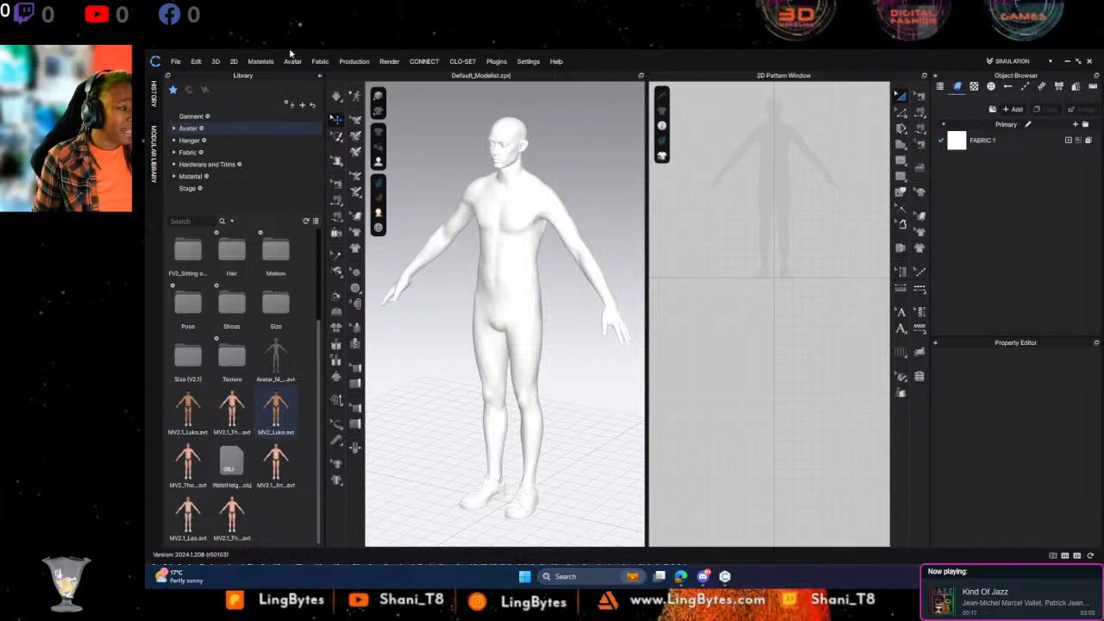
{"action": "left_click", "coordinate": [176, 62]}
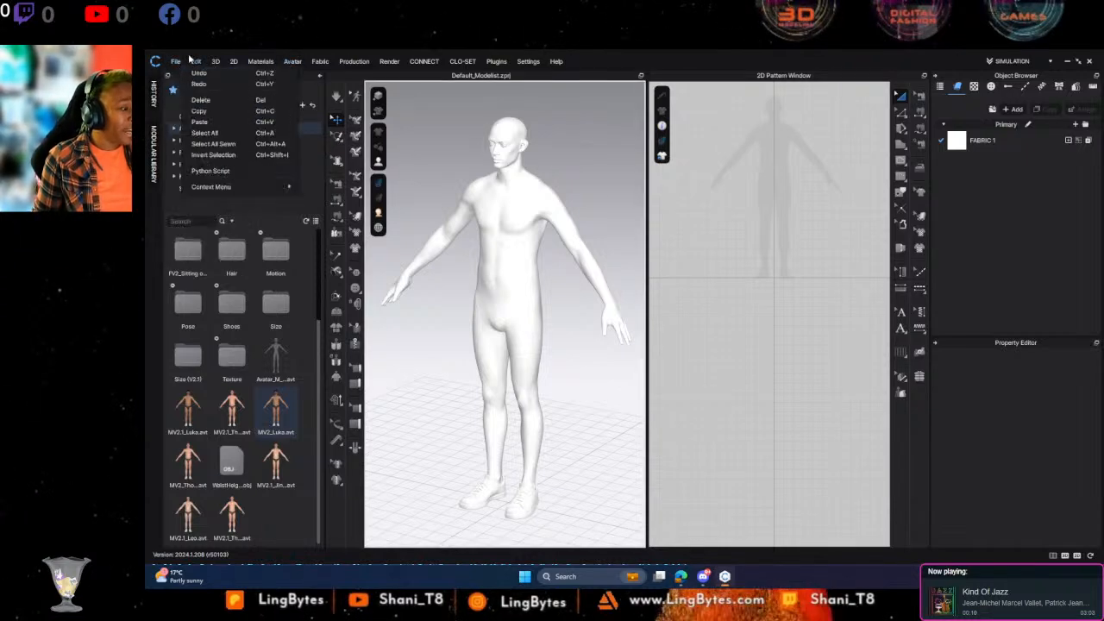
{"action": "mouse_move", "coordinate": [198, 104]}
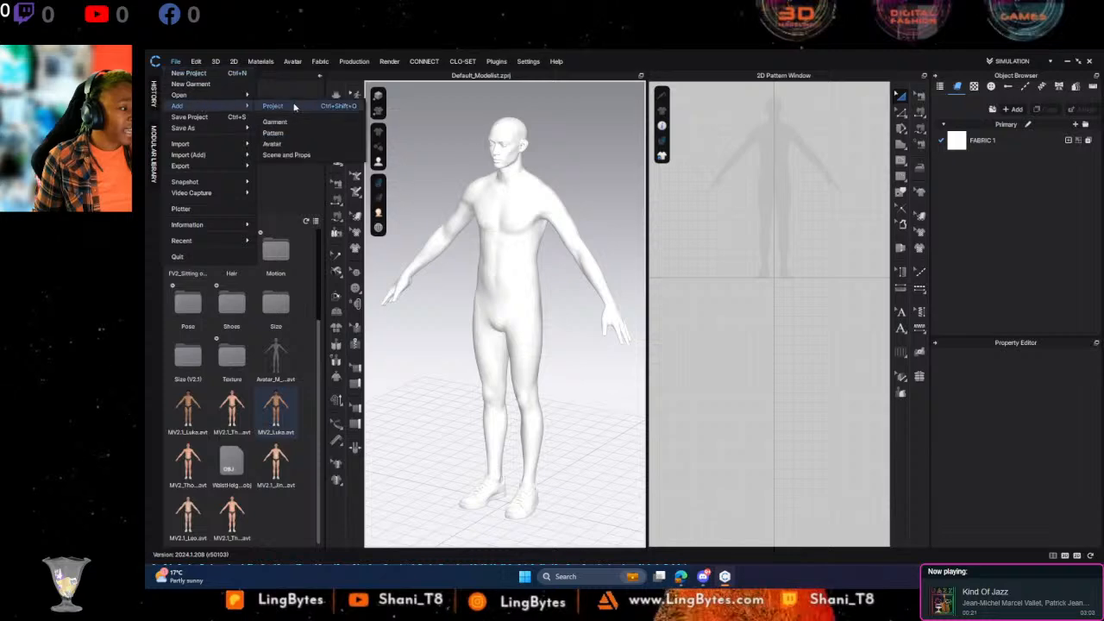
{"action": "left_click", "coordinate": [285, 107]}
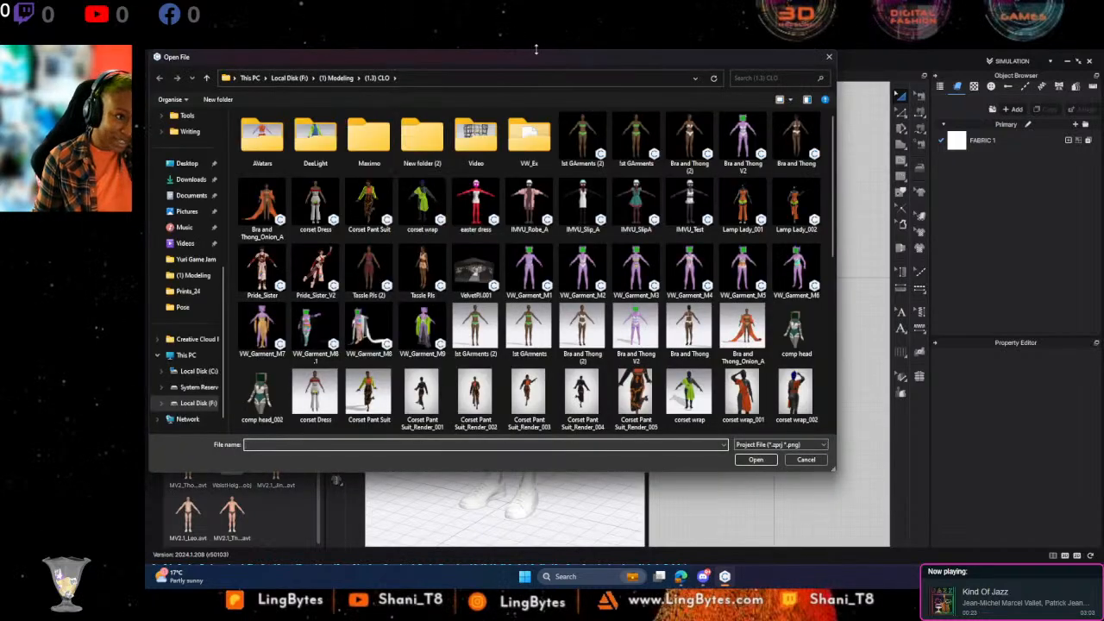
{"action": "key", "text": "Escape"}
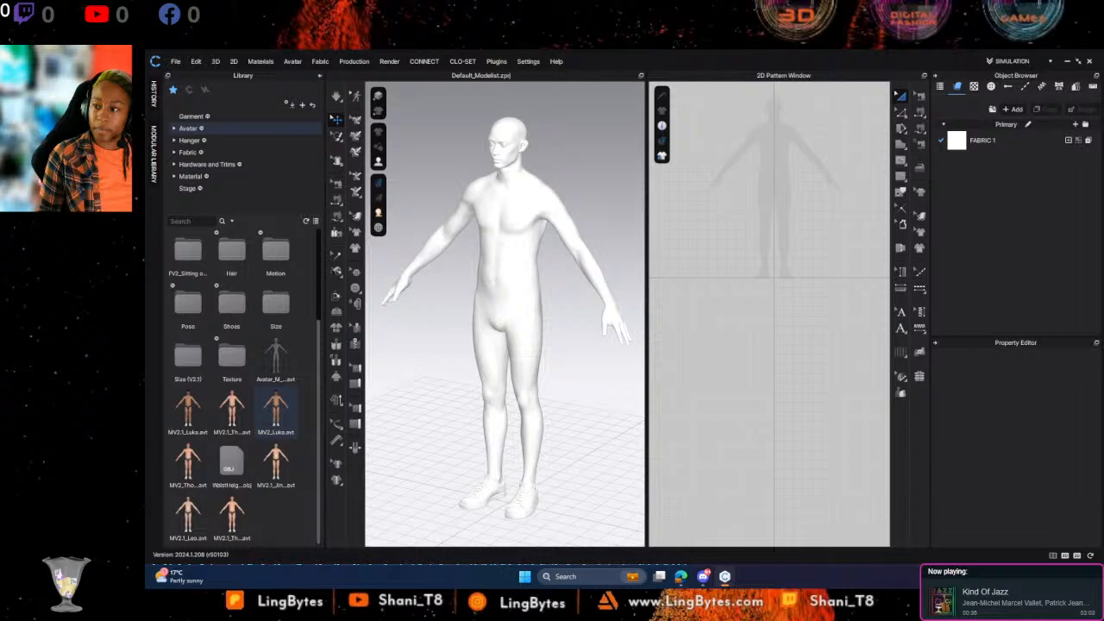
Start registering the frog head object as a Glasses accessory and set its scale to 20%
{"action": "left_click", "coordinate": [294, 62]}
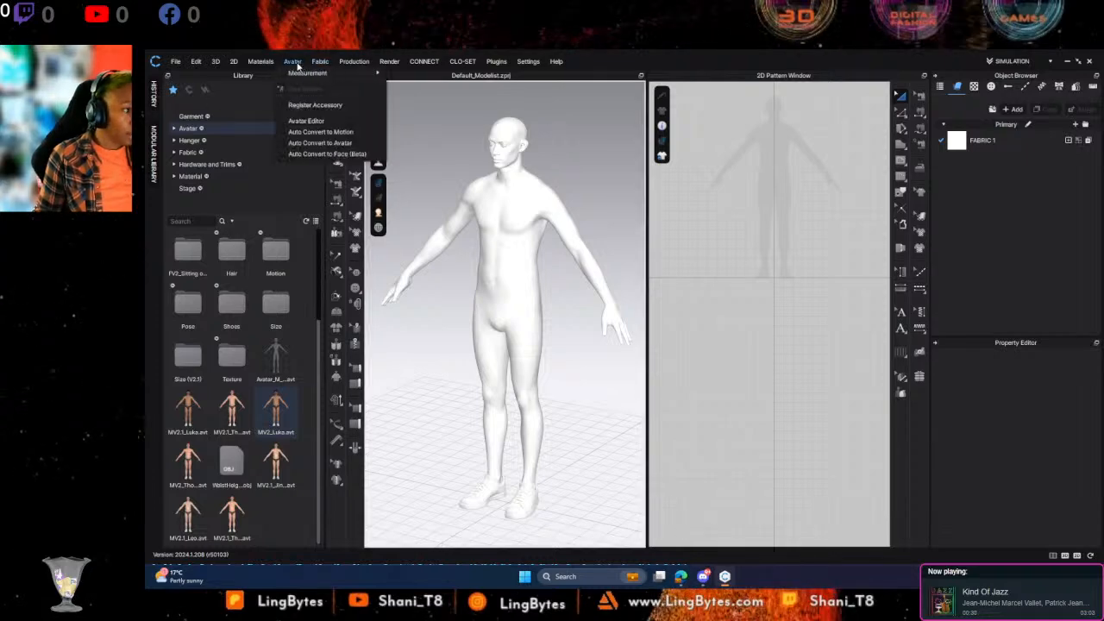
{"action": "left_click", "coordinate": [315, 104]}
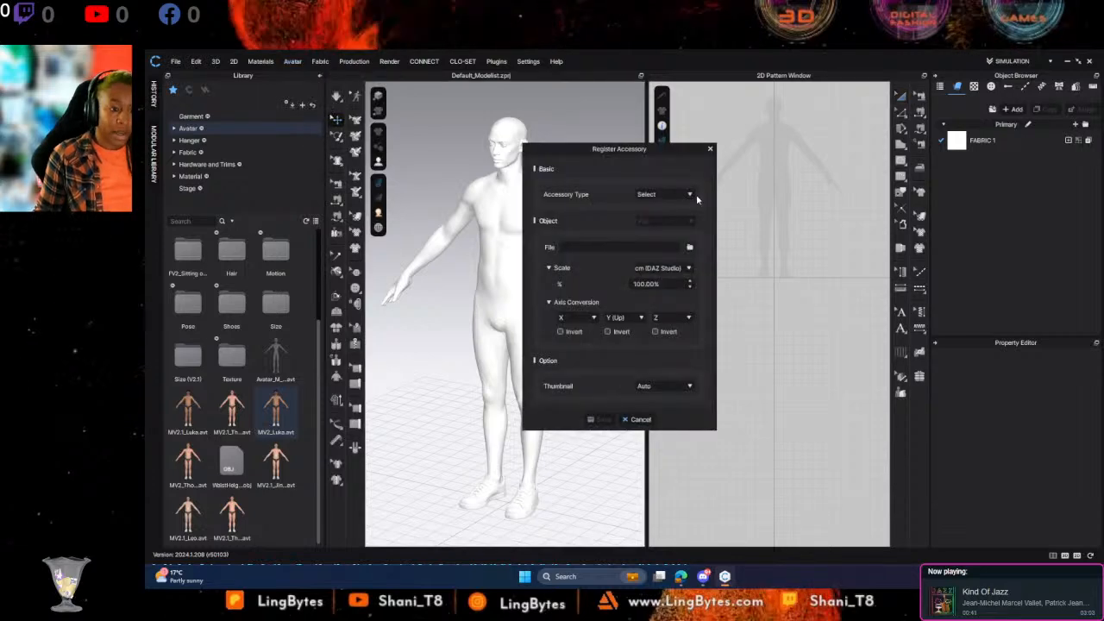
{"action": "left_click", "coordinate": [697, 194]}
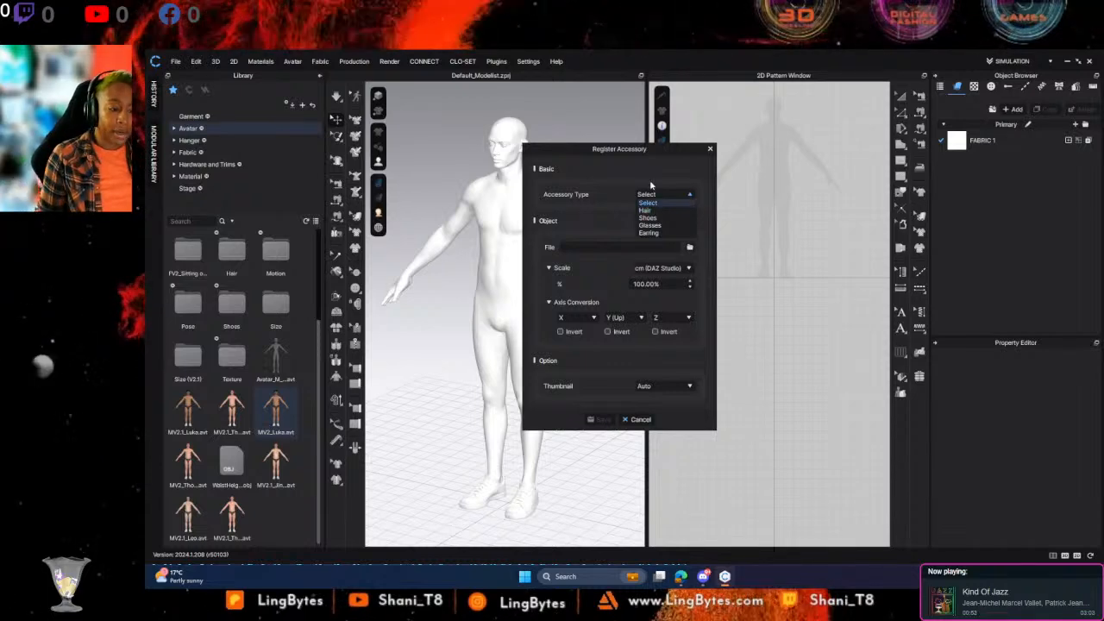
{"action": "left_click", "coordinate": [662, 227]}
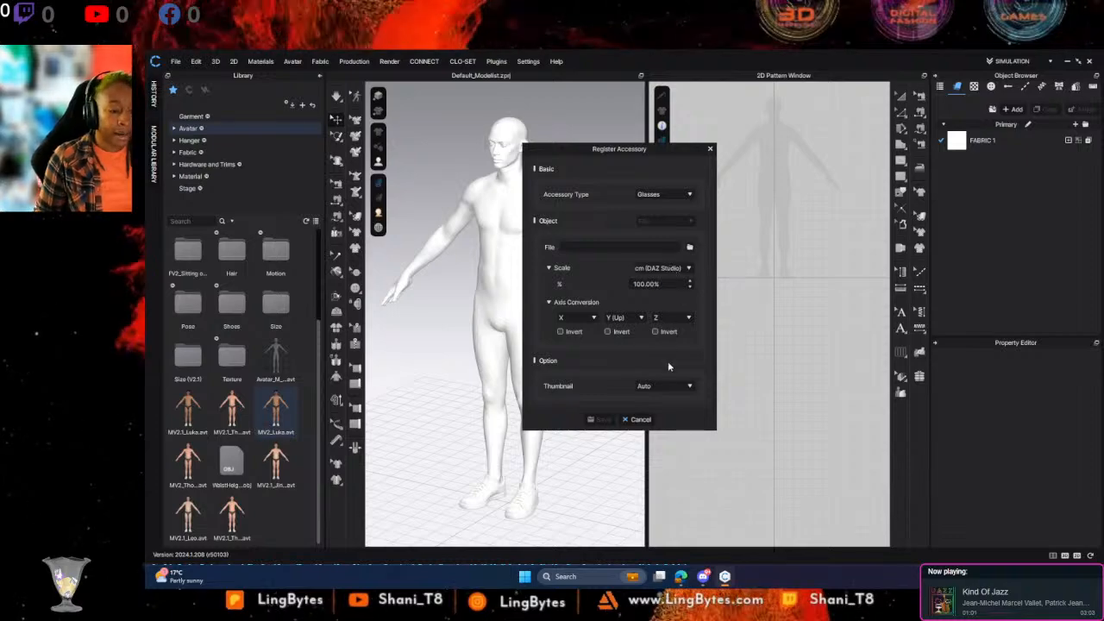
{"action": "left_click", "coordinate": [686, 248]}
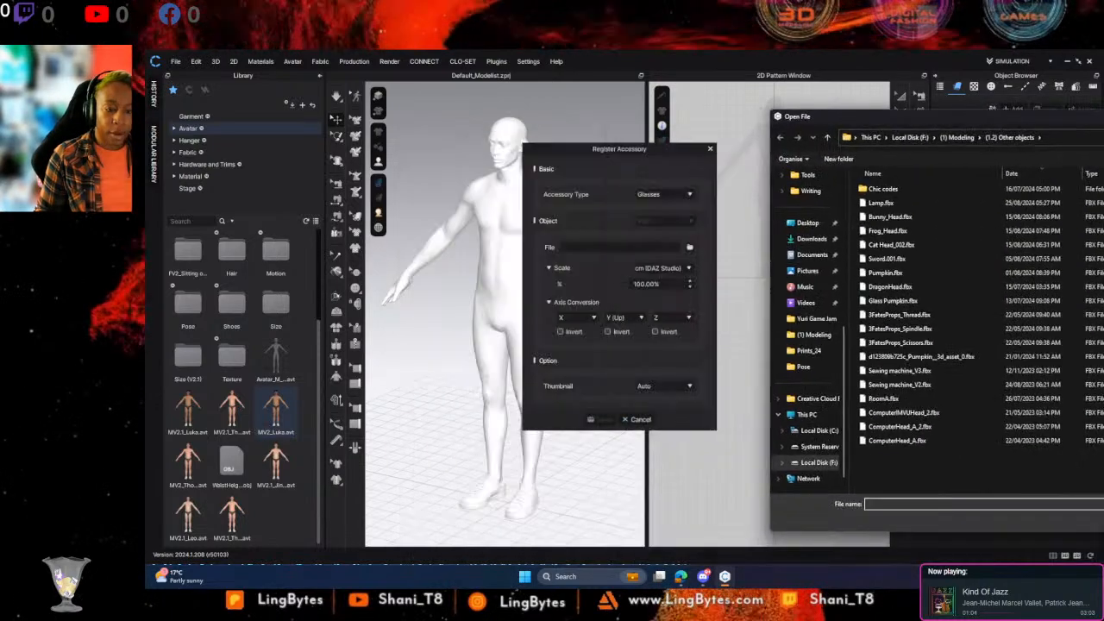
{"action": "mouse_move", "coordinate": [1103, 117]}
{"action": "left_mouse_down"}
{"action": "mouse_move", "coordinate": [1062, 119]}
{"action": "mouse_move", "coordinate": [1103, 121]}
{"action": "left_mouse_up"}
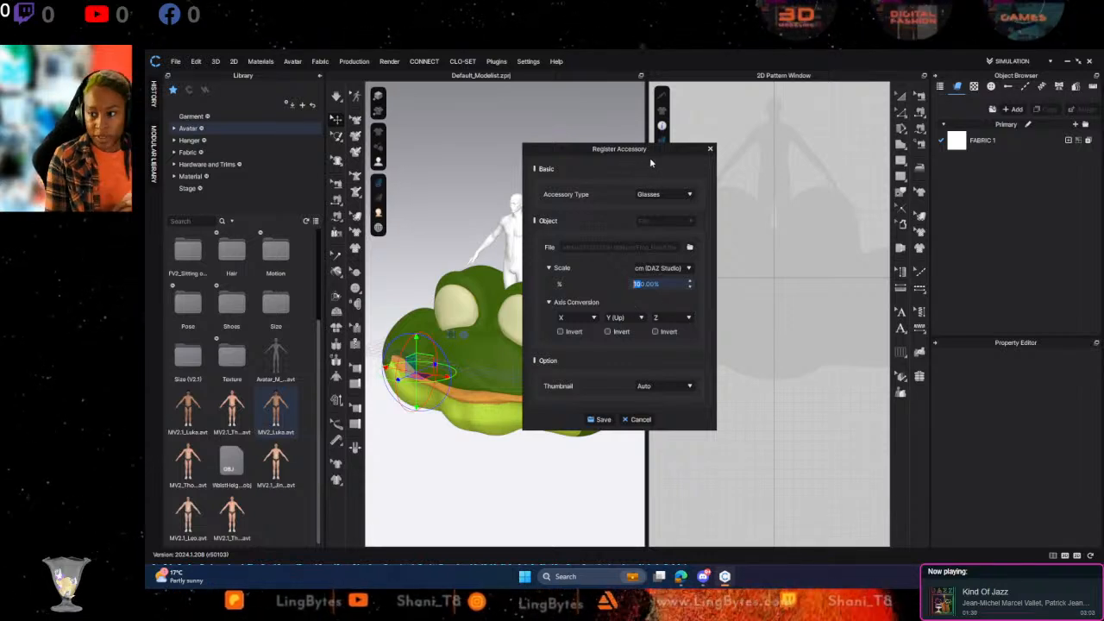
{"action": "type", "text": "20"}
{"action": "key", "text": "Return"}
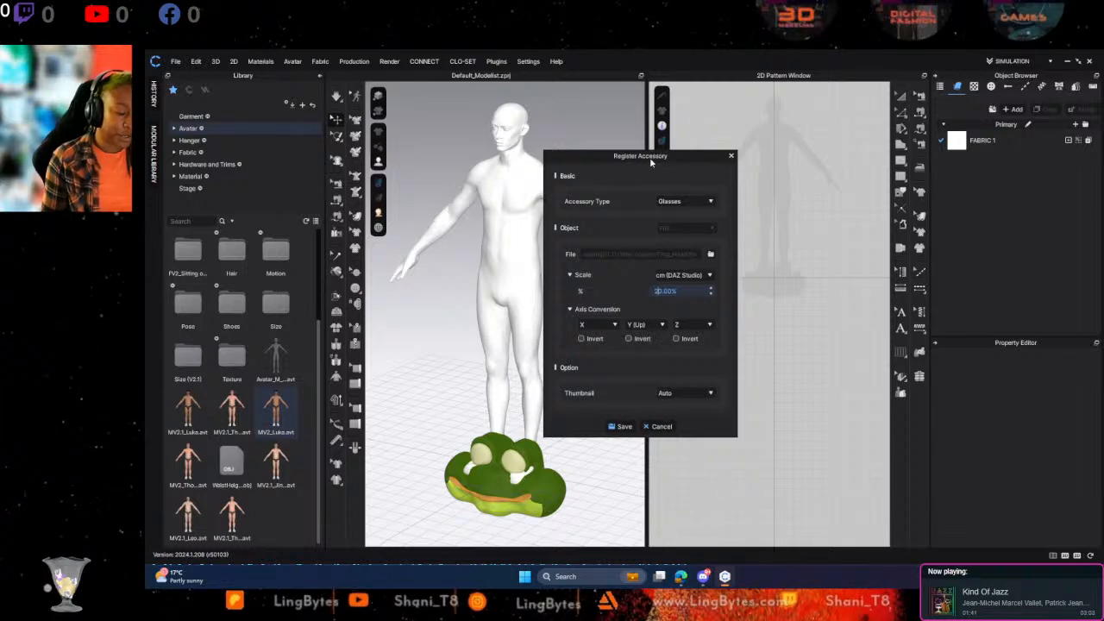
Try to move the frog head up from the floor onto the avatar's head, and cancel the accessory registration
{"action": "left_click", "coordinate": [486, 464]}
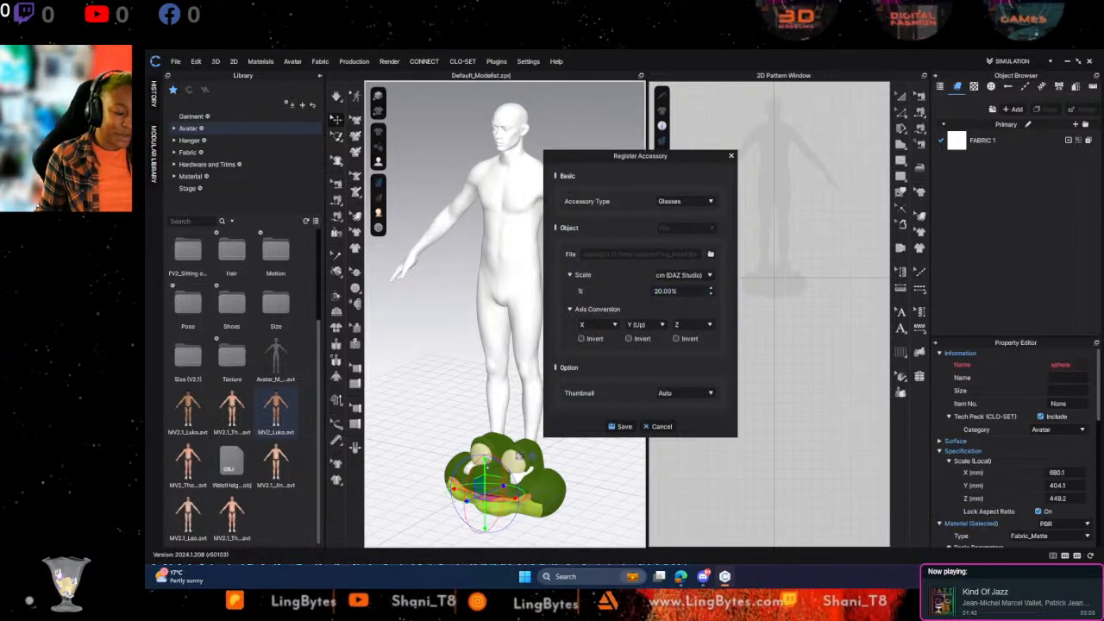
{"action": "left_click_drag", "start_coordinate": [485, 466], "coordinate": [483, 116]}
{"action": "right_click_drag", "start_coordinate": [516, 86], "coordinate": [393, 302]}
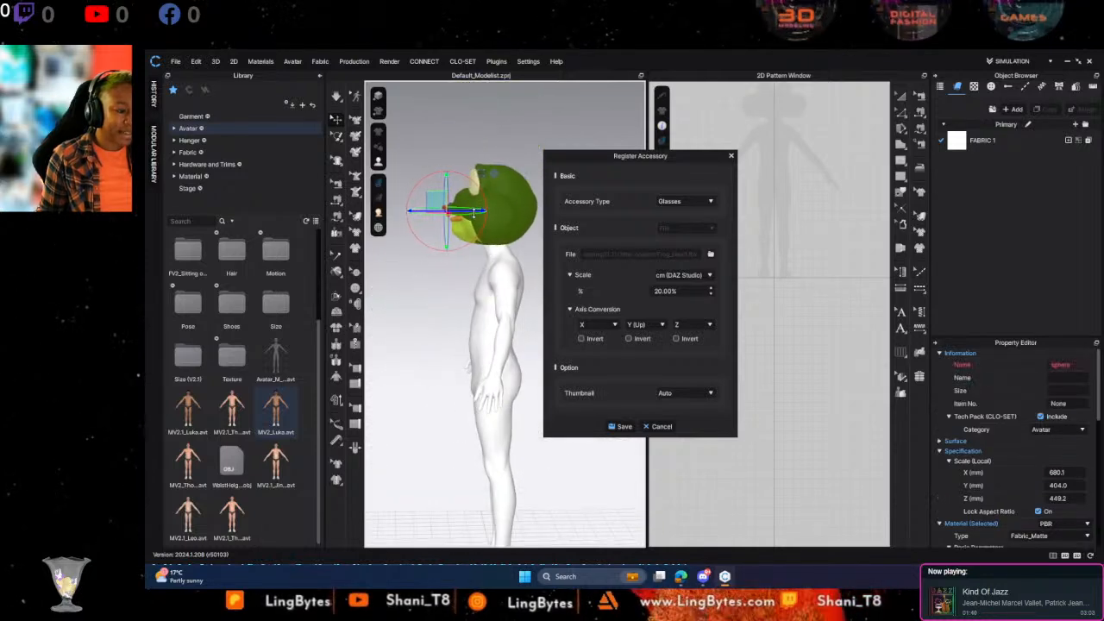
{"action": "right_click_drag", "start_coordinate": [392, 301], "coordinate": [590, 262]}
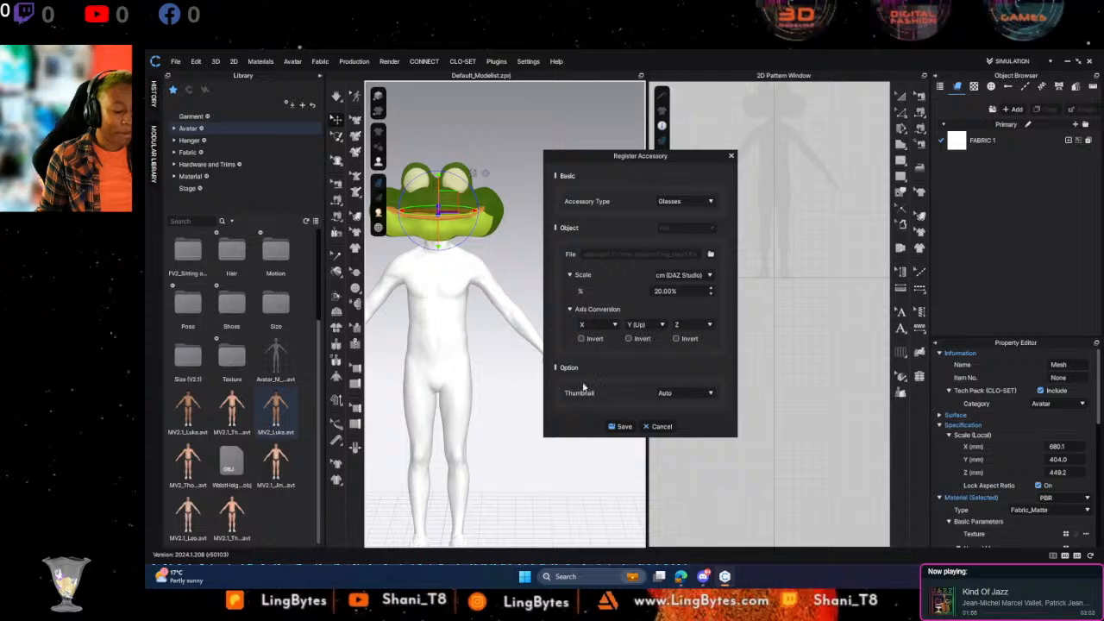
{"action": "left_click", "coordinate": [660, 426]}
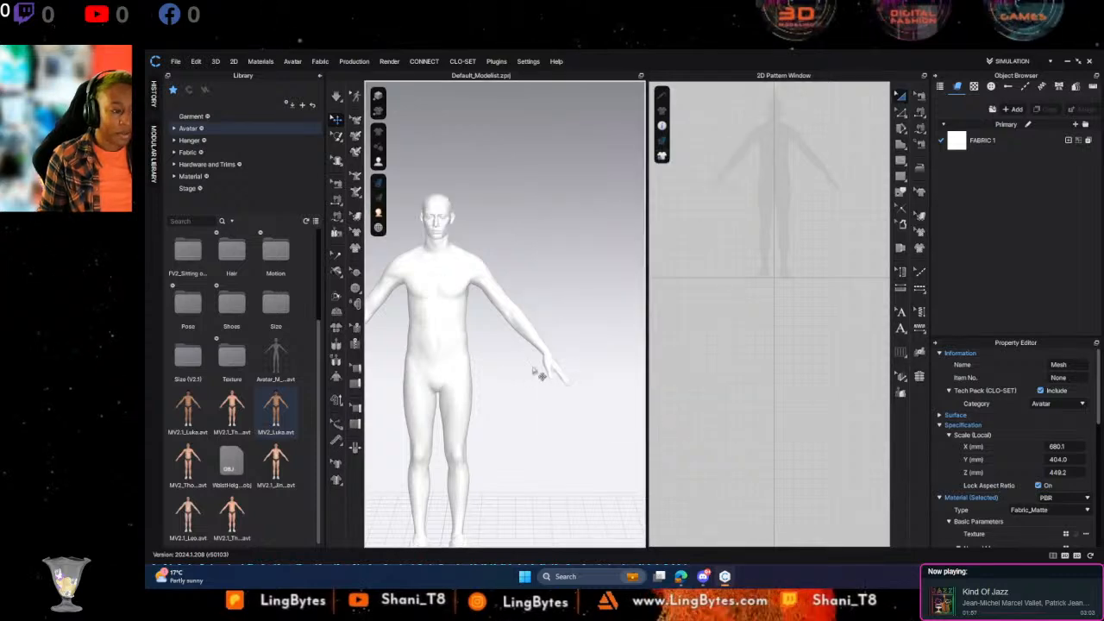
Select the male avatar and open it in the Avatar Editor, accepting the body shape update
{"action": "left_click", "coordinate": [466, 328]}
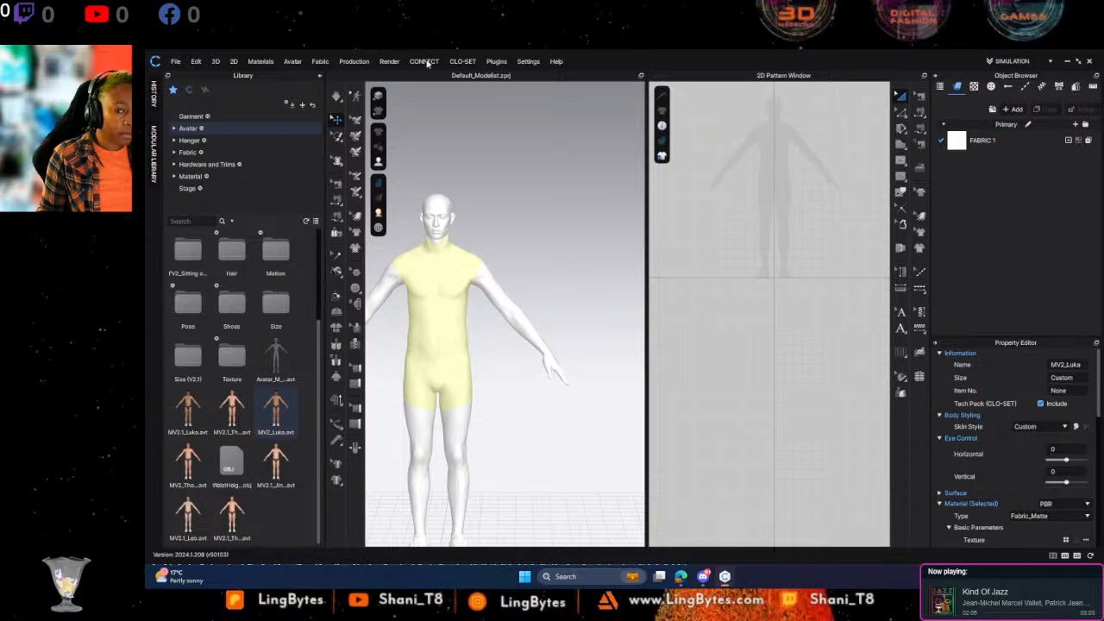
{"action": "left_click", "coordinate": [292, 62]}
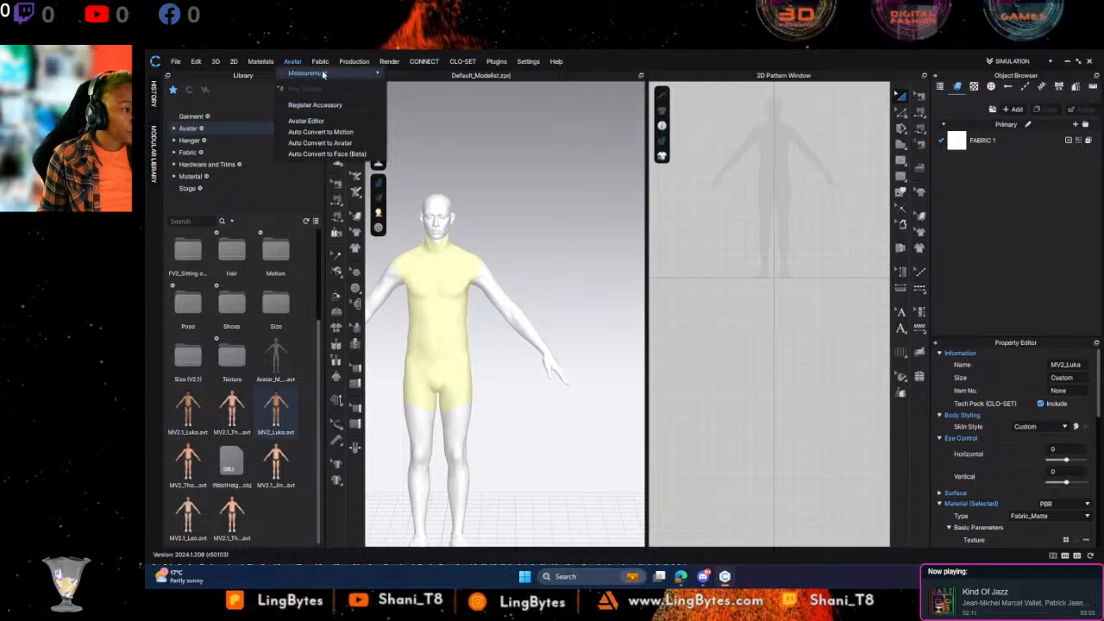
{"action": "left_click", "coordinate": [359, 120]}
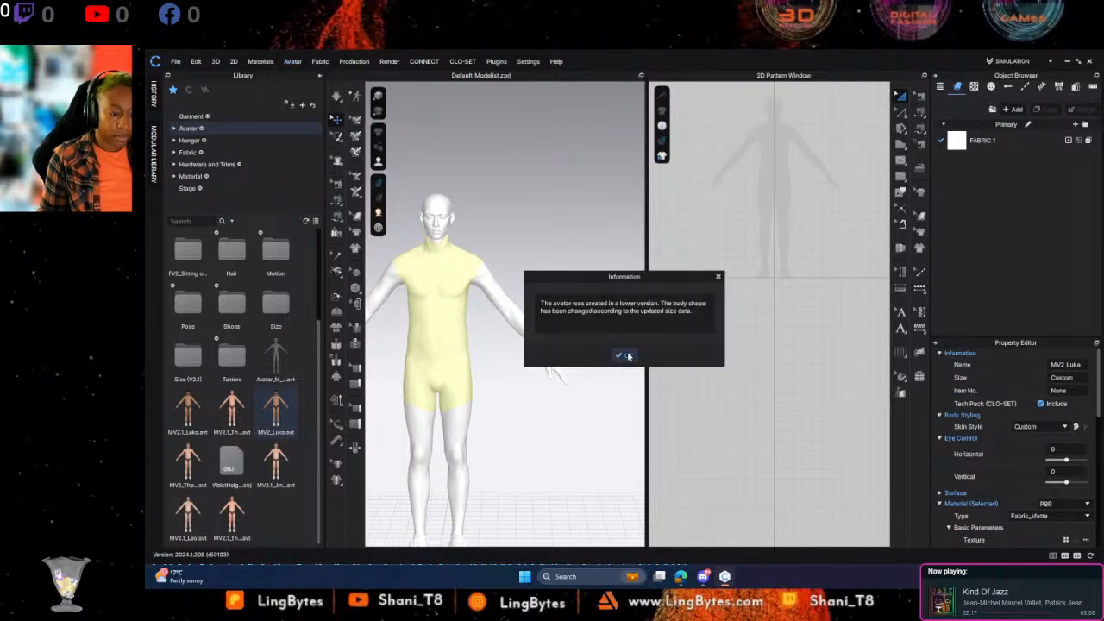
{"action": "left_click", "coordinate": [625, 355]}
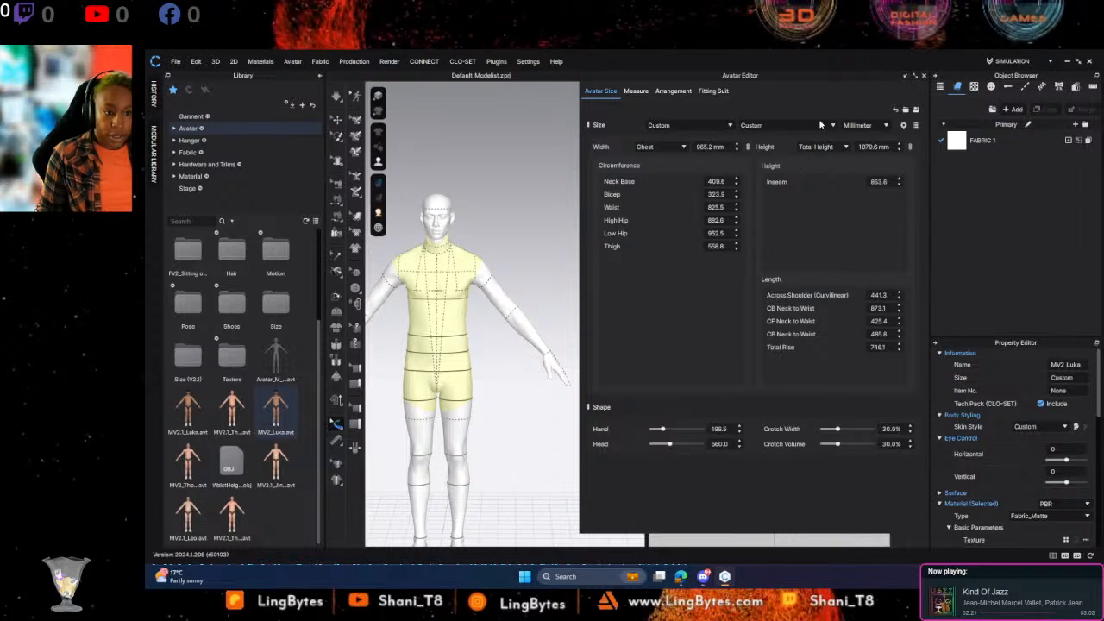
Switch the avatar's size to Standard Sizing with the US_ASTM_Male_R_52.avs preset
{"action": "left_click", "coordinate": [728, 126]}
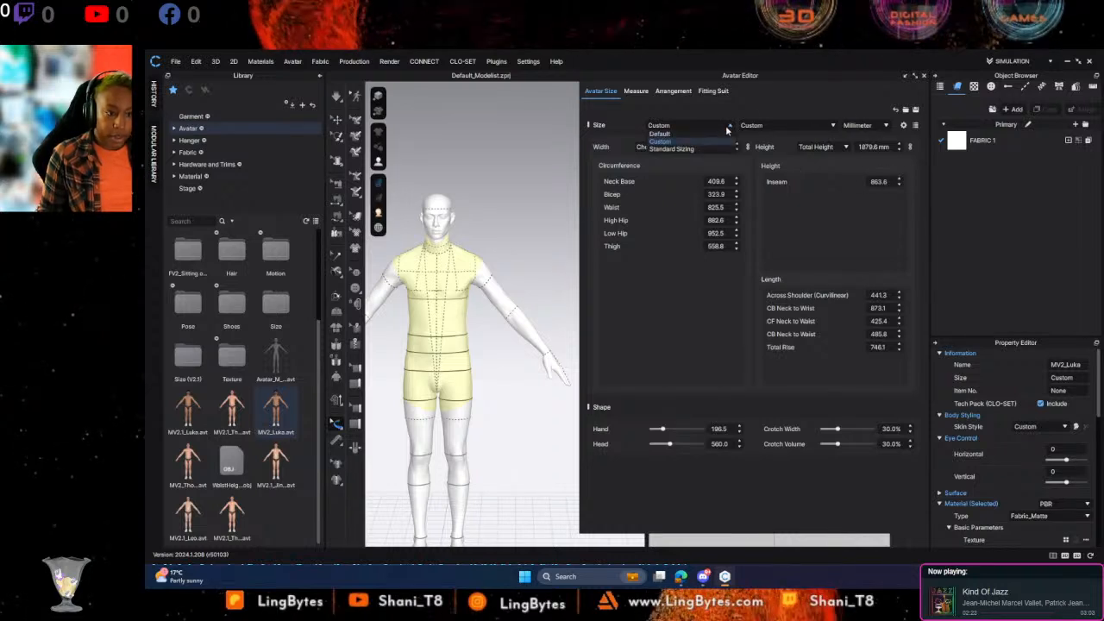
{"action": "left_click", "coordinate": [685, 147]}
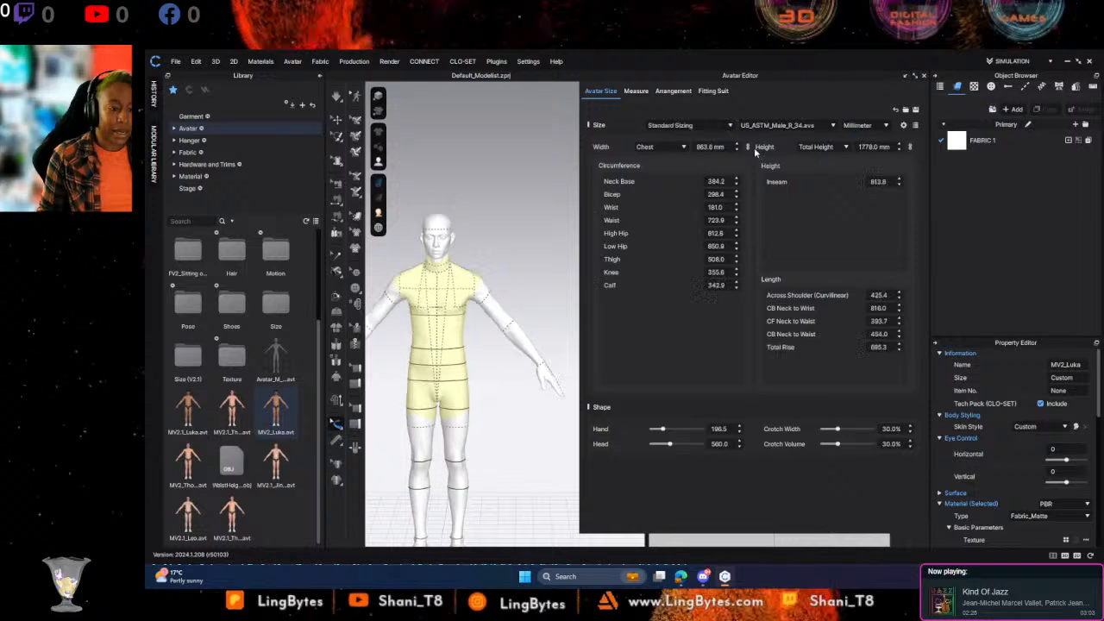
{"action": "left_click", "coordinate": [833, 126]}
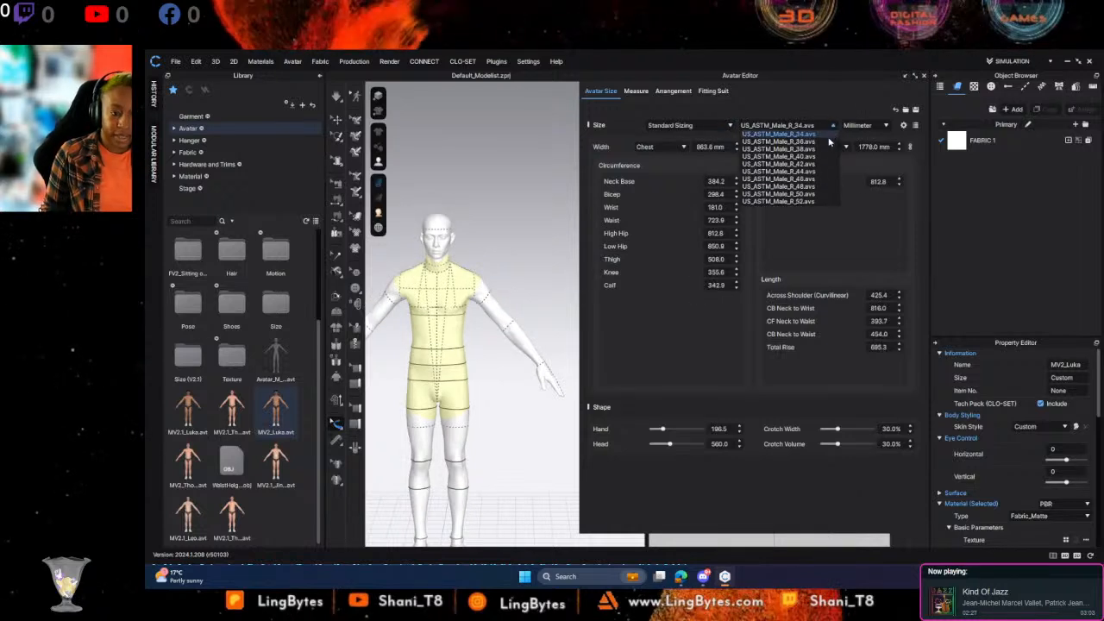
{"action": "left_click", "coordinate": [803, 195]}
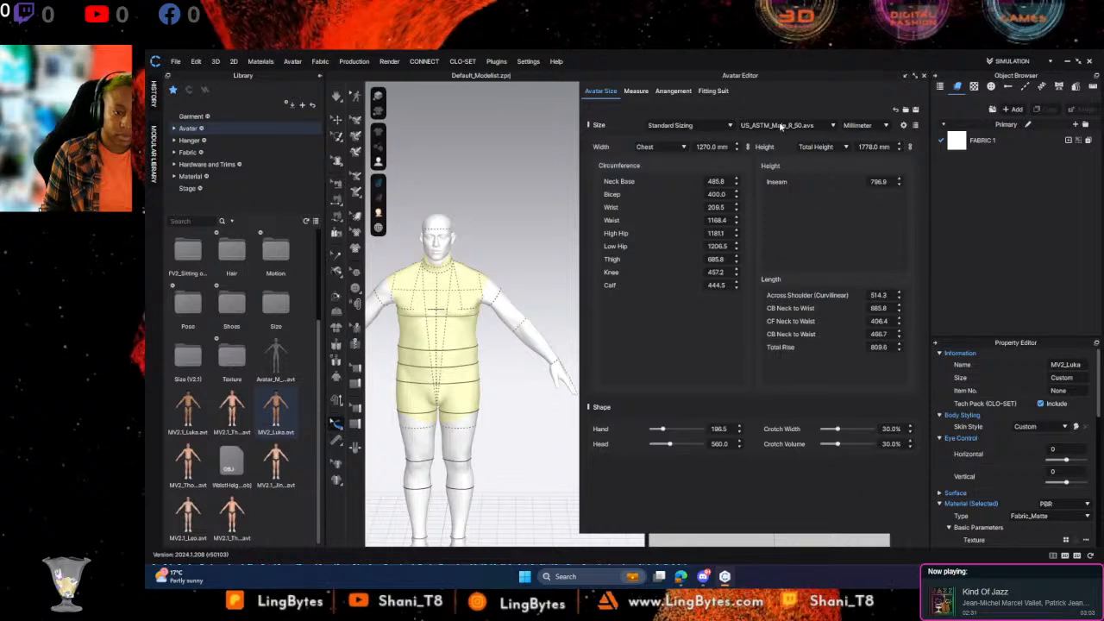
{"action": "left_click", "coordinate": [833, 125]}
{"action": "left_click", "coordinate": [815, 157]}
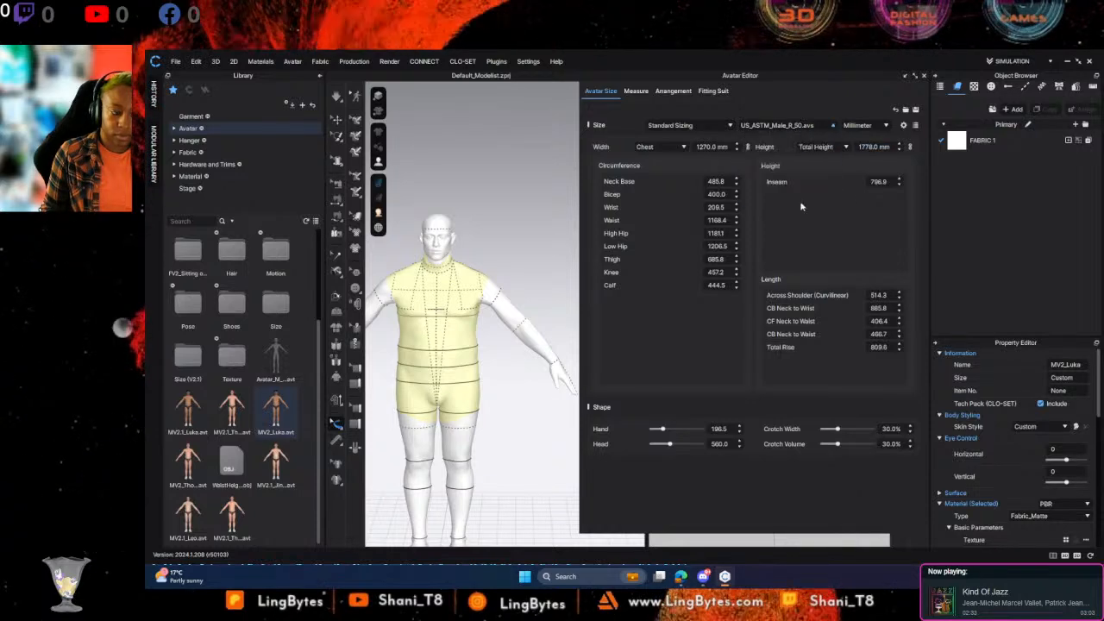
Set the avatar's total height to 1278 mm and accept leaving the preset size
{"action": "left_click", "coordinate": [870, 146]}
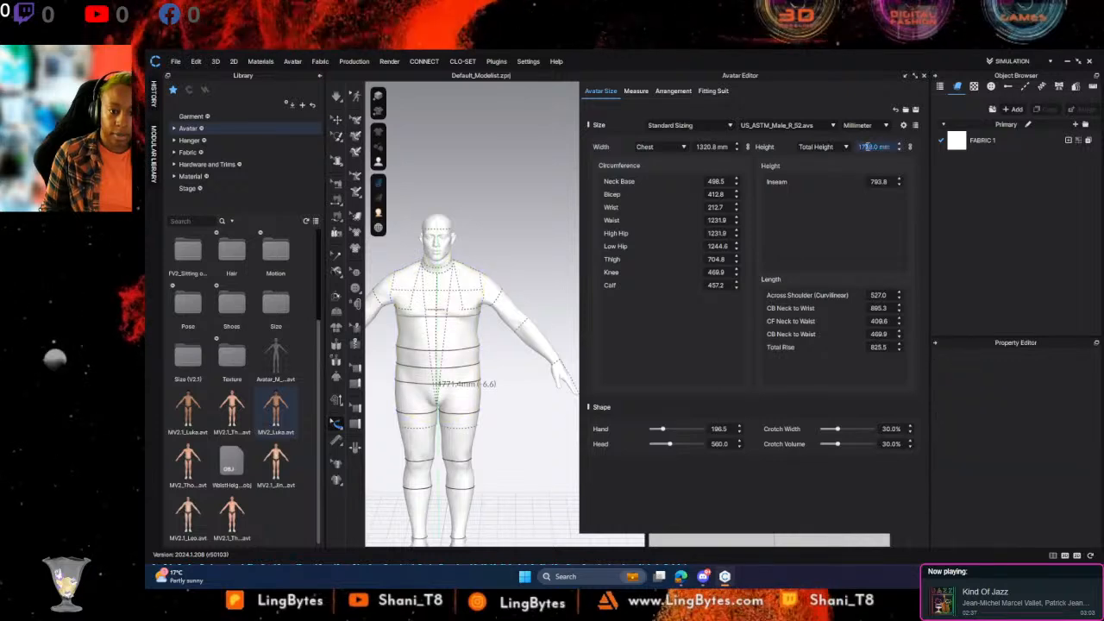
{"action": "left_click_drag", "start_coordinate": [866, 146], "coordinate": [858, 147]}
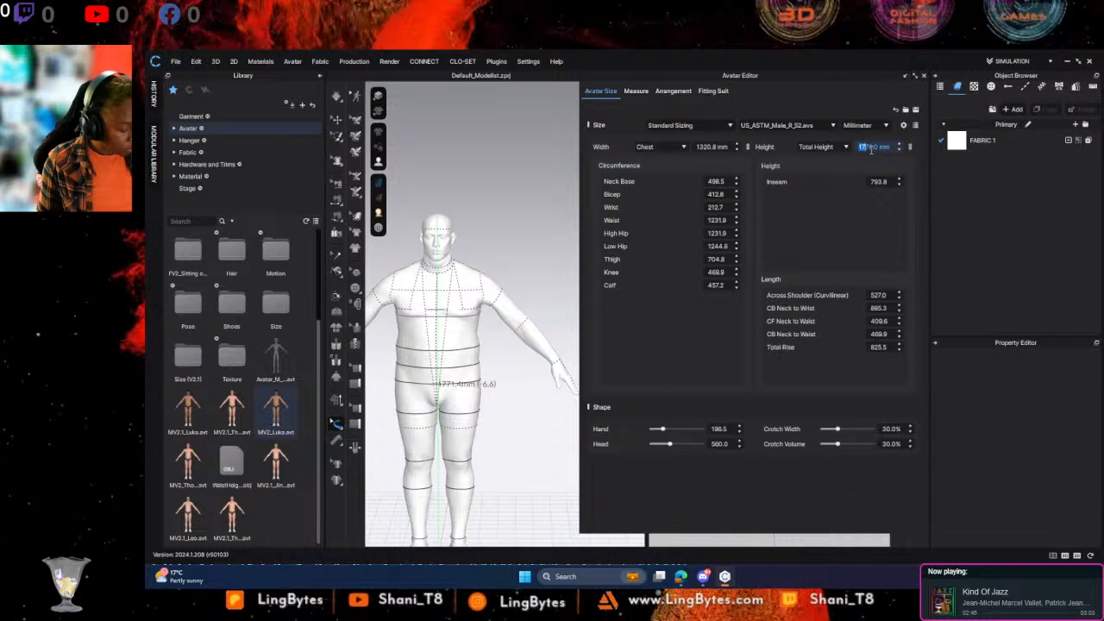
{"action": "type", "text": "12"}
{"action": "key", "text": "Return"}
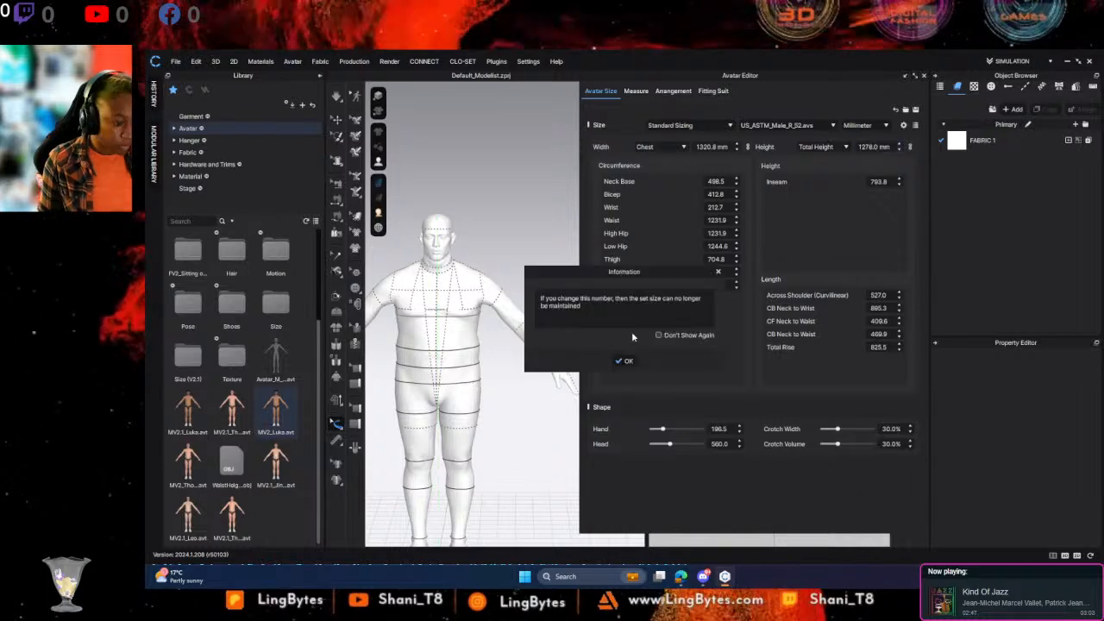
{"action": "left_click", "coordinate": [623, 362]}
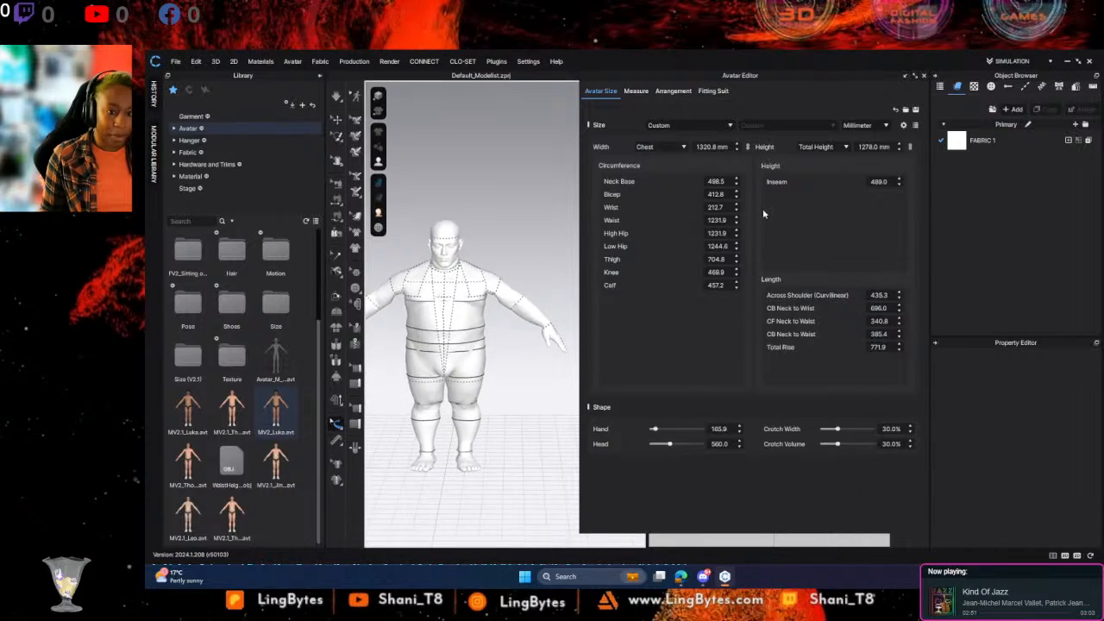
Set the avatar's total height to 1578 mm
{"action": "left_click", "coordinate": [874, 147]}
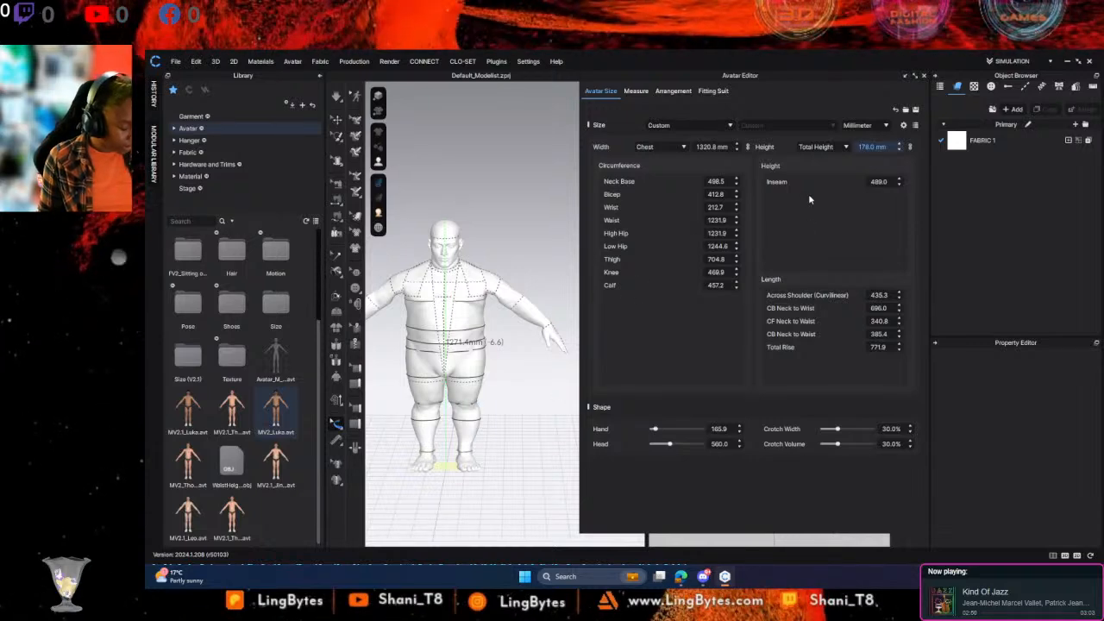
{"action": "type", "text": "4"}
{"action": "key", "text": "BackSpace"}
{"action": "type", "text": "5"}
{"action": "key", "text": "Return"}
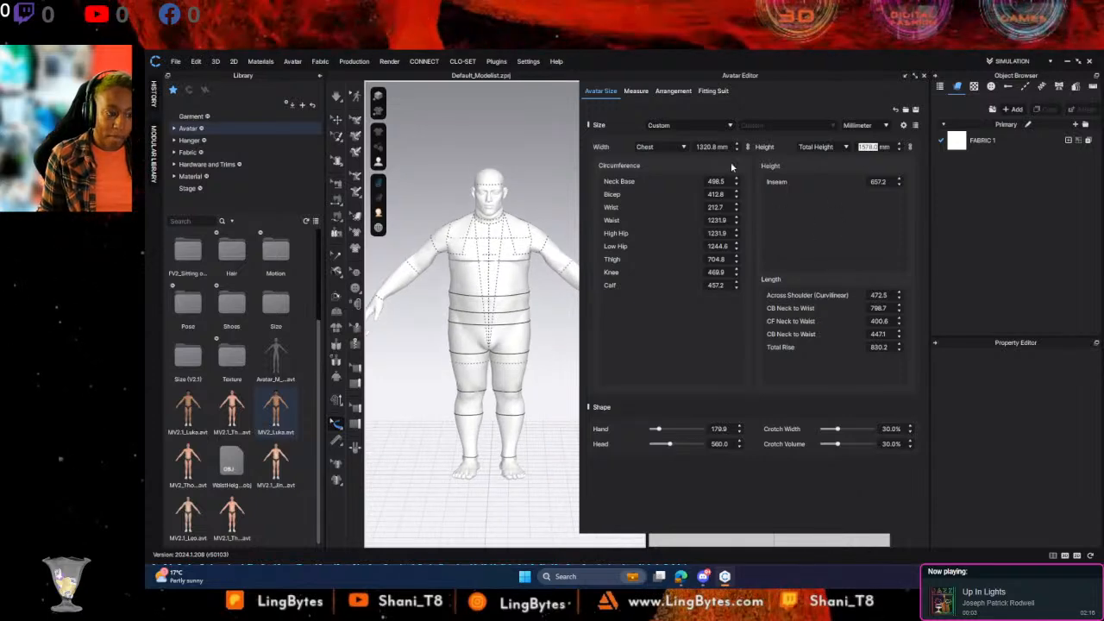
Set the avatar's waist circumference to 1532.9 mm
{"action": "left_click", "coordinate": [735, 217]}
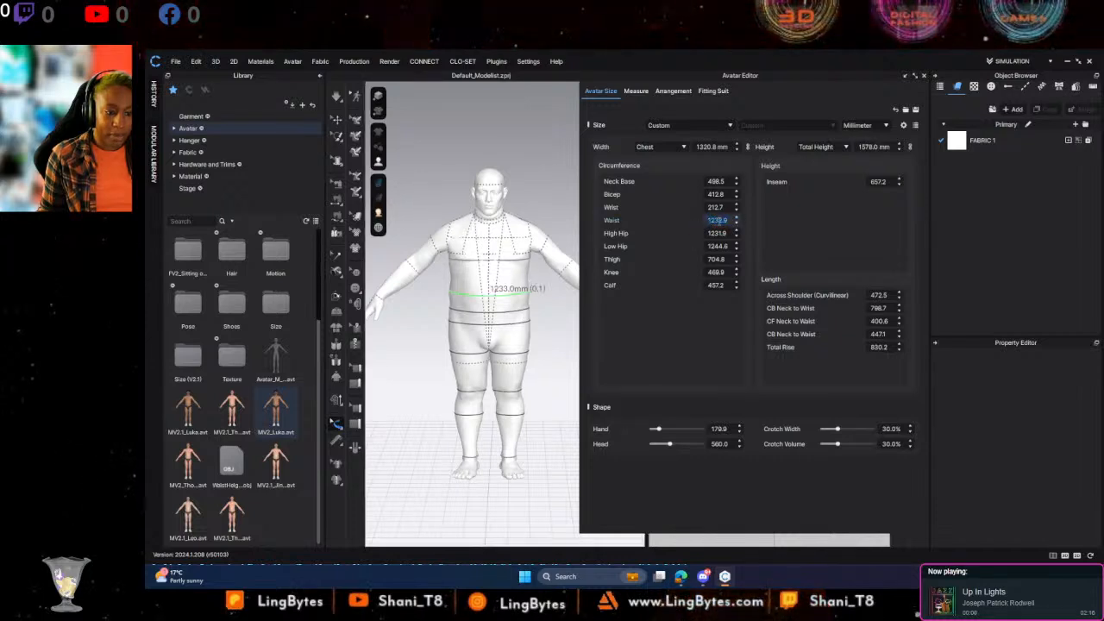
{"action": "left_click", "coordinate": [715, 221]}
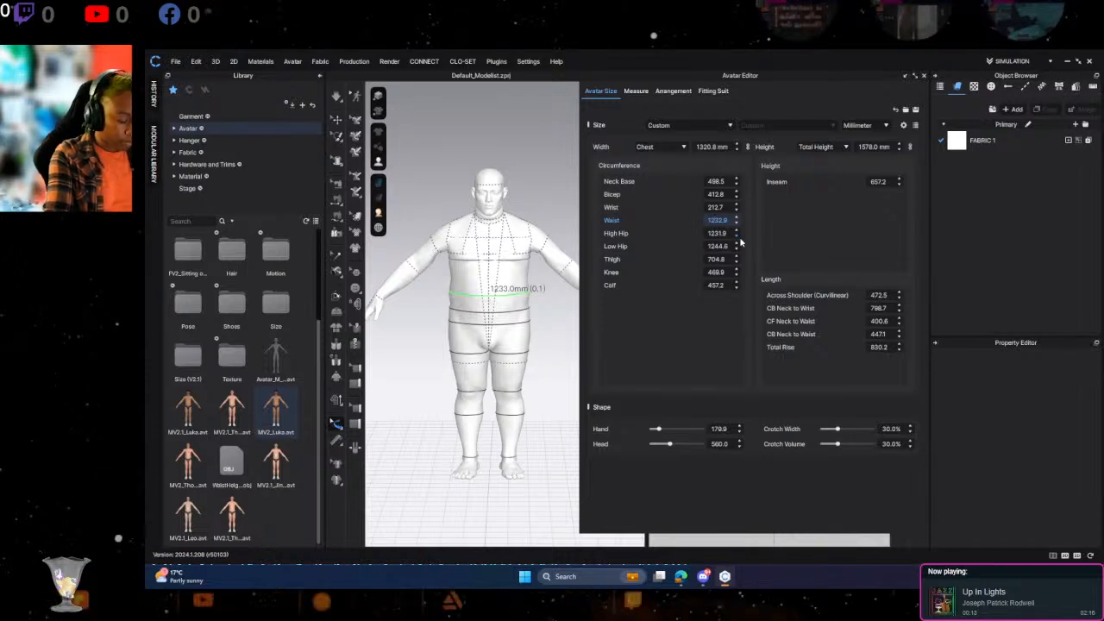
{"action": "key", "text": "BackSpace"}
{"action": "type", "text": "5"}
{"action": "key", "text": "Tab"}
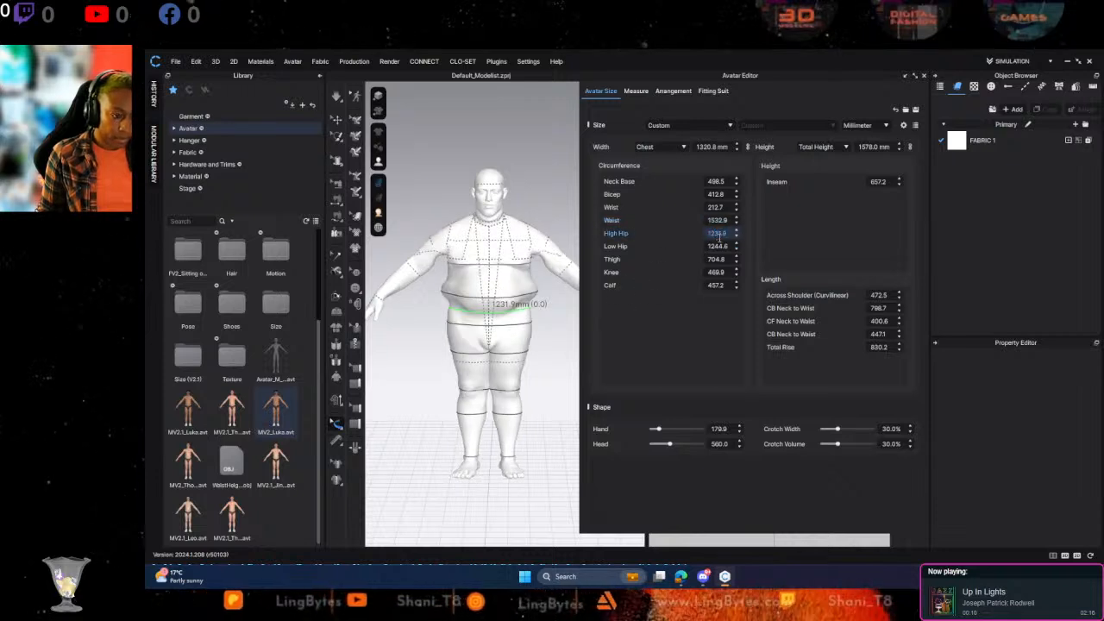
Examine the waist and high hip measurement lines on the avatar's body
{"action": "left_click", "coordinate": [504, 319]}
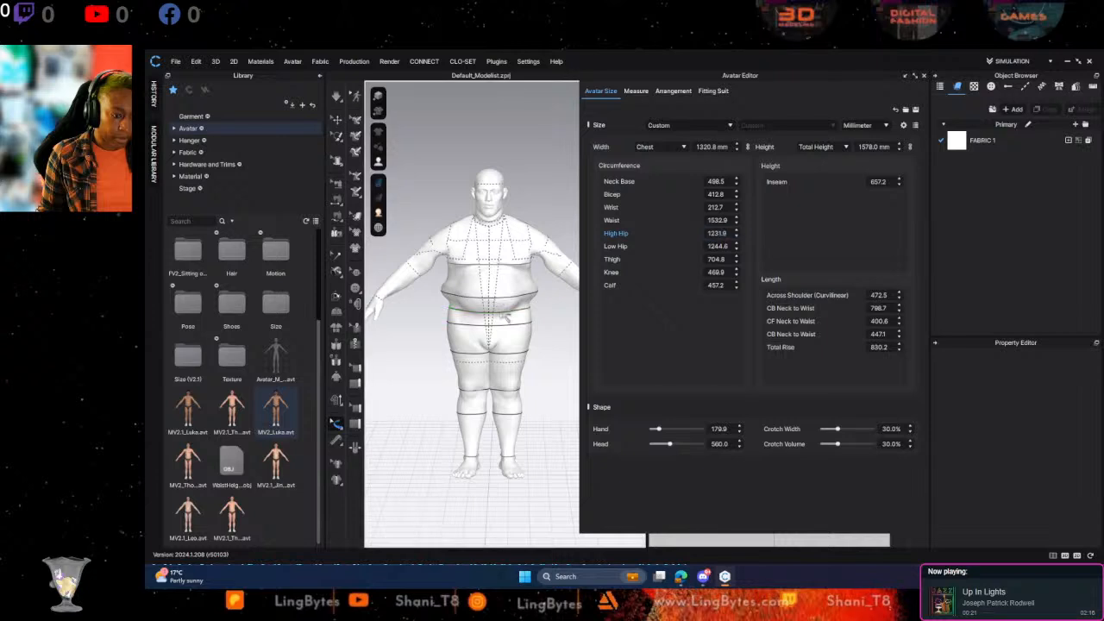
{"action": "left_click_drag", "start_coordinate": [510, 300], "coordinate": [508, 299]}
{"action": "left_click", "coordinate": [524, 313]}
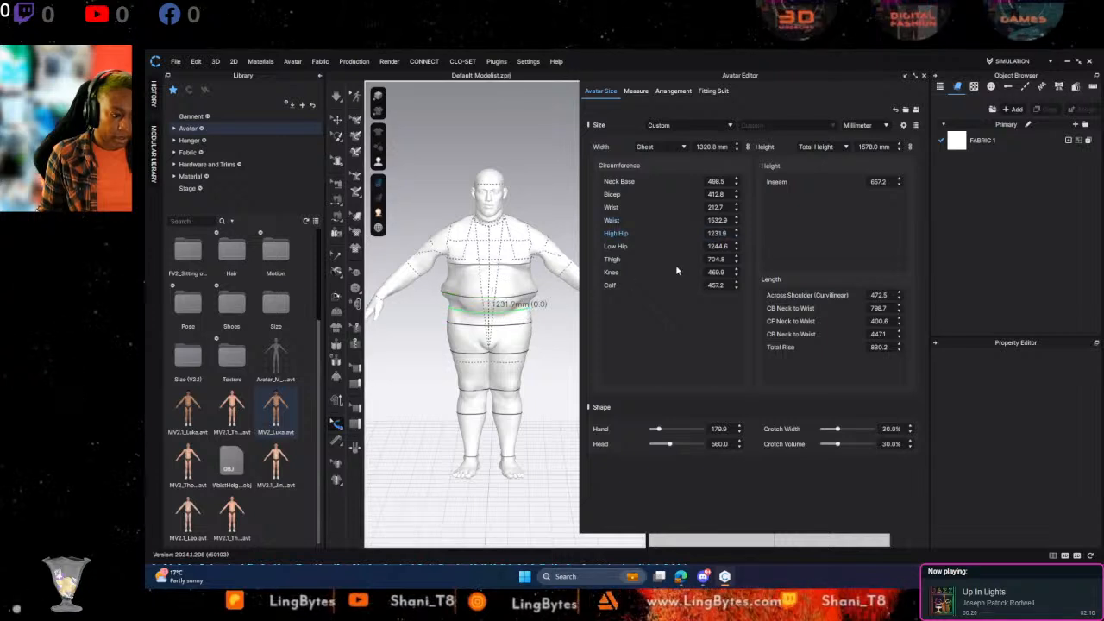
Set the avatar's high hip circumference to 1531.9 mm and the low hip circumference to 1444.6 mm
{"action": "left_click", "coordinate": [714, 233]}
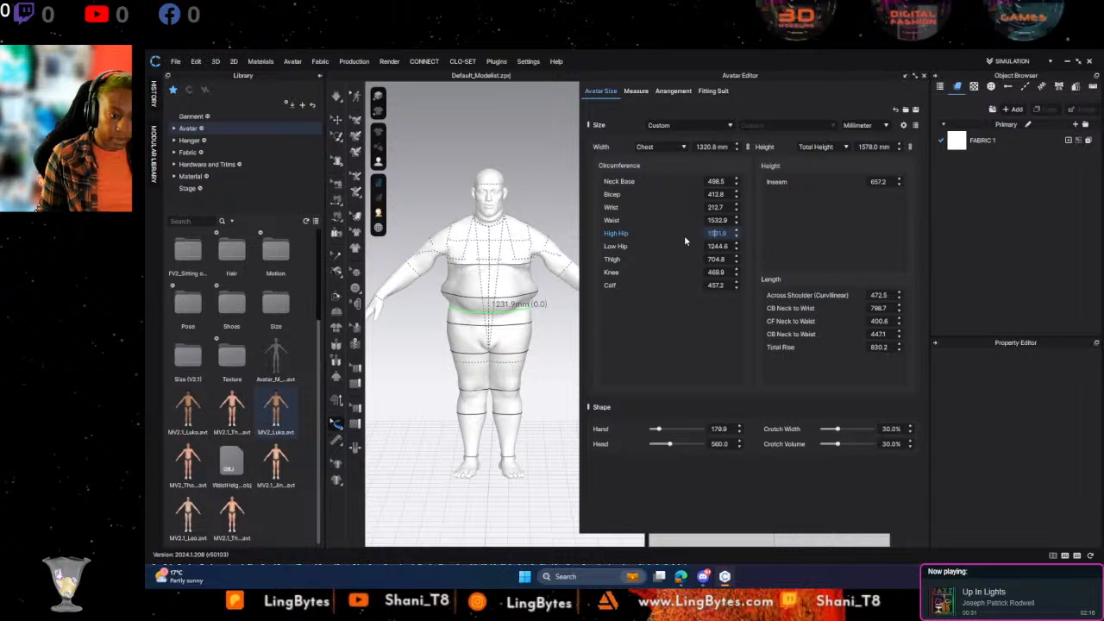
{"action": "key", "text": "Tab"}
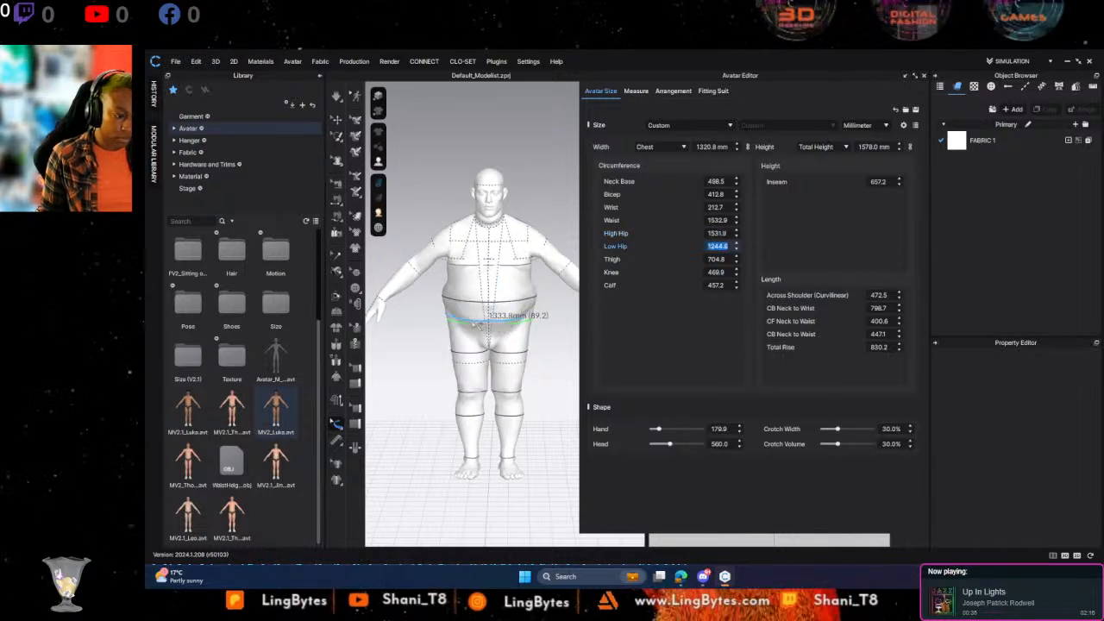
{"action": "left_click", "coordinate": [474, 324]}
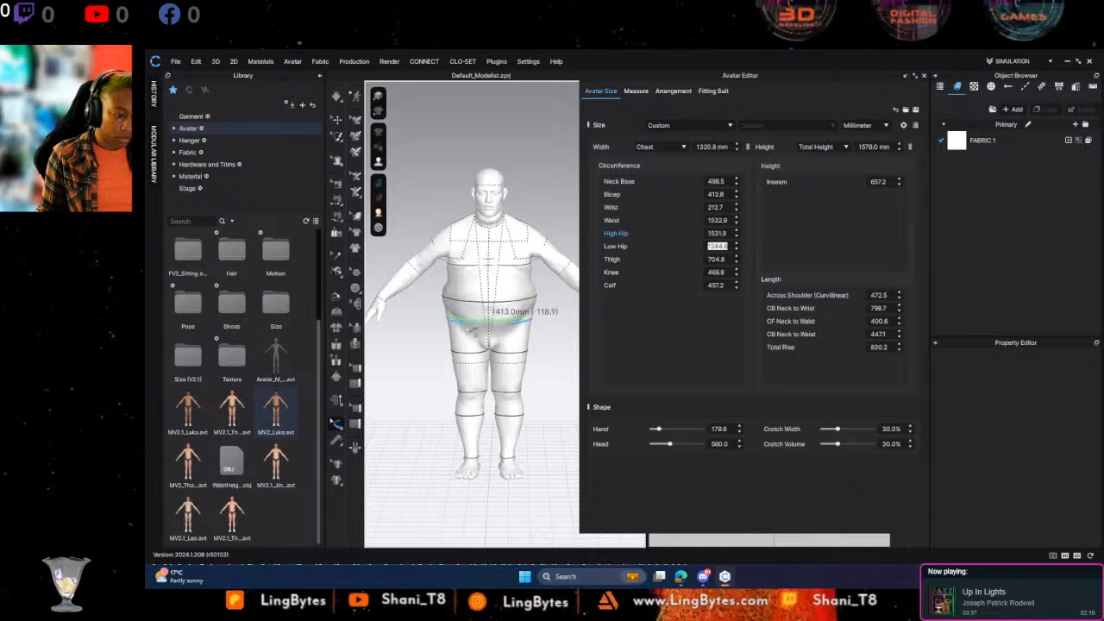
{"action": "left_click", "coordinate": [716, 247]}
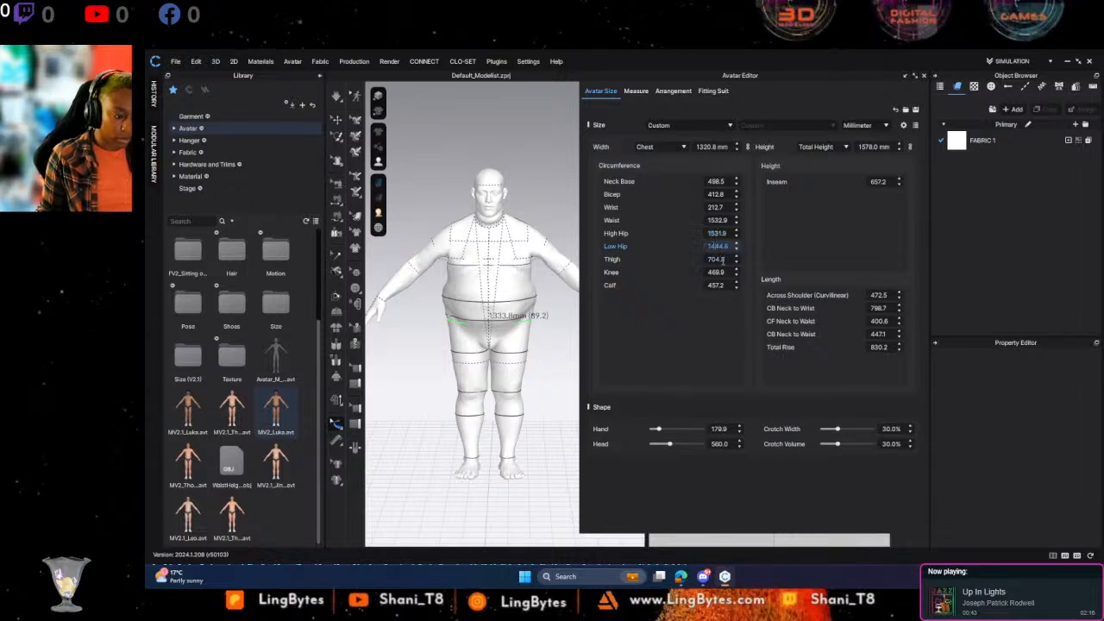
{"action": "left_click", "coordinate": [716, 259]}
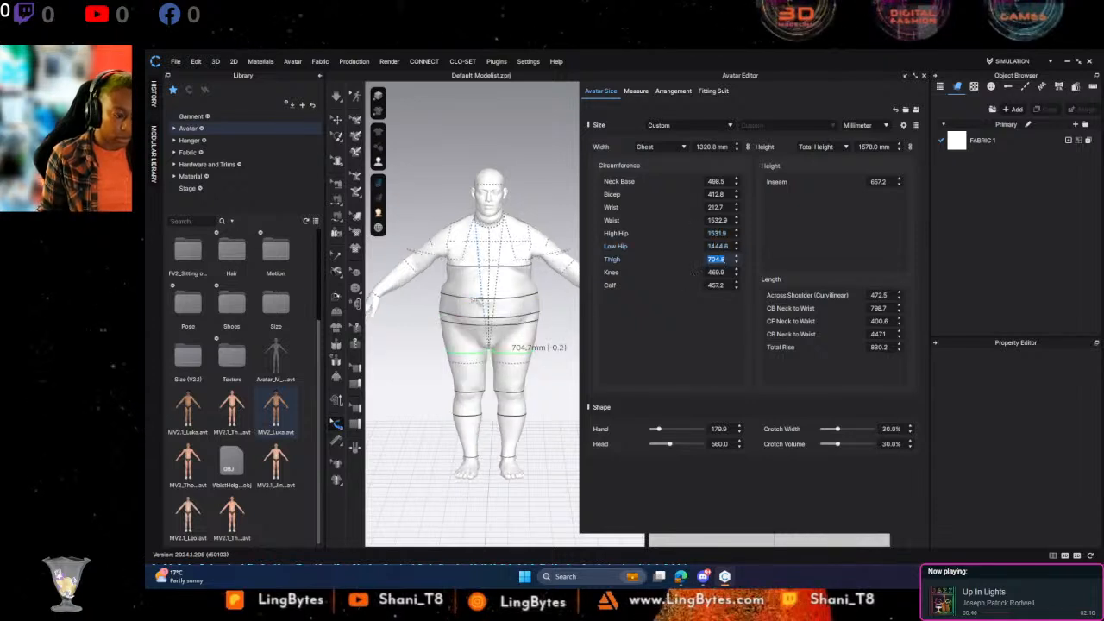
Set the avatar's waist circumference to 1332.9 mm and the high hip circumference to 1431.9 mm
{"action": "left_click", "coordinate": [717, 221]}
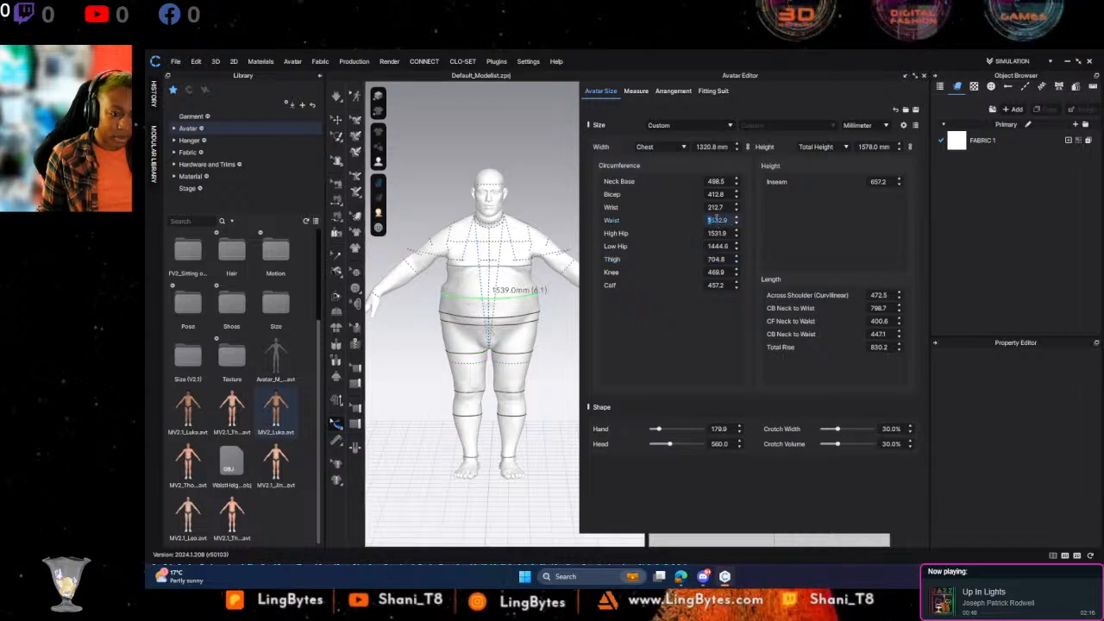
{"action": "key", "text": "Left"}
{"action": "key", "text": "Right"}
{"action": "key", "text": "Right"}
{"action": "key", "text": "BackSpace"}
{"action": "type", "text": "3"}
{"action": "key", "text": "Tab"}
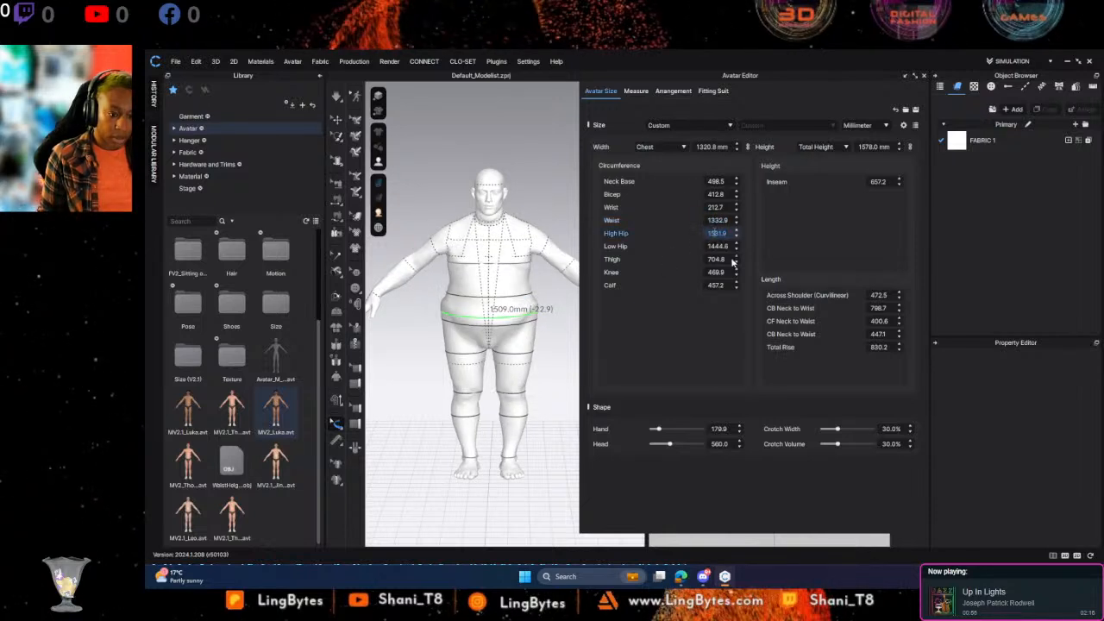
{"action": "key", "text": "BackSpace"}
{"action": "type", "text": "4"}
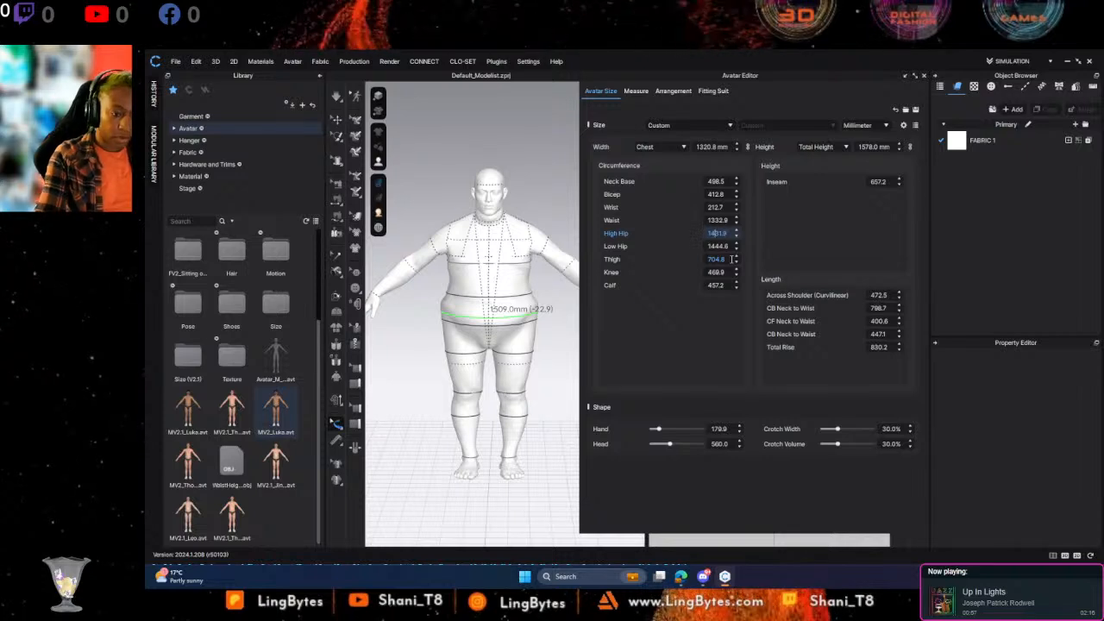
{"action": "key", "text": "Tab"}
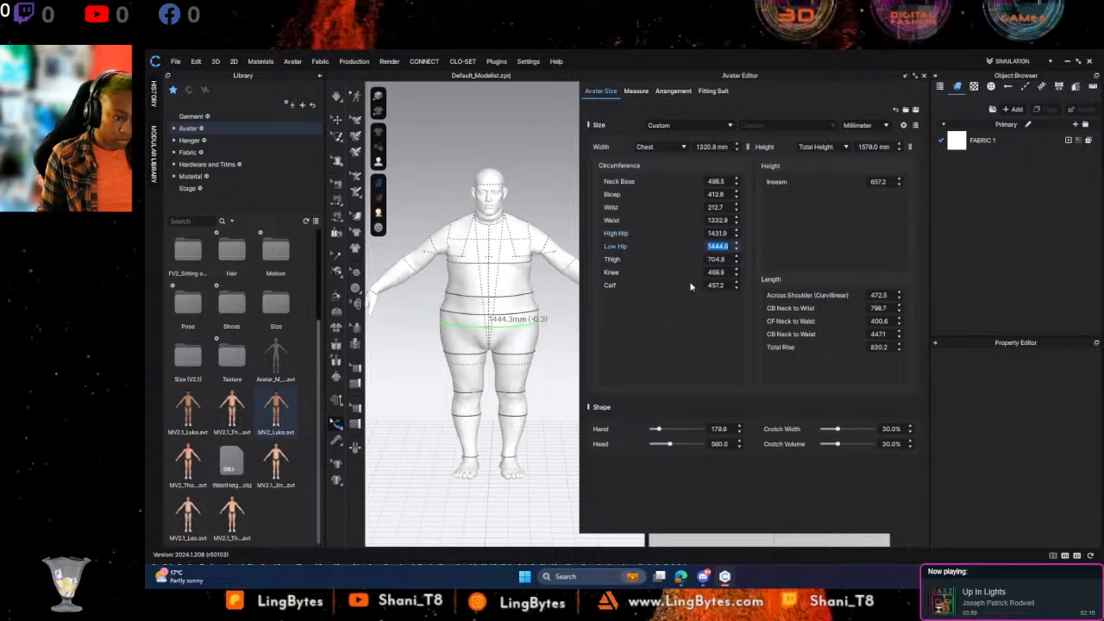
Set the avatar's overall chest width to 1332.8 mm
{"action": "left_click", "coordinate": [527, 270]}
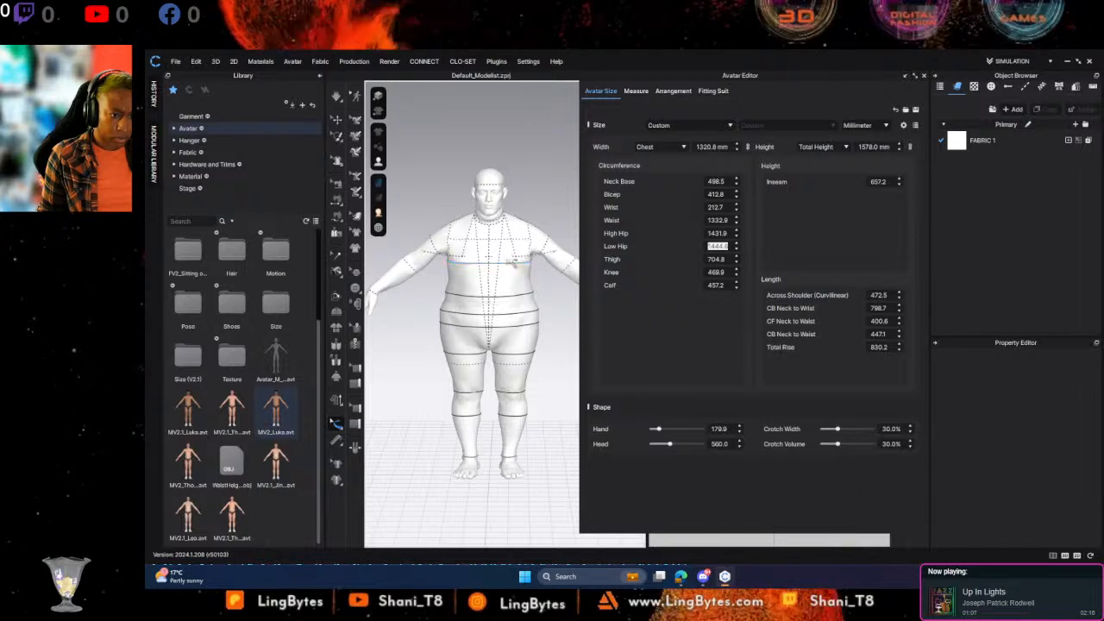
{"action": "left_click", "coordinate": [712, 147]}
{"action": "left_click", "coordinate": [747, 147]}
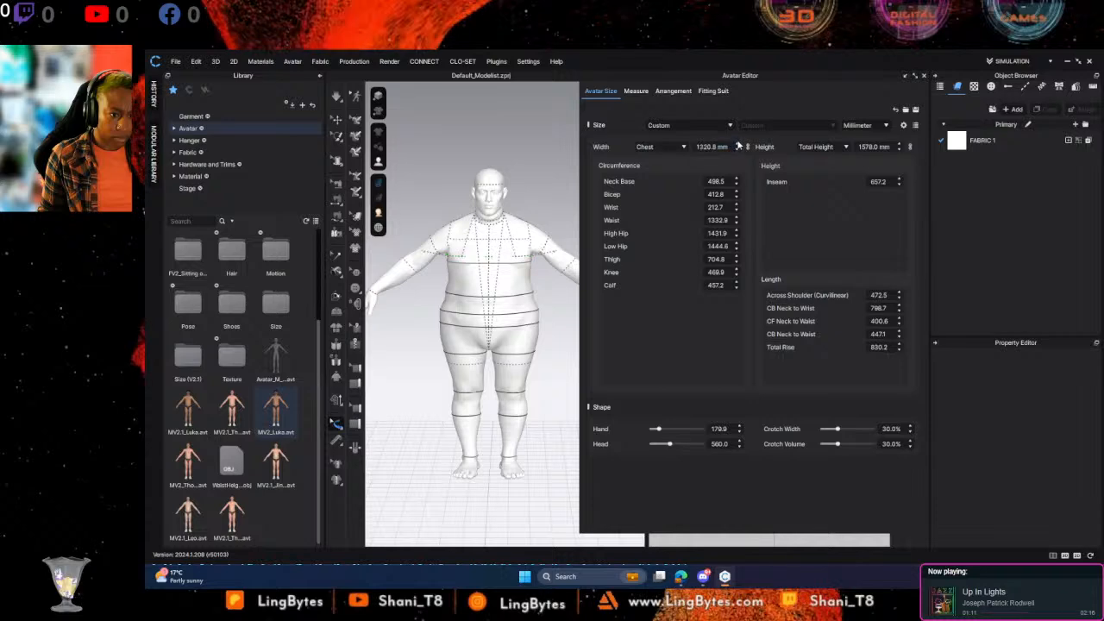
{"action": "left_click", "coordinate": [737, 145]}
{"action": "left_click", "coordinate": [737, 145]}
{"action": "left_click", "coordinate": [737, 145]}
{"action": "left_click", "coordinate": [736, 145]}
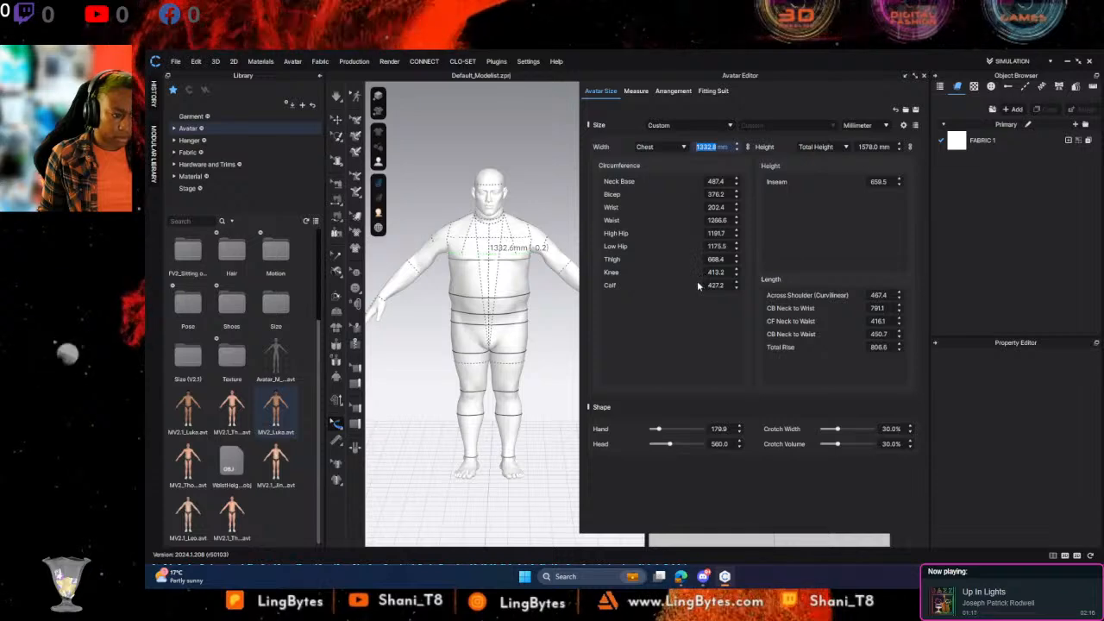
Set the avatar's waist circumference to 1366.6 mm and the high hip circumference to 1194.7 mm
{"action": "left_click", "coordinate": [713, 220]}
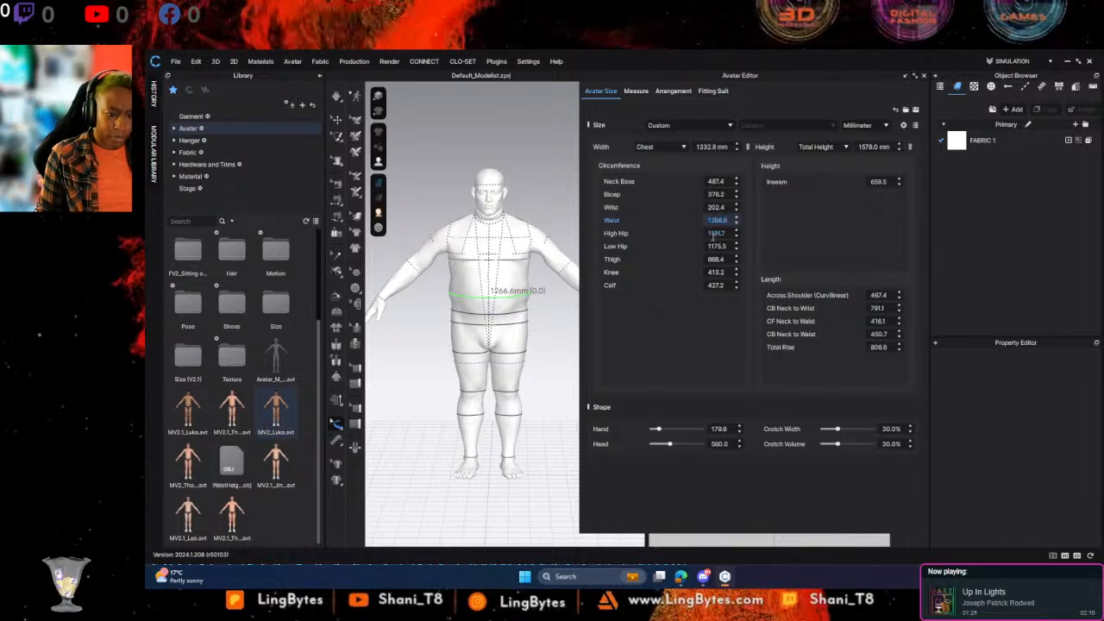
{"action": "left_click", "coordinate": [714, 234]}
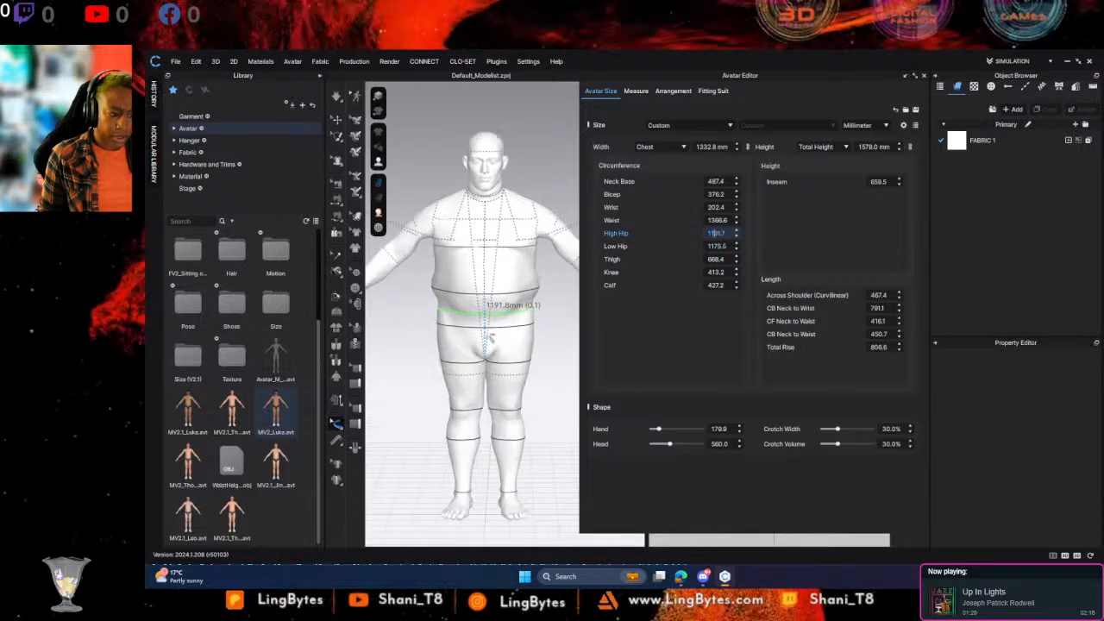
{"action": "left_click", "coordinate": [528, 246]}
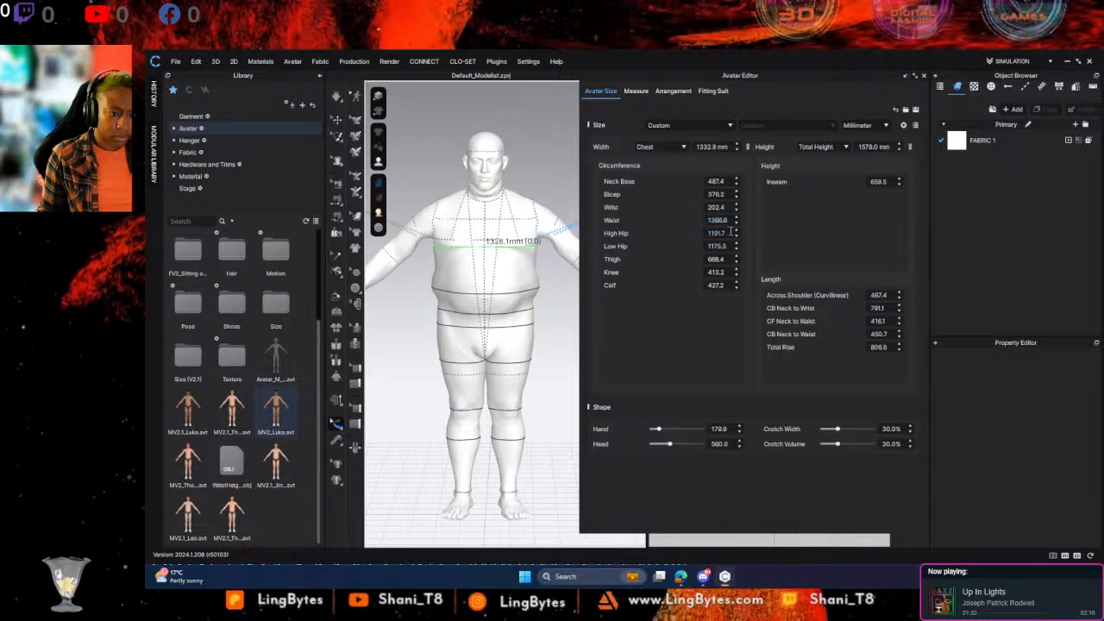
{"action": "left_click", "coordinate": [719, 234]}
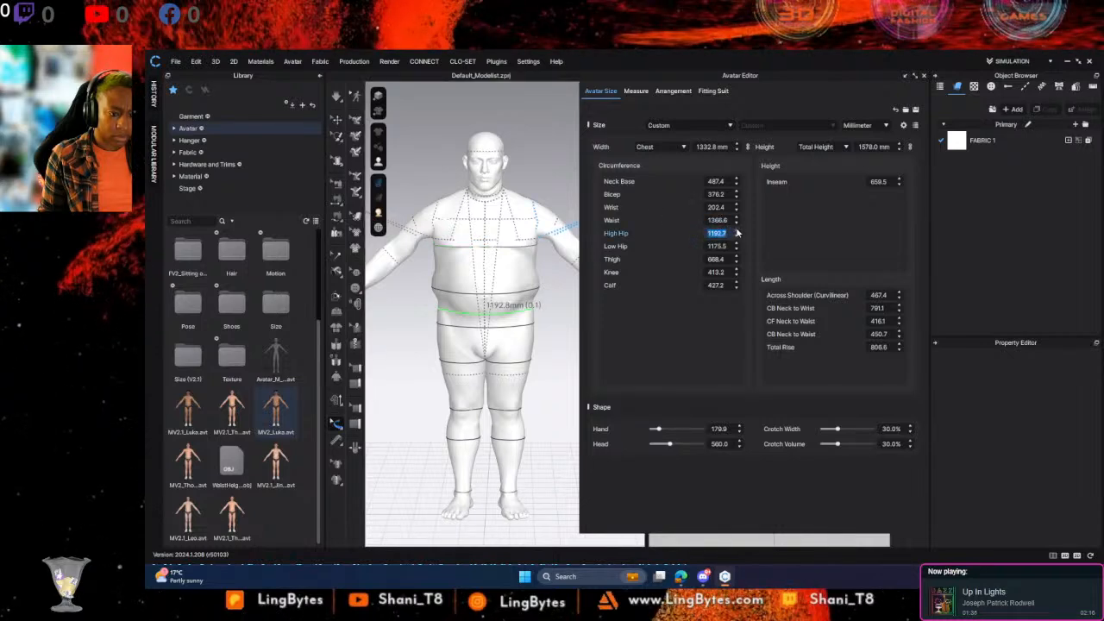
{"action": "key", "text": "Up"}
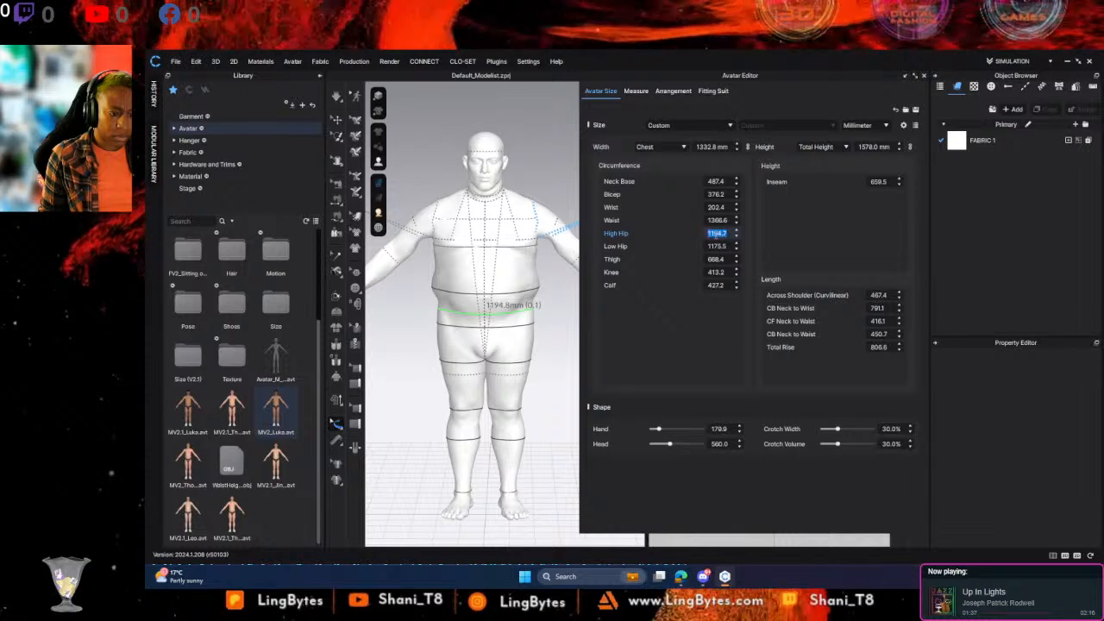
Set the avatar's low hip circumference to 1480.5 mm and the high hip circumference to 1494.7 mm
{"action": "left_click", "coordinate": [738, 245]}
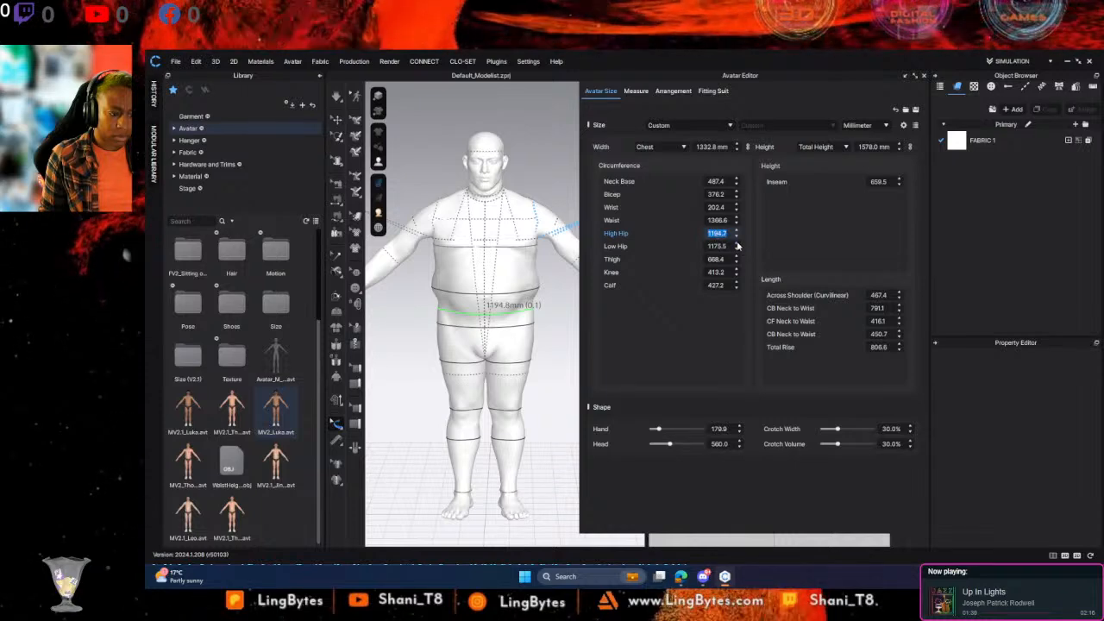
{"action": "left_click", "coordinate": [738, 245]}
{"action": "left_click", "coordinate": [738, 245]}
{"action": "left_click", "coordinate": [738, 245]}
{"action": "left_click", "coordinate": [738, 245]}
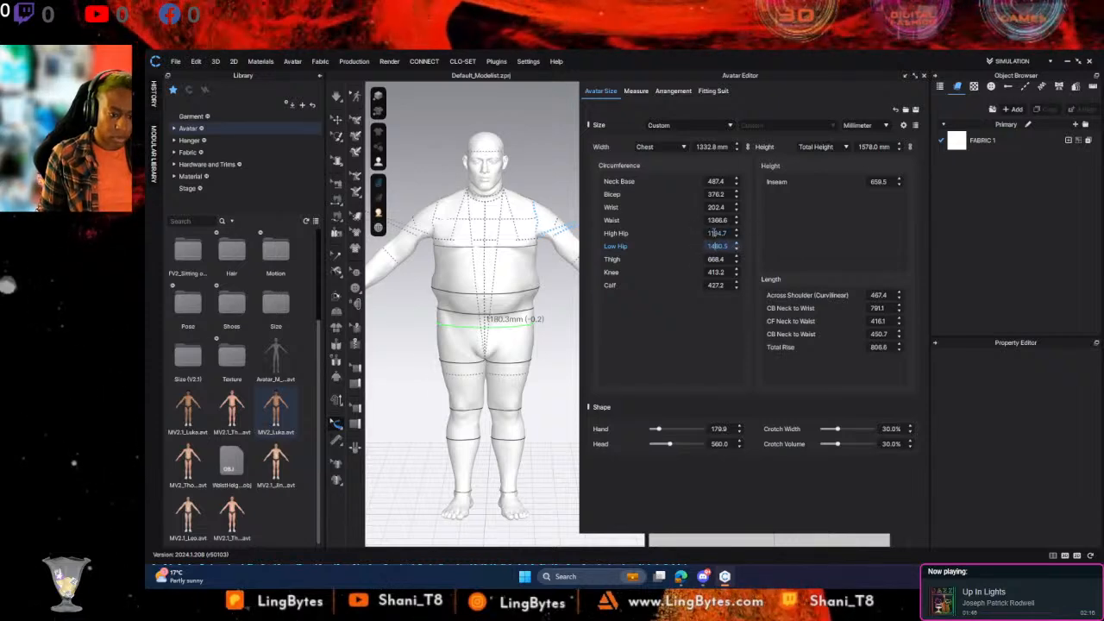
{"action": "left_click", "coordinate": [714, 234]}
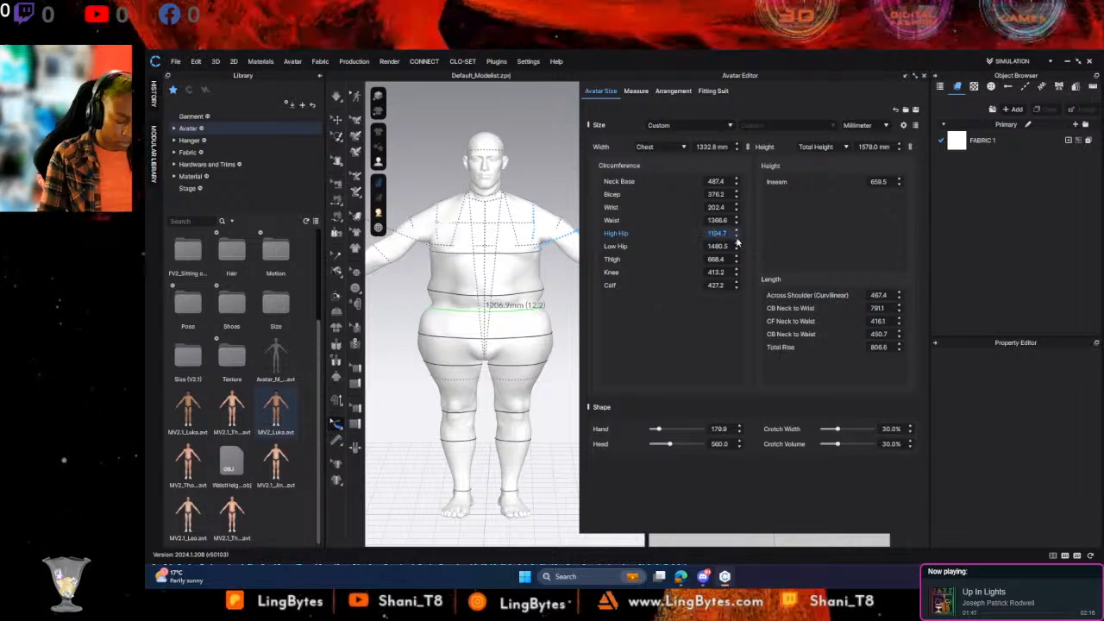
{"action": "left_click", "coordinate": [719, 221]}
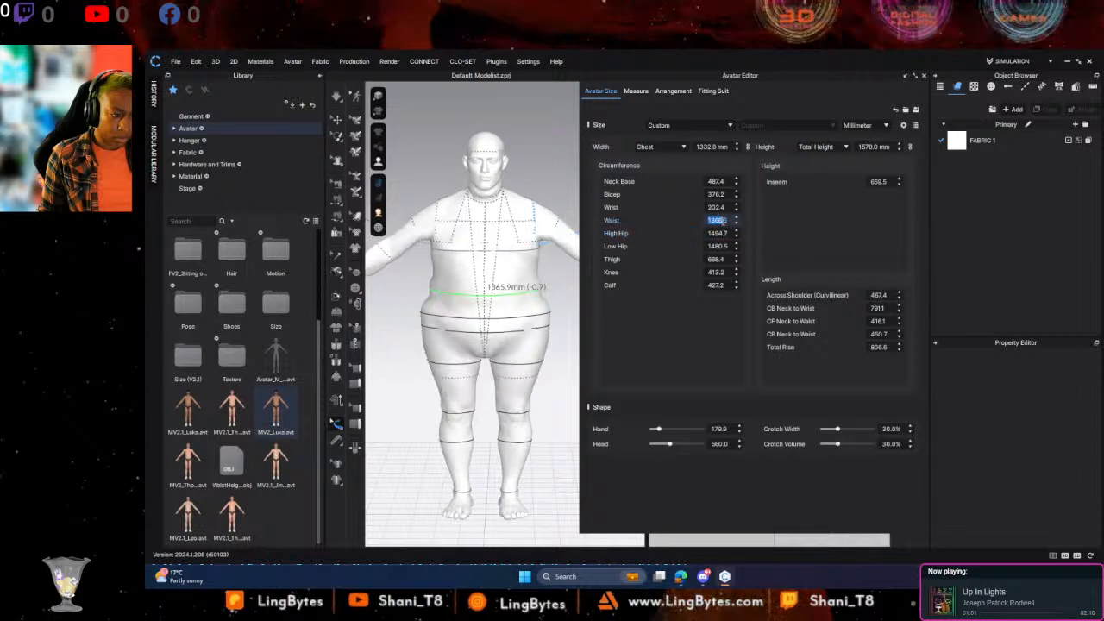
Set the avatar's high hip circumference to 1394.7 mm and the low hip circumference to 1380.5 mm
{"action": "left_click", "coordinate": [715, 233]}
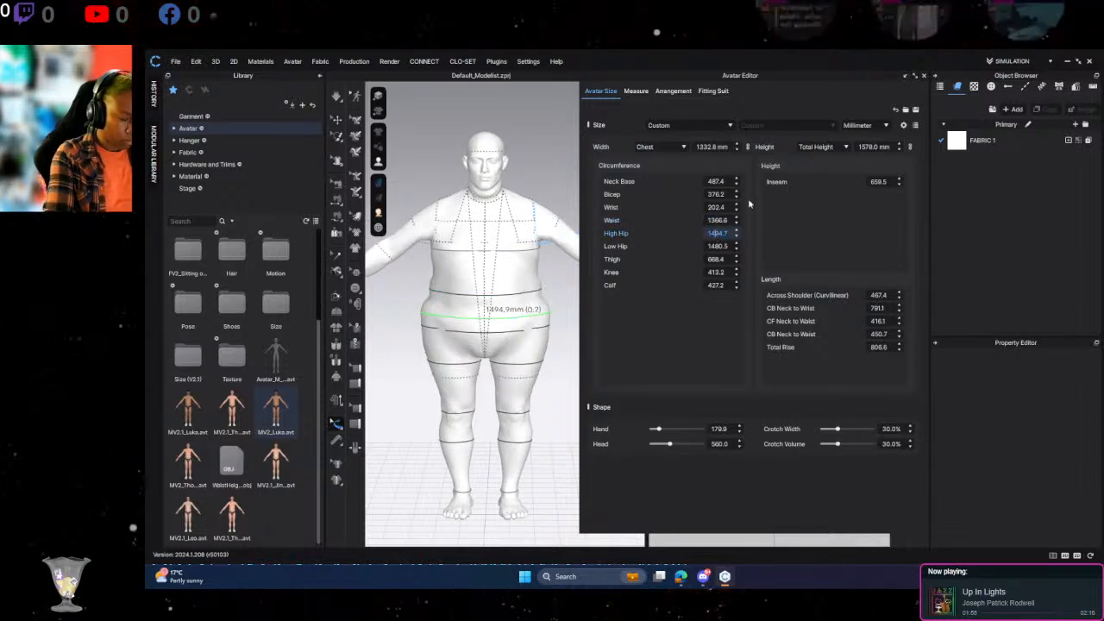
{"action": "left_click", "coordinate": [721, 247]}
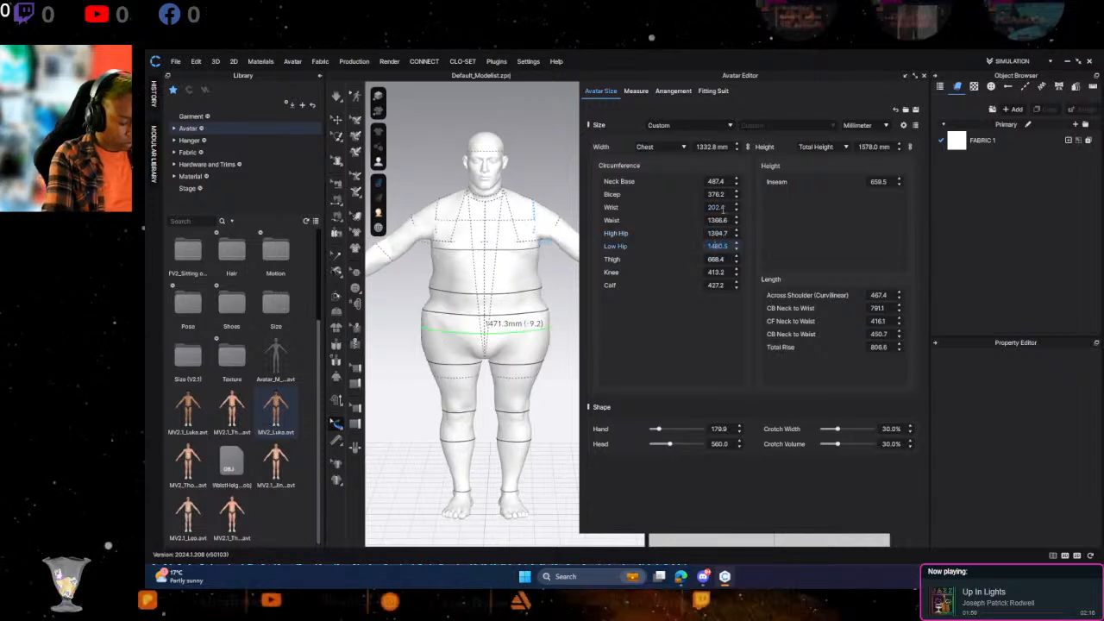
{"action": "left_click", "coordinate": [721, 259]}
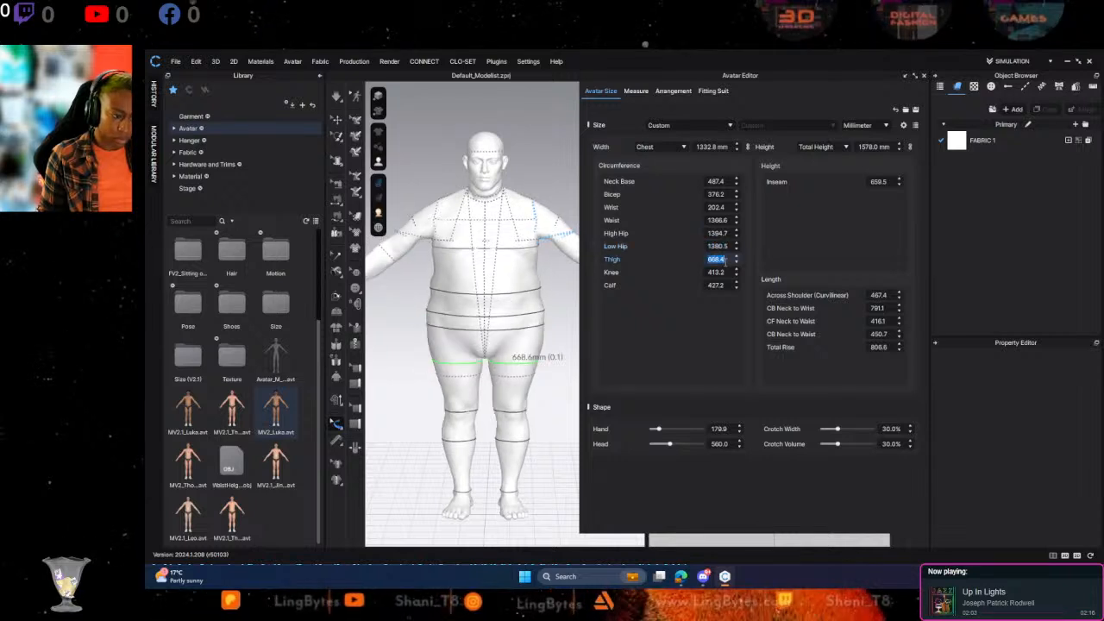
{"action": "right_click_drag", "start_coordinate": [552, 302], "coordinate": [505, 301]}
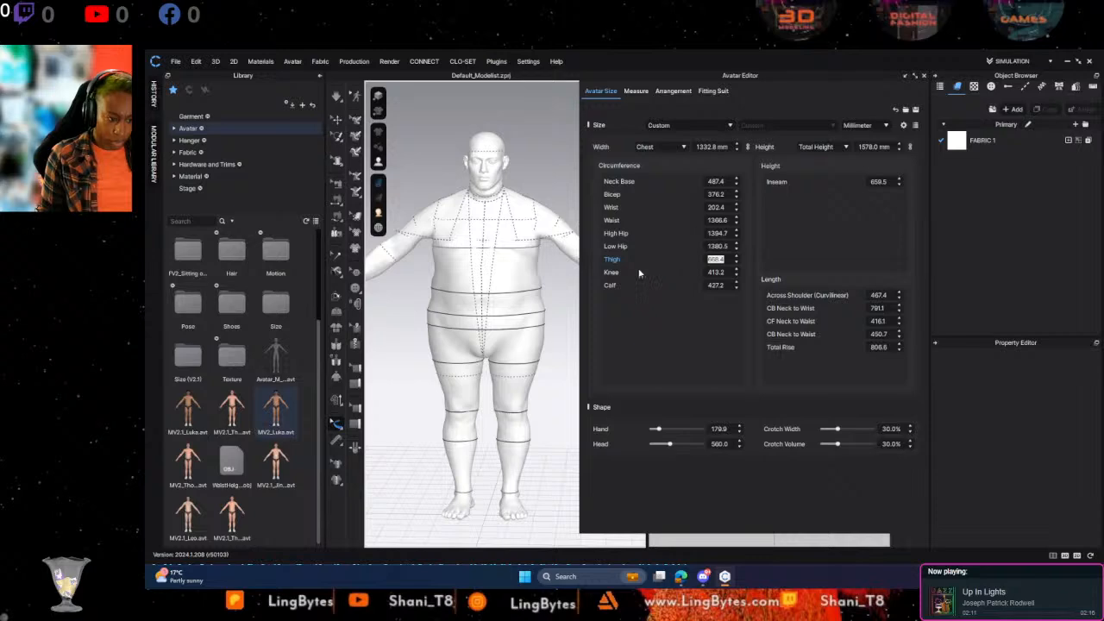
Adjust the avatar's shape by setting the hand size to 290.0 and the head size to 480.0
{"action": "right_click_drag", "start_coordinate": [521, 178], "coordinate": [476, 181]}
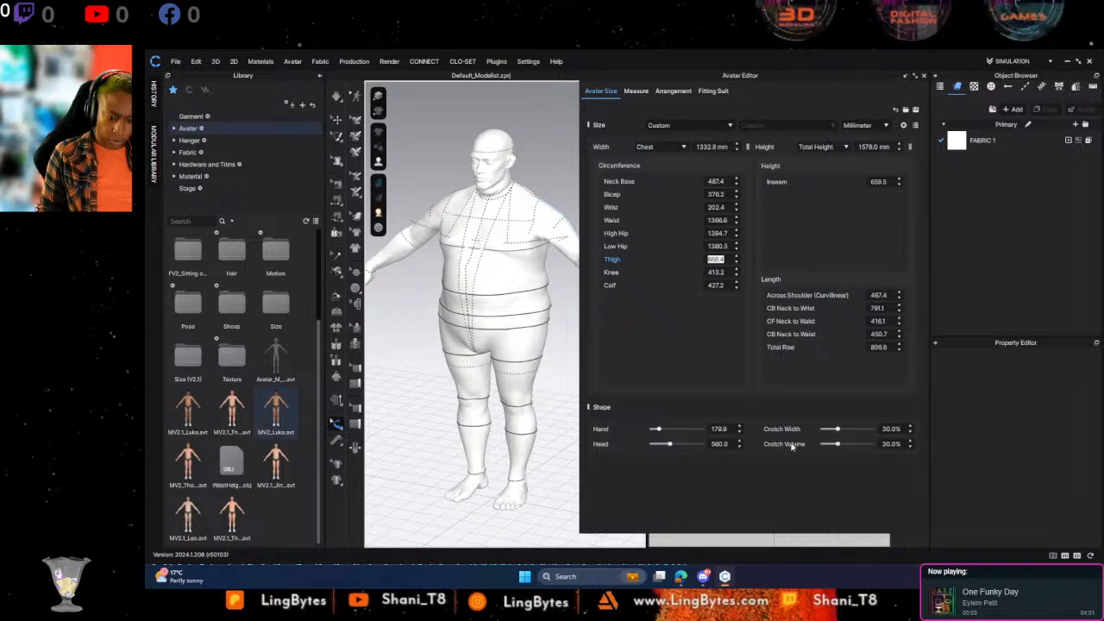
{"action": "left_click", "coordinate": [660, 430]}
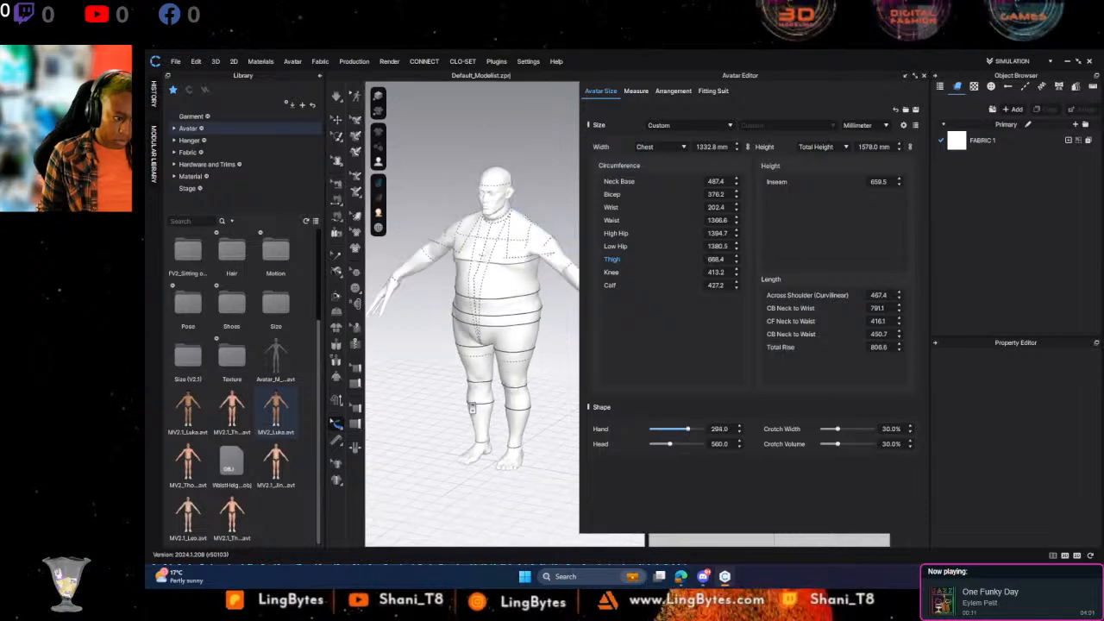
{"action": "right_click_drag", "start_coordinate": [470, 404], "coordinate": [578, 377]}
{"action": "left_click_drag", "start_coordinate": [687, 430], "coordinate": [651, 445]}
{"action": "right_click_drag", "start_coordinate": [561, 375], "coordinate": [431, 362]}
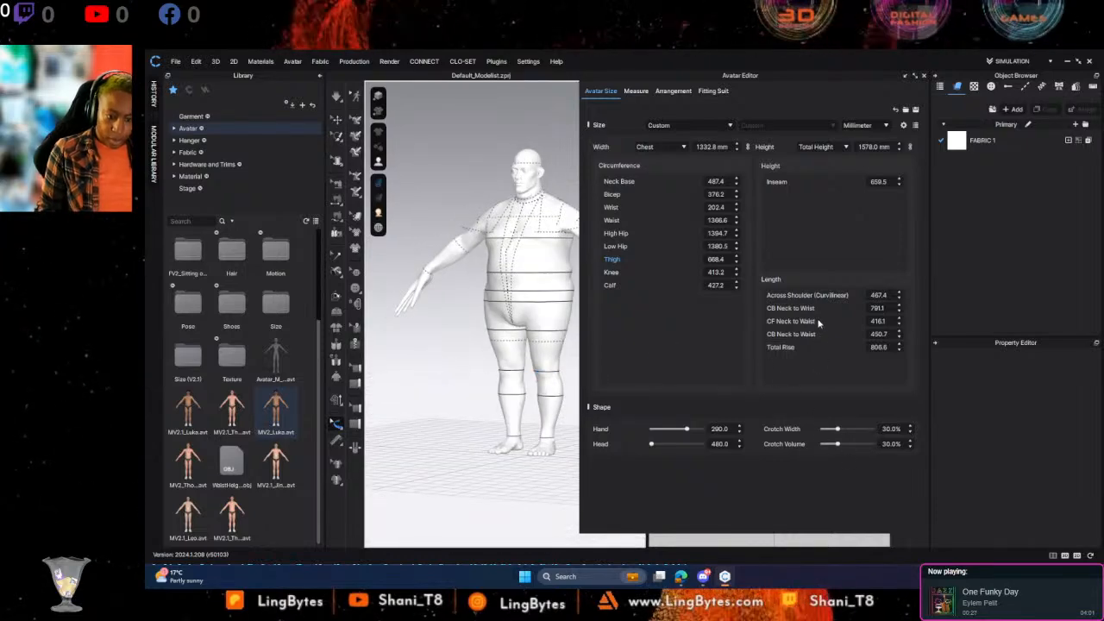
Set the avatar's CB Neck to Wrist length to 798.1 mm
{"action": "left_click", "coordinate": [899, 306]}
{"action": "left_click", "coordinate": [899, 306]}
{"action": "left_click", "coordinate": [899, 306]}
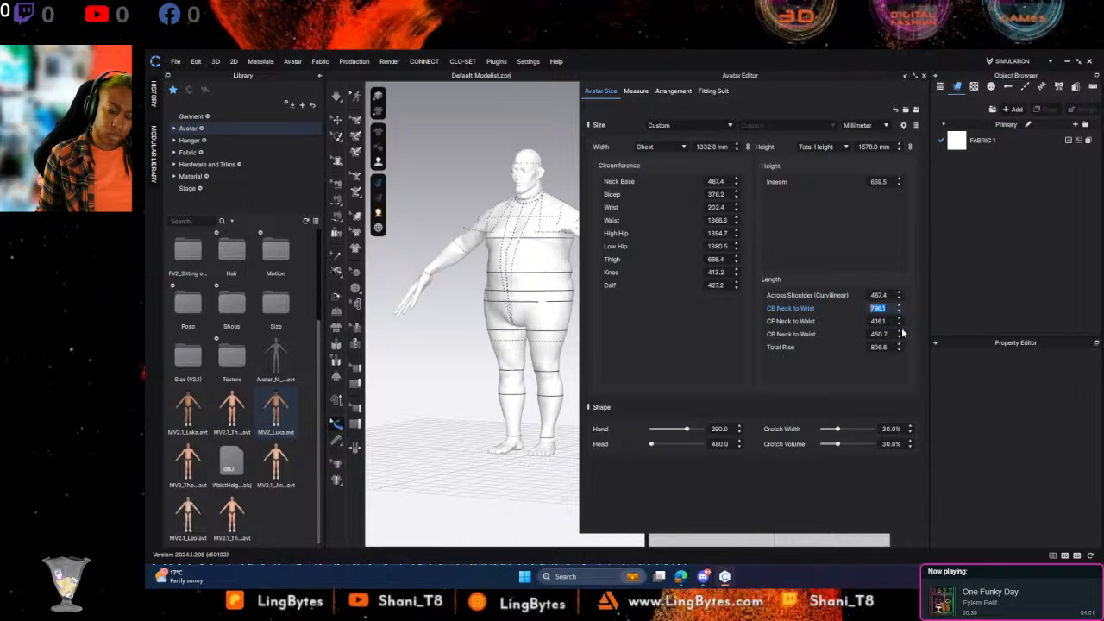
Set the CF Neck to Waist length to 418.1 mm and the neck base circumference to 489.4 mm
{"action": "left_click", "coordinate": [899, 319]}
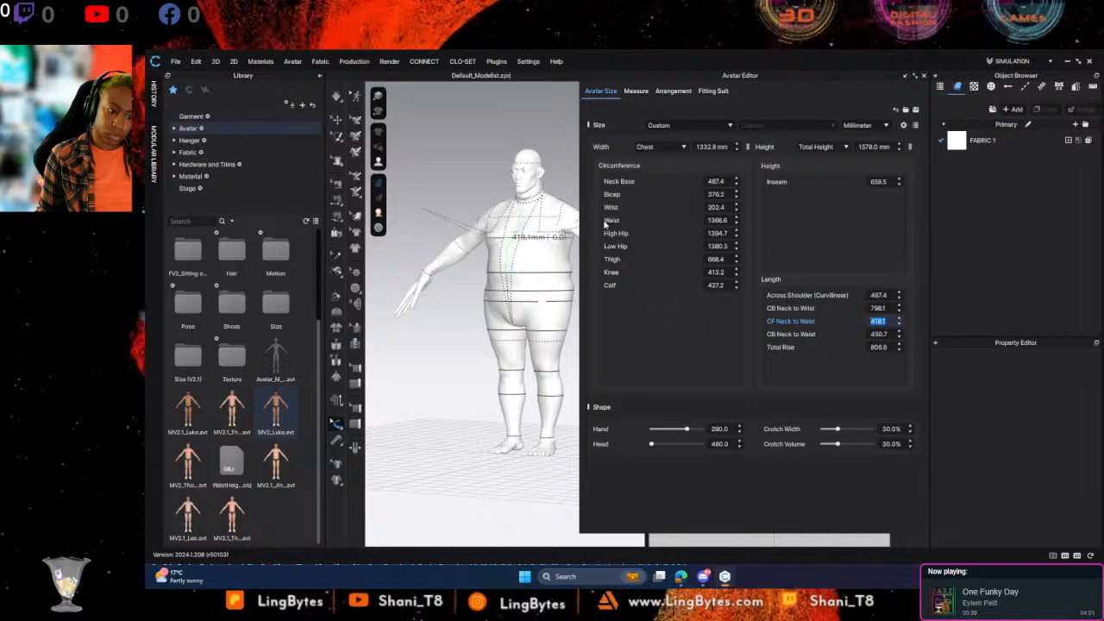
{"action": "left_click", "coordinate": [736, 178]}
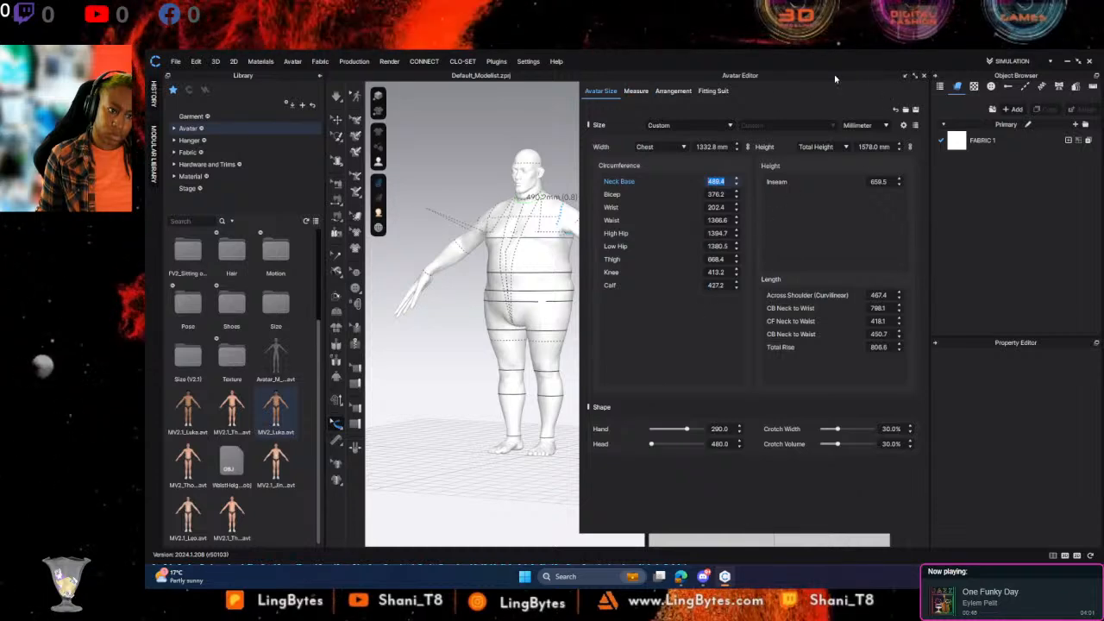
Review the Fitting Suit and Arrangement settings, and inspect the Body_L bounding volume around the avatar from the side
{"action": "left_click", "coordinate": [713, 91]}
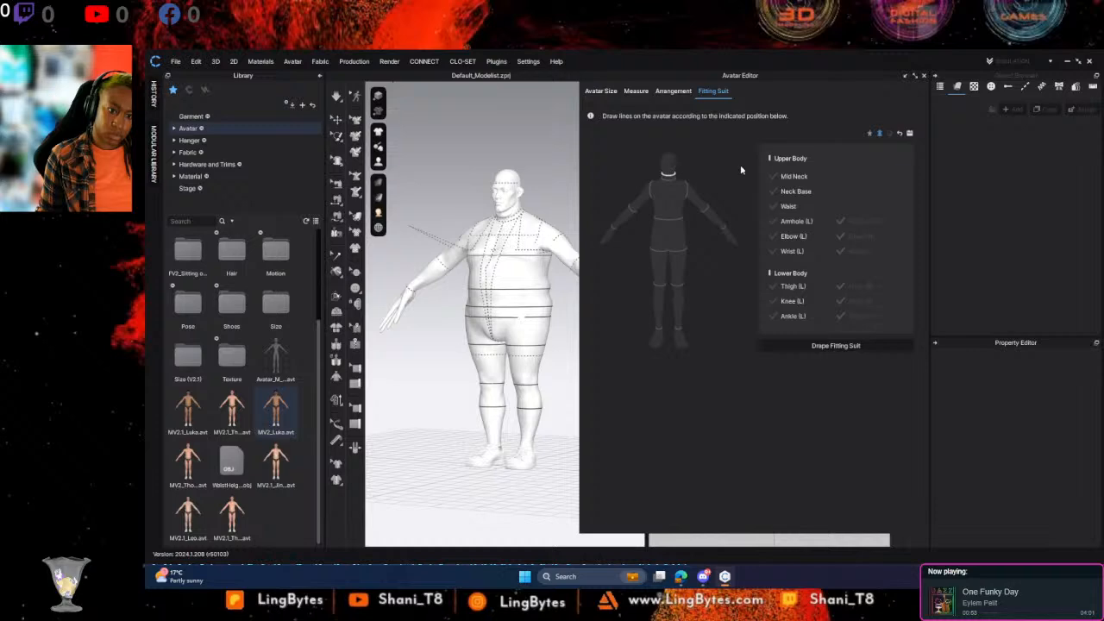
{"action": "left_click", "coordinate": [673, 91]}
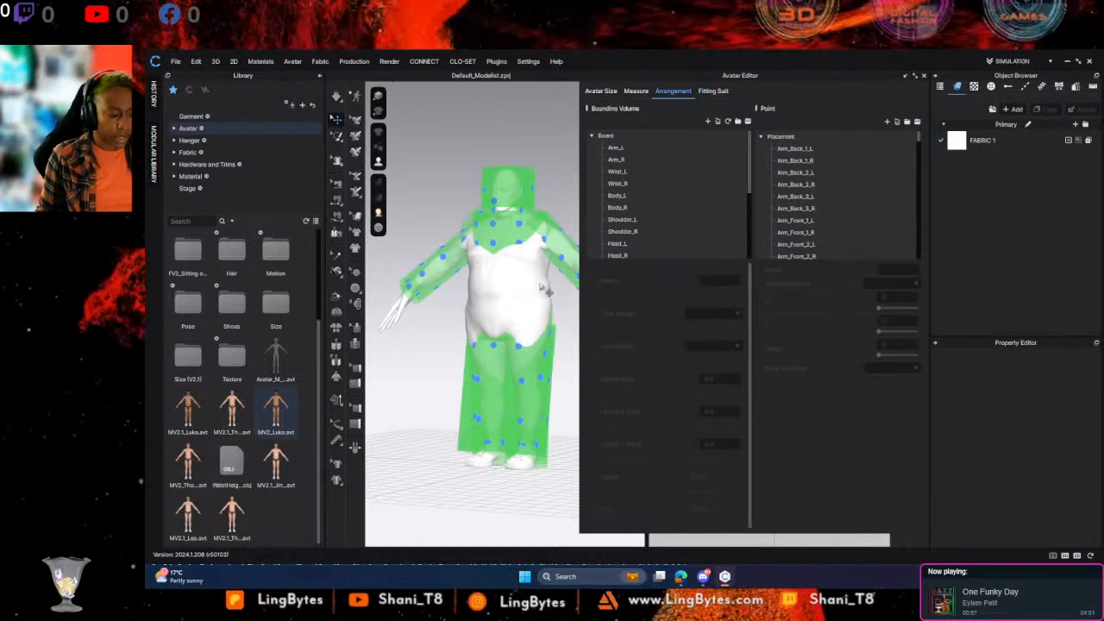
{"action": "left_click", "coordinate": [514, 346]}
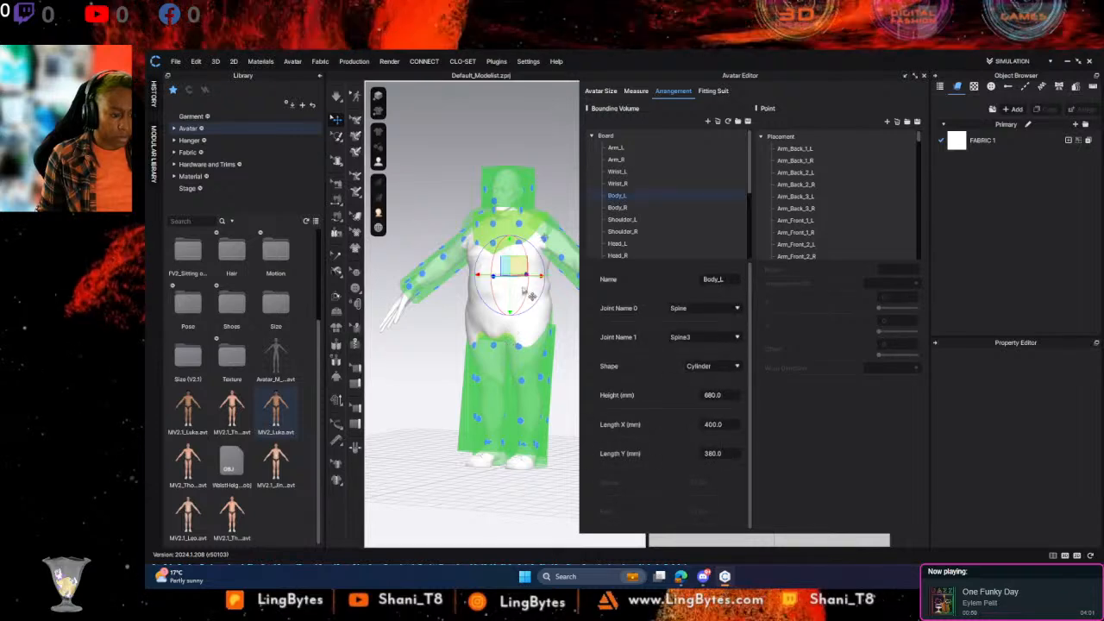
{"action": "right_click_drag", "start_coordinate": [514, 346], "coordinate": [470, 316]}
{"action": "left_click_drag", "start_coordinate": [541, 273], "coordinate": [528, 275]}
{"action": "right_click_drag", "start_coordinate": [561, 288], "coordinate": [590, 311]}
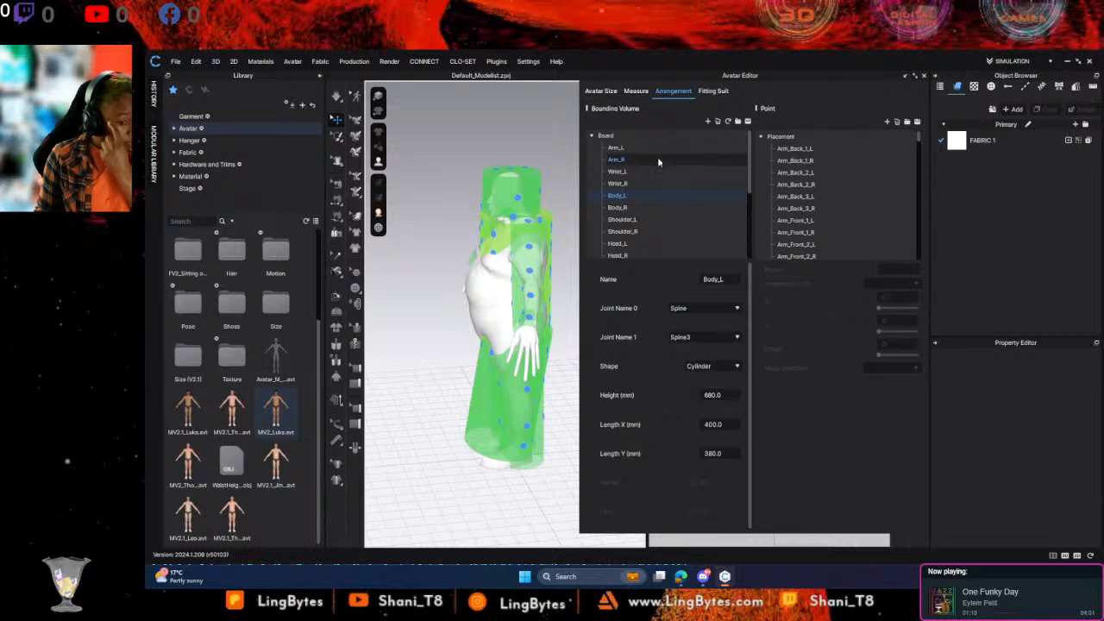
Close the Avatar Editor, open Register Accessory with the accessory type Glasses, and load the frog head model file
{"action": "left_click", "coordinate": [925, 77]}
{"action": "right_click_drag", "start_coordinate": [556, 311], "coordinate": [606, 296]}
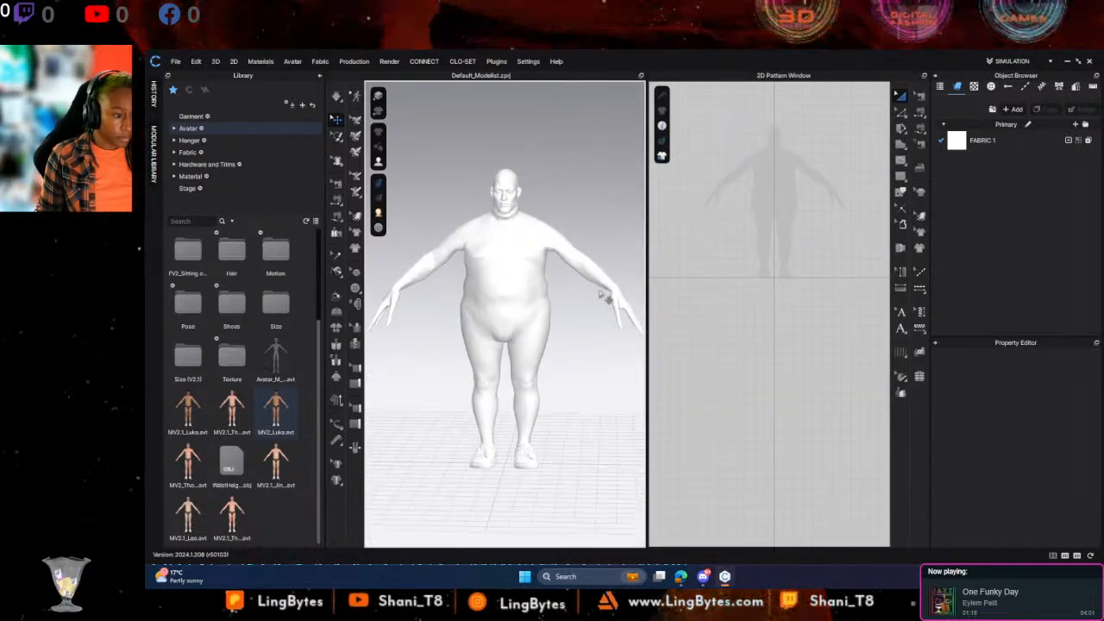
{"action": "left_click", "coordinate": [294, 61]}
{"action": "left_click", "coordinate": [314, 105]}
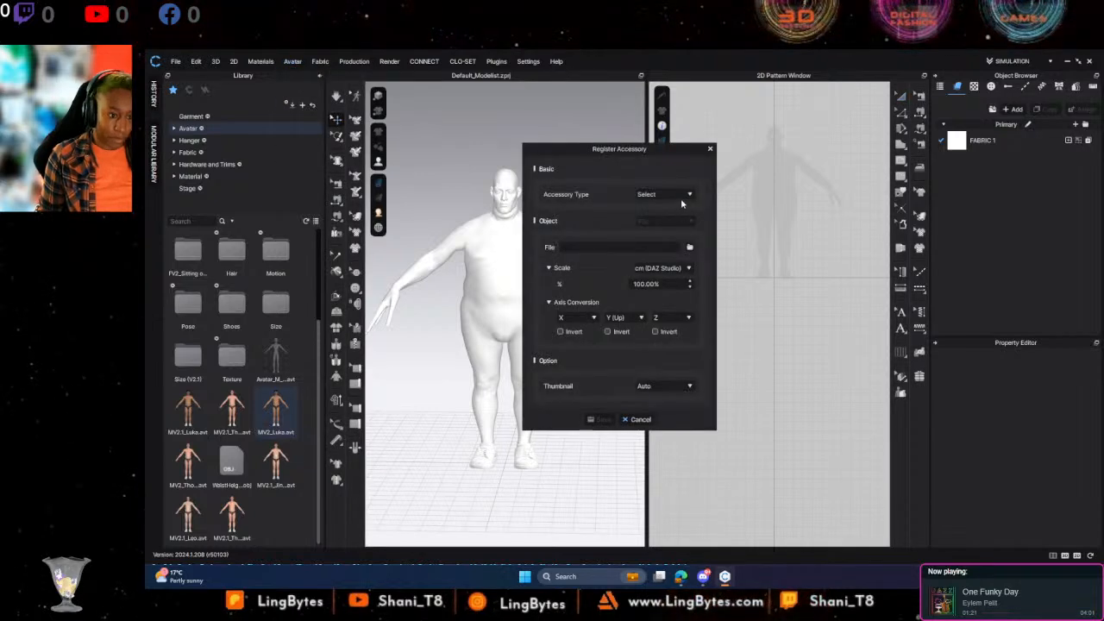
{"action": "left_click", "coordinate": [680, 198]}
{"action": "left_click", "coordinate": [660, 226]}
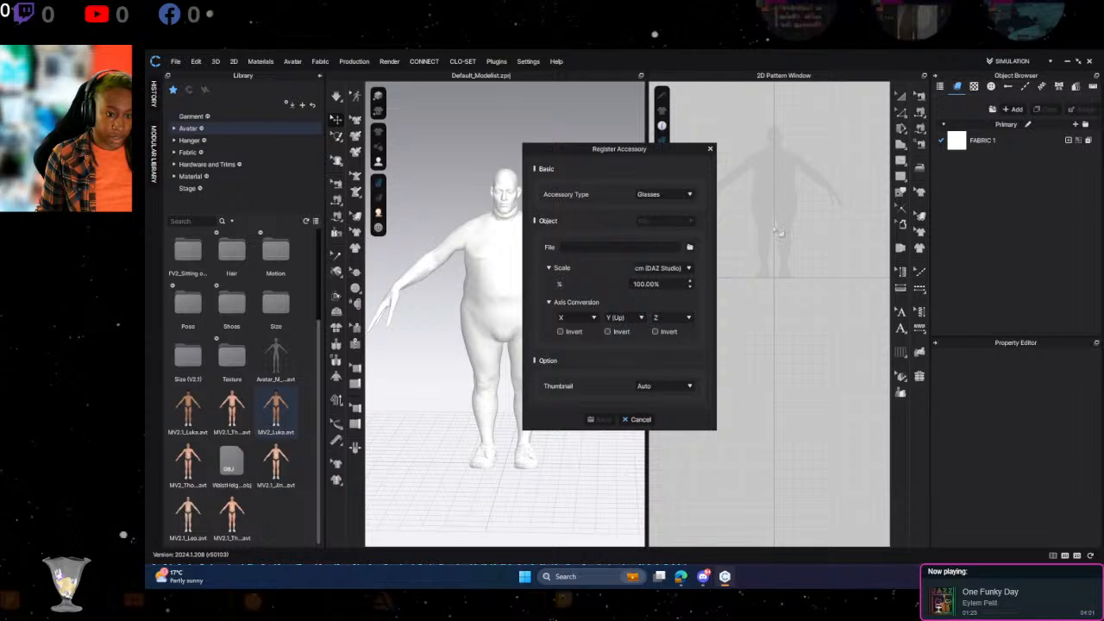
{"action": "left_click", "coordinate": [689, 197]}
{"action": "left_click", "coordinate": [690, 196]}
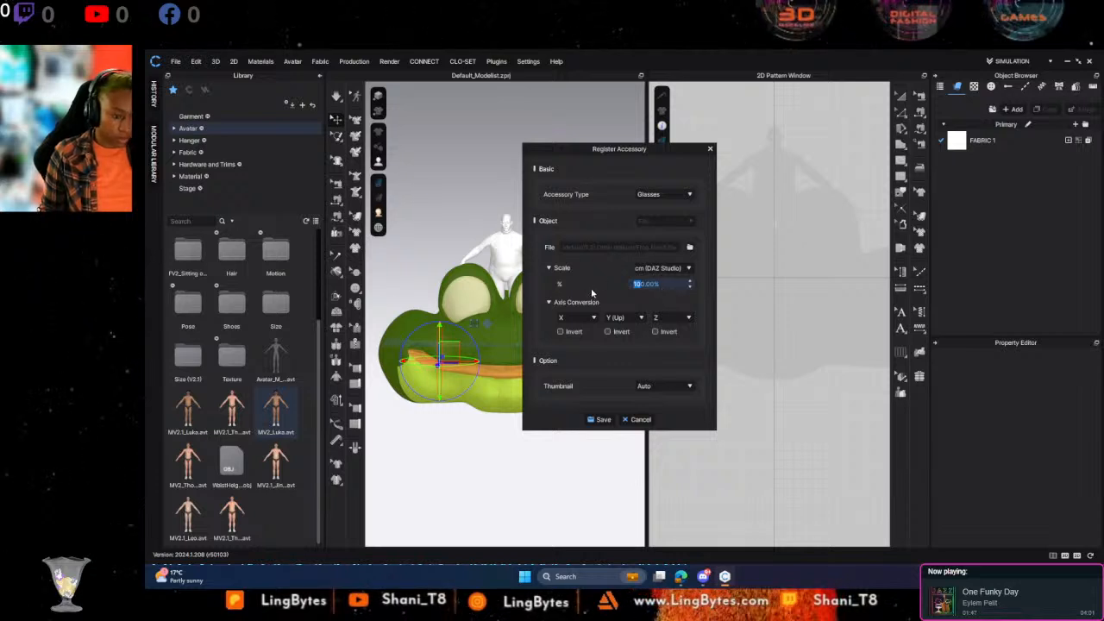
Set the frog head accessory's scale to 30% and look through the avatar head's material properties
{"action": "type", "text": "3"}
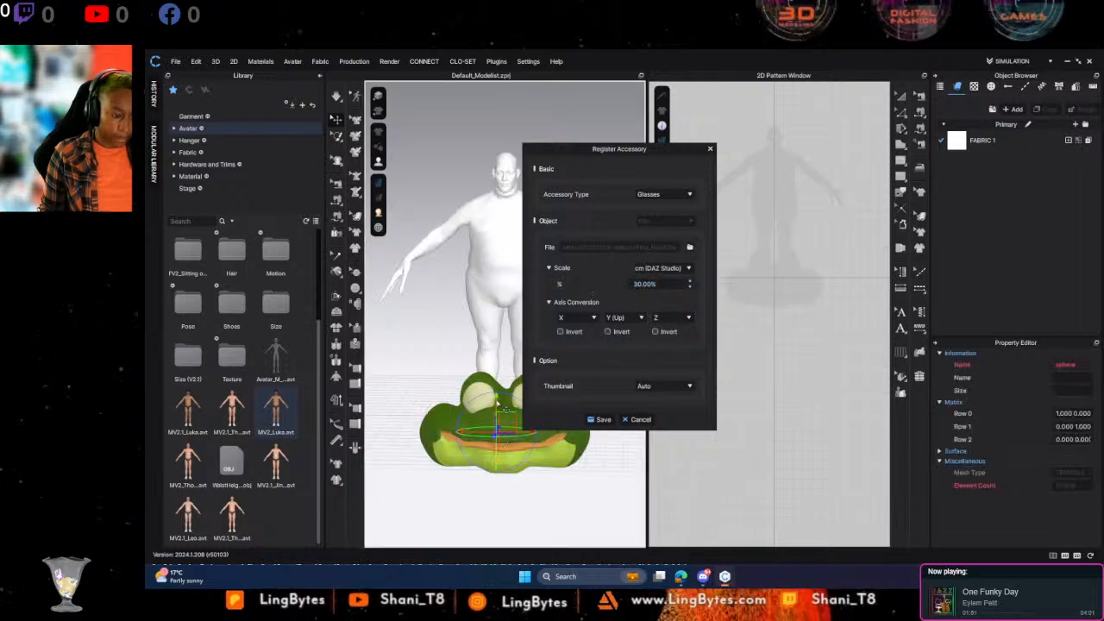
{"action": "left_click", "coordinate": [513, 176]}
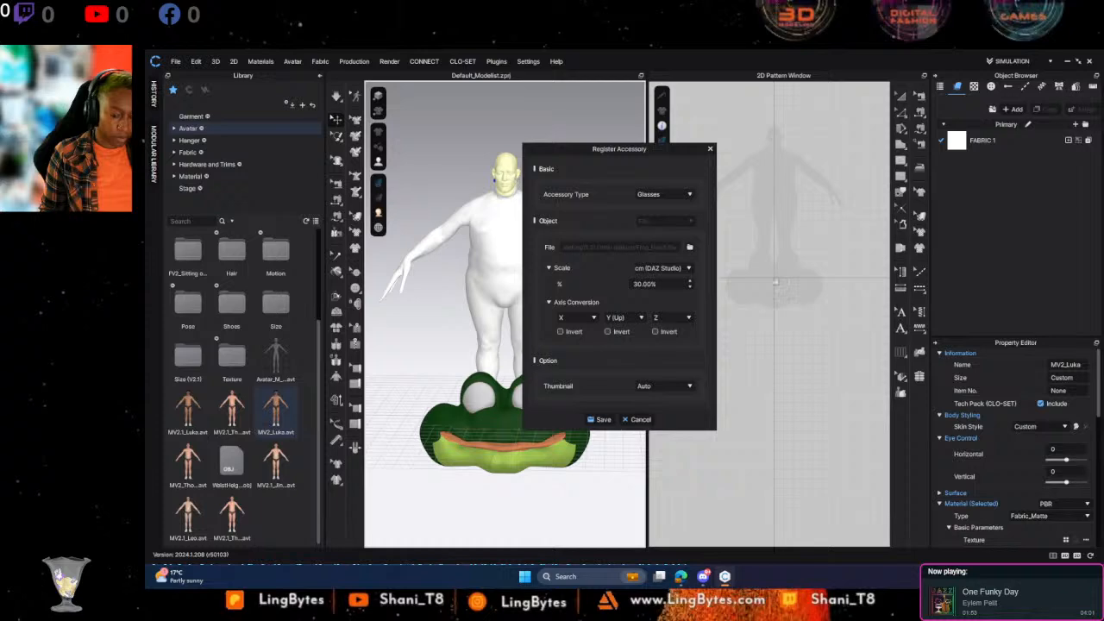
{"action": "scroll", "coordinate": [1062, 480], "scroll_direction": "down", "scroll_amount": 10}
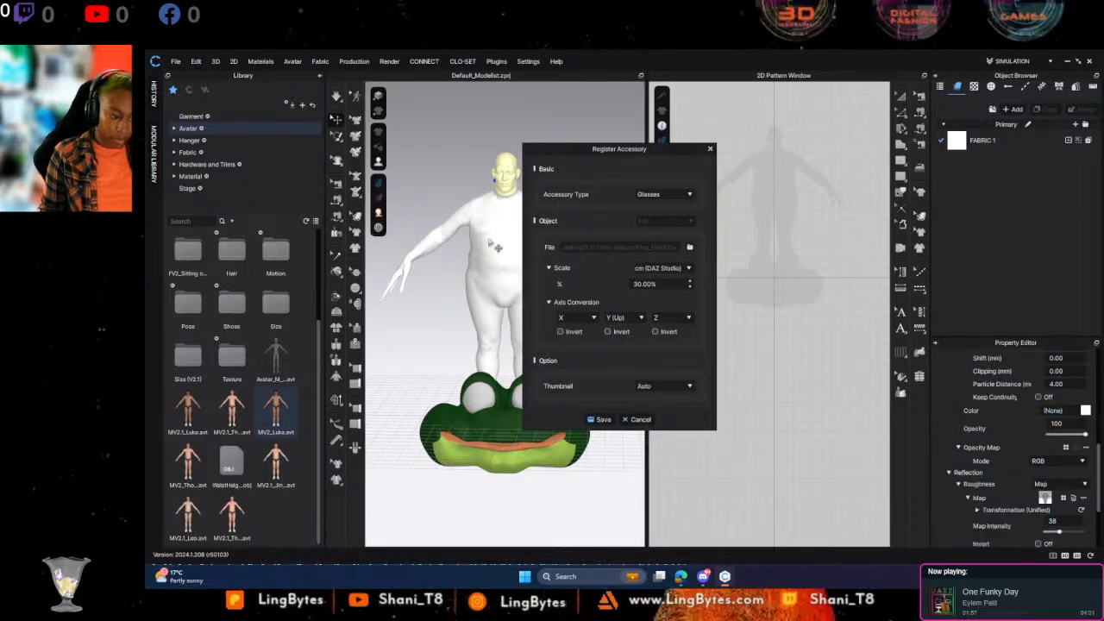
{"action": "left_click", "coordinate": [441, 307]}
{"action": "left_click", "coordinate": [504, 420]}
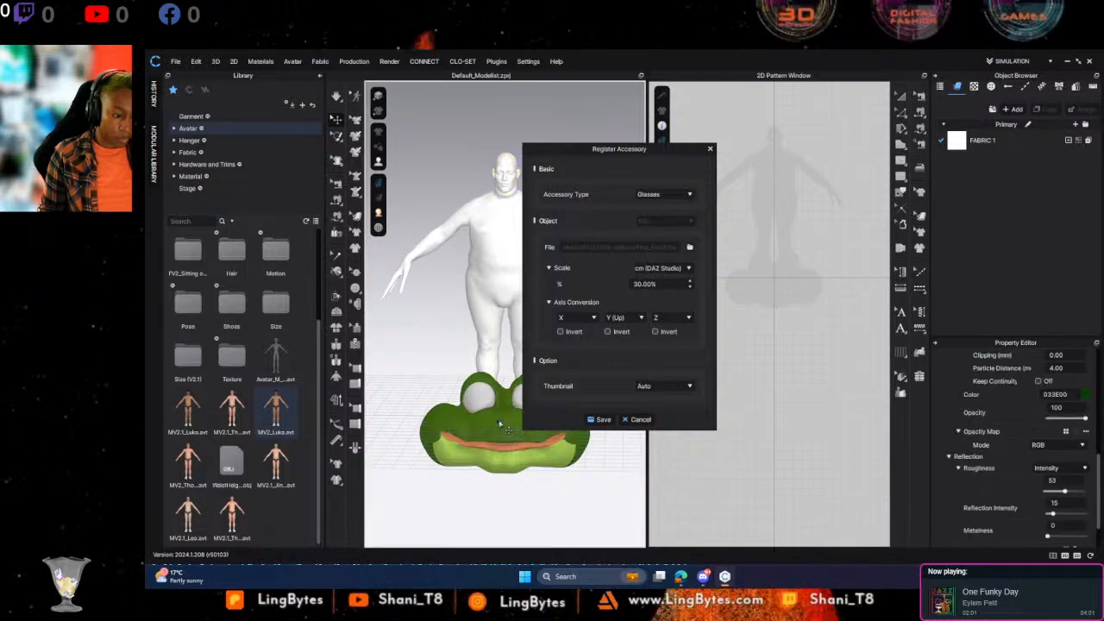
Raise the 30% frog head from the floor until it covers the avatar's head
{"action": "double_click", "coordinate": [499, 422]}
{"action": "left_click", "coordinate": [436, 336]}
{"action": "middle_click_drag", "start_coordinate": [520, 427], "coordinate": [438, 394]}
{"action": "left_click", "coordinate": [439, 395]}
{"action": "left_click_drag", "start_coordinate": [432, 361], "coordinate": [425, 90]}
{"action": "right_click_drag", "start_coordinate": [441, 148], "coordinate": [431, 195]}
{"action": "middle_click_drag", "start_coordinate": [431, 195], "coordinate": [490, 246]}
{"action": "scroll", "coordinate": [477, 268], "scroll_direction": "up", "scroll_amount": 1}
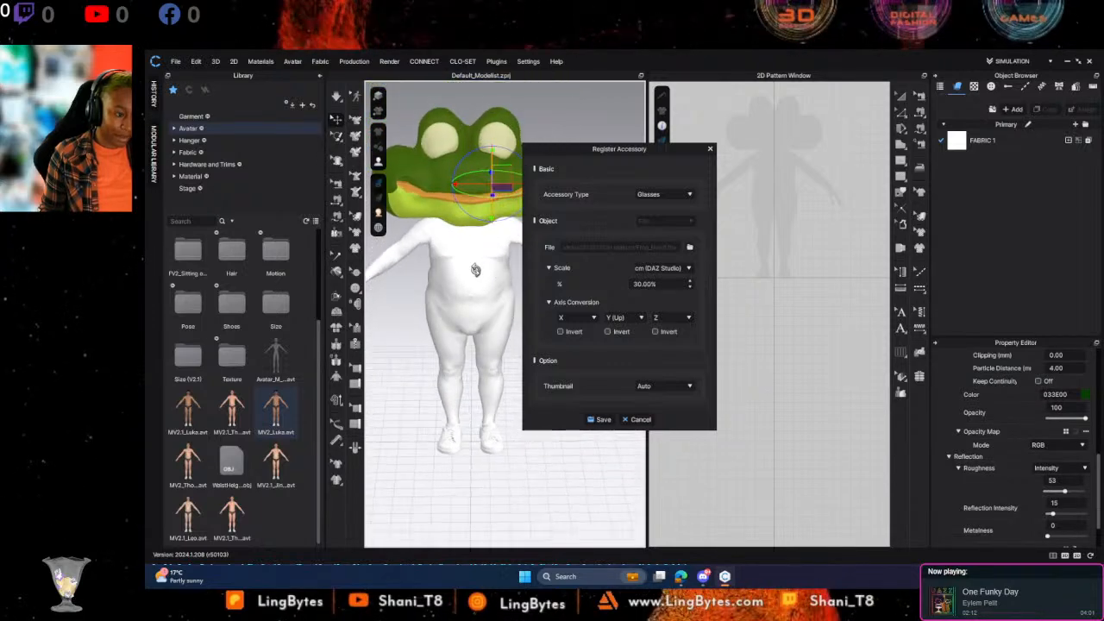
Set the scale of the frog head in Register Accessory to 20%
{"action": "left_click", "coordinate": [635, 284]}
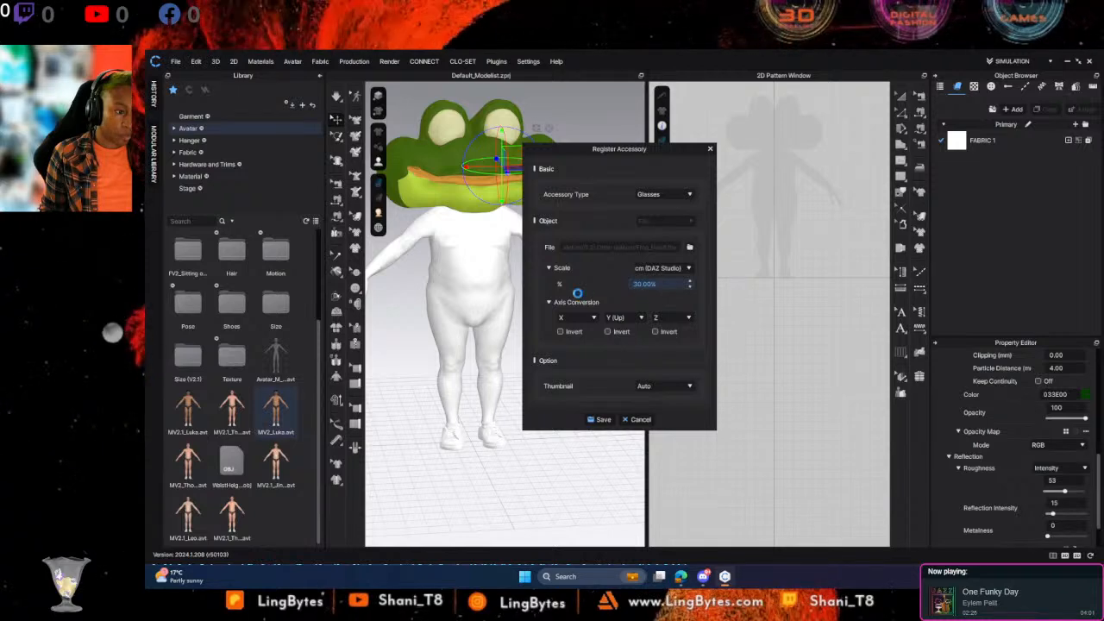
{"action": "scroll", "coordinate": [520, 385], "scroll_direction": "up", "scroll_amount": 2}
{"action": "scroll", "coordinate": [522, 371], "scroll_direction": "down", "scroll_amount": 6}
{"action": "scroll", "coordinate": [528, 349], "scroll_direction": "up", "scroll_amount": 5}
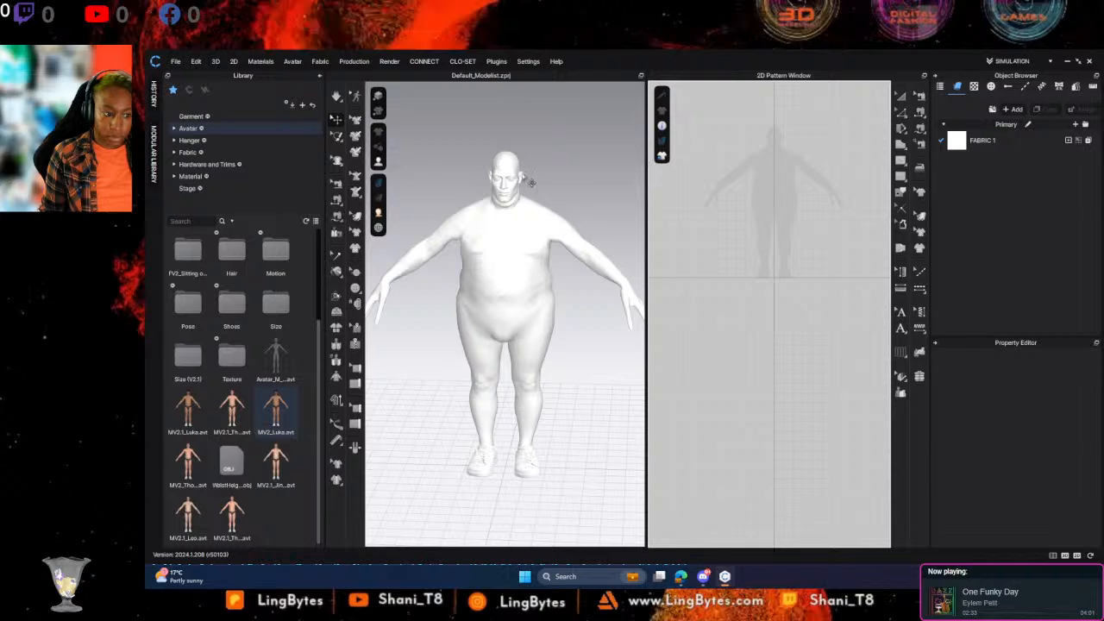
{"action": "left_click", "coordinate": [522, 205]}
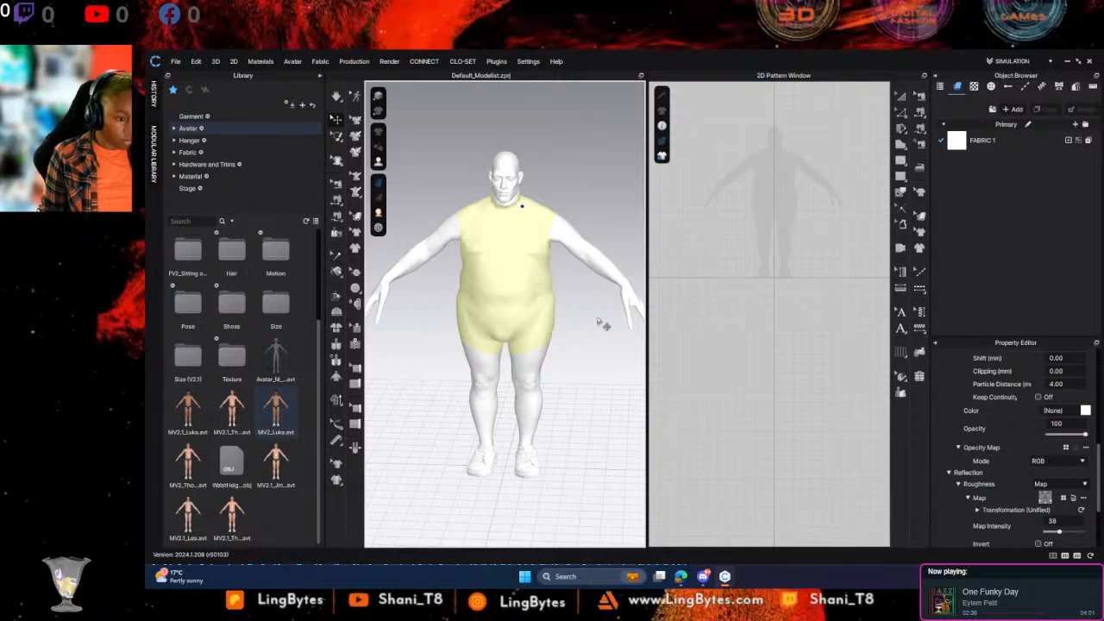
{"action": "left_click", "coordinate": [544, 276]}
{"action": "left_click", "coordinate": [545, 288]}
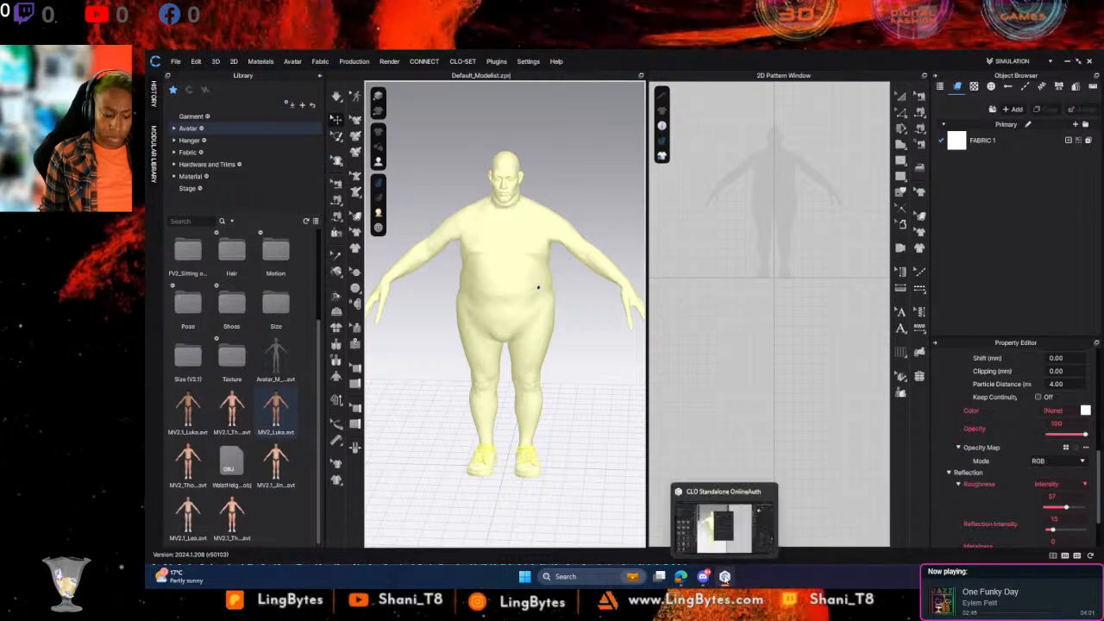
{"action": "left_click", "coordinate": [726, 526]}
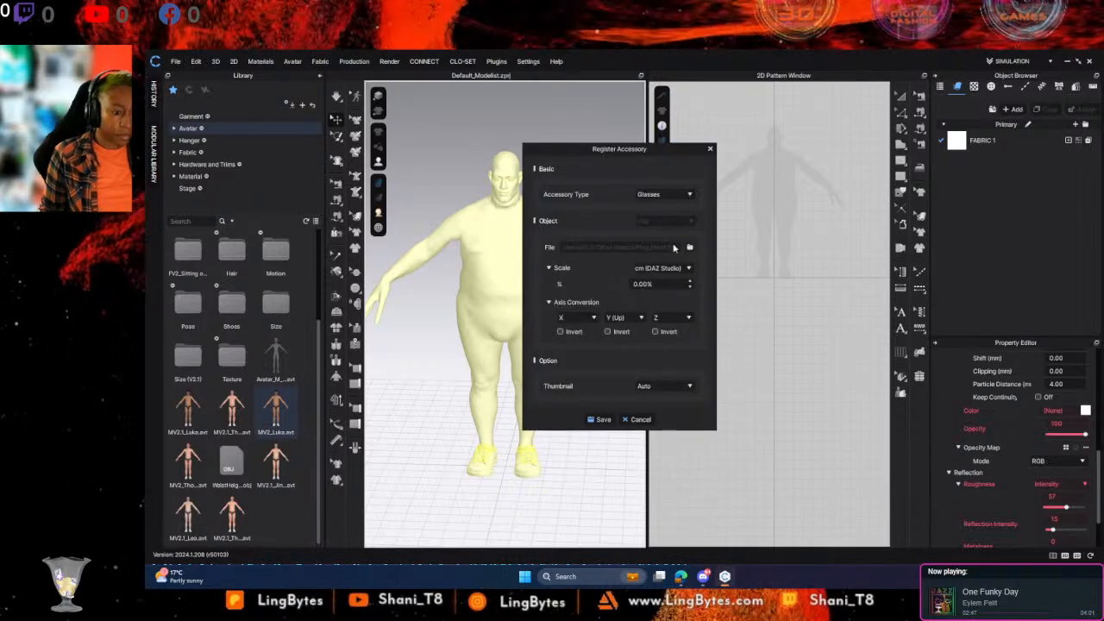
{"action": "double_click", "coordinate": [638, 283]}
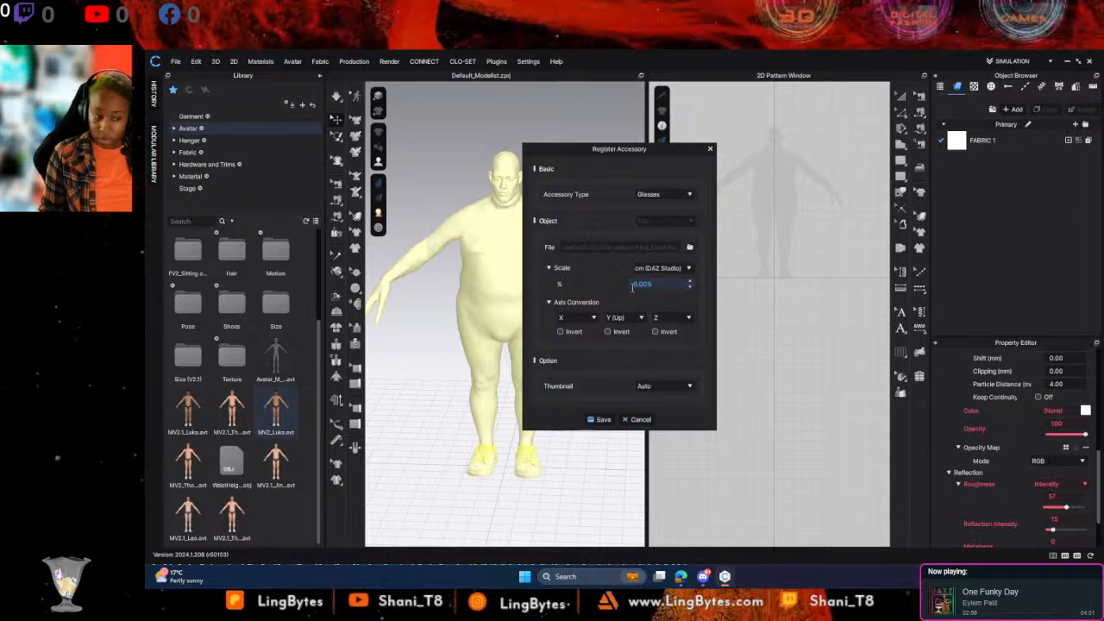
{"action": "key", "text": "Return"}
Move the frog head up over the avatar's head and align its depth and height using side and back views
{"action": "left_click", "coordinate": [496, 442]}
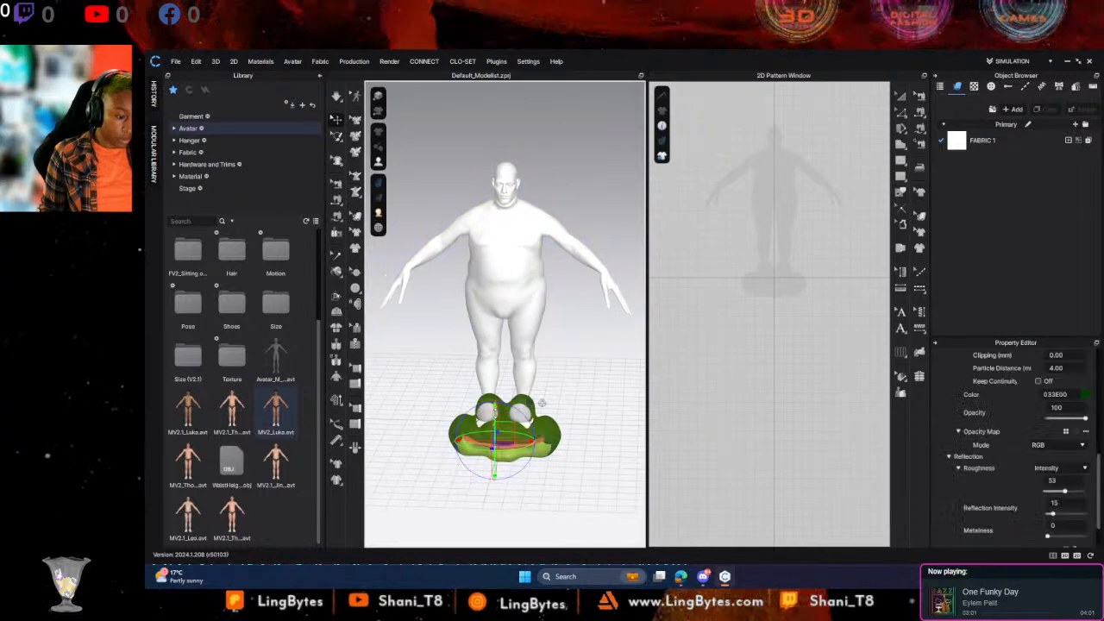
{"action": "left_click_drag", "start_coordinate": [496, 407], "coordinate": [518, 140]}
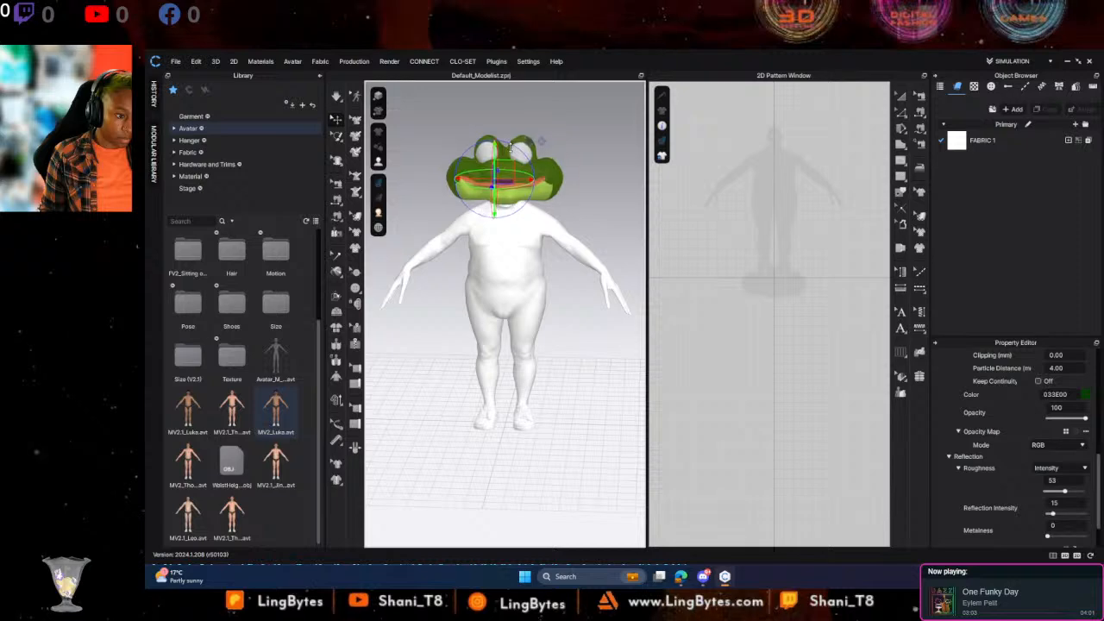
{"action": "right_click_drag", "start_coordinate": [518, 142], "coordinate": [468, 172]}
{"action": "left_click_drag", "start_coordinate": [483, 147], "coordinate": [467, 181]}
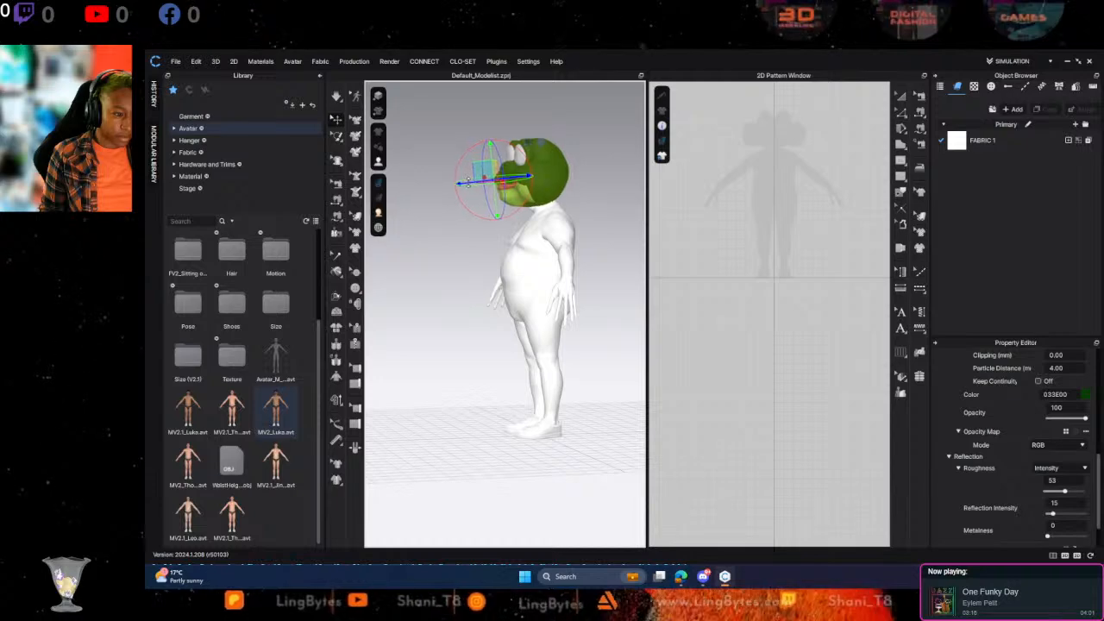
{"action": "right_click_drag", "start_coordinate": [474, 196], "coordinate": [386, 195]}
{"action": "left_click_drag", "start_coordinate": [490, 148], "coordinate": [490, 152]}
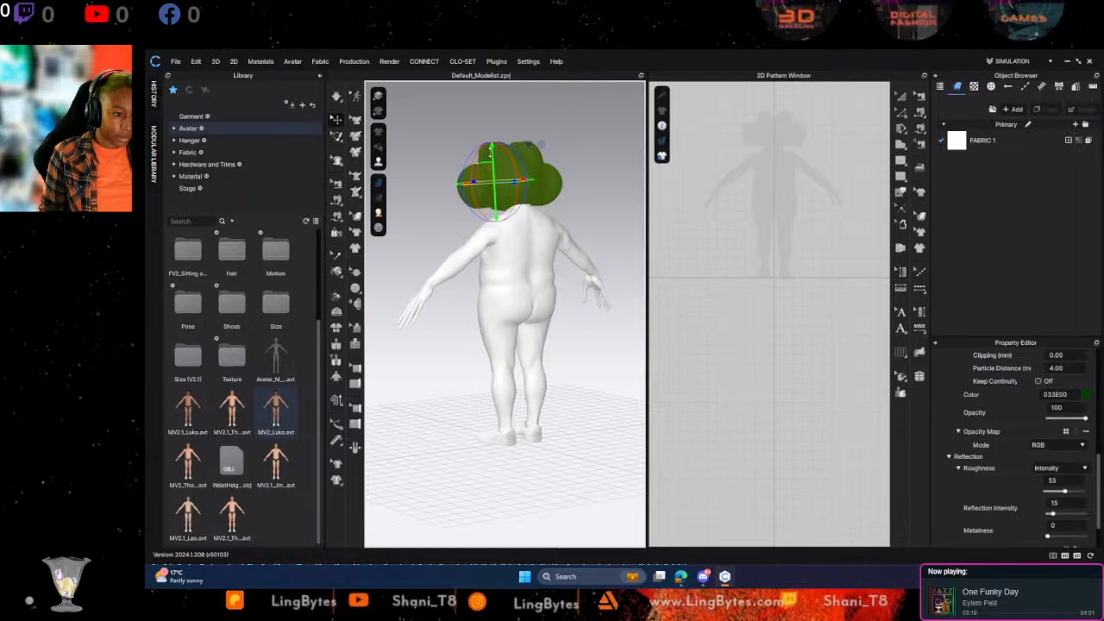
{"action": "right_click_drag", "start_coordinate": [490, 152], "coordinate": [603, 206]}
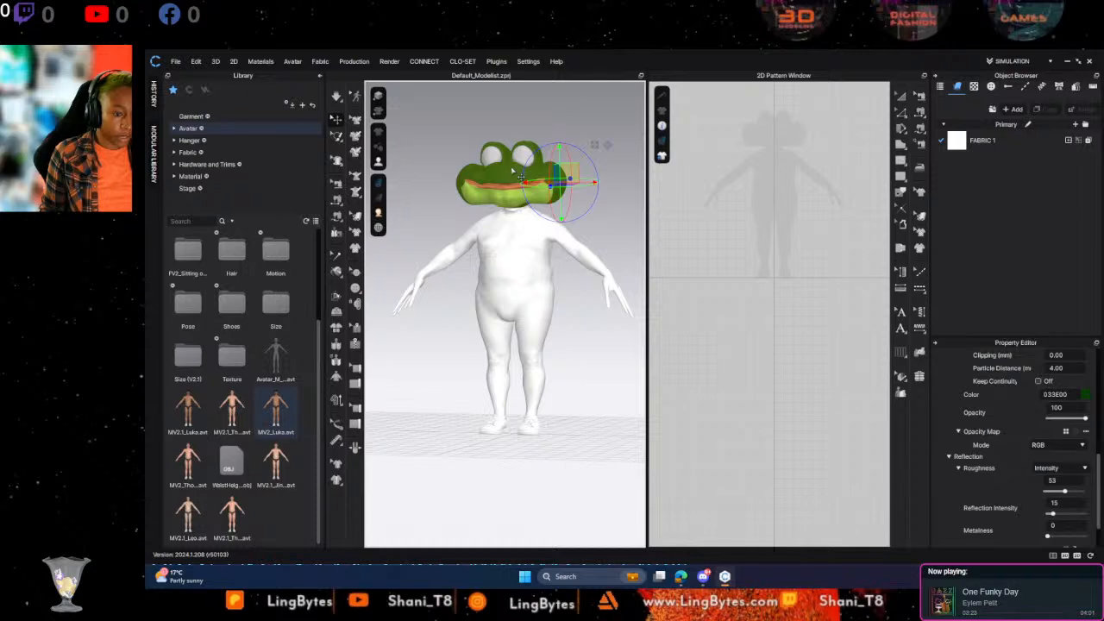
Select the avatar's torso, arms, legs and the green frog skin, set their material type to Leather, and browse for a normal map
{"action": "left_click", "coordinate": [529, 251]}
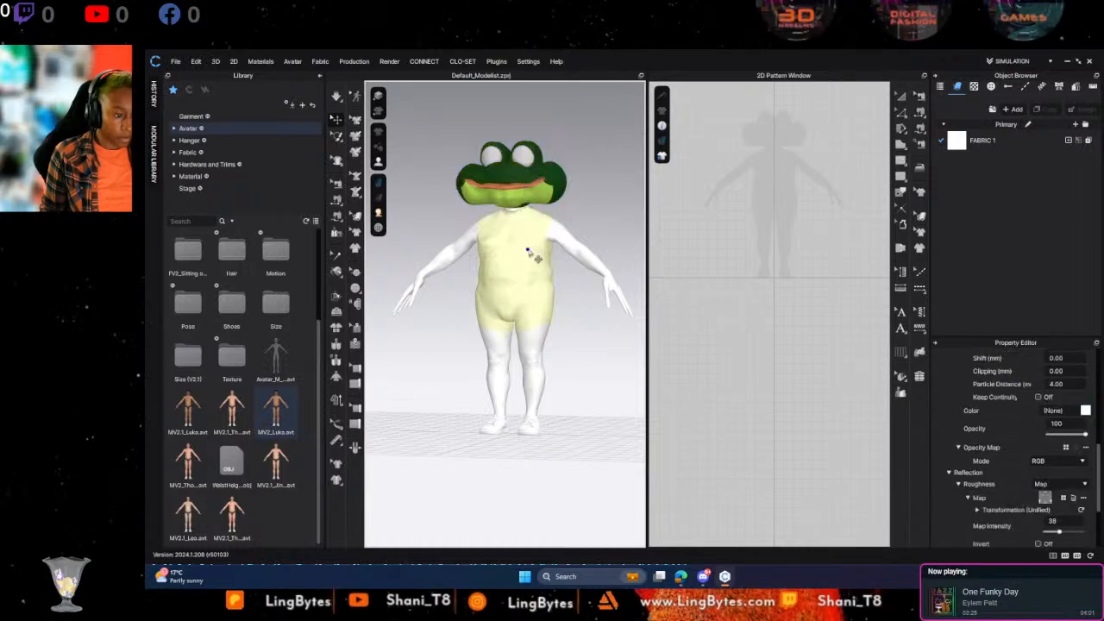
{"action": "key", "text": "Caps_Lock"}
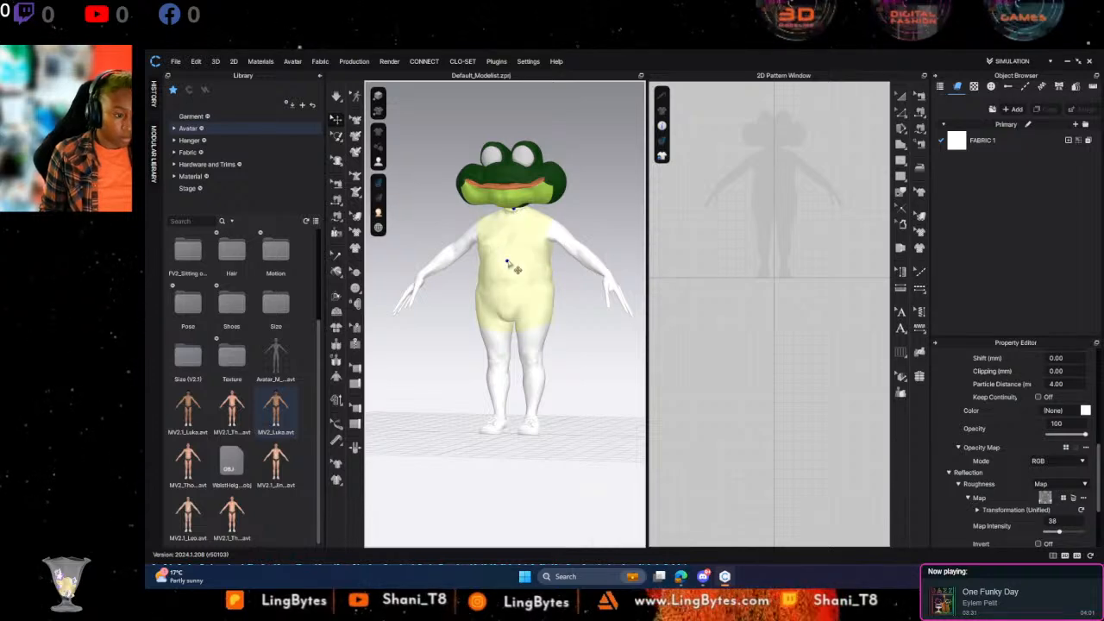
{"action": "key", "text": "Caps_Lock"}
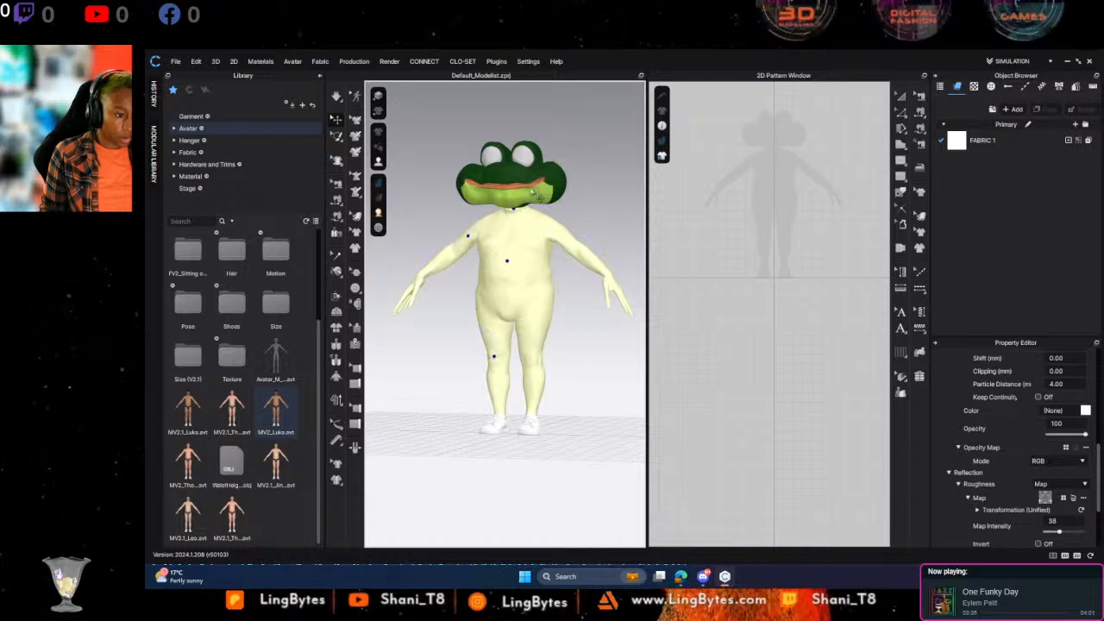
{"action": "scroll", "coordinate": [1006, 368], "scroll_direction": "up", "scroll_amount": 3}
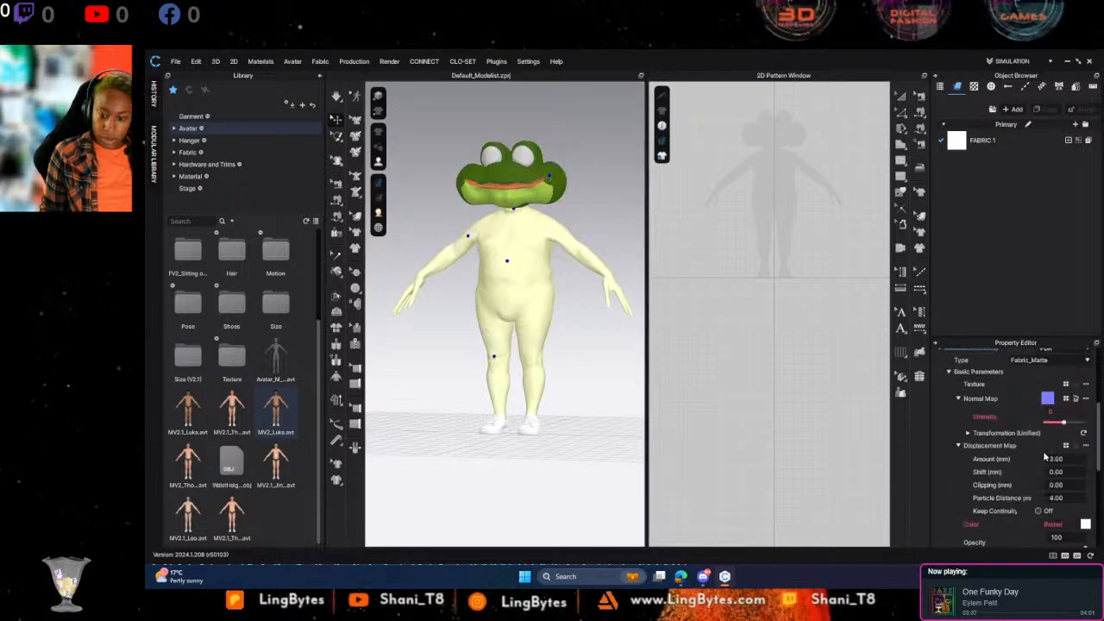
{"action": "left_click", "coordinate": [1038, 391]}
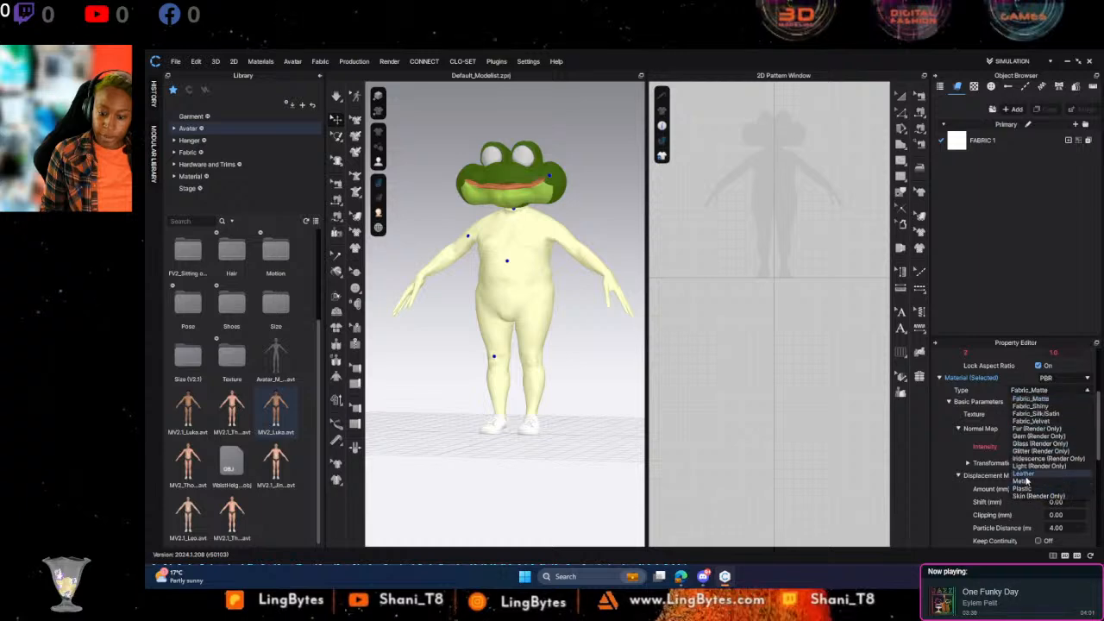
{"action": "left_click", "coordinate": [1027, 475]}
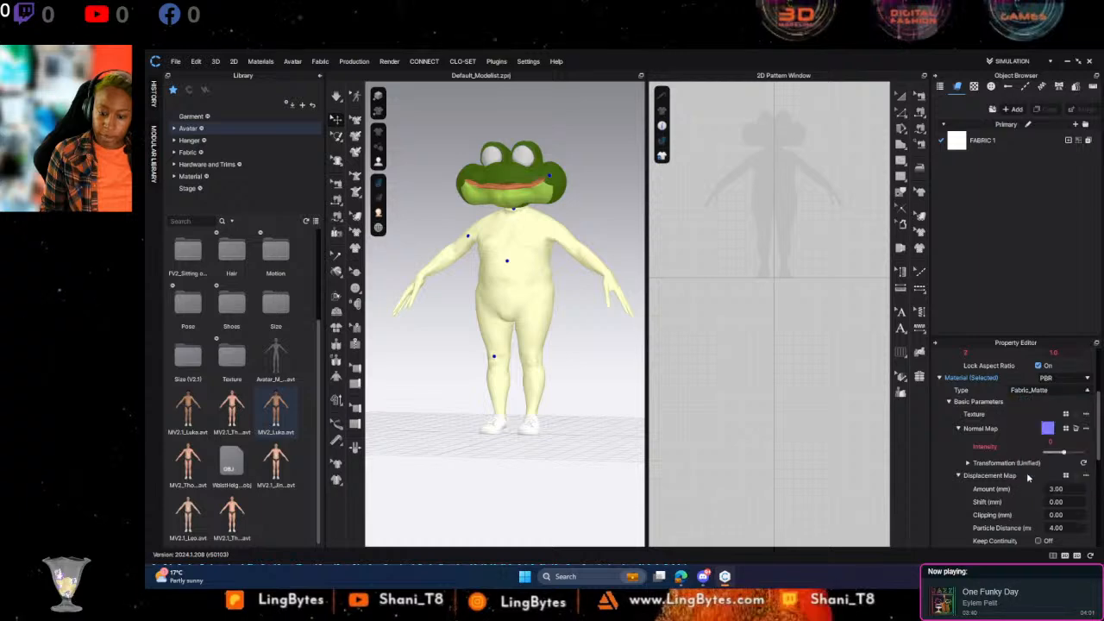
{"action": "left_click", "coordinate": [1067, 428]}
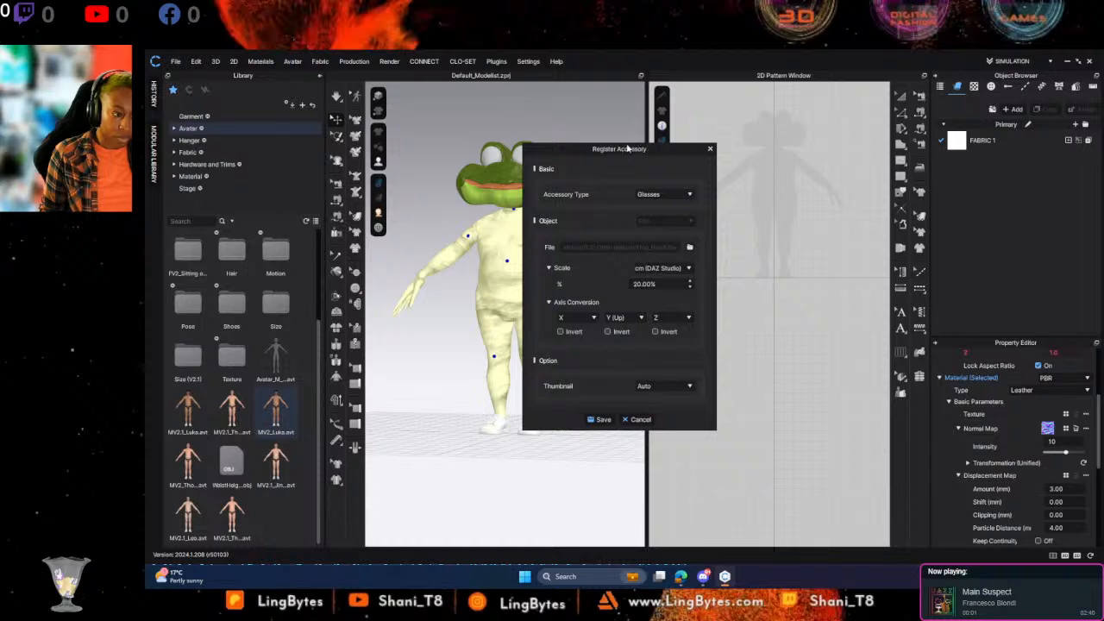
Apply a dark green colour to the selected body and frog head materials
{"action": "left_click_drag", "start_coordinate": [573, 147], "coordinate": [709, 140]}
{"action": "right_click_drag", "start_coordinate": [475, 365], "coordinate": [634, 369]}
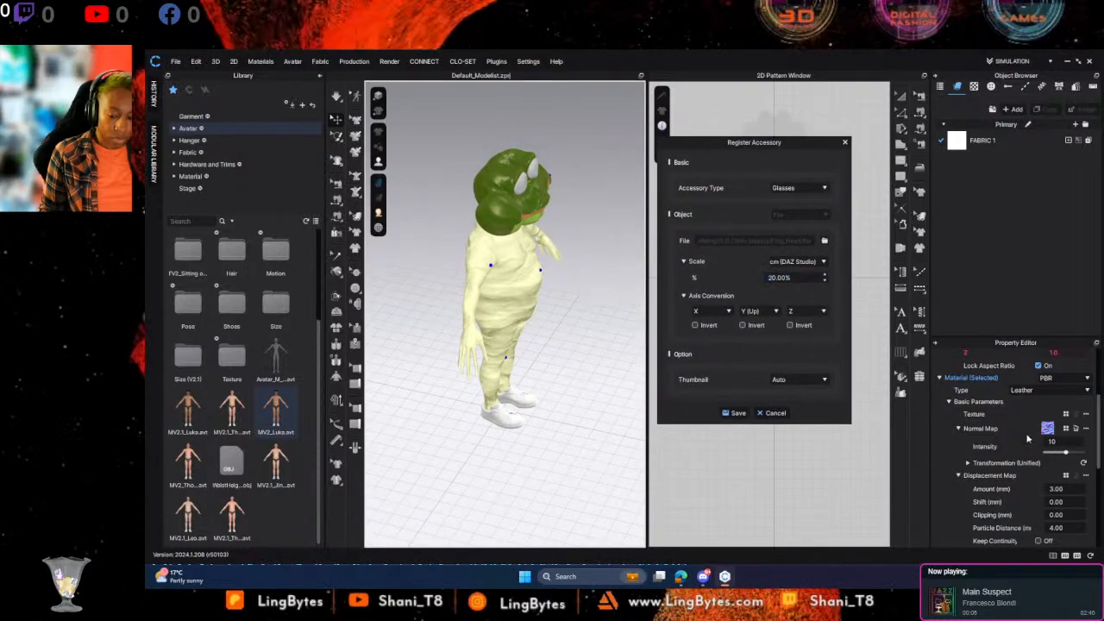
{"action": "scroll", "coordinate": [1074, 483], "scroll_direction": "down", "scroll_amount": 3}
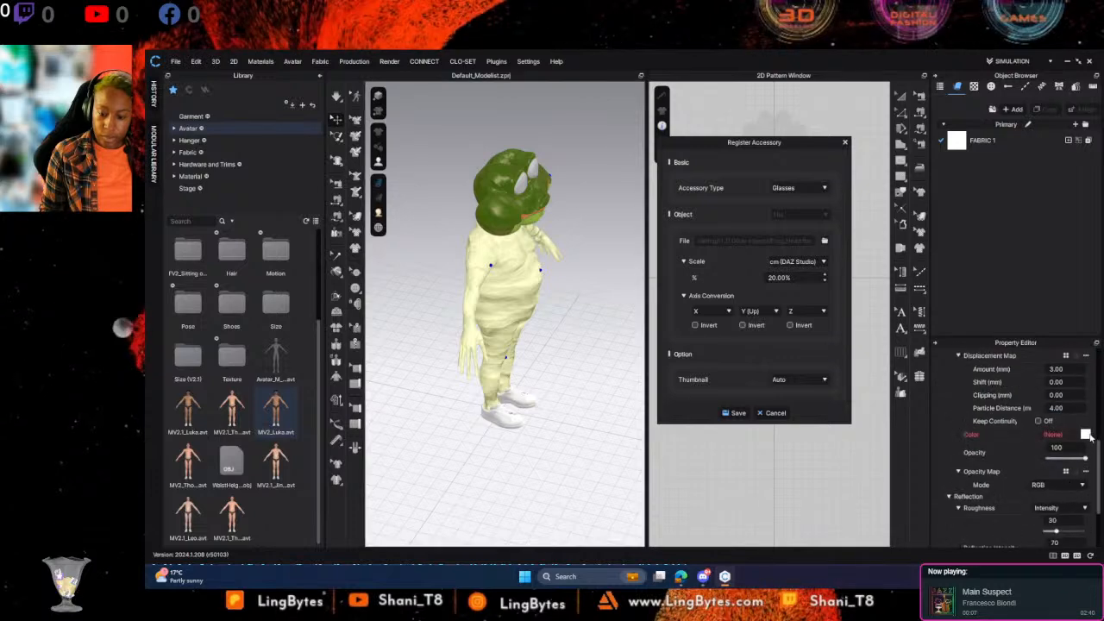
{"action": "left_click", "coordinate": [1085, 434]}
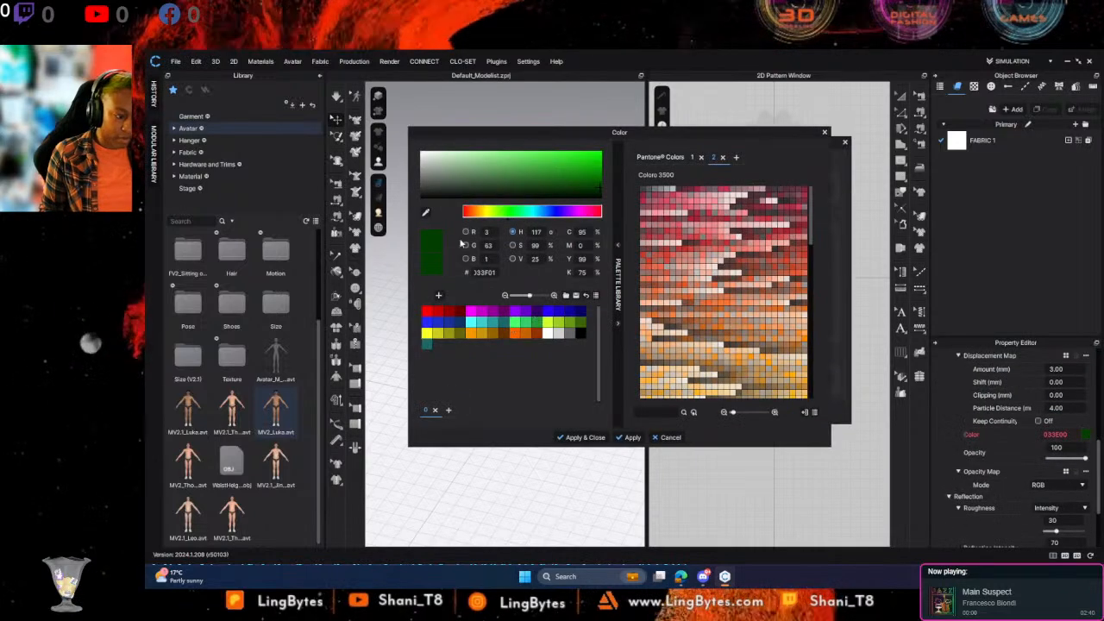
{"action": "left_click", "coordinate": [536, 322]}
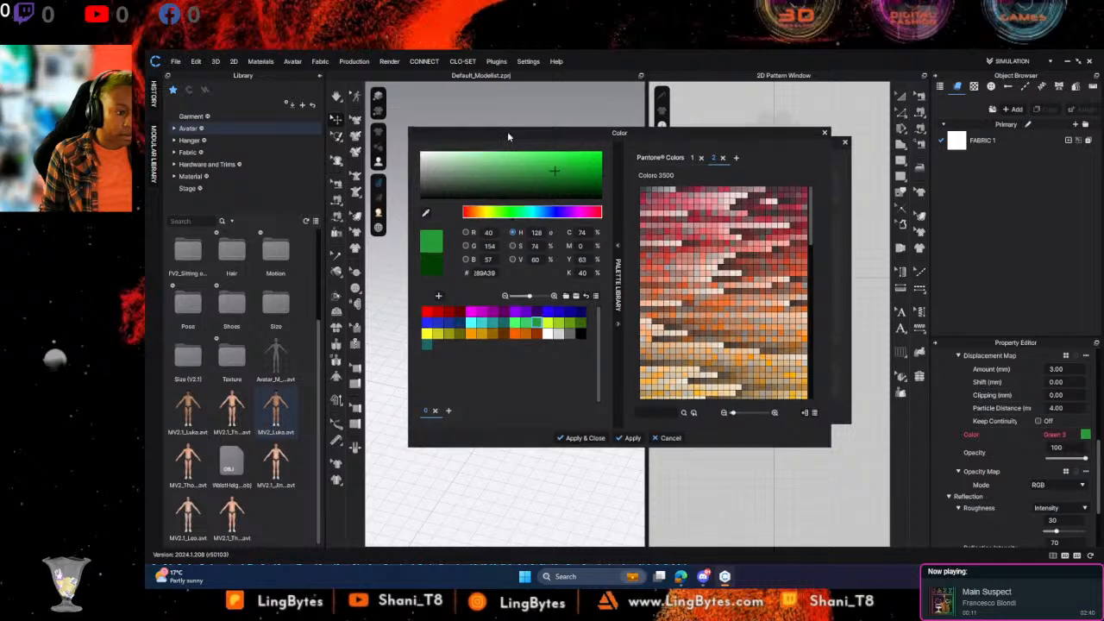
{"action": "left_click_drag", "start_coordinate": [507, 130], "coordinate": [728, 128]}
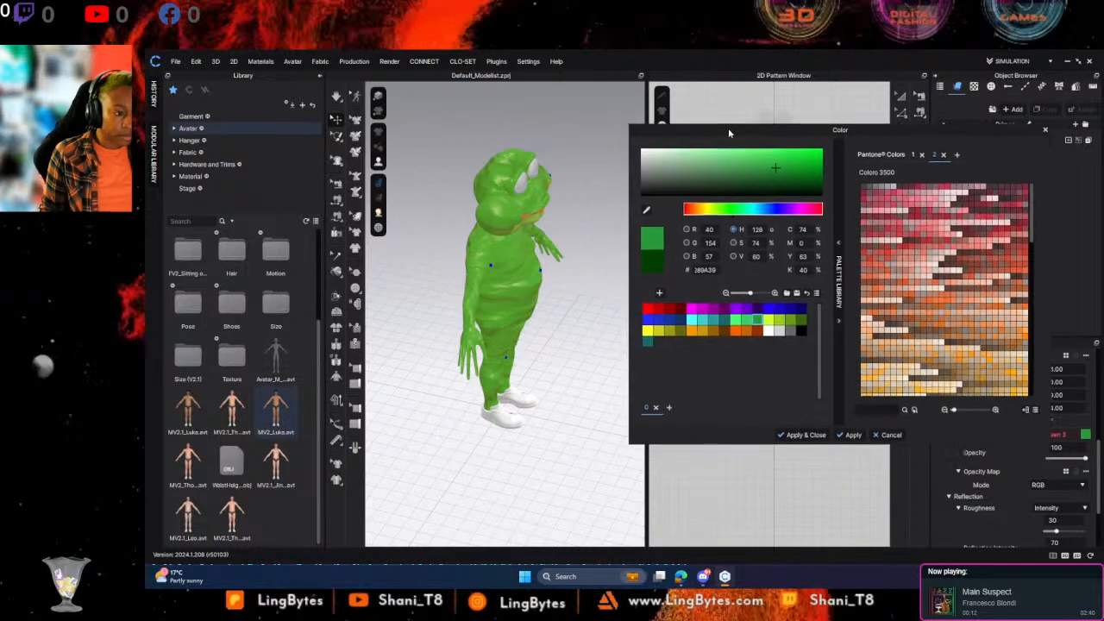
{"action": "left_click", "coordinate": [808, 187]}
{"action": "left_click", "coordinate": [805, 186]}
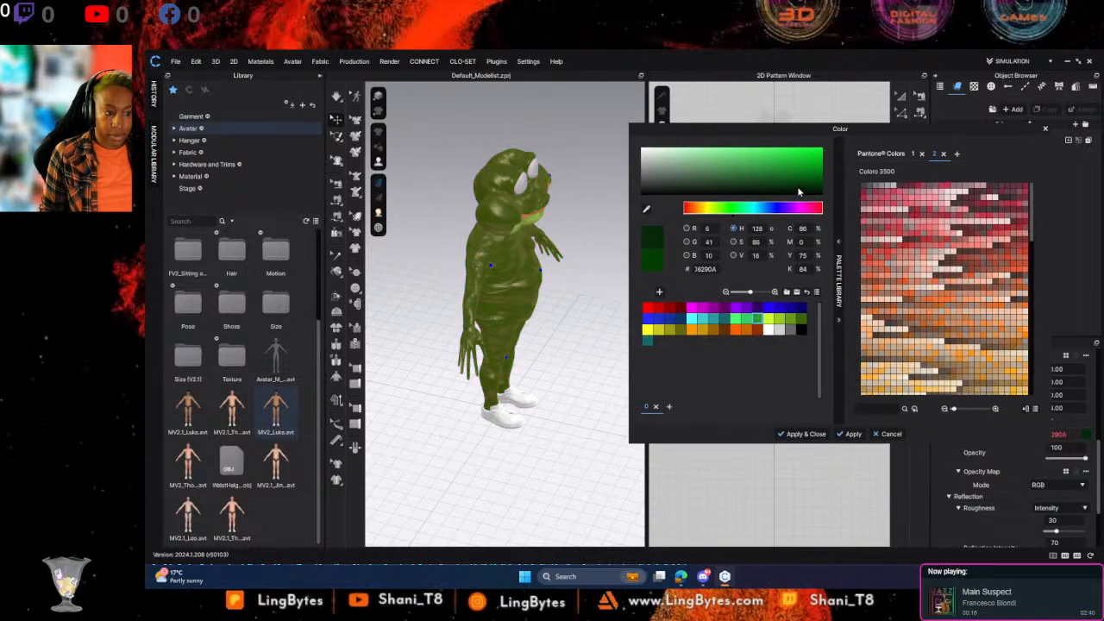
{"action": "left_click", "coordinate": [820, 438]}
{"action": "right_click_drag", "start_coordinate": [566, 393], "coordinate": [488, 349]}
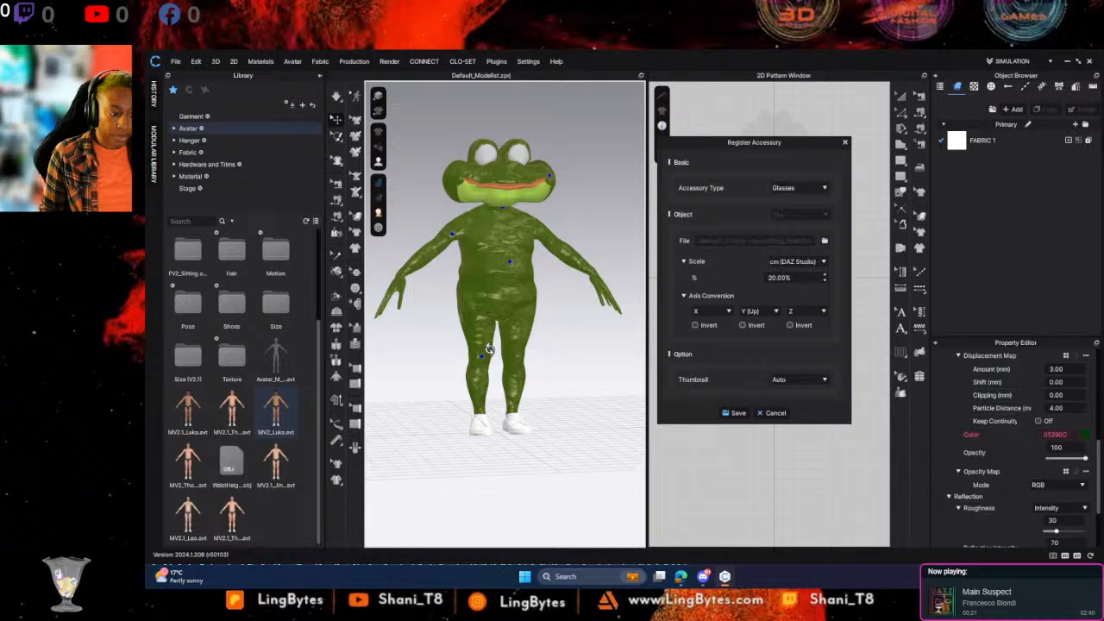
Adjust the normal map intensity of the green Leather material to 10
{"action": "scroll", "coordinate": [1052, 460], "scroll_direction": "up", "scroll_amount": 2}
{"action": "left_click_drag", "start_coordinate": [1052, 458], "coordinate": [1065, 455]}
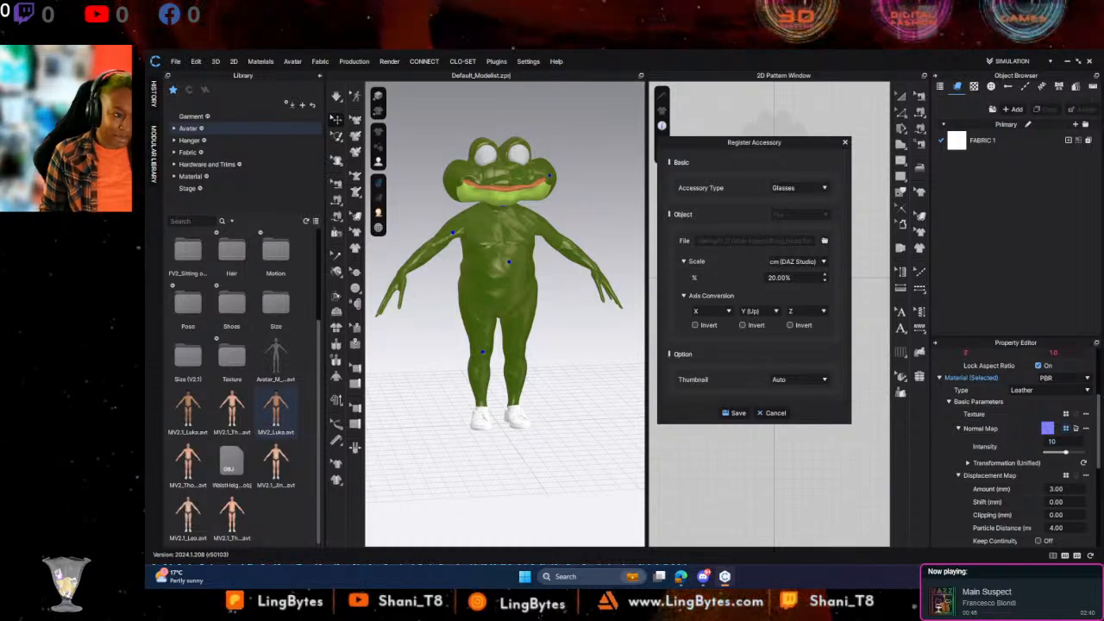
Set the material type of the frog head's eyes to Plastic
{"action": "right_click_drag", "start_coordinate": [580, 446], "coordinate": [604, 423]}
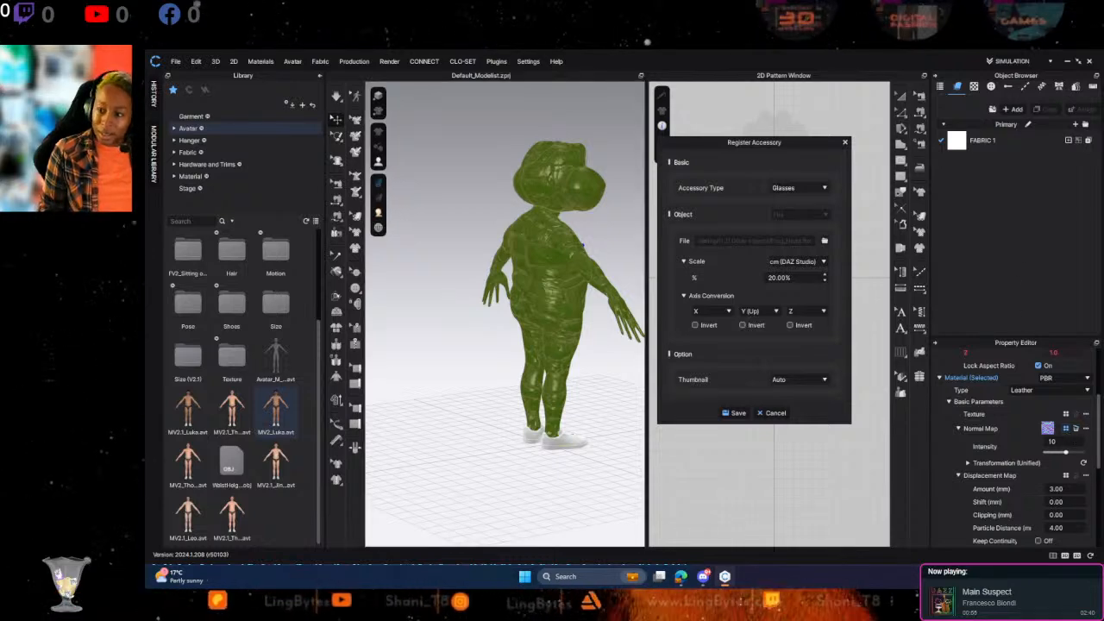
{"action": "mouse_move", "coordinate": [514, 455]}
{"action": "right_mouse_down"}
{"action": "mouse_move", "coordinate": [418, 423]}
{"action": "mouse_move", "coordinate": [421, 436]}
{"action": "mouse_move", "coordinate": [463, 435]}
{"action": "right_mouse_up"}
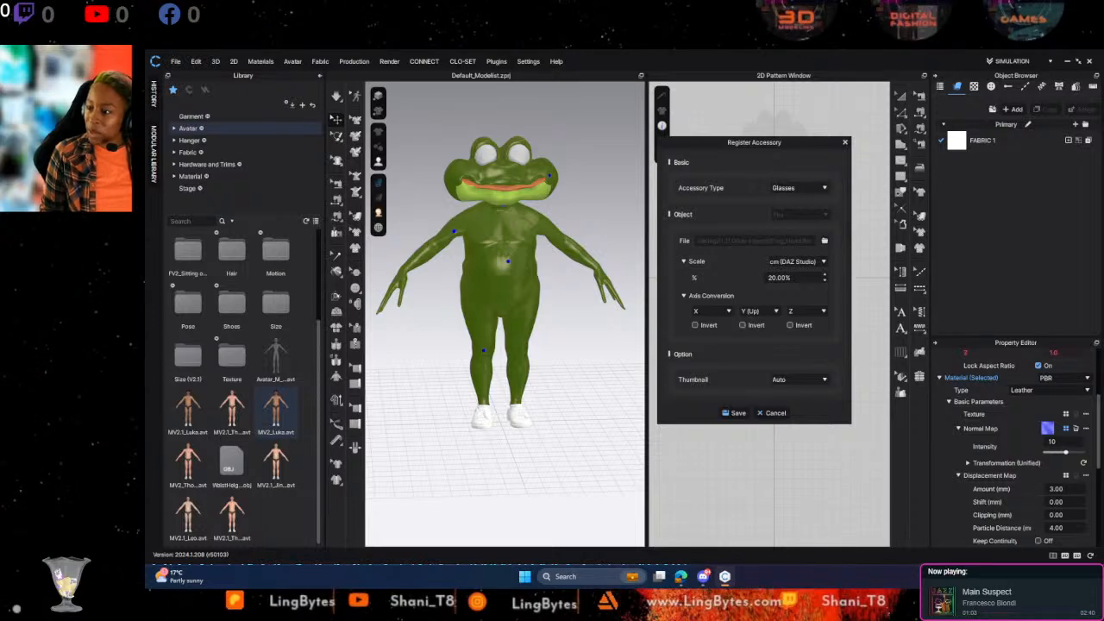
{"action": "right_click_drag", "start_coordinate": [571, 331], "coordinate": [535, 325]}
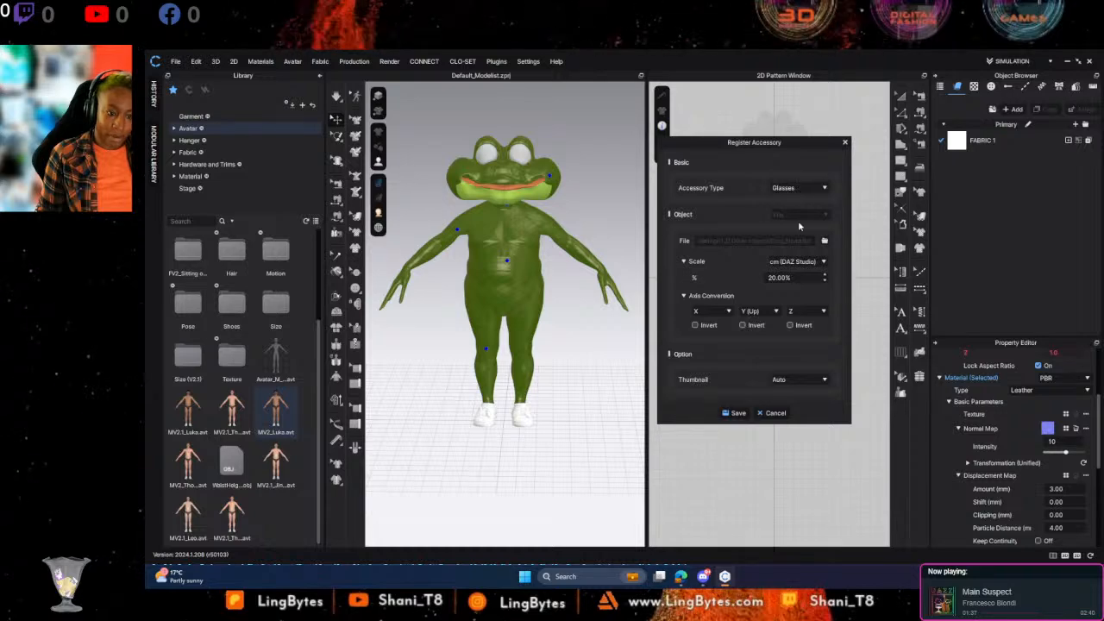
{"action": "left_click", "coordinate": [524, 153]}
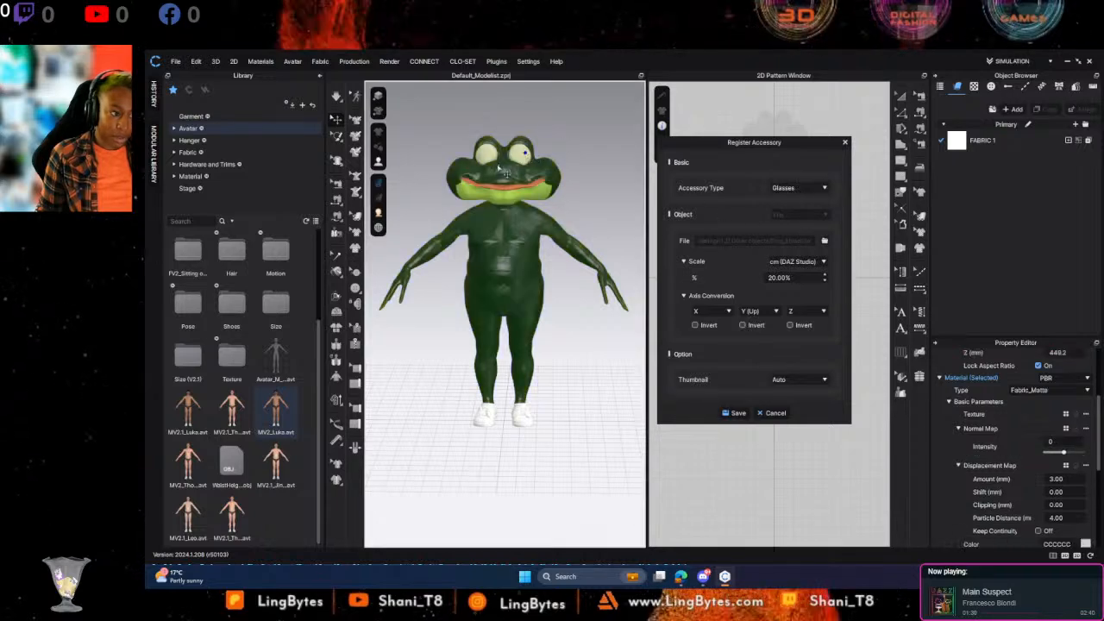
{"action": "scroll", "coordinate": [1034, 404], "scroll_direction": "up", "scroll_amount": 3}
{"action": "left_click", "coordinate": [1039, 510]}
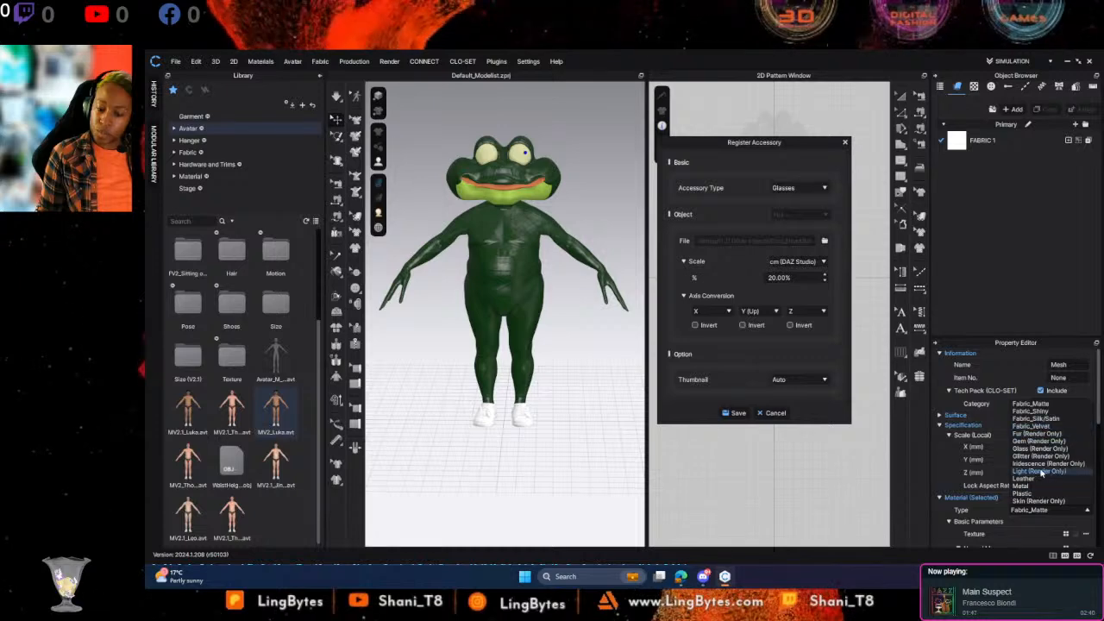
{"action": "left_click", "coordinate": [1040, 493]}
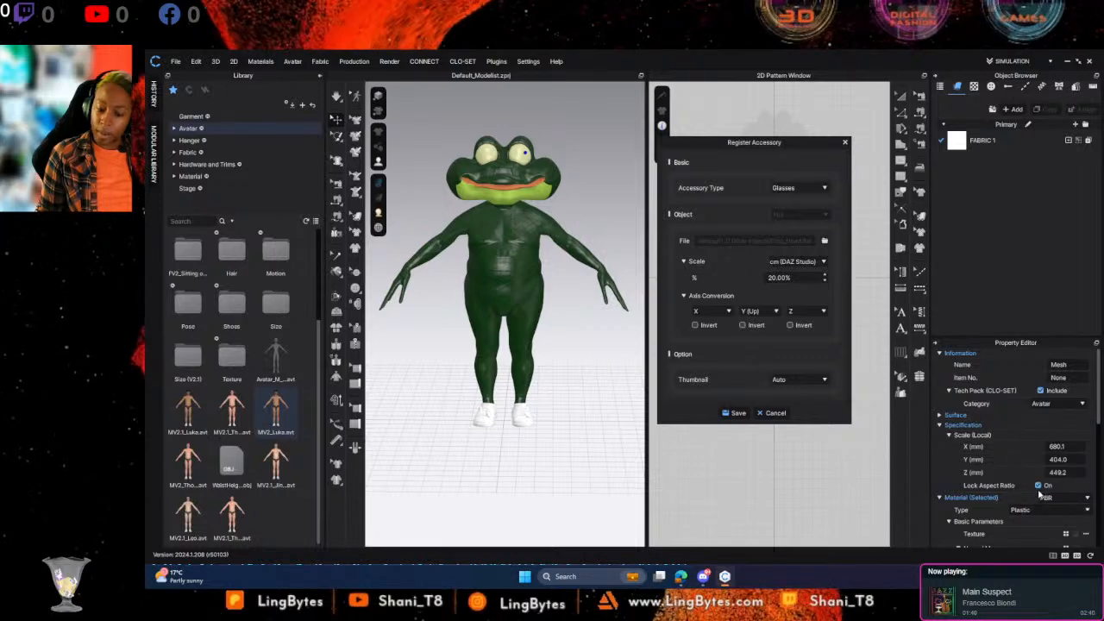
Colour the frog's eyes dark amber (744A06), starting from the Orange 1 swatch
{"action": "scroll", "coordinate": [1070, 509], "scroll_direction": "down", "scroll_amount": 3}
{"action": "left_click", "coordinate": [1085, 515]}
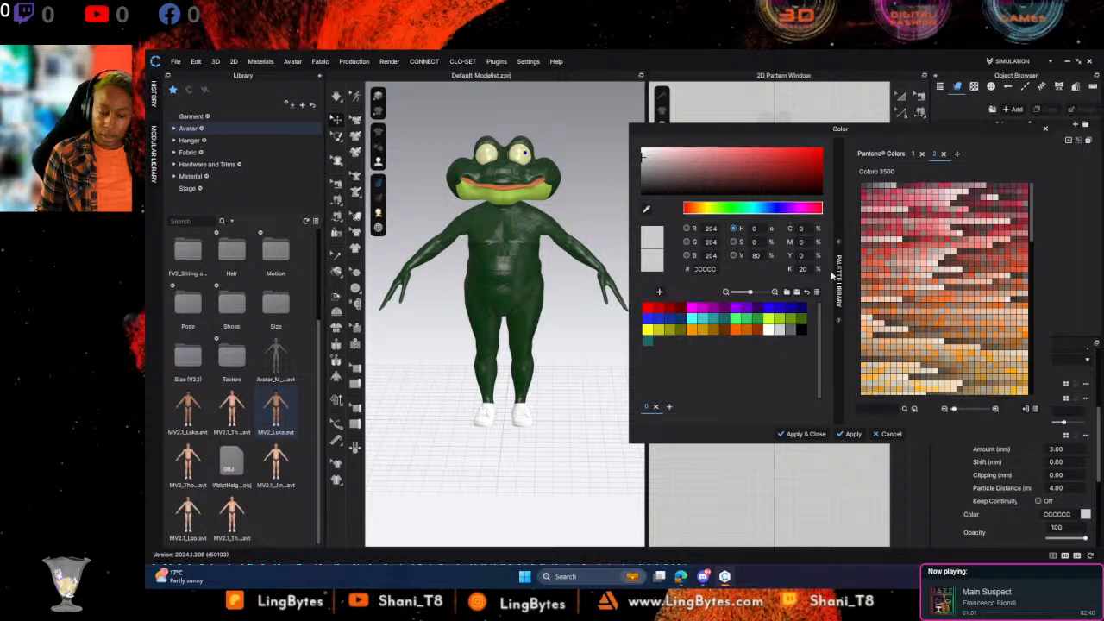
{"action": "left_click", "coordinate": [691, 328]}
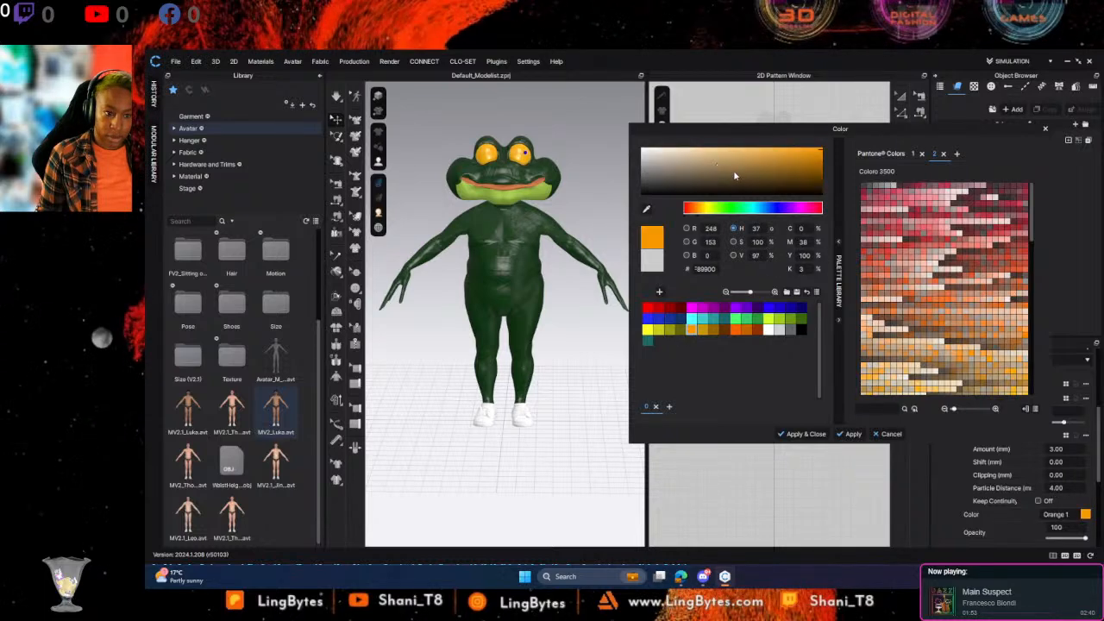
{"action": "left_click", "coordinate": [802, 171]}
{"action": "left_click_drag", "start_coordinate": [803, 171], "coordinate": [812, 174]}
{"action": "left_click", "coordinate": [802, 434]}
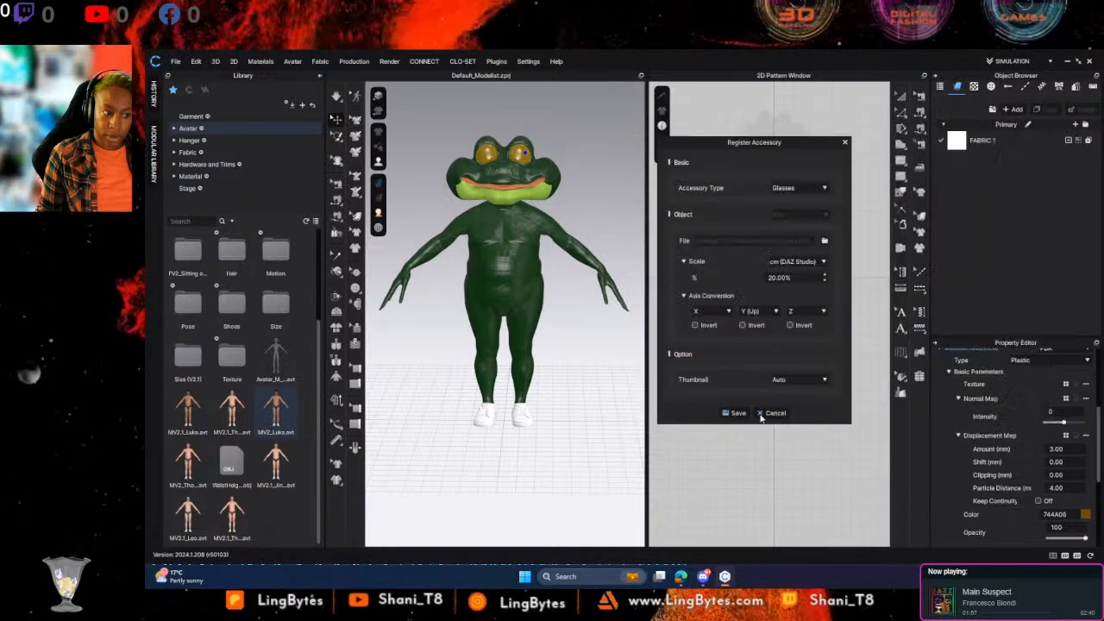
Set the material type of the frog's orange lips to Fabric_Velvet
{"action": "left_click", "coordinate": [511, 191]}
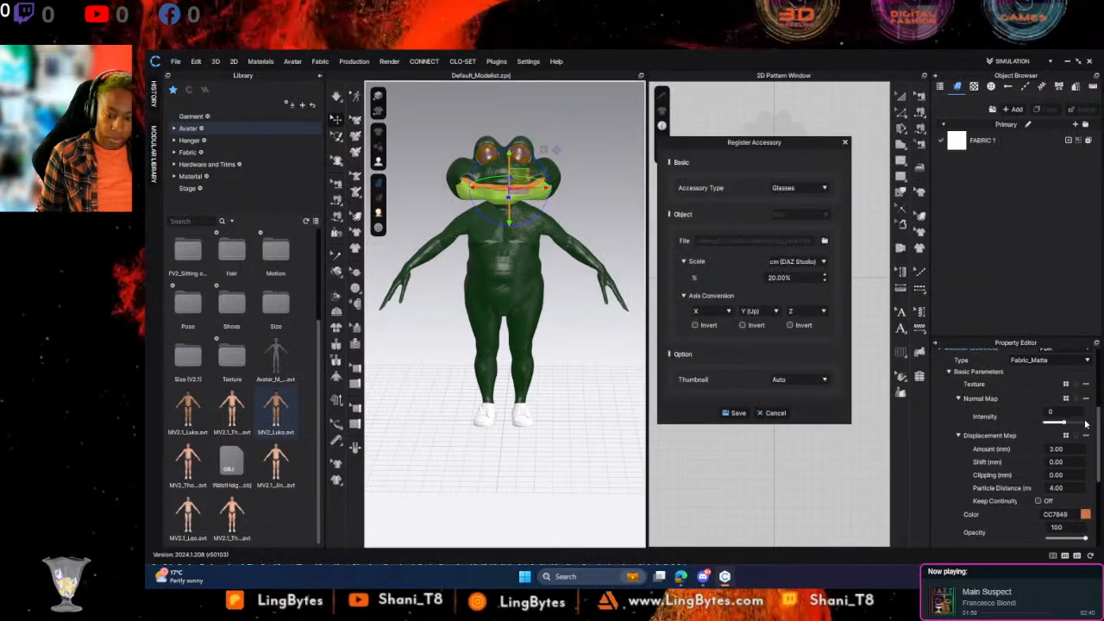
{"action": "scroll", "coordinate": [1018, 406], "scroll_direction": "up", "scroll_amount": 2}
{"action": "left_click", "coordinate": [1052, 420]}
{"action": "left_click", "coordinate": [1048, 452]}
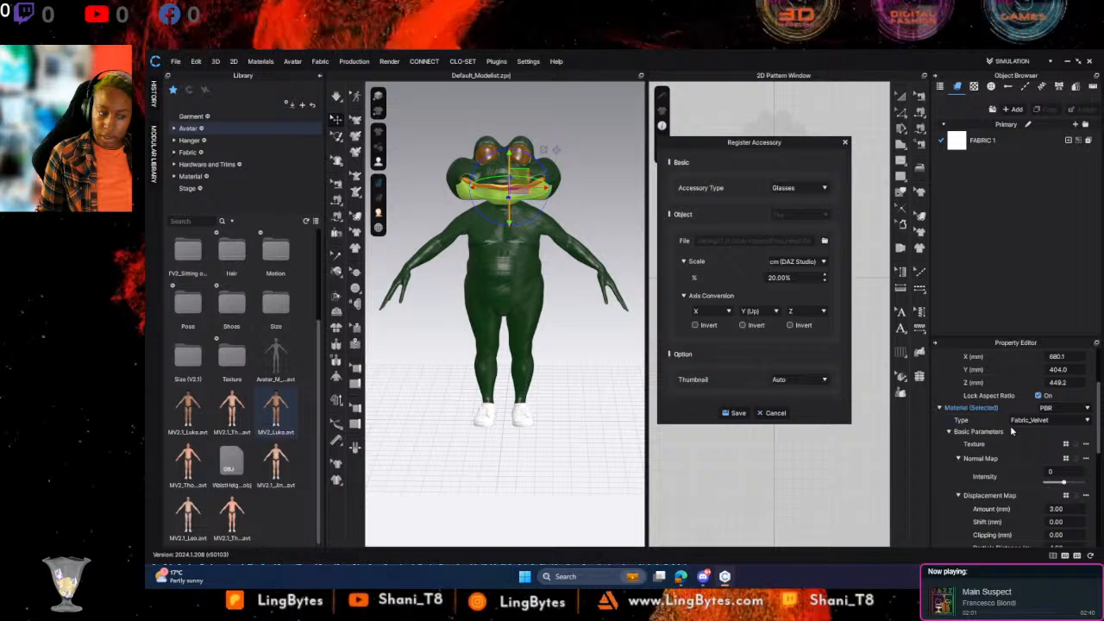
{"action": "left_click", "coordinate": [595, 196]}
{"action": "left_click", "coordinate": [495, 189]}
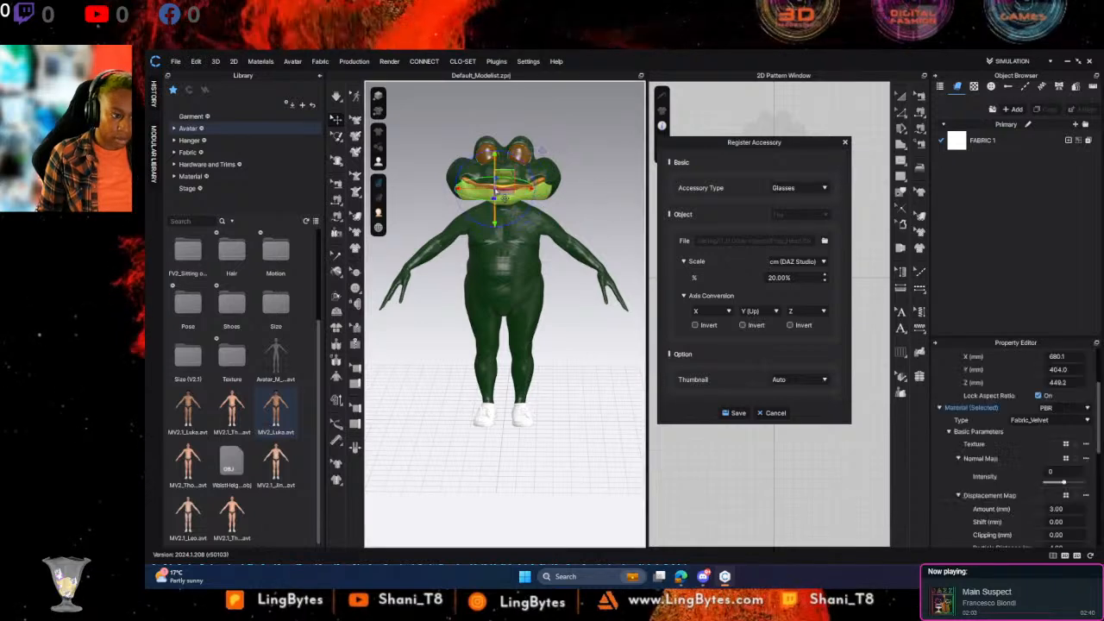
Make the frog's light green chin Leather, keep its A5CC4D colour, and assign a normal map with intensity 10
{"action": "left_click", "coordinate": [611, 199]}
{"action": "left_click", "coordinate": [510, 199]}
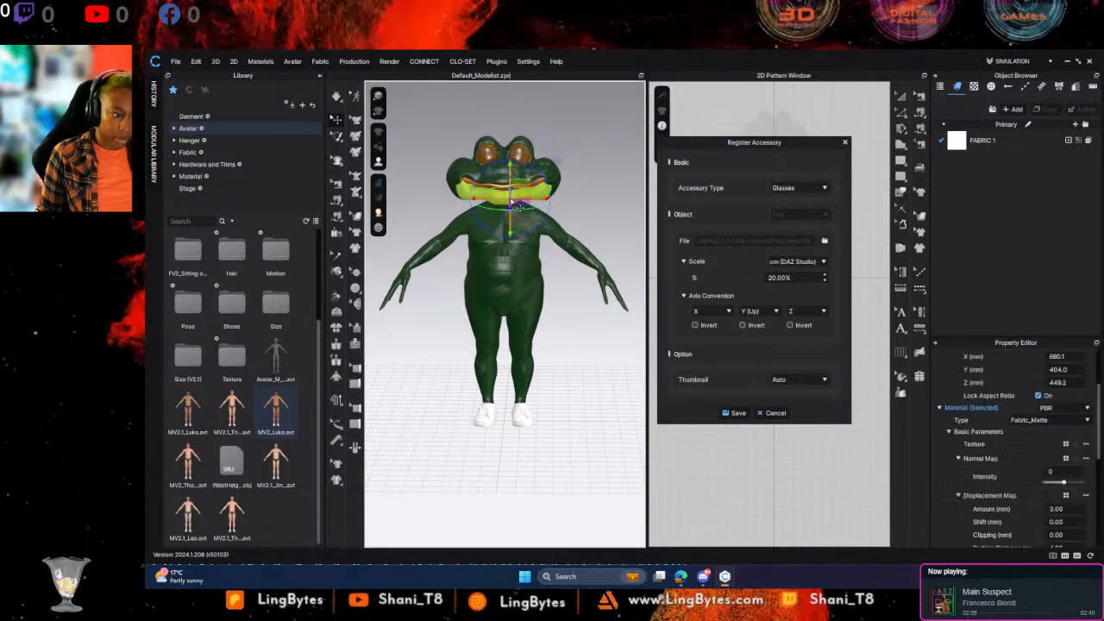
{"action": "scroll", "coordinate": [1026, 447], "scroll_direction": "down", "scroll_amount": 2}
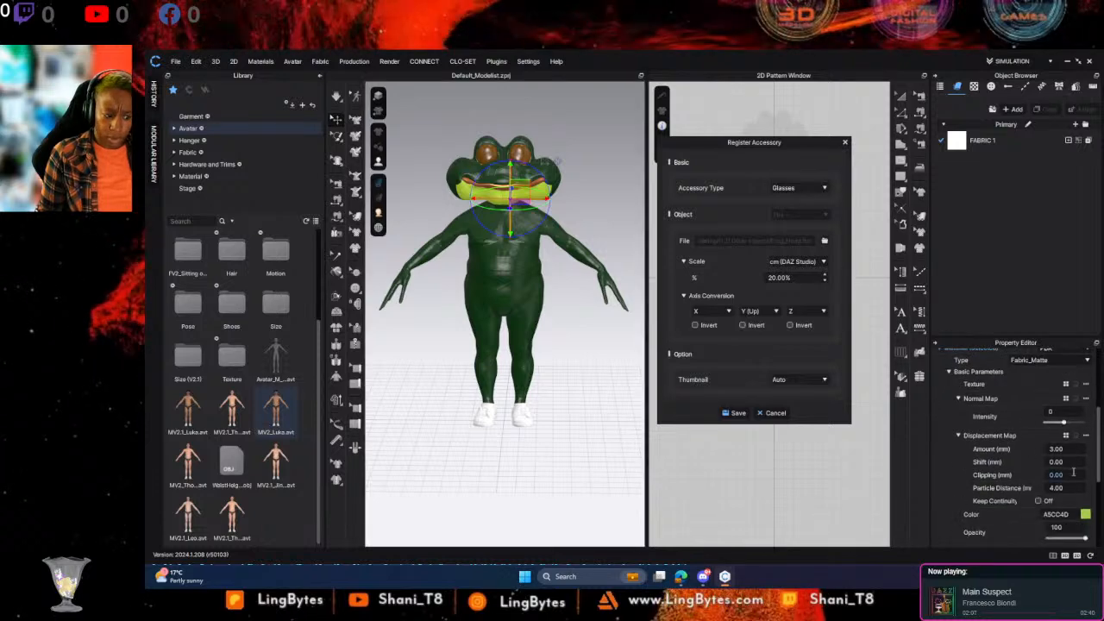
{"action": "left_click", "coordinate": [1084, 514]}
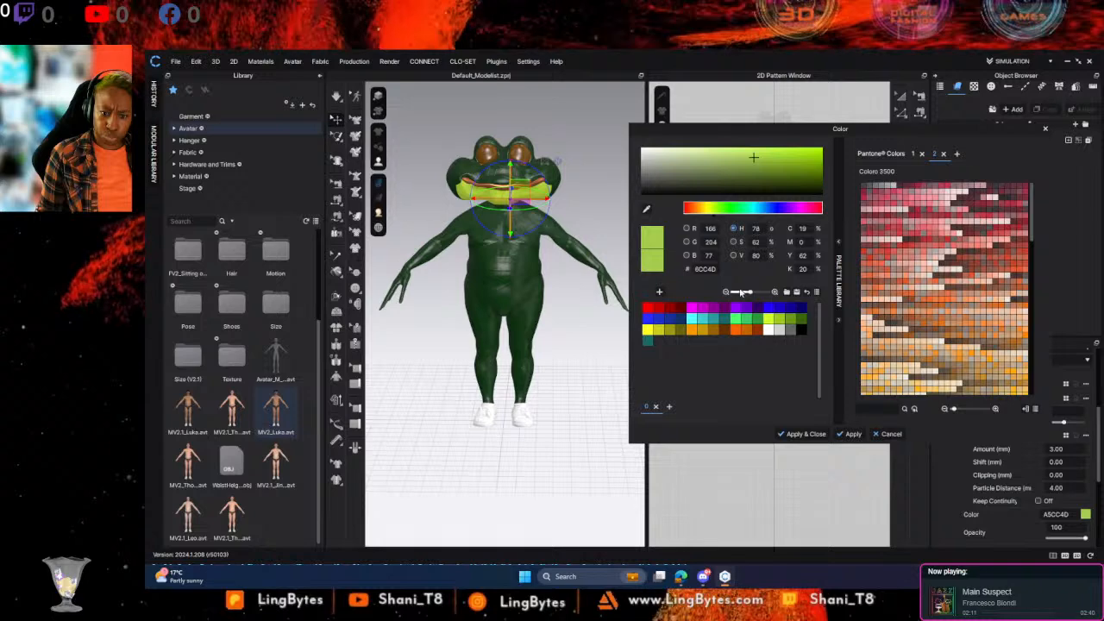
{"action": "left_click", "coordinate": [806, 434]}
{"action": "left_click", "coordinate": [1048, 450]}
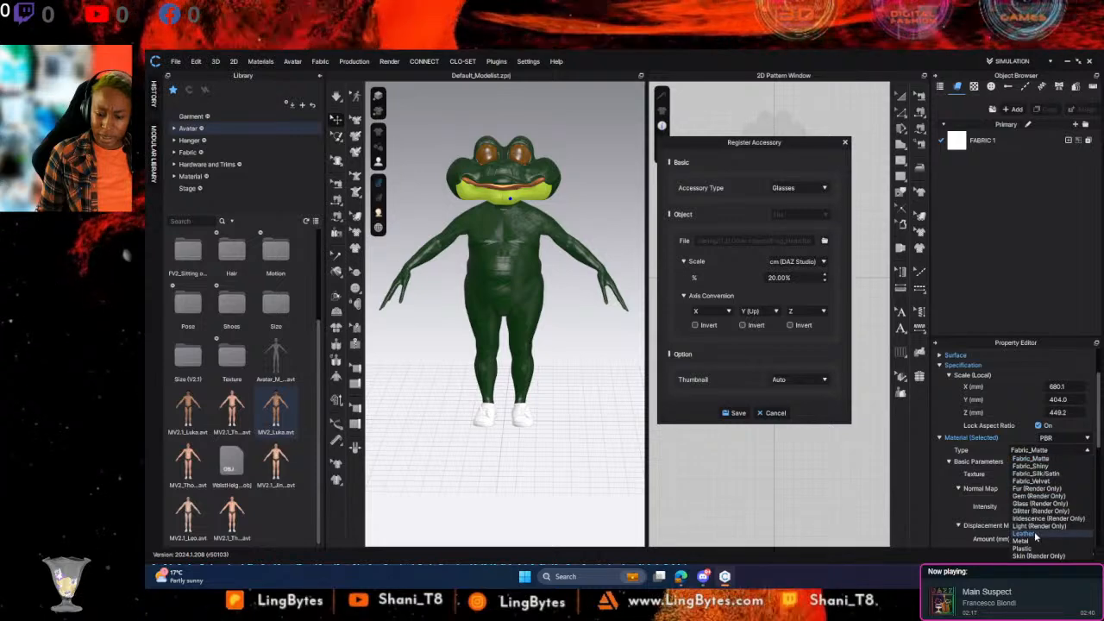
{"action": "left_click", "coordinate": [1023, 497]}
{"action": "scroll", "coordinate": [1037, 507], "scroll_direction": "down", "scroll_amount": 5}
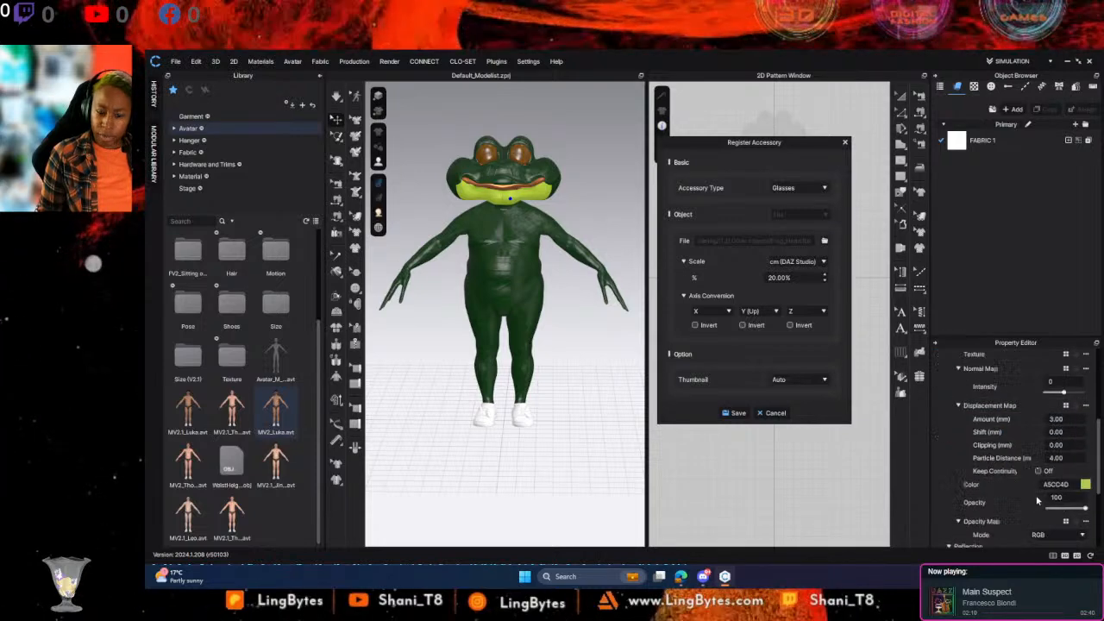
{"action": "scroll", "coordinate": [1070, 443], "scroll_direction": "up", "scroll_amount": 3}
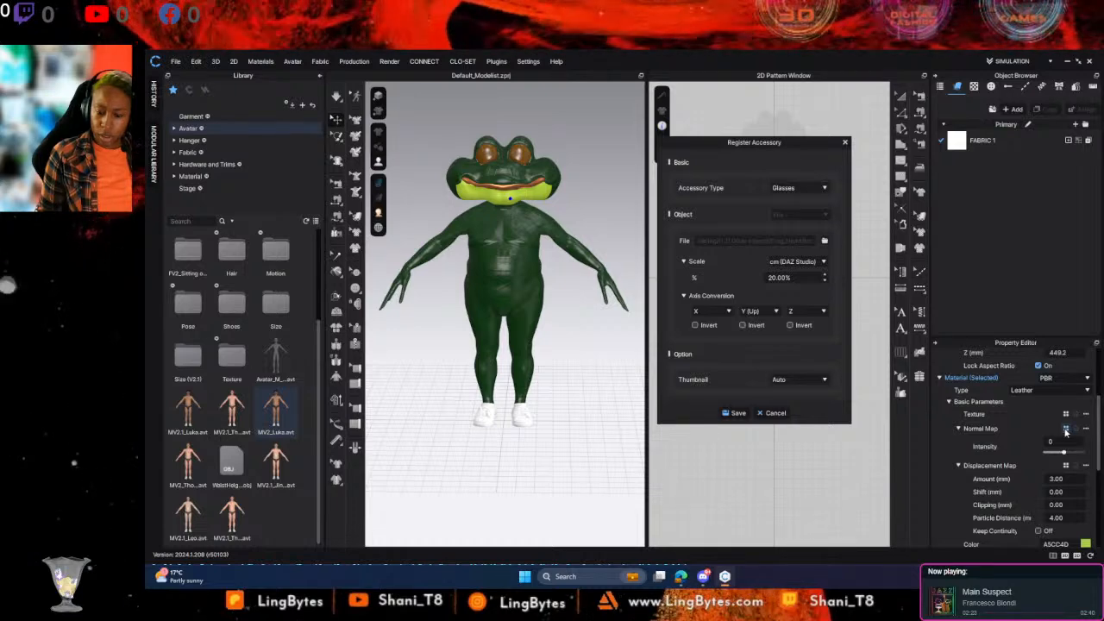
{"action": "left_click", "coordinate": [1066, 431]}
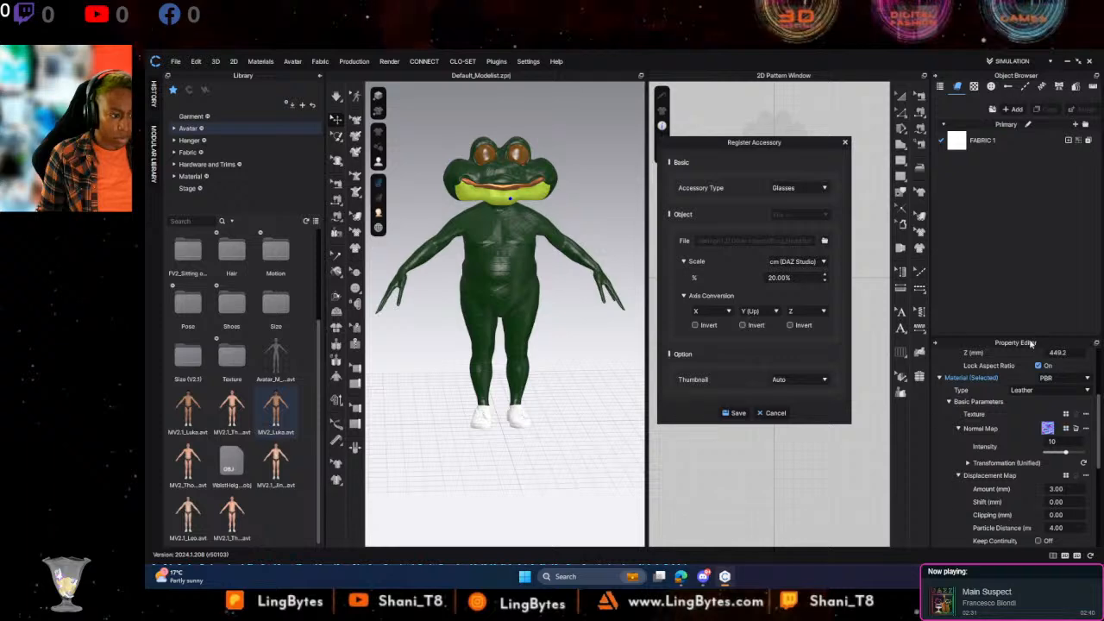
Deselect the frog head material and keep the accessory's thumbnail option set to Auto
{"action": "mouse_move", "coordinate": [617, 345]}
{"action": "right_mouse_down"}
{"action": "mouse_move", "coordinate": [486, 341]}
{"action": "mouse_move", "coordinate": [489, 215]}
{"action": "mouse_move", "coordinate": [575, 286]}
{"action": "mouse_move", "coordinate": [509, 295]}
{"action": "mouse_move", "coordinate": [501, 320]}
{"action": "mouse_move", "coordinate": [653, 329]}
{"action": "mouse_move", "coordinate": [598, 340]}
{"action": "right_mouse_up"}
{"action": "left_click", "coordinate": [599, 345]}
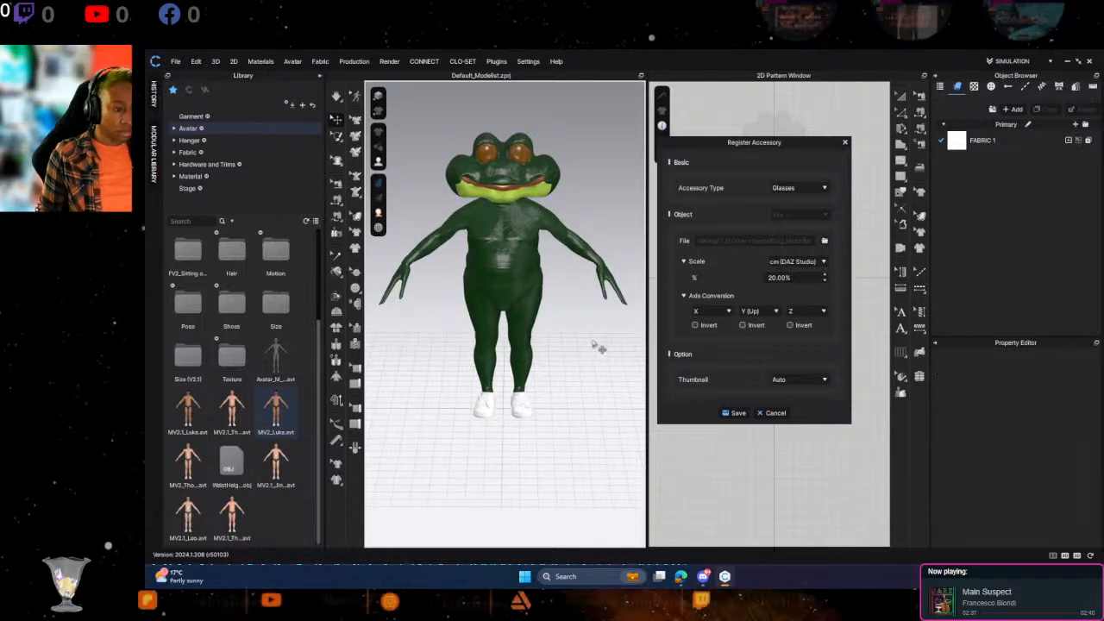
{"action": "right_click_drag", "start_coordinate": [522, 304], "coordinate": [604, 297]}
{"action": "left_click", "coordinate": [803, 381]}
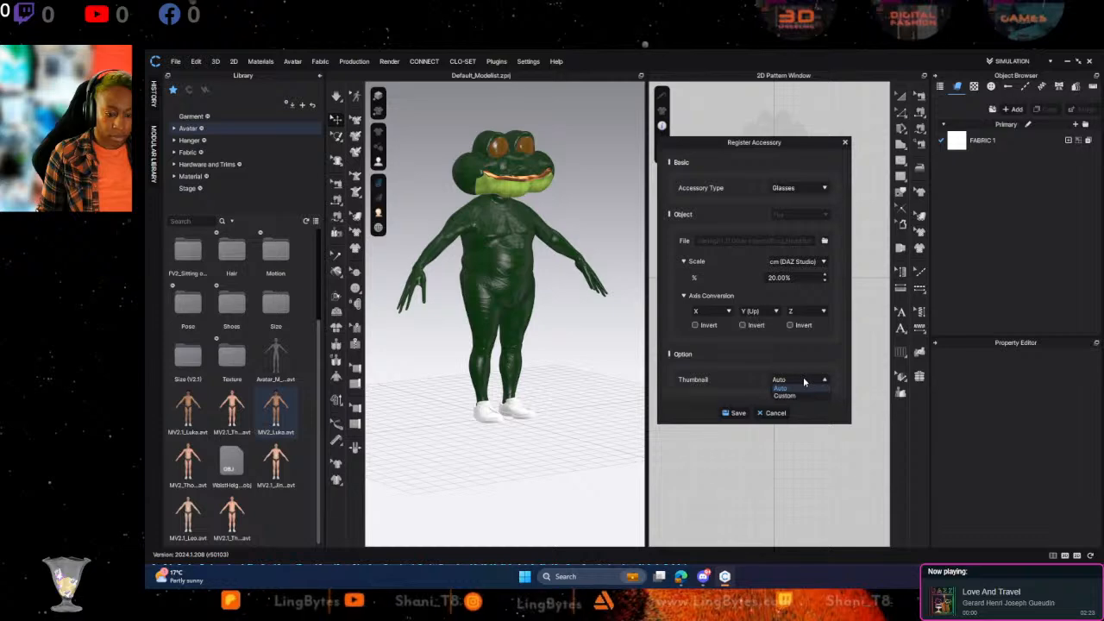
{"action": "left_click", "coordinate": [789, 388]}
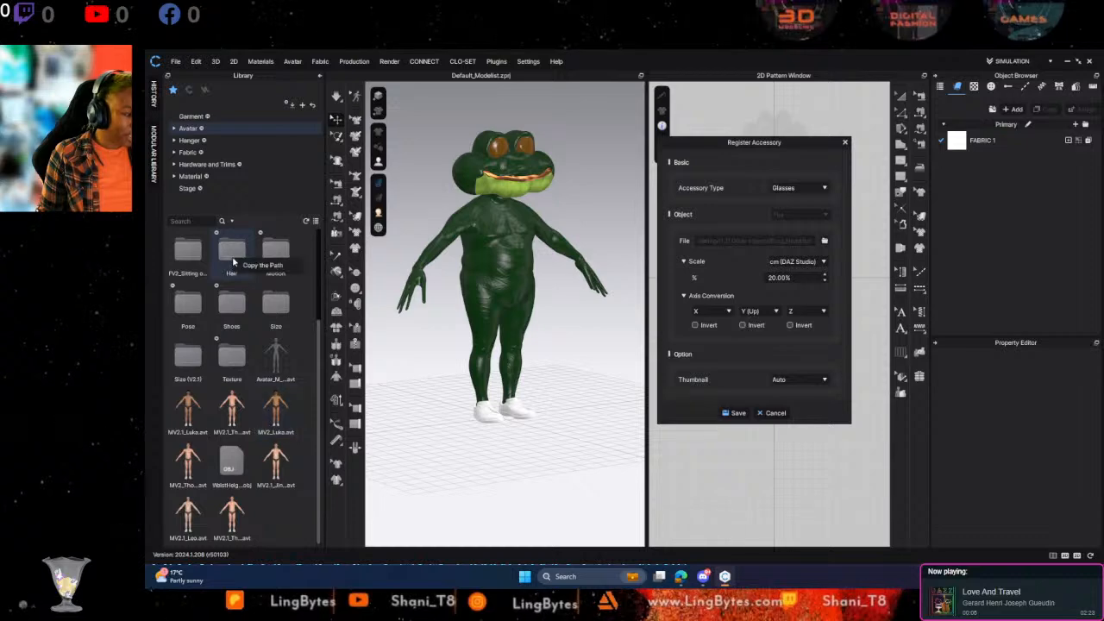
Save the frog head accessory to C:\Users\Public\Documents\CLO\Assets\Avatar\Avatar\Male_V2\Hair and close the accessory registration
{"action": "double_click", "coordinate": [232, 256]}
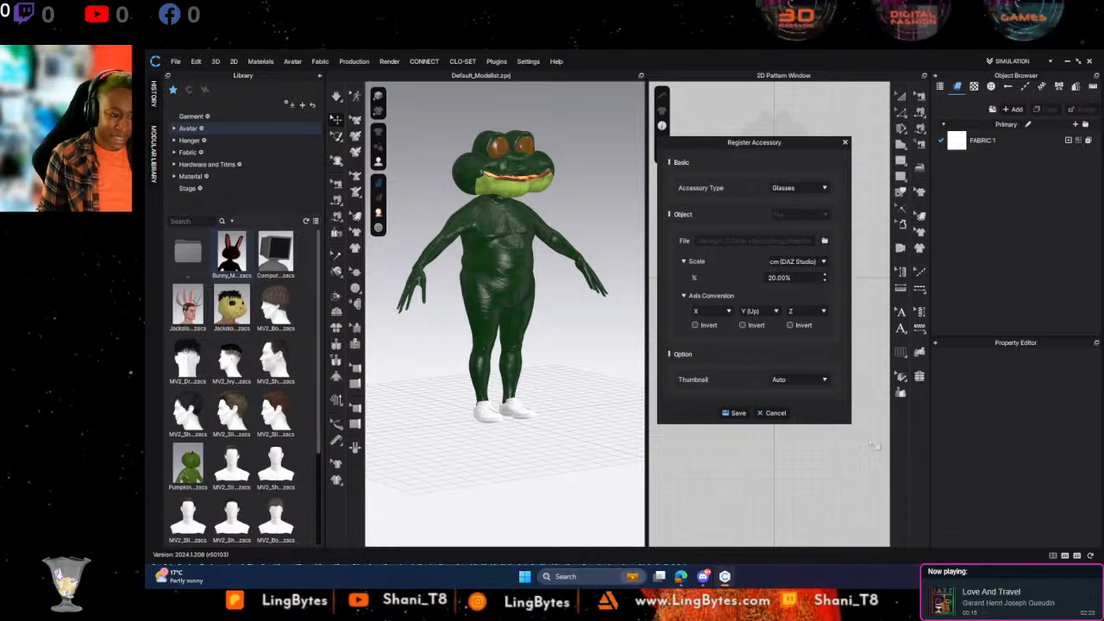
{"action": "left_click", "coordinate": [735, 413]}
{"action": "left_click", "coordinate": [952, 165]}
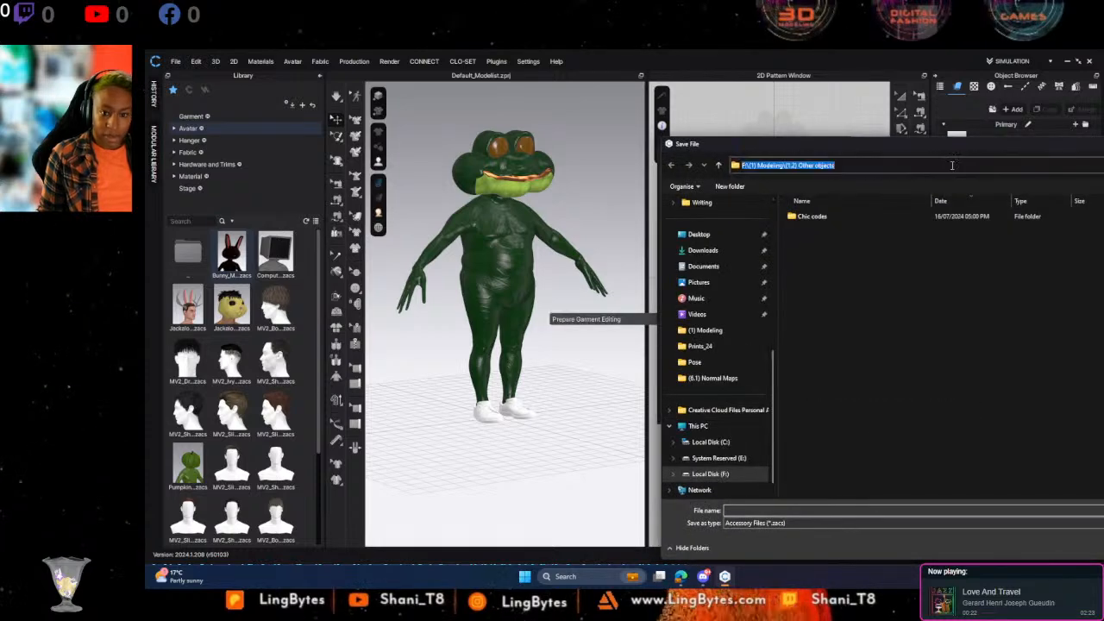
{"action": "type", "text": "C:\\Users\\Public\\Documents\\CLO\\Assets\\Avatar\\Avatar\\Male_V2\\Hair"}
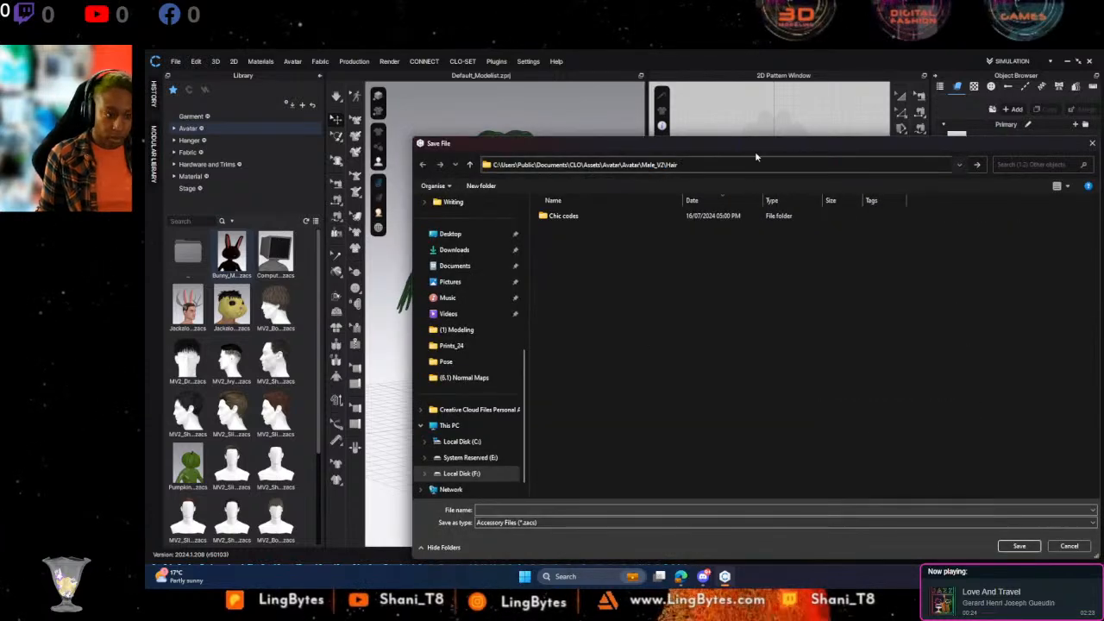
{"action": "left_click_drag", "start_coordinate": [795, 156], "coordinate": [147, 156]}
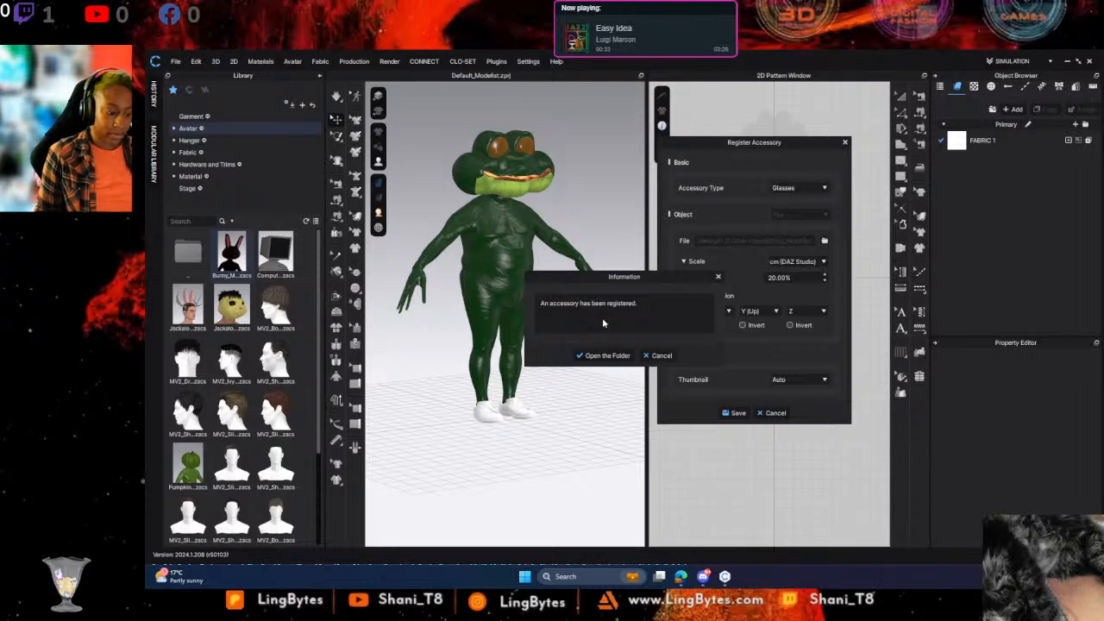
{"action": "left_click", "coordinate": [660, 356]}
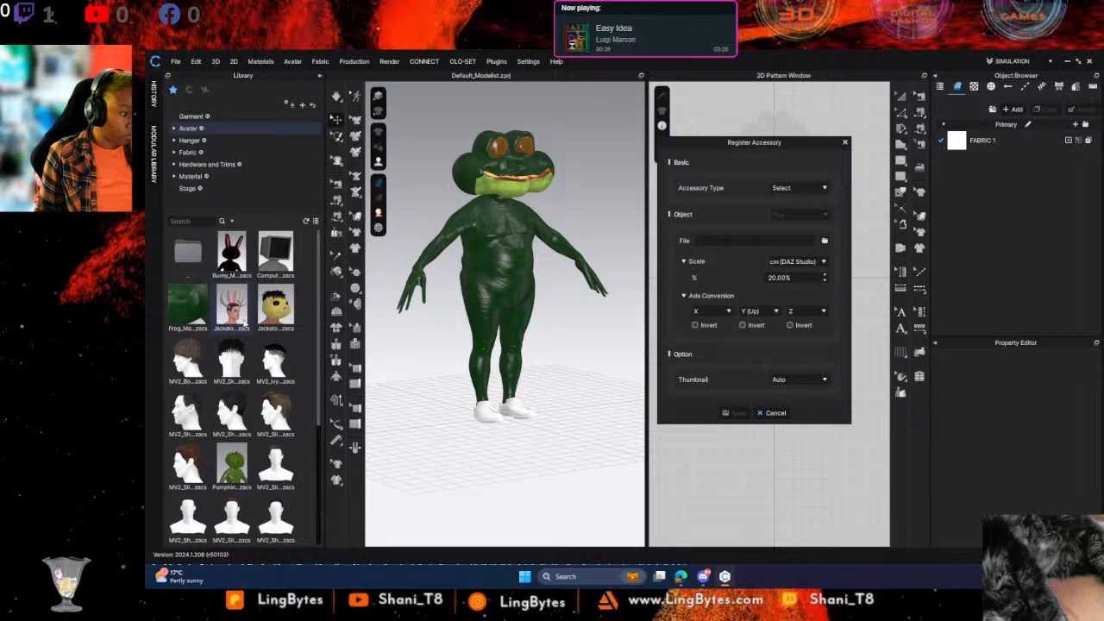
{"action": "mouse_move", "coordinate": [199, 319]}
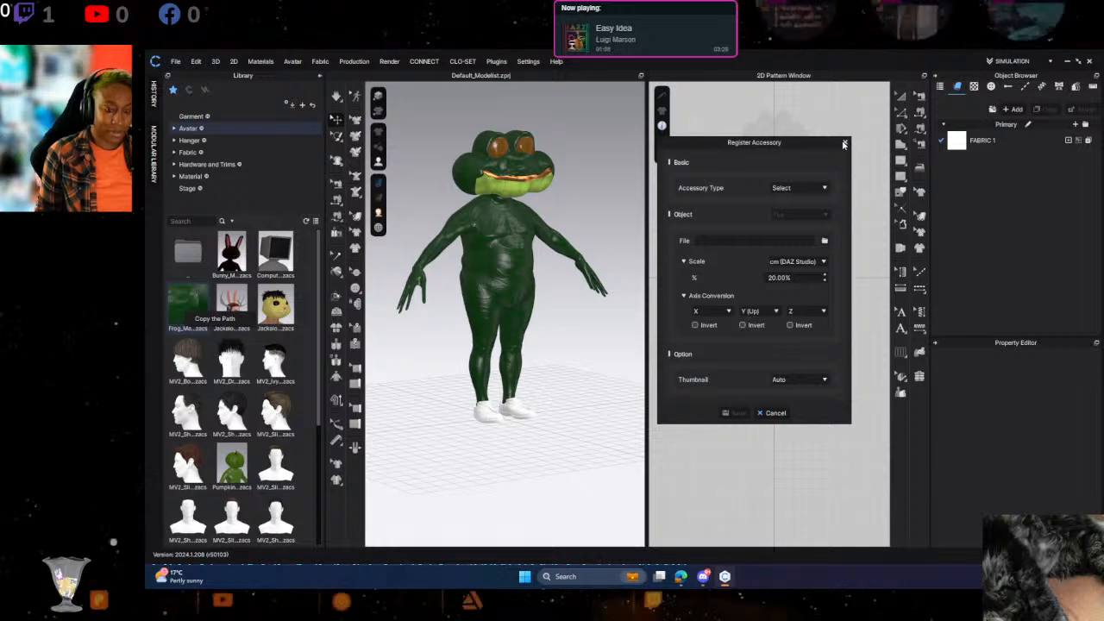
{"action": "left_click", "coordinate": [844, 144]}
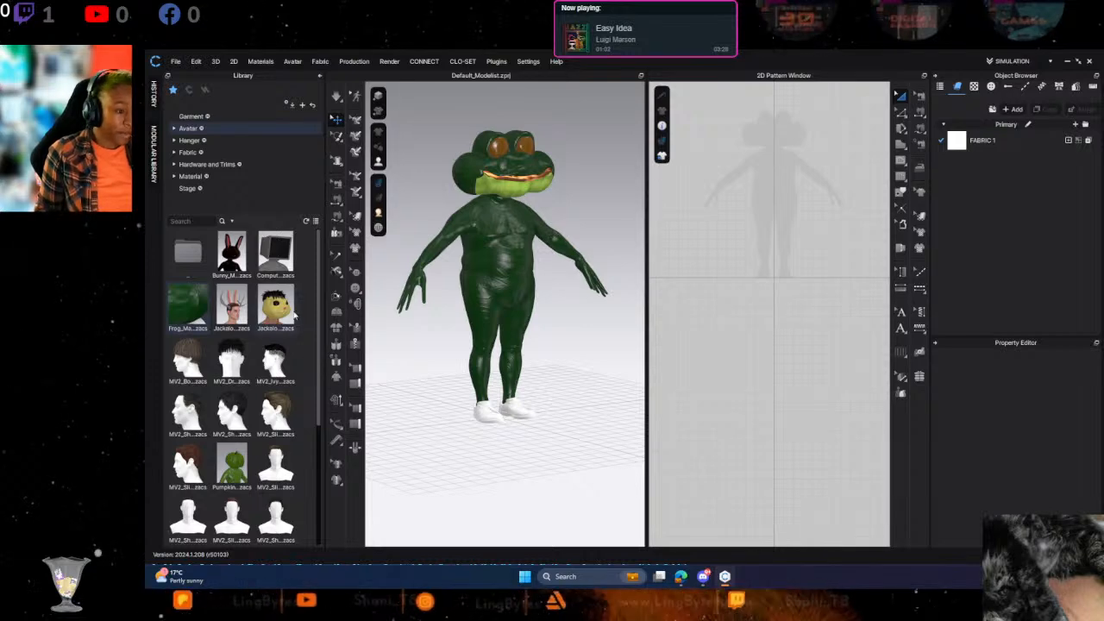
{"action": "left_click", "coordinate": [515, 138]}
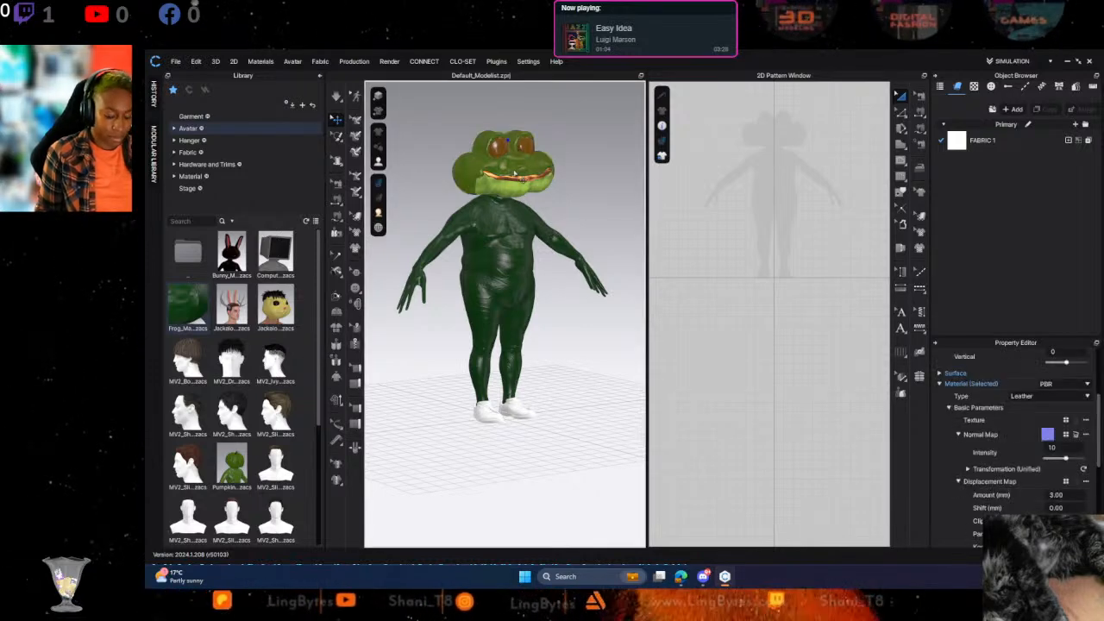
{"action": "key", "text": "Delete"}
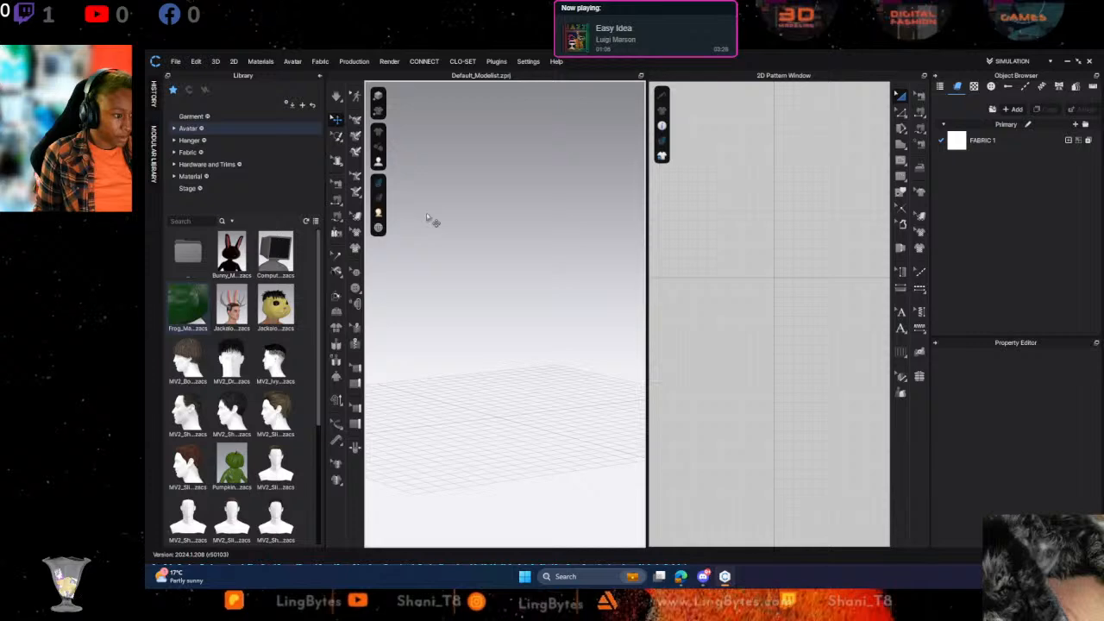
{"action": "key", "text": "ctrl+z"}
Save the frog avatar project as Frog_001
{"action": "left_click", "coordinate": [176, 61]}
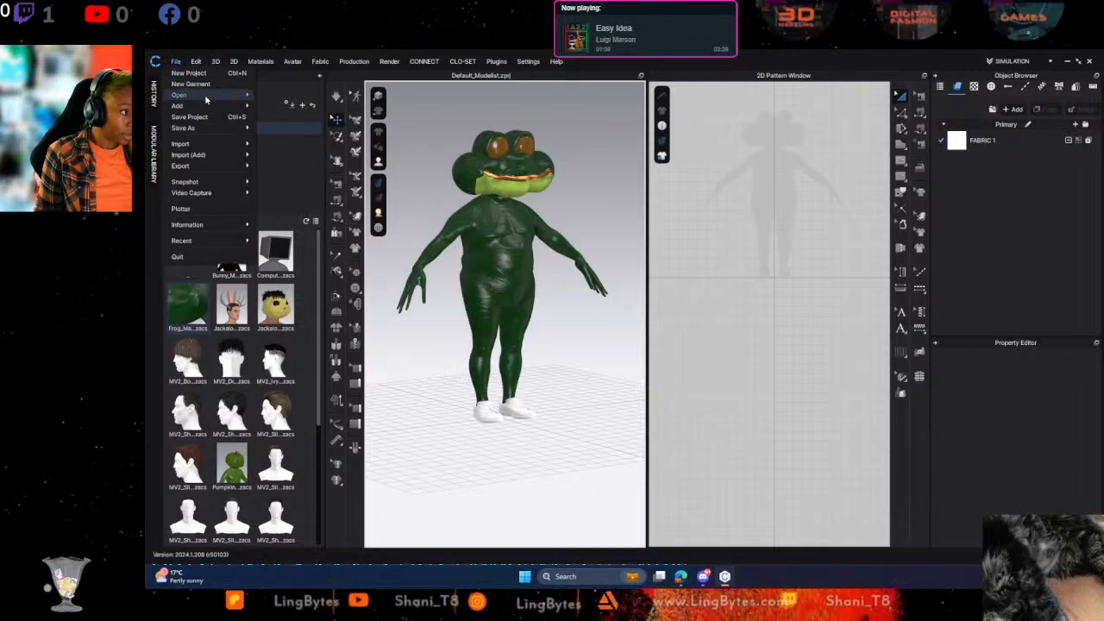
{"action": "mouse_move", "coordinate": [209, 127]}
{"action": "left_click", "coordinate": [273, 128]}
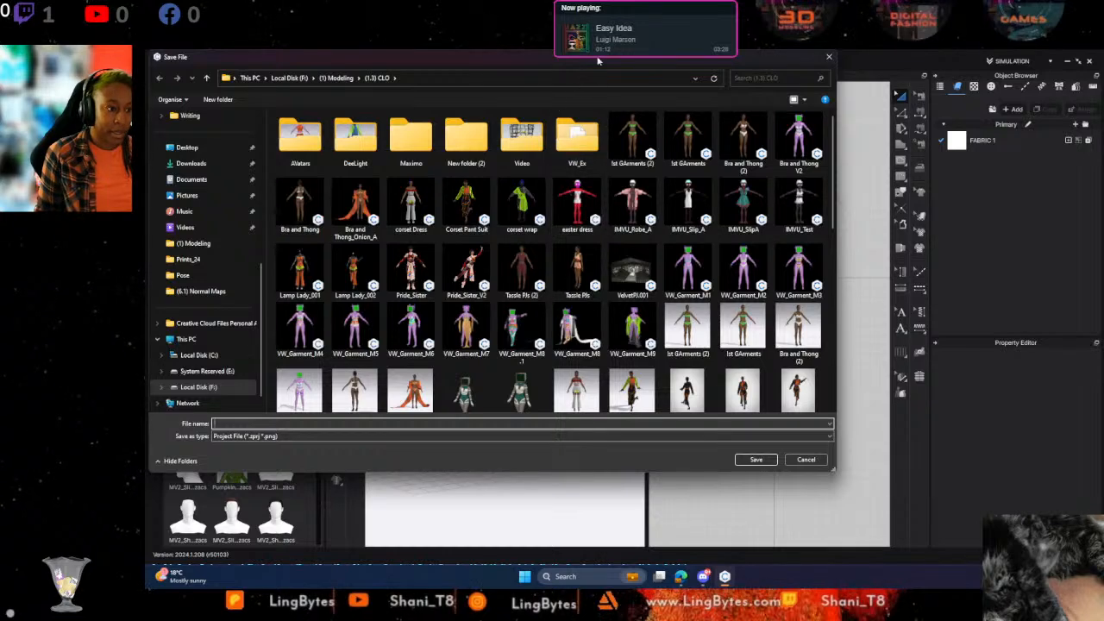
{"action": "key", "text": "Escape"}
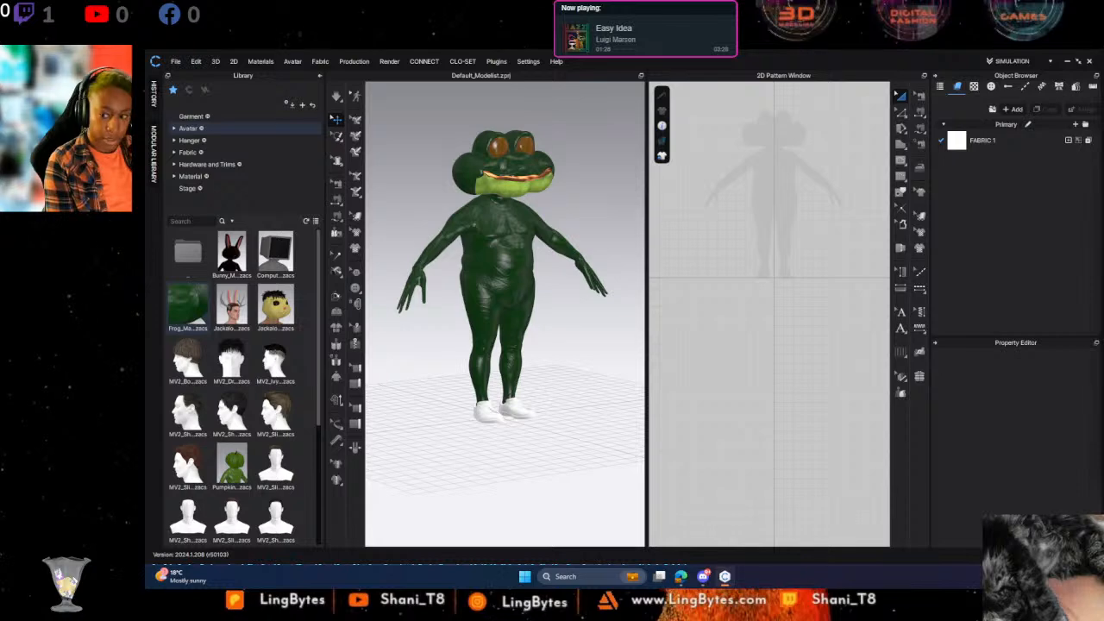
{"action": "key", "text": "ctrl+s"}
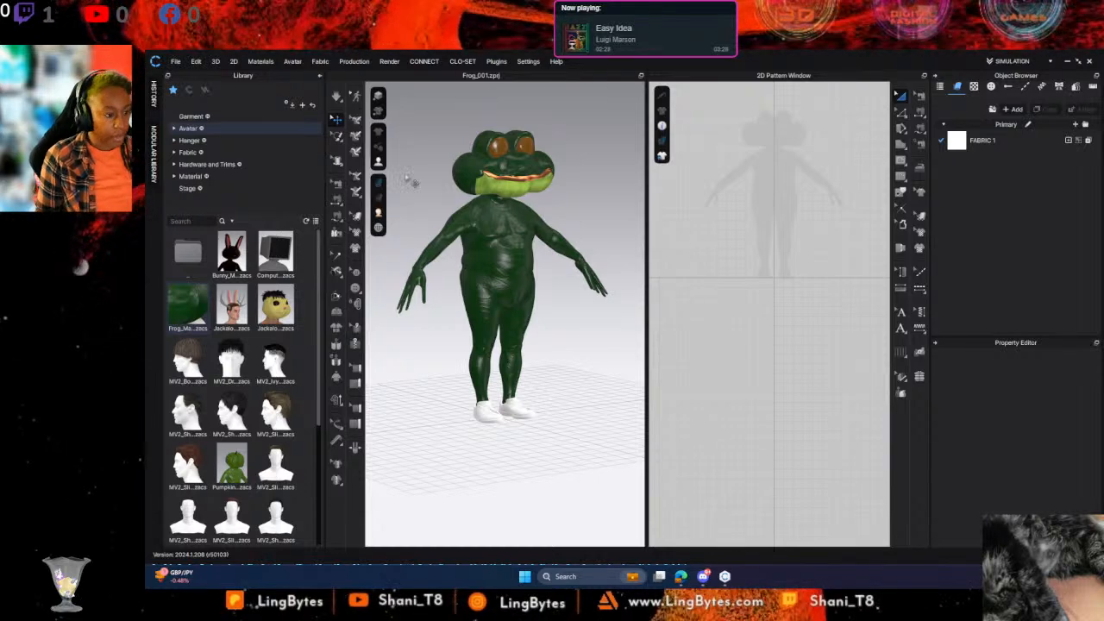
Show the Fabric collection in the asset library
{"action": "middle_click_drag", "start_coordinate": [809, 226], "coordinate": [801, 299]}
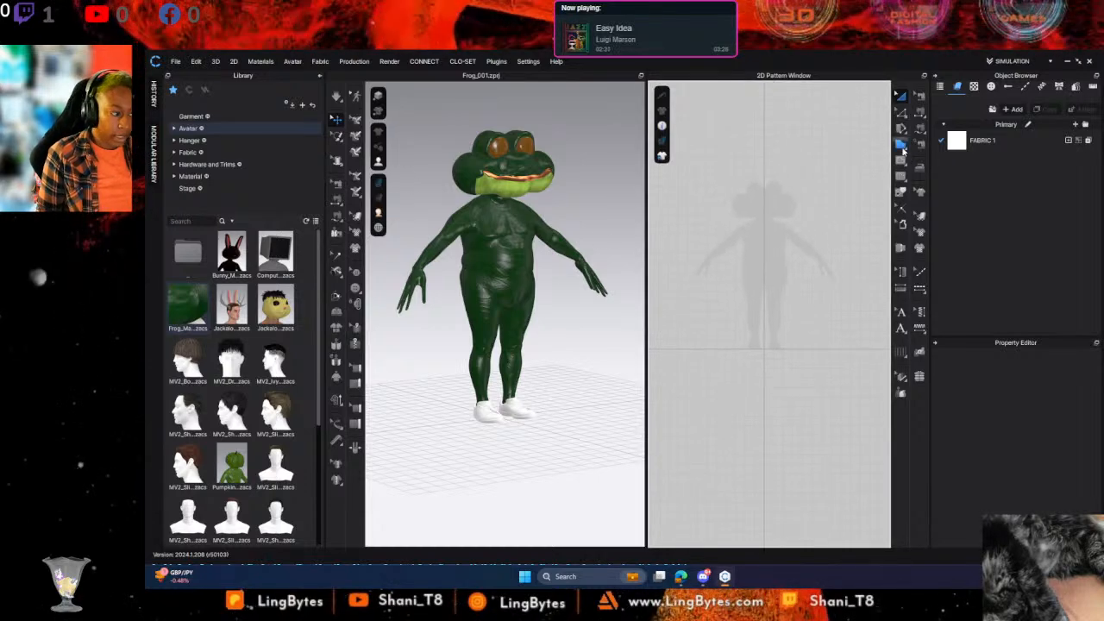
{"action": "left_click", "coordinate": [194, 176]}
{"action": "left_click", "coordinate": [190, 152]}
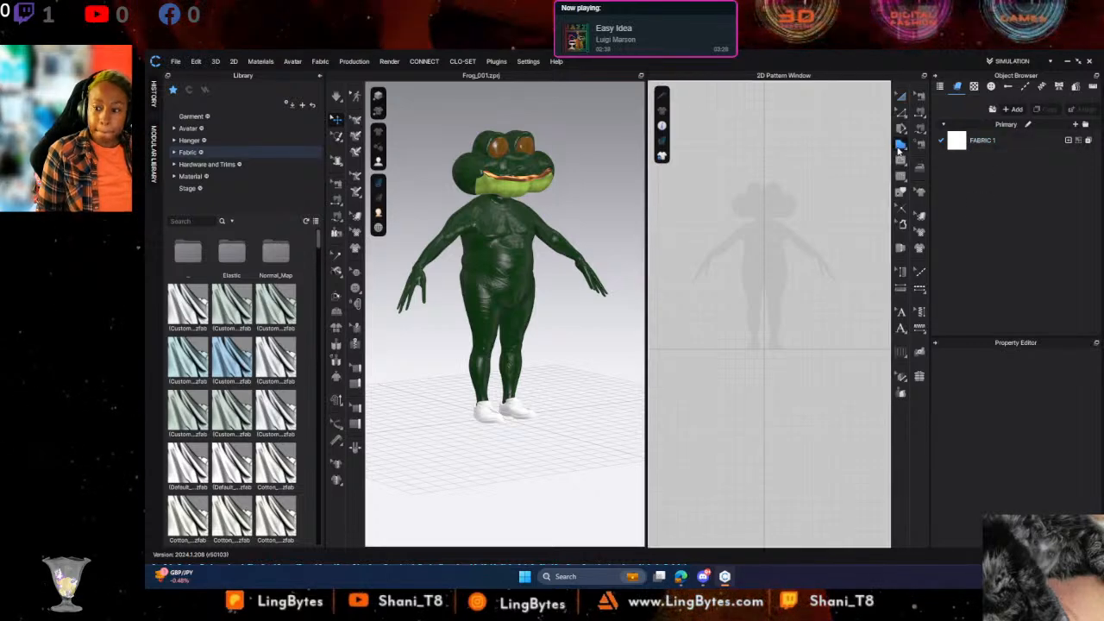
Draw the half-front pattern's upper outline over the avatar silhouette, with a high collar about 218 mm tall and a shoulder about 100 mm long
{"action": "scroll", "coordinate": [776, 263], "scroll_direction": "up", "scroll_amount": 5}
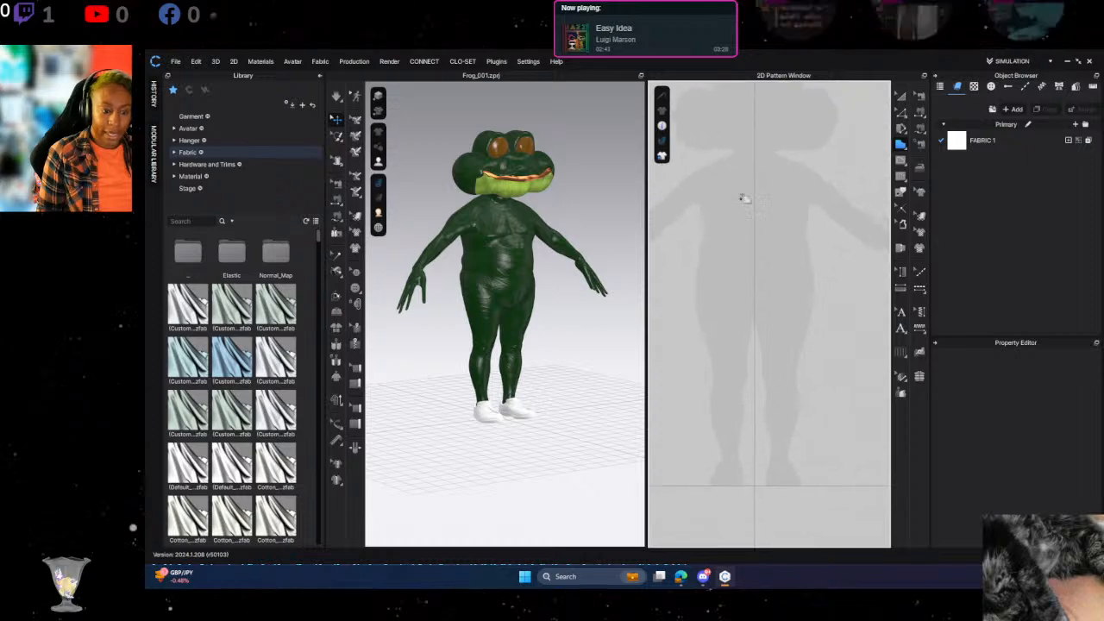
{"action": "left_click", "coordinate": [754, 172]}
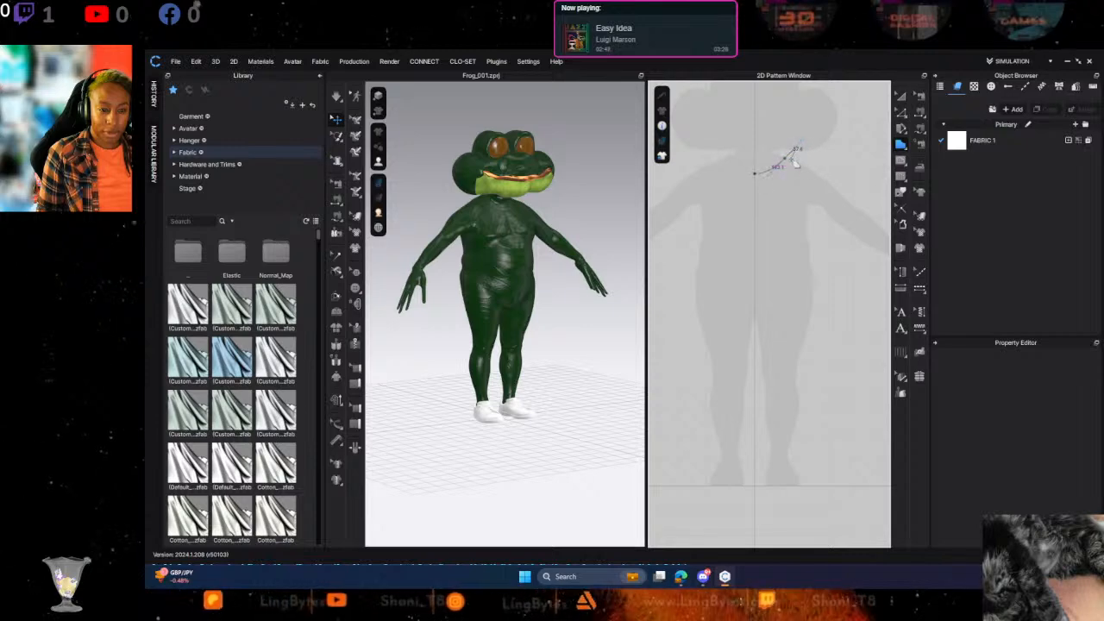
{"action": "left_click", "coordinate": [784, 158]}
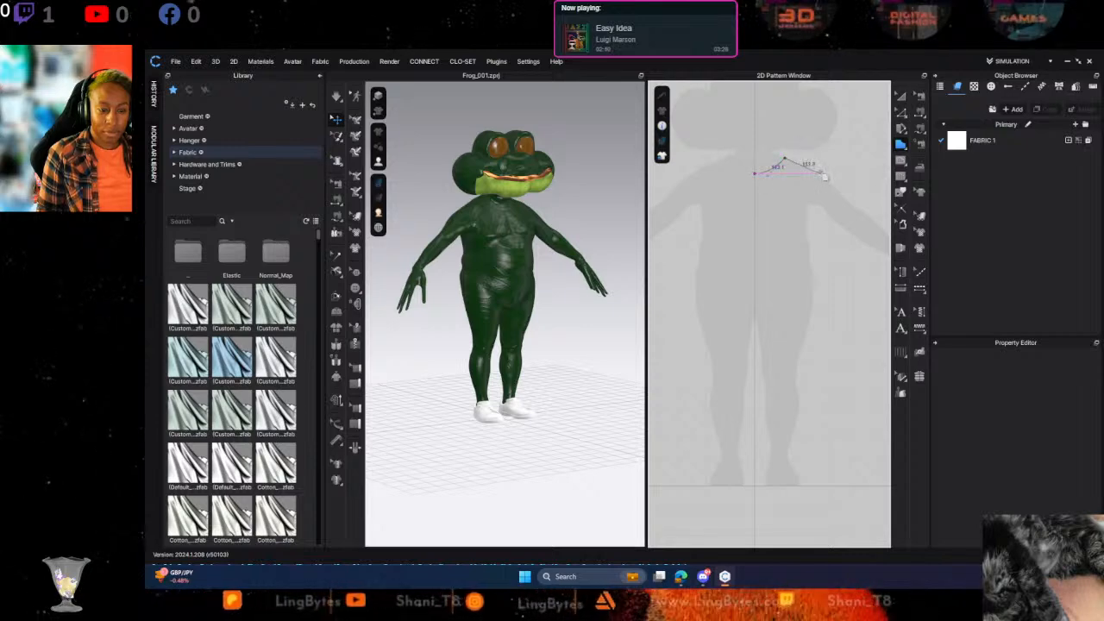
{"action": "key", "text": "BackSpace"}
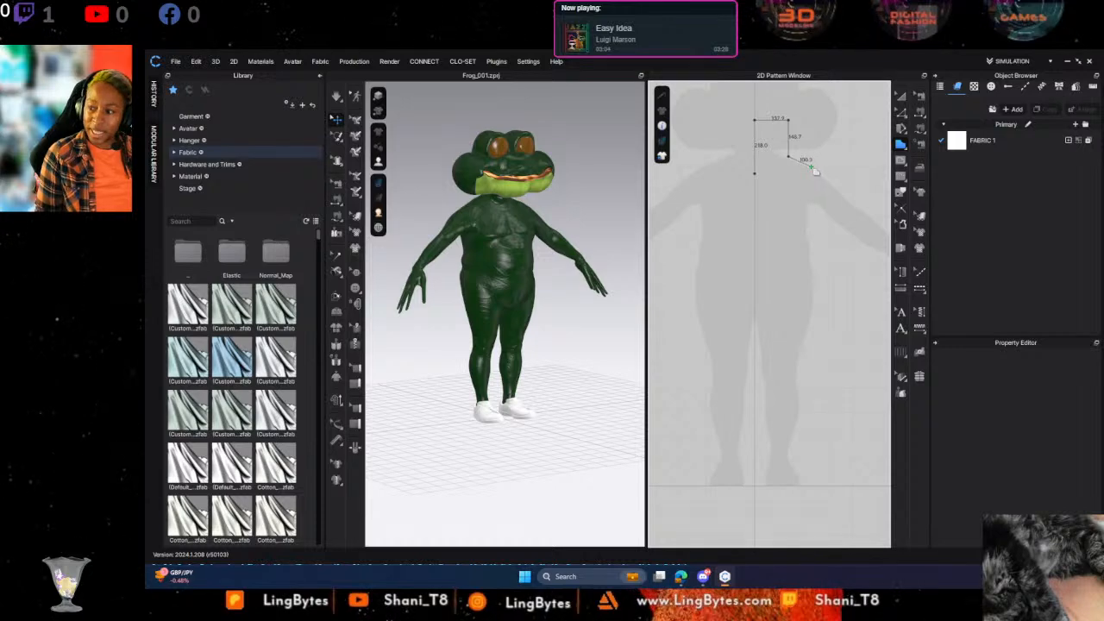
{"action": "left_click", "coordinate": [811, 168]}
{"action": "mouse_move", "coordinate": [837, 179]}
{"action": "middle_mouse_down"}
{"action": "mouse_move", "coordinate": [759, 145]}
{"action": "mouse_move", "coordinate": [804, 173]}
{"action": "middle_mouse_up"}
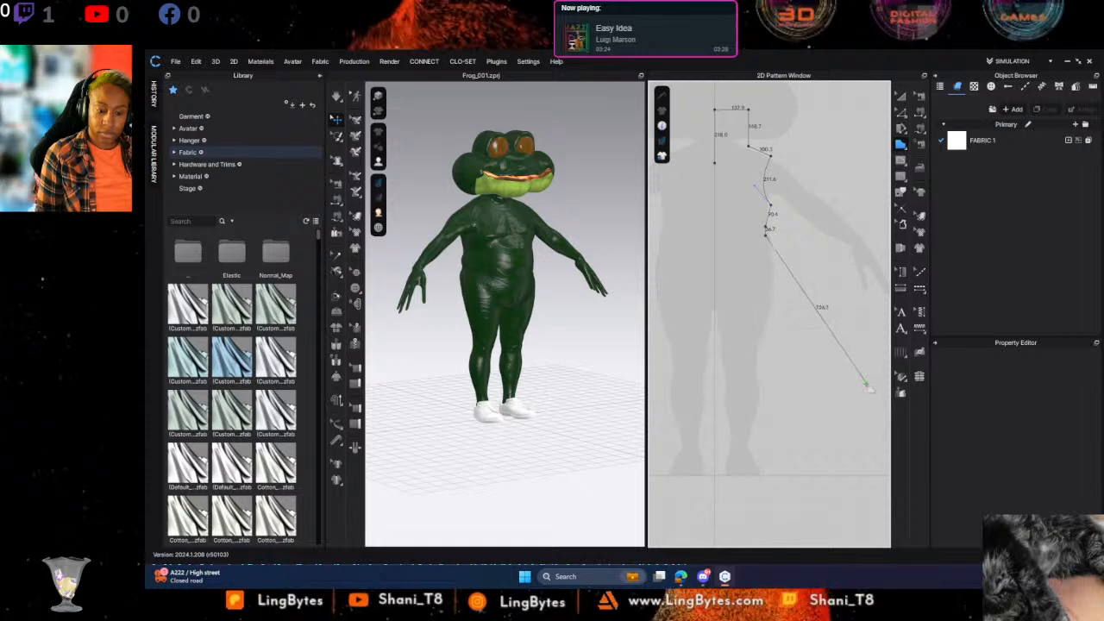
Complete the piece with a flared outer leg about 671 mm long, a slanted hem about 554 mm wide and a curved crotch, closing at the centre neck
{"action": "left_click", "coordinate": [861, 368]}
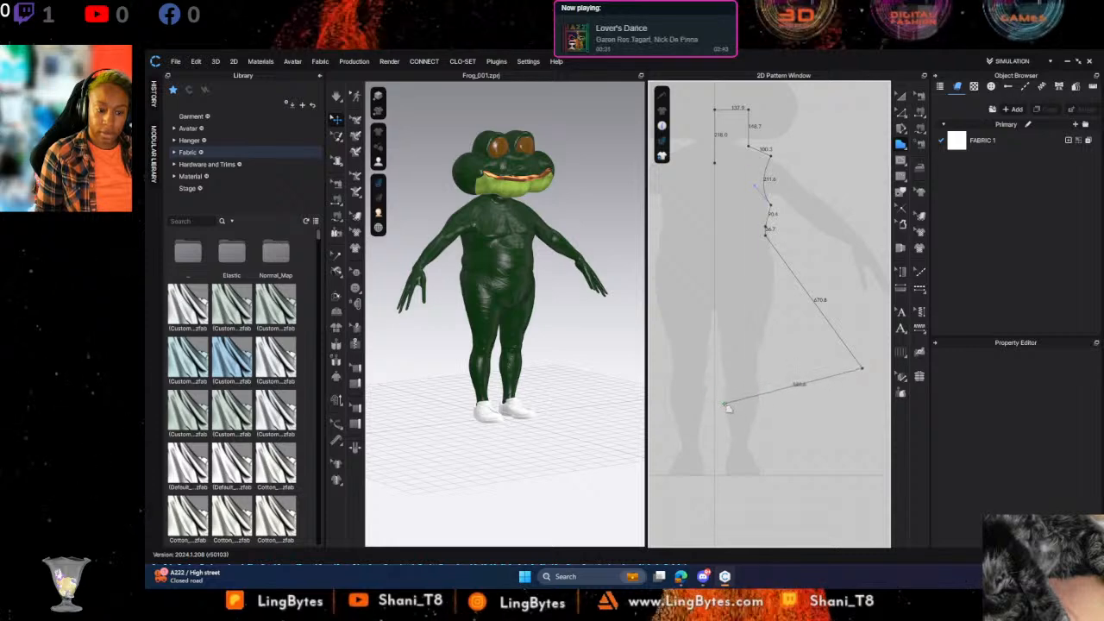
{"action": "left_click", "coordinate": [735, 419]}
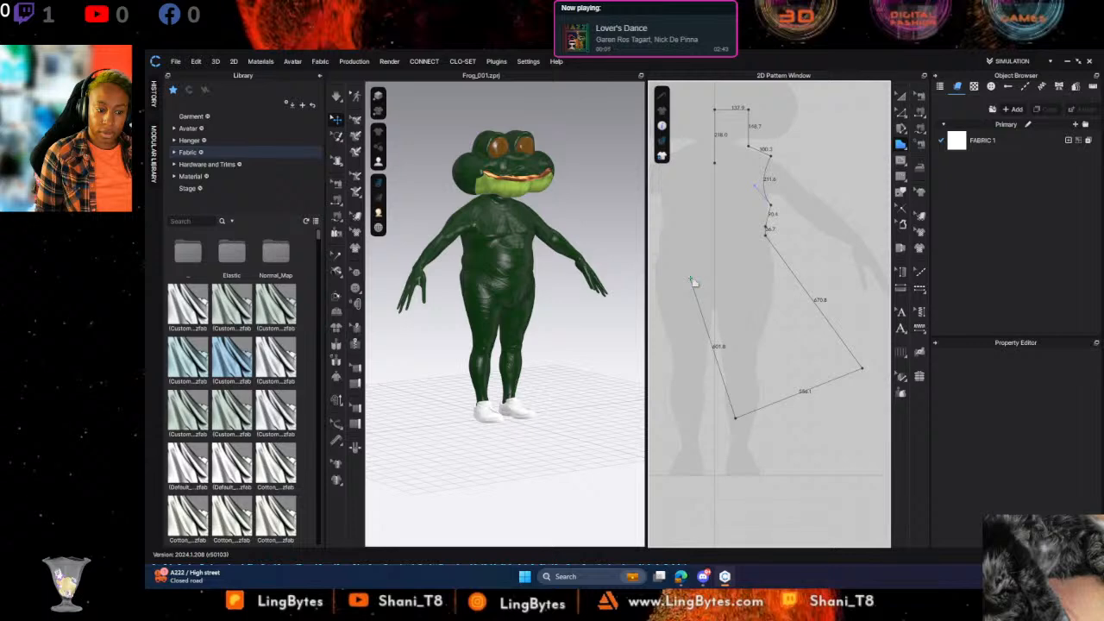
{"action": "left_click", "coordinate": [690, 278]}
{"action": "left_click_drag", "start_coordinate": [715, 250], "coordinate": [717, 215]}
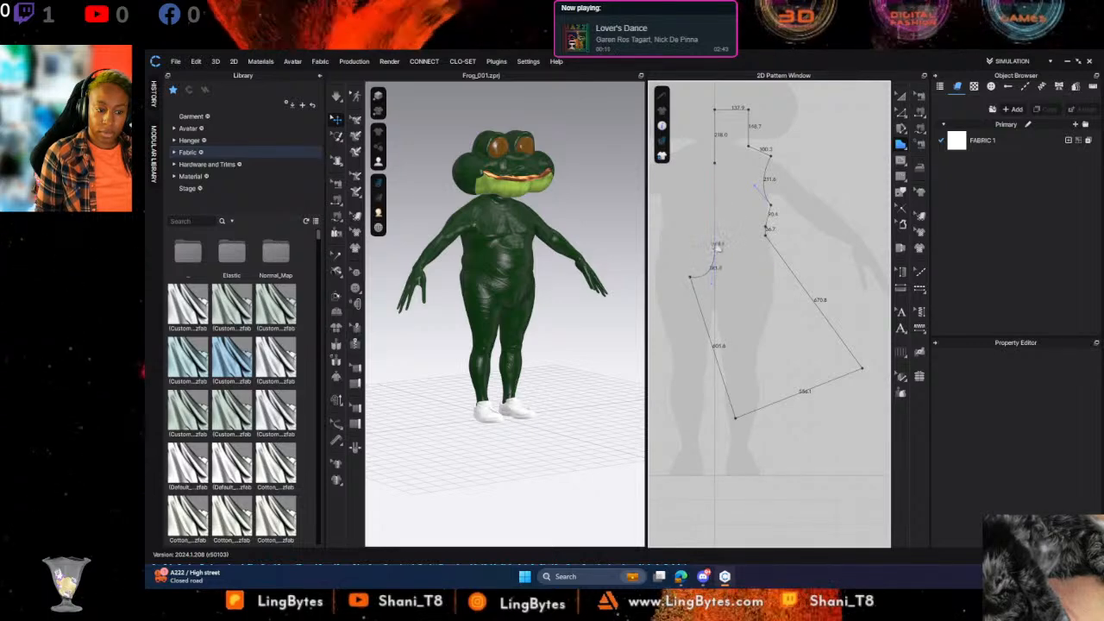
{"action": "left_click", "coordinate": [714, 161]}
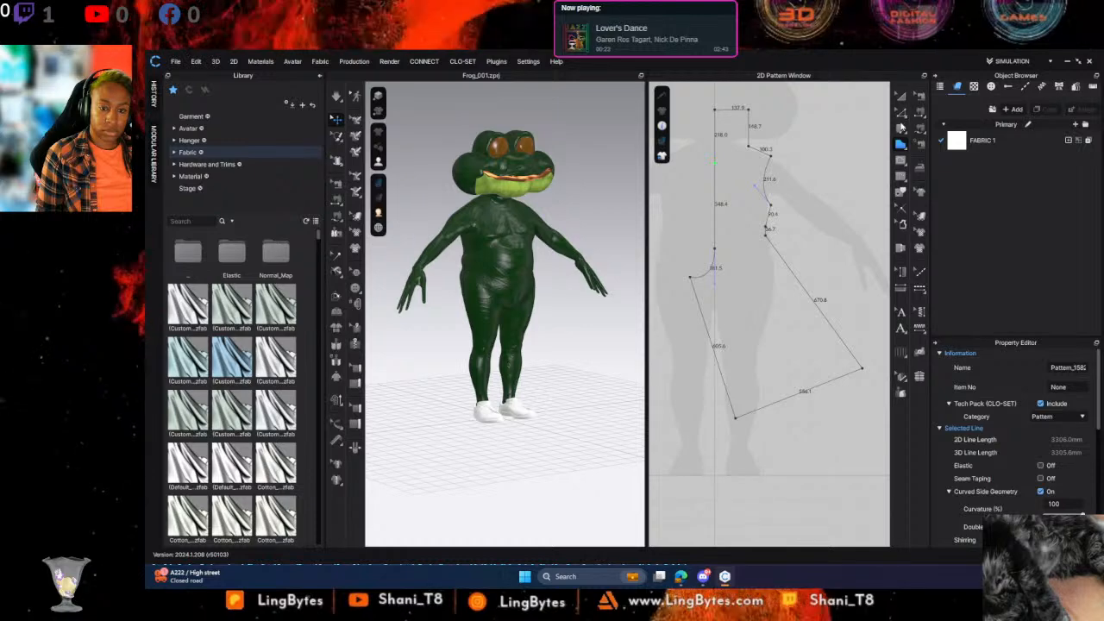
Lower the front piece's crotch curve and move the inner hem corner towards the centre, making the inner leg about 394 mm long
{"action": "left_click", "coordinate": [901, 115]}
{"action": "left_click", "coordinate": [701, 260]}
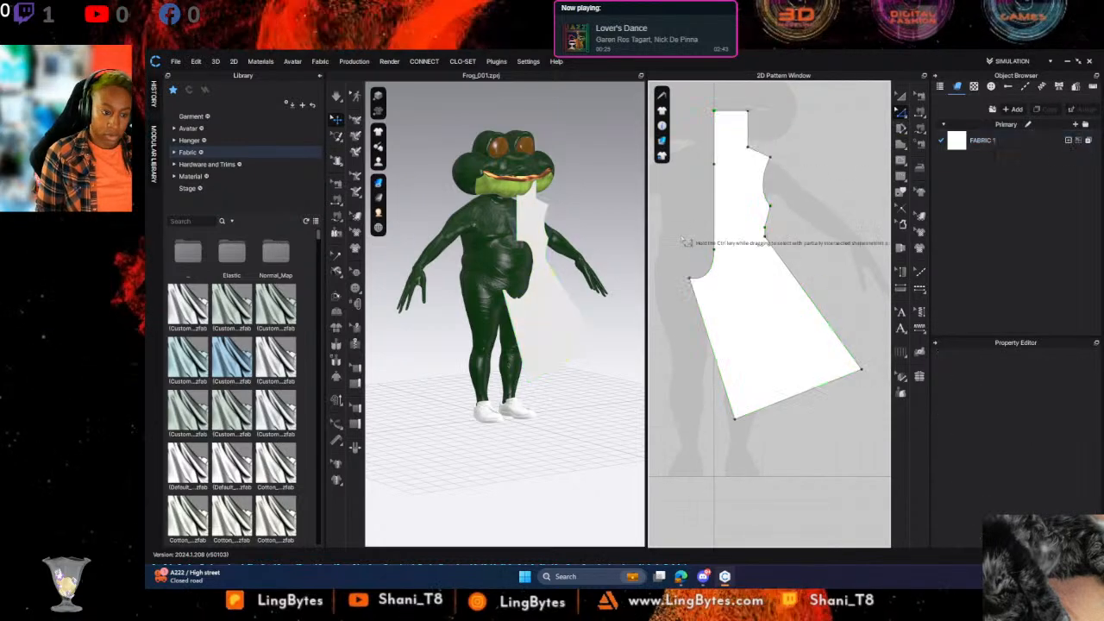
{"action": "left_click", "coordinate": [727, 311]}
{"action": "left_click_drag", "start_coordinate": [727, 310], "coordinate": [721, 326]}
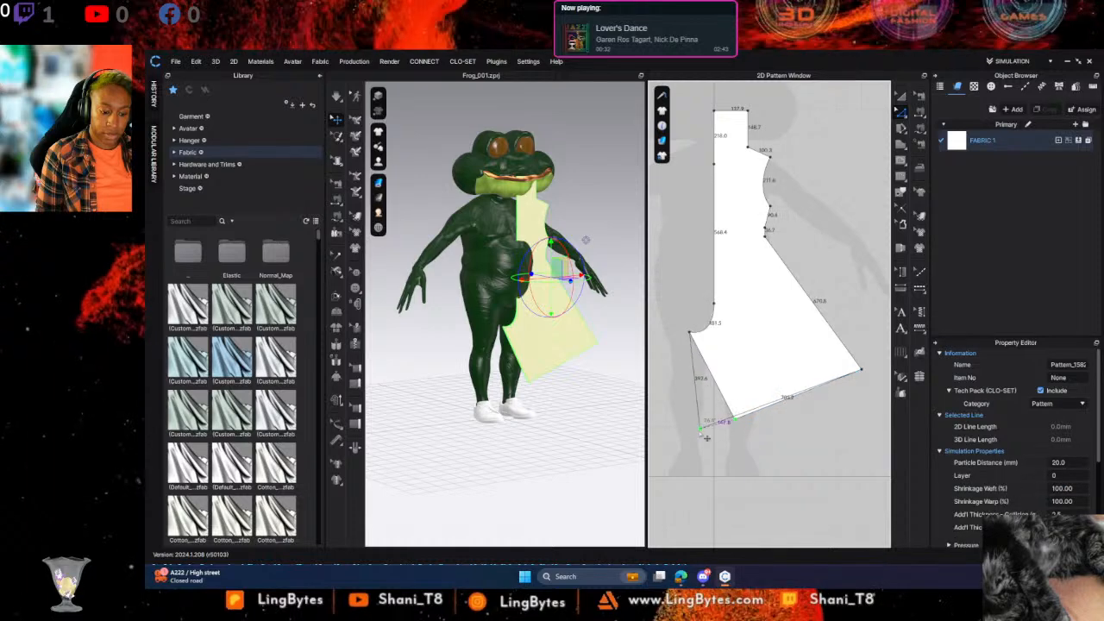
{"action": "key", "text": "ctrl+z"}
{"action": "right_click_drag", "start_coordinate": [577, 370], "coordinate": [517, 377]}
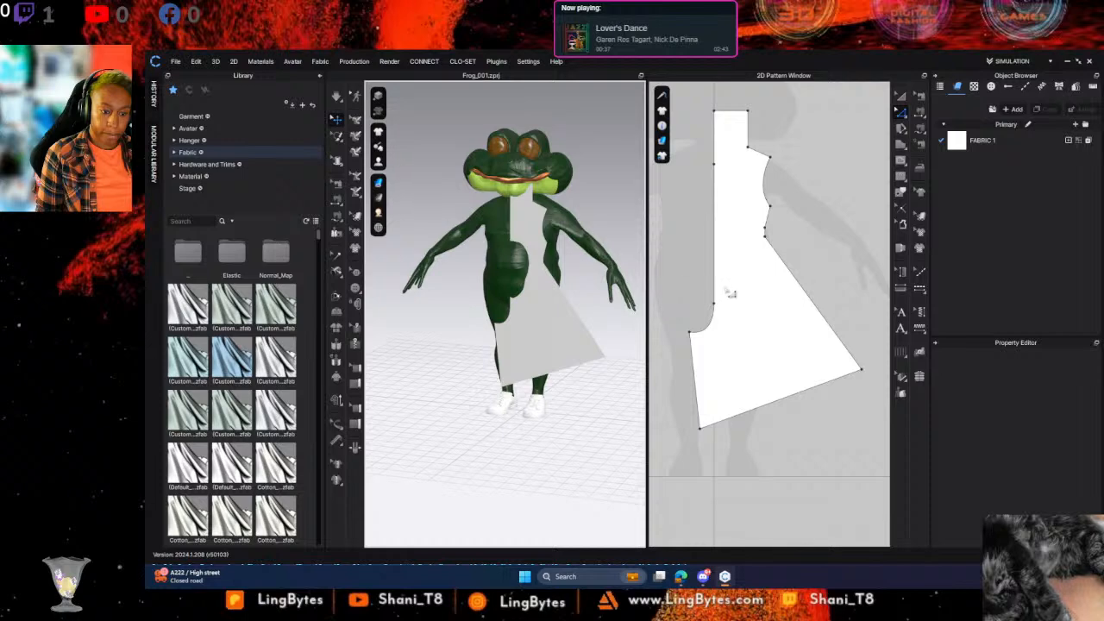
Create a Symmetric Pattern (with Sewing) of the front piece and place it on the other side of the centre line
{"action": "left_click", "coordinate": [901, 96]}
{"action": "left_click", "coordinate": [768, 280]}
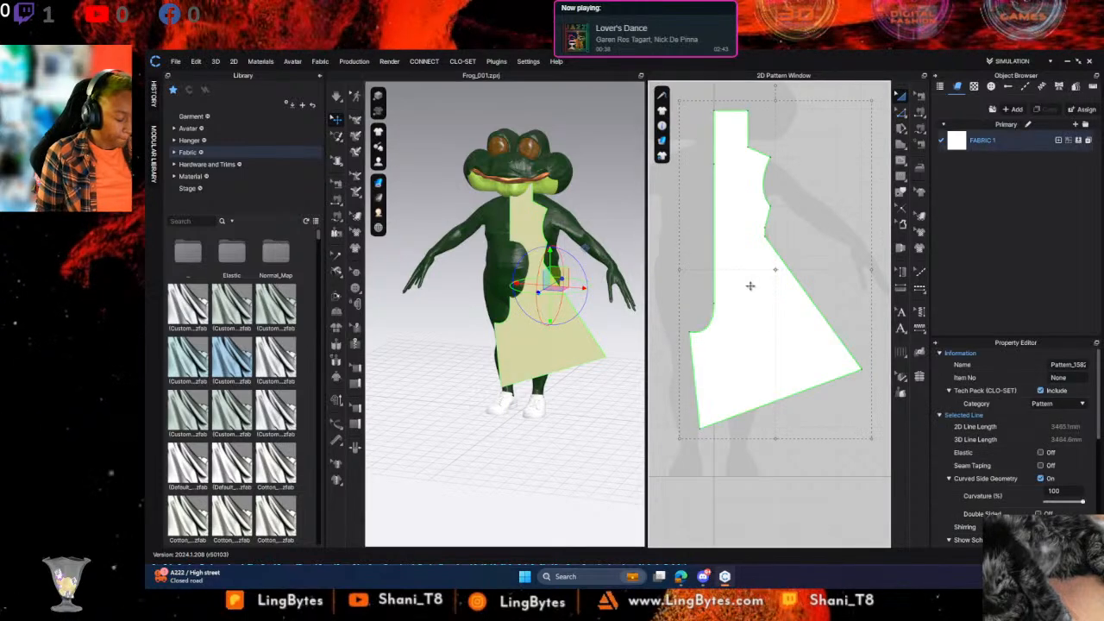
{"action": "right_click", "coordinate": [743, 279]}
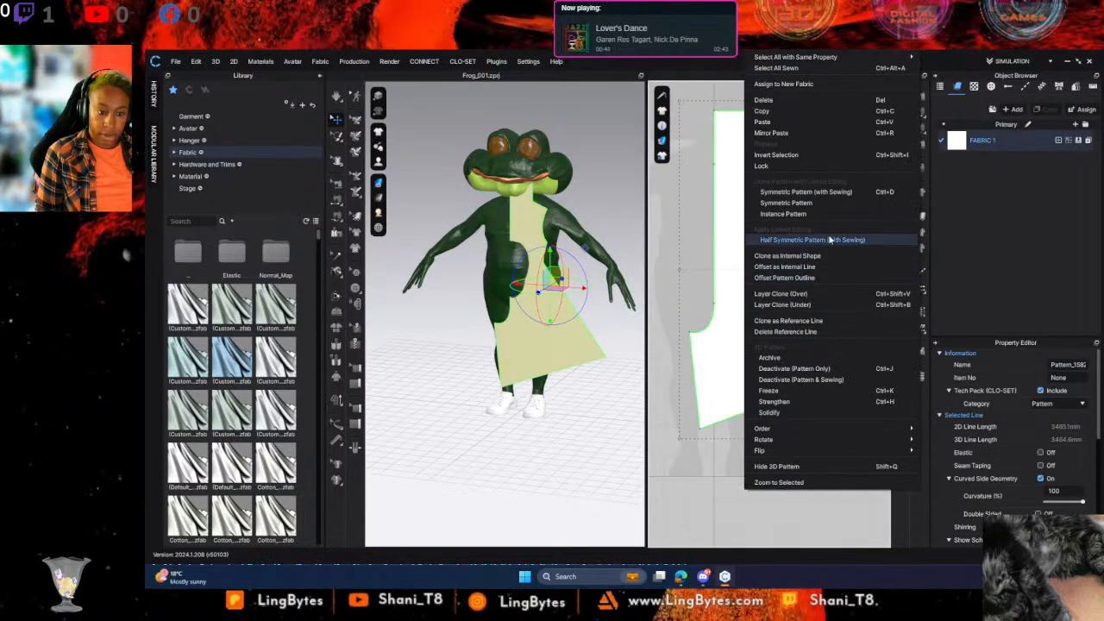
{"action": "left_click", "coordinate": [828, 192]}
{"action": "scroll", "coordinate": [725, 244], "scroll_direction": "up", "scroll_amount": 3}
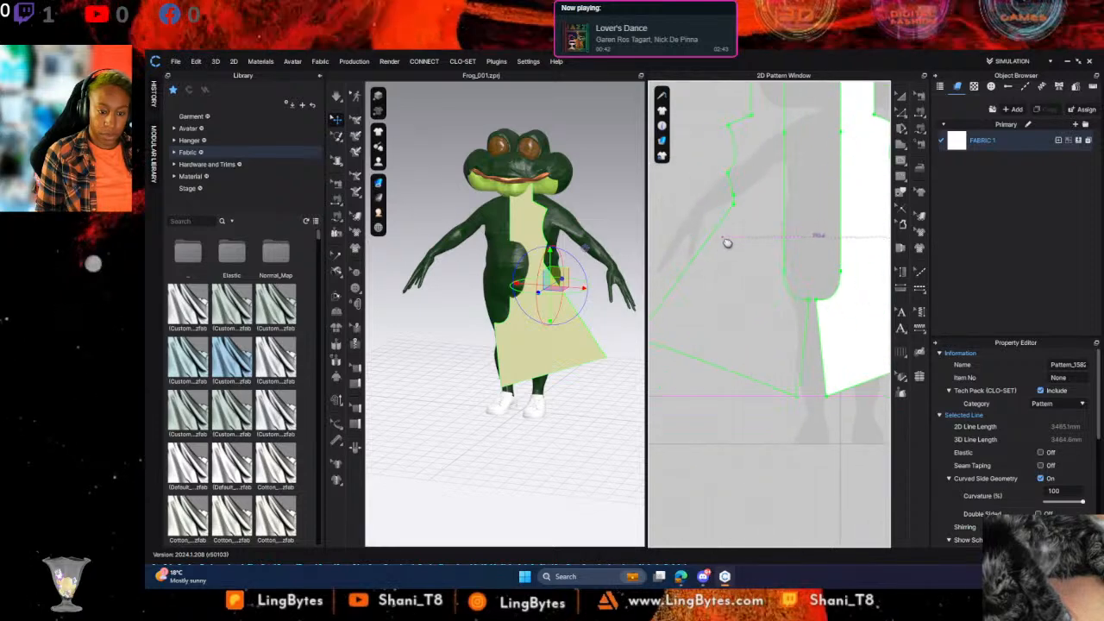
{"action": "scroll", "coordinate": [729, 246], "scroll_direction": "down", "scroll_amount": 3}
{"action": "scroll", "coordinate": [703, 308], "scroll_direction": "up", "scroll_amount": 1}
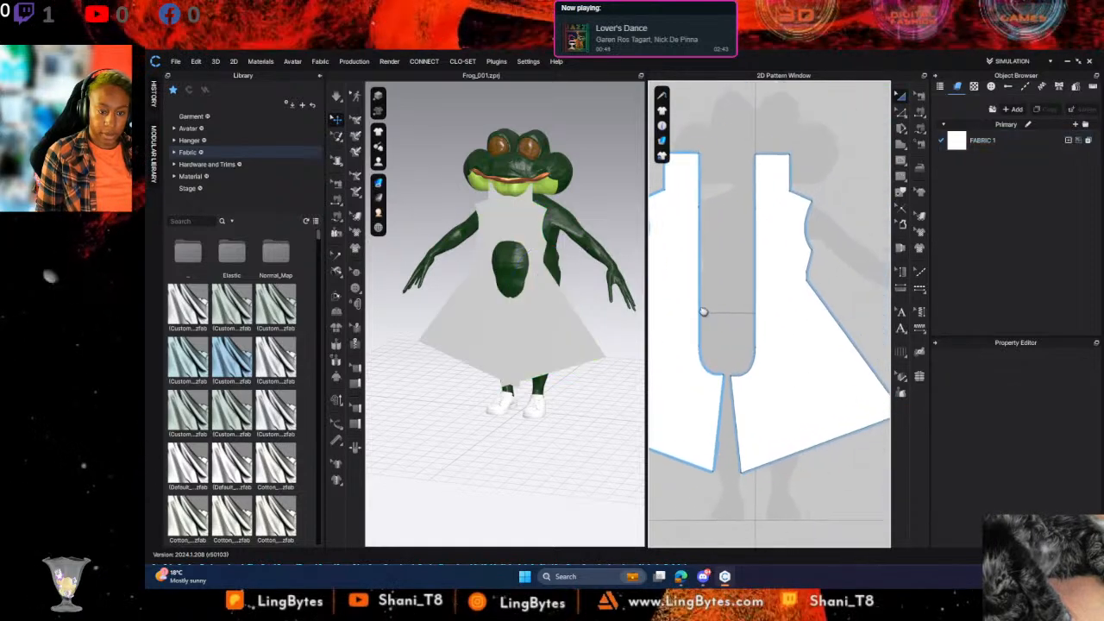
Select both front pieces and centre them over the avatar silhouette in the 2D pattern layout
{"action": "left_click", "coordinate": [794, 321], "text": "shift"}
{"action": "left_click_drag", "start_coordinate": [780, 337], "coordinate": [811, 340]}
{"action": "scroll", "coordinate": [810, 339], "scroll_direction": "down", "scroll_amount": 4}
{"action": "scroll", "coordinate": [813, 339], "scroll_direction": "up", "scroll_amount": 3}
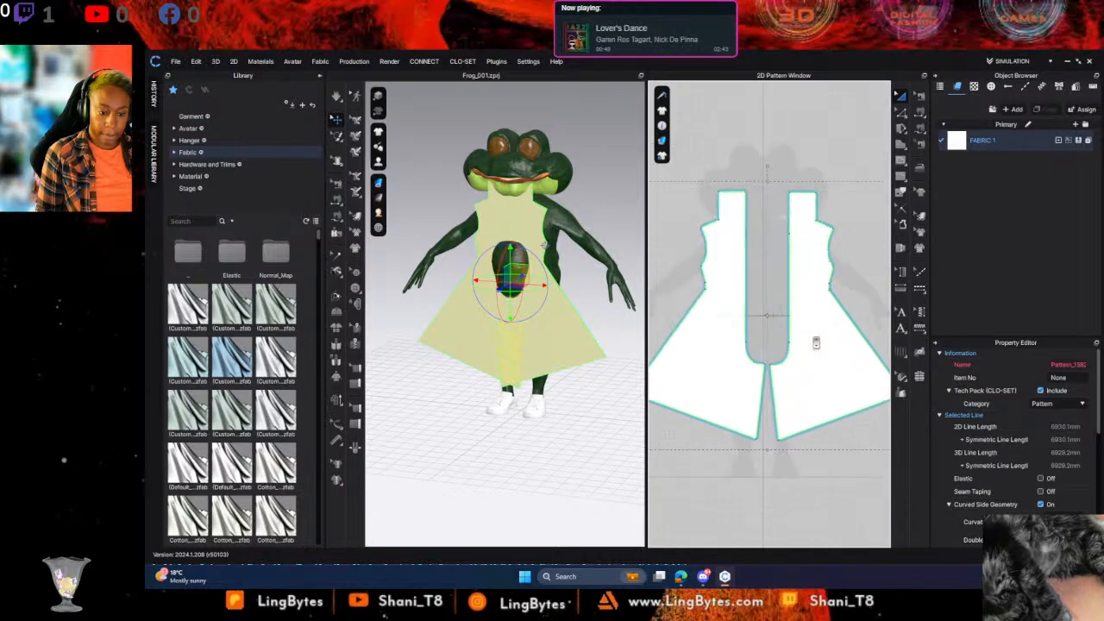
Copy the two front pieces and paste the duplicates beside them, level with the originals, as the back pieces
{"action": "key", "text": "ctrl+c"}
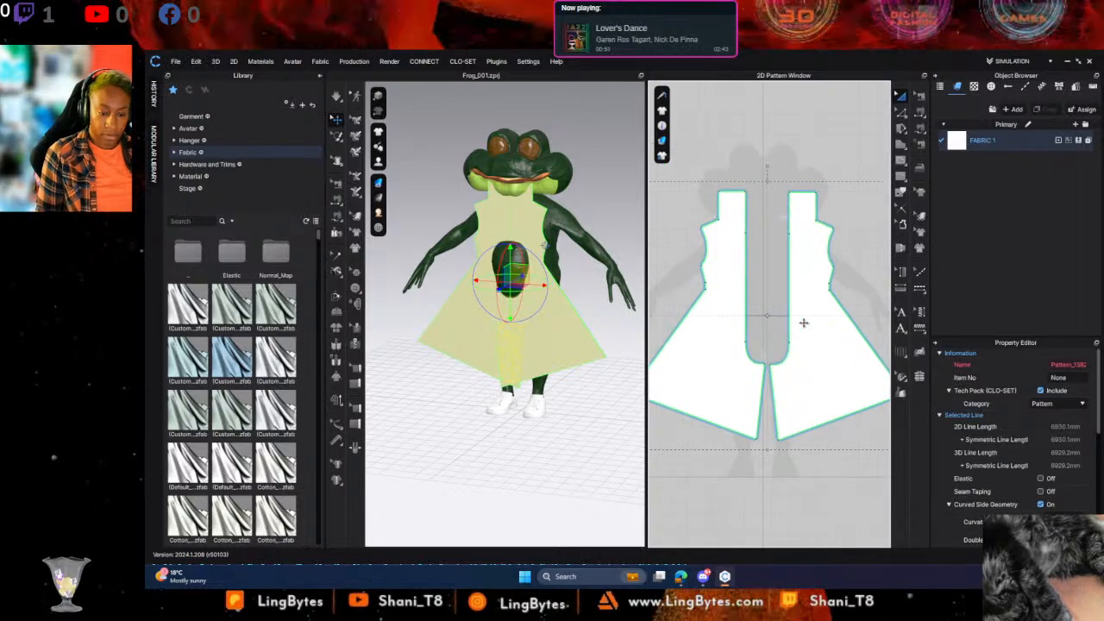
{"action": "key", "text": "ctrl+v"}
{"action": "middle_click_drag", "start_coordinate": [879, 299], "coordinate": [718, 303]}
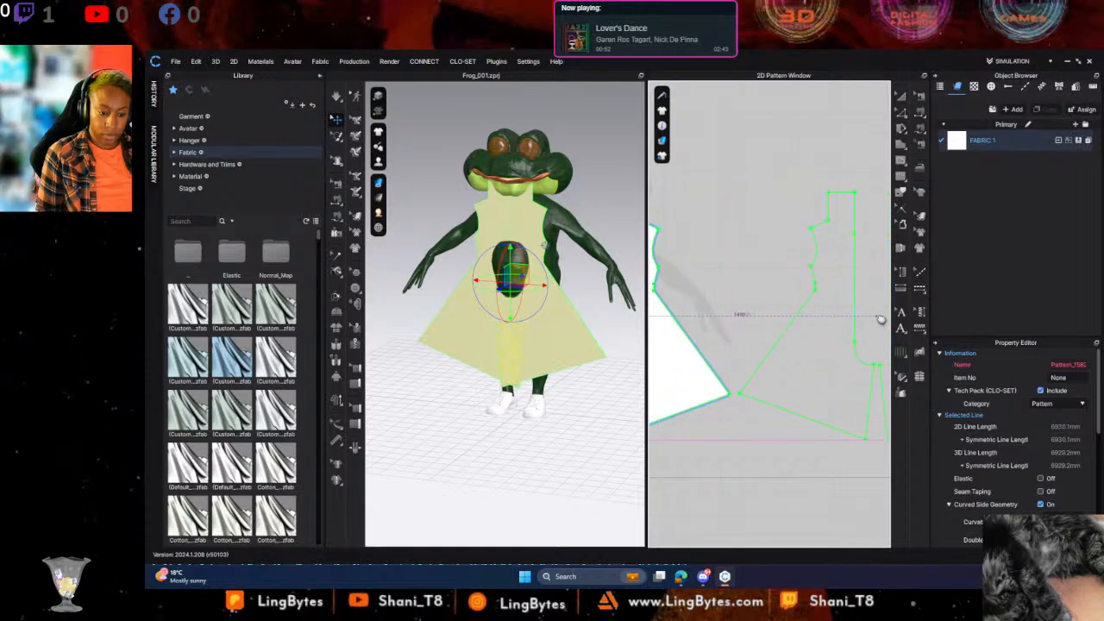
{"action": "left_click", "coordinate": [880, 320]}
{"action": "middle_click_drag", "start_coordinate": [802, 318], "coordinate": [808, 296]}
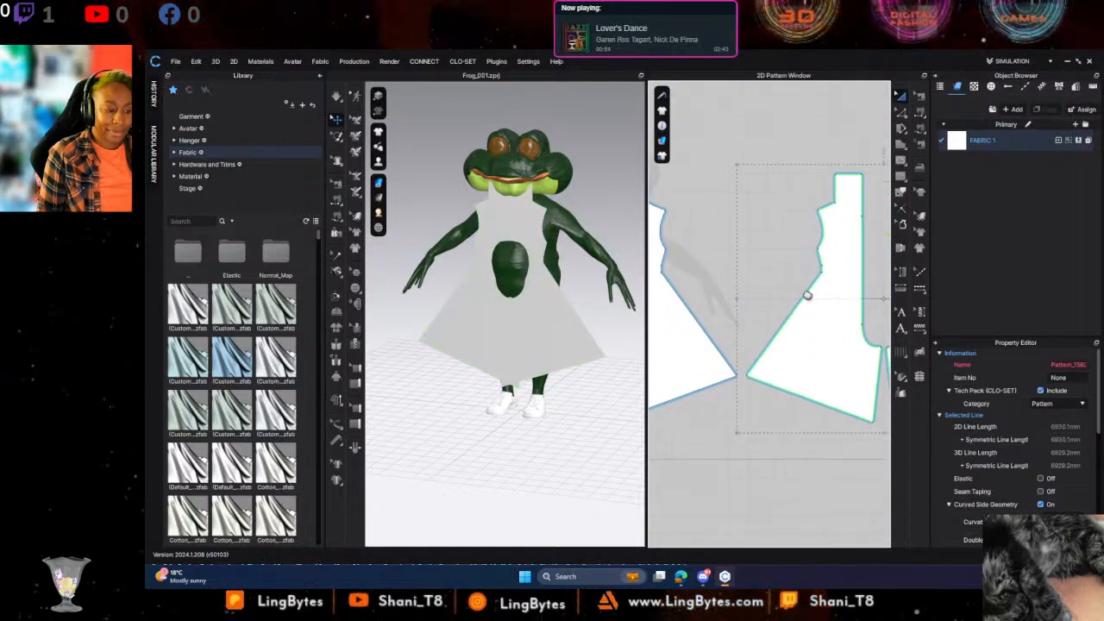
{"action": "middle_click_drag", "start_coordinate": [831, 343], "coordinate": [716, 321]}
Select both back pieces and move them behind the avatar in the 3D view, lined up with its back
{"action": "left_click", "coordinate": [821, 330], "text": "shift"}
{"action": "right_click_drag", "start_coordinate": [506, 313], "coordinate": [458, 334]}
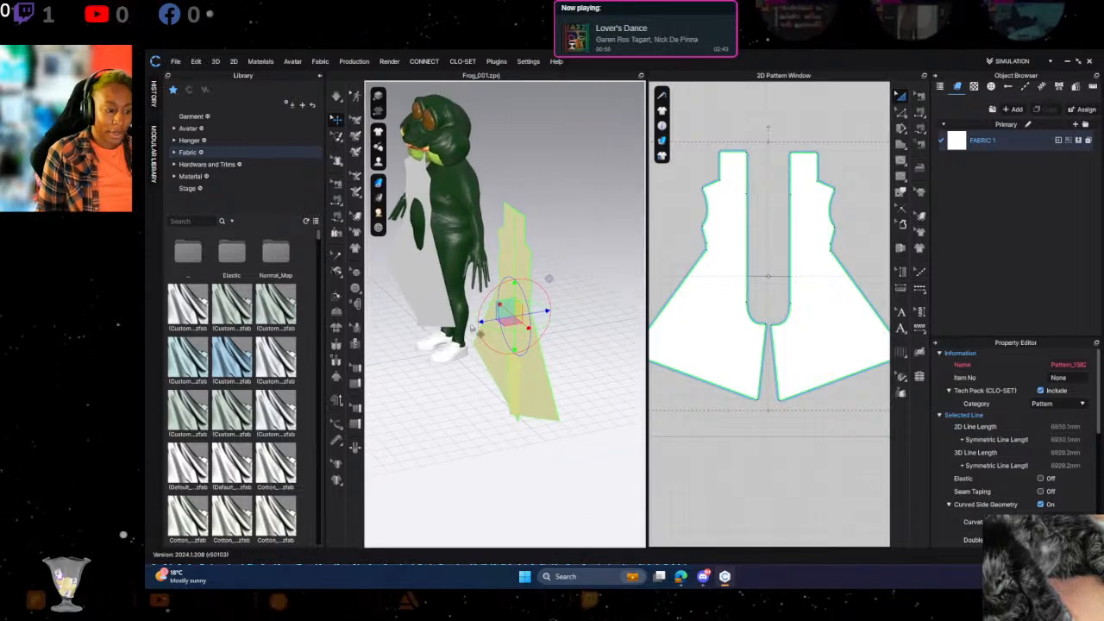
{"action": "left_click_drag", "start_coordinate": [507, 328], "coordinate": [563, 279]}
{"action": "right_click_drag", "start_coordinate": [564, 278], "coordinate": [557, 342]}
{"action": "middle_click_drag", "start_coordinate": [553, 339], "coordinate": [339, 293]}
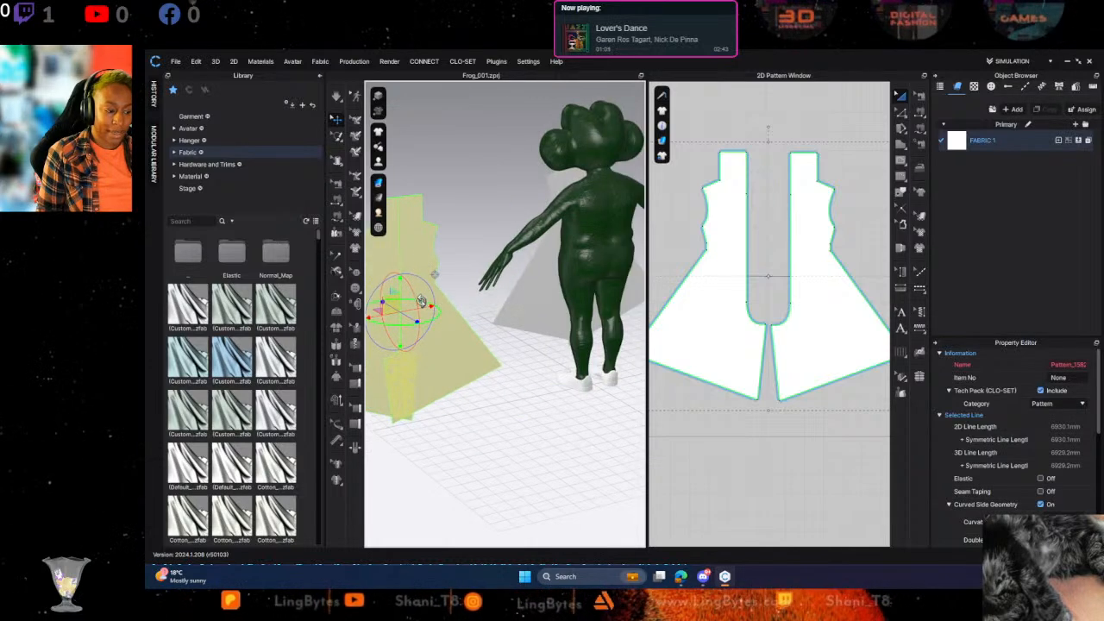
{"action": "left_click_drag", "start_coordinate": [422, 300], "coordinate": [638, 264]}
Bring the back pieces closer to the avatar's back
{"action": "middle_click_drag", "start_coordinate": [637, 268], "coordinate": [565, 270]}
{"action": "right_click_drag", "start_coordinate": [500, 286], "coordinate": [553, 308]}
{"action": "middle_click_drag", "start_coordinate": [463, 273], "coordinate": [628, 299]}
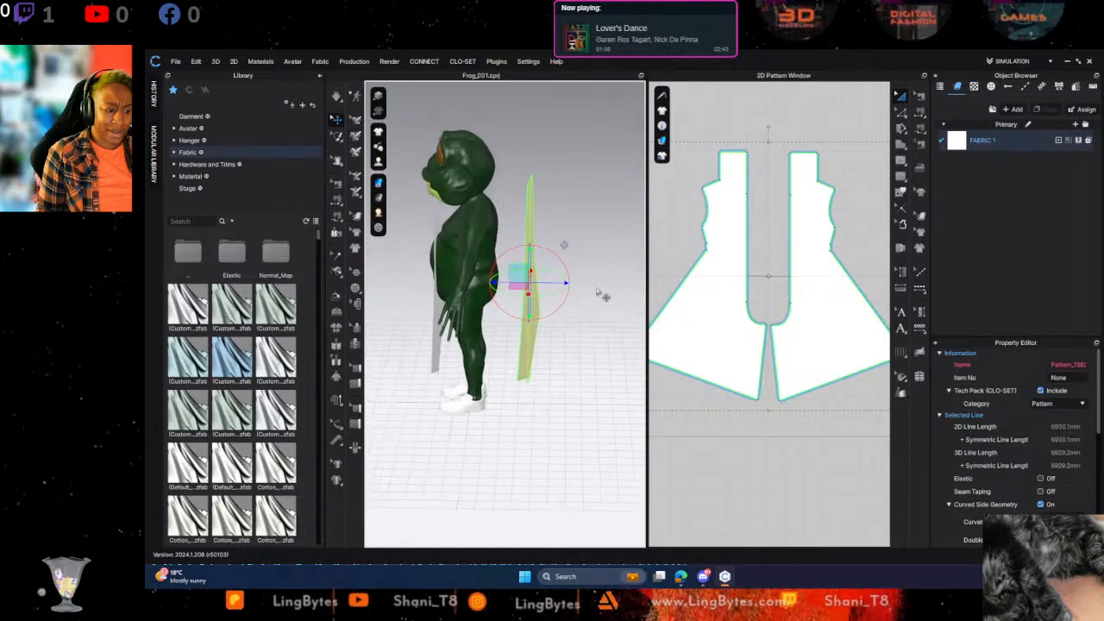
{"action": "left_click_drag", "start_coordinate": [563, 245], "coordinate": [533, 245]}
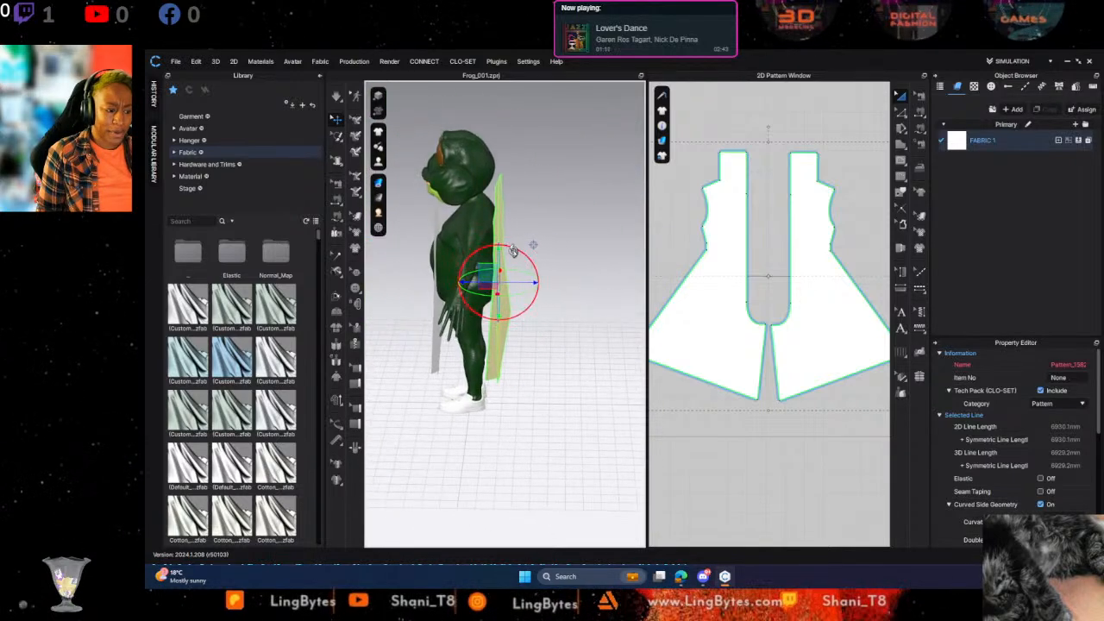
{"action": "right_click_drag", "start_coordinate": [501, 253], "coordinate": [567, 250]}
Select both front pieces in the 3D view and raise them slightly on the avatar
{"action": "left_click", "coordinate": [458, 211]}
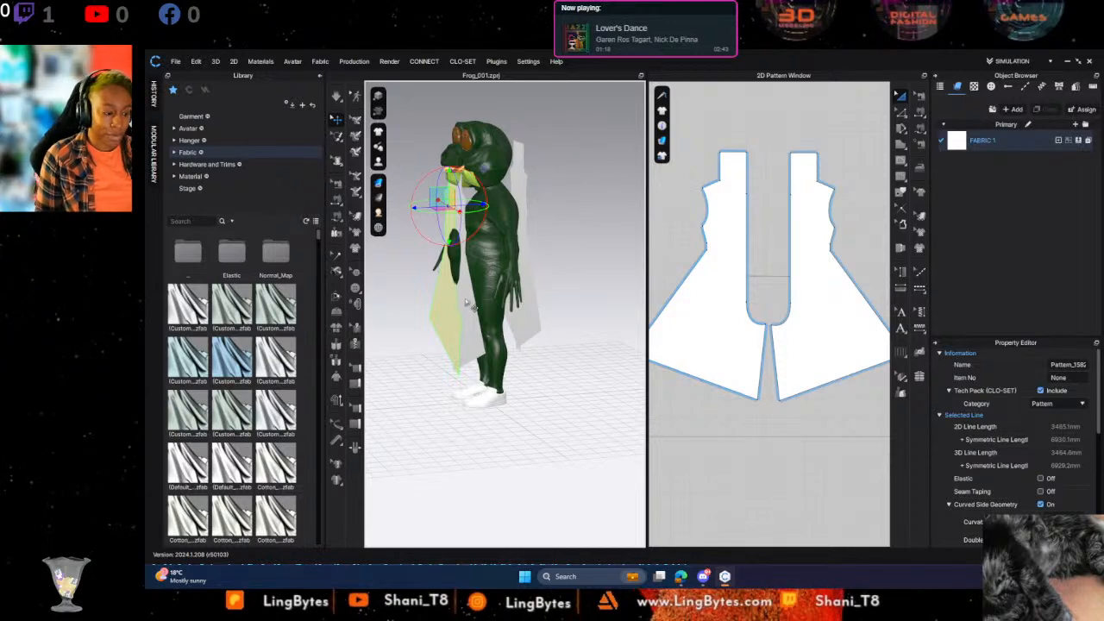
{"action": "key", "text": "space"}
{"action": "left_click", "coordinate": [469, 213]}
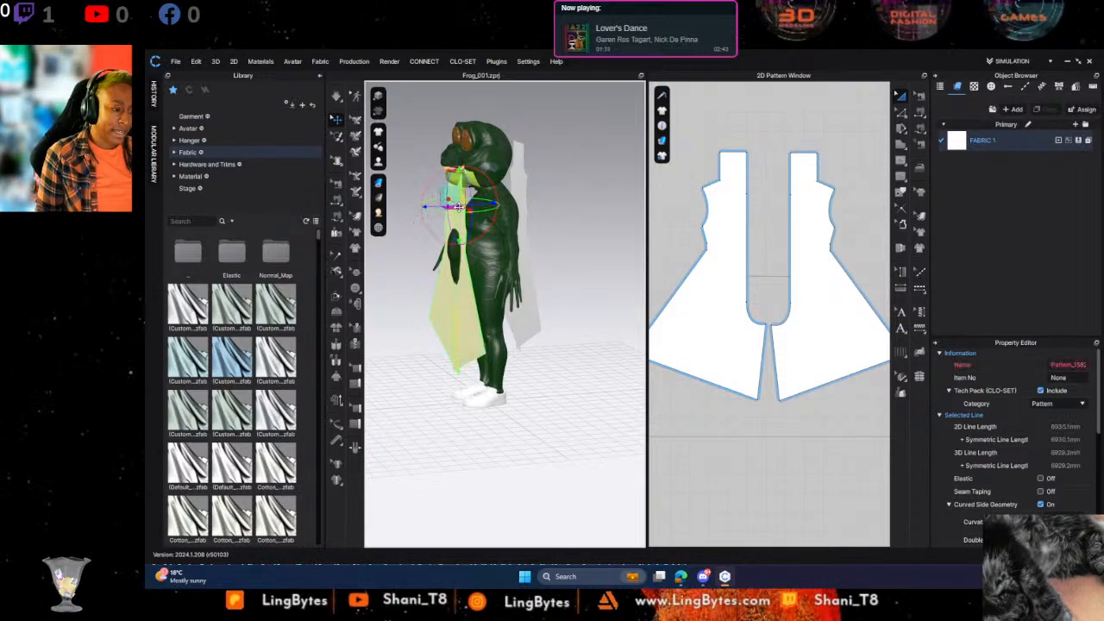
{"action": "left_click_drag", "start_coordinate": [460, 173], "coordinate": [461, 158]}
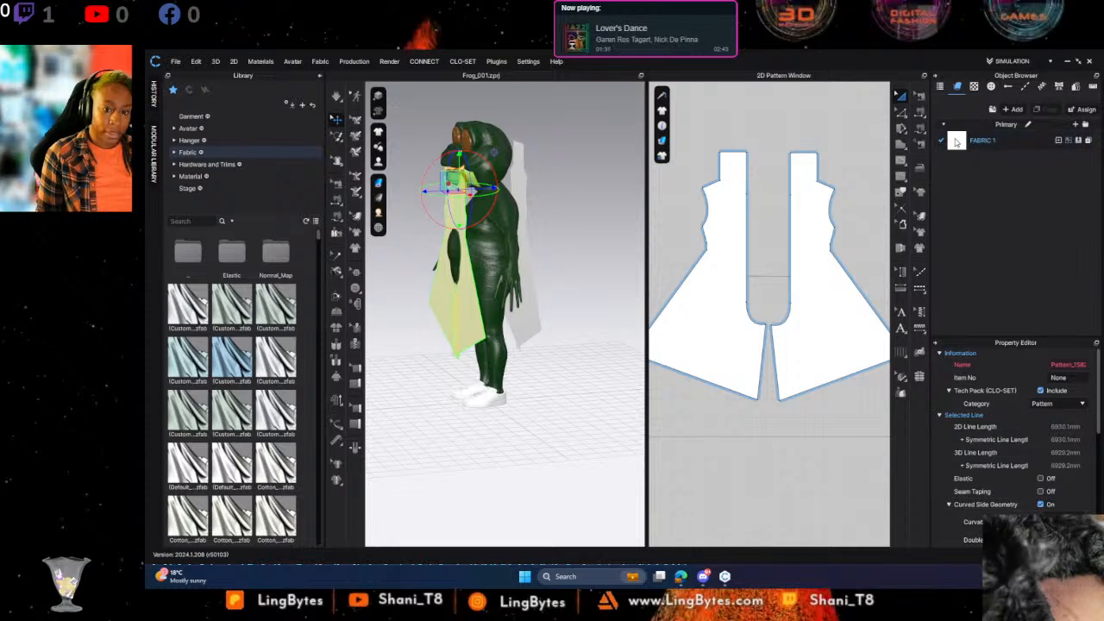
Sew the front shoulder edges to the matching back shoulder edges and simulate the garment on the avatar
{"action": "left_click", "coordinate": [919, 112]}
{"action": "left_click", "coordinate": [822, 188]}
{"action": "middle_click_drag", "start_coordinate": [667, 206], "coordinate": [877, 216]}
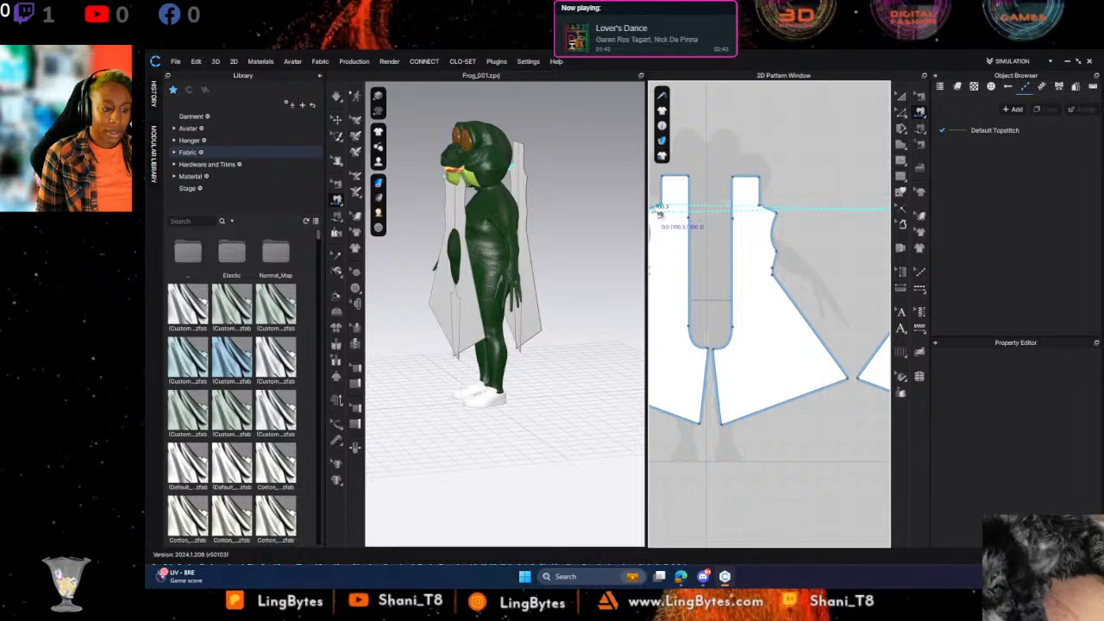
{"action": "scroll", "coordinate": [716, 233], "scroll_direction": "down", "scroll_amount": 3}
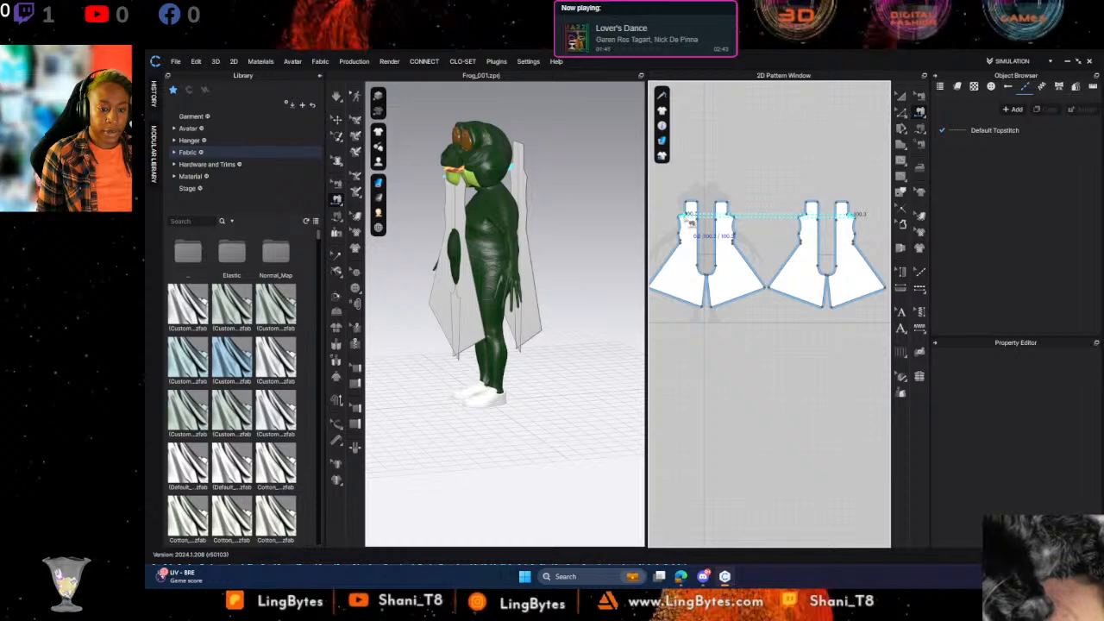
{"action": "left_click", "coordinate": [690, 222]}
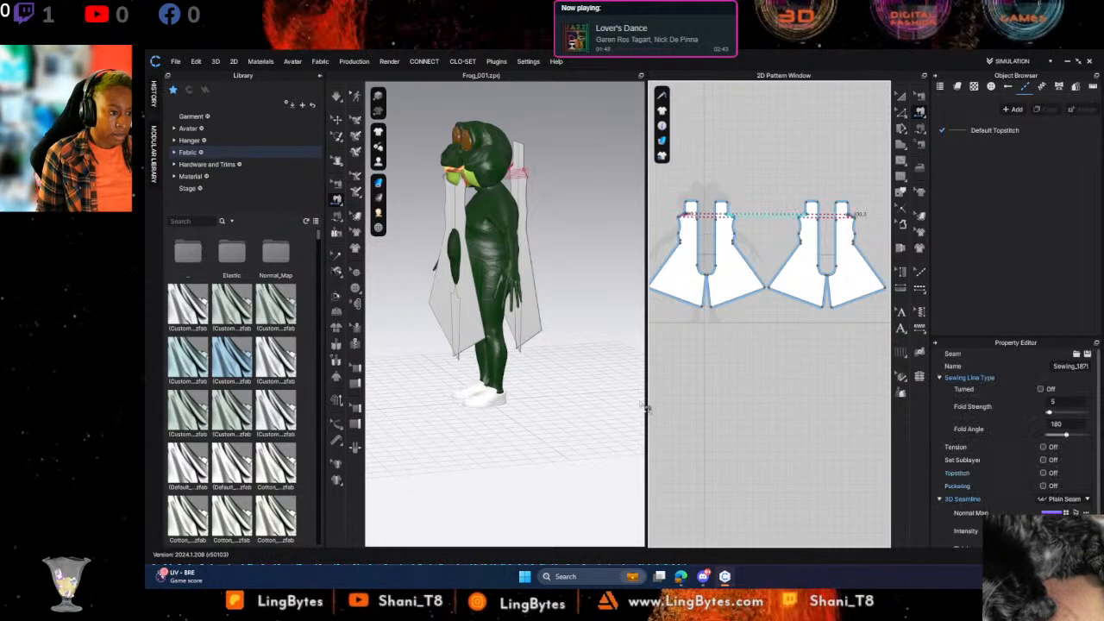
{"action": "key", "text": "space"}
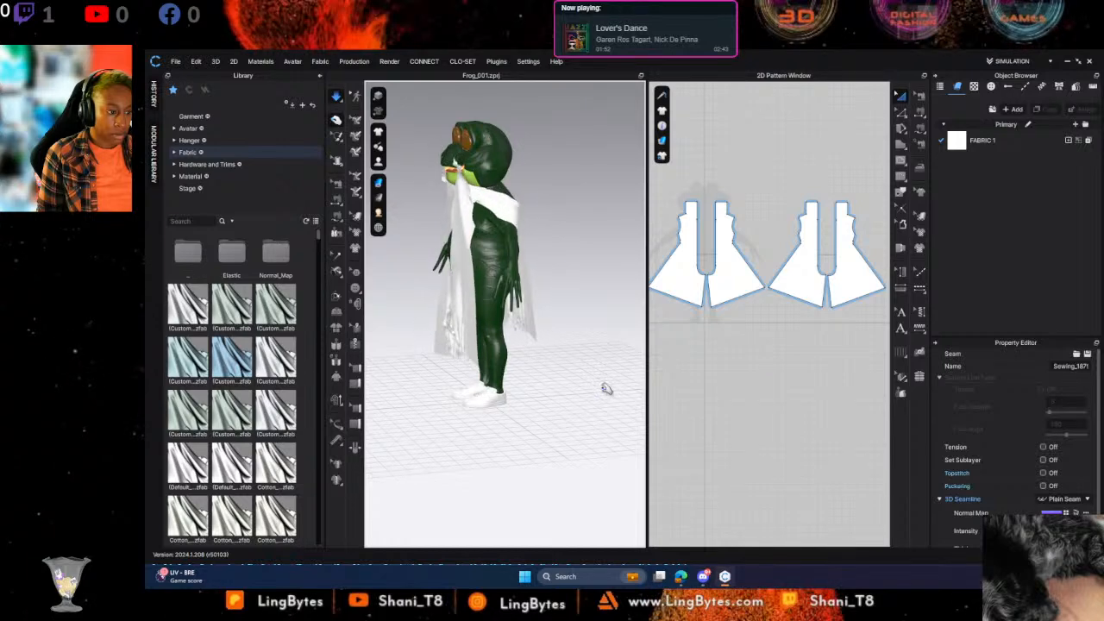
Sew the two back pieces together along their straight centre-back edges below the collar
{"action": "key", "text": "m"}
{"action": "right_click_drag", "start_coordinate": [602, 371], "coordinate": [542, 380]}
{"action": "right_click_drag", "start_coordinate": [824, 274], "coordinate": [779, 266]}
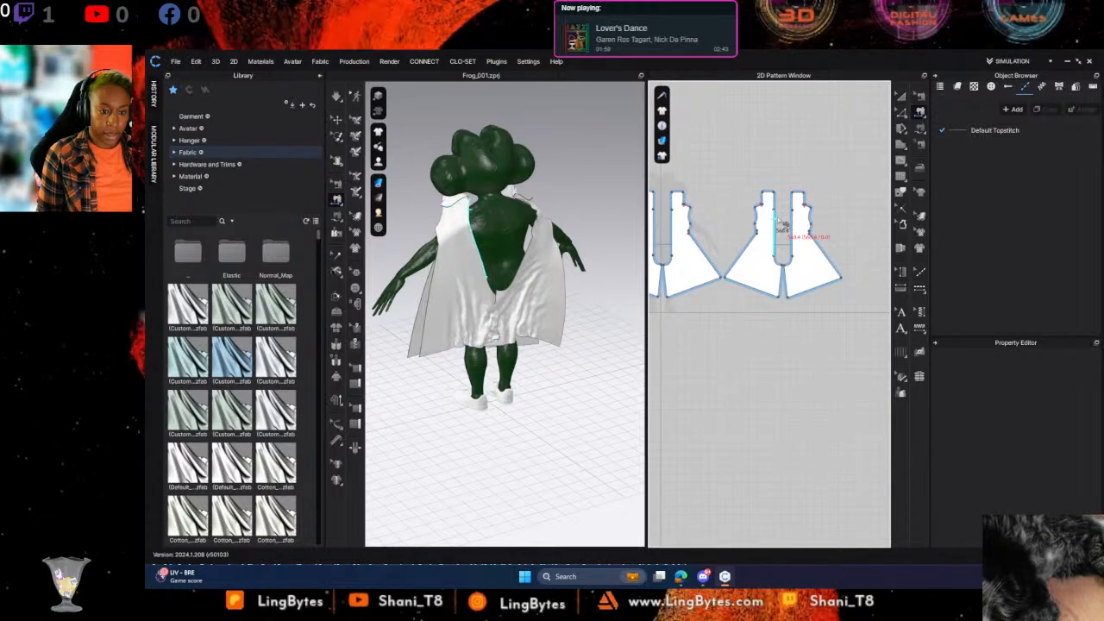
{"action": "left_click", "coordinate": [797, 201]}
{"action": "left_click", "coordinate": [778, 225]}
{"action": "left_click", "coordinate": [799, 225]}
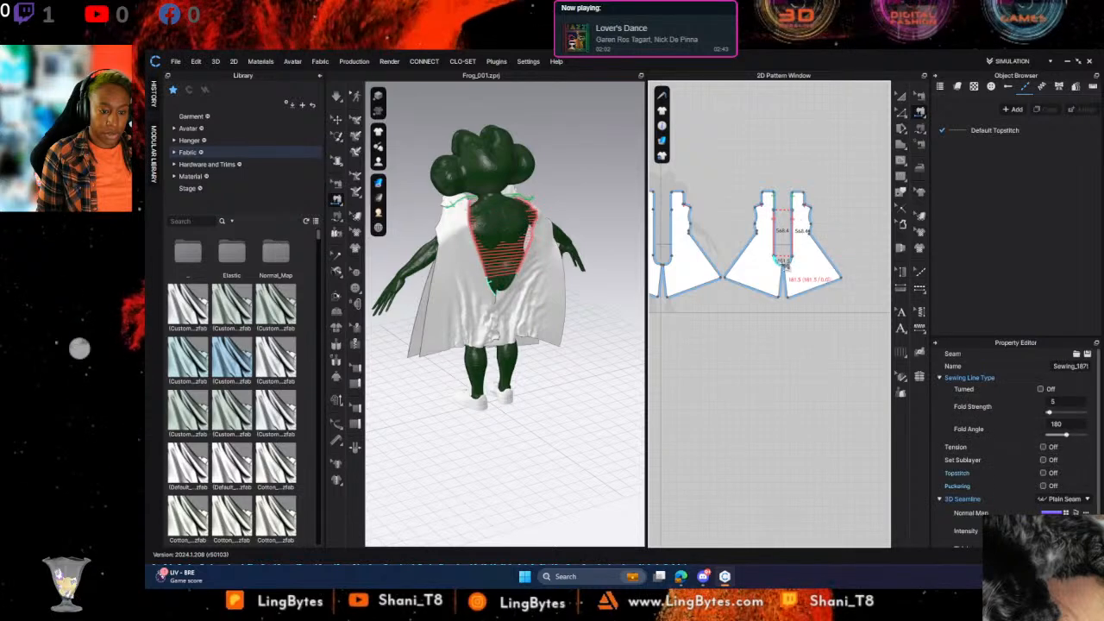
Sew the back pieces' curved centre edges together, and join the front pieces along their curved, straight and collar centre edges
{"action": "left_click", "coordinate": [780, 262]}
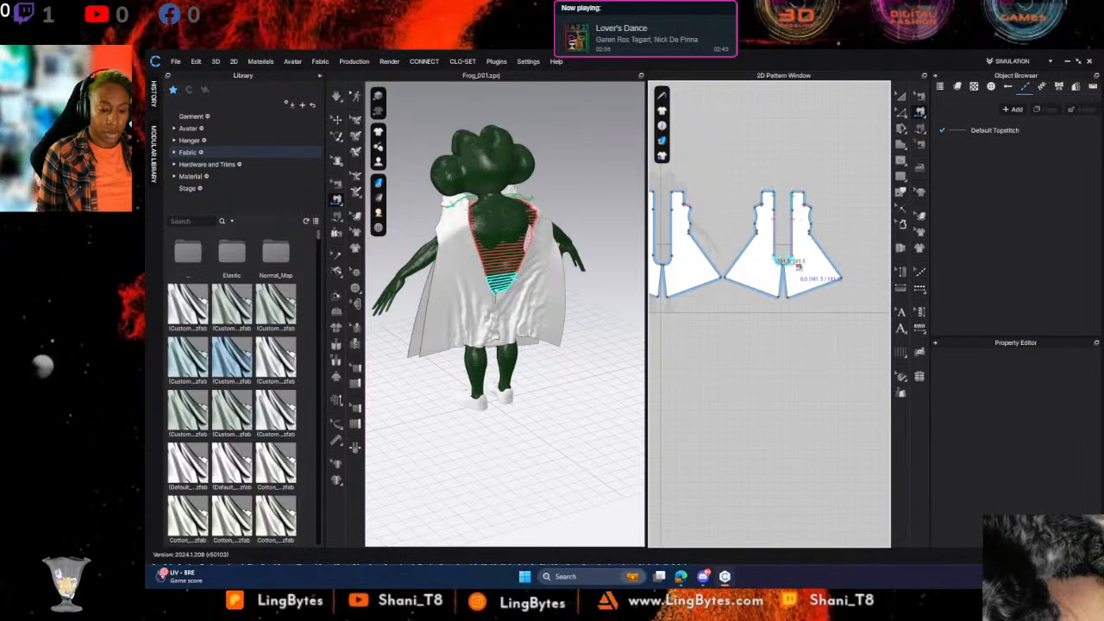
{"action": "left_click", "coordinate": [789, 261]}
{"action": "middle_click_drag", "start_coordinate": [674, 322], "coordinate": [783, 344]}
{"action": "left_click", "coordinate": [778, 285]}
{"action": "left_click", "coordinate": [770, 284]}
{"action": "left_click", "coordinate": [764, 243]}
{"action": "left_click", "coordinate": [782, 240]}
{"action": "left_click", "coordinate": [765, 222]}
{"action": "left_click", "coordinate": [782, 222]}
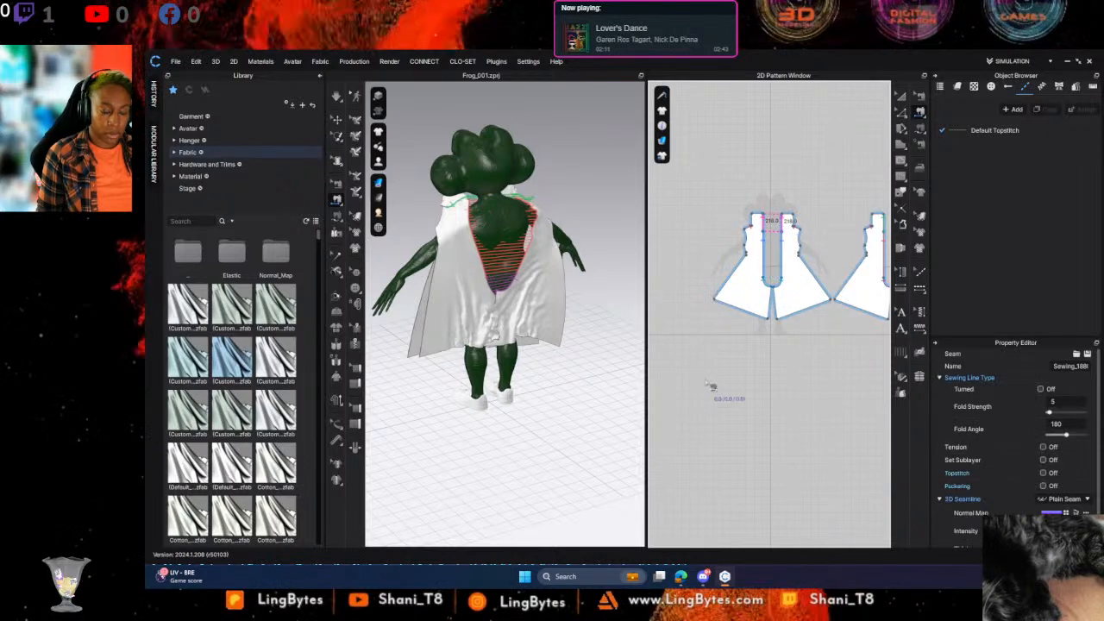
Simulate the garment and pull the draped back fabric downward on the avatar
{"action": "key", "text": "space"}
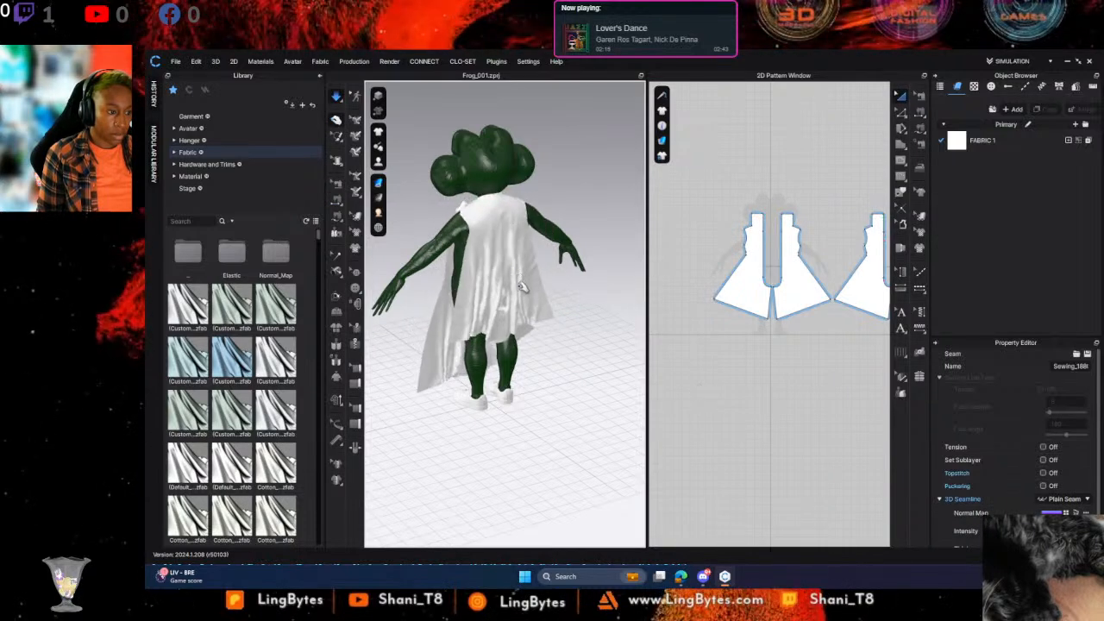
{"action": "left_click", "coordinate": [530, 326]}
{"action": "left_click_drag", "start_coordinate": [531, 326], "coordinate": [548, 366]}
{"action": "left_click_drag", "start_coordinate": [498, 203], "coordinate": [510, 274]}
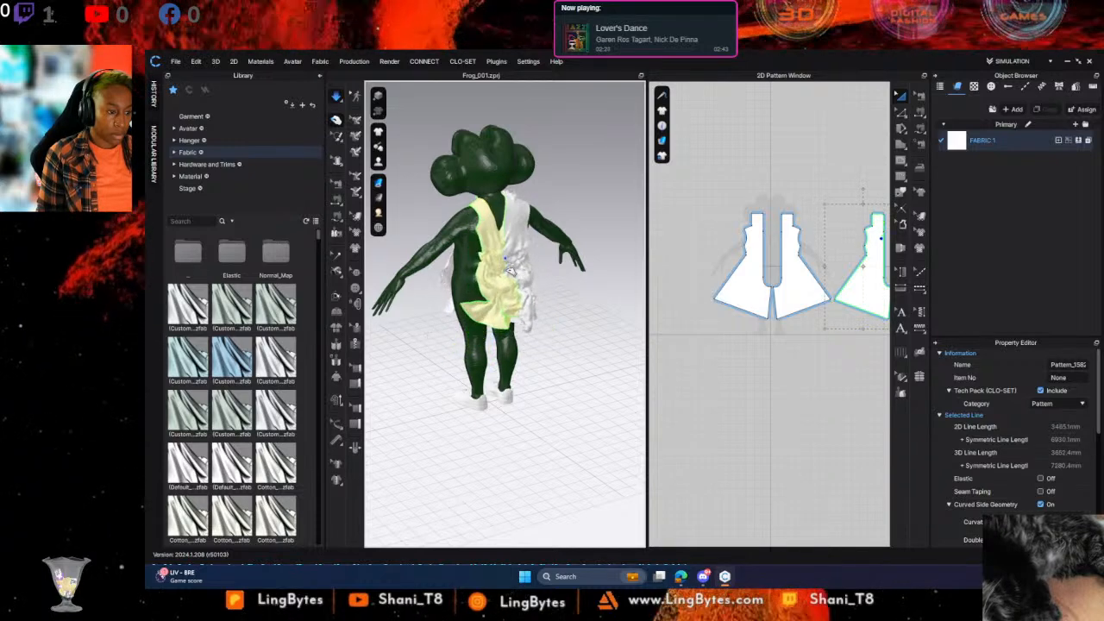
{"action": "right_click_drag", "start_coordinate": [511, 271], "coordinate": [634, 225]}
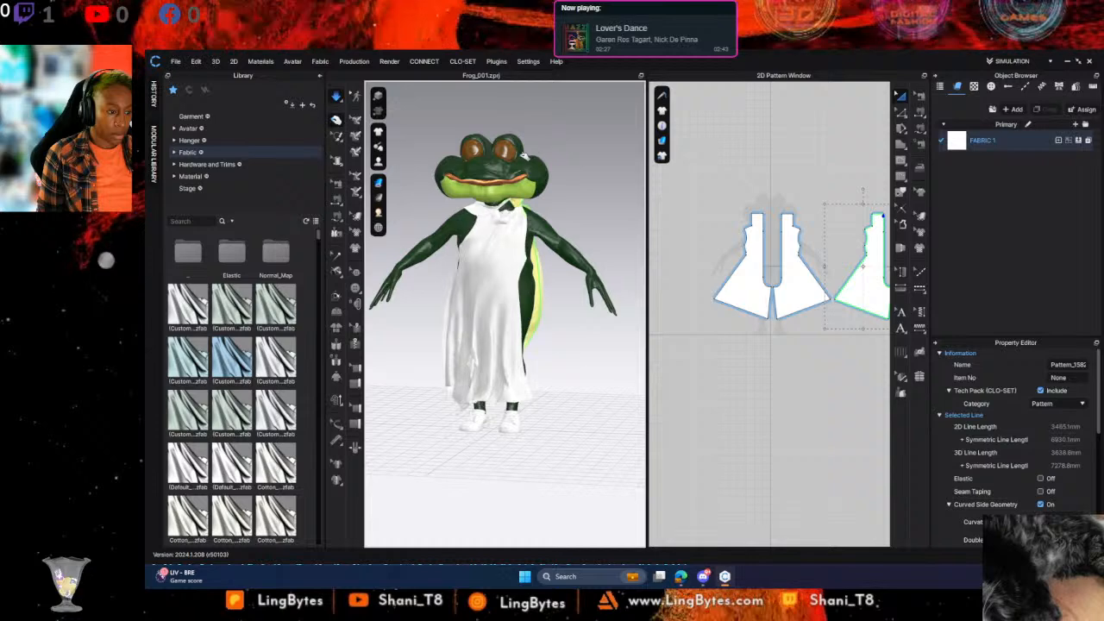
{"action": "key", "text": "ctrl+z"}
{"action": "left_click", "coordinate": [752, 257]}
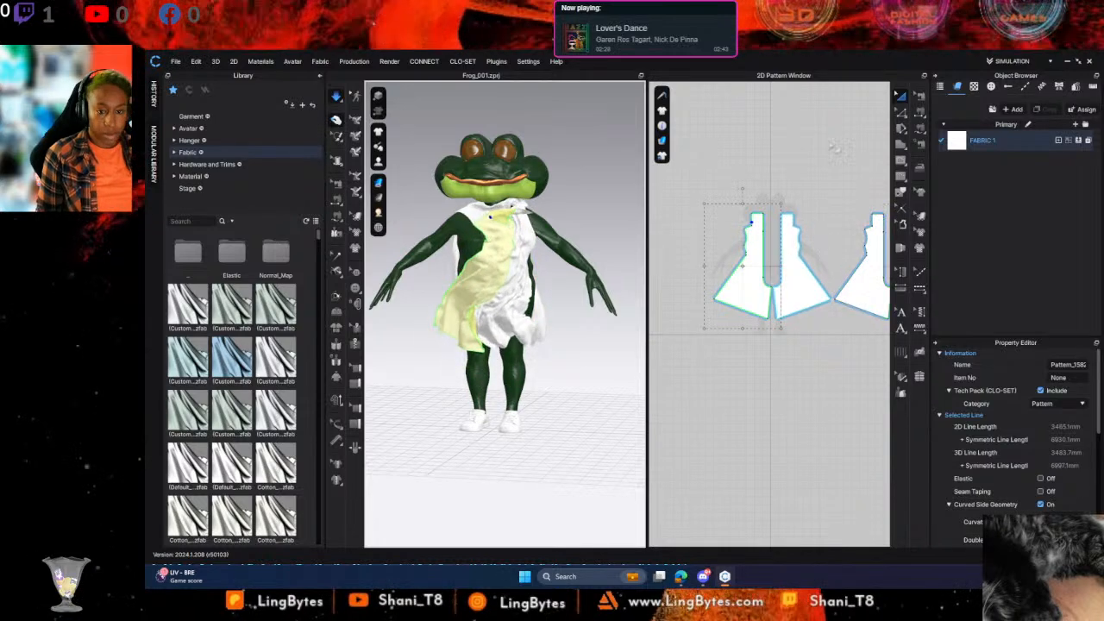
Delete the collar seam joining the two front pieces at the centre front
{"action": "left_click", "coordinate": [920, 112]}
{"action": "left_click", "coordinate": [921, 96]}
{"action": "left_click", "coordinate": [785, 230]}
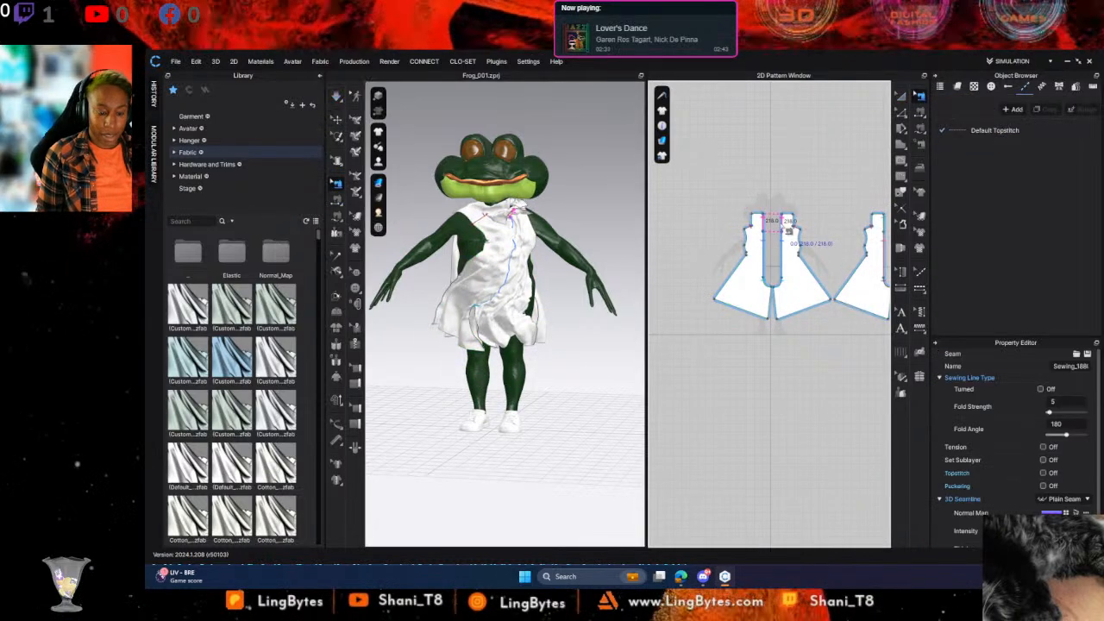
{"action": "key", "text": "Delete"}
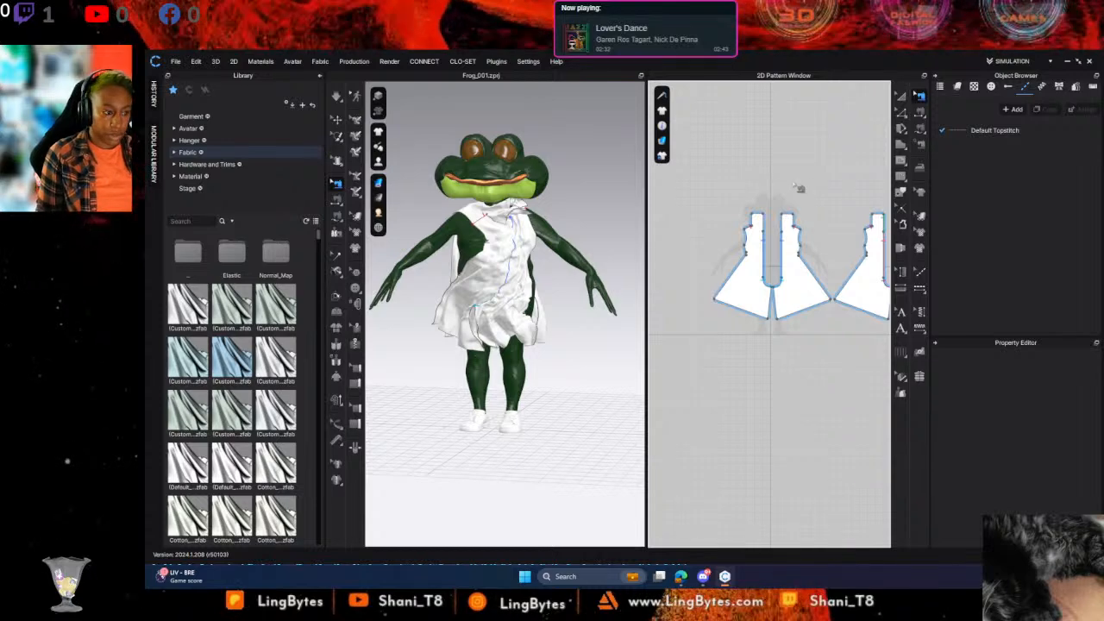
Remove the collar seam between the two back pieces, simulate, and pull the back fabric down into place
{"action": "middle_click_drag", "start_coordinate": [866, 214], "coordinate": [800, 201]}
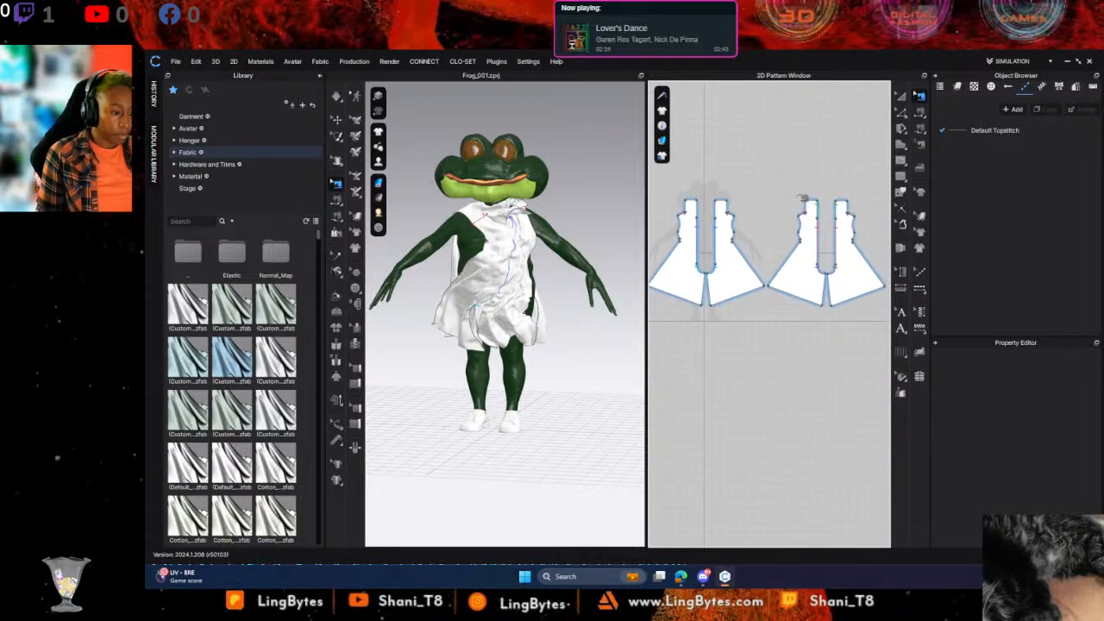
{"action": "left_click", "coordinate": [820, 208]}
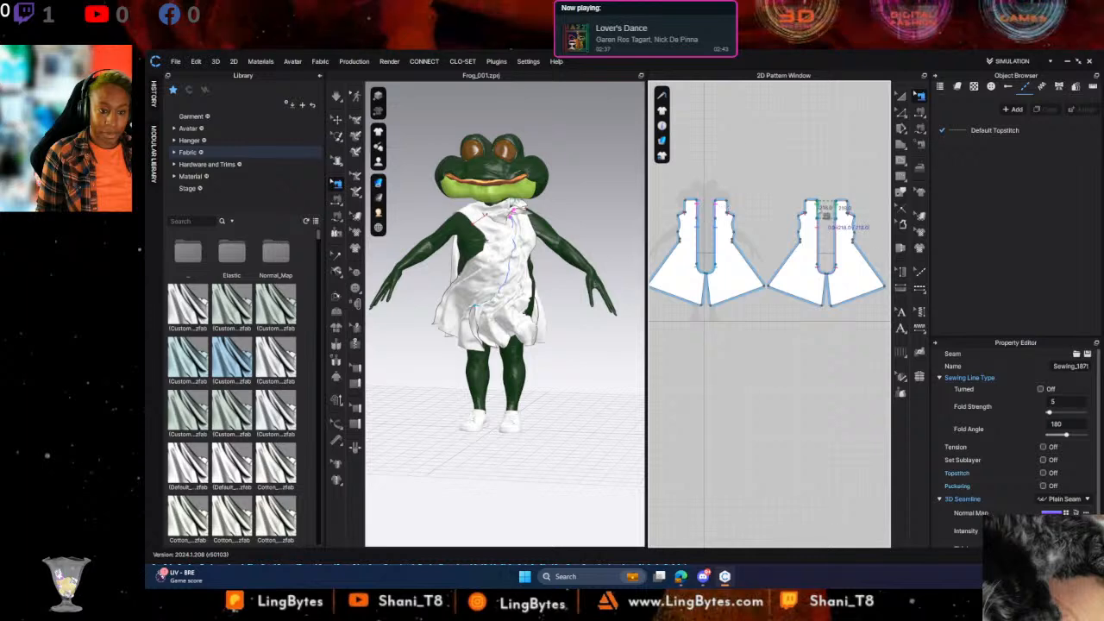
{"action": "left_click", "coordinate": [783, 177]}
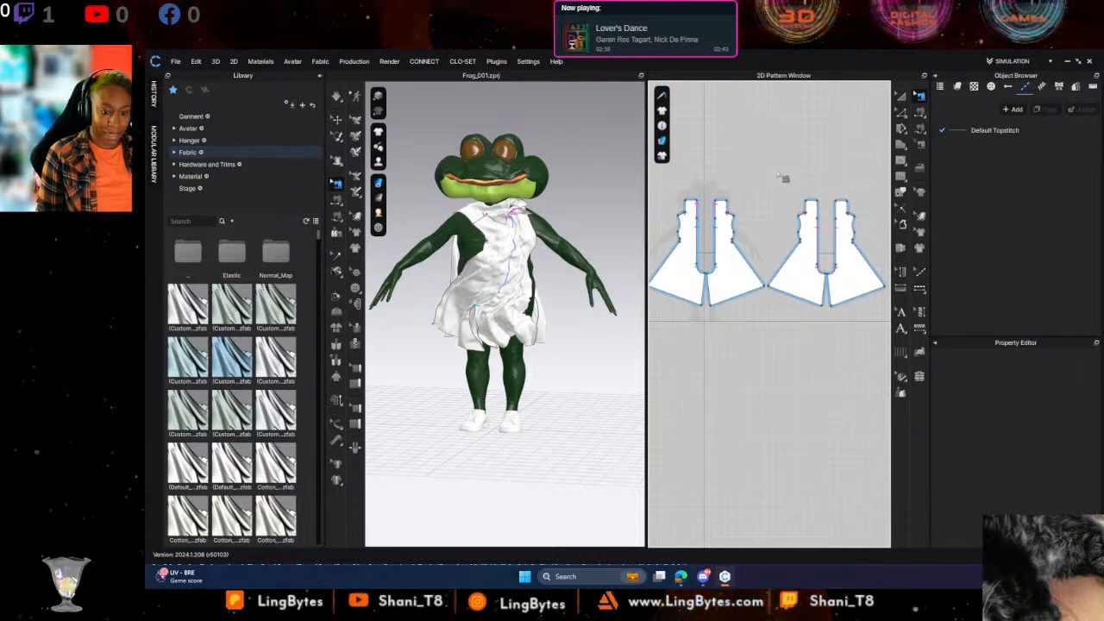
{"action": "key", "text": "space"}
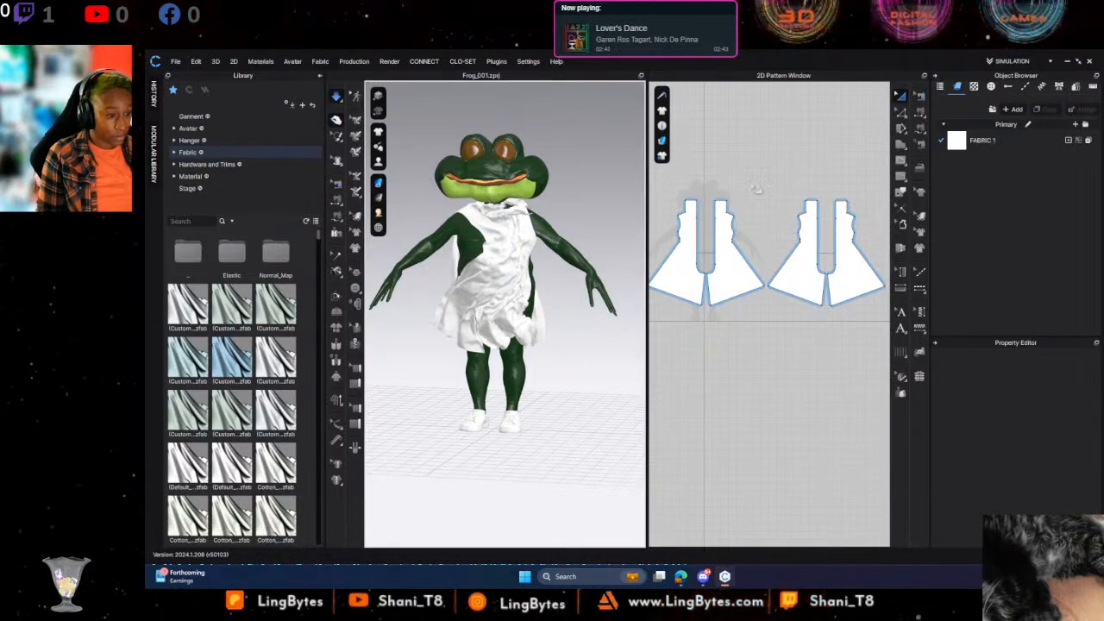
{"action": "right_click_drag", "start_coordinate": [449, 259], "coordinate": [526, 250]}
{"action": "left_click", "coordinate": [522, 242]}
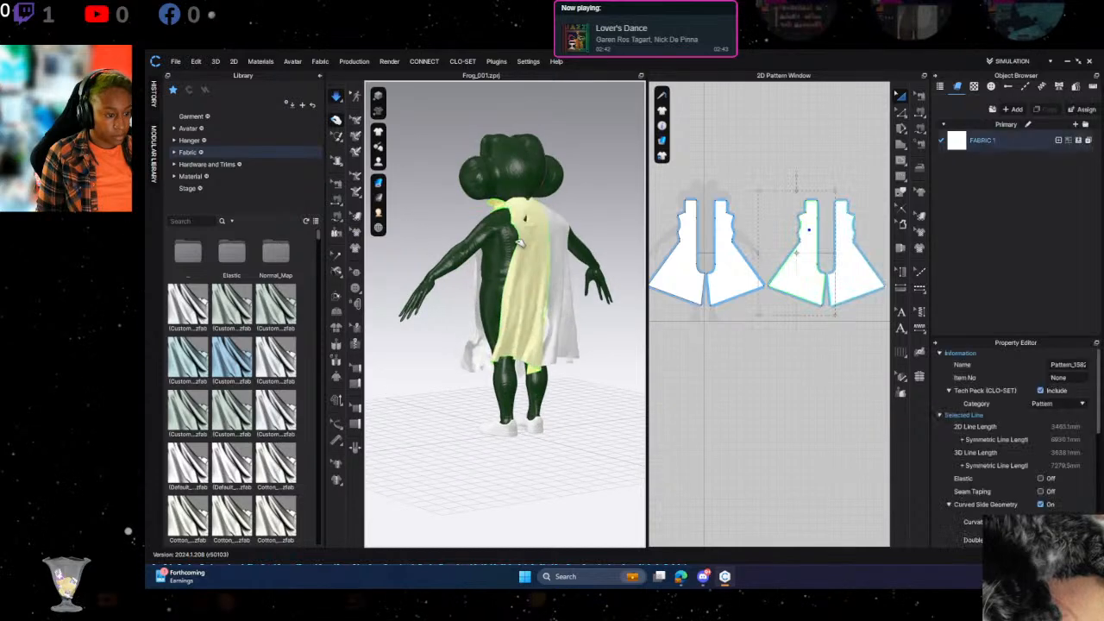
{"action": "left_click_drag", "start_coordinate": [544, 236], "coordinate": [562, 276]}
Sew the two back pieces together again along their centre-back collar edges and simulate the garment
{"action": "left_click", "coordinate": [920, 96]}
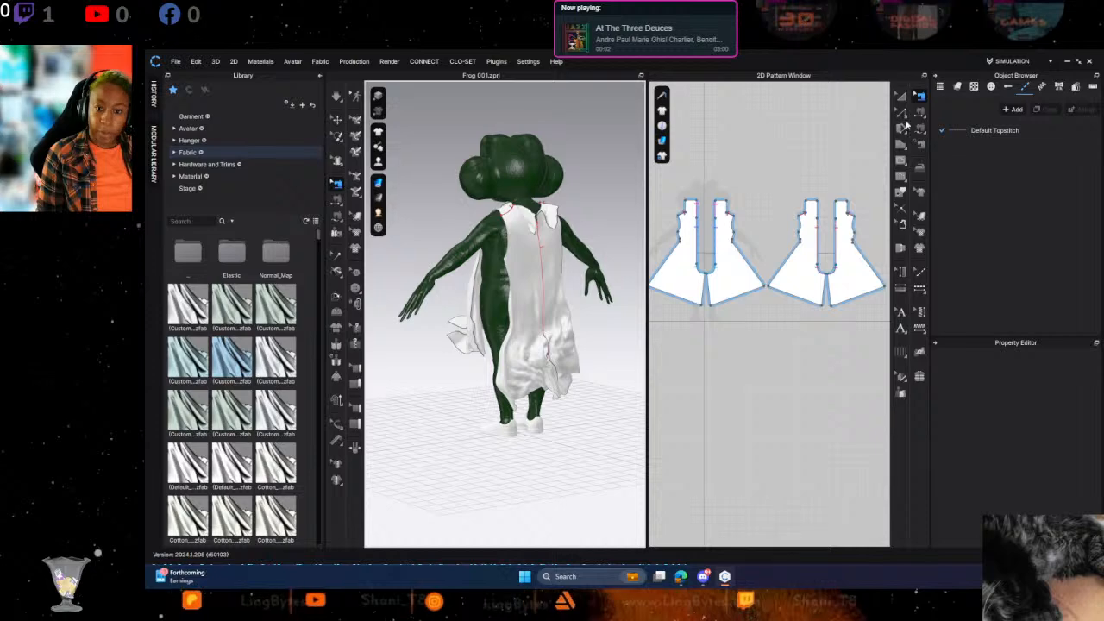
{"action": "left_click", "coordinate": [811, 200]}
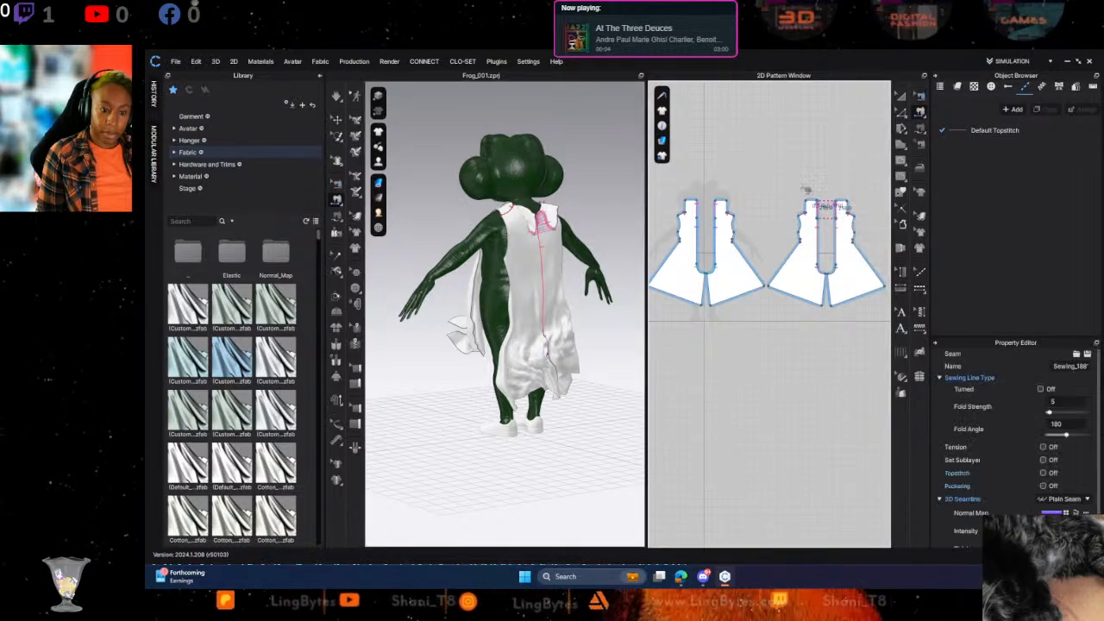
{"action": "key", "text": "space"}
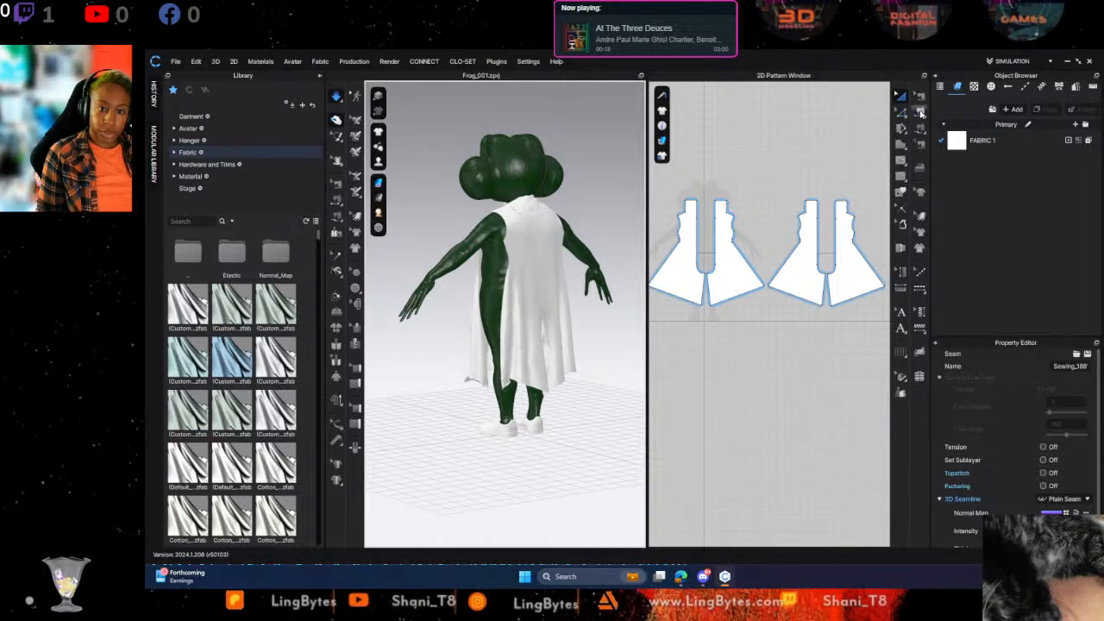
Sew the front side edges to the matching back side edges from underarm to hem and simulate the drape
{"action": "left_click", "coordinate": [920, 113]}
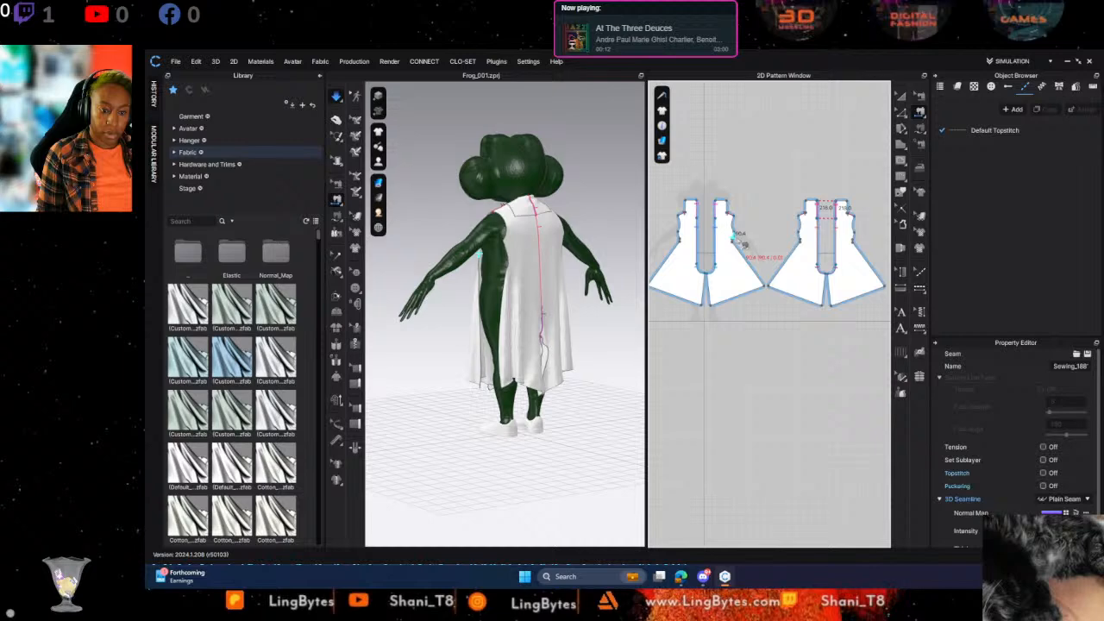
{"action": "left_click", "coordinate": [766, 287]}
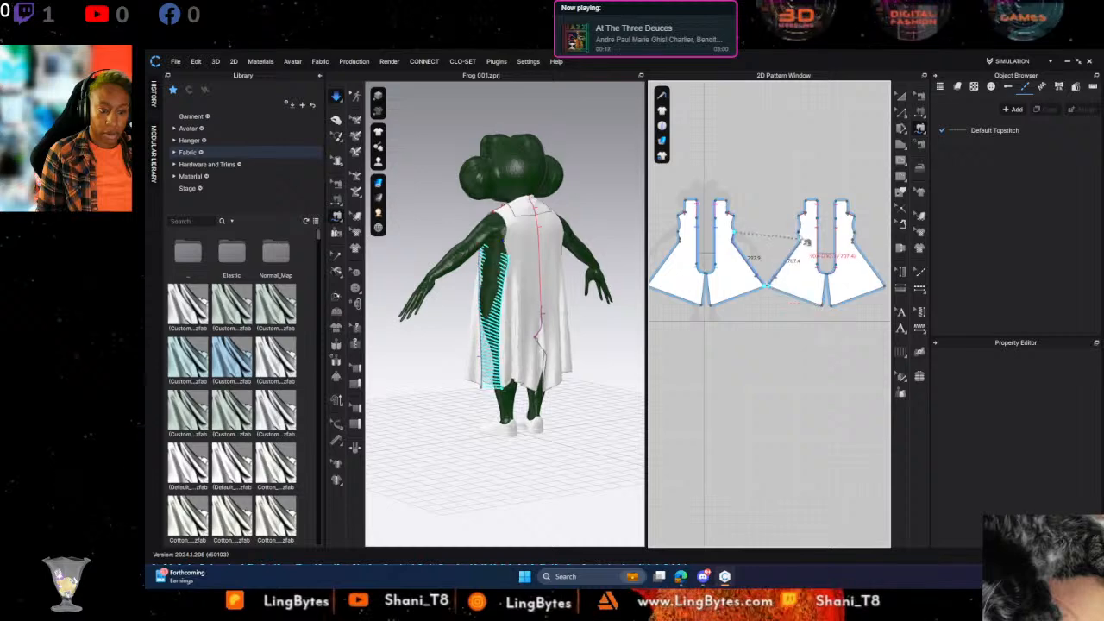
{"action": "left_click", "coordinate": [802, 241]}
{"action": "key", "text": "space"}
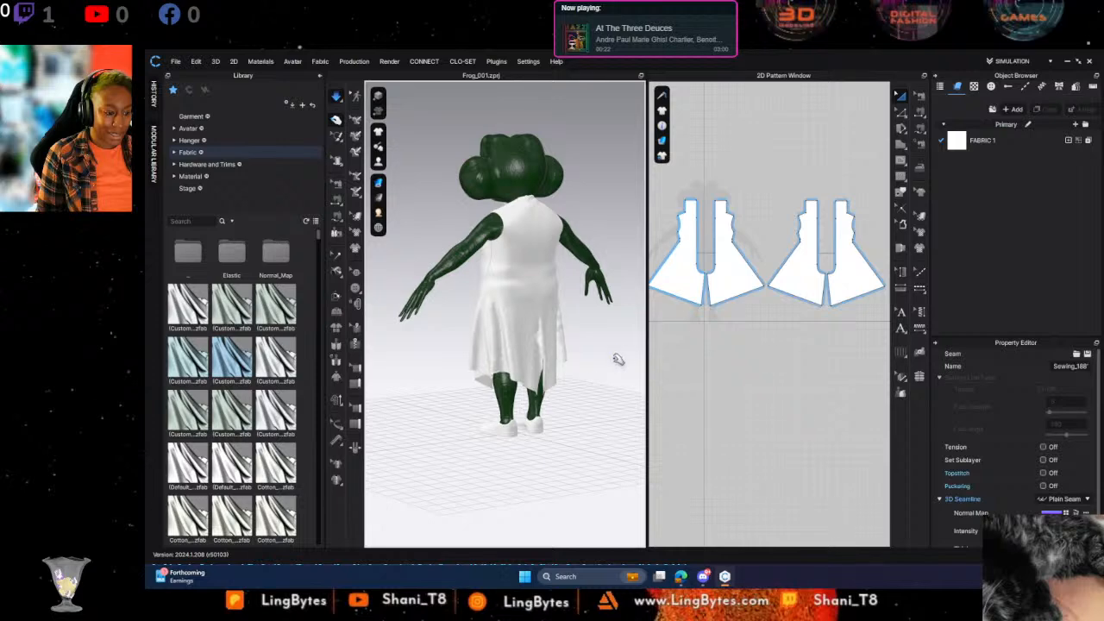
{"action": "right_click_drag", "start_coordinate": [571, 383], "coordinate": [568, 347]}
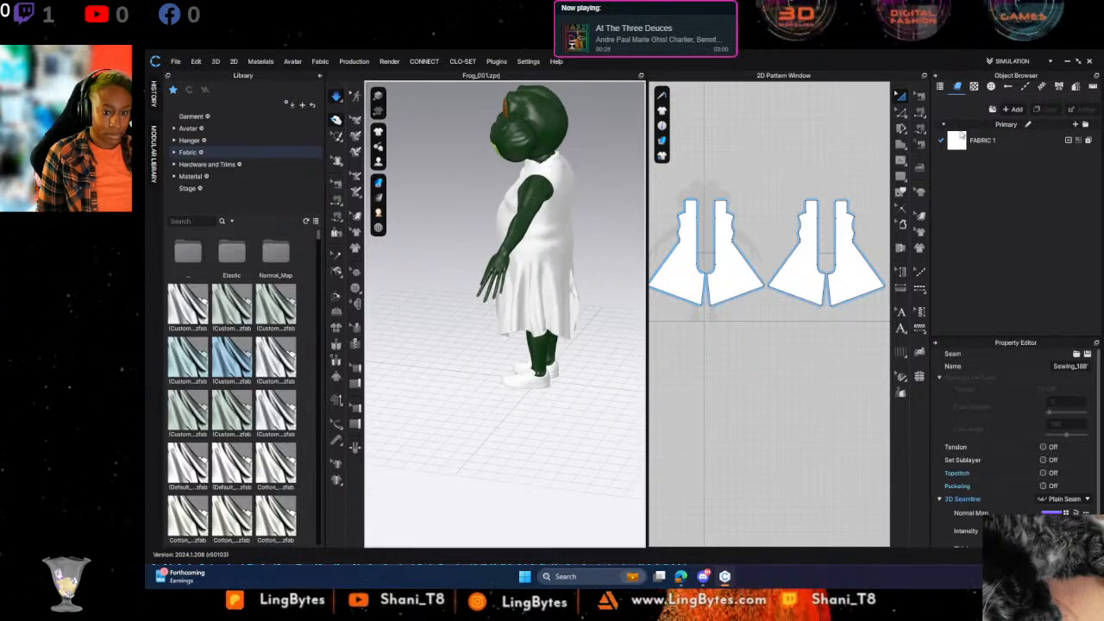
Sew the outer collar edges of the front pieces to the matching back collar edges and simulate the garment
{"action": "left_click", "coordinate": [922, 97]}
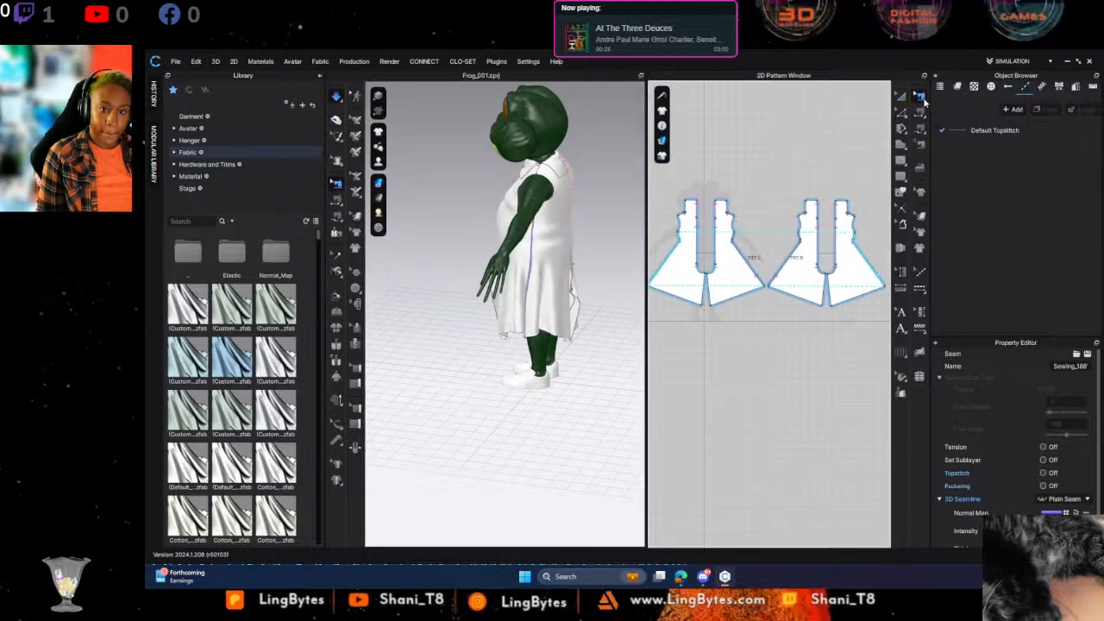
{"action": "left_click", "coordinate": [921, 114]}
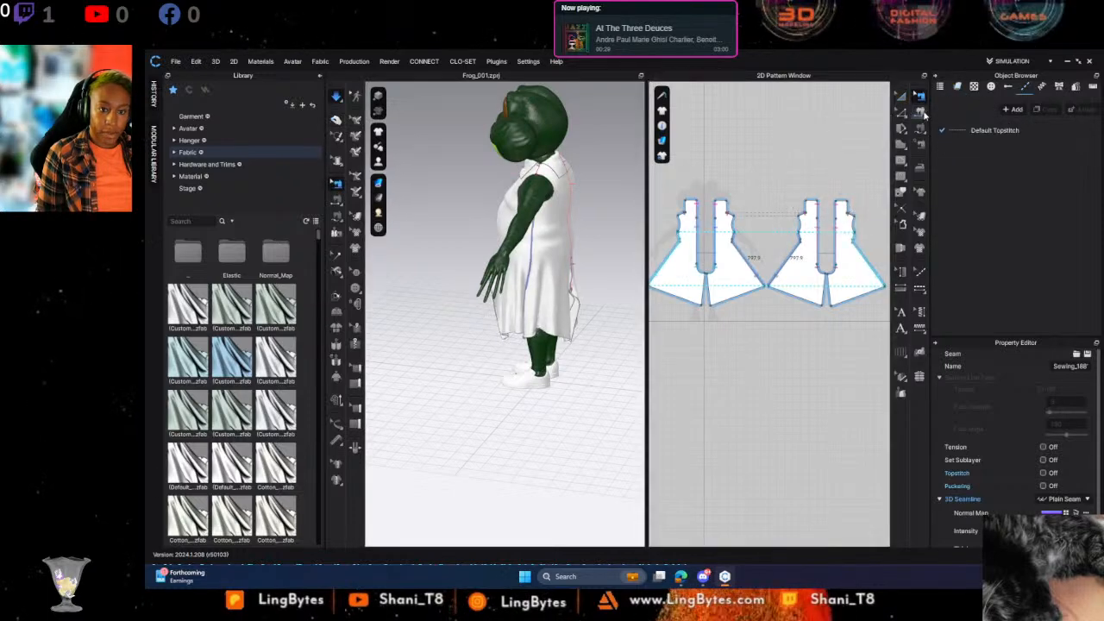
{"action": "left_click", "coordinate": [733, 210]}
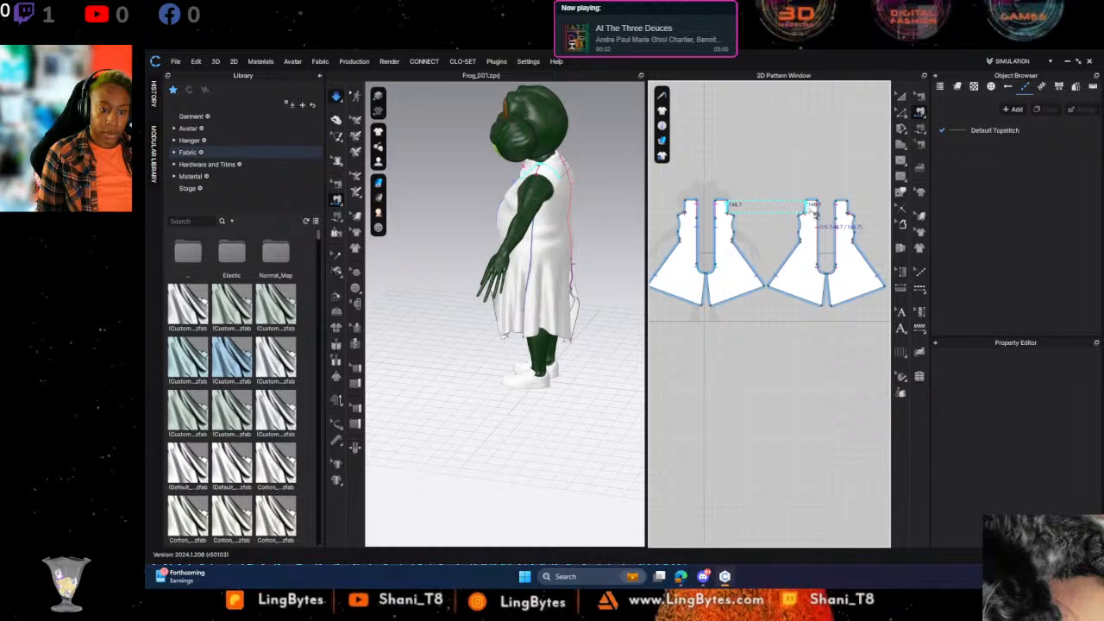
{"action": "left_click", "coordinate": [811, 209]}
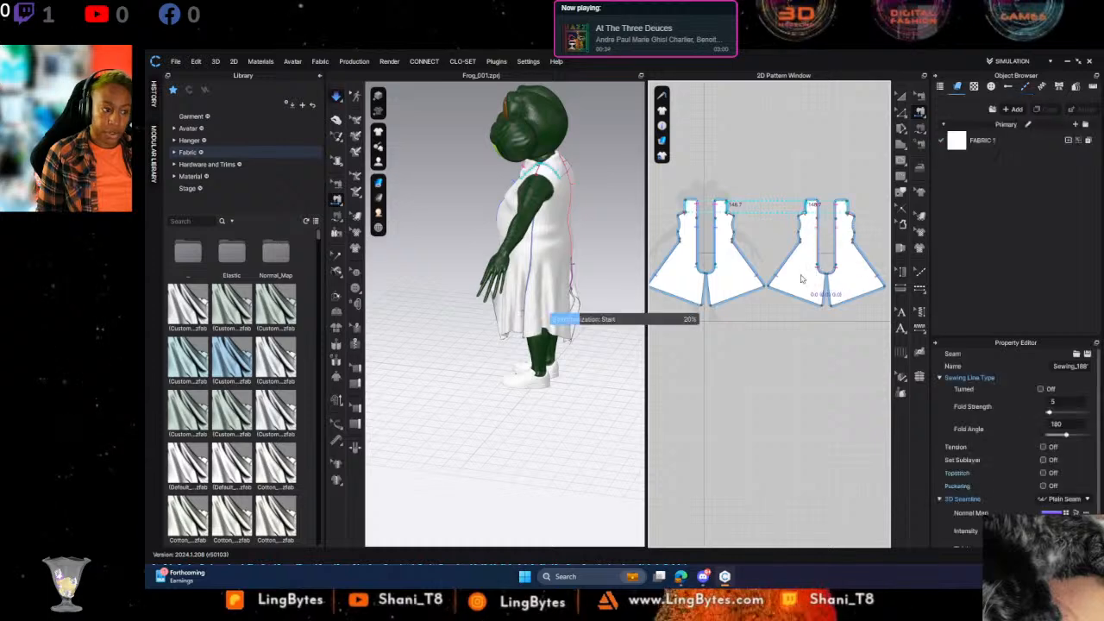
{"action": "left_click", "coordinate": [493, 392]}
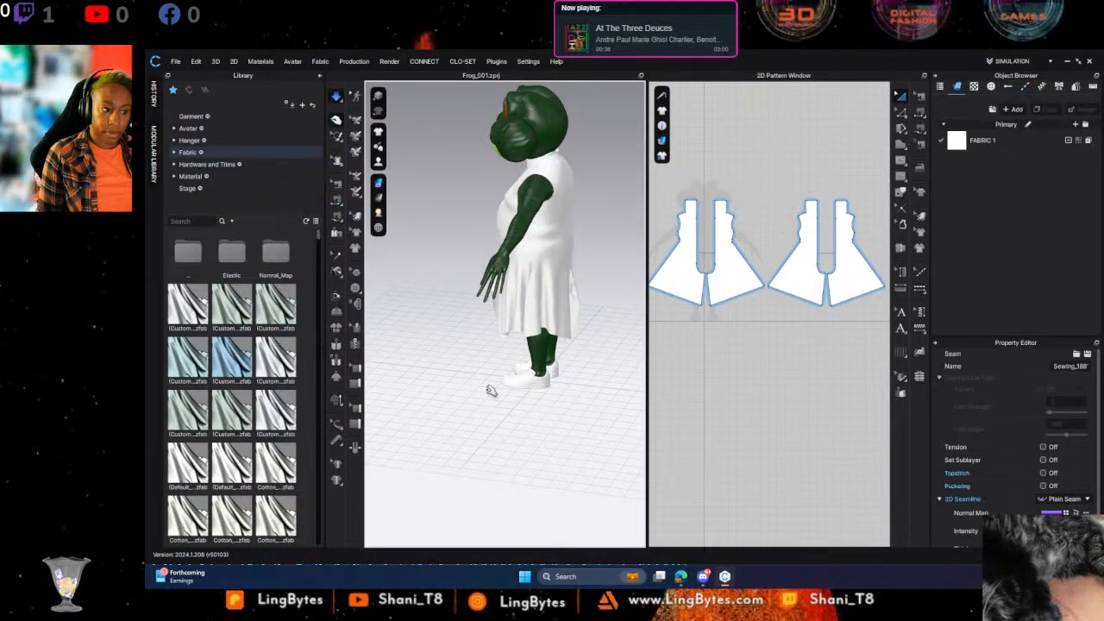
Examine the draped garment's collar, body and hem from the front of the avatar
{"action": "right_click_drag", "start_coordinate": [533, 259], "coordinate": [450, 257]}
{"action": "right_click_drag", "start_coordinate": [602, 255], "coordinate": [398, 236]}
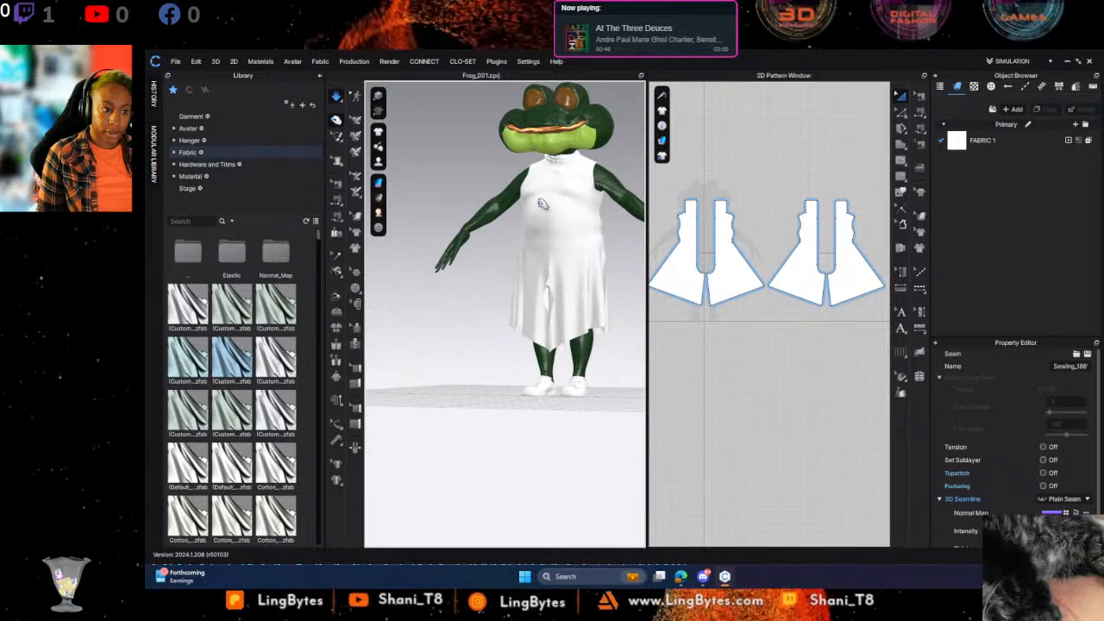
{"action": "middle_click_drag", "start_coordinate": [562, 192], "coordinate": [475, 384]}
{"action": "scroll", "coordinate": [542, 281], "scroll_direction": "down", "scroll_amount": 4}
{"action": "scroll", "coordinate": [541, 281], "scroll_direction": "up", "scroll_amount": 8}
{"action": "scroll", "coordinate": [519, 361], "scroll_direction": "down", "scroll_amount": 6}
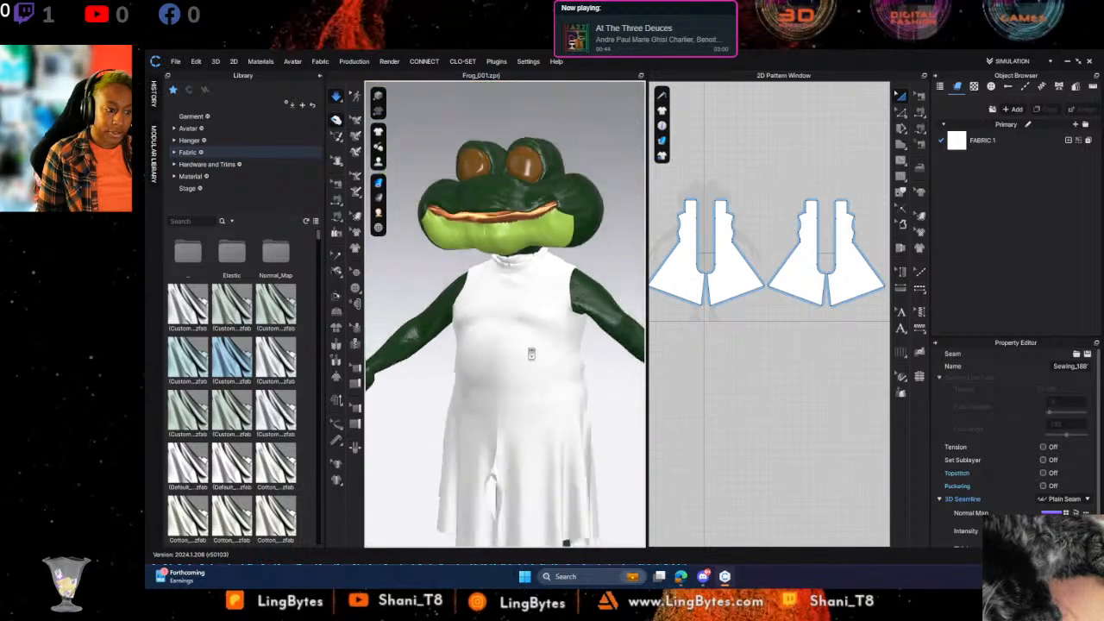
{"action": "middle_click_drag", "start_coordinate": [538, 351], "coordinate": [614, 269]}
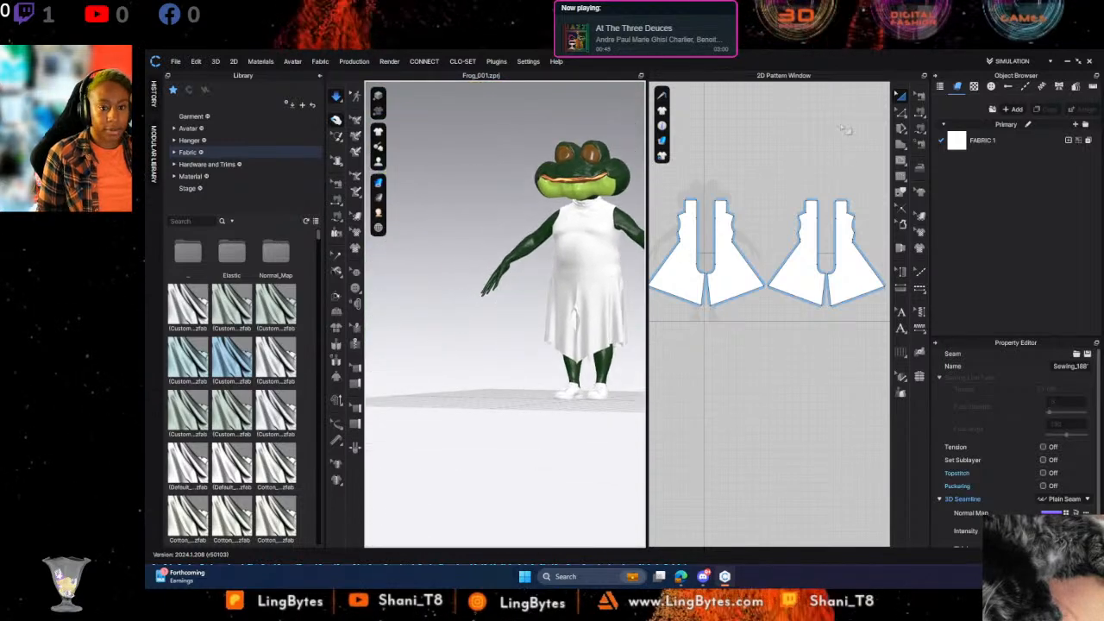
Sew the front pieces' inner-leg edges below the crotch to the matching back inner-leg edges and simulate the garment
{"action": "left_click", "coordinate": [901, 98]}
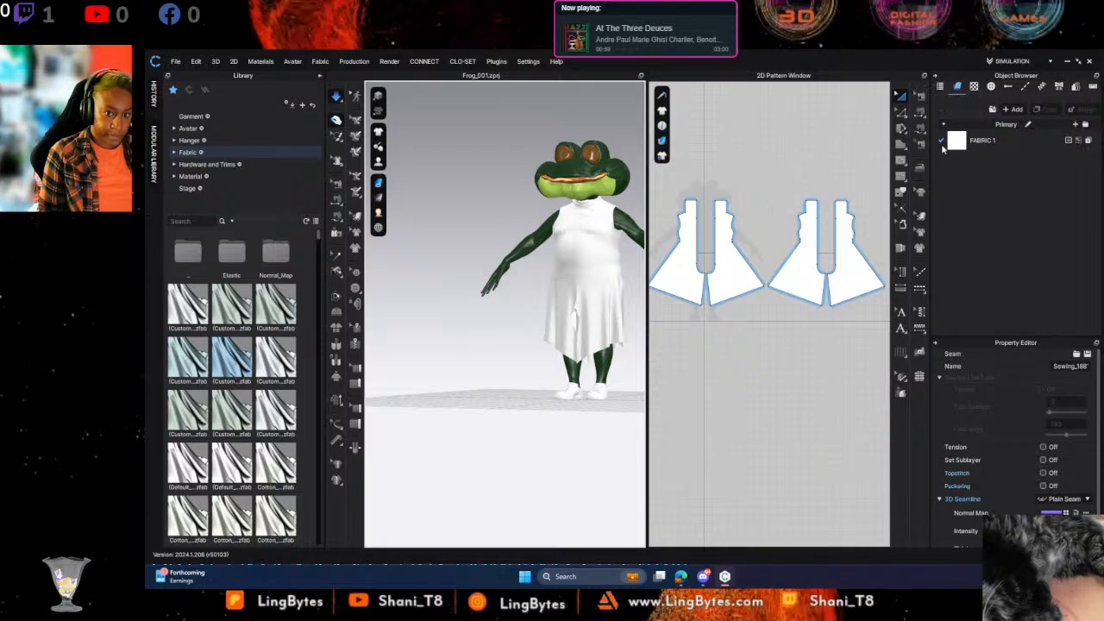
{"action": "left_click", "coordinate": [919, 112]}
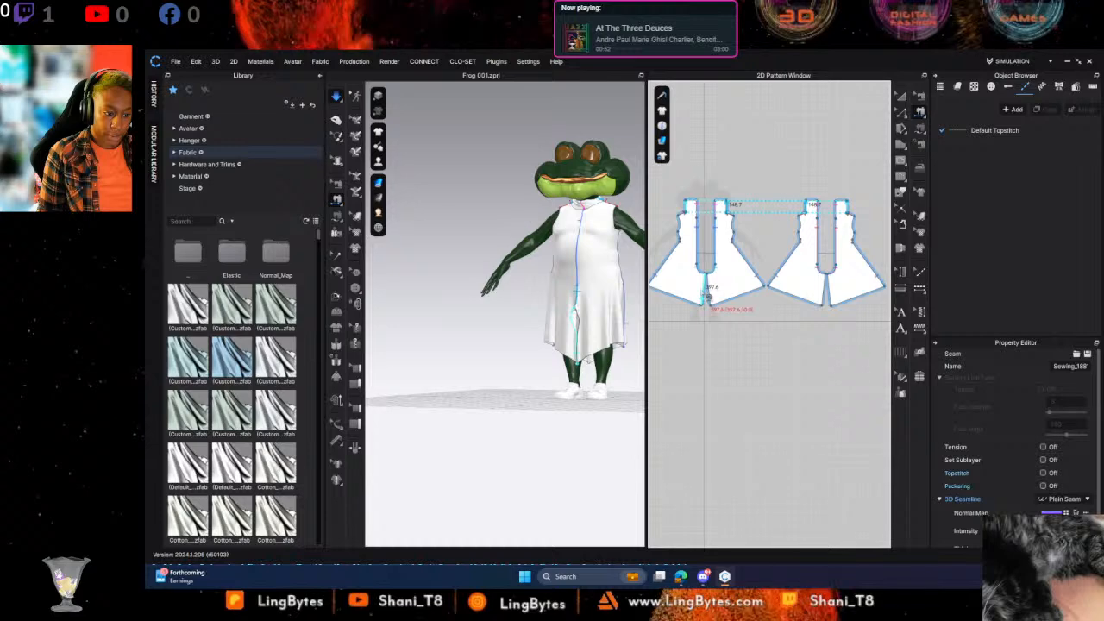
{"action": "left_click", "coordinate": [704, 293]}
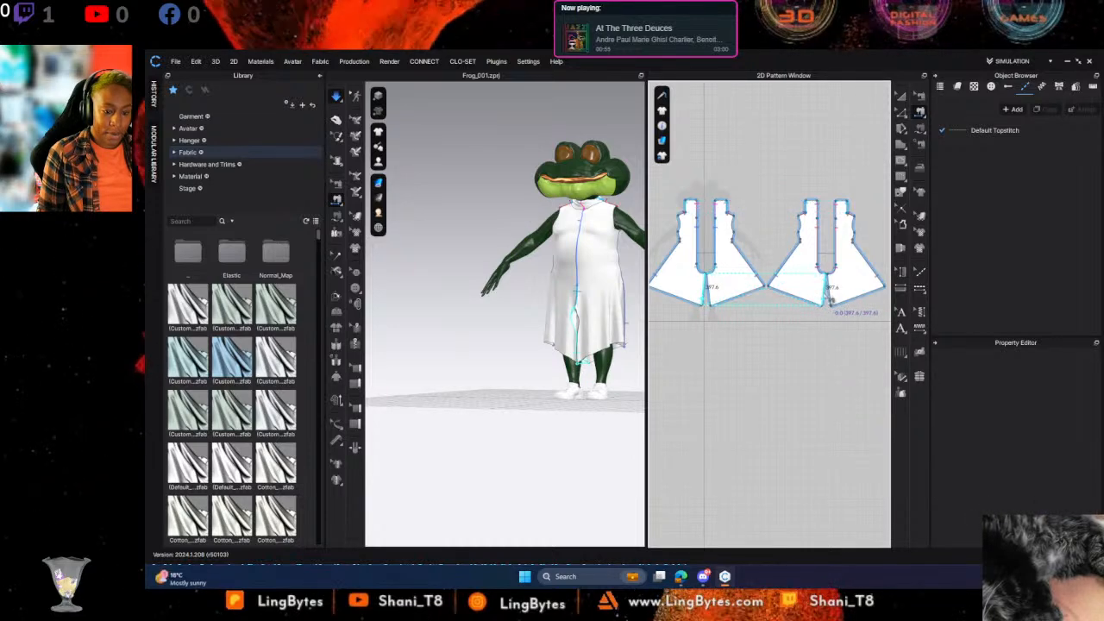
{"action": "left_click", "coordinate": [792, 329]}
{"action": "right_click_drag", "start_coordinate": [633, 414], "coordinate": [415, 419]}
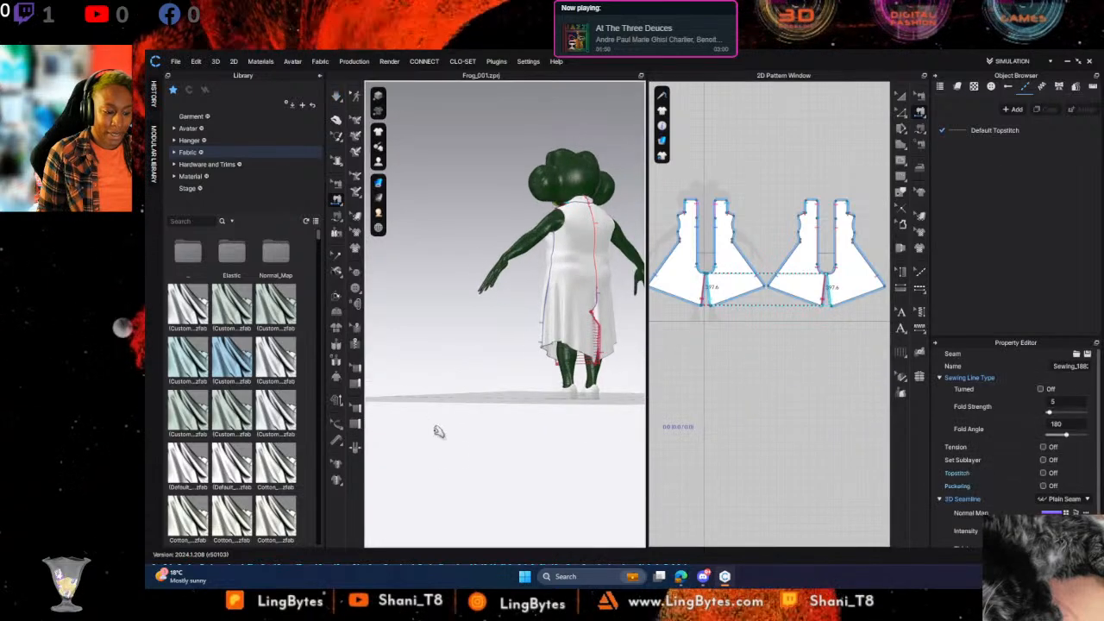
{"action": "key", "text": "q"}
{"action": "key", "text": "space"}
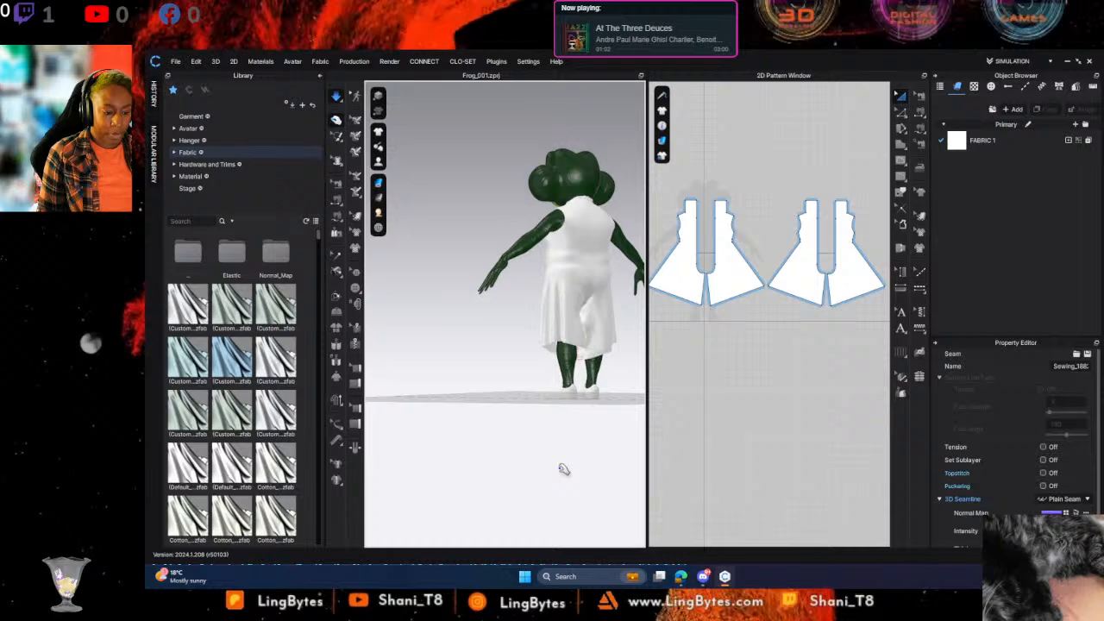
Pull the front piece's hem sideways during simulation to adjust how the legs drape
{"action": "right_click_drag", "start_coordinate": [479, 438], "coordinate": [399, 380]}
{"action": "right_click_drag", "start_coordinate": [636, 350], "coordinate": [620, 353]}
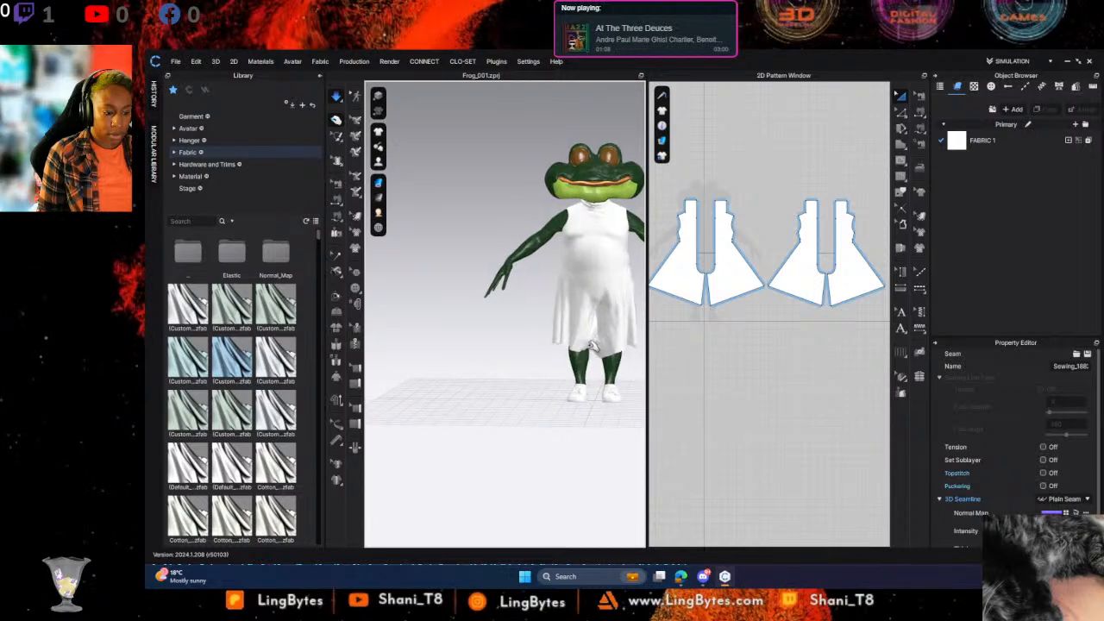
{"action": "left_click", "coordinate": [562, 348]}
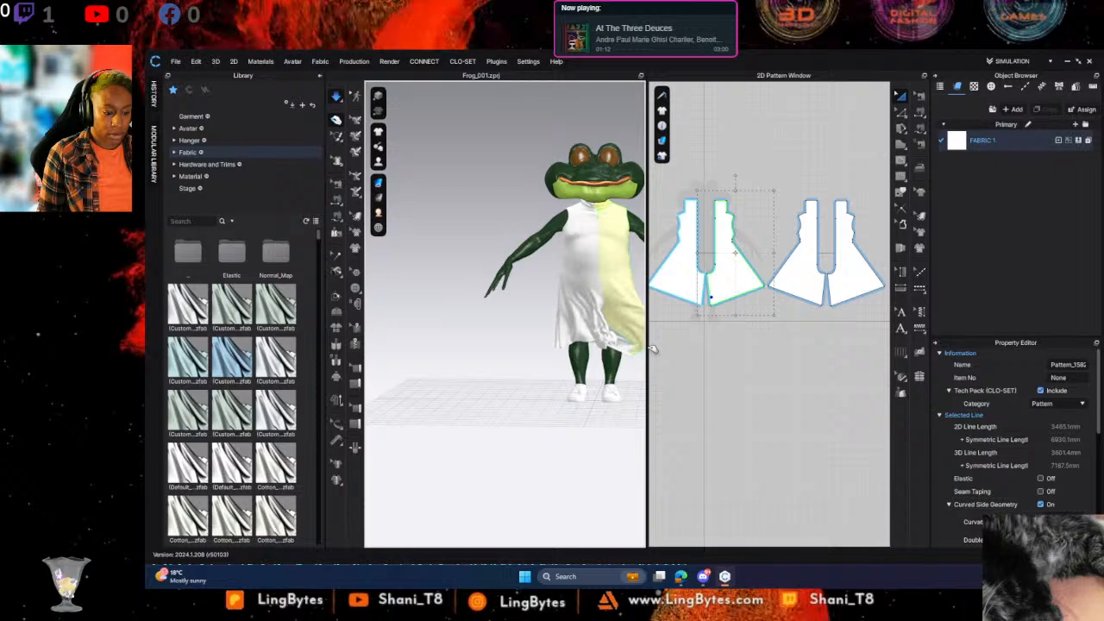
Pull the back piece's hem during simulation to settle the legs, stop the simulation and deselect all patterns
{"action": "left_click", "coordinate": [573, 346]}
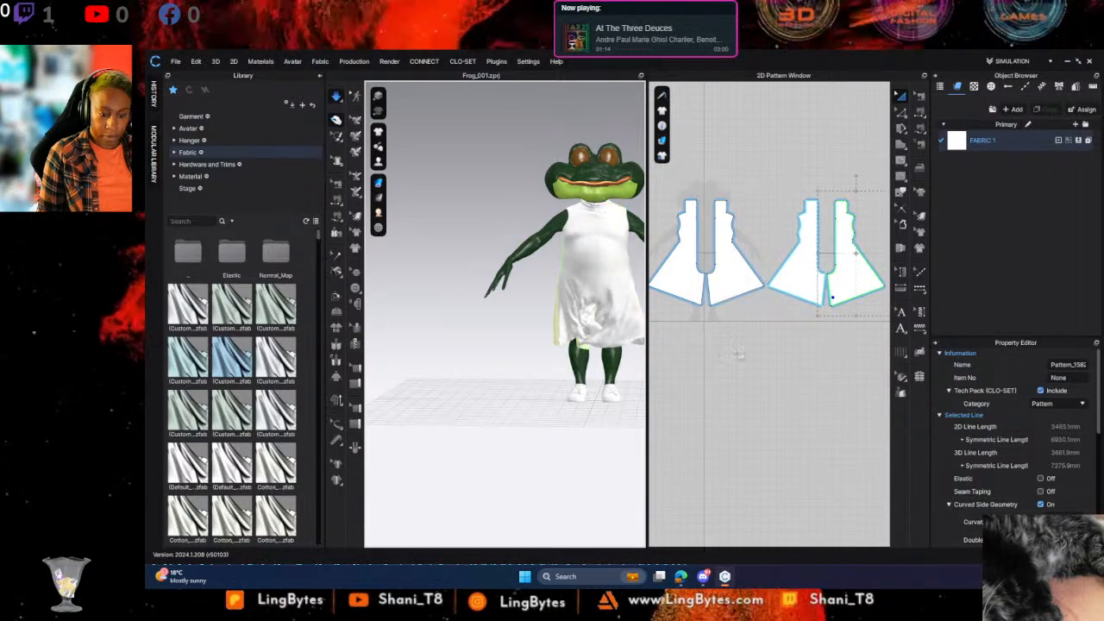
{"action": "scroll", "coordinate": [810, 313], "scroll_direction": "down", "scroll_amount": 3}
{"action": "scroll", "coordinate": [811, 313], "scroll_direction": "up", "scroll_amount": 5}
{"action": "scroll", "coordinate": [811, 313], "scroll_direction": "down", "scroll_amount": 2}
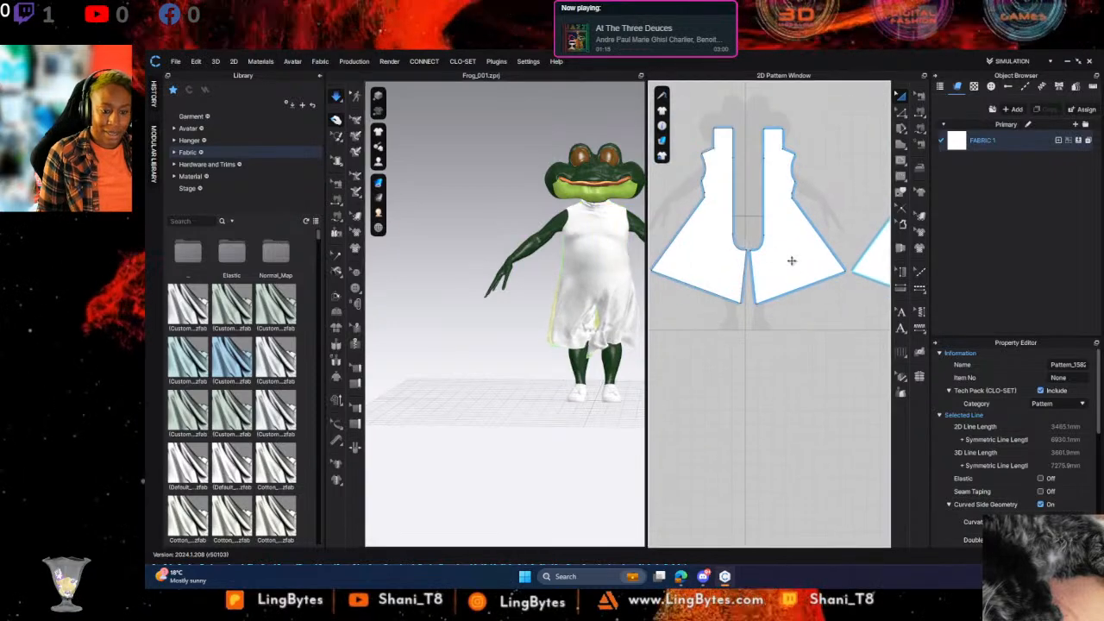
{"action": "scroll", "coordinate": [825, 230], "scroll_direction": "down", "scroll_amount": 5}
{"action": "key", "text": "ctrl+a"}
{"action": "left_click", "coordinate": [843, 291]}
{"action": "scroll", "coordinate": [759, 255], "scroll_direction": "up", "scroll_amount": 6}
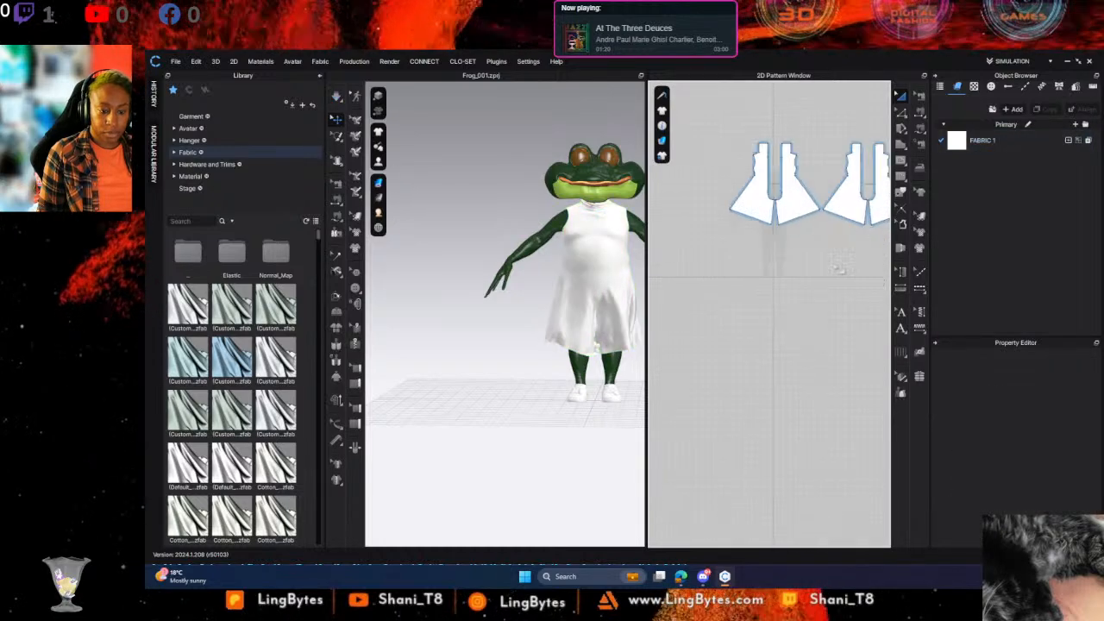
Draw a rectangular ankle cuff pattern about 338 mm wide and 67 mm tall below the front pieces
{"action": "middle_click_drag", "start_coordinate": [795, 184], "coordinate": [870, 212]}
{"action": "left_click", "coordinate": [901, 144]}
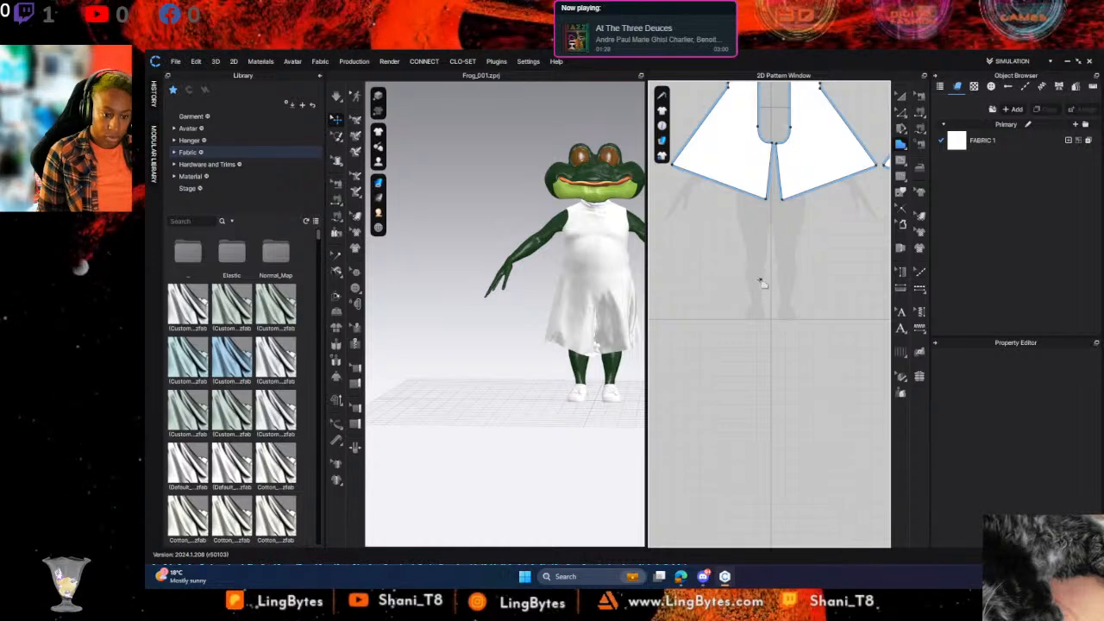
{"action": "left_click", "coordinate": [899, 145]}
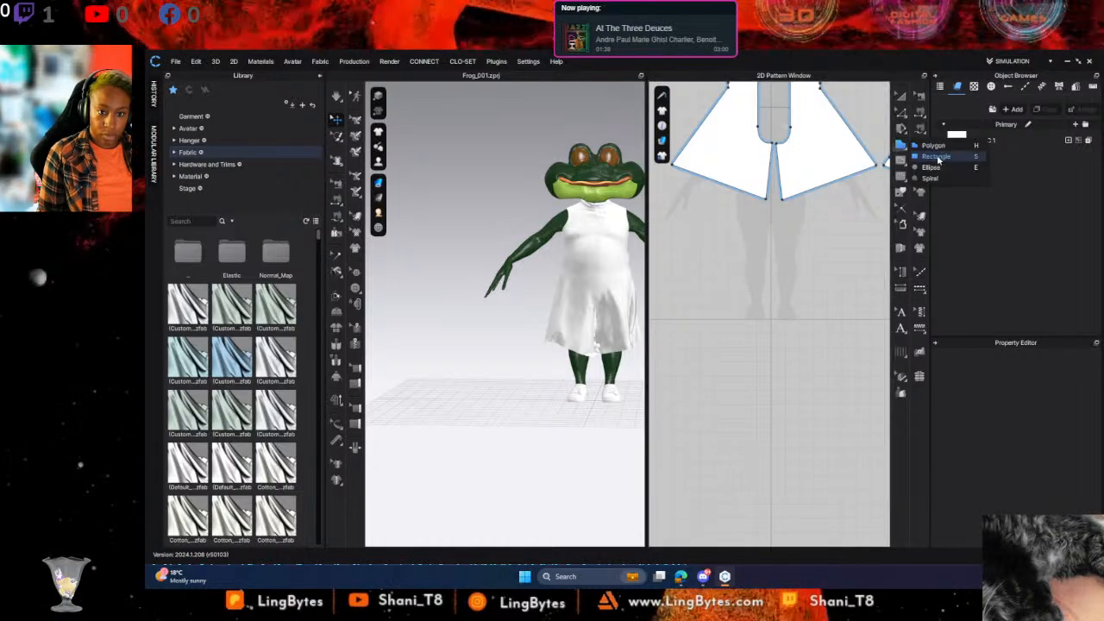
{"action": "left_click", "coordinate": [936, 156]}
{"action": "left_click", "coordinate": [752, 274]}
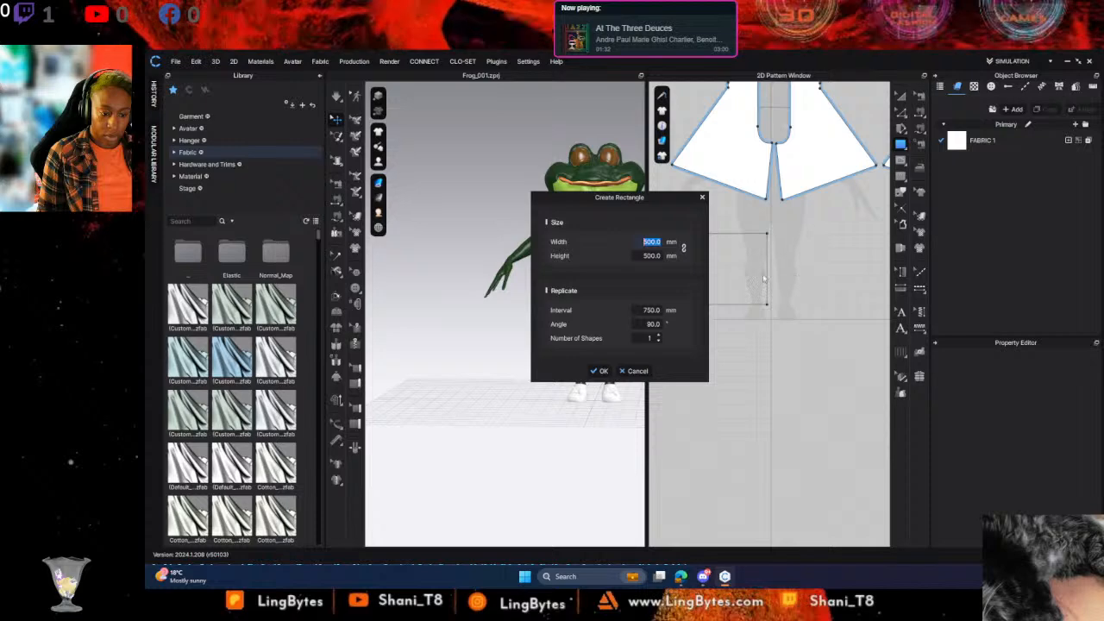
{"action": "left_click", "coordinate": [603, 370]}
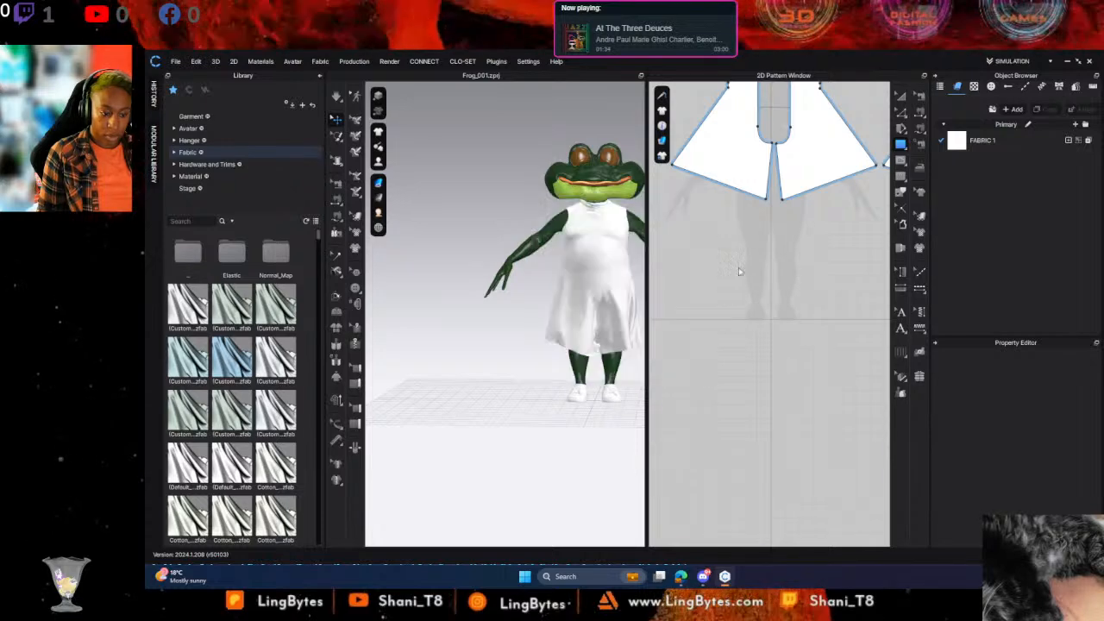
{"action": "left_click_drag", "start_coordinate": [713, 264], "coordinate": [787, 273]}
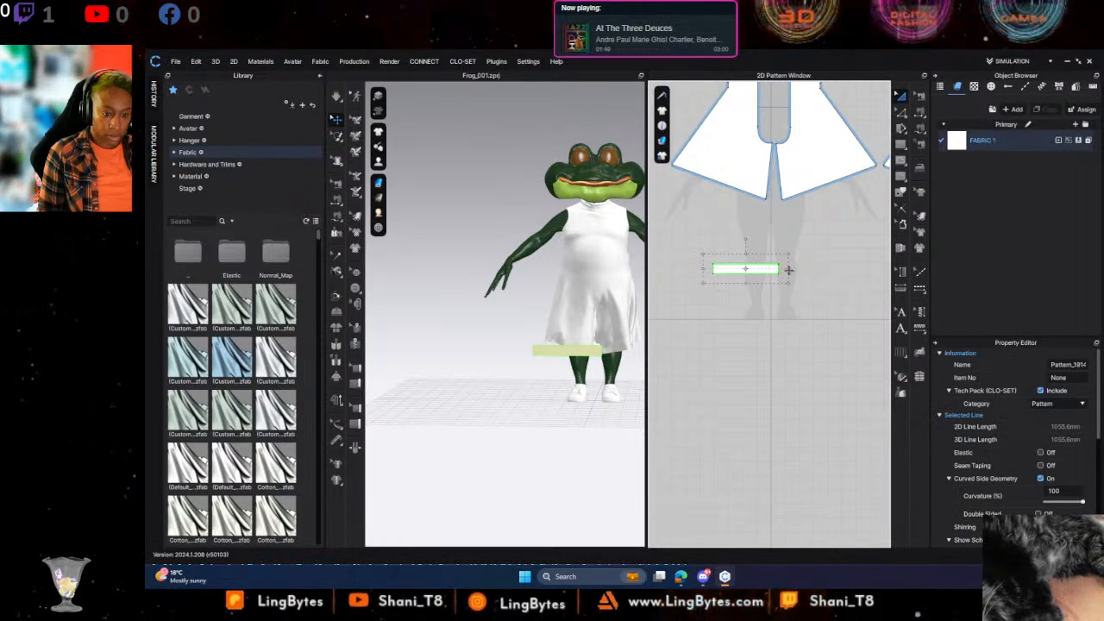
Display the arrangement points on the avatar and face its front
{"action": "right_click_drag", "start_coordinate": [629, 390], "coordinate": [604, 363]}
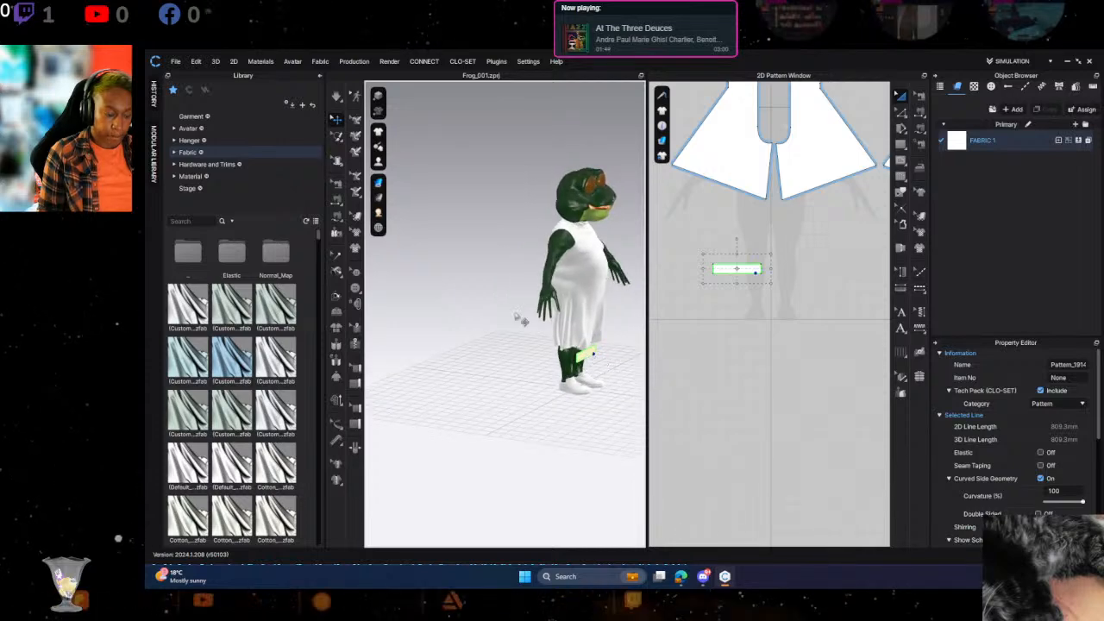
{"action": "mouse_move", "coordinate": [381, 153]}
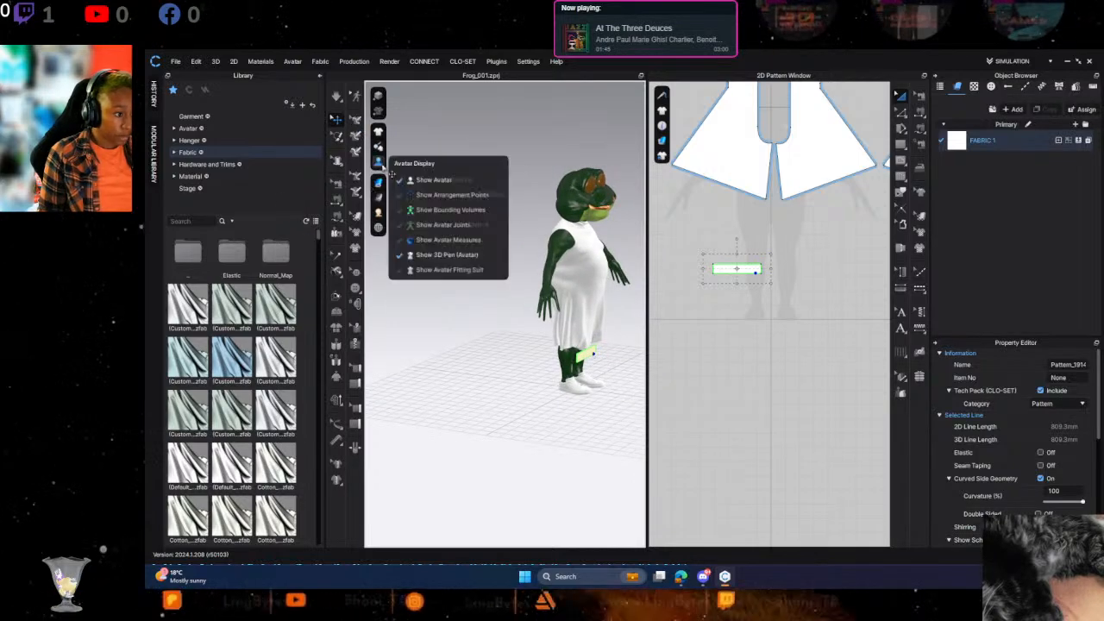
{"action": "left_click", "coordinate": [439, 196]}
{"action": "right_click_drag", "start_coordinate": [546, 333], "coordinate": [510, 377]}
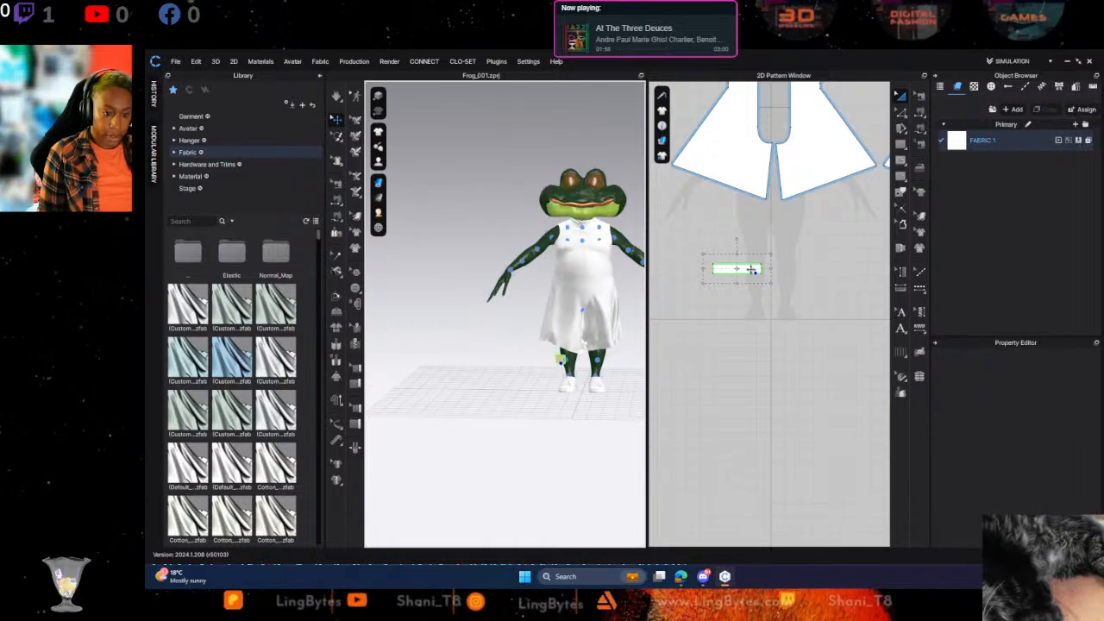
Create a symmetric copy of the ankle cuff on the opposite side of the centre line for the other leg
{"action": "right_click", "coordinate": [753, 270]}
{"action": "left_click", "coordinate": [825, 193]}
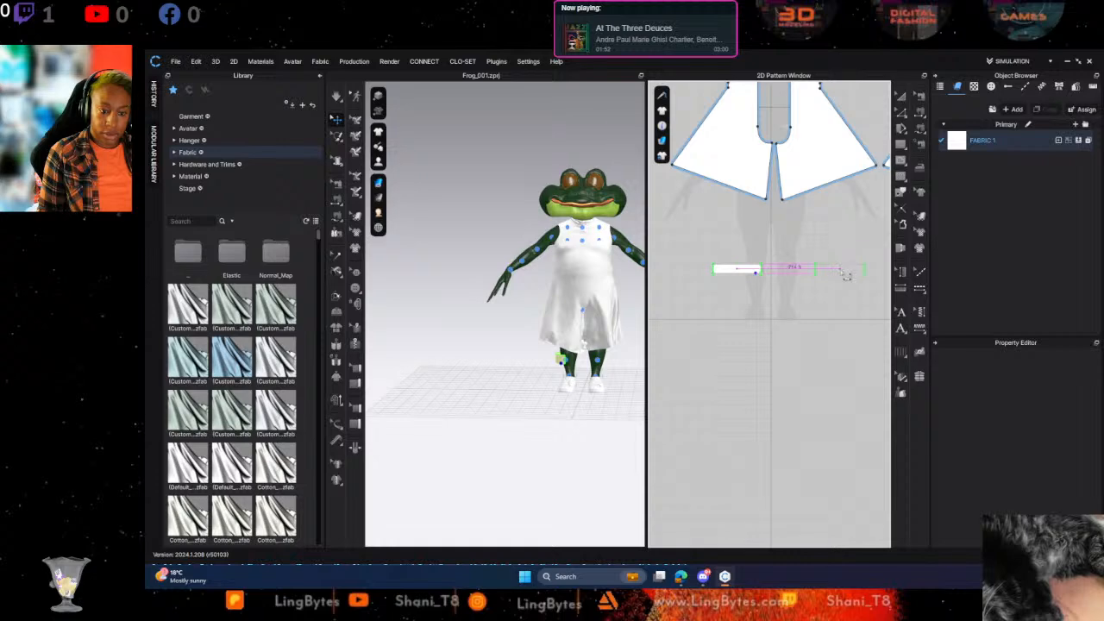
{"action": "left_click", "coordinate": [845, 272]}
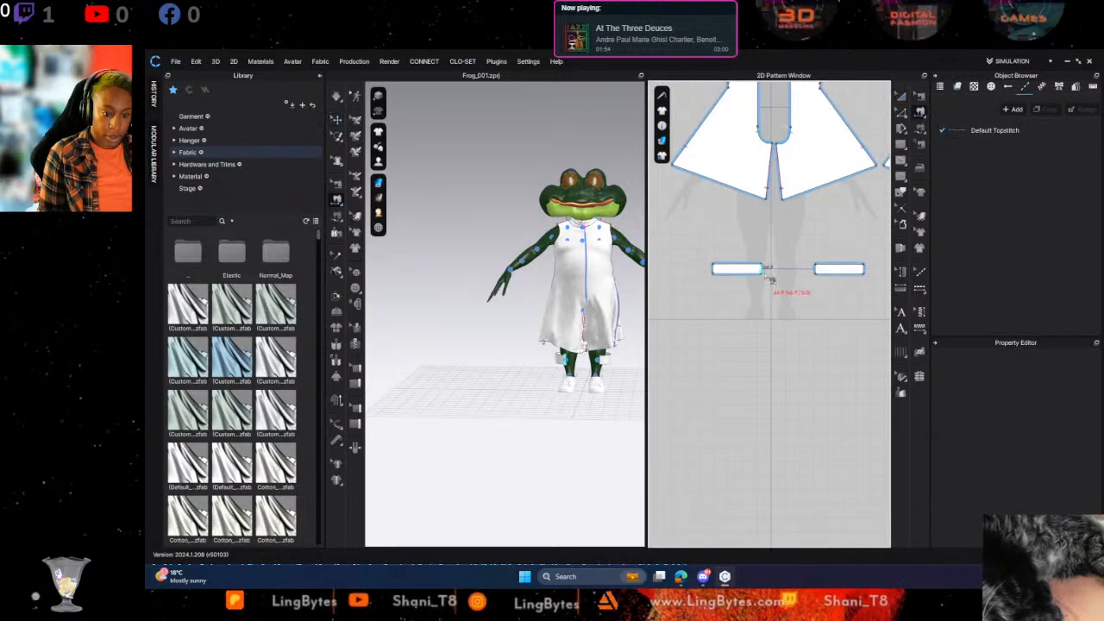
Sew the cuff's two short ends together and wrap the cuffs around the avatar's ankles using an arrangement point
{"action": "left_click", "coordinate": [718, 269]}
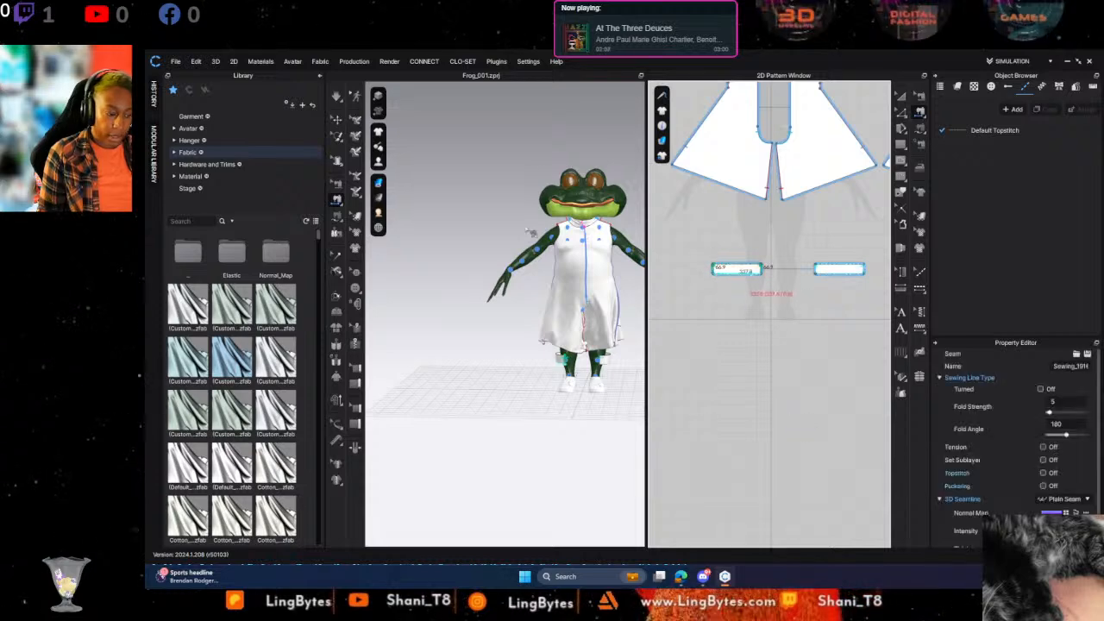
{"action": "left_click", "coordinate": [335, 119]}
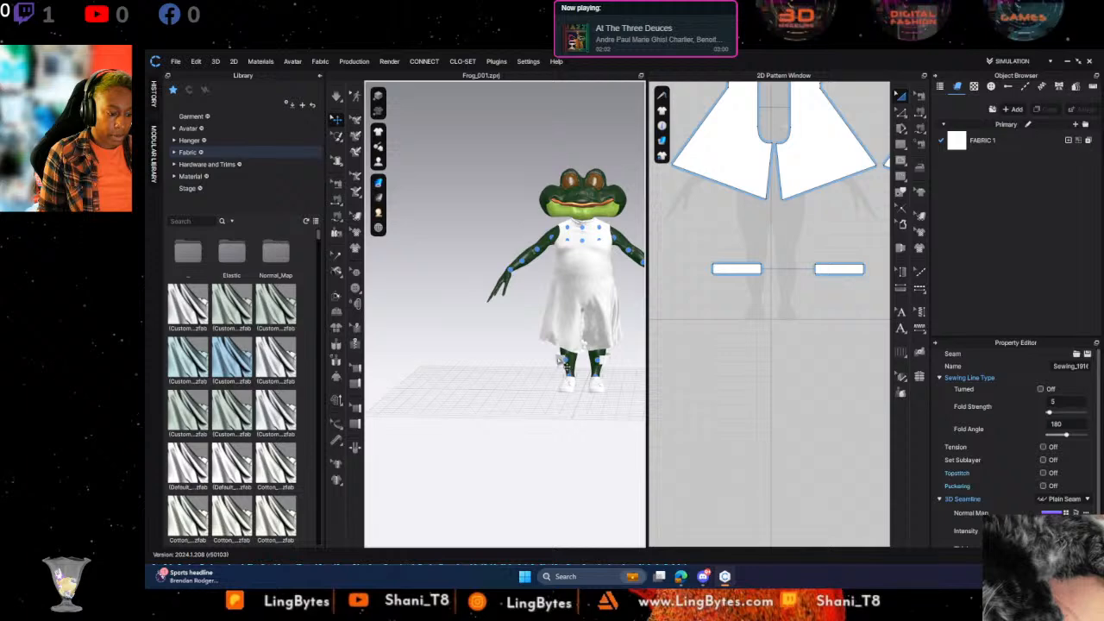
{"action": "left_click", "coordinate": [561, 361]}
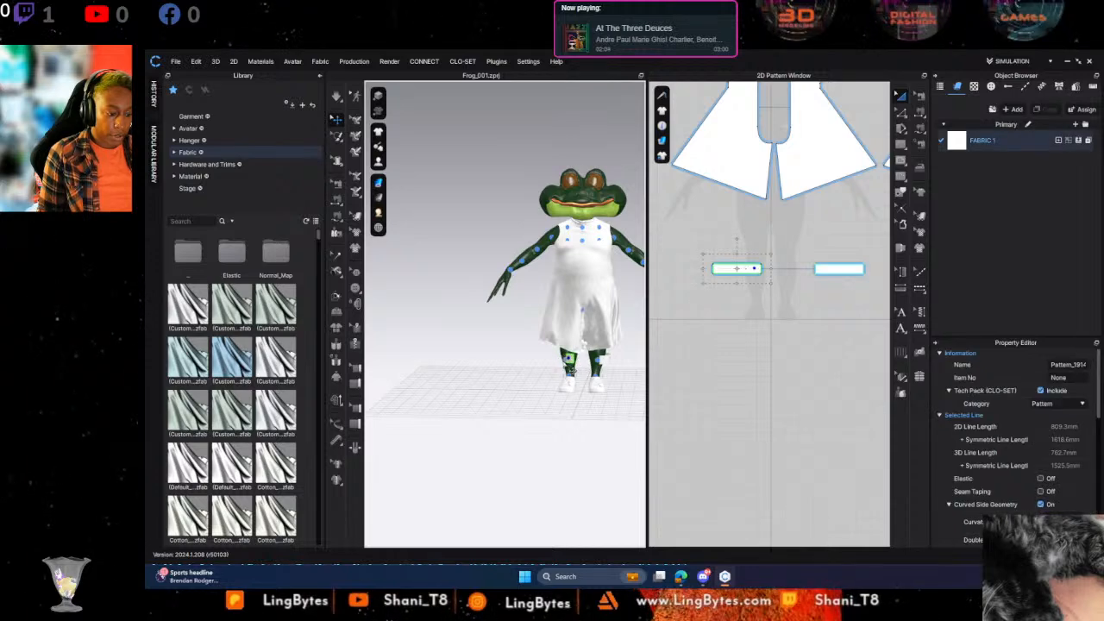
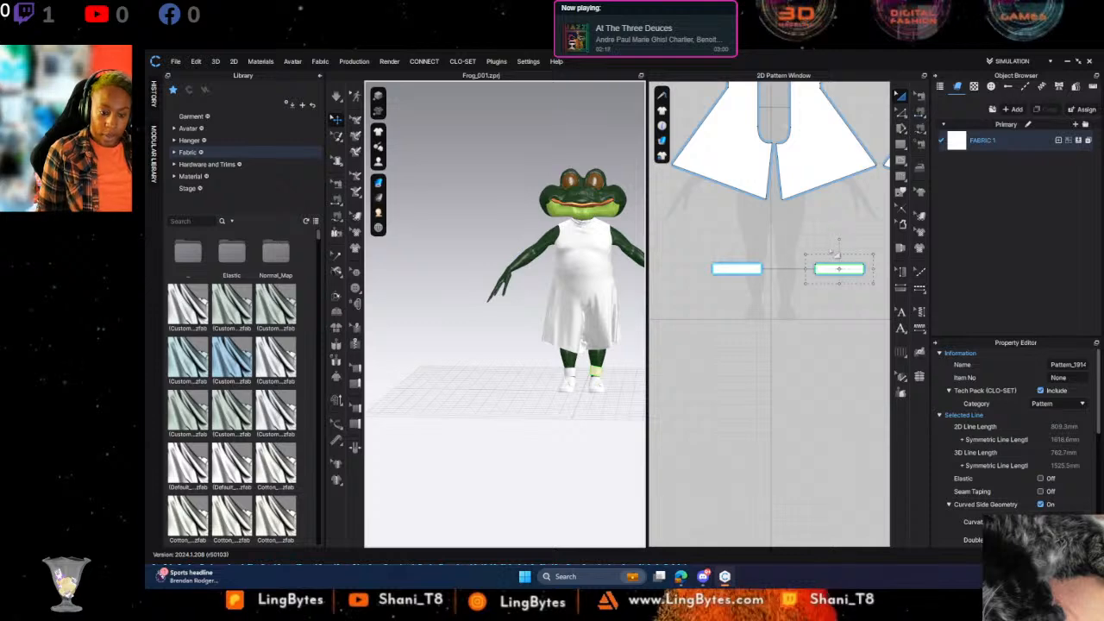
{"action": "left_click", "coordinate": [902, 168]}
{"action": "scroll", "coordinate": [722, 267], "scroll_direction": "up", "scroll_amount": 8}
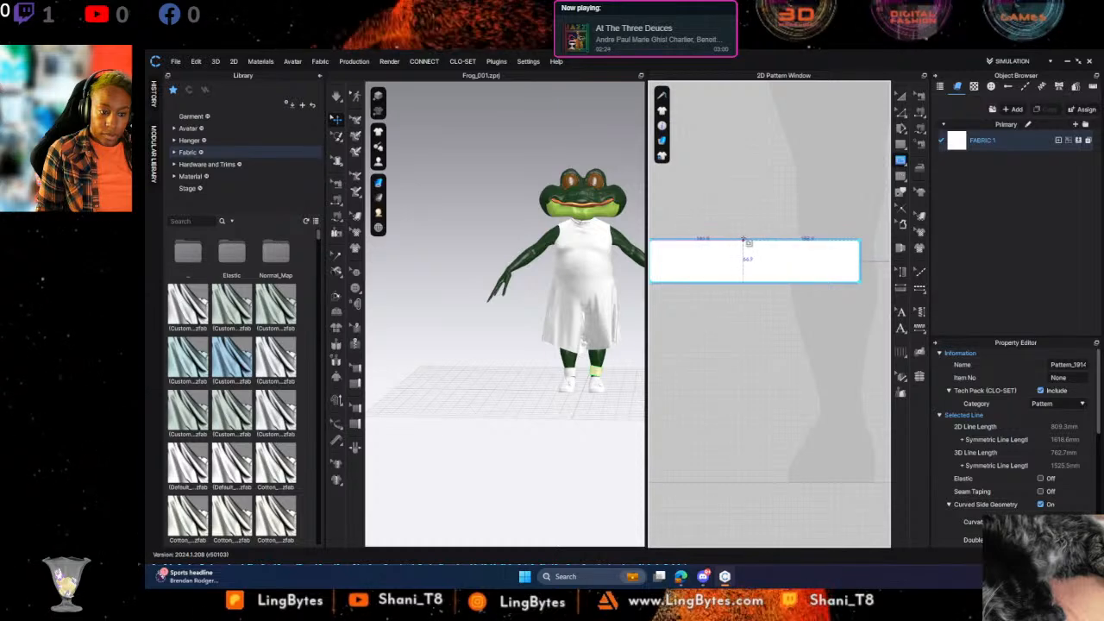
{"action": "right_click", "coordinate": [741, 240]}
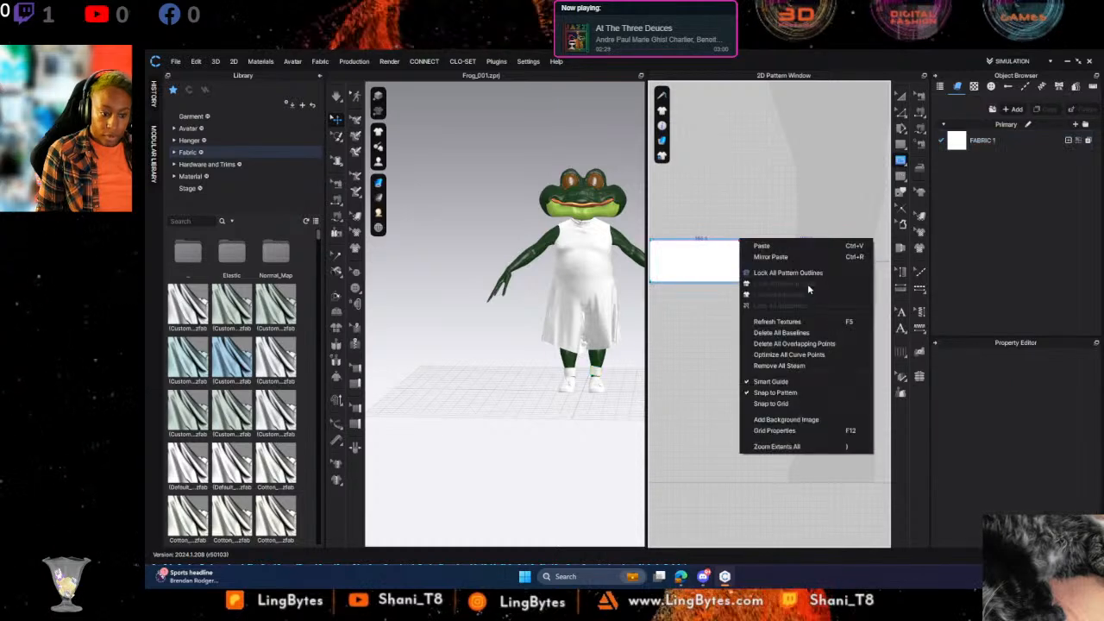
{"action": "left_click", "coordinate": [727, 250]}
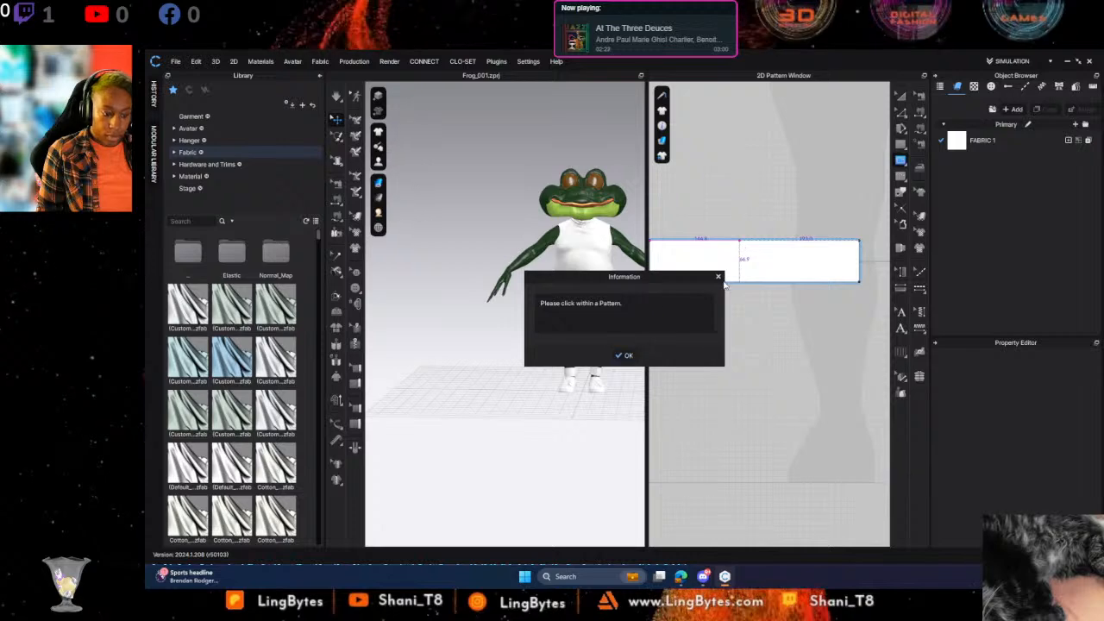
{"action": "left_click", "coordinate": [718, 277]}
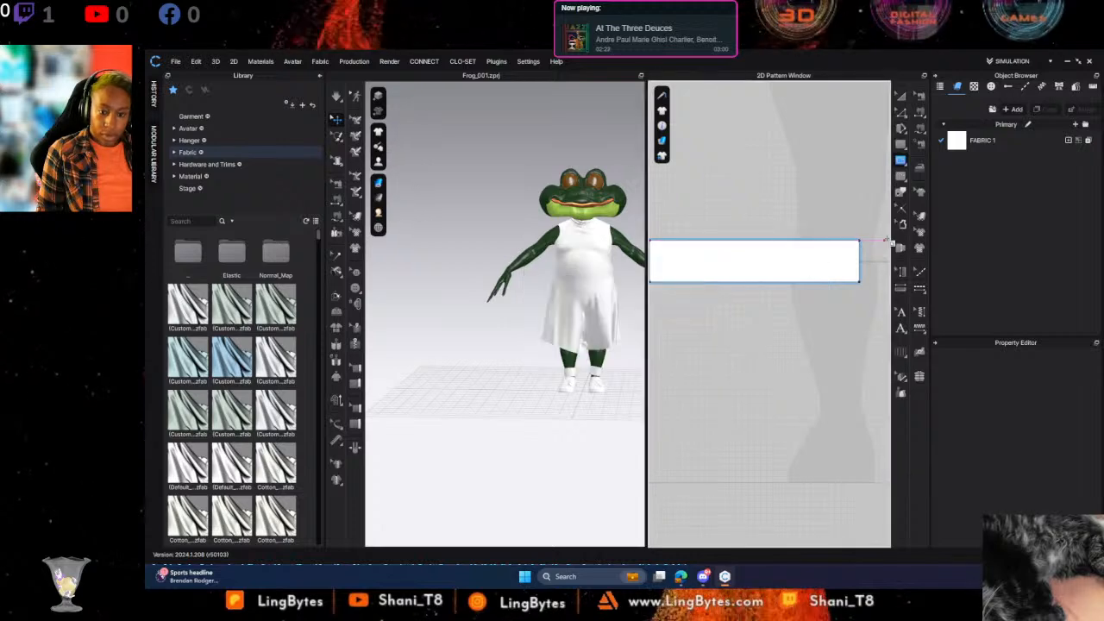
Add a notch splitting the cuff's upper edge into two lines at a 50% ratio
{"action": "right_click", "coordinate": [754, 241]}
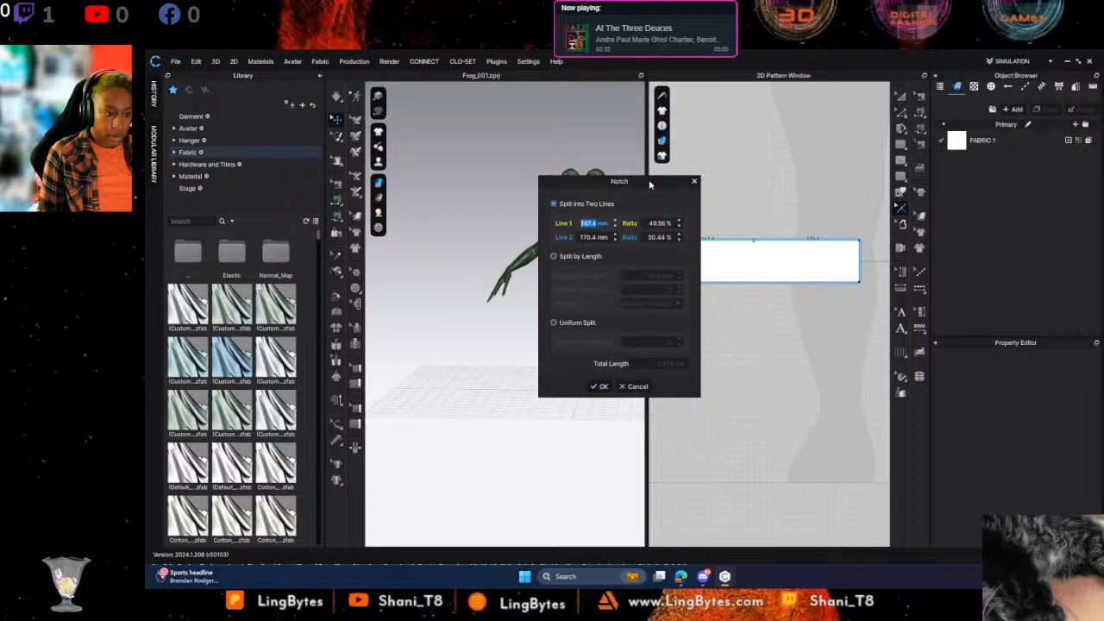
{"action": "left_click_drag", "start_coordinate": [649, 184], "coordinate": [612, 182]}
{"action": "type", "text": "50"}
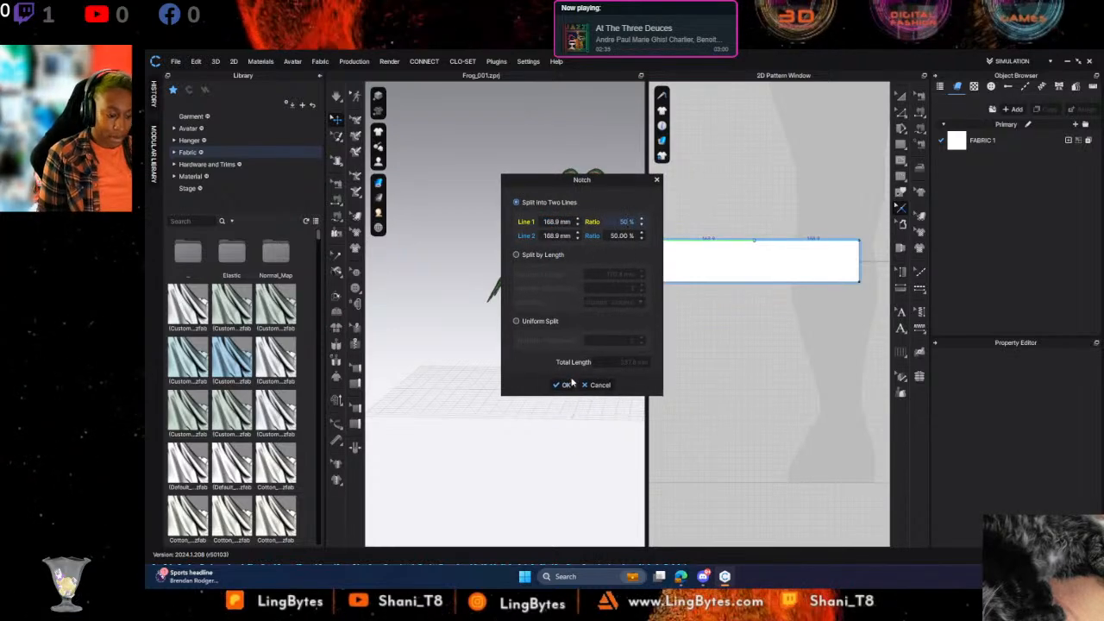
{"action": "left_click", "coordinate": [560, 386]}
Draw an internal line across the cuff's height from the midpoint notch to the lower edge
{"action": "left_click", "coordinate": [901, 161]}
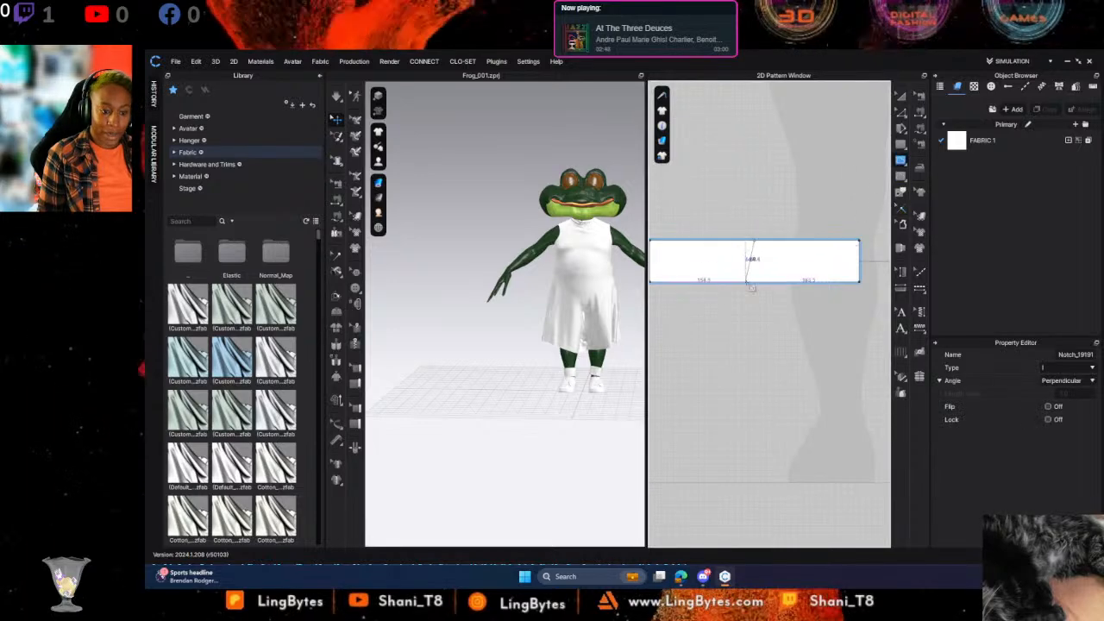
{"action": "key", "text": "Return"}
{"action": "scroll", "coordinate": [809, 235], "scroll_direction": "down", "scroll_amount": 2}
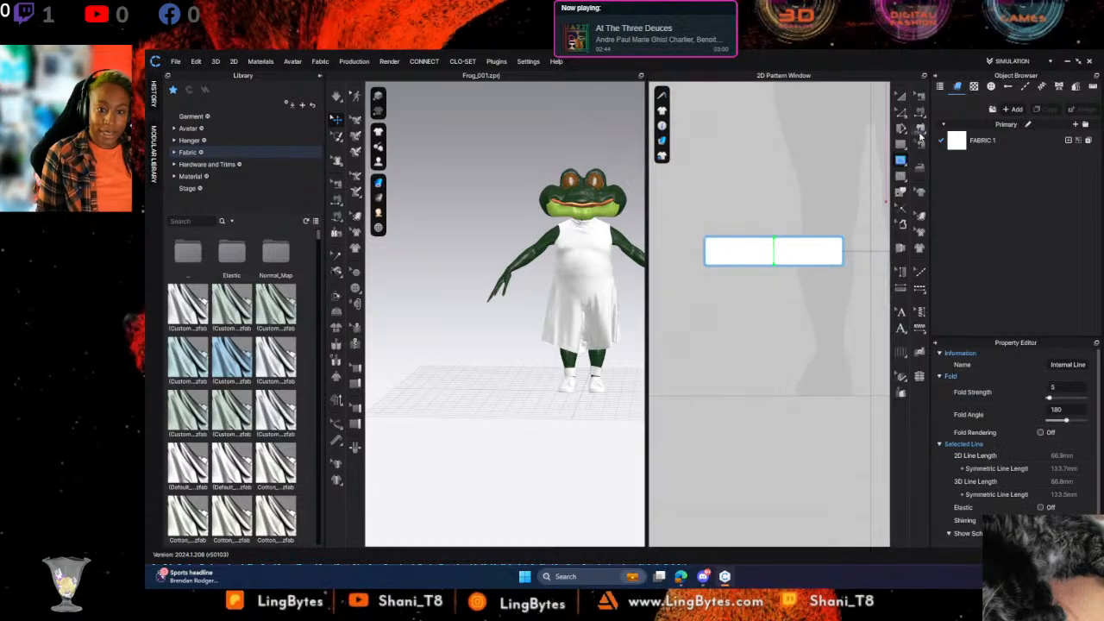
Free-sew the inner half of the cuff's upper edge to the full hem of the front leg piece
{"action": "left_click", "coordinate": [919, 129]}
{"action": "right_click", "coordinate": [685, 380]}
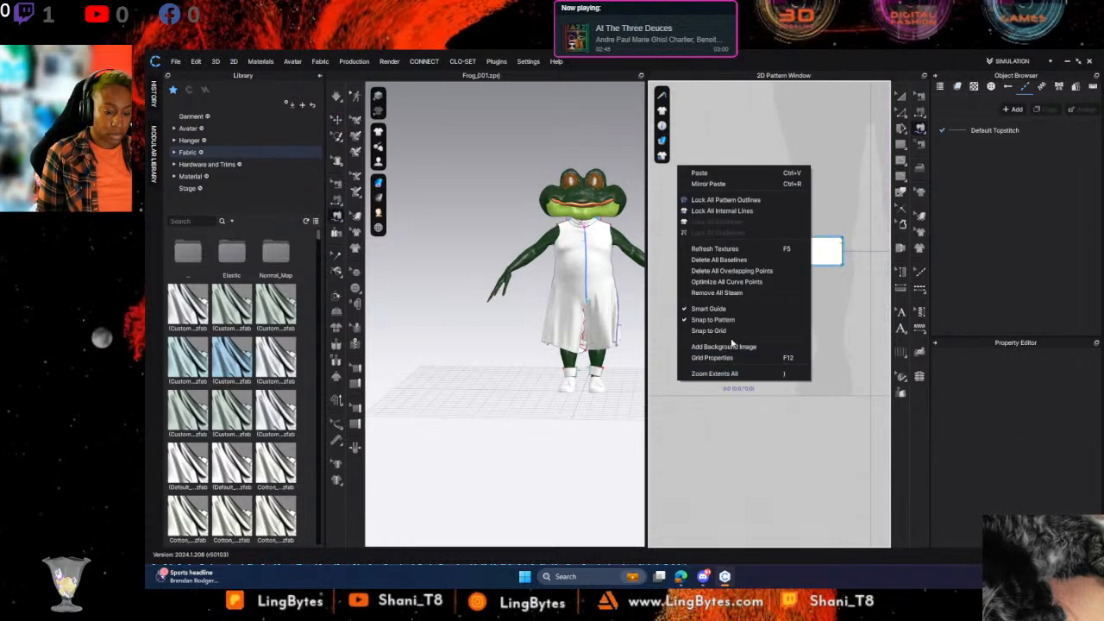
{"action": "key", "text": "Escape"}
{"action": "scroll", "coordinate": [834, 333], "scroll_direction": "down", "scroll_amount": 4}
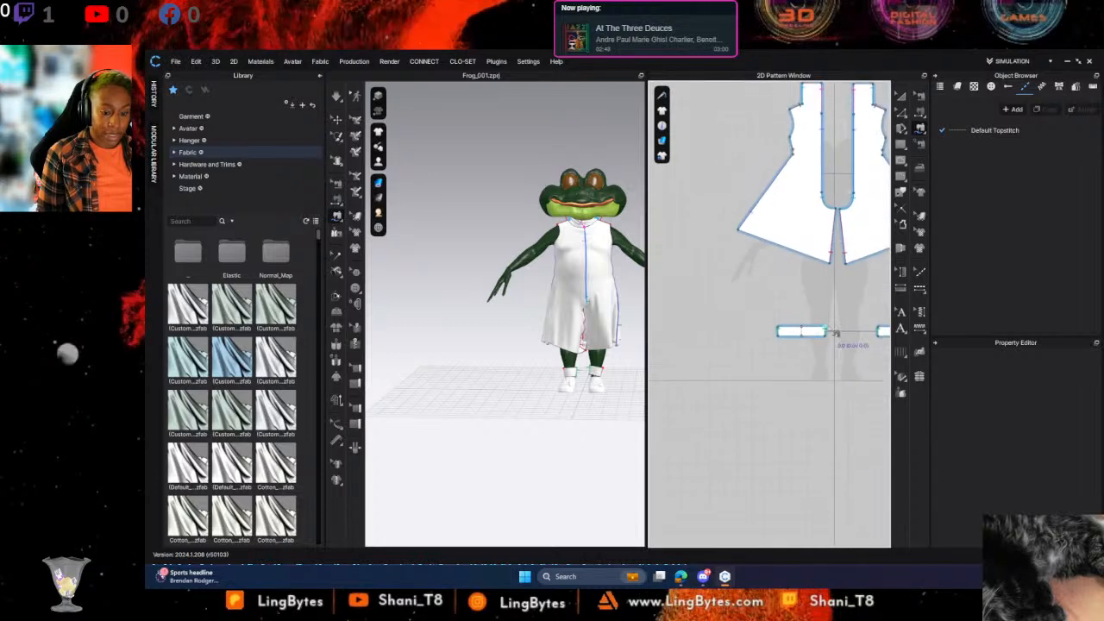
{"action": "left_click", "coordinate": [835, 266]}
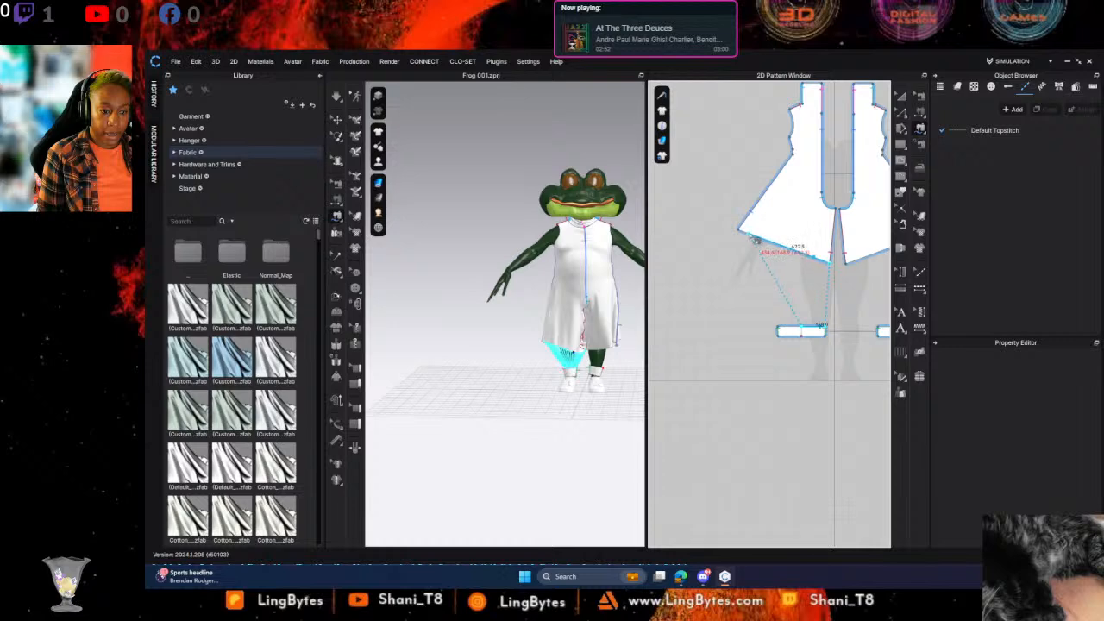
Free-sew the remaining half of the cuff's upper edge to the full hem of the matching back leg piece
{"action": "left_click", "coordinate": [806, 332]}
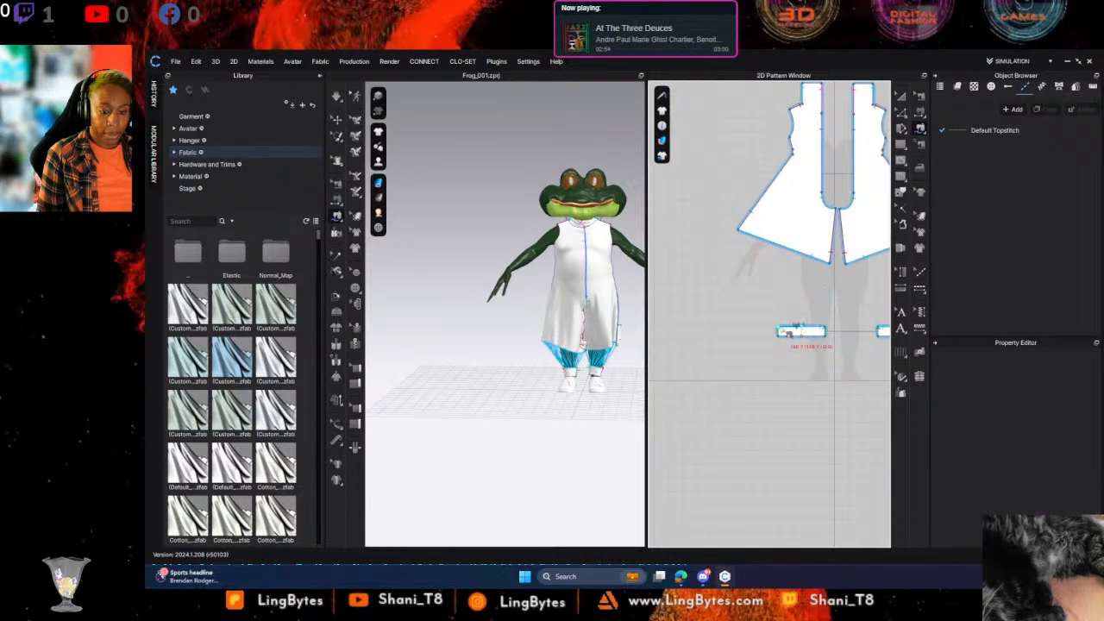
{"action": "middle_click_drag", "start_coordinate": [814, 315], "coordinate": [710, 330]}
{"action": "right_click", "coordinate": [703, 307]}
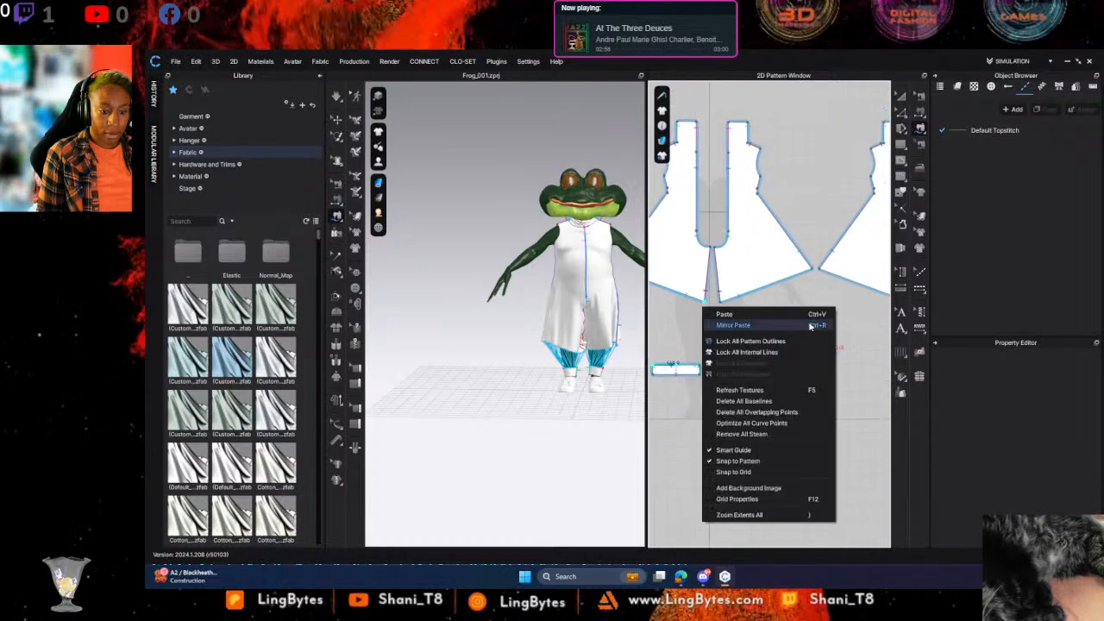
{"action": "middle_click_drag", "start_coordinate": [850, 289], "coordinate": [660, 270]}
{"action": "middle_click_drag", "start_coordinate": [734, 295], "coordinate": [751, 289]}
{"action": "right_click_drag", "start_coordinate": [478, 414], "coordinate": [665, 417]}
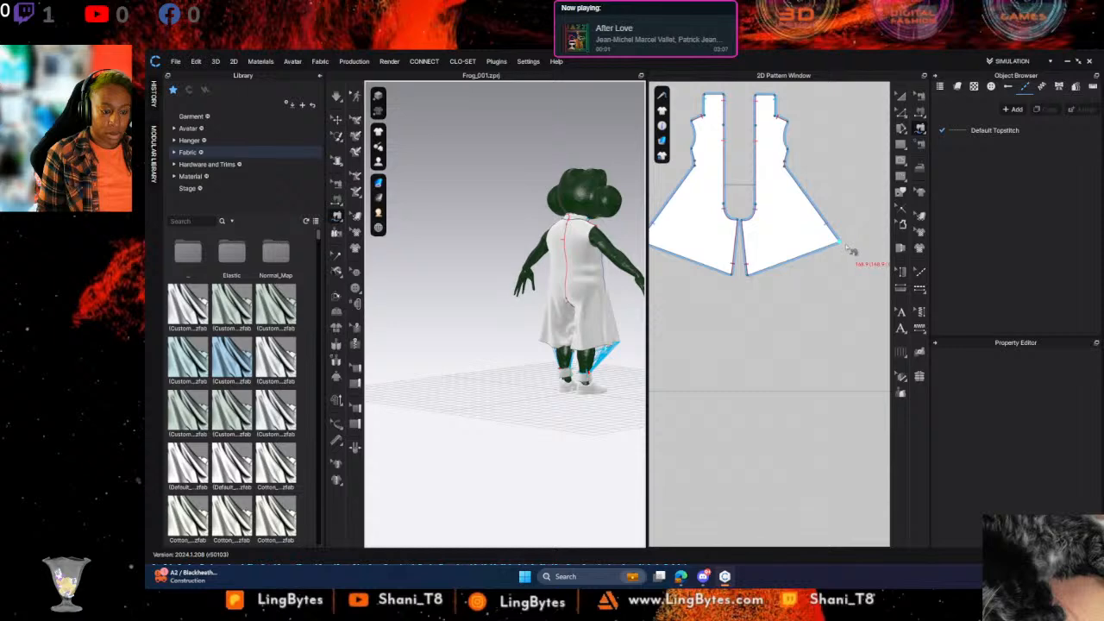
{"action": "left_click", "coordinate": [748, 273]}
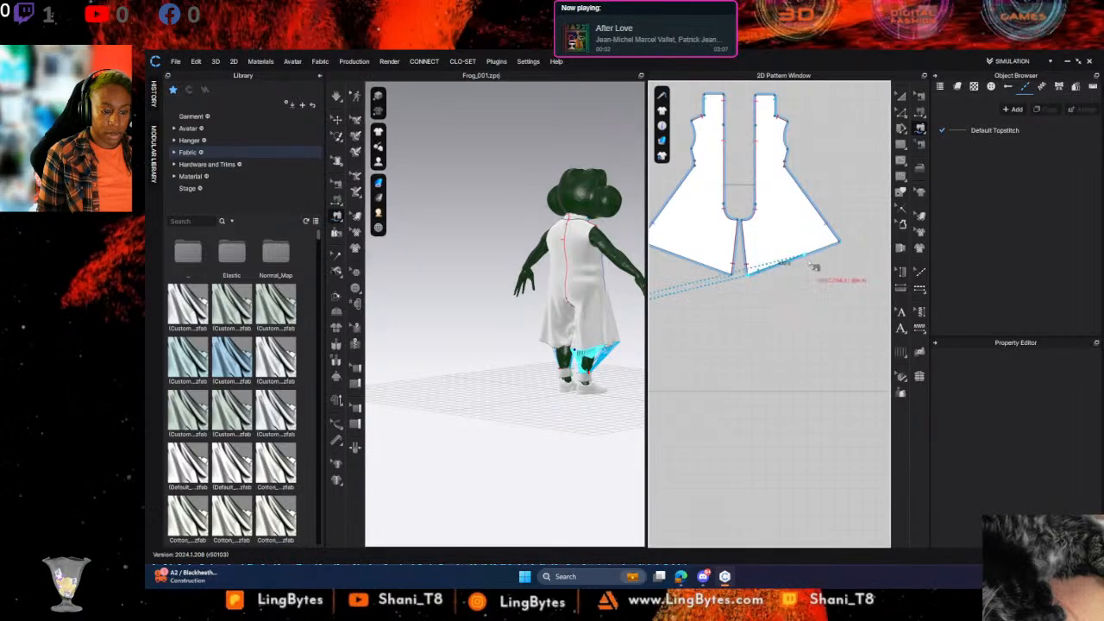
{"action": "left_click", "coordinate": [835, 248]}
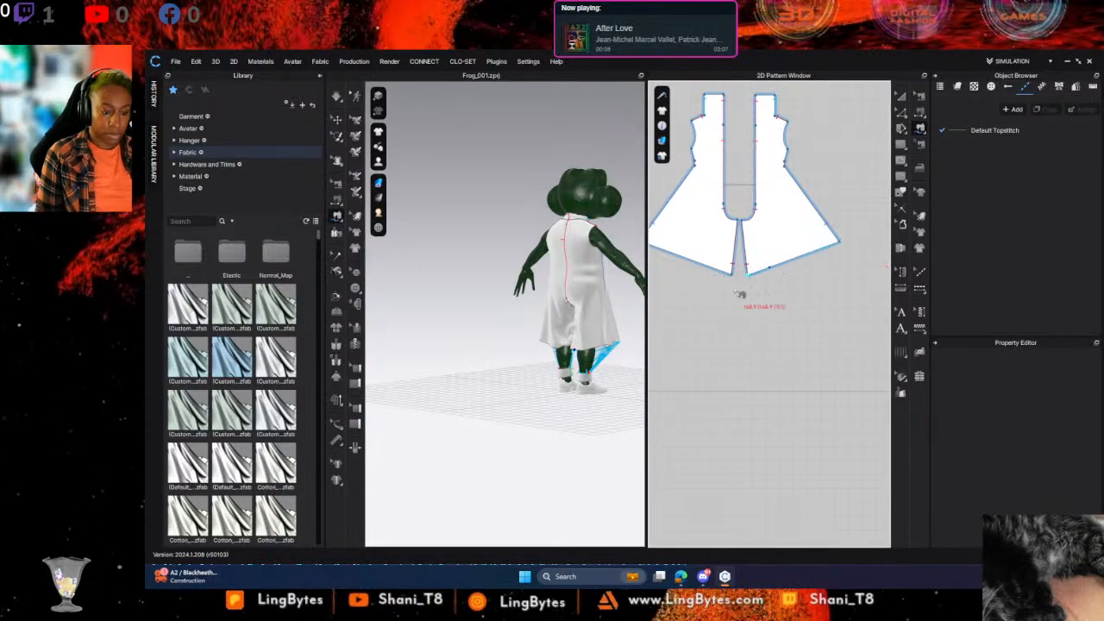
{"action": "left_click", "coordinate": [841, 244]}
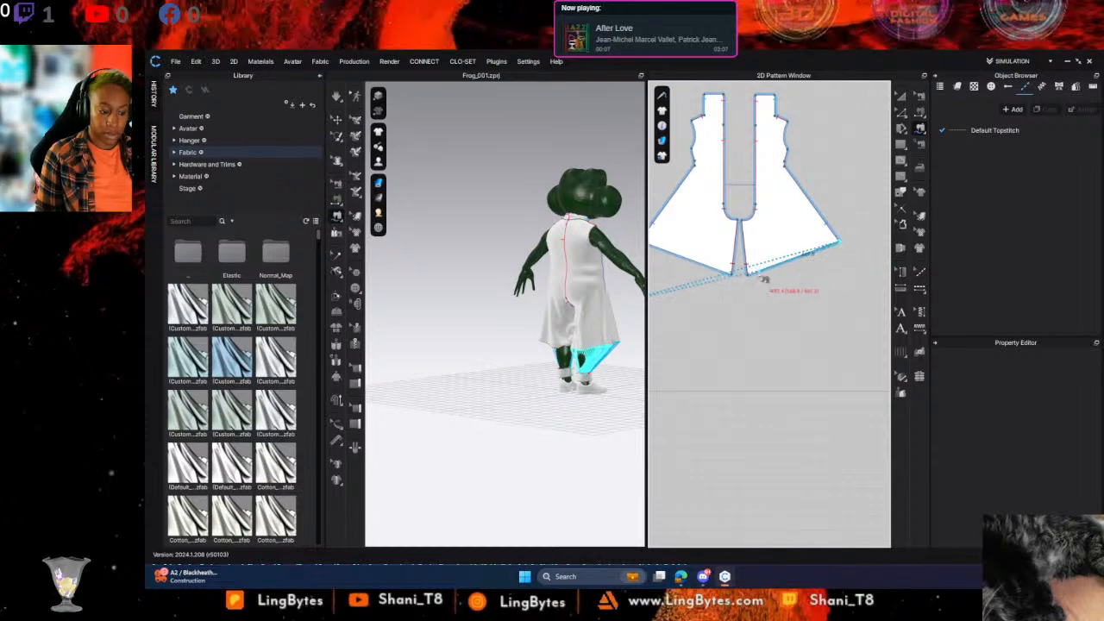
{"action": "left_click", "coordinate": [751, 276]}
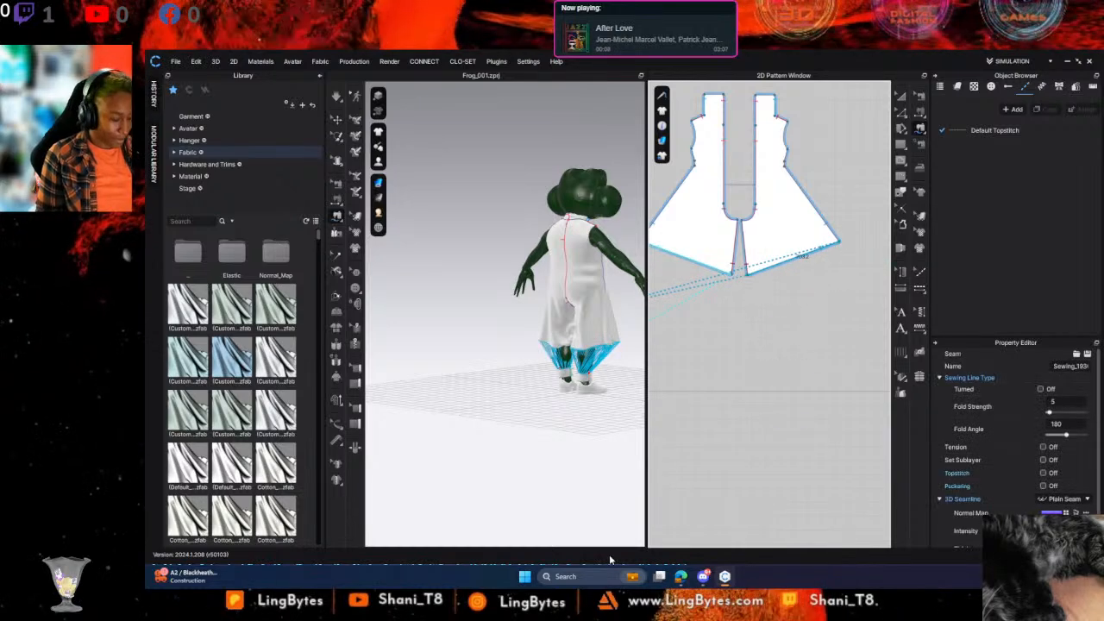
Simulate the drape with the cuffs sewn to the leg hems and save the project
{"action": "key", "text": "space"}
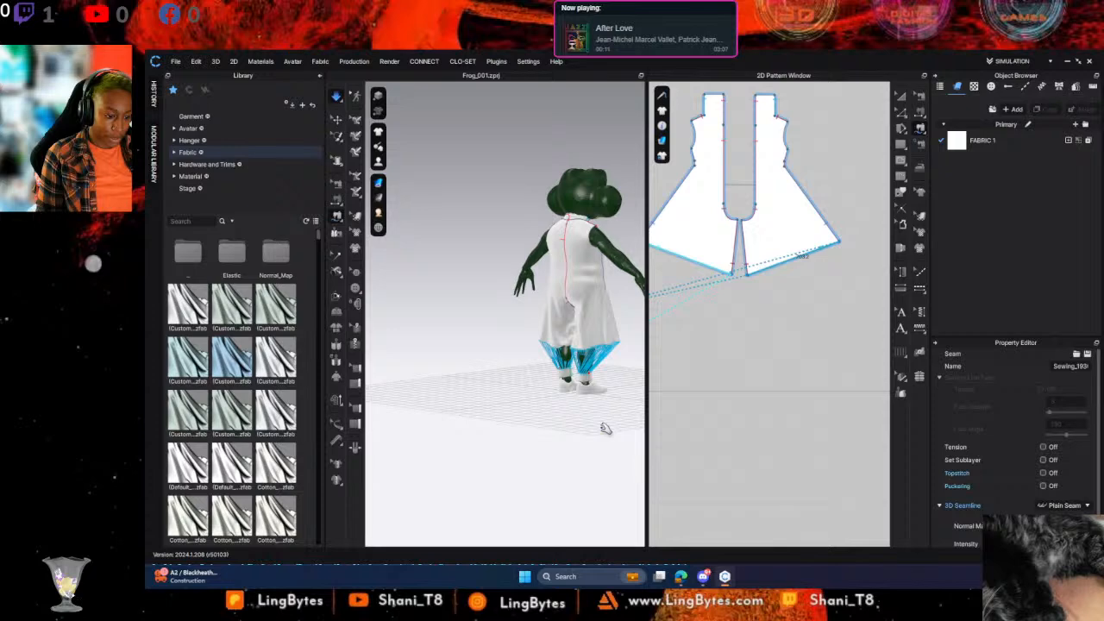
{"action": "right_click_drag", "start_coordinate": [605, 428], "coordinate": [518, 389]}
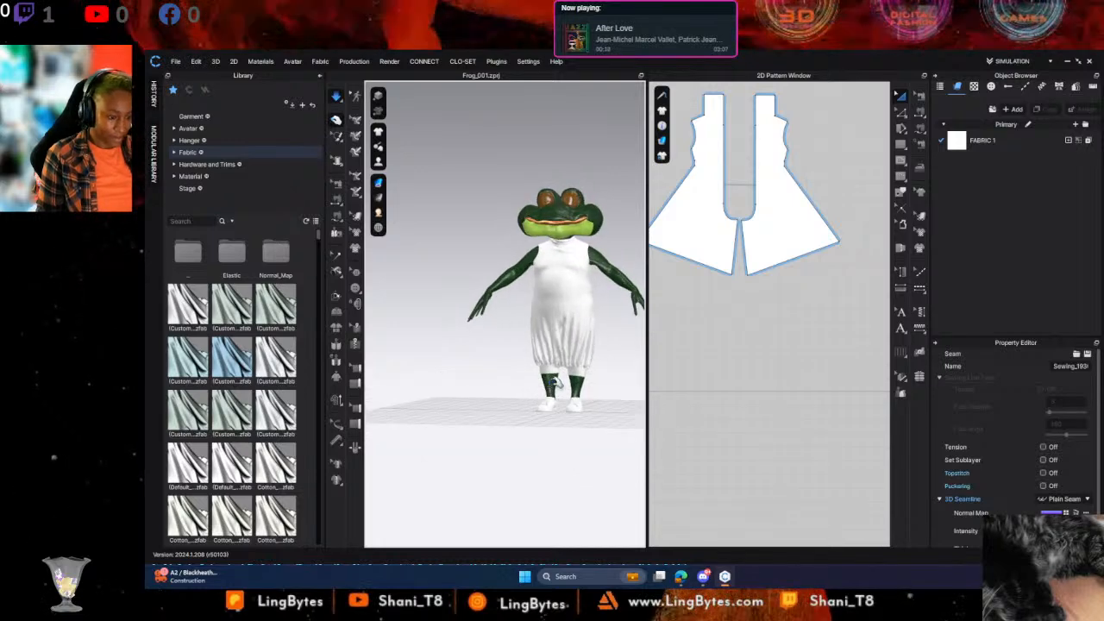
{"action": "key", "text": "ctrl+s"}
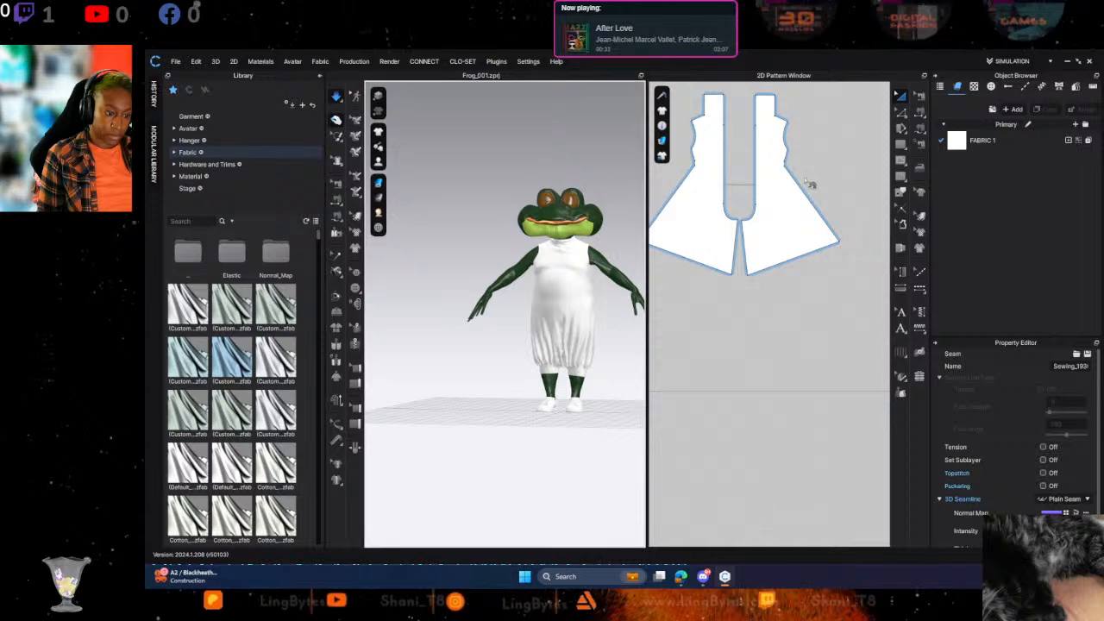
Tug the lower part of the avatar's right front leg during simulation to settle the gathers above the cuff
{"action": "scroll", "coordinate": [802, 181], "scroll_direction": "up", "scroll_amount": 5}
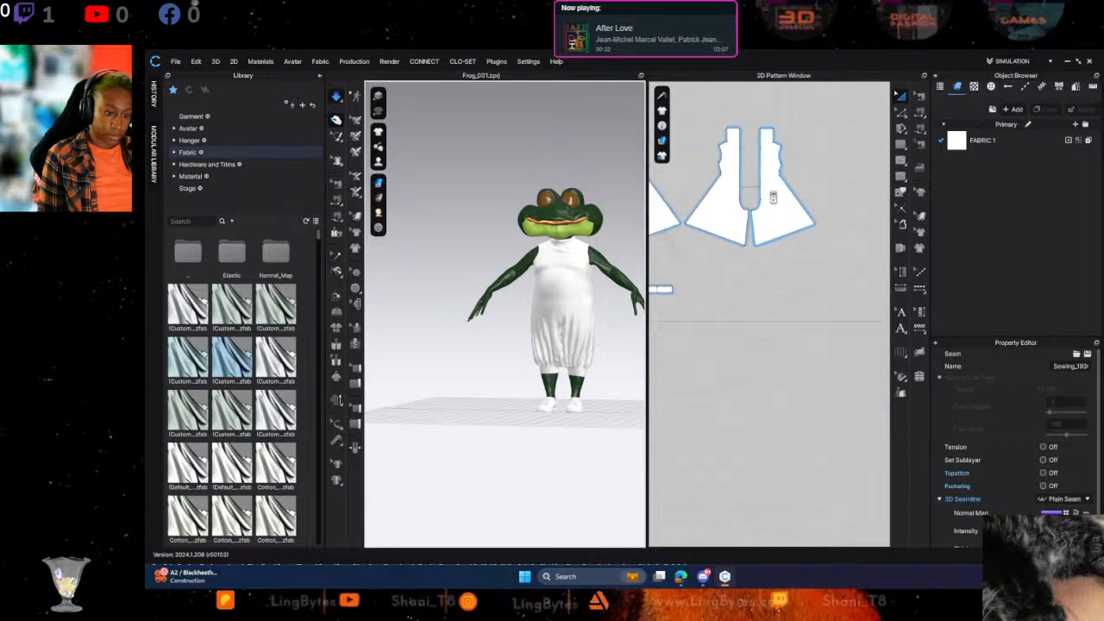
{"action": "left_click", "coordinate": [554, 364]}
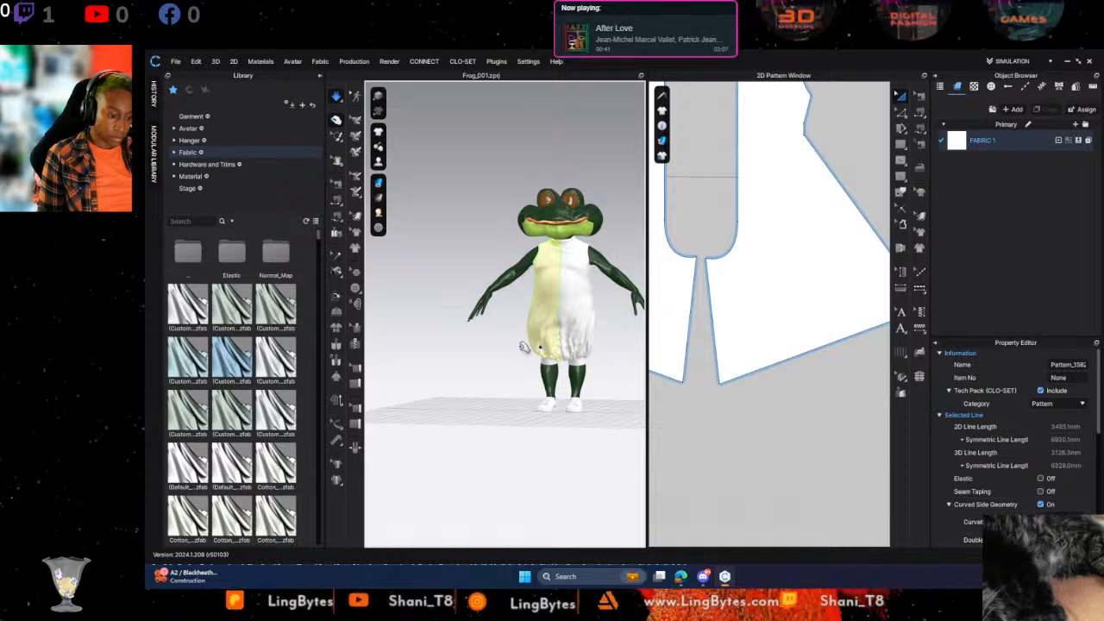
{"action": "scroll", "coordinate": [796, 246], "scroll_direction": "down", "scroll_amount": 4}
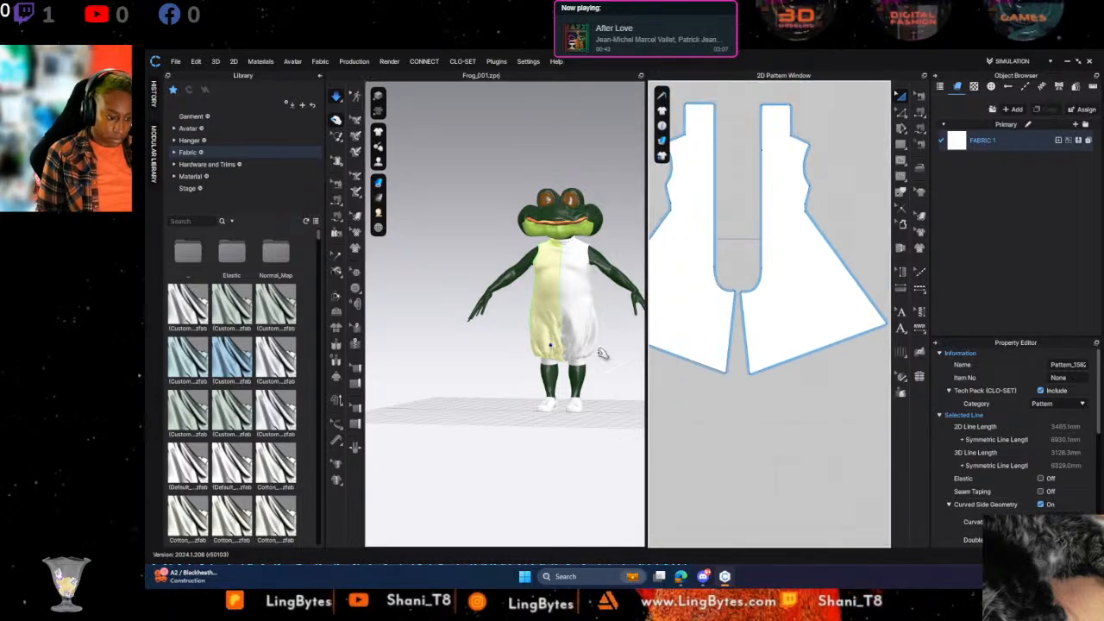
{"action": "scroll", "coordinate": [595, 369], "scroll_direction": "up", "scroll_amount": 5}
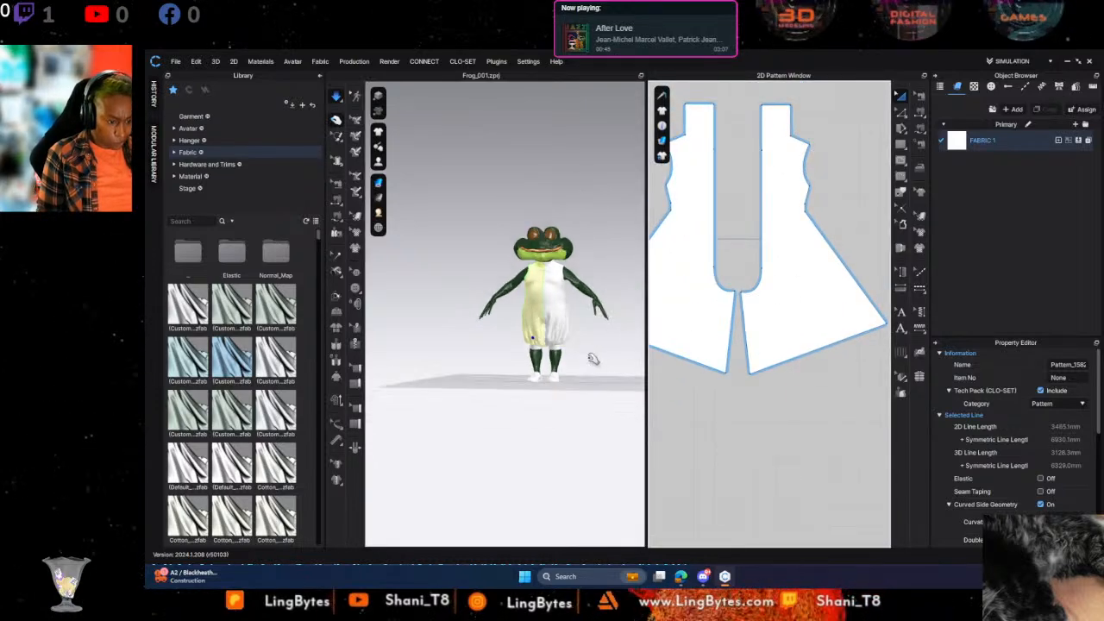
Select all pattern pieces and set their particle distance to 15 mm
{"action": "scroll", "coordinate": [712, 357], "scroll_direction": "down", "scroll_amount": 4}
{"action": "scroll", "coordinate": [712, 357], "scroll_direction": "down", "scroll_amount": 2}
{"action": "middle_click_drag", "start_coordinate": [733, 352], "coordinate": [811, 327]}
{"action": "left_click", "coordinate": [657, 390]}
{"action": "left_click_drag", "start_coordinate": [628, 405], "coordinate": [628, 408]}
{"action": "scroll", "coordinate": [981, 470], "scroll_direction": "down", "scroll_amount": 2}
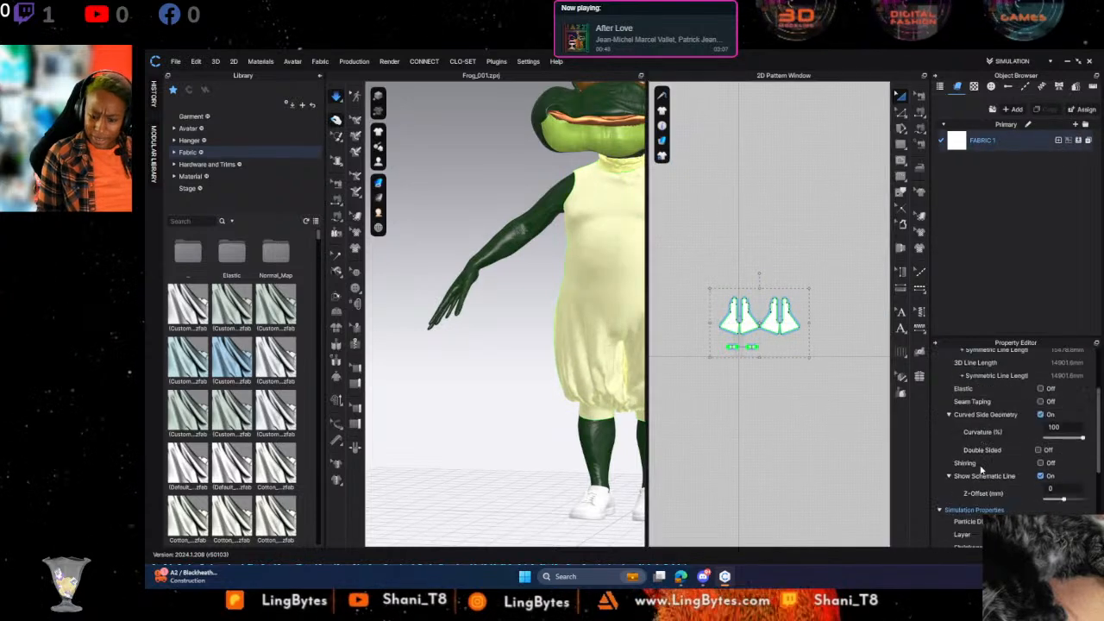
{"action": "scroll", "coordinate": [1064, 487], "scroll_direction": "down", "scroll_amount": 1}
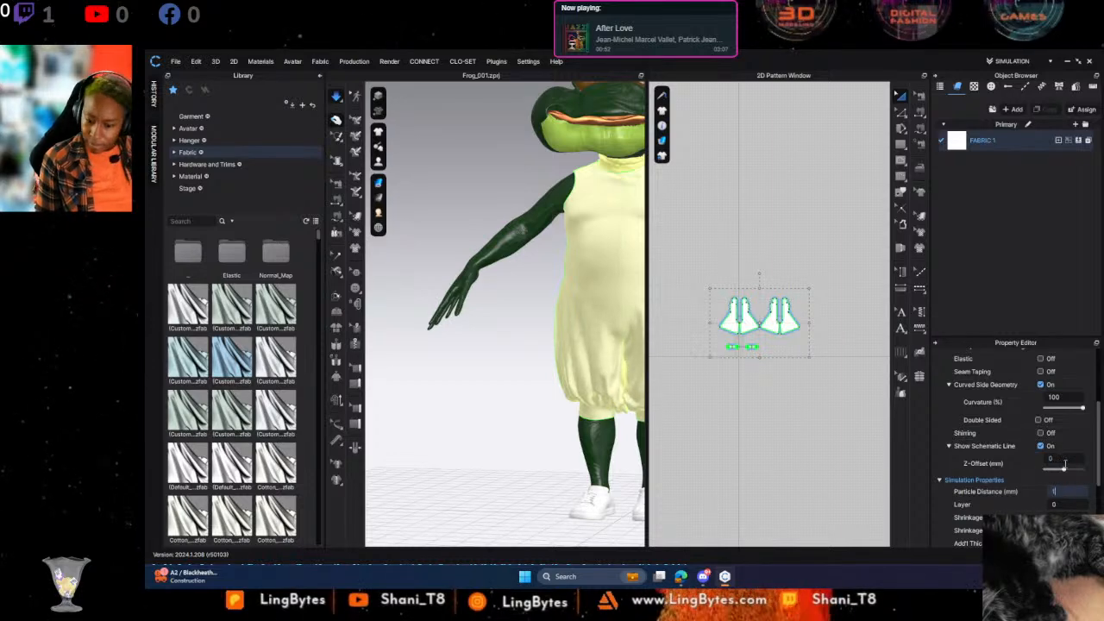
{"action": "left_click", "coordinate": [830, 445]}
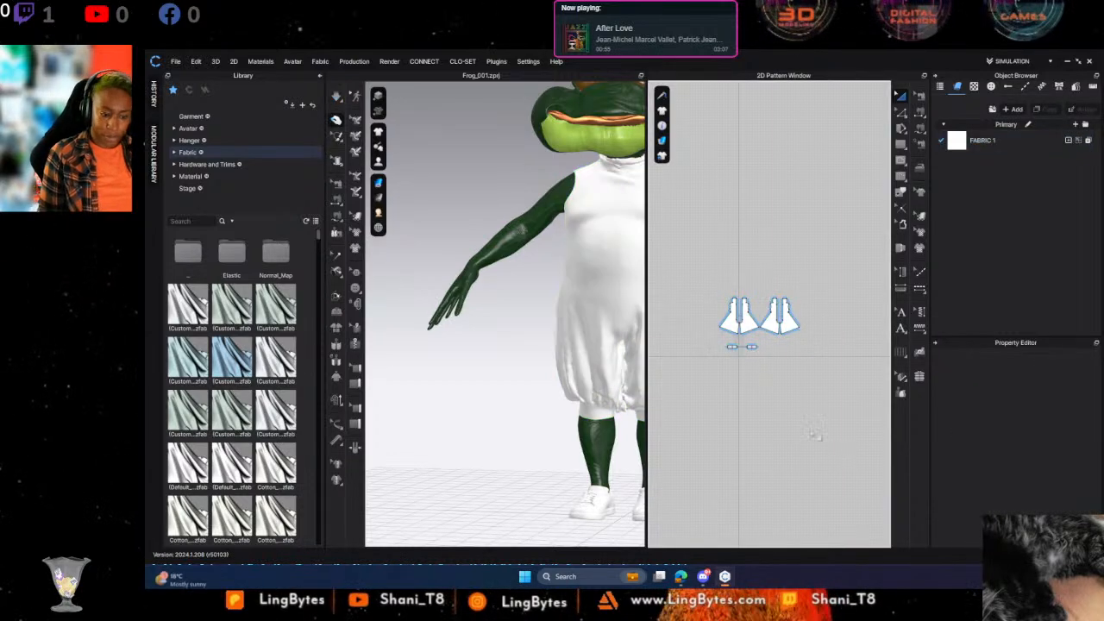
Simulate the garment, tug the avatar's left front leg to rearrange its folds, and stop the simulation
{"action": "key", "text": "space"}
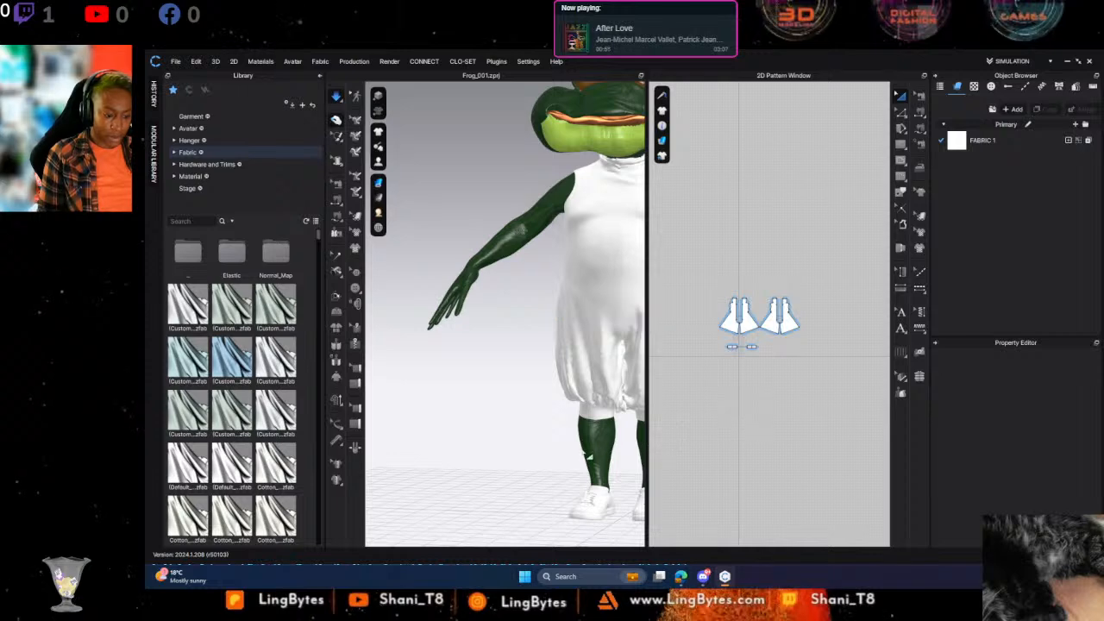
{"action": "middle_click_drag", "start_coordinate": [556, 434], "coordinate": [441, 421]}
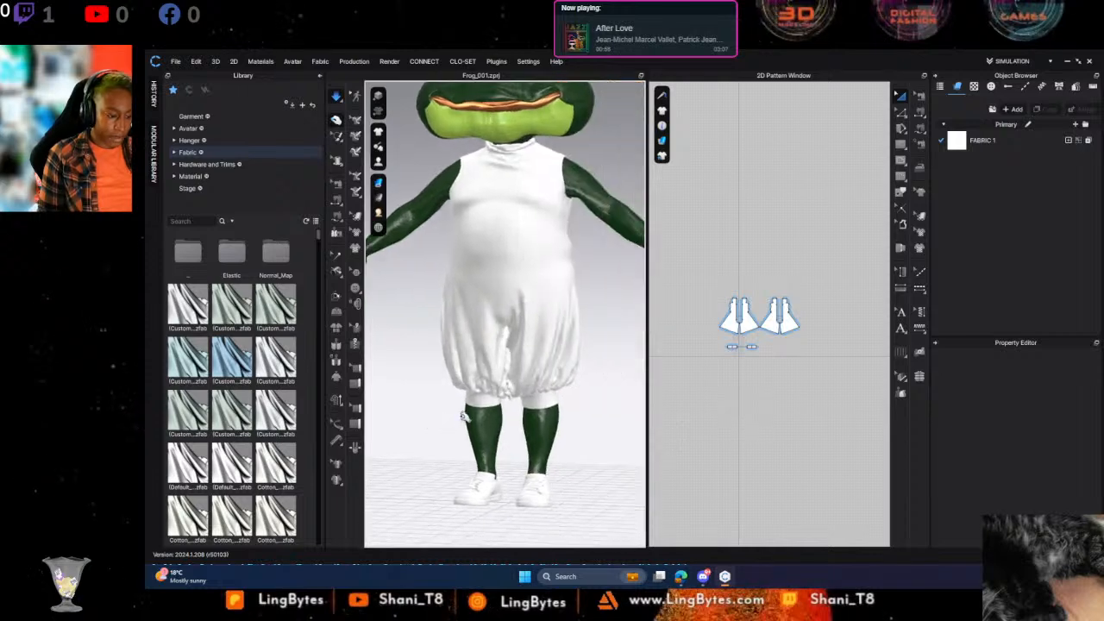
{"action": "left_click", "coordinate": [527, 381]}
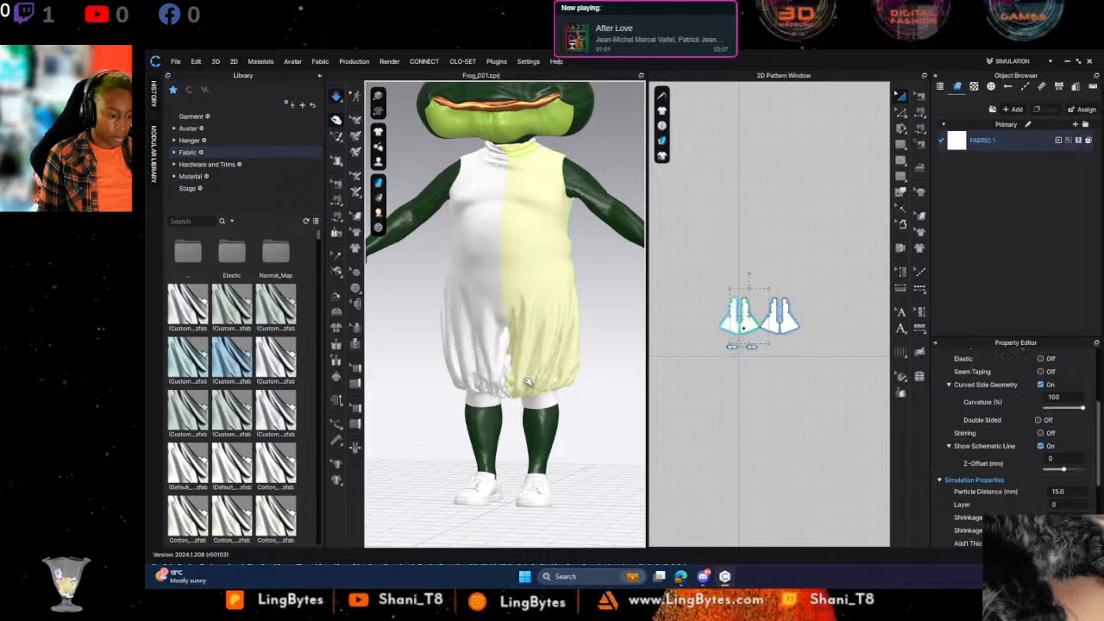
{"action": "left_click_drag", "start_coordinate": [546, 385], "coordinate": [619, 385]}
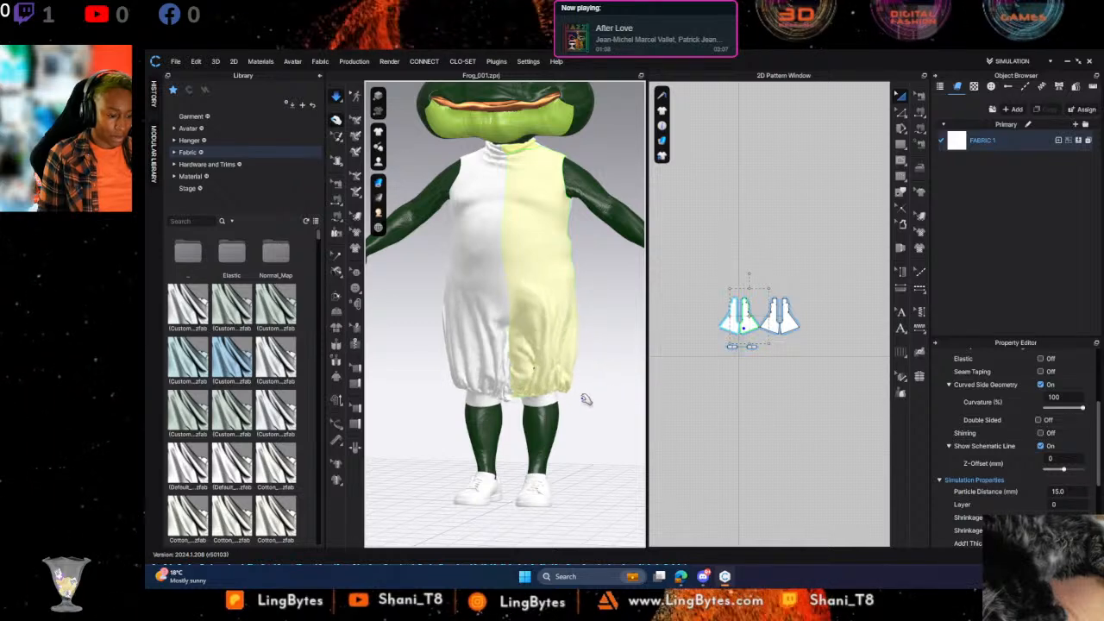
{"action": "middle_click_drag", "start_coordinate": [603, 378], "coordinate": [571, 420]}
{"action": "key", "text": "space"}
Draw a horizontal internal line about 207 mm long across the front piece from the centre edge to the side point below the armhole
{"action": "scroll", "coordinate": [765, 324], "scroll_direction": "down", "scroll_amount": 3}
{"action": "scroll", "coordinate": [770, 338], "scroll_direction": "up", "scroll_amount": 2}
{"action": "scroll", "coordinate": [780, 330], "scroll_direction": "up", "scroll_amount": 5}
{"action": "middle_click_drag", "start_coordinate": [633, 308], "coordinate": [674, 316]}
{"action": "left_click", "coordinate": [763, 311]}
{"action": "middle_click_drag", "start_coordinate": [867, 291], "coordinate": [690, 353]}
{"action": "middle_click_drag", "start_coordinate": [747, 288], "coordinate": [891, 315]}
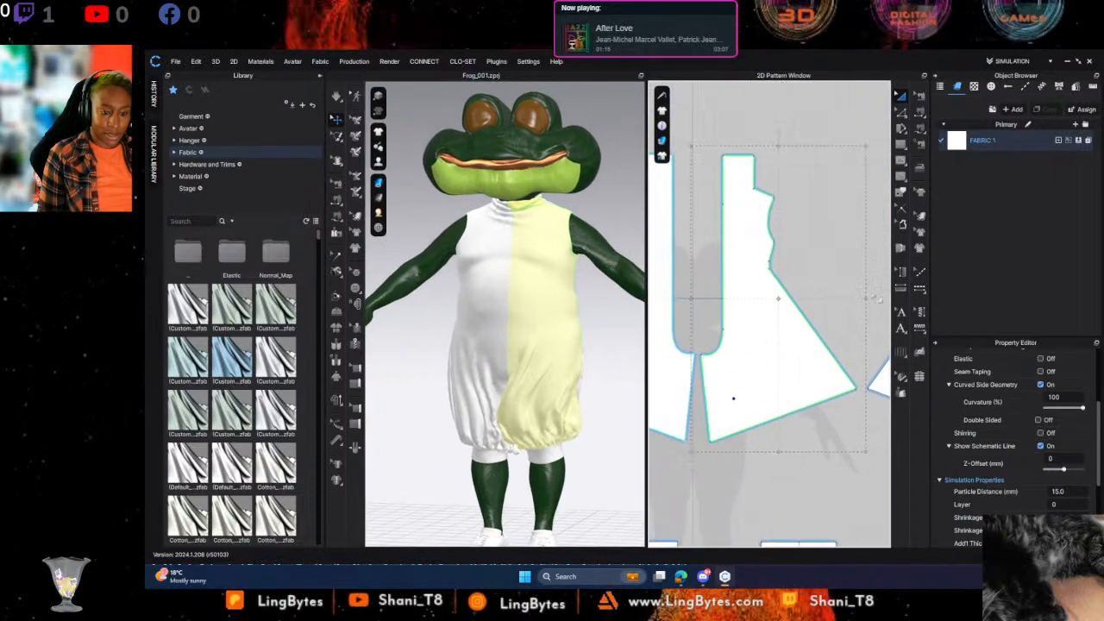
{"action": "left_click", "coordinate": [901, 162]}
{"action": "middle_click_drag", "start_coordinate": [779, 257], "coordinate": [876, 270]}
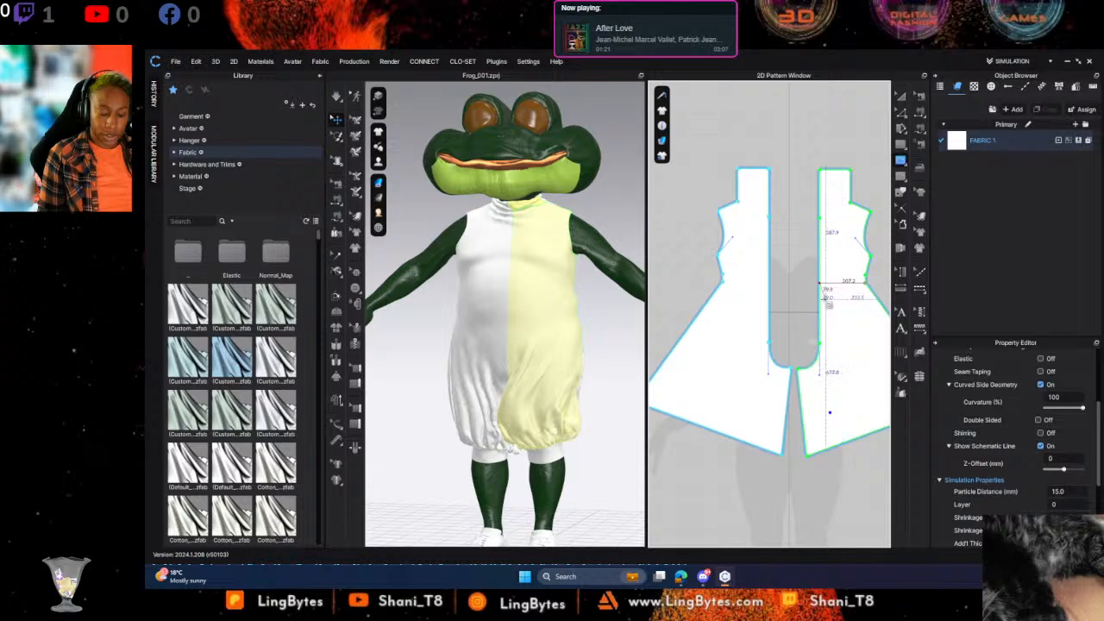
{"action": "left_click", "coordinate": [865, 280]}
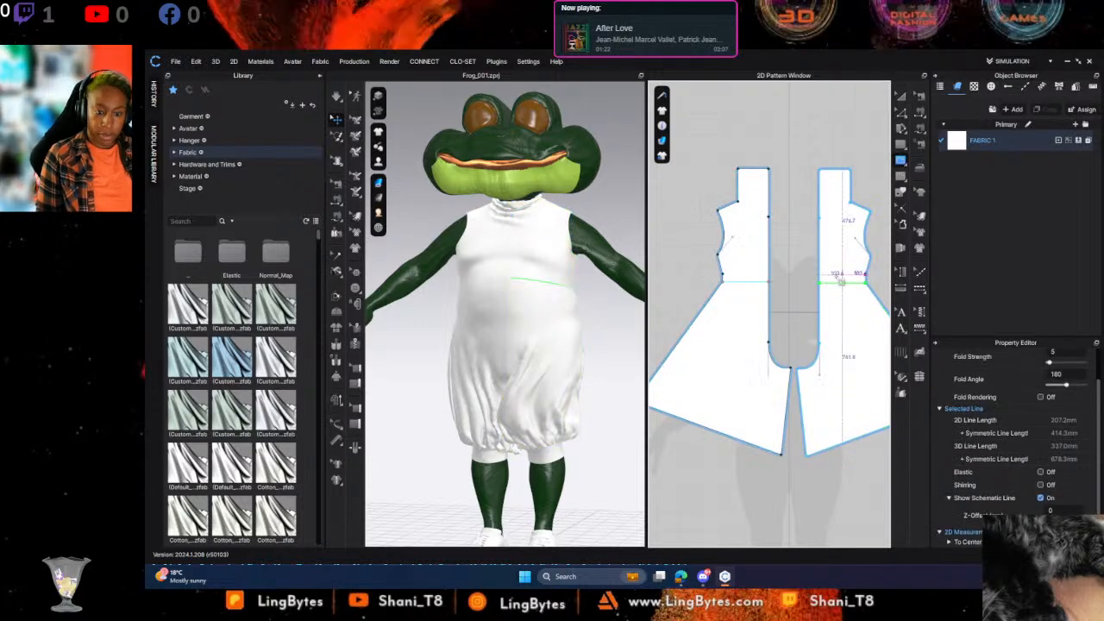
Add a second parallel internal line just above it on the front and draw a matching pair across the back piece
{"action": "scroll", "coordinate": [823, 280], "scroll_direction": "up", "scroll_amount": 3}
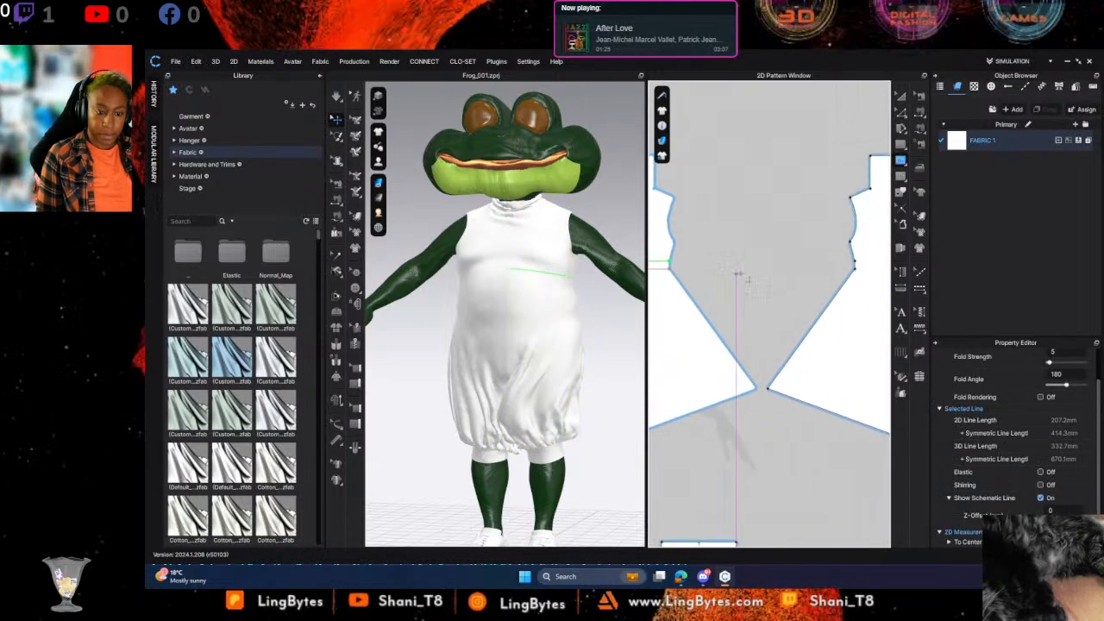
{"action": "scroll", "coordinate": [690, 276], "scroll_direction": "down", "scroll_amount": 3}
{"action": "scroll", "coordinate": [747, 289], "scroll_direction": "up", "scroll_amount": 2}
{"action": "scroll", "coordinate": [740, 263], "scroll_direction": "down", "scroll_amount": 2}
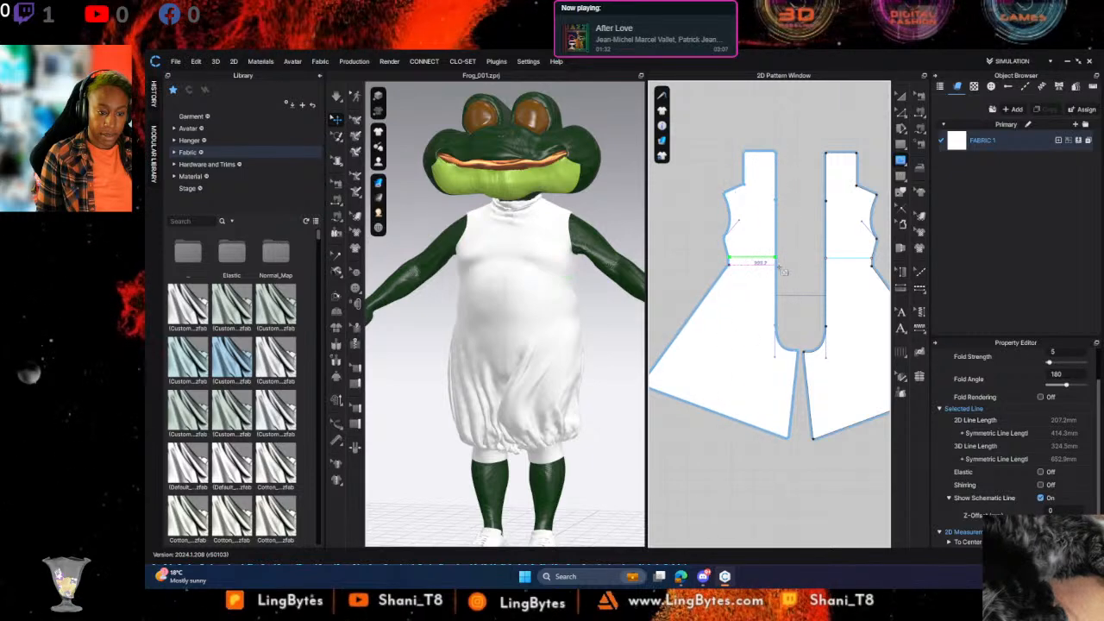
Use Cut & Sew along both internal lines on the back piece and on the front piece to separate the waistband strips
{"action": "left_click", "coordinate": [900, 113]}
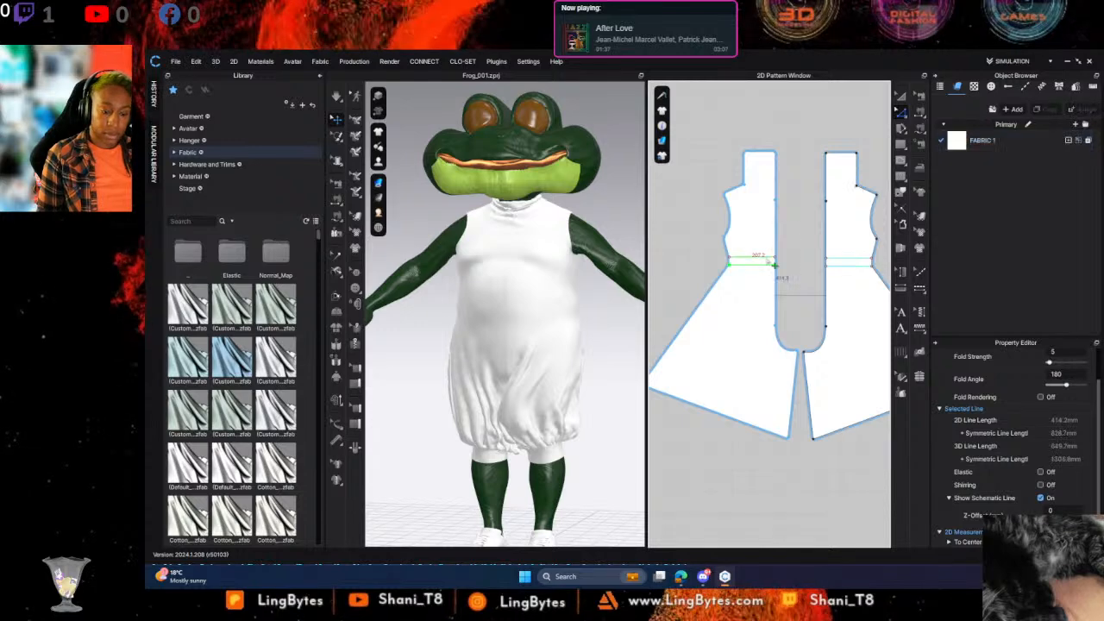
{"action": "right_click", "coordinate": [767, 259]}
{"action": "left_click", "coordinate": [807, 395]}
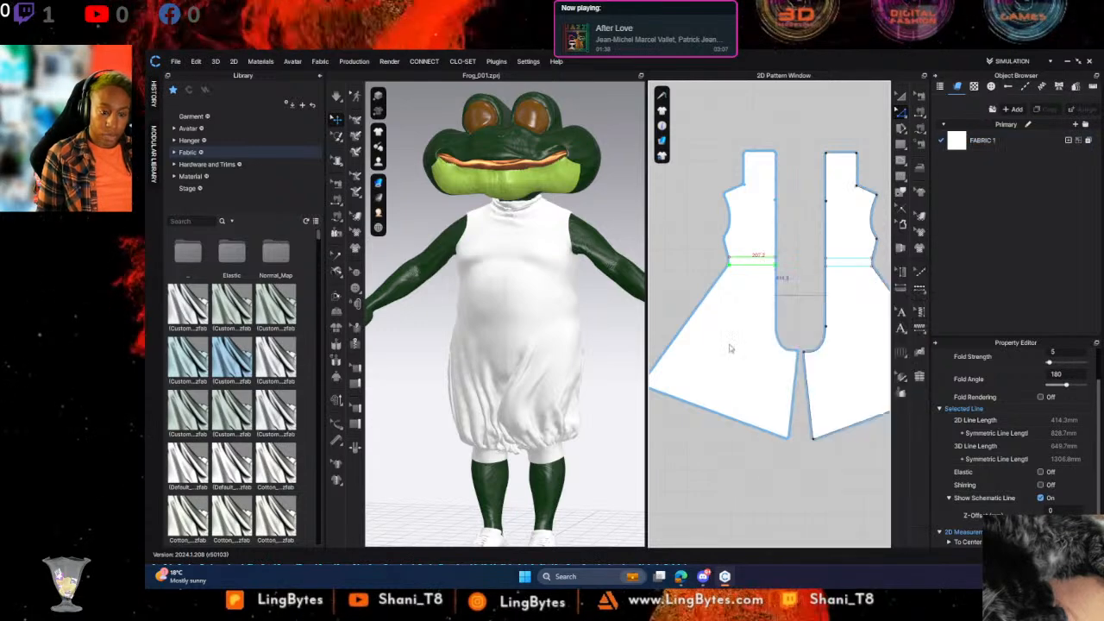
{"action": "scroll", "coordinate": [713, 272], "scroll_direction": "up", "scroll_amount": 4}
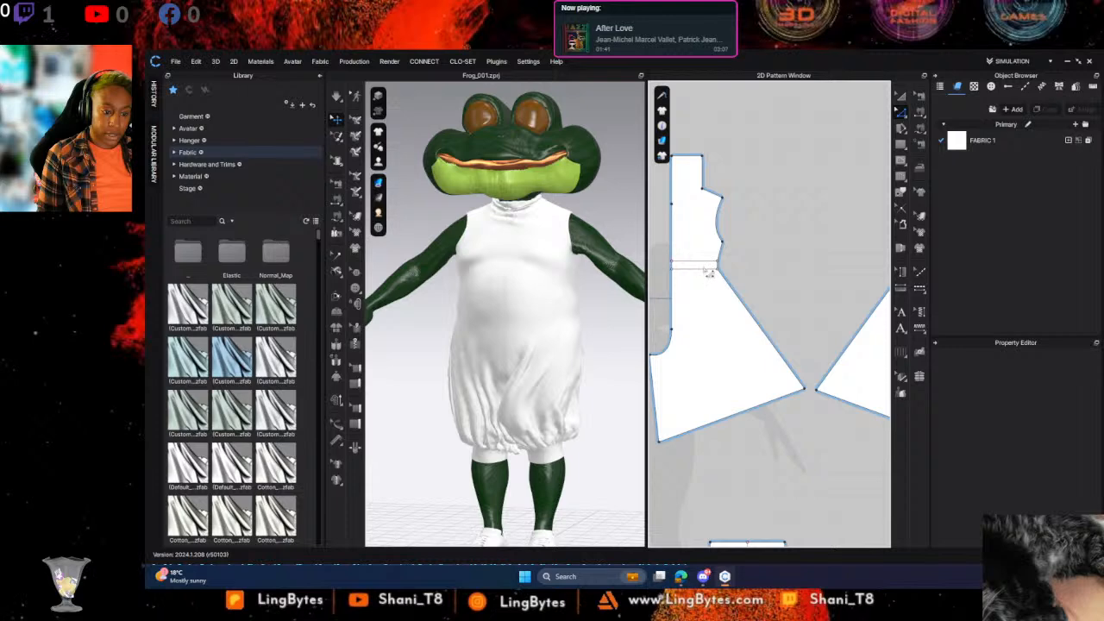
{"action": "left_click", "coordinate": [698, 263]}
{"action": "right_click", "coordinate": [697, 263]}
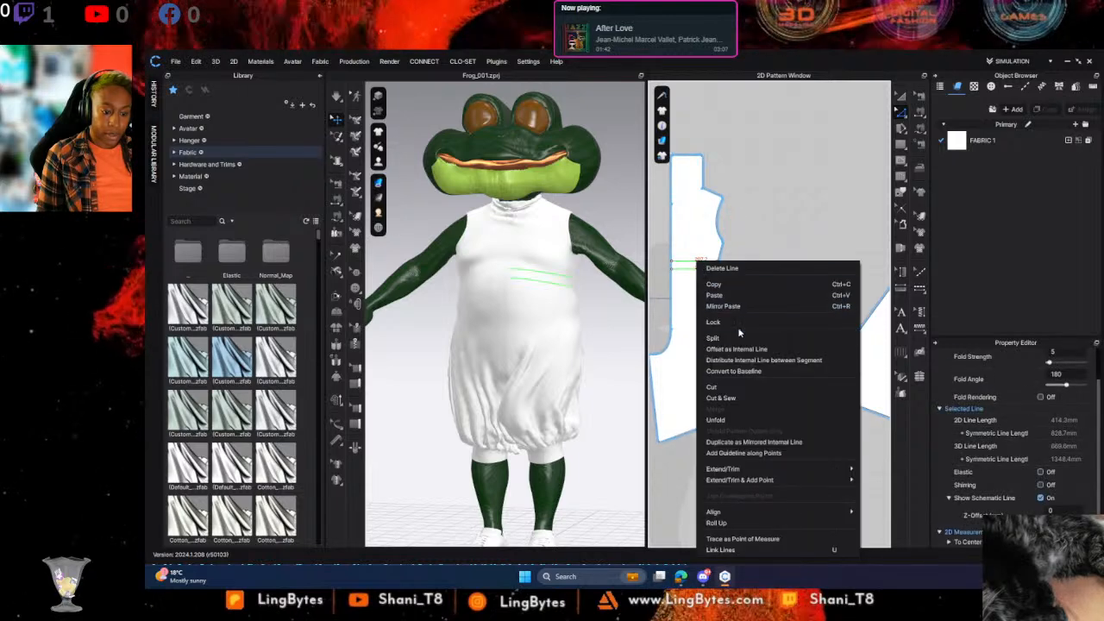
{"action": "left_click", "coordinate": [724, 421]}
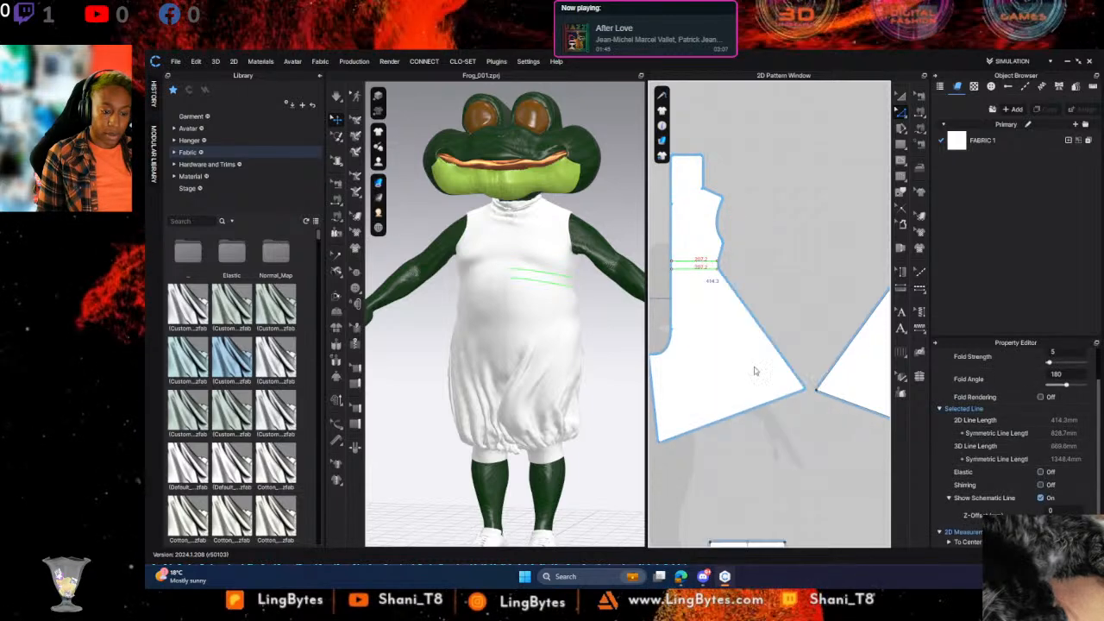
Merge the two back waistband strips along their centre edges
{"action": "scroll", "coordinate": [787, 280], "scroll_direction": "down", "scroll_amount": 3}
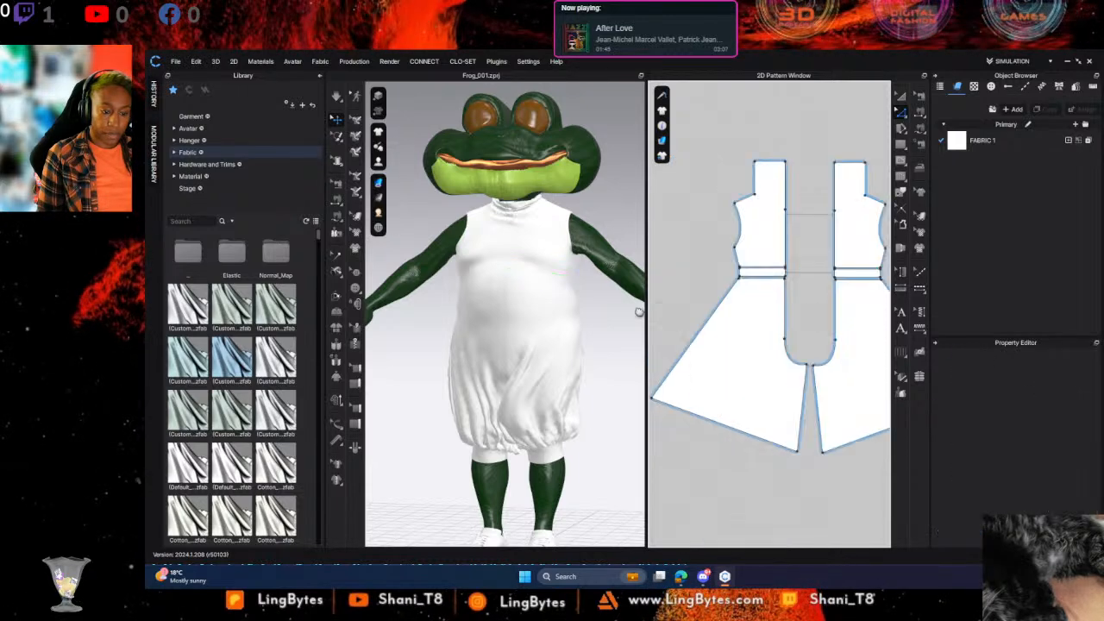
{"action": "left_click", "coordinate": [785, 274]}
{"action": "right_click", "coordinate": [836, 272]}
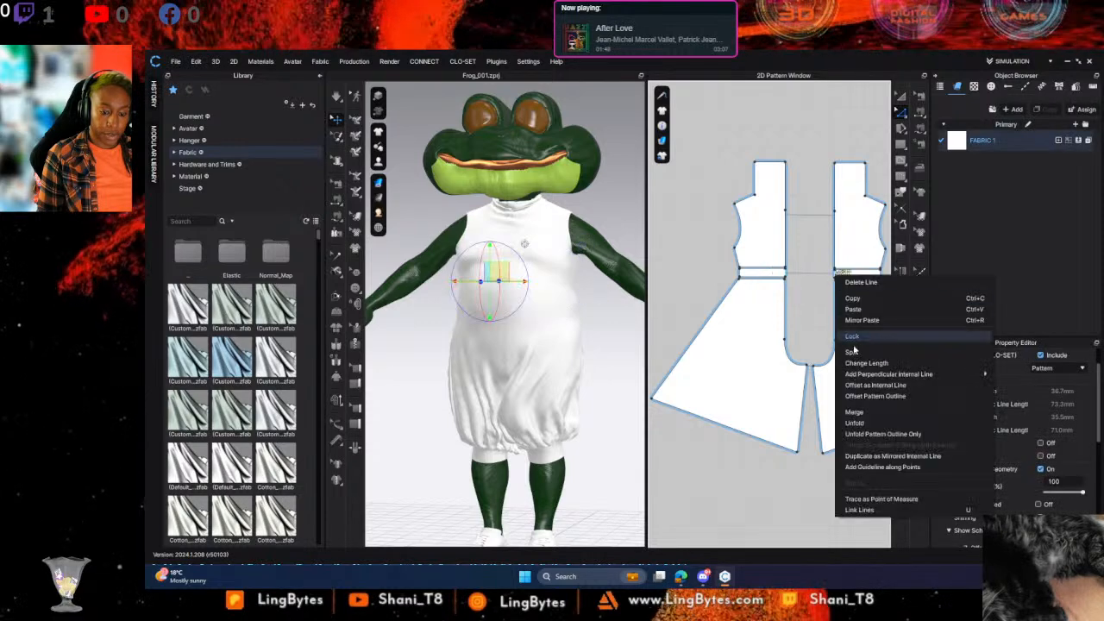
{"action": "left_click", "coordinate": [851, 417]}
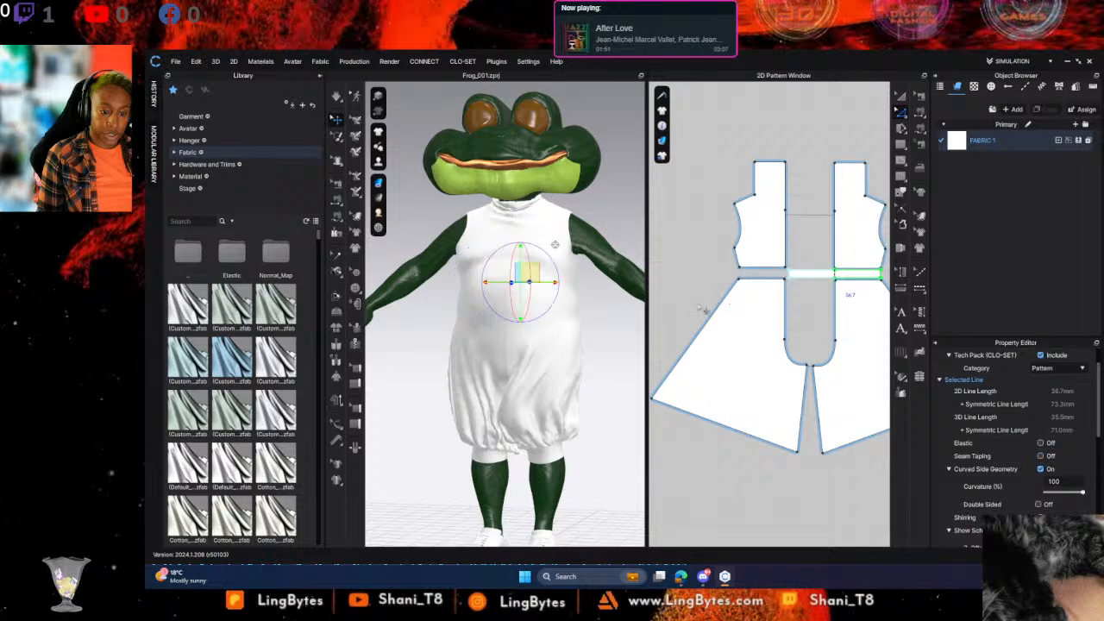
Merge the two front waistband strips along their centre edges
{"action": "middle_click_drag", "start_coordinate": [878, 298], "coordinate": [847, 306]}
{"action": "scroll", "coordinate": [709, 294], "scroll_direction": "down", "scroll_amount": 1}
{"action": "left_click", "coordinate": [802, 293]}
{"action": "left_click", "coordinate": [845, 299]}
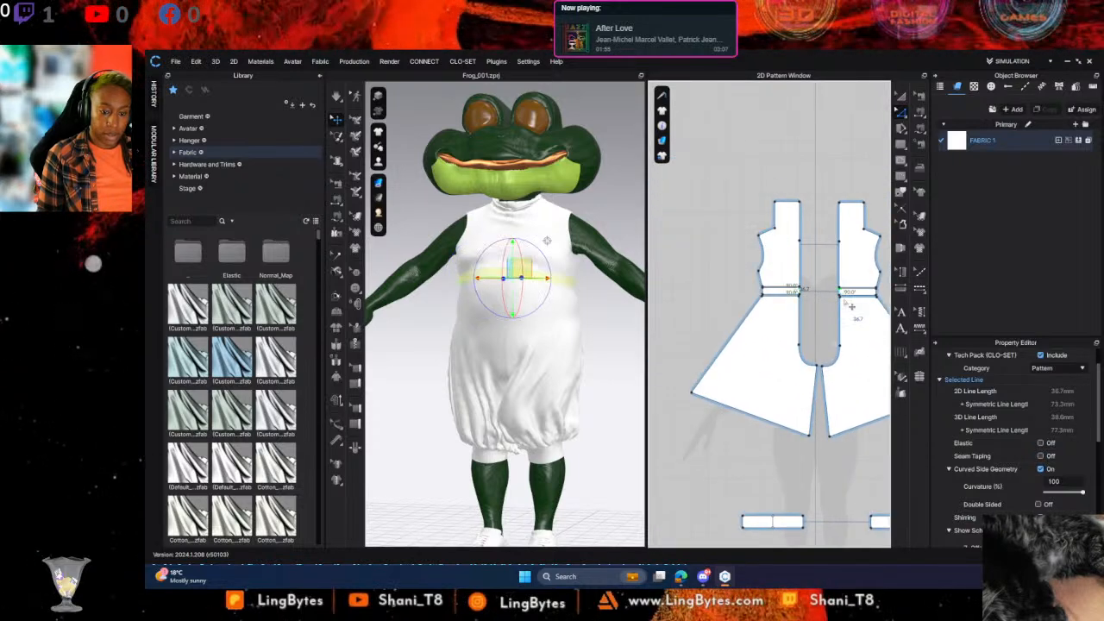
{"action": "scroll", "coordinate": [844, 299], "scroll_direction": "up", "scroll_amount": 3}
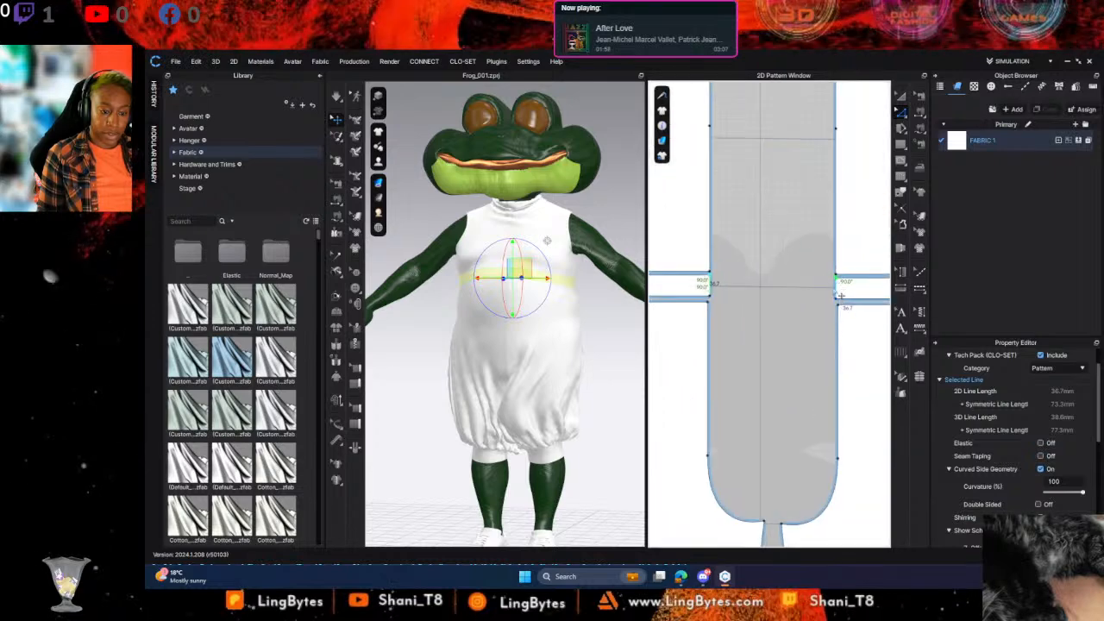
{"action": "right_click", "coordinate": [834, 286]}
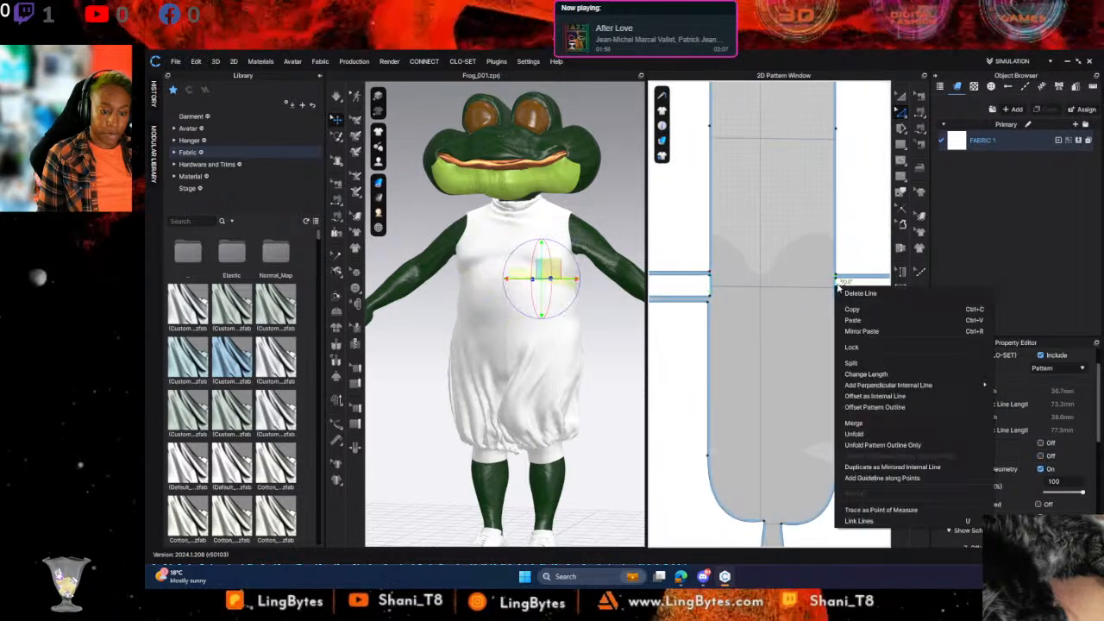
{"action": "left_click", "coordinate": [867, 423]}
Try to merge the two front bodice halves along their centre edges
{"action": "scroll", "coordinate": [765, 368], "scroll_direction": "down", "scroll_amount": 5}
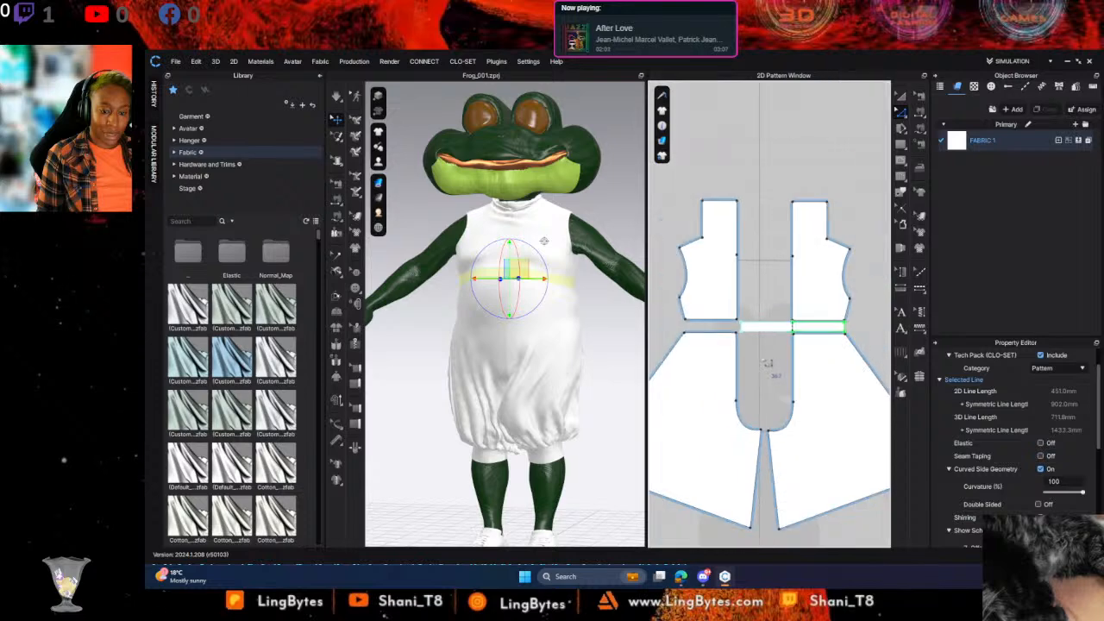
{"action": "left_click", "coordinate": [753, 308]}
{"action": "left_click", "coordinate": [747, 307]}
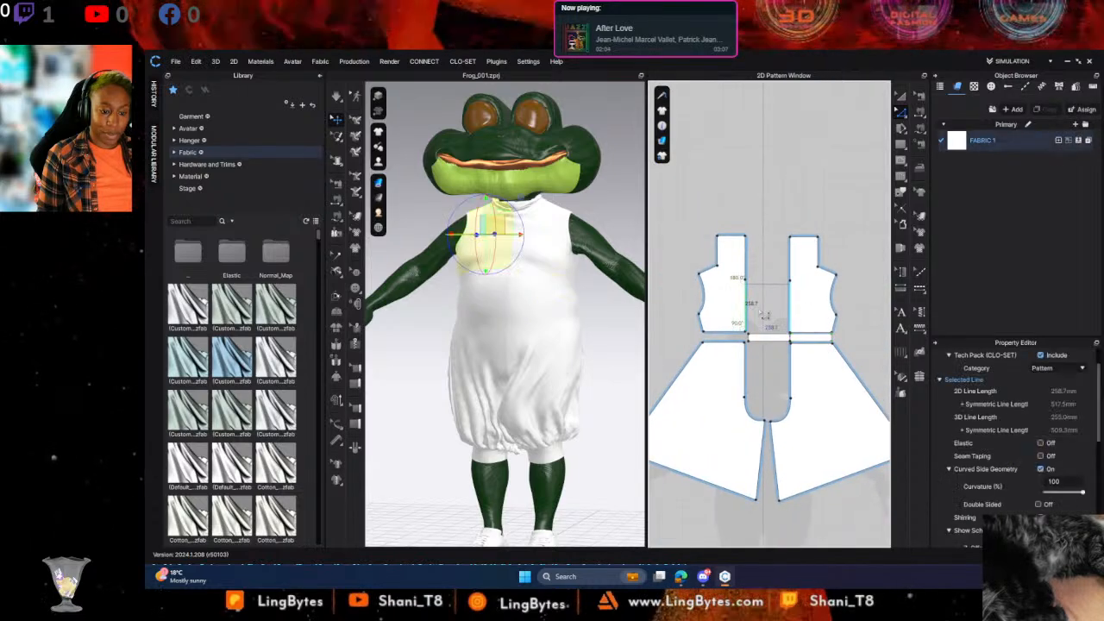
{"action": "left_click", "coordinate": [757, 267], "text": "shift"}
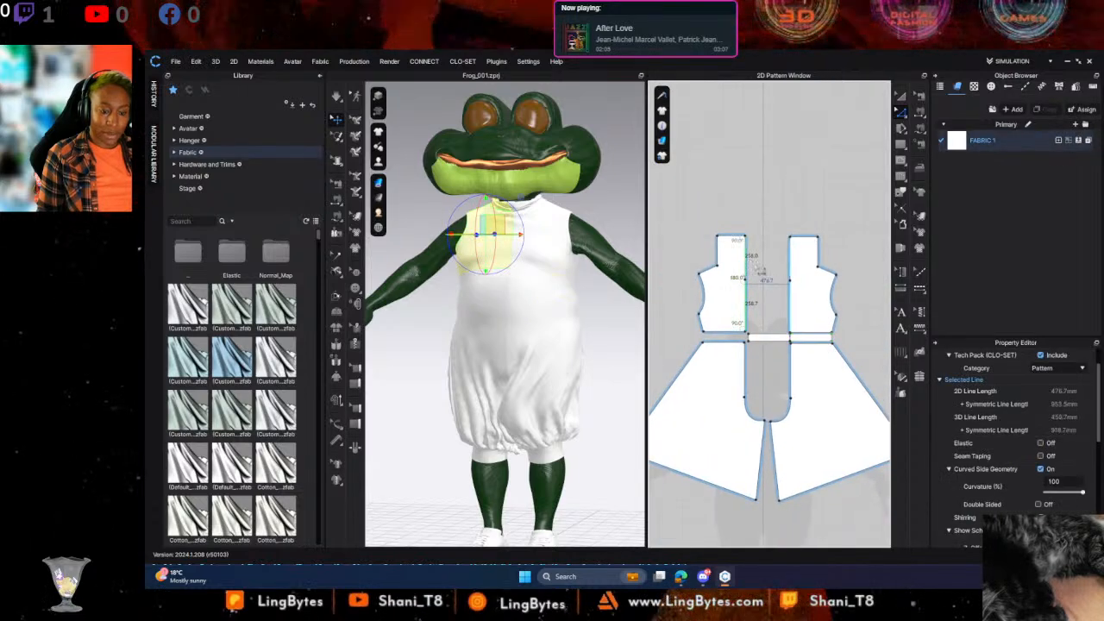
{"action": "right_click", "coordinate": [797, 271]}
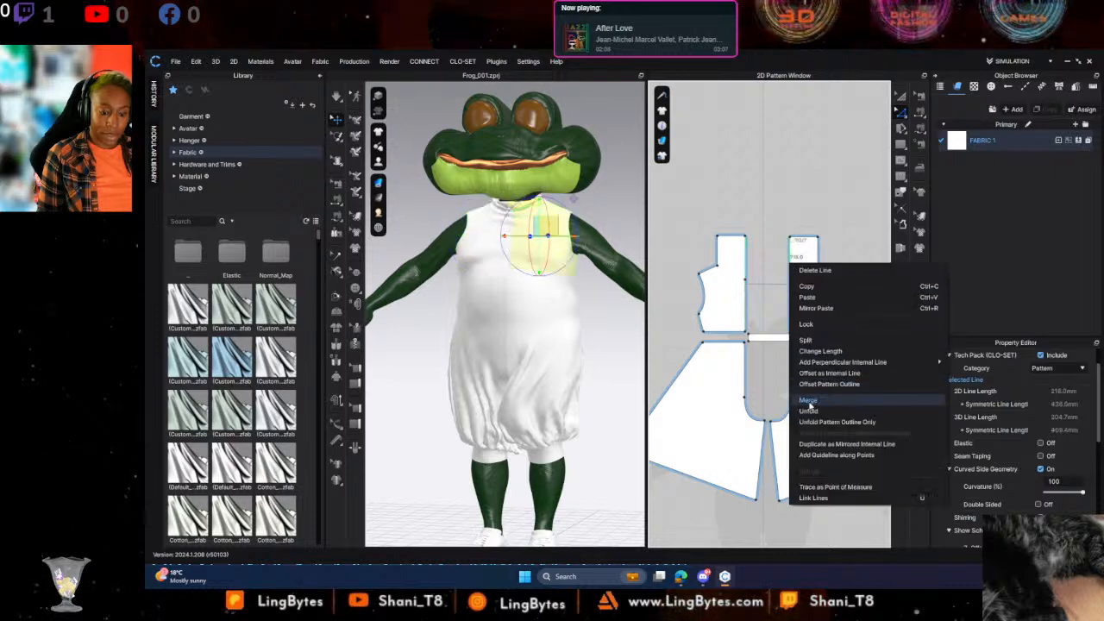
{"action": "left_click", "coordinate": [809, 404]}
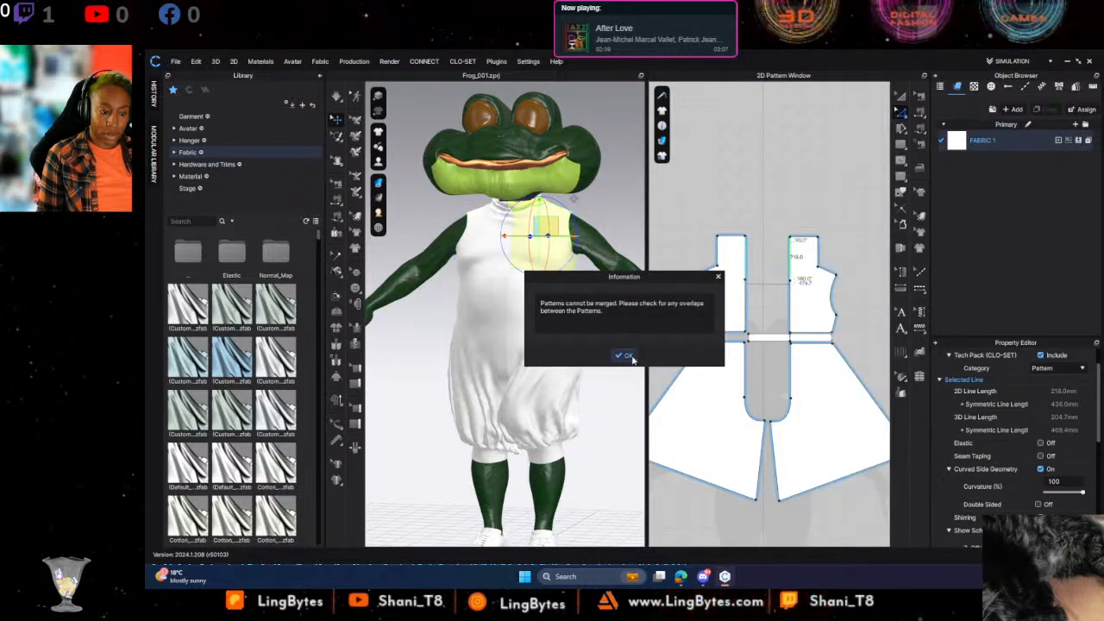
Move the two front bodice halves up so they sit clear of the front waistband
{"action": "left_click", "coordinate": [627, 355]}
{"action": "left_click", "coordinate": [757, 276]}
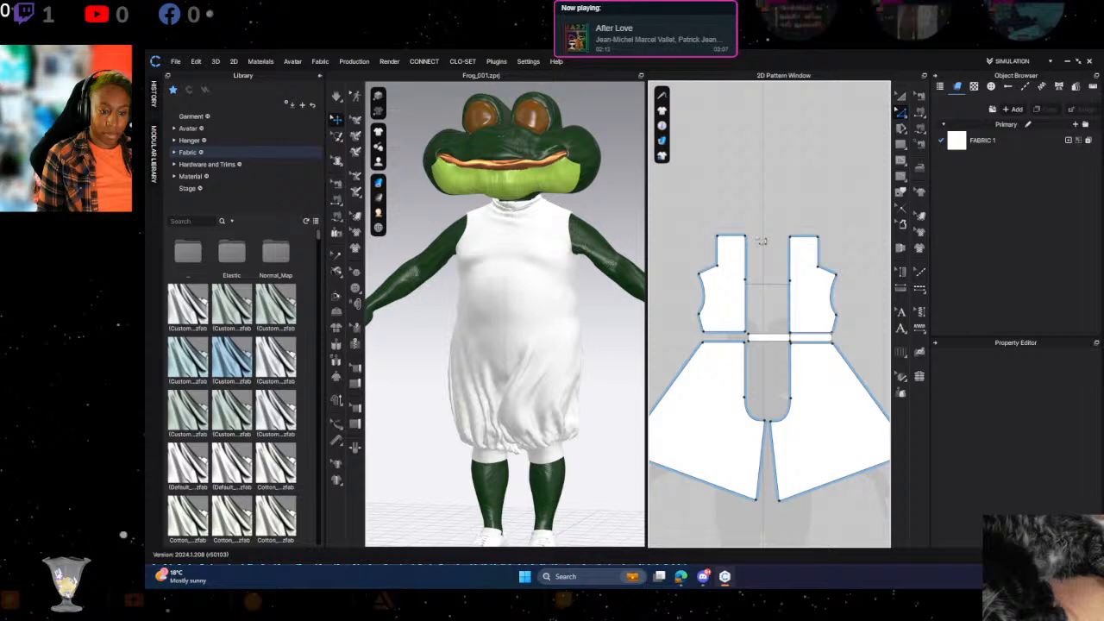
{"action": "left_click_drag", "start_coordinate": [743, 226], "coordinate": [799, 340]}
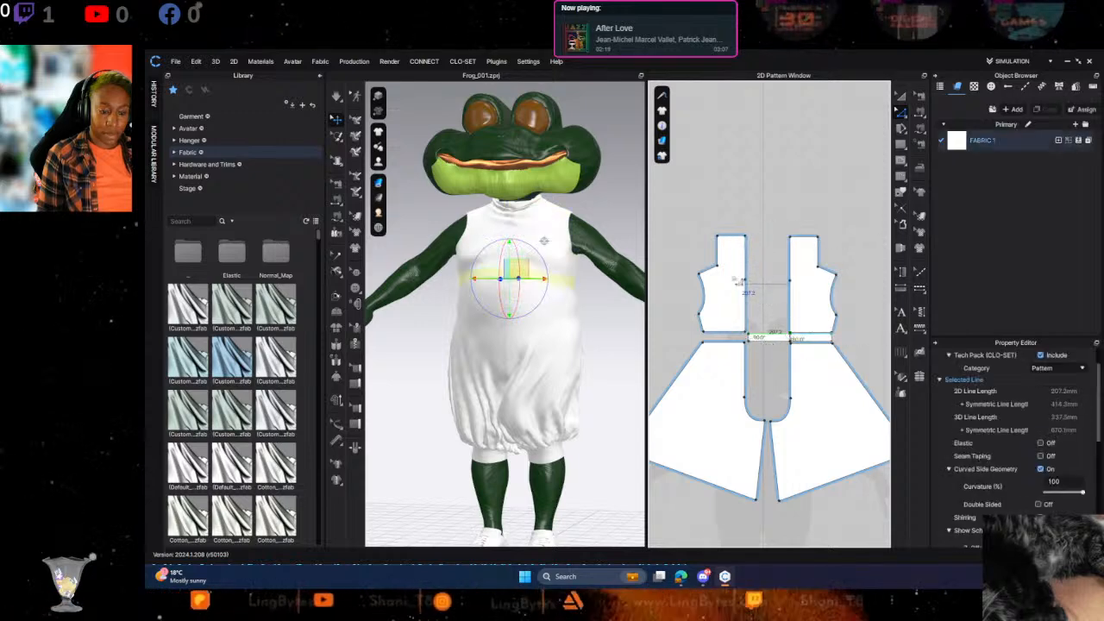
{"action": "left_click", "coordinate": [727, 291]}
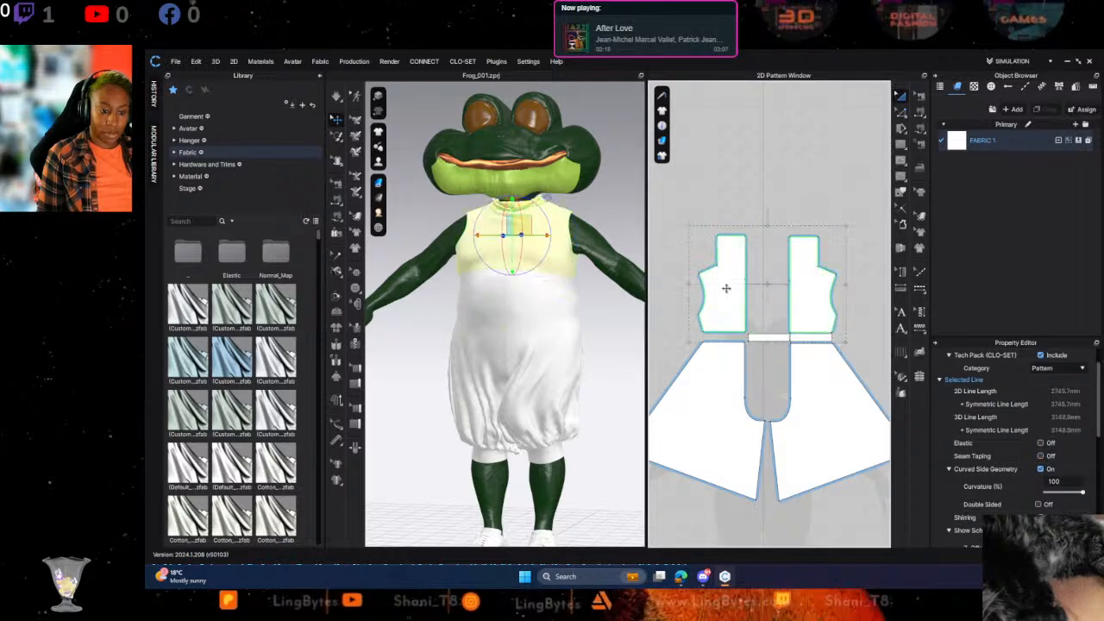
{"action": "left_click_drag", "start_coordinate": [726, 290], "coordinate": [726, 271]}
Merge the two front bodice halves along their full centre edges
{"action": "left_click", "coordinate": [752, 193]}
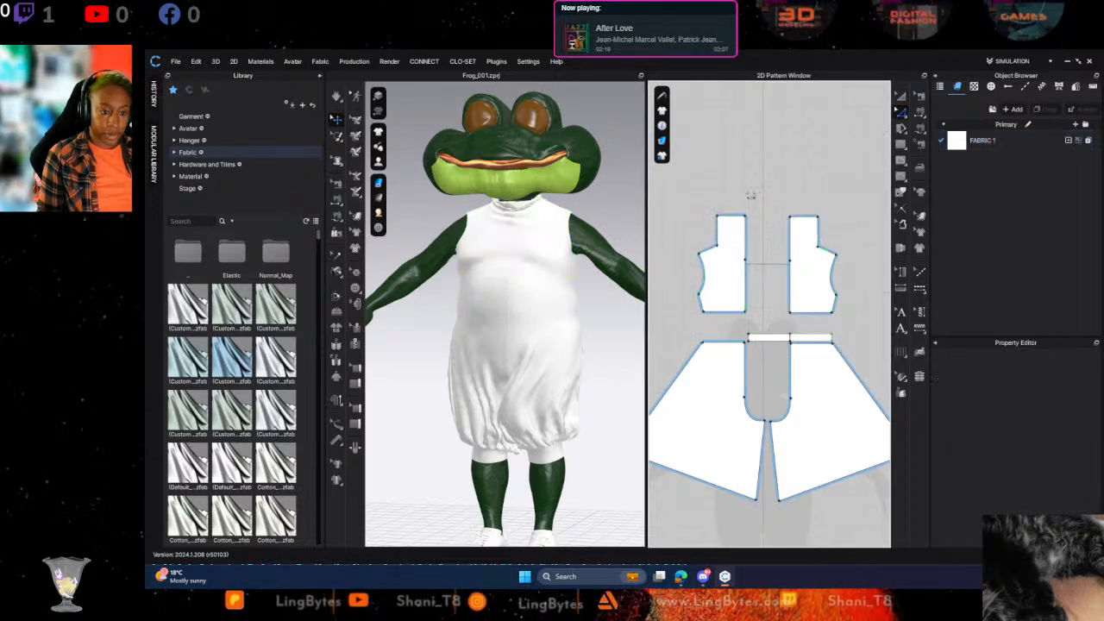
{"action": "left_click", "coordinate": [800, 315]}
{"action": "right_click", "coordinate": [801, 315]}
{"action": "left_click", "coordinate": [741, 205]}
{"action": "left_click", "coordinate": [788, 316]}
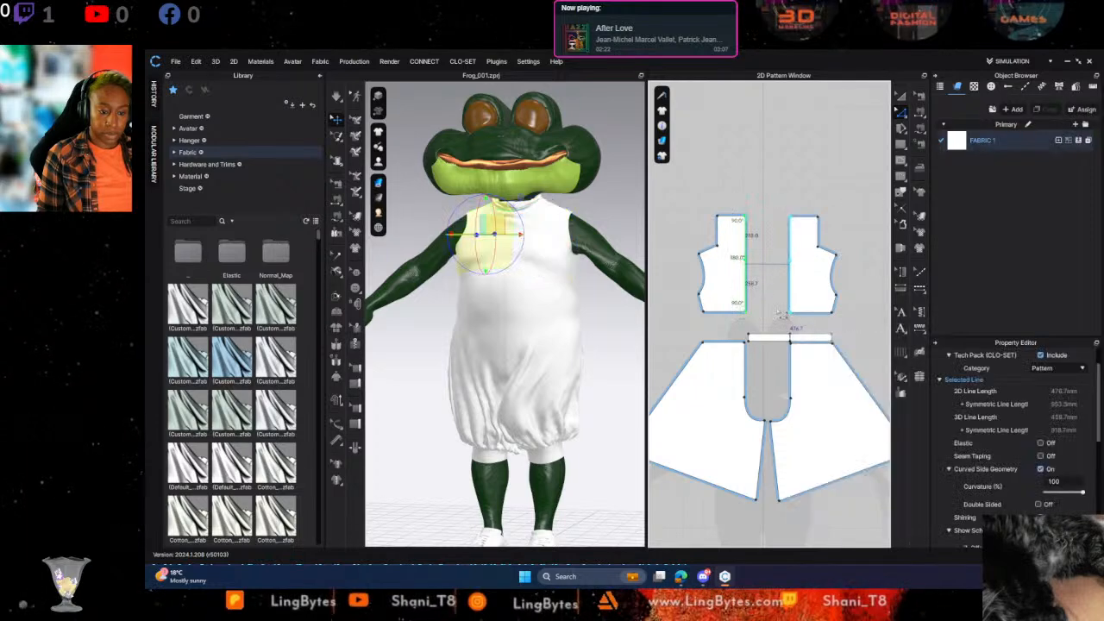
{"action": "left_click", "coordinate": [790, 298]}
{"action": "scroll", "coordinate": [811, 278], "scroll_direction": "up", "scroll_amount": 3}
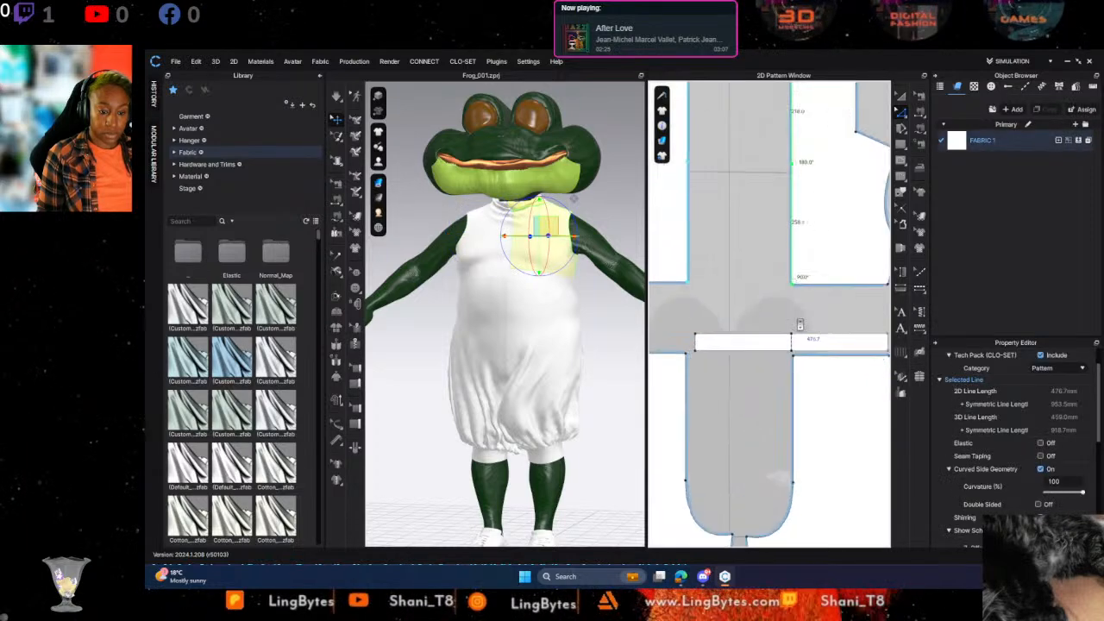
{"action": "right_click", "coordinate": [791, 246]}
{"action": "left_click", "coordinate": [810, 370]}
{"action": "scroll", "coordinate": [726, 239], "scroll_direction": "down", "scroll_amount": 5}
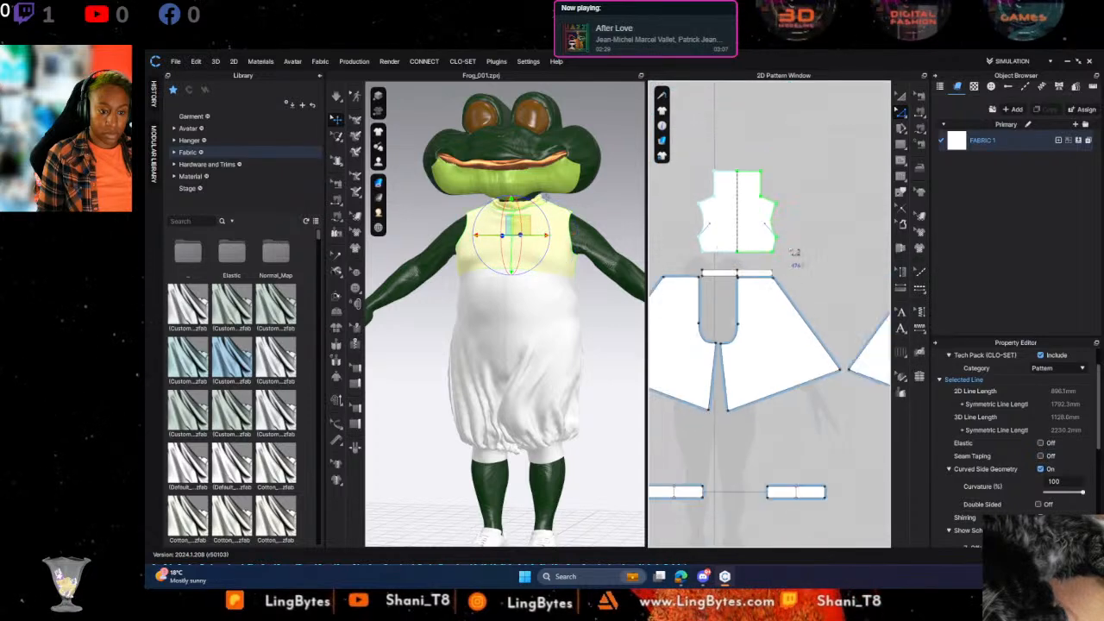
Merge the two back bodice halves along their full centre edges
{"action": "scroll", "coordinate": [768, 177], "scroll_direction": "up", "scroll_amount": 5}
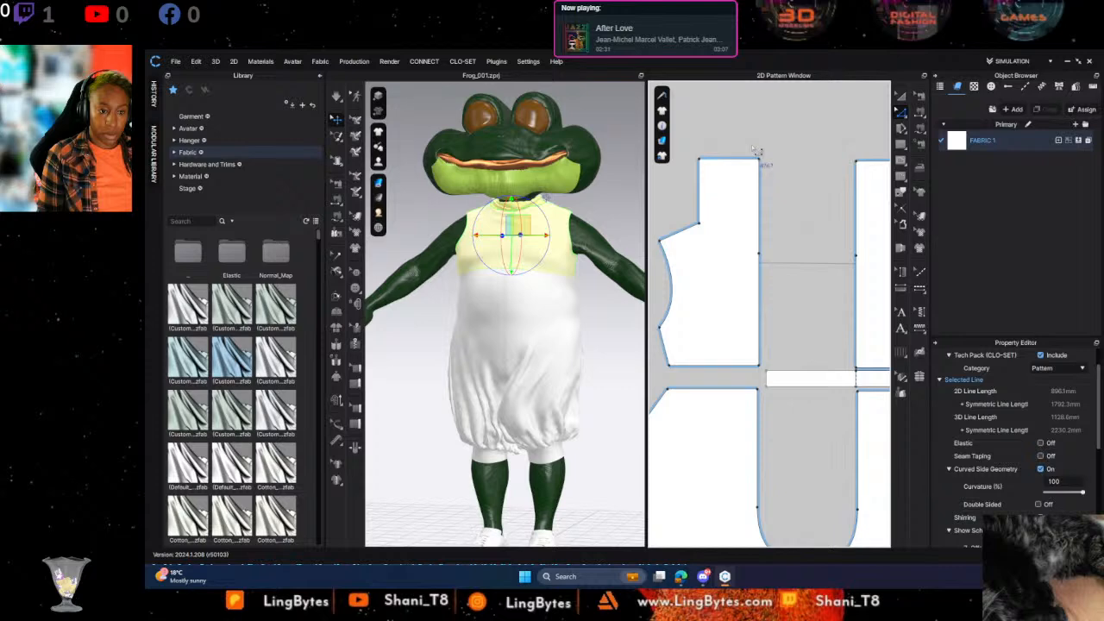
{"action": "left_click", "coordinate": [867, 341]}
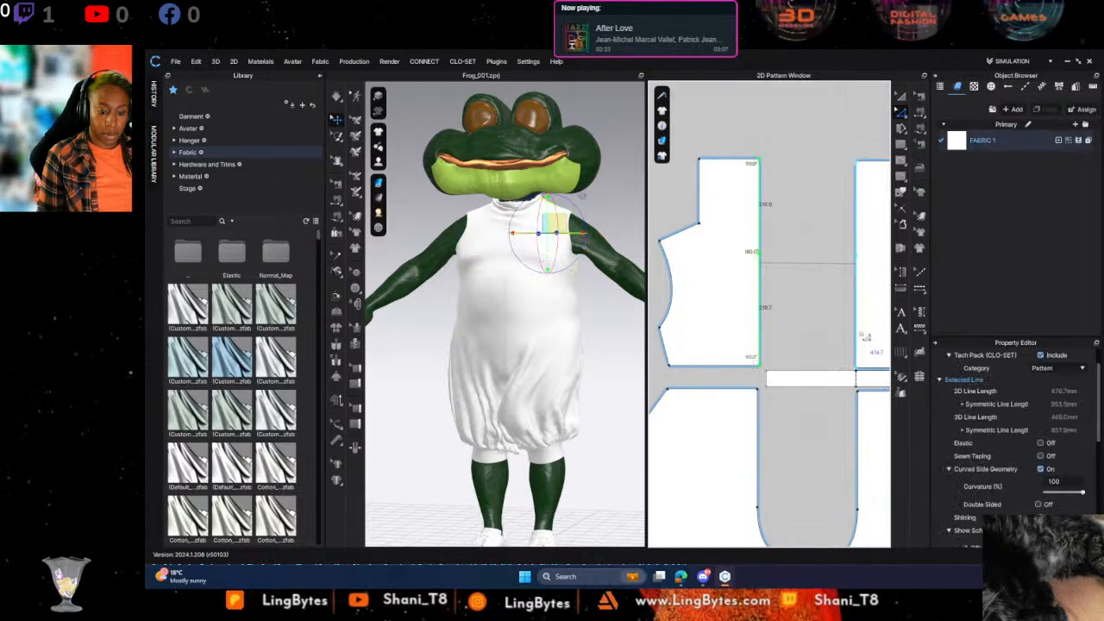
{"action": "right_click", "coordinate": [865, 316]}
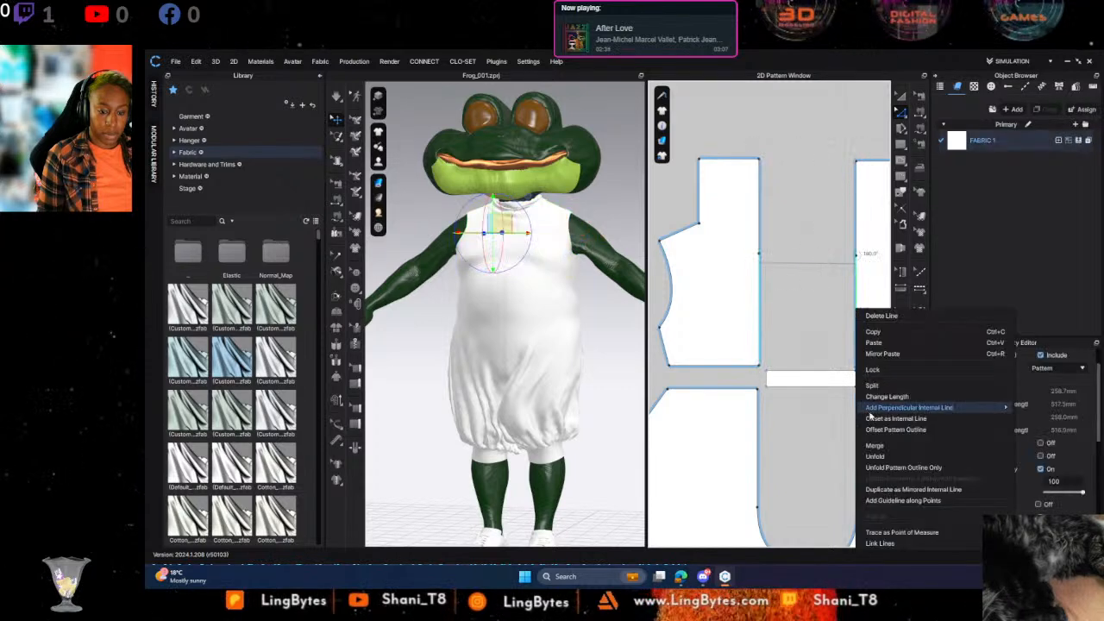
{"action": "left_click_drag", "start_coordinate": [725, 133], "coordinate": [778, 371]}
{"action": "right_click", "coordinate": [760, 369]}
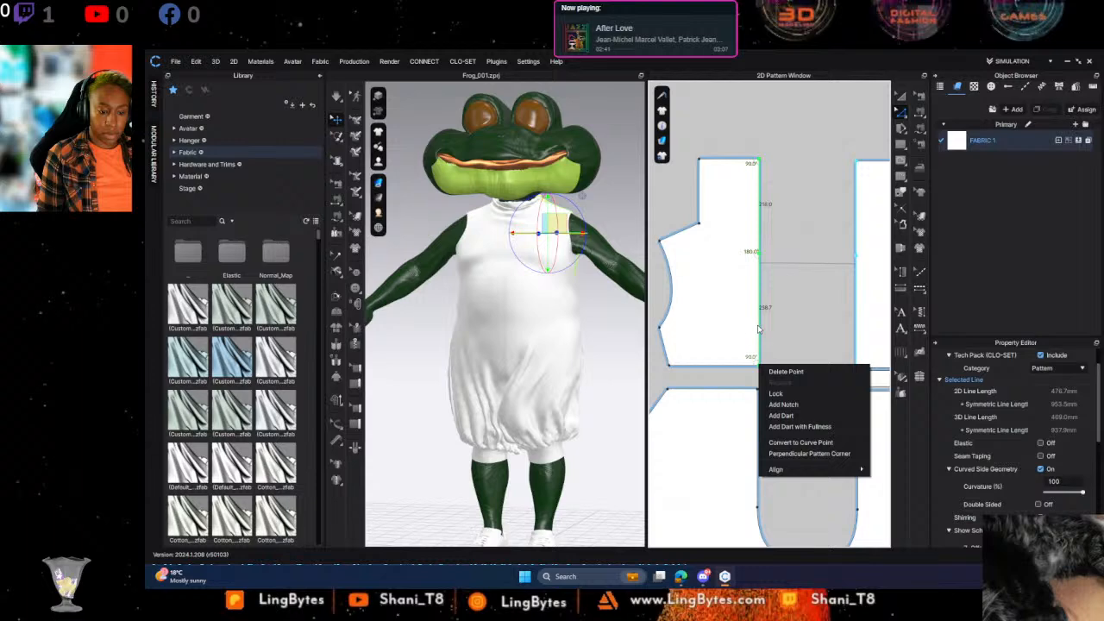
{"action": "right_click", "coordinate": [758, 327]}
{"action": "left_click", "coordinate": [784, 450]}
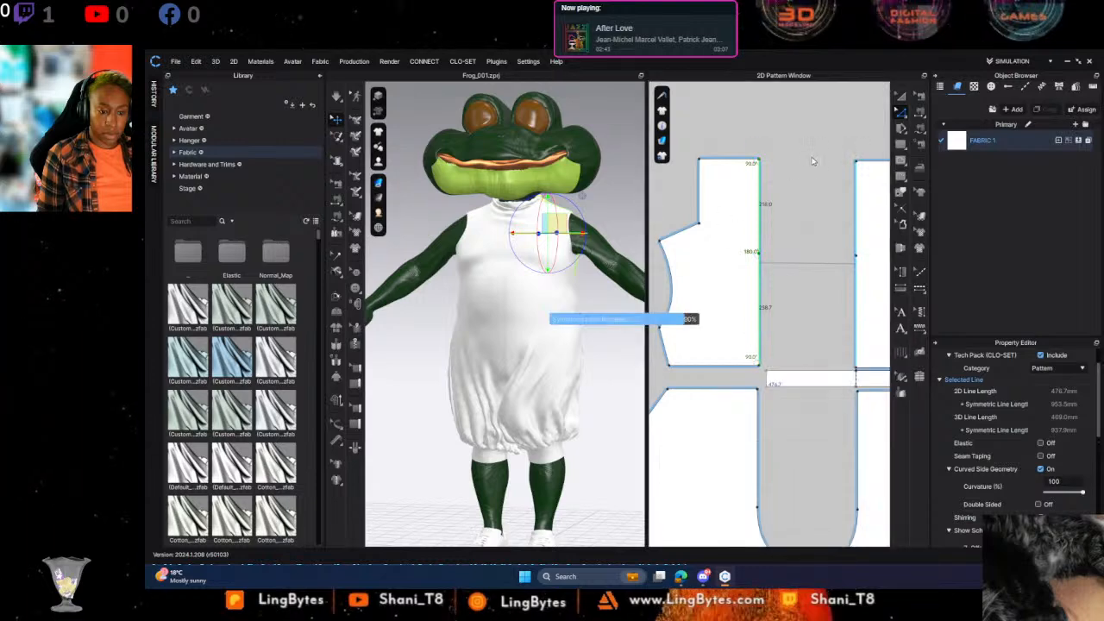
{"action": "left_click", "coordinate": [749, 130]}
Simulate the garment so the merged bodice pieces settle on the avatar
{"action": "scroll", "coordinate": [739, 155], "scroll_direction": "down", "scroll_amount": 5}
{"action": "key", "text": "space"}
{"action": "scroll", "coordinate": [724, 354], "scroll_direction": "down", "scroll_amount": 2}
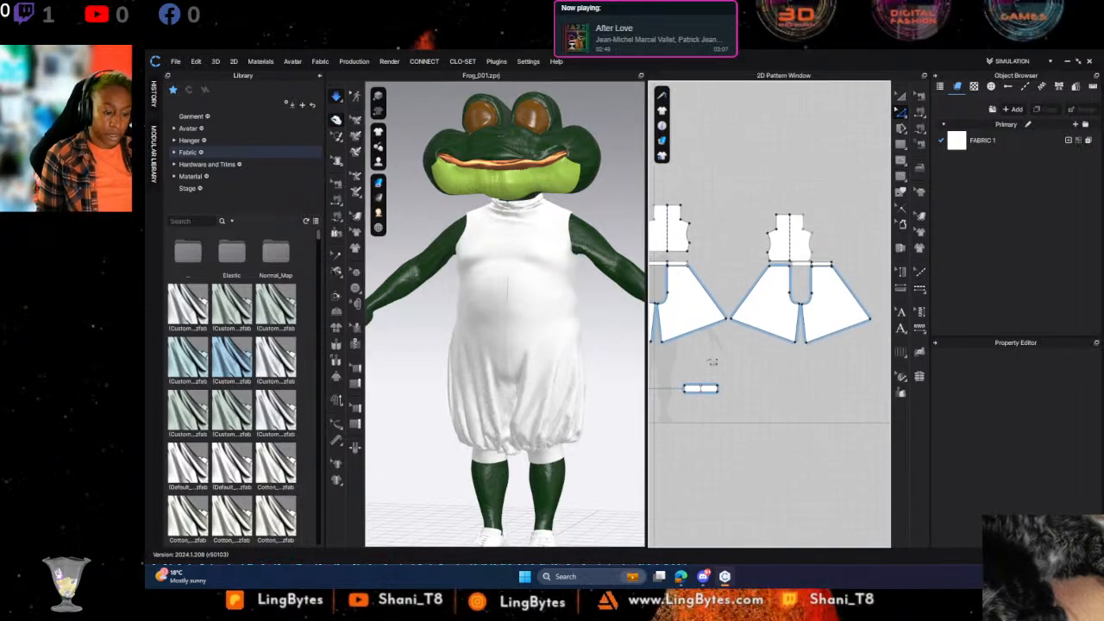
{"action": "middle_click_drag", "start_coordinate": [743, 359], "coordinate": [768, 366]}
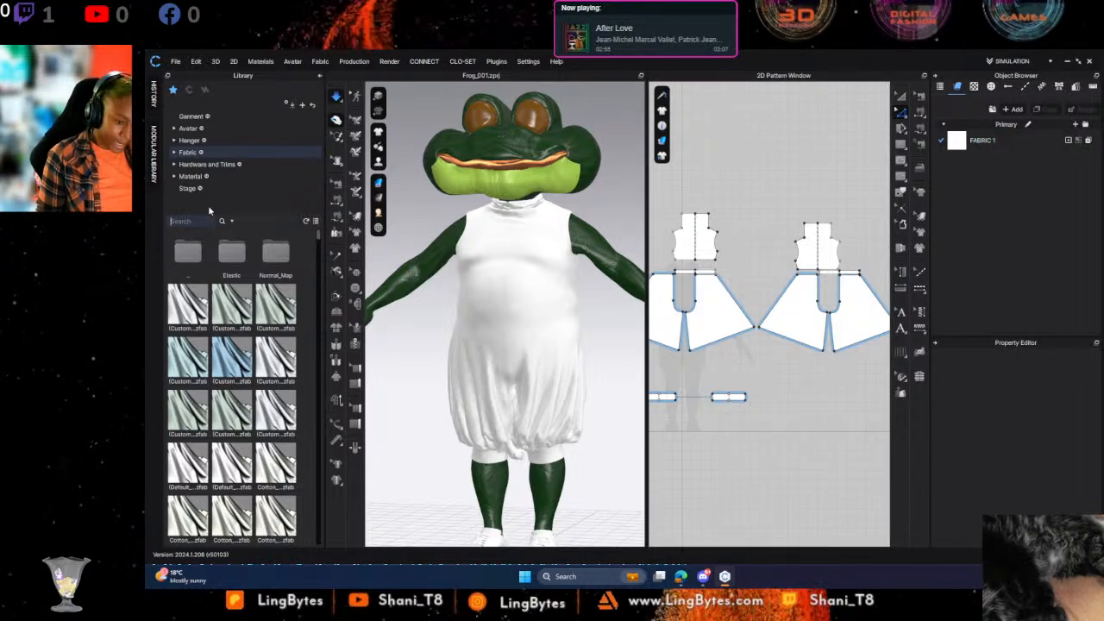
Search the fabric library for "cord" and apply the V2_Woven_Corduroy_1 fabric to both leg cuffs and the front and back waistbands
{"action": "type", "text": "cott"}
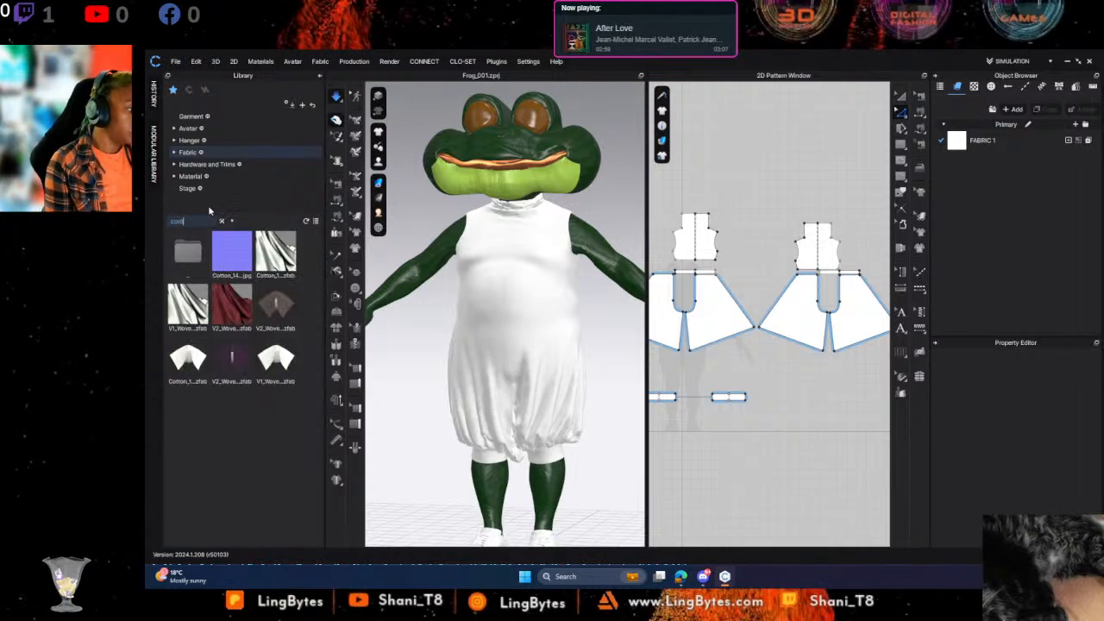
{"action": "left_click_drag", "start_coordinate": [259, 316], "coordinate": [733, 401]}
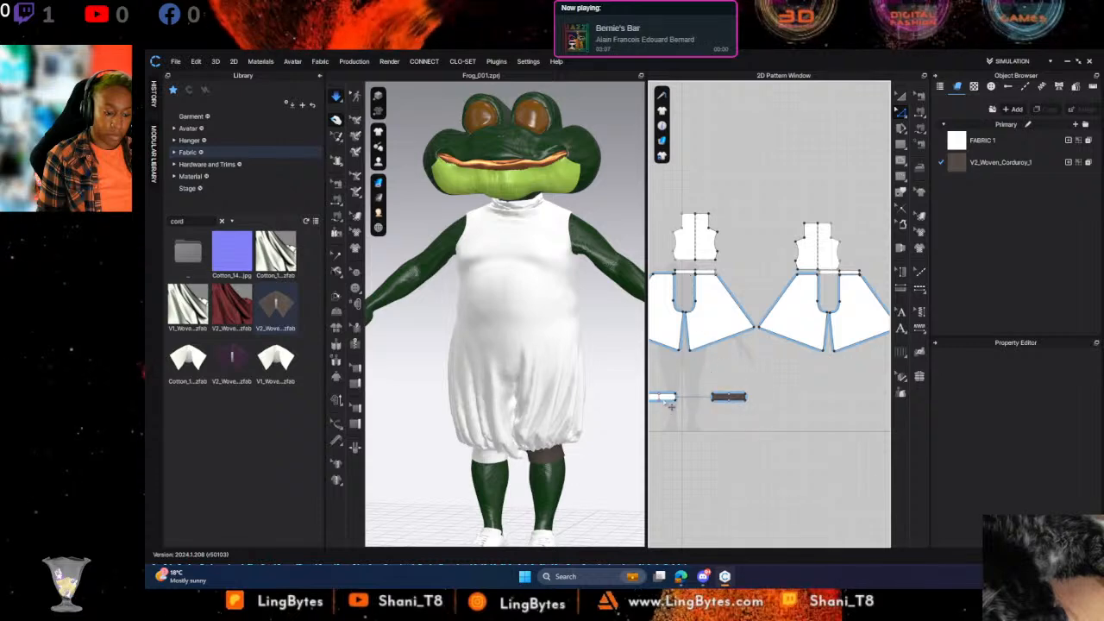
{"action": "left_click", "coordinate": [900, 95]}
{"action": "left_click", "coordinate": [669, 396]}
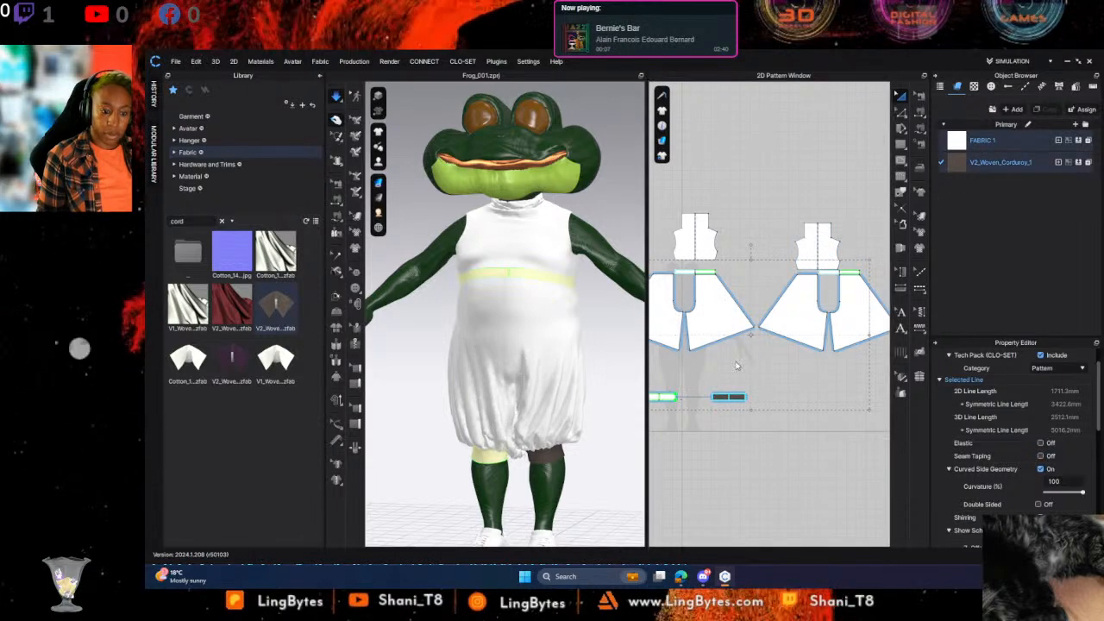
{"action": "left_click_drag", "start_coordinate": [963, 169], "coordinate": [663, 397]}
{"action": "left_click", "coordinate": [734, 422]}
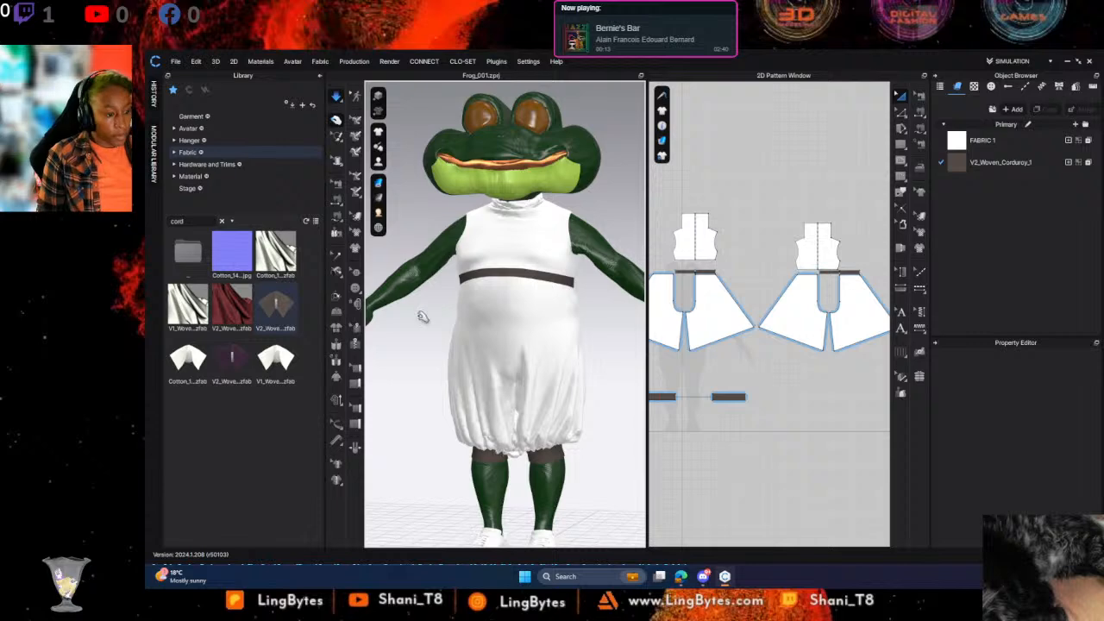
Examine the corduroy waistband and cuffs on the avatar from several sides and up close
{"action": "right_click_drag", "start_coordinate": [577, 338], "coordinate": [502, 296]}
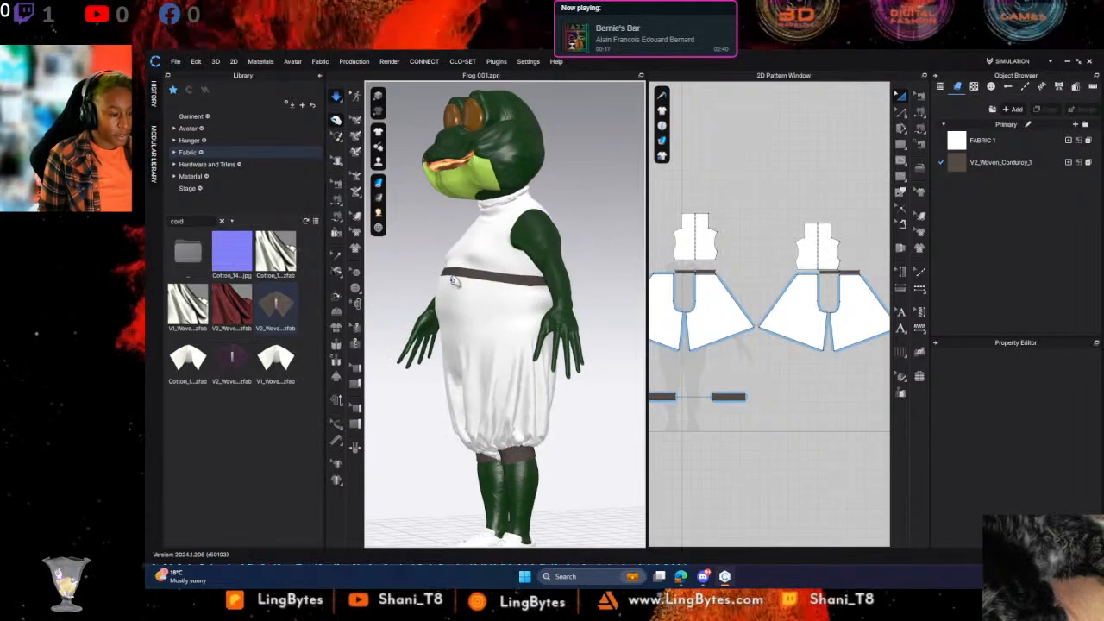
{"action": "right_click_drag", "start_coordinate": [411, 362], "coordinate": [523, 381]}
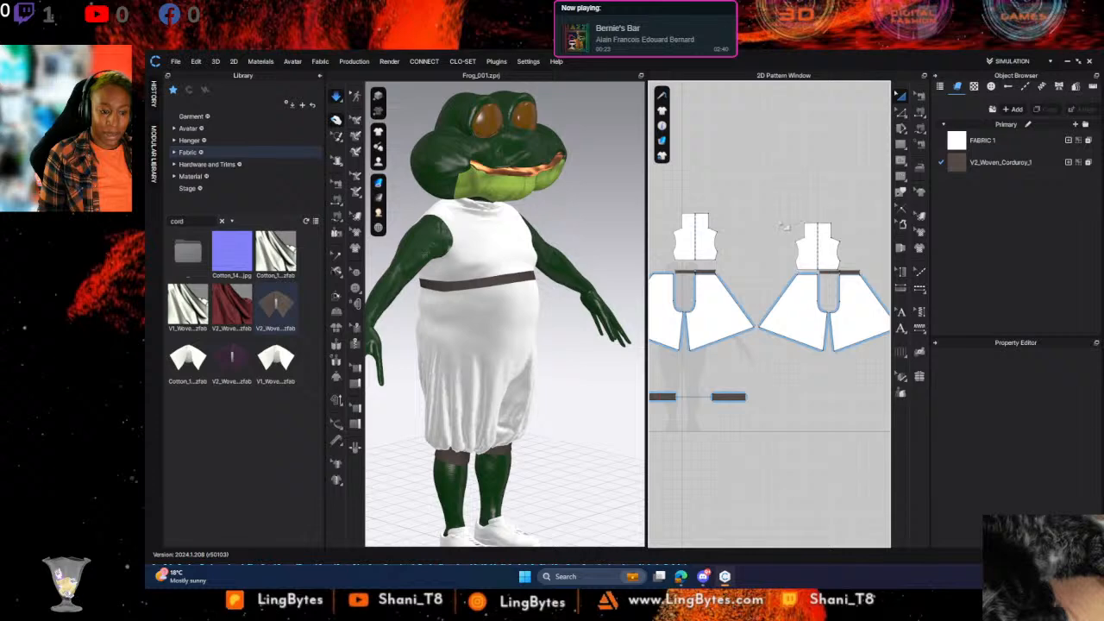
{"action": "scroll", "coordinate": [453, 306], "scroll_direction": "up", "scroll_amount": 3}
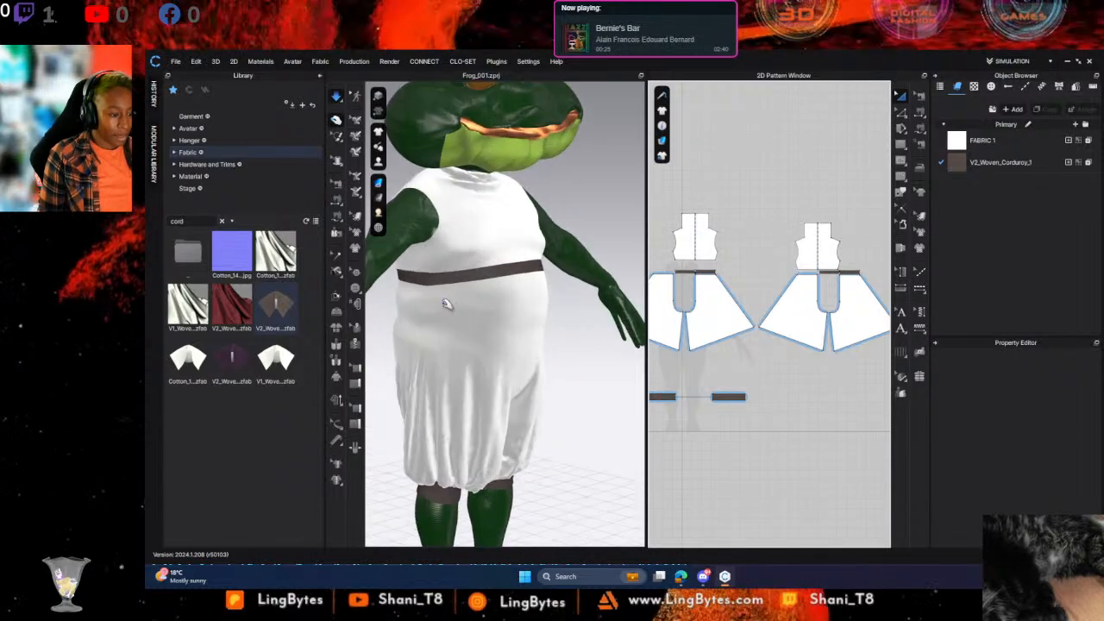
{"action": "scroll", "coordinate": [453, 307], "scroll_direction": "up", "scroll_amount": 3}
{"action": "right_click_drag", "start_coordinate": [399, 264], "coordinate": [537, 266]}
{"action": "scroll", "coordinate": [527, 277], "scroll_direction": "up", "scroll_amount": 2}
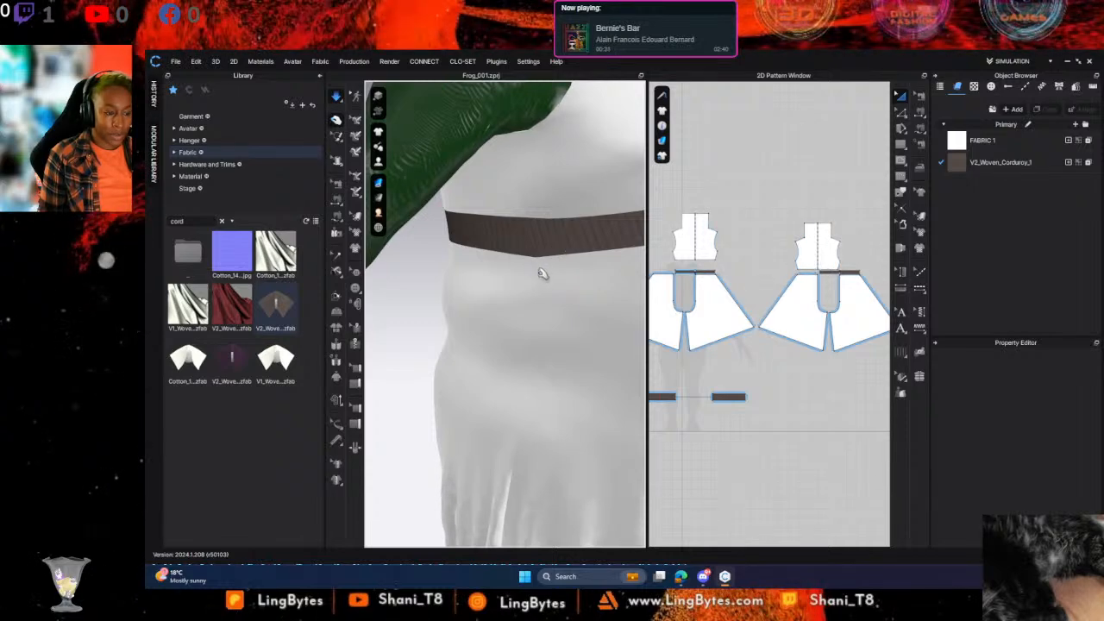
{"action": "scroll", "coordinate": [562, 296], "scroll_direction": "down", "scroll_amount": 6}
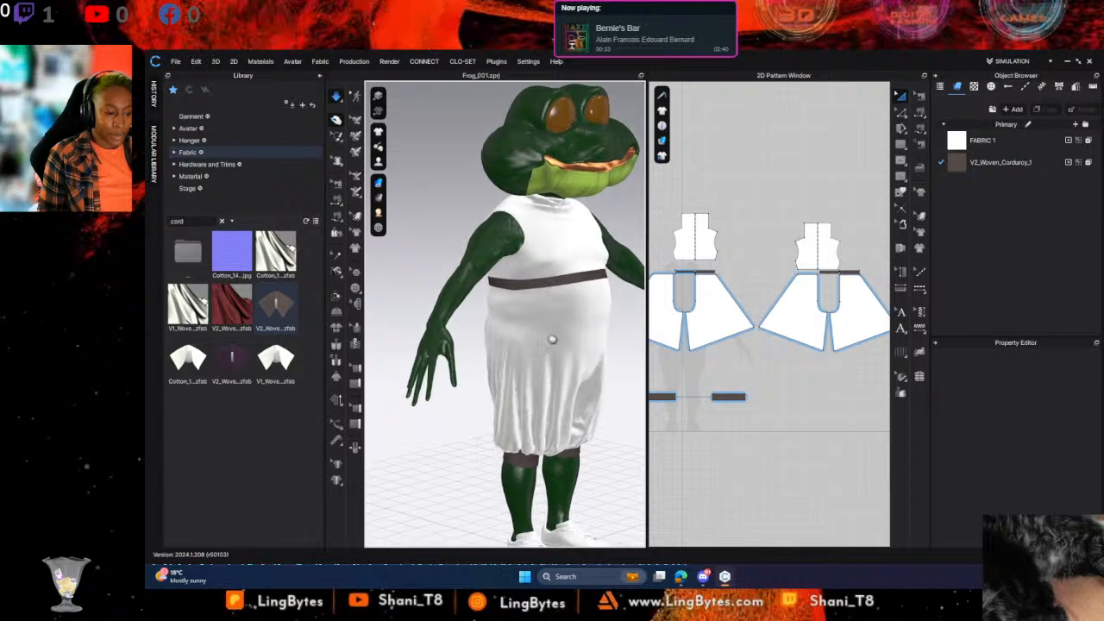
{"action": "middle_click_drag", "start_coordinate": [557, 336], "coordinate": [521, 354]}
Set the additional rendering thickness of the leg cuffs and both waistbands to 2.0 mm
{"action": "left_click", "coordinate": [734, 398]}
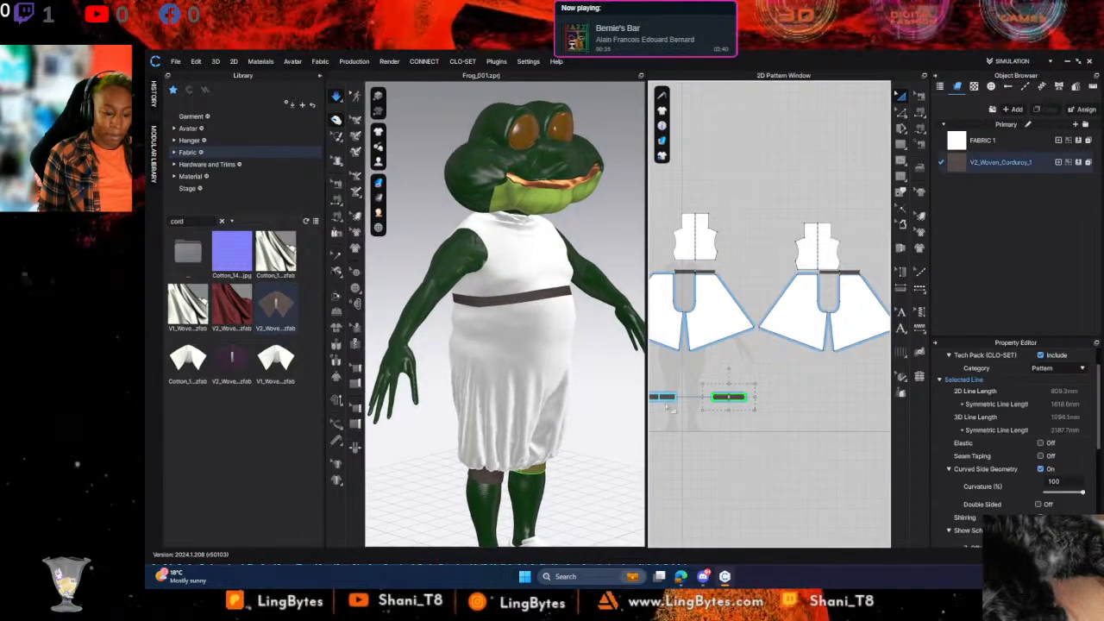
{"action": "left_click", "coordinate": [708, 273], "text": "shift"}
{"action": "left_click", "coordinate": [853, 272], "text": "shift"}
{"action": "scroll", "coordinate": [1036, 472], "scroll_direction": "down", "scroll_amount": 5}
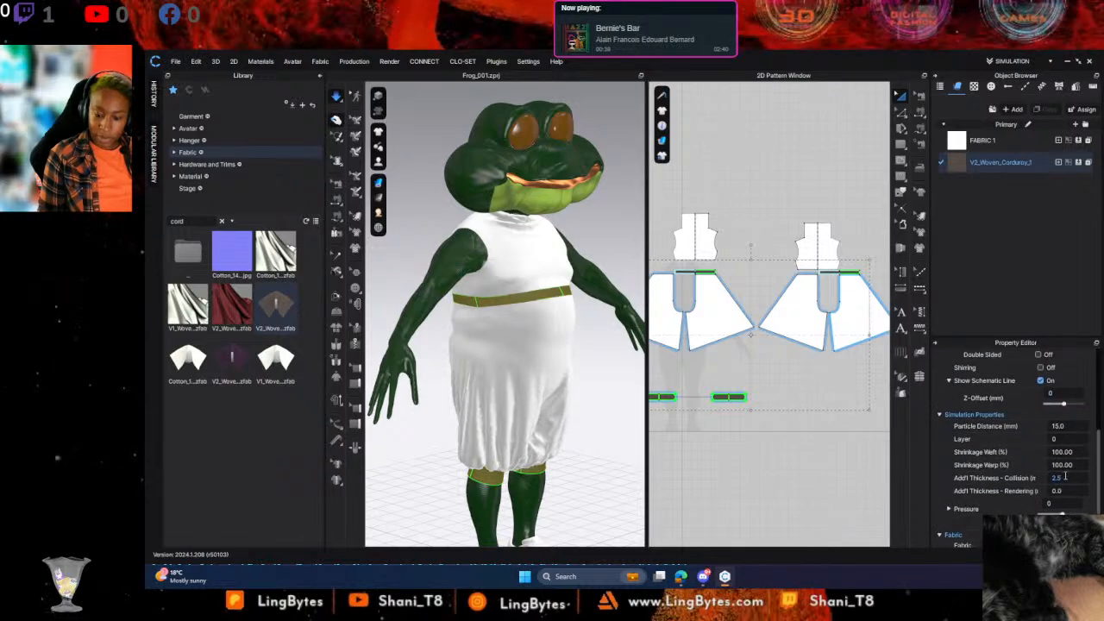
{"action": "left_click", "coordinate": [1058, 478]}
{"action": "left_click", "coordinate": [1069, 493]}
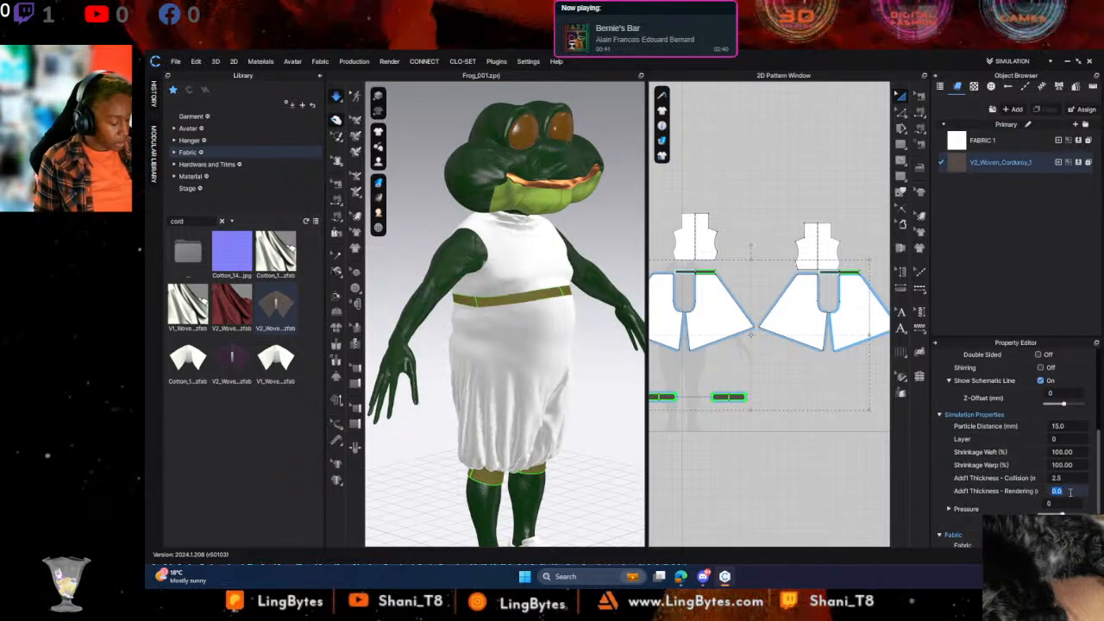
{"action": "left_click", "coordinate": [840, 503]}
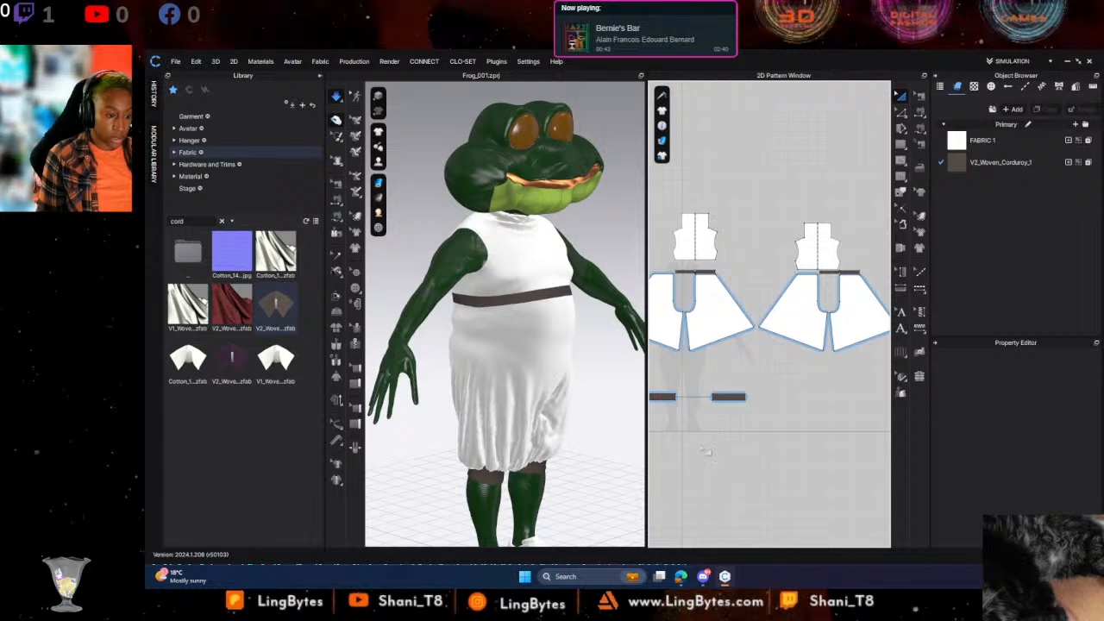
Set the leg cuffs' additional rendering thickness to 3.0 mm and check the cuffs and waistband on the avatar from several angles
{"action": "scroll", "coordinate": [496, 483], "scroll_direction": "up", "scroll_amount": 6}
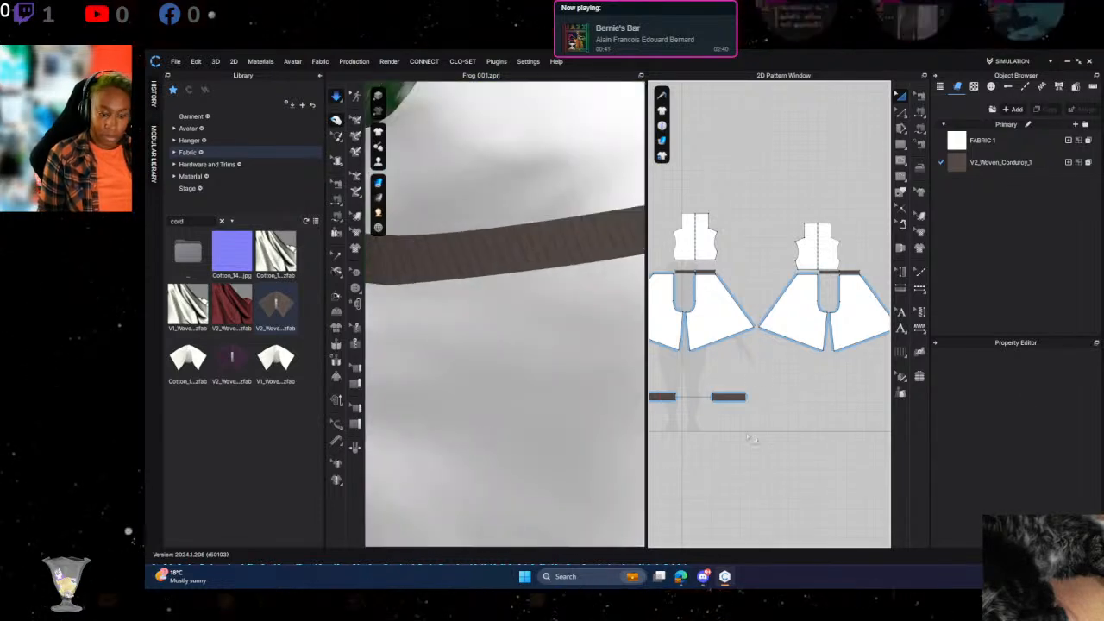
{"action": "left_click", "coordinate": [733, 398]}
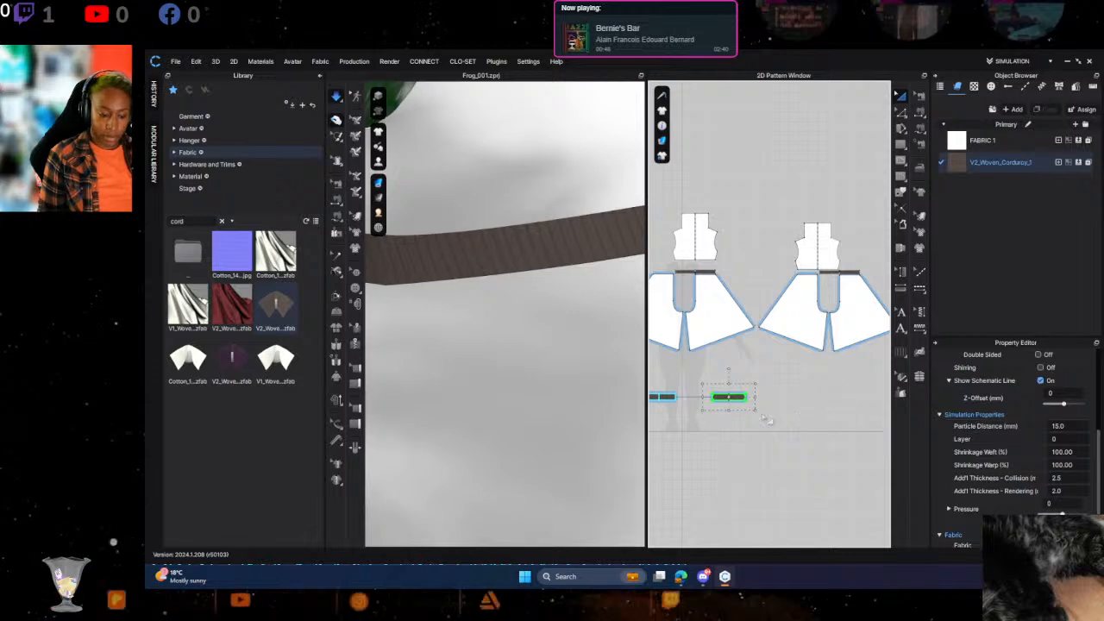
{"action": "middle_click_drag", "start_coordinate": [572, 424], "coordinate": [628, 81]}
{"action": "middle_click_drag", "start_coordinate": [515, 493], "coordinate": [531, 177]}
{"action": "right_click_drag", "start_coordinate": [530, 259], "coordinate": [608, 136]}
{"action": "middle_click_drag", "start_coordinate": [579, 216], "coordinate": [601, 365]}
{"action": "right_click_drag", "start_coordinate": [601, 365], "coordinate": [443, 307]}
{"action": "scroll", "coordinate": [466, 300], "scroll_direction": "down", "scroll_amount": 2}
{"action": "scroll", "coordinate": [466, 300], "scroll_direction": "down", "scroll_amount": 5}
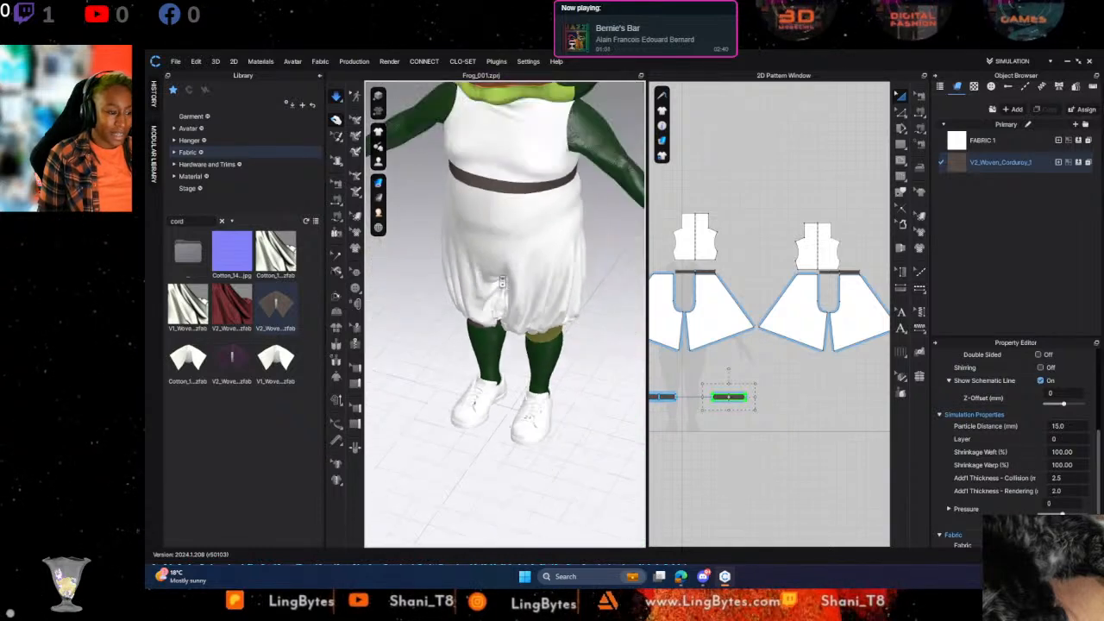
{"action": "scroll", "coordinate": [549, 352], "scroll_direction": "up", "scroll_amount": 5}
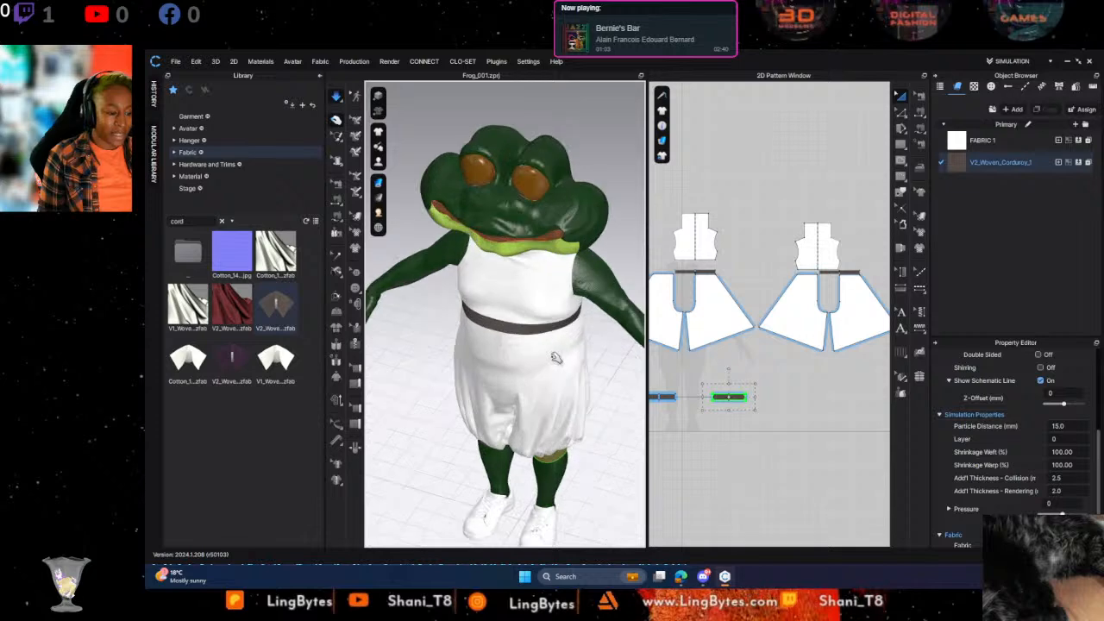
Change the additional rendering thickness of the back waistband and of the front waistband
{"action": "left_click", "coordinate": [852, 272]}
{"action": "left_click", "coordinate": [1067, 490]}
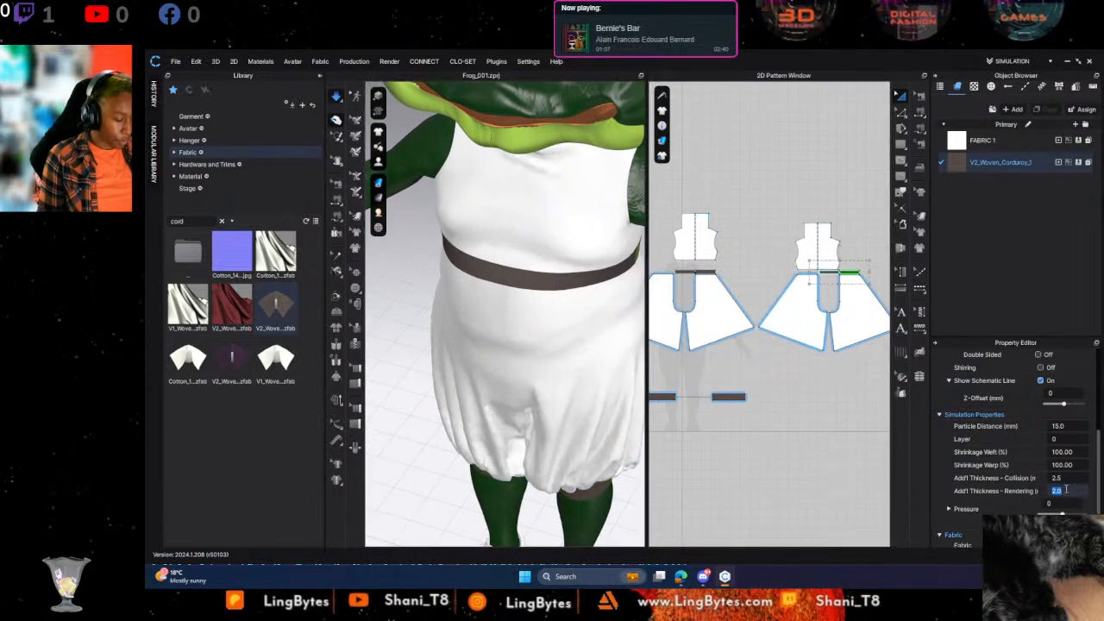
{"action": "left_click", "coordinate": [809, 364]}
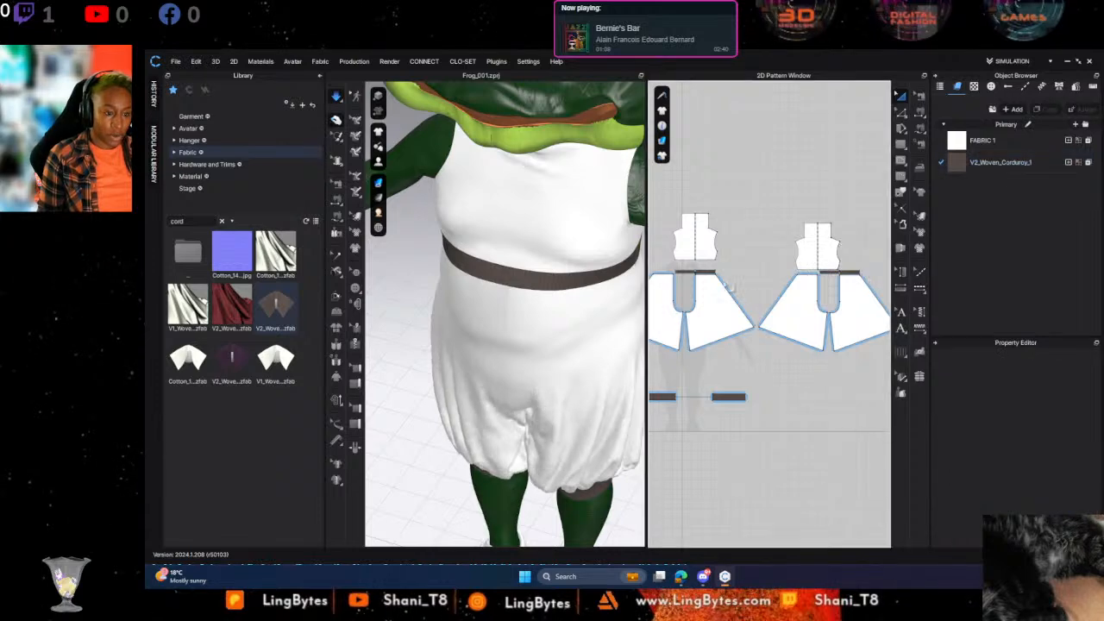
{"action": "left_click", "coordinate": [711, 273]}
{"action": "left_click", "coordinate": [1061, 490]}
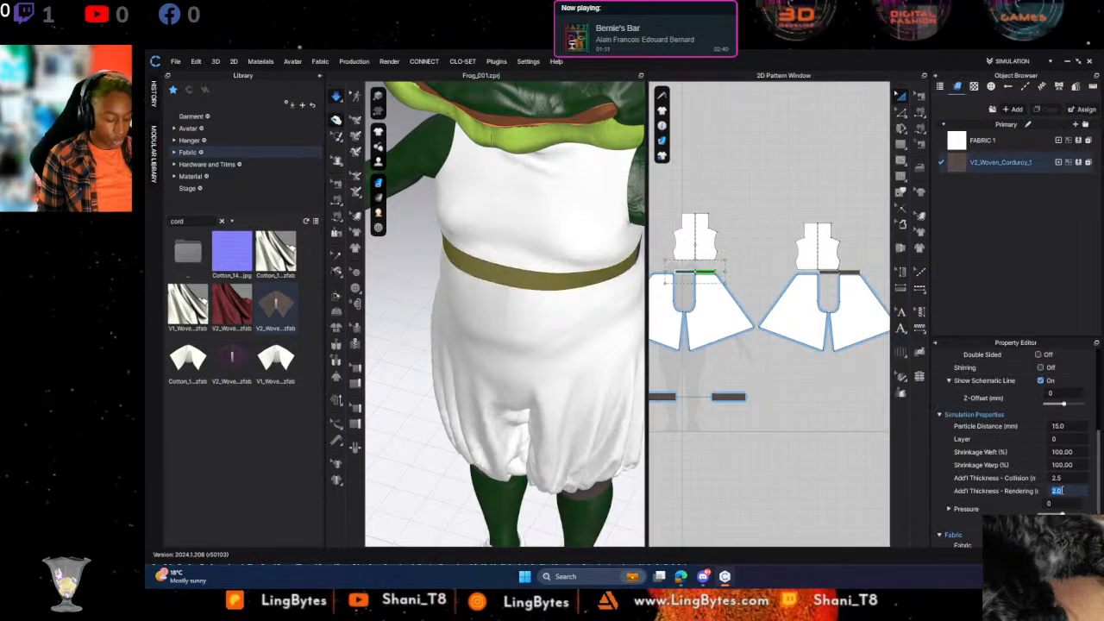
{"action": "left_click", "coordinate": [804, 412]}
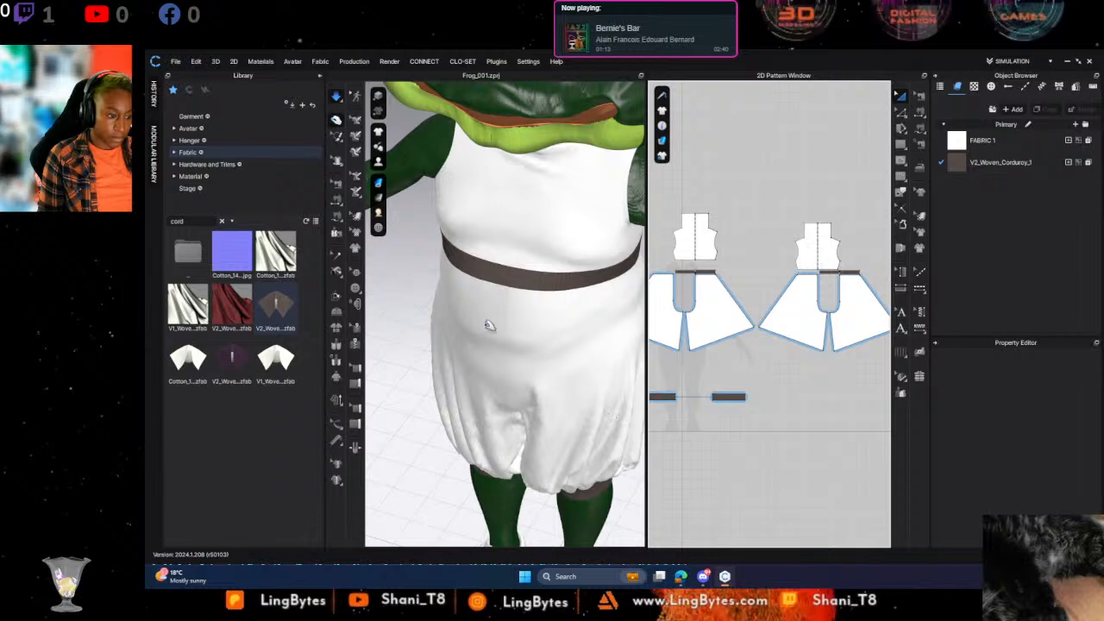
Draw a curved internal line across the front bodice, dipping from both ends of the collar base through the centre line
{"action": "right_click_drag", "start_coordinate": [436, 307], "coordinate": [481, 288]}
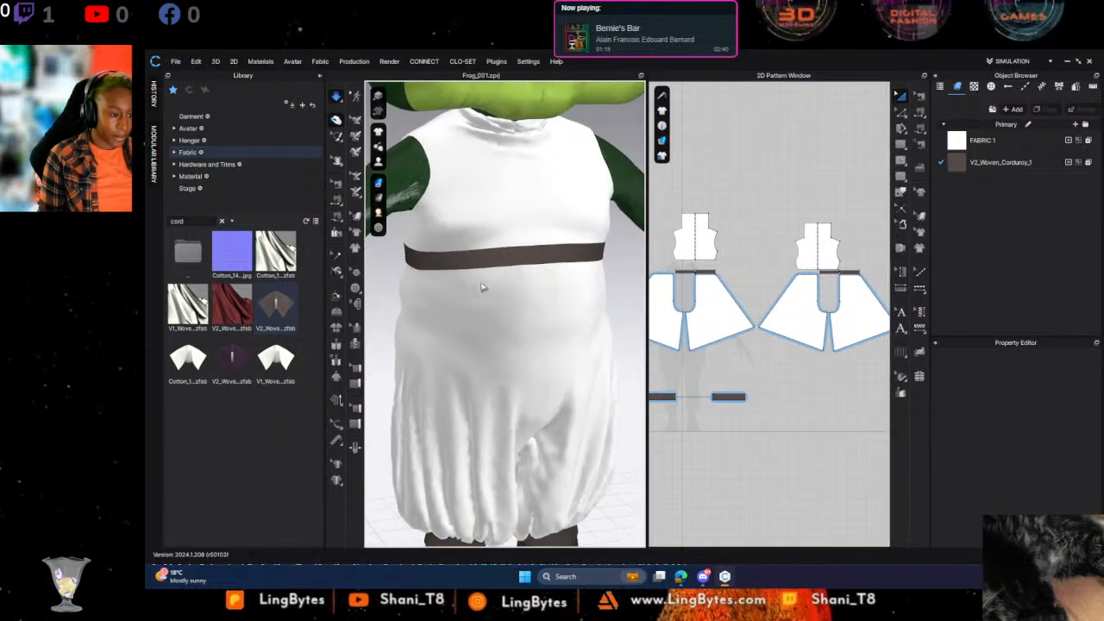
{"action": "left_click", "coordinate": [900, 112]}
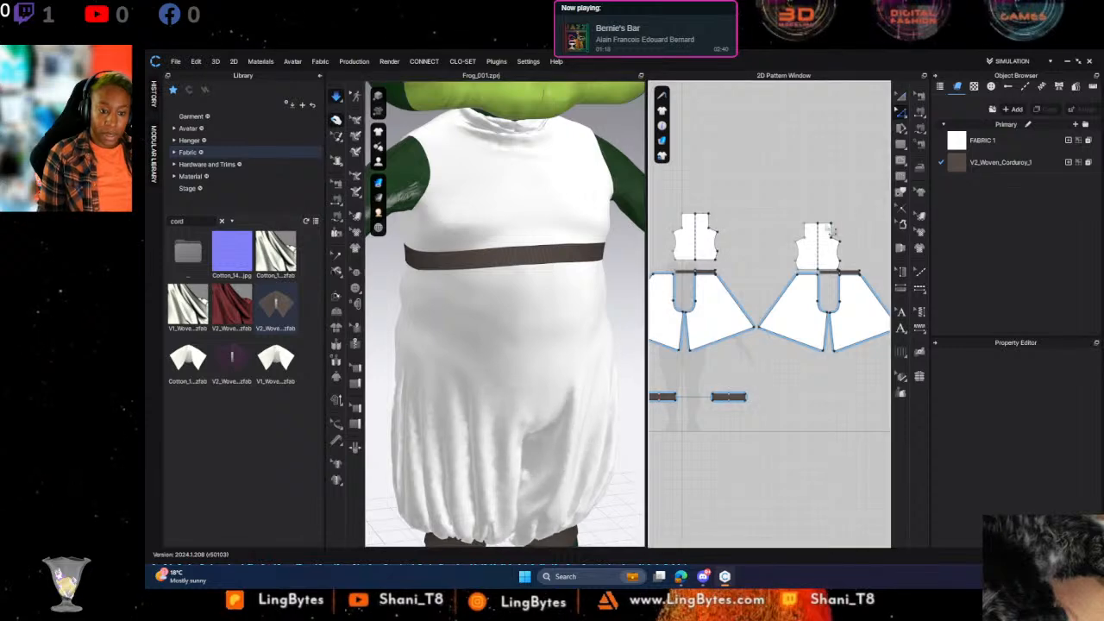
{"action": "left_click", "coordinate": [903, 128]}
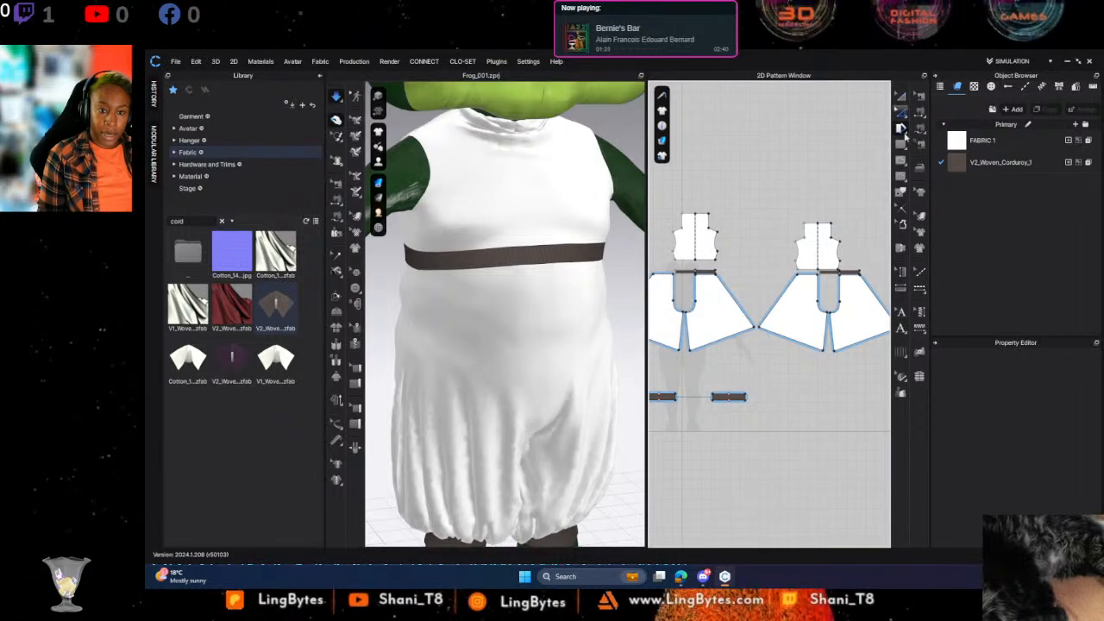
{"action": "scroll", "coordinate": [783, 226], "scroll_direction": "down", "scroll_amount": 2}
{"action": "scroll", "coordinate": [778, 227], "scroll_direction": "up", "scroll_amount": 7}
{"action": "middle_click_drag", "start_coordinate": [766, 229], "coordinate": [972, 236]}
{"action": "left_click", "coordinate": [713, 221]}
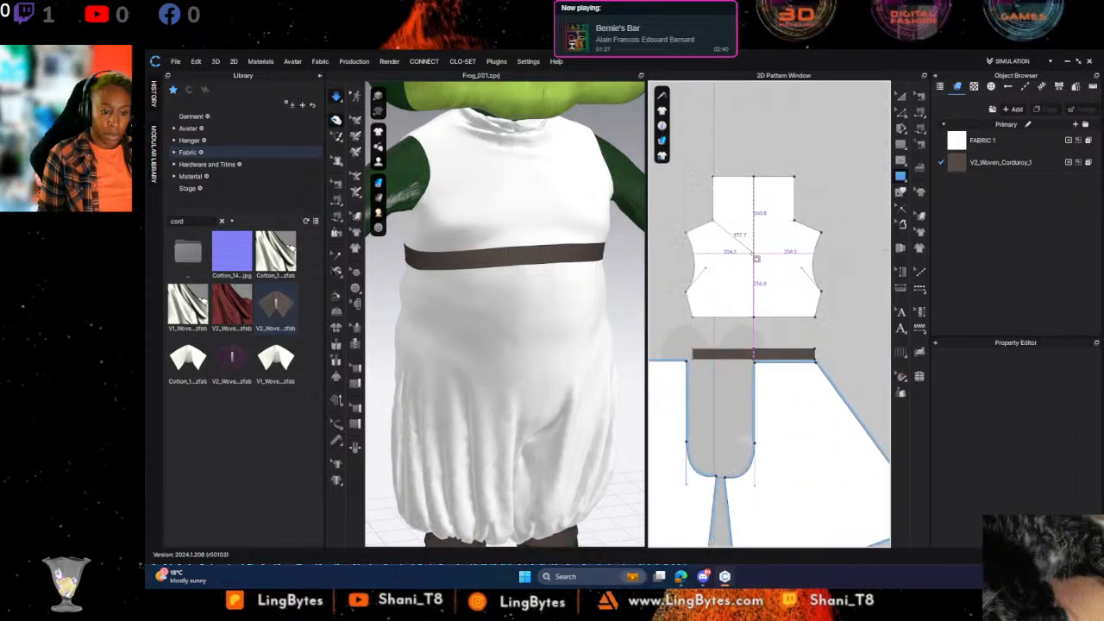
{"action": "key", "text": "Return"}
Cut and sew the front bodice along the curved line to separate the collar from the body piece
{"action": "left_click", "coordinate": [900, 191]}
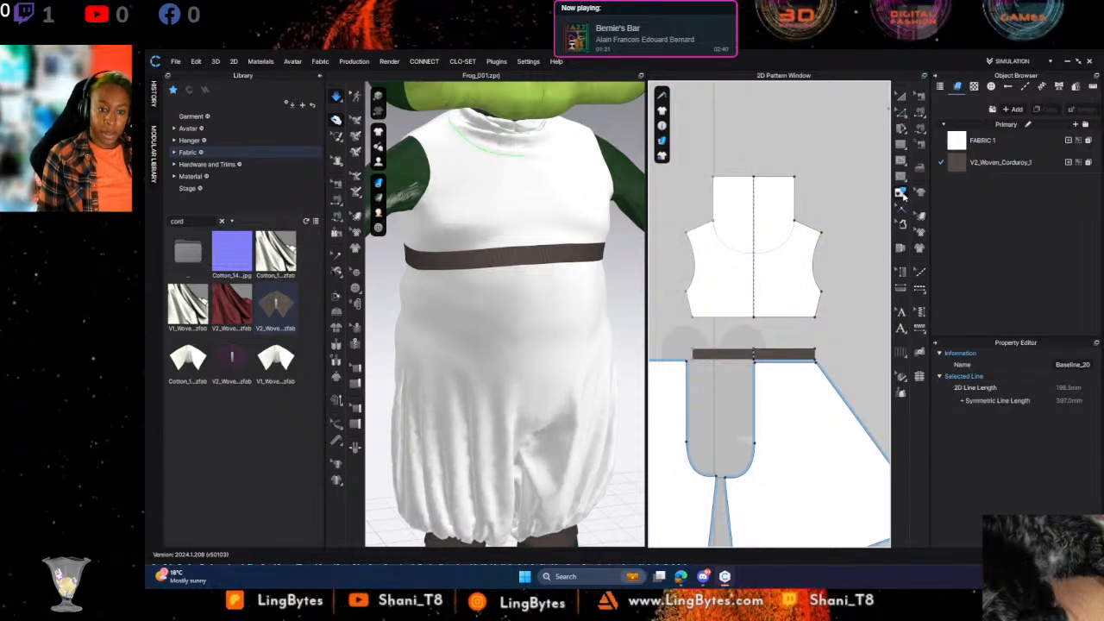
{"action": "right_click", "coordinate": [749, 252]}
{"action": "left_click", "coordinate": [779, 309]}
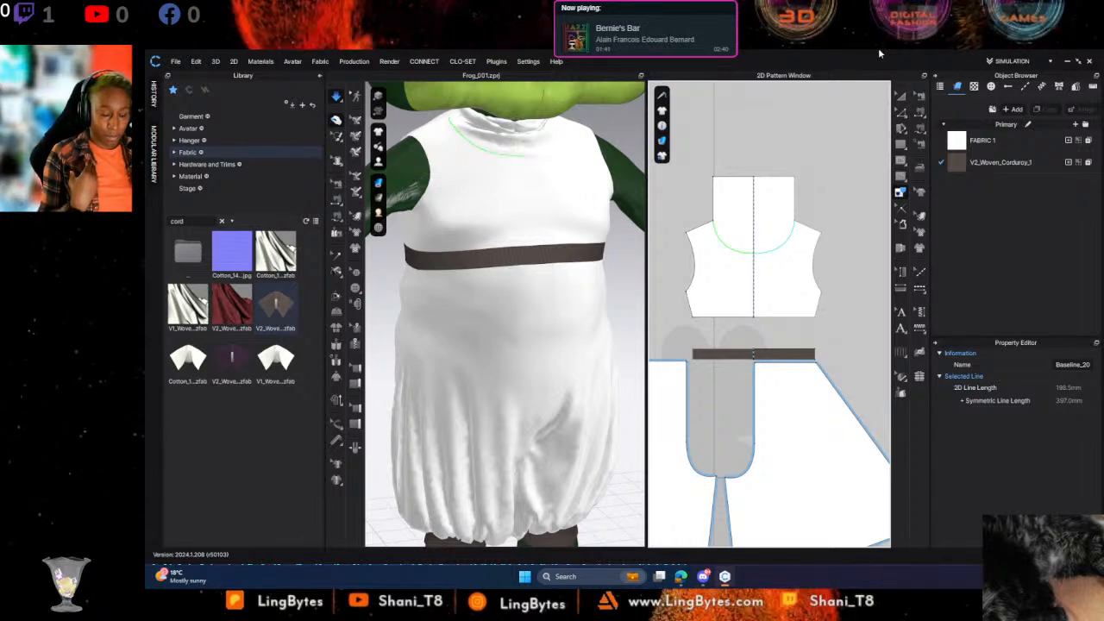
{"action": "key", "text": "space"}
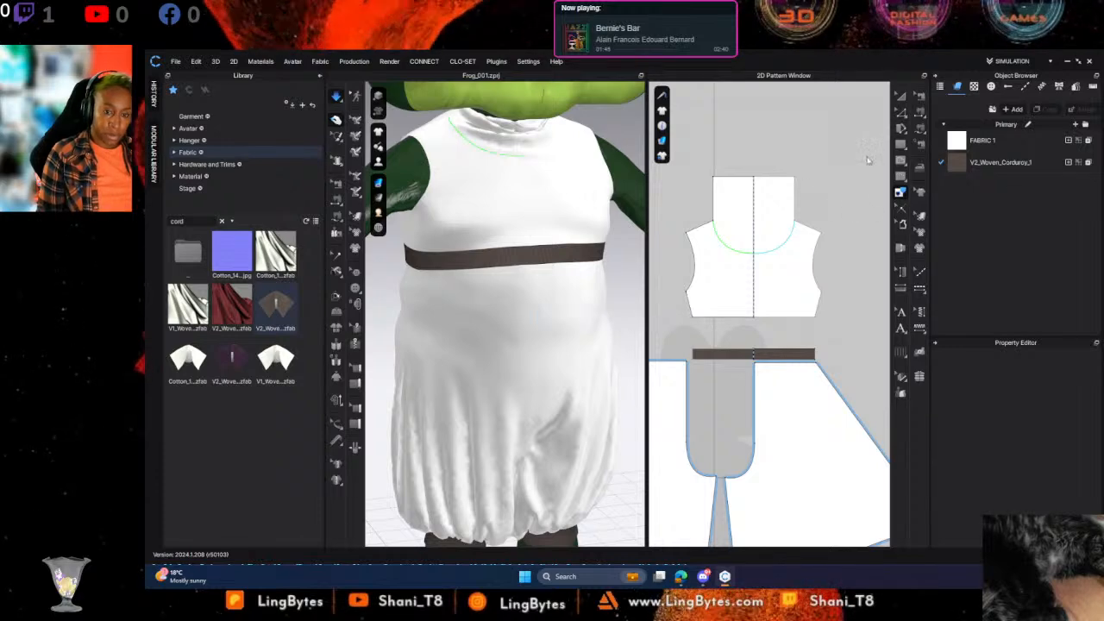
{"action": "key", "text": "space"}
{"action": "middle_click_drag", "start_coordinate": [884, 143], "coordinate": [660, 183]}
{"action": "middle_click_drag", "start_coordinate": [816, 222], "coordinate": [654, 196]}
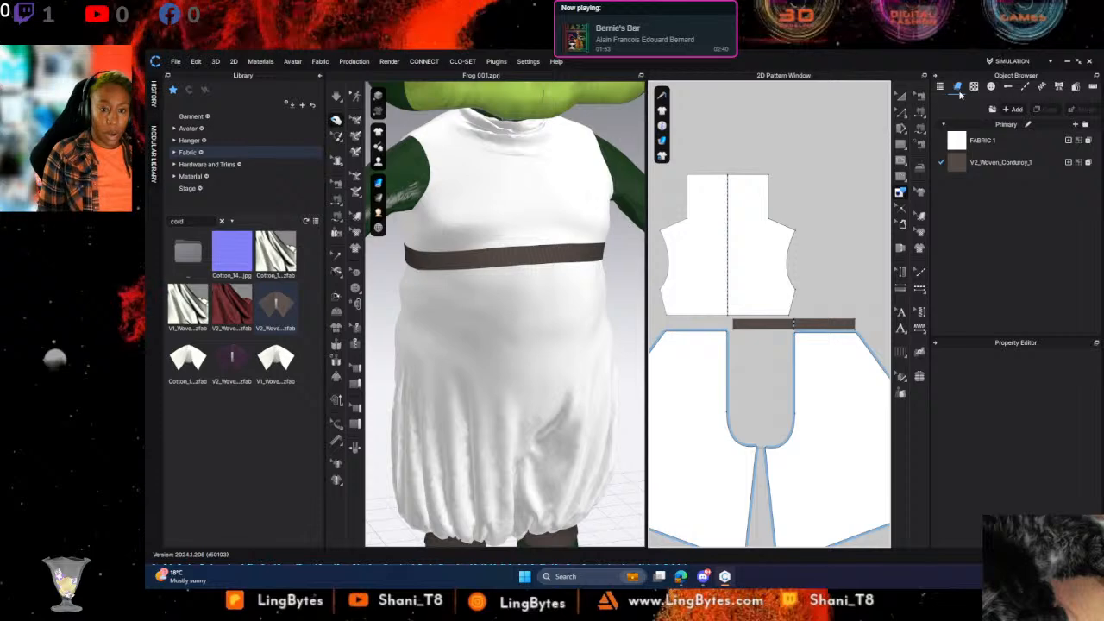
{"action": "left_click", "coordinate": [902, 162]}
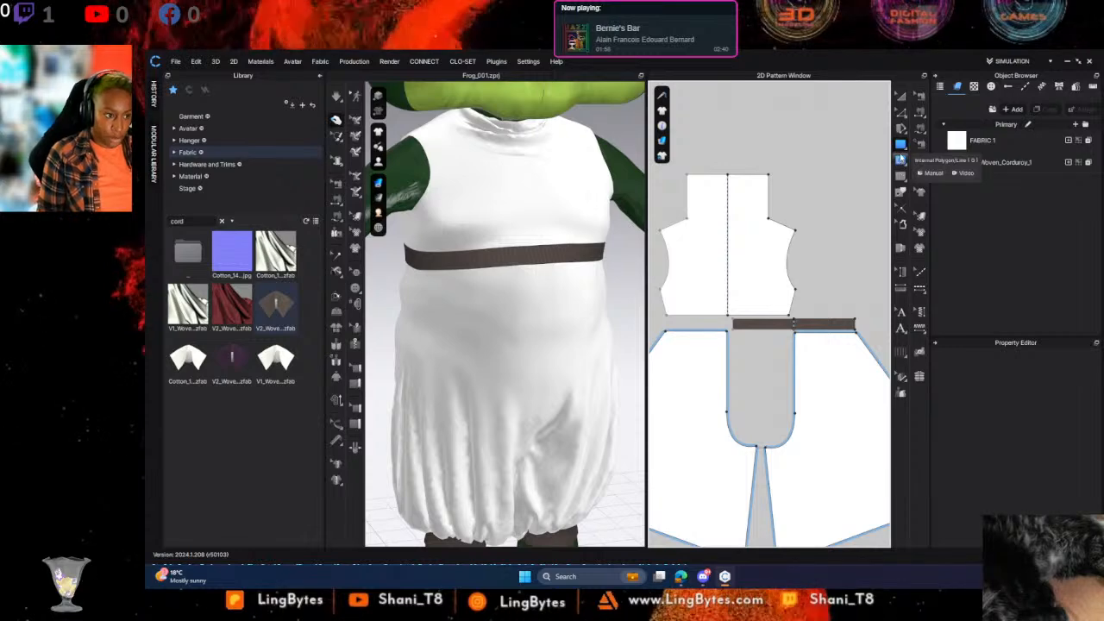
Set the material type of the frog avatar's lips to Fabric_Silk/Satin and deselect them
{"action": "scroll", "coordinate": [604, 264], "scroll_direction": "down", "scroll_amount": 5}
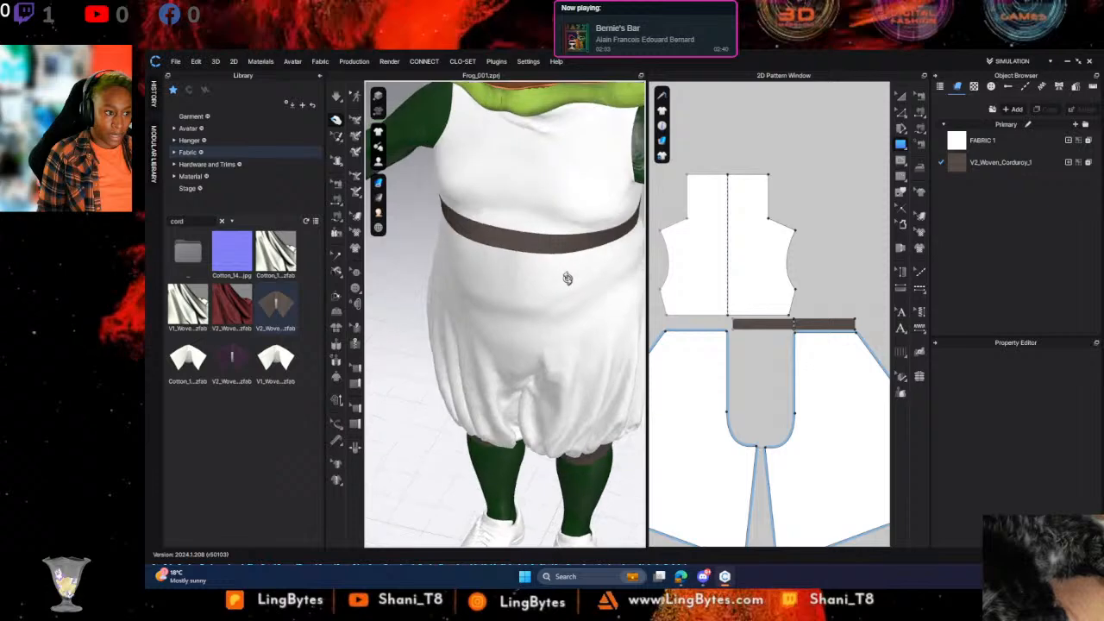
{"action": "mouse_move", "coordinate": [585, 265]}
{"action": "right_mouse_down"}
{"action": "mouse_move", "coordinate": [596, 248]}
{"action": "mouse_move", "coordinate": [594, 282]}
{"action": "right_mouse_up"}
{"action": "left_click", "coordinate": [546, 93]}
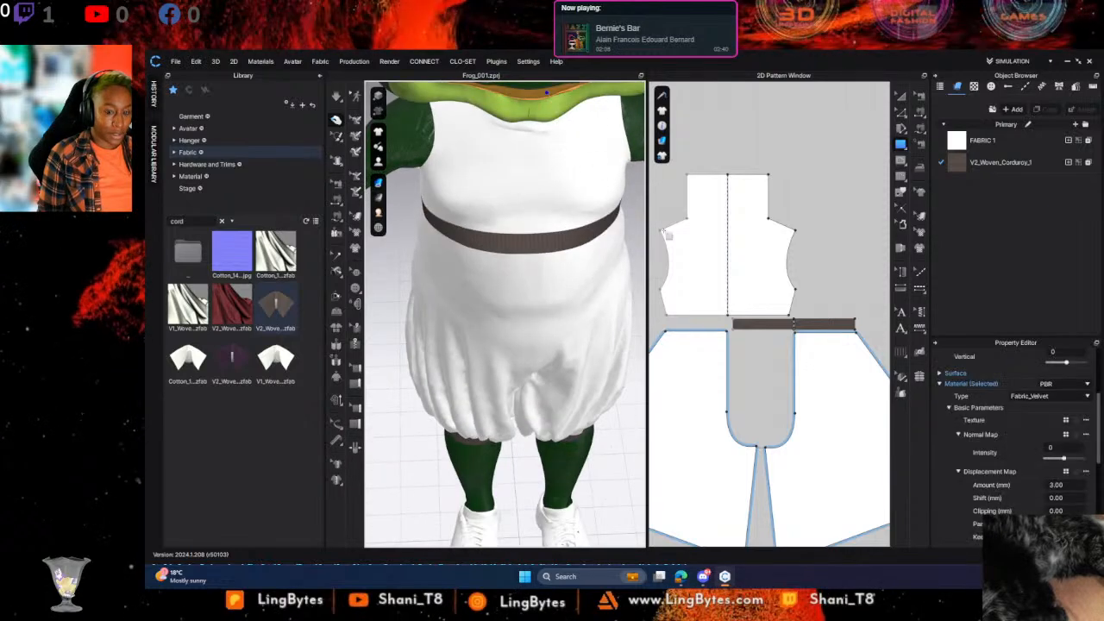
{"action": "left_click", "coordinate": [1050, 395]}
{"action": "left_click", "coordinate": [1039, 419]}
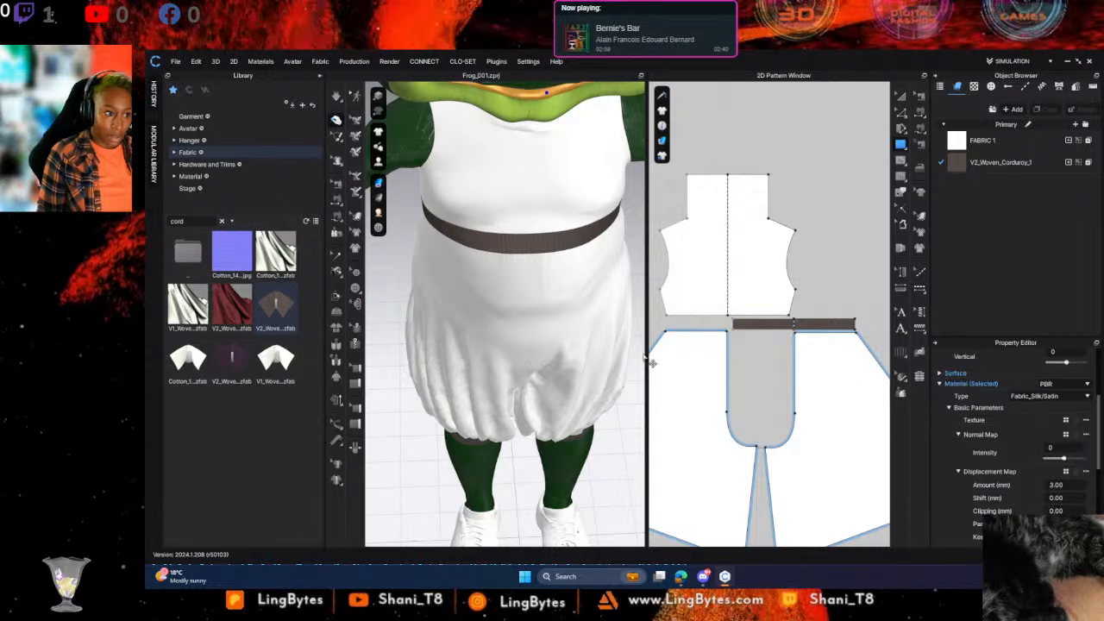
{"action": "mouse_move", "coordinate": [626, 345]}
{"action": "right_mouse_down"}
{"action": "mouse_move", "coordinate": [633, 374]}
{"action": "mouse_move", "coordinate": [629, 341]}
{"action": "mouse_move", "coordinate": [588, 345]}
{"action": "mouse_move", "coordinate": [620, 345]}
{"action": "right_mouse_up"}
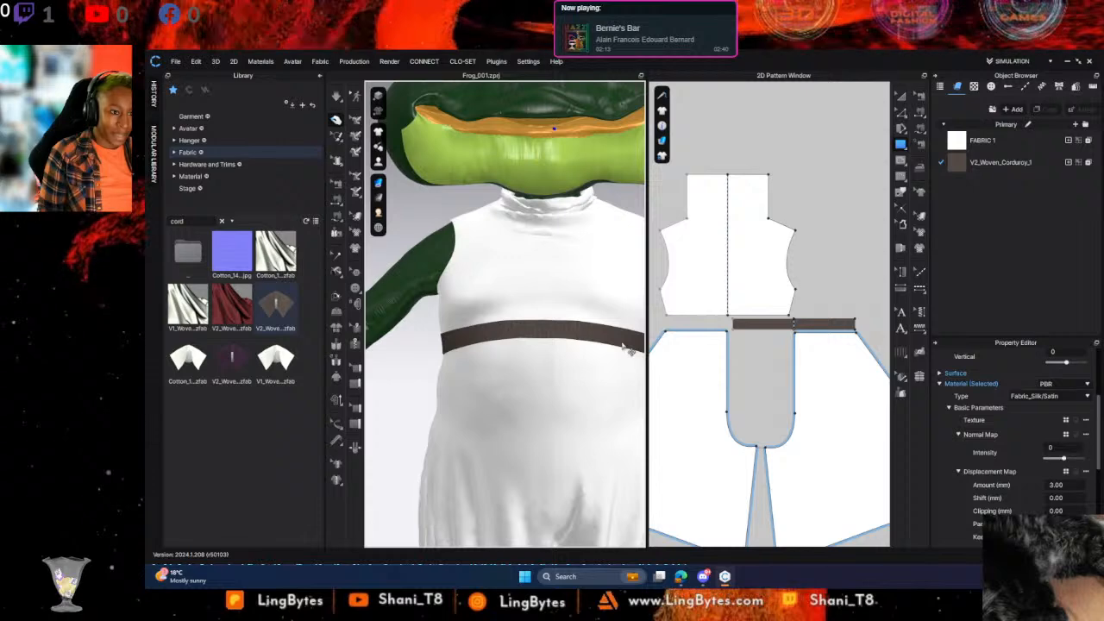
{"action": "scroll", "coordinate": [586, 341], "scroll_direction": "down", "scroll_amount": 5}
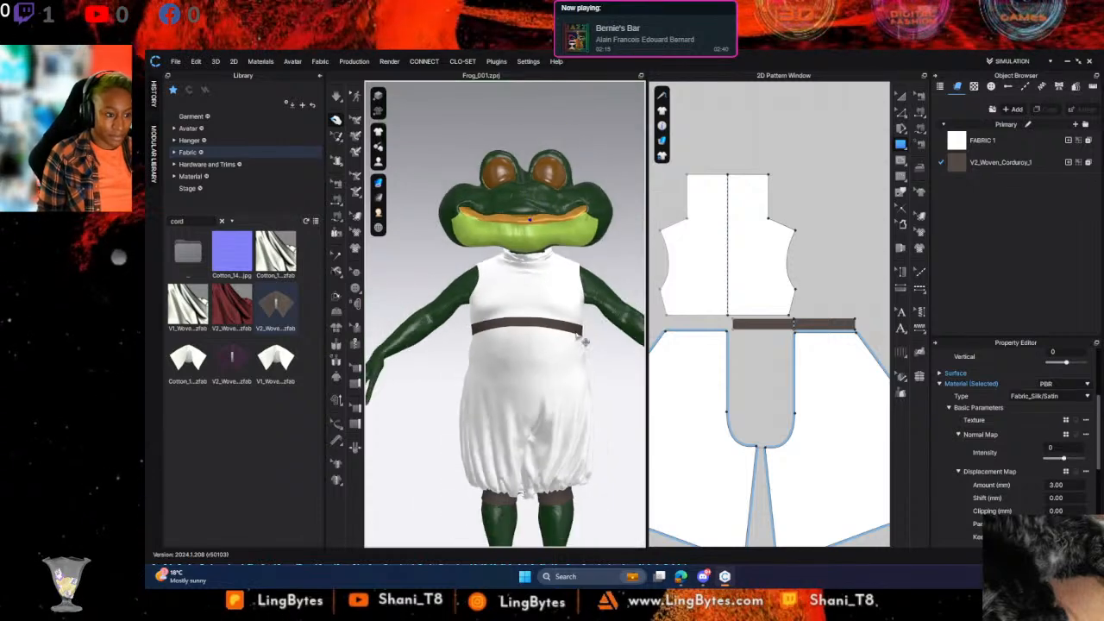
{"action": "left_click", "coordinate": [604, 385]}
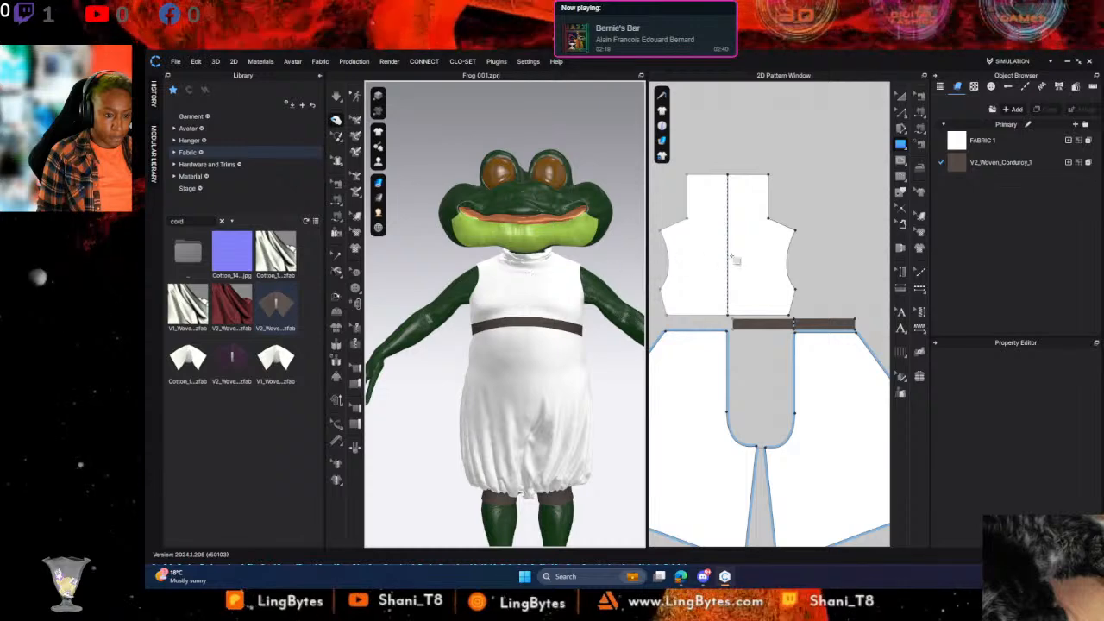
Draw a shallow curved line across the base of the back collar, and cut and sew the back bodice along it
{"action": "left_click", "coordinate": [903, 178]}
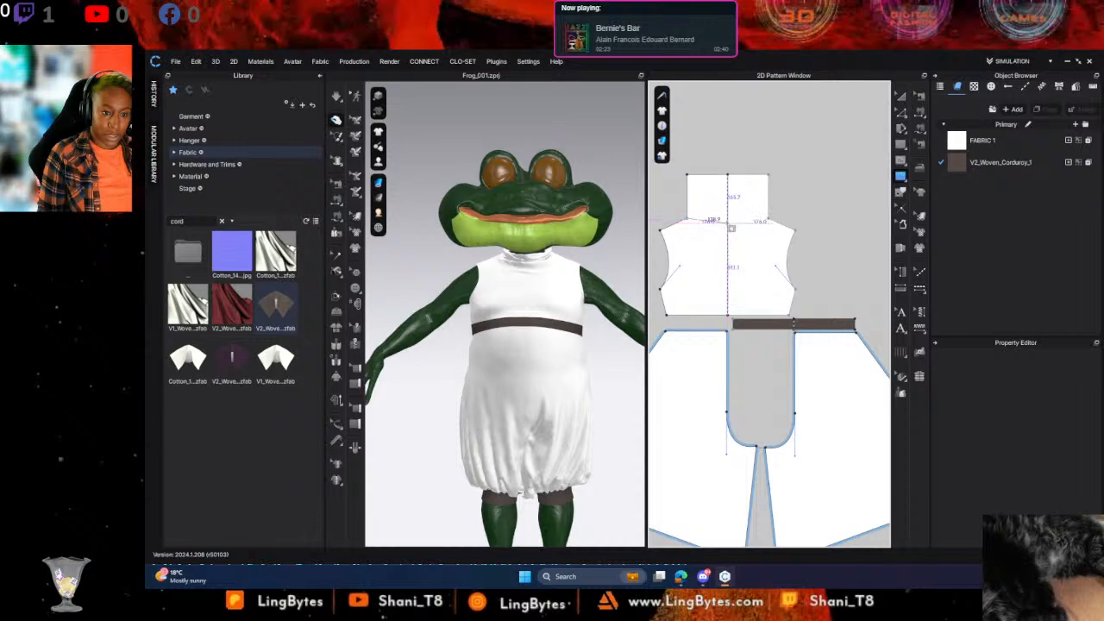
{"action": "left_click", "coordinate": [756, 229]}
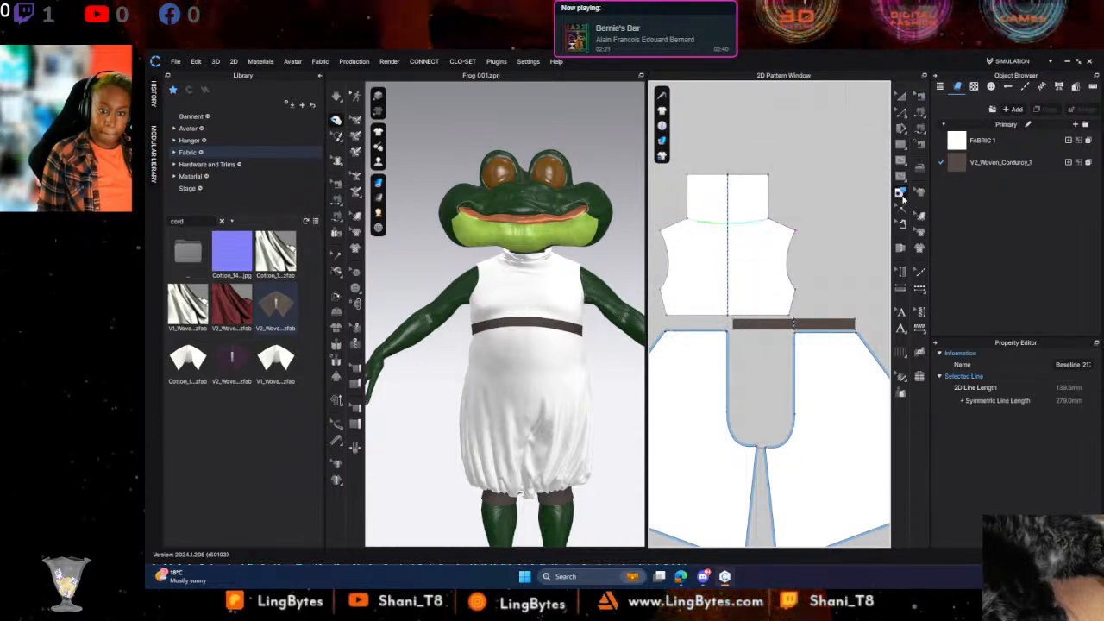
{"action": "right_click", "coordinate": [732, 231]}
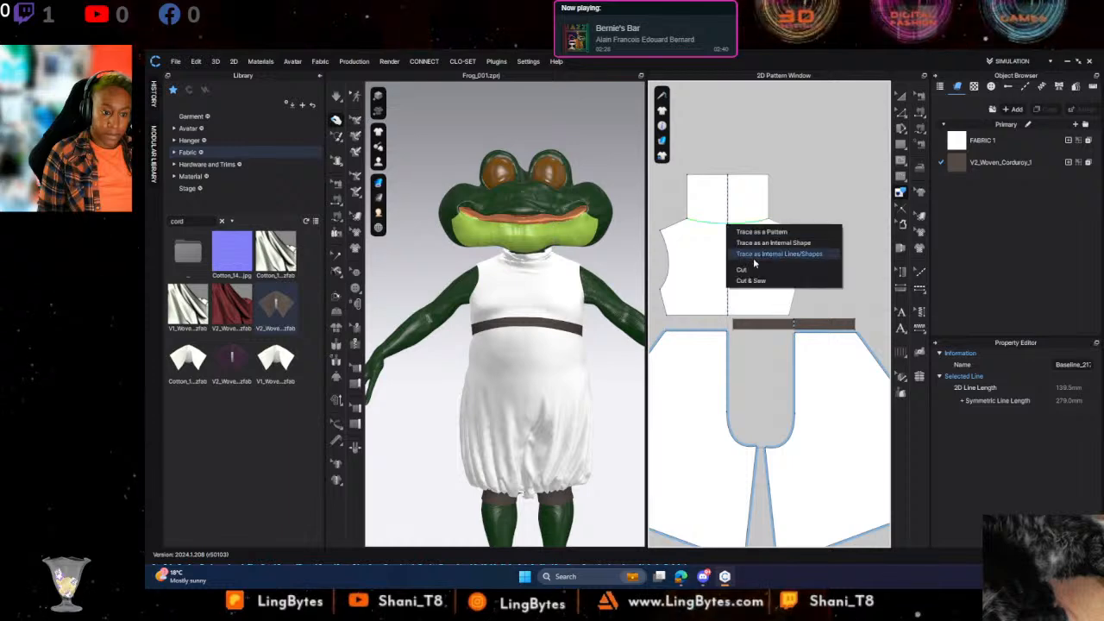
{"action": "left_click", "coordinate": [751, 281]}
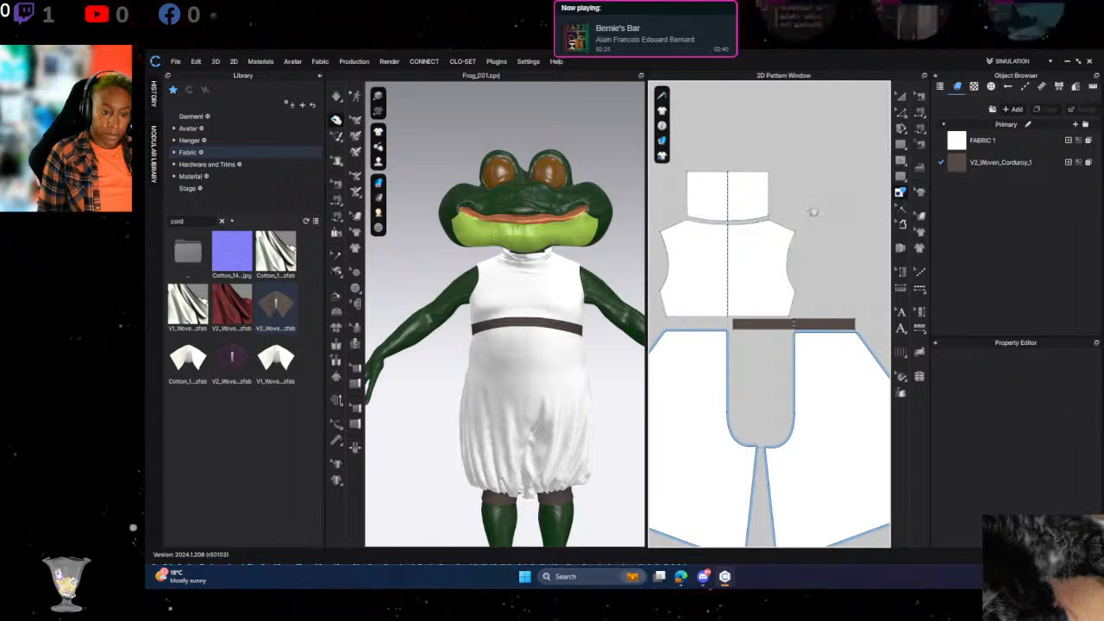
Slash and spread the front collar piece from the centre of its curved lower edge to flare its upper edge
{"action": "scroll", "coordinate": [735, 265], "scroll_direction": "down", "scroll_amount": 5}
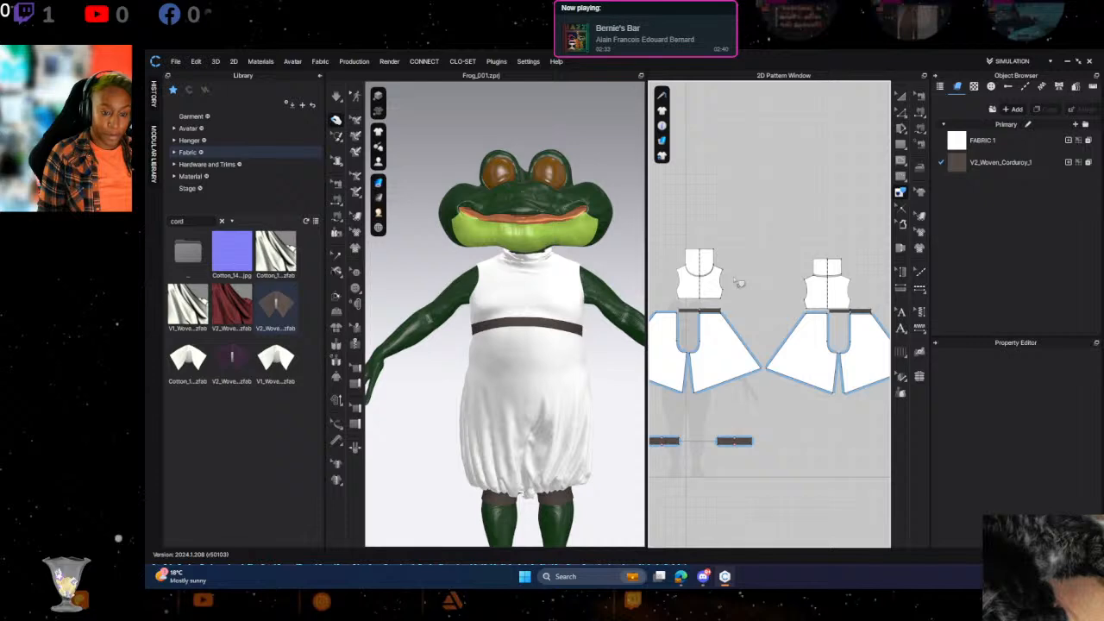
{"action": "scroll", "coordinate": [739, 282], "scroll_direction": "down", "scroll_amount": 1}
{"action": "scroll", "coordinate": [776, 249], "scroll_direction": "up", "scroll_amount": 5}
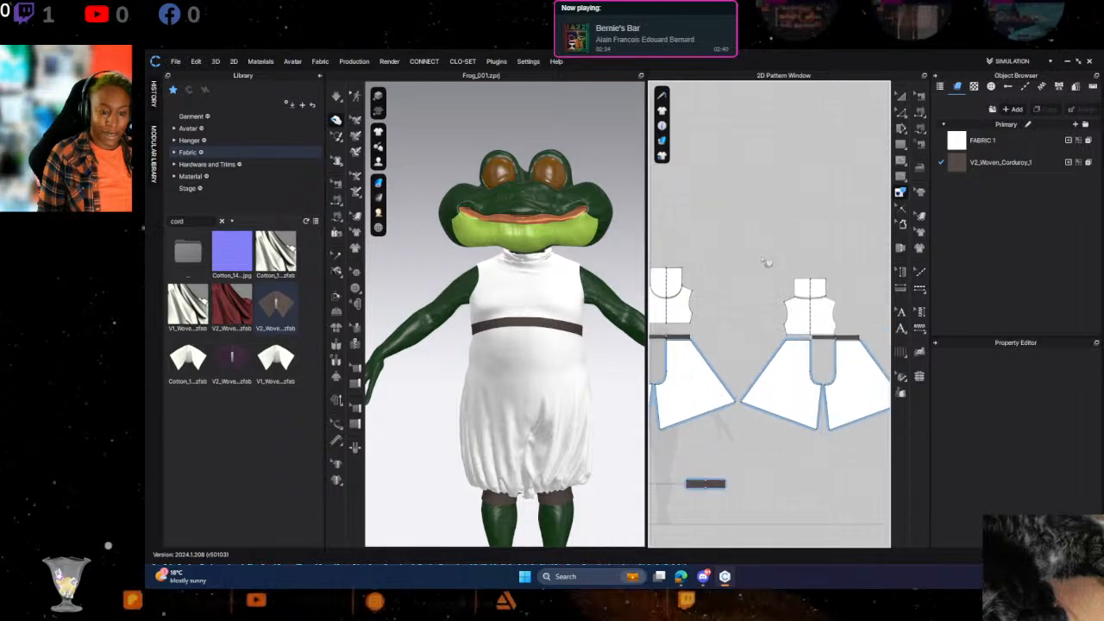
{"action": "middle_click_drag", "start_coordinate": [715, 345], "coordinate": [854, 321]}
{"action": "left_click", "coordinate": [902, 129]}
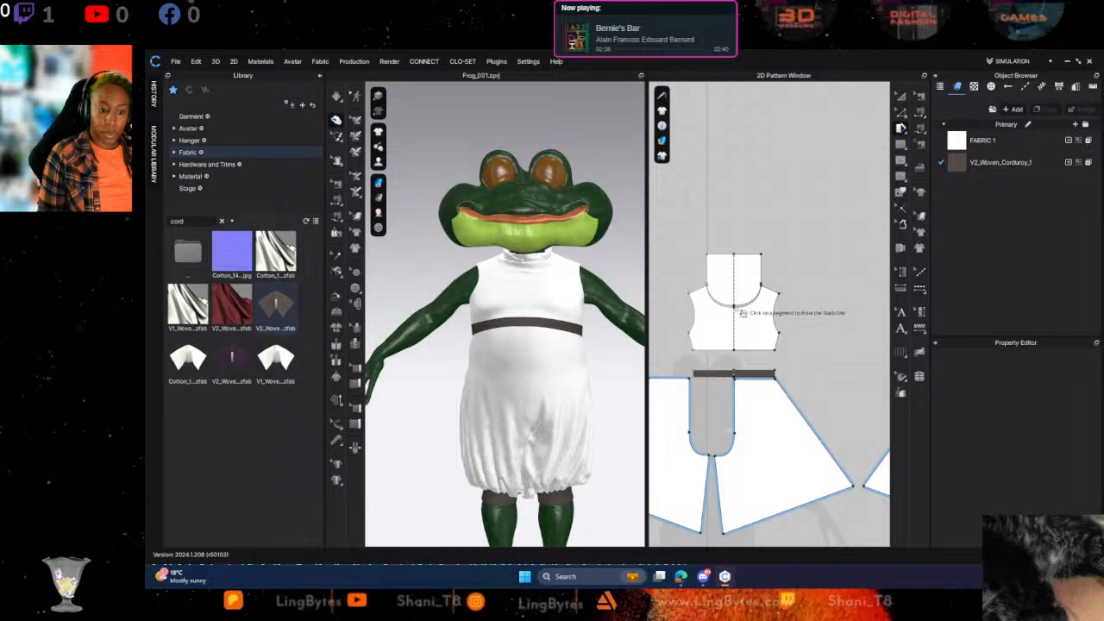
{"action": "left_click", "coordinate": [746, 267]}
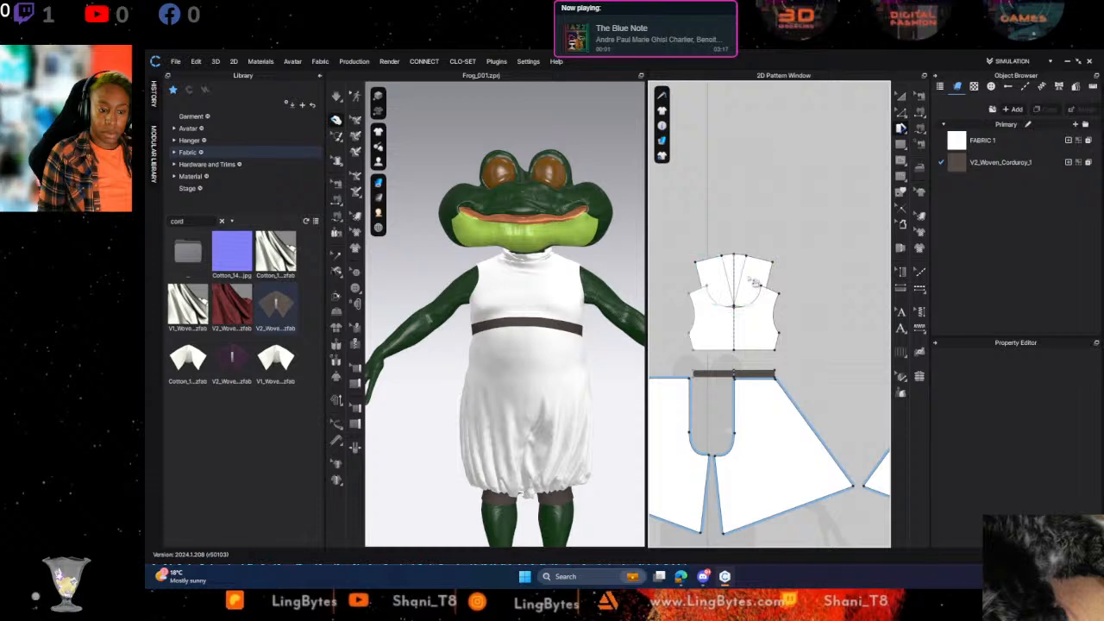
Move the front and back collar pieces up, clear of their bodice pieces
{"action": "key", "text": "a"}
{"action": "left_click_drag", "start_coordinate": [755, 263], "coordinate": [784, 207]}
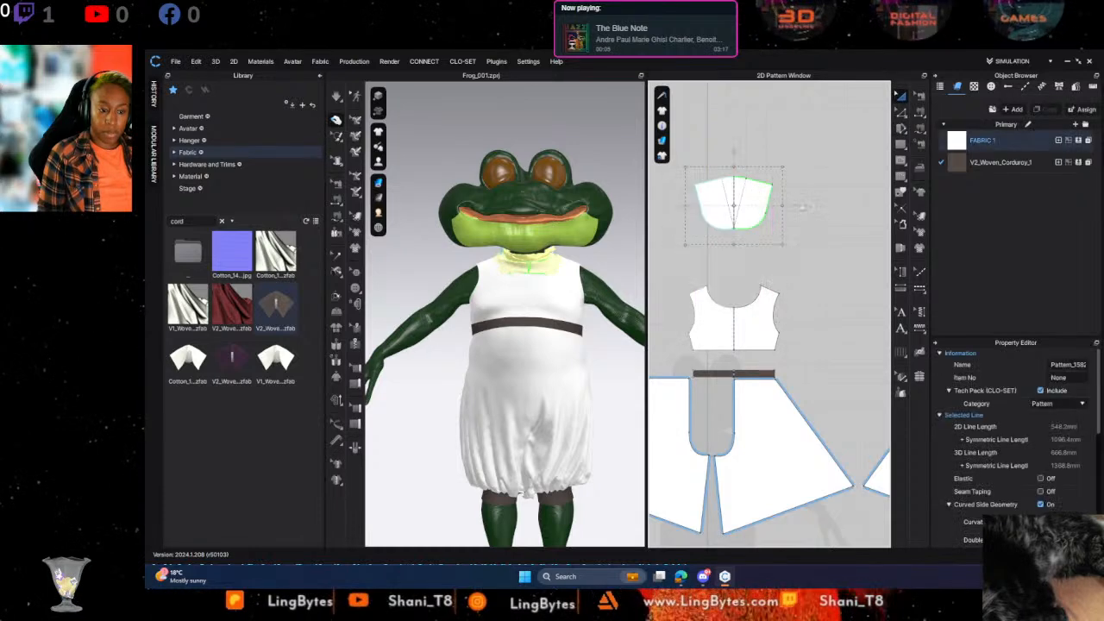
{"action": "right_click_drag", "start_coordinate": [816, 257], "coordinate": [814, 287]}
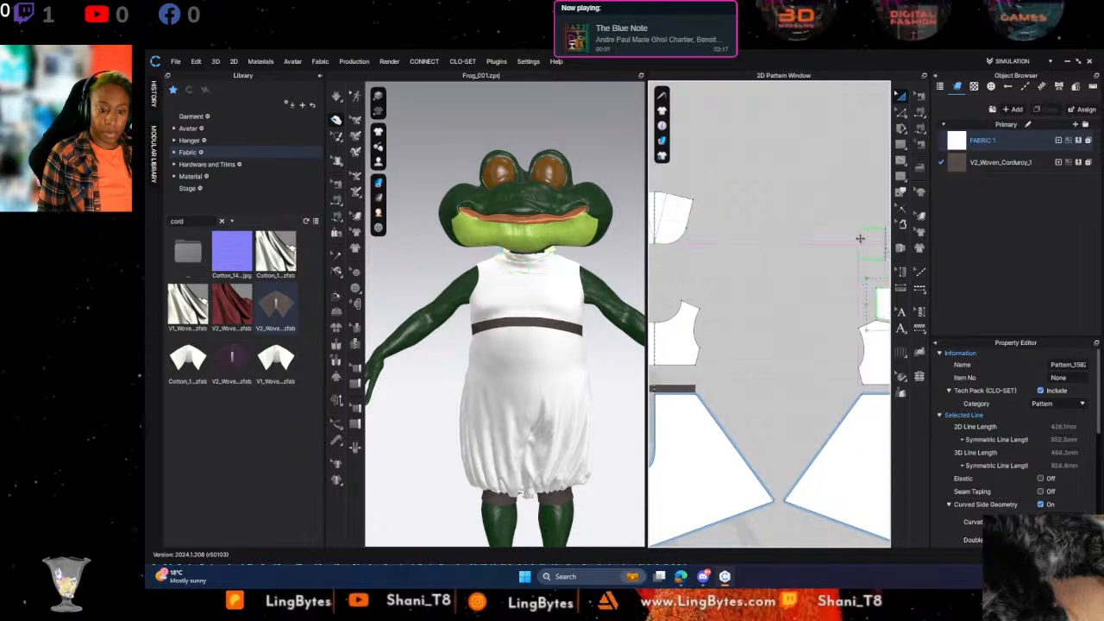
{"action": "left_click_drag", "start_coordinate": [869, 207], "coordinate": [870, 207]}
{"action": "middle_click_drag", "start_coordinate": [868, 229], "coordinate": [777, 246]}
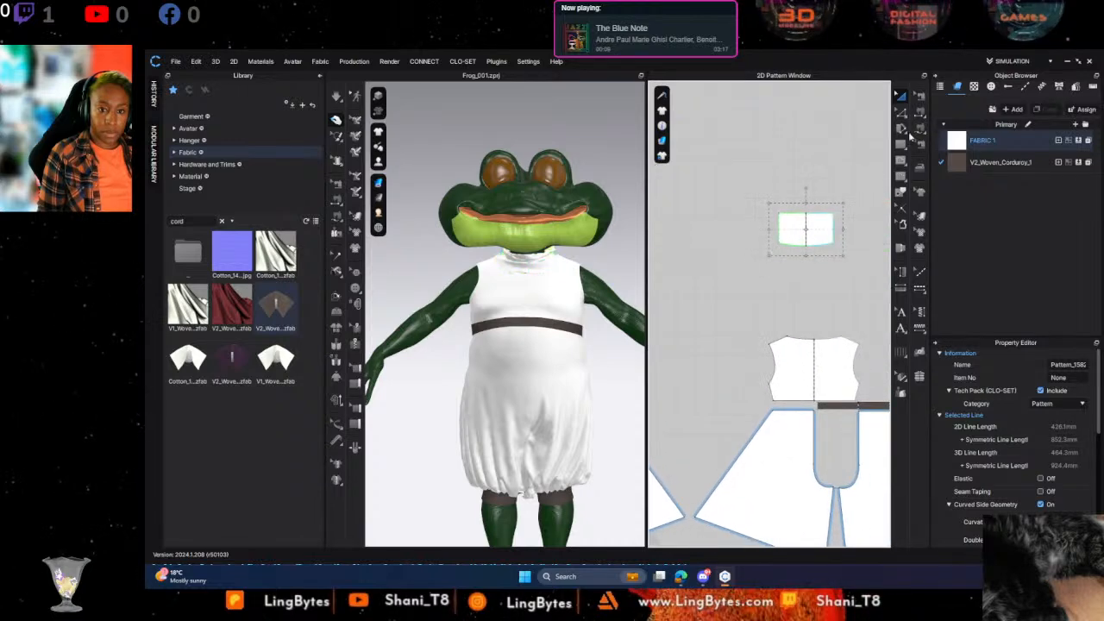
Slash and spread the back collar piece to flare its upper edge, and pull the simulated collar into place around the avatar's neck
{"action": "left_click", "coordinate": [811, 246]}
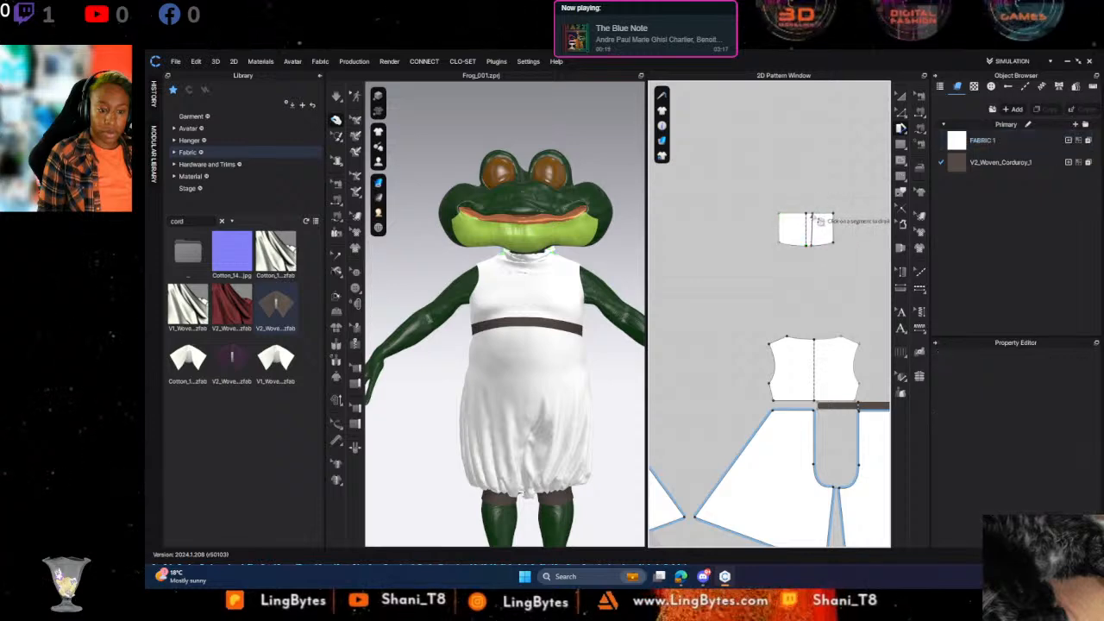
{"action": "left_click", "coordinate": [824, 234]}
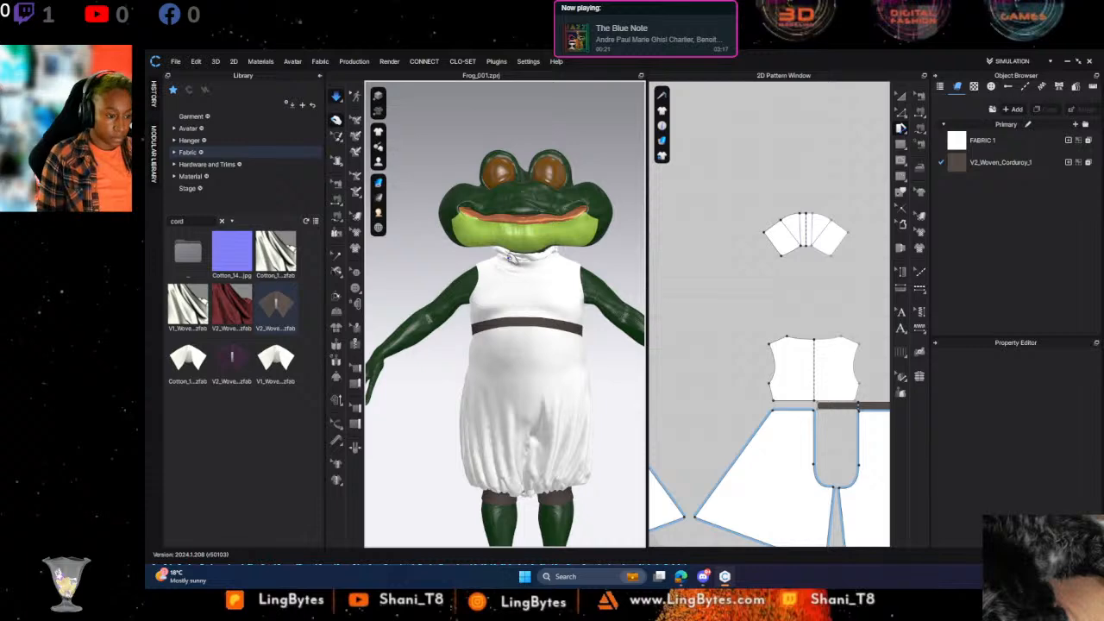
{"action": "right_click_drag", "start_coordinate": [550, 260], "coordinate": [380, 276]}
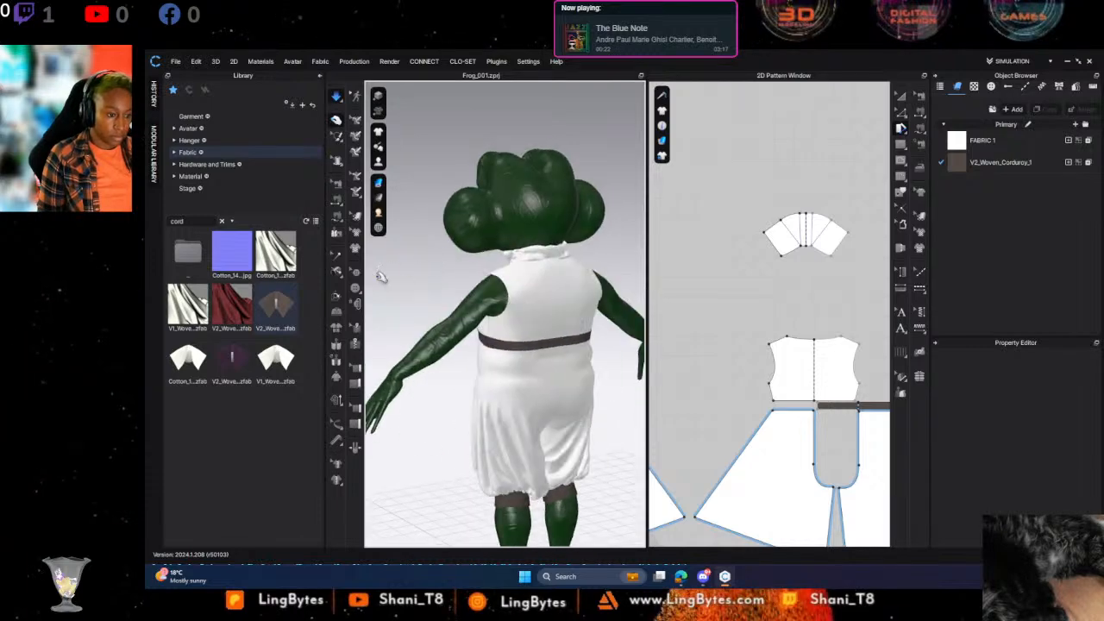
{"action": "left_click", "coordinate": [564, 251]}
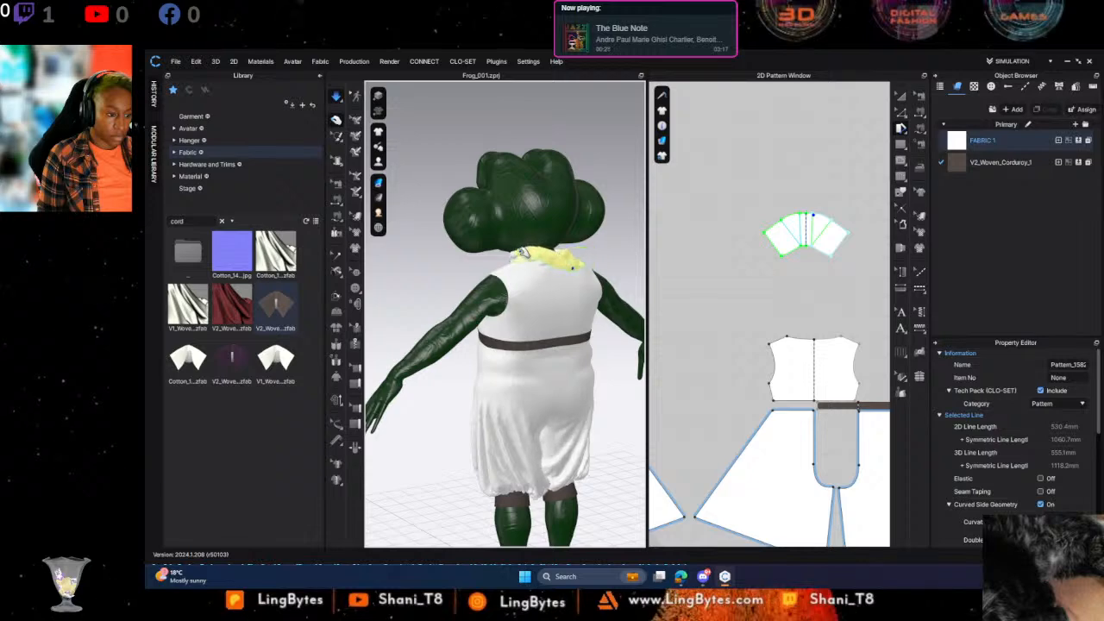
{"action": "left_click_drag", "start_coordinate": [520, 265], "coordinate": [579, 254]}
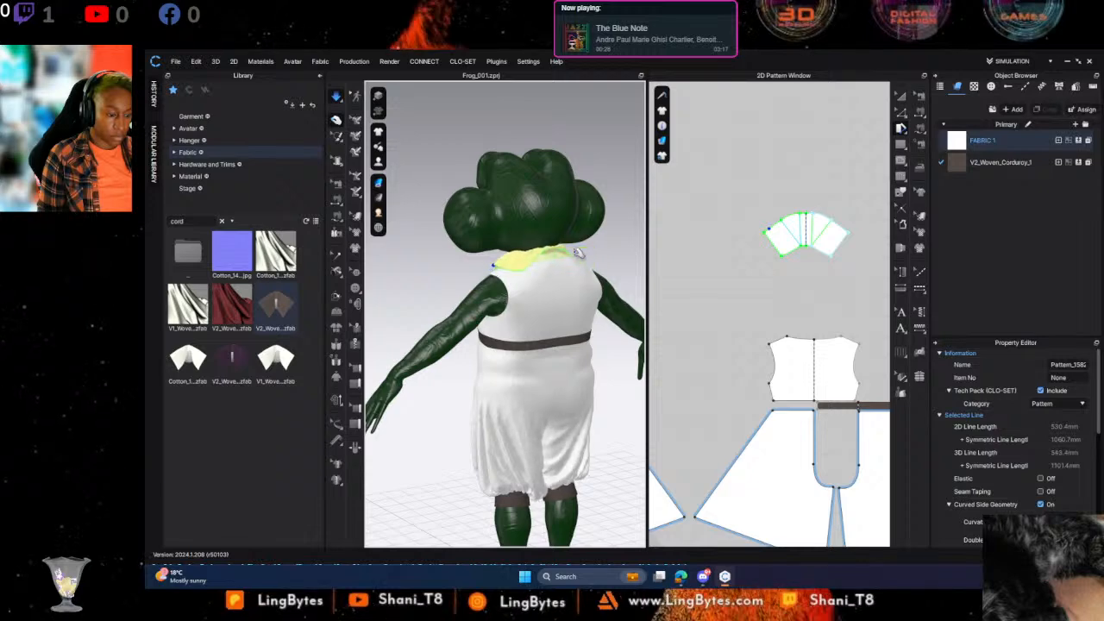
{"action": "right_click_drag", "start_coordinate": [579, 254], "coordinate": [521, 284]}
{"action": "left_click_drag", "start_coordinate": [520, 283], "coordinate": [536, 302]}
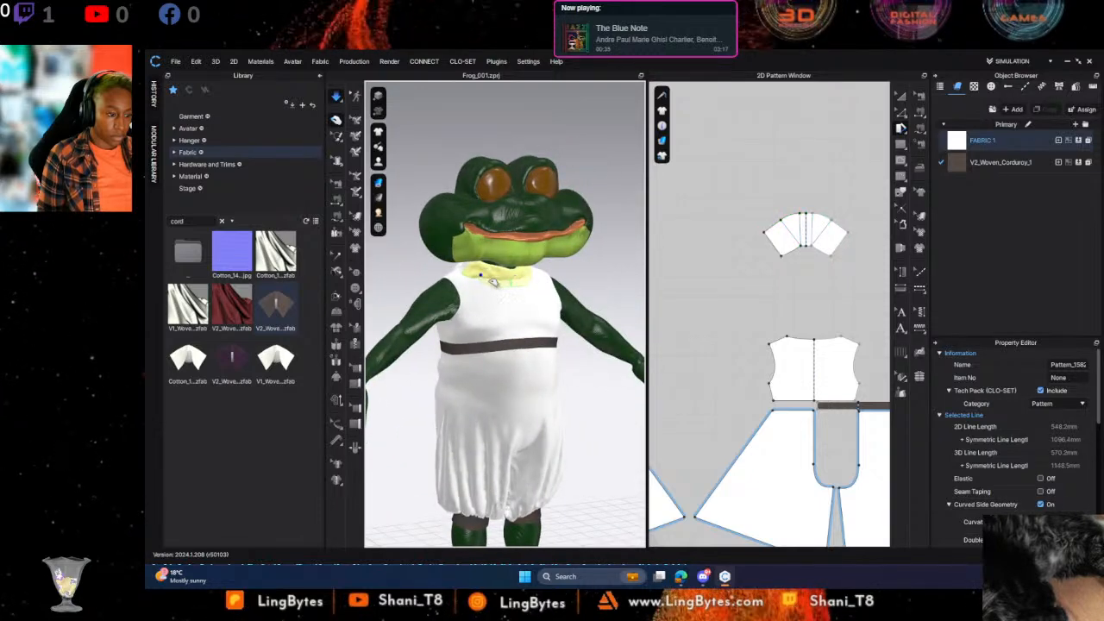
Start adding more fullness to the front collar piece from the centre of its curved lower edge
{"action": "middle_click_drag", "start_coordinate": [829, 269], "coordinate": [930, 248]}
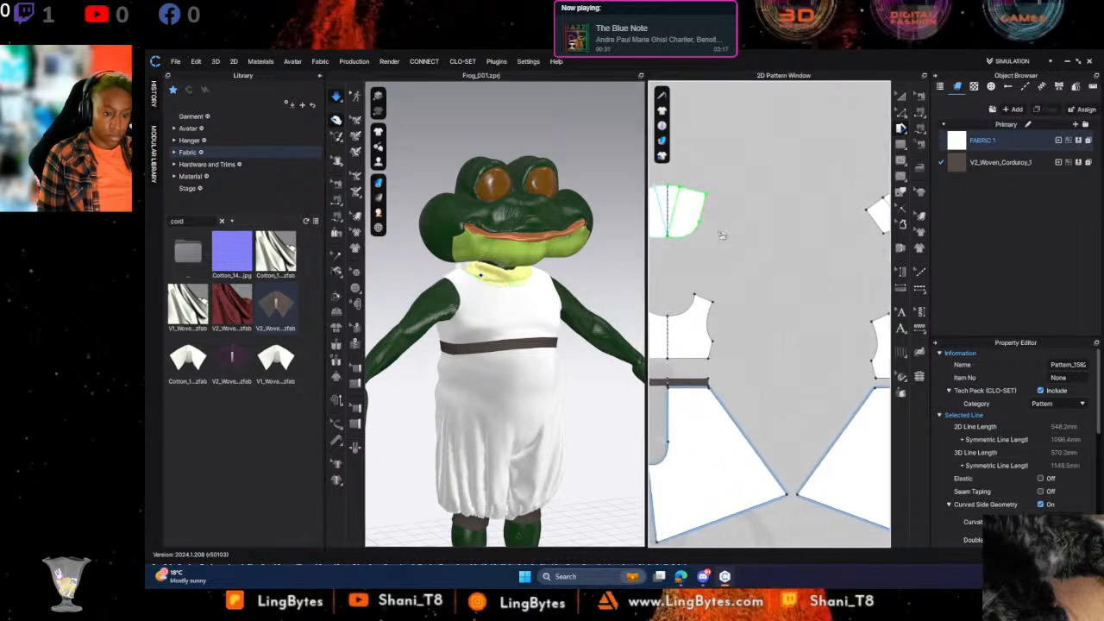
{"action": "left_click", "coordinate": [902, 128]}
{"action": "middle_click_drag", "start_coordinate": [706, 248], "coordinate": [740, 254]}
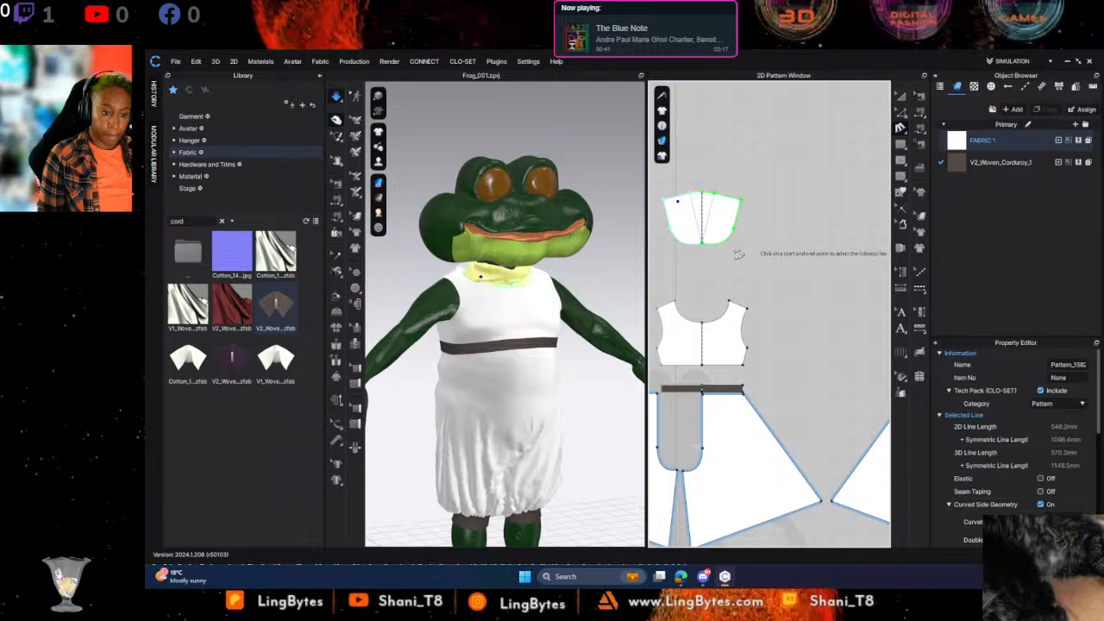
{"action": "left_click", "coordinate": [714, 251]}
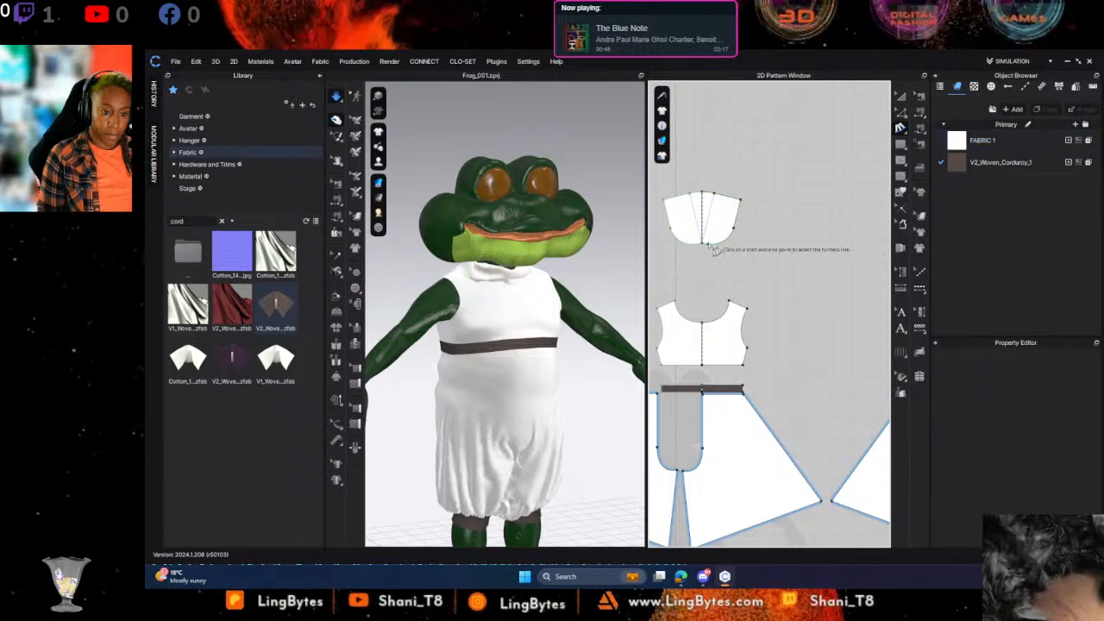
{"action": "left_click", "coordinate": [741, 202]}
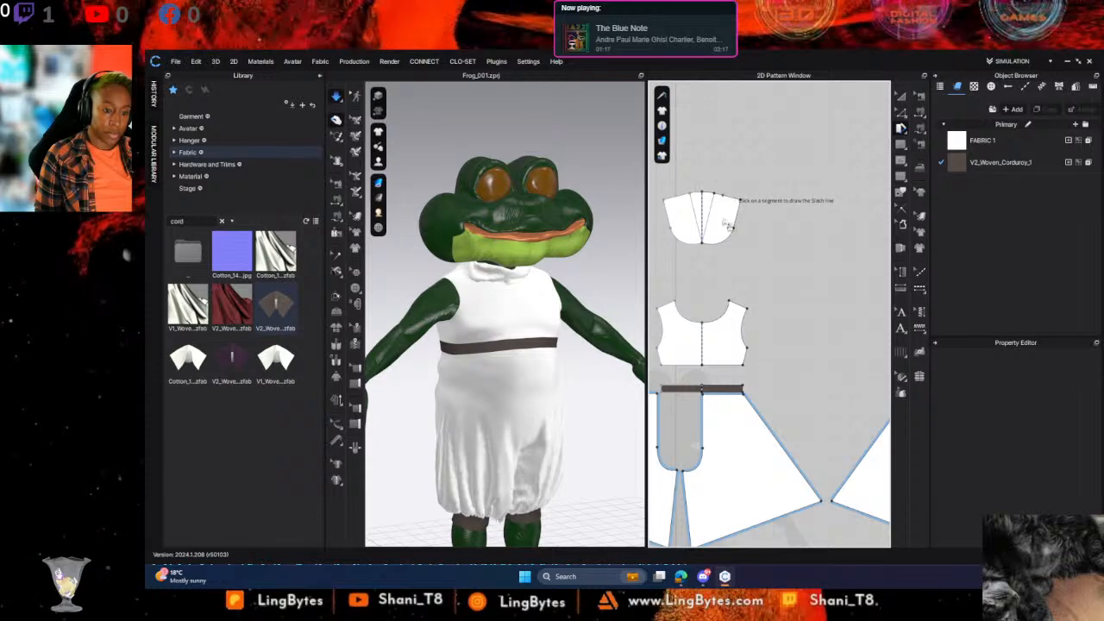
Slash and spread the front cowl piece outward from its lower centre point on both halves, and pull the draped neckline into place on the avatar
{"action": "left_click", "coordinate": [703, 243]}
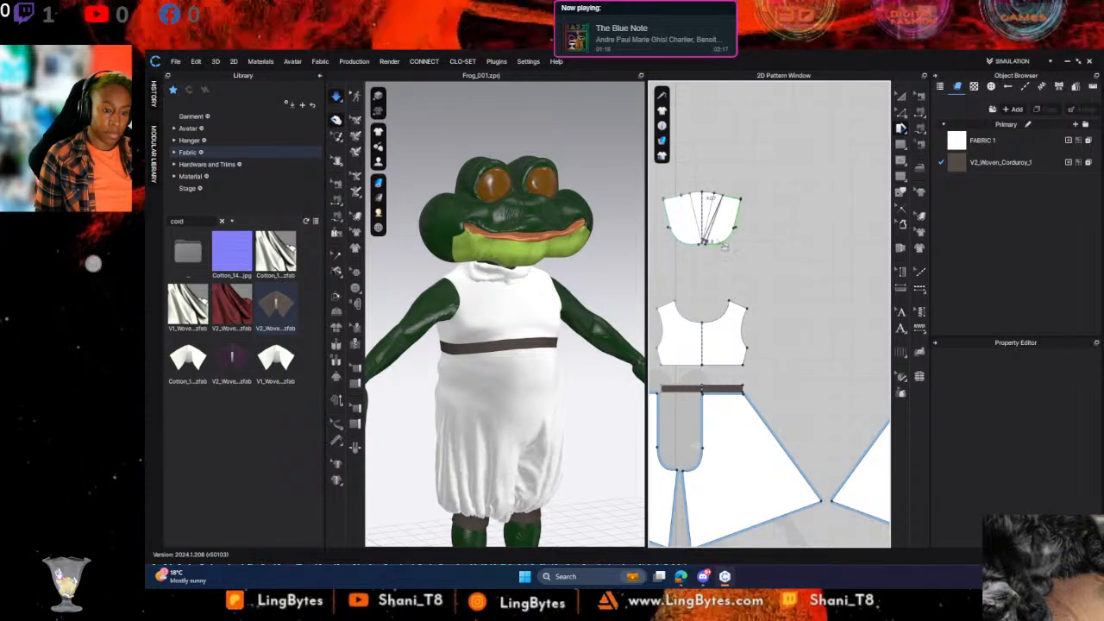
{"action": "left_click", "coordinate": [729, 234]}
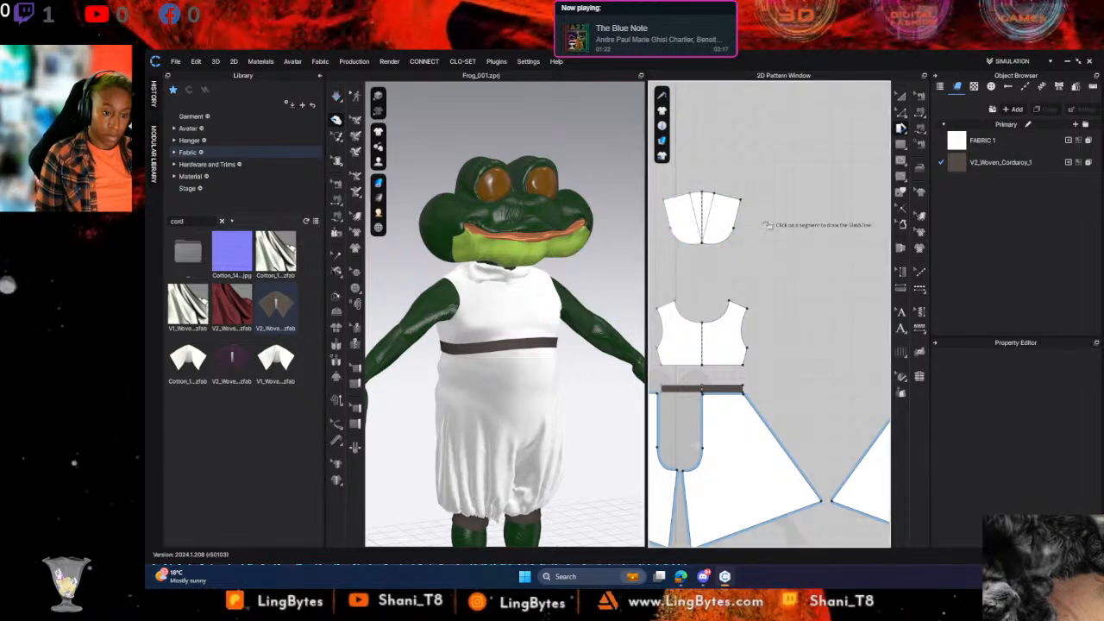
{"action": "left_click", "coordinate": [704, 245]}
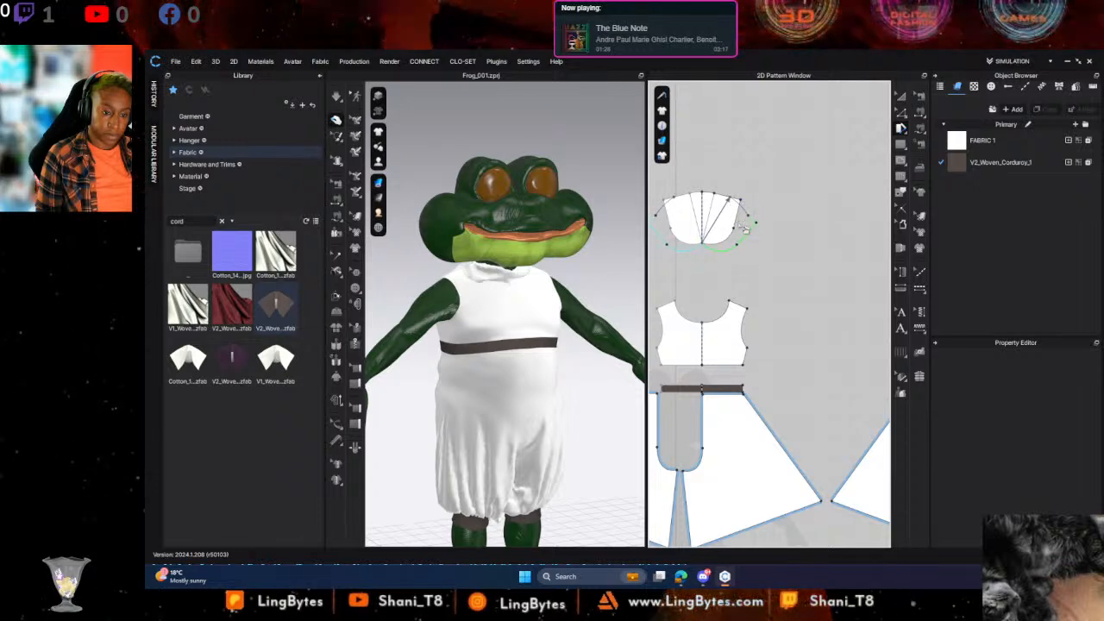
{"action": "left_click", "coordinate": [747, 241]}
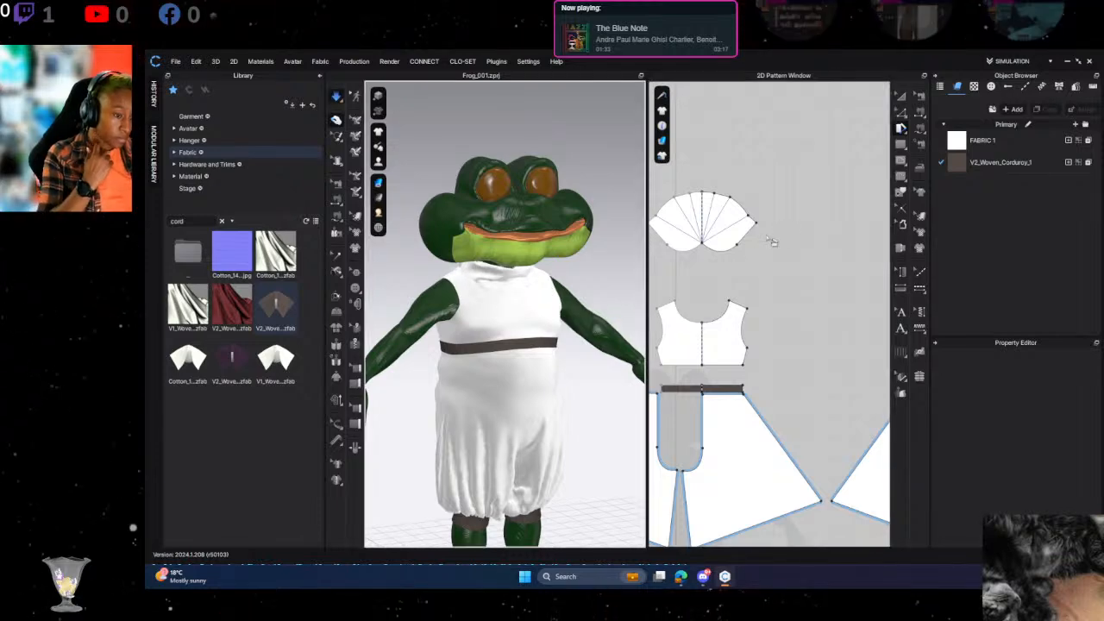
{"action": "left_click", "coordinate": [526, 289]}
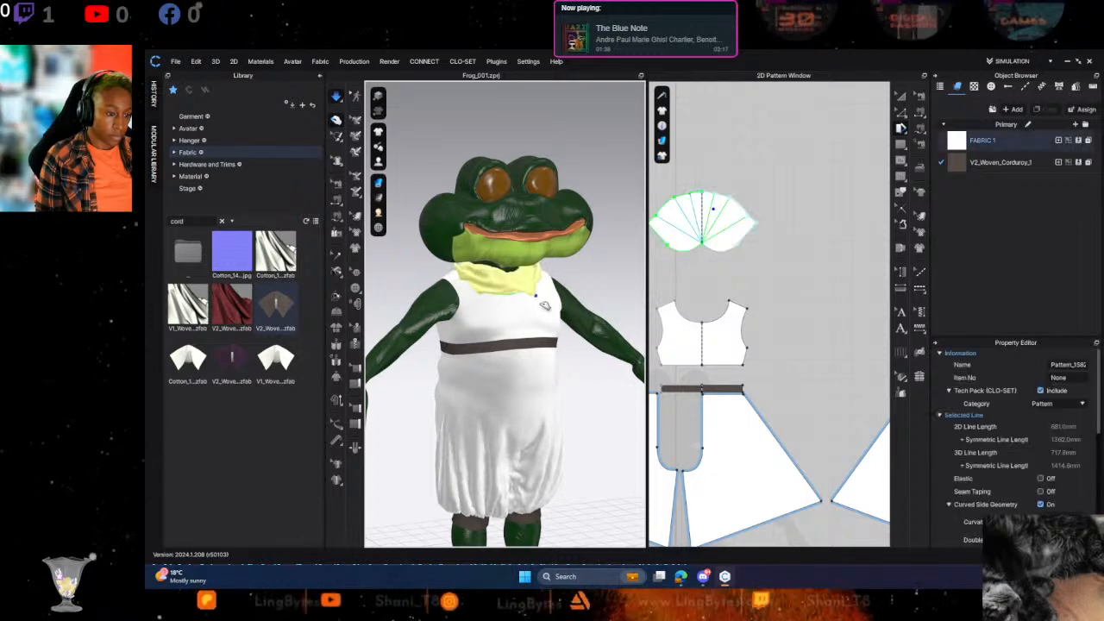
{"action": "mouse_move", "coordinate": [504, 296]}
{"action": "left_mouse_down"}
{"action": "mouse_move", "coordinate": [483, 288]}
{"action": "mouse_move", "coordinate": [474, 305]}
{"action": "mouse_move", "coordinate": [492, 301]}
{"action": "left_mouse_up"}
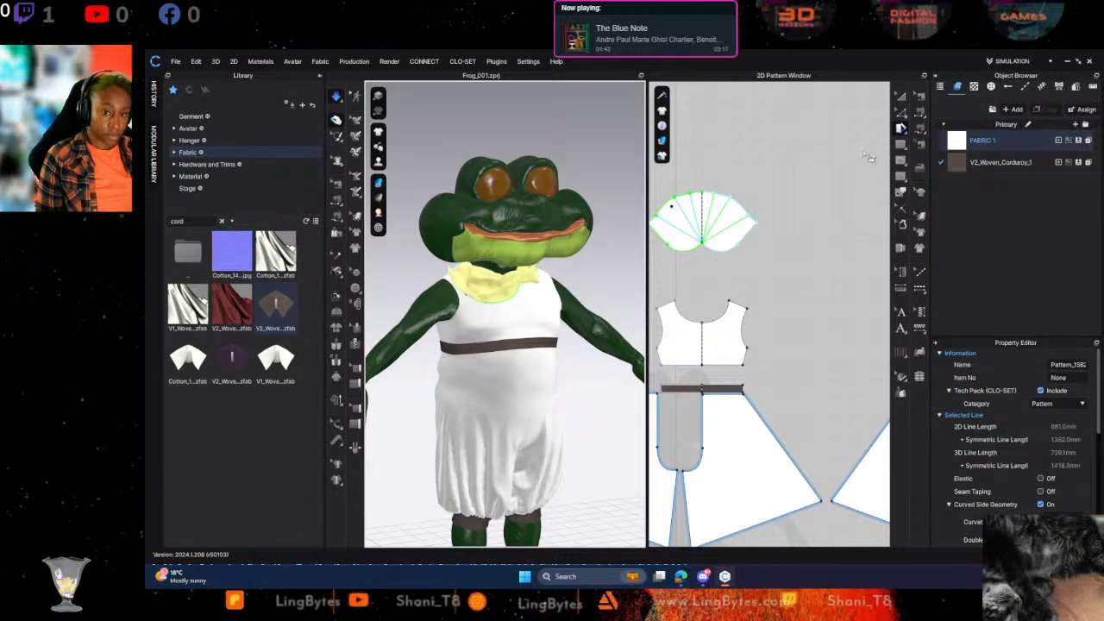
{"action": "scroll", "coordinate": [862, 164], "scroll_direction": "down", "scroll_amount": 5}
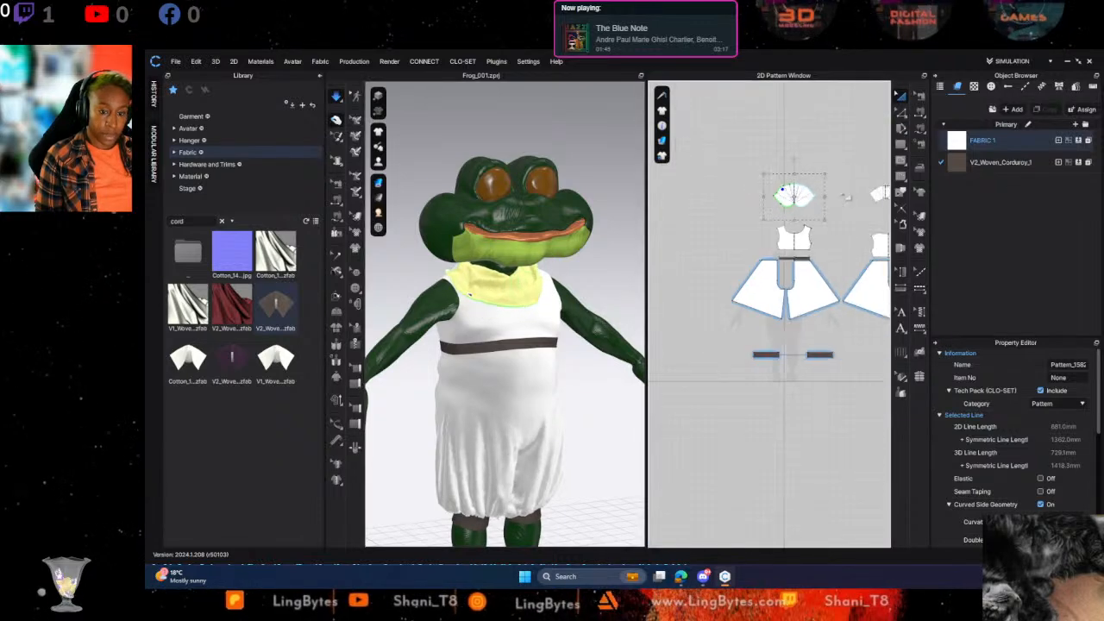
{"action": "middle_click_drag", "start_coordinate": [846, 194], "coordinate": [838, 210]}
{"action": "left_click", "coordinate": [753, 181]}
{"action": "left_click_drag", "start_coordinate": [875, 243], "coordinate": [883, 186]}
{"action": "left_click", "coordinate": [795, 219]}
{"action": "scroll", "coordinate": [792, 218], "scroll_direction": "down", "scroll_amount": 3}
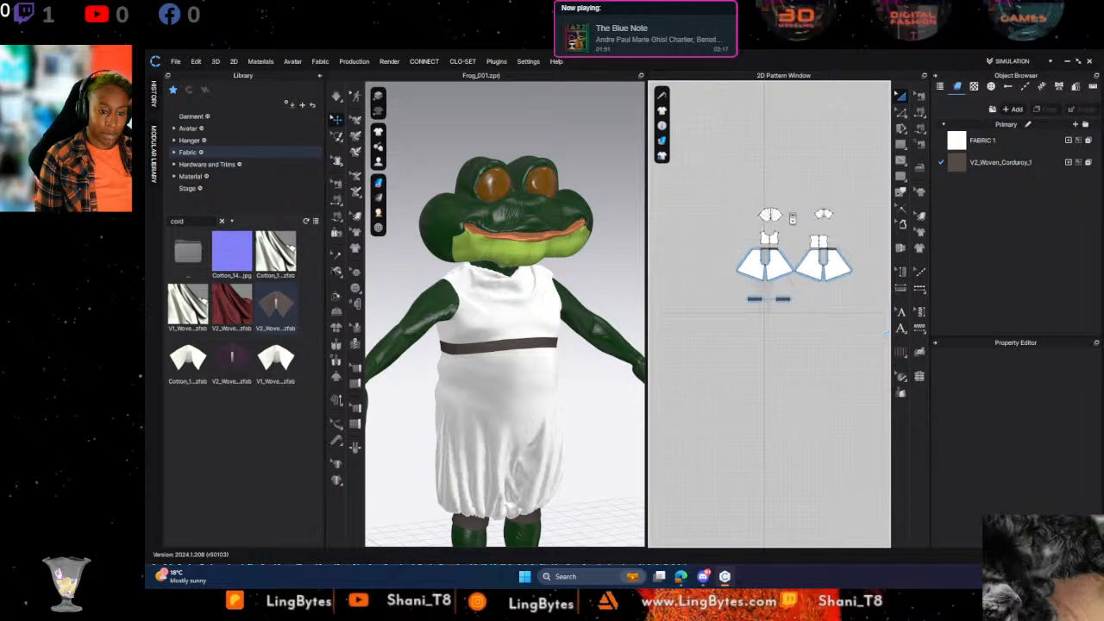
Try to move the front cowl's outer corner point inward onto the neighbouring point on its upper edge
{"action": "scroll", "coordinate": [793, 218], "scroll_direction": "up", "scroll_amount": 8}
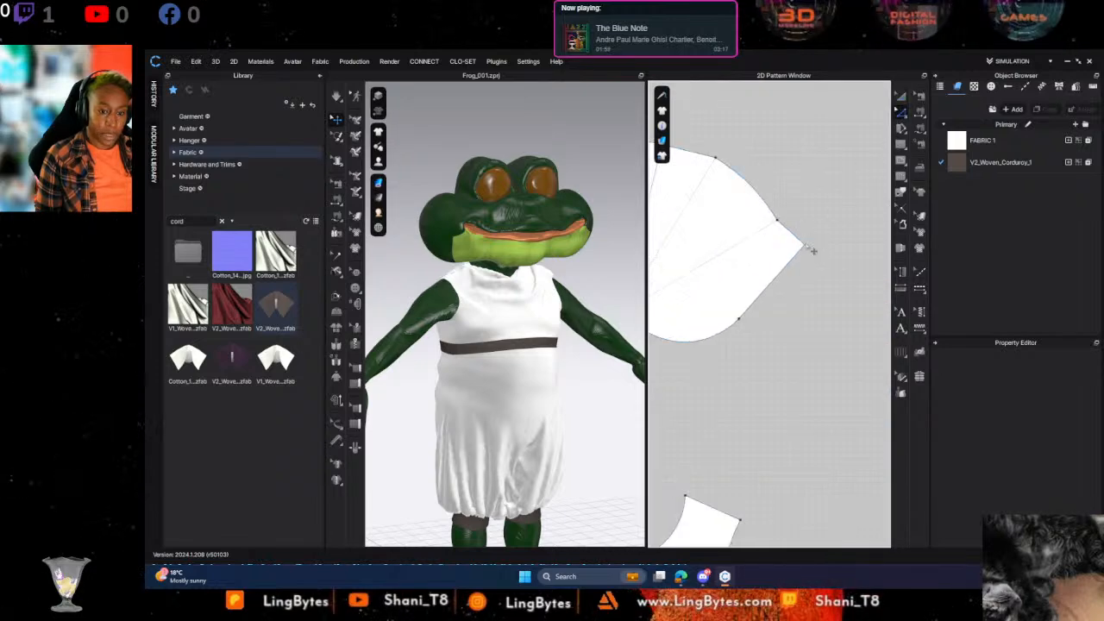
{"action": "left_click_drag", "start_coordinate": [813, 252], "coordinate": [783, 228]}
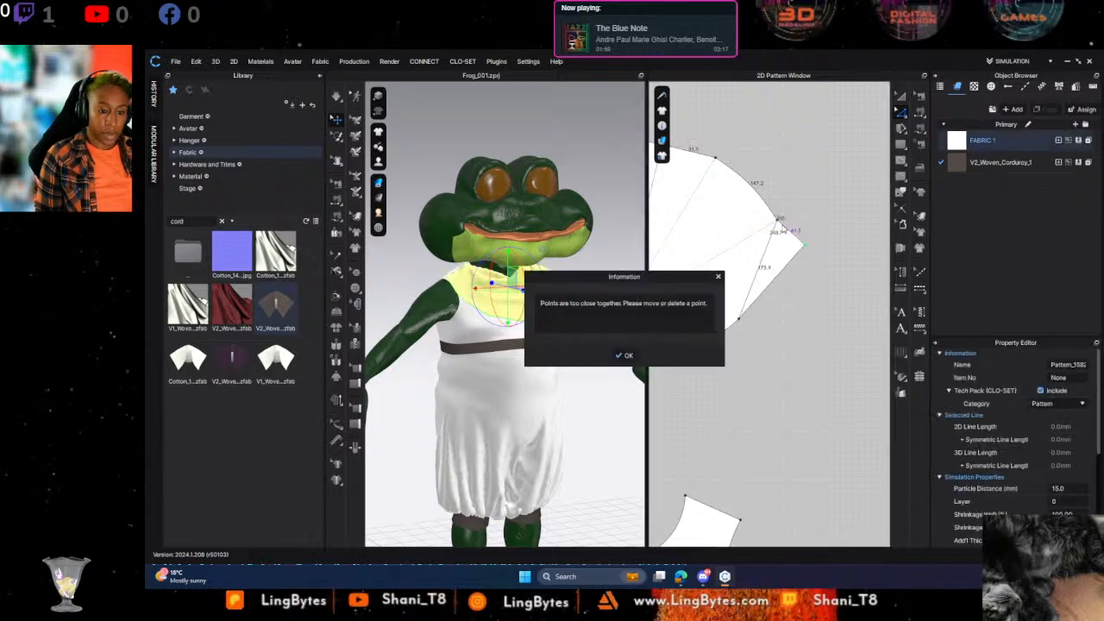
{"action": "left_click", "coordinate": [610, 357]}
{"action": "right_click", "coordinate": [786, 227]}
{"action": "key", "text": "Escape"}
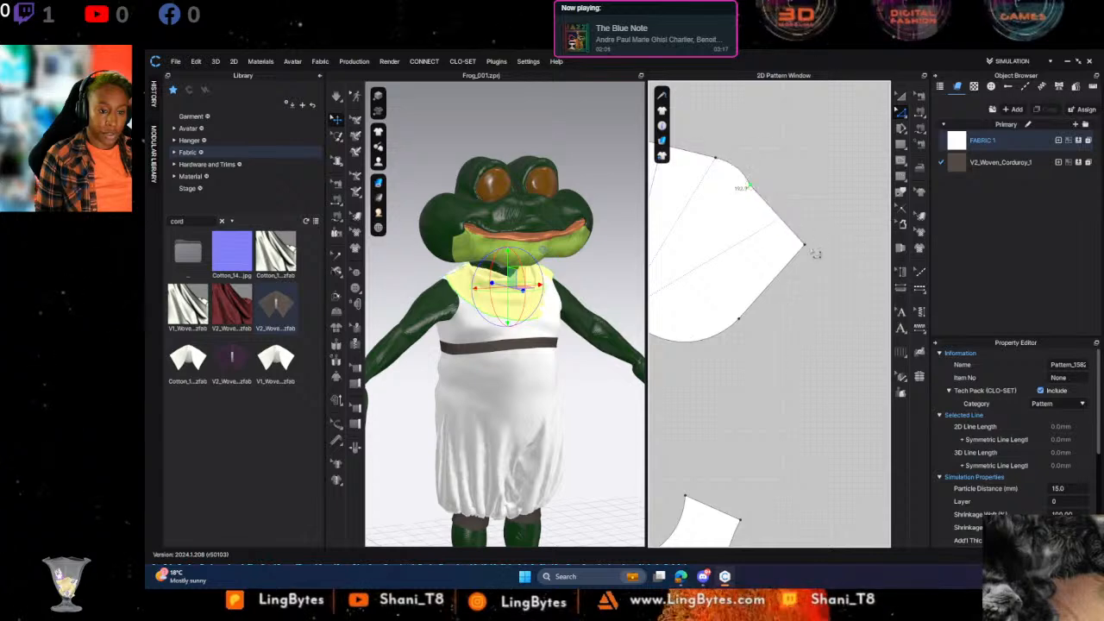
Move the front cowl's outer corner point inward along the upper edge, with the neighbouring curve point just beside it
{"action": "left_click_drag", "start_coordinate": [773, 211], "coordinate": [765, 202]}
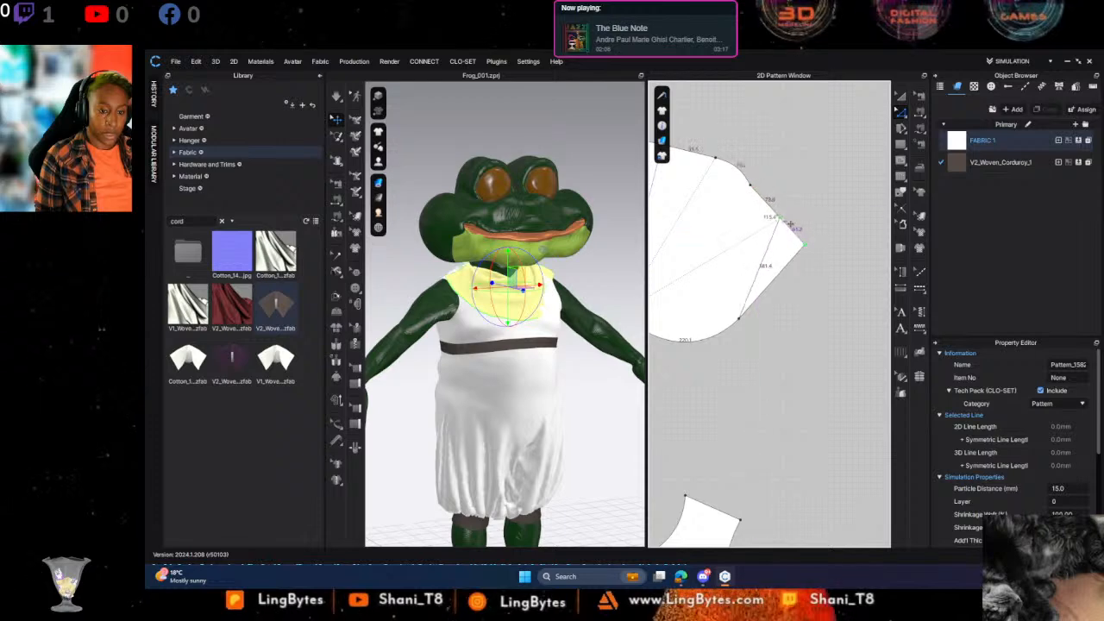
{"action": "left_click_drag", "start_coordinate": [790, 223], "coordinate": [759, 195]}
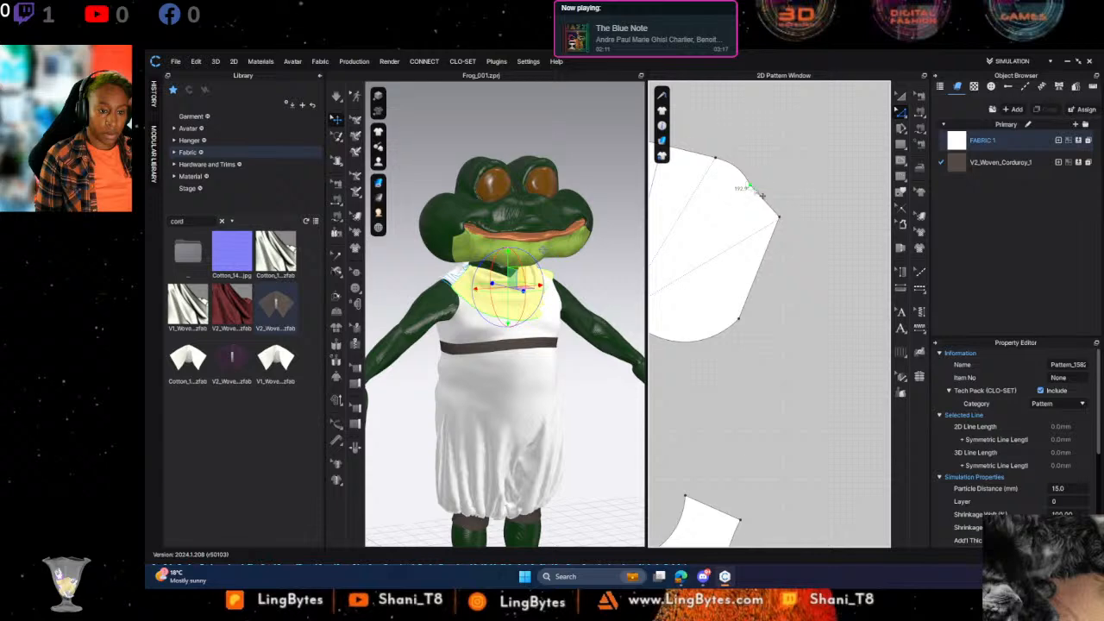
{"action": "left_click", "coordinate": [801, 234]}
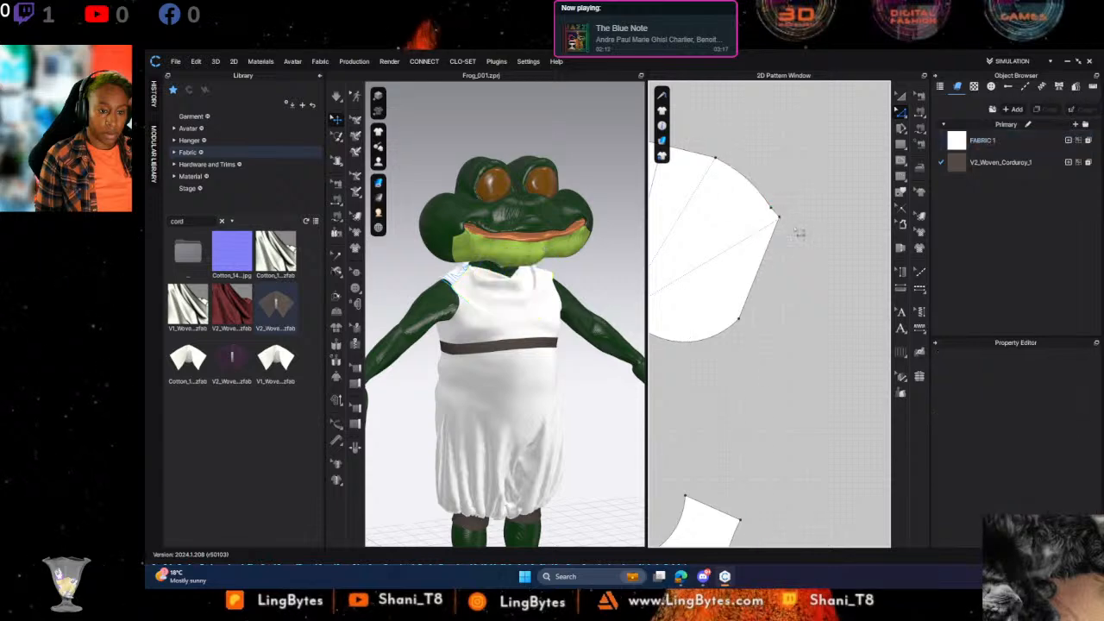
Shift the front cowl's short outer segment and adjoining upper curve inward to narrow the piece, and simulate the garment
{"action": "middle_click_drag", "start_coordinate": [753, 238], "coordinate": [795, 284]}
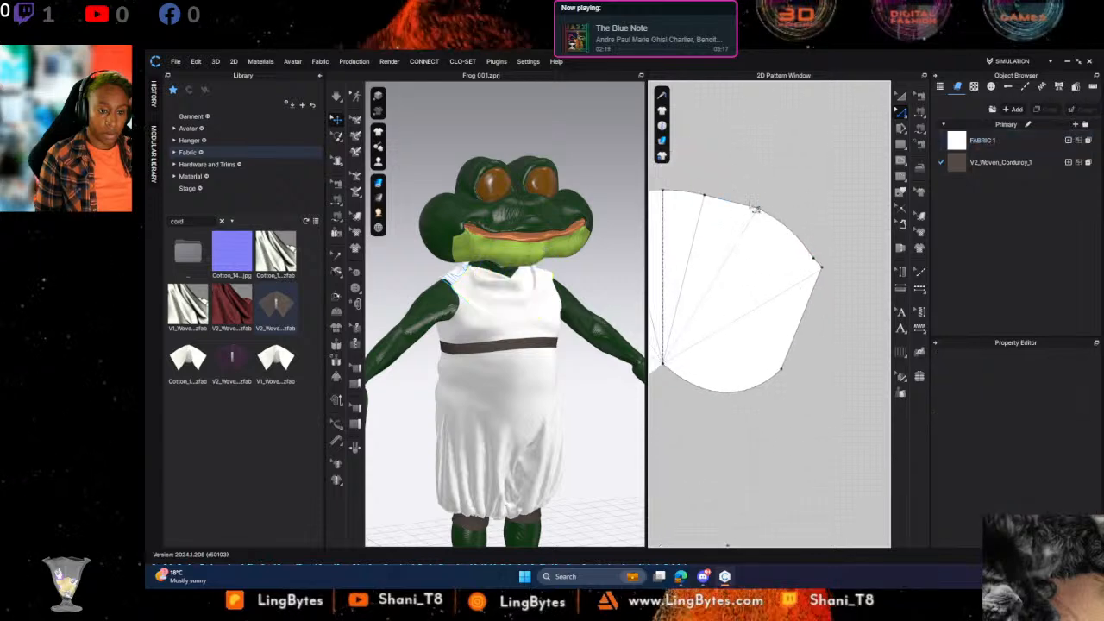
{"action": "left_click", "coordinate": [819, 265]}
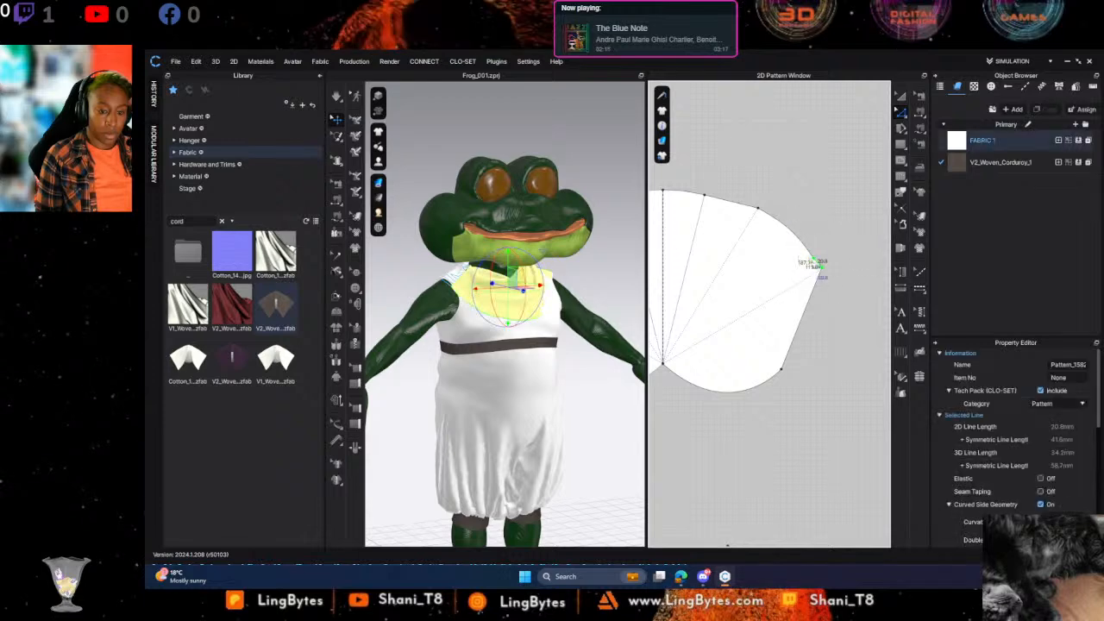
{"action": "left_click_drag", "start_coordinate": [828, 274], "coordinate": [810, 247]}
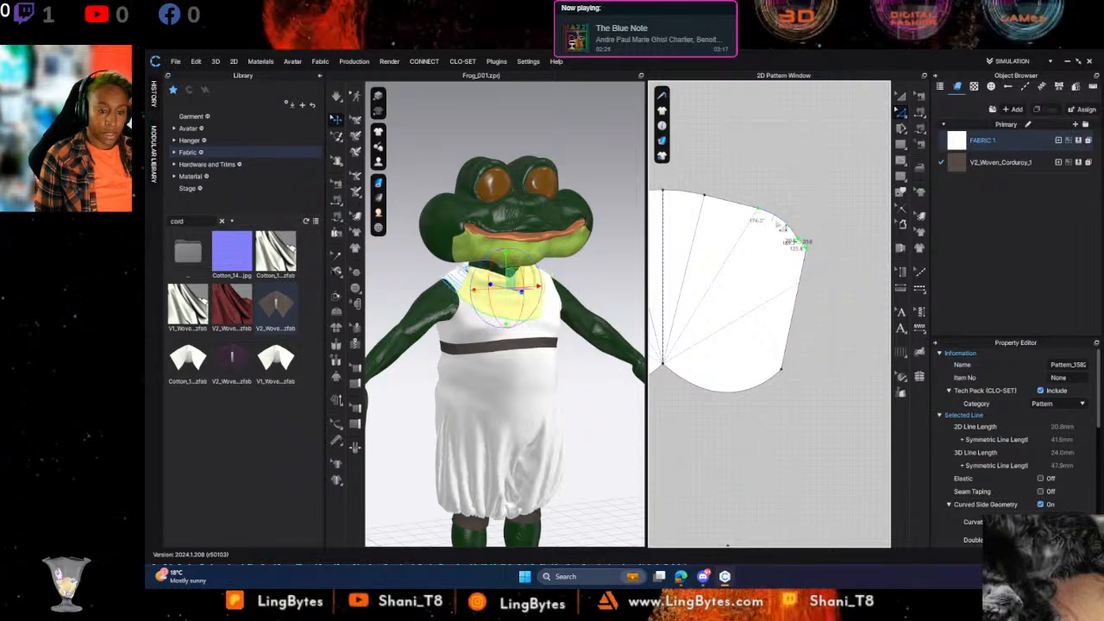
{"action": "left_click_drag", "start_coordinate": [800, 236], "coordinate": [790, 235]}
{"action": "key", "text": "space"}
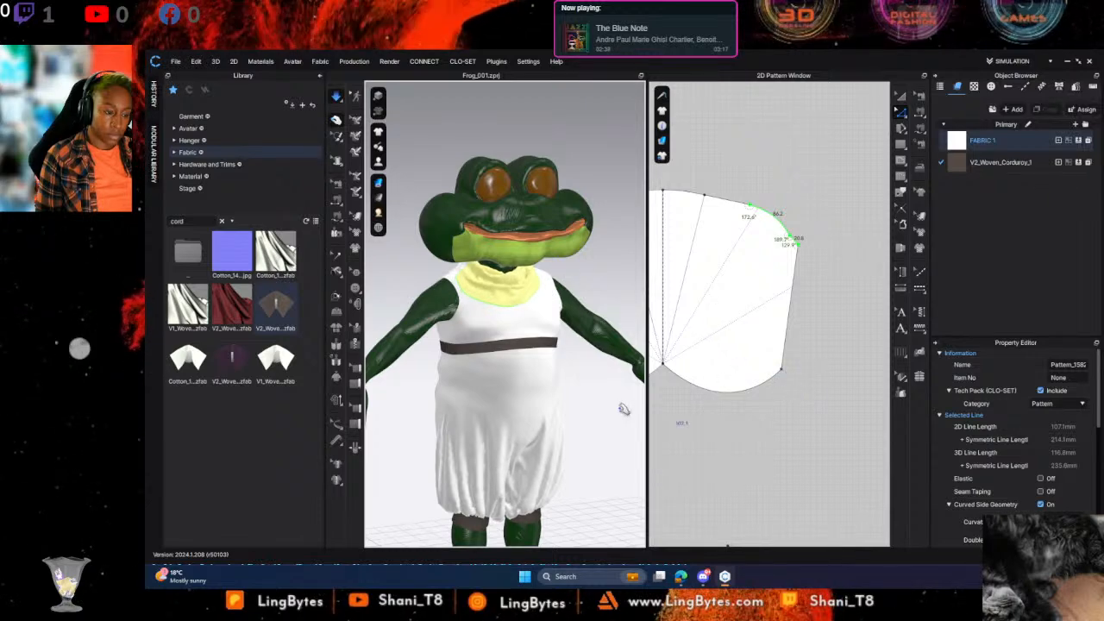
{"action": "left_click", "coordinate": [678, 419]}
Apply the library's Cotton_14_Wale_Corduroy fabric to the shorts and delete the duplicate fabric entry
{"action": "right_click_drag", "start_coordinate": [470, 274], "coordinate": [472, 298]}
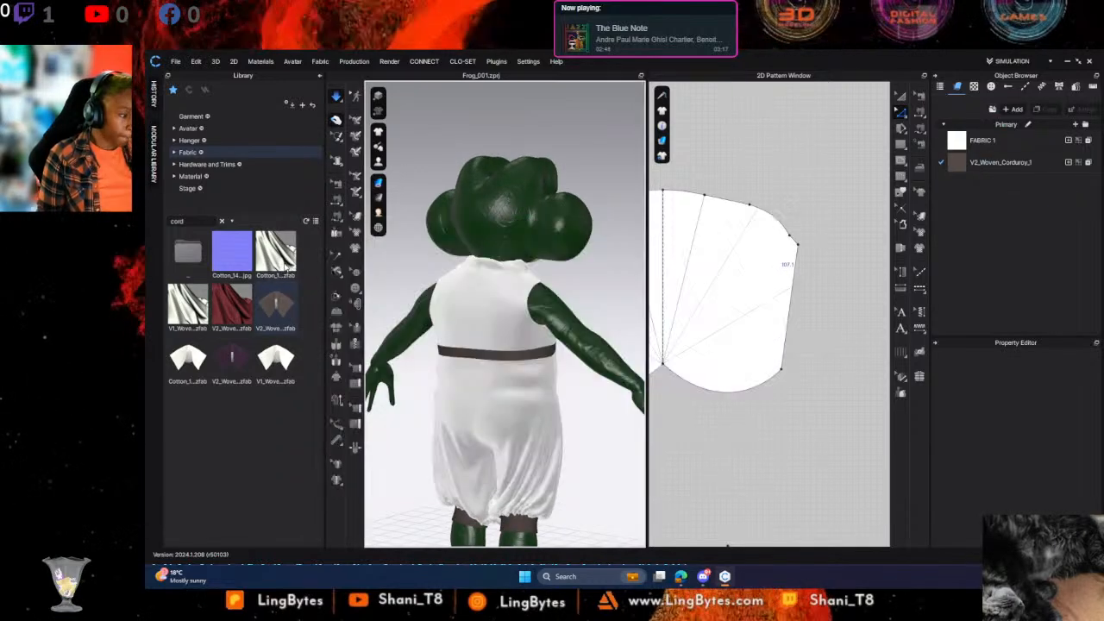
{"action": "mouse_move", "coordinate": [283, 265]}
{"action": "left_click_drag", "start_coordinate": [282, 265], "coordinate": [449, 476]}
{"action": "right_click_drag", "start_coordinate": [449, 476], "coordinate": [689, 483]}
{"action": "key", "text": "Delete"}
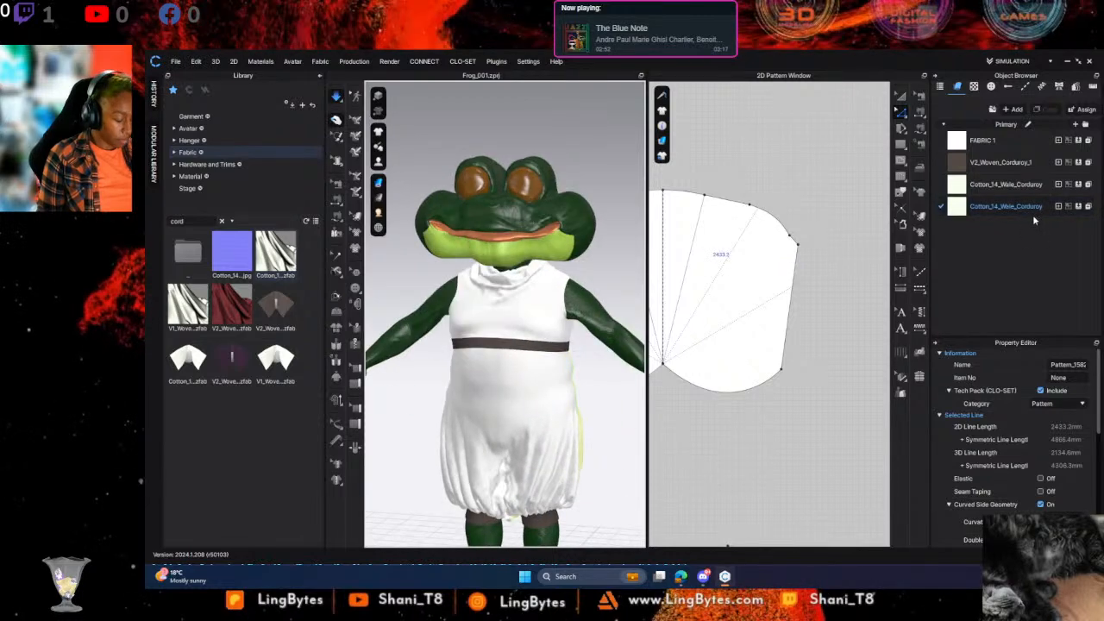
Assign the Cotton_14_Wale_Corduroy fabric to the remaining front and back panels of the shorts
{"action": "left_click_drag", "start_coordinate": [718, 323], "coordinate": [550, 435]}
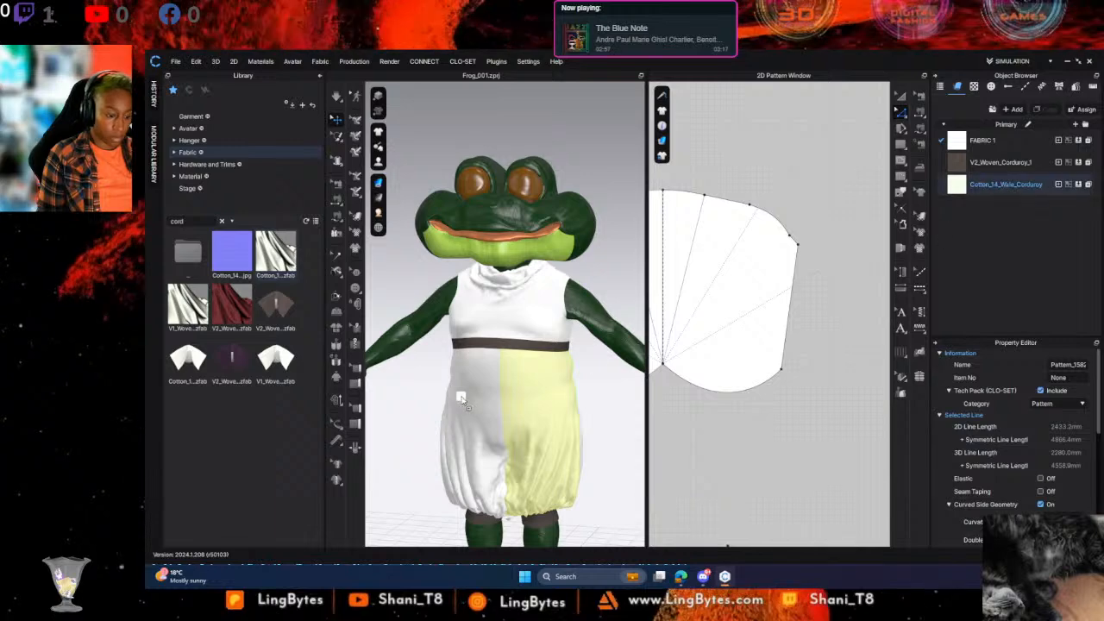
{"action": "right_click_drag", "start_coordinate": [483, 405], "coordinate": [377, 433]}
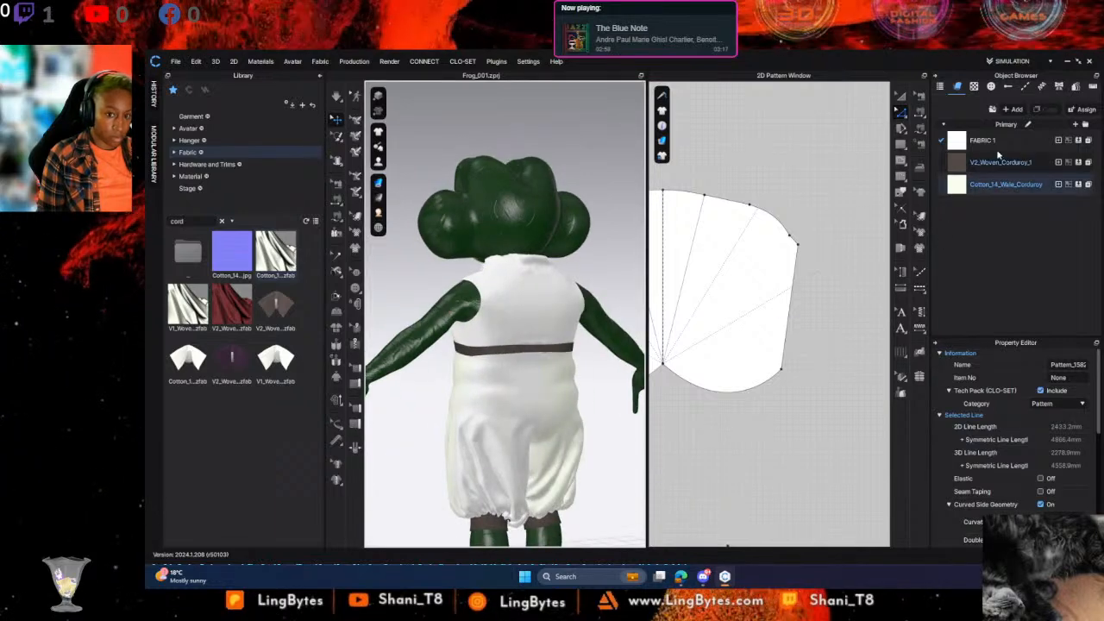
{"action": "left_click_drag", "start_coordinate": [521, 399], "coordinate": [489, 422]}
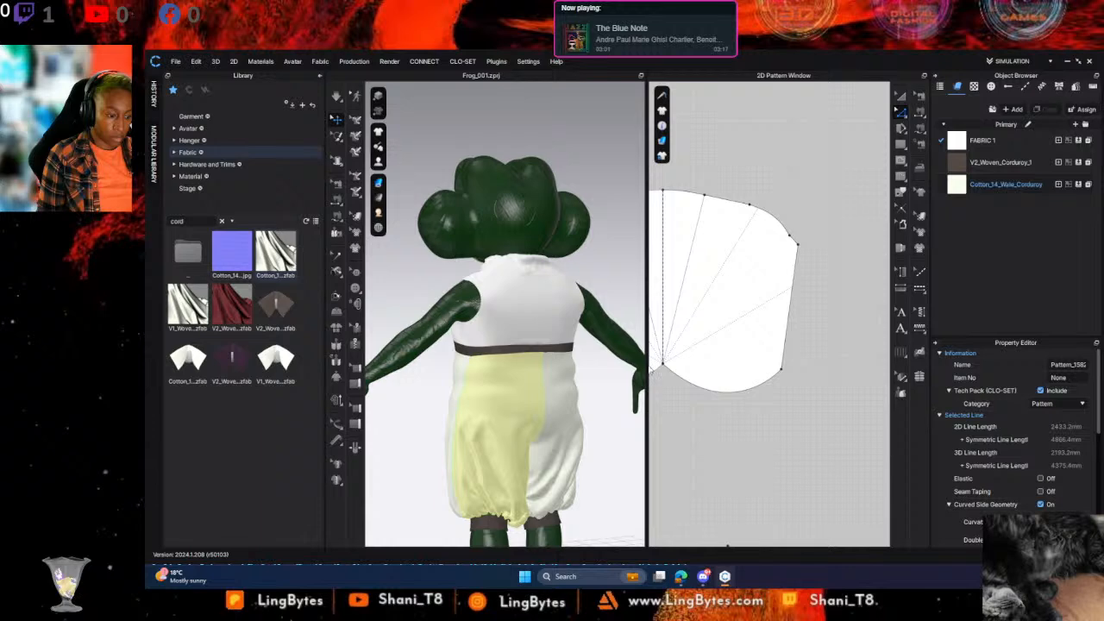
{"action": "right_click_drag", "start_coordinate": [623, 430], "coordinate": [759, 446]}
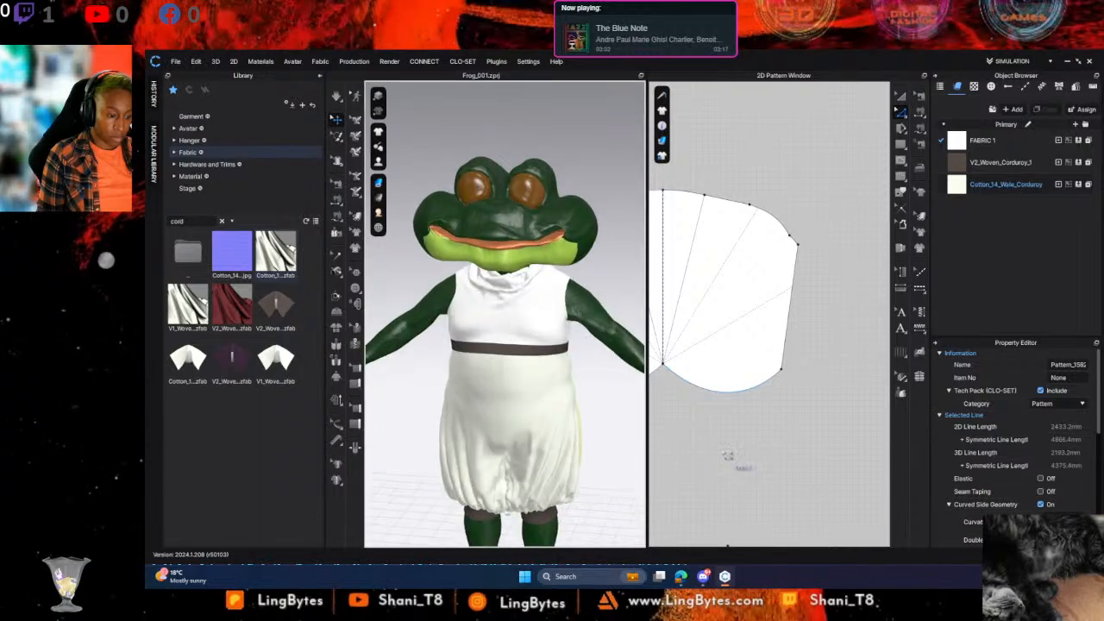
Simulate the garment and examine the corduroy shorts from the front and side, along with their back panels in the pattern
{"action": "scroll", "coordinate": [603, 441], "scroll_direction": "down", "scroll_amount": 3}
{"action": "middle_click_drag", "start_coordinate": [597, 438], "coordinate": [627, 310]}
{"action": "key", "text": "space"}
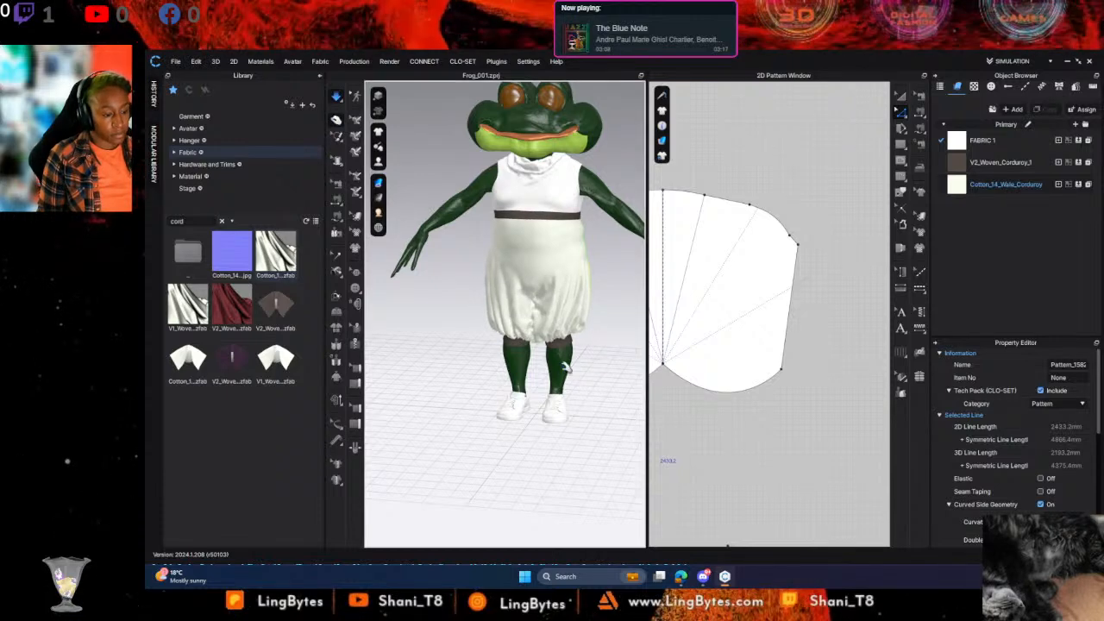
{"action": "scroll", "coordinate": [532, 398], "scroll_direction": "down", "scroll_amount": 2}
{"action": "scroll", "coordinate": [539, 395], "scroll_direction": "down", "scroll_amount": 2}
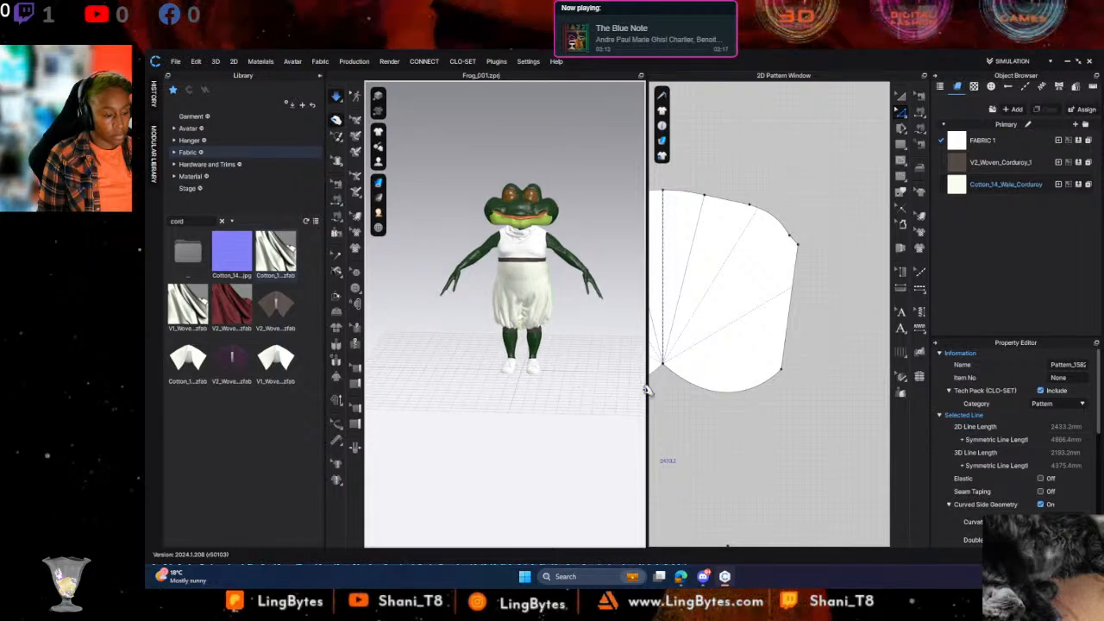
{"action": "scroll", "coordinate": [752, 431], "scroll_direction": "down", "scroll_amount": 5}
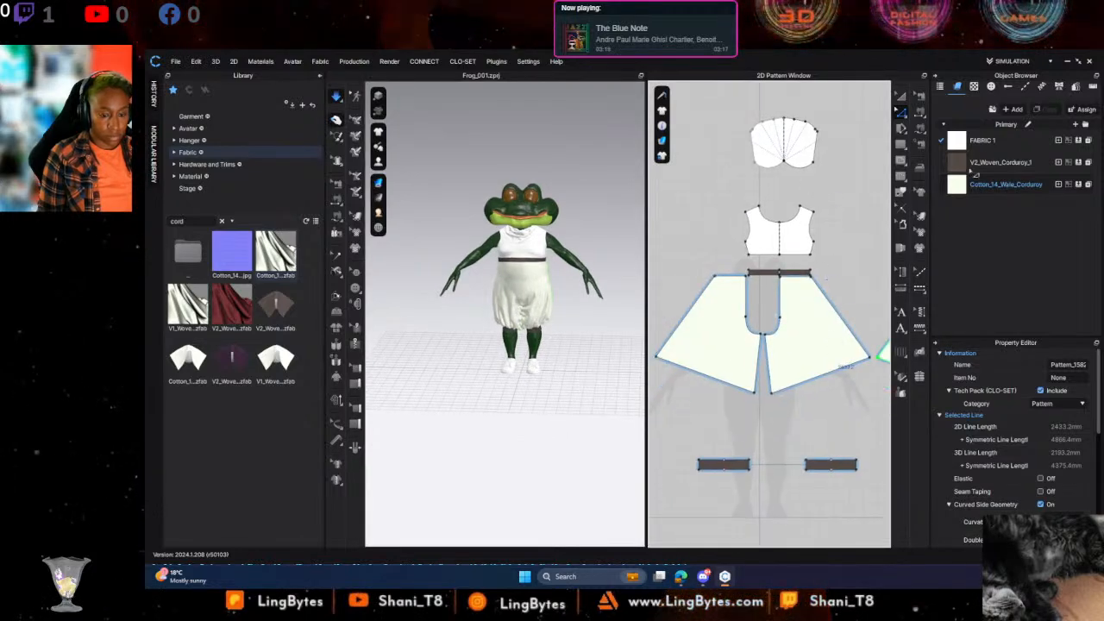
{"action": "middle_click_drag", "start_coordinate": [804, 240], "coordinate": [652, 103]}
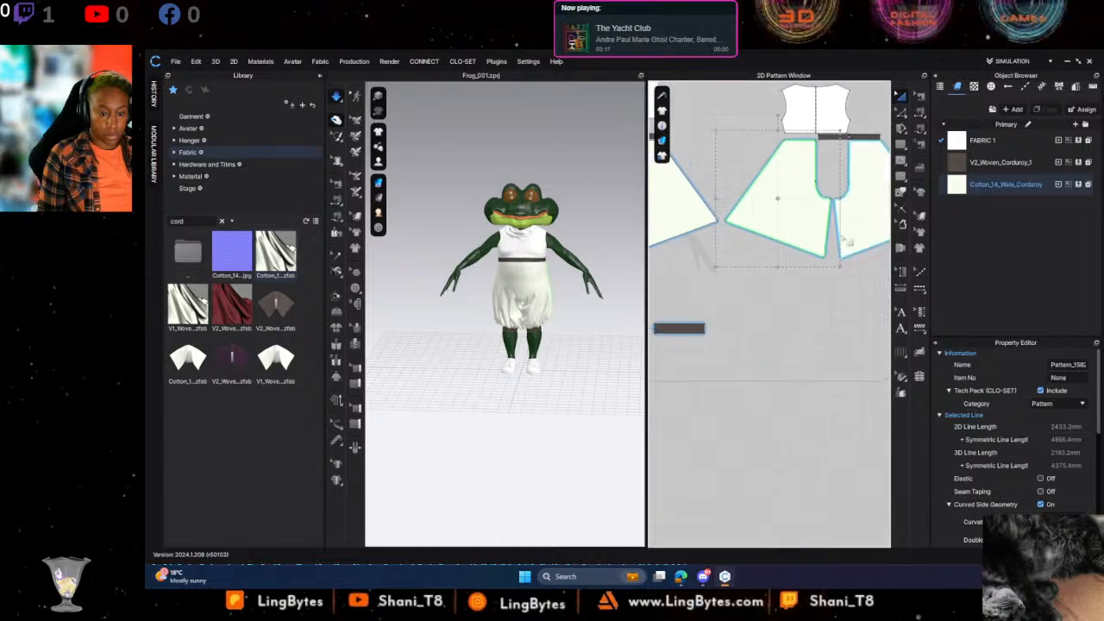
{"action": "right_click_drag", "start_coordinate": [602, 292], "coordinate": [531, 282]}
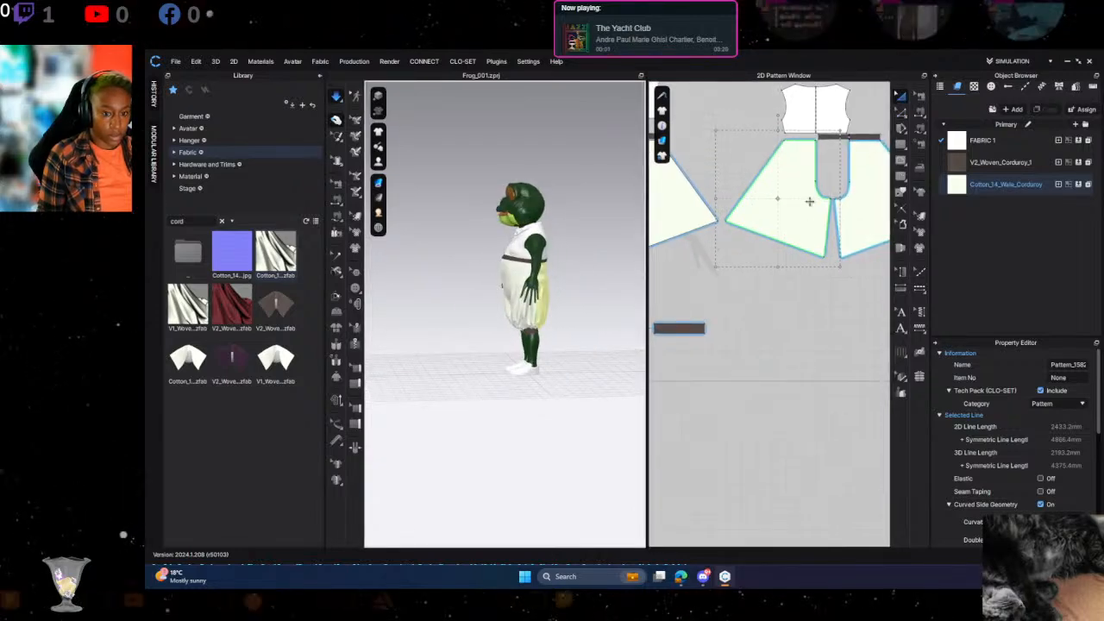
{"action": "left_click", "coordinate": [696, 214]}
{"action": "left_click", "coordinate": [792, 214]}
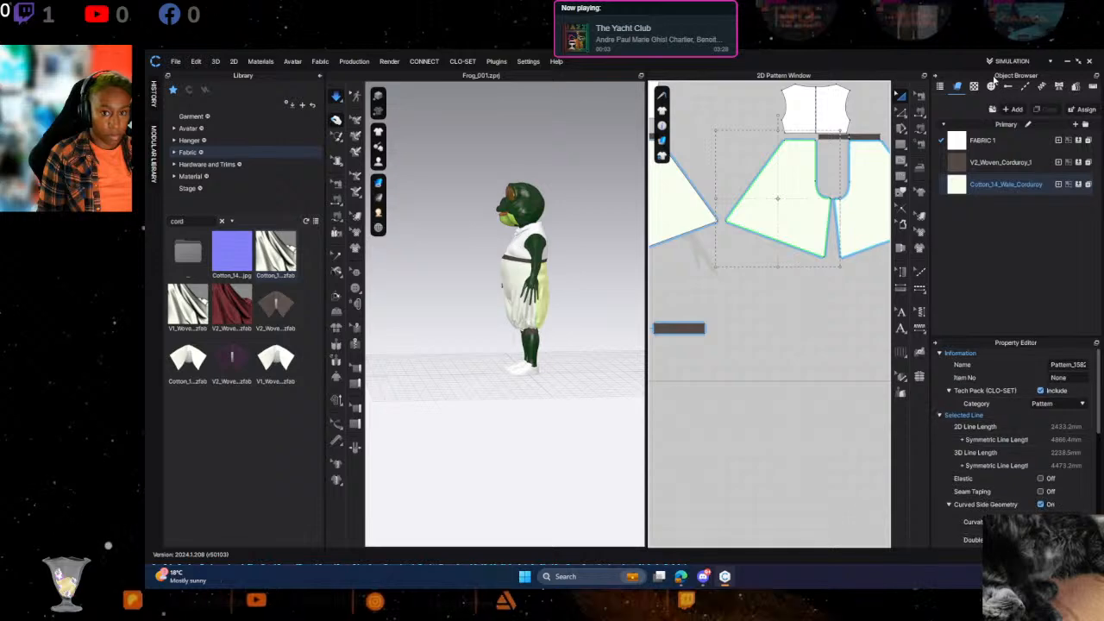
Sew the inner leg edge of the front shorts panel to the inner leg edge of the back shorts panel
{"action": "left_click", "coordinate": [920, 96]}
{"action": "middle_click_drag", "start_coordinate": [791, 253], "coordinate": [817, 257]}
{"action": "left_click", "coordinate": [860, 250]}
{"action": "middle_click_drag", "start_coordinate": [731, 267], "coordinate": [802, 276]}
{"action": "left_click", "coordinate": [781, 287]}
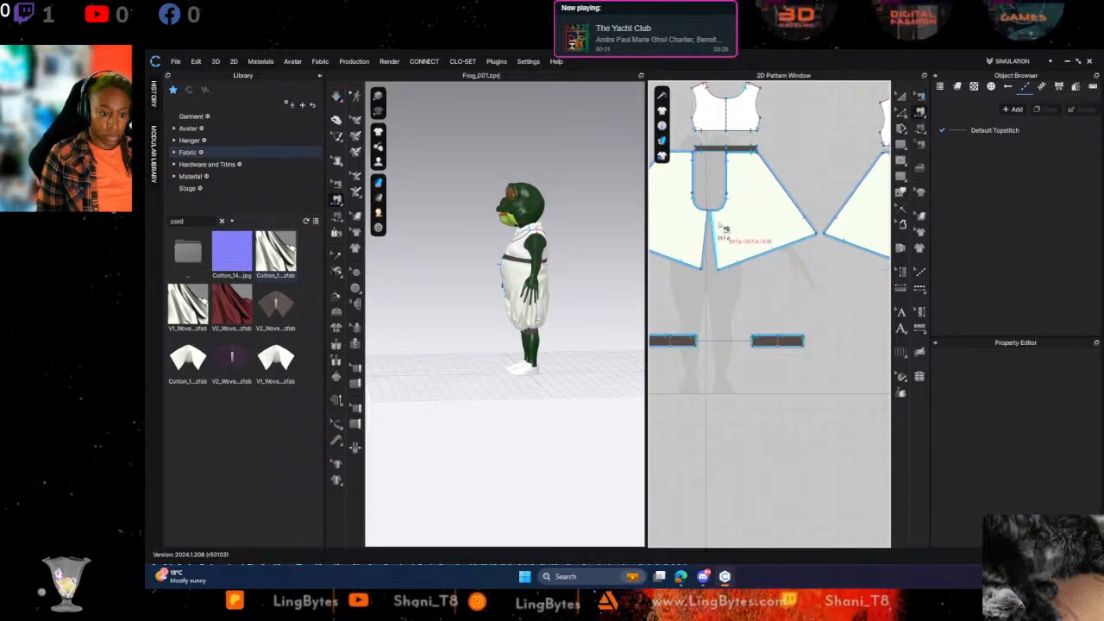
{"action": "middle_click_drag", "start_coordinate": [822, 277], "coordinate": [689, 289]}
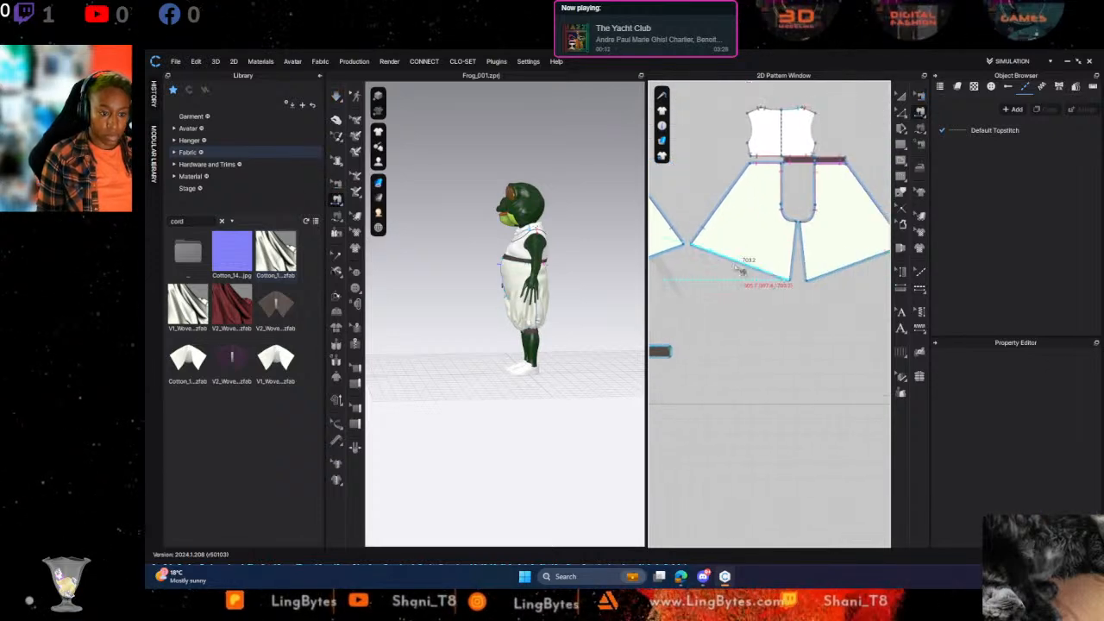
{"action": "left_click", "coordinate": [790, 235]}
Simulate the garment with the new inner leg seam and tug the shorts near the inner leg hem from the front
{"action": "key", "text": "space"}
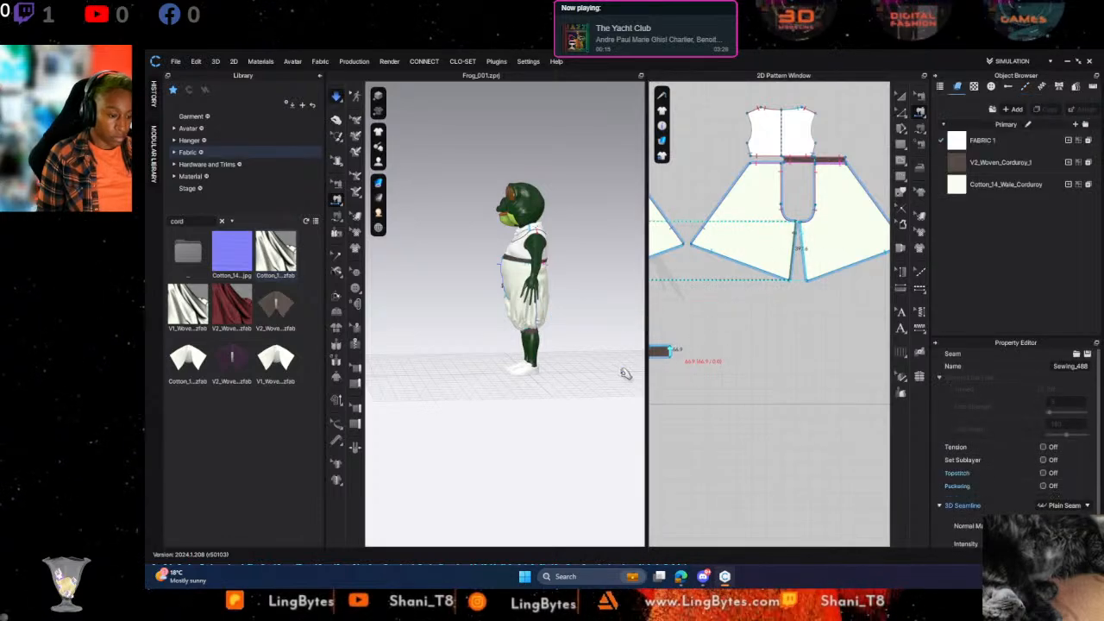
{"action": "key", "text": "q"}
{"action": "right_click_drag", "start_coordinate": [530, 372], "coordinate": [618, 371]}
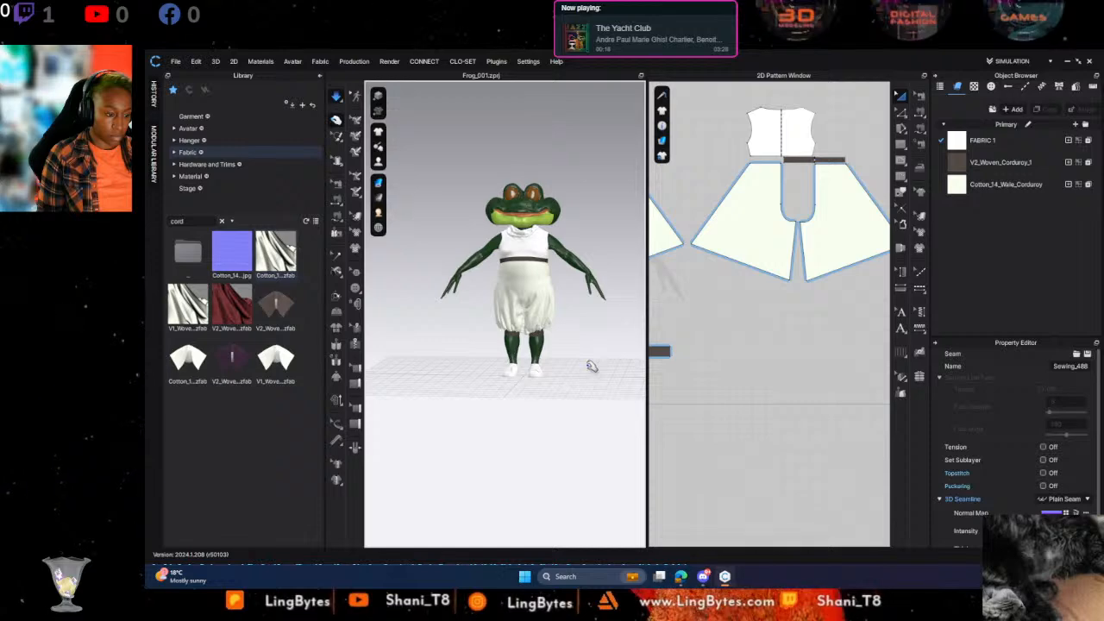
{"action": "left_click", "coordinate": [525, 331]}
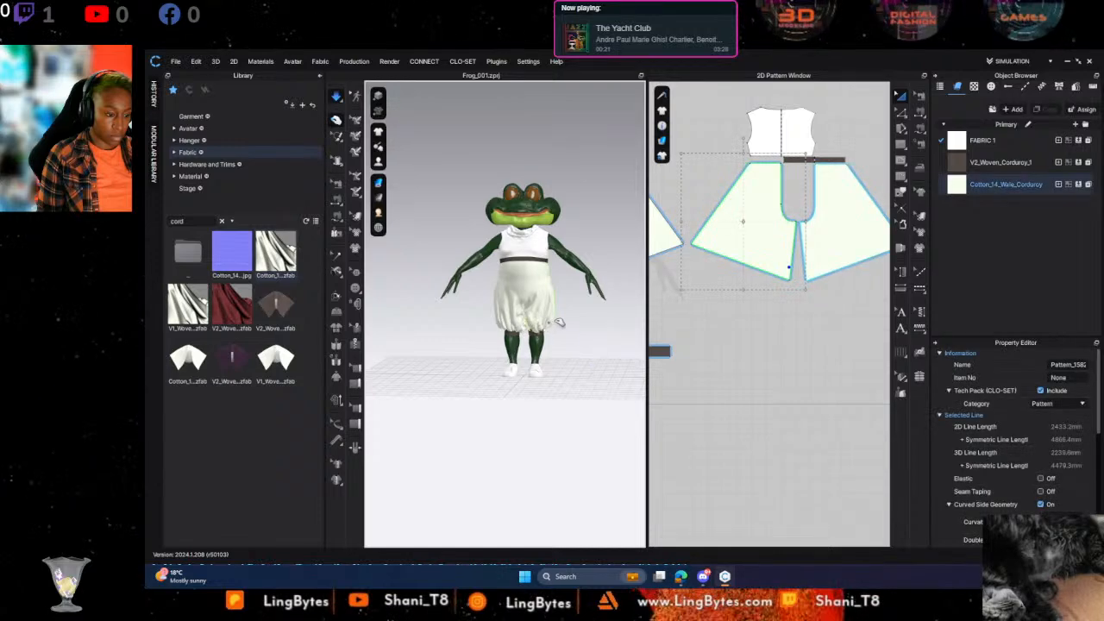
Examine the gathered shorts up close and from the front, tugging both legs near the inner hems
{"action": "scroll", "coordinate": [516, 326], "scroll_direction": "up", "scroll_amount": 6}
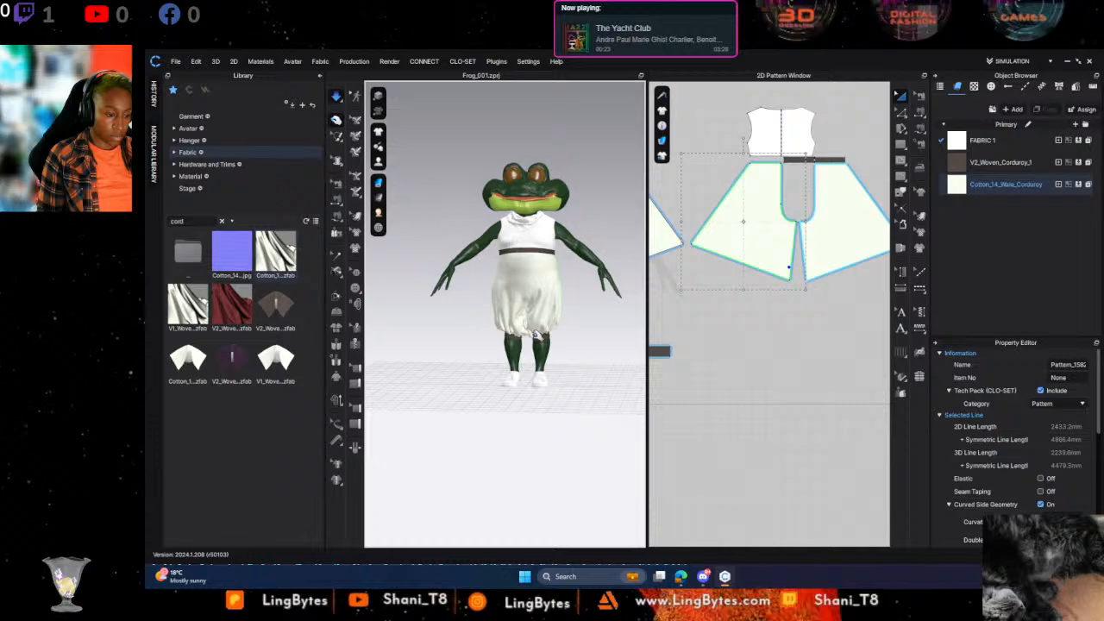
{"action": "middle_click_drag", "start_coordinate": [511, 314], "coordinate": [490, 293]}
{"action": "left_click", "coordinate": [528, 334]}
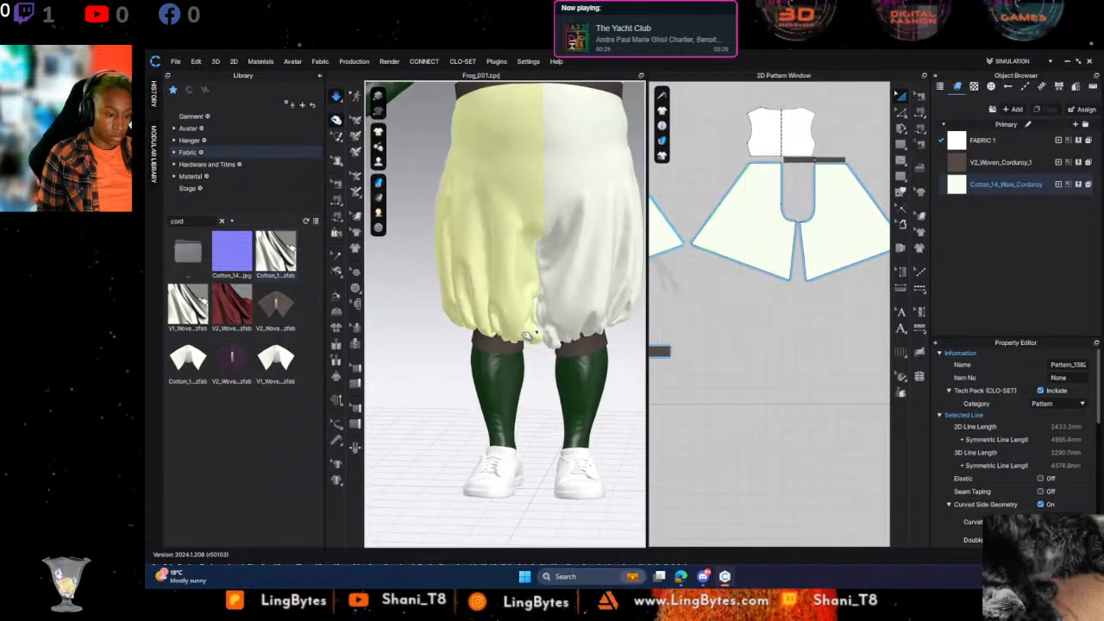
{"action": "left_click", "coordinate": [560, 311]}
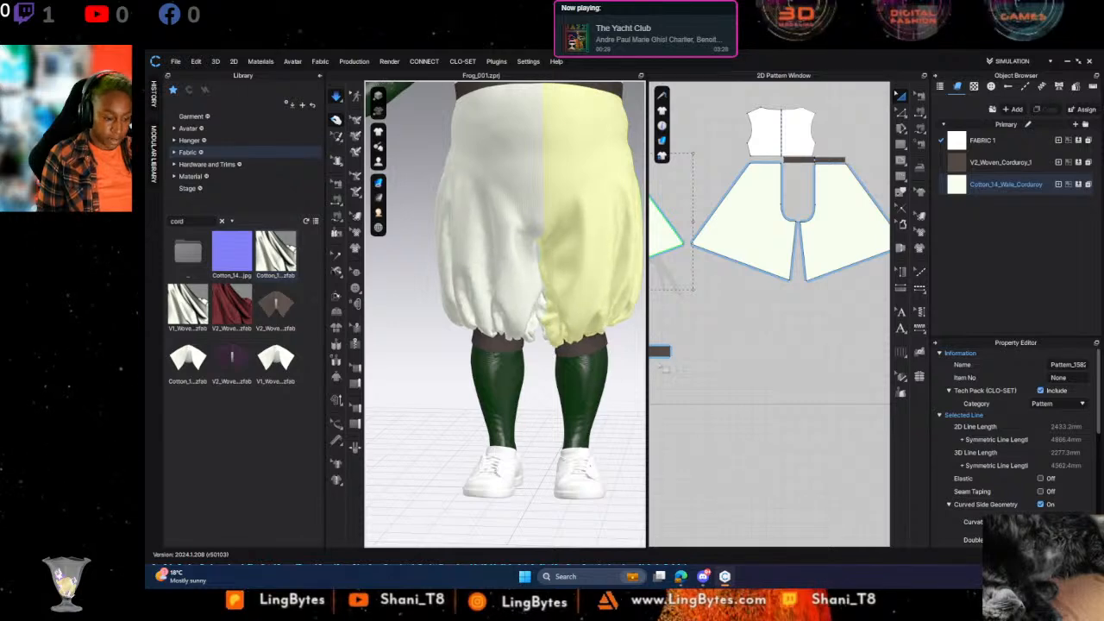
{"action": "left_click", "coordinate": [601, 396]}
{"action": "right_click_drag", "start_coordinate": [602, 396], "coordinate": [414, 433]}
{"action": "left_click", "coordinate": [538, 439]}
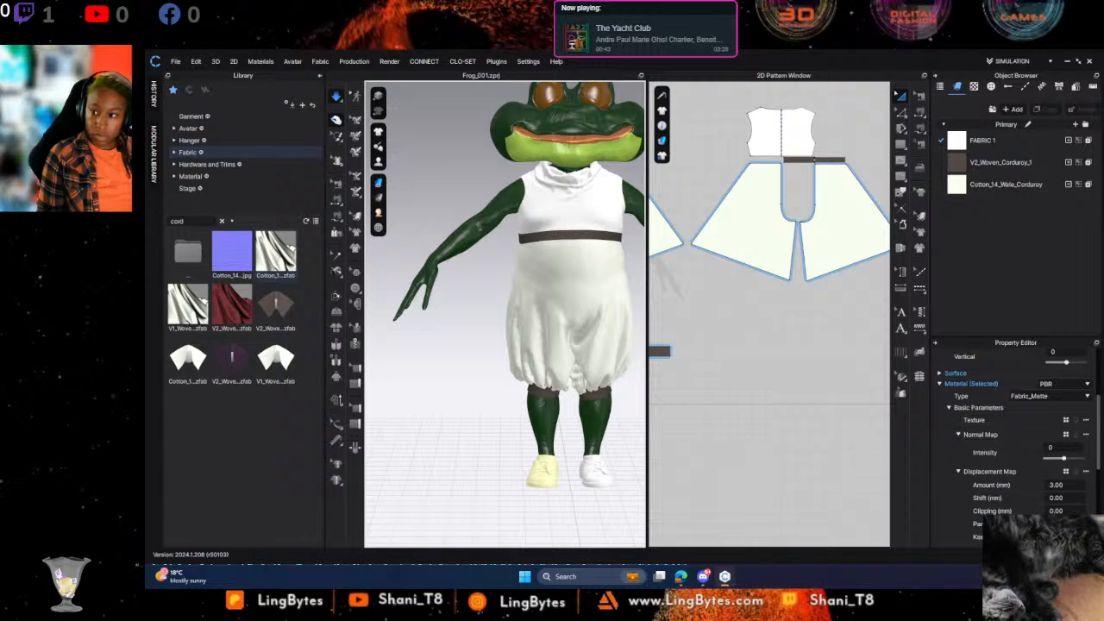
Select FABRIC 1 used on the cowl-neck top and search the fabric library for "lin"
{"action": "middle_click_drag", "start_coordinate": [823, 322], "coordinate": [780, 347]}
{"action": "scroll", "coordinate": [781, 346], "scroll_direction": "down", "scroll_amount": 5}
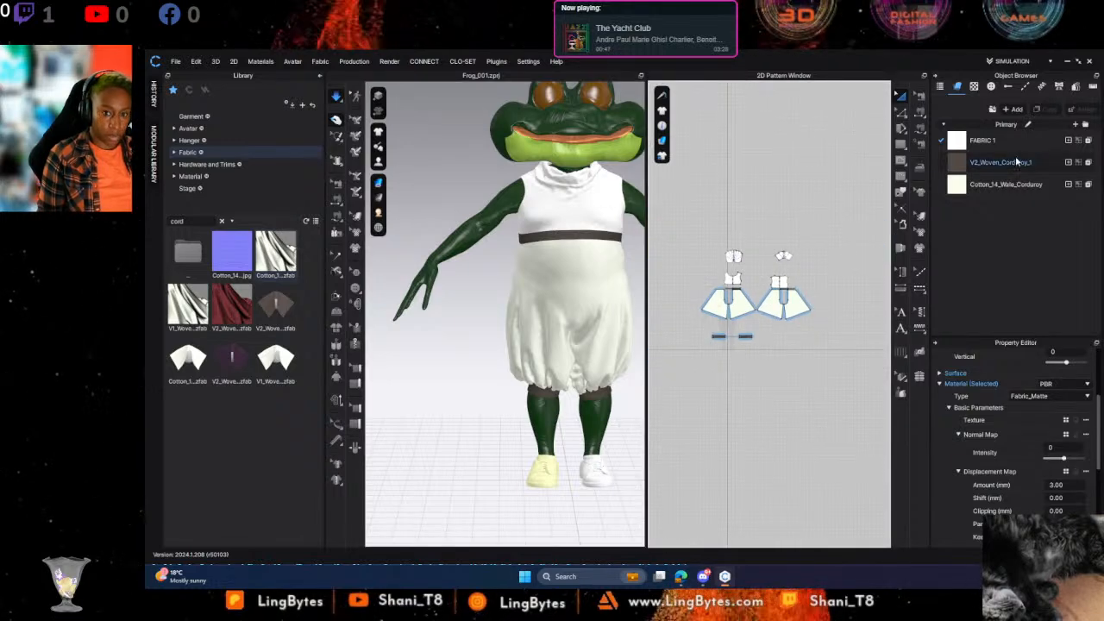
{"action": "left_click", "coordinate": [981, 140]}
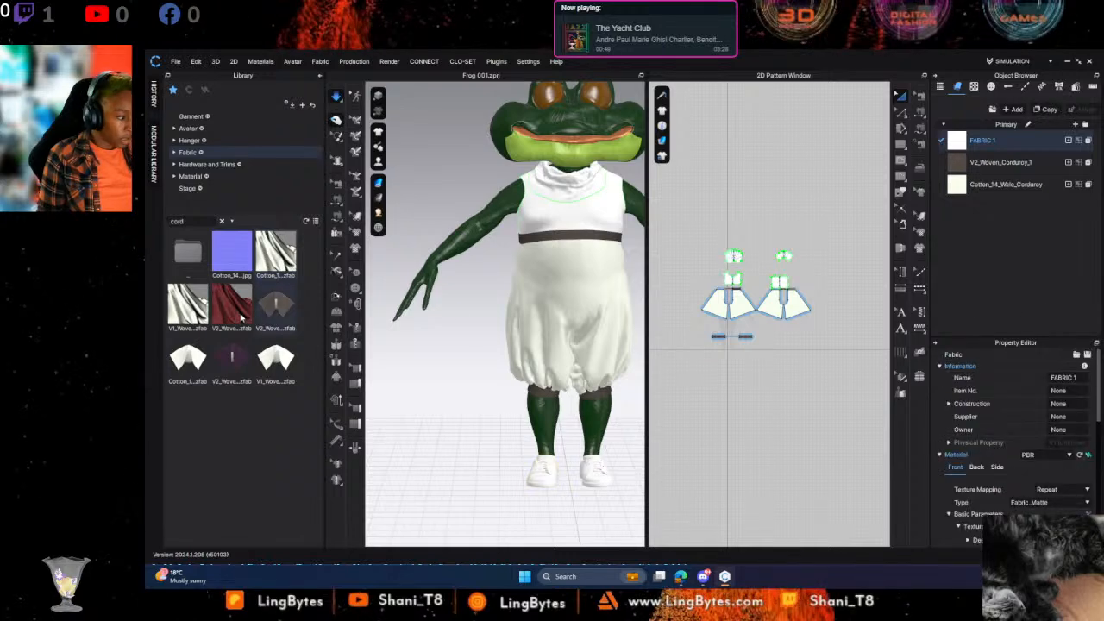
{"action": "mouse_move", "coordinate": [188, 311]}
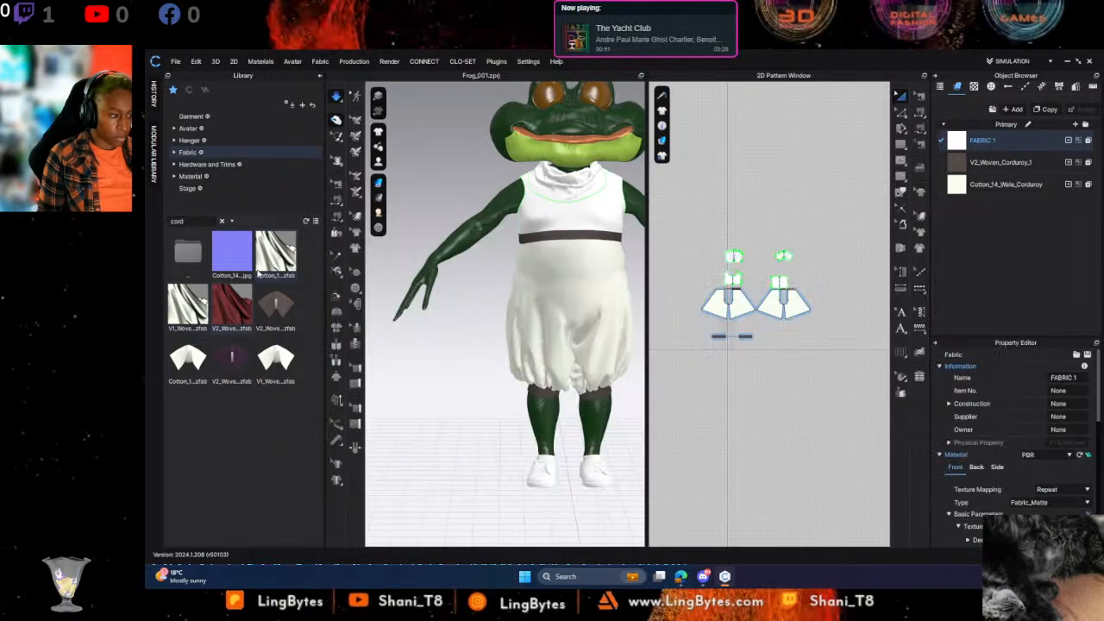
{"action": "mouse_move", "coordinate": [188, 355]}
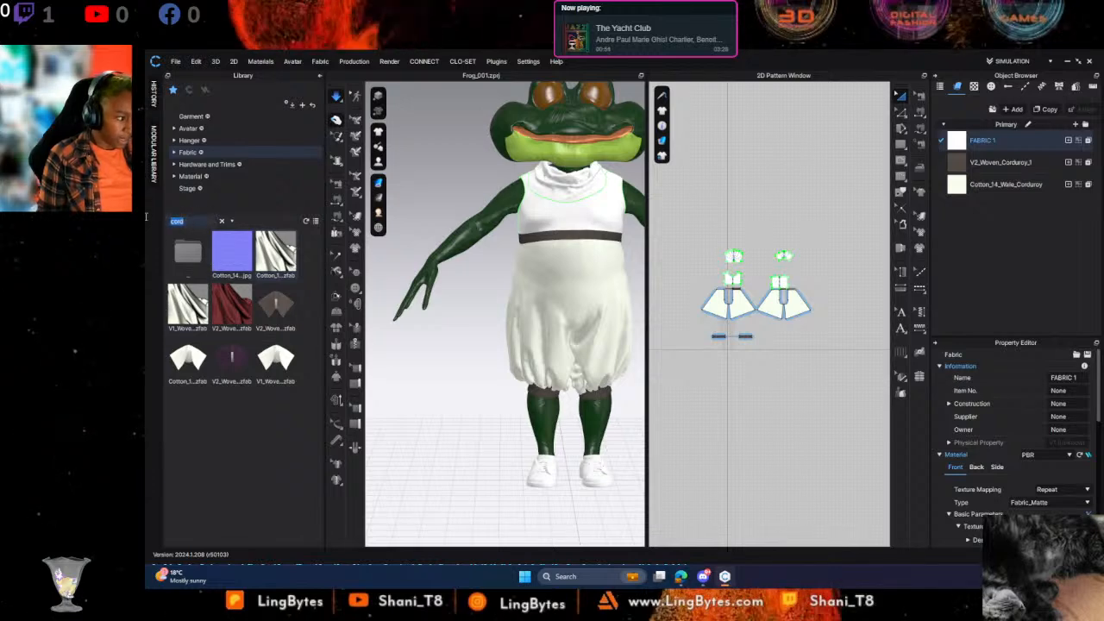
{"action": "left_click", "coordinate": [221, 221]}
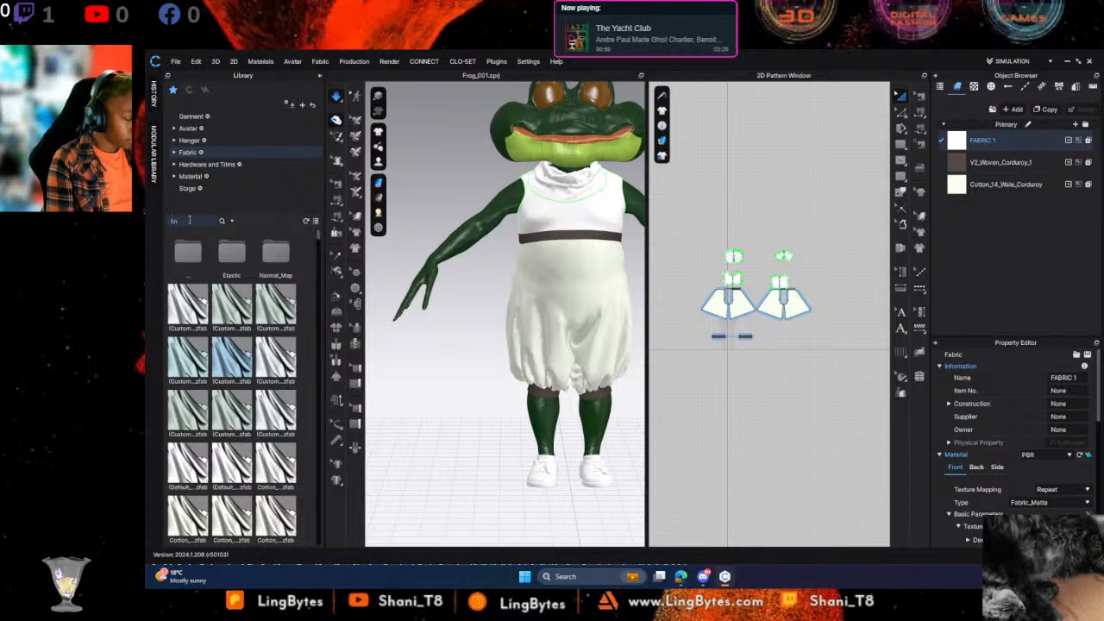
{"action": "key", "text": "Return"}
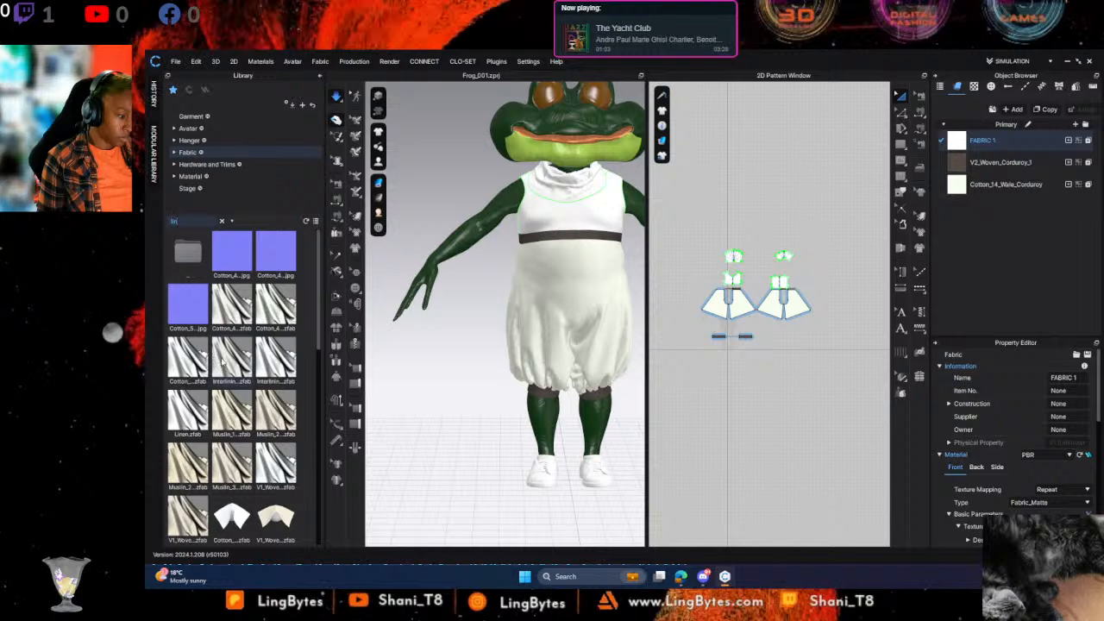
Try the polyester satin interlining, Muslin_22X22 and Muslin_18X20 fabrics in turn on the cowl-neck top
{"action": "mouse_move", "coordinate": [235, 363]}
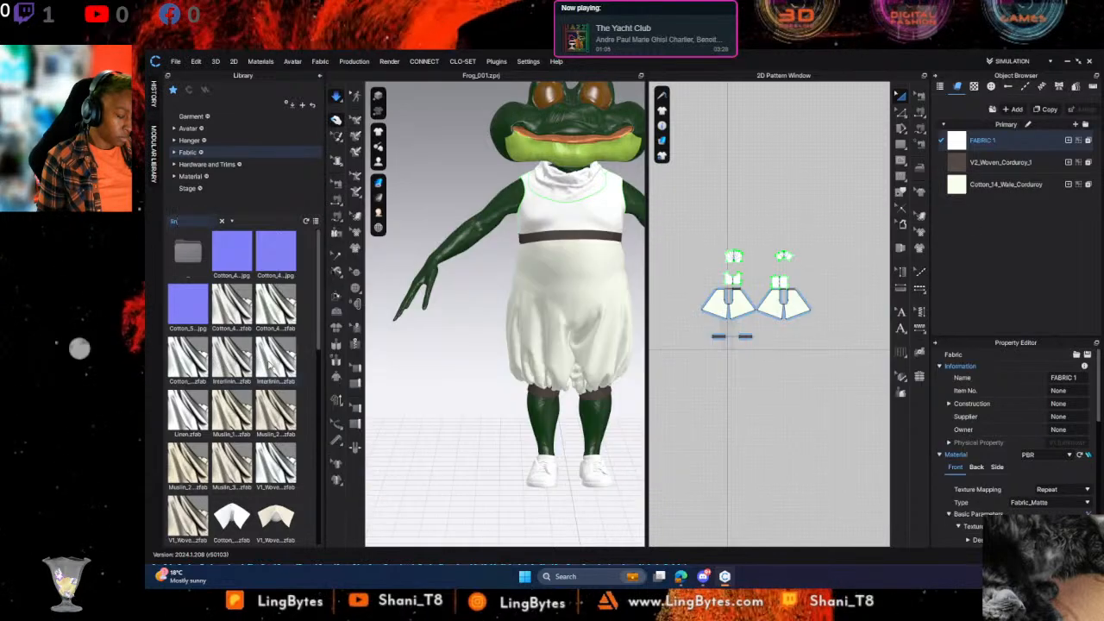
{"action": "mouse_move", "coordinate": [271, 366]}
{"action": "left_click_drag", "start_coordinate": [271, 366], "coordinate": [1005, 140]}
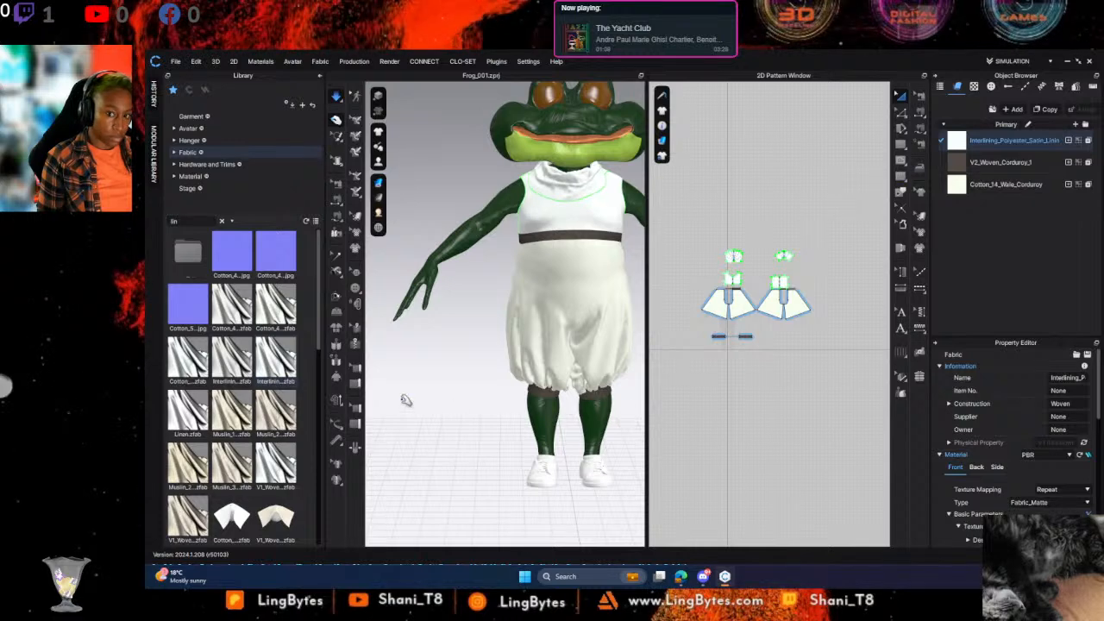
{"action": "left_click_drag", "start_coordinate": [270, 412], "coordinate": [955, 140]}
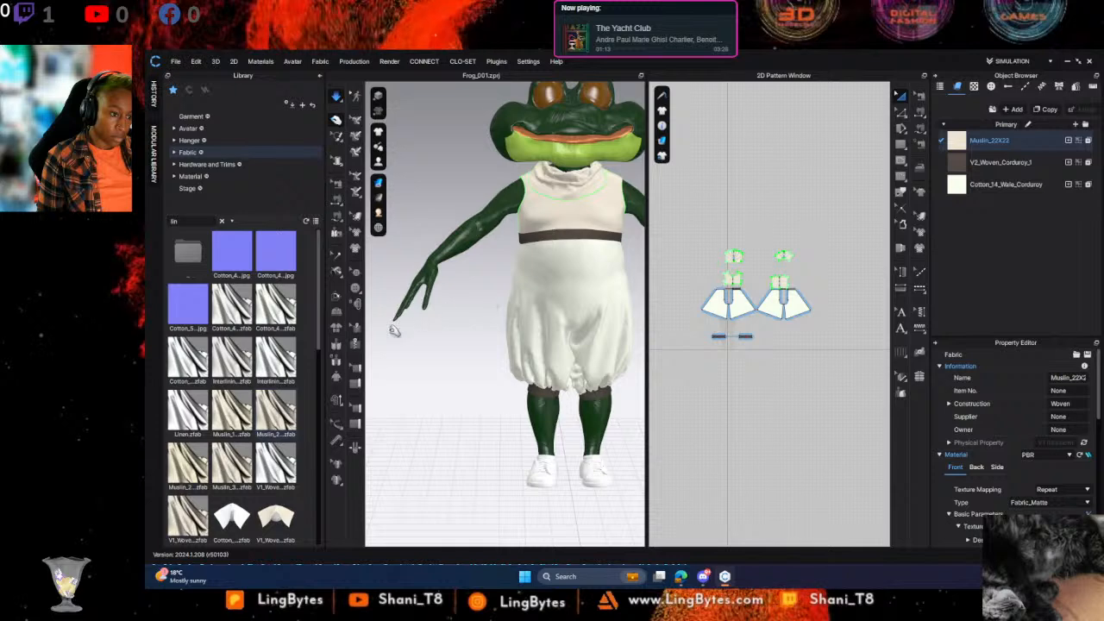
{"action": "mouse_move", "coordinate": [185, 472]}
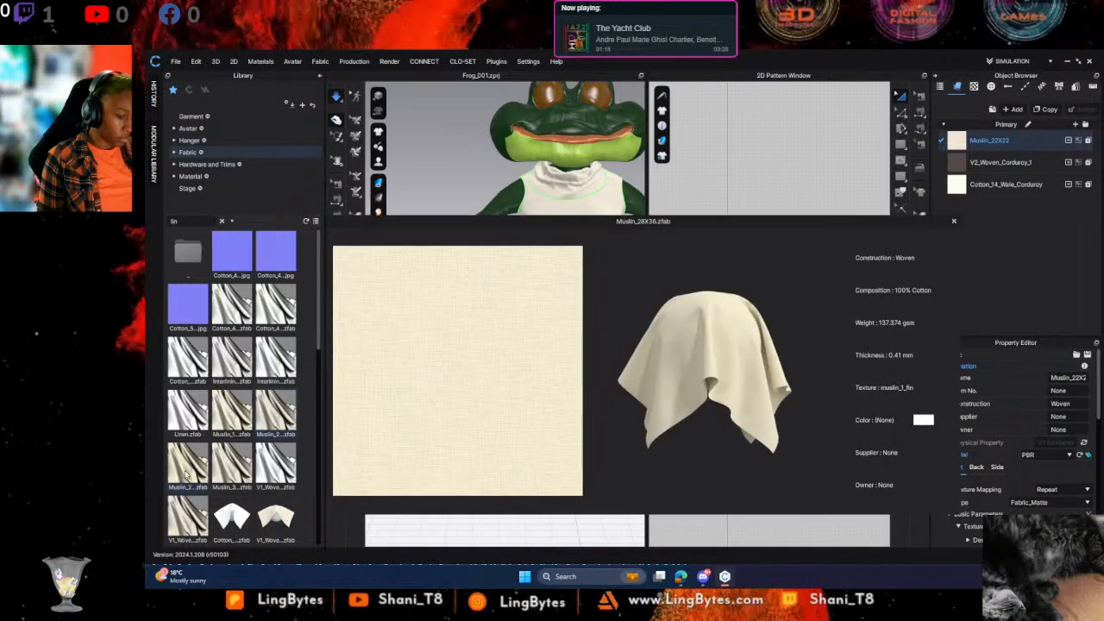
{"action": "mouse_move", "coordinate": [231, 466]}
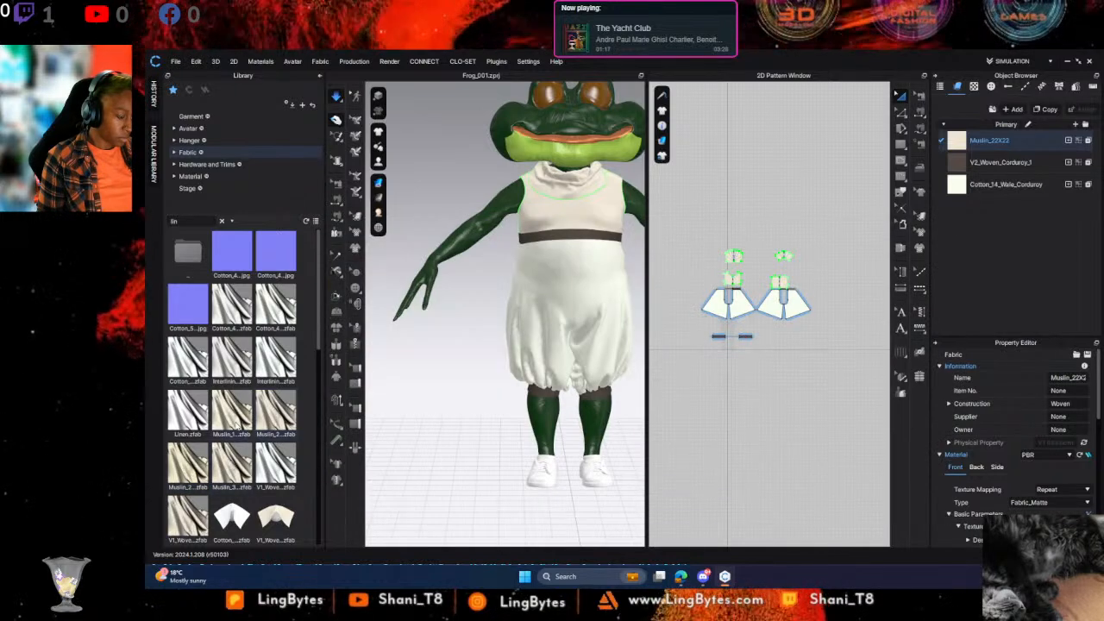
{"action": "left_click_drag", "start_coordinate": [231, 427], "coordinate": [975, 143]}
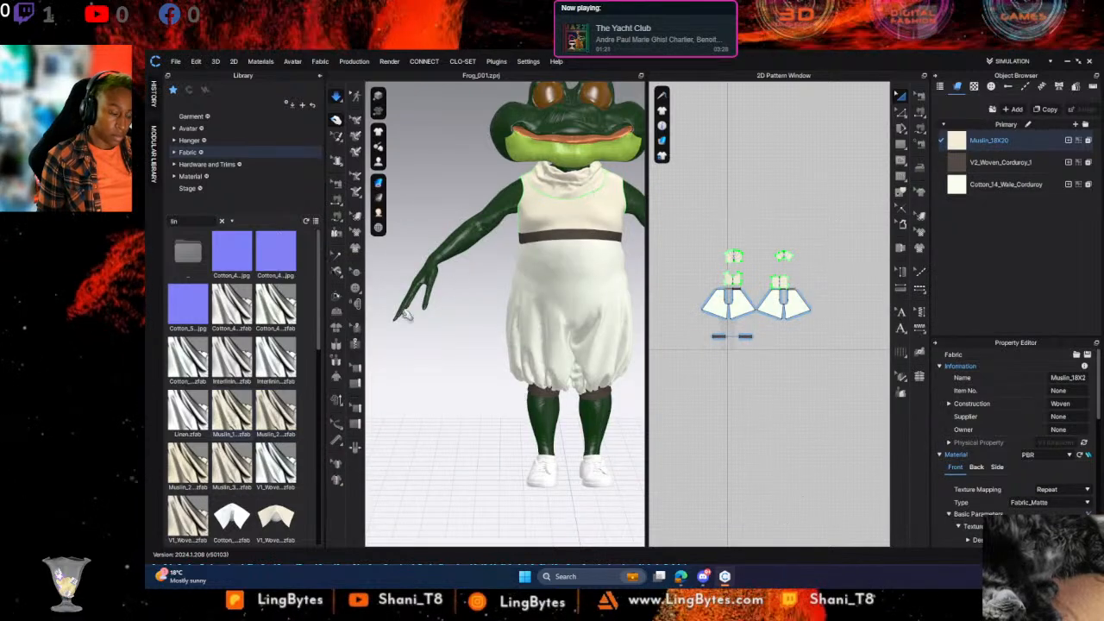
Replace the top's fabric with V1_Woven_Muslin_32X38, tug the cowl neckline, and stop the simulation
{"action": "left_click_drag", "start_coordinate": [1051, 135], "coordinate": [973, 143]}
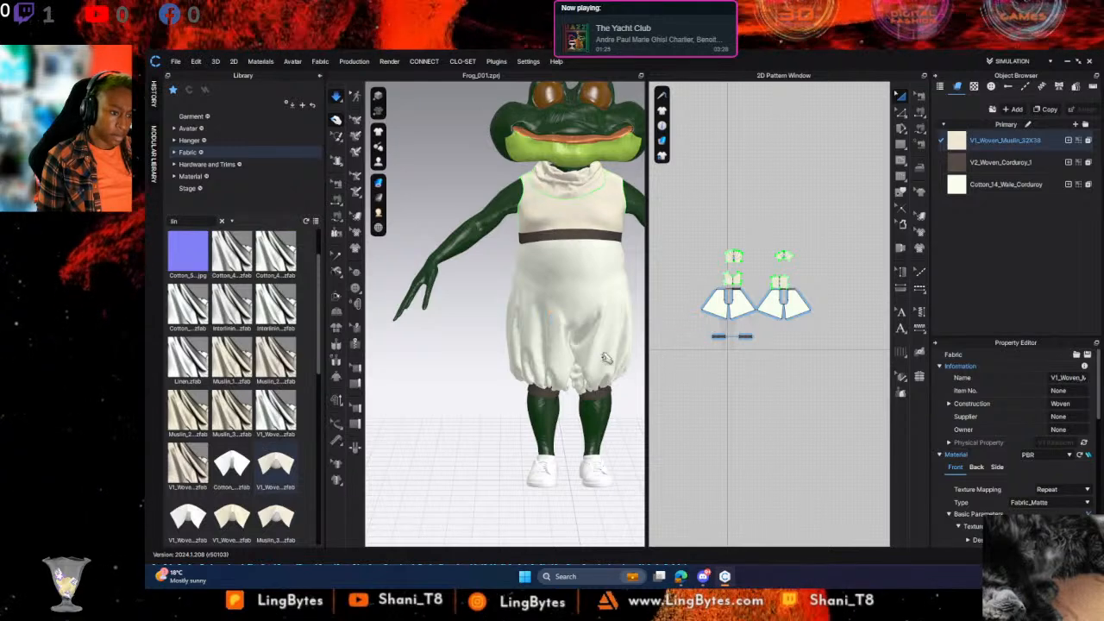
{"action": "left_click", "coordinate": [607, 175]}
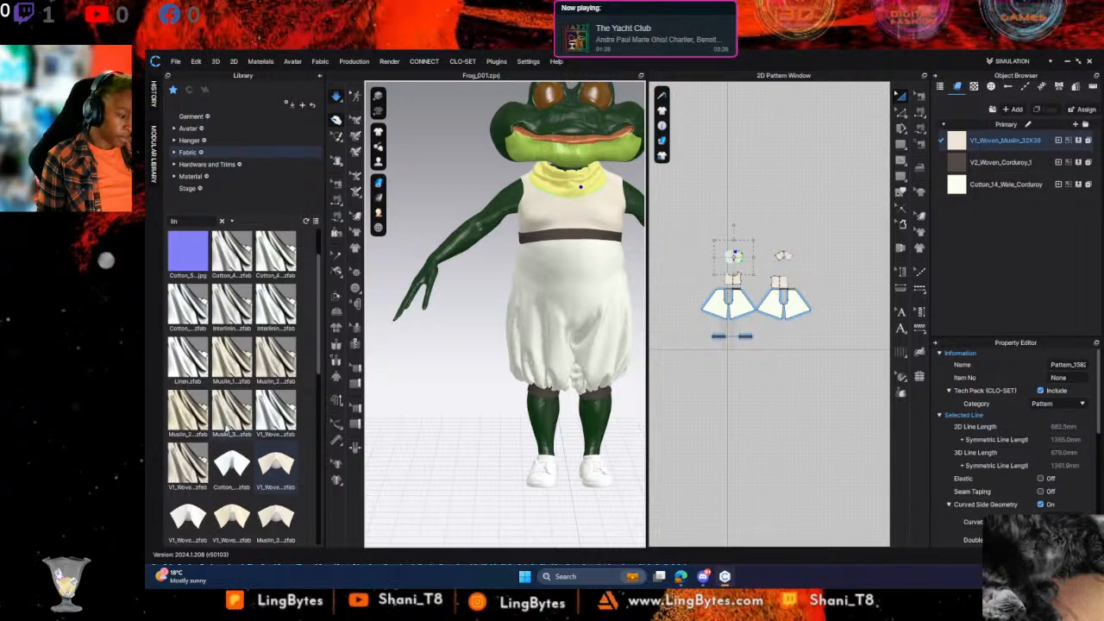
{"action": "key", "text": "space"}
{"action": "left_click", "coordinate": [484, 378]}
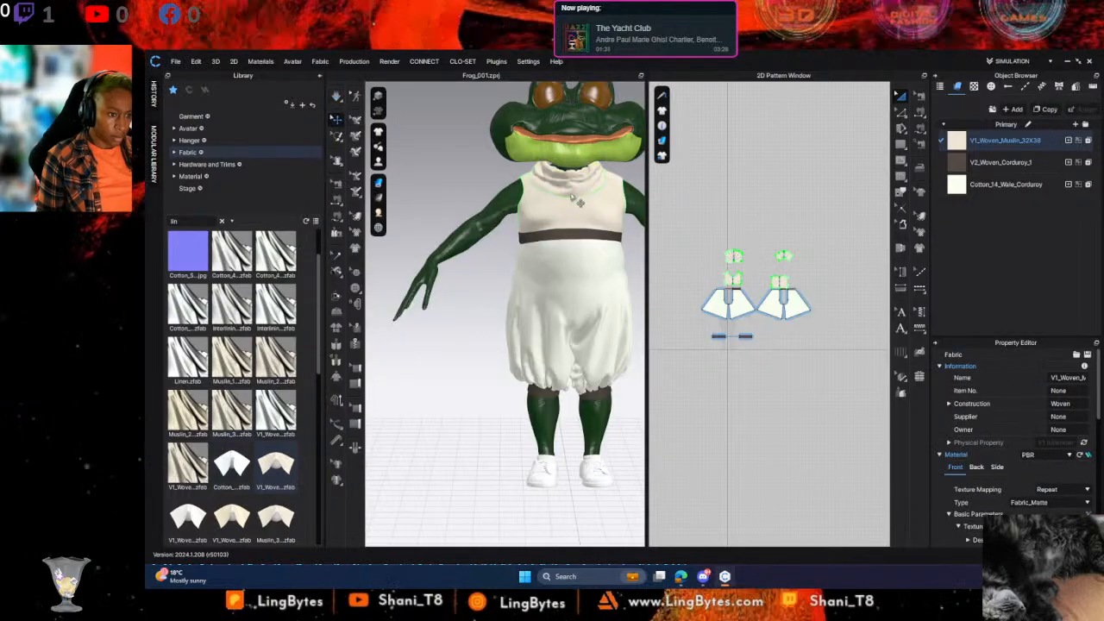
{"action": "right_click_drag", "start_coordinate": [580, 202], "coordinate": [149, 258]}
{"action": "middle_click_drag", "start_coordinate": [457, 362], "coordinate": [428, 343]}
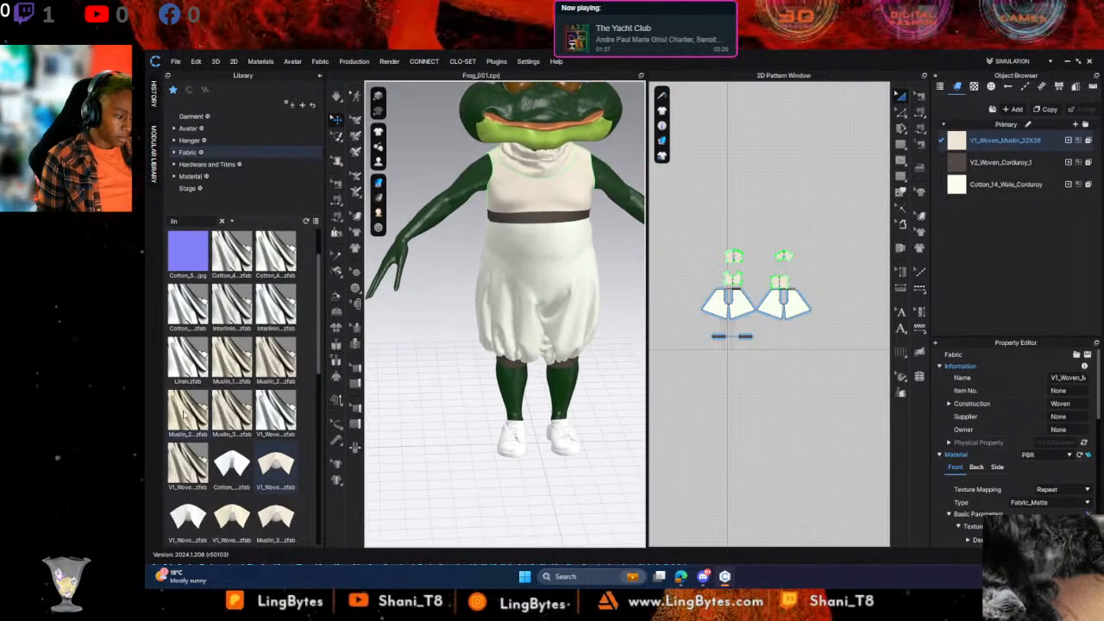
Try Muslin_28X36 in place of the shorts' corduroy, followed by another fabric from the library results
{"action": "left_click_drag", "start_coordinate": [183, 414], "coordinate": [975, 194]}
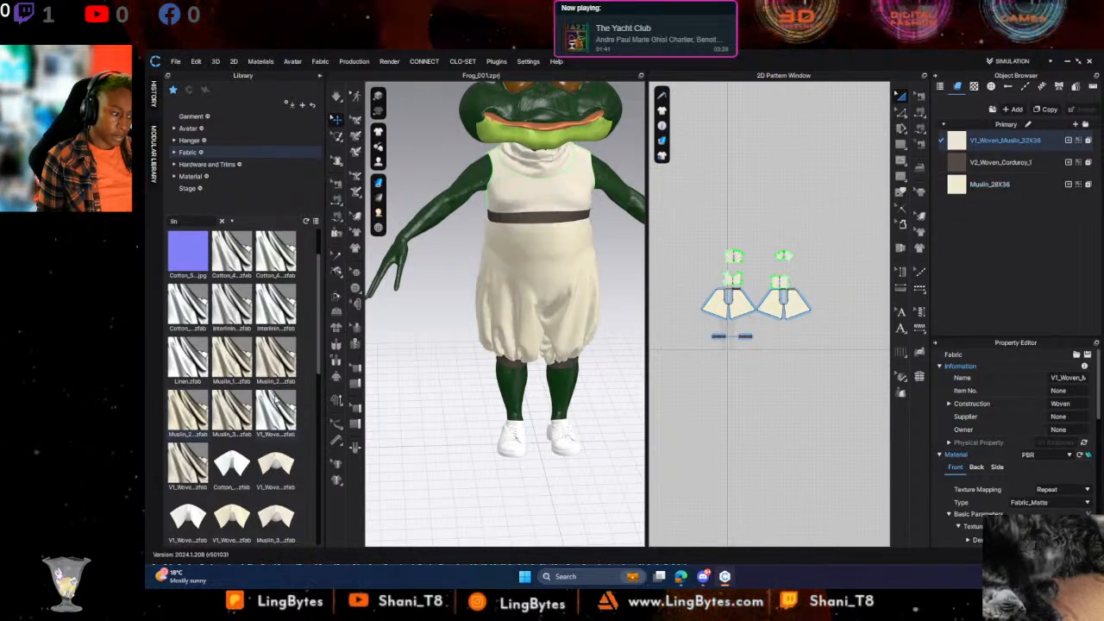
{"action": "mouse_move", "coordinate": [268, 413]}
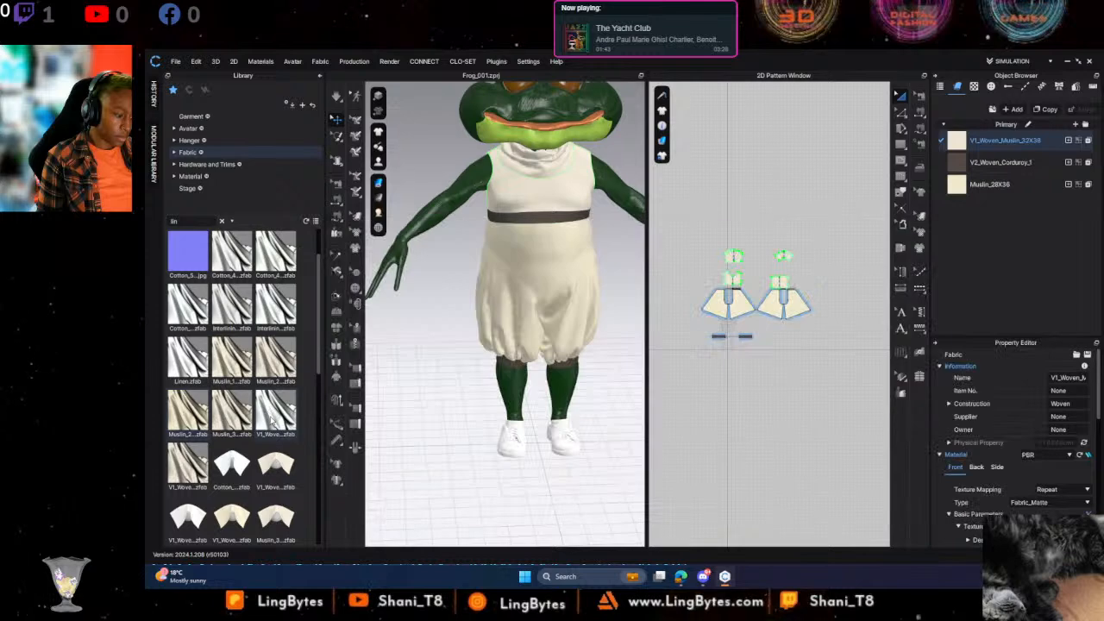
{"action": "scroll", "coordinate": [268, 432], "scroll_direction": "down", "scroll_amount": 8}
{"action": "left_click_drag", "start_coordinate": [278, 270], "coordinate": [1017, 185]}
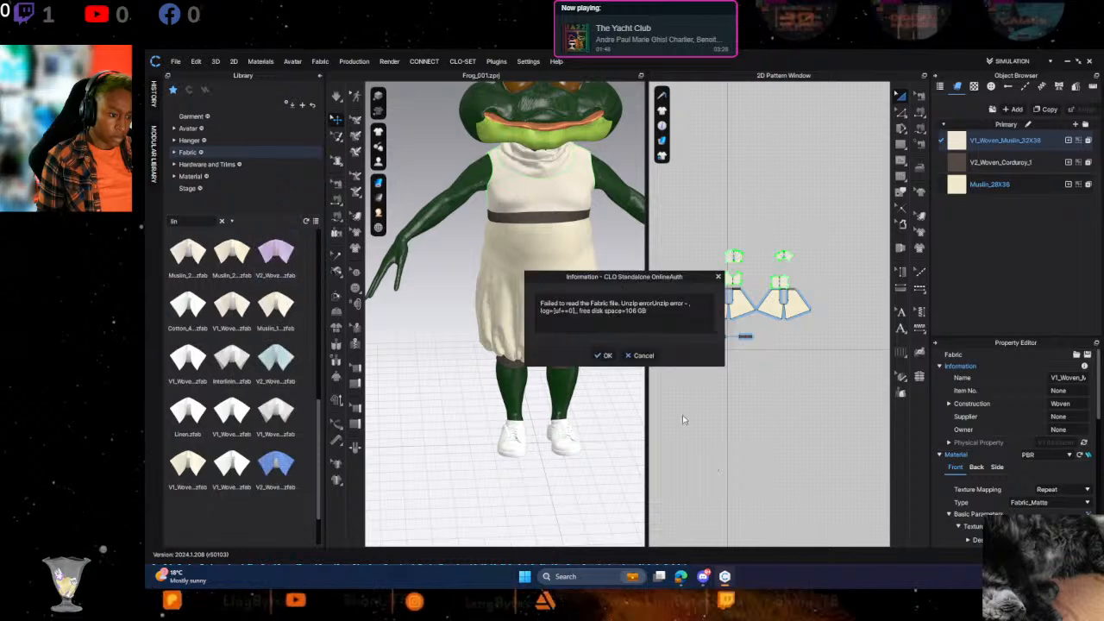
{"action": "left_click", "coordinate": [604, 356]}
Replace the shorts' fabric with Muslin_18X20, simulate the garment and tug the shorts at the side
{"action": "left_click_drag", "start_coordinate": [748, 248], "coordinate": [1023, 188]}
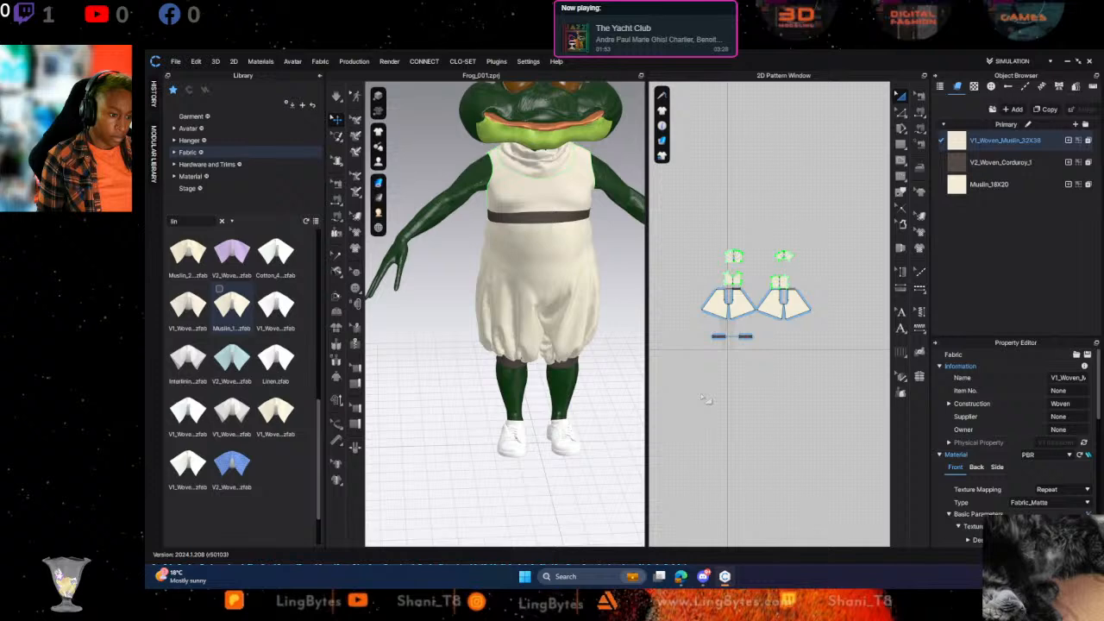
{"action": "key", "text": "space"}
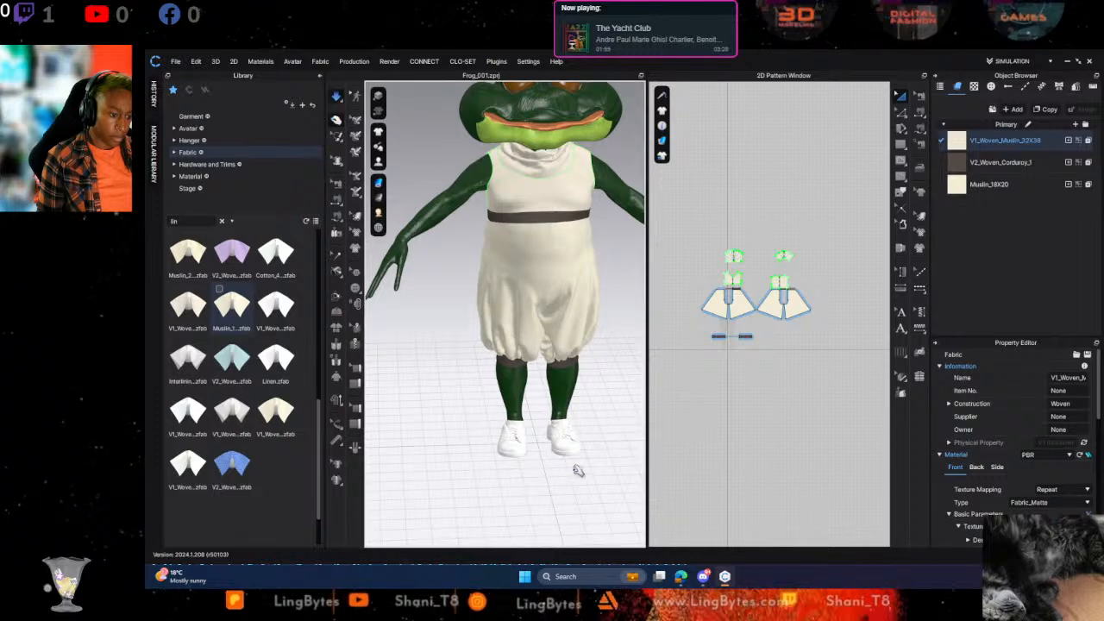
{"action": "right_click_drag", "start_coordinate": [500, 441], "coordinate": [616, 357]}
{"action": "left_click_drag", "start_coordinate": [586, 302], "coordinate": [692, 239]}
{"action": "right_click_drag", "start_coordinate": [603, 304], "coordinate": [650, 353]}
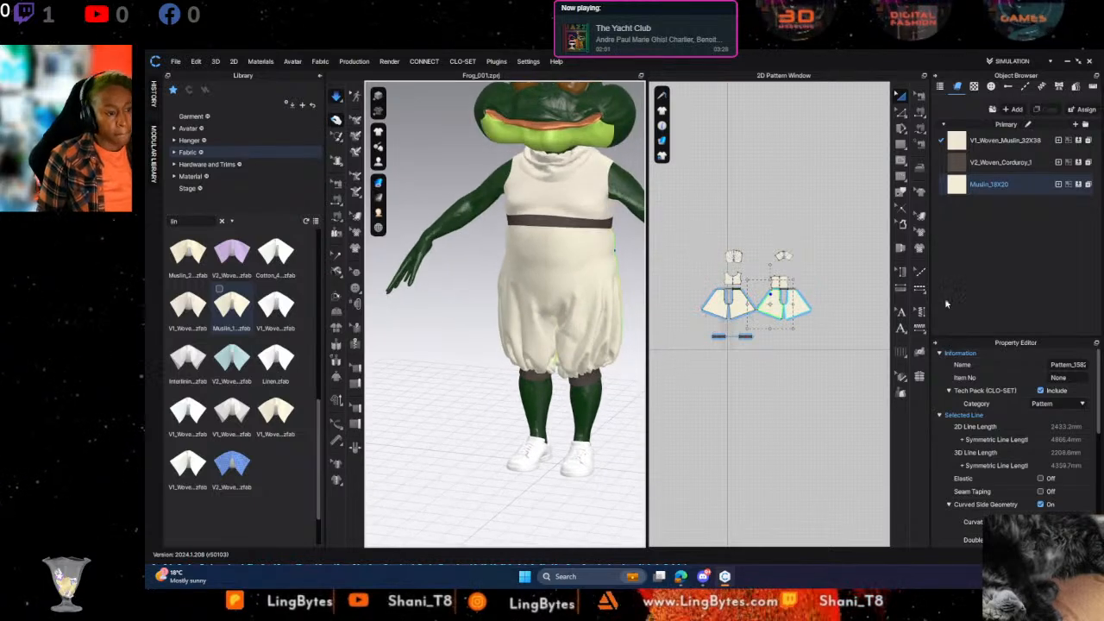
Select all front and back shorts panels, stretch them slightly wider in the pattern, and simulate the garment
{"action": "scroll", "coordinate": [800, 295], "scroll_direction": "up", "scroll_amount": 2}
{"action": "scroll", "coordinate": [801, 295], "scroll_direction": "up", "scroll_amount": 1}
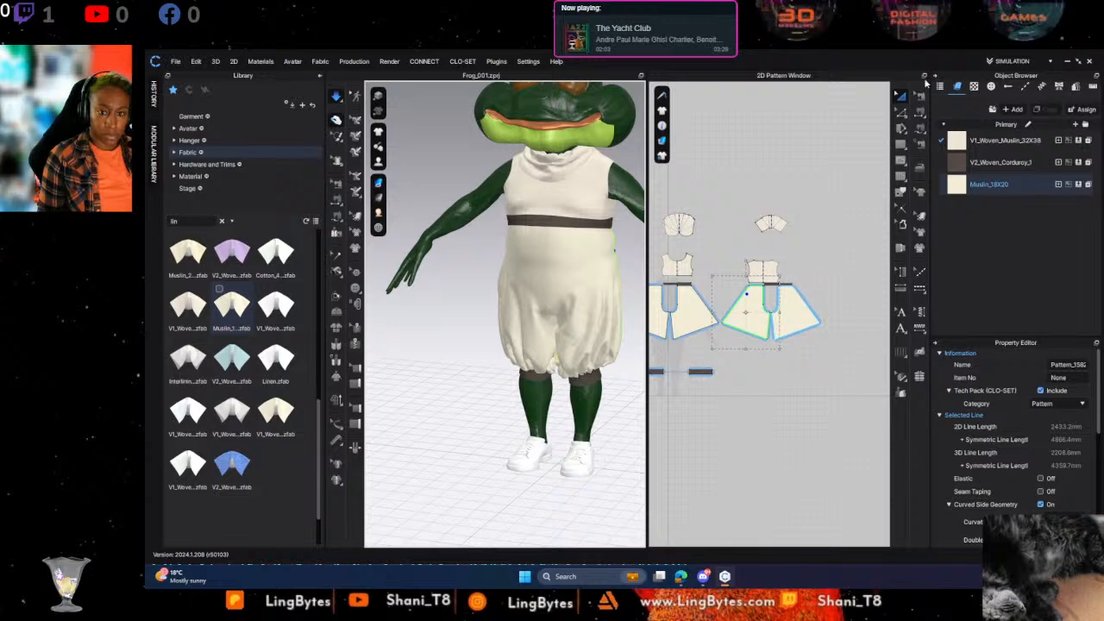
{"action": "left_click", "coordinate": [793, 323]}
{"action": "left_click", "coordinate": [665, 330], "text": "shift"}
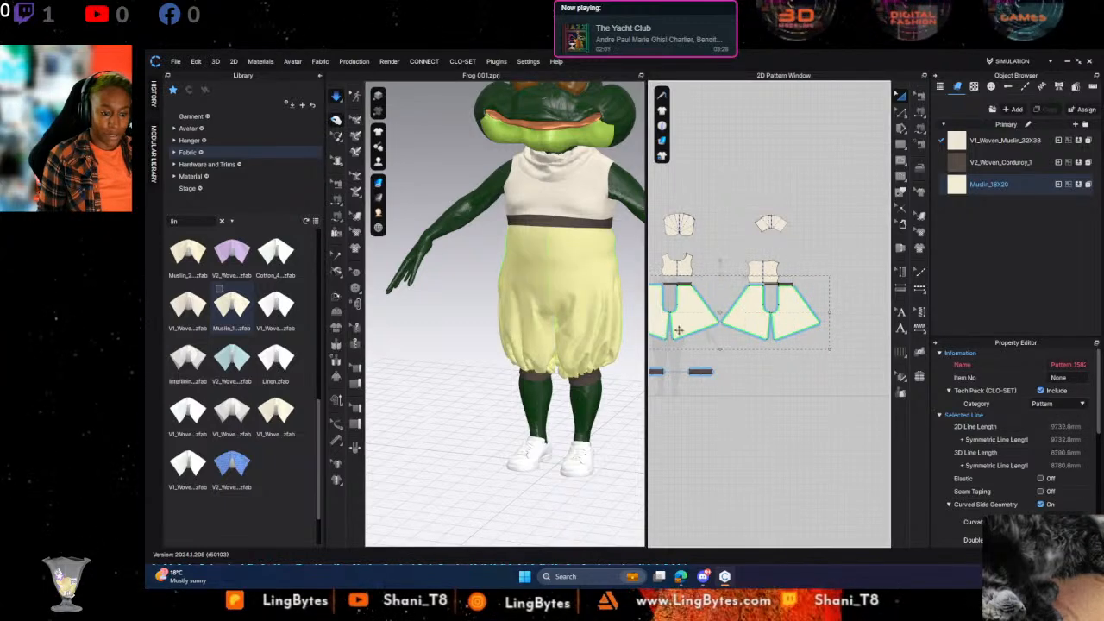
{"action": "left_click_drag", "start_coordinate": [830, 311], "coordinate": [848, 311]}
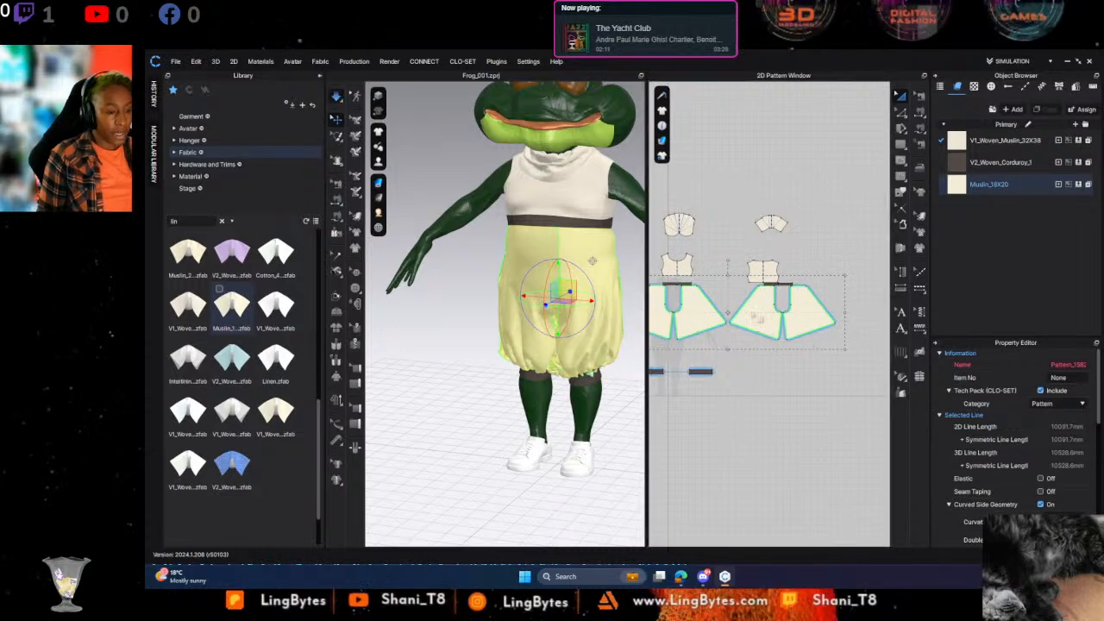
{"action": "key", "text": "space"}
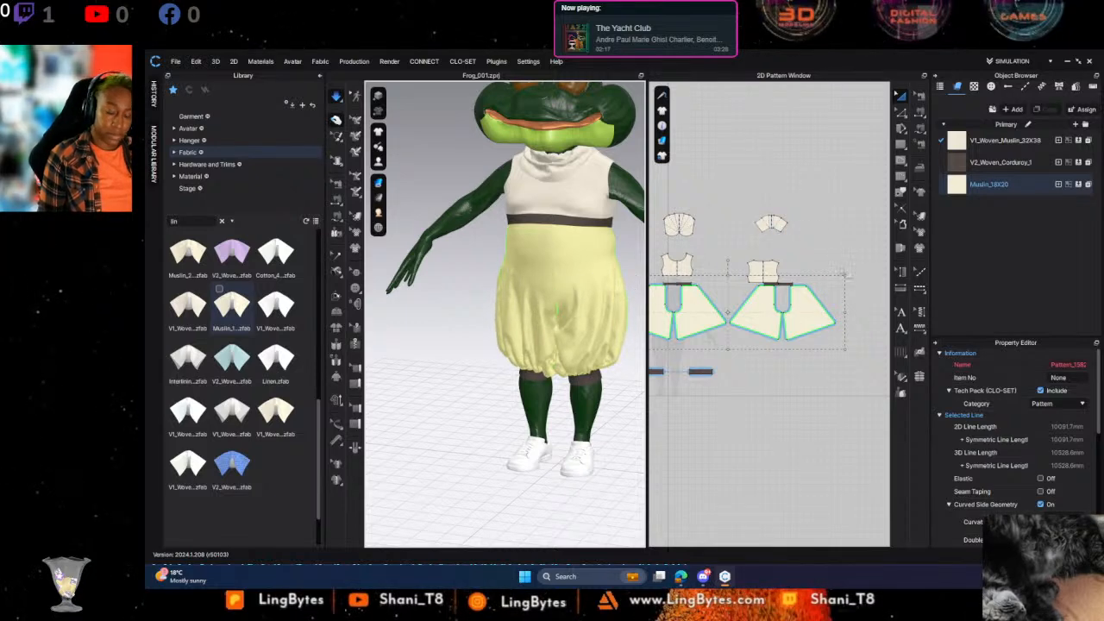
Widen the selected shorts panels a little more, and examine the simulated shorts from the back and the front
{"action": "left_click_drag", "start_coordinate": [845, 312], "coordinate": [862, 315]}
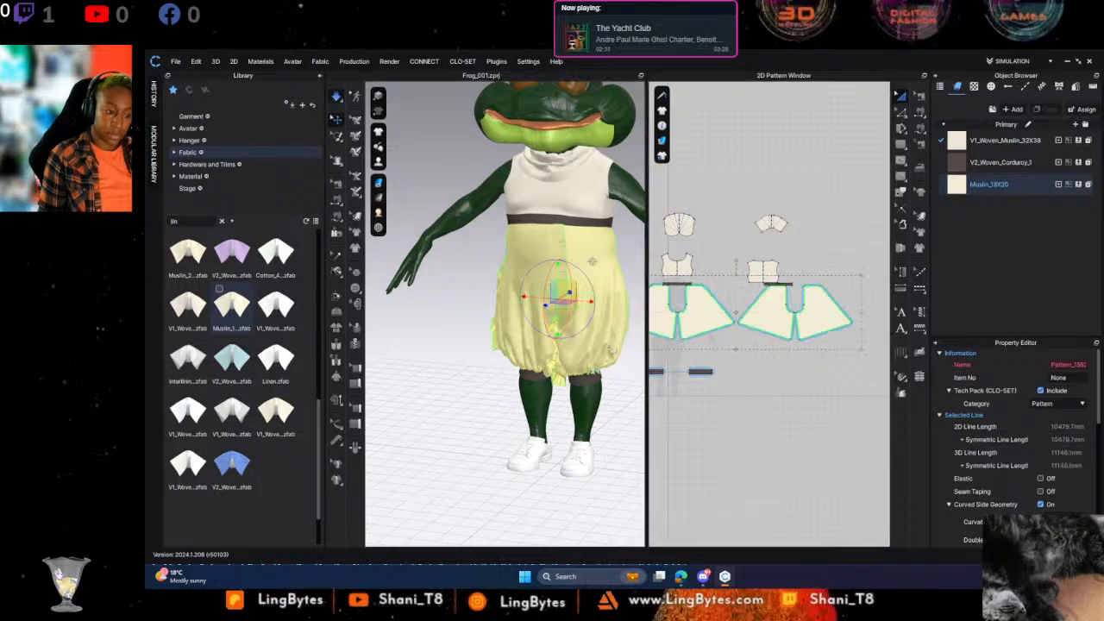
{"action": "right_click_drag", "start_coordinate": [610, 264], "coordinate": [520, 254]}
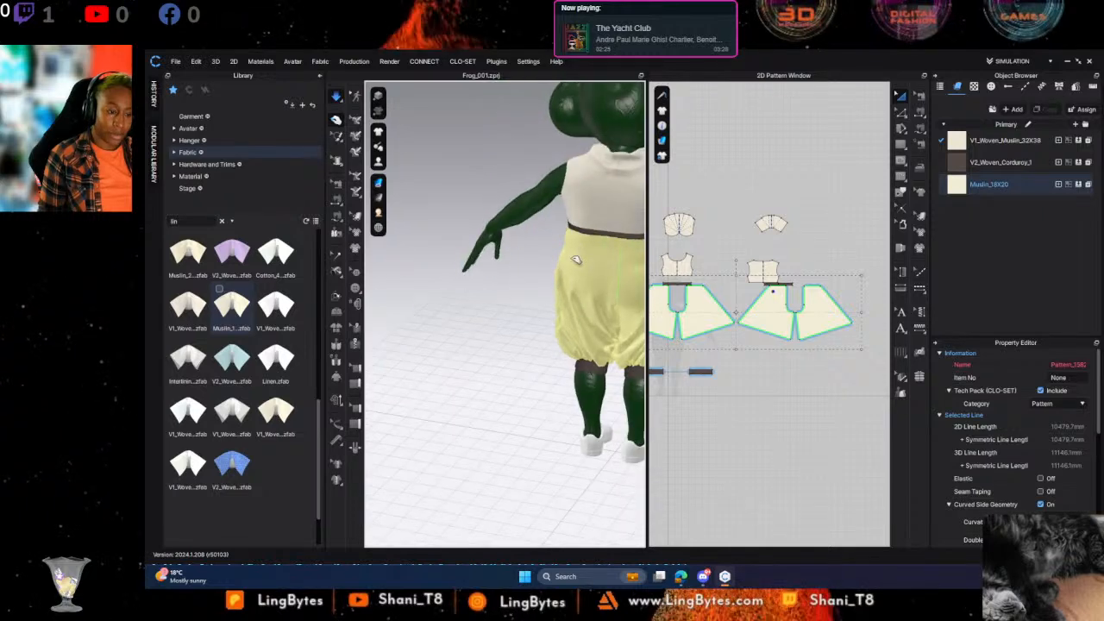
{"action": "scroll", "coordinate": [601, 265], "scroll_direction": "down", "scroll_amount": 3}
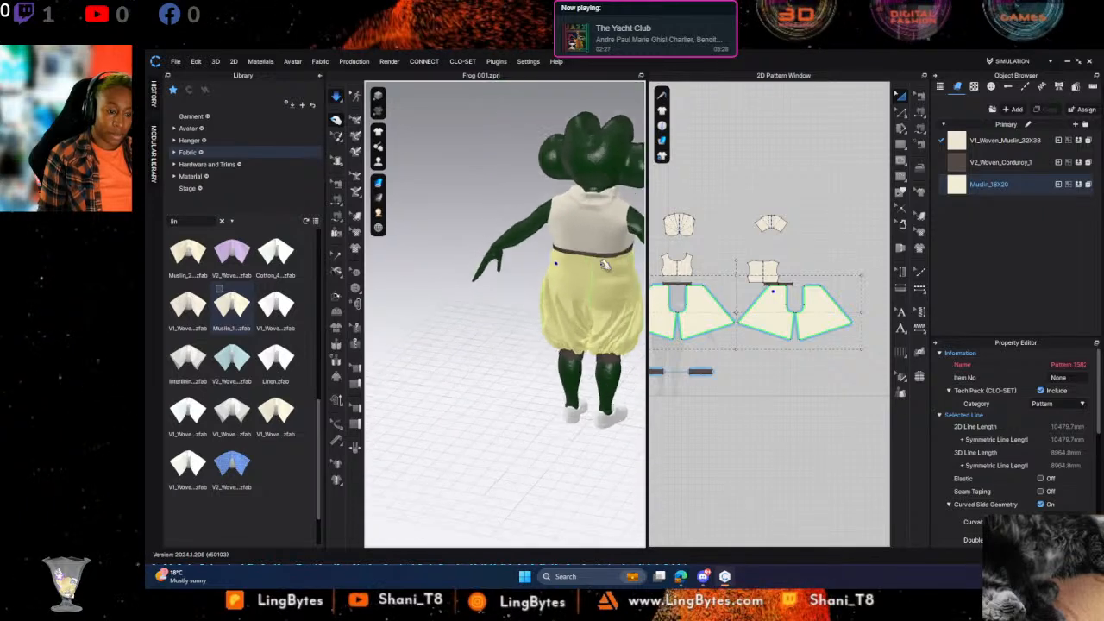
{"action": "scroll", "coordinate": [601, 265], "scroll_direction": "up", "scroll_amount": 7}
{"action": "right_click_drag", "start_coordinate": [600, 266], "coordinate": [369, 251]}
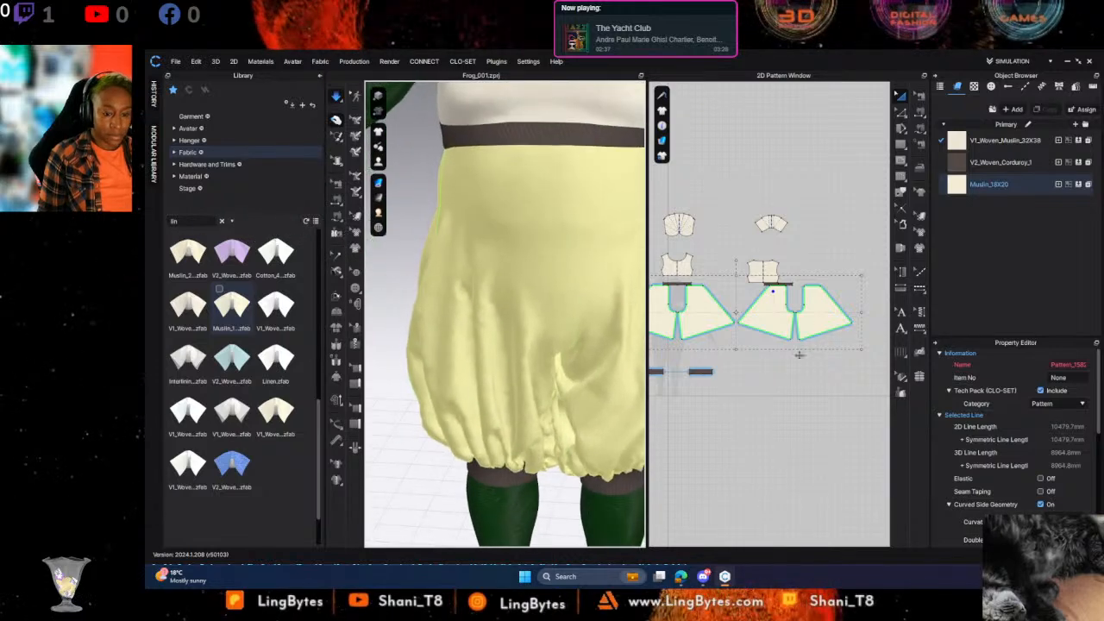
{"action": "scroll", "coordinate": [801, 348], "scroll_direction": "down", "scroll_amount": 1}
{"action": "scroll", "coordinate": [833, 308], "scroll_direction": "up", "scroll_amount": 4}
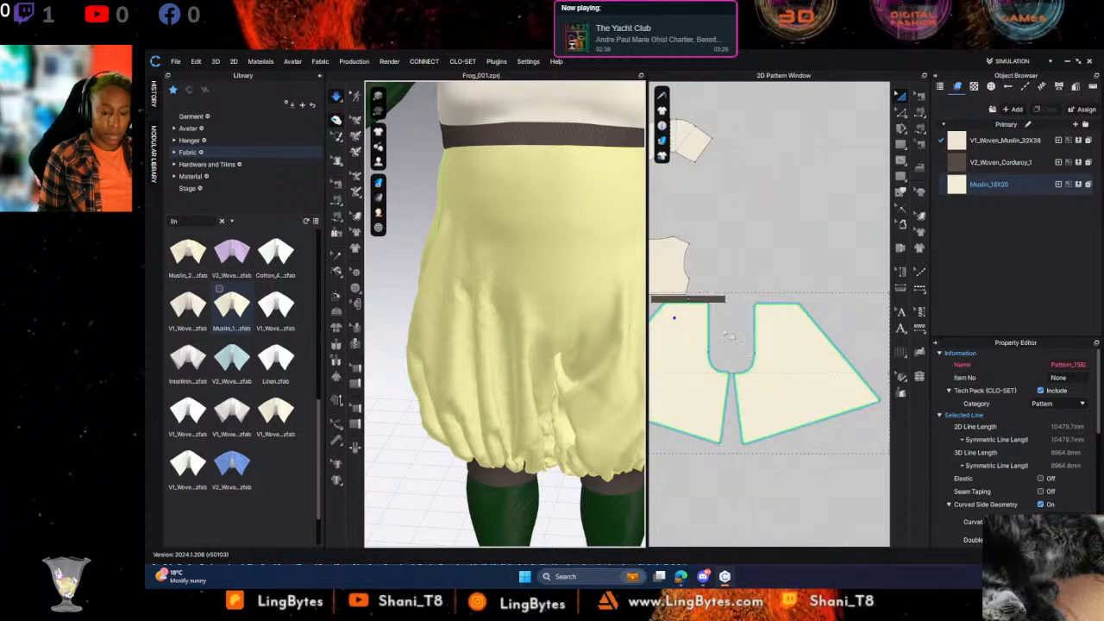
Shift the back shorts panels' upper centre-seam corners slightly toward the centre and the front panels' much further, then simulate and tug the front drape
{"action": "left_click", "coordinate": [902, 115]}
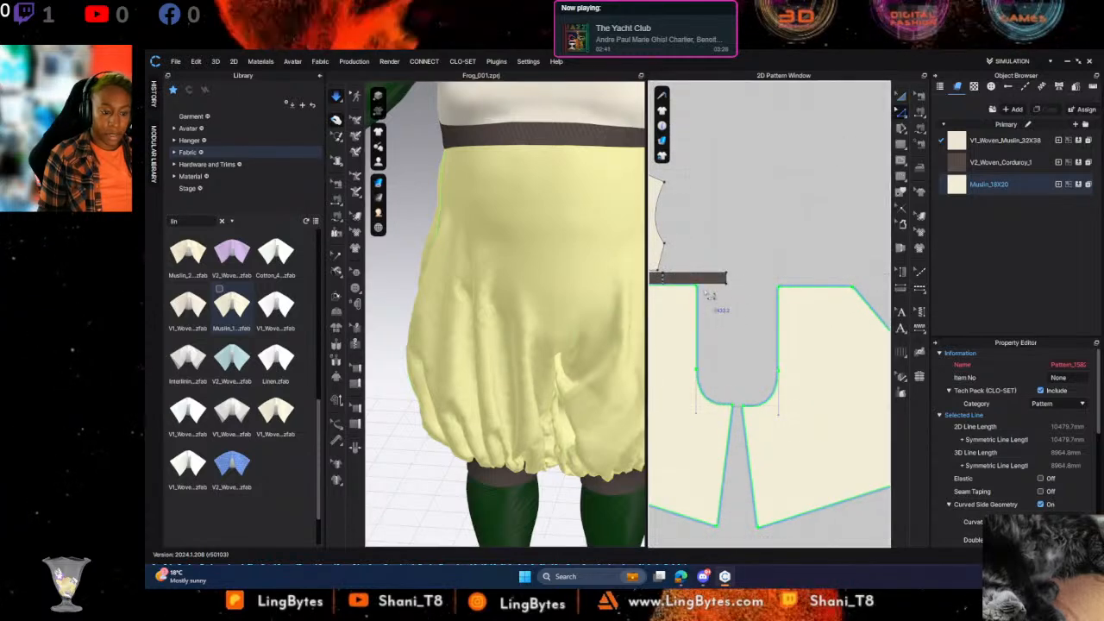
{"action": "left_click", "coordinate": [703, 294]}
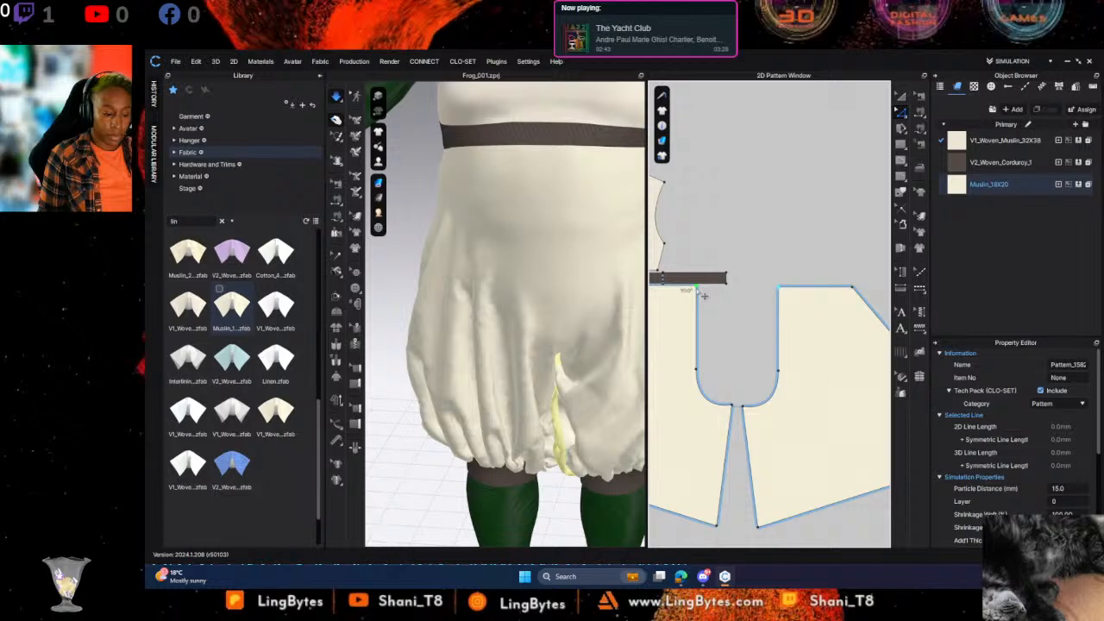
{"action": "left_click_drag", "start_coordinate": [698, 288], "coordinate": [705, 290]}
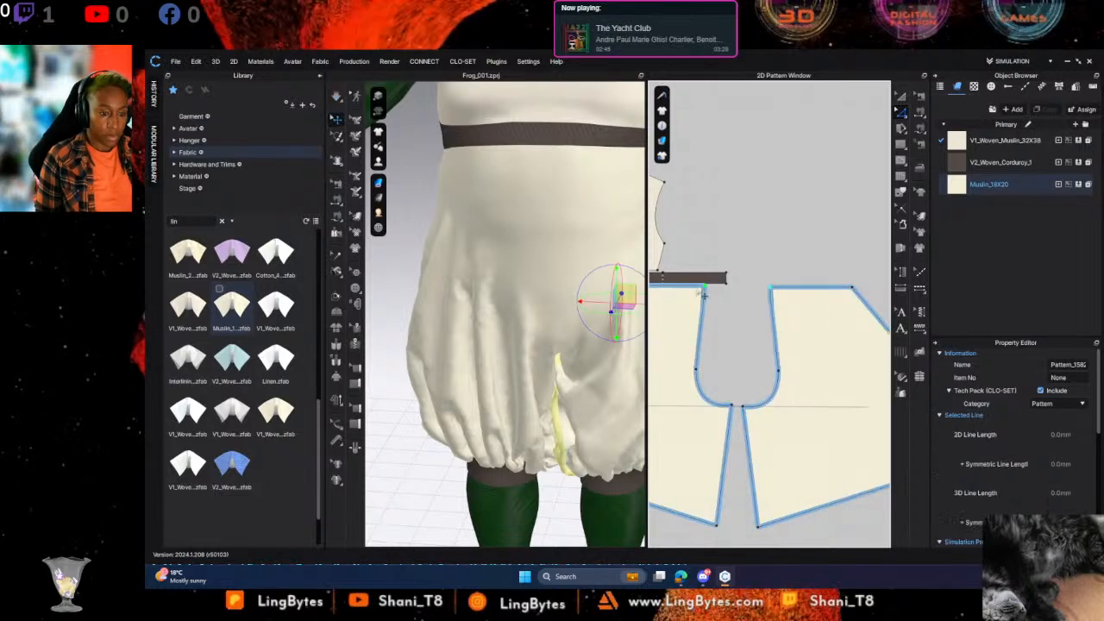
{"action": "middle_click_drag", "start_coordinate": [699, 243], "coordinate": [946, 229]}
{"action": "middle_click_drag", "start_coordinate": [756, 288], "coordinate": [949, 299]}
{"action": "left_click_drag", "start_coordinate": [703, 287], "coordinate": [661, 281]}
{"action": "key", "text": "space"}
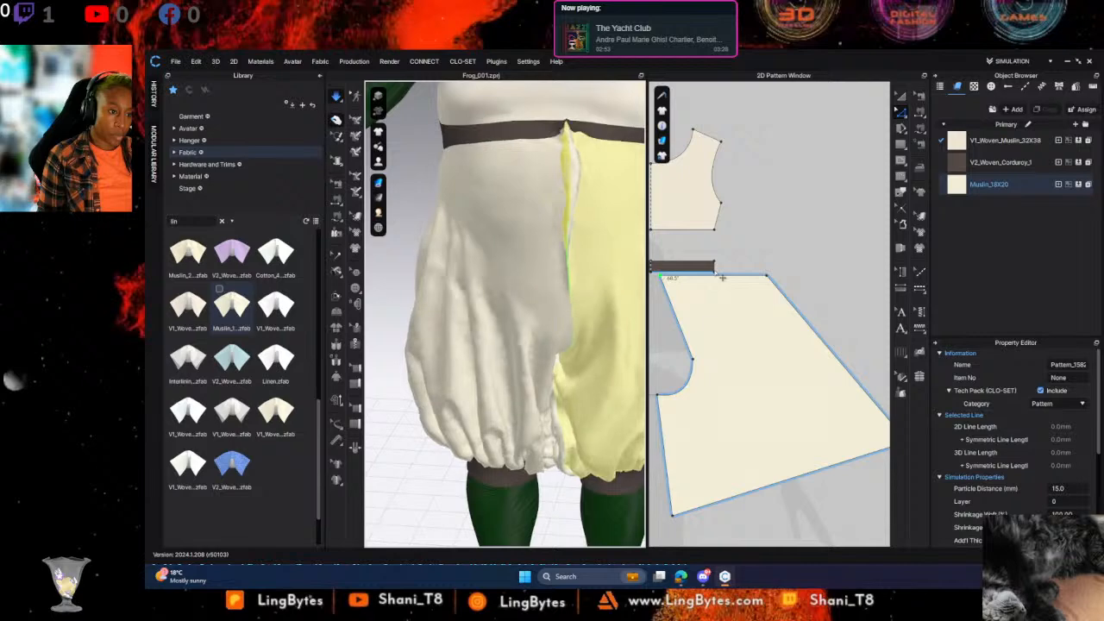
{"action": "left_click", "coordinate": [496, 249]}
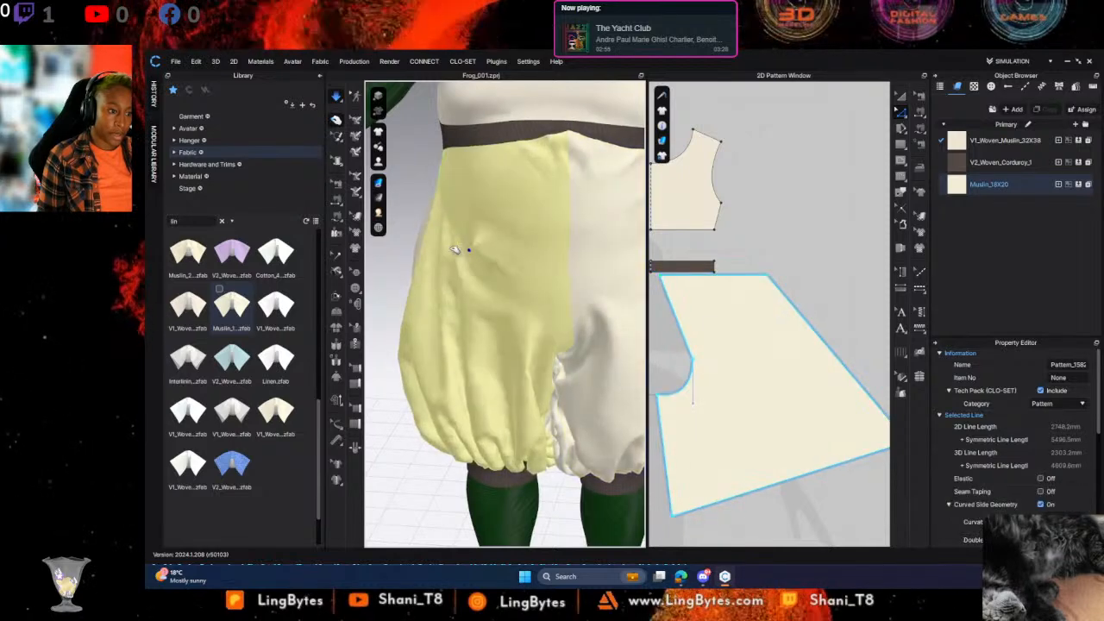
{"action": "left_click", "coordinate": [560, 166]}
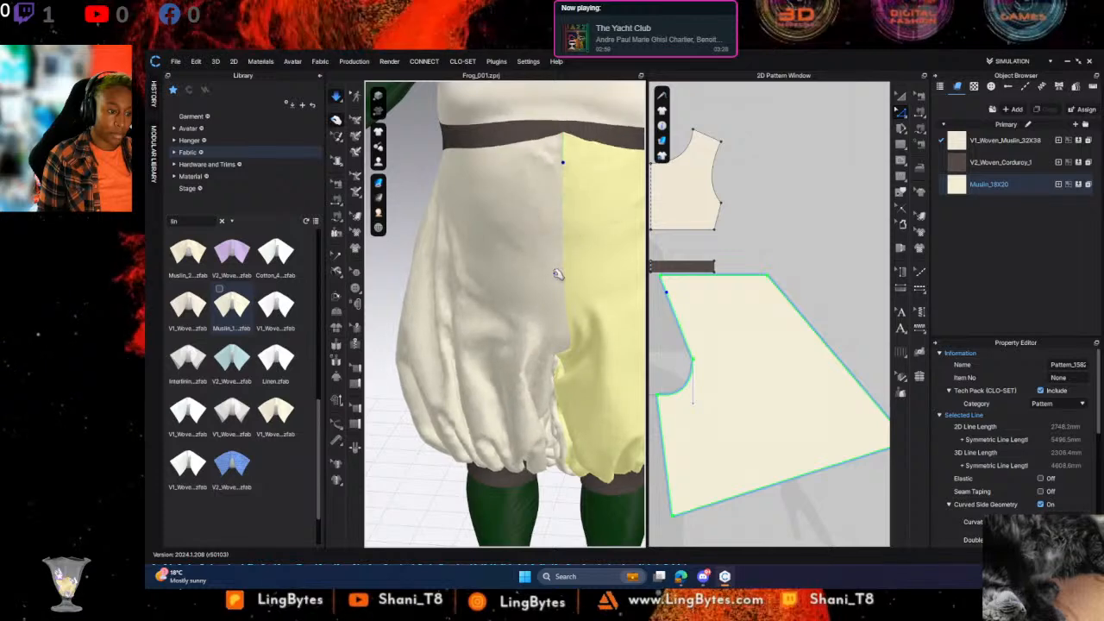
Lower the front shorts panels' upper centre corners in the pattern and pull them back toward the side, simulating between adjustments
{"action": "left_click", "coordinate": [666, 283]}
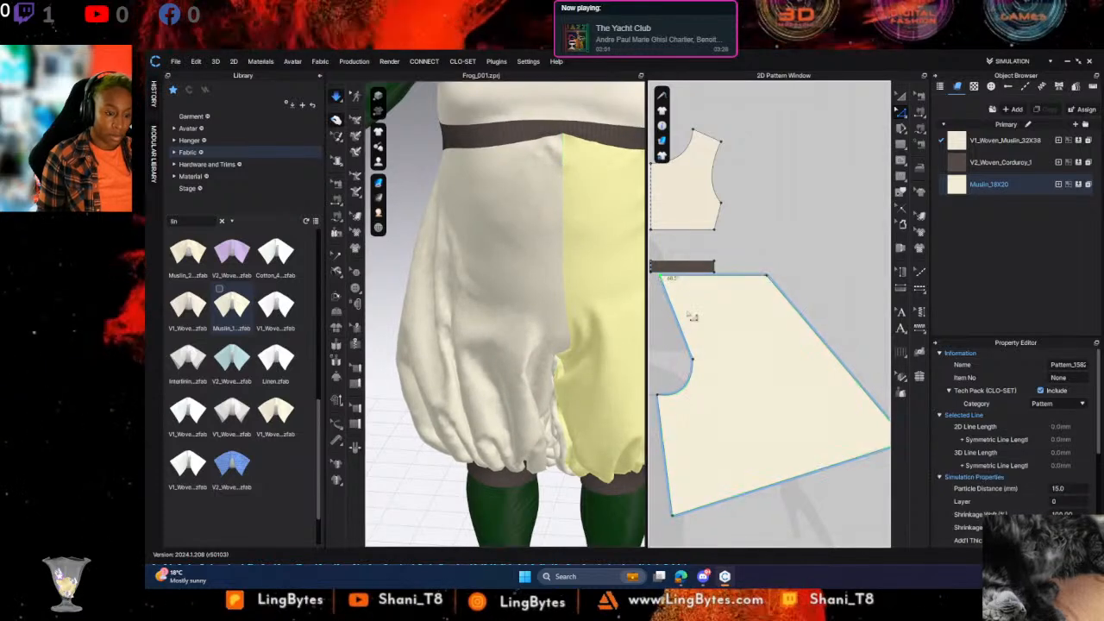
{"action": "key", "text": "Down"}
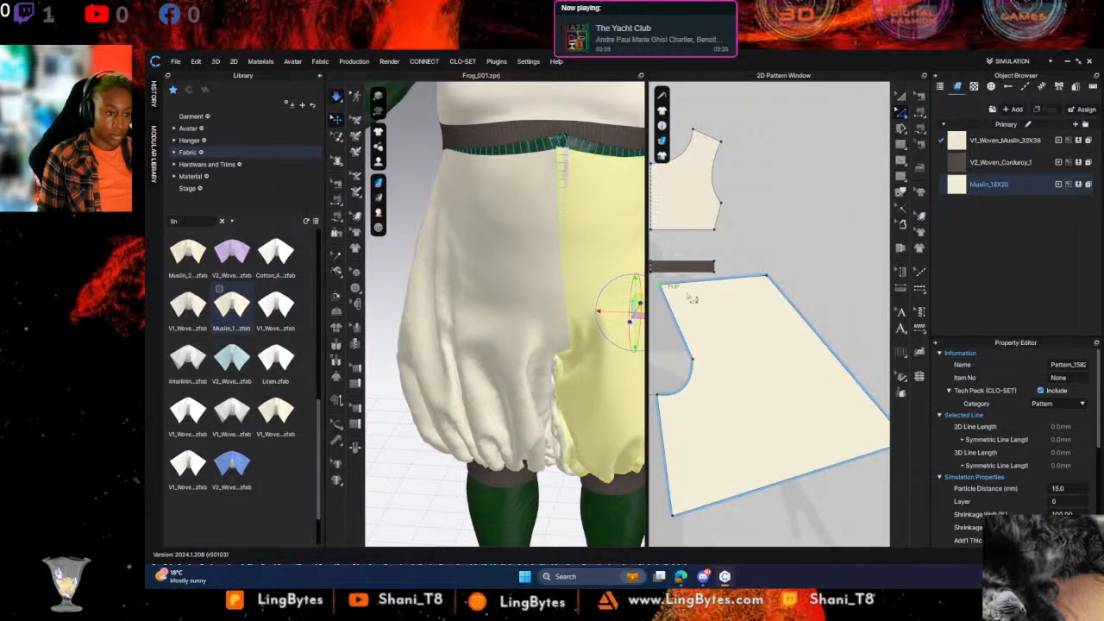
{"action": "key", "text": "space"}
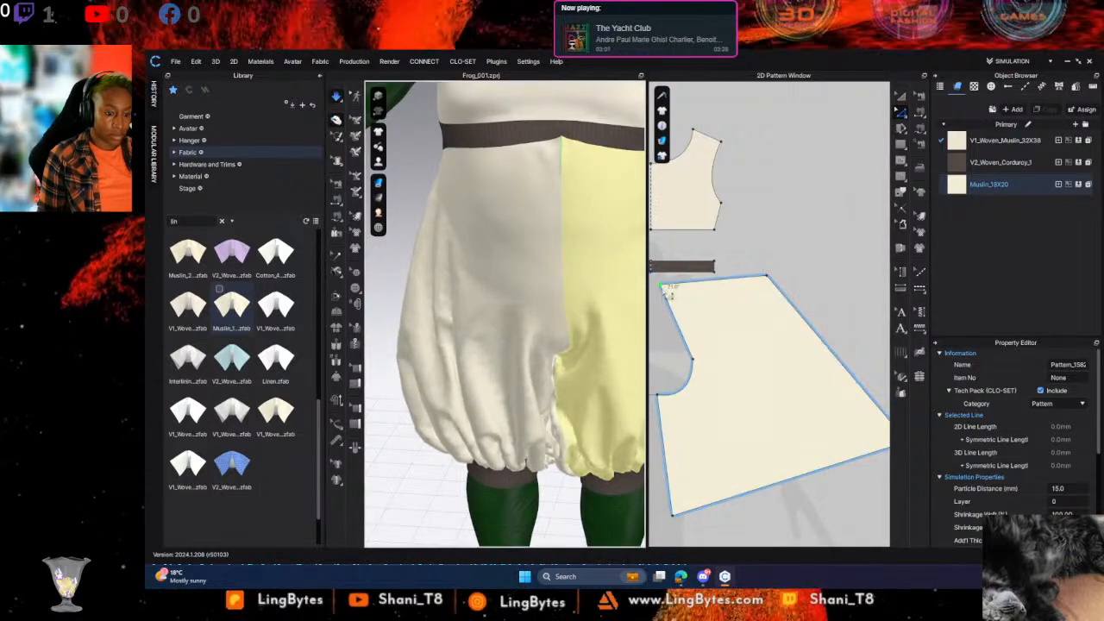
{"action": "left_click_drag", "start_coordinate": [661, 286], "coordinate": [678, 302]}
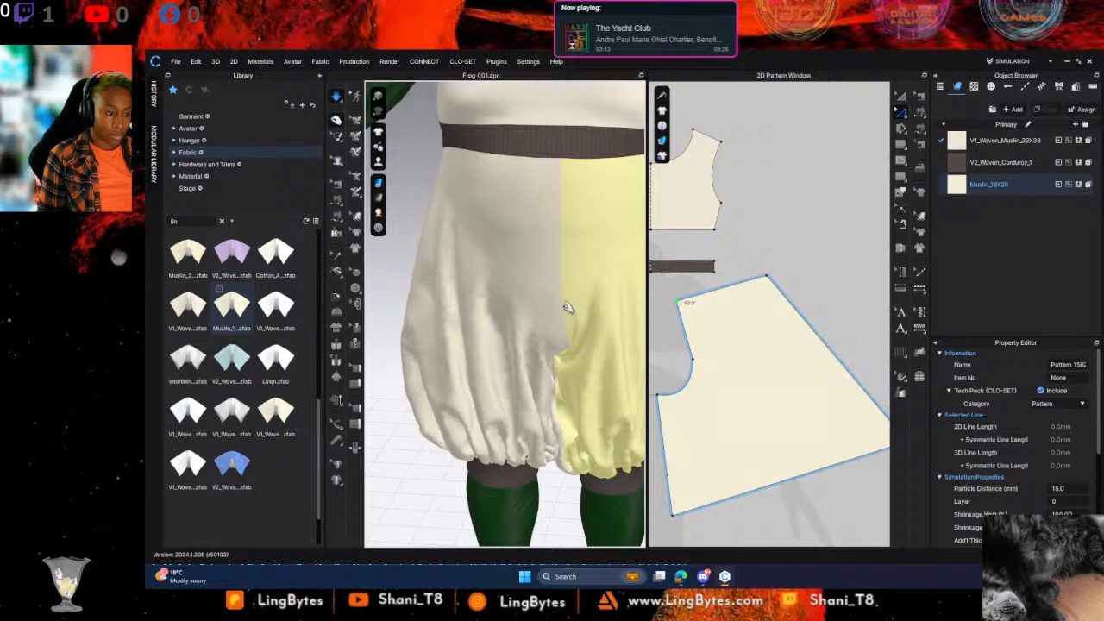
Examine the simulated shorts from the side and the front, and check the whole outfit on the frog
{"action": "scroll", "coordinate": [560, 316], "scroll_direction": "down", "scroll_amount": 2}
{"action": "right_click_drag", "start_coordinate": [560, 316], "coordinate": [355, 288]}
{"action": "left_click", "coordinate": [508, 218]}
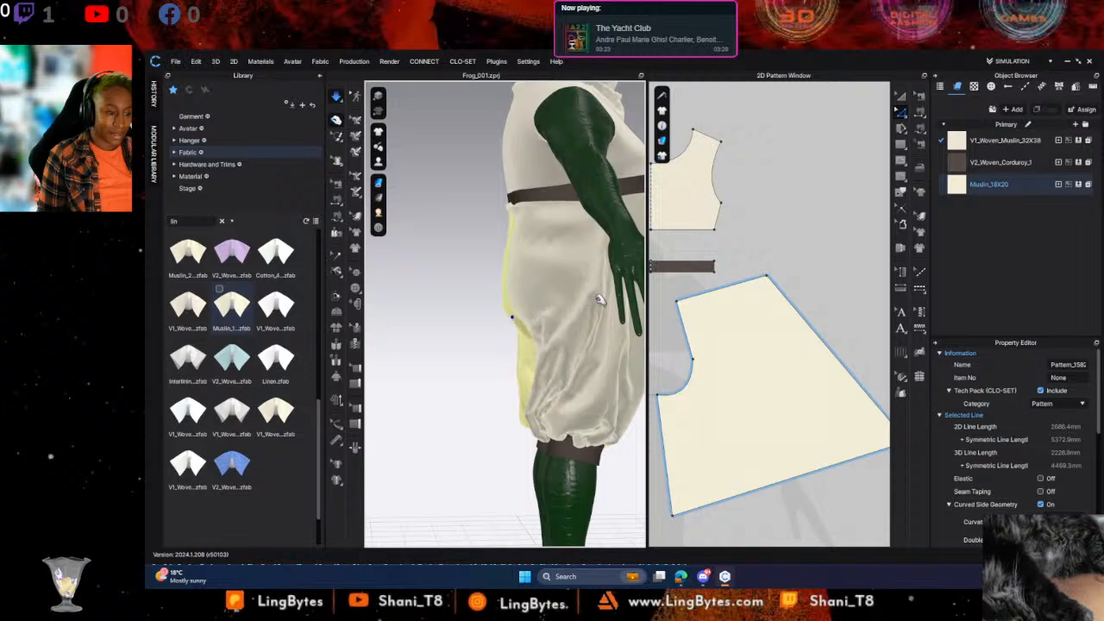
{"action": "right_click_drag", "start_coordinate": [513, 445], "coordinate": [580, 276]}
{"action": "scroll", "coordinate": [581, 276], "scroll_direction": "down", "scroll_amount": 4}
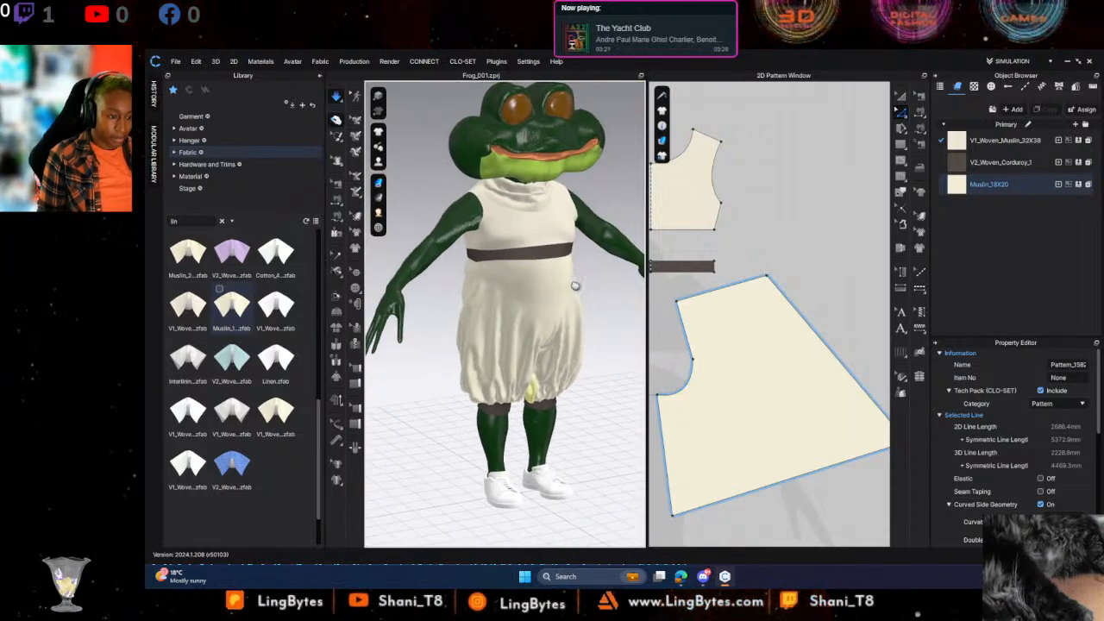
{"action": "scroll", "coordinate": [543, 316], "scroll_direction": "down", "scroll_amount": 5}
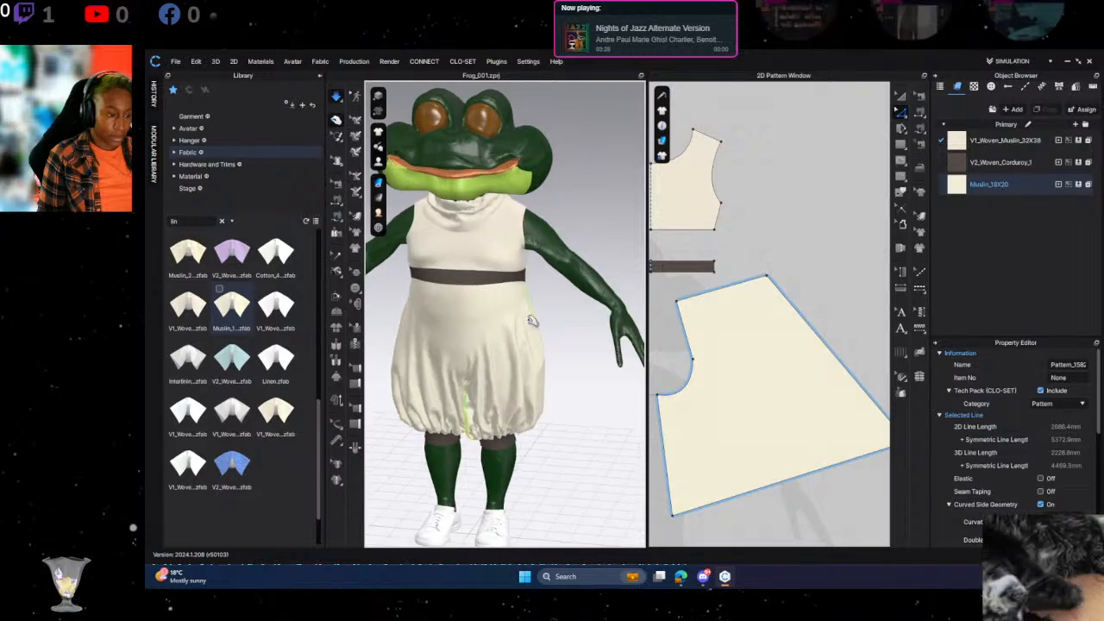
{"action": "scroll", "coordinate": [706, 310], "scroll_direction": "down", "scroll_amount": 3}
Select all garment patterns and set their simulation layer to -1
{"action": "scroll", "coordinate": [706, 311], "scroll_direction": "down", "scroll_amount": 5}
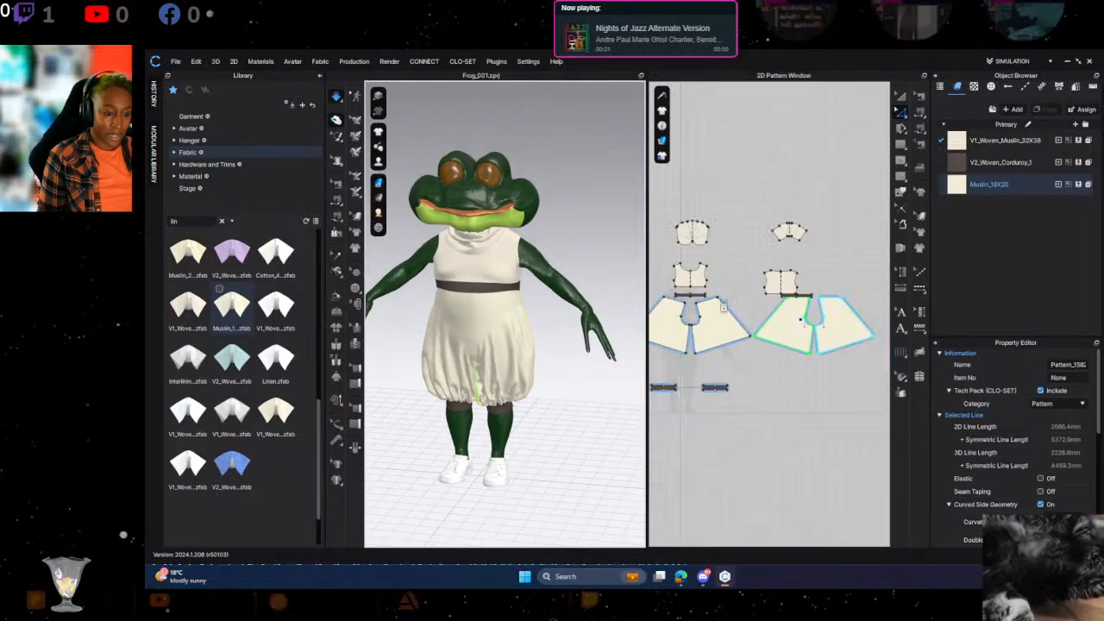
{"action": "middle_click_drag", "start_coordinate": [829, 248], "coordinate": [763, 256]}
{"action": "left_click", "coordinate": [840, 222]}
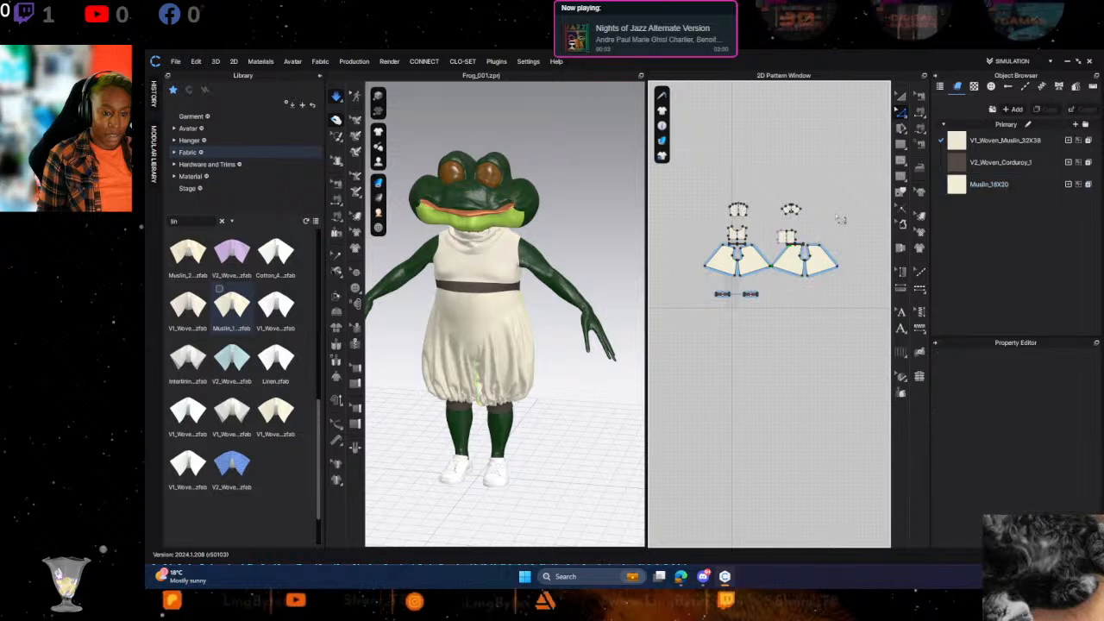
{"action": "left_click_drag", "start_coordinate": [835, 205], "coordinate": [665, 309]}
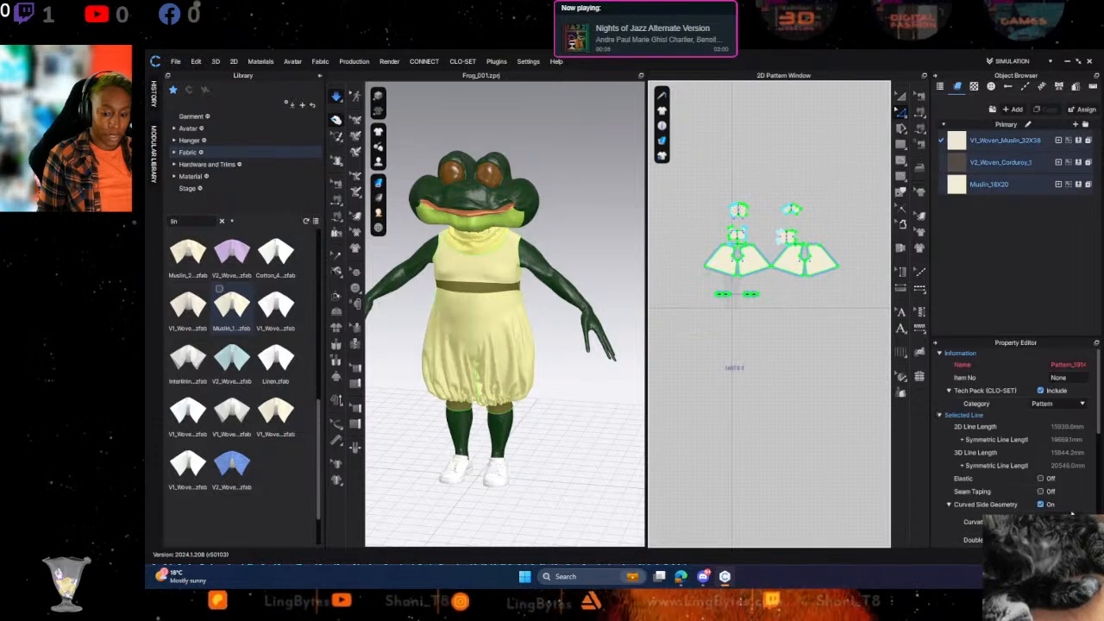
{"action": "scroll", "coordinate": [1071, 496], "scroll_direction": "down", "scroll_amount": 3}
{"action": "left_click", "coordinate": [1075, 504]}
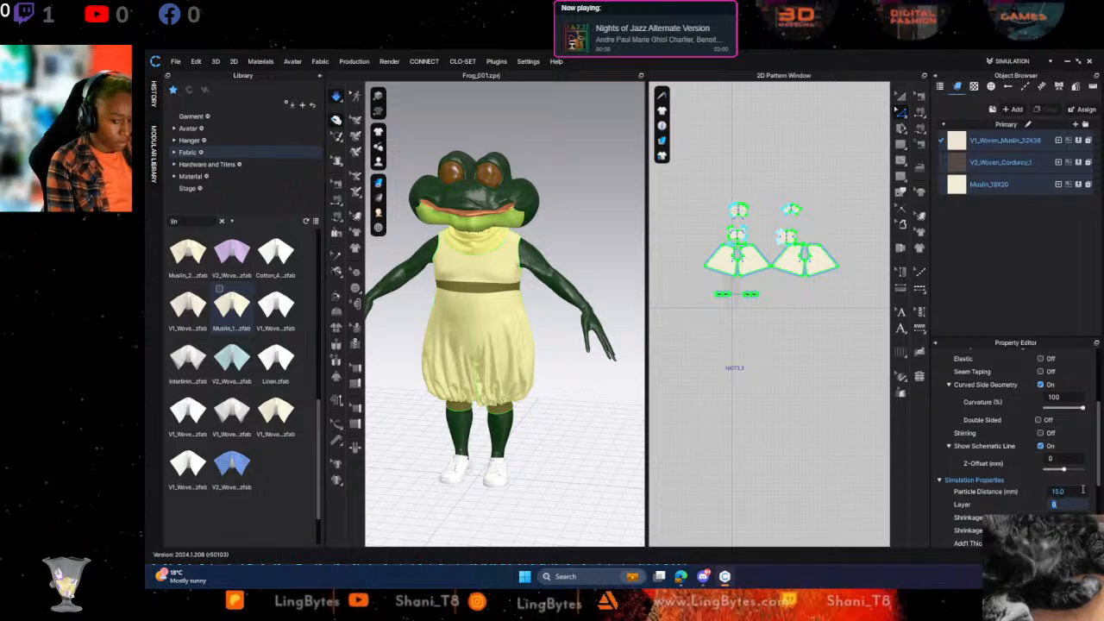
{"action": "type", "text": "-1"}
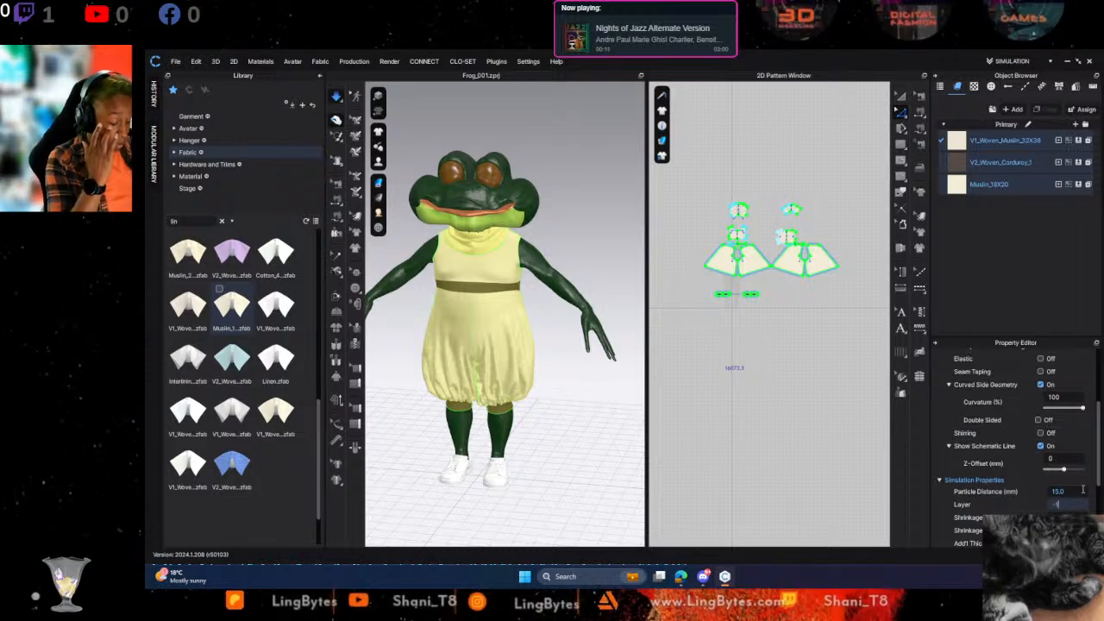
{"action": "key", "text": "Return"}
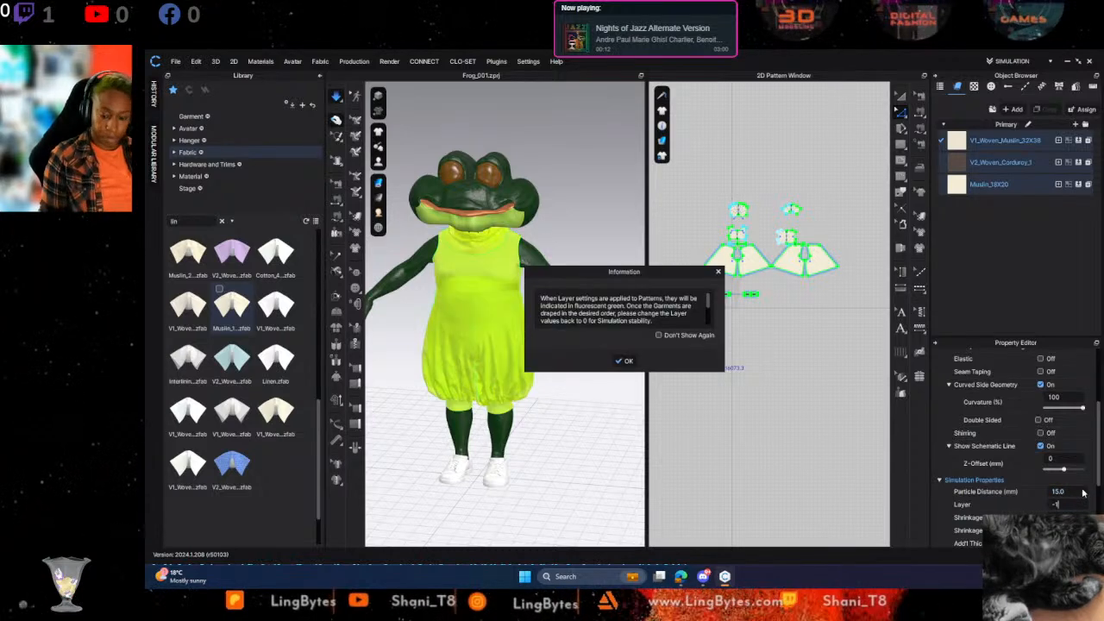
{"action": "left_click", "coordinate": [627, 360]}
{"action": "left_click", "coordinate": [604, 295]}
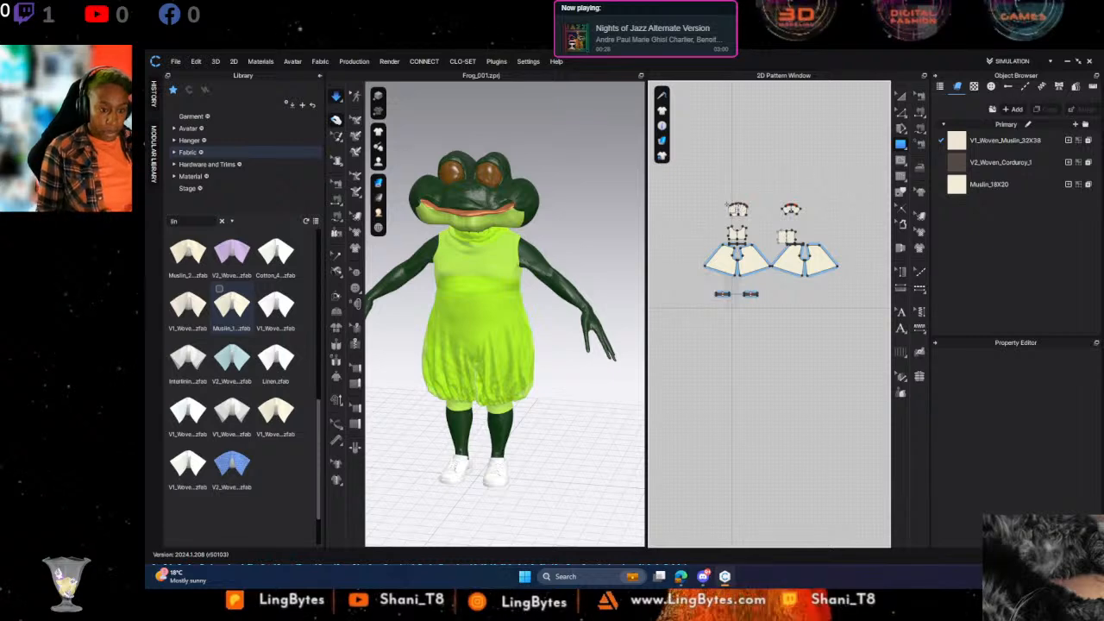
Move all the garment's patterns sideways in the 2D layout, clear of the avatar silhouette
{"action": "scroll", "coordinate": [727, 205], "scroll_direction": "down", "scroll_amount": 1}
{"action": "left_click", "coordinate": [903, 95]}
{"action": "left_click_drag", "start_coordinate": [702, 171], "coordinate": [853, 308]}
{"action": "left_click_drag", "start_coordinate": [772, 254], "coordinate": [875, 266]}
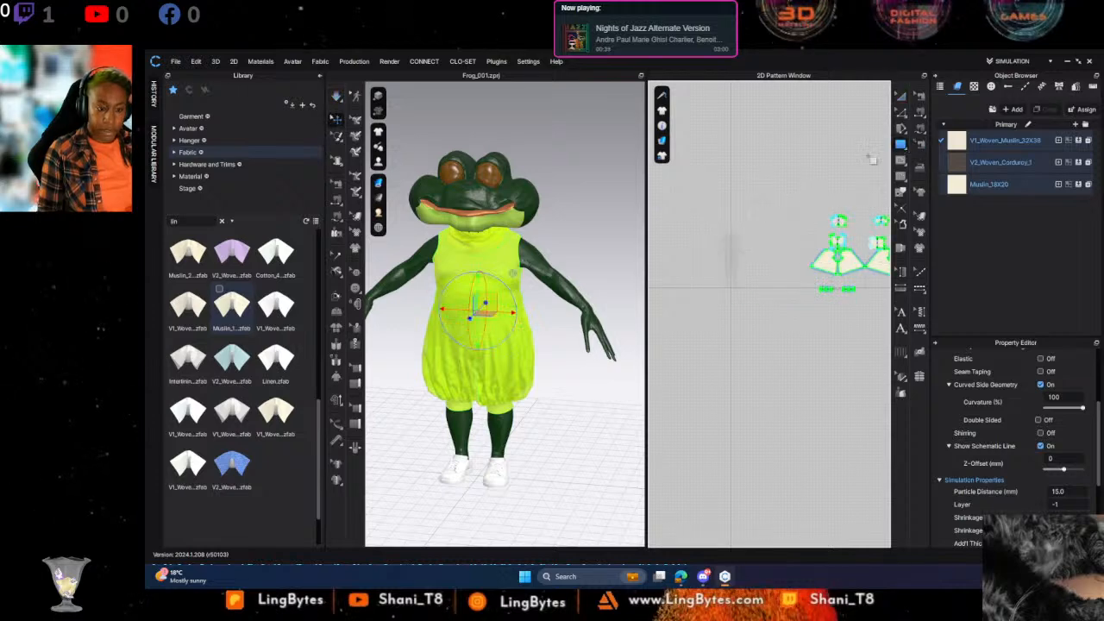
Look through the garment library and return to the fabric library
{"action": "left_click", "coordinate": [190, 117]}
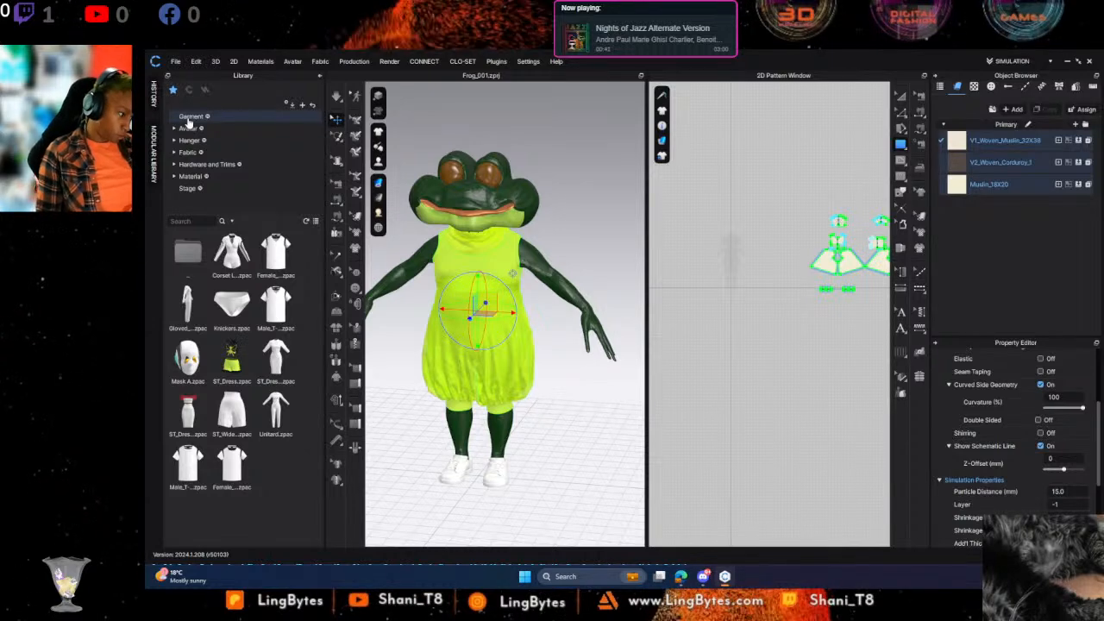
{"action": "left_click", "coordinate": [193, 155]}
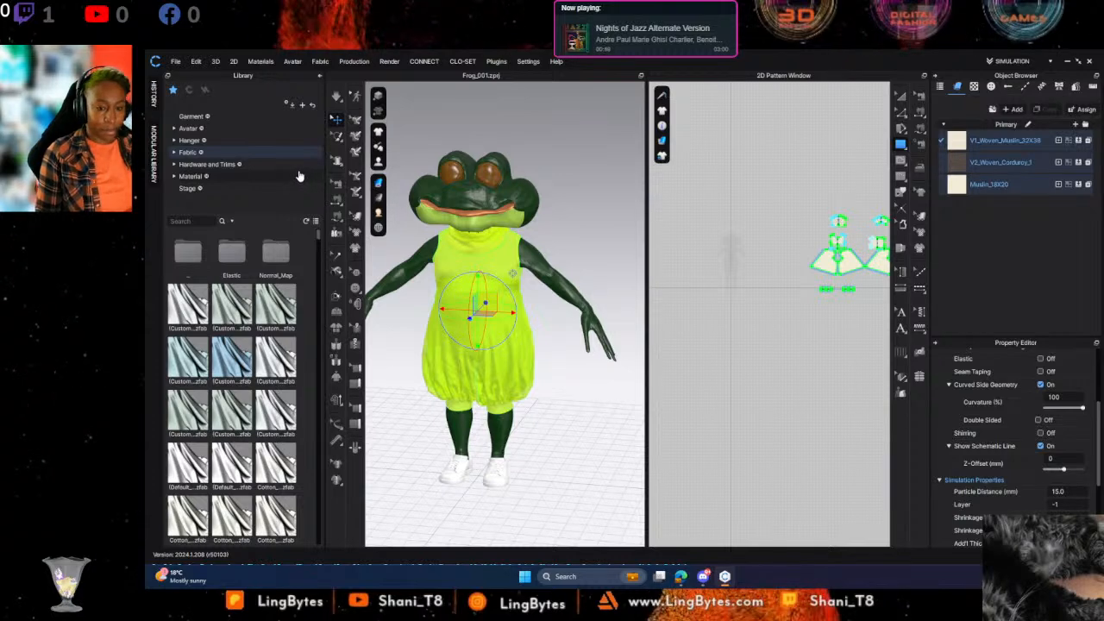
Start a new polygon pattern at the silhouette's centre line with a curved neckline and shoulder segments of about 75 mm and 101 mm
{"action": "mouse_move", "coordinate": [757, 243]}
{"action": "middle_mouse_down"}
{"action": "mouse_move", "coordinate": [744, 248]}
{"action": "mouse_move", "coordinate": [756, 249]}
{"action": "middle_mouse_up"}
{"action": "scroll", "coordinate": [747, 256], "scroll_direction": "up", "scroll_amount": 5}
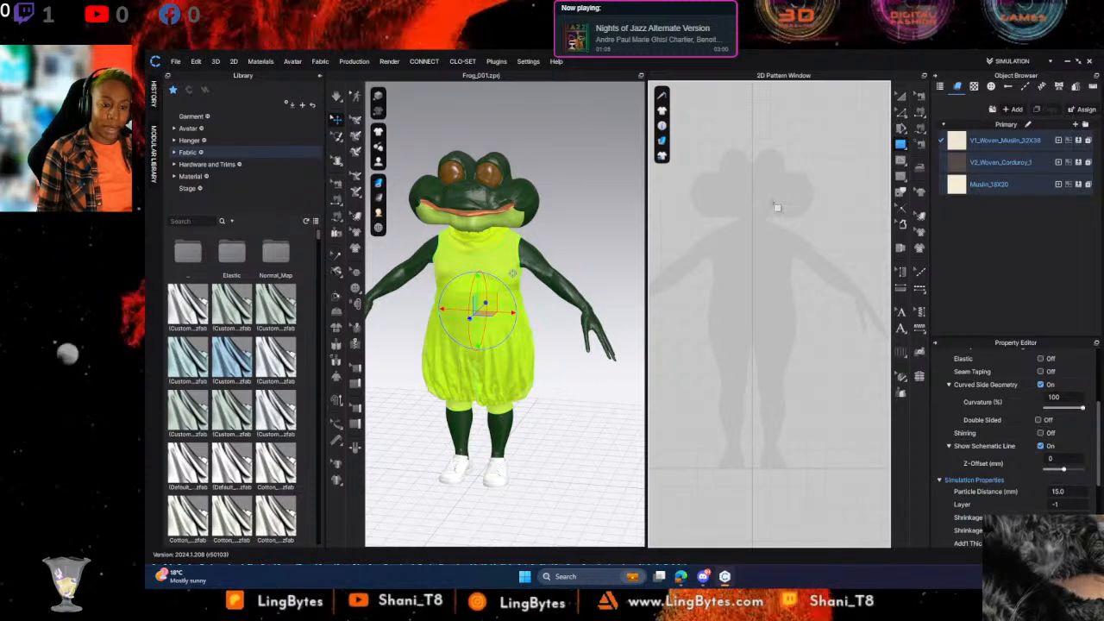
{"action": "scroll", "coordinate": [772, 213], "scroll_direction": "down", "scroll_amount": 2}
{"action": "scroll", "coordinate": [772, 213], "scroll_direction": "up", "scroll_amount": 4}
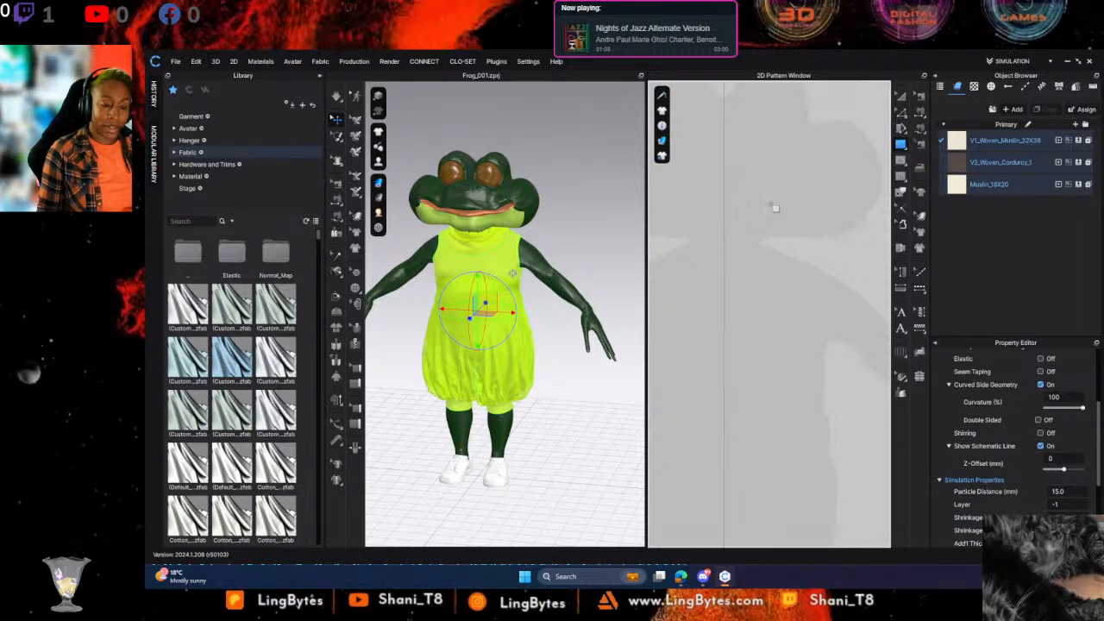
{"action": "left_click", "coordinate": [900, 145]}
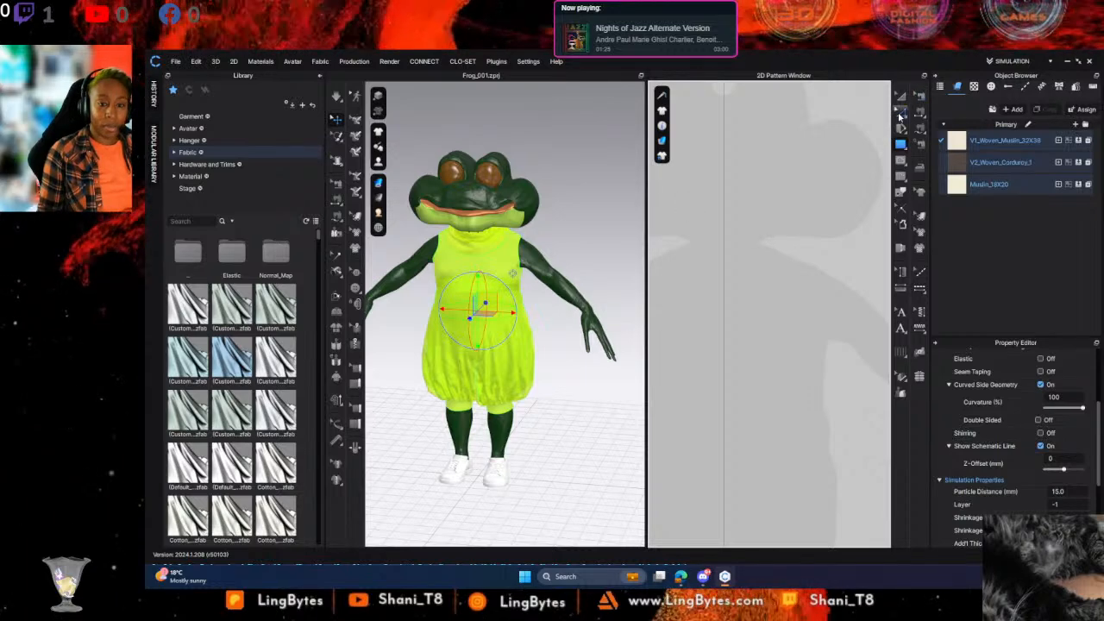
{"action": "left_click", "coordinate": [906, 146]}
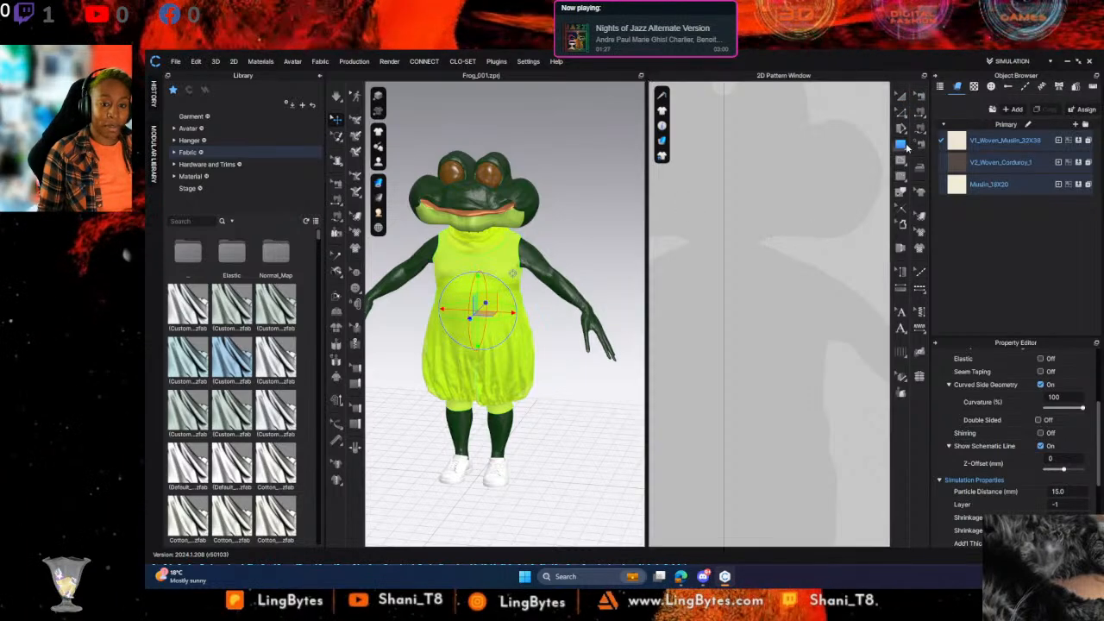
{"action": "left_click", "coordinate": [916, 146]}
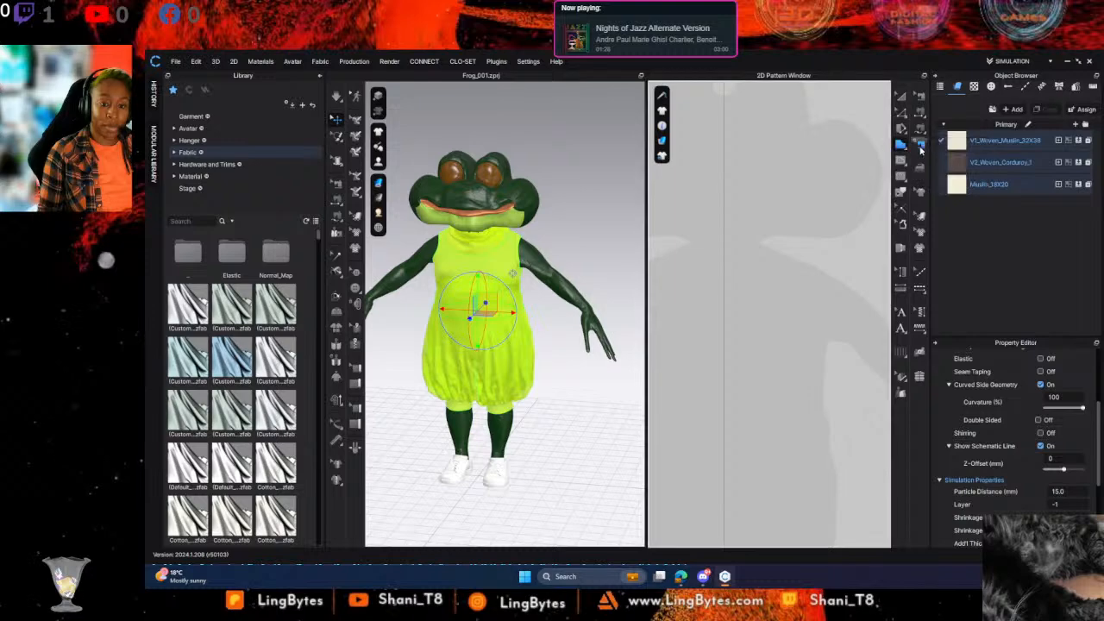
{"action": "left_click", "coordinate": [724, 273]}
{"action": "left_click", "coordinate": [774, 246]}
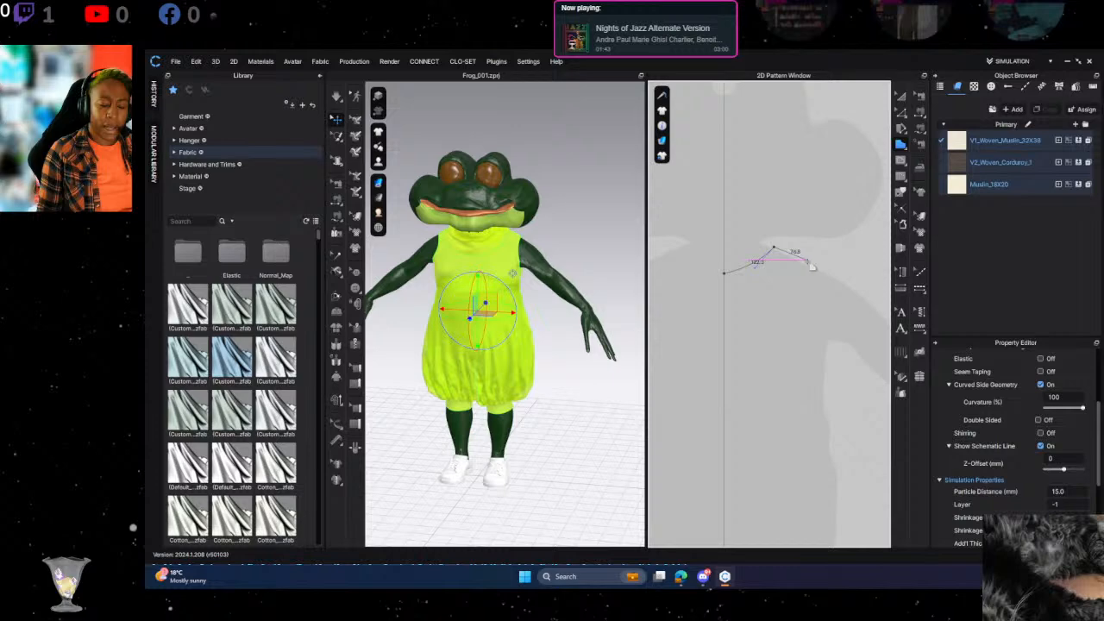
{"action": "left_click", "coordinate": [849, 283]}
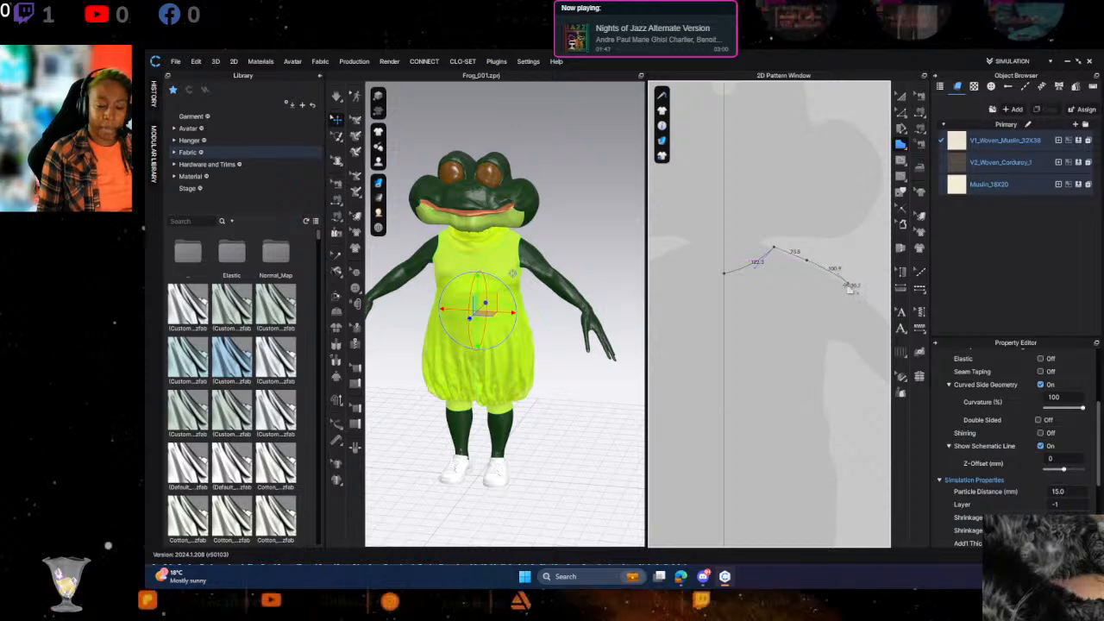
{"action": "middle_click_drag", "start_coordinate": [826, 407], "coordinate": [760, 195]}
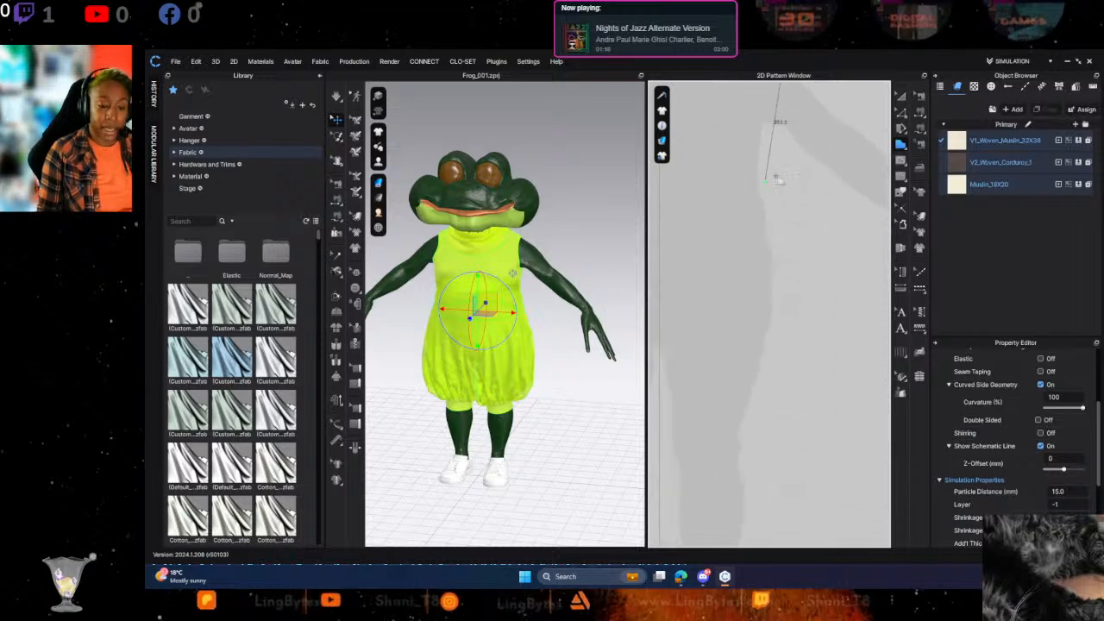
{"action": "middle_click_drag", "start_coordinate": [820, 258], "coordinate": [716, 357]}
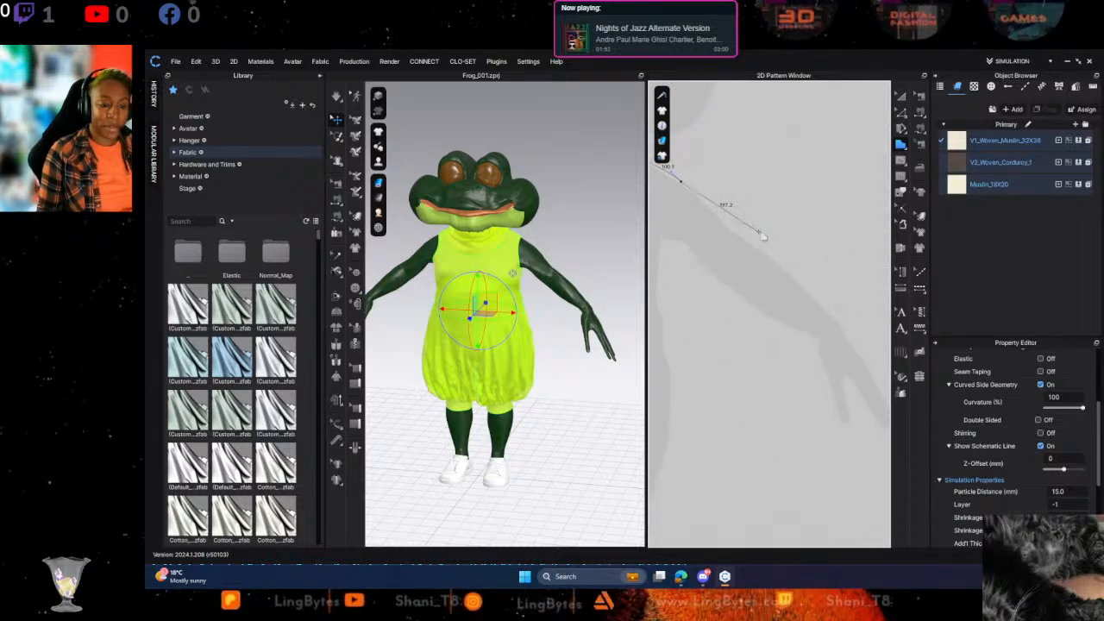
{"action": "middle_click_drag", "start_coordinate": [823, 201], "coordinate": [791, 215]}
{"action": "scroll", "coordinate": [791, 216], "scroll_direction": "down", "scroll_amount": 4}
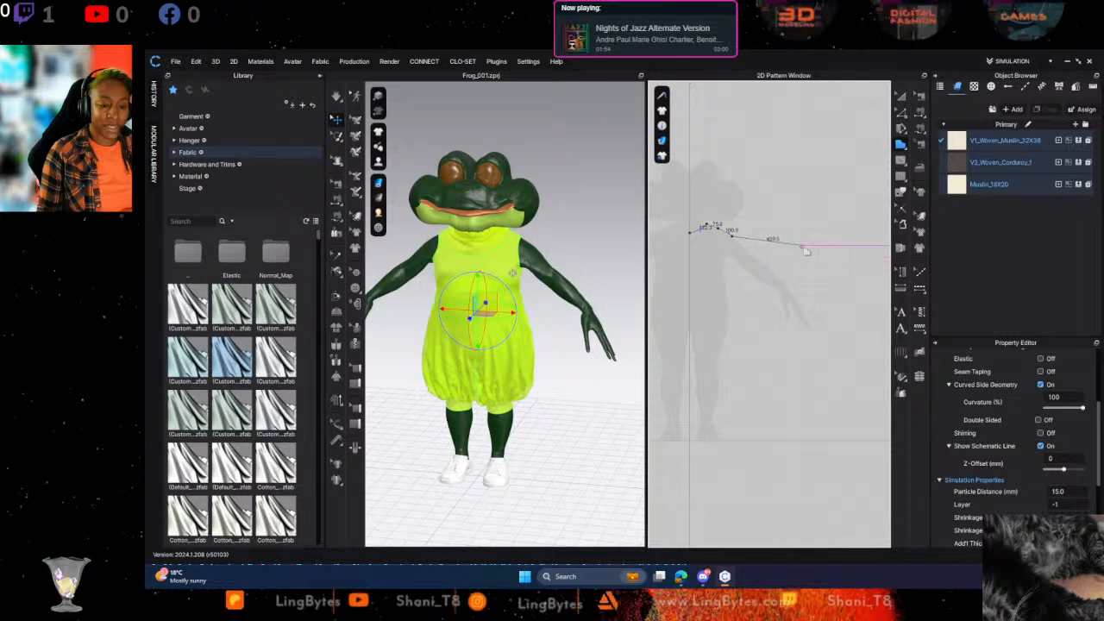
{"action": "left_click", "coordinate": [807, 291]}
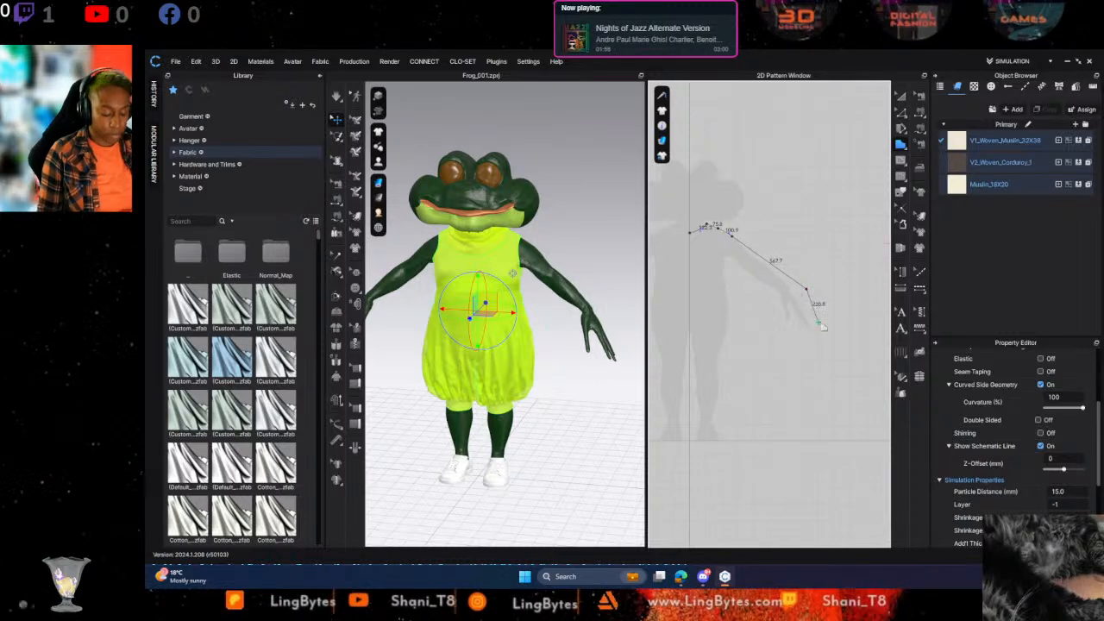
{"action": "key", "text": "BackSpace"}
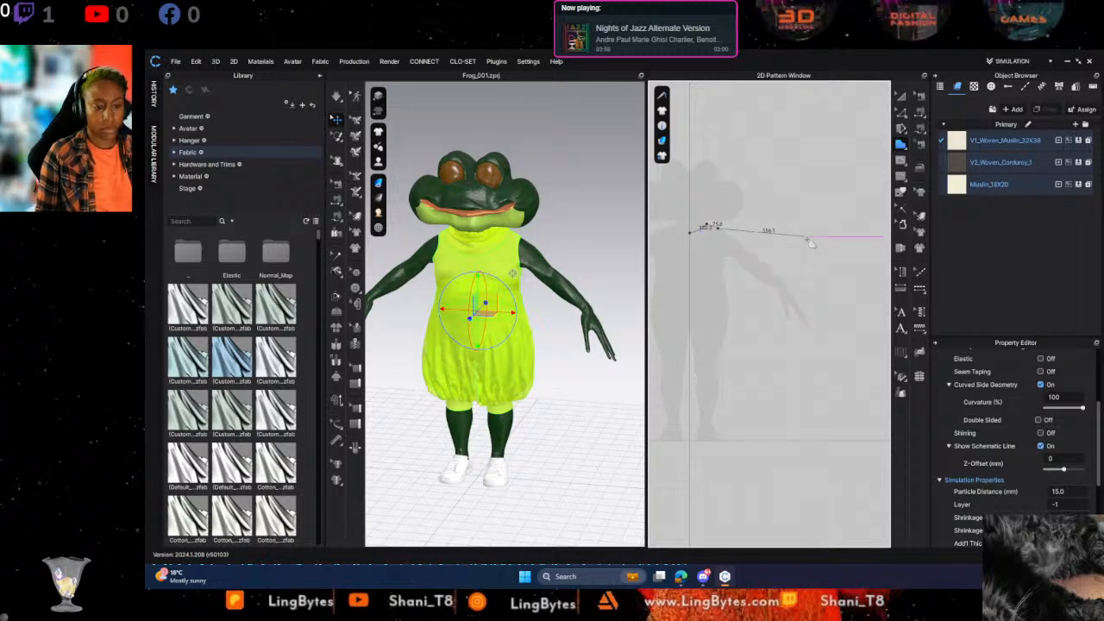
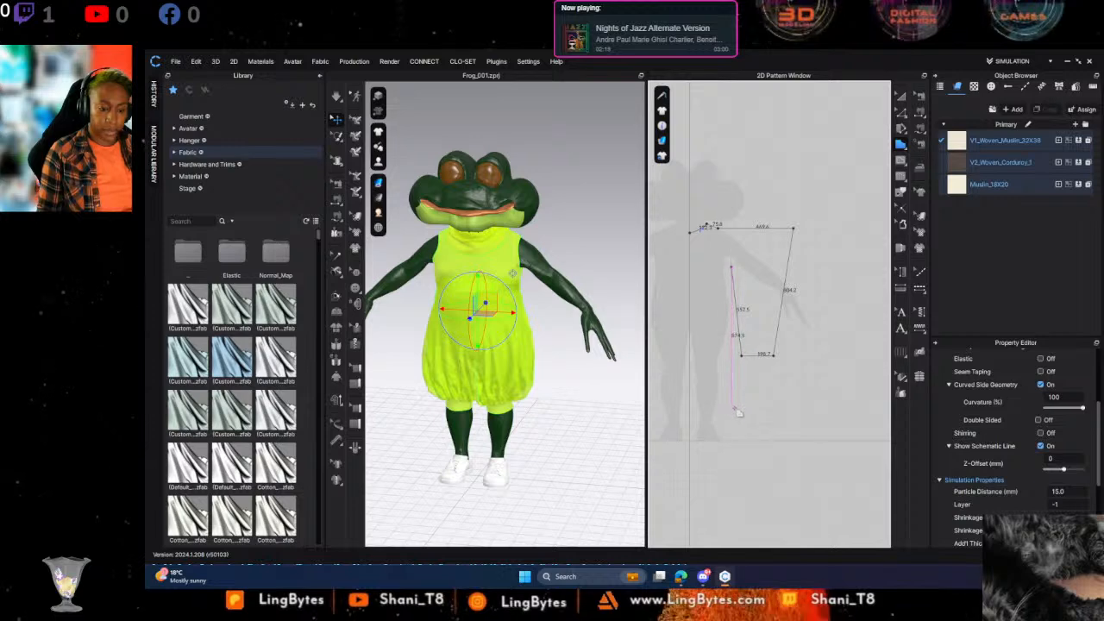
Complete the half-body pattern with a wide sleeve about 470 mm along its upper edge, a side edge about 741 mm long and a slanted hem
{"action": "left_click", "coordinate": [732, 386]}
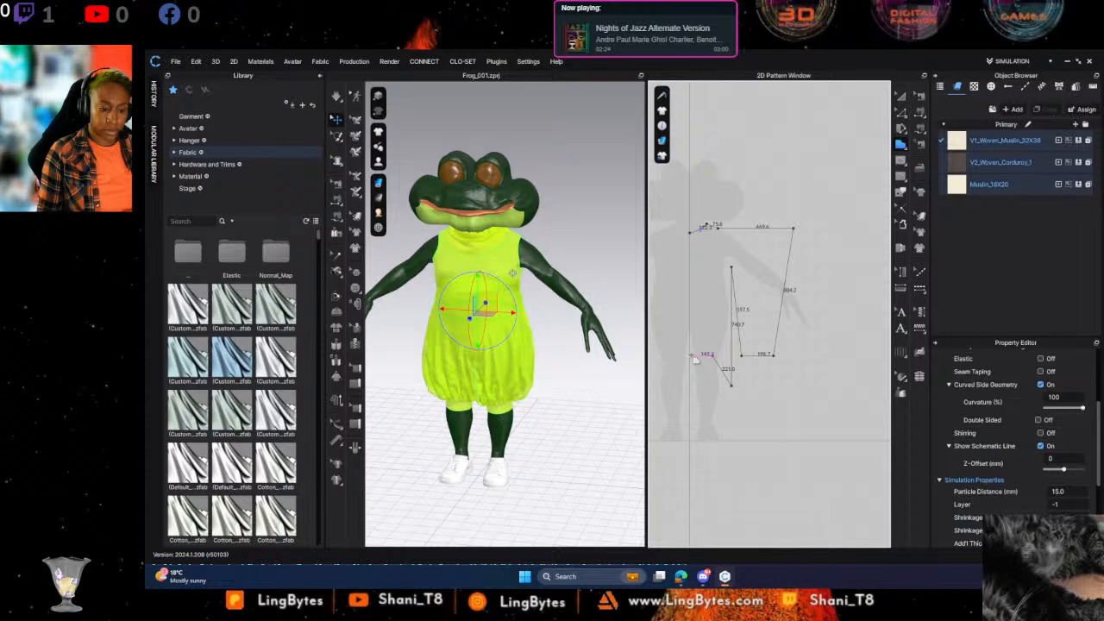
{"action": "left_click", "coordinate": [691, 354]}
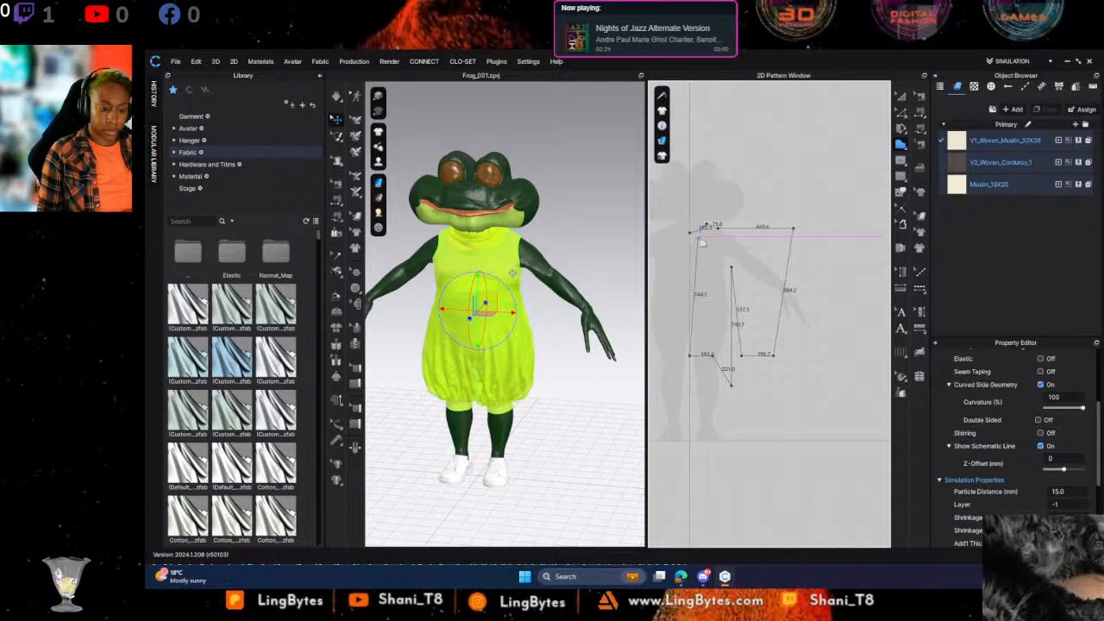
{"action": "left_click", "coordinate": [691, 231]}
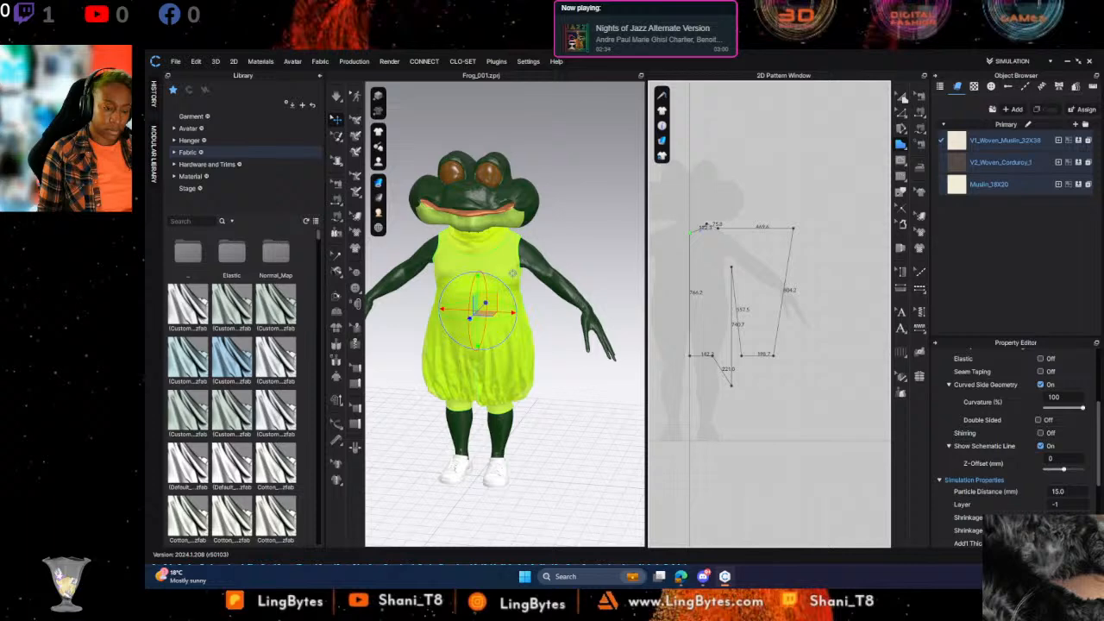
{"action": "key", "text": "space"}
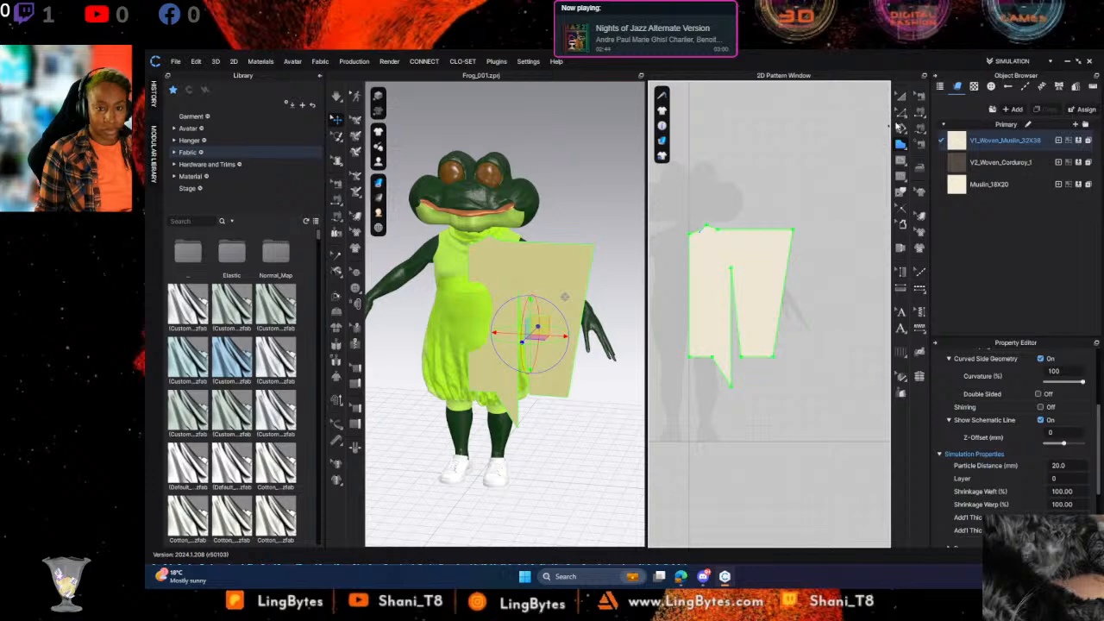
Start a second polygon over the first pattern, tracing its neckline, shoulder and full sleeve outline to the underarm point
{"action": "left_click", "coordinate": [707, 225]}
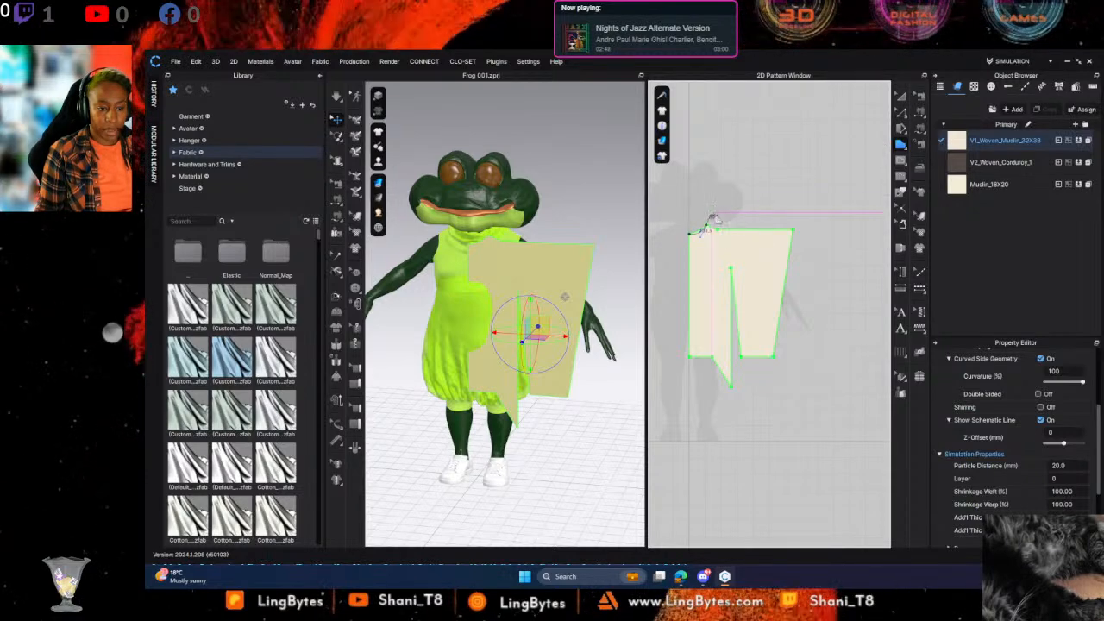
{"action": "key", "text": "ctrl+z"}
{"action": "left_click", "coordinate": [706, 226]}
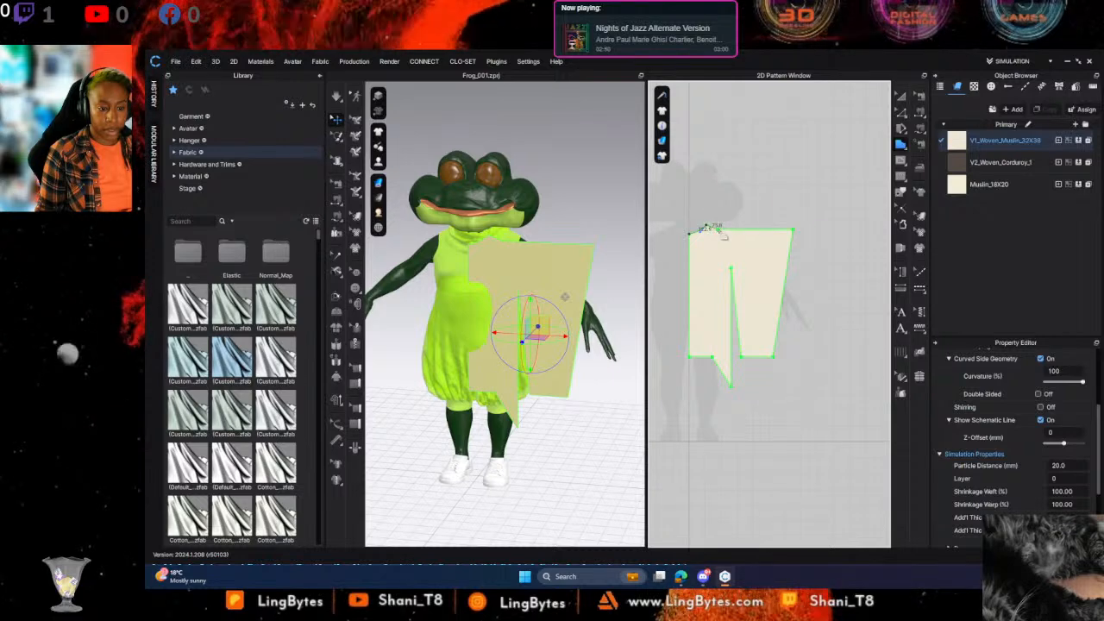
{"action": "left_click", "coordinate": [793, 229]}
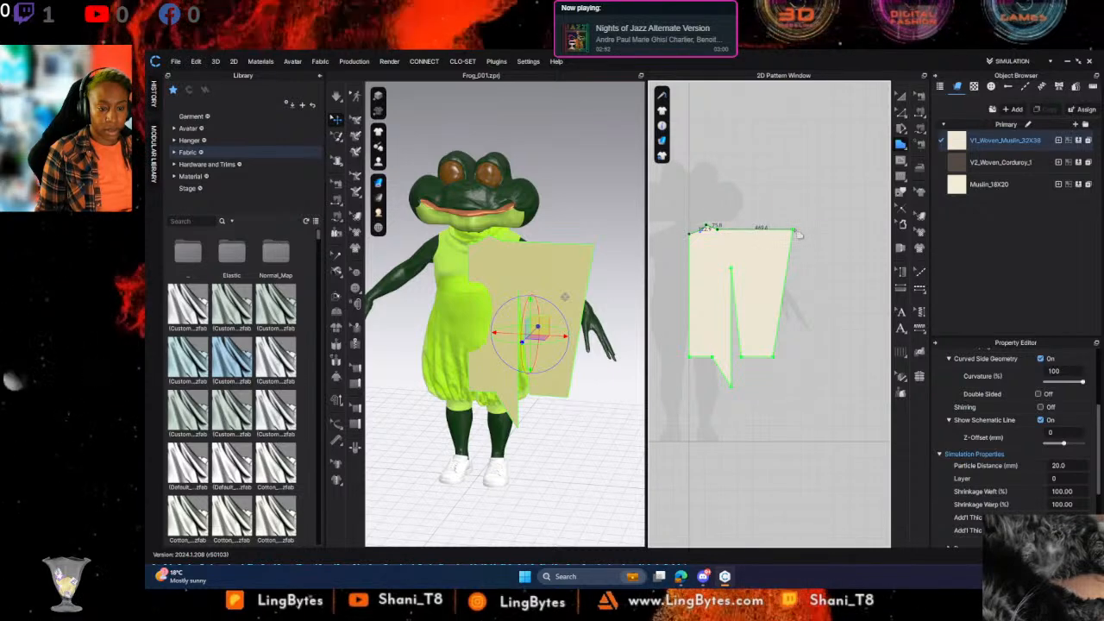
{"action": "left_click", "coordinate": [774, 355]}
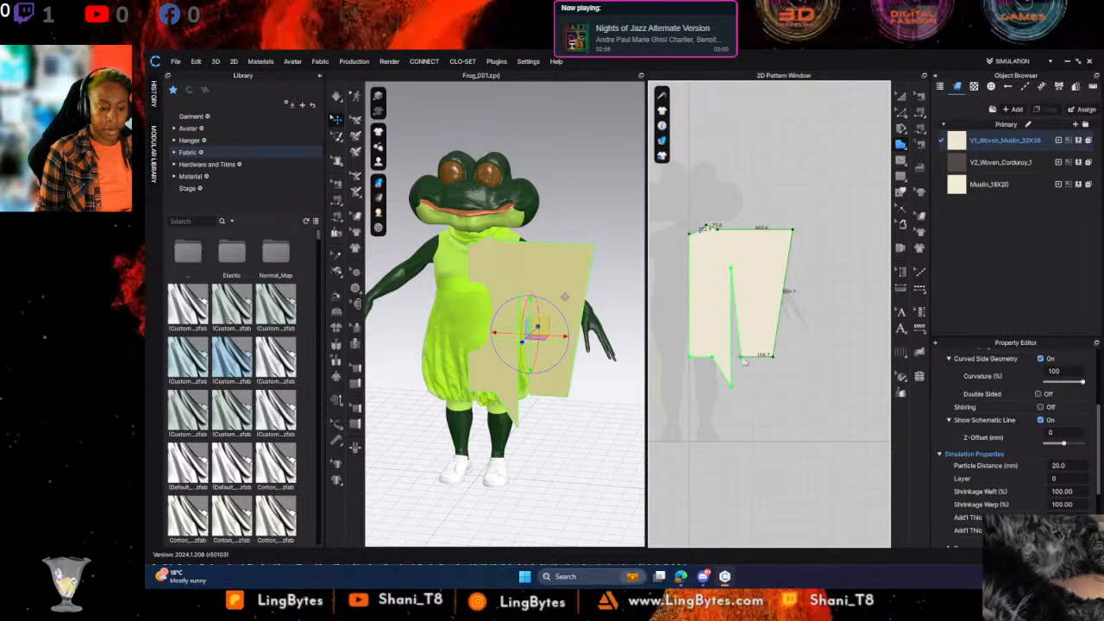
{"action": "left_click", "coordinate": [741, 357]}
{"action": "left_click", "coordinate": [731, 269]}
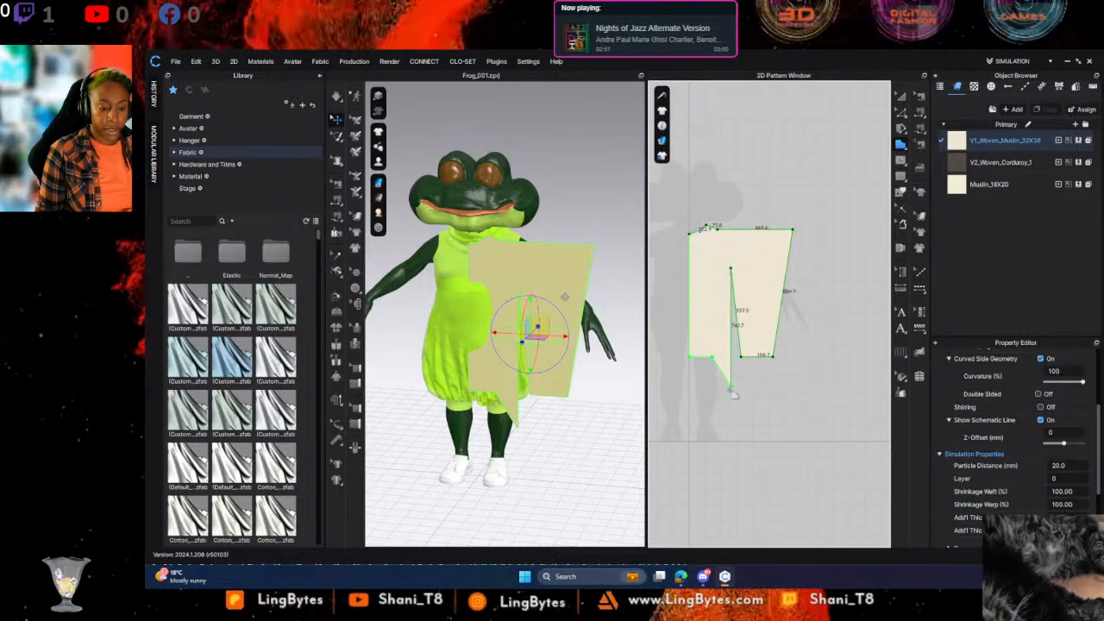
Finish the second pattern with a long pointed tail whose outer curved edge is about 234 mm, closing it along the centre line
{"action": "left_click", "coordinate": [732, 386]}
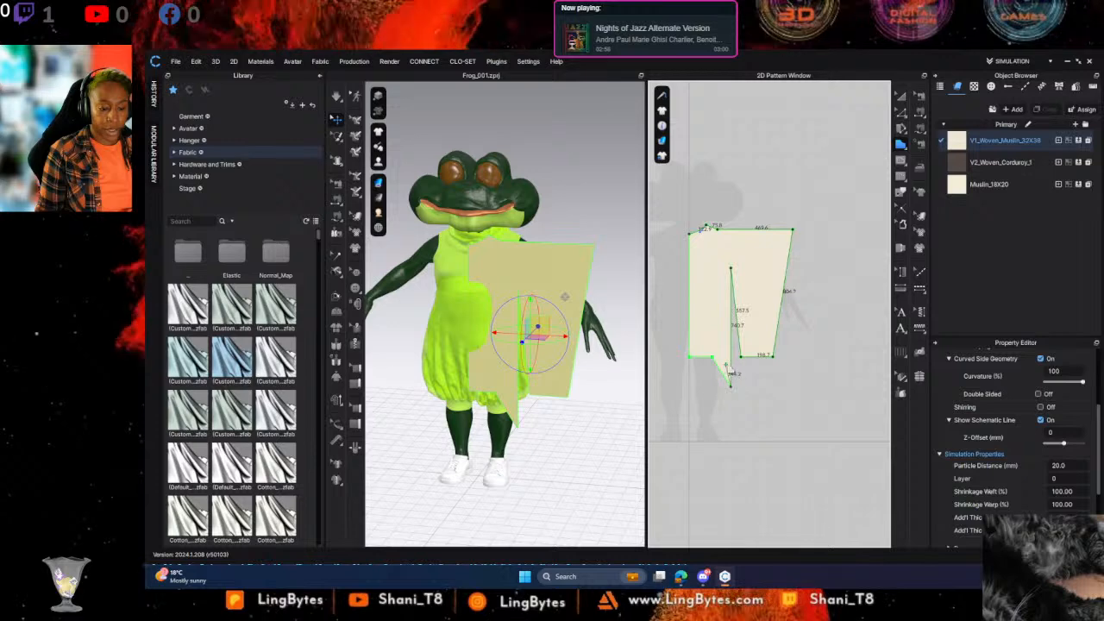
{"action": "left_click", "coordinate": [706, 414]}
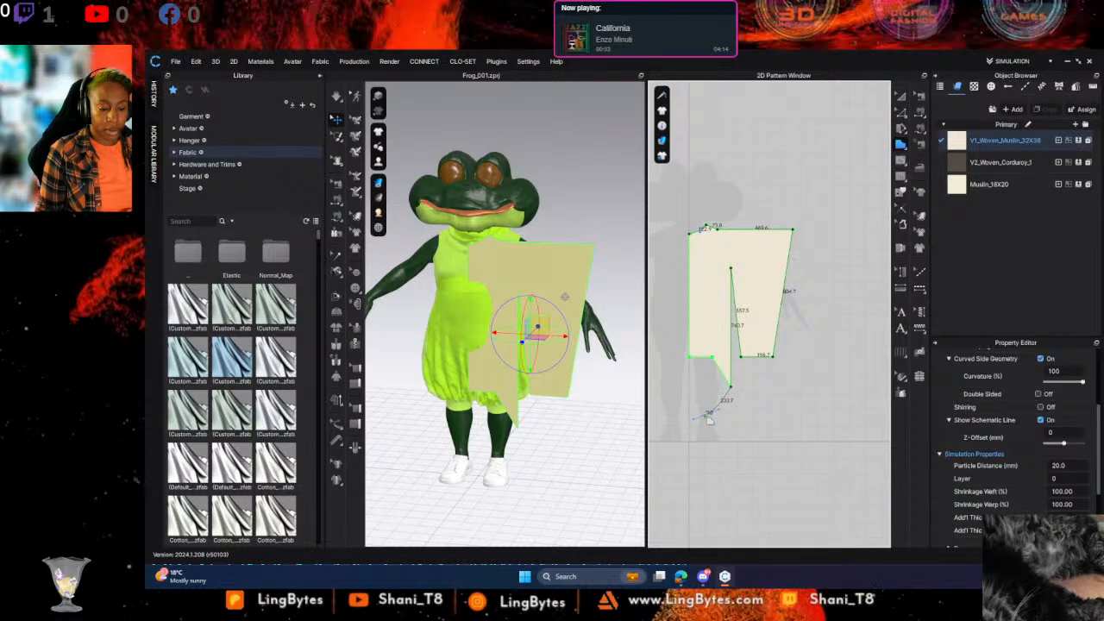
{"action": "left_click", "coordinate": [689, 372]}
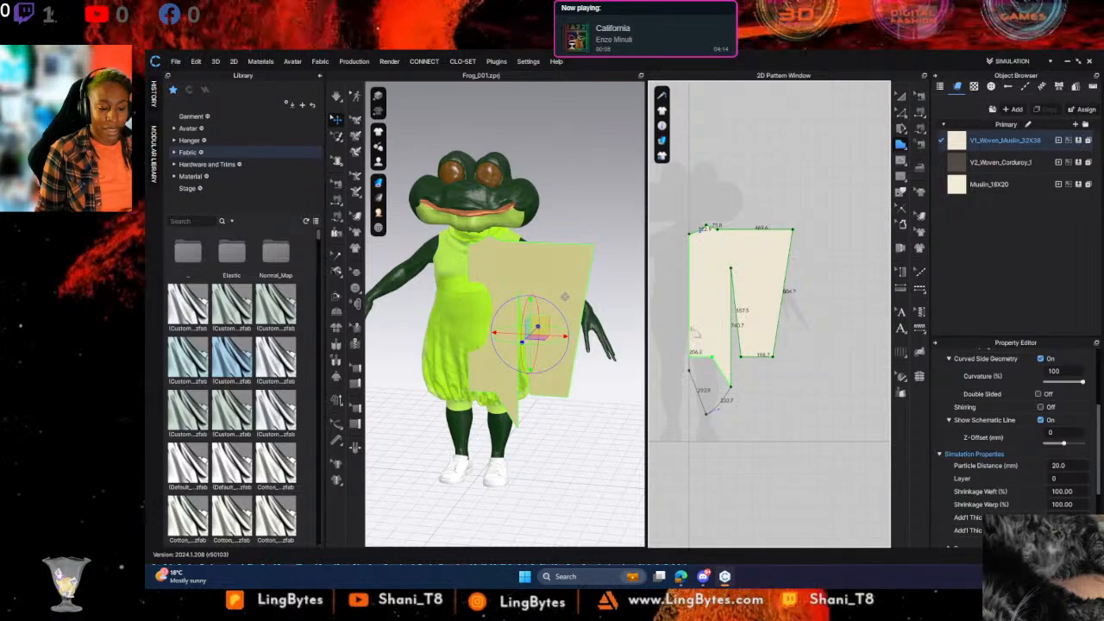
{"action": "left_click", "coordinate": [692, 233]}
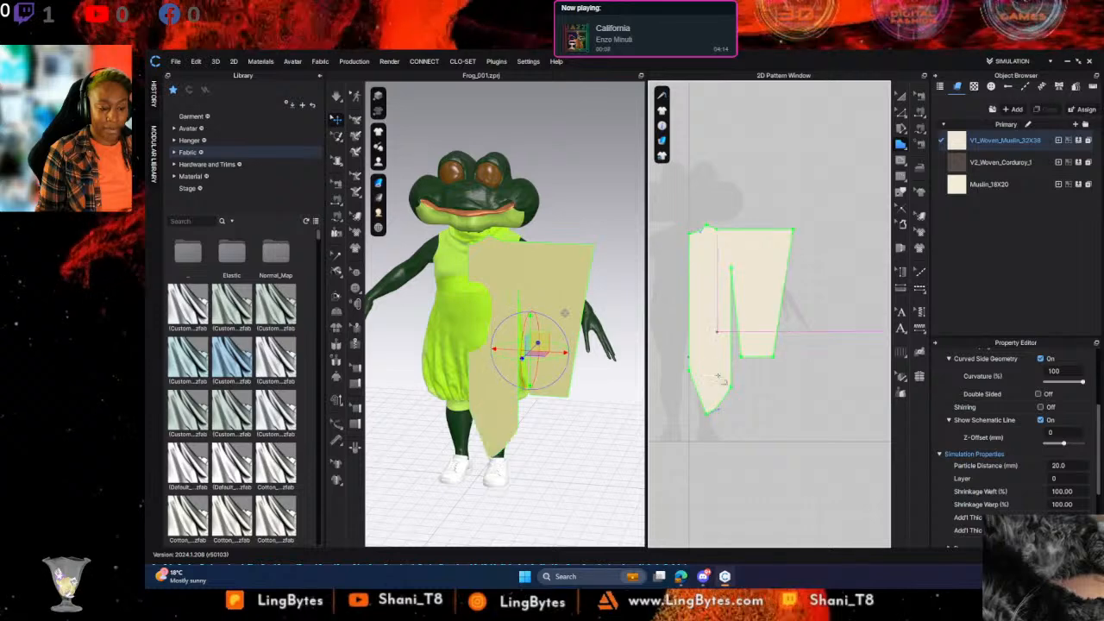
Move the long-tailed pattern behind the avatar in 3D, over to the side opposite its starting position
{"action": "right_click_drag", "start_coordinate": [518, 361], "coordinate": [417, 382]}
{"action": "left_click_drag", "start_coordinate": [418, 384], "coordinate": [562, 377]}
{"action": "right_click_drag", "start_coordinate": [562, 377], "coordinate": [494, 351]}
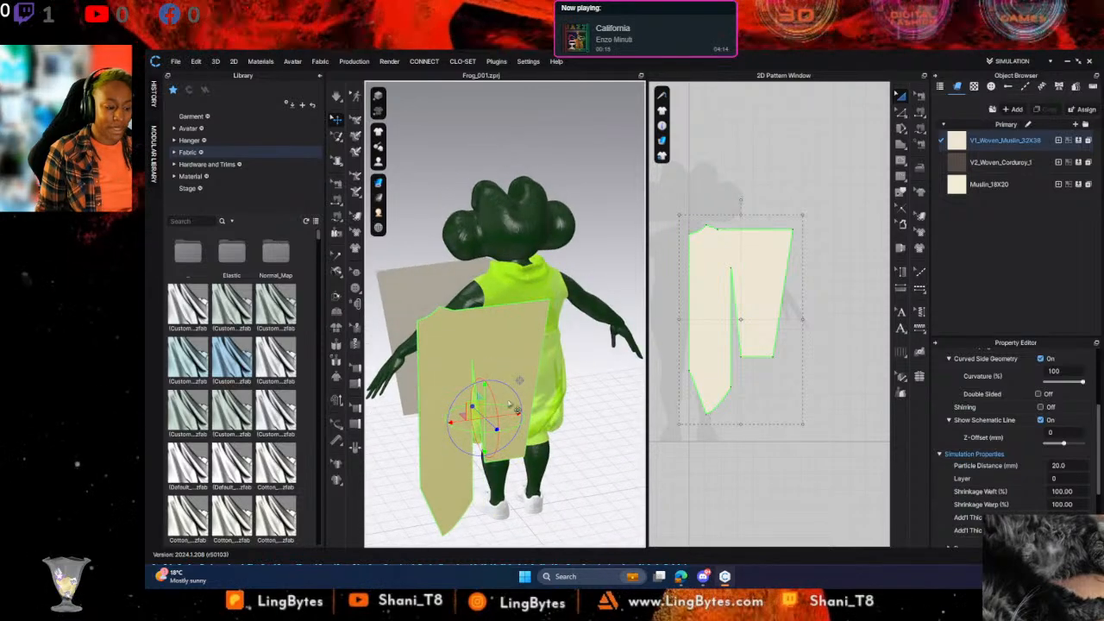
{"action": "left_click_drag", "start_coordinate": [500, 416], "coordinate": [623, 378]}
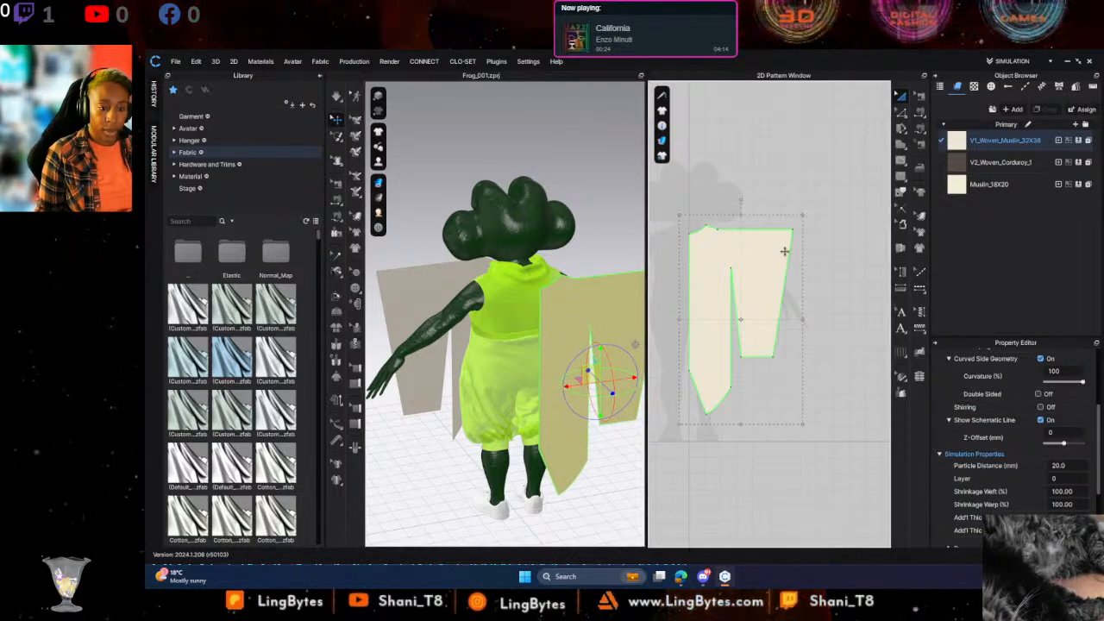
Move the long-tailed pattern off the silhouette in the 2D layout and create its symmetric pattern with sewing
{"action": "scroll", "coordinate": [776, 259], "scroll_direction": "down", "scroll_amount": 5}
{"action": "left_click_drag", "start_coordinate": [735, 270], "coordinate": [812, 269]}
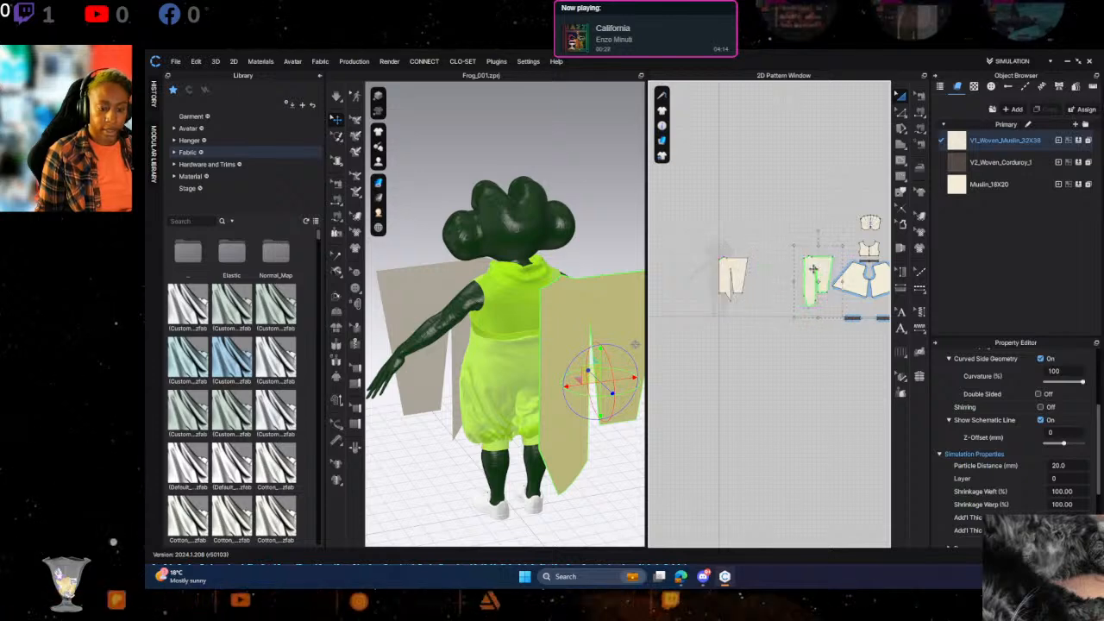
{"action": "right_click", "coordinate": [812, 269]}
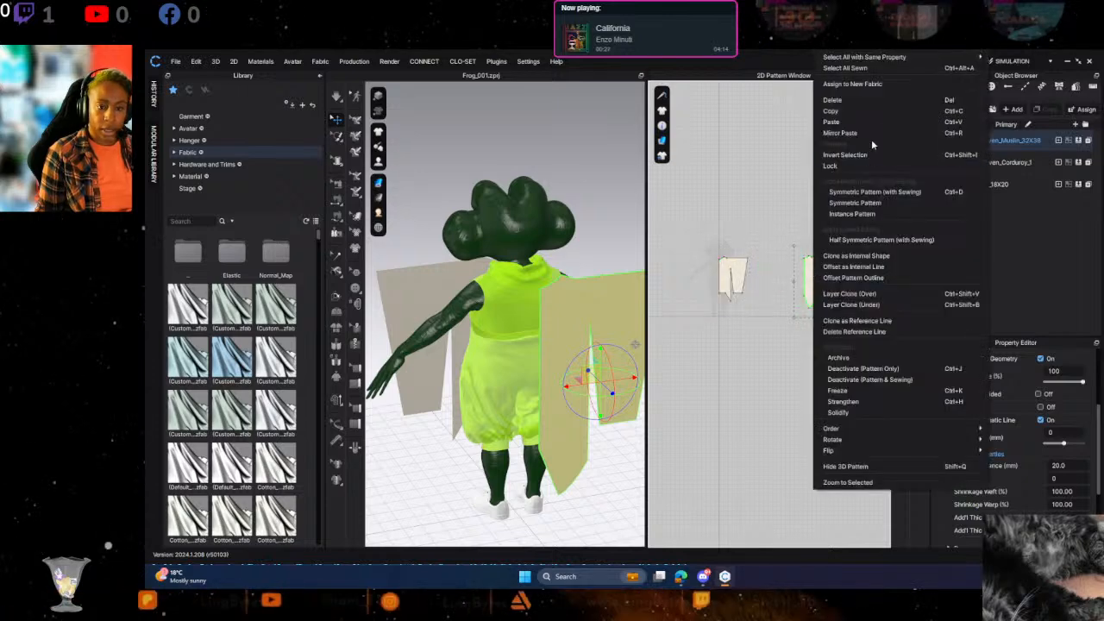
{"action": "left_click", "coordinate": [877, 192]}
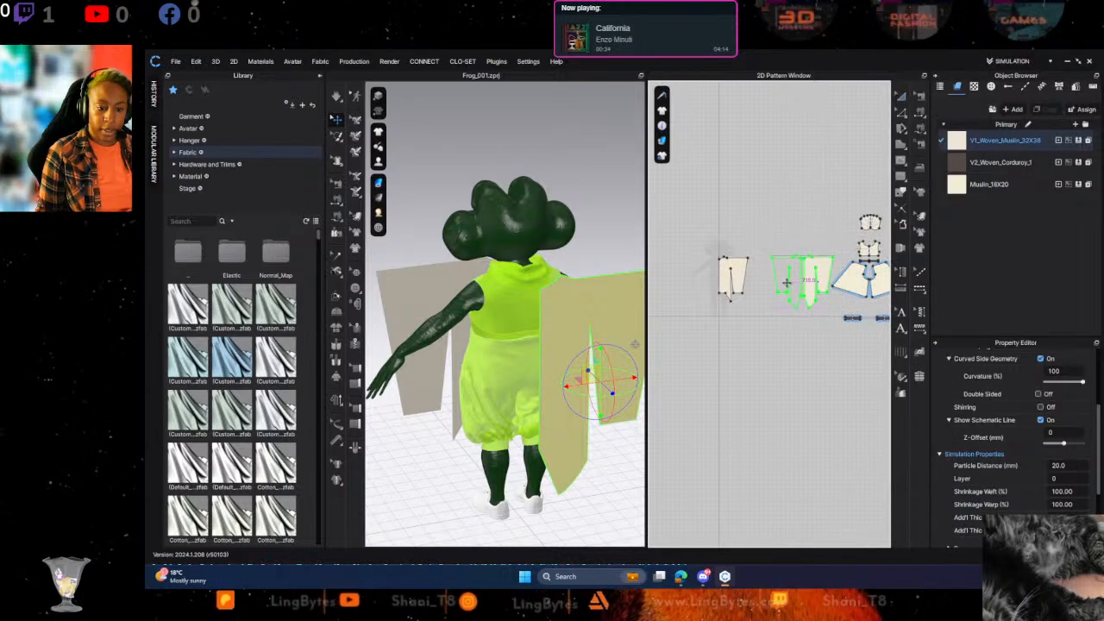
Create a symmetric pattern with sewing from the shorter front piece, placed across the silhouette's centre line
{"action": "left_click", "coordinate": [733, 274]}
{"action": "right_click", "coordinate": [733, 275]}
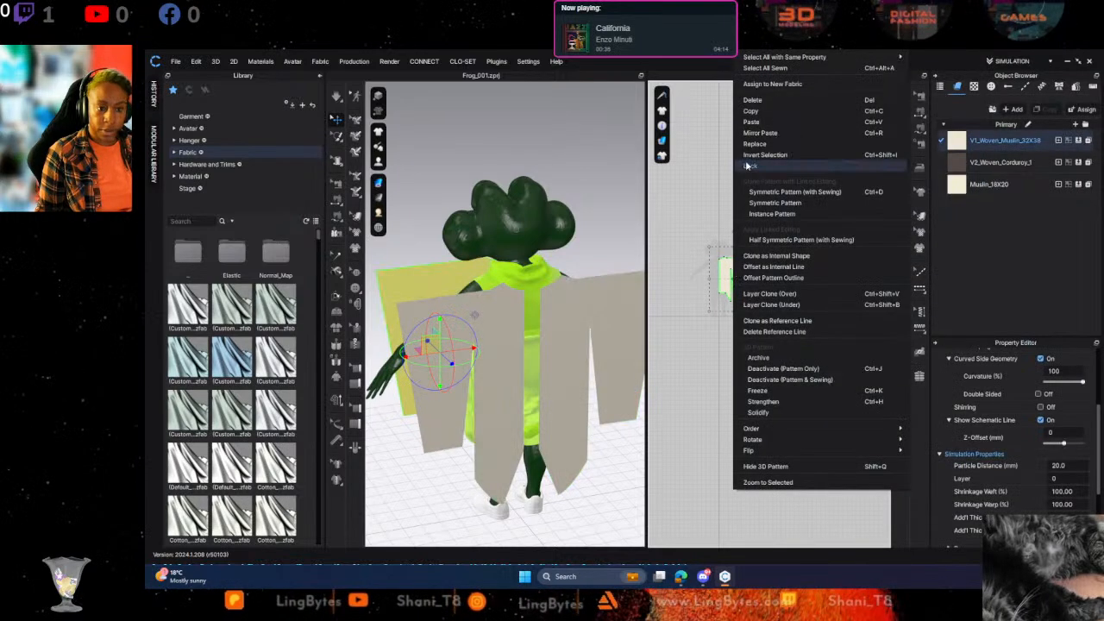
{"action": "left_click", "coordinate": [813, 192]}
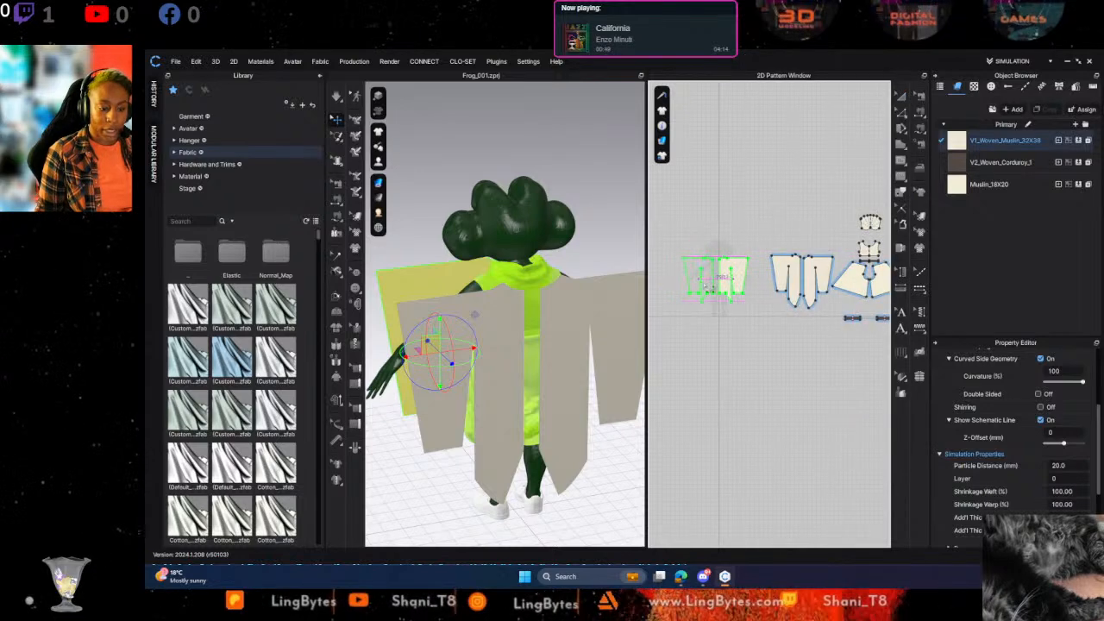
{"action": "left_click", "coordinate": [715, 278]}
{"action": "left_click", "coordinate": [918, 127]}
{"action": "scroll", "coordinate": [863, 229], "scroll_direction": "up", "scroll_amount": 5}
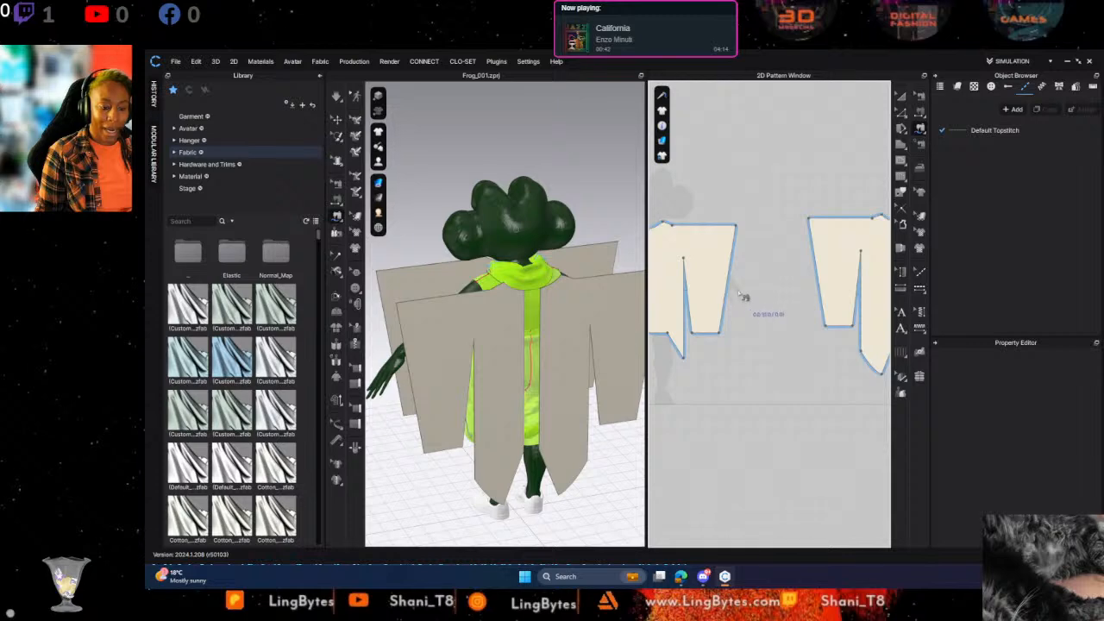
{"action": "scroll", "coordinate": [841, 193], "scroll_direction": "up", "scroll_amount": 4}
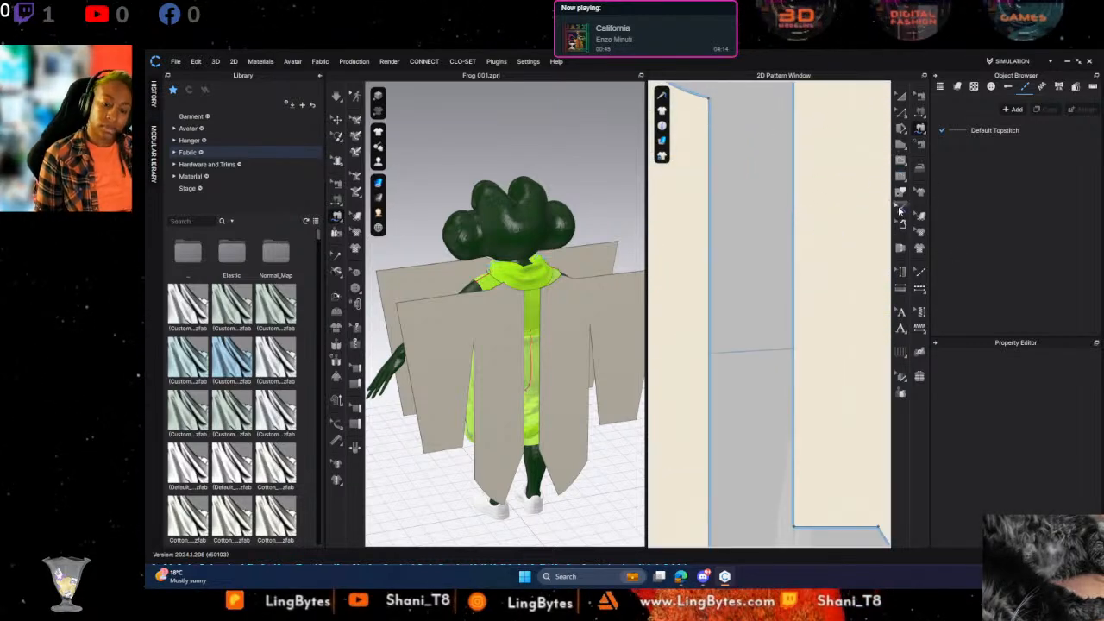
{"action": "scroll", "coordinate": [871, 216], "scroll_direction": "down", "scroll_amount": 3}
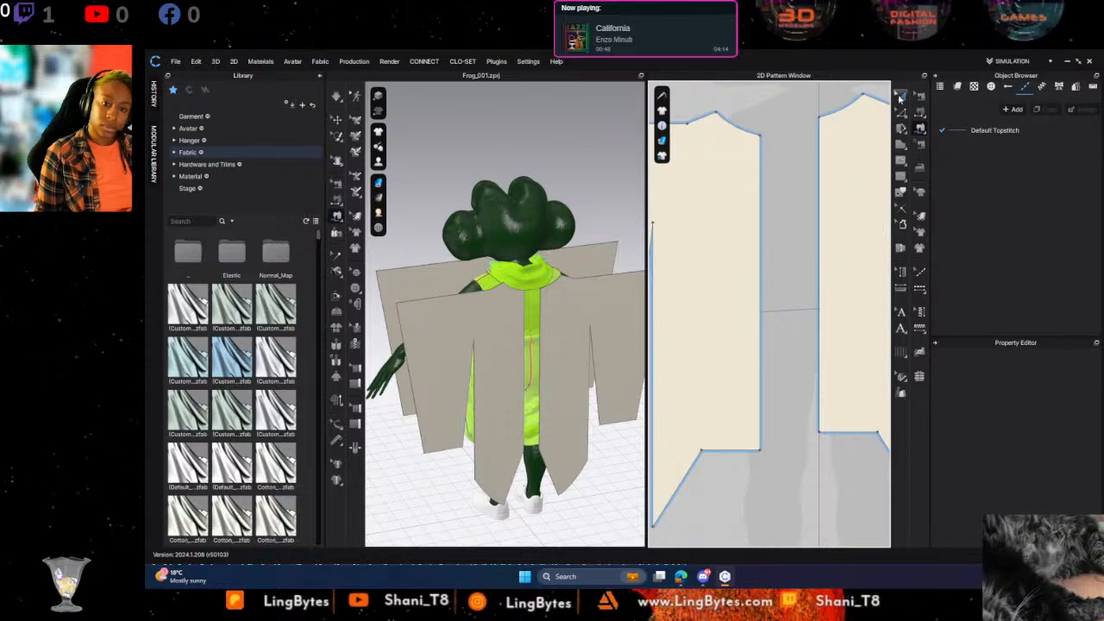
Offset the centre edge of the original front piece as one internal line at 5 mm
{"action": "left_click", "coordinate": [900, 112]}
{"action": "left_click", "coordinate": [826, 185]}
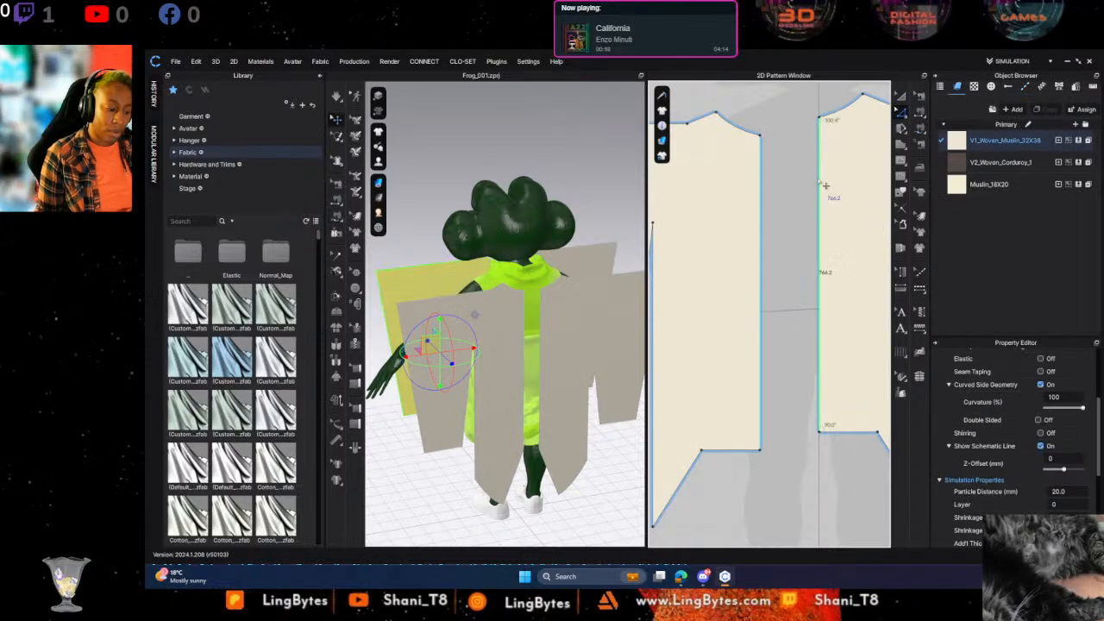
{"action": "right_click", "coordinate": [820, 181]}
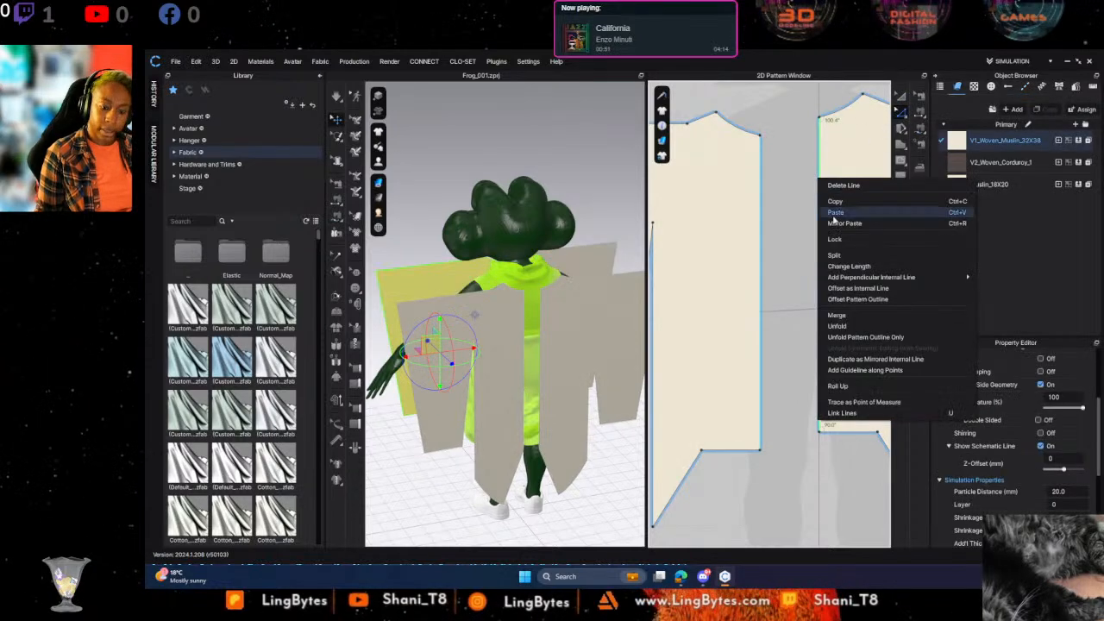
{"action": "left_click", "coordinate": [867, 288]}
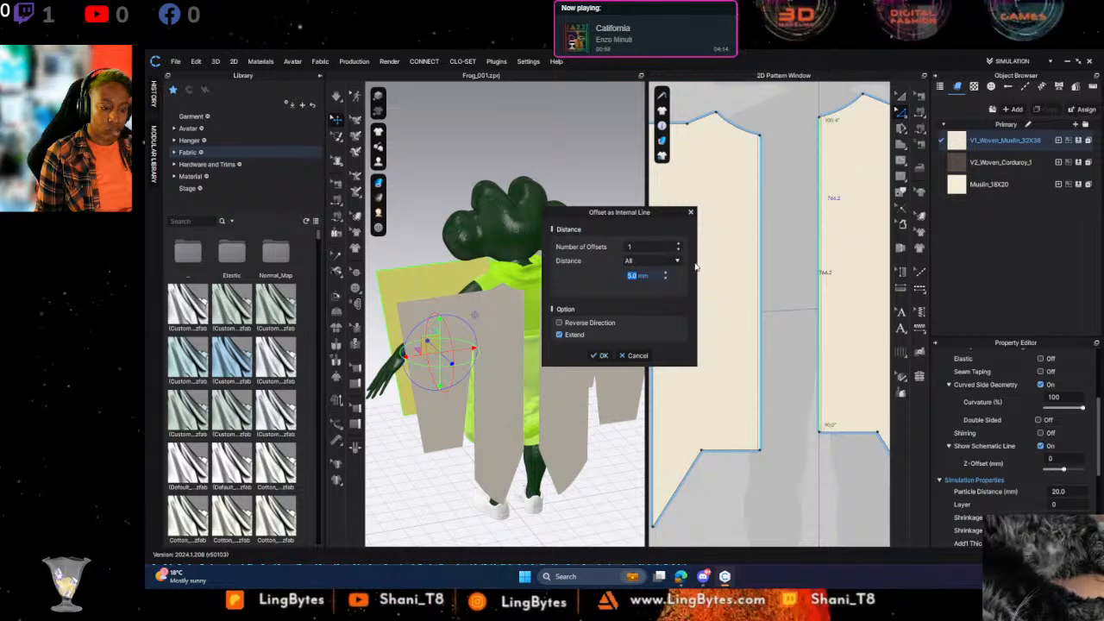
{"action": "left_click", "coordinate": [599, 355]}
Offset the front piece's 5 mm internal line by 16 mm in the reverse direction, extended to the pattern outline
{"action": "right_click", "coordinate": [824, 169]}
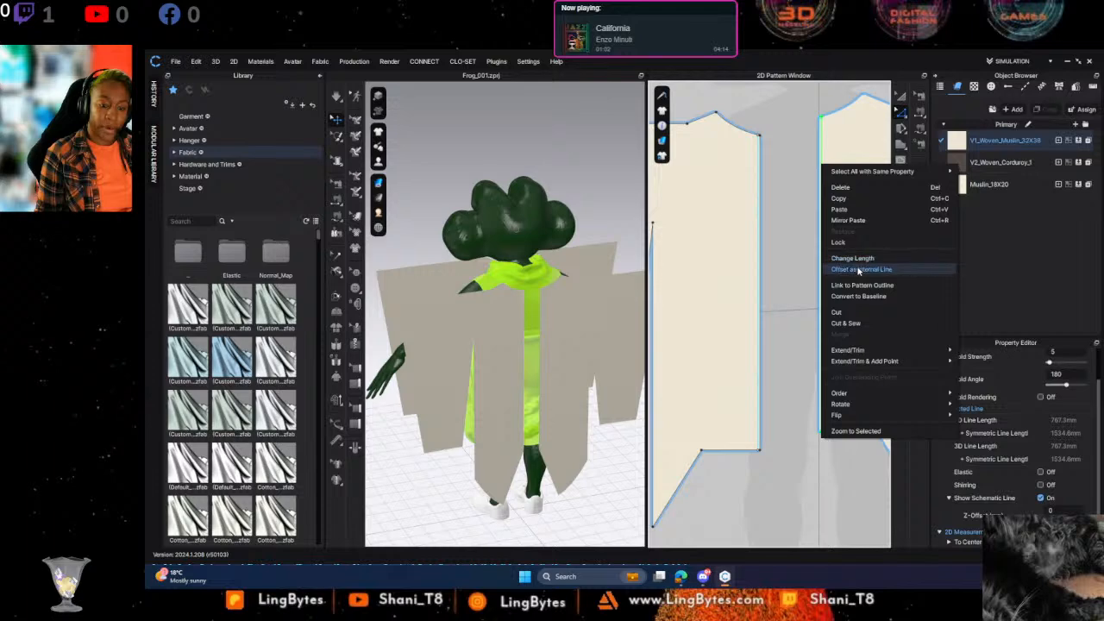
{"action": "left_click", "coordinate": [860, 270]}
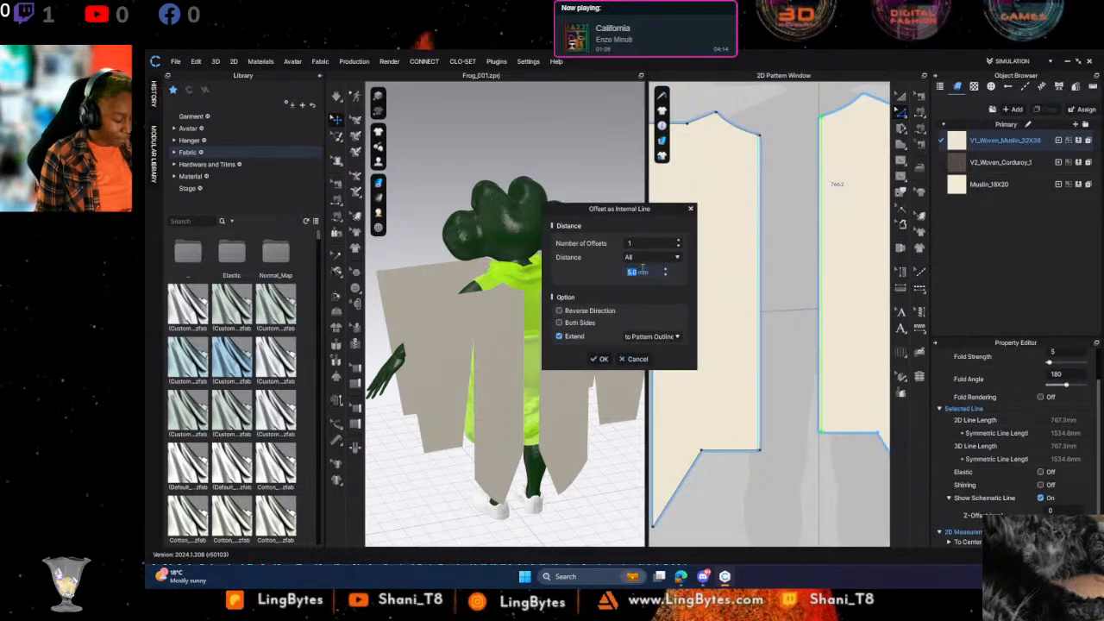
{"action": "type", "text": "10"}
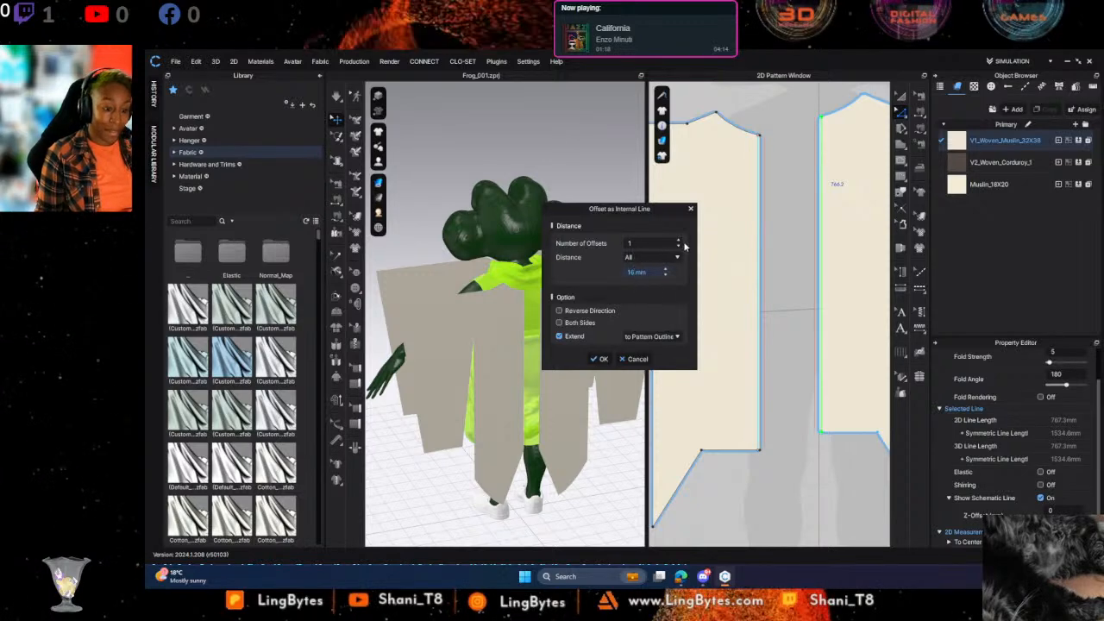
{"action": "left_click", "coordinate": [582, 311]}
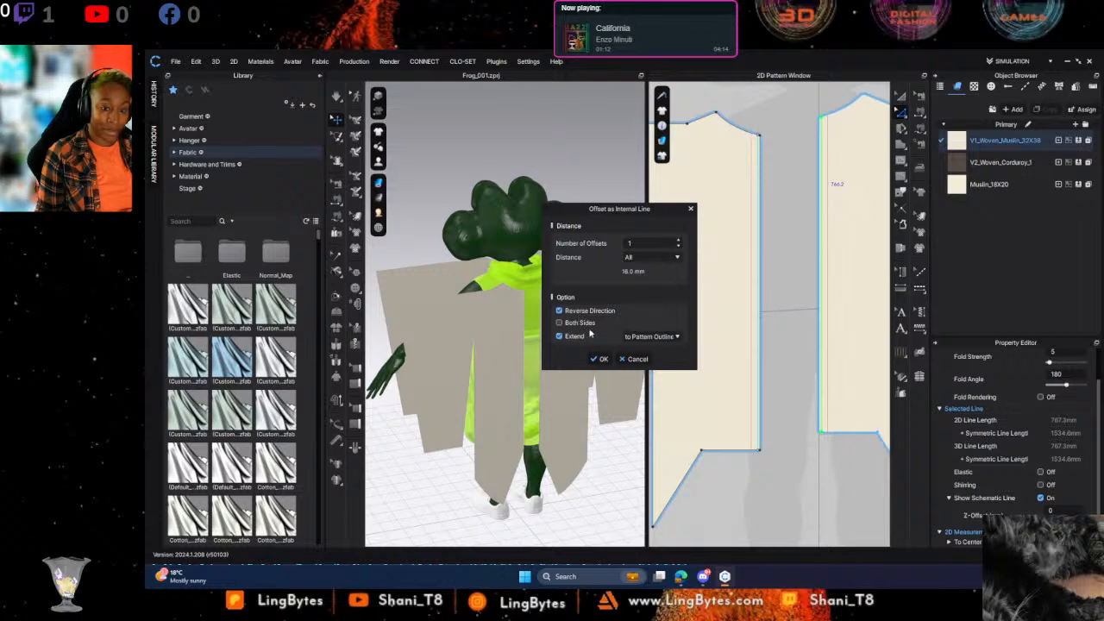
{"action": "left_click", "coordinate": [600, 358]}
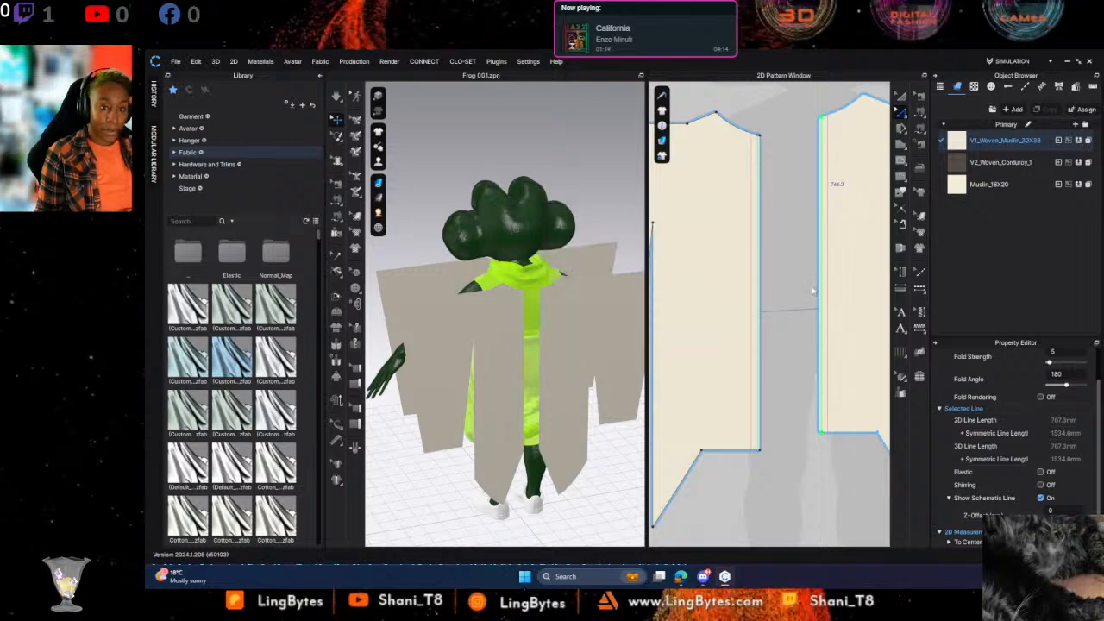
Offset the innermost internal line on the front piece once more by 5 mm in the reverse direction, extended to the outline
{"action": "right_click", "coordinate": [831, 145]}
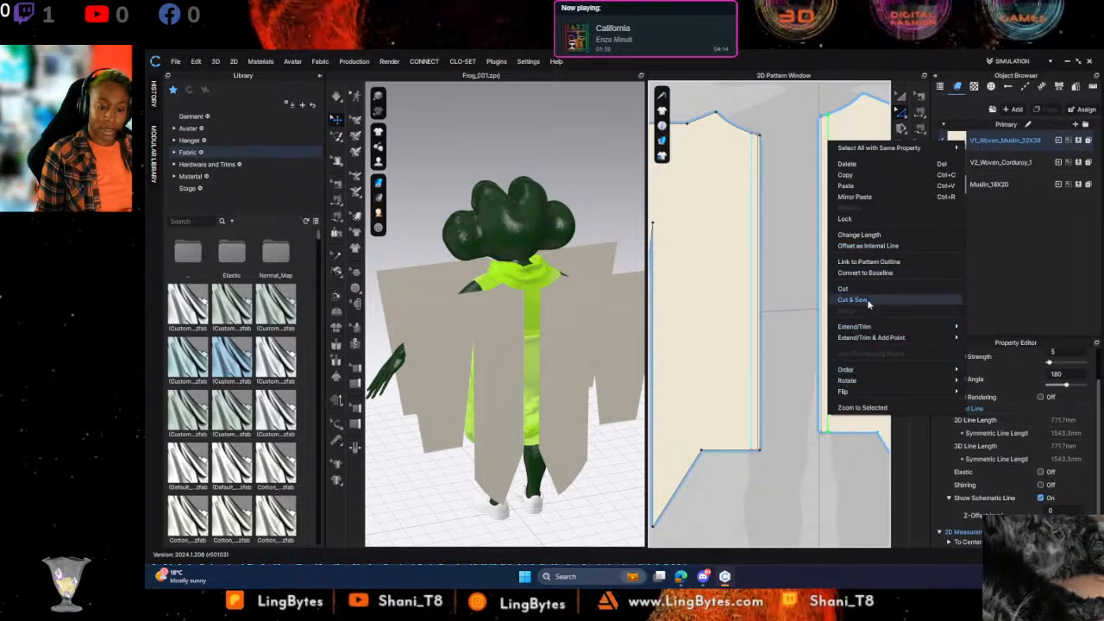
{"action": "left_click", "coordinate": [867, 246]}
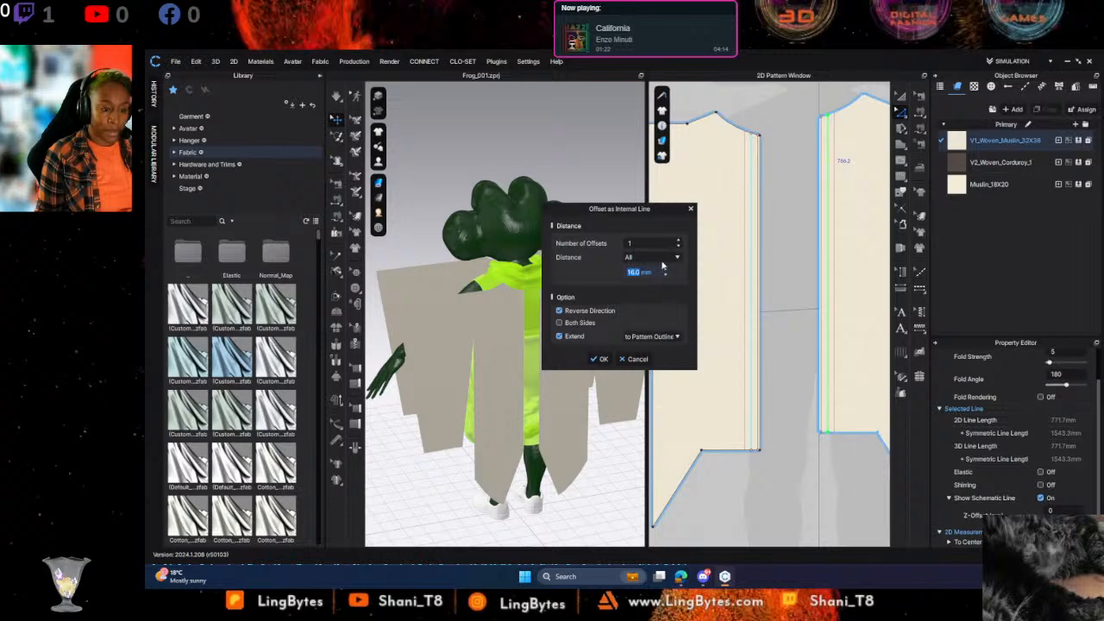
{"action": "type", "text": "5"}
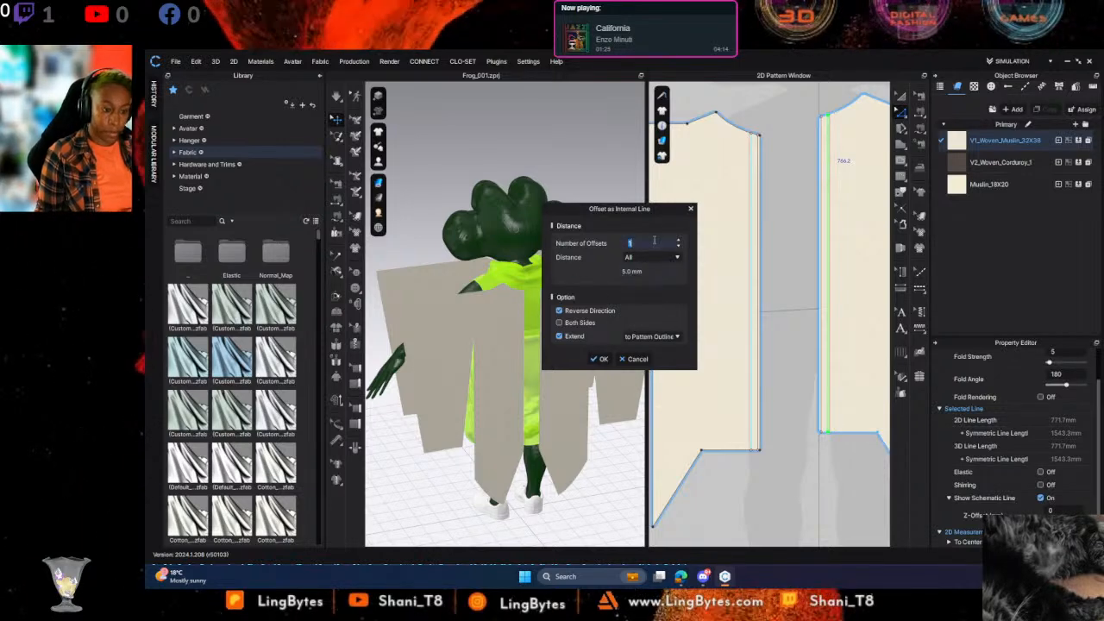
{"action": "left_click", "coordinate": [602, 361]}
{"action": "left_click", "coordinate": [800, 248]}
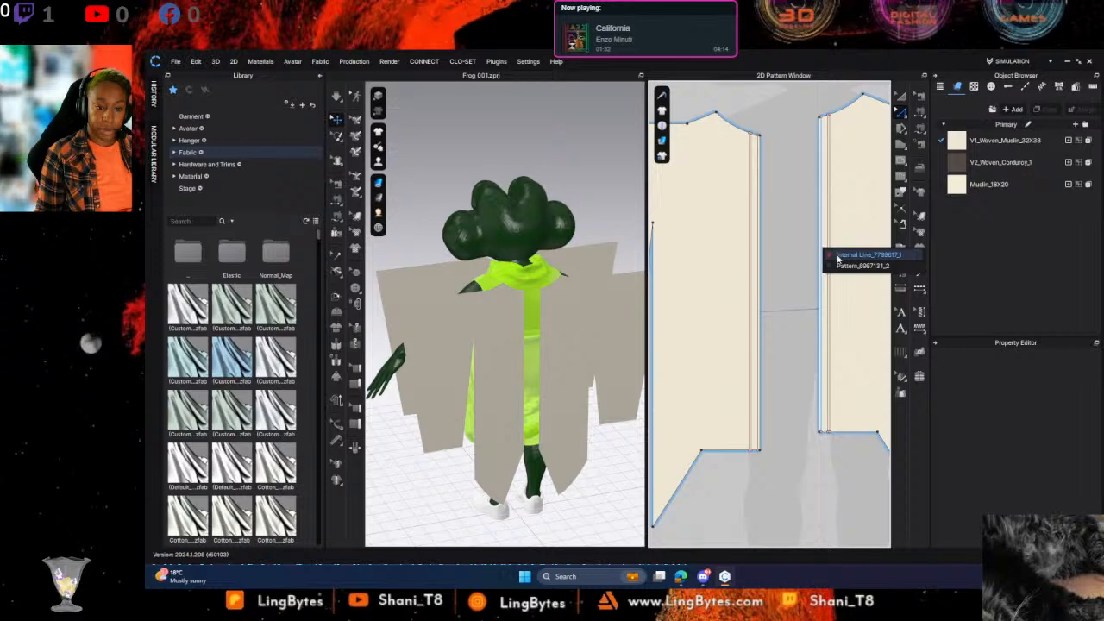
Draw a small internal ellipse near the neckline, inside the wide strip between the front piece's placket lines
{"action": "scroll", "coordinate": [837, 257], "scroll_direction": "up", "scroll_amount": 5}
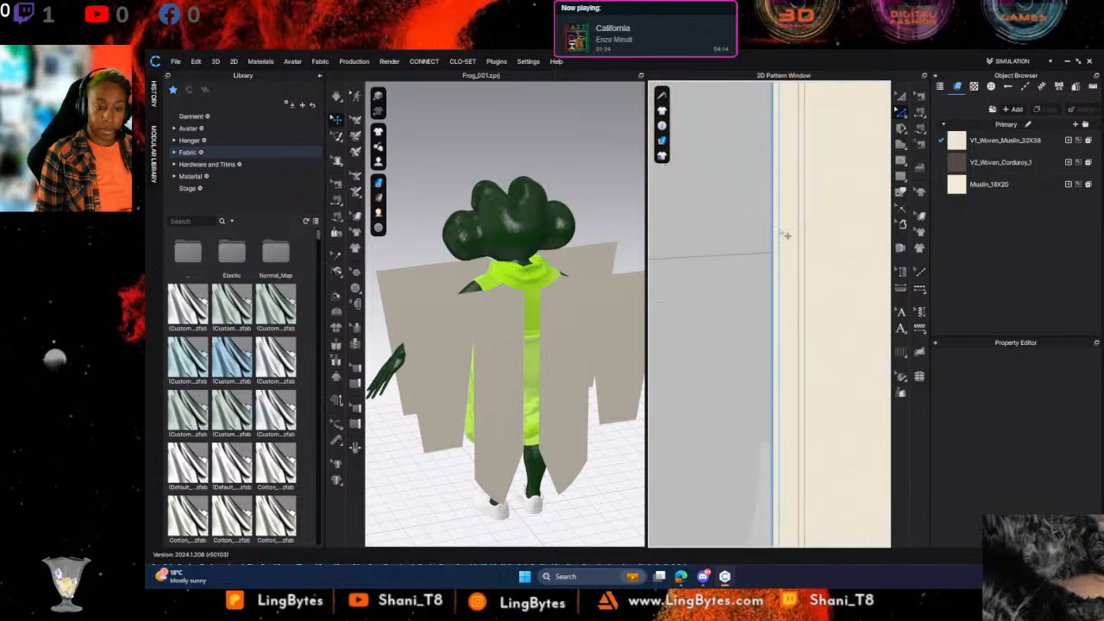
{"action": "scroll", "coordinate": [798, 246], "scroll_direction": "down", "scroll_amount": 4}
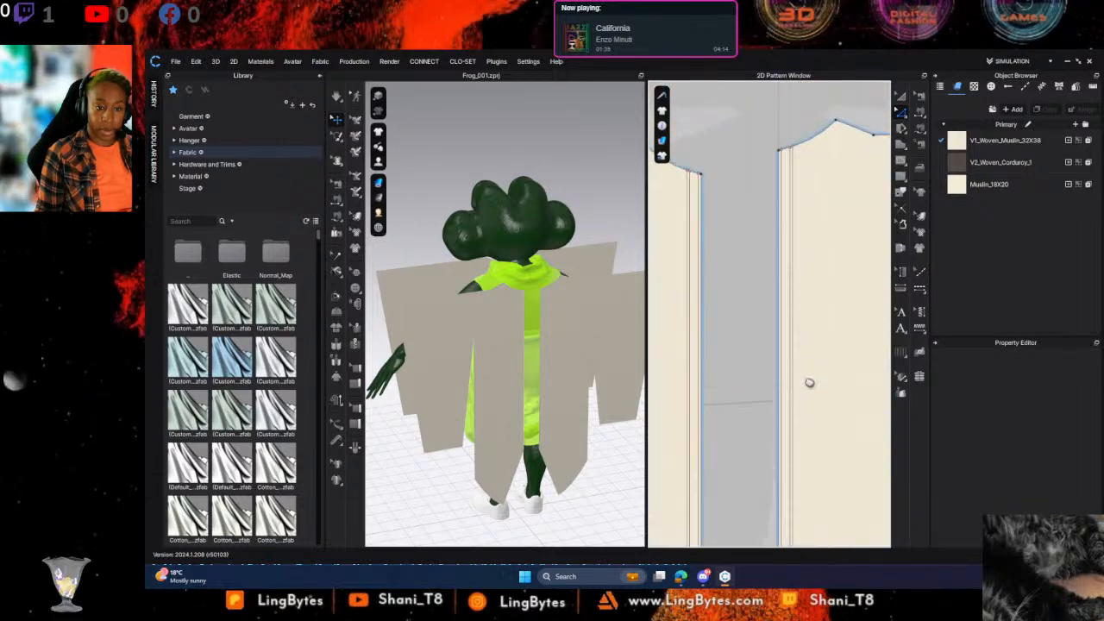
{"action": "scroll", "coordinate": [820, 234], "scroll_direction": "up", "scroll_amount": 3}
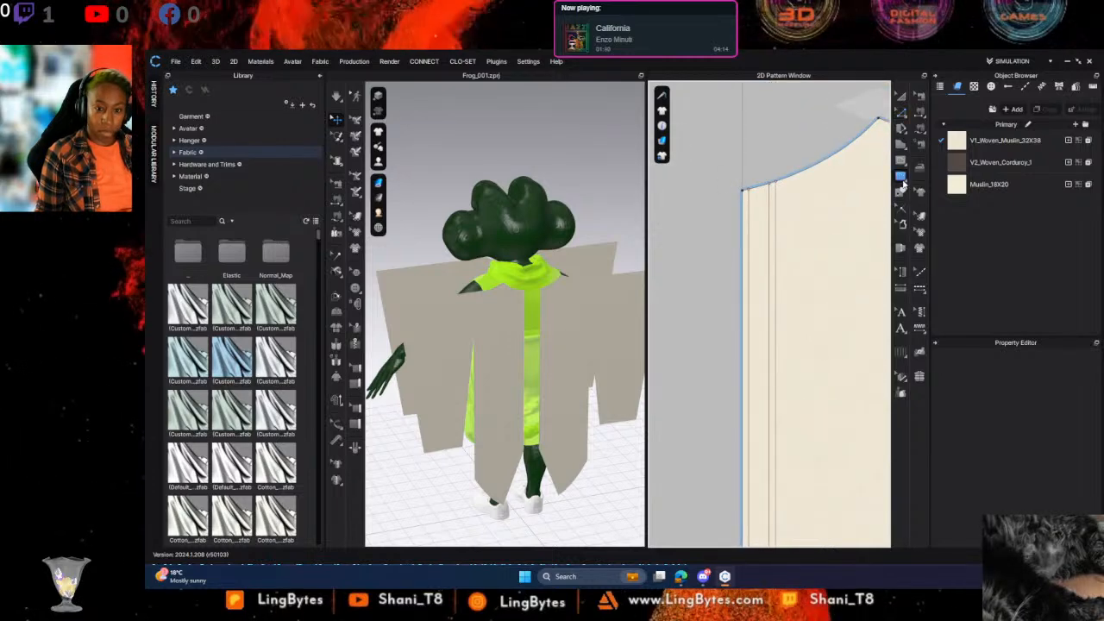
{"action": "scroll", "coordinate": [757, 202], "scroll_direction": "up", "scroll_amount": 3}
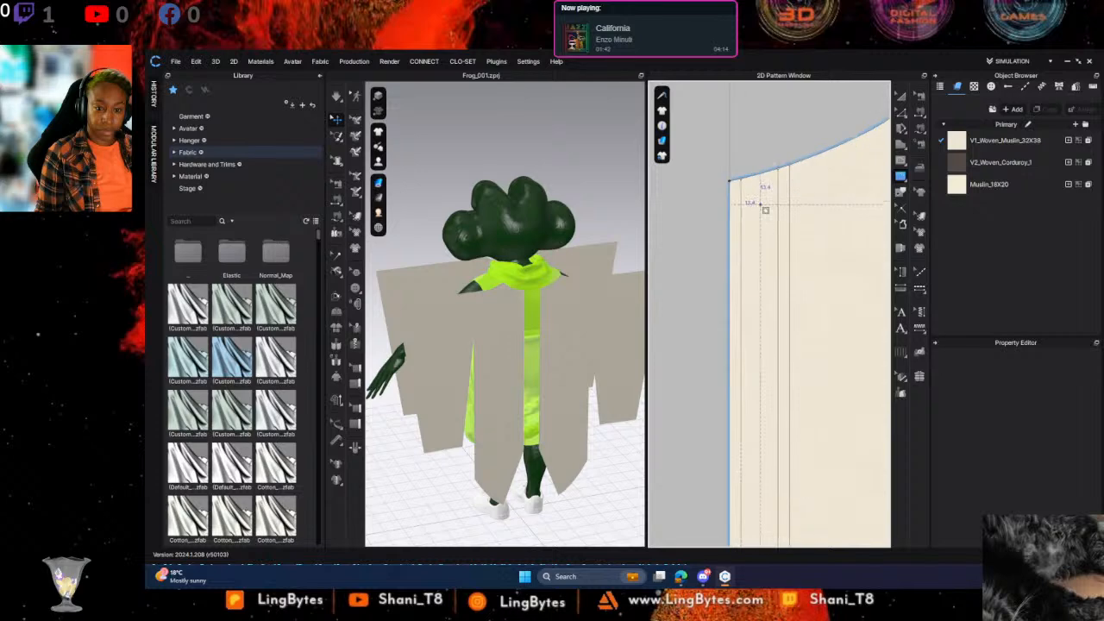
{"action": "scroll", "coordinate": [757, 224], "scroll_direction": "up", "scroll_amount": 2}
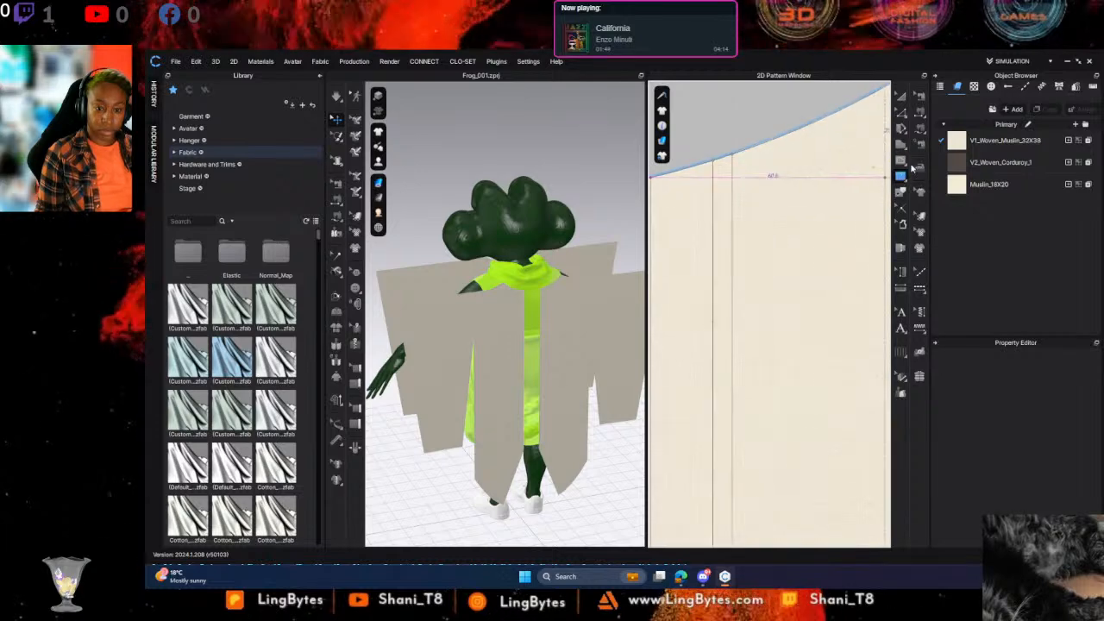
{"action": "middle_click_drag", "start_coordinate": [819, 189], "coordinate": [862, 190]}
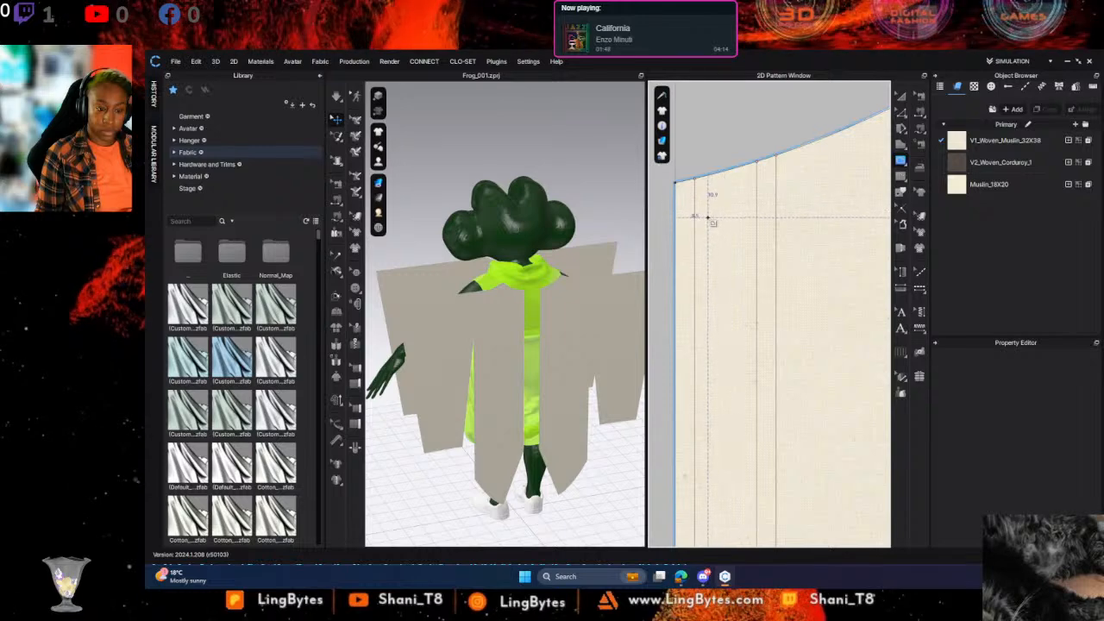
{"action": "left_click", "coordinate": [900, 161]}
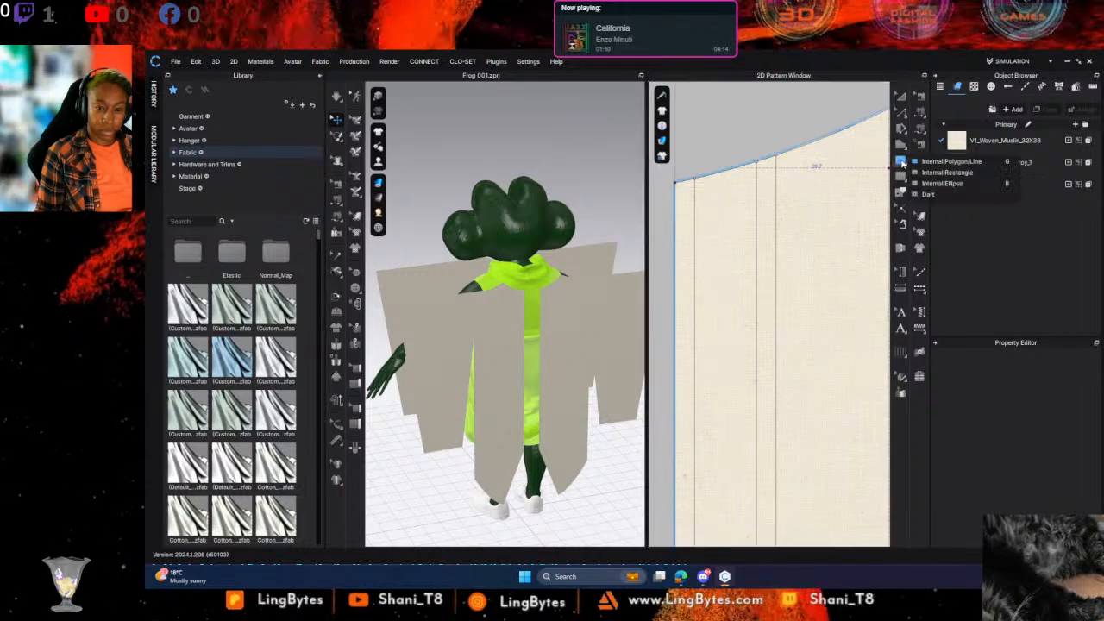
{"action": "left_click", "coordinate": [933, 184]}
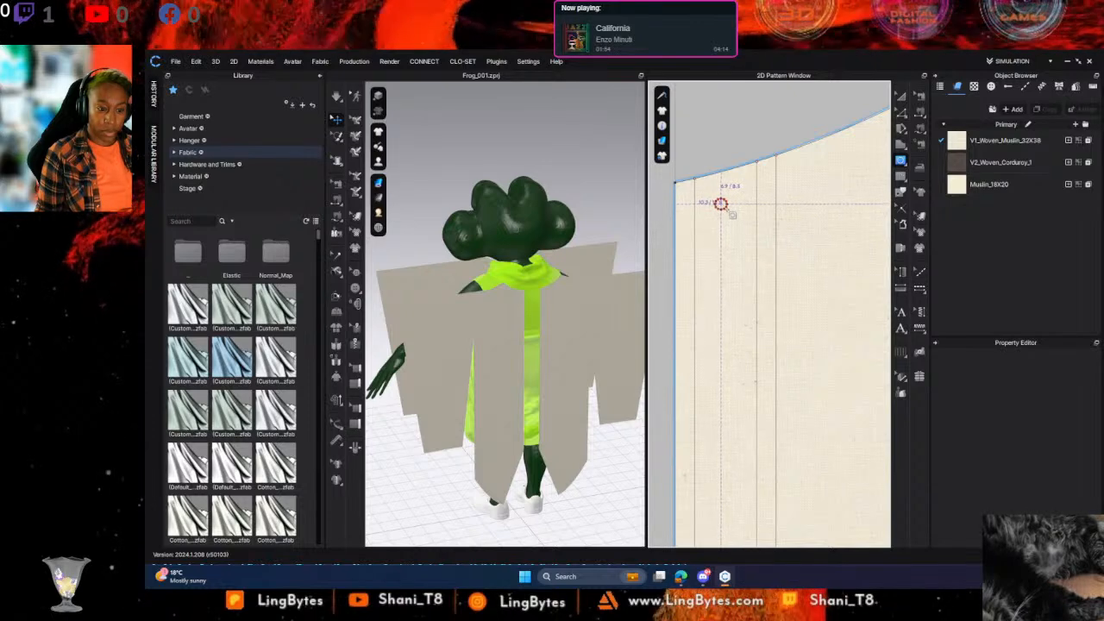
{"action": "left_click", "coordinate": [722, 204]}
Move the small ellipse closer to the neckline and centre it between the placket lines
{"action": "left_click", "coordinate": [903, 161]}
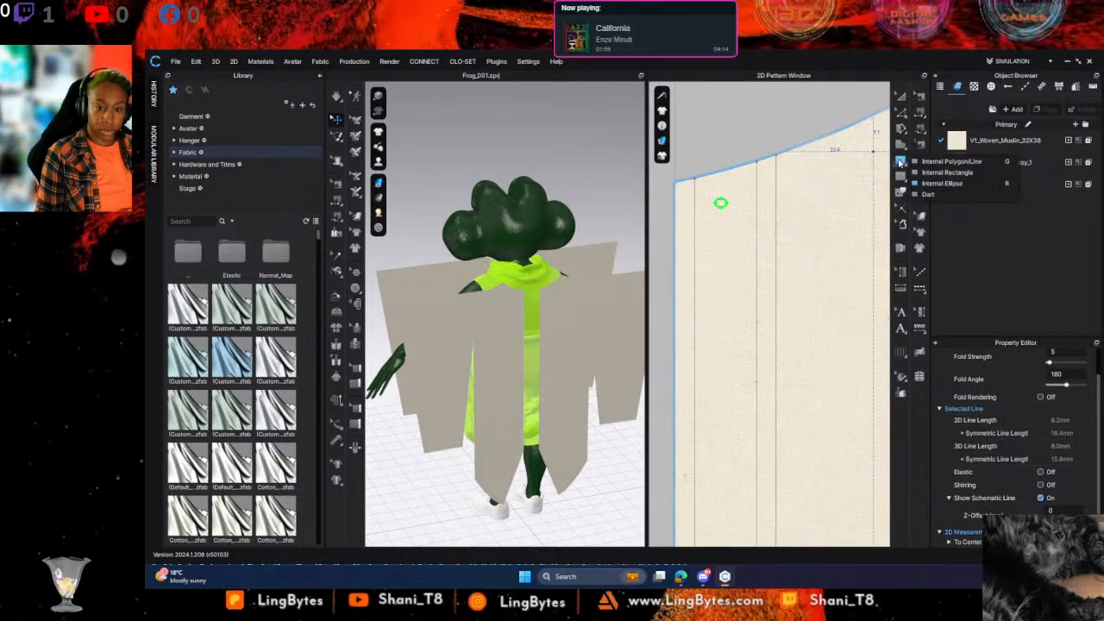
{"action": "left_click", "coordinate": [959, 163]}
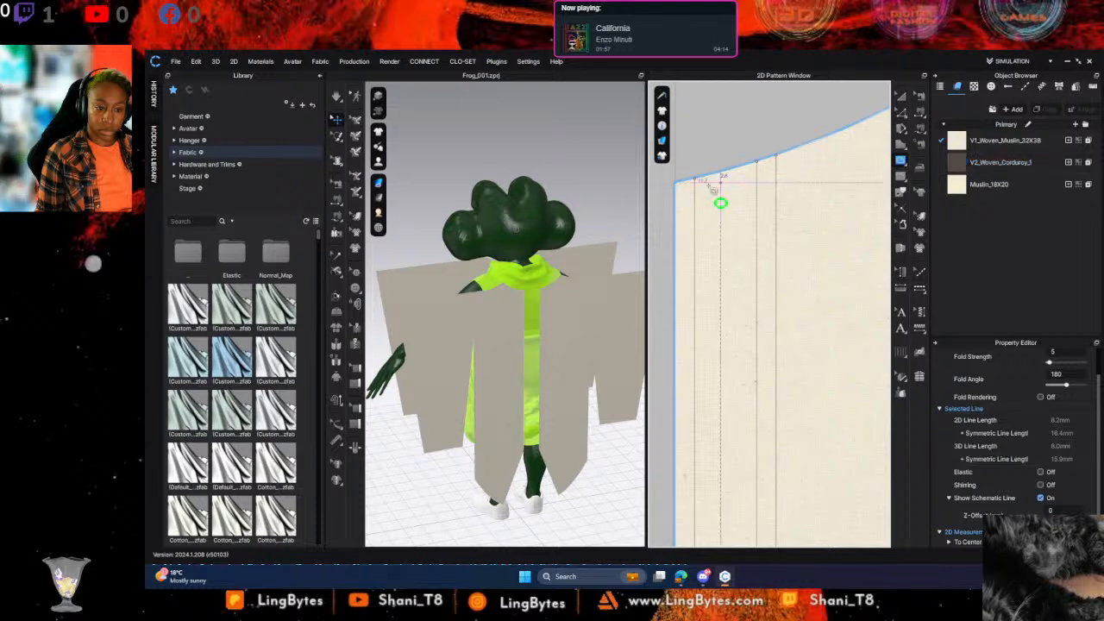
{"action": "left_click", "coordinate": [900, 95]}
{"action": "left_click", "coordinate": [723, 203]}
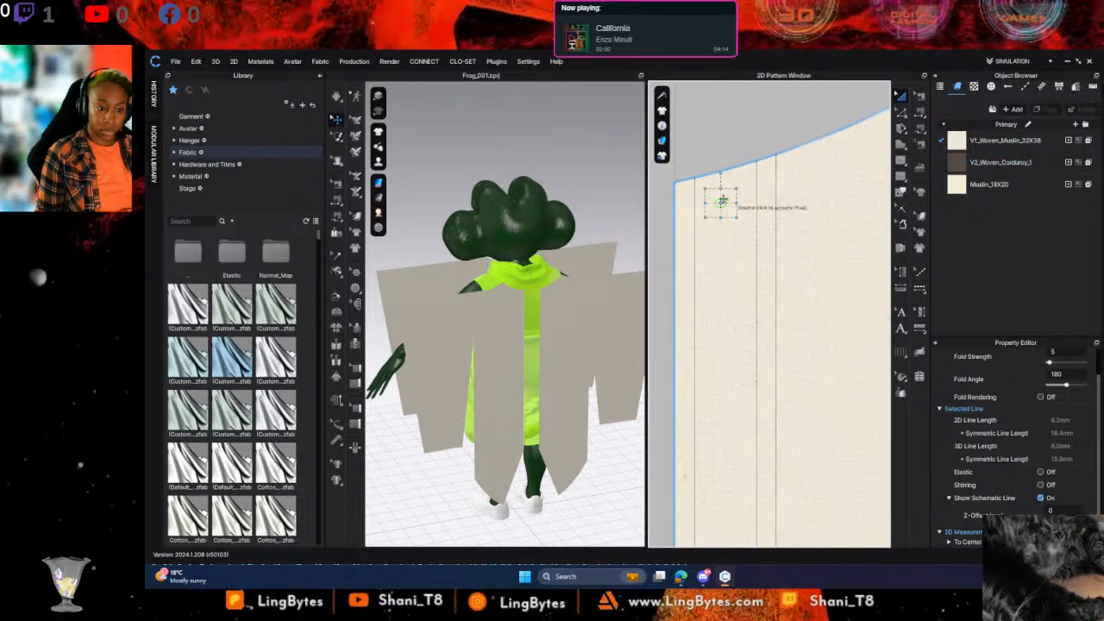
{"action": "left_click_drag", "start_coordinate": [723, 205], "coordinate": [729, 195]}
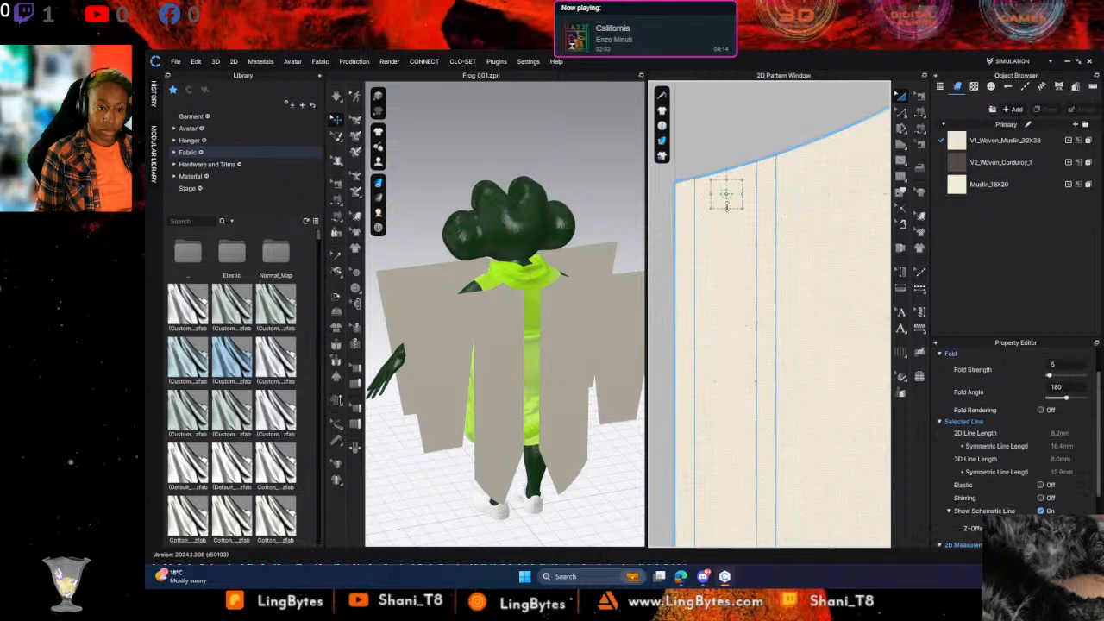
Paste 15 copies of the ellipse straight down the placket at 50 mm intervals
{"action": "scroll", "coordinate": [728, 198], "scroll_direction": "down", "scroll_amount": 5}
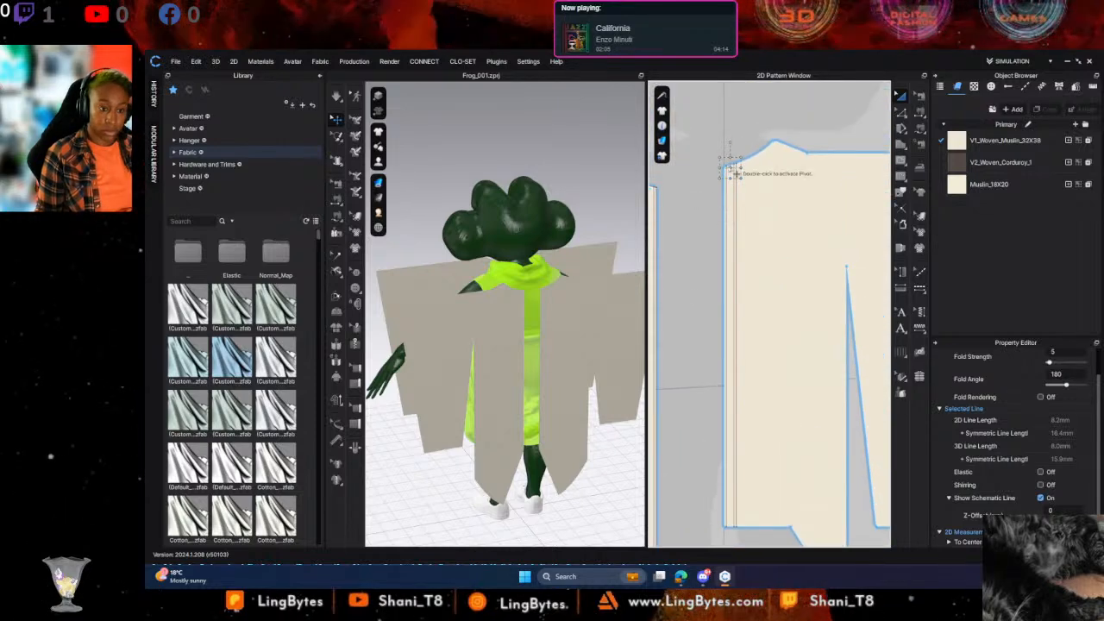
{"action": "left_click", "coordinate": [735, 174]}
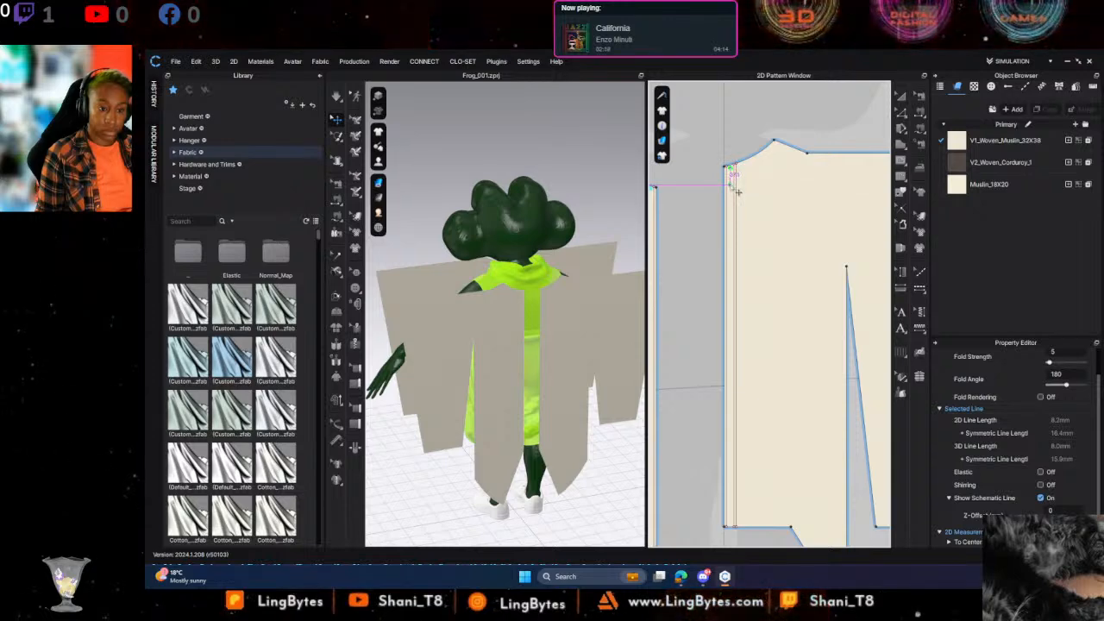
{"action": "left_click_drag", "start_coordinate": [738, 192], "coordinate": [740, 183]}
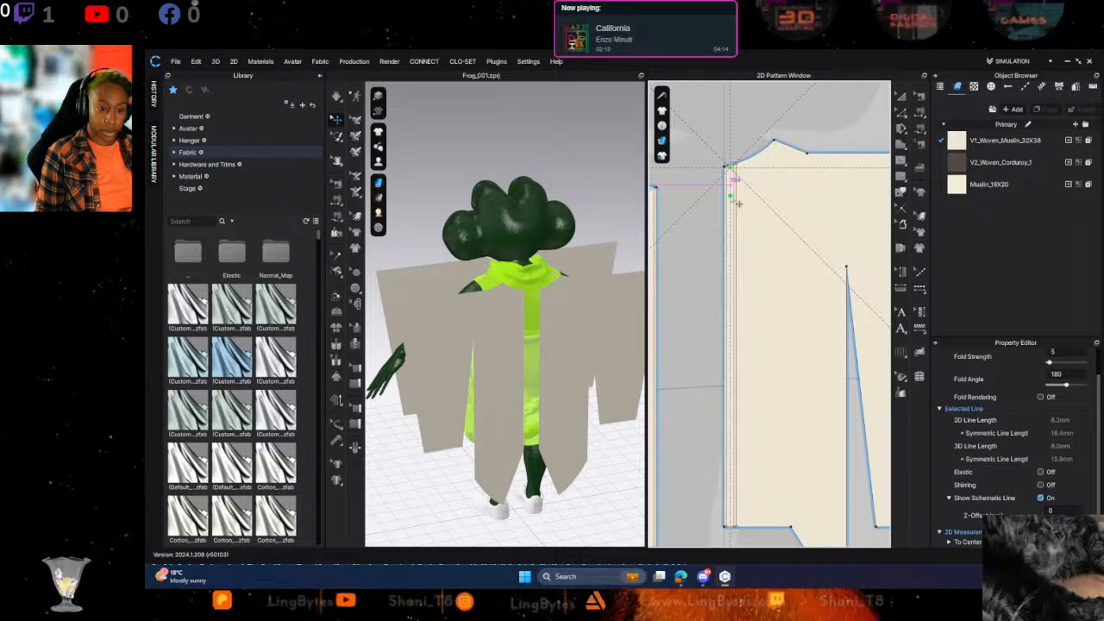
{"action": "left_click", "coordinate": [738, 203]}
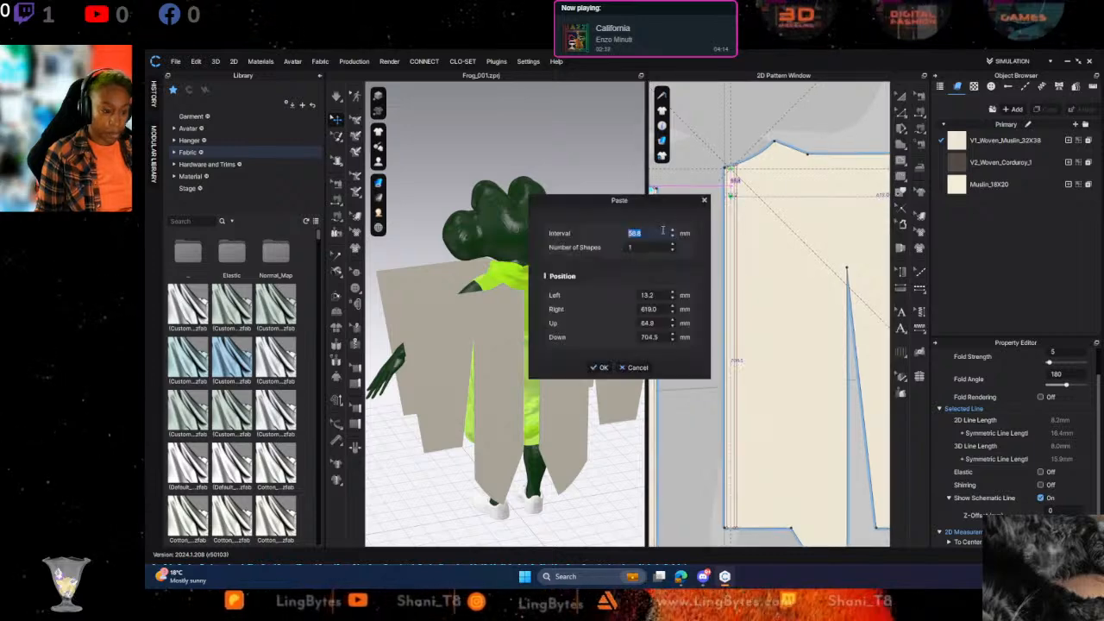
{"action": "type", "text": "50"}
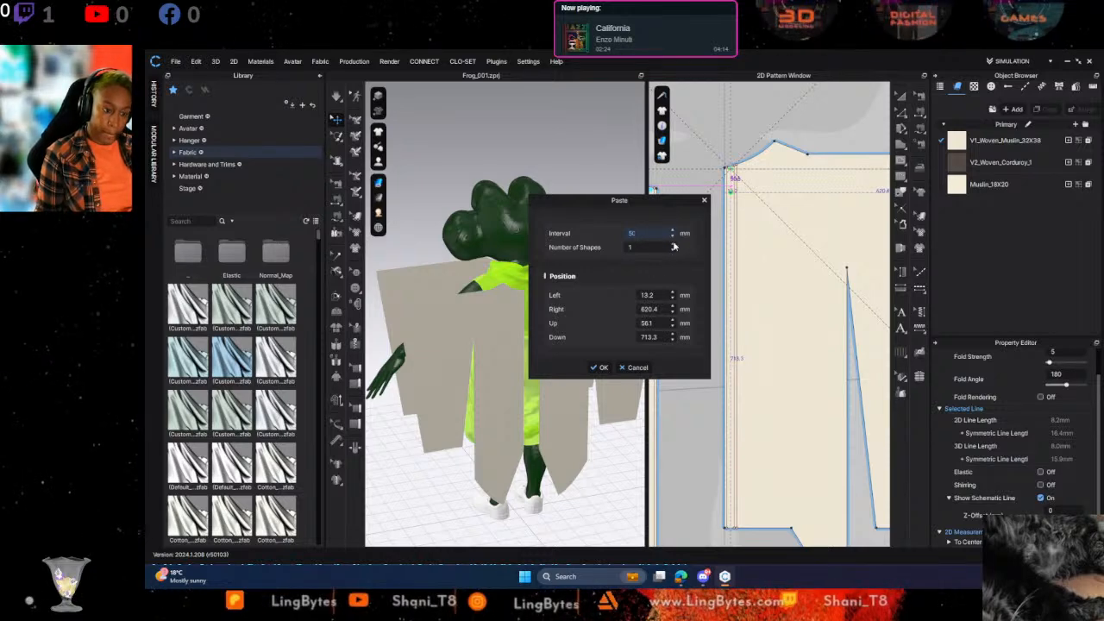
{"action": "left_click", "coordinate": [673, 245]}
{"action": "left_click", "coordinate": [674, 245]}
{"action": "left_click", "coordinate": [673, 245]}
{"action": "left_click", "coordinate": [675, 245]}
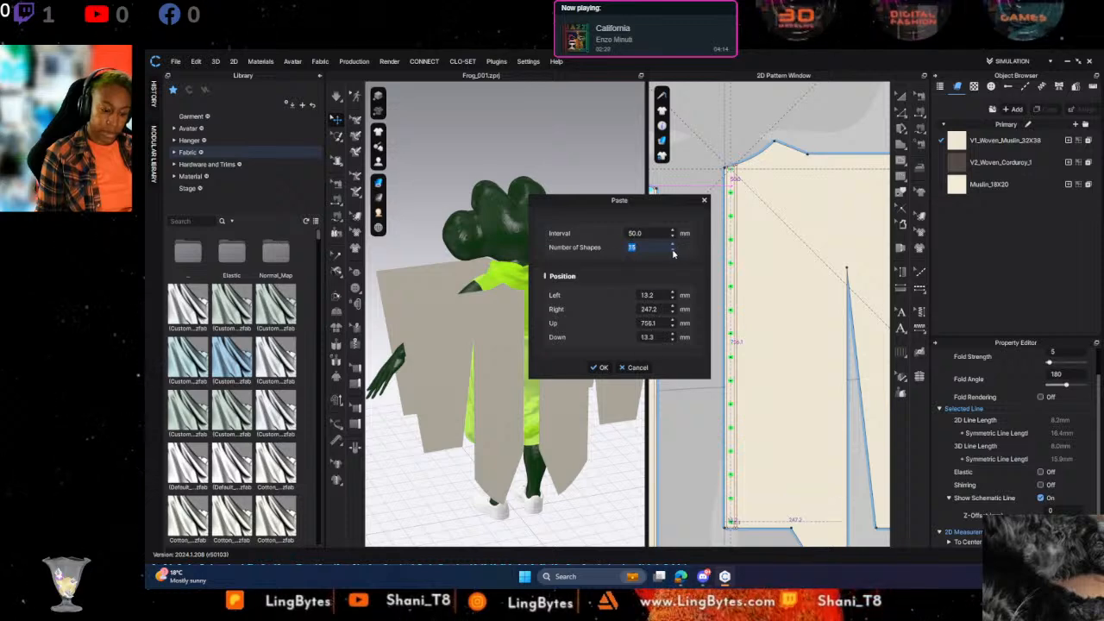
{"action": "left_click", "coordinate": [600, 368]}
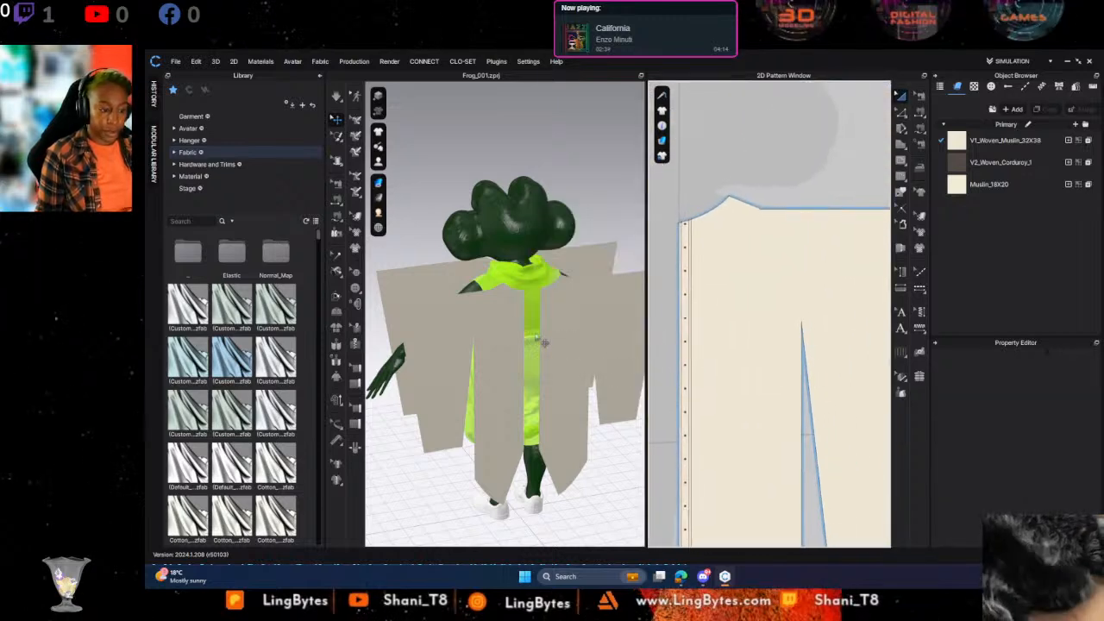
Place a default button at the centre of the topmost ellipse on the front placket
{"action": "left_click", "coordinate": [354, 289]}
{"action": "scroll", "coordinate": [665, 258], "scroll_direction": "down", "scroll_amount": 2}
{"action": "middle_click_drag", "start_coordinate": [665, 258], "coordinate": [729, 282]}
{"action": "scroll", "coordinate": [749, 272], "scroll_direction": "up", "scroll_amount": 3}
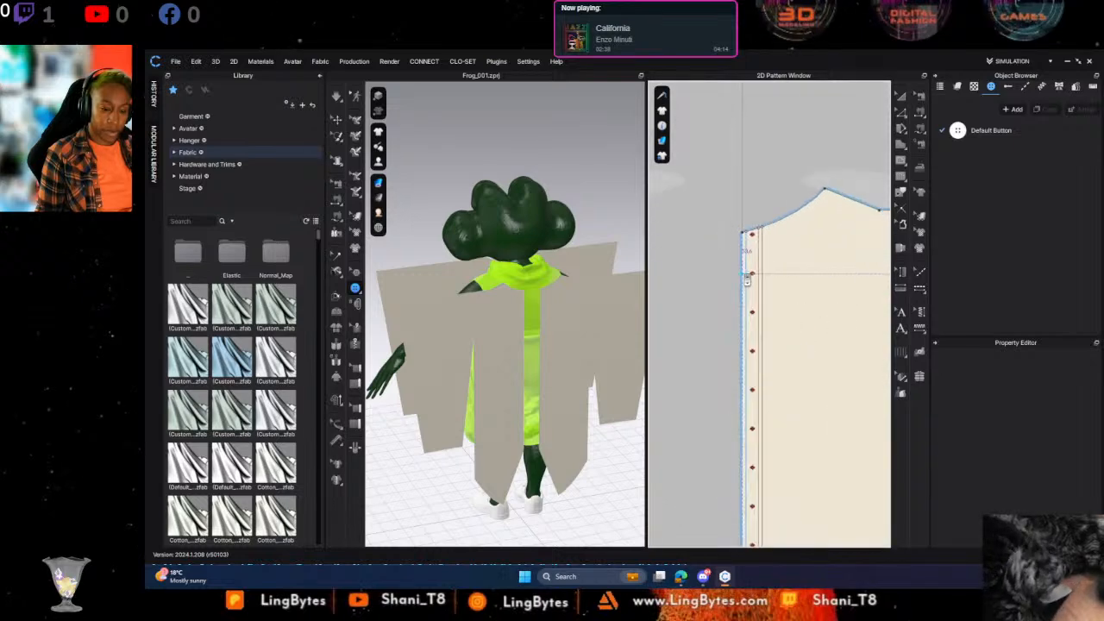
{"action": "scroll", "coordinate": [746, 272], "scroll_direction": "up", "scroll_amount": 5}
{"action": "middle_click_drag", "start_coordinate": [788, 199], "coordinate": [776, 292]}
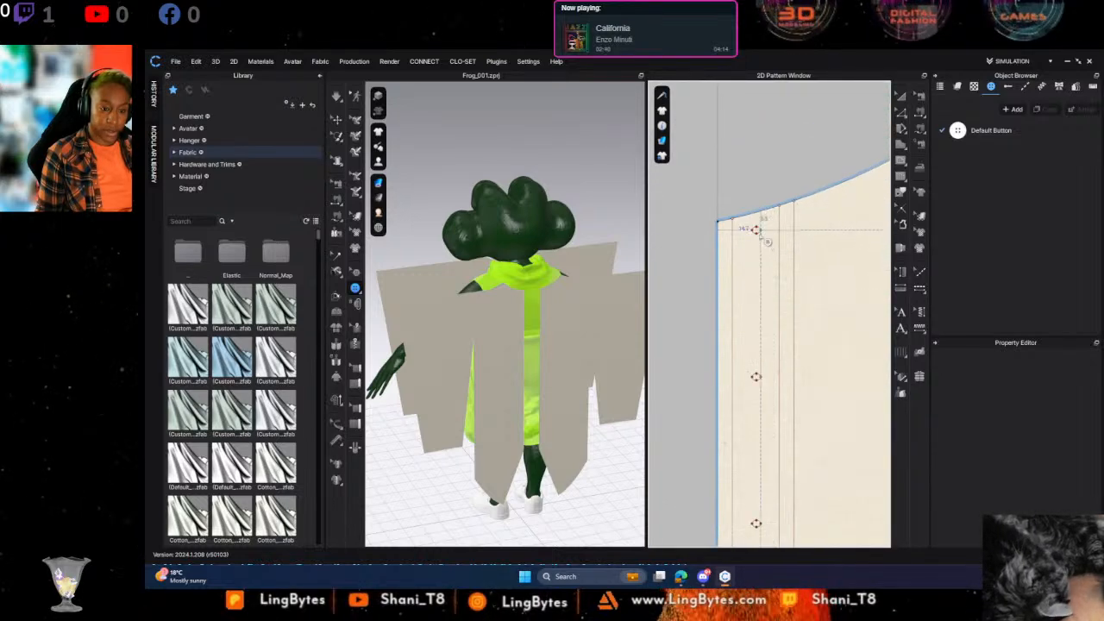
{"action": "left_click_drag", "start_coordinate": [766, 238], "coordinate": [764, 224]}
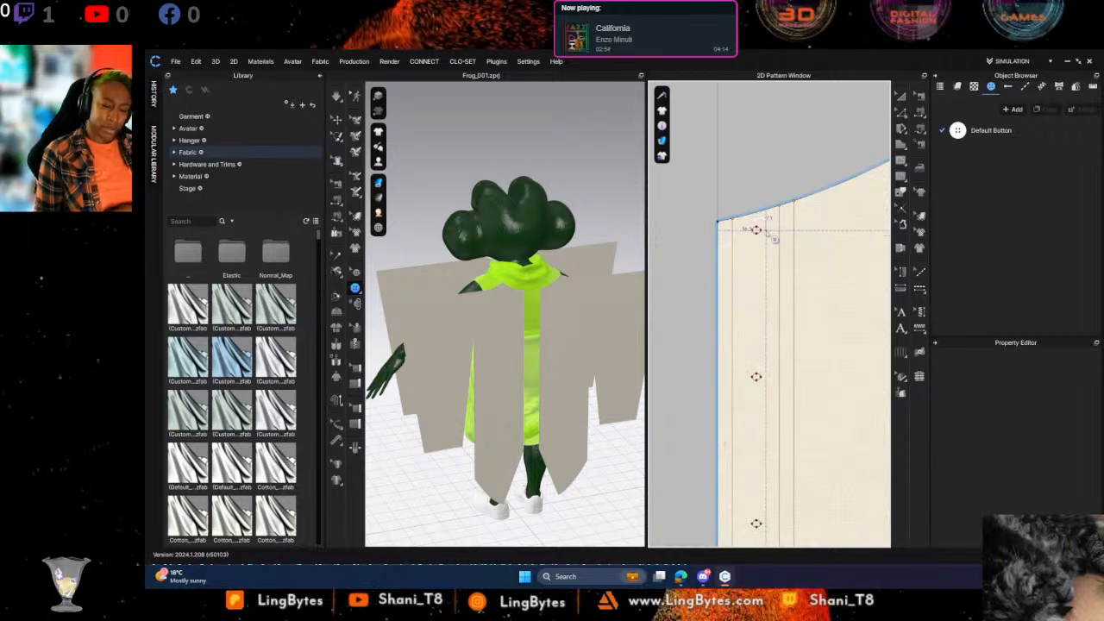
{"action": "scroll", "coordinate": [757, 229], "scroll_direction": "up", "scroll_amount": 5}
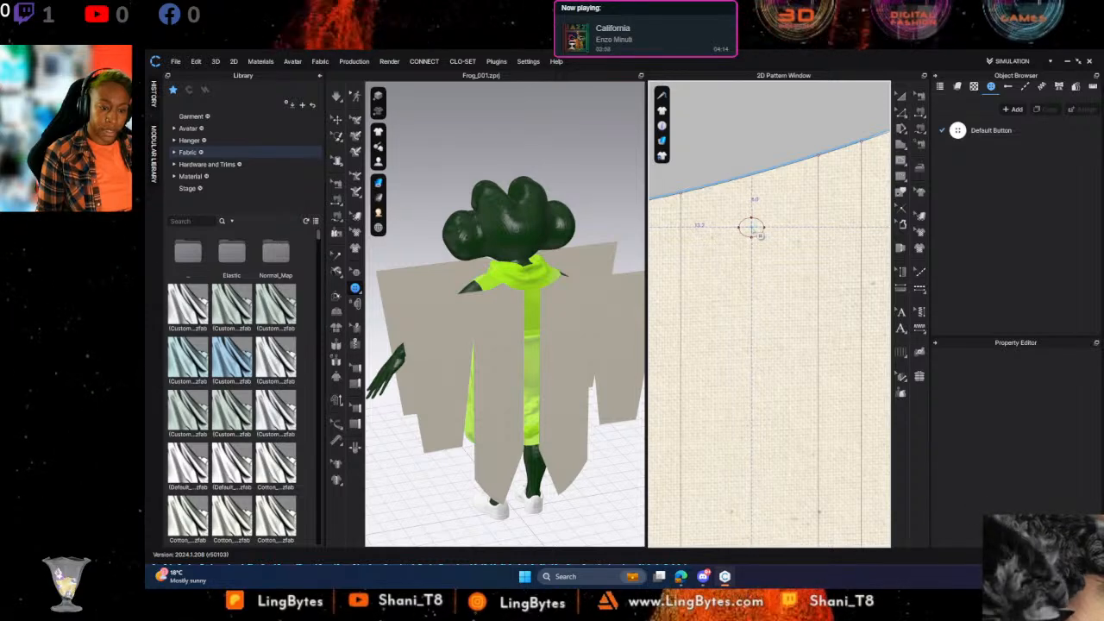
{"action": "left_click", "coordinate": [751, 227]}
Place default buttons at the centres of the second, third and fourth ellipses down the front placket
{"action": "middle_click_drag", "start_coordinate": [764, 357], "coordinate": [781, 90]}
{"action": "middle_click_drag", "start_coordinate": [790, 393], "coordinate": [774, 205]}
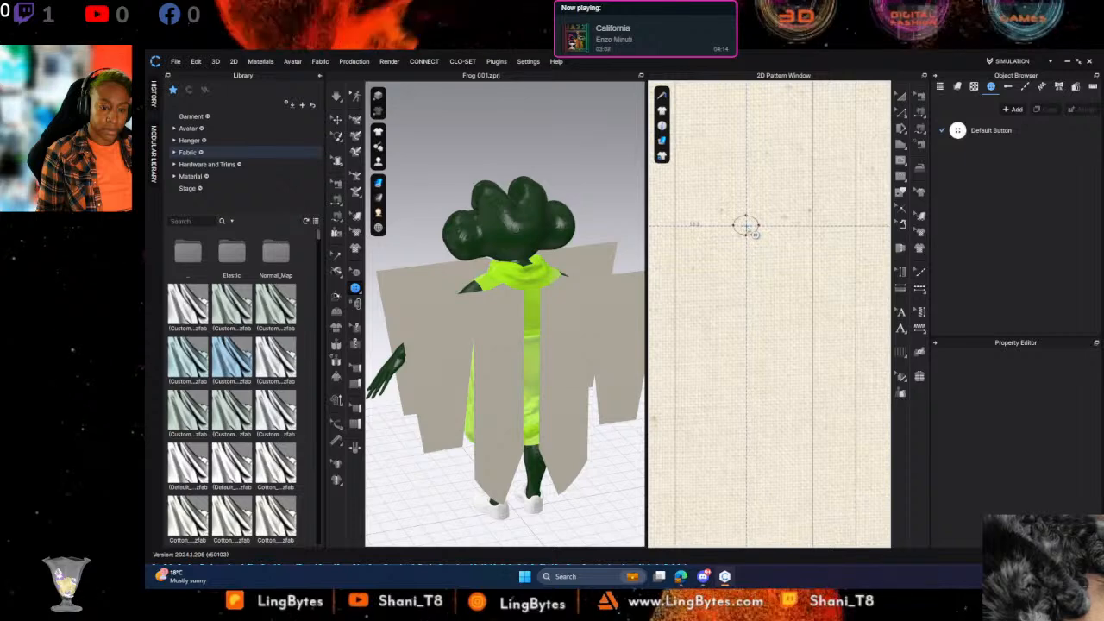
{"action": "left_click", "coordinate": [747, 226]}
{"action": "middle_click_drag", "start_coordinate": [761, 316], "coordinate": [732, 86]}
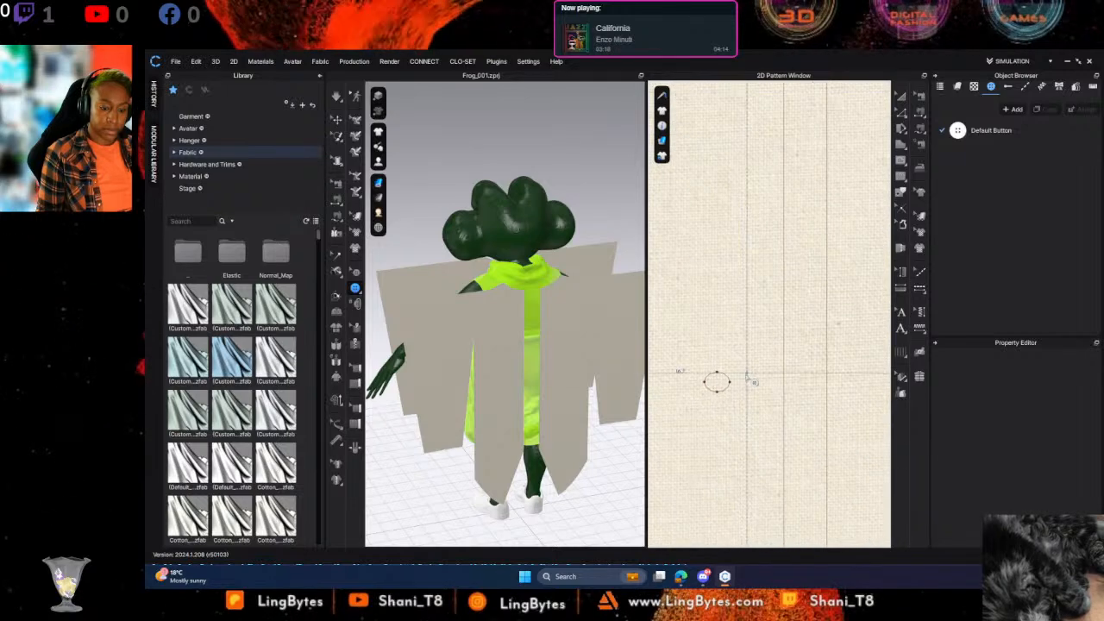
{"action": "left_click", "coordinate": [717, 382]}
{"action": "middle_click_drag", "start_coordinate": [716, 382], "coordinate": [720, 160]}
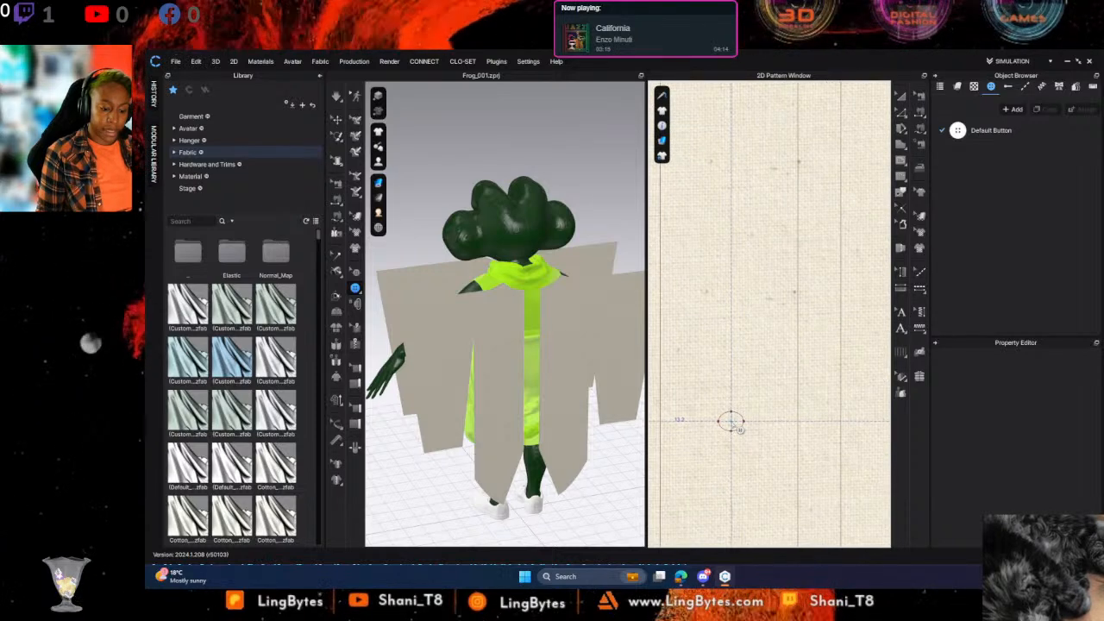
{"action": "right_click", "coordinate": [731, 421]}
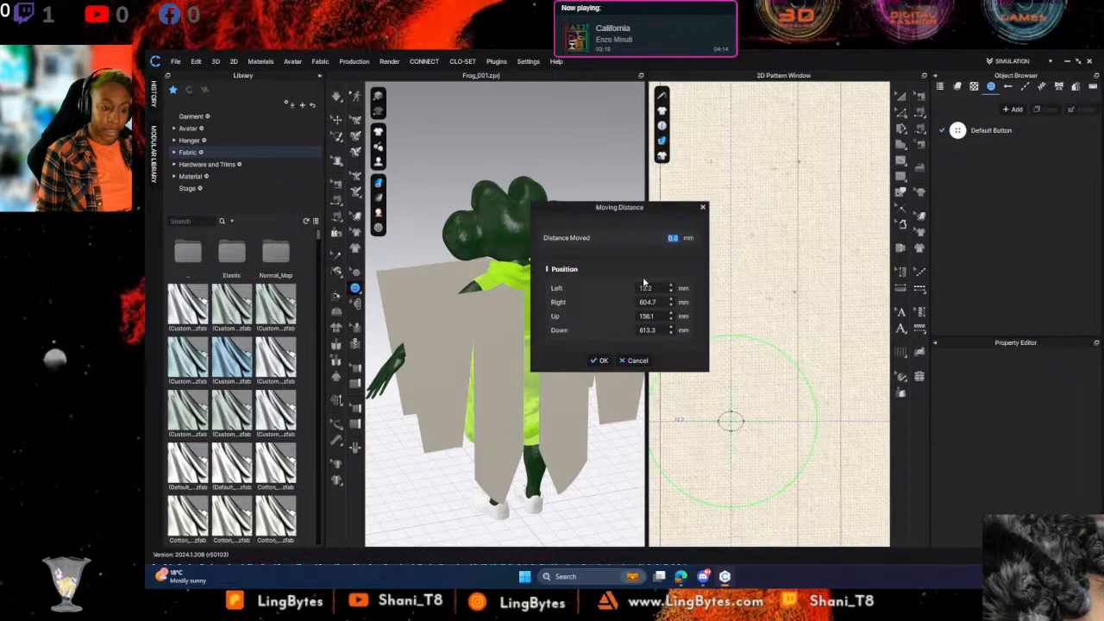
{"action": "left_click", "coordinate": [703, 208]}
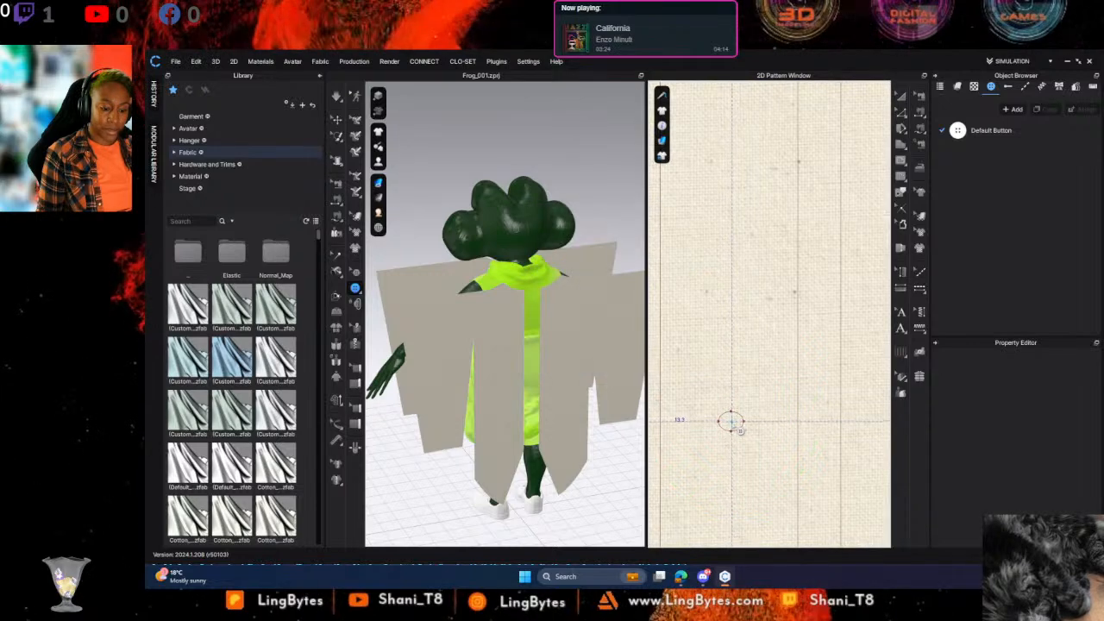
Place default buttons at the centres of the fifth, sixth and seventh ellipses on the same placket
{"action": "middle_click_drag", "start_coordinate": [745, 430], "coordinate": [786, 304]}
{"action": "middle_click_drag", "start_coordinate": [771, 375], "coordinate": [738, 177]}
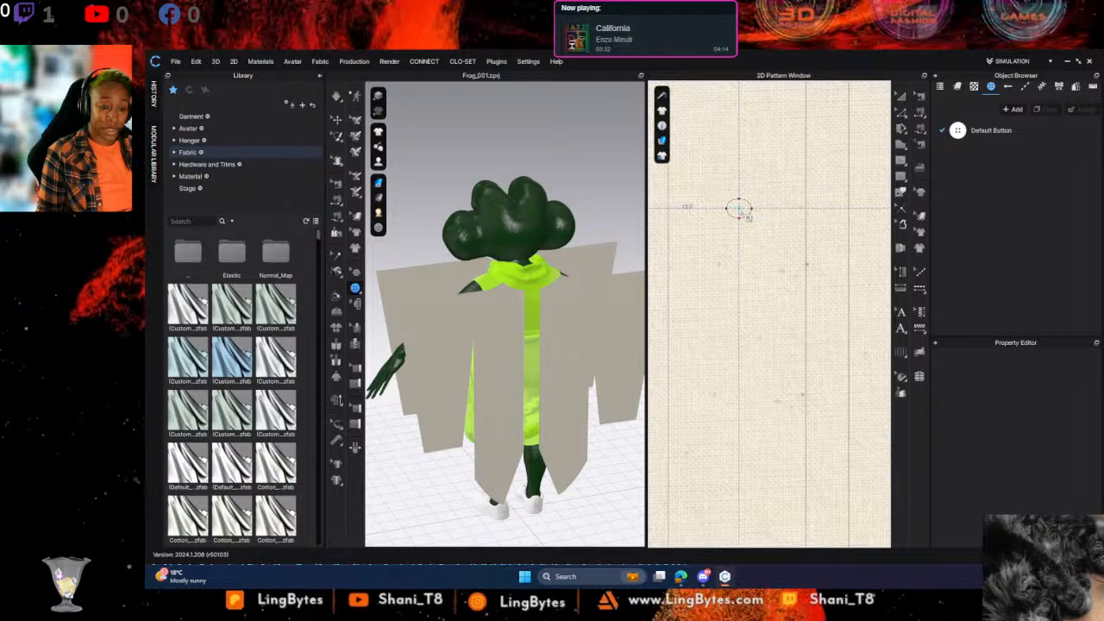
{"action": "scroll", "coordinate": [740, 209], "scroll_direction": "up", "scroll_amount": 5}
{"action": "scroll", "coordinate": [684, 383], "scroll_direction": "down", "scroll_amount": 5}
{"action": "middle_click_drag", "start_coordinate": [712, 111], "coordinate": [704, 50]}
{"action": "middle_click_drag", "start_coordinate": [716, 285], "coordinate": [775, 251]}
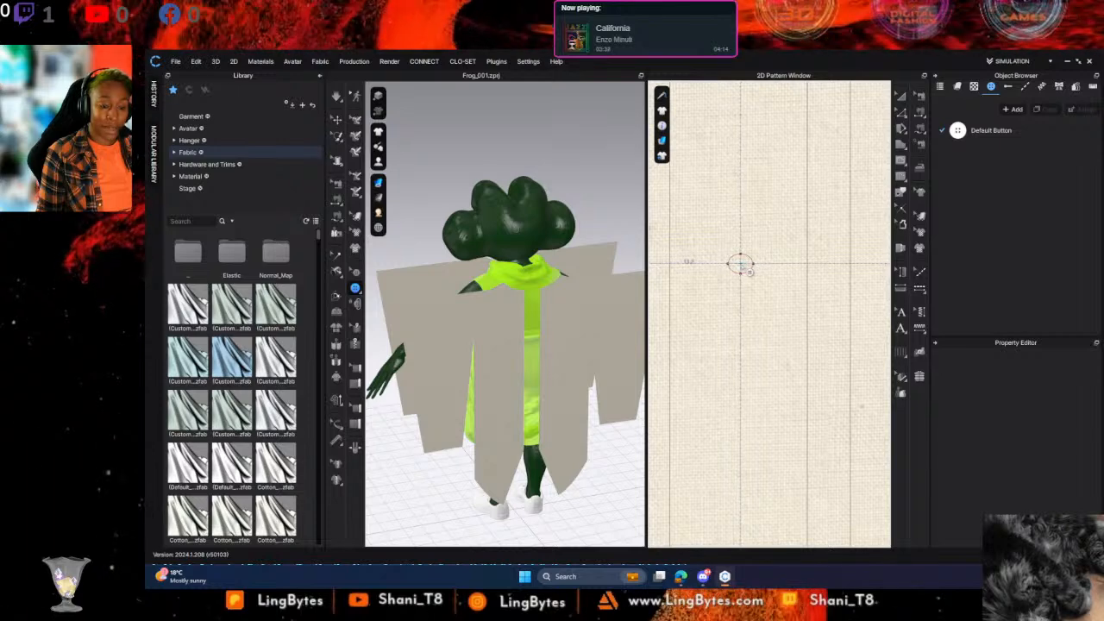
{"action": "scroll", "coordinate": [744, 268], "scroll_direction": "up", "scroll_amount": 5}
{"action": "scroll", "coordinate": [750, 323], "scroll_direction": "down", "scroll_amount": 5}
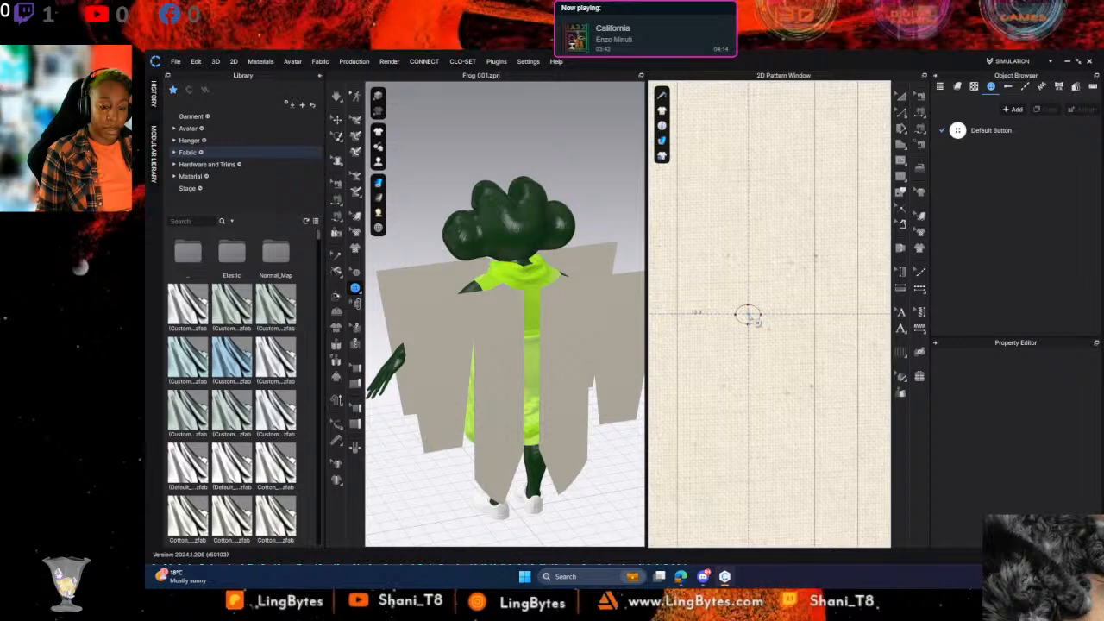
Add default buttons at the centres of the eighth and ninth ellipses on the placket
{"action": "scroll", "coordinate": [746, 317], "scroll_direction": "up", "scroll_amount": 5}
{"action": "scroll", "coordinate": [771, 237], "scroll_direction": "down", "scroll_amount": 5}
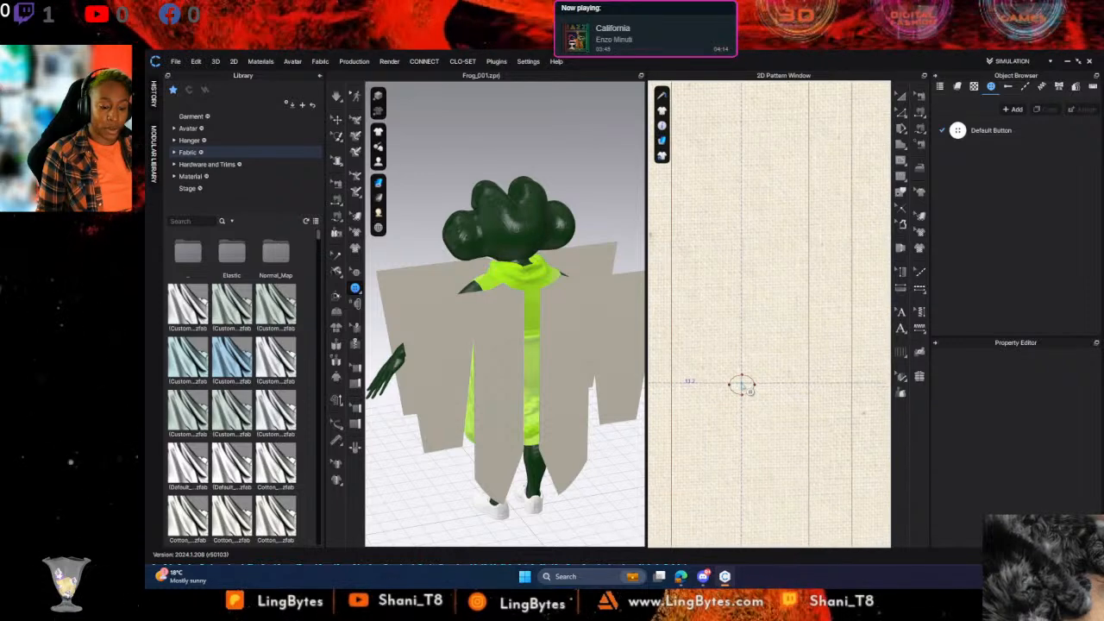
{"action": "scroll", "coordinate": [740, 387], "scroll_direction": "up", "scroll_amount": 5}
{"action": "scroll", "coordinate": [750, 388], "scroll_direction": "down", "scroll_amount": 5}
{"action": "middle_click_drag", "start_coordinate": [753, 390], "coordinate": [806, 183]}
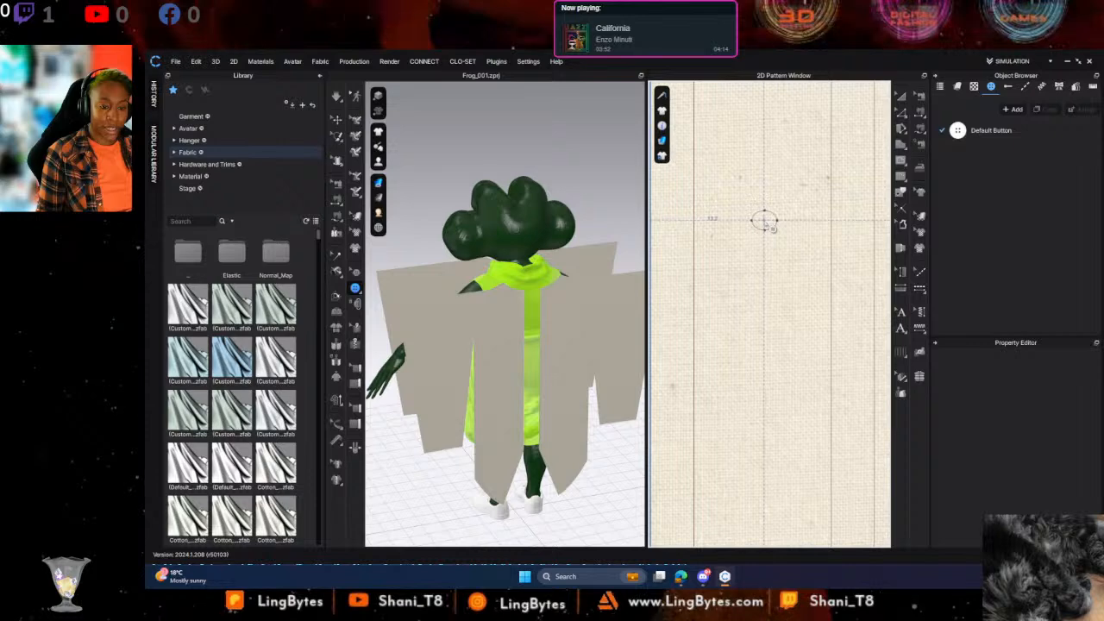
{"action": "left_click", "coordinate": [766, 222]}
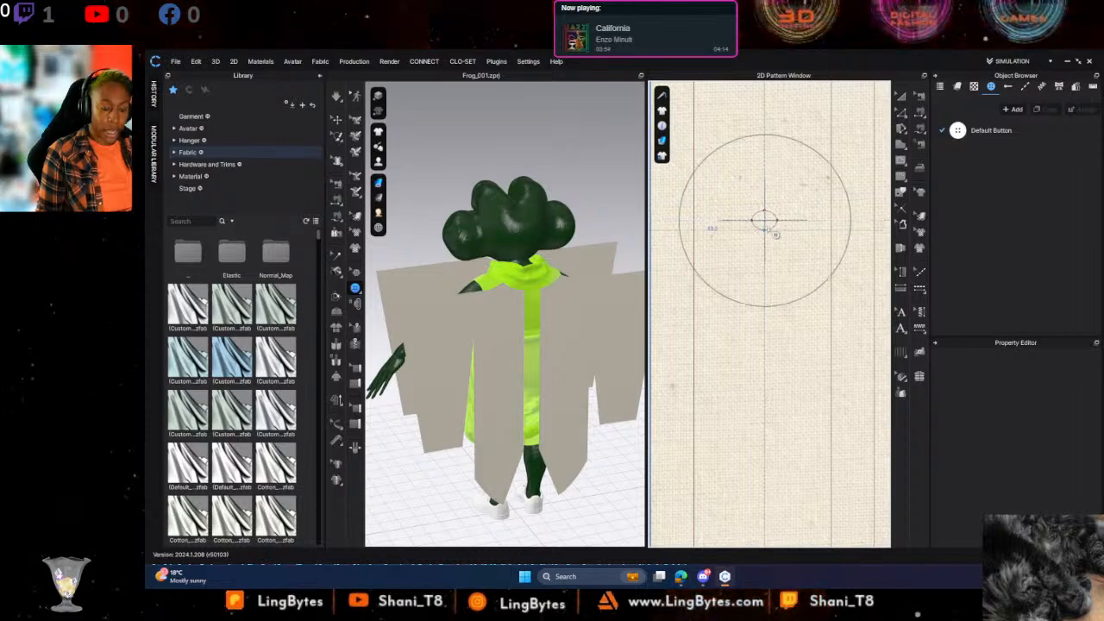
Place default buttons at the centres of the tenth, eleventh and twelfth ellipses down the placket
{"action": "middle_click_drag", "start_coordinate": [767, 371], "coordinate": [758, 154]}
{"action": "middle_click_drag", "start_coordinate": [743, 388], "coordinate": [718, 188]}
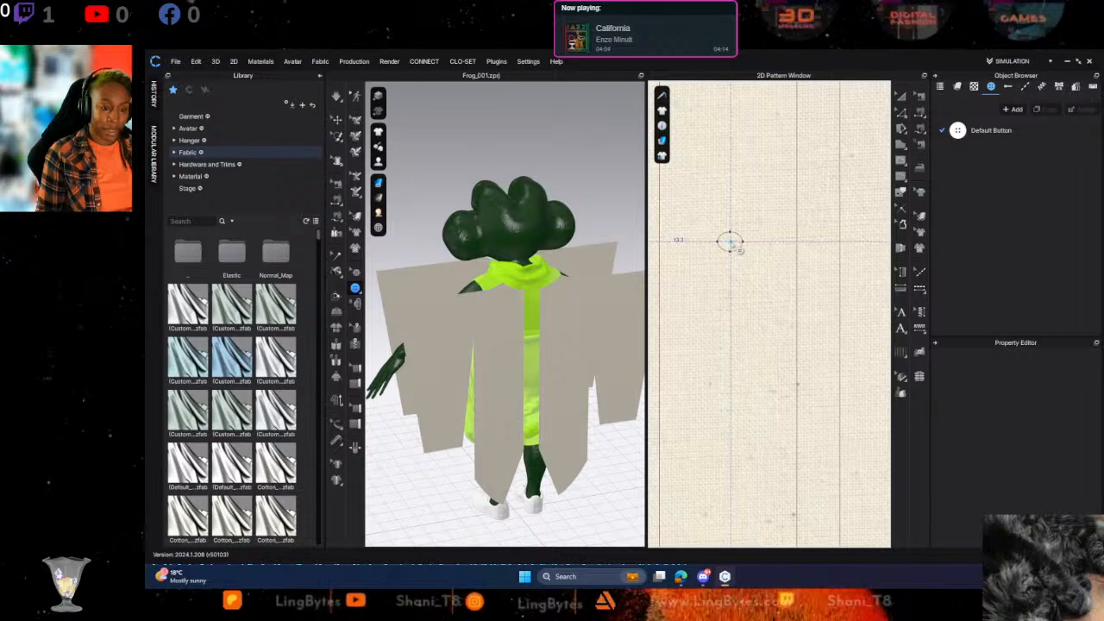
{"action": "scroll", "coordinate": [731, 245], "scroll_direction": "up", "scroll_amount": 6}
{"action": "scroll", "coordinate": [692, 380], "scroll_direction": "down", "scroll_amount": 7}
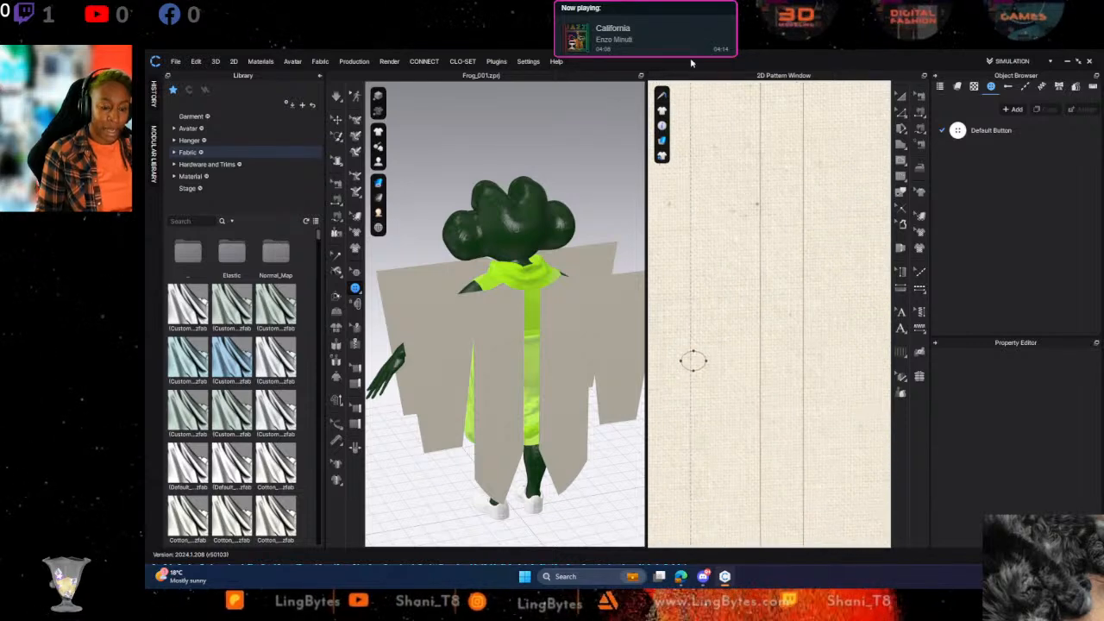
{"action": "middle_click_drag", "start_coordinate": [707, 366], "coordinate": [738, 294]}
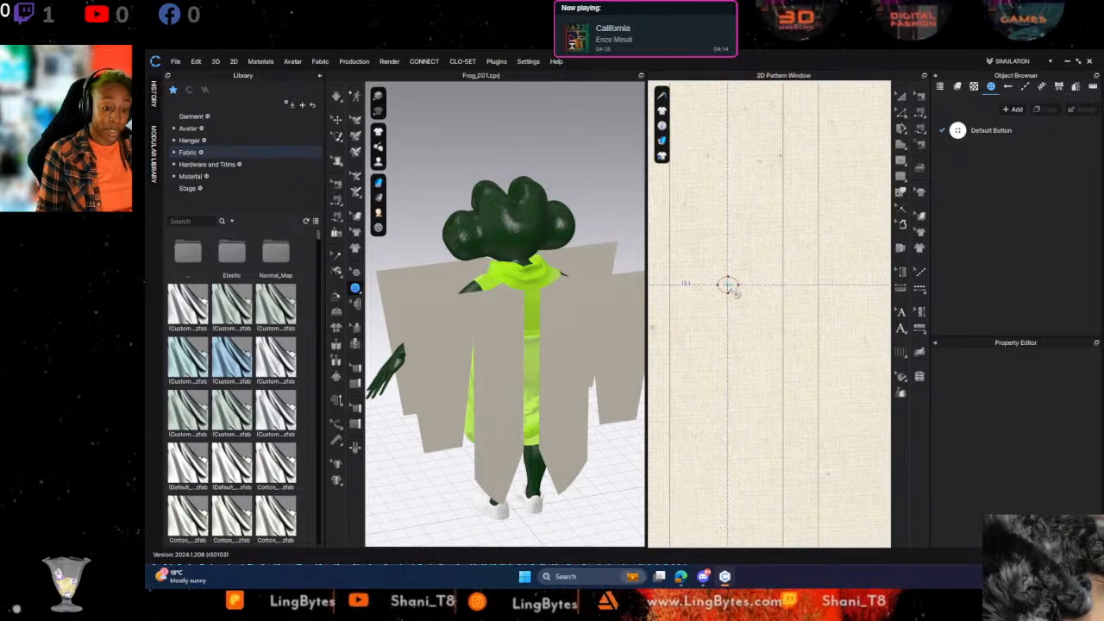
{"action": "middle_click_drag", "start_coordinate": [746, 369], "coordinate": [704, 98]}
{"action": "middle_click_drag", "start_coordinate": [709, 317], "coordinate": [748, 276]}
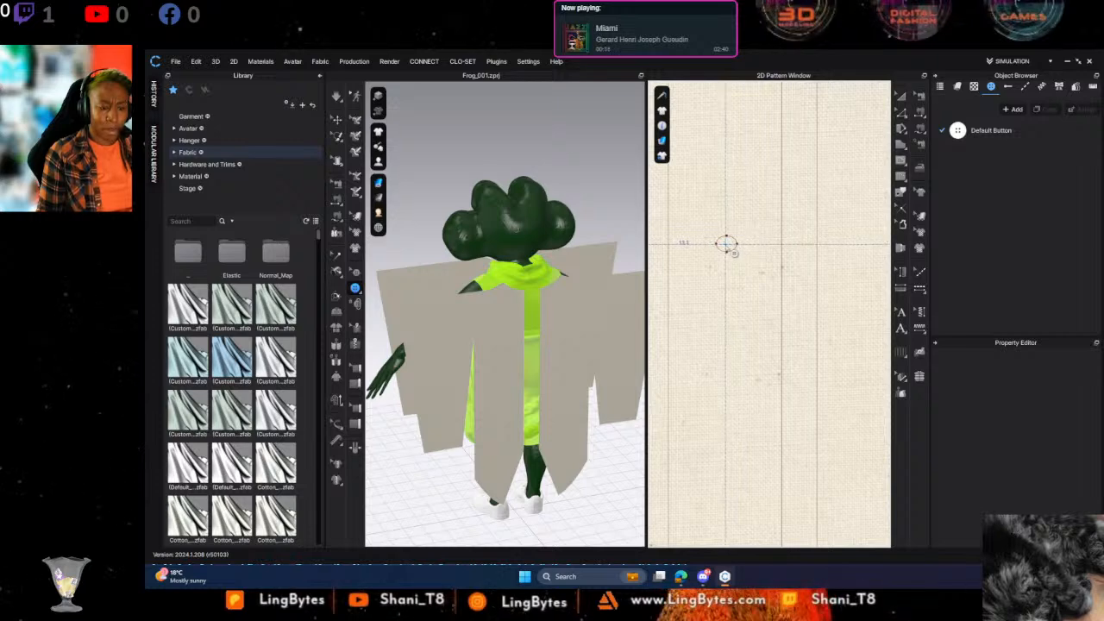
{"action": "left_click", "coordinate": [727, 245]}
Add default buttons at the centres of the thirteenth and fourteenth ellipses on the placket
{"action": "middle_click_drag", "start_coordinate": [742, 356], "coordinate": [716, 99]}
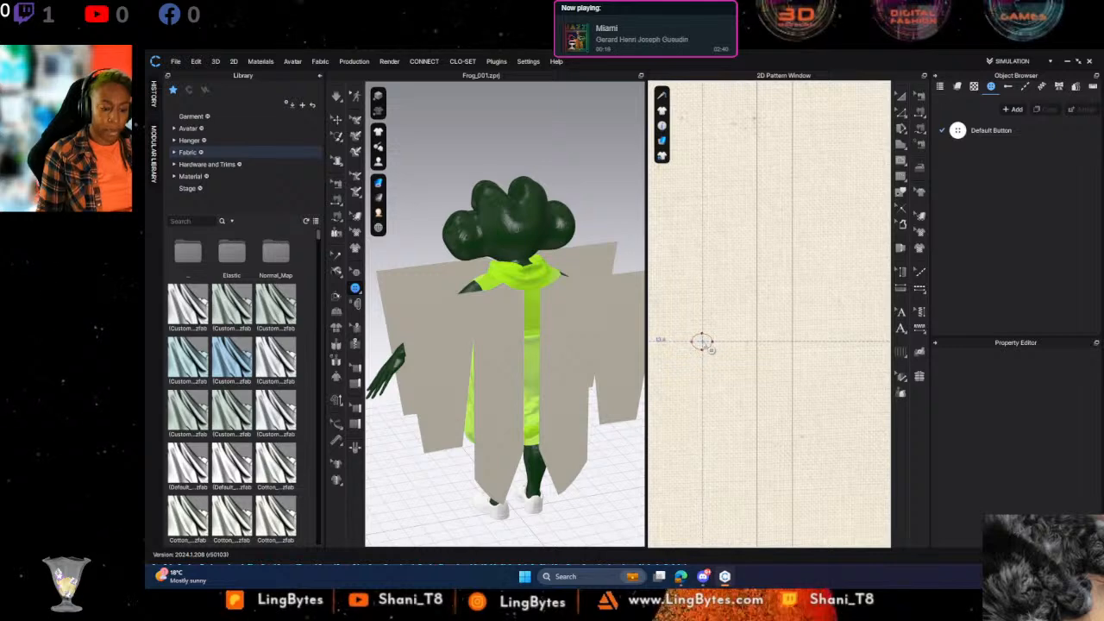
{"action": "left_click", "coordinate": [703, 343]}
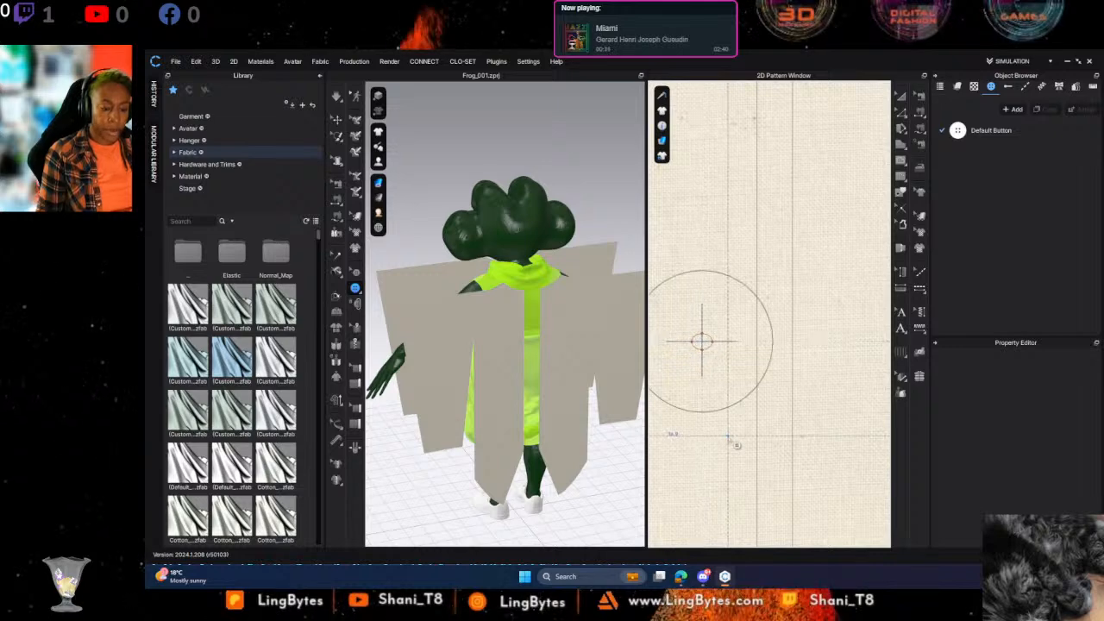
{"action": "middle_click_drag", "start_coordinate": [729, 433], "coordinate": [745, 139]}
{"action": "middle_click_drag", "start_coordinate": [744, 416], "coordinate": [771, 249]}
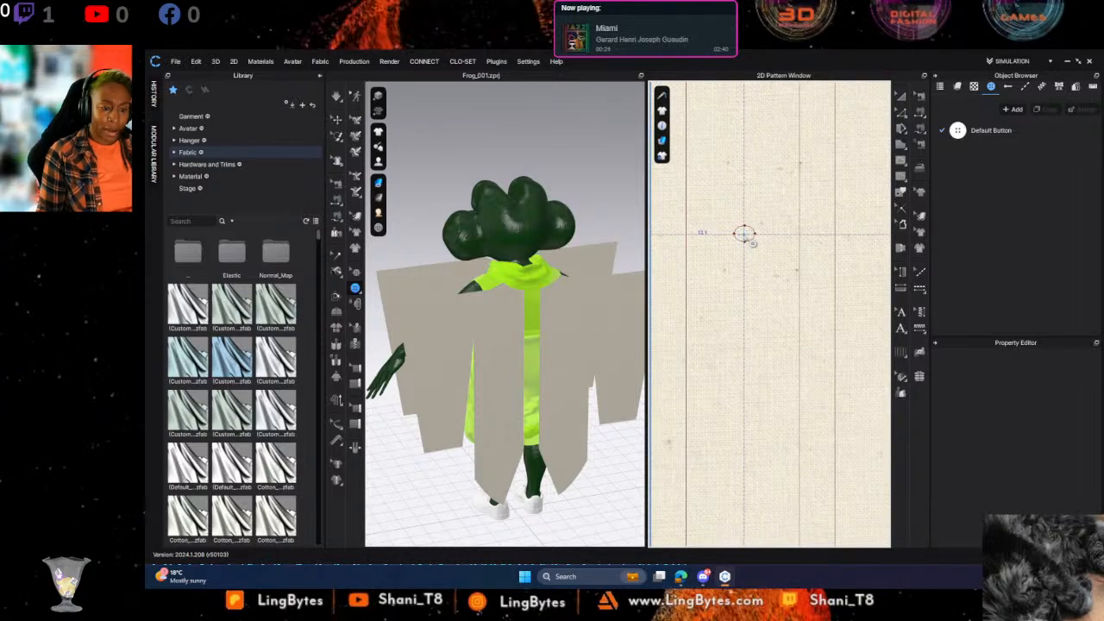
{"action": "left_click", "coordinate": [744, 234]}
Place default buttons at the centres of the last two ellipses above the front piece's hem
{"action": "middle_click_drag", "start_coordinate": [789, 347], "coordinate": [768, 52]}
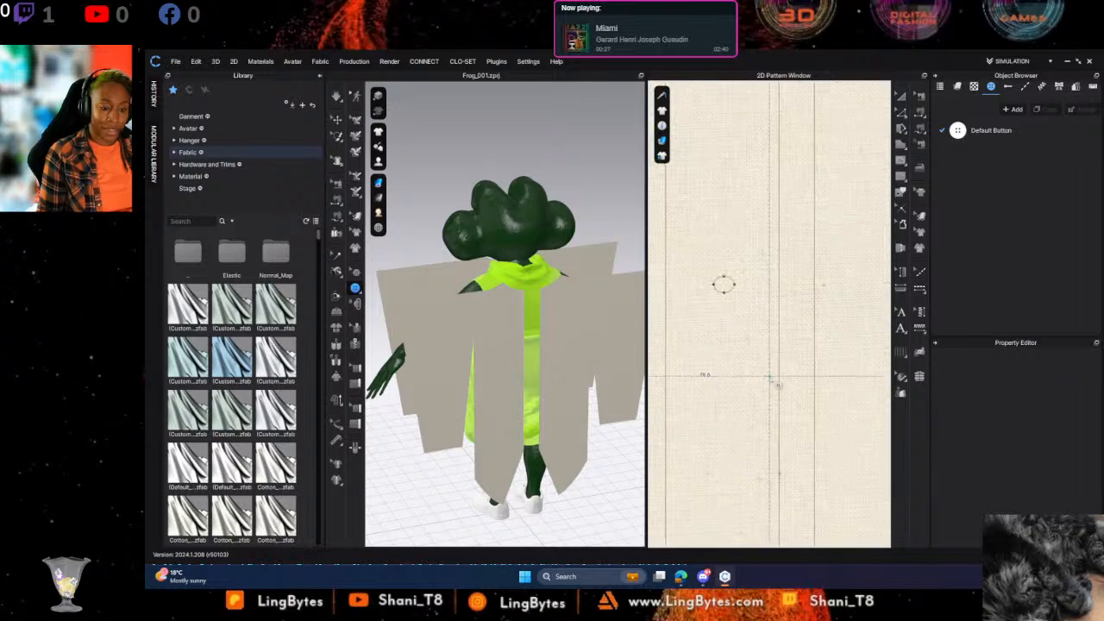
{"action": "left_click", "coordinate": [724, 285]}
{"action": "middle_click_drag", "start_coordinate": [760, 388], "coordinate": [763, 130]}
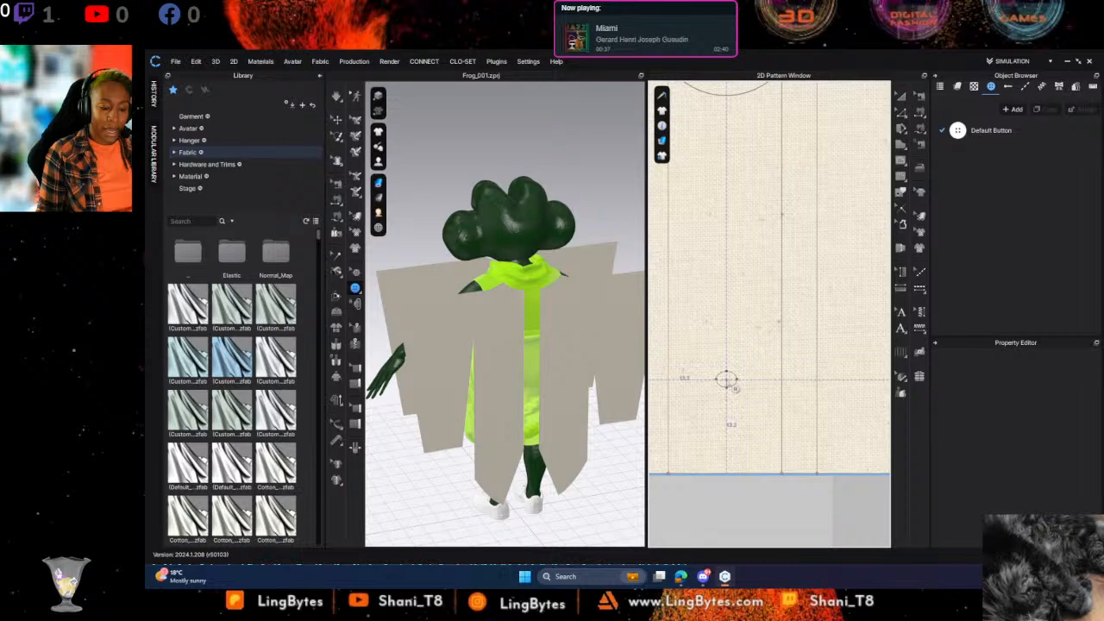
{"action": "left_click", "coordinate": [726, 380]}
{"action": "scroll", "coordinate": [785, 464], "scroll_direction": "down", "scroll_amount": 8}
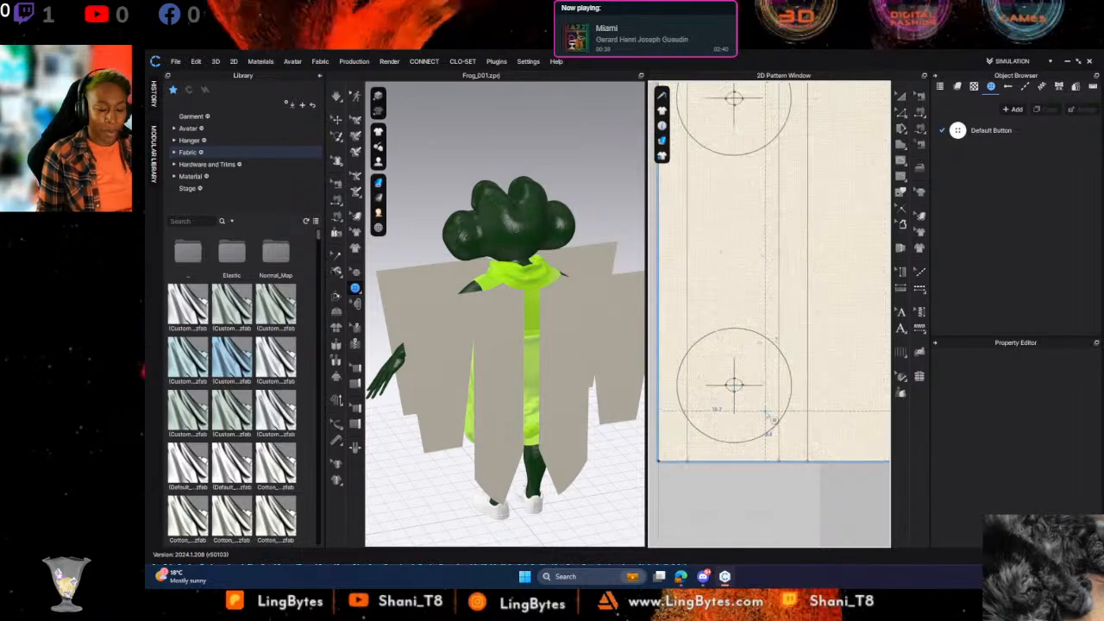
Place a default buttonhole at the centre of the topmost ellipse on the opposite front piece's placket
{"action": "scroll", "coordinate": [742, 388], "scroll_direction": "up", "scroll_amount": 10}
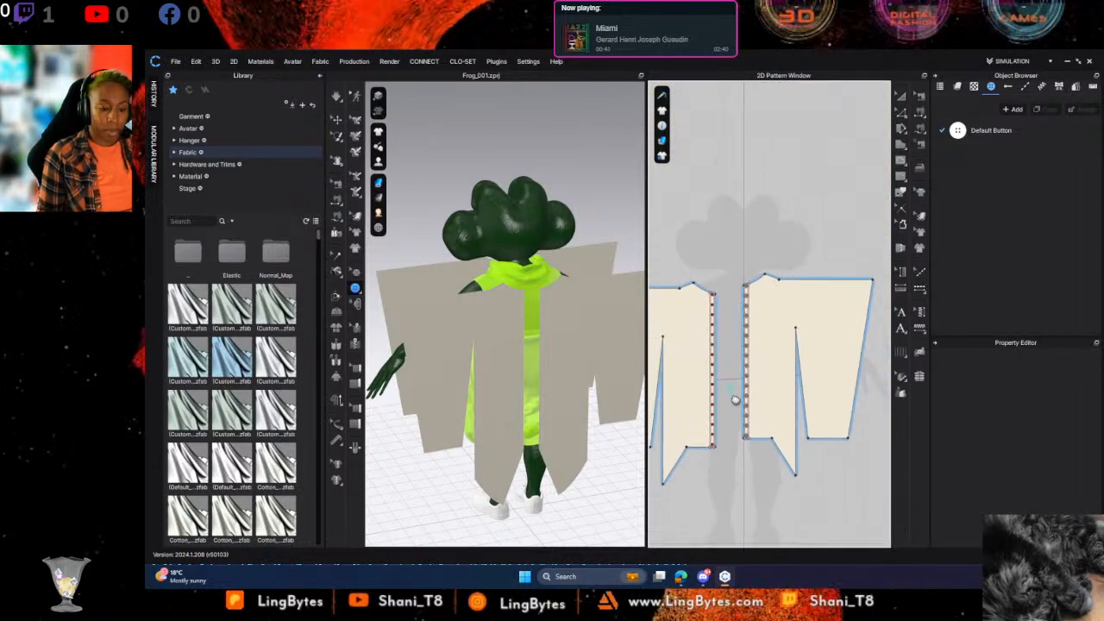
{"action": "scroll", "coordinate": [735, 369], "scroll_direction": "down", "scroll_amount": 5}
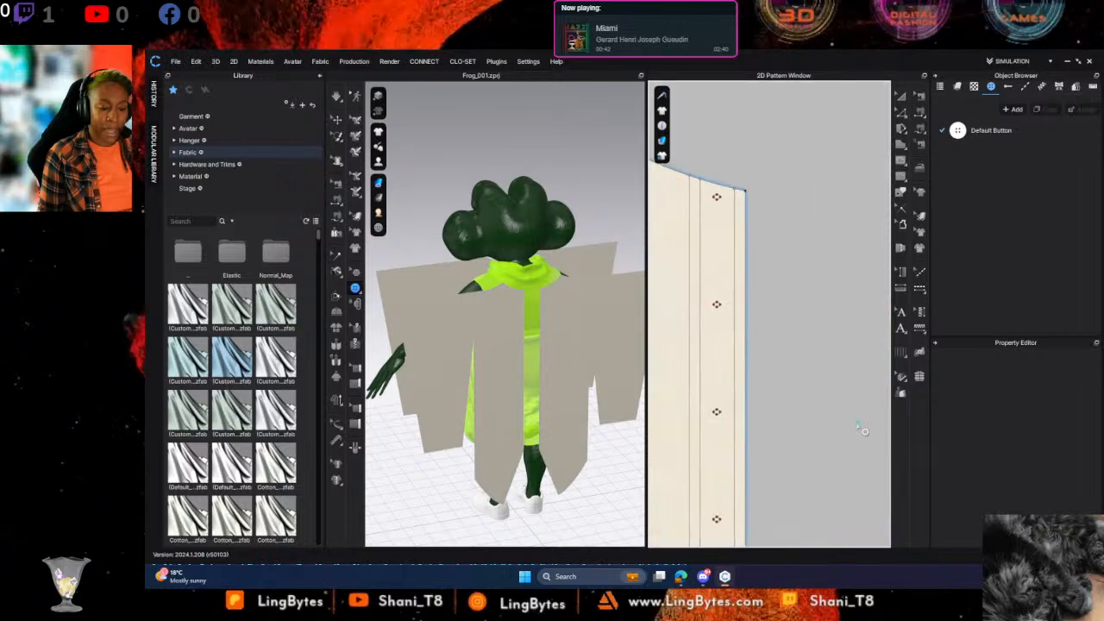
{"action": "scroll", "coordinate": [716, 224], "scroll_direction": "up", "scroll_amount": 4}
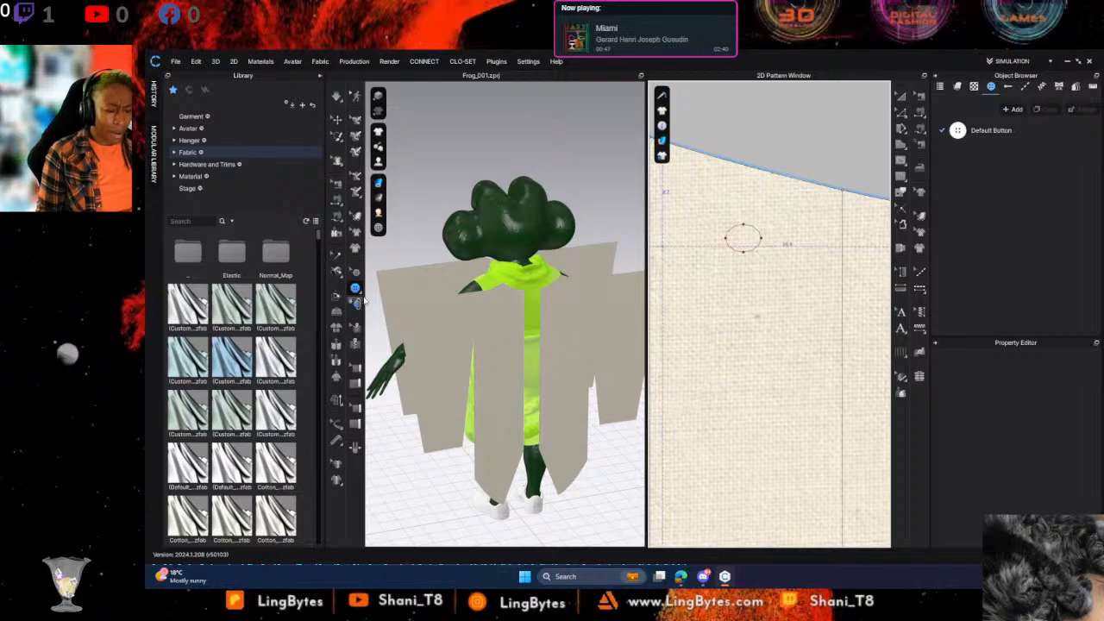
{"action": "mouse_move", "coordinate": [356, 291]}
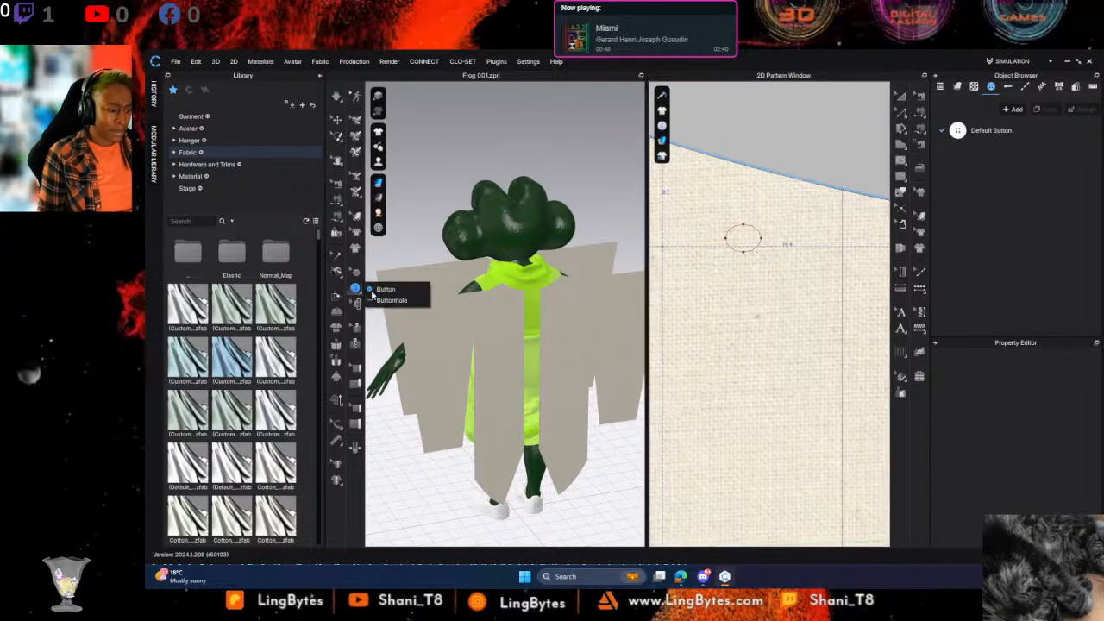
{"action": "left_click", "coordinate": [391, 300]}
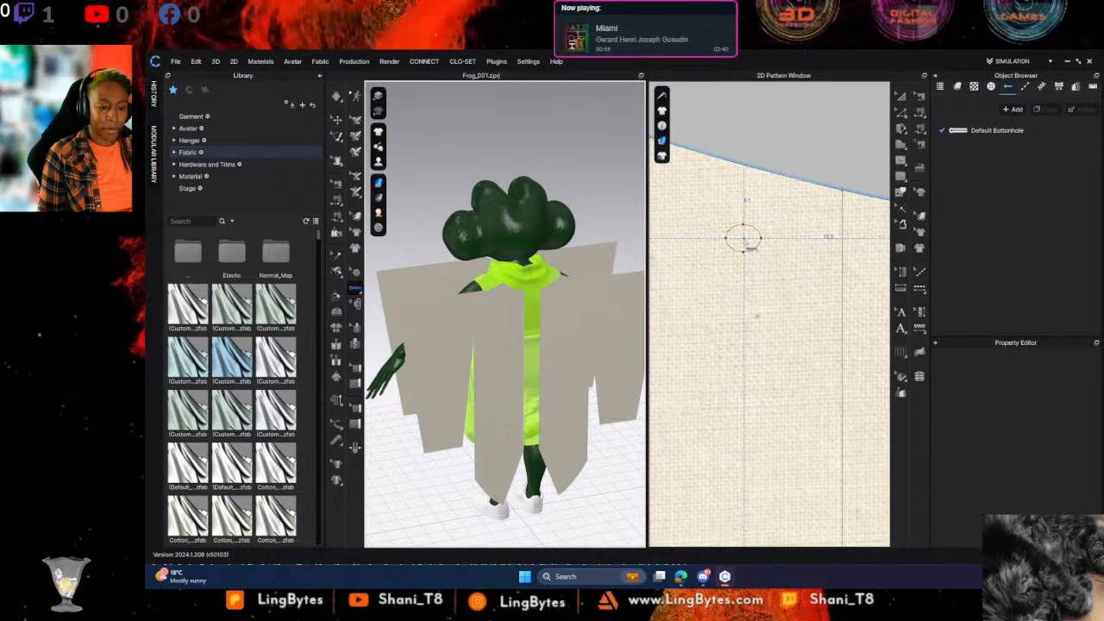
Add default buttonholes at the centres of the second and third ellipses on the opposite placket
{"action": "middle_click_drag", "start_coordinate": [759, 495], "coordinate": [719, 237]}
{"action": "middle_click_drag", "start_coordinate": [742, 472], "coordinate": [723, 218]}
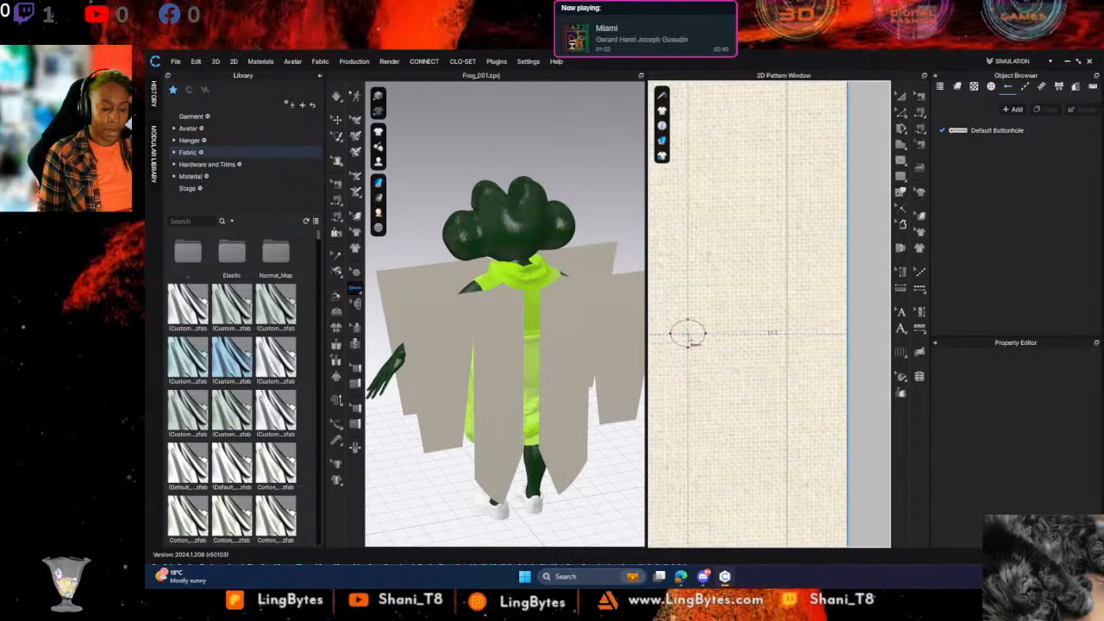
{"action": "middle_click_drag", "start_coordinate": [733, 480], "coordinate": [785, 155]}
{"action": "middle_click_drag", "start_coordinate": [769, 453], "coordinate": [742, 220]}
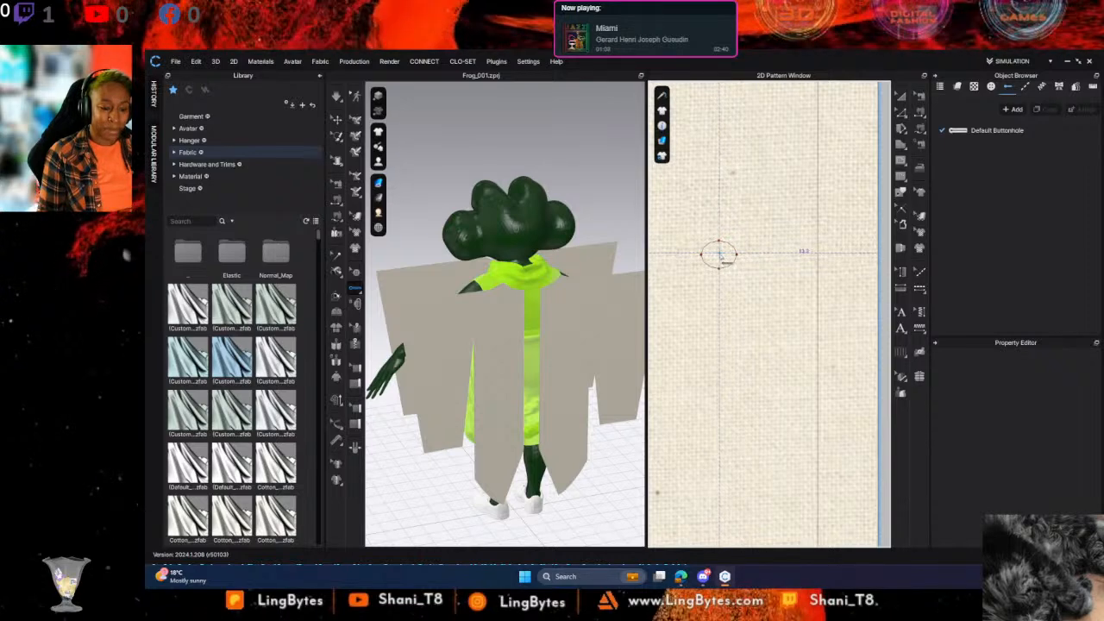
{"action": "left_click", "coordinate": [718, 257]}
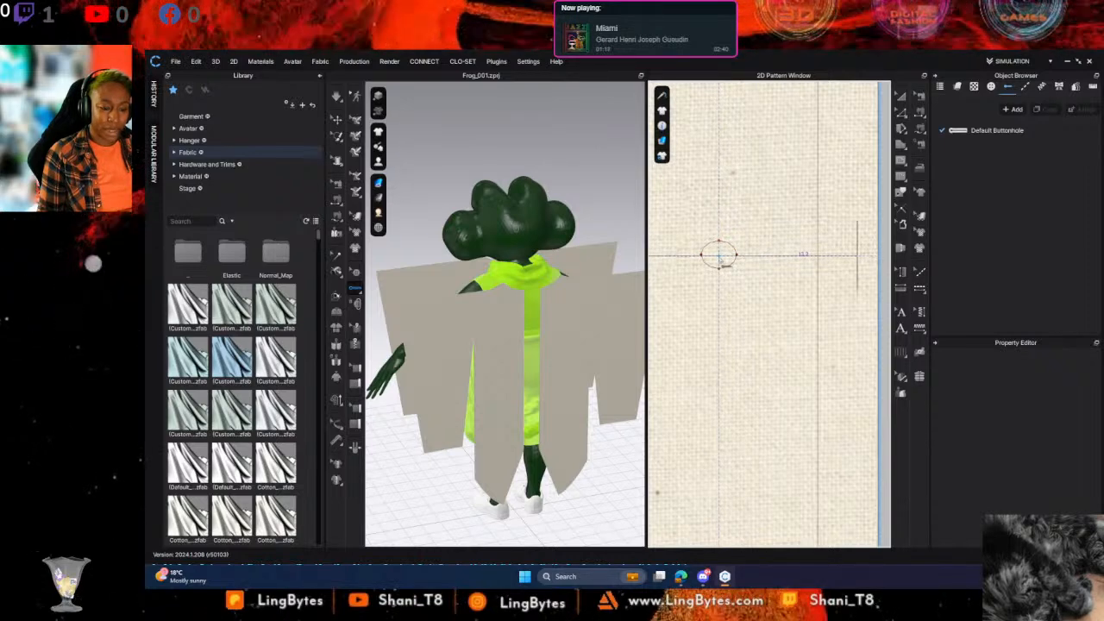
Place default buttonholes at the centres of the fourth, fifth and sixth ellipses down the opposite placket
{"action": "middle_click_drag", "start_coordinate": [716, 406], "coordinate": [728, 221]}
{"action": "middle_click_drag", "start_coordinate": [790, 380], "coordinate": [759, 161]}
{"action": "middle_click_drag", "start_coordinate": [754, 315], "coordinate": [772, 177]}
{"action": "scroll", "coordinate": [759, 194], "scroll_direction": "down", "scroll_amount": 2}
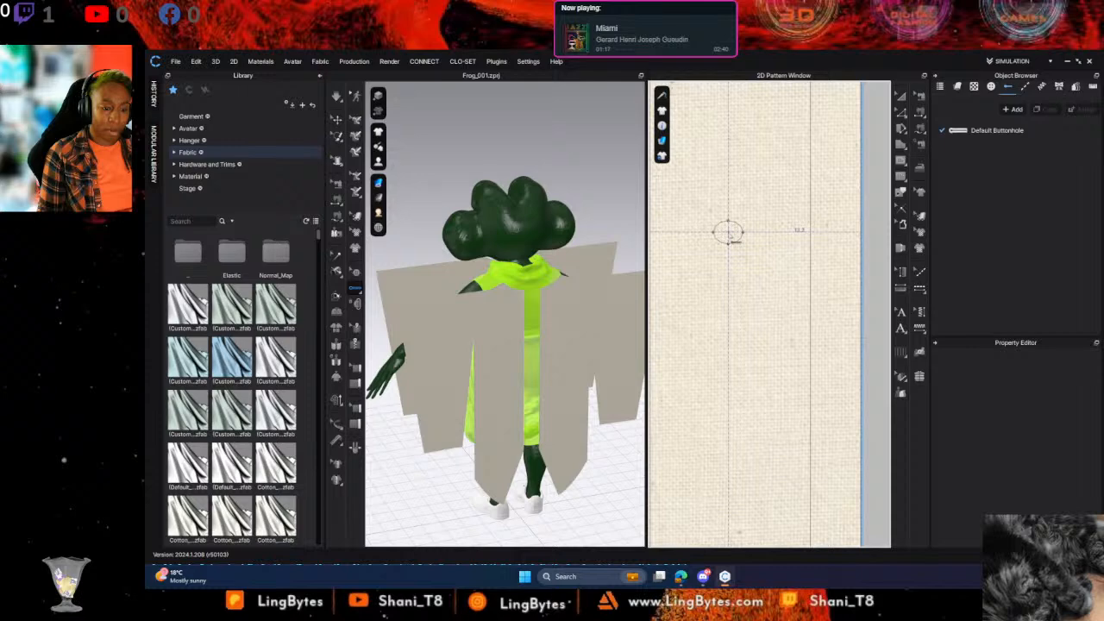
{"action": "middle_click_drag", "start_coordinate": [784, 382], "coordinate": [793, 173]}
{"action": "middle_click_drag", "start_coordinate": [791, 481], "coordinate": [790, 285]}
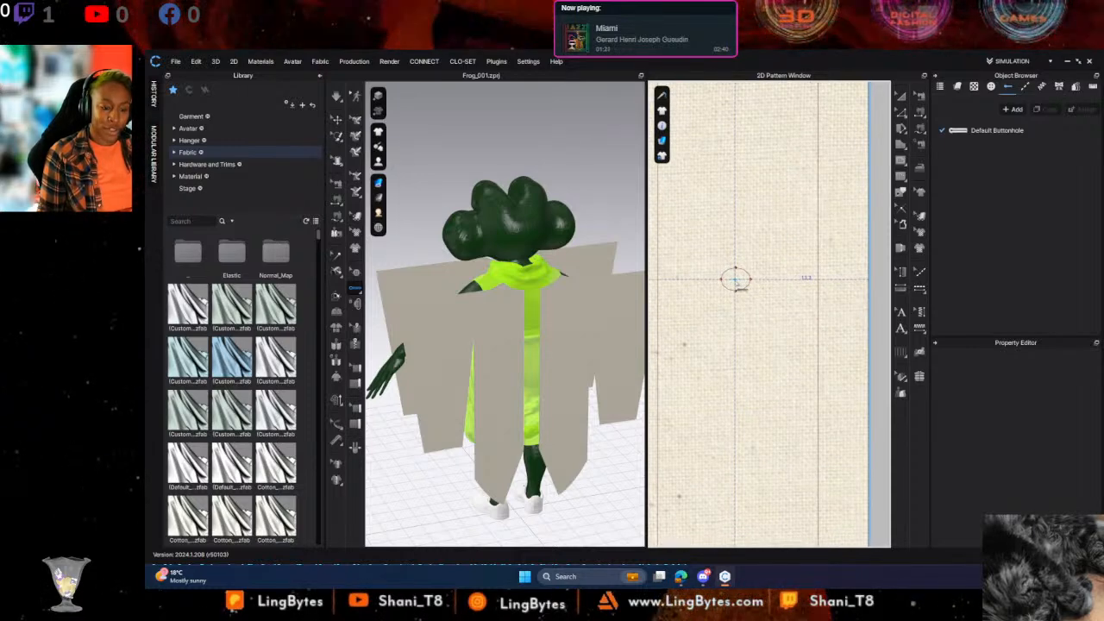
{"action": "middle_click_drag", "start_coordinate": [735, 279], "coordinate": [751, 296]}
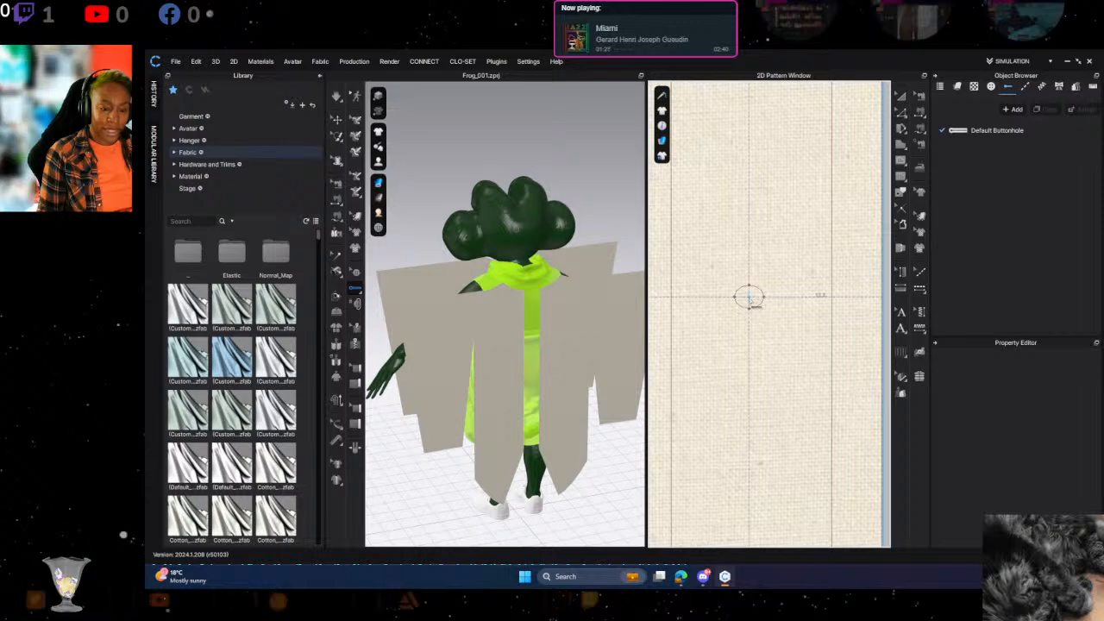
Place default buttonholes at the centres of the next ellipses down the middle of the opposite front piece's placket
{"action": "middle_click_drag", "start_coordinate": [766, 417], "coordinate": [773, 169]}
{"action": "middle_click_drag", "start_coordinate": [779, 472], "coordinate": [781, 256]}
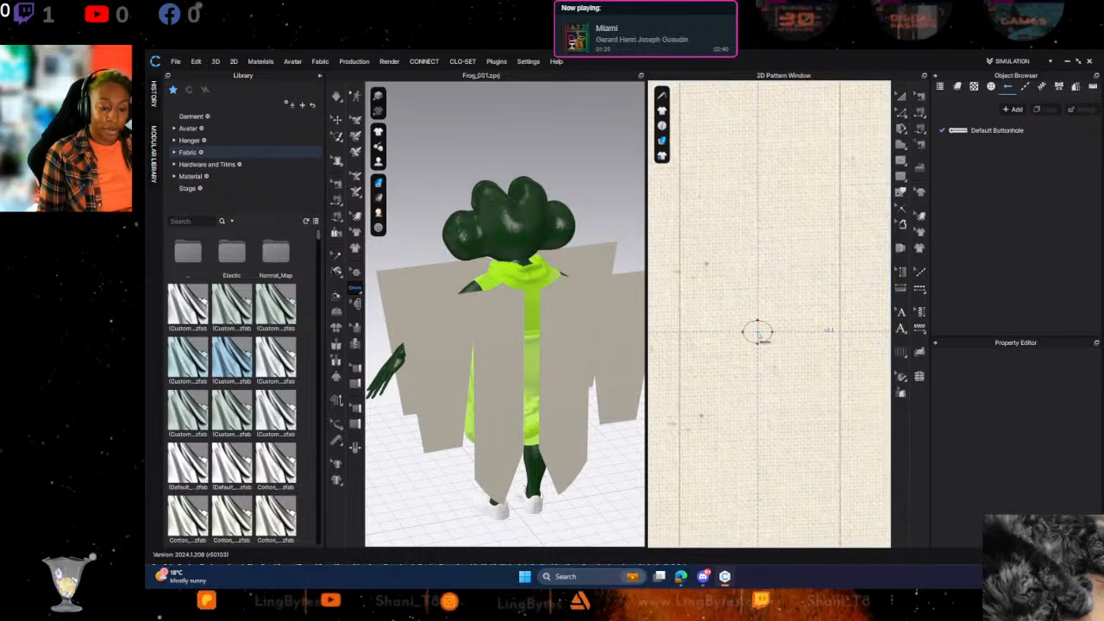
{"action": "middle_click_drag", "start_coordinate": [765, 528], "coordinate": [759, 276]}
{"action": "middle_click_drag", "start_coordinate": [769, 484], "coordinate": [820, 288]}
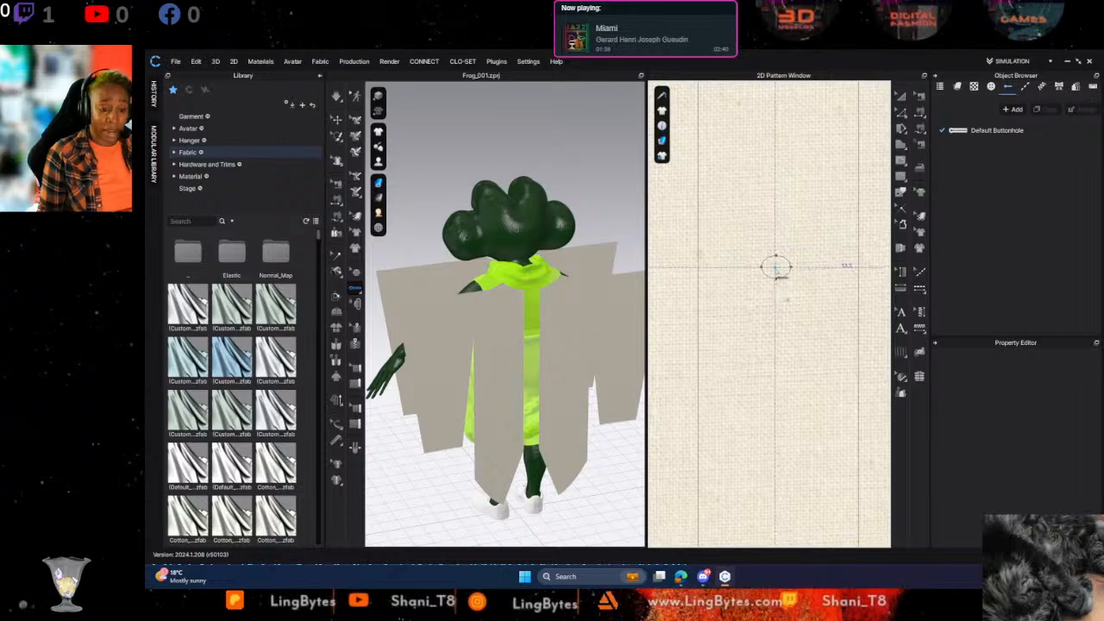
{"action": "left_click", "coordinate": [776, 267]}
Add default buttonholes at the centres of the following three ellipses further down the same placket
{"action": "middle_click_drag", "start_coordinate": [826, 396], "coordinate": [802, 105]}
{"action": "middle_click_drag", "start_coordinate": [715, 468], "coordinate": [741, 175]}
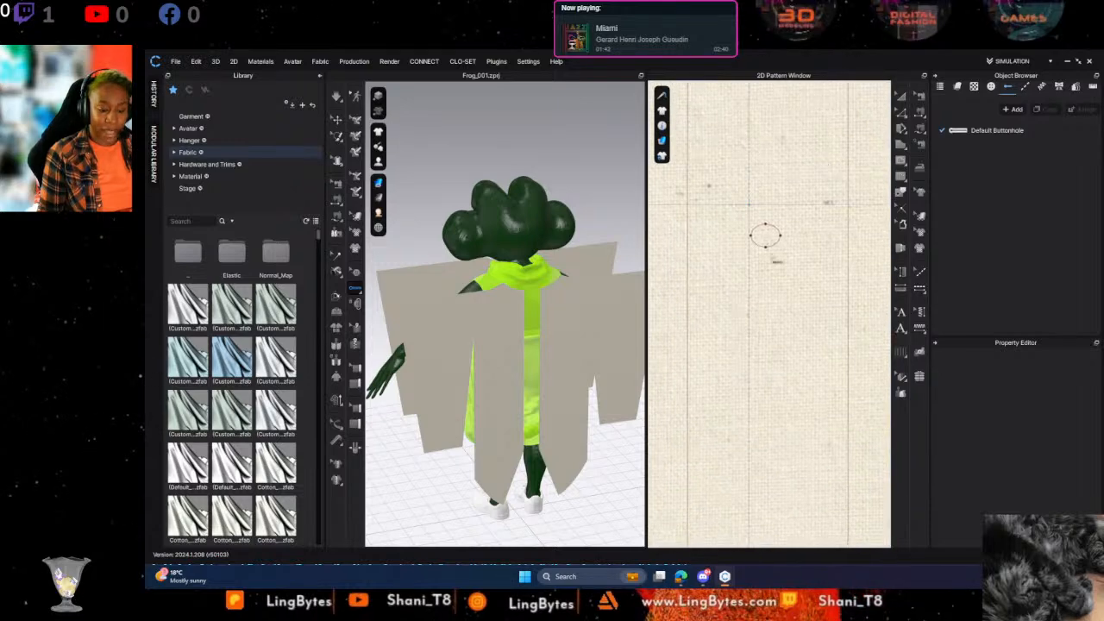
{"action": "scroll", "coordinate": [782, 268], "scroll_direction": "up", "scroll_amount": 1}
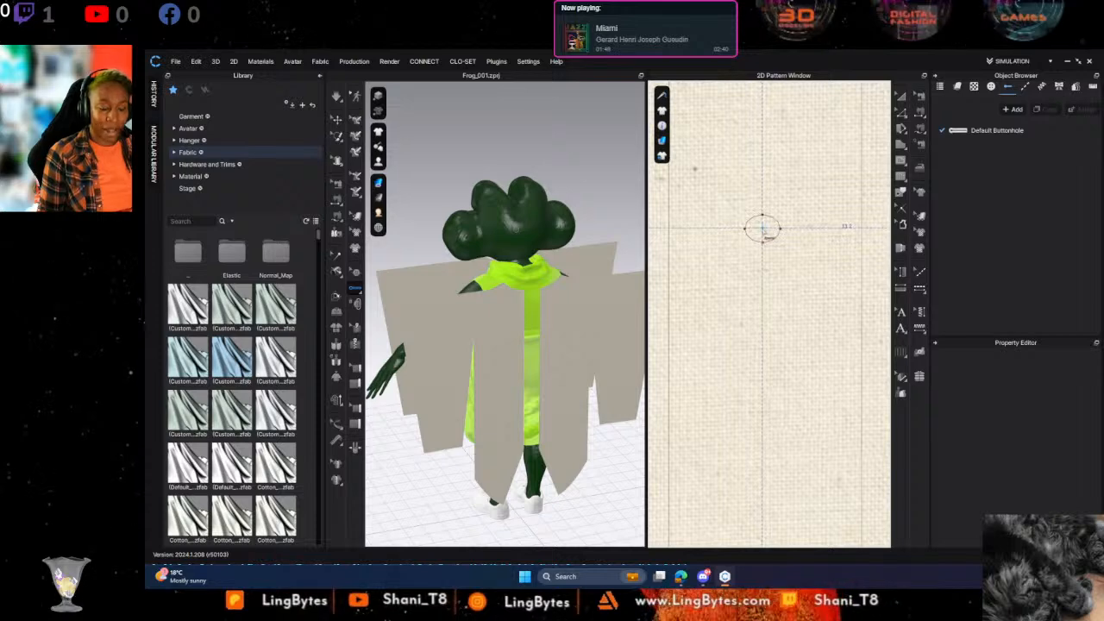
{"action": "middle_click_drag", "start_coordinate": [754, 392], "coordinate": [791, 73]}
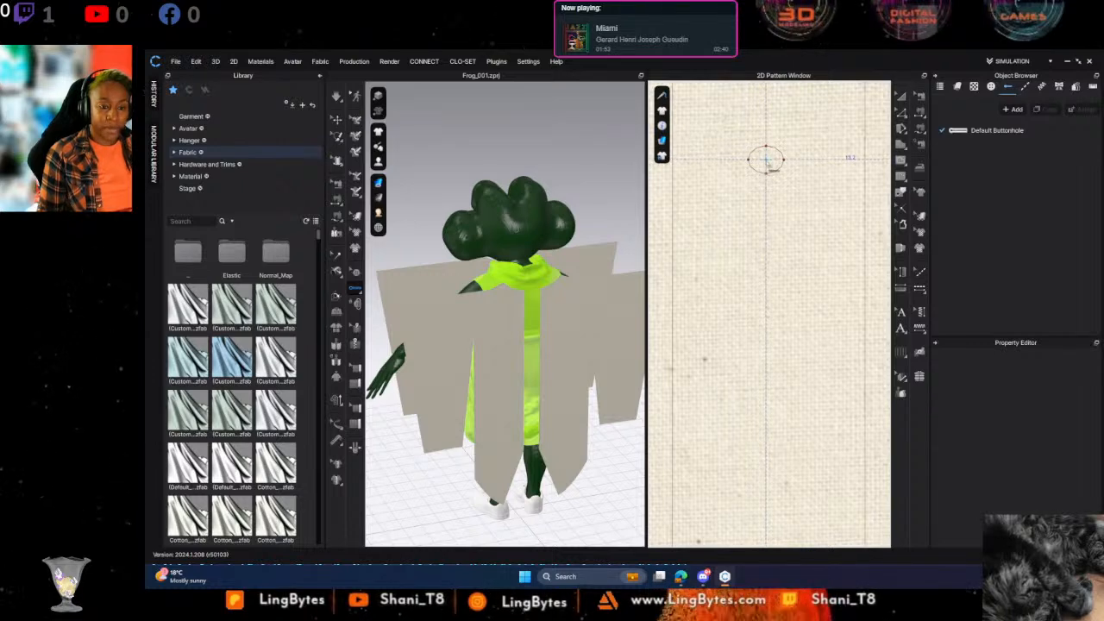
{"action": "middle_click_drag", "start_coordinate": [777, 358], "coordinate": [776, 53]}
{"action": "middle_click_drag", "start_coordinate": [791, 397], "coordinate": [820, 436]}
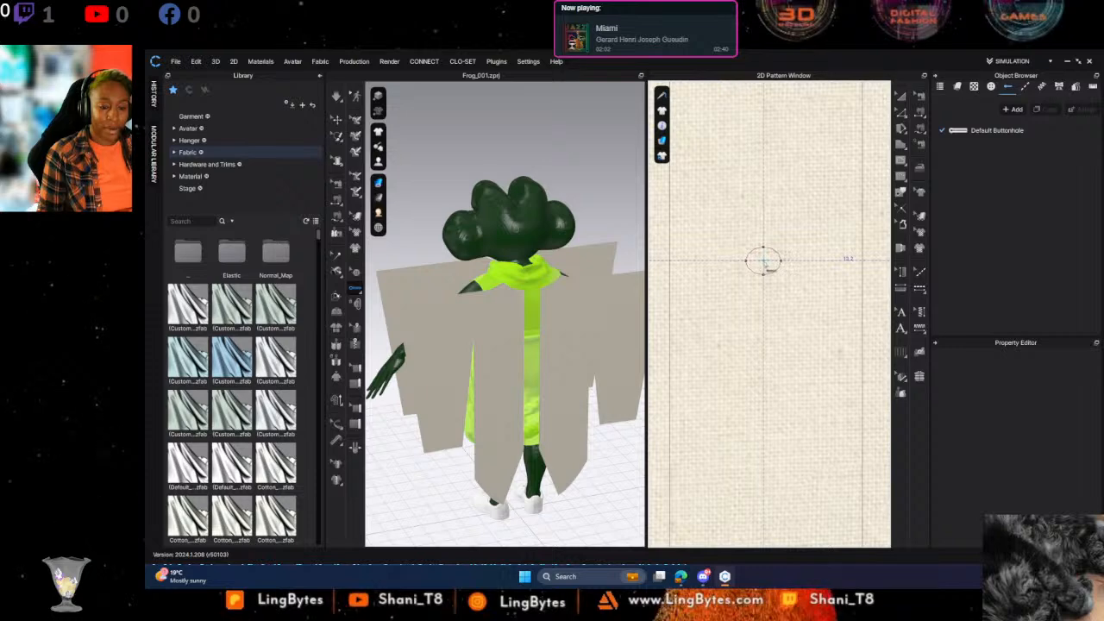
Continue placing default buttonholes at the centres of the ellipses along the lower part of the placket
{"action": "middle_click_drag", "start_coordinate": [765, 265], "coordinate": [788, 306]}
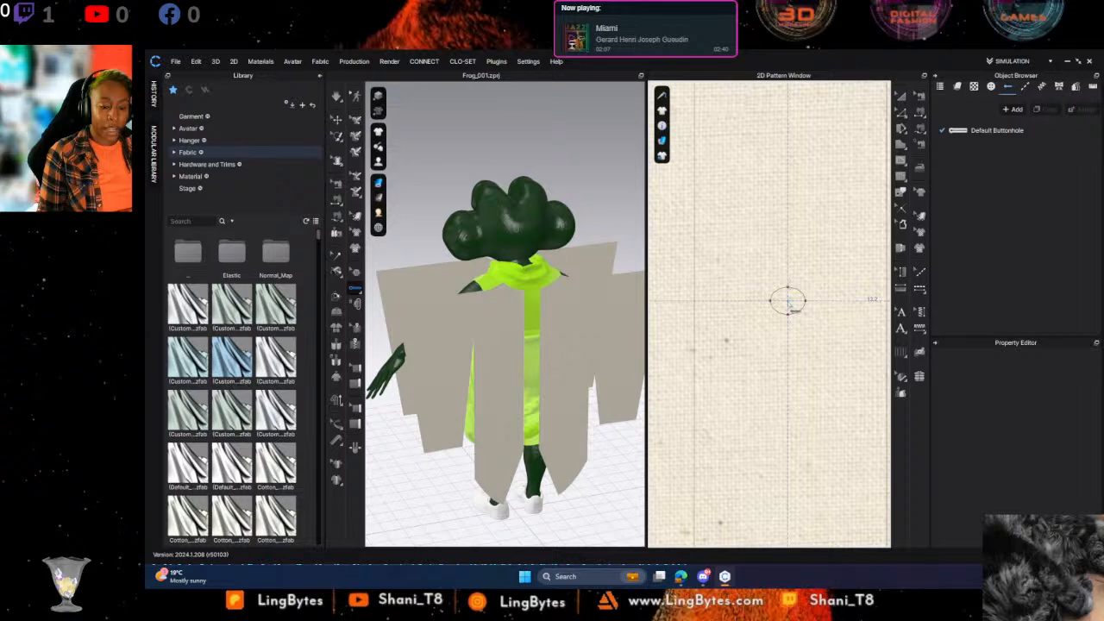
{"action": "mouse_move", "coordinate": [785, 198]}
{"action": "middle_mouse_down"}
{"action": "mouse_move", "coordinate": [818, 428]}
{"action": "mouse_move", "coordinate": [801, 200]}
{"action": "middle_mouse_up"}
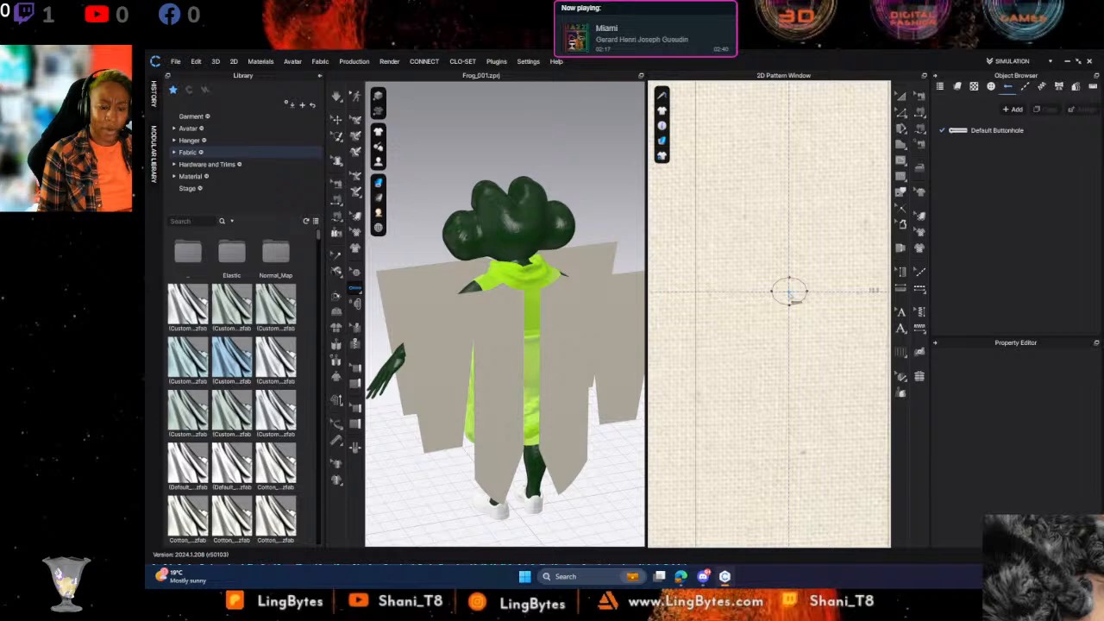
{"action": "middle_click_drag", "start_coordinate": [797, 422], "coordinate": [747, 147]}
{"action": "middle_click_drag", "start_coordinate": [747, 353], "coordinate": [744, 133]}
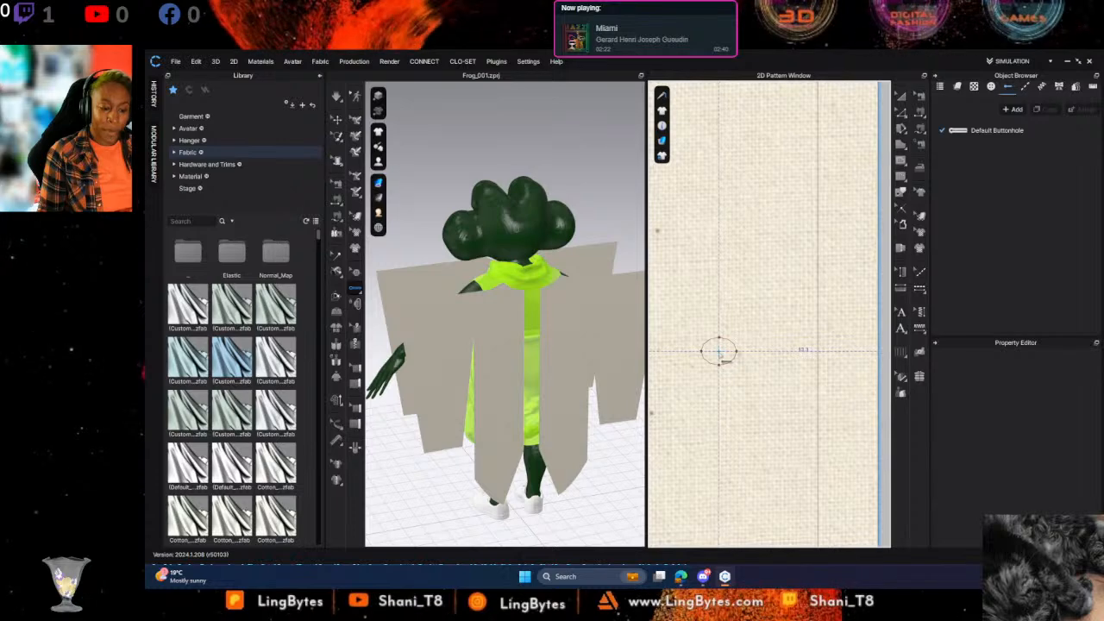
{"action": "middle_click_drag", "start_coordinate": [725, 359], "coordinate": [757, 400]}
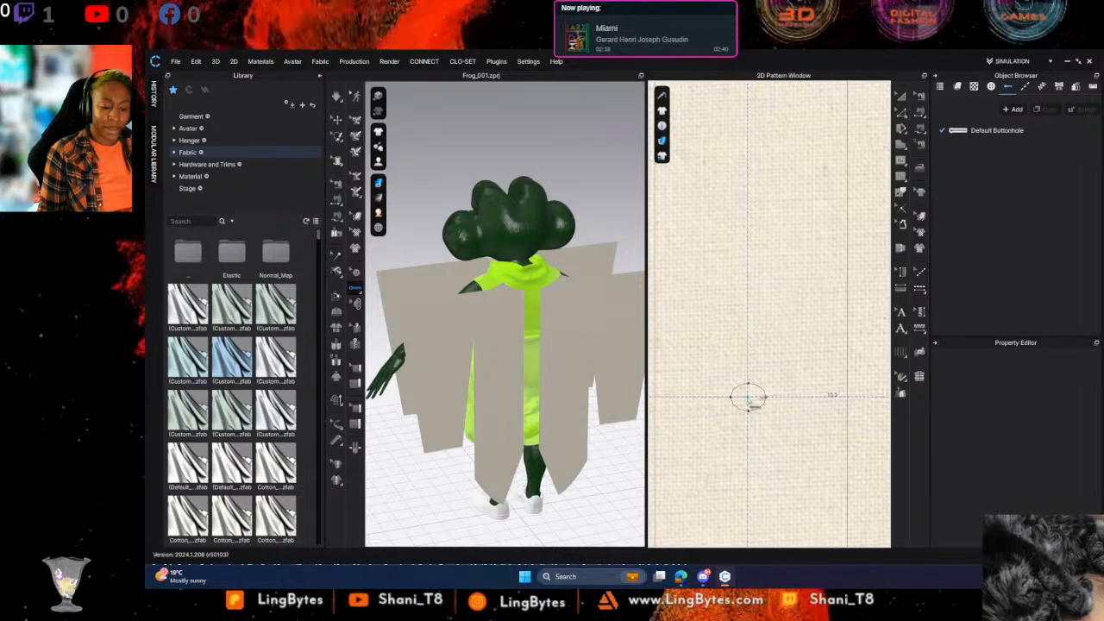
Place a default buttonhole at the centre of the last ellipse just above the front piece's hem
{"action": "scroll", "coordinate": [745, 449], "scroll_direction": "down", "scroll_amount": 5}
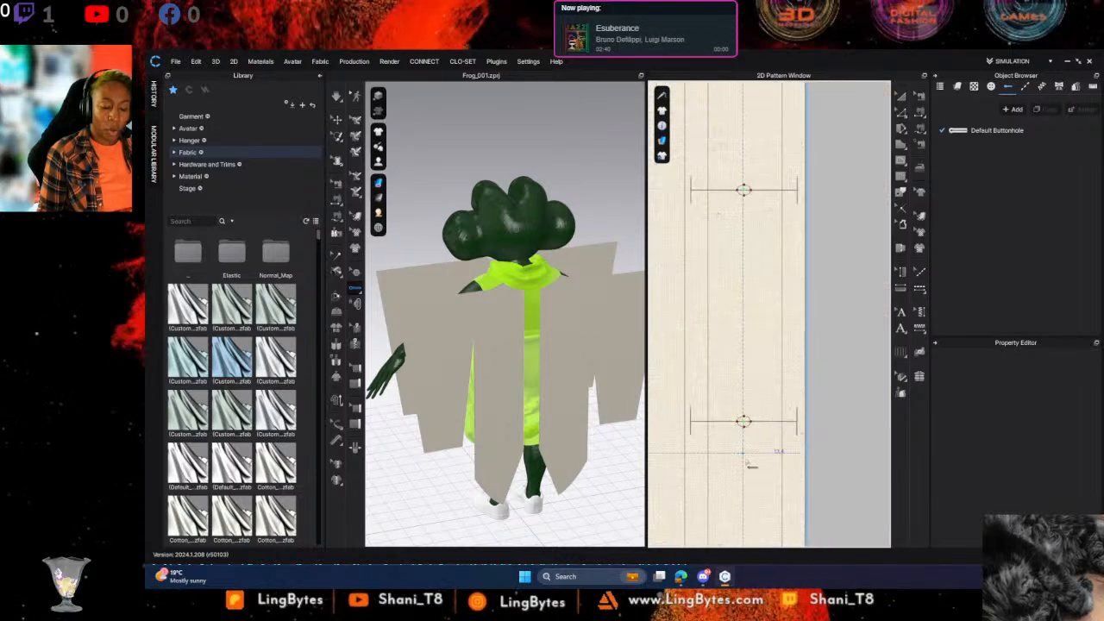
{"action": "scroll", "coordinate": [712, 370], "scroll_direction": "down", "scroll_amount": 2}
{"action": "scroll", "coordinate": [713, 370], "scroll_direction": "up", "scroll_amount": 3}
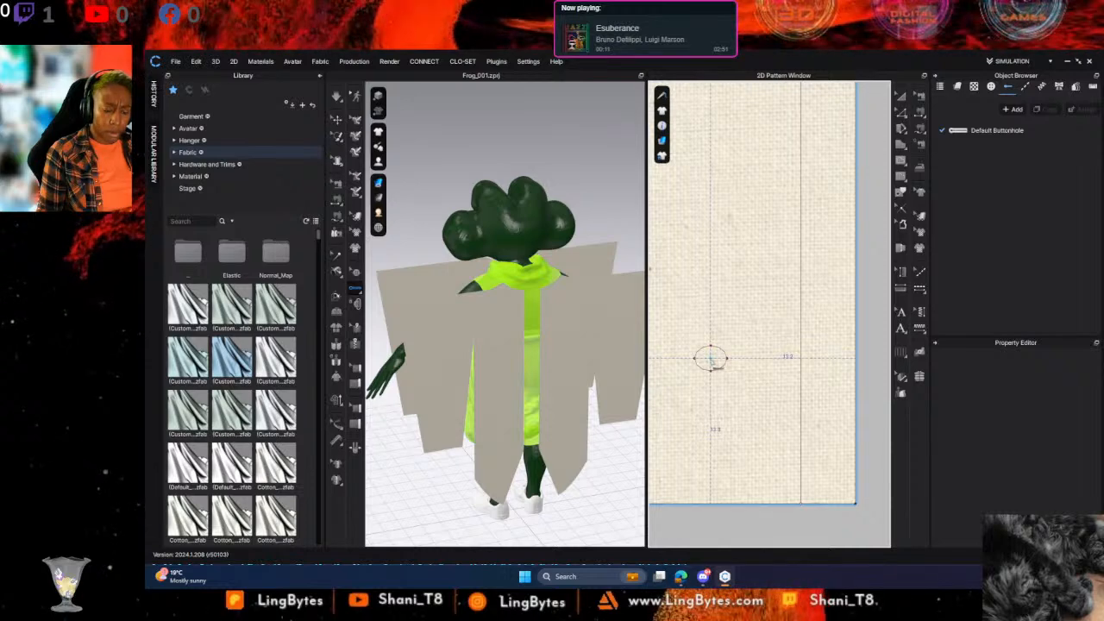
{"action": "left_click", "coordinate": [711, 358]}
Examine the row of buttonholes along the placket from the hem up to the neckline
{"action": "scroll", "coordinate": [720, 345], "scroll_direction": "down", "scroll_amount": 2}
{"action": "scroll", "coordinate": [778, 353], "scroll_direction": "down", "scroll_amount": 6}
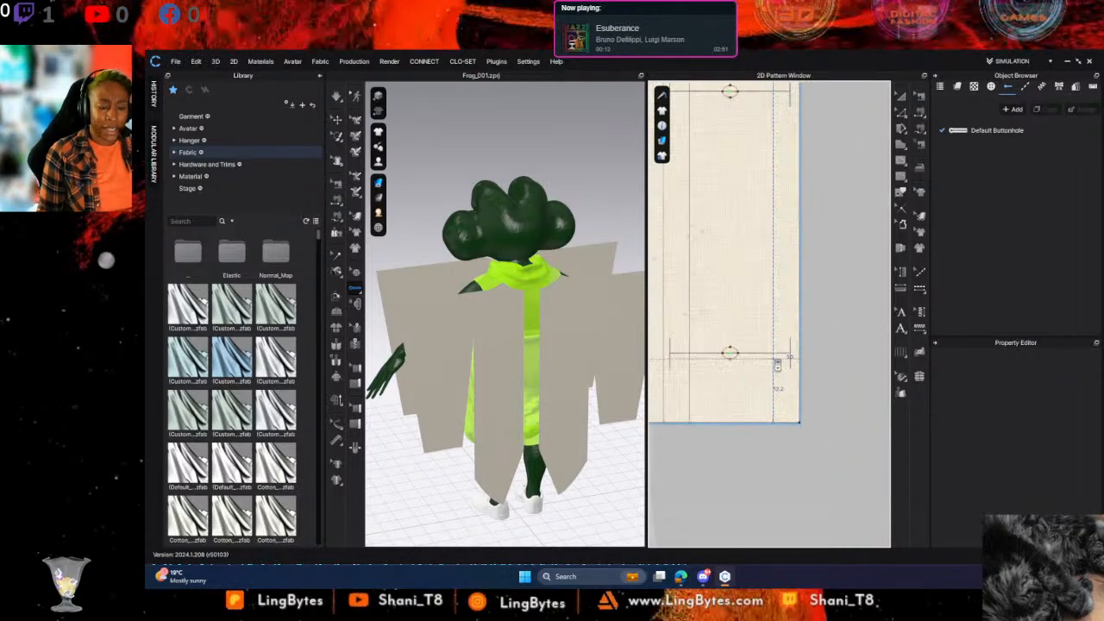
{"action": "scroll", "coordinate": [755, 422], "scroll_direction": "down", "scroll_amount": 5}
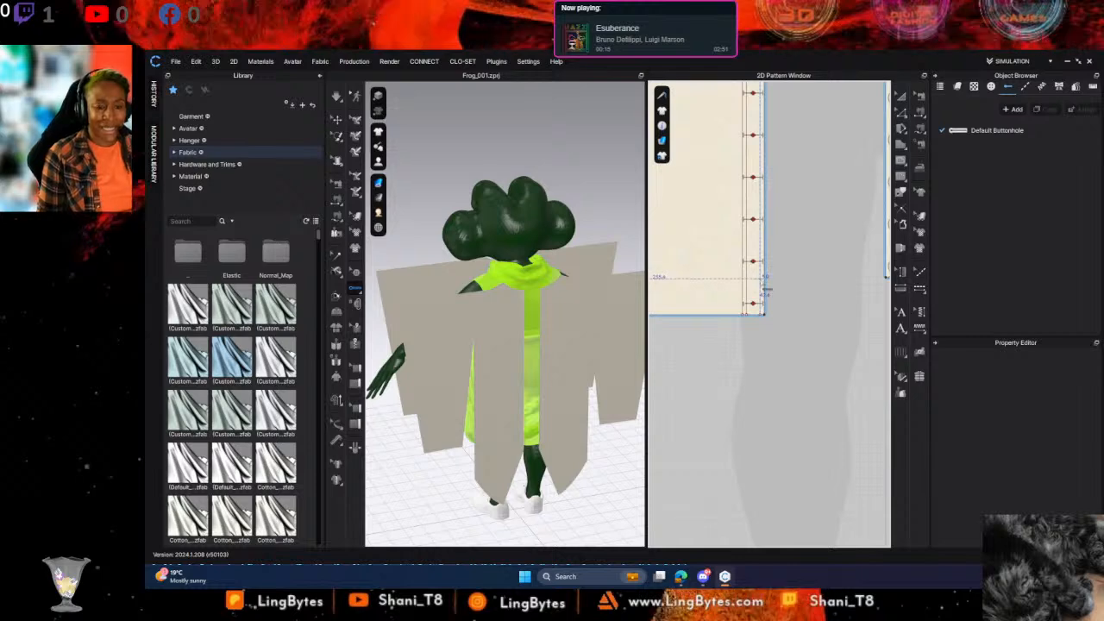
{"action": "middle_click_drag", "start_coordinate": [757, 439], "coordinate": [756, 526]}
{"action": "scroll", "coordinate": [797, 334], "scroll_direction": "down", "scroll_amount": 3}
{"action": "scroll", "coordinate": [791, 320], "scroll_direction": "up", "scroll_amount": 6}
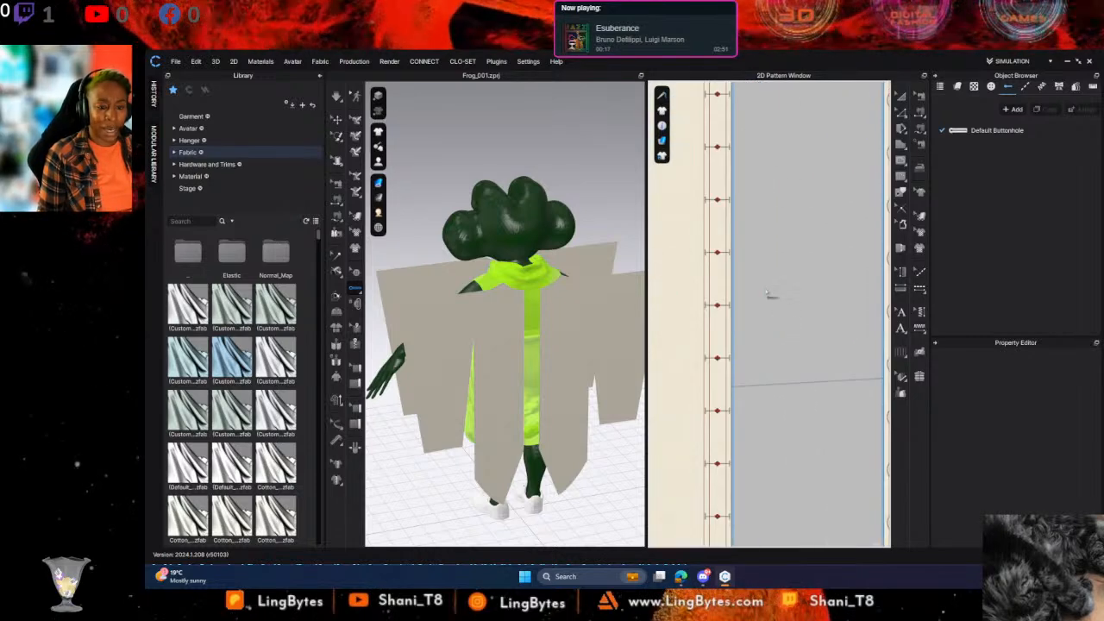
{"action": "middle_click_drag", "start_coordinate": [771, 296], "coordinate": [802, 542]}
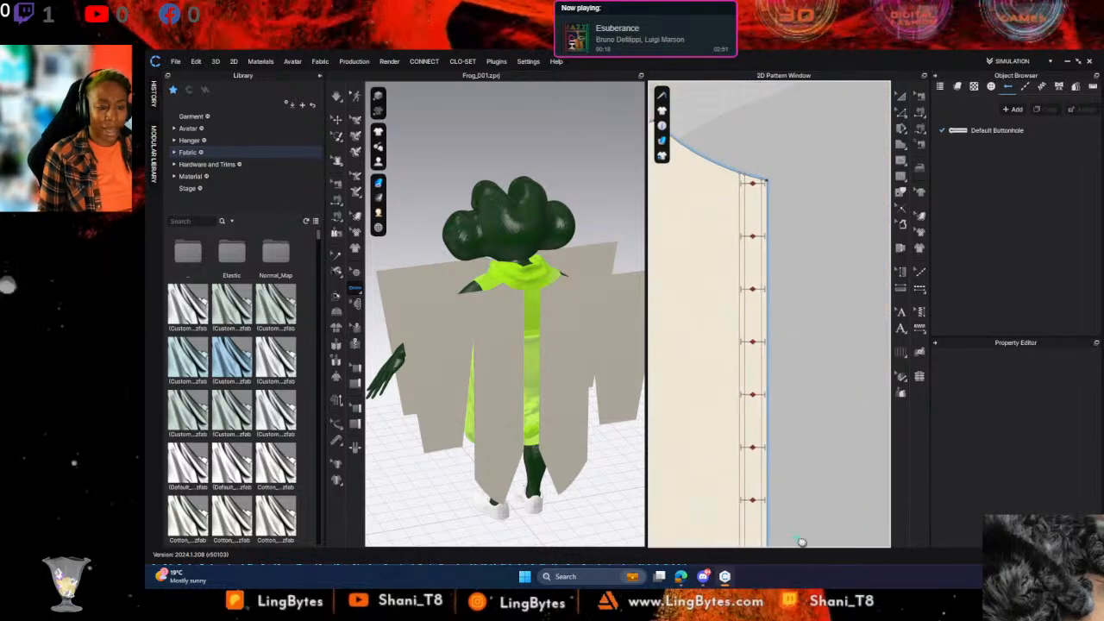
{"action": "left_click", "coordinate": [900, 96]}
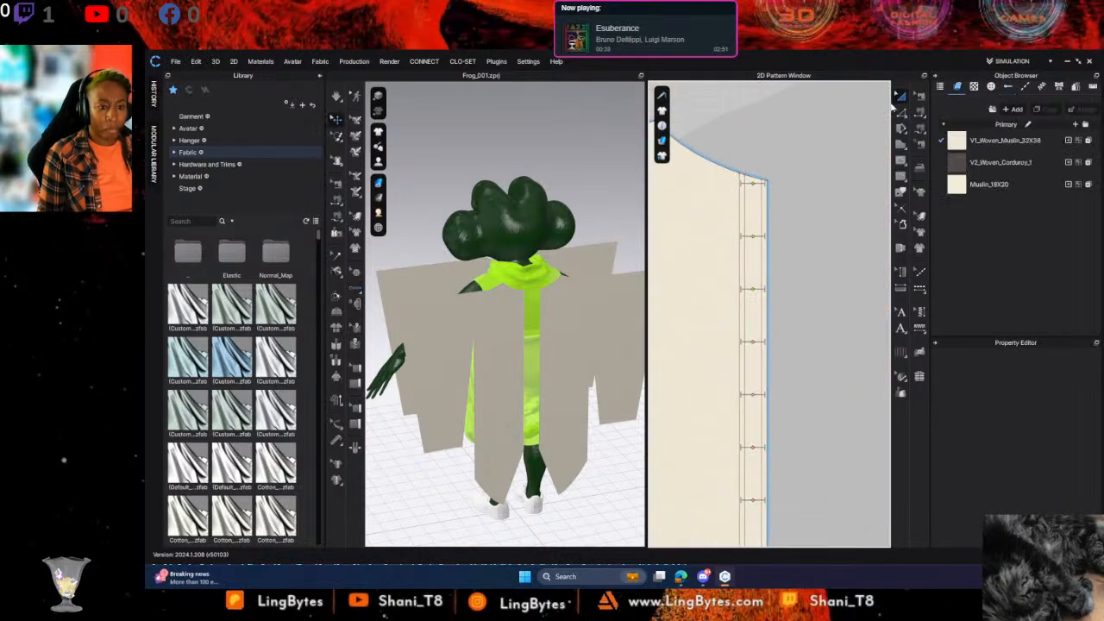
{"action": "left_click", "coordinate": [764, 215]}
{"action": "left_click", "coordinate": [759, 216]}
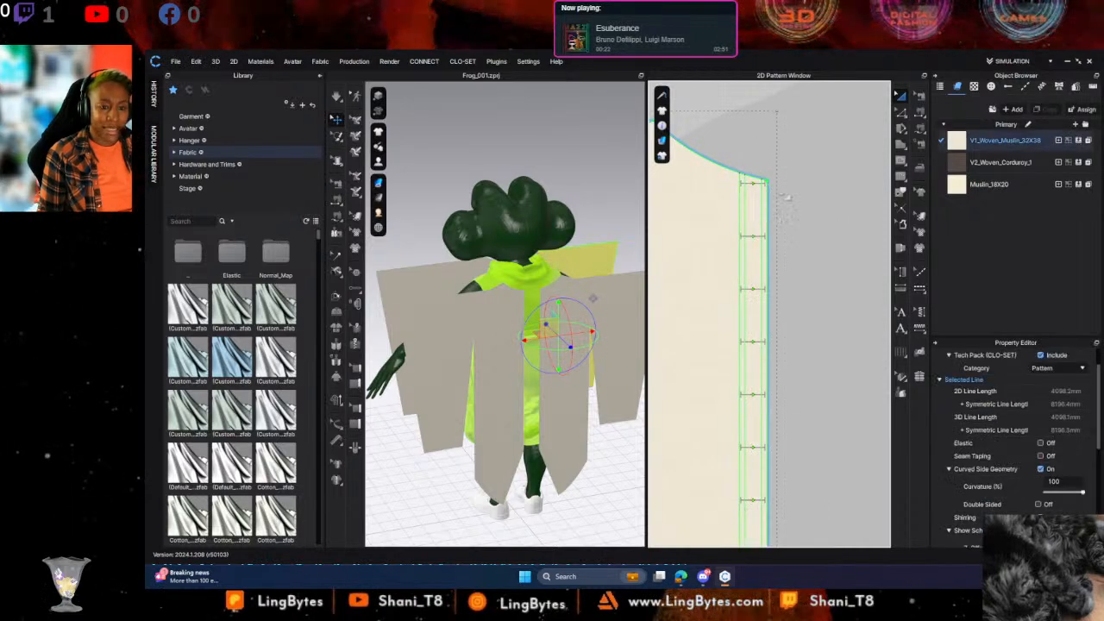
{"action": "left_click", "coordinate": [900, 112]}
{"action": "left_click", "coordinate": [770, 224]}
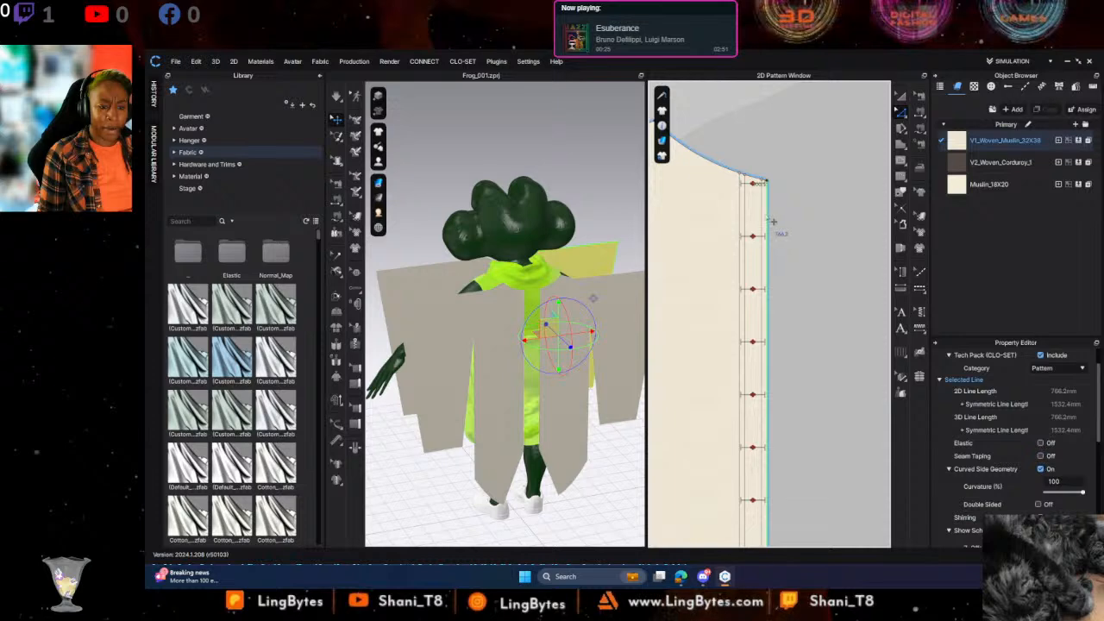
{"action": "left_click", "coordinate": [765, 222]}
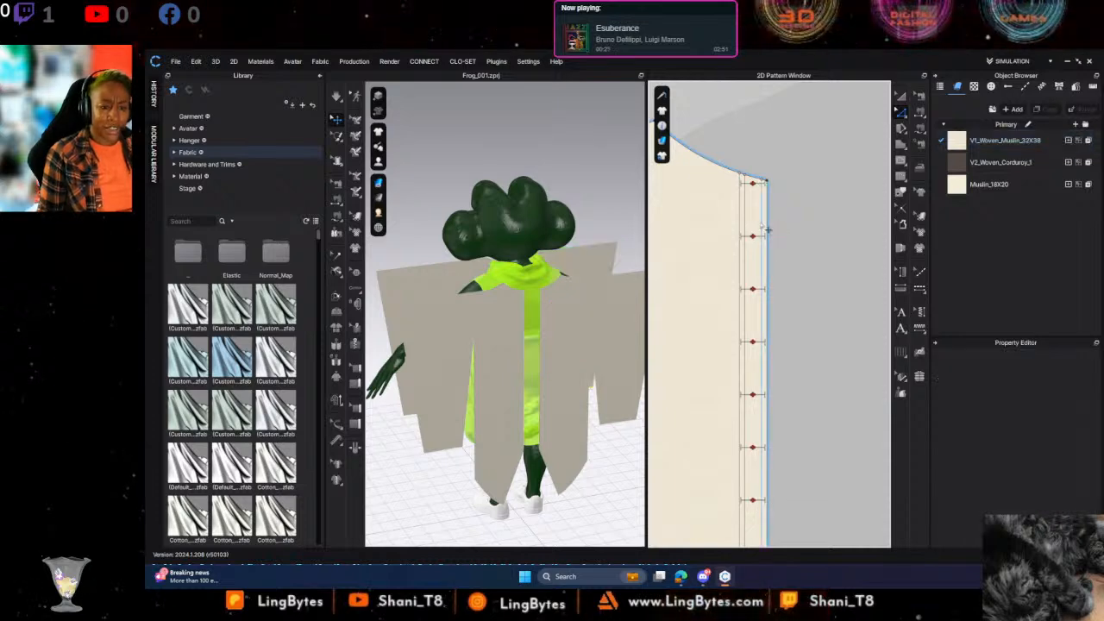
Move the buttonhole piece's centre-front edge together with its adjacent fold line slightly outward, away from the buttonholes
{"action": "left_click", "coordinate": [767, 231]}
{"action": "left_click", "coordinate": [770, 231]}
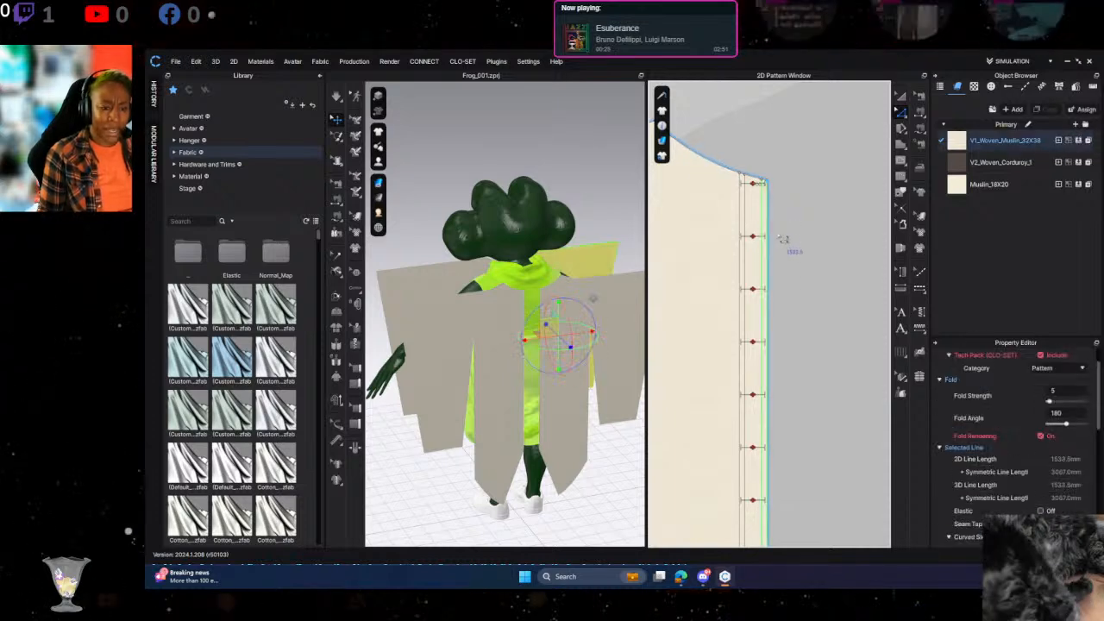
{"action": "left_click_drag", "start_coordinate": [778, 236], "coordinate": [784, 241]}
{"action": "key", "text": "Right"}
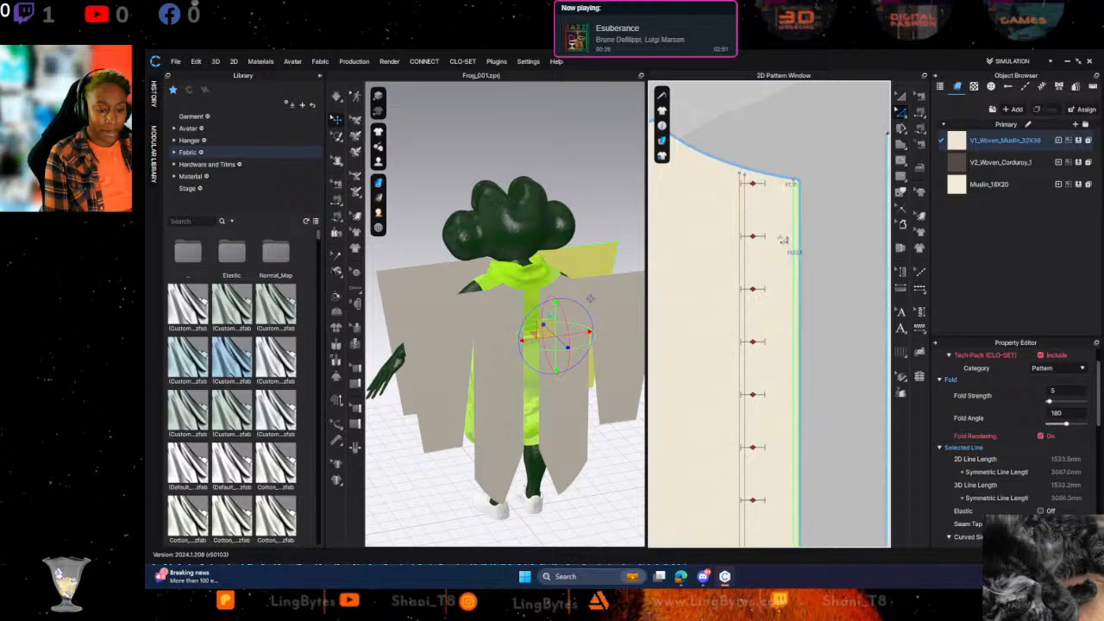
{"action": "key", "text": "Left"}
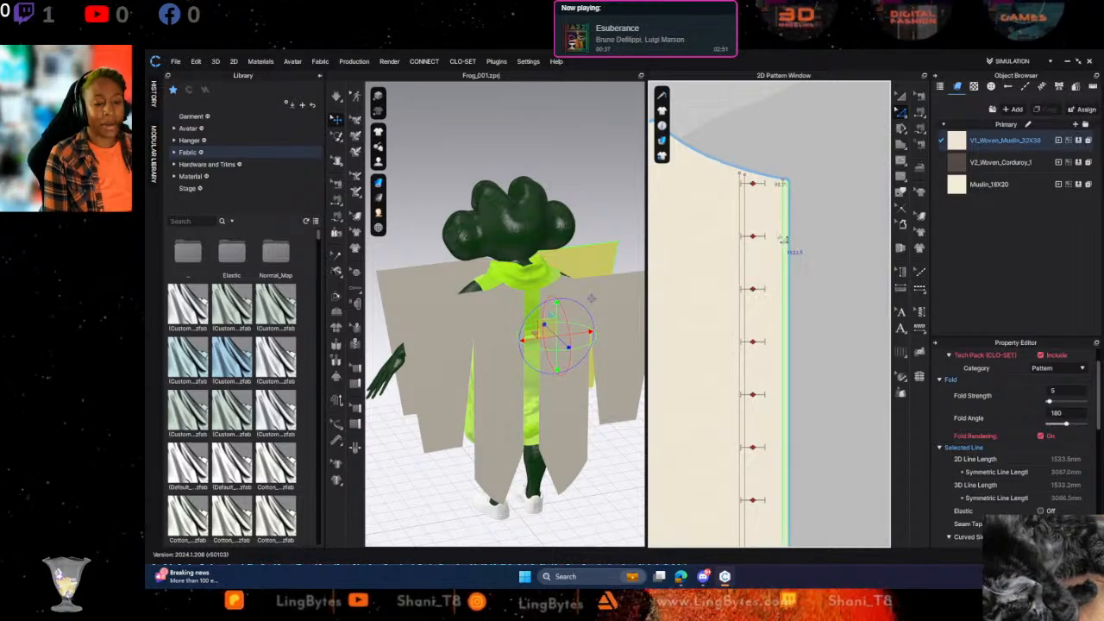
{"action": "key", "text": "Left"}
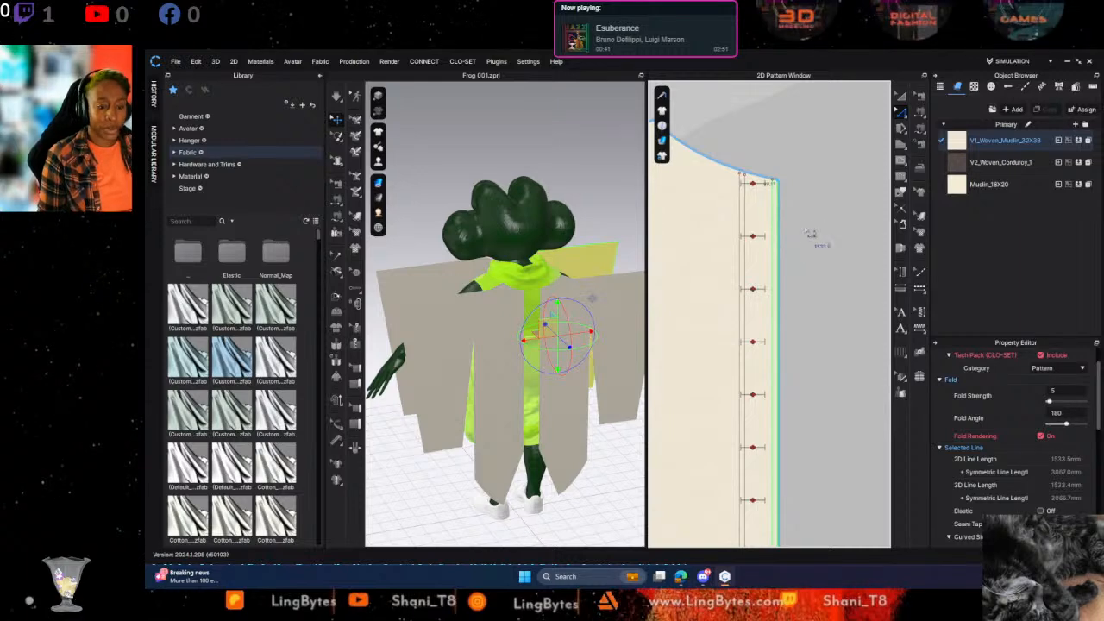
{"action": "left_click", "coordinate": [809, 233]}
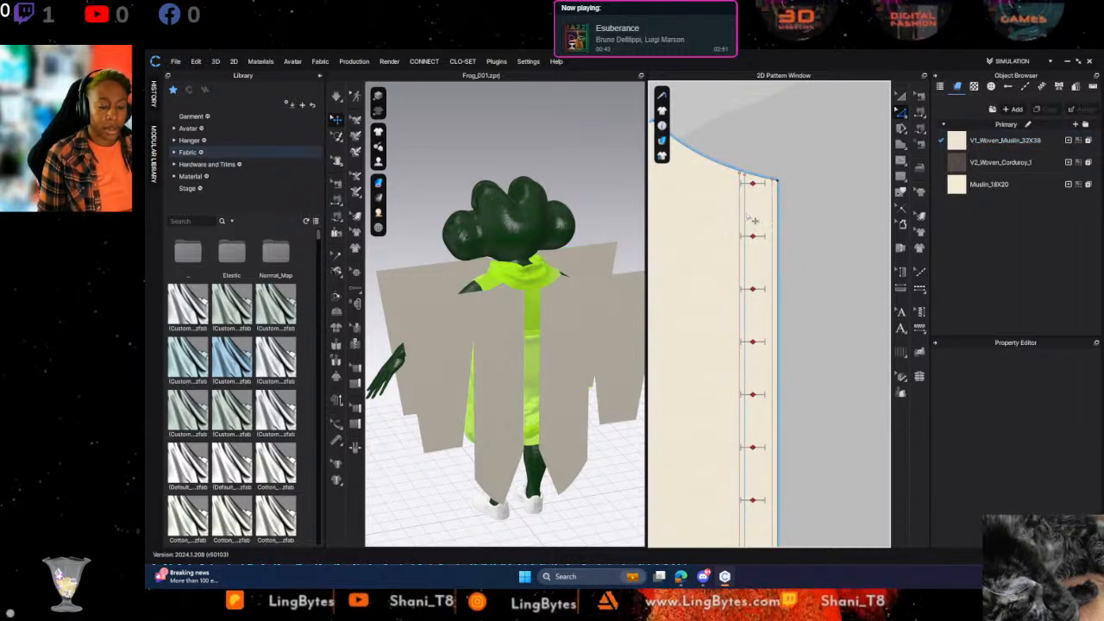
Shift the two inner placket lines one increment inward, away from the centre-front edge and the buttonholes
{"action": "left_click", "coordinate": [755, 221]}
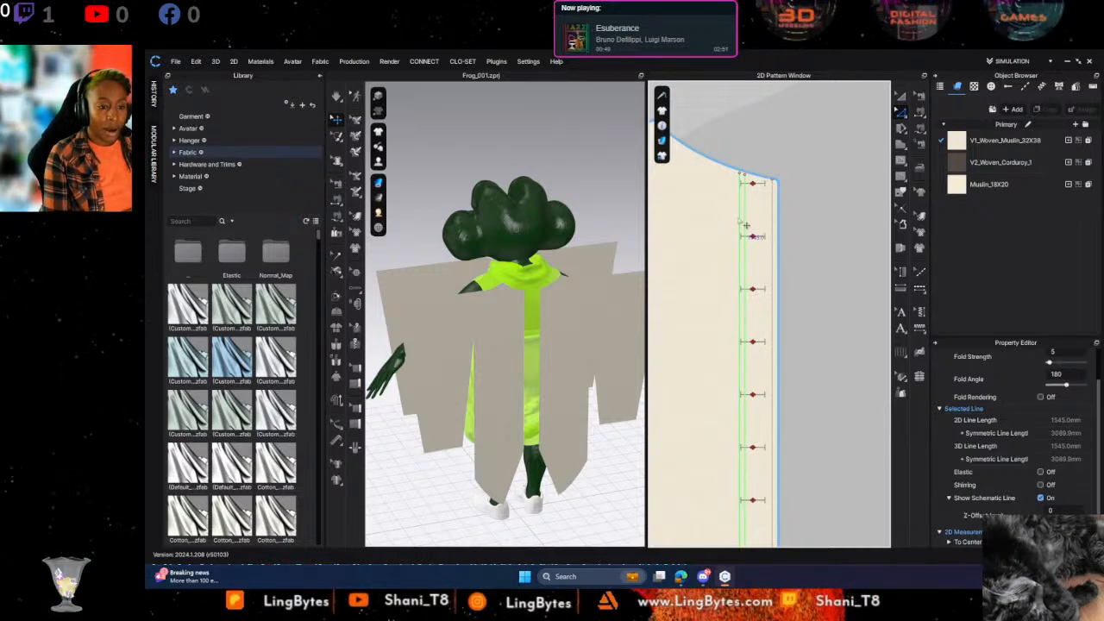
{"action": "key", "text": "Left"}
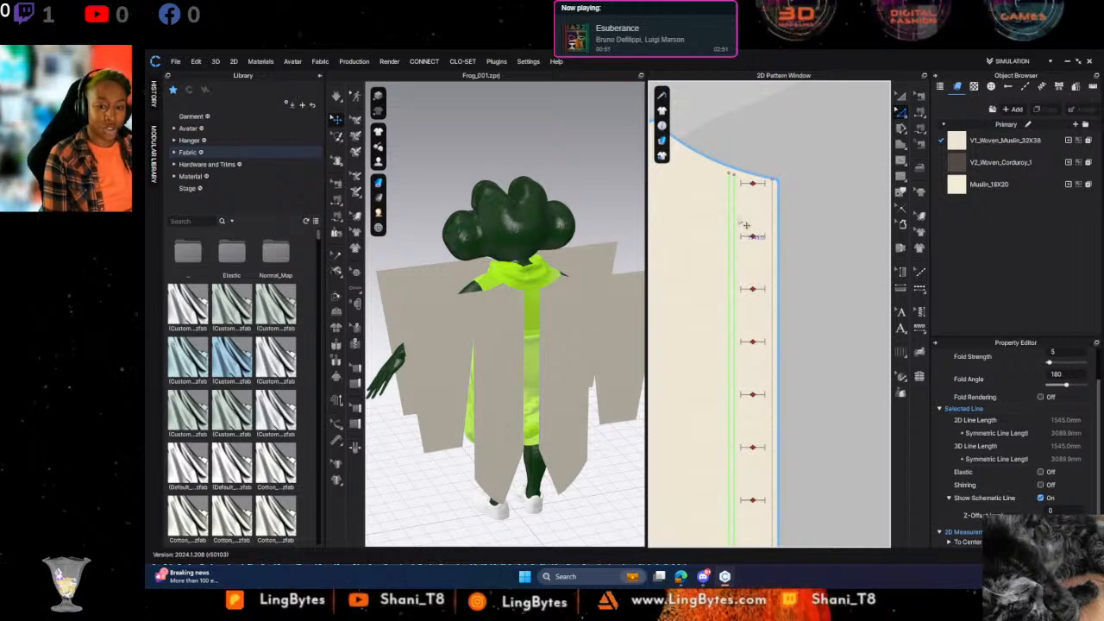
{"action": "scroll", "coordinate": [786, 259], "scroll_direction": "up", "scroll_amount": 2}
{"action": "scroll", "coordinate": [785, 371], "scroll_direction": "down", "scroll_amount": 2}
{"action": "middle_click_drag", "start_coordinate": [786, 374], "coordinate": [796, 63]}
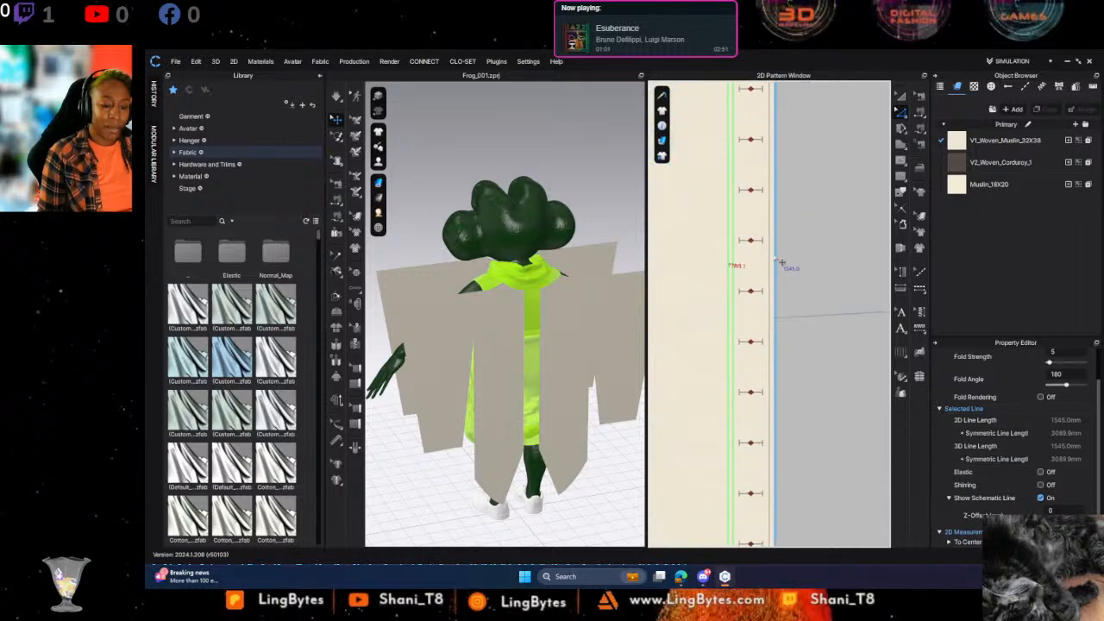
{"action": "middle_click_drag", "start_coordinate": [781, 253], "coordinate": [773, 78]}
{"action": "middle_click_drag", "start_coordinate": [787, 157], "coordinate": [843, 290]}
{"action": "middle_click_drag", "start_coordinate": [842, 228], "coordinate": [848, 415]}
{"action": "mouse_move", "coordinate": [840, 169]}
{"action": "middle_mouse_down"}
{"action": "mouse_move", "coordinate": [854, 257]}
{"action": "mouse_move", "coordinate": [826, 308]}
{"action": "middle_mouse_up"}
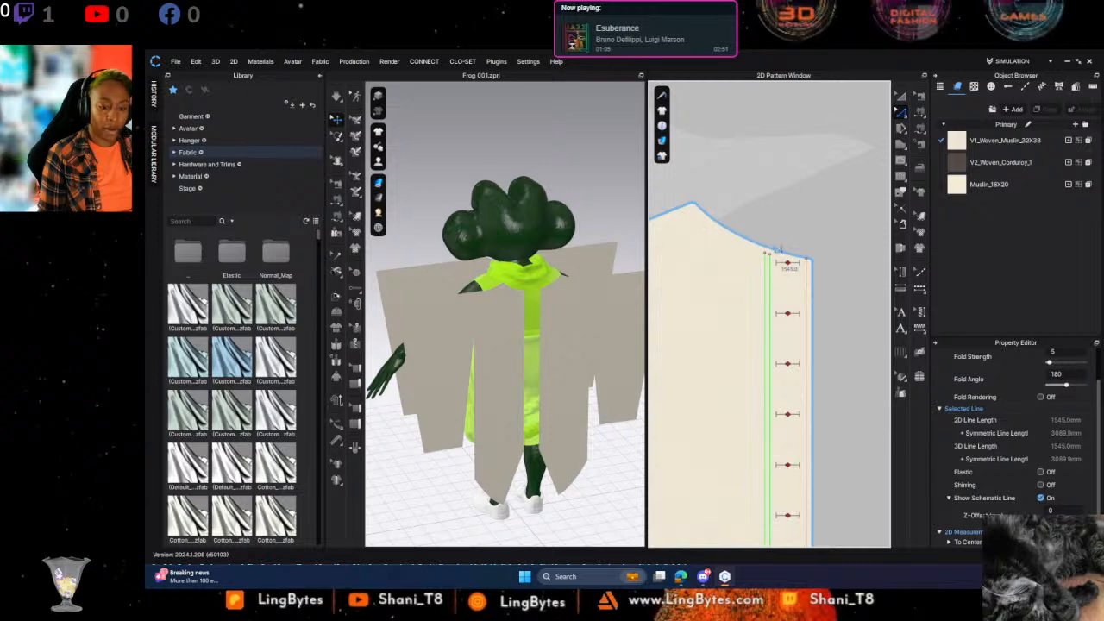
Extend the upper endpoints of the two inner placket lines so they meet the neckline edge
{"action": "middle_click_drag", "start_coordinate": [773, 251], "coordinate": [756, 279]}
{"action": "scroll", "coordinate": [751, 279], "scroll_direction": "down", "scroll_amount": 3}
{"action": "scroll", "coordinate": [753, 280], "scroll_direction": "up", "scroll_amount": 5}
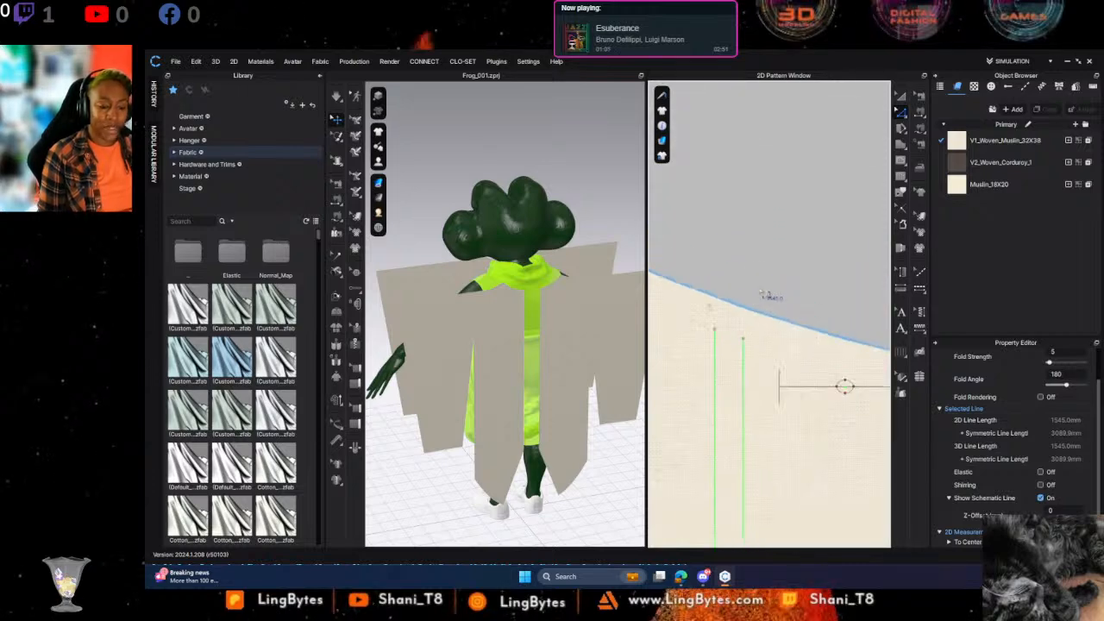
{"action": "key", "text": "Escape"}
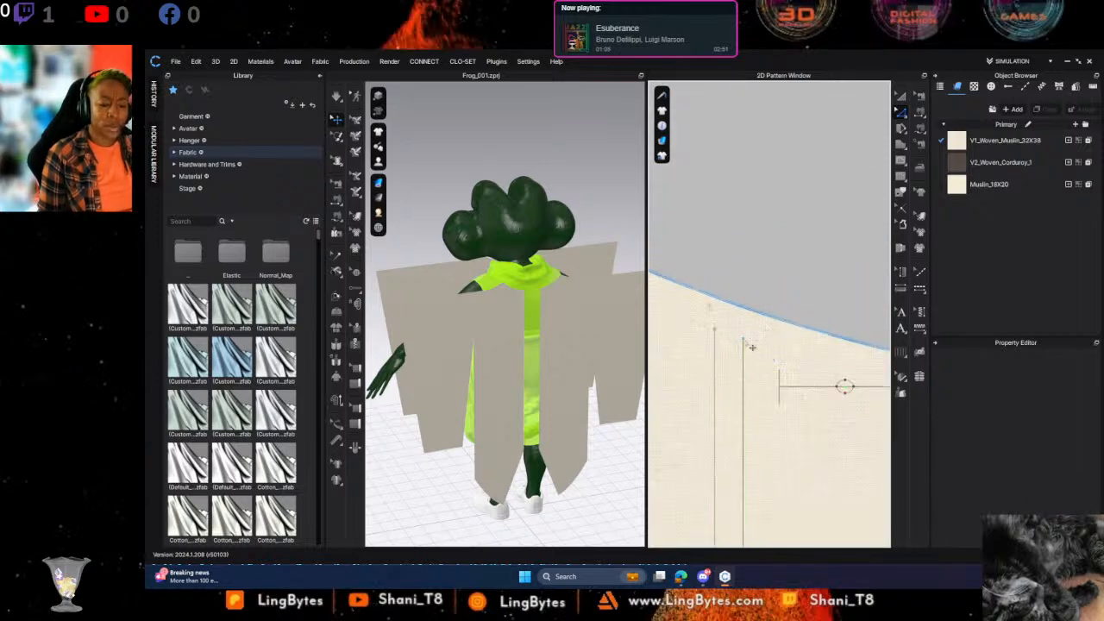
{"action": "left_click", "coordinate": [743, 339]}
{"action": "left_click", "coordinate": [714, 330], "text": "shift"}
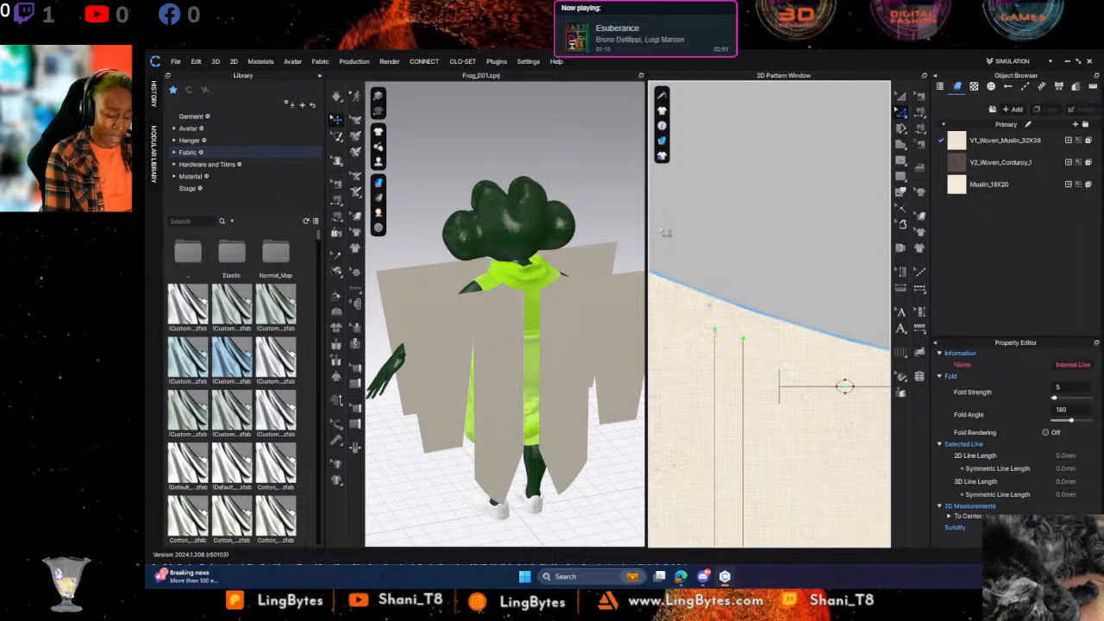
{"action": "key", "text": "Up"}
{"action": "key", "text": "Up"}
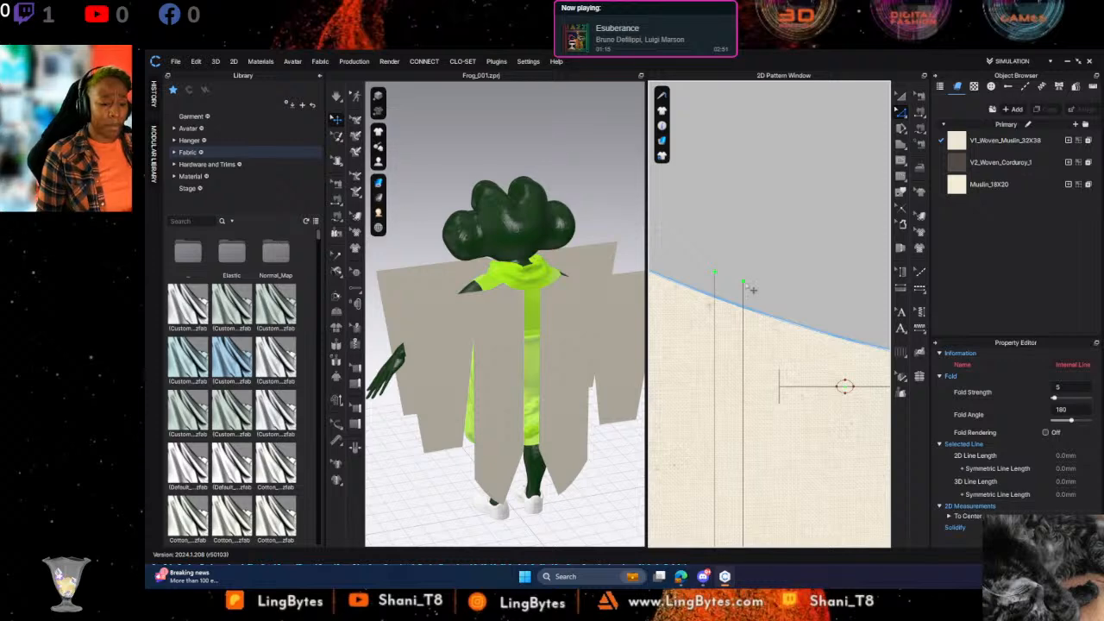
{"action": "left_click_drag", "start_coordinate": [744, 282], "coordinate": [745, 310]}
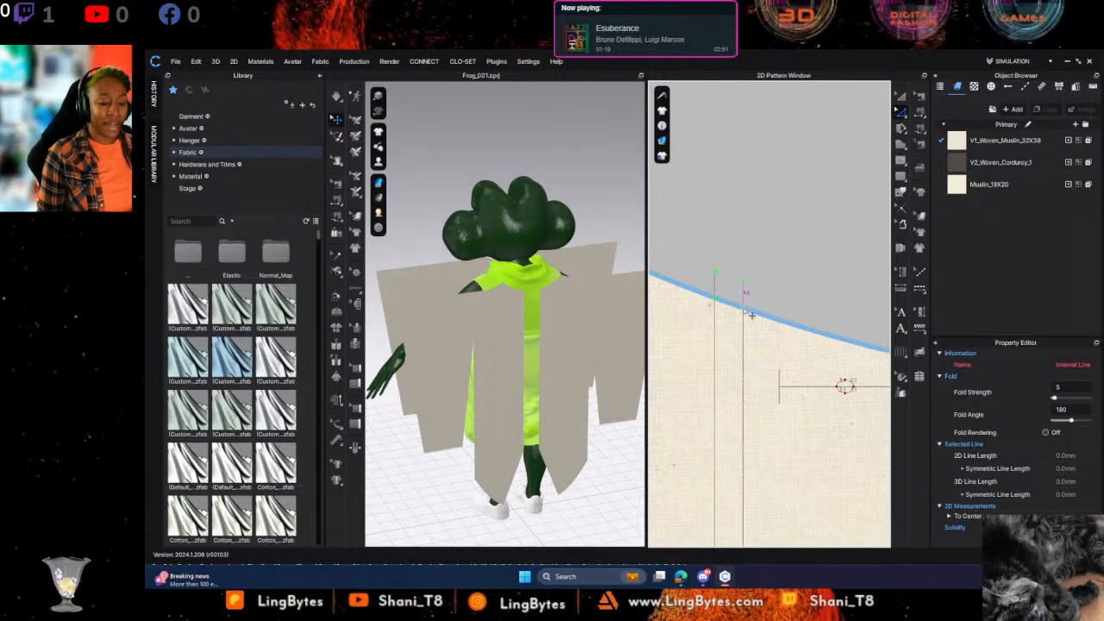
{"action": "left_click", "coordinate": [794, 257]}
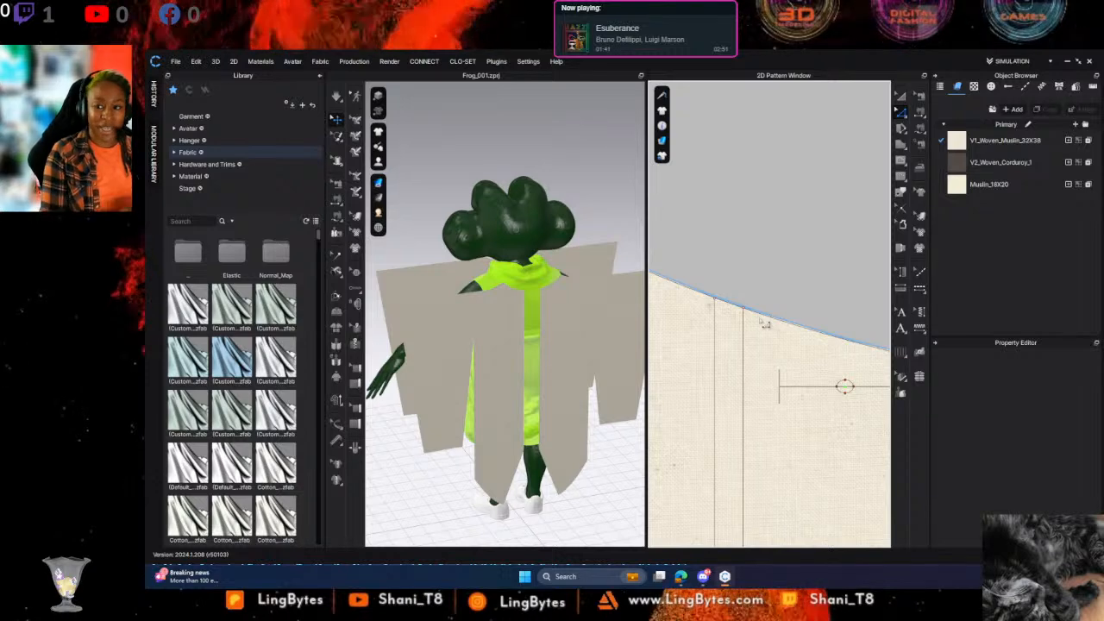
Inspect the buttonhole placket of the outer garment's front piece from the neckline down to the hem
{"action": "scroll", "coordinate": [794, 298], "scroll_direction": "down", "scroll_amount": 5}
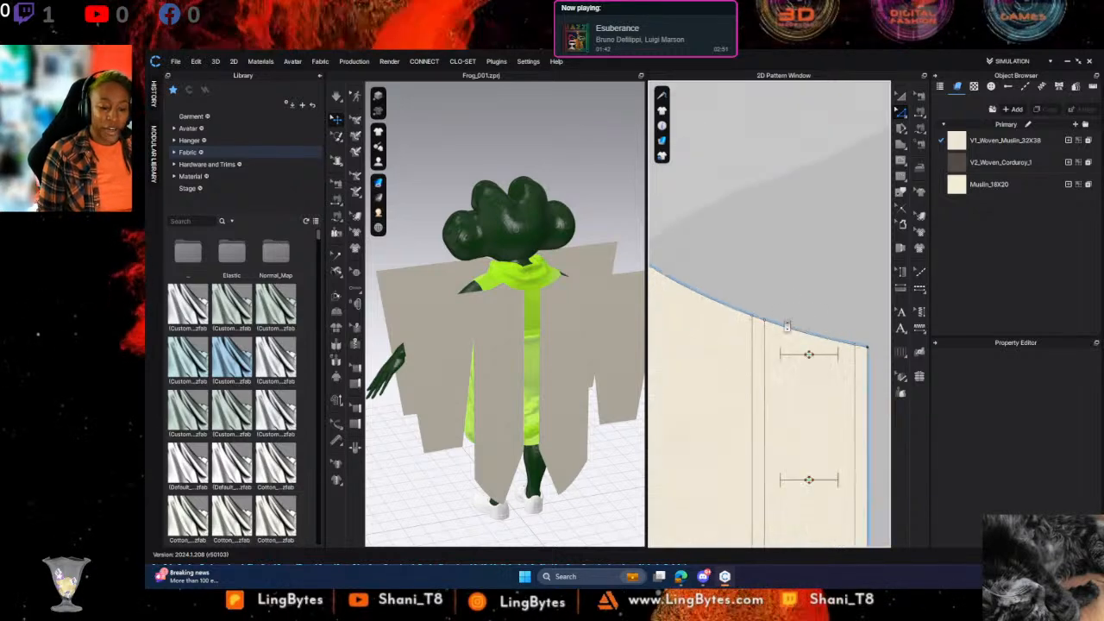
{"action": "middle_click_drag", "start_coordinate": [798, 378], "coordinate": [788, 51]}
{"action": "scroll", "coordinate": [850, 345], "scroll_direction": "up", "scroll_amount": 2}
{"action": "middle_click_drag", "start_coordinate": [860, 470], "coordinate": [850, 150]}
{"action": "scroll", "coordinate": [747, 496], "scroll_direction": "down", "scroll_amount": 3}
{"action": "scroll", "coordinate": [748, 490], "scroll_direction": "up", "scroll_amount": 6}
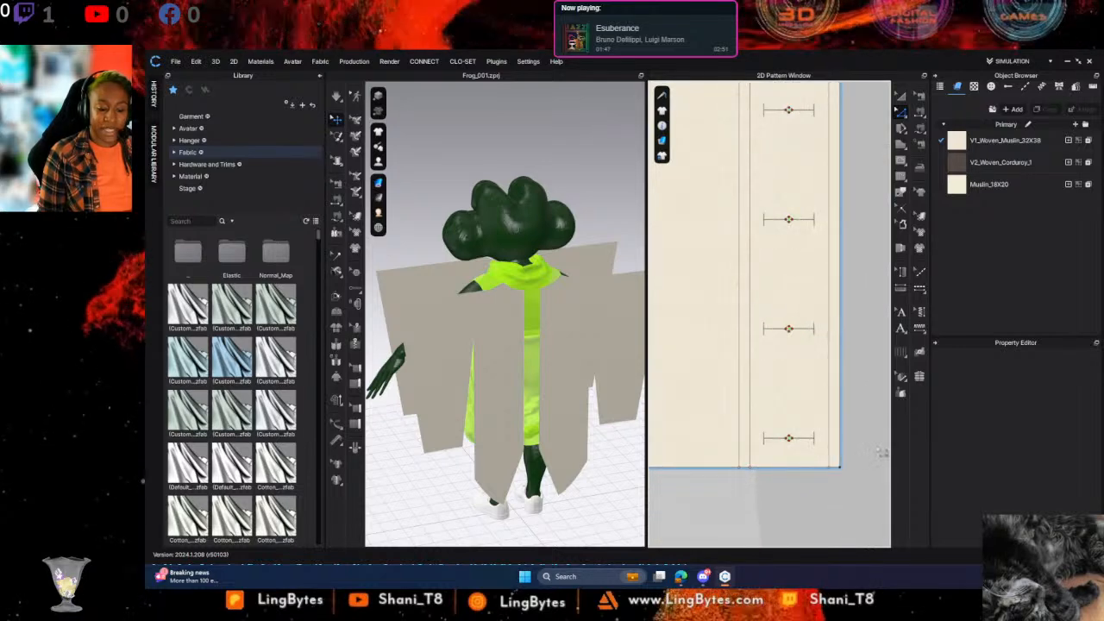
{"action": "middle_click_drag", "start_coordinate": [882, 453], "coordinate": [631, 388]}
{"action": "middle_click_drag", "start_coordinate": [756, 345], "coordinate": [825, 445]}
{"action": "scroll", "coordinate": [656, 434], "scroll_direction": "down", "scroll_amount": 11}
Compare the button placket on the opposite front piece with the buttonhole placket along their length
{"action": "scroll", "coordinate": [802, 382], "scroll_direction": "up", "scroll_amount": 6}
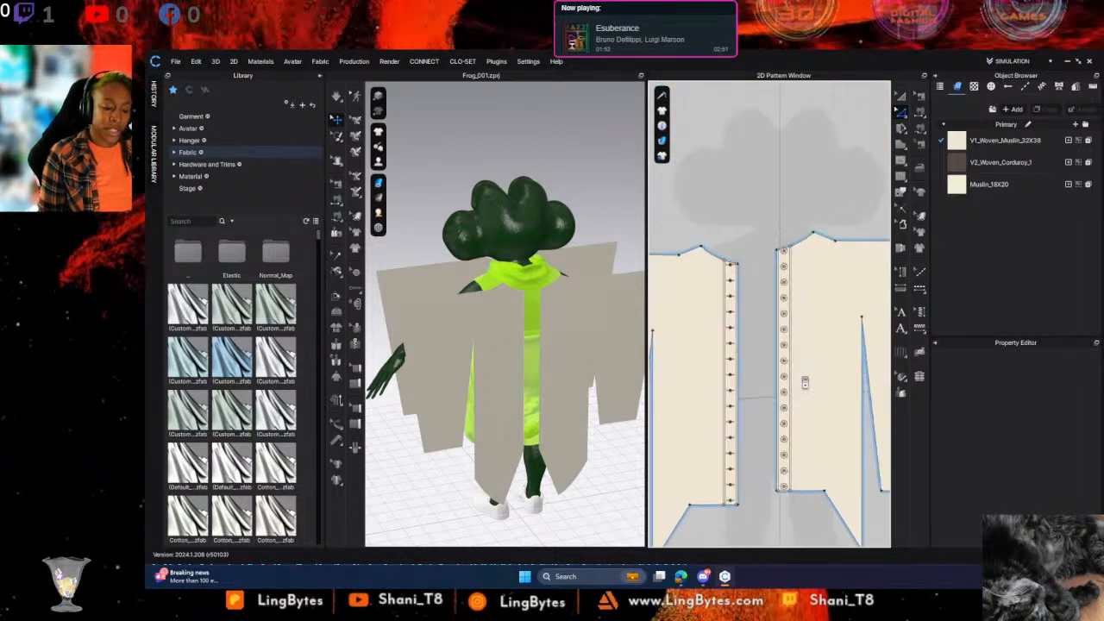
{"action": "scroll", "coordinate": [802, 379], "scroll_direction": "up", "scroll_amount": 2}
{"action": "scroll", "coordinate": [776, 367], "scroll_direction": "down", "scroll_amount": 5}
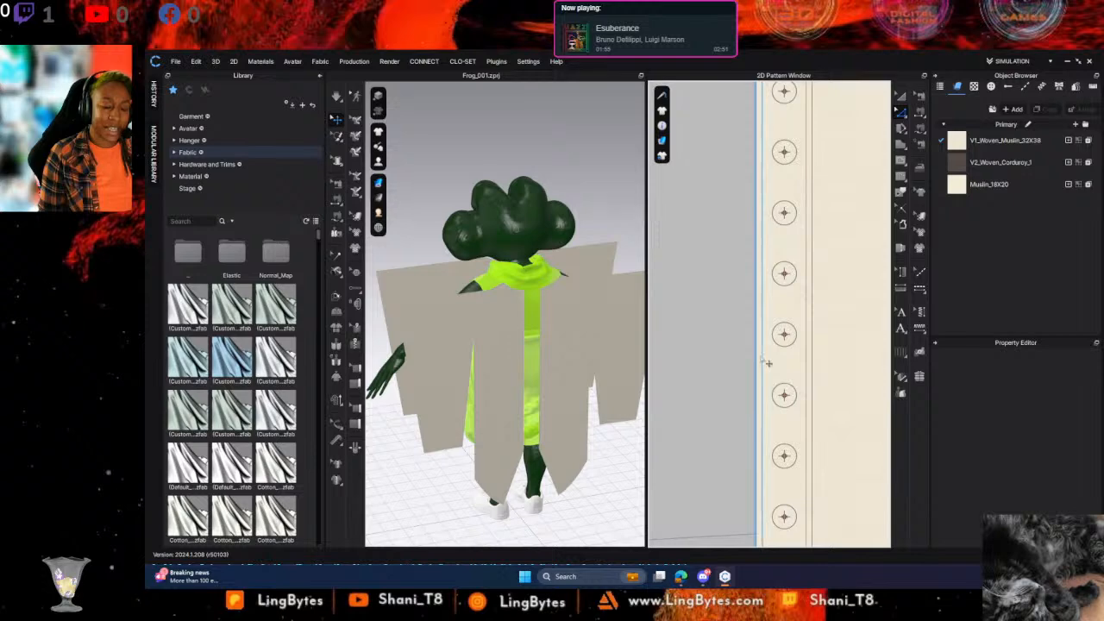
{"action": "scroll", "coordinate": [764, 377], "scroll_direction": "down", "scroll_amount": 2}
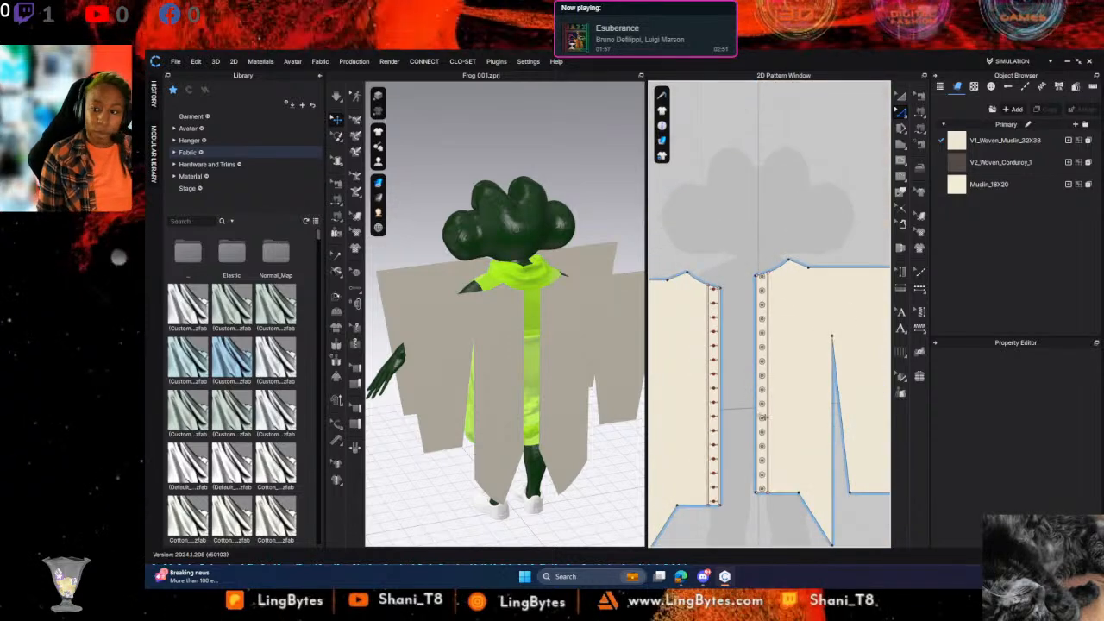
{"action": "scroll", "coordinate": [716, 397], "scroll_direction": "up", "scroll_amount": 5}
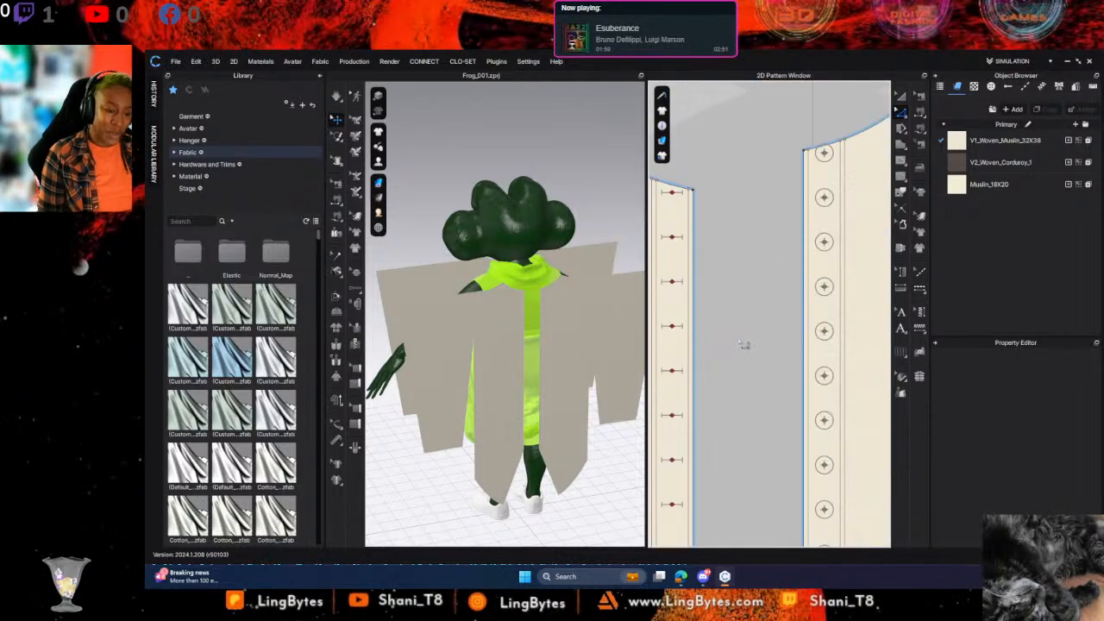
{"action": "middle_click_drag", "start_coordinate": [791, 388], "coordinate": [843, 448]}
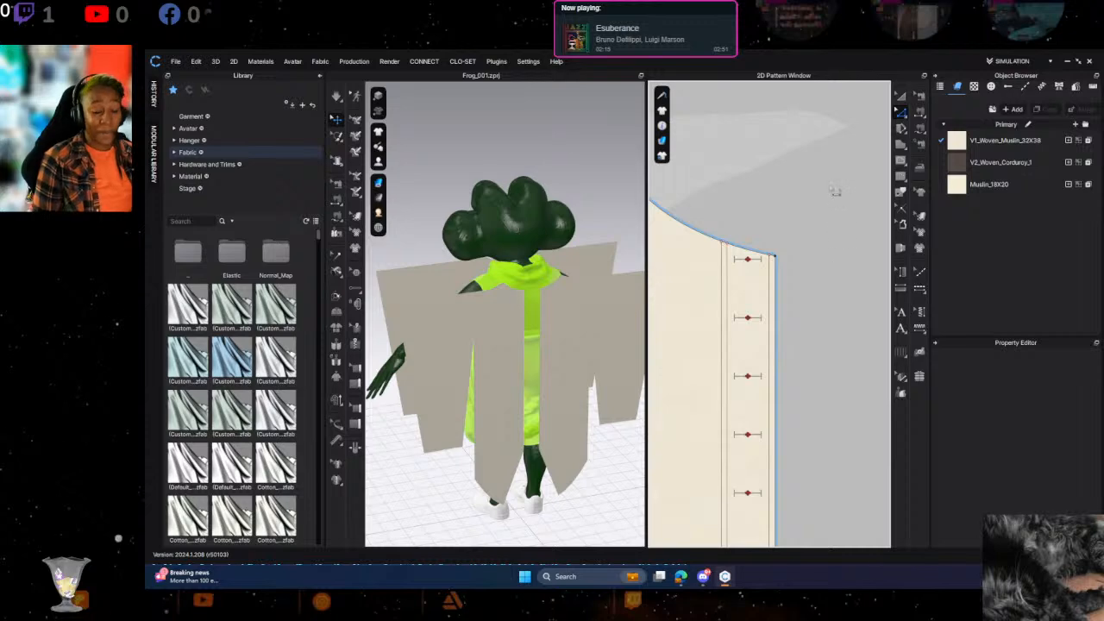
{"action": "scroll", "coordinate": [837, 200], "scroll_direction": "down", "scroll_amount": 2}
{"action": "scroll", "coordinate": [825, 206], "scroll_direction": "down", "scroll_amount": 5}
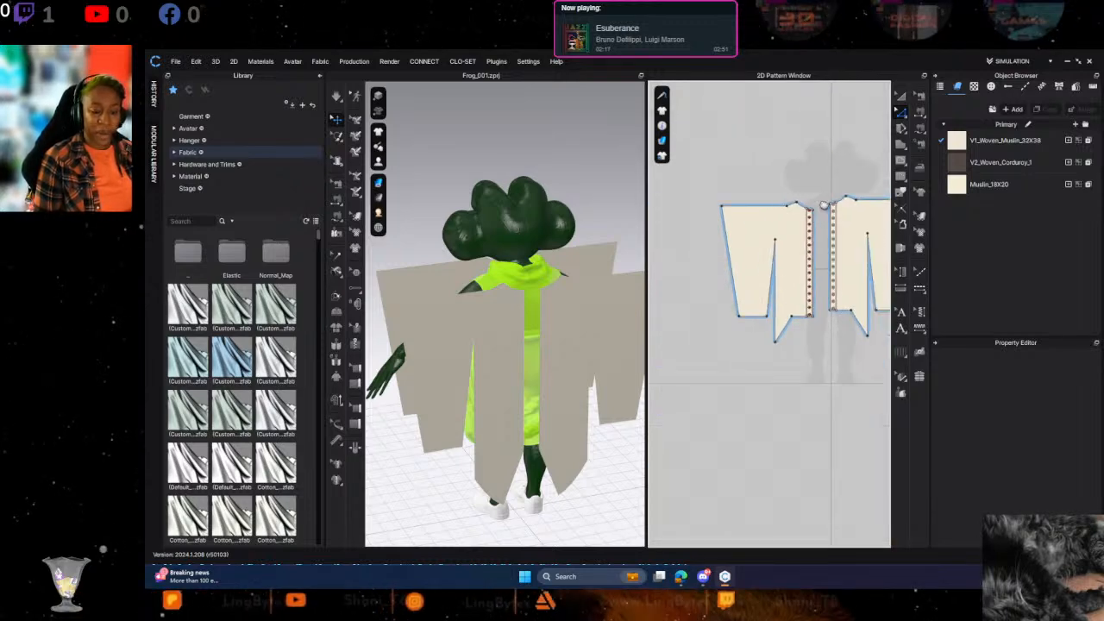
Free-sew the shoulder and upper sleeve edges of the front piece to the matching edges of the back piece
{"action": "left_click", "coordinate": [921, 114]}
{"action": "middle_click_drag", "start_coordinate": [788, 341], "coordinate": [630, 364]}
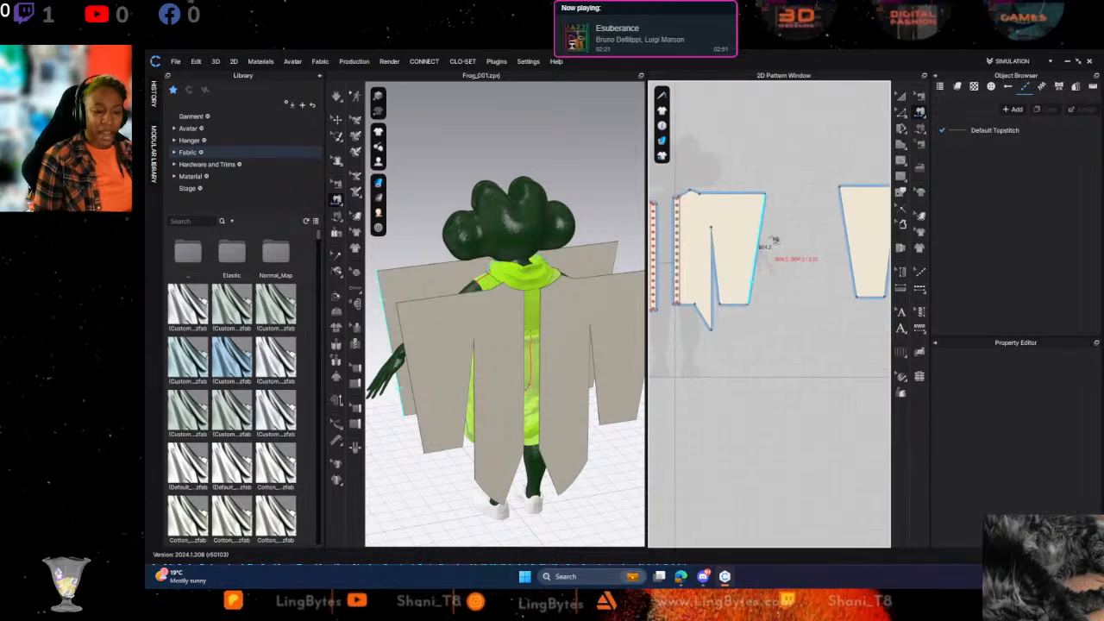
{"action": "middle_click_drag", "start_coordinate": [813, 274], "coordinate": [791, 307]}
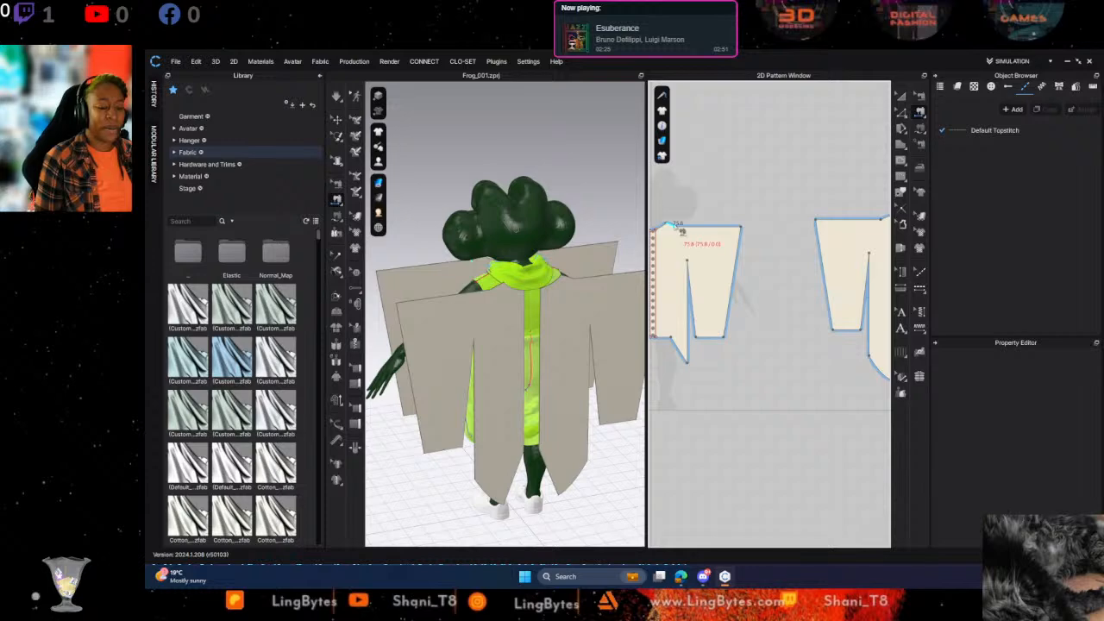
{"action": "left_click", "coordinate": [919, 127]}
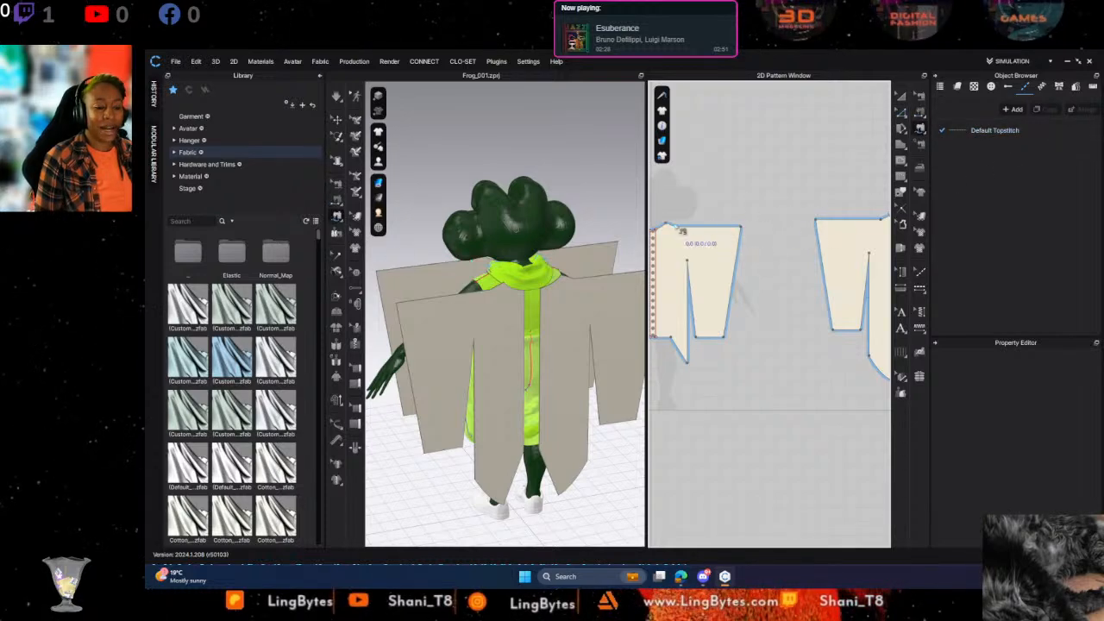
{"action": "middle_click_drag", "start_coordinate": [766, 238], "coordinate": [725, 250]}
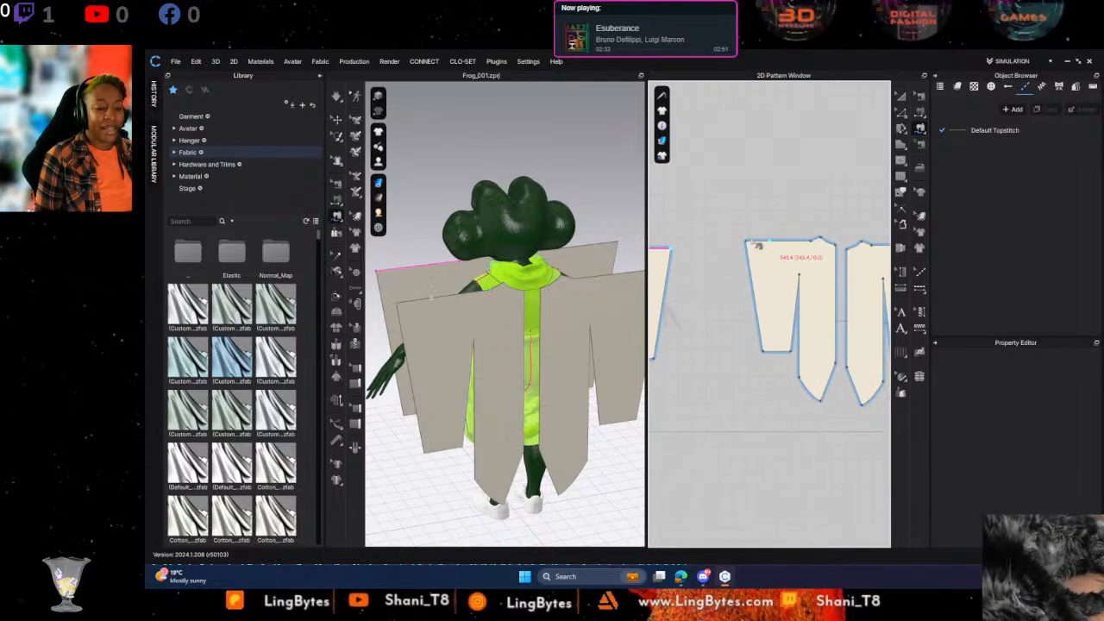
{"action": "left_click", "coordinate": [751, 247]}
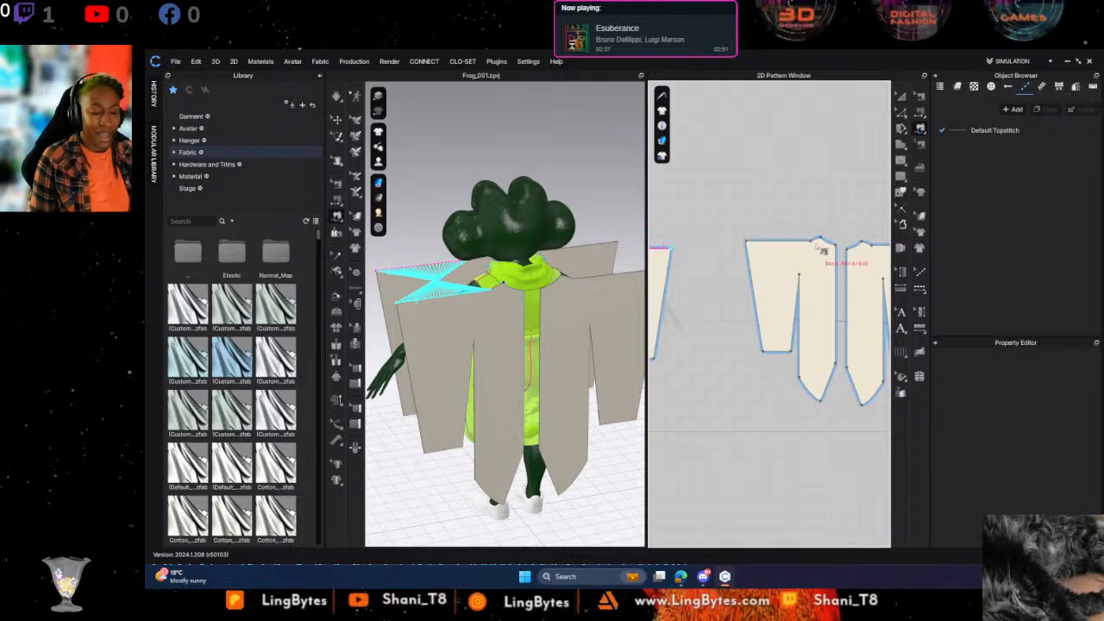
{"action": "left_click", "coordinate": [822, 243]}
{"action": "left_click", "coordinate": [826, 244]}
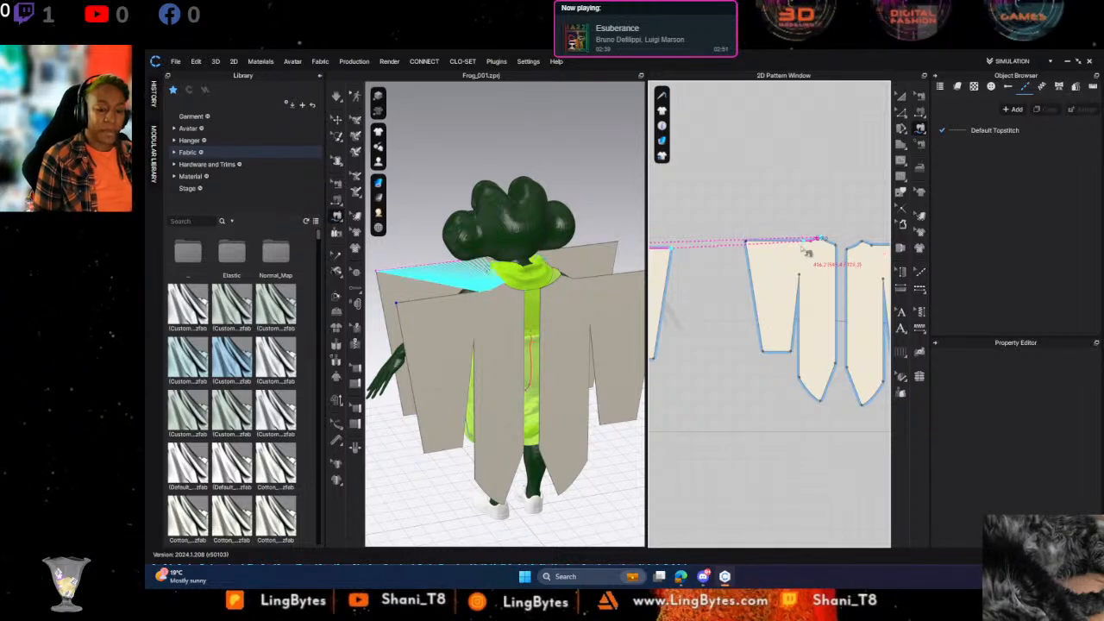
{"action": "left_click", "coordinate": [756, 249]}
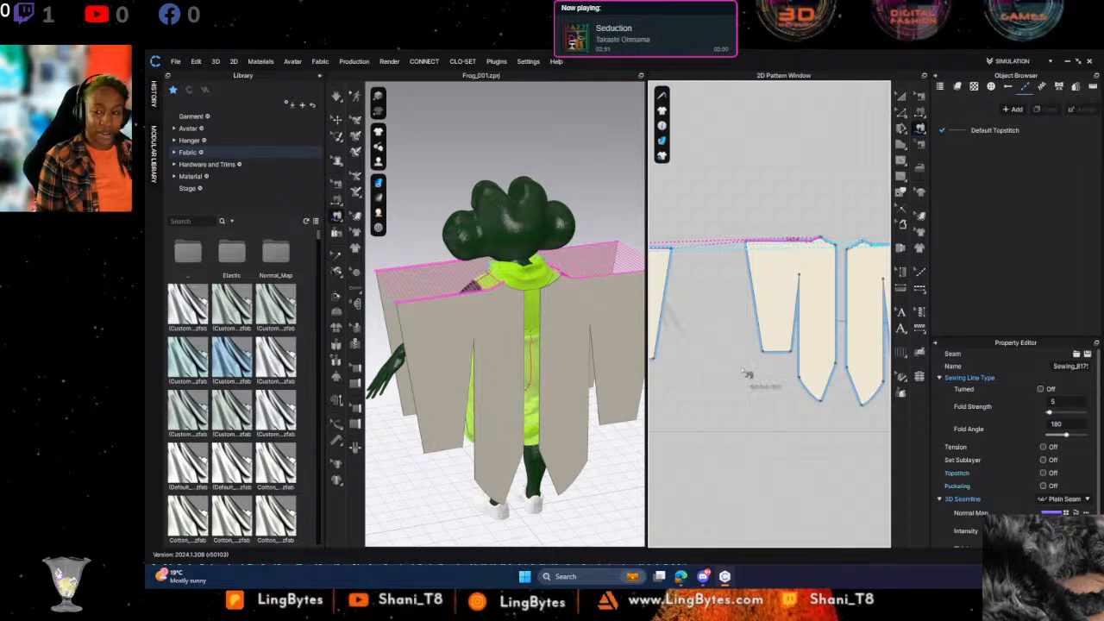
Sew the two back pieces together along the centre-back edge and simulate the drape on the avatar
{"action": "right_click_drag", "start_coordinate": [794, 389], "coordinate": [719, 414]}
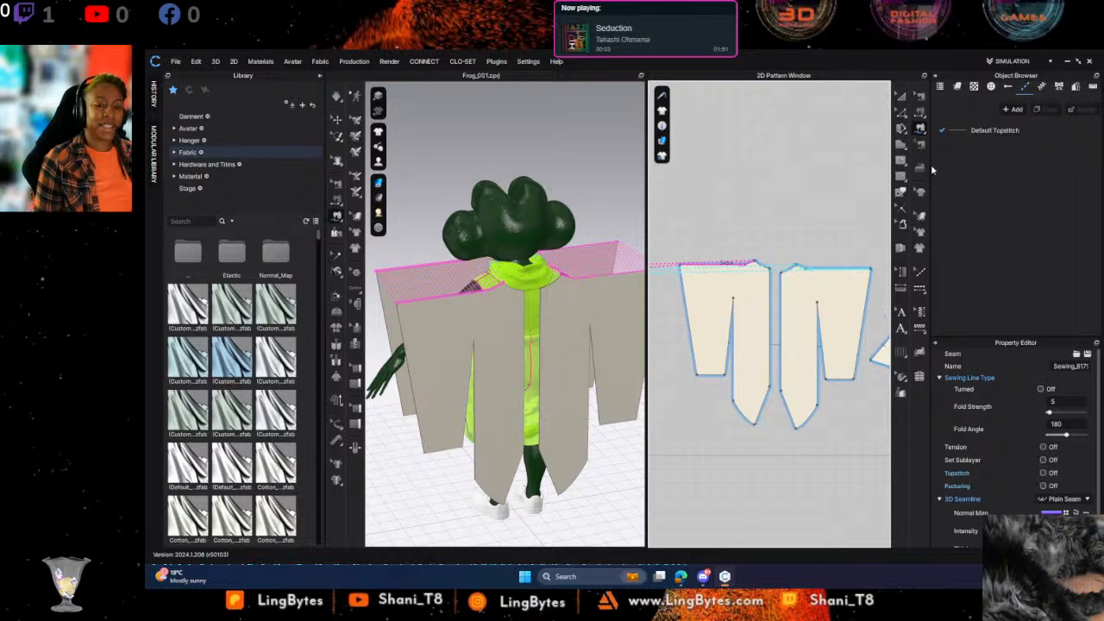
{"action": "left_click", "coordinate": [778, 298]}
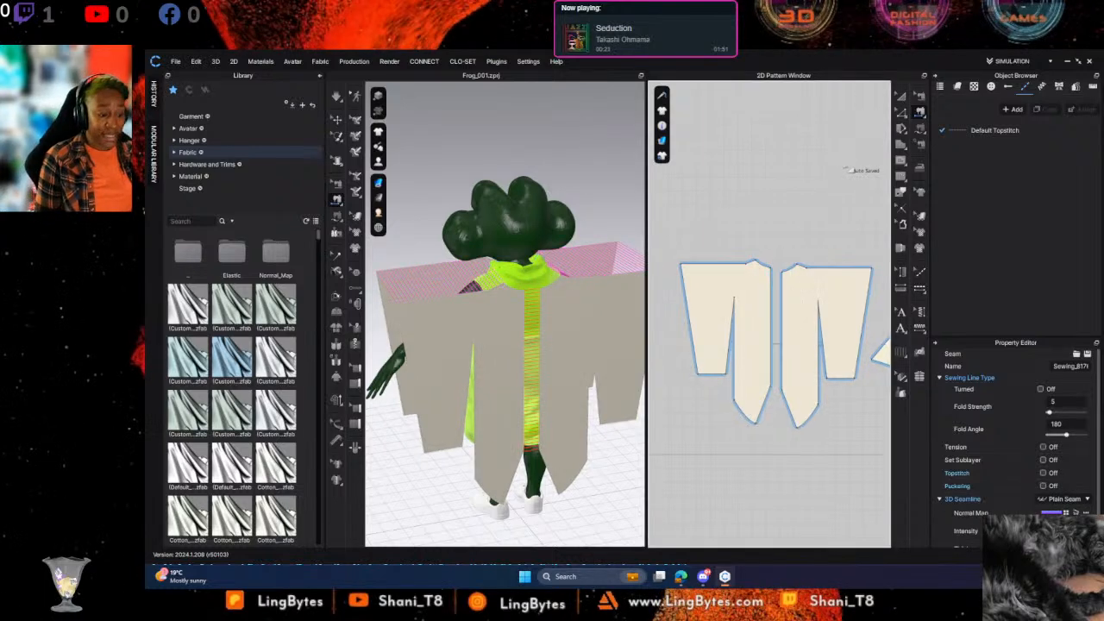
{"action": "key", "text": "space"}
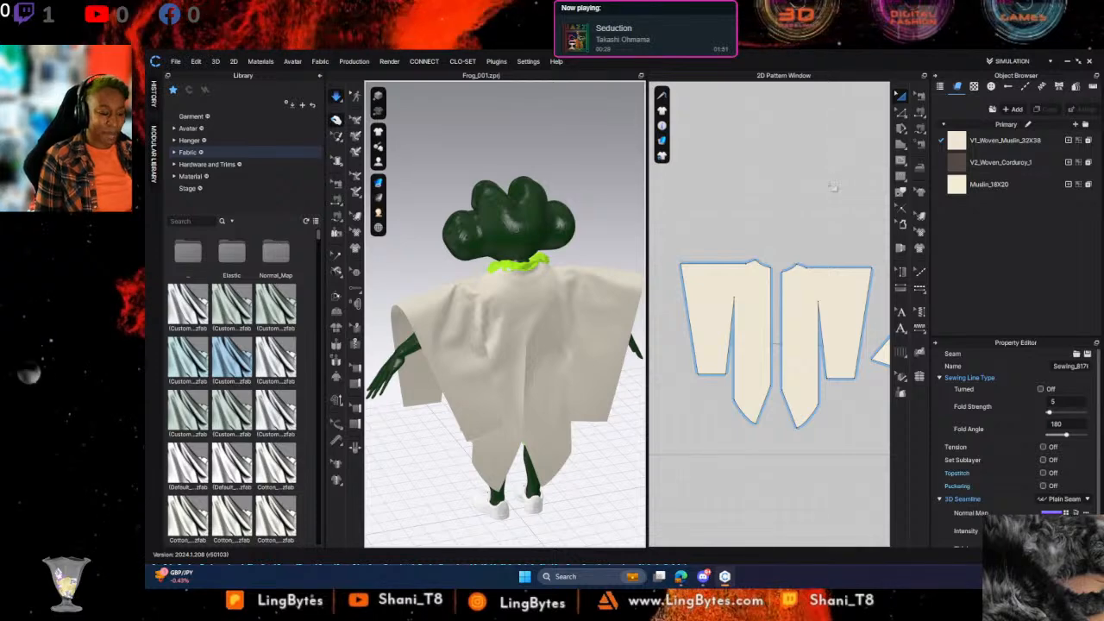
{"action": "right_click_drag", "start_coordinate": [484, 381], "coordinate": [535, 412]}
{"action": "scroll", "coordinate": [710, 407], "scroll_direction": "up", "scroll_amount": 2}
{"action": "scroll", "coordinate": [710, 407], "scroll_direction": "down", "scroll_amount": 2}
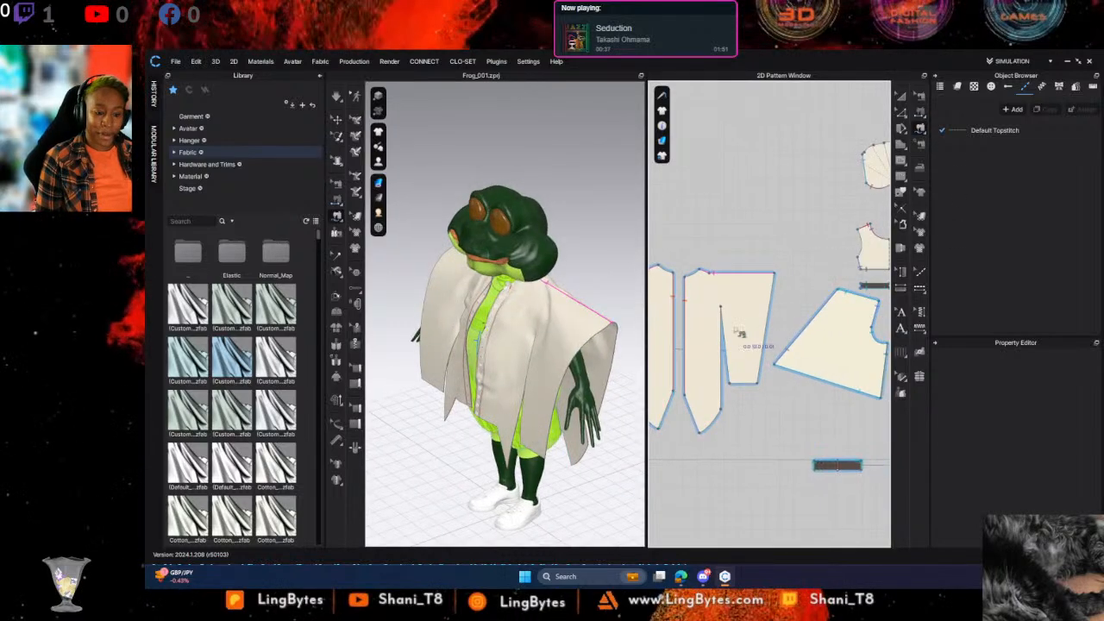
{"action": "left_click", "coordinate": [730, 384]}
{"action": "middle_click_drag", "start_coordinate": [828, 394], "coordinate": [947, 390]}
{"action": "middle_click_drag", "start_coordinate": [687, 353], "coordinate": [895, 368]}
{"action": "middle_click_drag", "start_coordinate": [667, 376], "coordinate": [683, 363]}
{"action": "right_click_drag", "start_coordinate": [592, 425], "coordinate": [345, 395]}
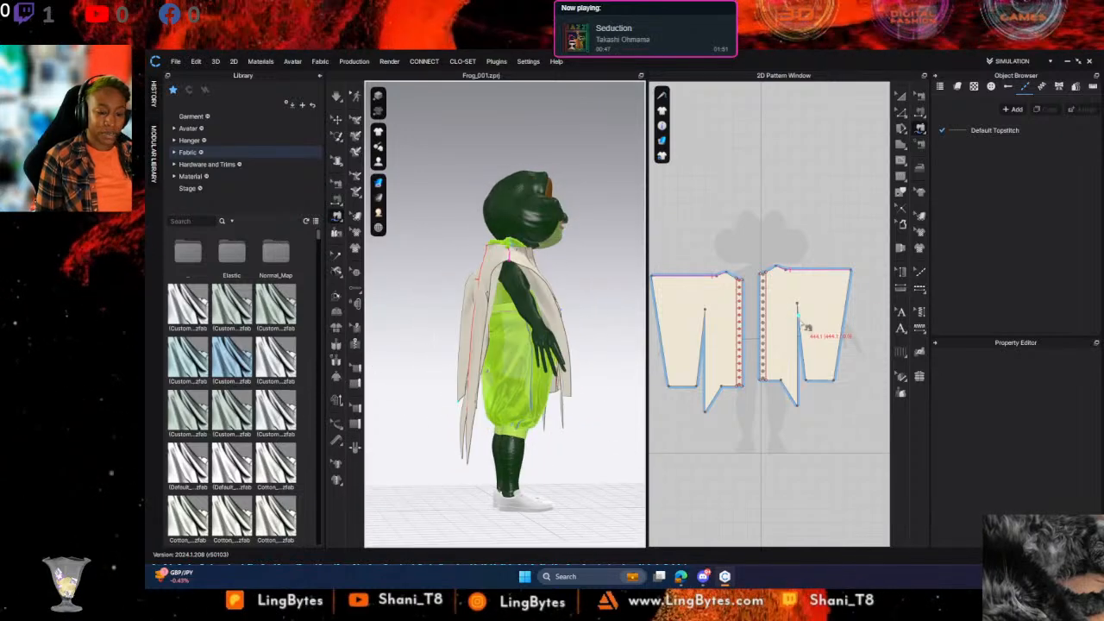
{"action": "right_click", "coordinate": [717, 420]}
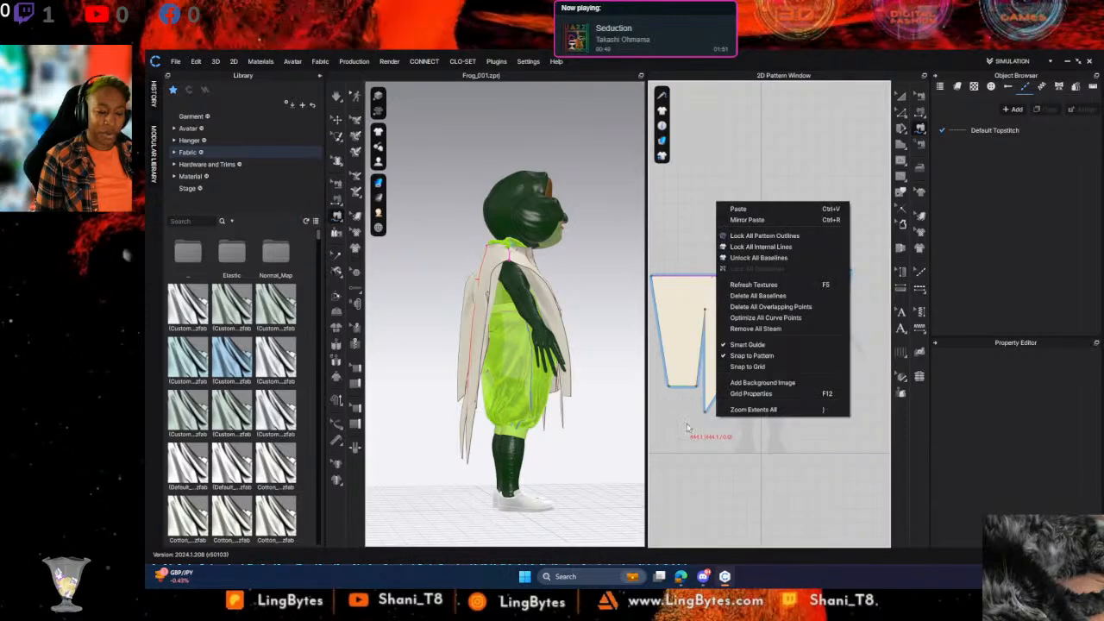
{"action": "left_click", "coordinate": [679, 288]}
{"action": "middle_click_drag", "start_coordinate": [665, 325], "coordinate": [688, 319]}
{"action": "left_click", "coordinate": [709, 271]}
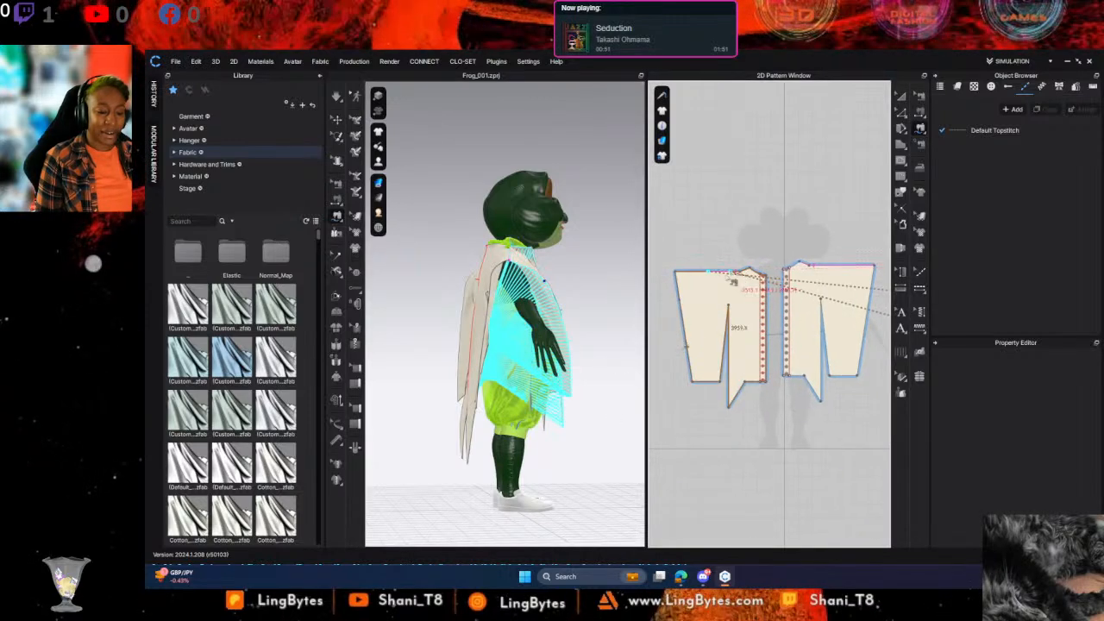
{"action": "right_click_drag", "start_coordinate": [586, 405], "coordinate": [635, 406]}
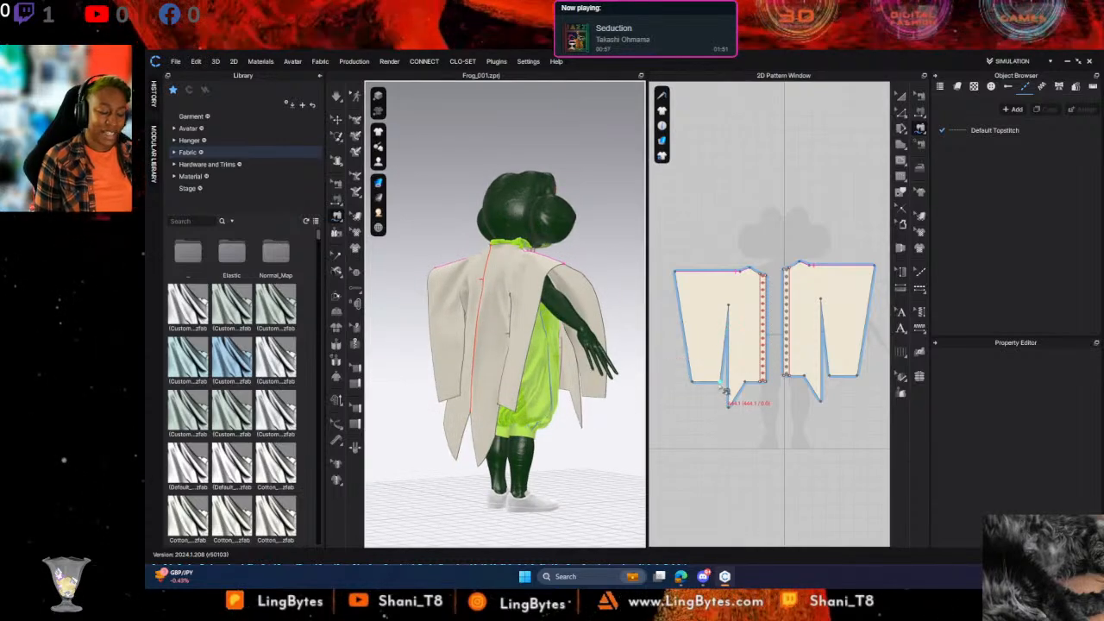
{"action": "middle_click_drag", "start_coordinate": [817, 374], "coordinate": [689, 372]}
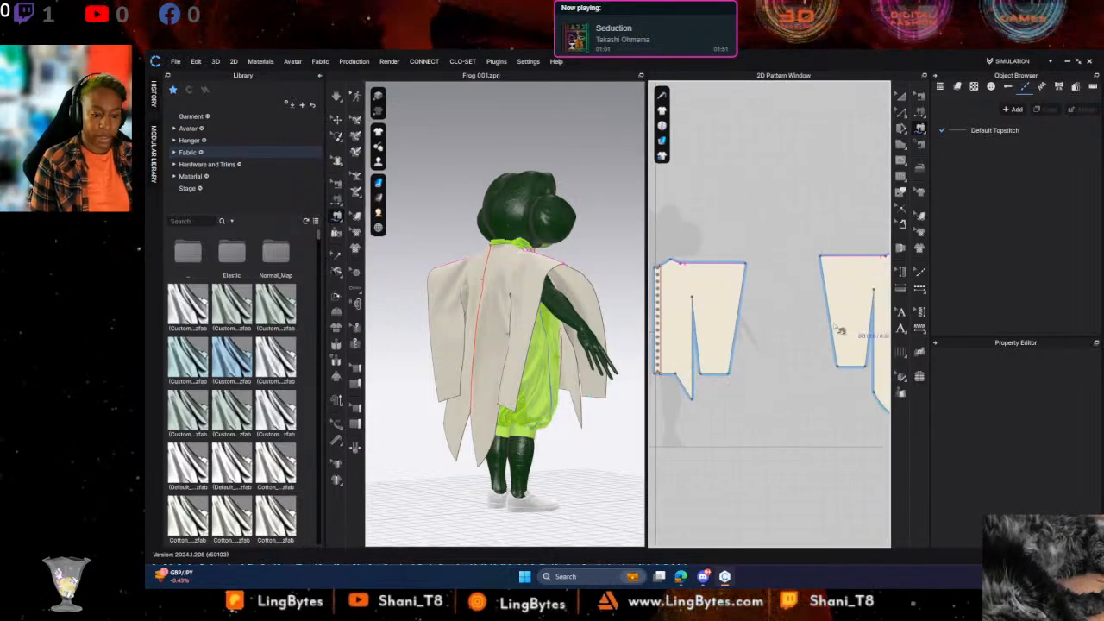
Free-sew about 428 mm of the front's underarm sleeve edge, ending short of the slit's tip, to the matching back sleeve edge
{"action": "scroll", "coordinate": [766, 356], "scroll_direction": "down", "scroll_amount": 3}
{"action": "scroll", "coordinate": [733, 337], "scroll_direction": "up", "scroll_amount": 4}
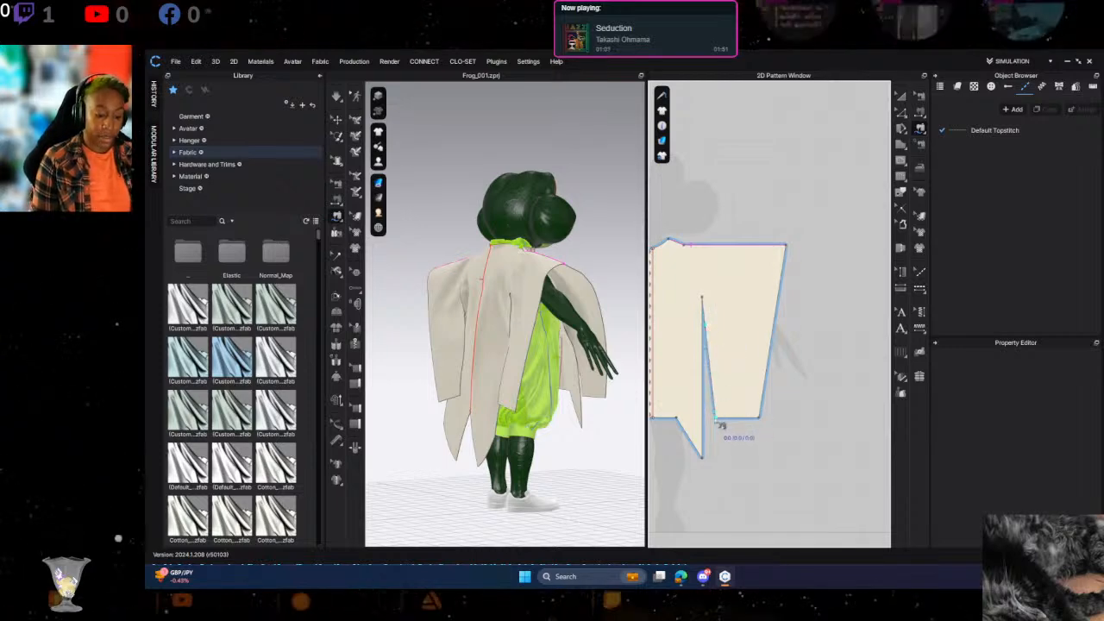
{"action": "left_click", "coordinate": [706, 328]}
{"action": "middle_click_drag", "start_coordinate": [815, 394], "coordinate": [684, 365]}
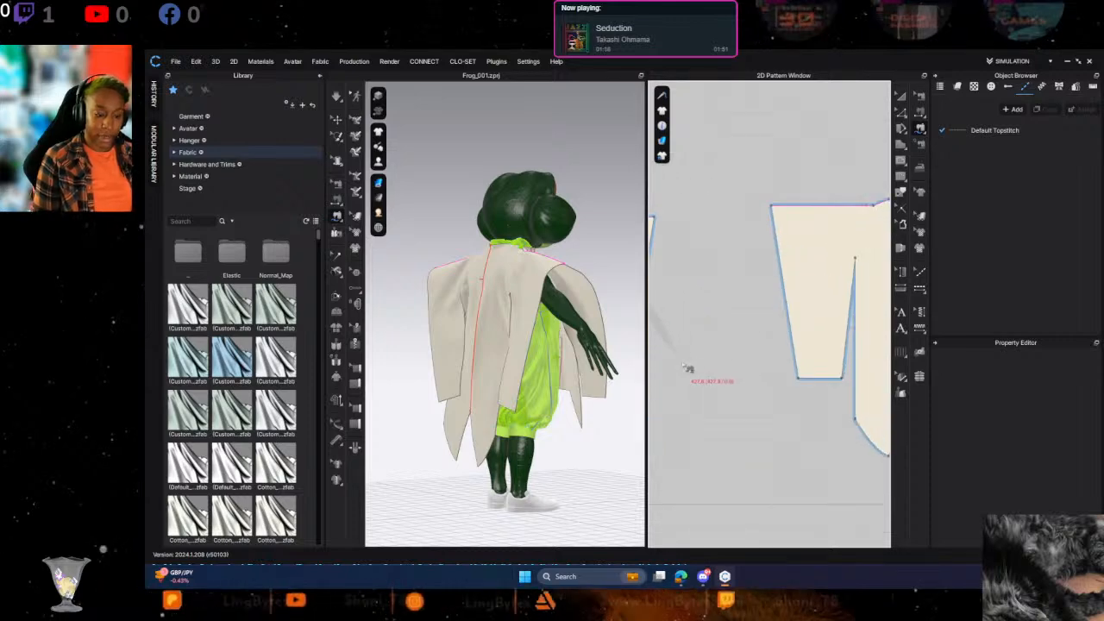
{"action": "left_click", "coordinate": [843, 369]}
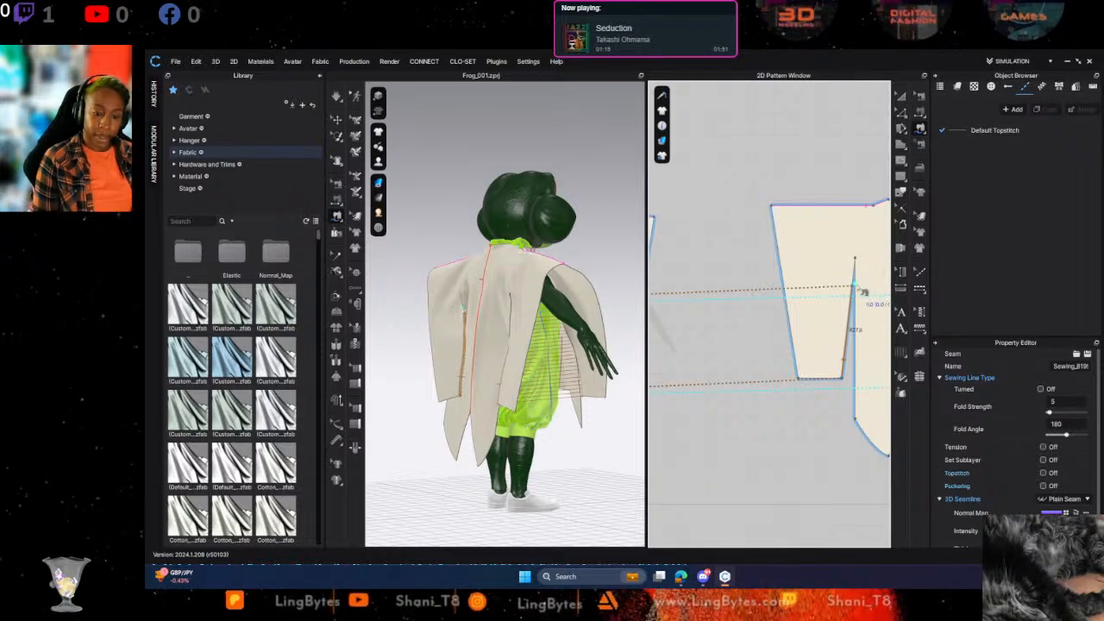
Free-sew the back and front body side edges together from the hem point for about 416 mm, stopping short of the slit's tip
{"action": "left_click", "coordinate": [861, 423]}
{"action": "middle_click_drag", "start_coordinate": [656, 376], "coordinate": [866, 356]}
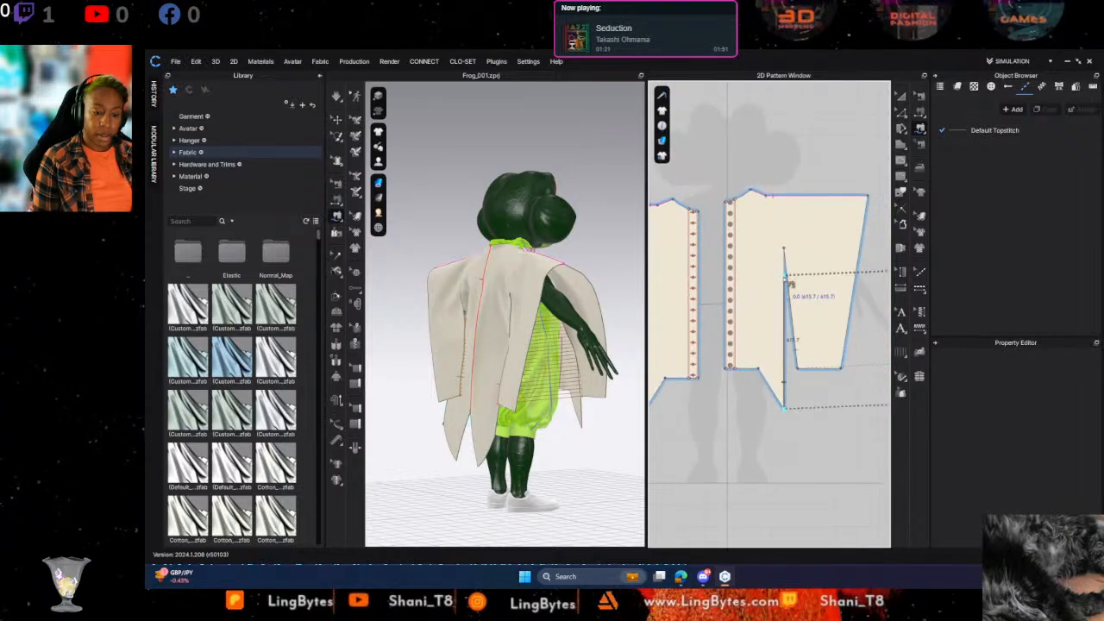
{"action": "left_click", "coordinate": [786, 278]}
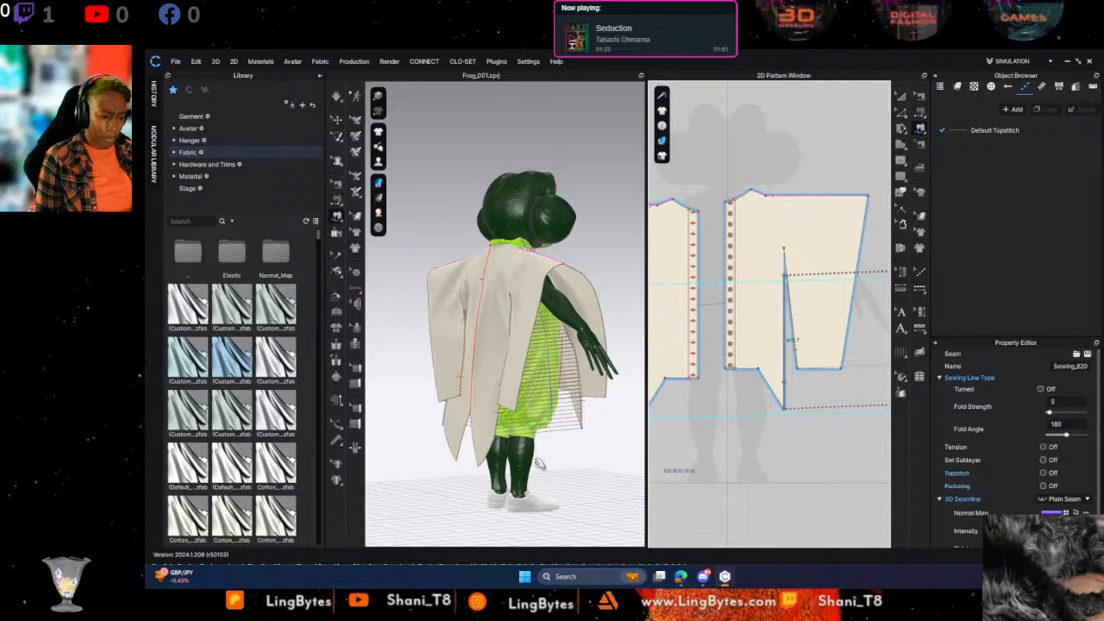
Simulate the garment and pull the front sleeve panels into place around both arms in the 3D view
{"action": "key", "text": "space"}
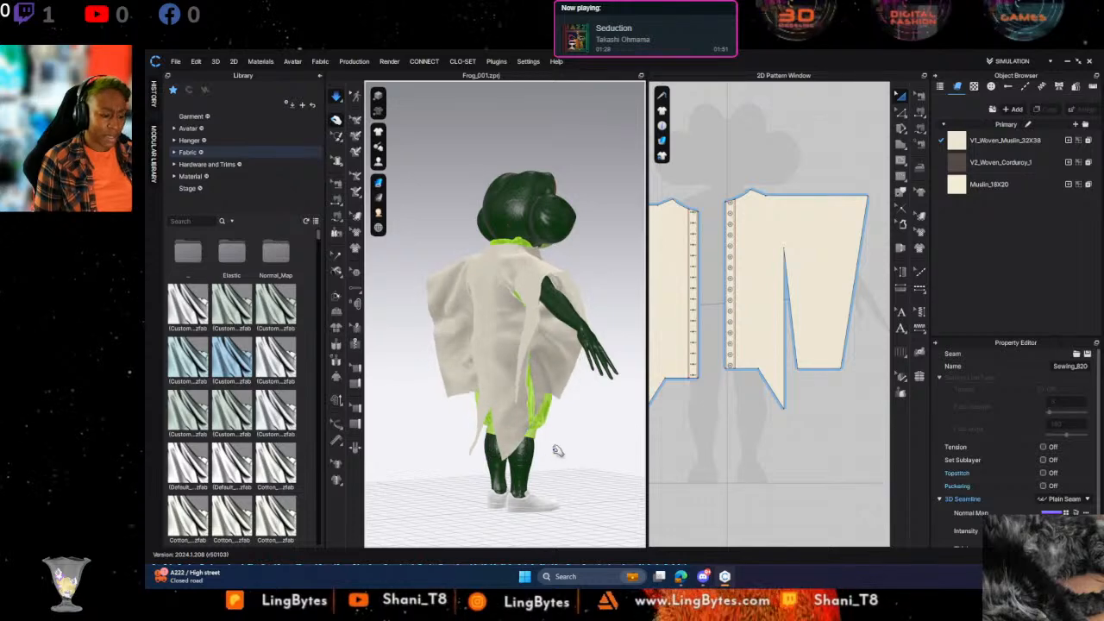
{"action": "right_click_drag", "start_coordinate": [428, 460], "coordinate": [424, 432]}
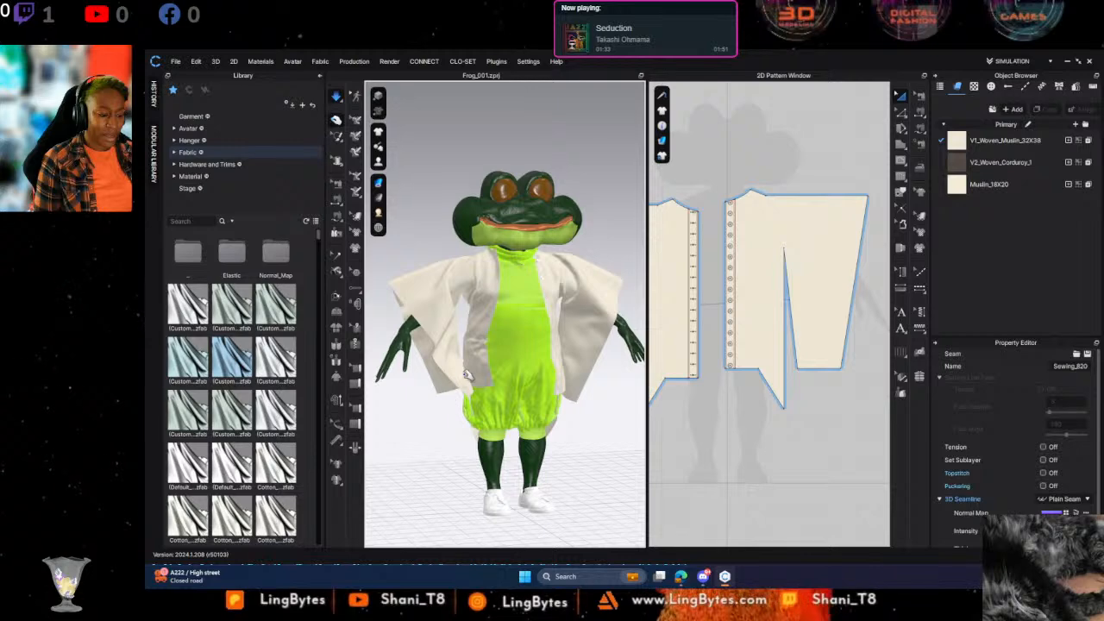
{"action": "left_click", "coordinate": [443, 388]}
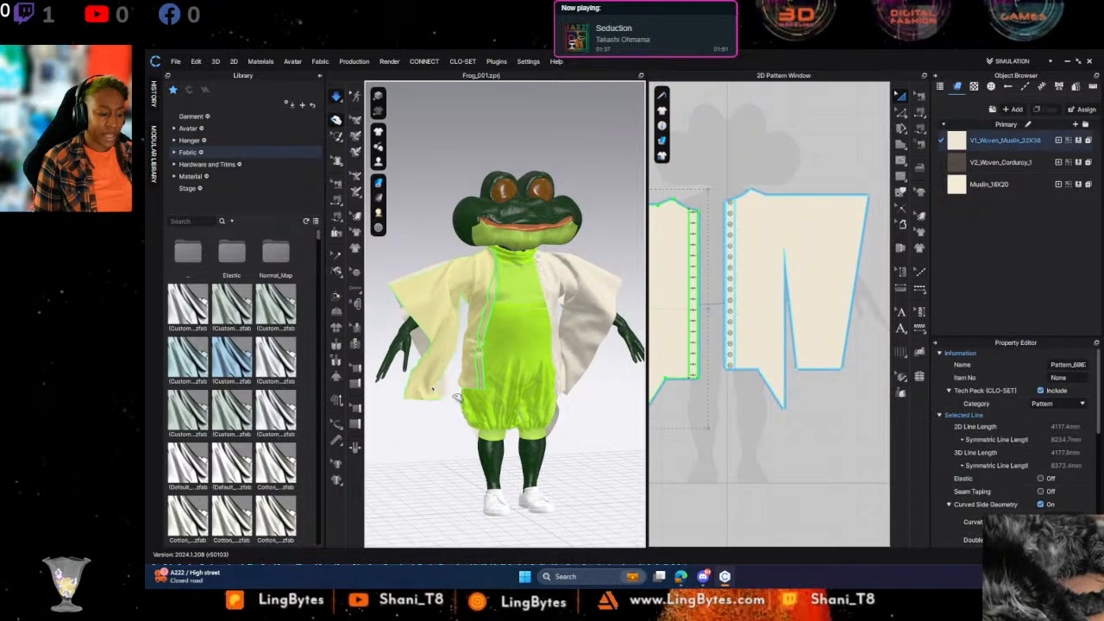
{"action": "left_click", "coordinate": [592, 382]}
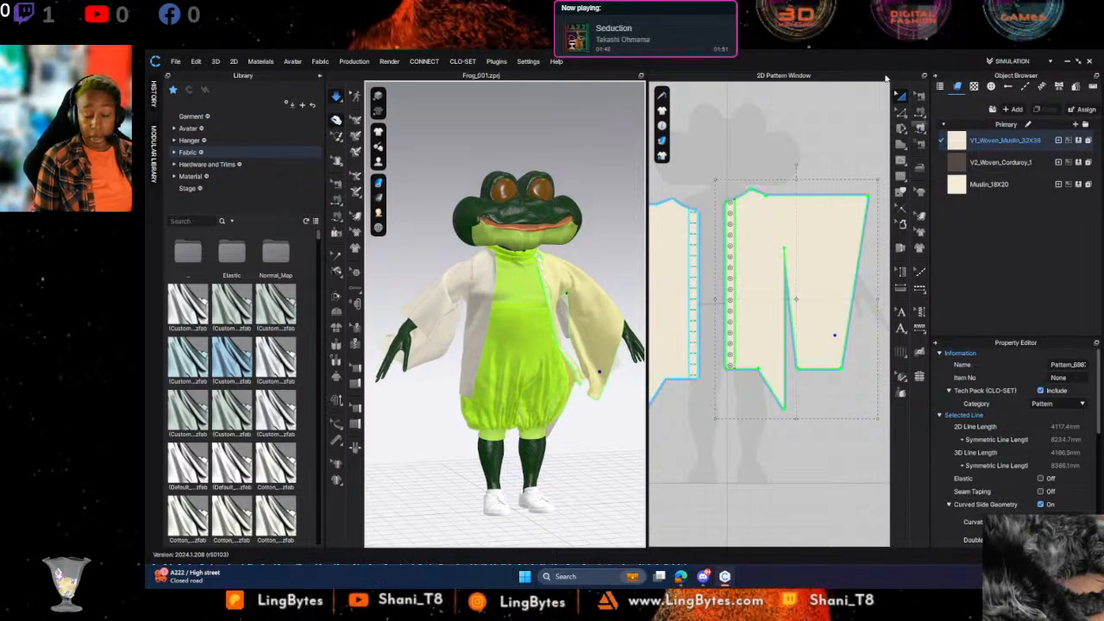
Segment-sew the lower edge of the front sleeve to the matching lower edge of the back sleeve and simulate the drape
{"action": "left_click", "coordinate": [920, 113]}
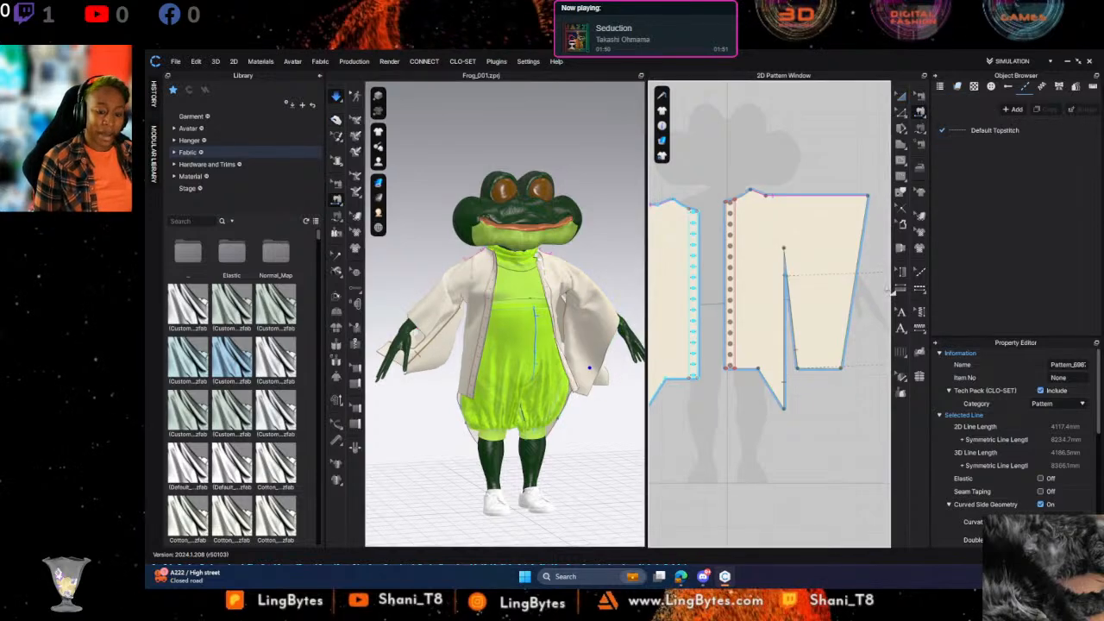
{"action": "left_click", "coordinate": [828, 372]}
{"action": "scroll", "coordinate": [835, 384], "scroll_direction": "down", "scroll_amount": 2}
{"action": "middle_click_drag", "start_coordinate": [837, 385], "coordinate": [728, 390]}
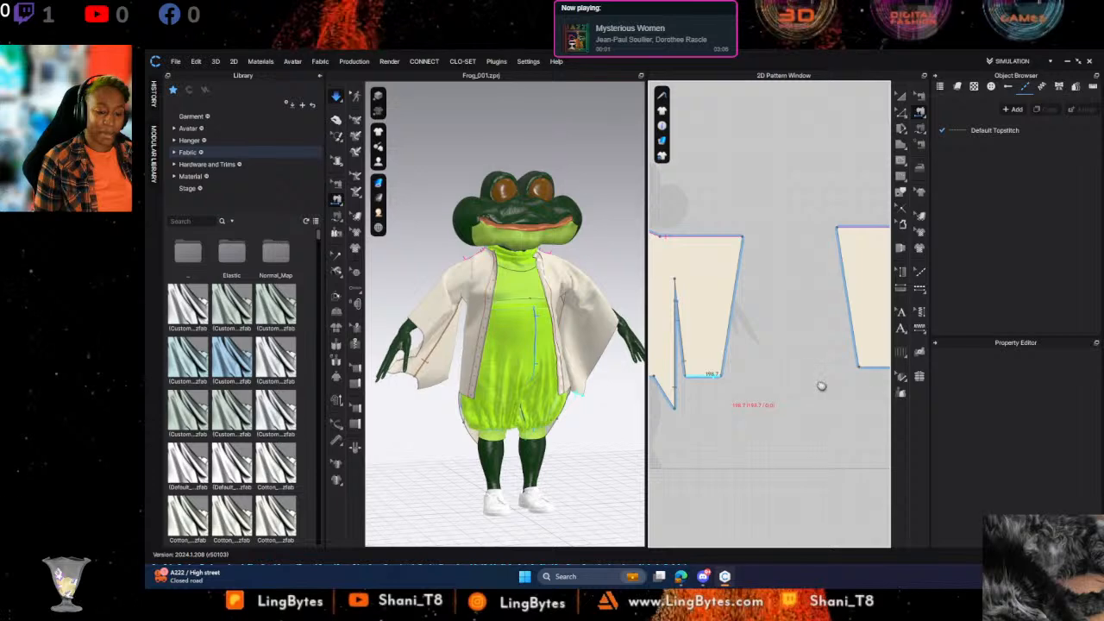
{"action": "scroll", "coordinate": [863, 371], "scroll_direction": "up", "scroll_amount": 2}
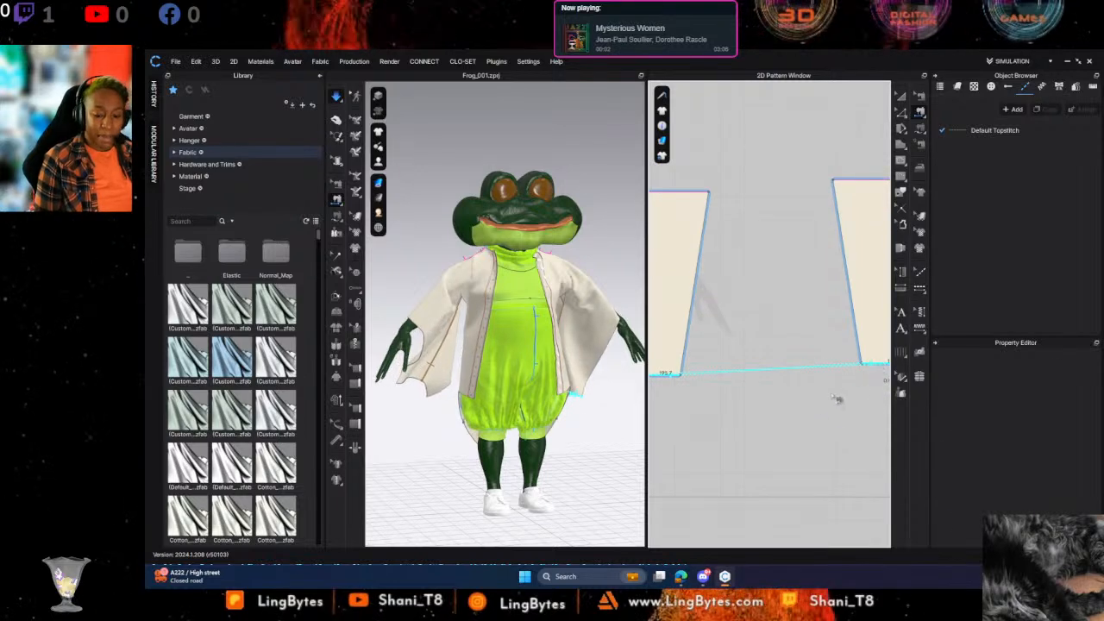
{"action": "left_click", "coordinate": [876, 369]}
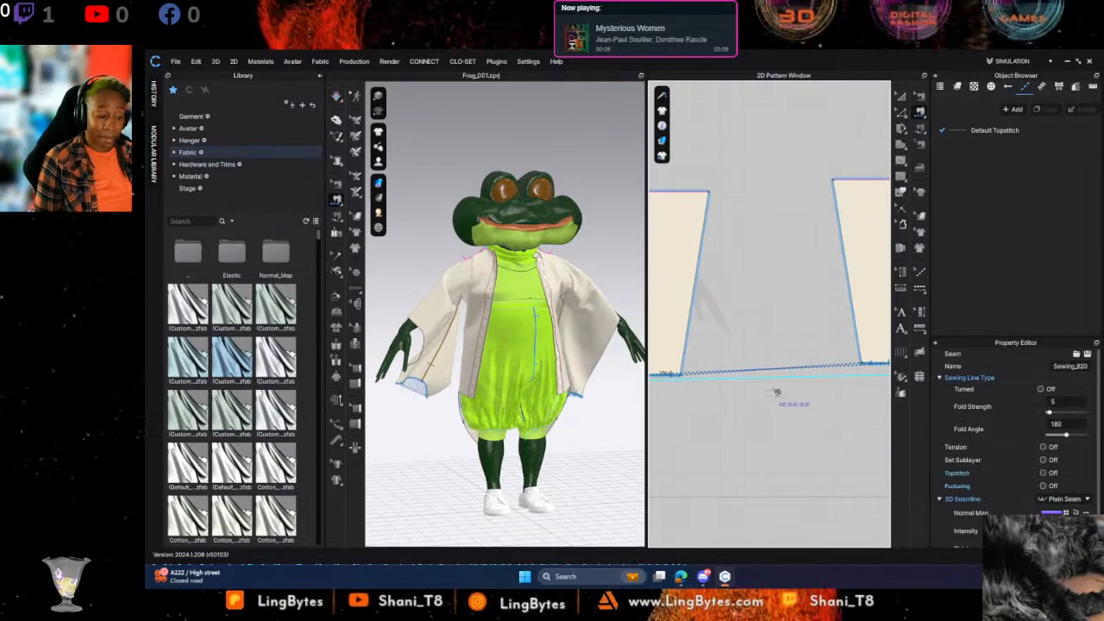
{"action": "scroll", "coordinate": [826, 361], "scroll_direction": "down", "scroll_amount": 2}
{"action": "key", "text": "space"}
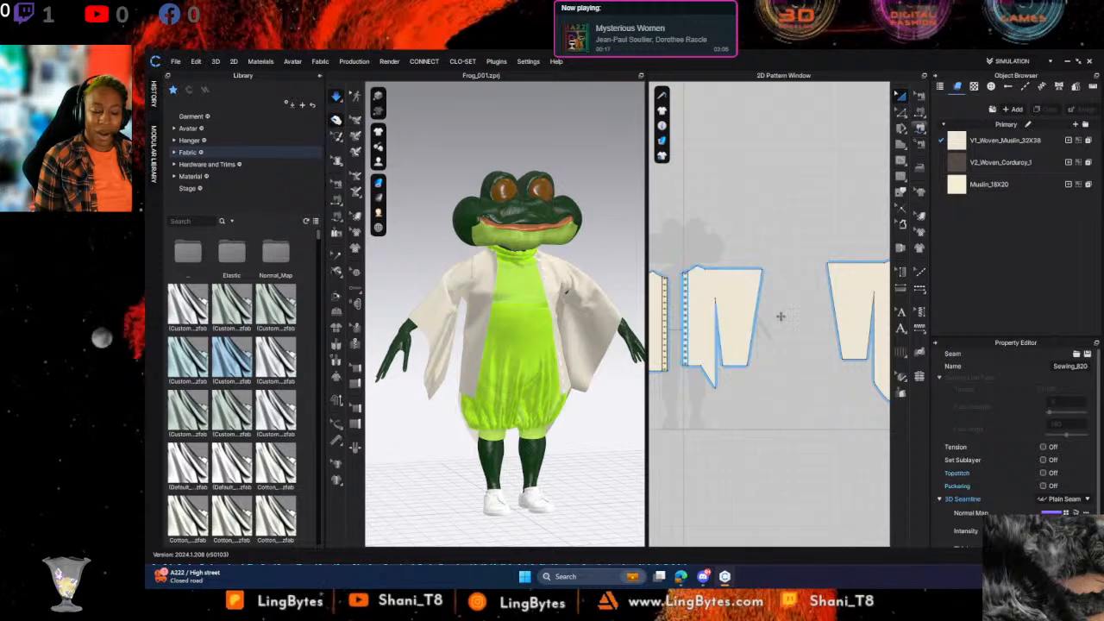
Free-sew the outer edges of the front and back sleeves together from the lower corner up for about 595 mm, leaving a hand opening
{"action": "left_click", "coordinate": [920, 129]}
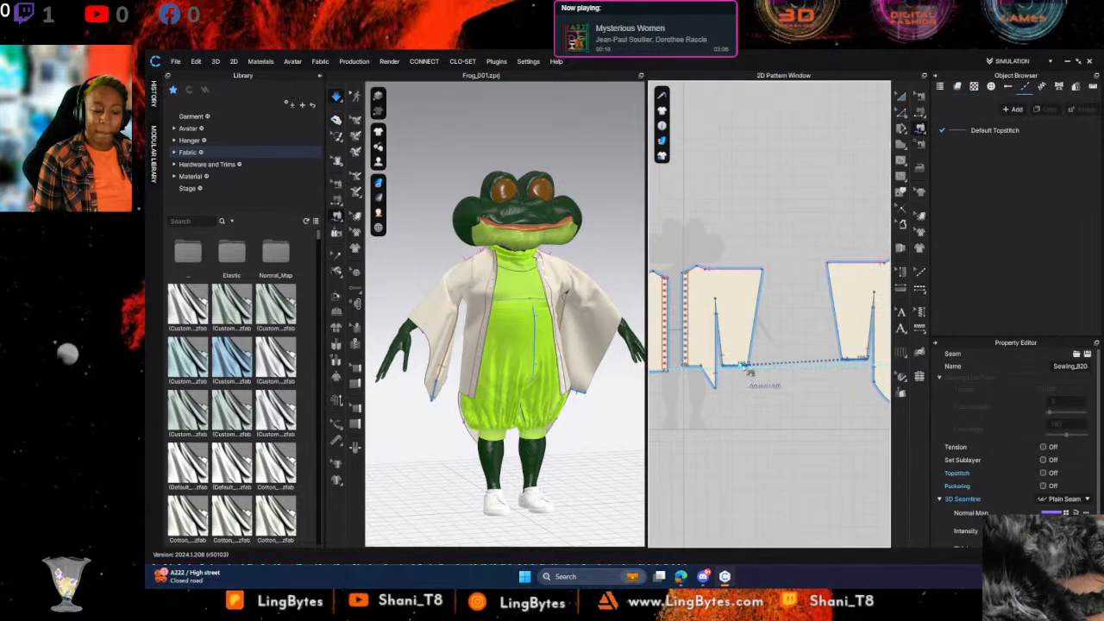
{"action": "left_click", "coordinate": [747, 367]}
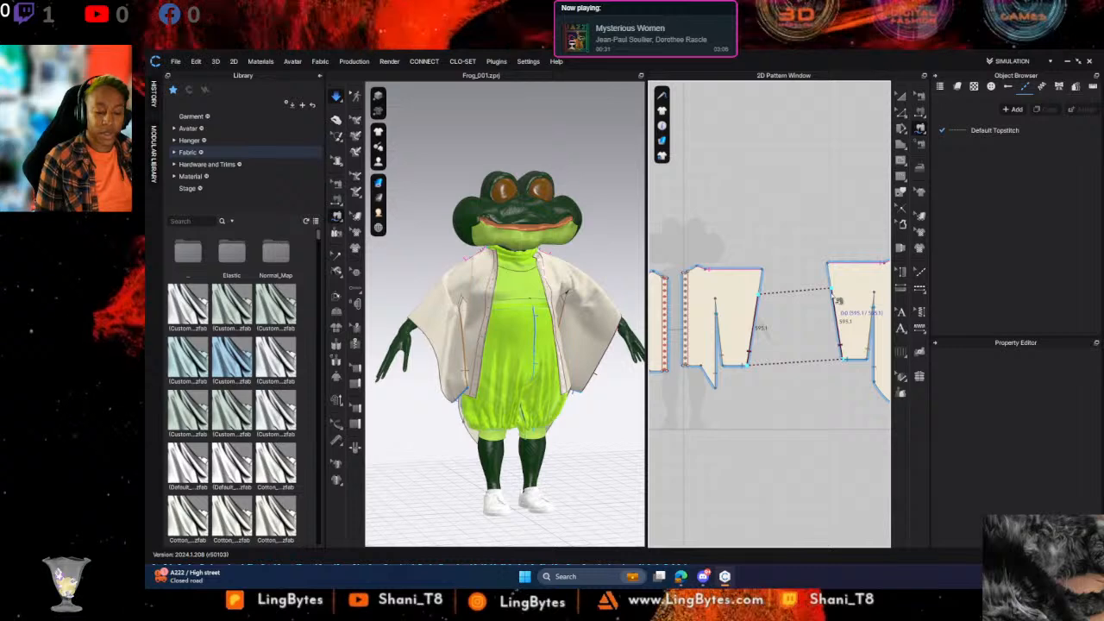
{"action": "left_click", "coordinate": [835, 302]}
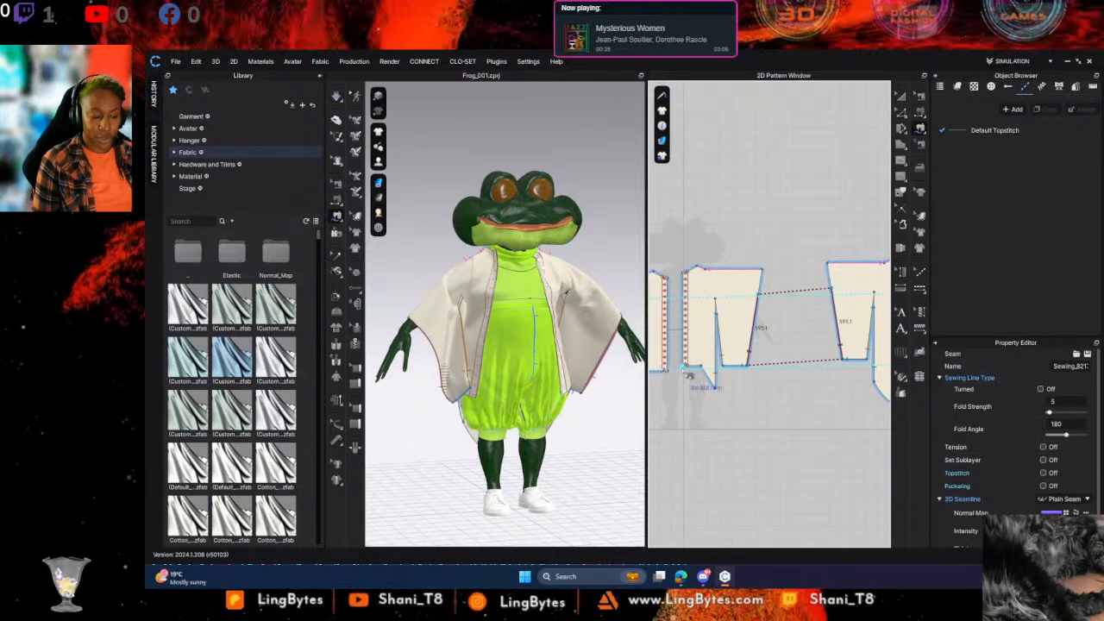
Inspect the front pattern's button placket and neckline, and check the same buttons up close on the avatar
{"action": "scroll", "coordinate": [713, 264], "scroll_direction": "up", "scroll_amount": 1}
{"action": "scroll", "coordinate": [713, 263], "scroll_direction": "up", "scroll_amount": 8}
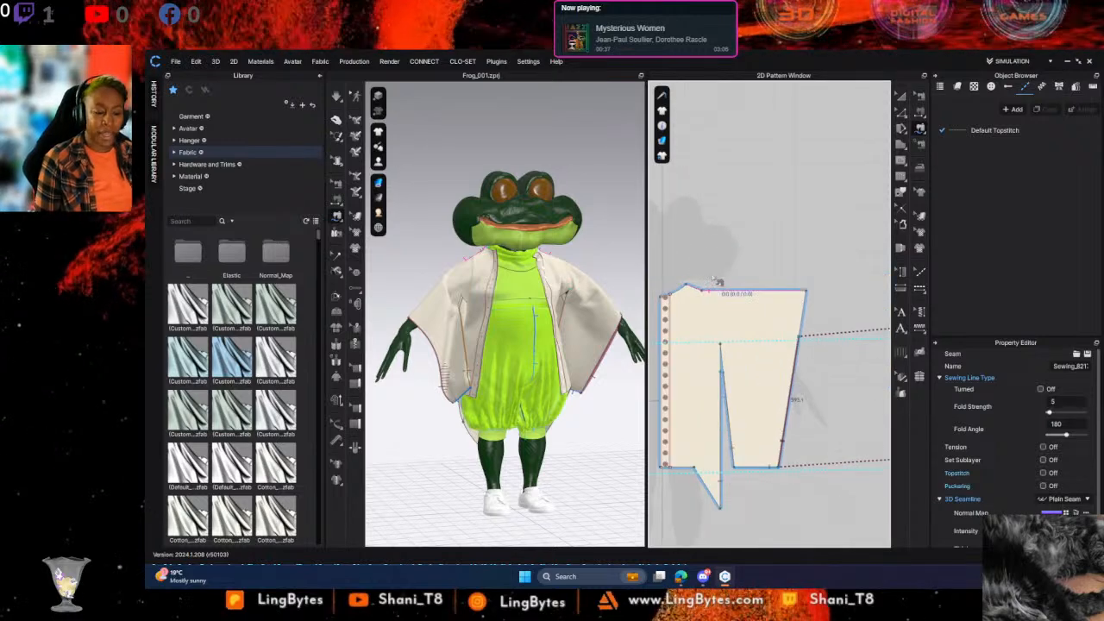
{"action": "right_click_drag", "start_coordinate": [761, 302], "coordinate": [707, 313]}
{"action": "scroll", "coordinate": [699, 301], "scroll_direction": "down", "scroll_amount": 6}
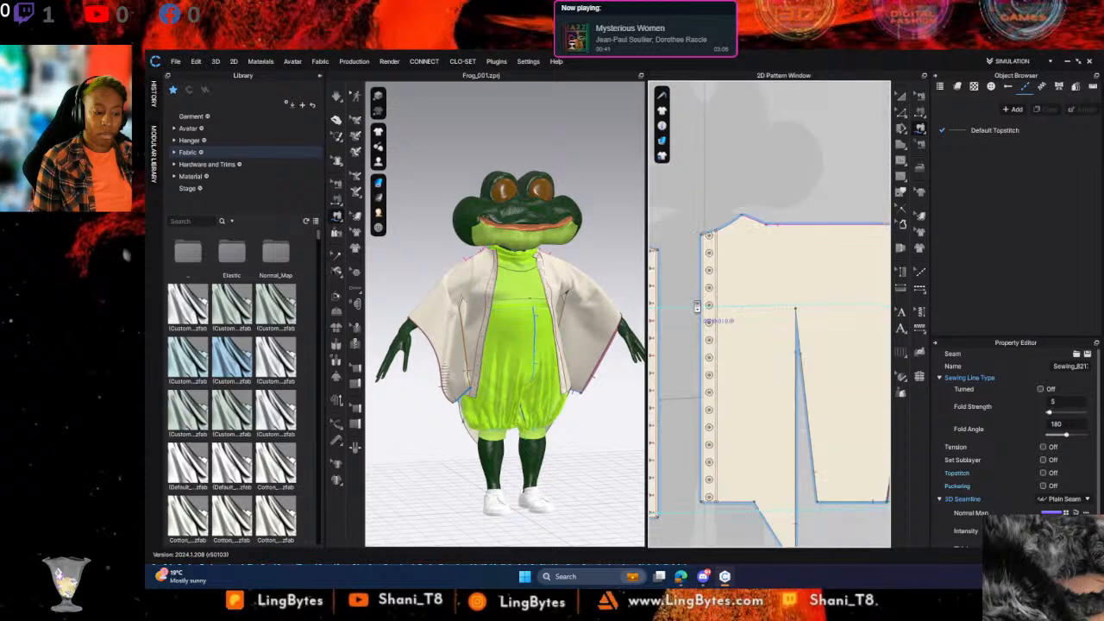
{"action": "right_click_drag", "start_coordinate": [611, 434], "coordinate": [524, 433]}
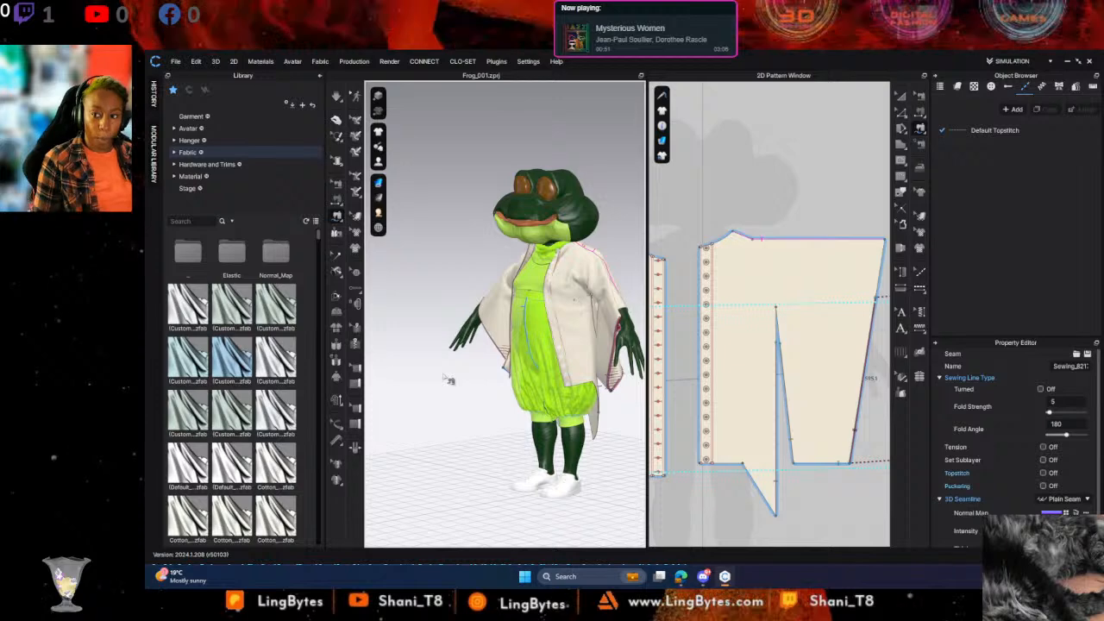
{"action": "scroll", "coordinate": [535, 286], "scroll_direction": "up", "scroll_amount": 5}
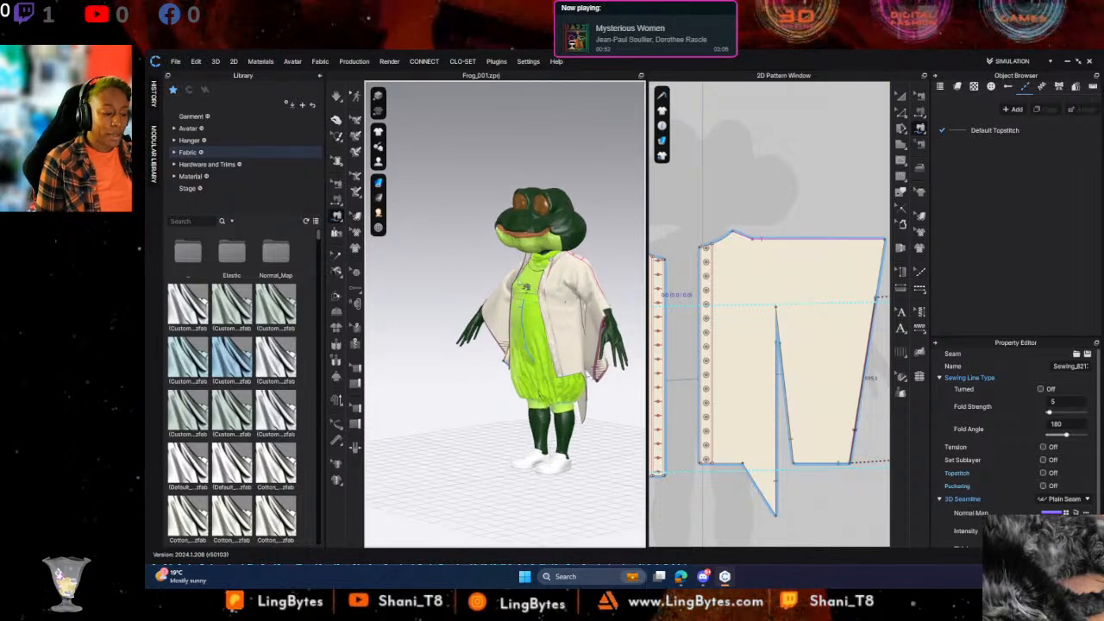
{"action": "scroll", "coordinate": [536, 286], "scroll_direction": "up", "scroll_amount": 3}
{"action": "scroll", "coordinate": [442, 304], "scroll_direction": "up", "scroll_amount": 3}
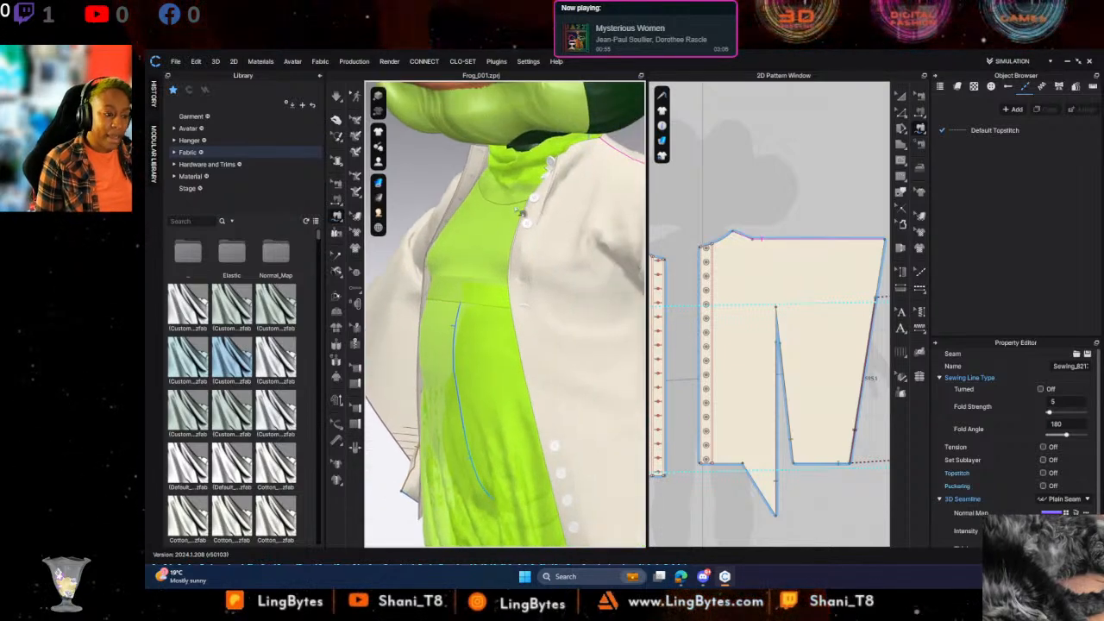
Move the uppermost sunken placket button outward to the front of the fabric and run the simulation
{"action": "left_click", "coordinate": [904, 97]}
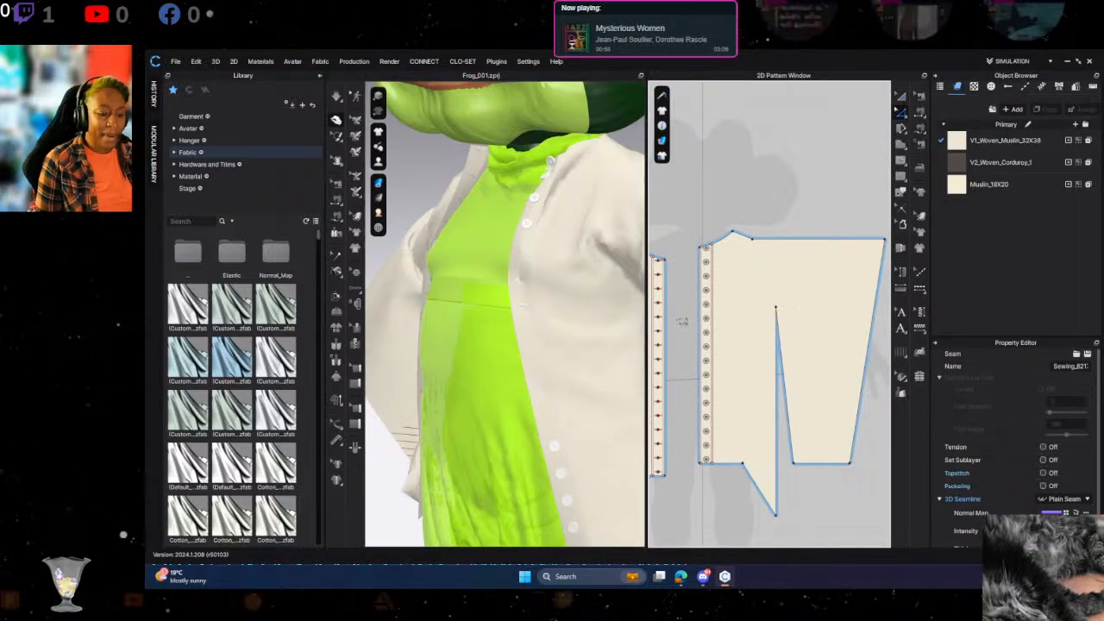
{"action": "left_click", "coordinate": [533, 252]}
{"action": "left_click", "coordinate": [681, 191]}
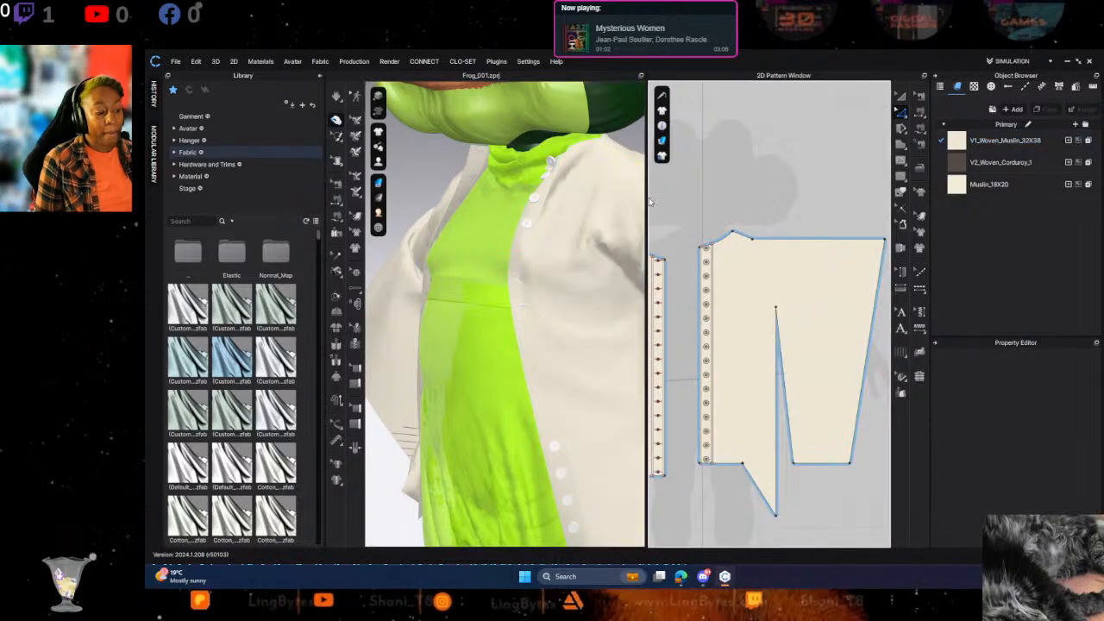
{"action": "left_click", "coordinate": [525, 251]}
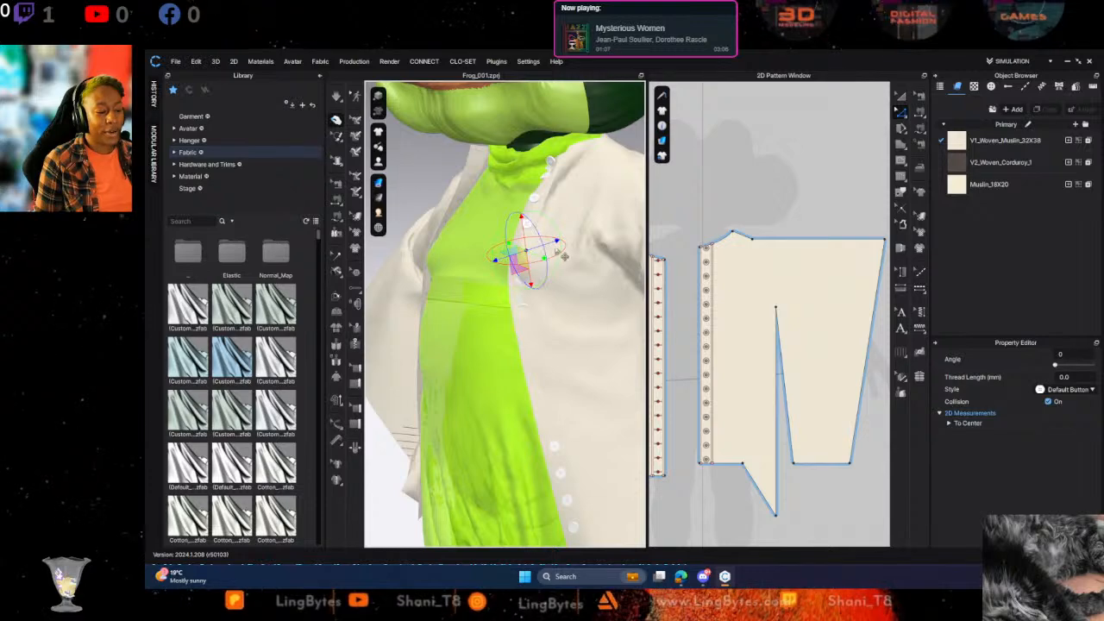
{"action": "right_click_drag", "start_coordinate": [546, 261], "coordinate": [498, 295]}
{"action": "left_click_drag", "start_coordinate": [551, 253], "coordinate": [537, 253]}
{"action": "key", "text": "space"}
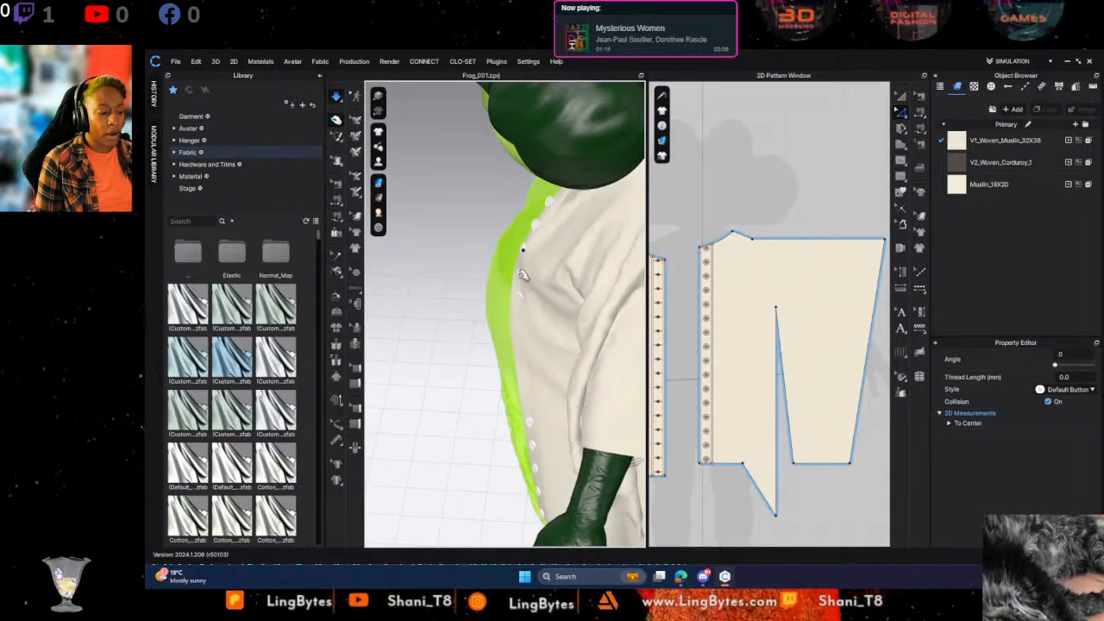
Bring the second sunken button, just below on the placket, out through the fabric and resume the simulation
{"action": "left_click", "coordinate": [523, 275]}
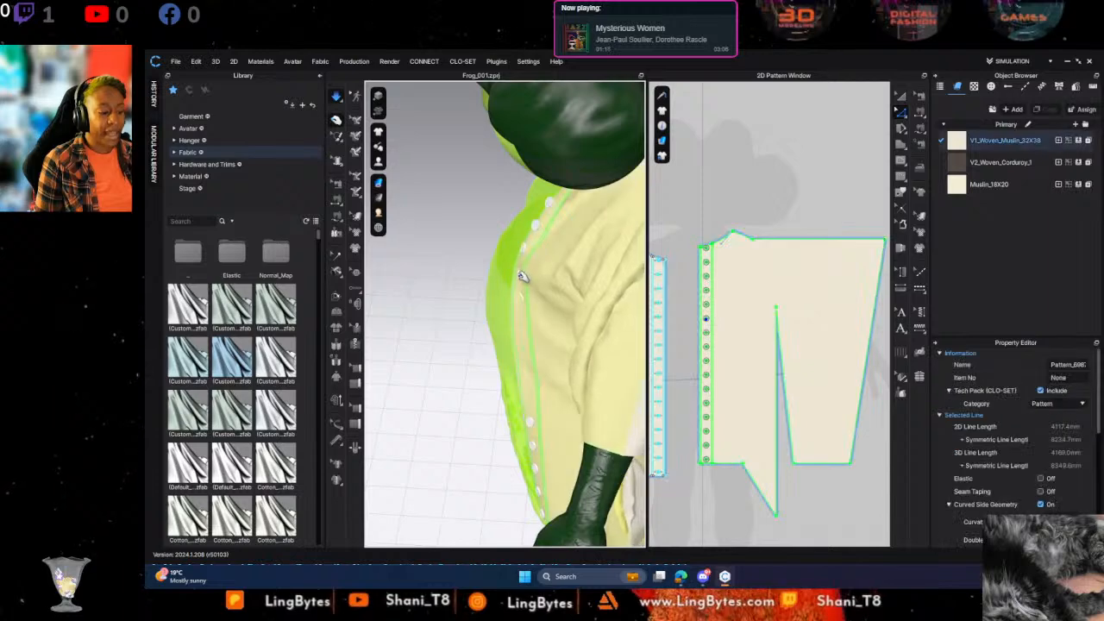
{"action": "left_click", "coordinate": [521, 276]}
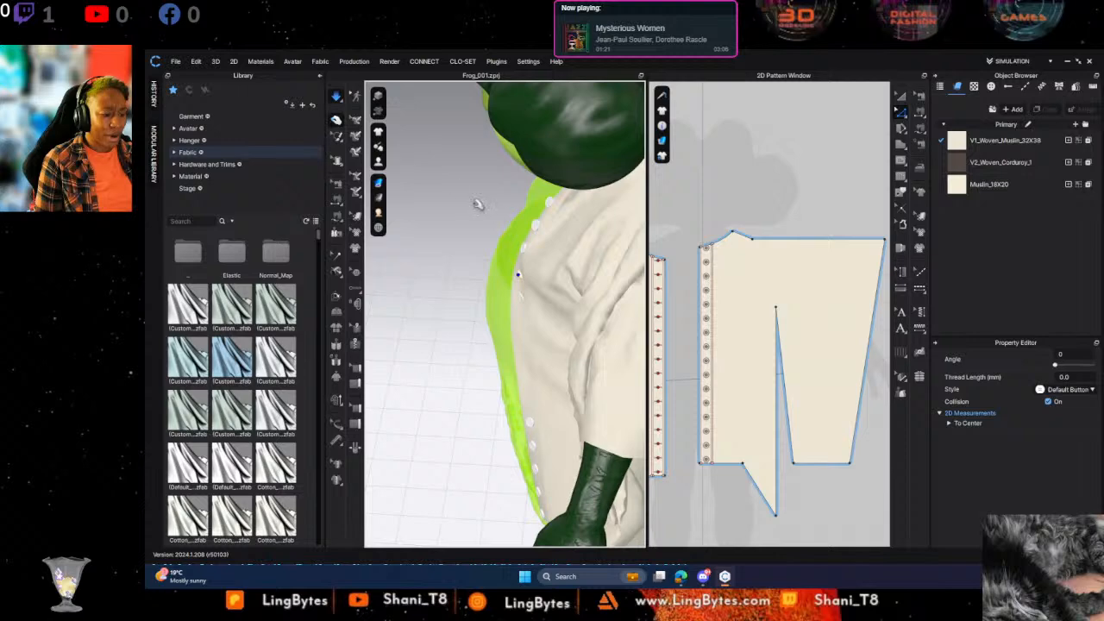
{"action": "left_click", "coordinate": [471, 279]}
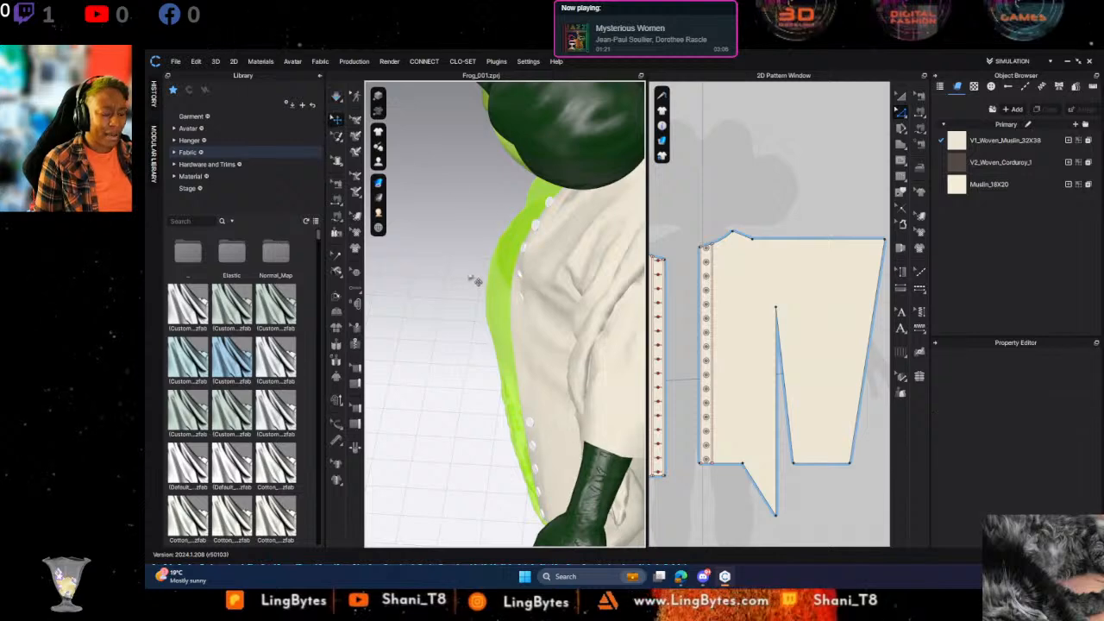
{"action": "left_click", "coordinate": [528, 280]}
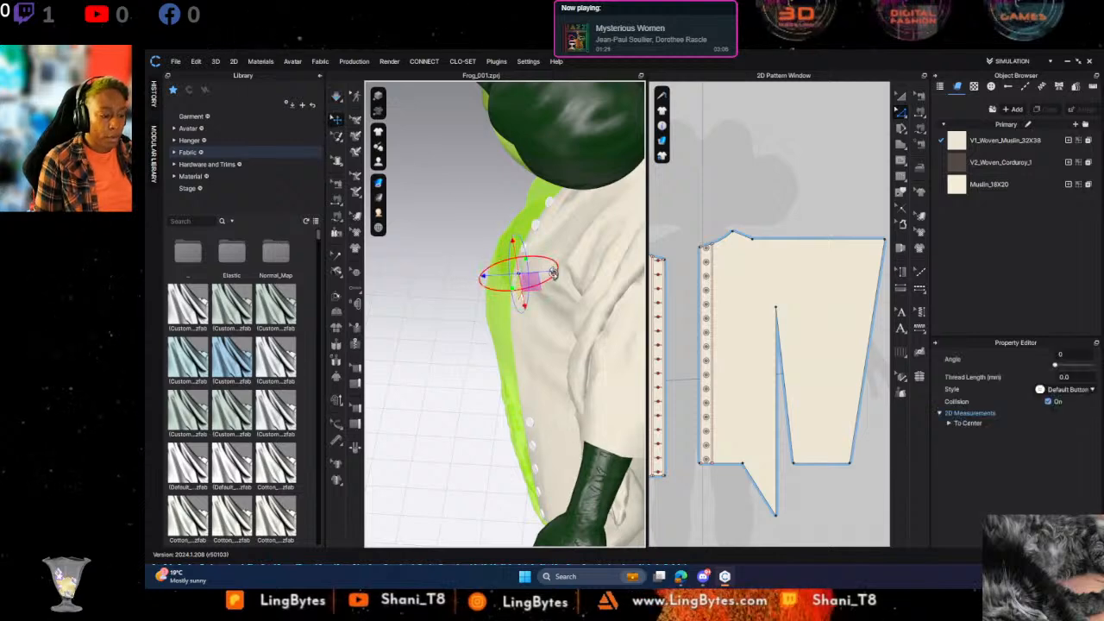
{"action": "key", "text": "space"}
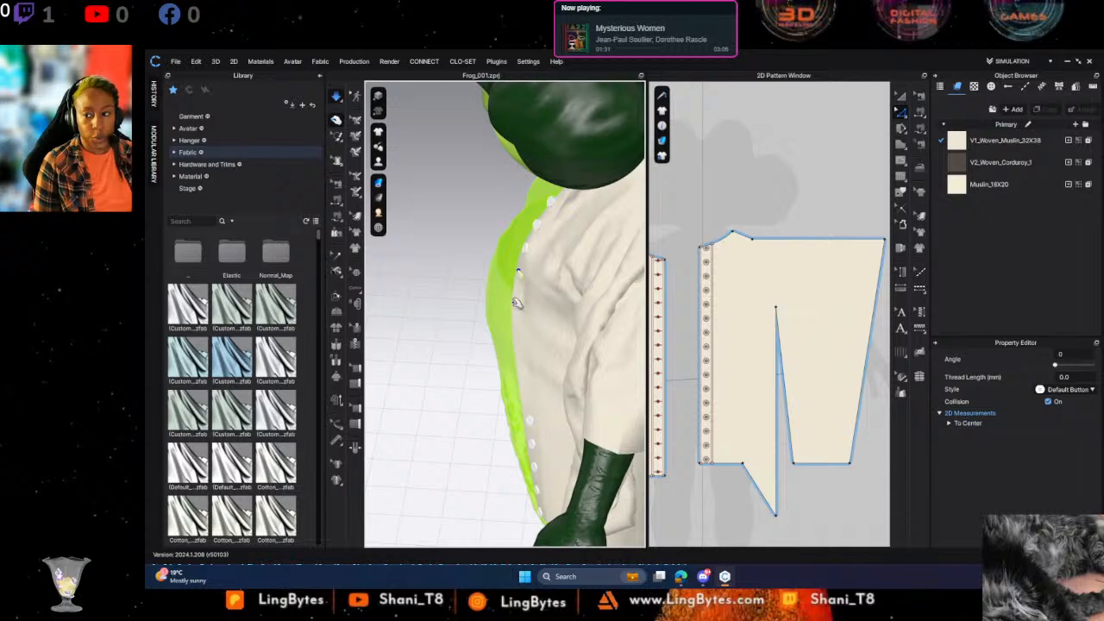
During simulation, pull the next sunken button and the placket edge near the waistband out to the front
{"action": "right_click_drag", "start_coordinate": [530, 300], "coordinate": [552, 319]}
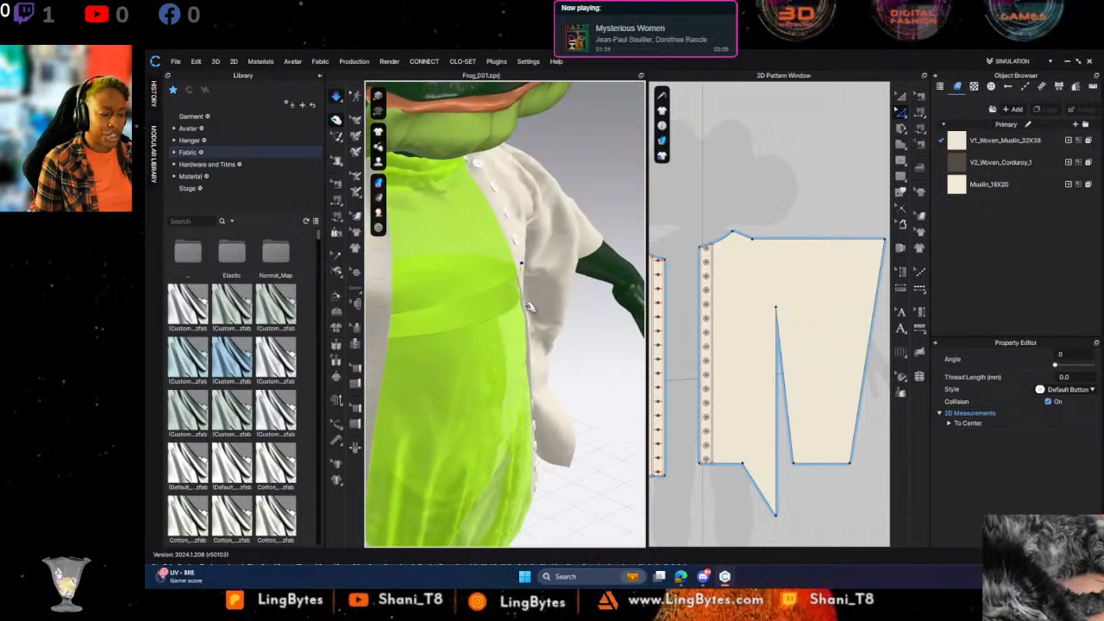
{"action": "left_click", "coordinate": [528, 304]}
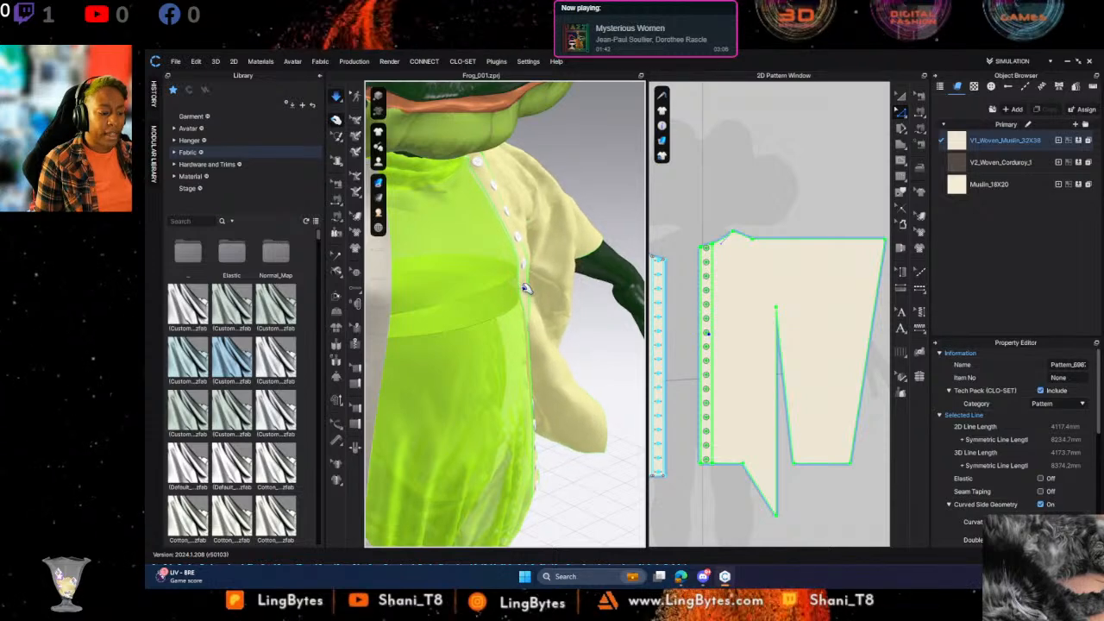
{"action": "right_click_drag", "start_coordinate": [495, 291], "coordinate": [445, 289]}
{"action": "left_click_drag", "start_coordinate": [522, 291], "coordinate": [566, 294]}
{"action": "left_click_drag", "start_coordinate": [564, 289], "coordinate": [532, 283]}
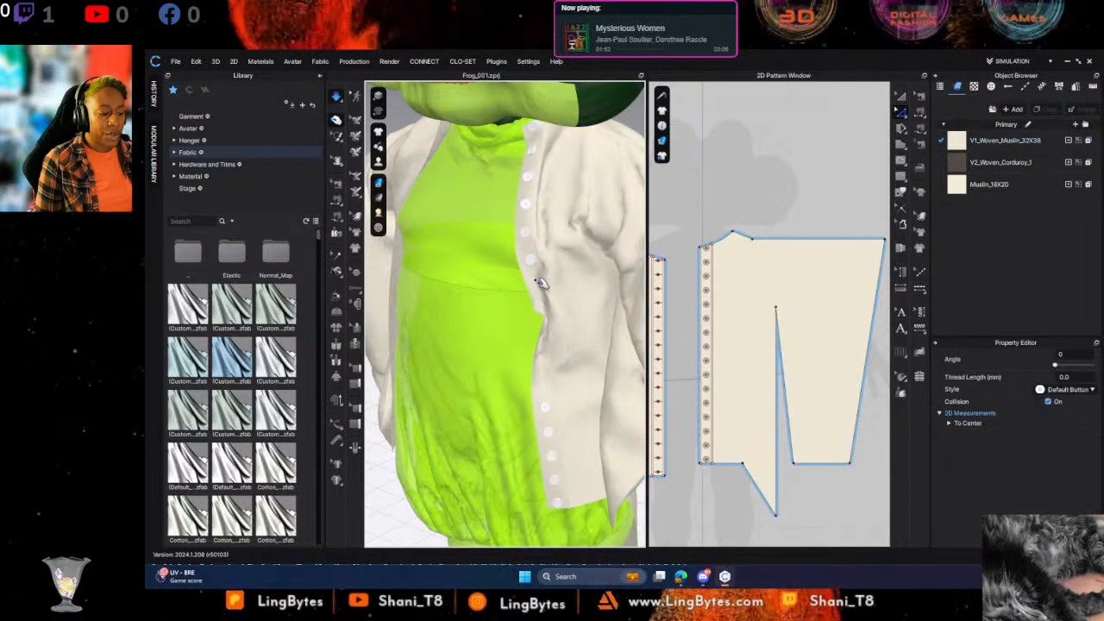
Pull the placket open just below the waistband to free the following hidden button and let the edge fall back
{"action": "right_click_drag", "start_coordinate": [537, 304], "coordinate": [641, 295]}
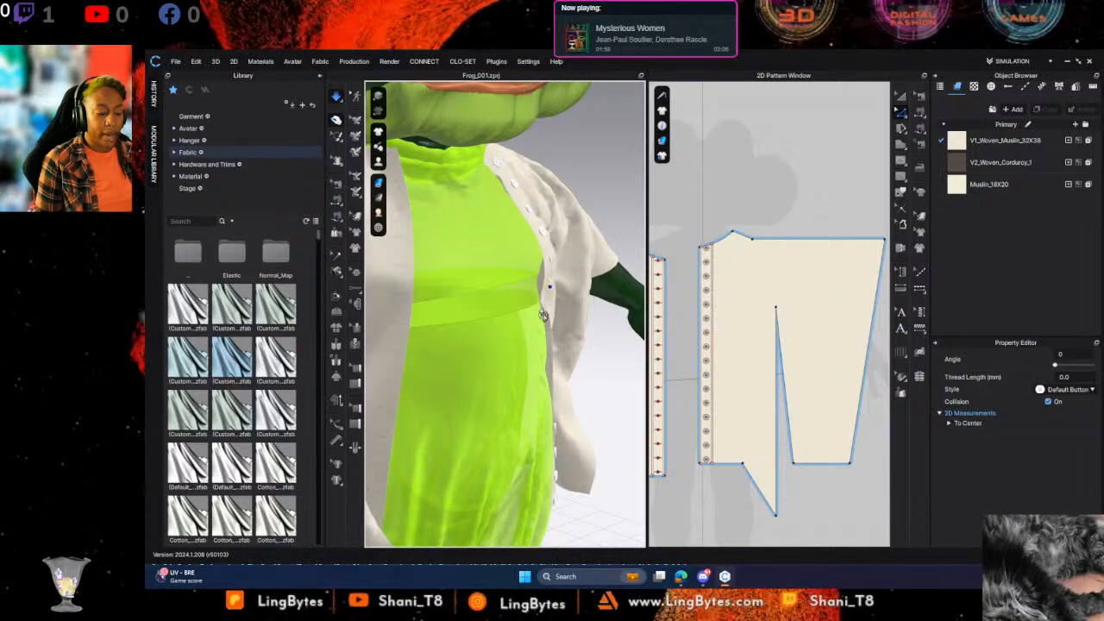
{"action": "left_click", "coordinate": [556, 312]}
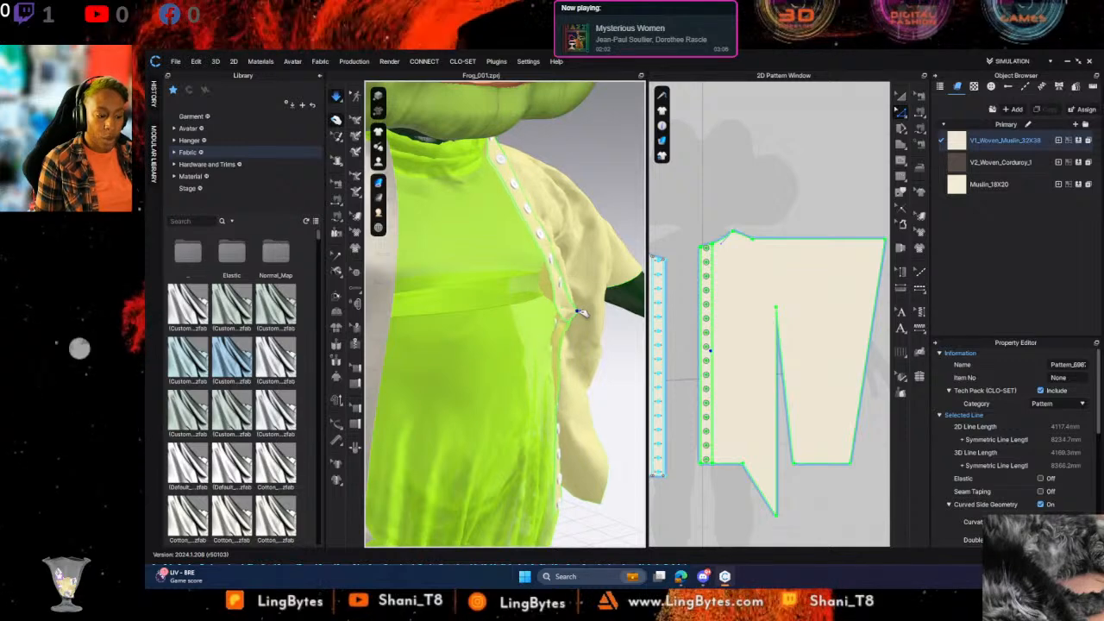
{"action": "left_click_drag", "start_coordinate": [552, 312], "coordinate": [669, 306]}
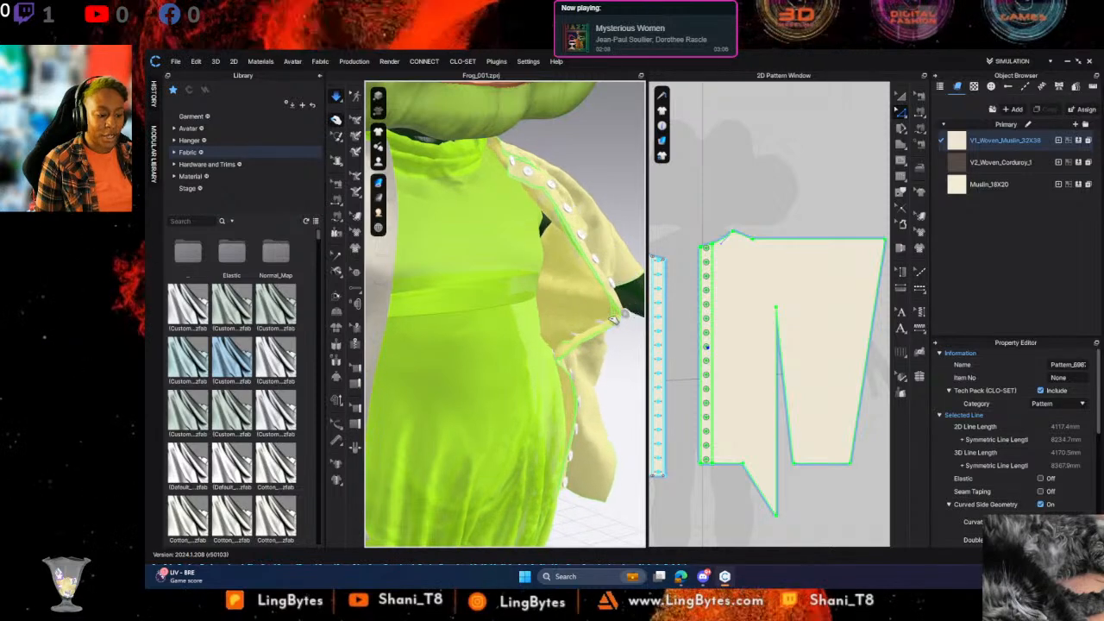
{"action": "left_click_drag", "start_coordinate": [594, 326], "coordinate": [547, 353]}
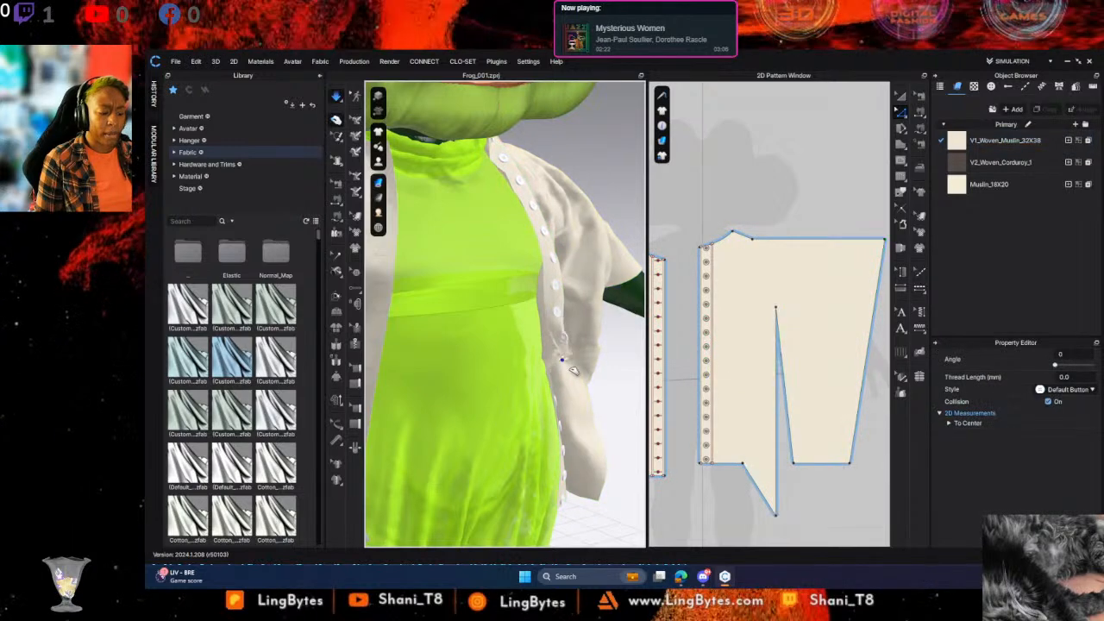
Pull the remaining hidden buttons along the lower placket out to the front and check both front edges
{"action": "right_click_drag", "start_coordinate": [576, 378], "coordinate": [533, 352]}
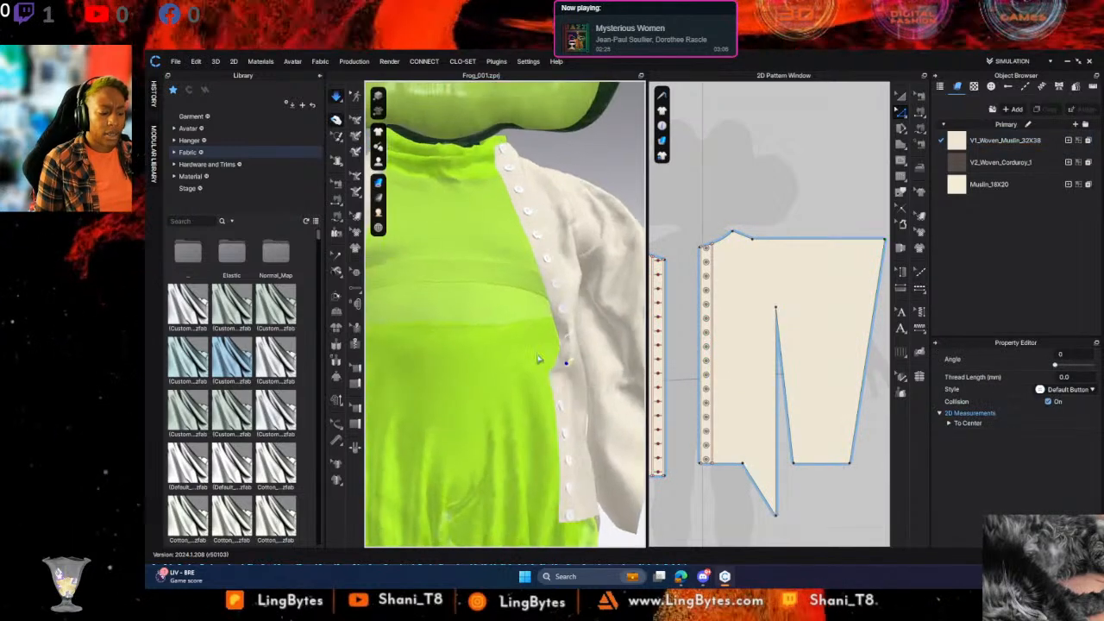
{"action": "left_click", "coordinate": [567, 390]}
{"action": "left_click_drag", "start_coordinate": [602, 384], "coordinate": [625, 385]}
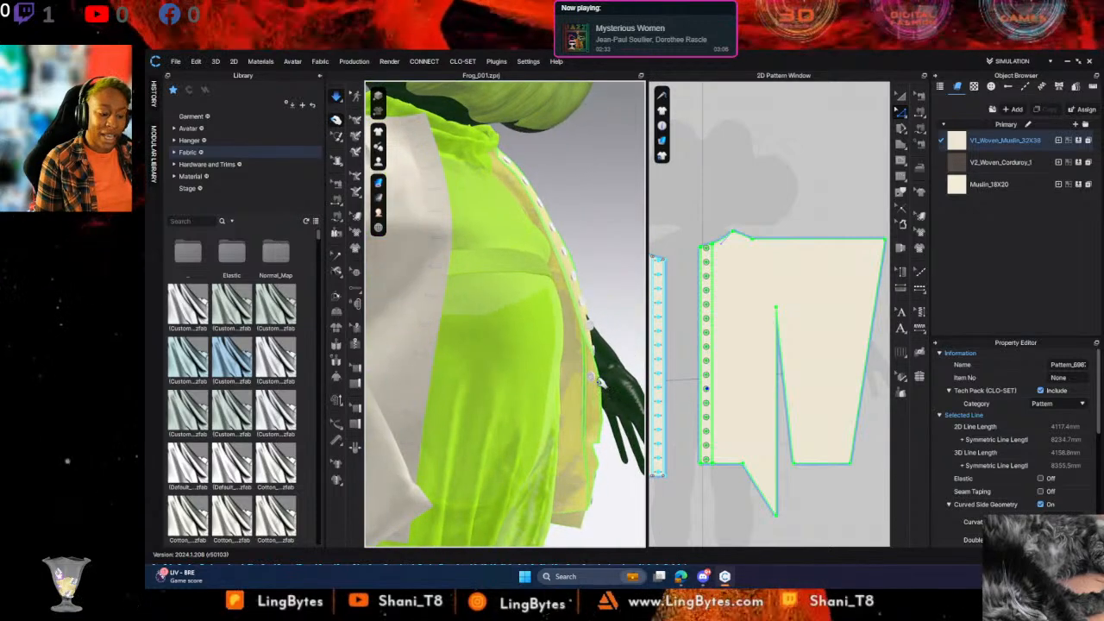
{"action": "left_click", "coordinate": [609, 380]}
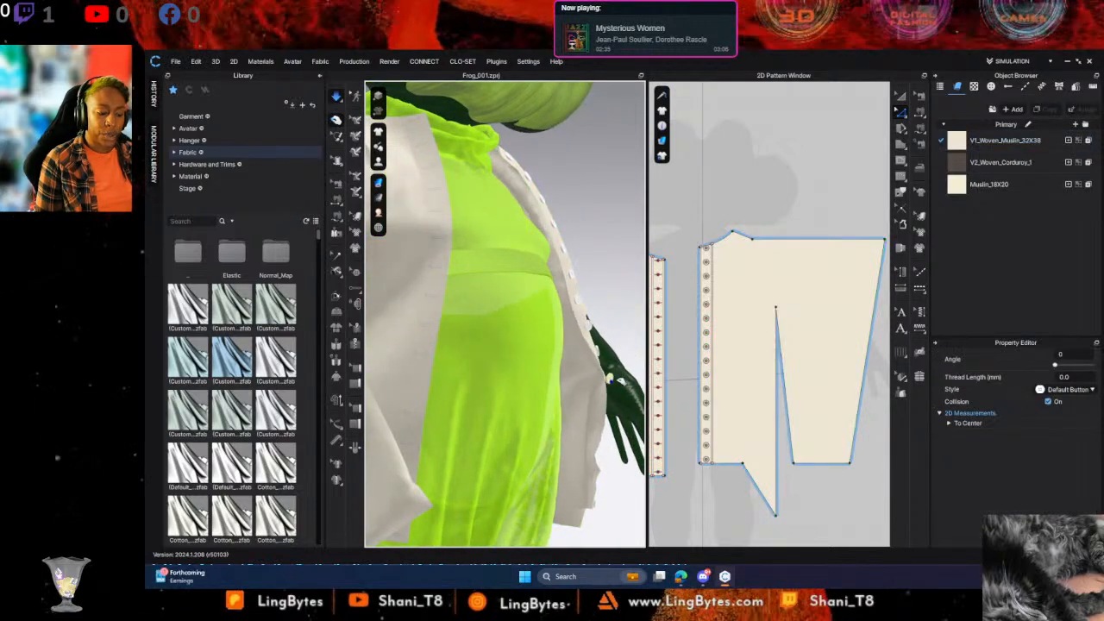
{"action": "right_click_drag", "start_coordinate": [607, 408], "coordinate": [592, 380]}
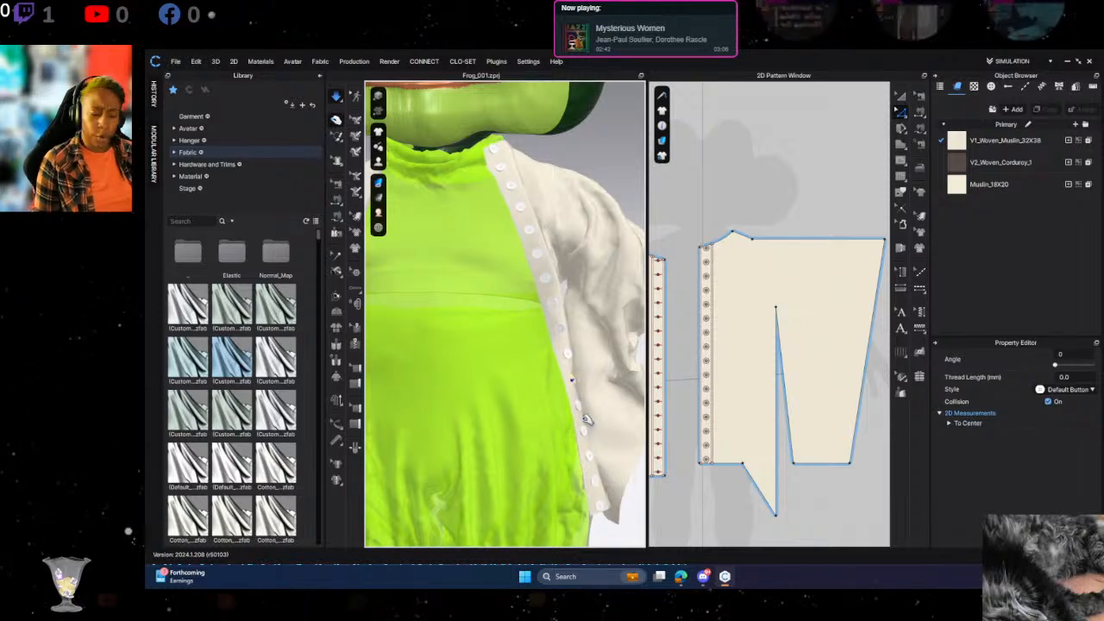
{"action": "right_click_drag", "start_coordinate": [586, 419], "coordinate": [582, 446]}
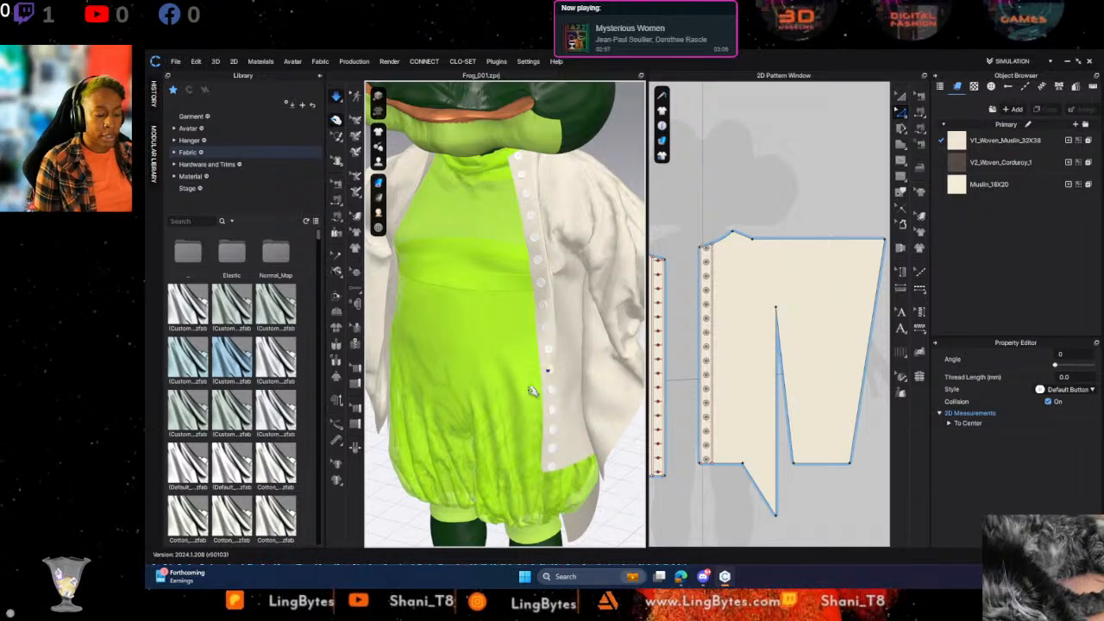
{"action": "right_click_drag", "start_coordinate": [511, 356], "coordinate": [477, 318]}
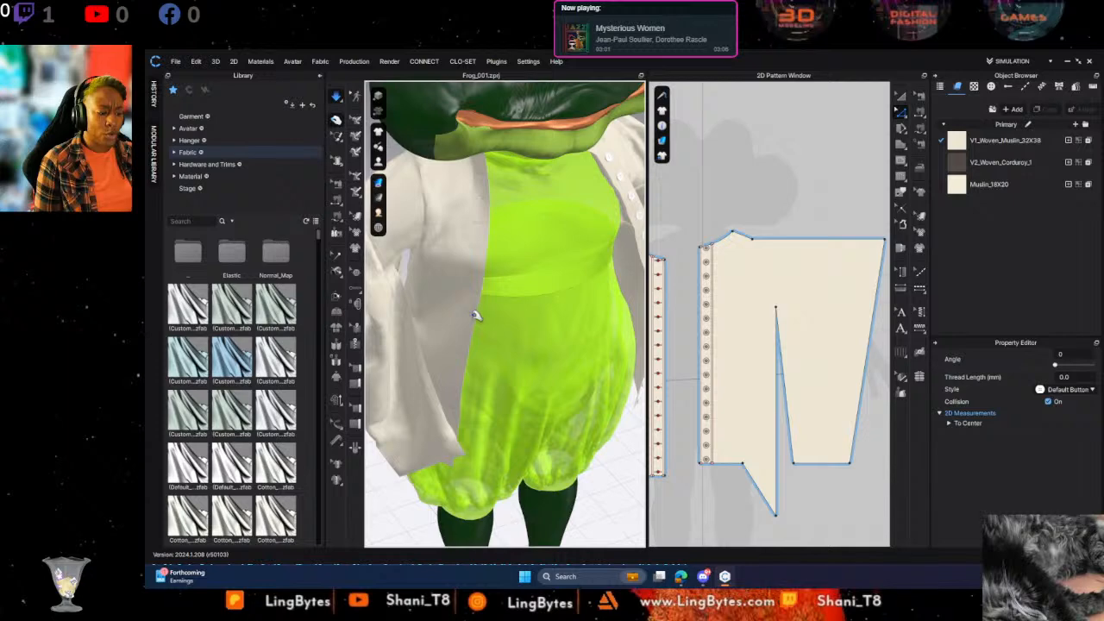
Cut and sew the buttonhole front panel along the two closely spaced internal lines beside the buttonholes
{"action": "left_click", "coordinate": [903, 100]}
{"action": "scroll", "coordinate": [676, 344], "scroll_direction": "up", "scroll_amount": 6}
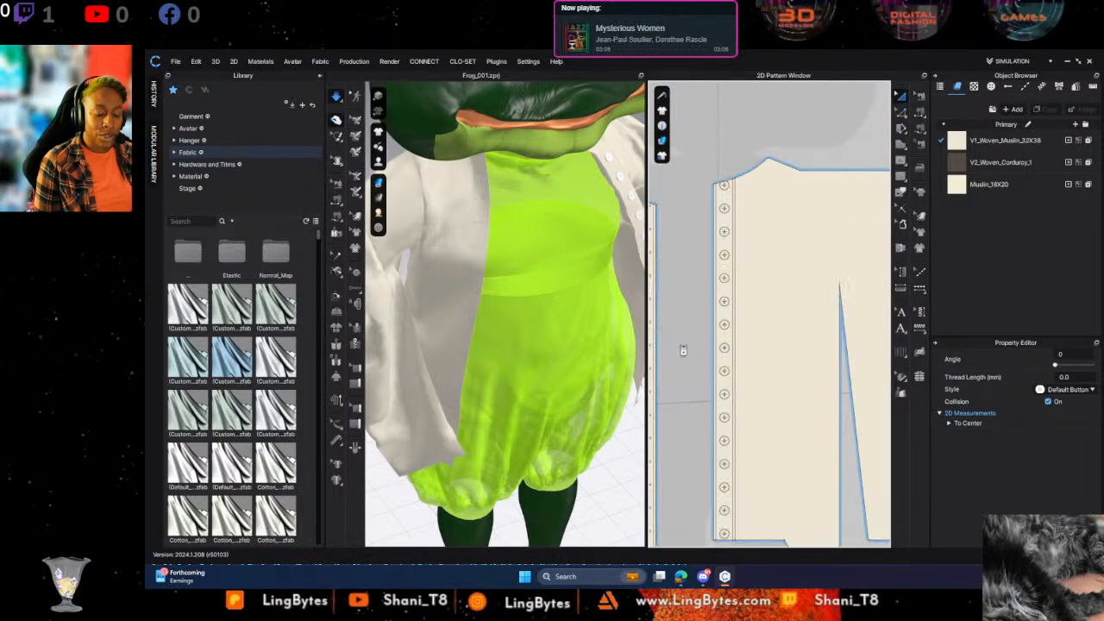
{"action": "middle_click_drag", "start_coordinate": [778, 287], "coordinate": [810, 232]}
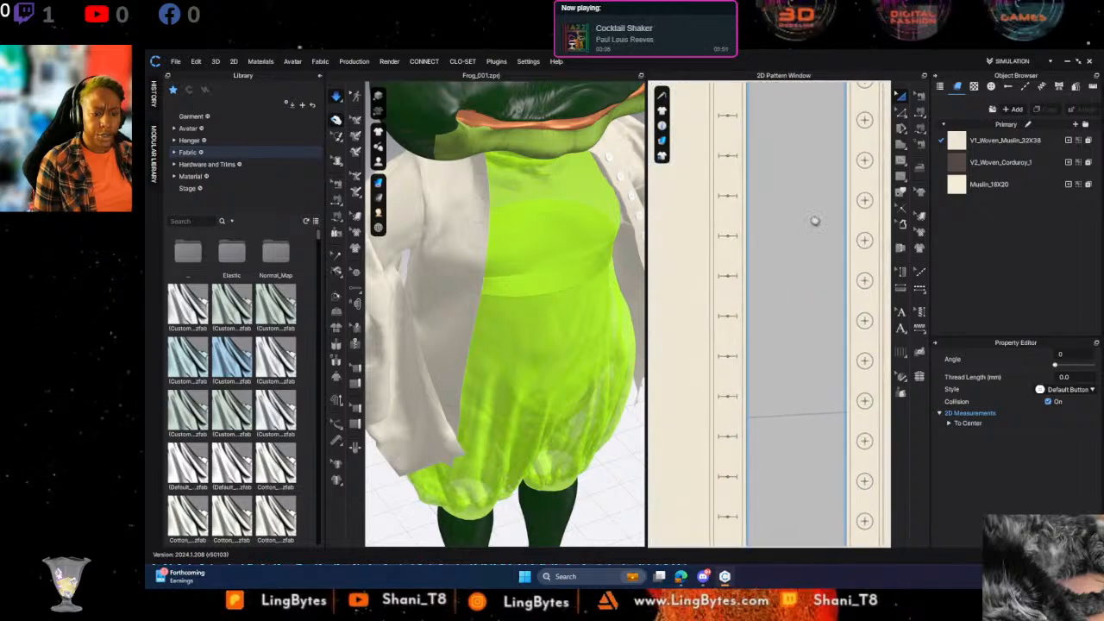
{"action": "left_click", "coordinate": [900, 110]}
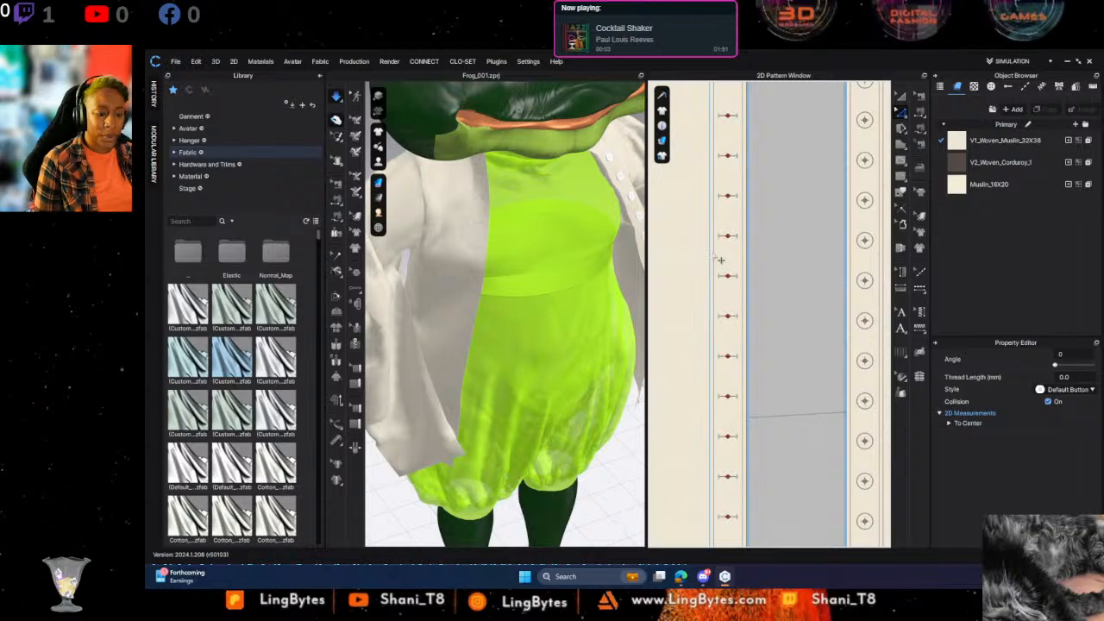
{"action": "left_click", "coordinate": [715, 256]}
{"action": "left_click", "coordinate": [812, 186]}
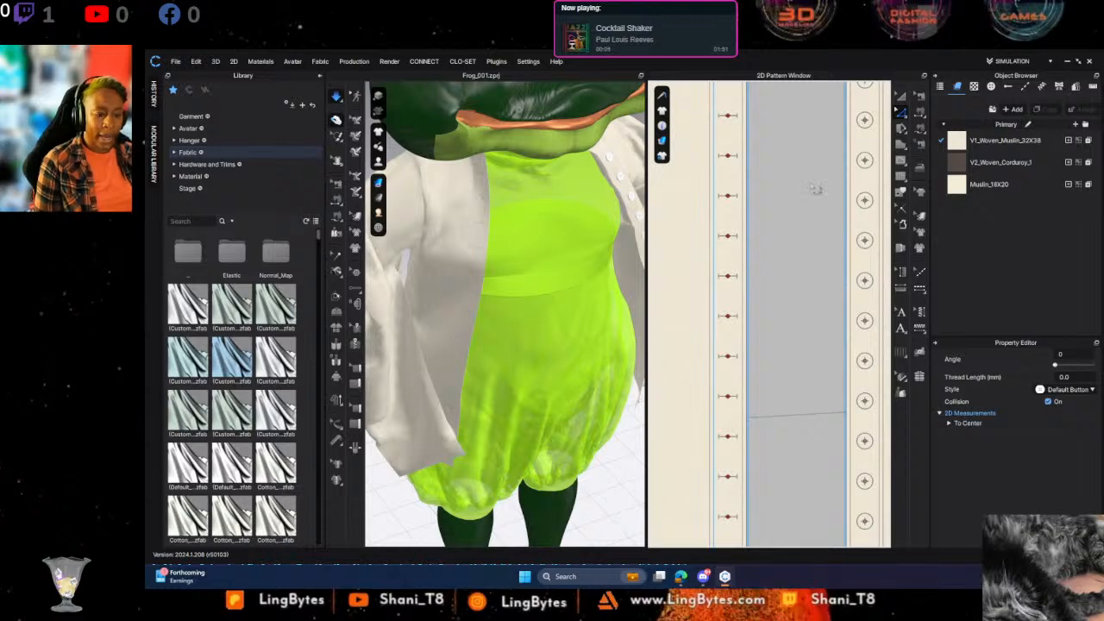
{"action": "scroll", "coordinate": [749, 236], "scroll_direction": "down", "scroll_amount": 2}
{"action": "scroll", "coordinate": [755, 241], "scroll_direction": "up", "scroll_amount": 4}
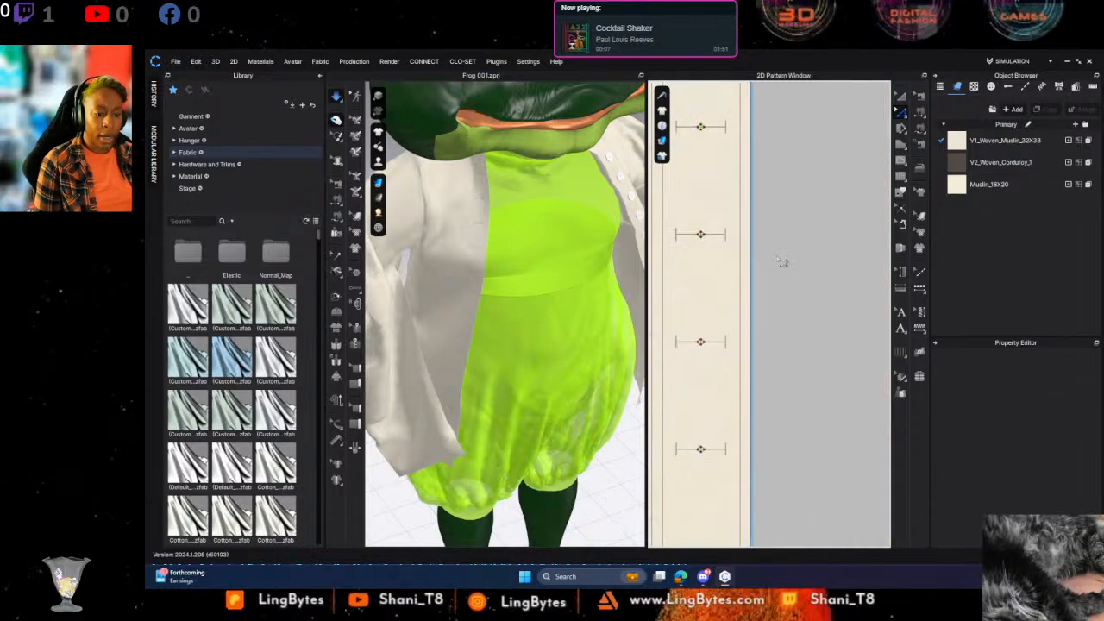
{"action": "scroll", "coordinate": [860, 239], "scroll_direction": "up", "scroll_amount": 3}
{"action": "left_click", "coordinate": [767, 274]}
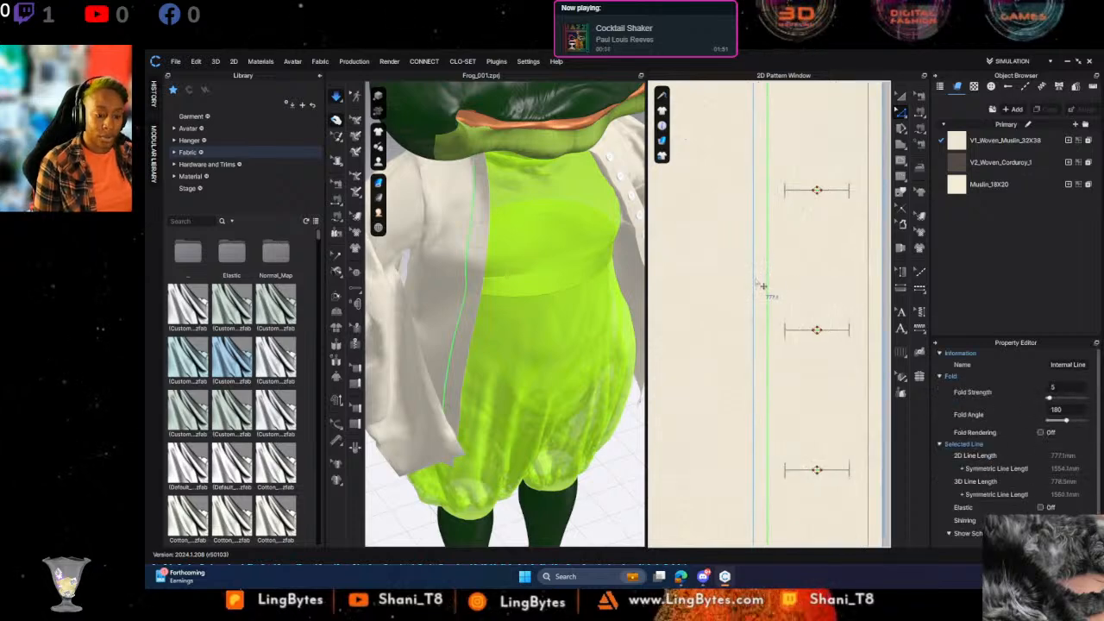
{"action": "left_click", "coordinate": [755, 285], "text": "shift"}
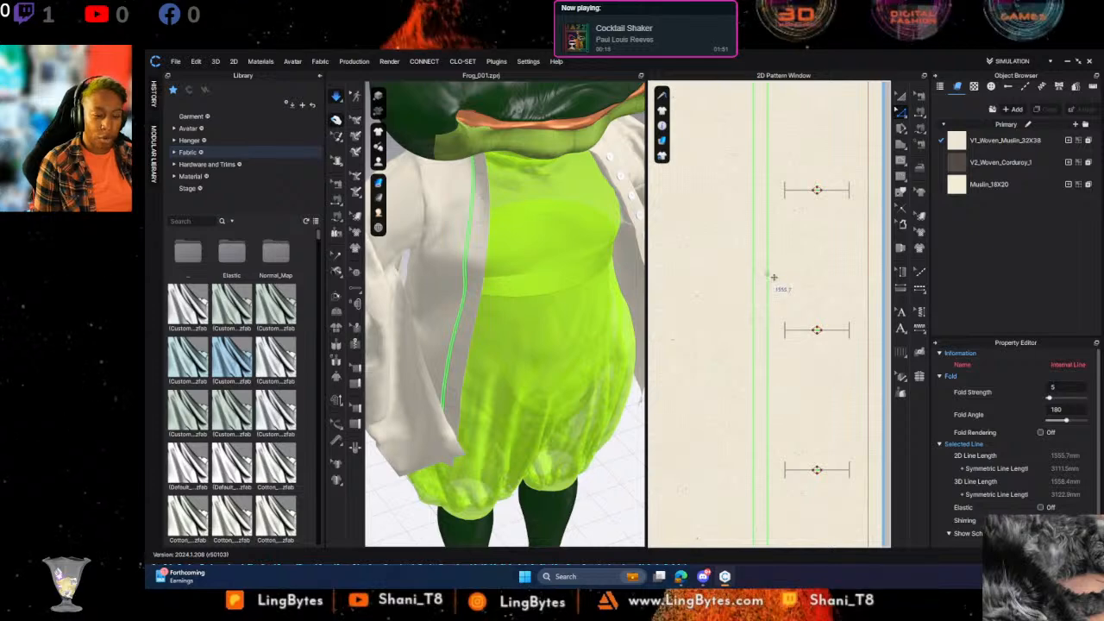
{"action": "right_click", "coordinate": [774, 274]}
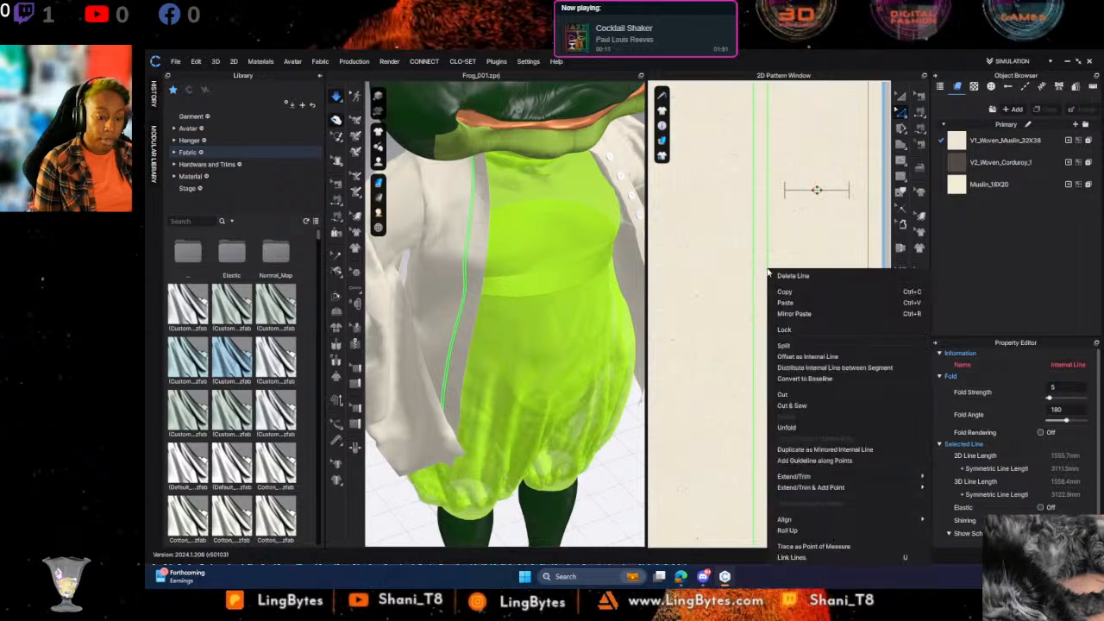
{"action": "left_click", "coordinate": [808, 406]}
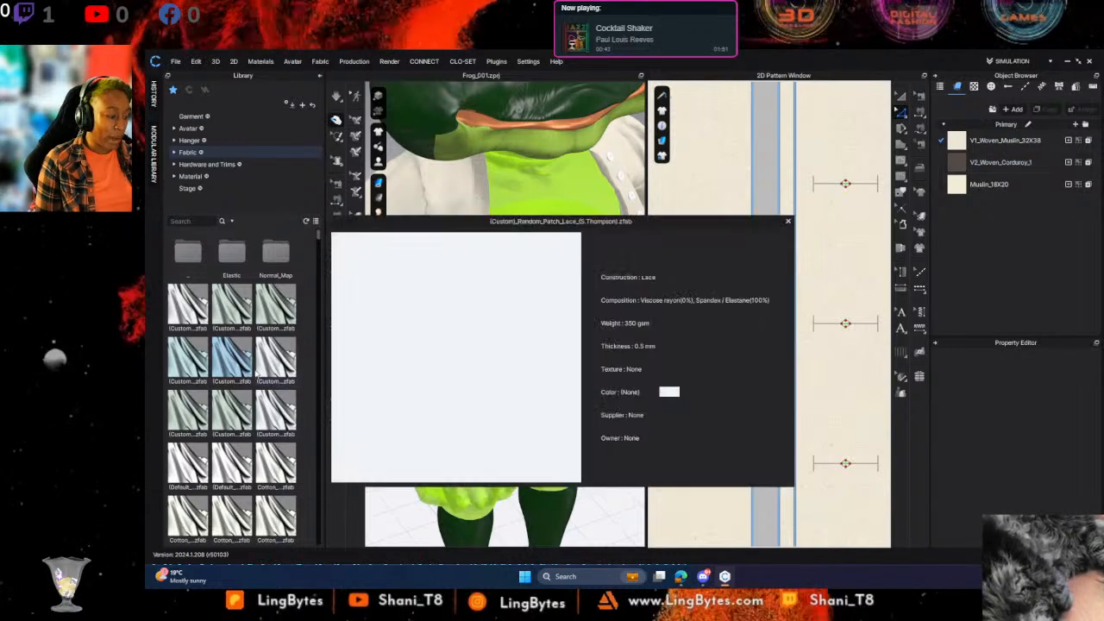
Assign the stretch denim fabric from the library to the separated buttonhole placket
{"action": "mouse_move", "coordinate": [278, 420]}
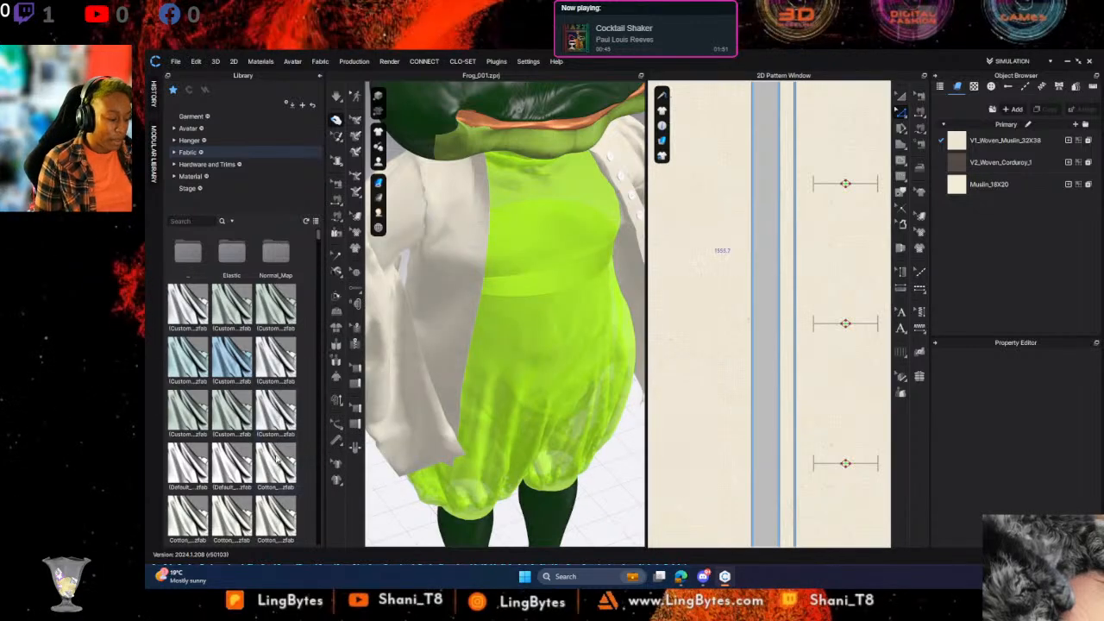
{"action": "scroll", "coordinate": [287, 340], "scroll_direction": "down", "scroll_amount": 5}
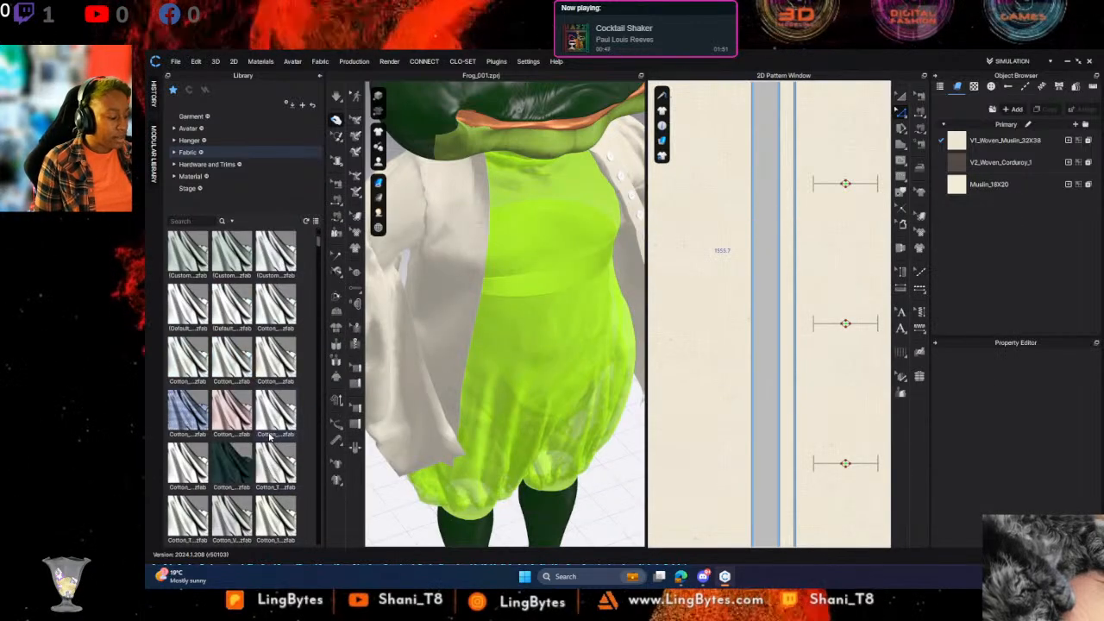
{"action": "mouse_move", "coordinate": [241, 362]}
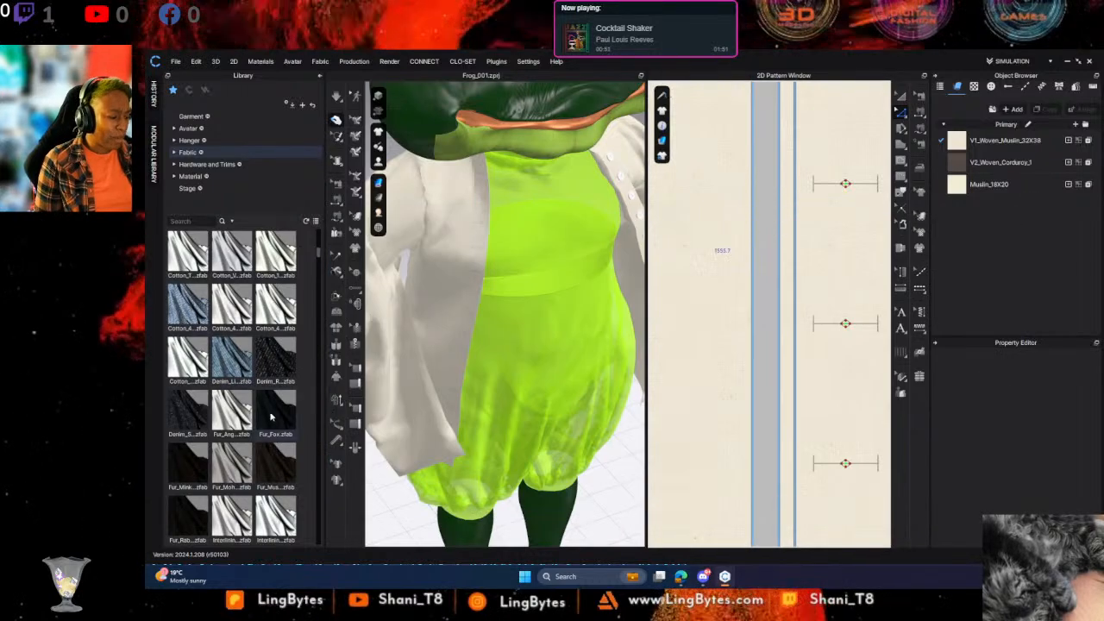
{"action": "left_click_drag", "start_coordinate": [397, 401], "coordinate": [833, 234]}
Assign Denim_Stretch to the outer garment's front and back panels
{"action": "scroll", "coordinate": [793, 297], "scroll_direction": "down", "scroll_amount": 5}
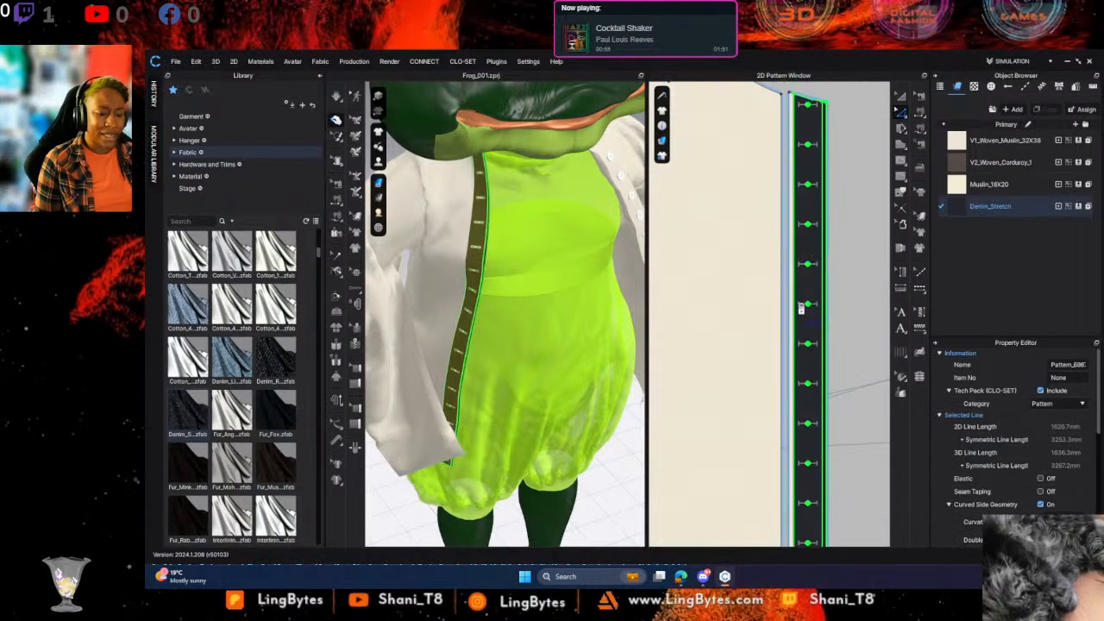
{"action": "left_click_drag", "start_coordinate": [955, 206], "coordinate": [792, 273]}
{"action": "middle_click_drag", "start_coordinate": [794, 289], "coordinate": [604, 257]}
{"action": "left_click_drag", "start_coordinate": [981, 209], "coordinate": [858, 259]}
{"action": "middle_click_drag", "start_coordinate": [860, 264], "coordinate": [628, 263]}
{"action": "scroll", "coordinate": [794, 289], "scroll_direction": "down", "scroll_amount": 4}
{"action": "middle_click_drag", "start_coordinate": [794, 289], "coordinate": [665, 320]}
{"action": "left_click_drag", "start_coordinate": [990, 211], "coordinate": [832, 291]}
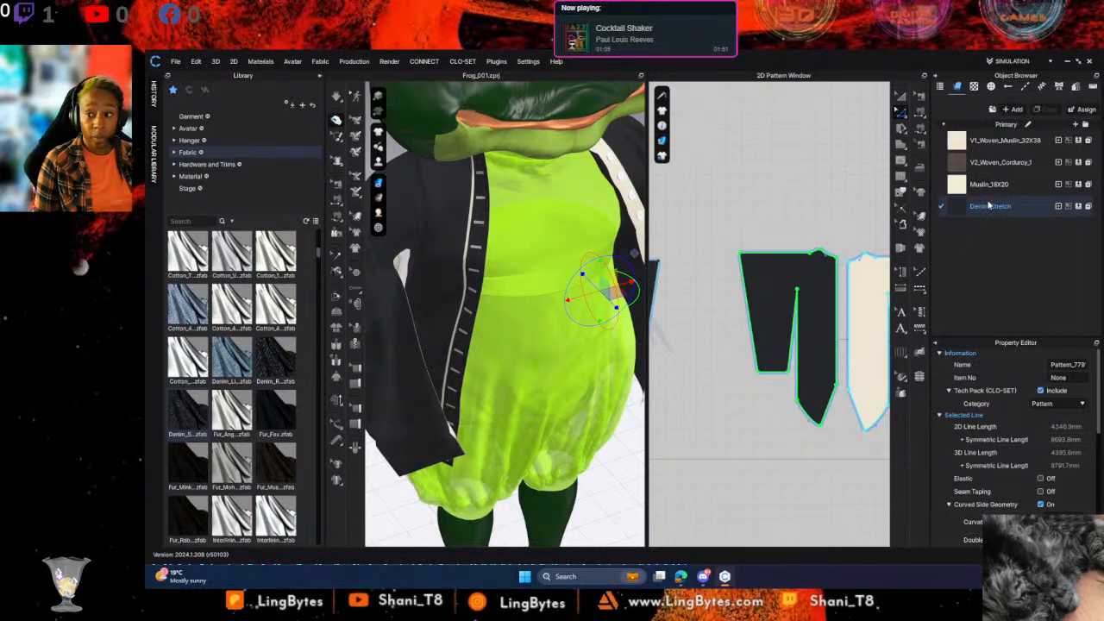
{"action": "left_click_drag", "start_coordinate": [989, 205], "coordinate": [868, 284]}
{"action": "middle_click_drag", "start_coordinate": [811, 291], "coordinate": [845, 215]}
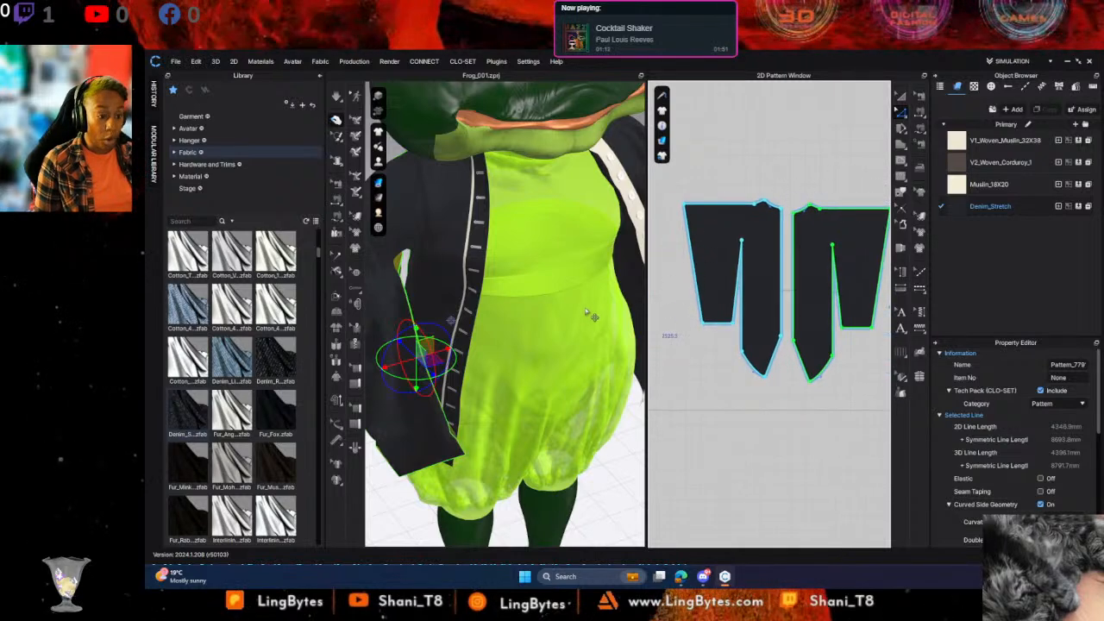
Assign Denim_Stretch to the button placket and cut and sew it along the internal line near its outer edge
{"action": "middle_click_drag", "start_coordinate": [685, 364], "coordinate": [854, 326]}
{"action": "scroll", "coordinate": [714, 269], "scroll_direction": "up", "scroll_amount": 6}
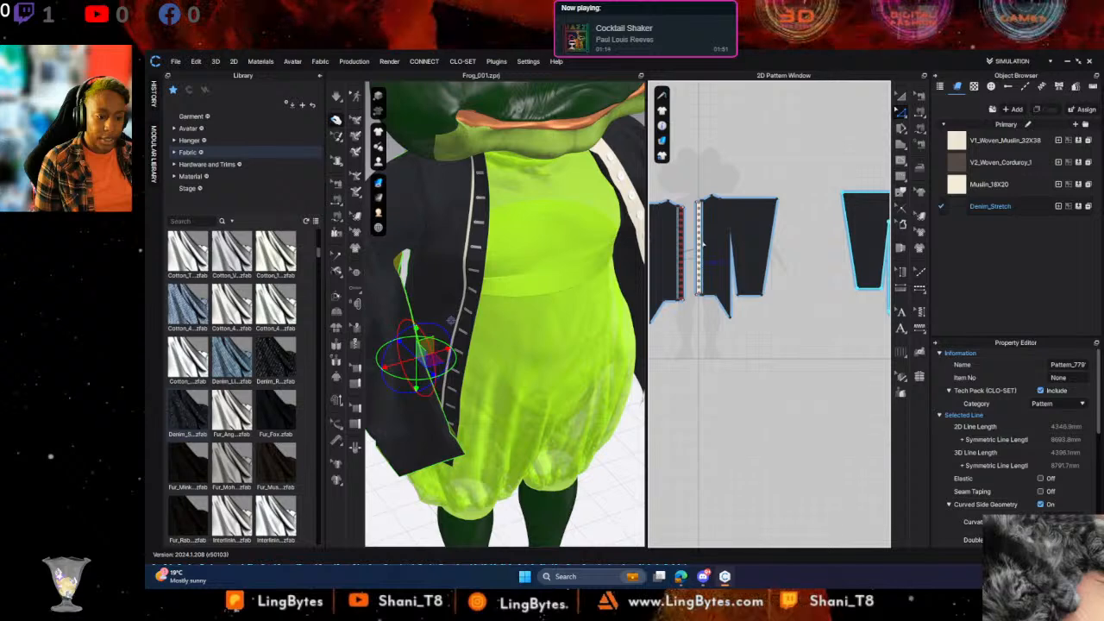
{"action": "middle_click_drag", "start_coordinate": [714, 269], "coordinate": [812, 277]}
{"action": "scroll", "coordinate": [795, 282], "scroll_direction": "up", "scroll_amount": 2}
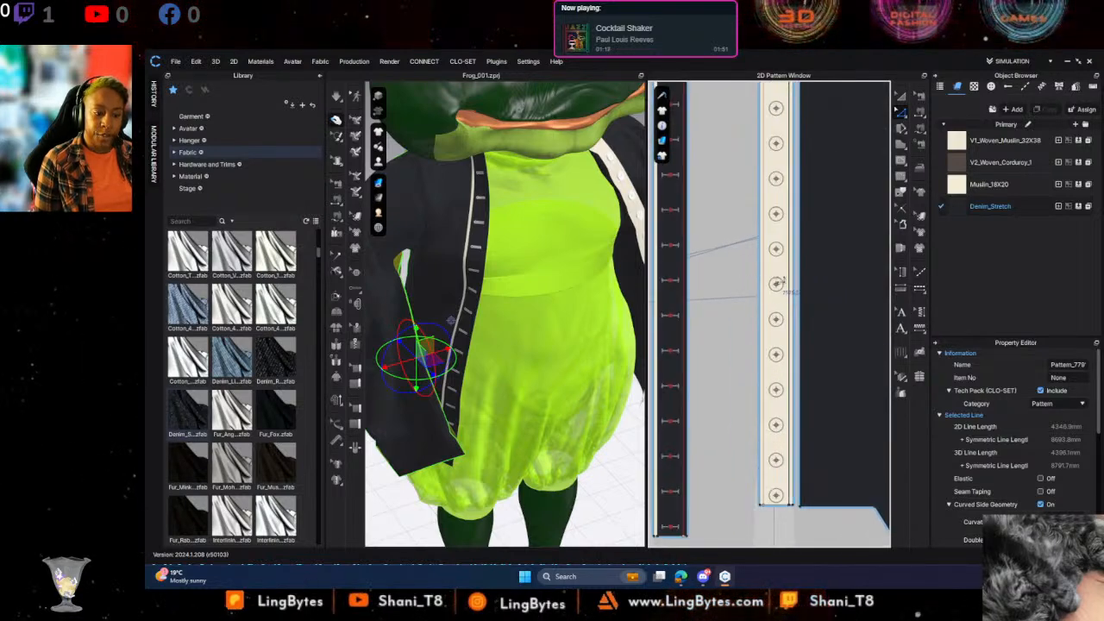
{"action": "scroll", "coordinate": [778, 285], "scroll_direction": "up", "scroll_amount": 2}
{"action": "left_click", "coordinate": [784, 287]}
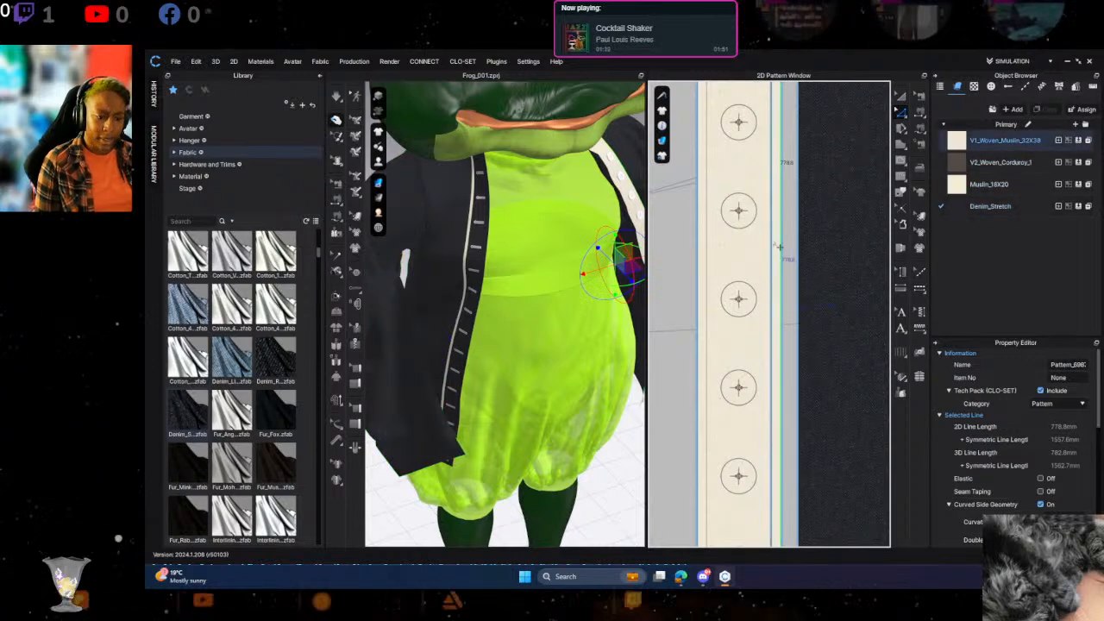
{"action": "left_click_drag", "start_coordinate": [1007, 209], "coordinate": [755, 259]}
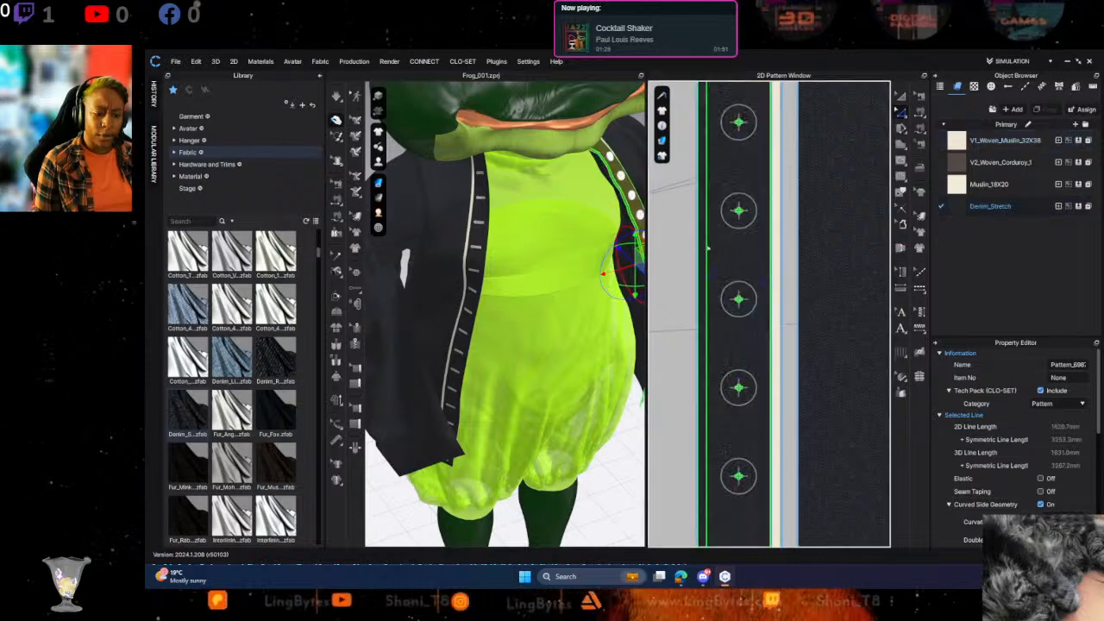
{"action": "right_click", "coordinate": [708, 250]}
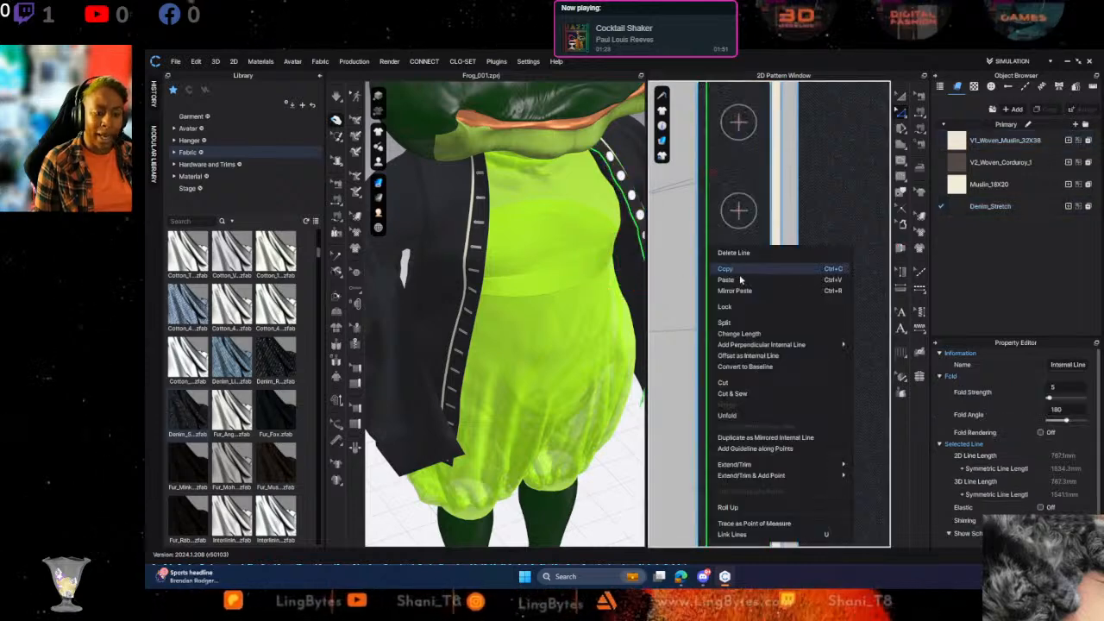
{"action": "left_click", "coordinate": [761, 393]}
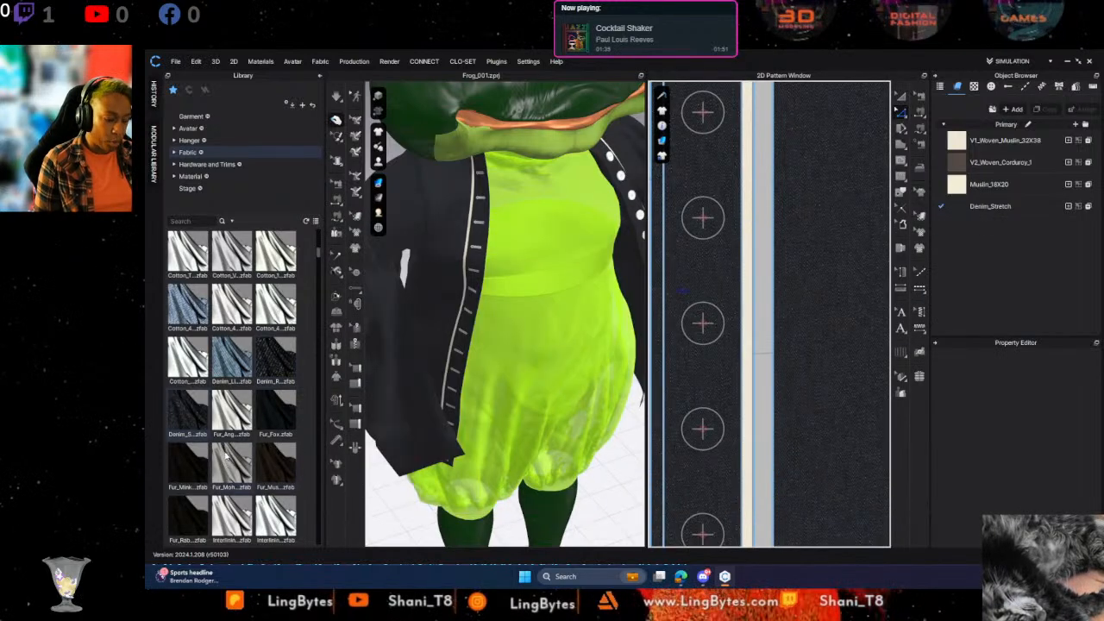
Select the narrow trim strips on both sides of the button placket and assign them Polyester_Taffeta from the library
{"action": "mouse_move", "coordinate": [227, 458]}
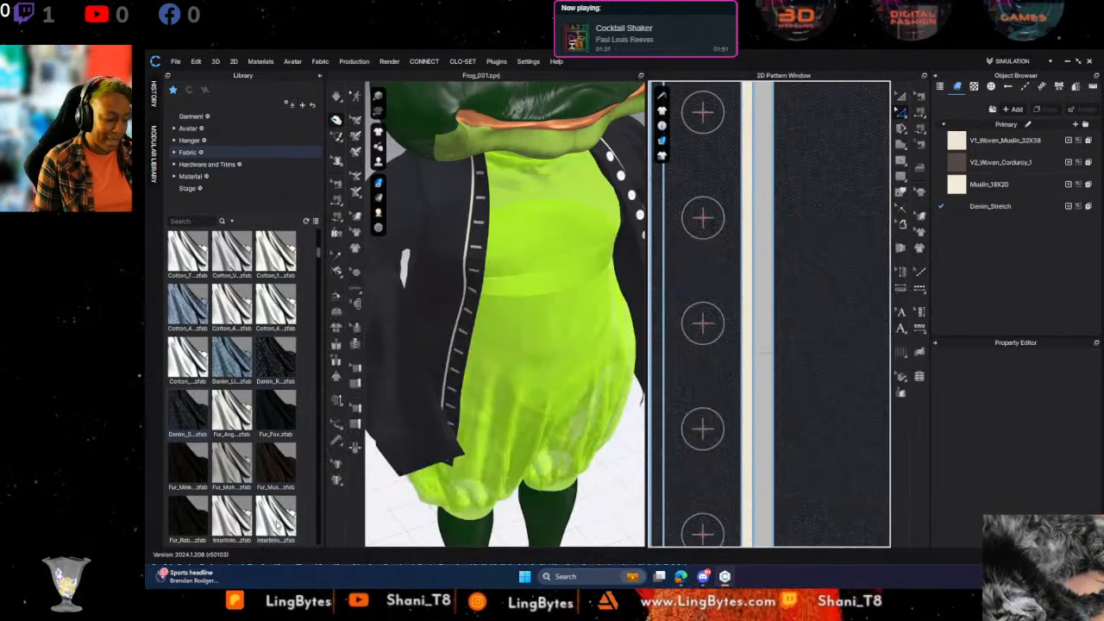
{"action": "mouse_move", "coordinate": [276, 523]}
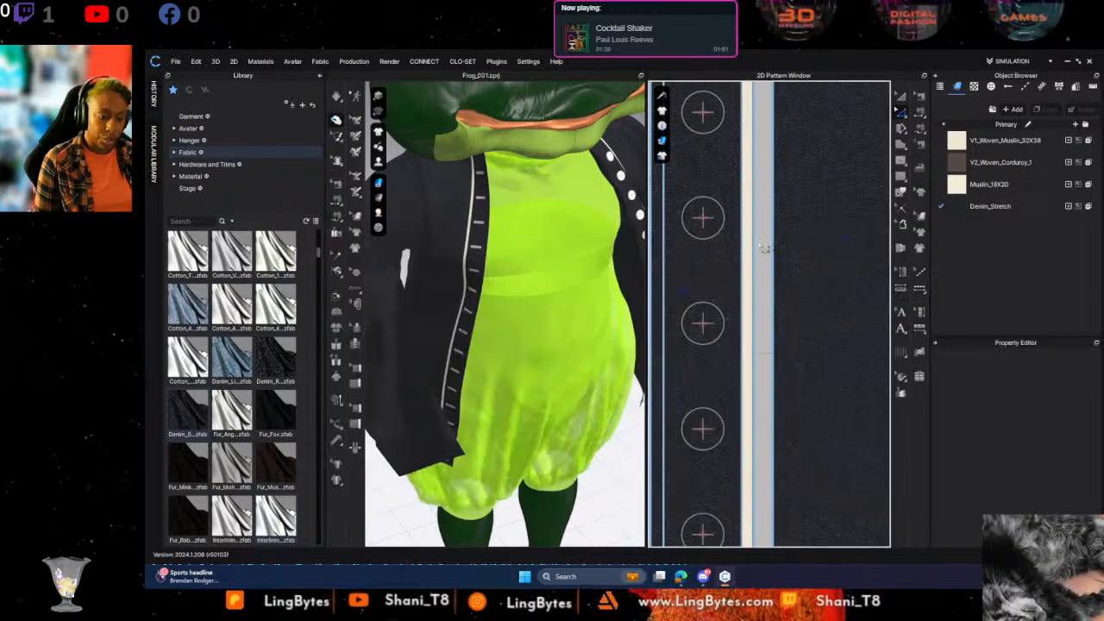
{"action": "left_click", "coordinate": [901, 92]}
{"action": "left_click", "coordinate": [747, 162]}
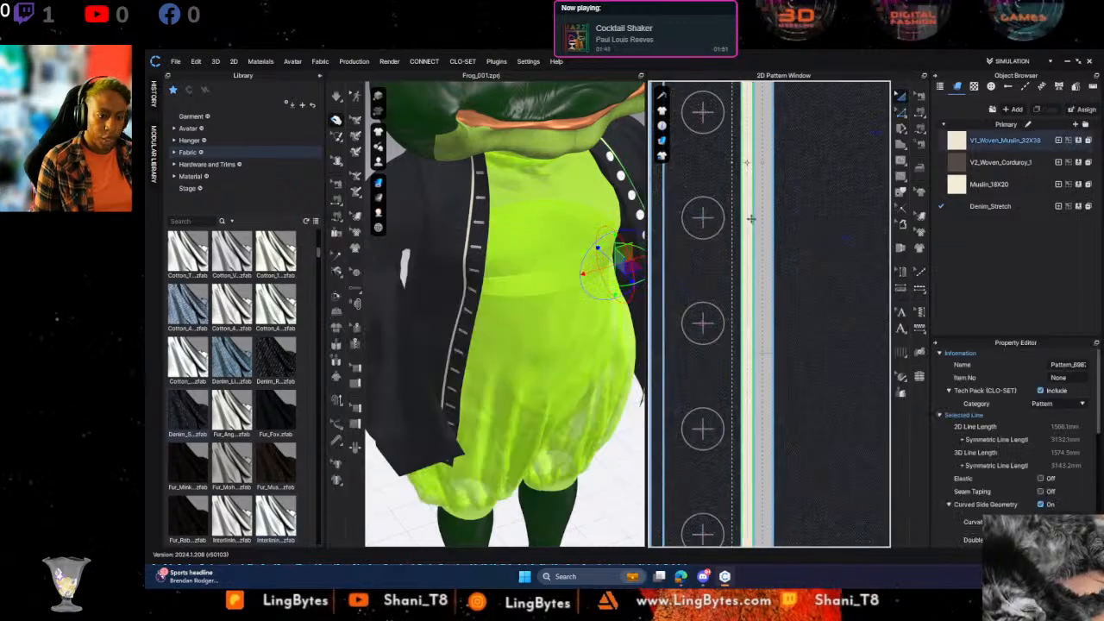
{"action": "left_click", "coordinate": [701, 162]}
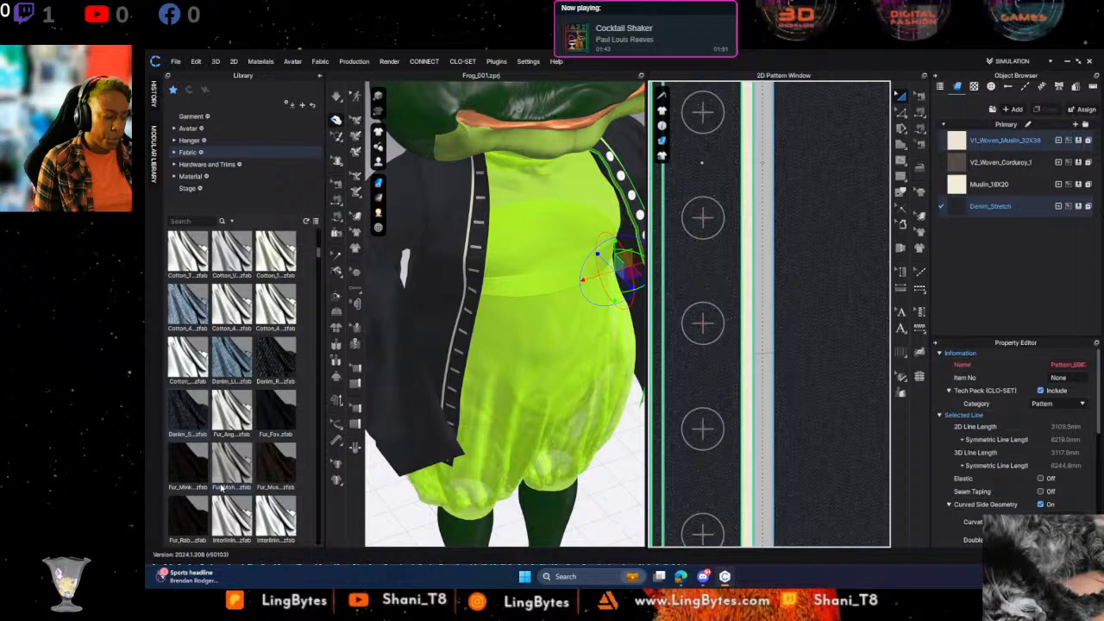
{"action": "scroll", "coordinate": [221, 489], "scroll_direction": "down", "scroll_amount": 5}
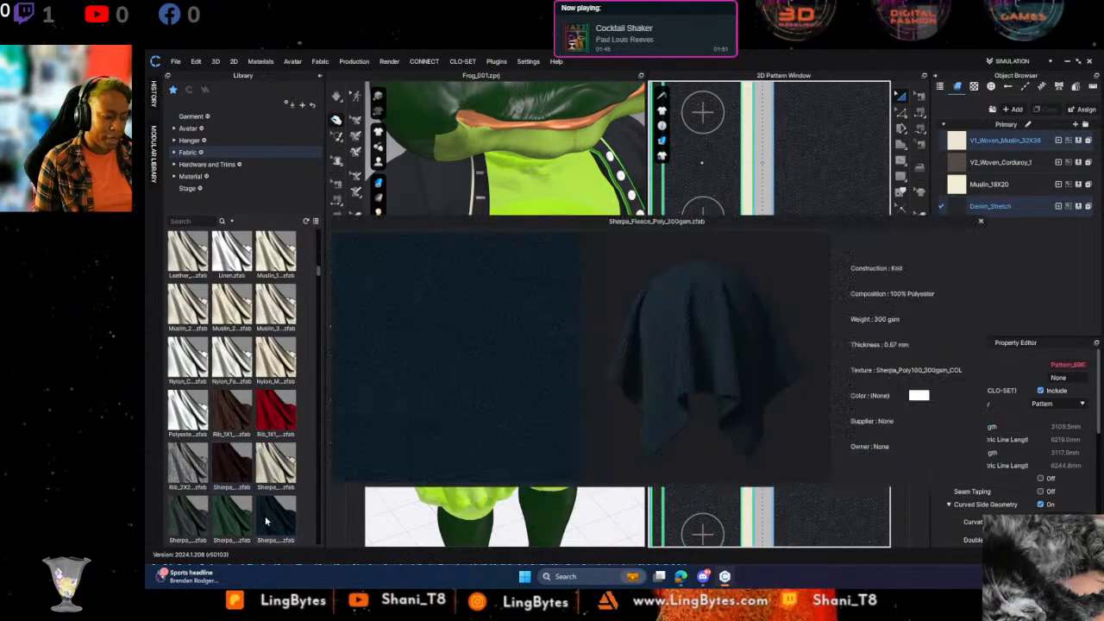
{"action": "mouse_move", "coordinate": [193, 521]}
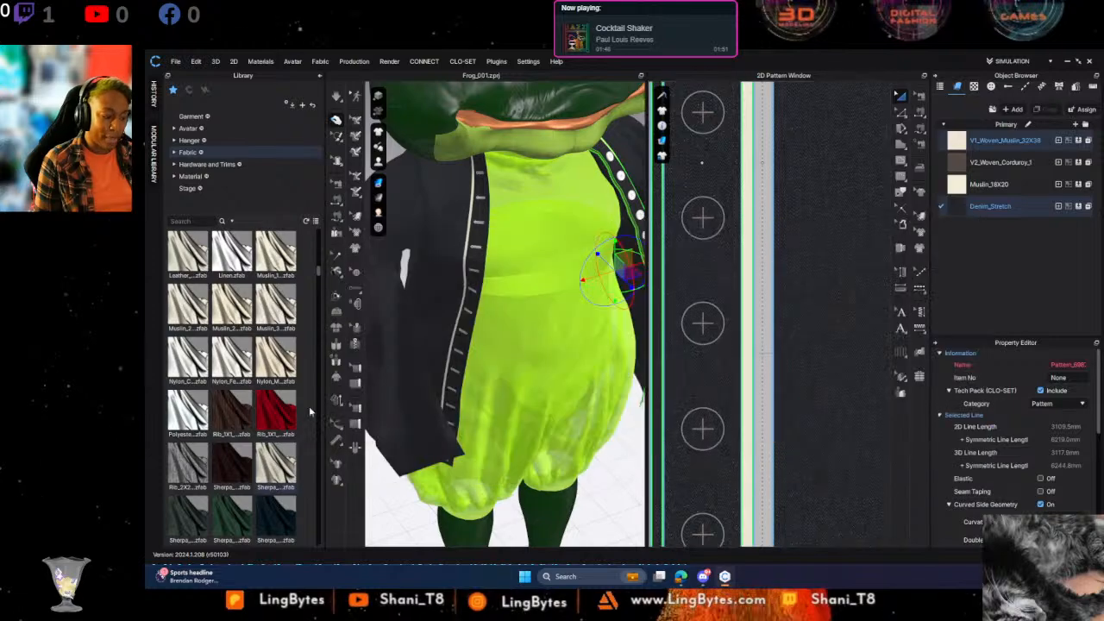
{"action": "mouse_move", "coordinate": [274, 422]}
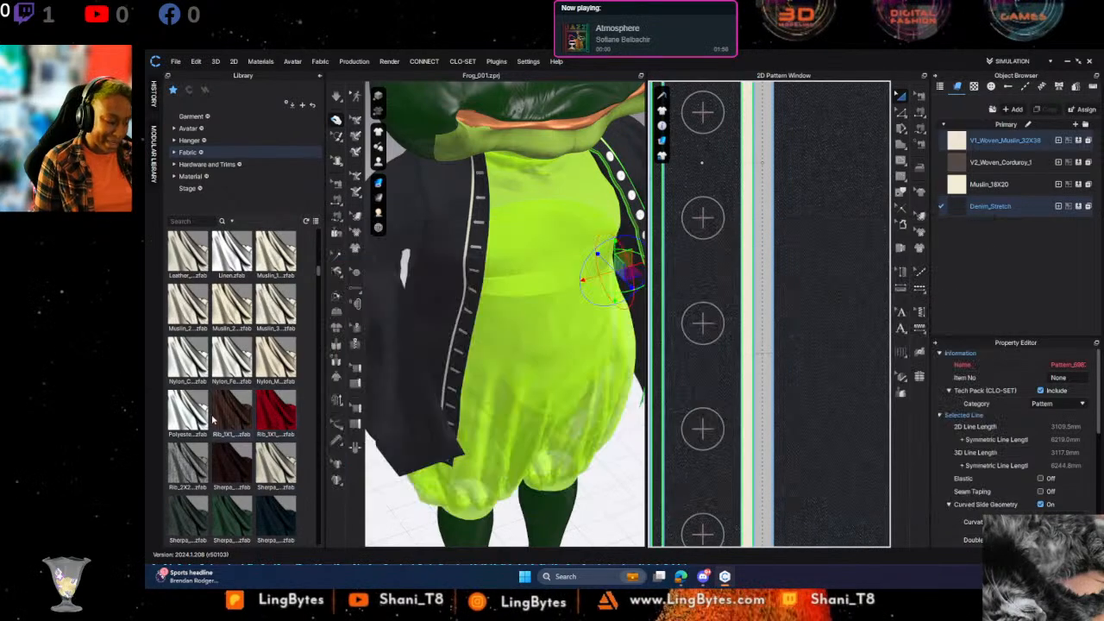
{"action": "mouse_move", "coordinate": [221, 420]}
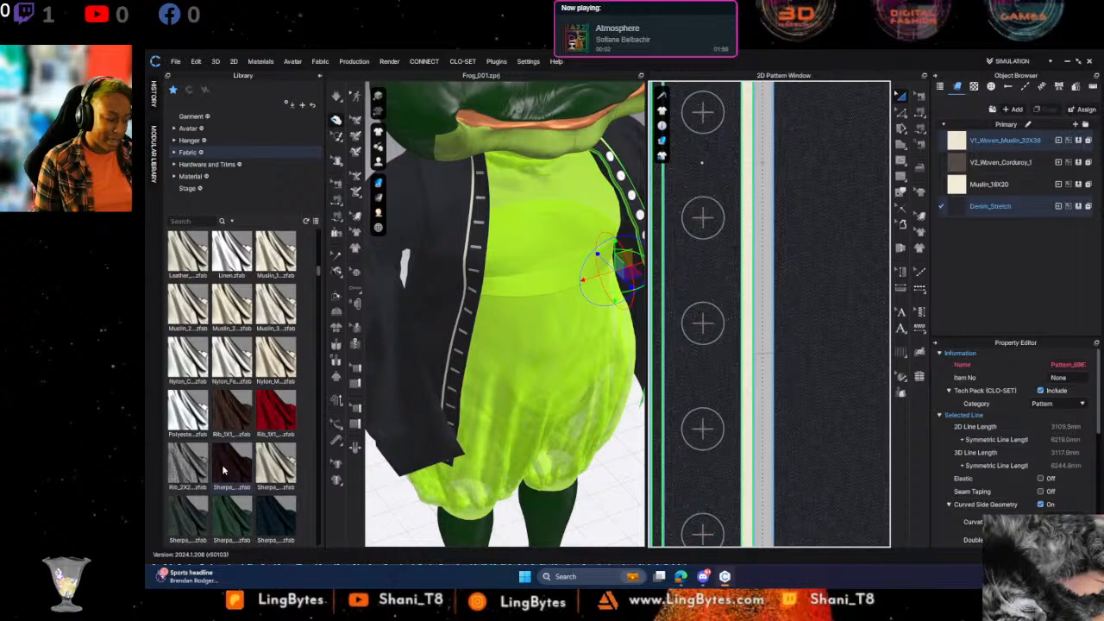
{"action": "mouse_move", "coordinate": [193, 476]}
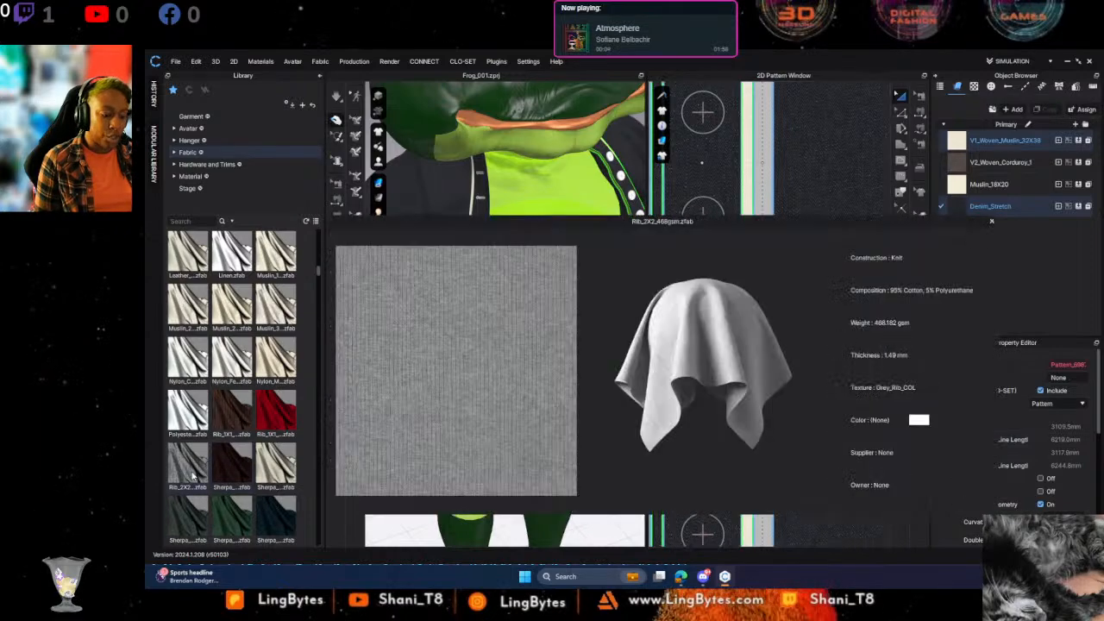
{"action": "left_click_drag", "start_coordinate": [199, 424], "coordinate": [744, 259]}
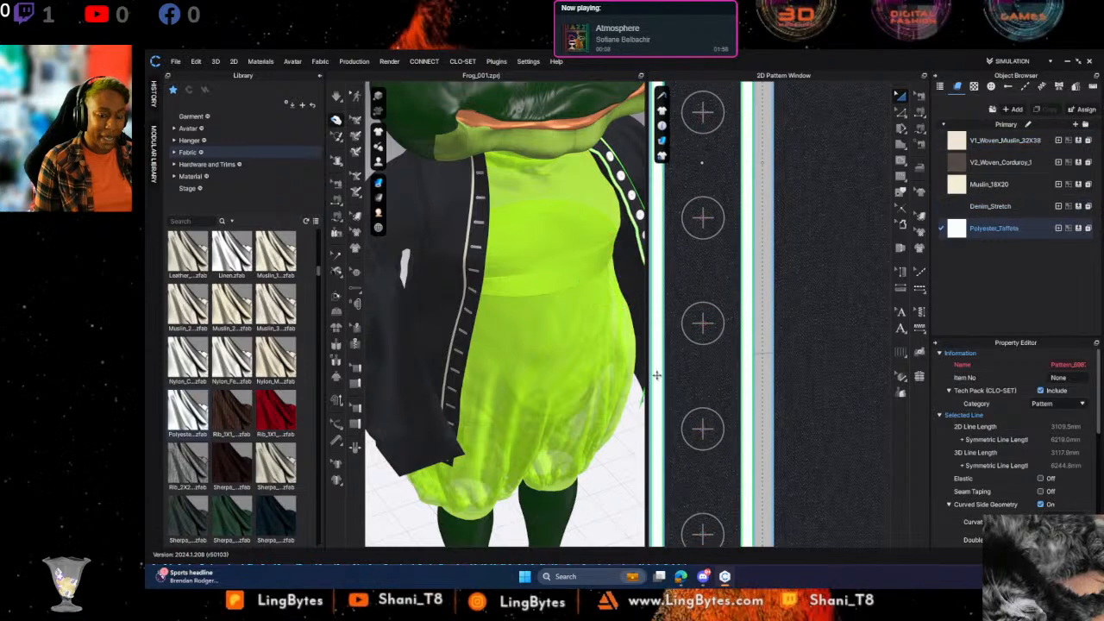
Assign Polyester_Taffeta to the narrow trim strips along both long edges of the buttonhole placket
{"action": "middle_click_drag", "start_coordinate": [712, 372], "coordinate": [799, 345]}
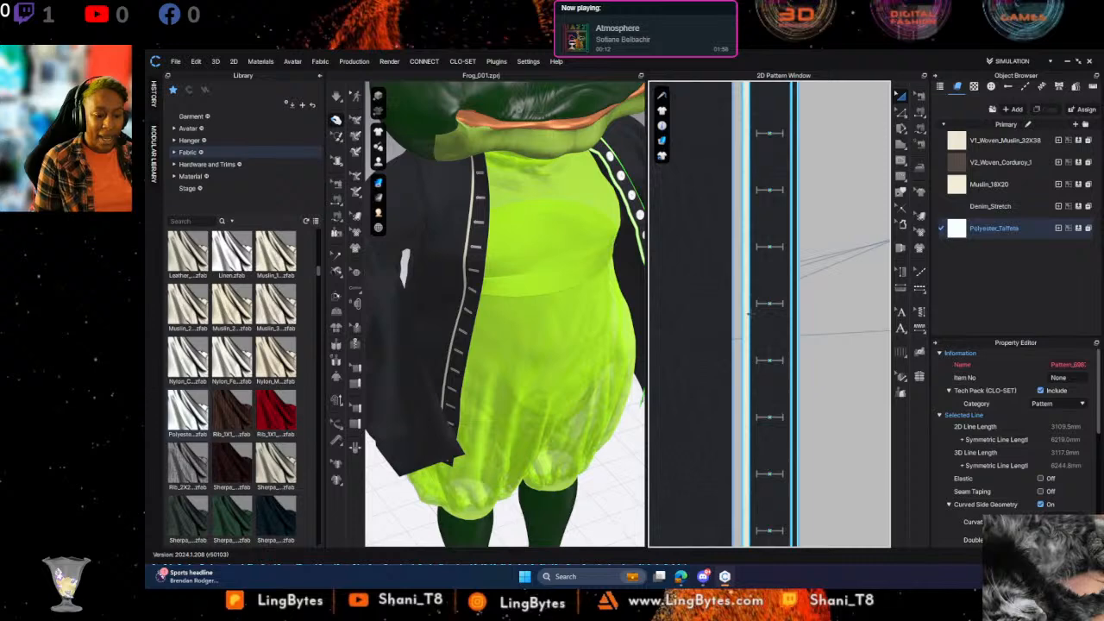
{"action": "left_click", "coordinate": [747, 316]}
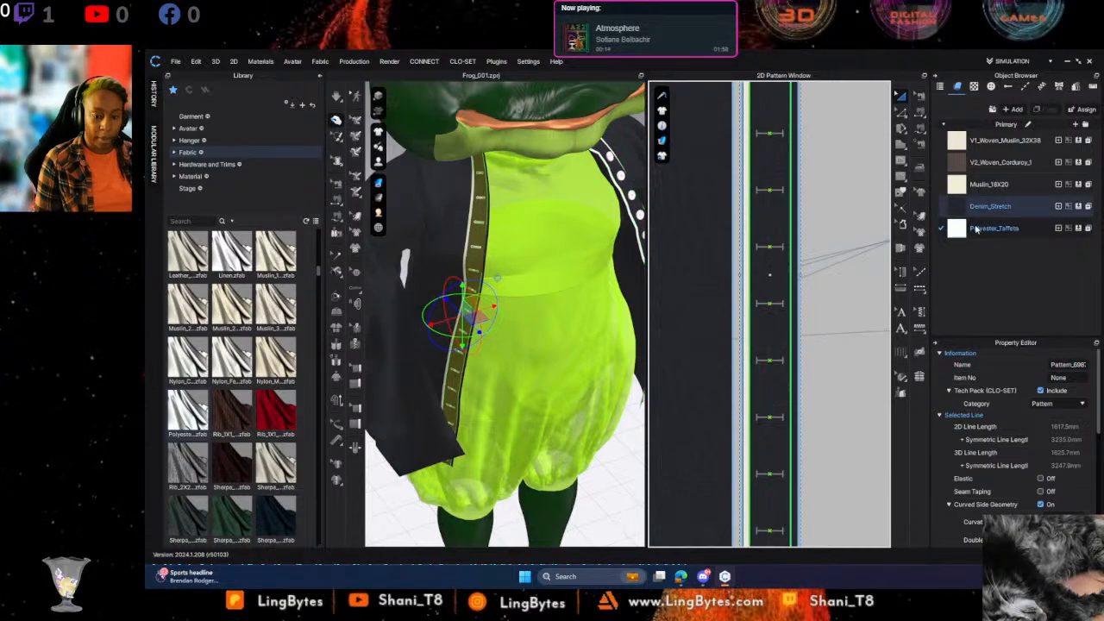
{"action": "scroll", "coordinate": [791, 274], "scroll_direction": "up", "scroll_amount": 5}
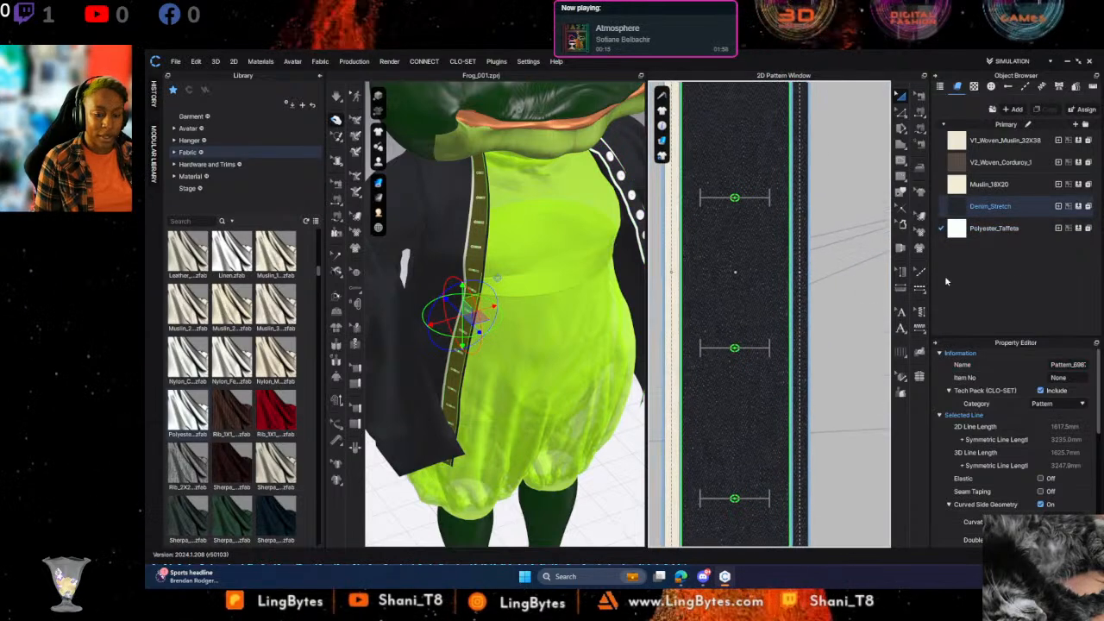
{"action": "left_click_drag", "start_coordinate": [1000, 230], "coordinate": [669, 291]}
{"action": "left_click", "coordinate": [804, 275]}
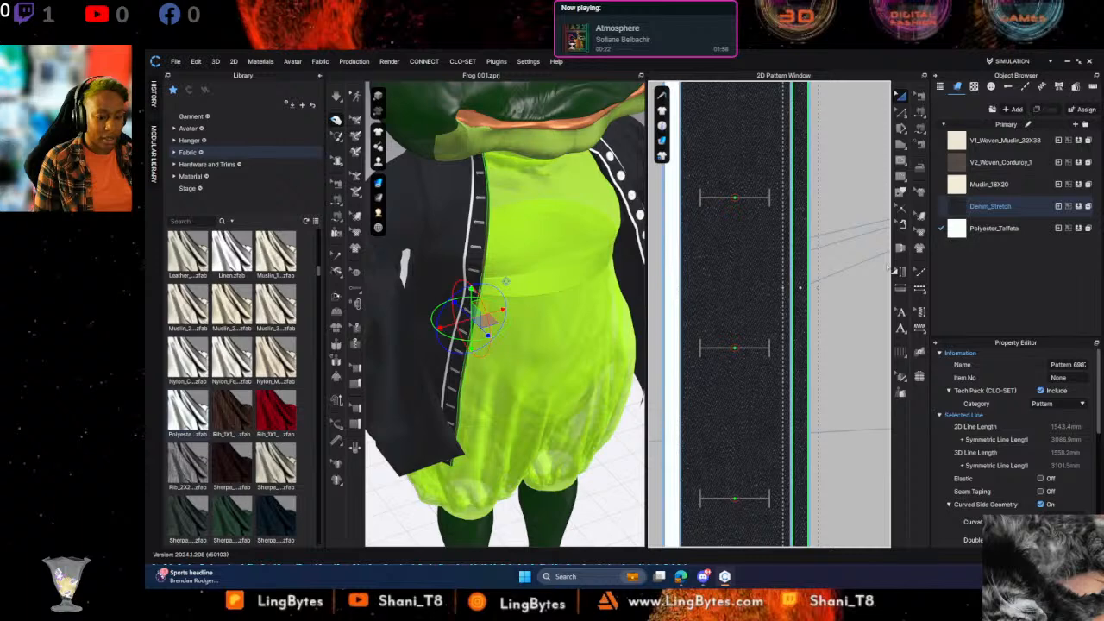
{"action": "left_click_drag", "start_coordinate": [974, 219], "coordinate": [803, 258]}
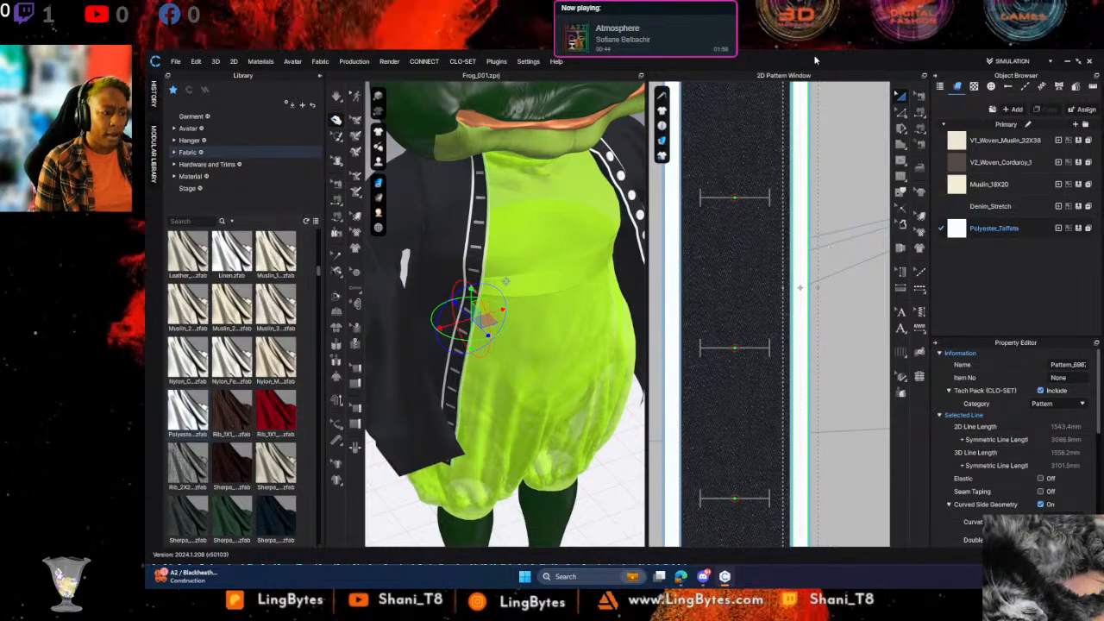
Try to offset the slanted side edge of the outer garment's panel as an internal line 5 mm away, with Reverse Direction and Extend enabled
{"action": "scroll", "coordinate": [544, 370], "scroll_direction": "down", "scroll_amount": 5}
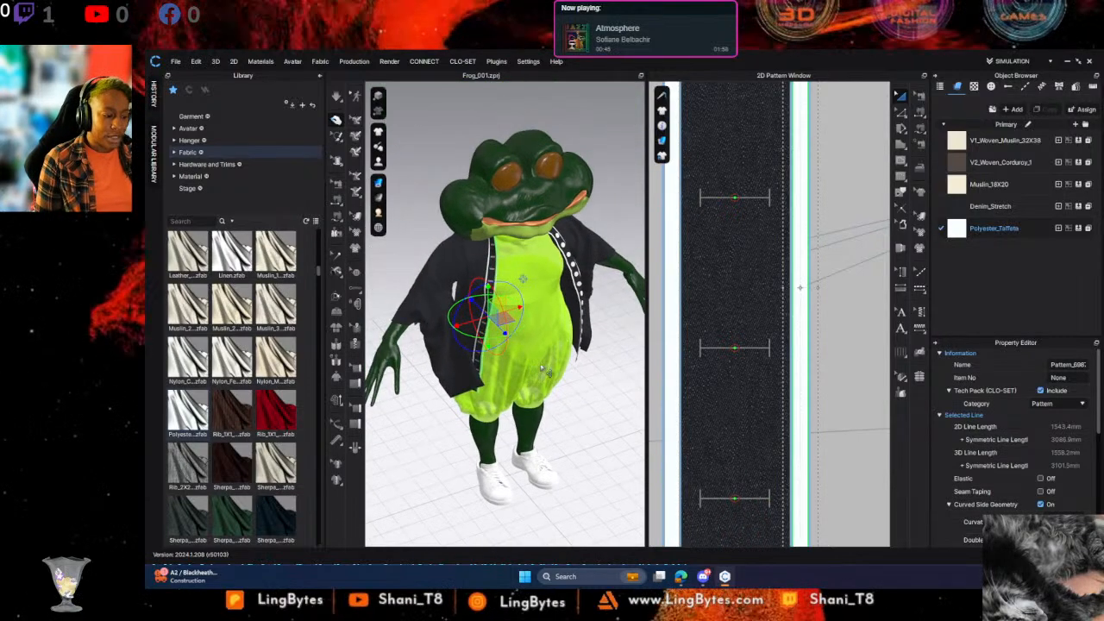
{"action": "scroll", "coordinate": [543, 369], "scroll_direction": "up", "scroll_amount": 3}
{"action": "scroll", "coordinate": [742, 332], "scroll_direction": "down", "scroll_amount": 6}
{"action": "scroll", "coordinate": [742, 332], "scroll_direction": "up", "scroll_amount": 4}
{"action": "scroll", "coordinate": [750, 340], "scroll_direction": "down", "scroll_amount": 4}
{"action": "scroll", "coordinate": [761, 352], "scroll_direction": "up", "scroll_amount": 4}
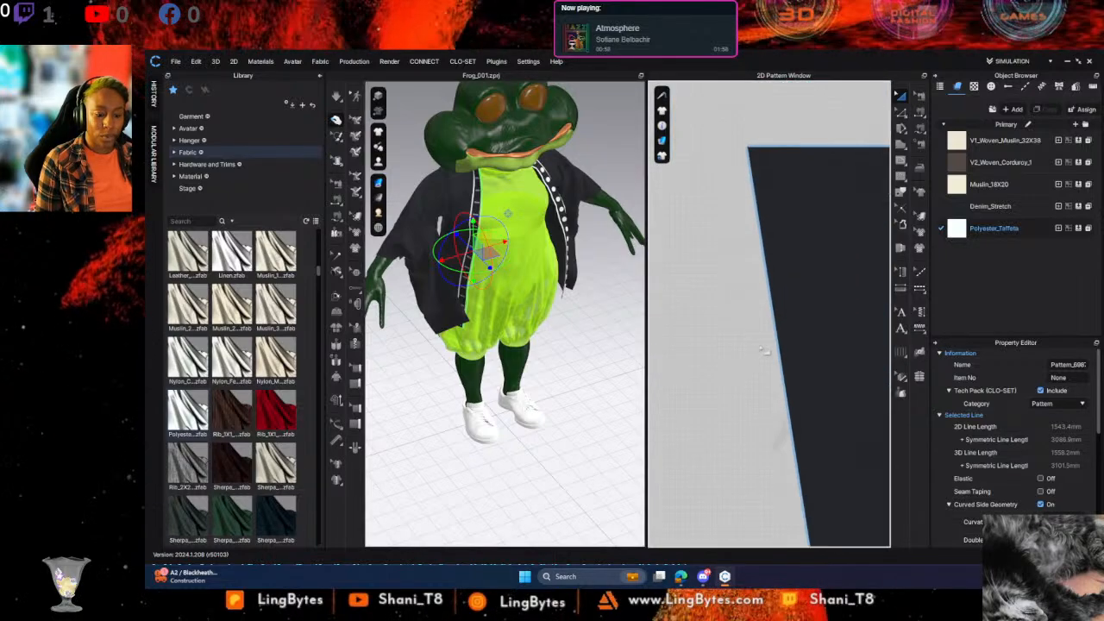
{"action": "scroll", "coordinate": [763, 352], "scroll_direction": "up", "scroll_amount": 2}
{"action": "middle_click_drag", "start_coordinate": [765, 350], "coordinate": [717, 344]}
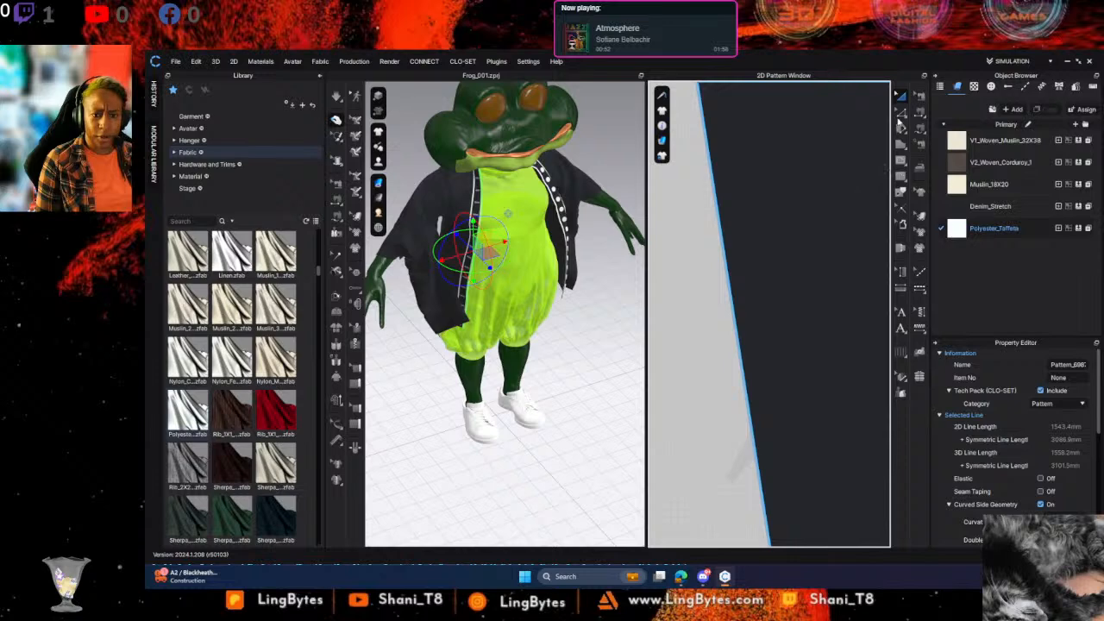
{"action": "left_click", "coordinate": [708, 266]}
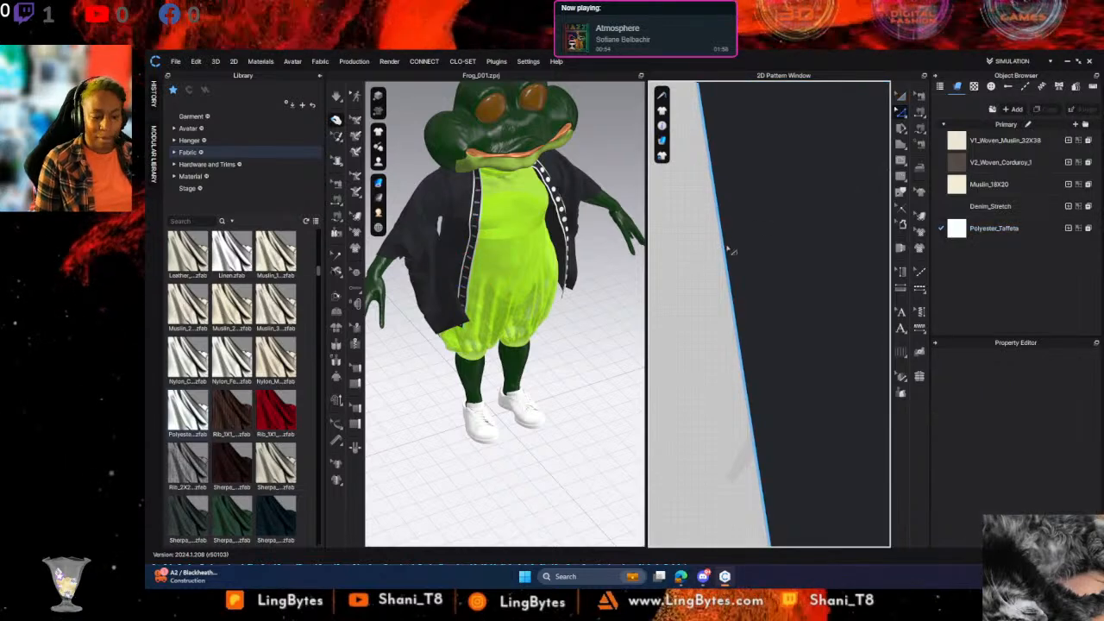
{"action": "left_click", "coordinate": [725, 250]}
{"action": "right_click", "coordinate": [725, 251]}
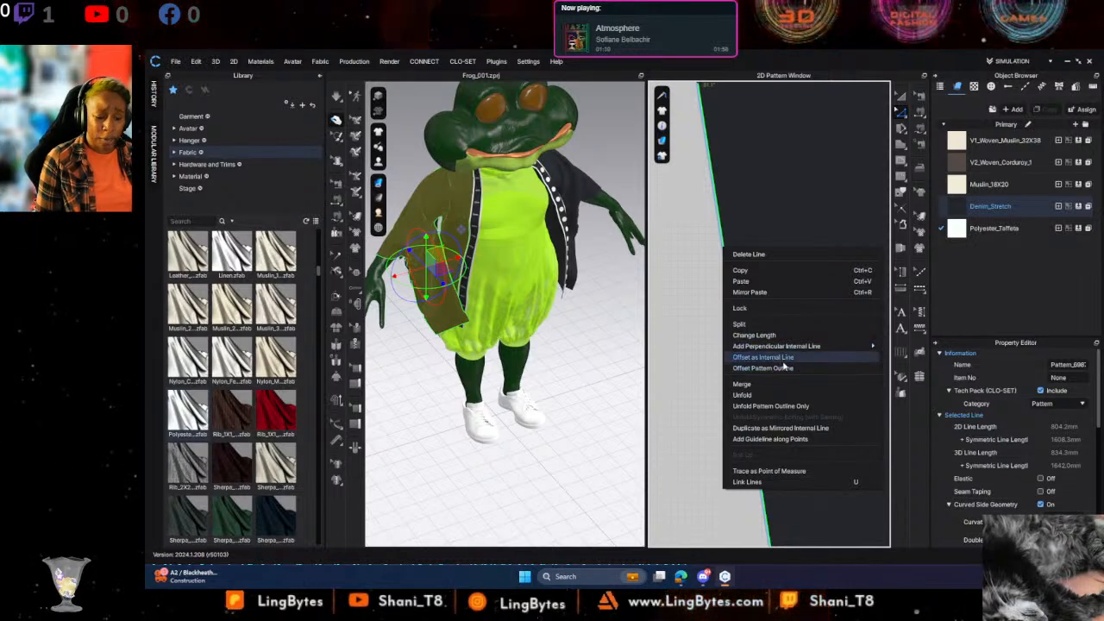
{"action": "left_click", "coordinate": [781, 357]}
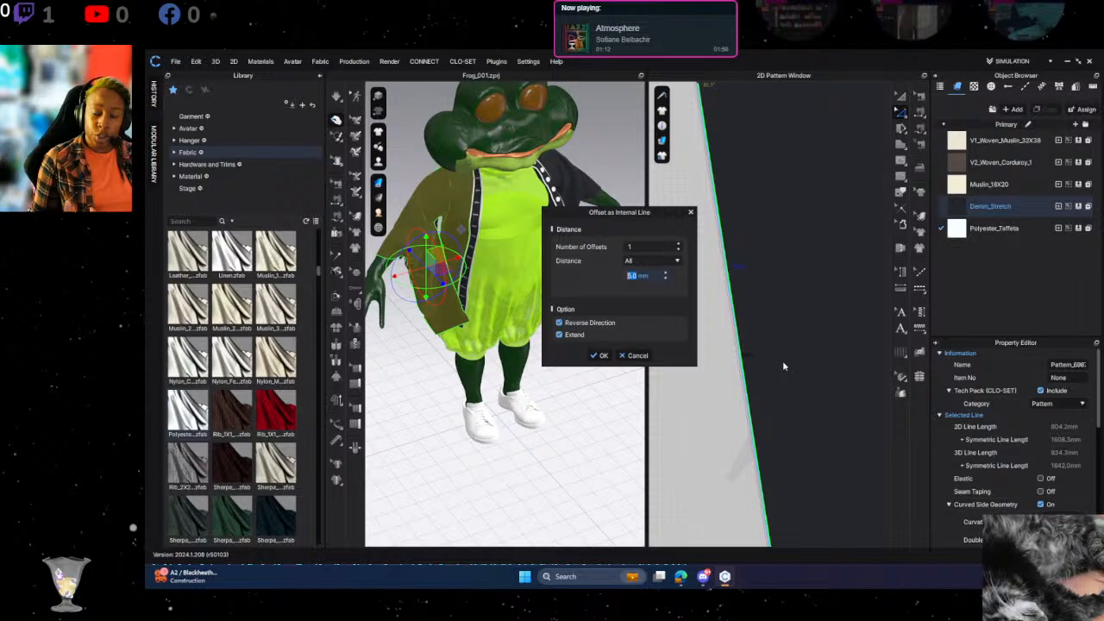
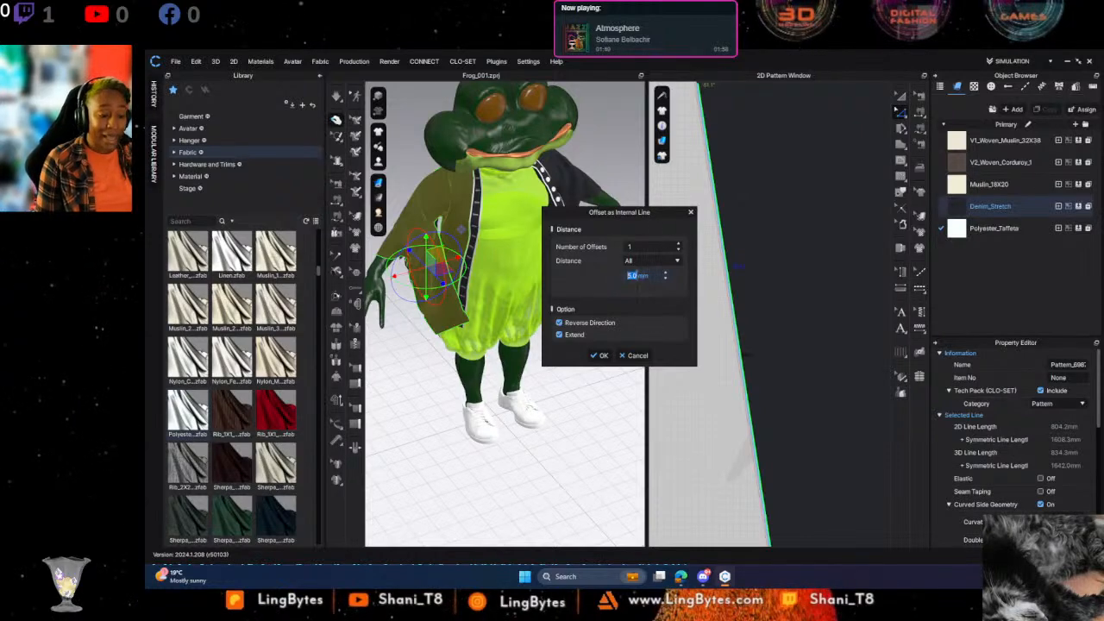
{"action": "left_click", "coordinate": [600, 356]}
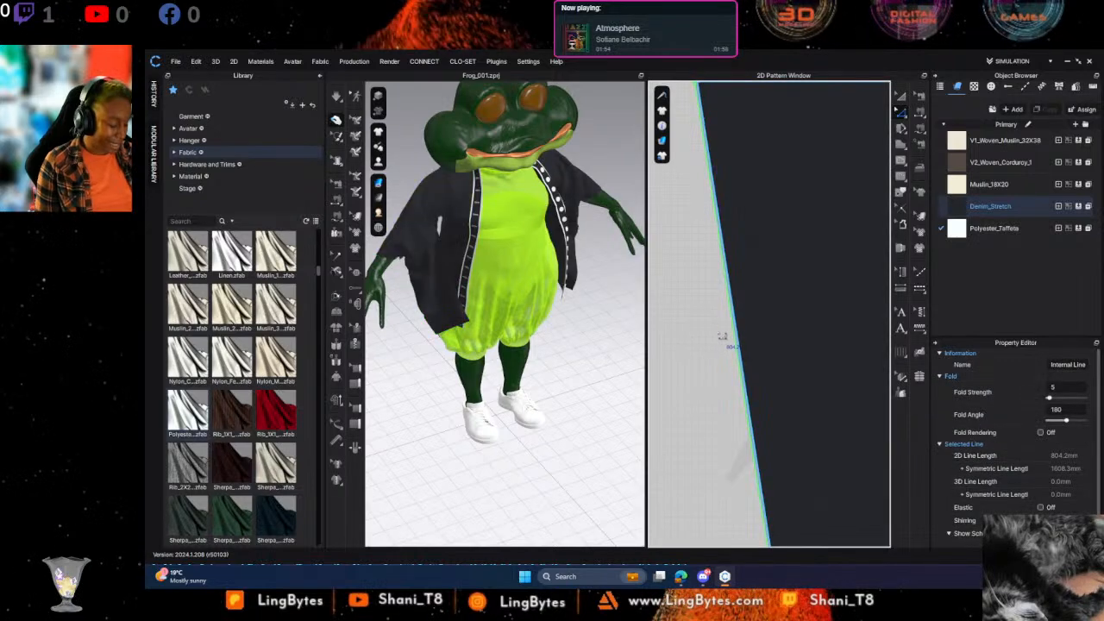
Offset the panel's slanted side edge 5 mm inward as an internal line
{"action": "left_click", "coordinate": [723, 347]}
{"action": "right_click", "coordinate": [739, 316]}
{"action": "left_click", "coordinate": [740, 314]}
{"action": "left_click", "coordinate": [733, 311]}
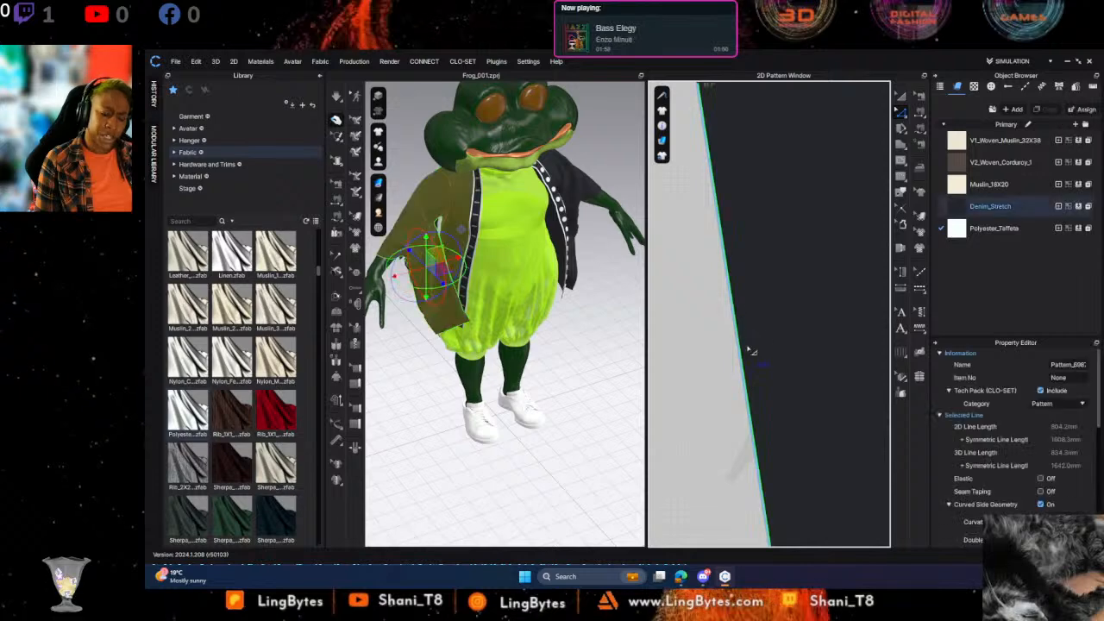
{"action": "right_click", "coordinate": [738, 344]}
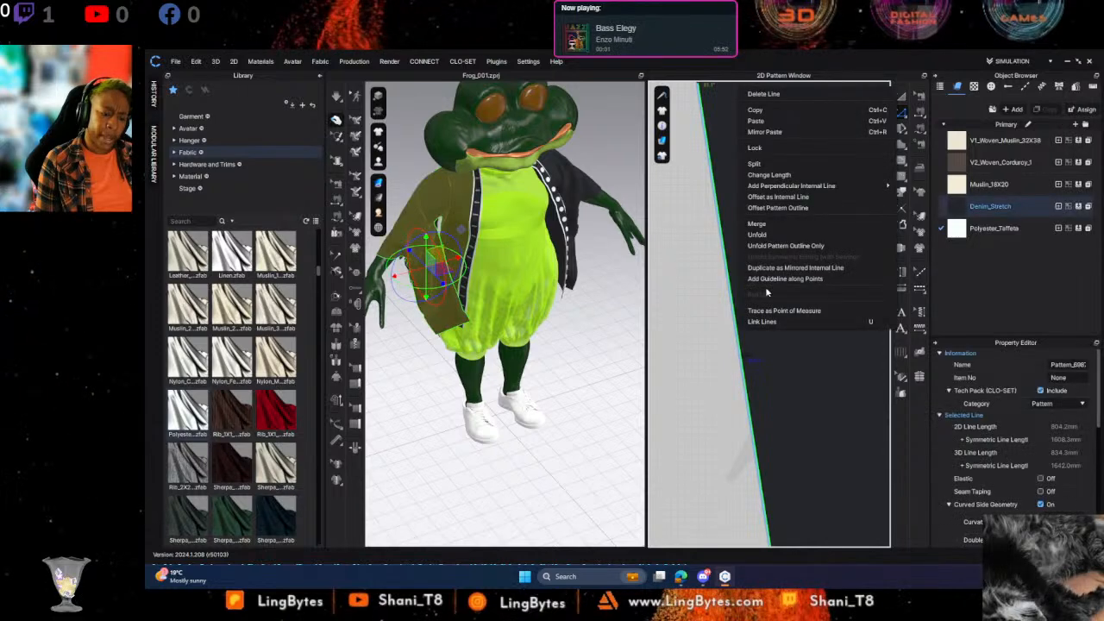
{"action": "left_click", "coordinate": [781, 198]}
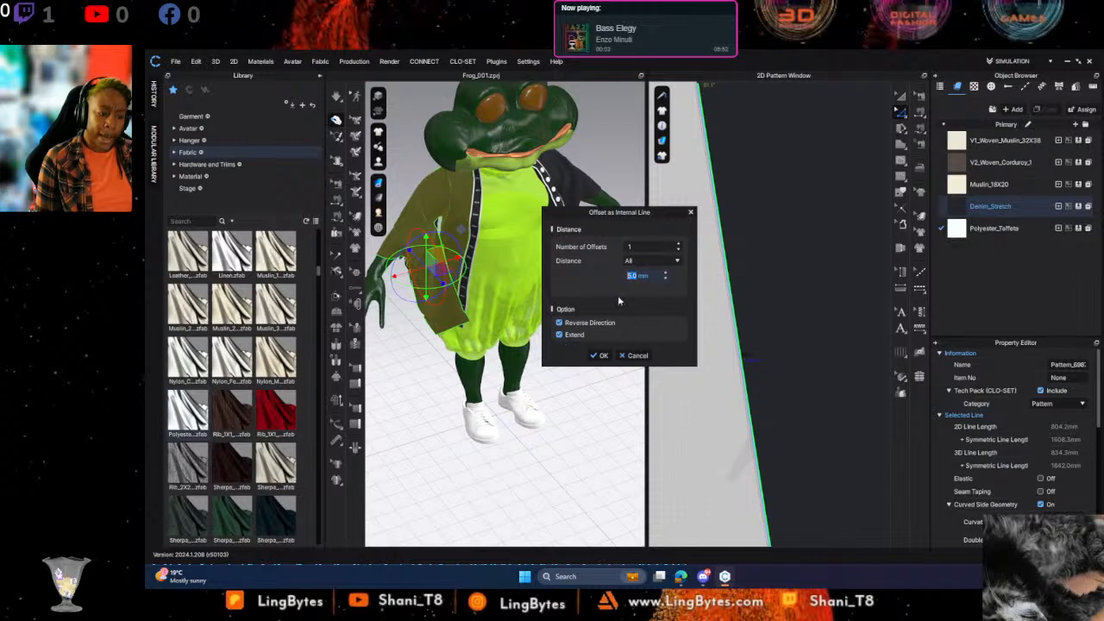
{"action": "left_click", "coordinate": [601, 355]}
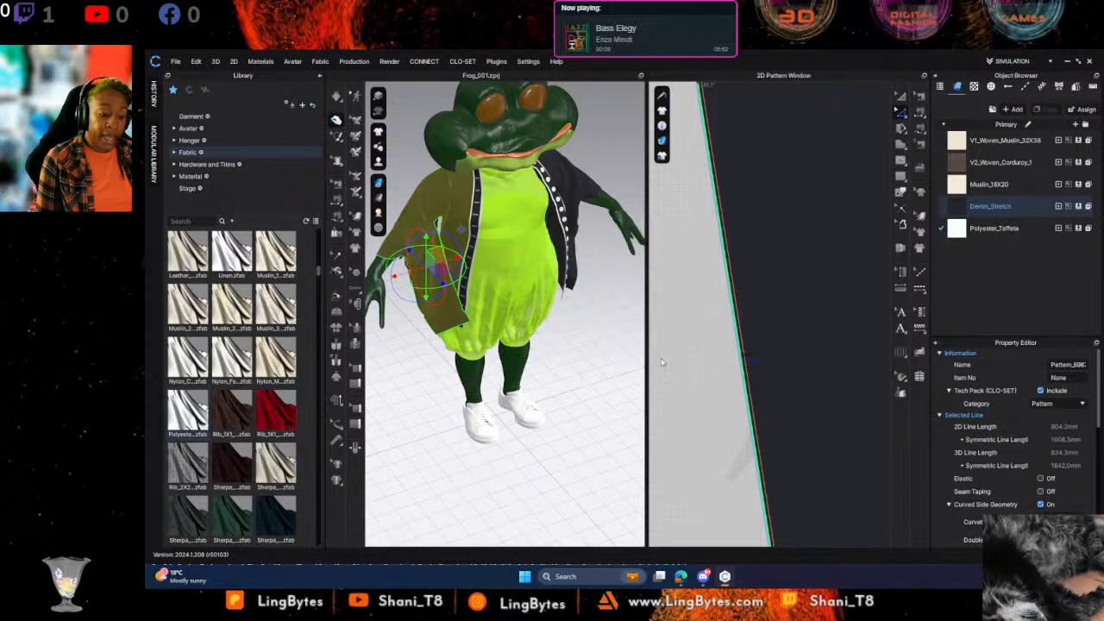
Offset the internal line along the panel's slanted edge by 10 mm as a further internal line, extended to the pattern outline
{"action": "right_click", "coordinate": [742, 337]}
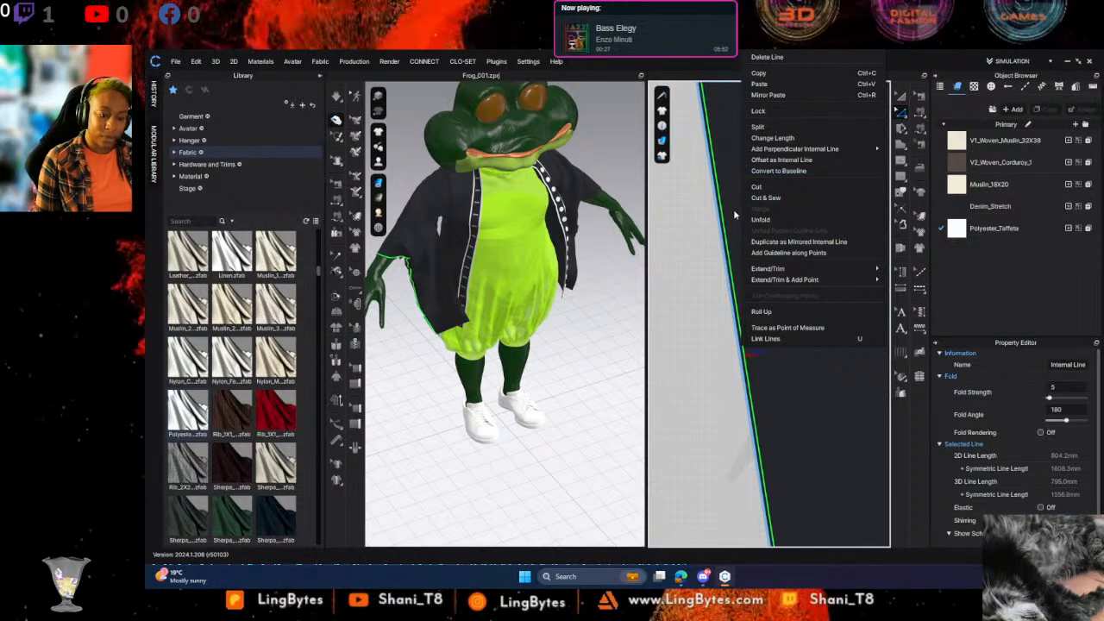
{"action": "left_click", "coordinate": [783, 162]}
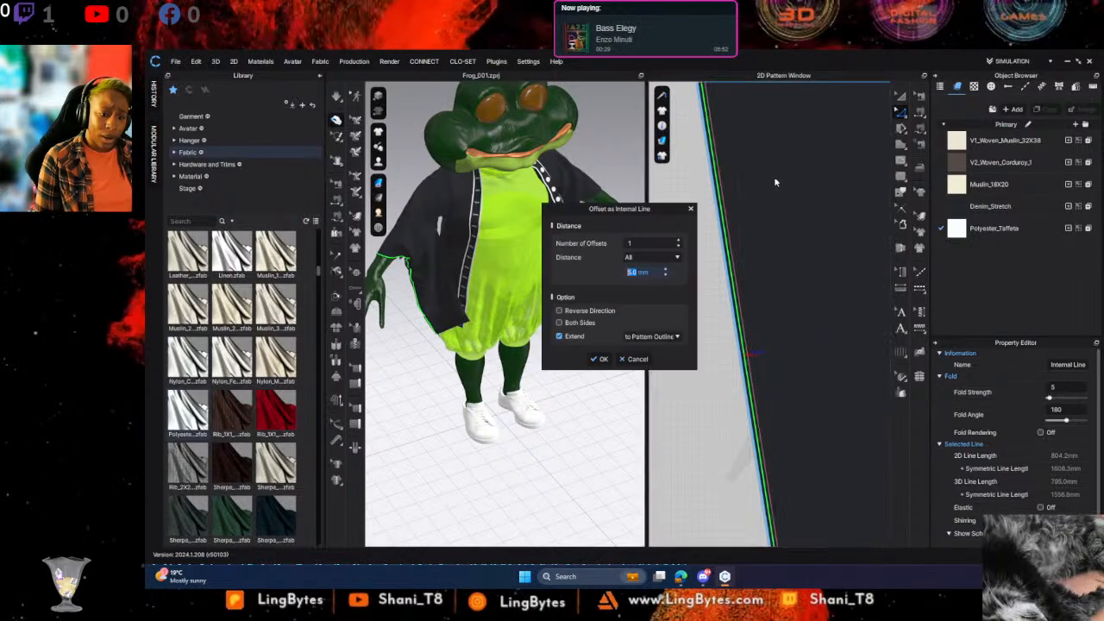
{"action": "left_click", "coordinate": [663, 269]}
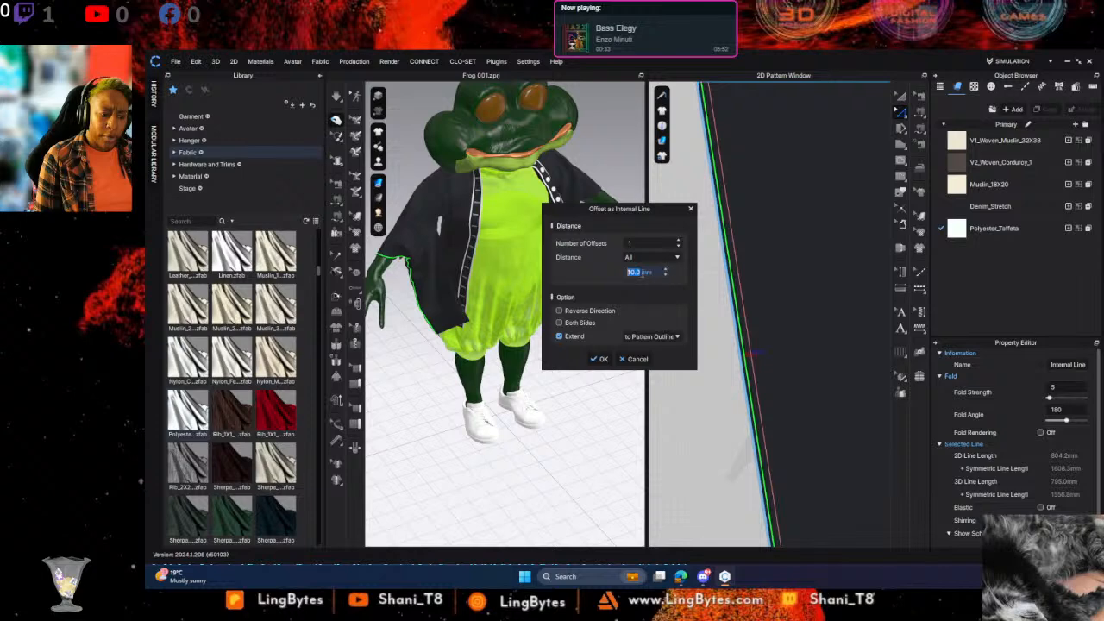
Offset two successive internal lines inward from the first internal line along the jacket panel's slanted edge, each by 10 mm
{"action": "left_click", "coordinate": [601, 360]}
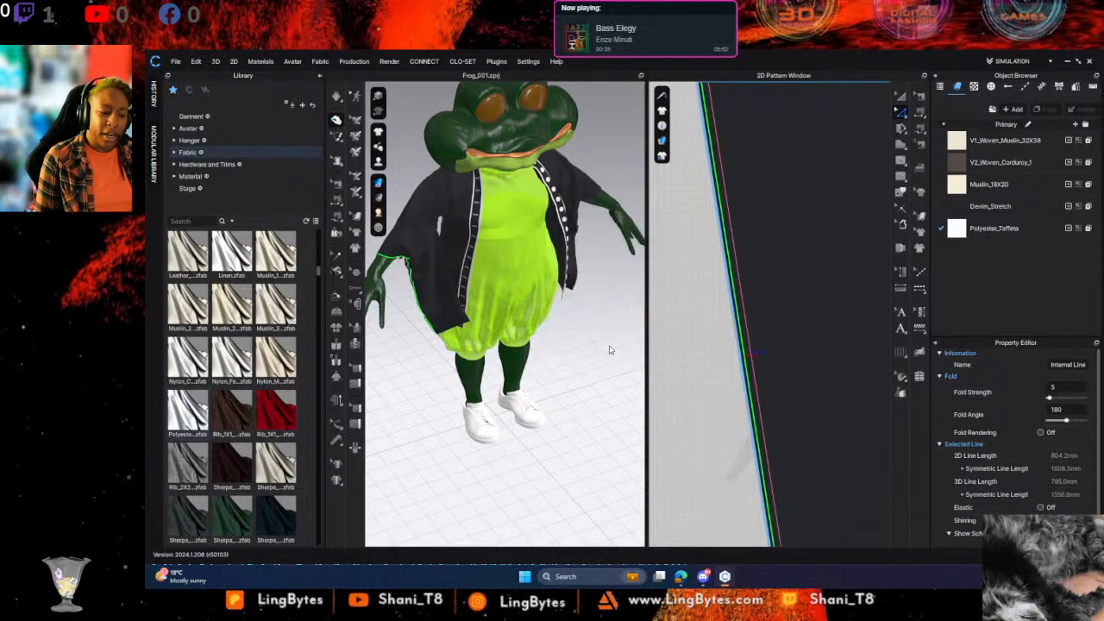
{"action": "right_click", "coordinate": [735, 238]}
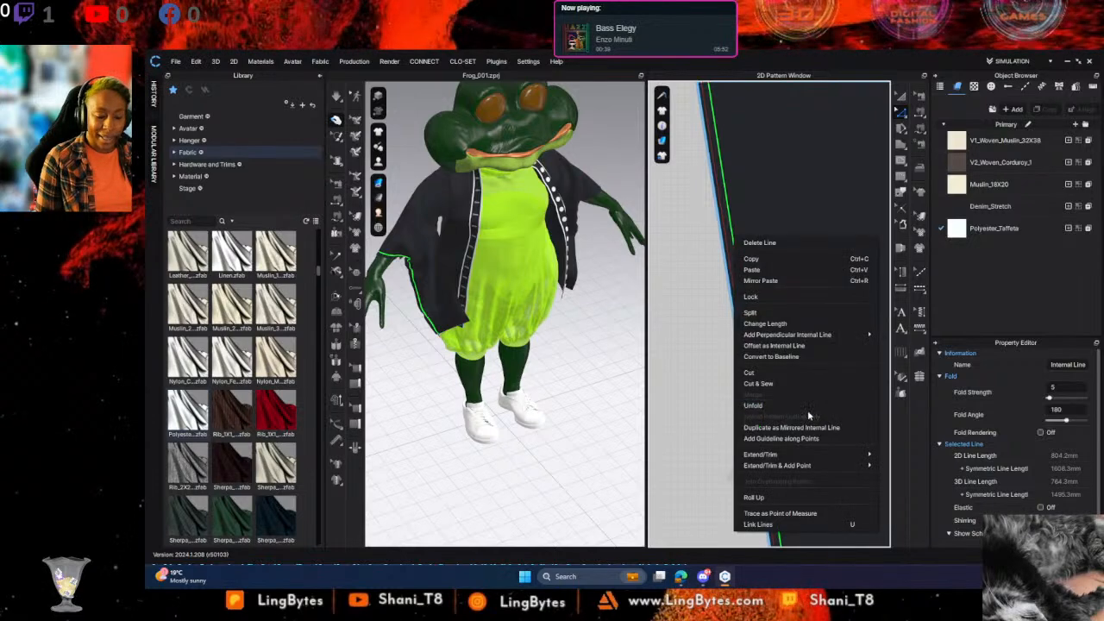
{"action": "left_click", "coordinate": [802, 345]}
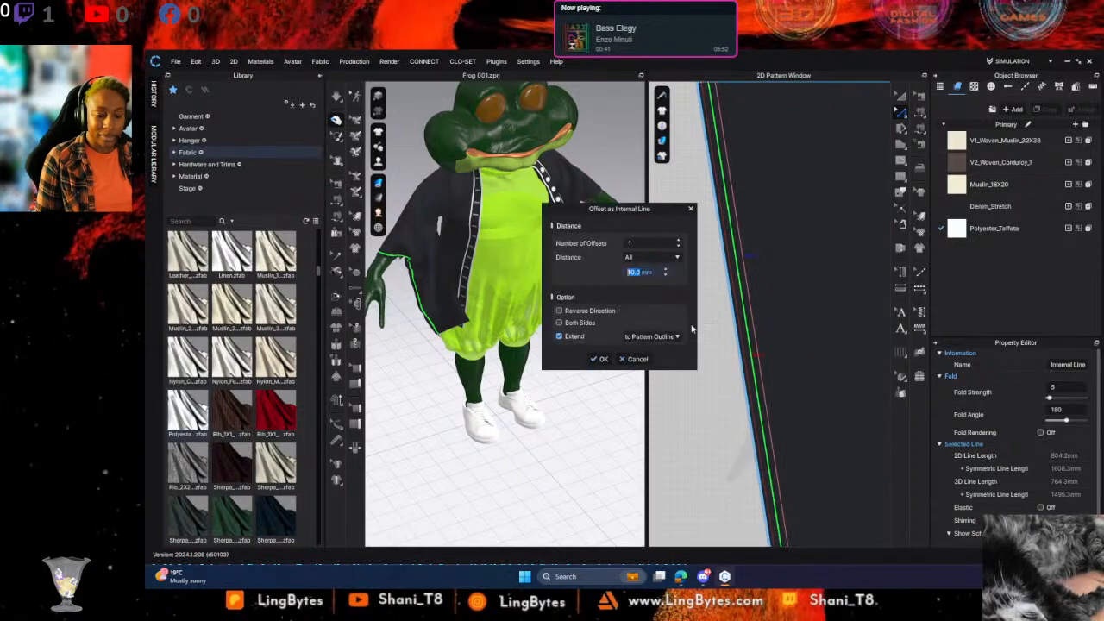
{"action": "left_click", "coordinate": [595, 359]}
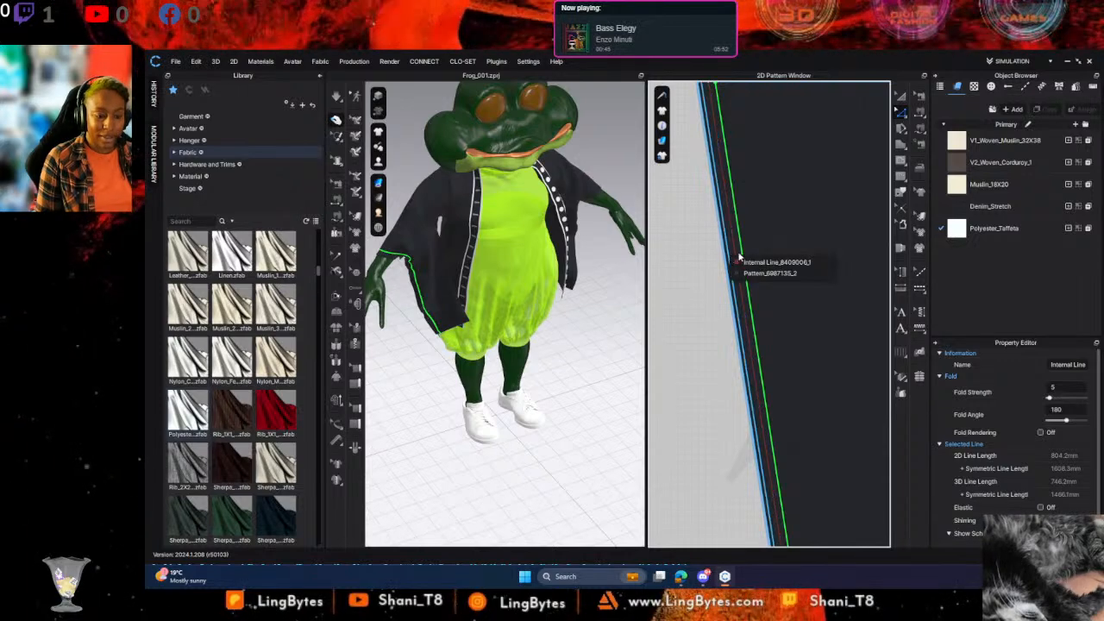
Select the two inner internal lines beside the jacket panel's slanted edge and cut the pattern apart along them
{"action": "left_click", "coordinate": [734, 314]}
{"action": "scroll", "coordinate": [743, 314], "scroll_direction": "down", "scroll_amount": 5}
{"action": "scroll", "coordinate": [748, 314], "scroll_direction": "up", "scroll_amount": 5}
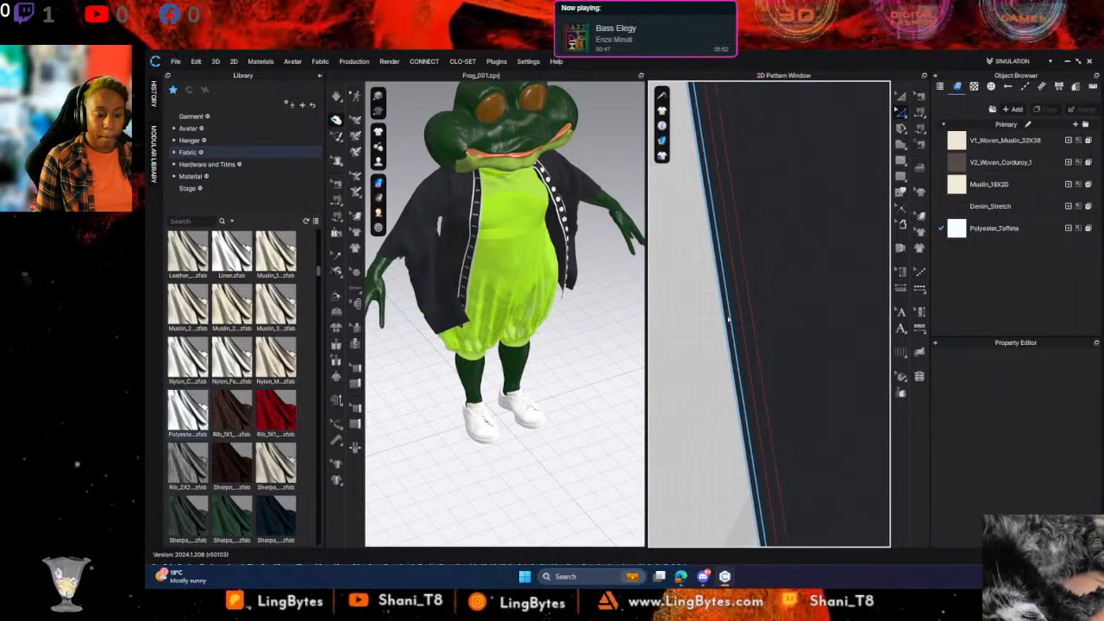
{"action": "left_click", "coordinate": [738, 304]}
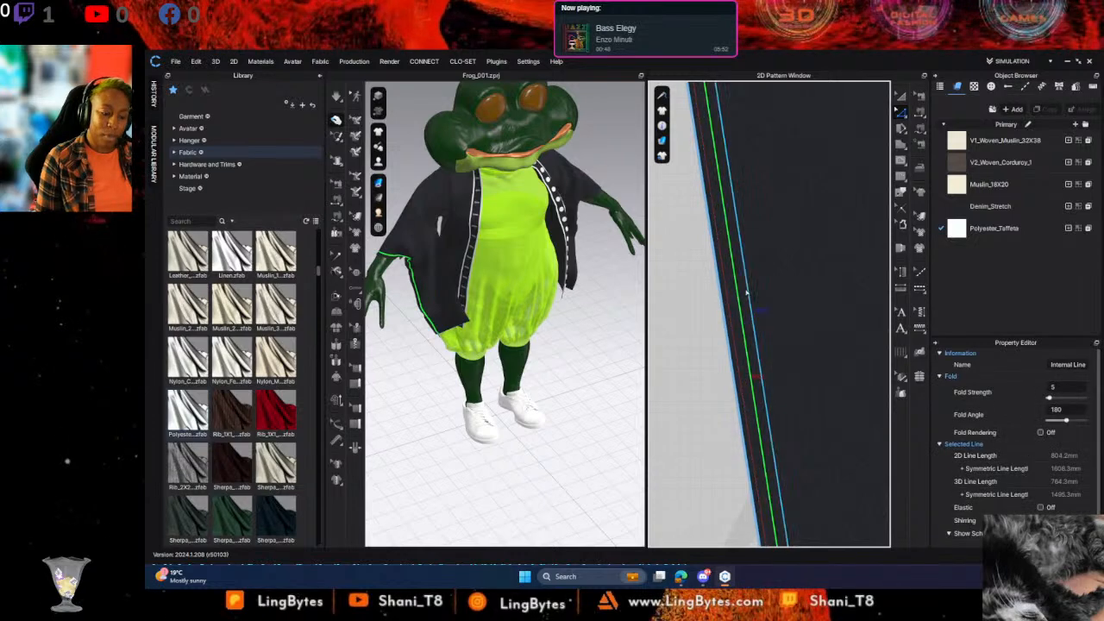
{"action": "right_click", "coordinate": [747, 291]}
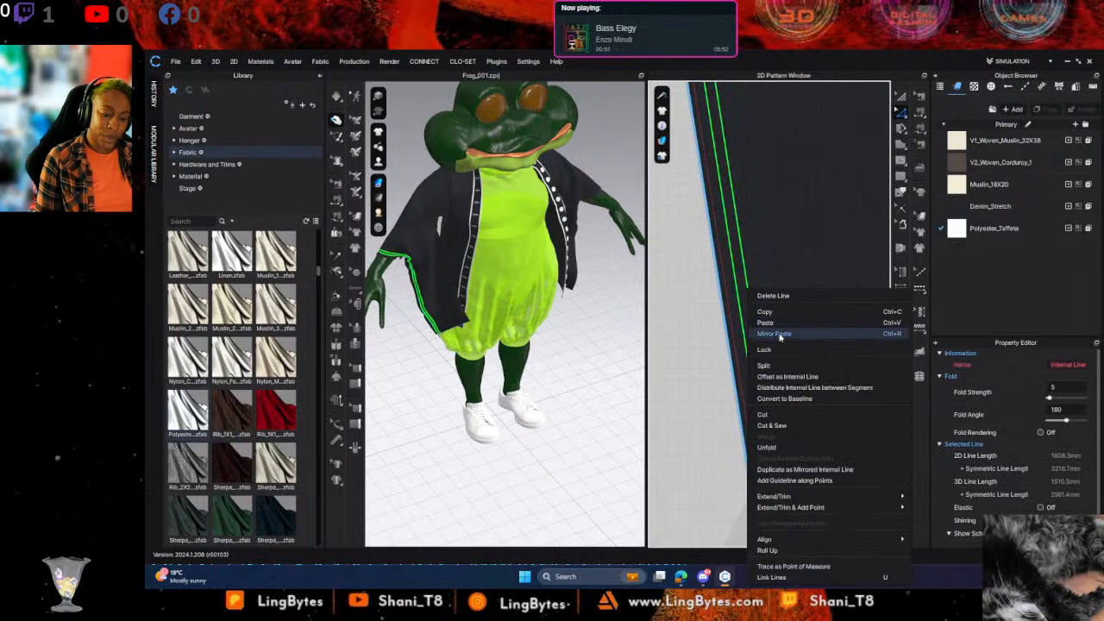
{"action": "left_click", "coordinate": [777, 417]}
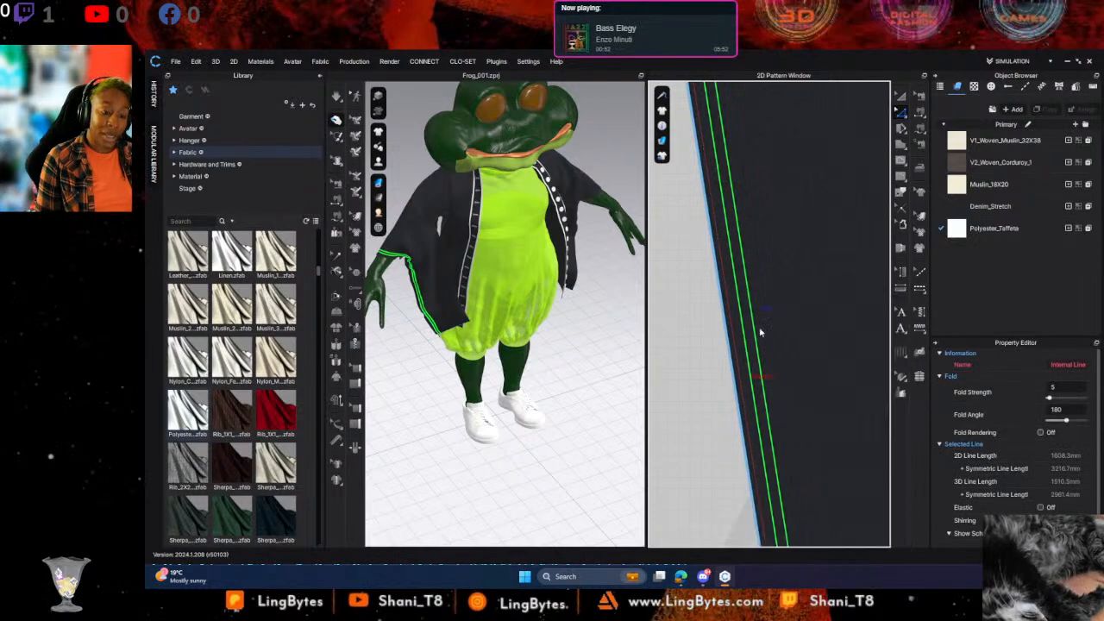
{"action": "left_click", "coordinate": [717, 193]}
{"action": "key", "text": "ctrl+x"}
{"action": "scroll", "coordinate": [710, 233], "scroll_direction": "up", "scroll_amount": 2}
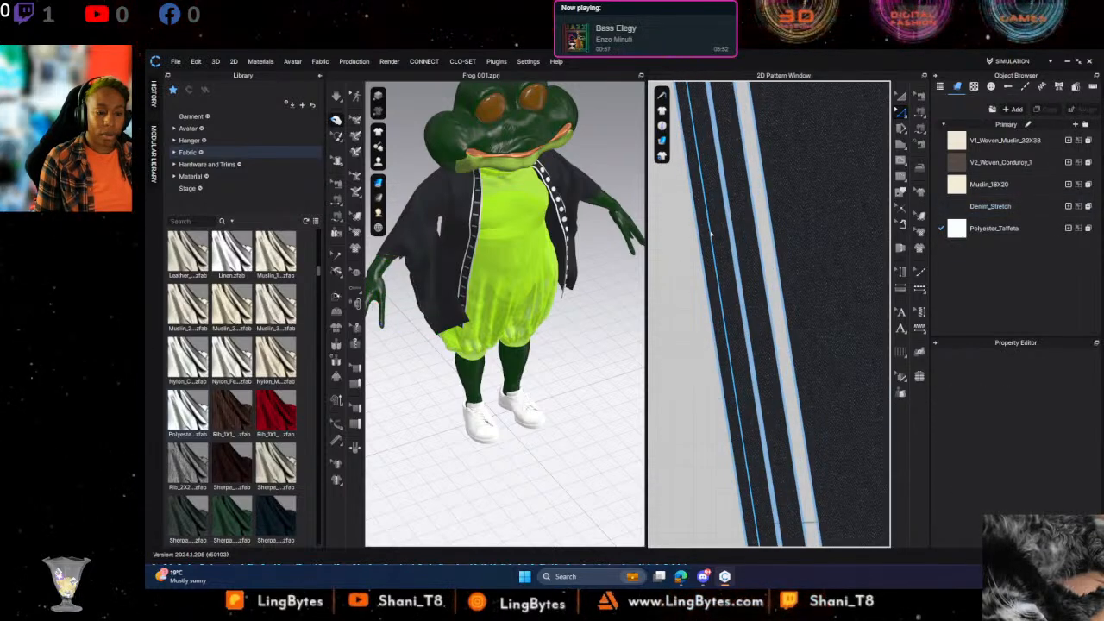
Cut and sew the outer strip along its remaining internal line
{"action": "left_click", "coordinate": [710, 233]}
{"action": "right_click", "coordinate": [711, 231]}
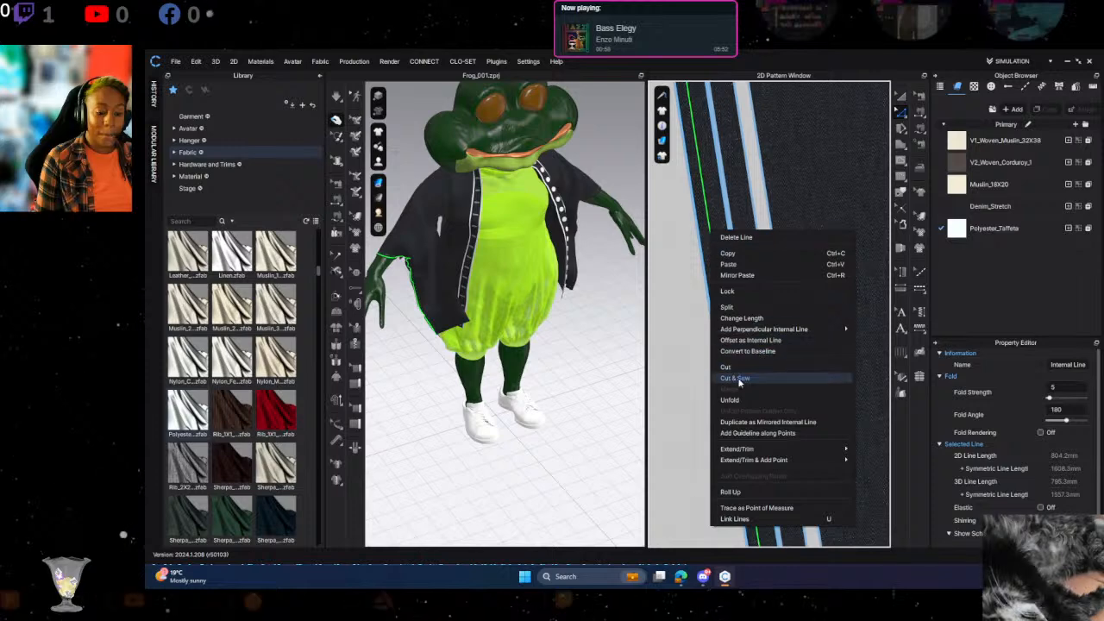
{"action": "left_click", "coordinate": [737, 379]}
Apply Polyester_Taffeta to the narrow strip near the outer edge and V1_Woven_Muslin_32X38 to the strip beside it
{"action": "left_click", "coordinate": [980, 227]}
{"action": "left_click", "coordinate": [736, 304]}
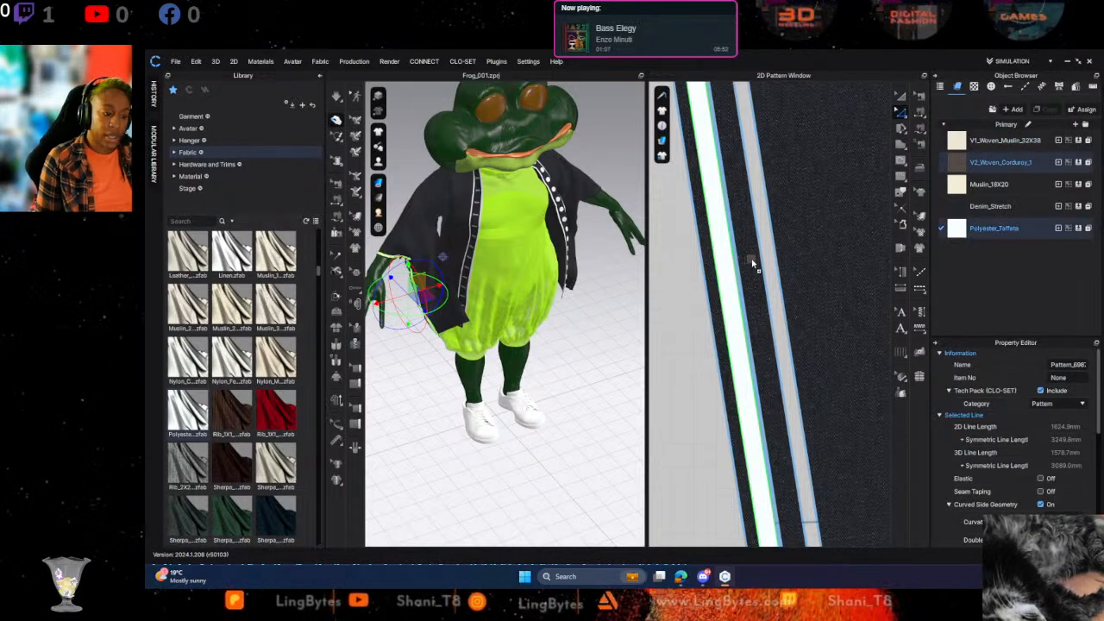
{"action": "left_click_drag", "start_coordinate": [752, 264], "coordinate": [752, 265]}
{"action": "scroll", "coordinate": [541, 342], "scroll_direction": "down", "scroll_amount": 1}
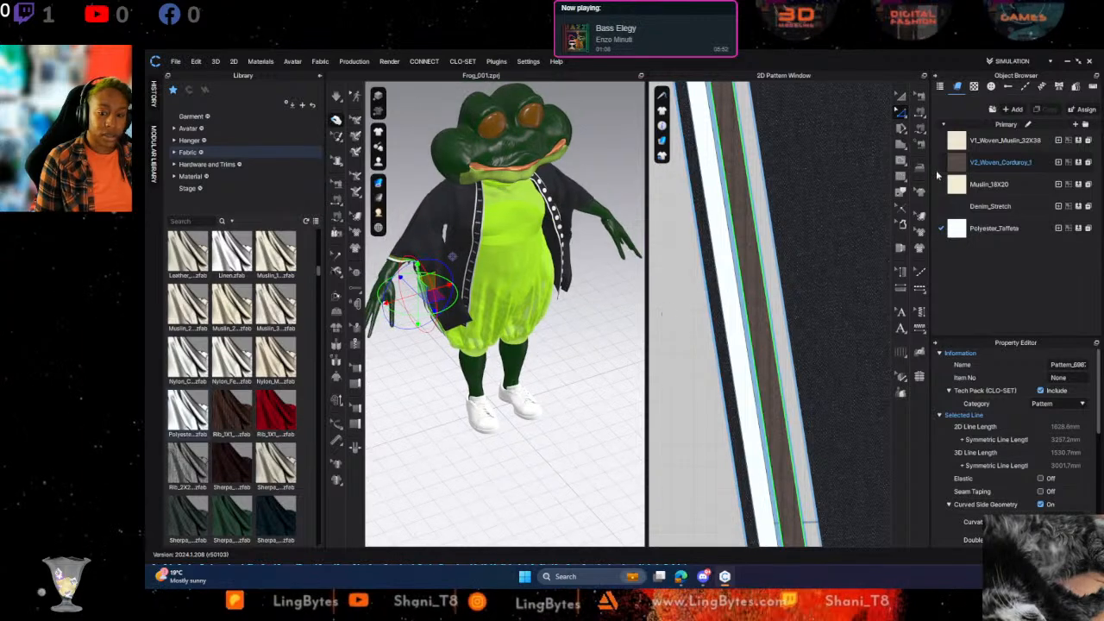
{"action": "left_click_drag", "start_coordinate": [975, 147], "coordinate": [757, 297]}
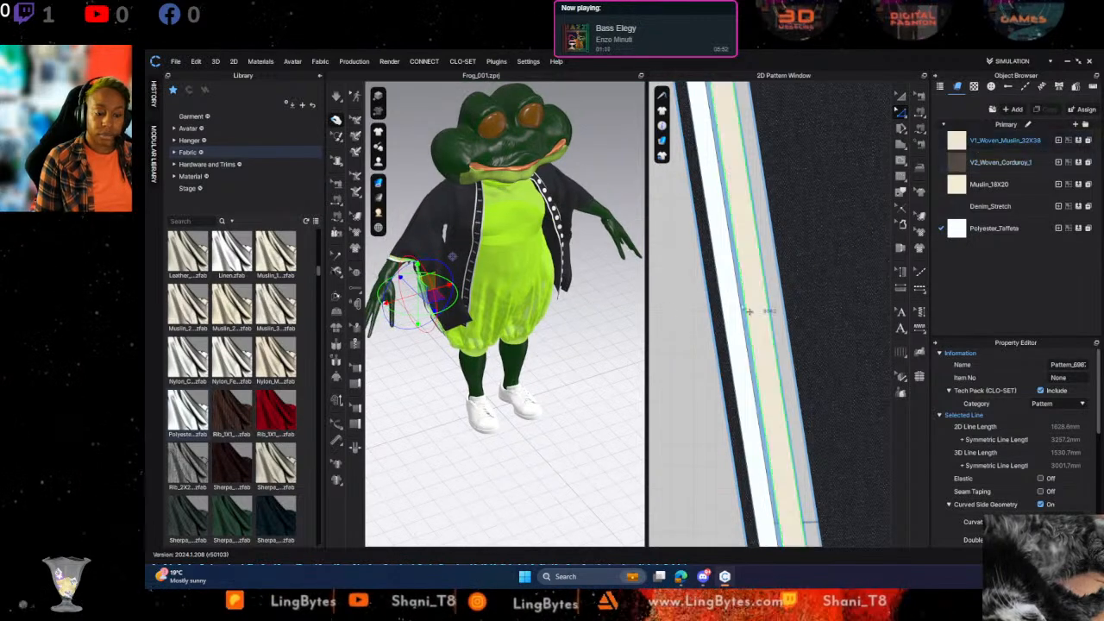
Apply Polyester_Taffeta to the matching narrow strip on the mirrored jacket panel and V1_Woven_Muslin_32X38 to the strip beside it
{"action": "scroll", "coordinate": [618, 385], "scroll_direction": "down", "scroll_amount": 3}
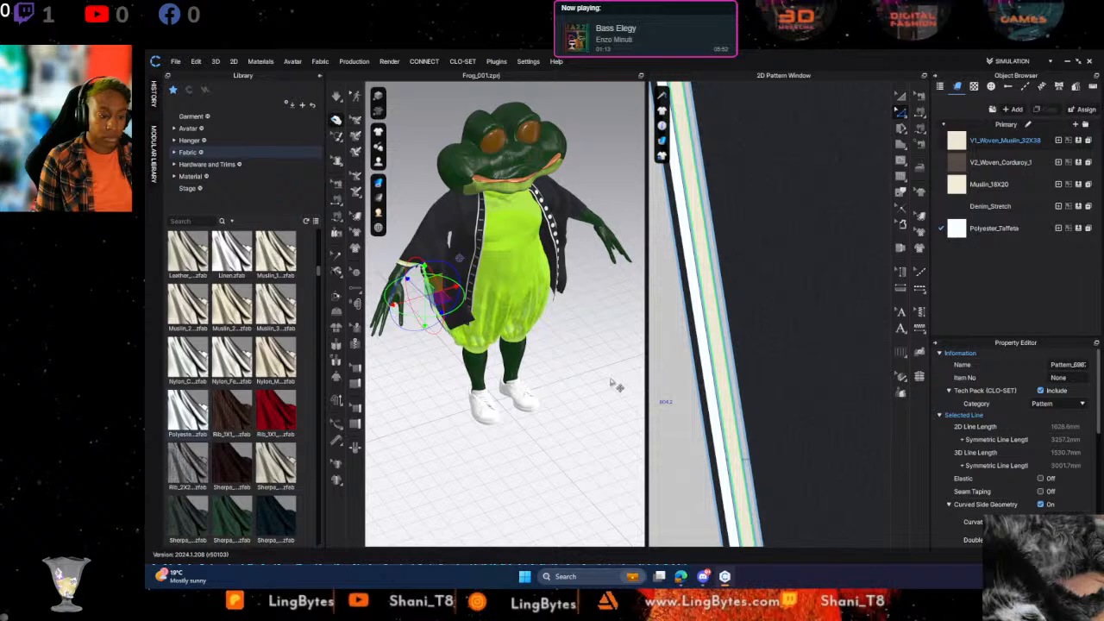
{"action": "scroll", "coordinate": [780, 337], "scroll_direction": "down", "scroll_amount": 2}
{"action": "scroll", "coordinate": [780, 337], "scroll_direction": "down", "scroll_amount": 5}
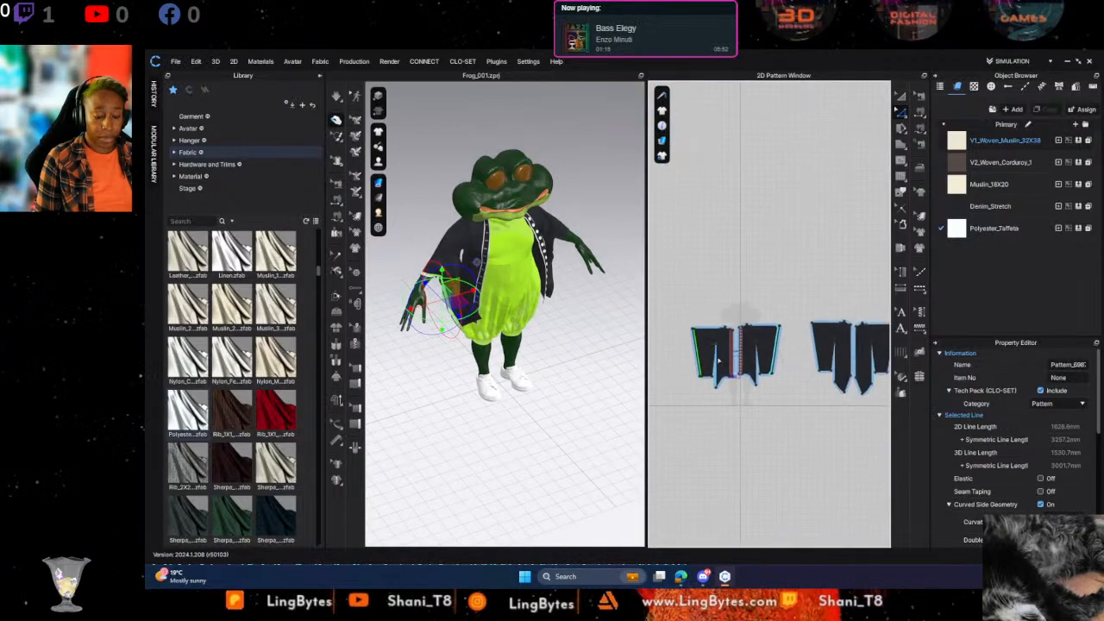
{"action": "scroll", "coordinate": [774, 350], "scroll_direction": "up", "scroll_amount": 8}
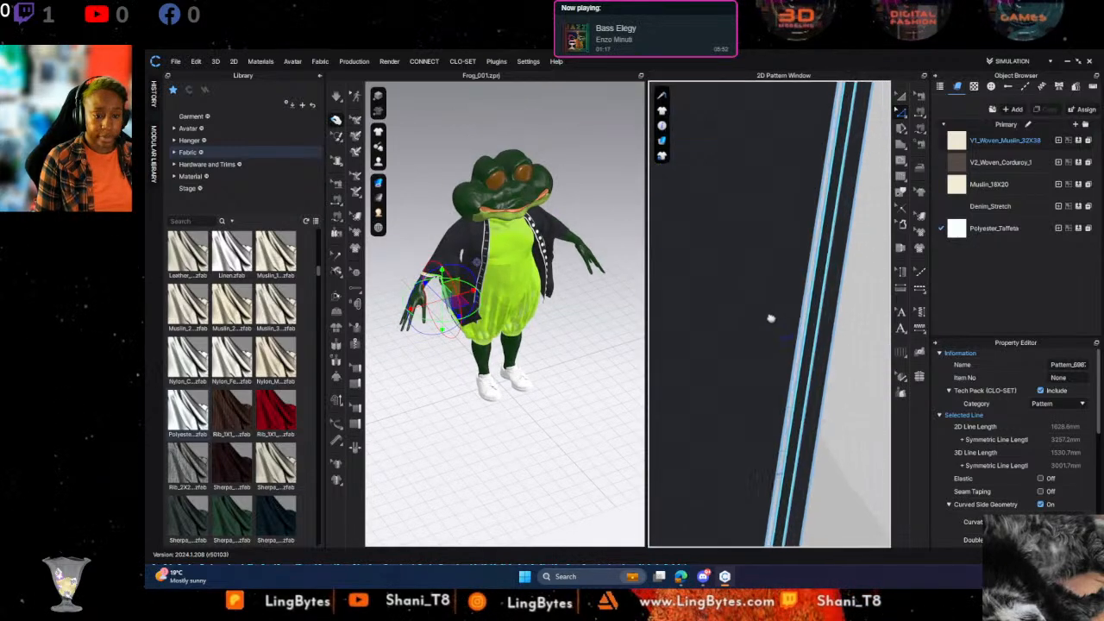
{"action": "left_click", "coordinate": [727, 276]}
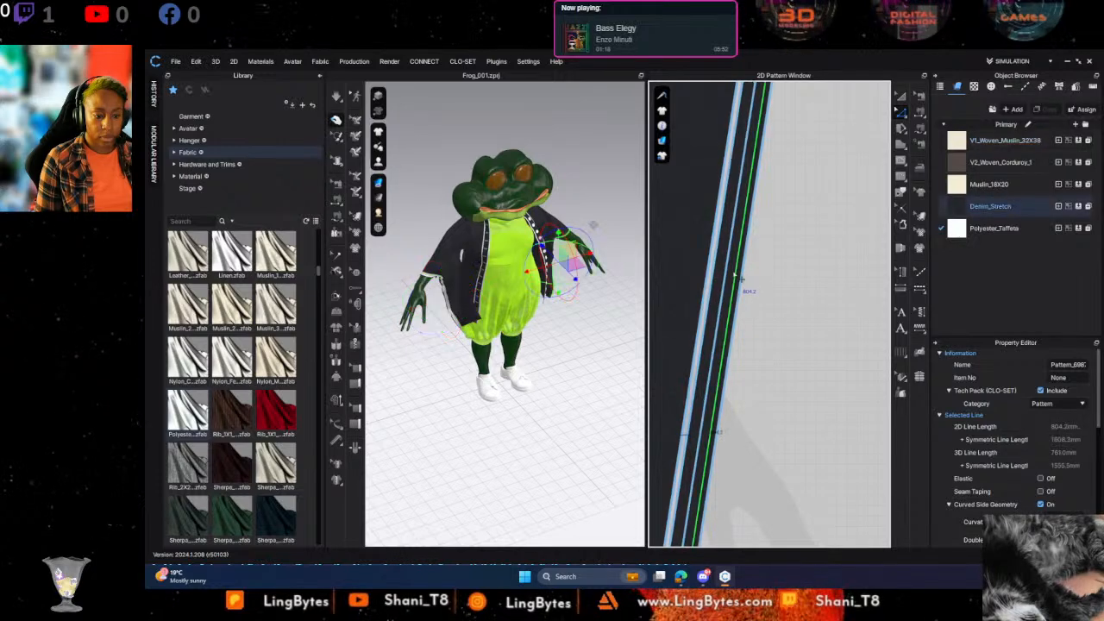
{"action": "left_click", "coordinate": [724, 284], "text": "shift"}
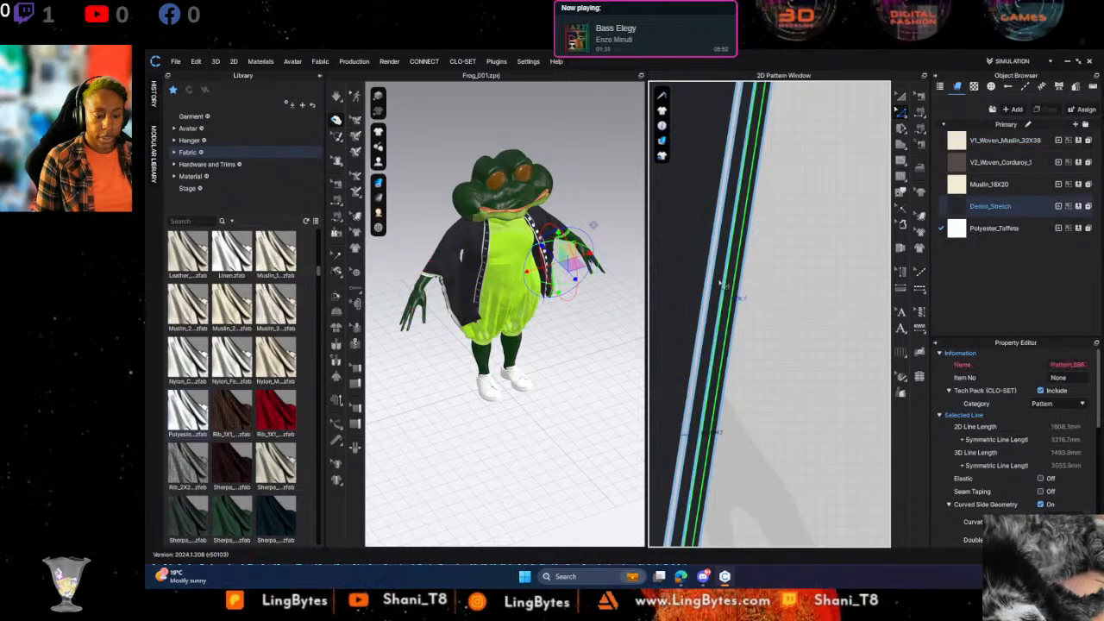
{"action": "left_click_drag", "start_coordinate": [958, 228], "coordinate": [727, 312]}
{"action": "left_click", "coordinate": [841, 249]}
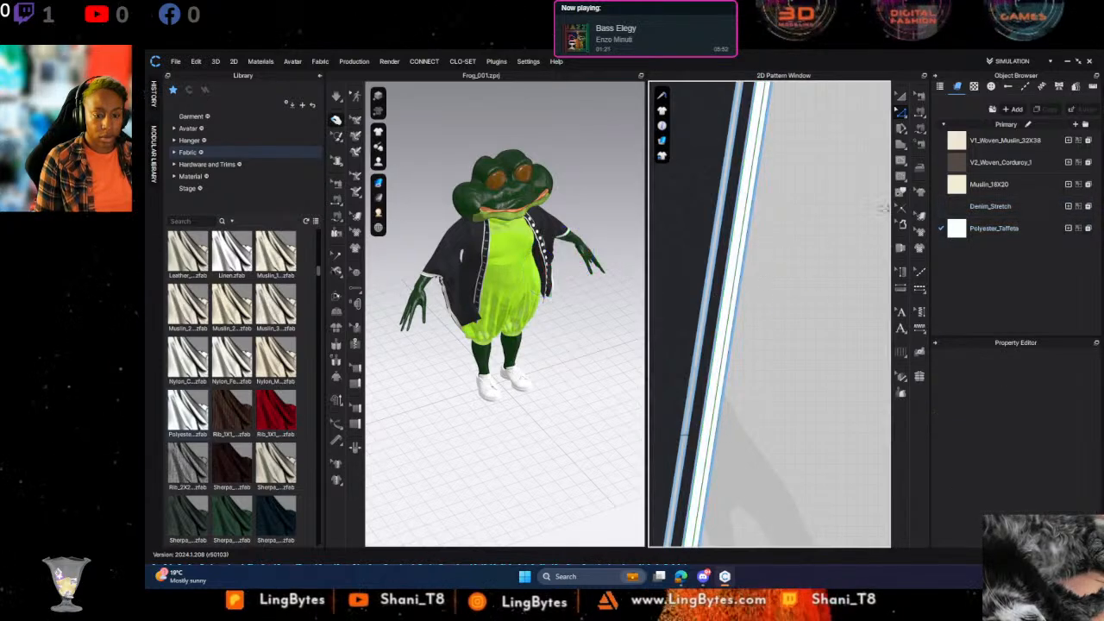
{"action": "left_click", "coordinate": [736, 291]}
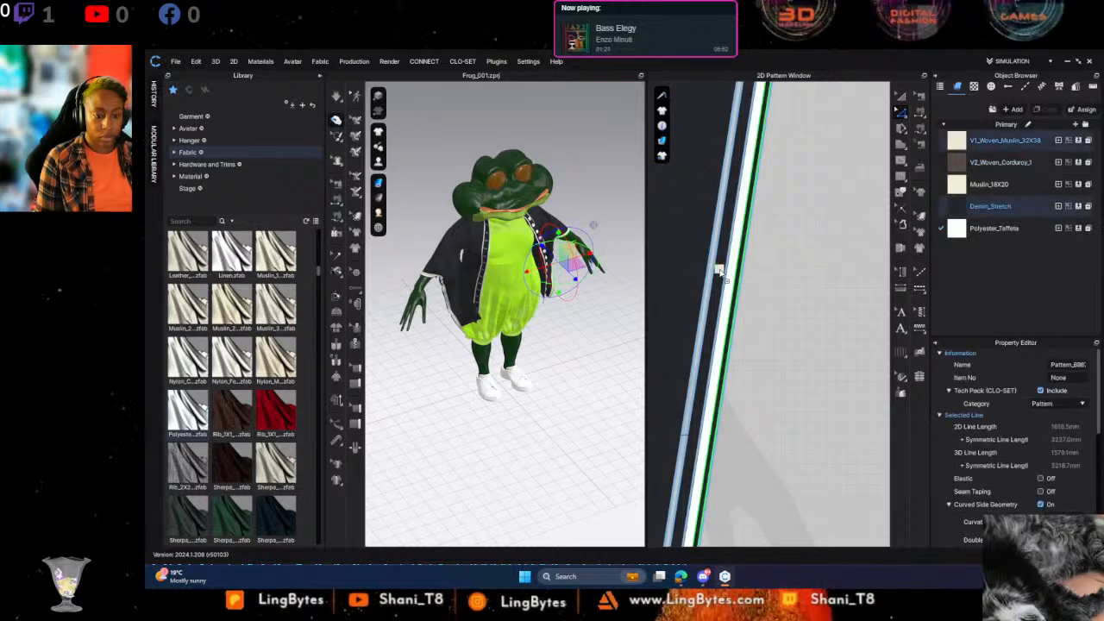
{"action": "left_click", "coordinate": [717, 269]}
Offset the slanted outer edge of the other jacket panel inward by 5 mm as an internal line, extended, and save the project
{"action": "middle_click_drag", "start_coordinate": [808, 296], "coordinate": [612, 284]}
{"action": "middle_click_drag", "start_coordinate": [837, 281], "coordinate": [592, 307]}
{"action": "left_click", "coordinate": [815, 271]}
{"action": "right_click", "coordinate": [817, 269]}
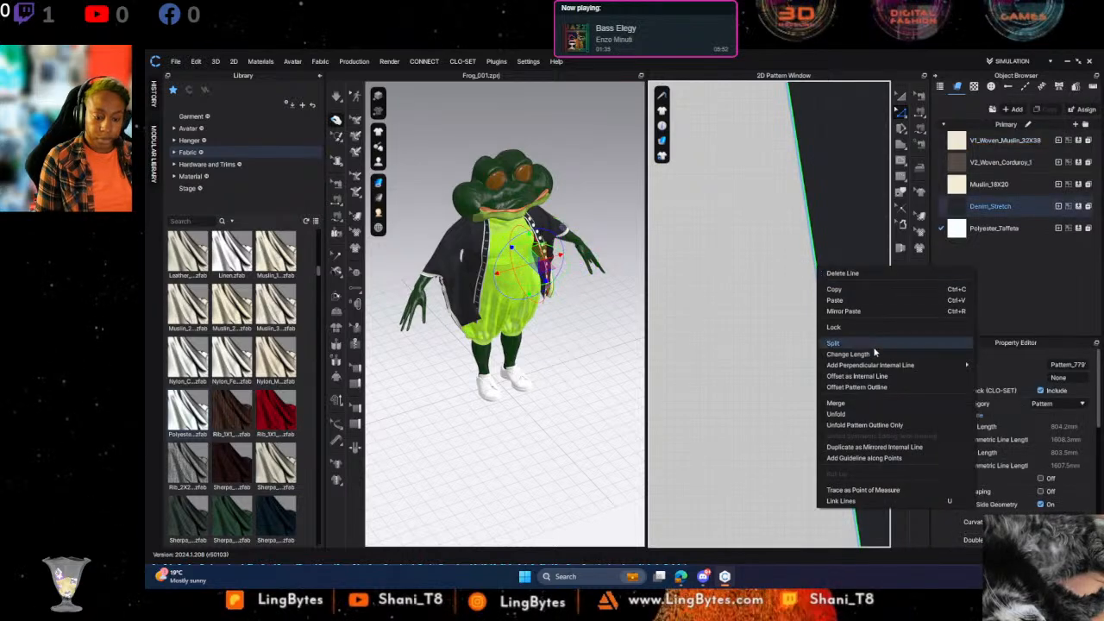
{"action": "left_click", "coordinate": [873, 367]}
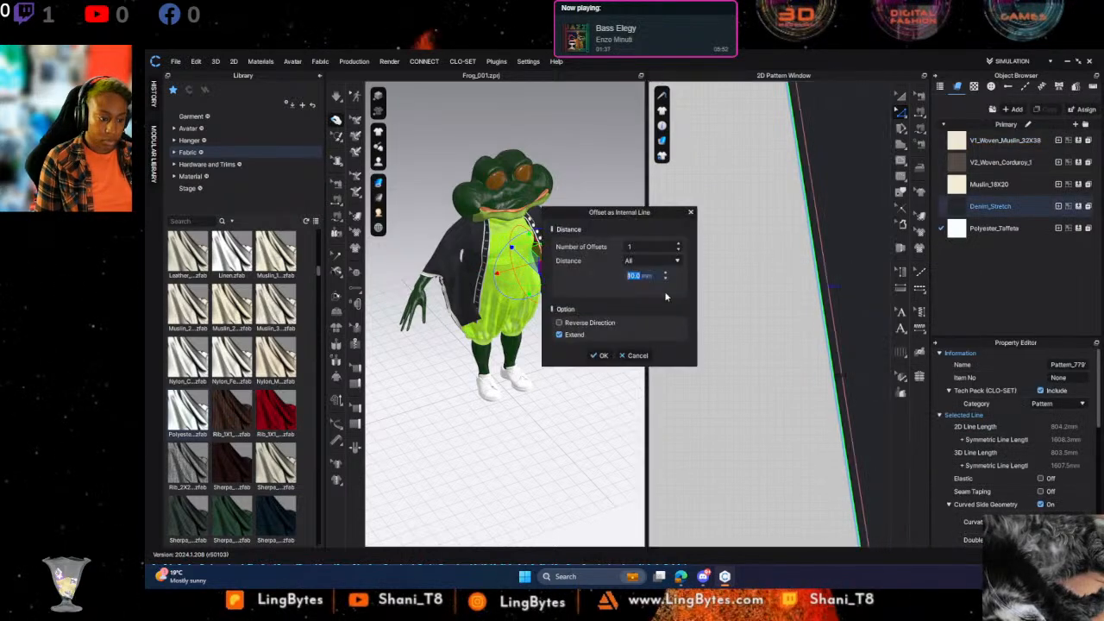
{"action": "type", "text": "30"}
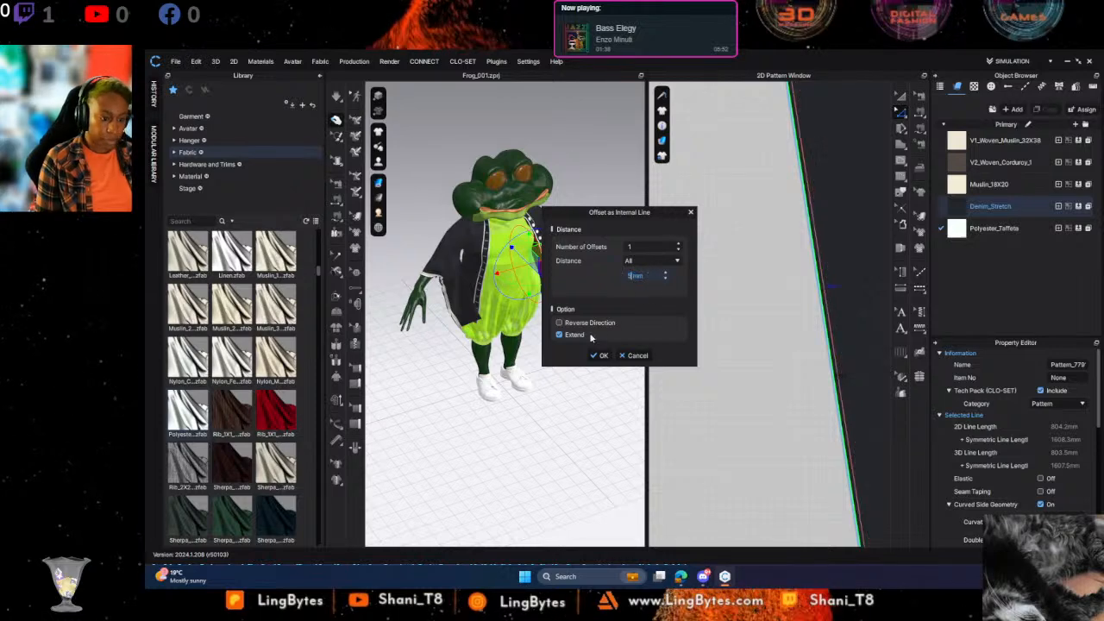
{"action": "left_click", "coordinate": [600, 355]}
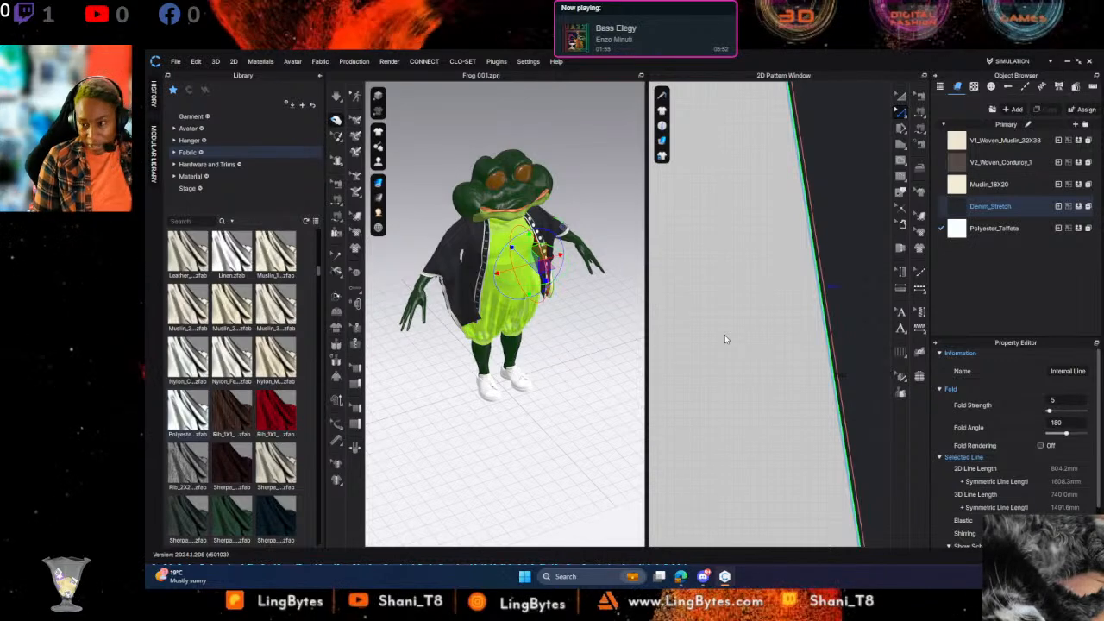
{"action": "key", "text": "ctrl+s"}
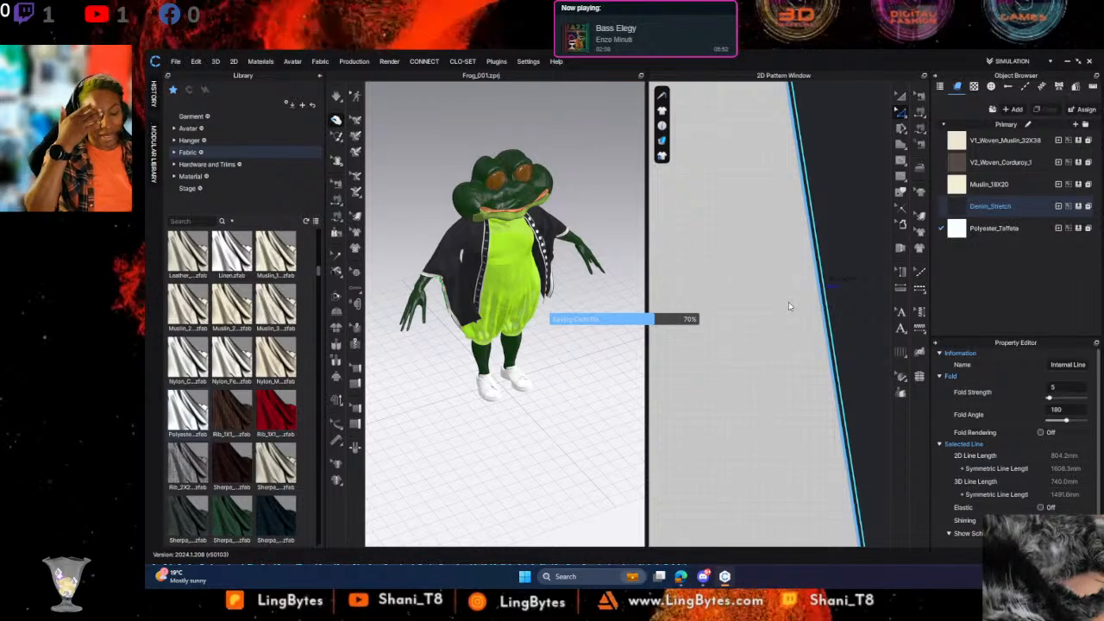
Cut and sew the second jacket panel along the internal line beside its slanted edge
{"action": "middle_click_drag", "start_coordinate": [803, 290], "coordinate": [678, 250]}
{"action": "left_click", "coordinate": [897, 95]}
{"action": "left_click", "coordinate": [680, 288]}
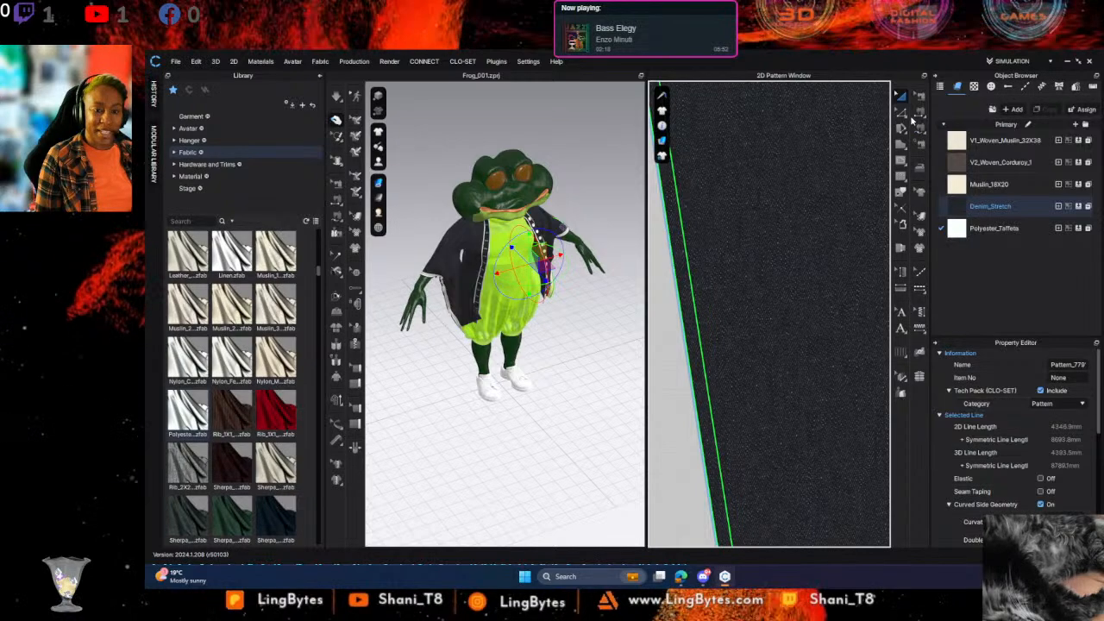
{"action": "left_click", "coordinate": [696, 272]}
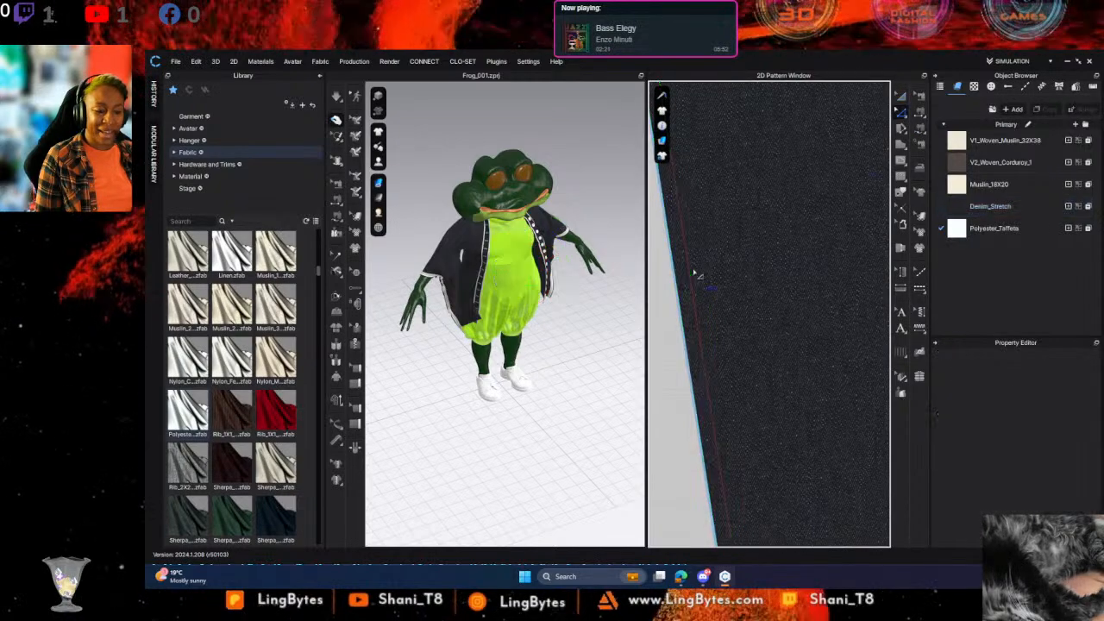
{"action": "right_click", "coordinate": [692, 272]}
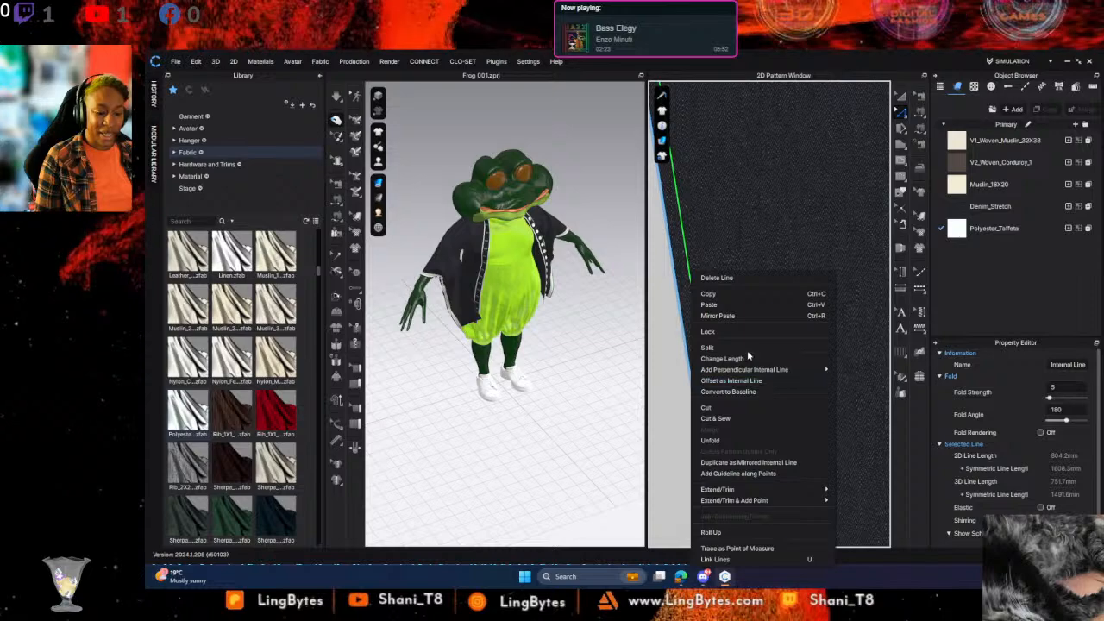
{"action": "left_click", "coordinate": [742, 419]}
Offset the main panel's new cut edge inward by 10 mm as an internal line, then cut and sew along that line
{"action": "left_click", "coordinate": [700, 330]}
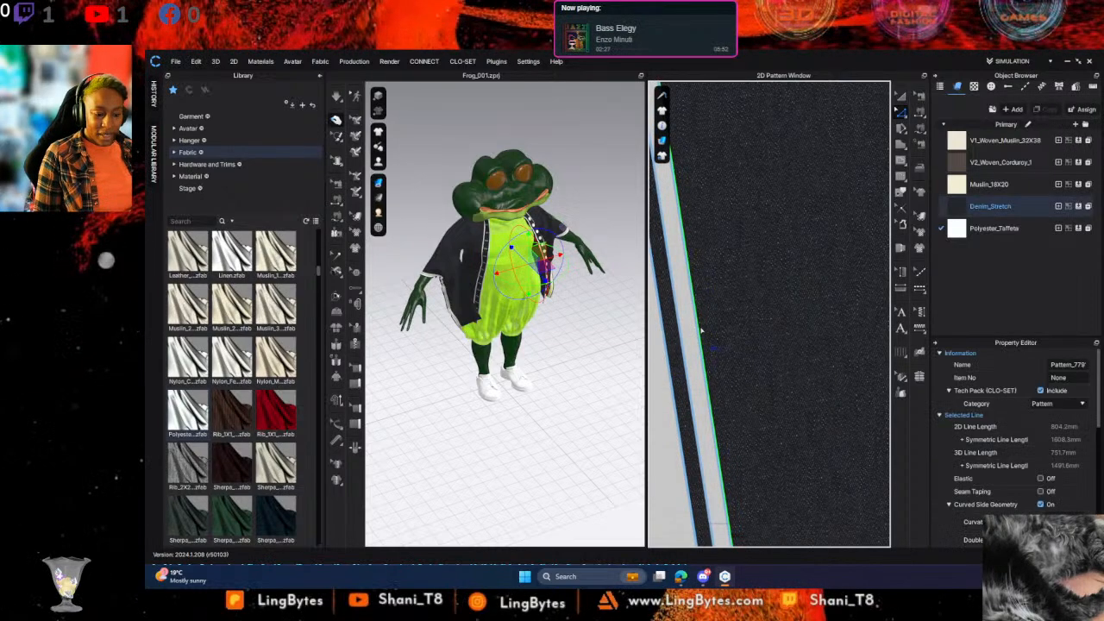
{"action": "right_click", "coordinate": [701, 330]}
{"action": "left_click", "coordinate": [766, 439]}
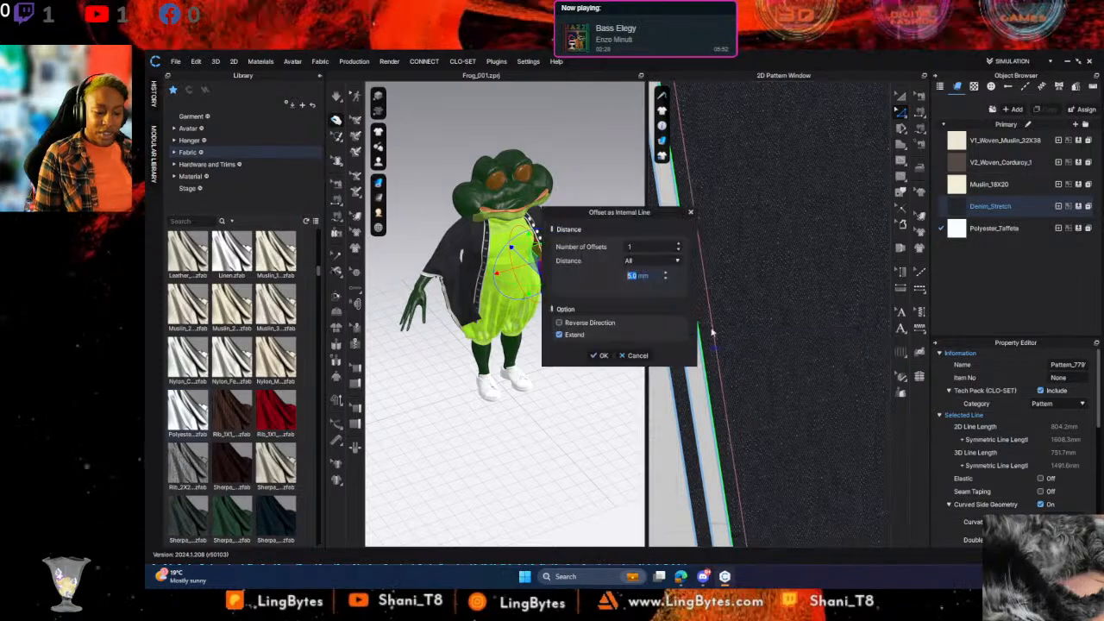
{"action": "type", "text": "10"}
{"action": "left_click", "coordinate": [598, 355]}
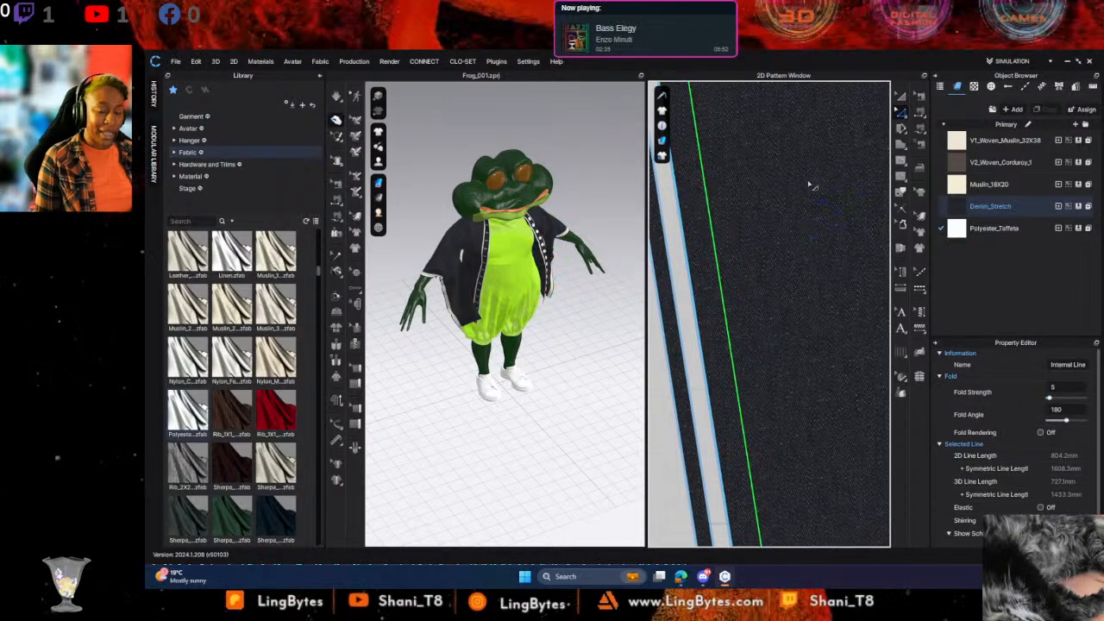
{"action": "right_click", "coordinate": [716, 256]}
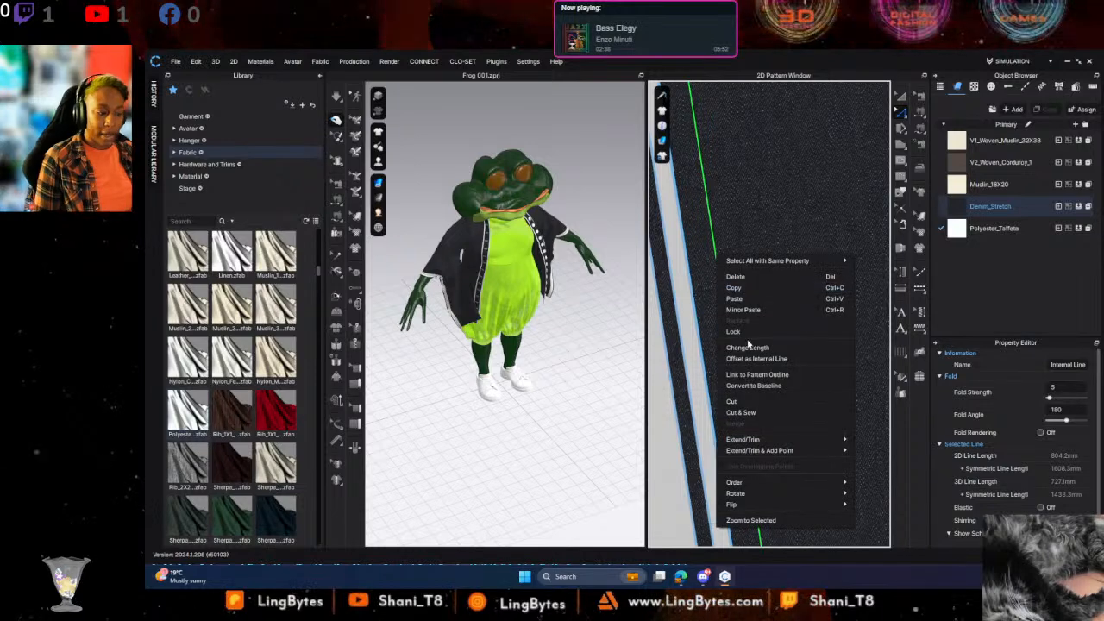
{"action": "left_click", "coordinate": [772, 414]}
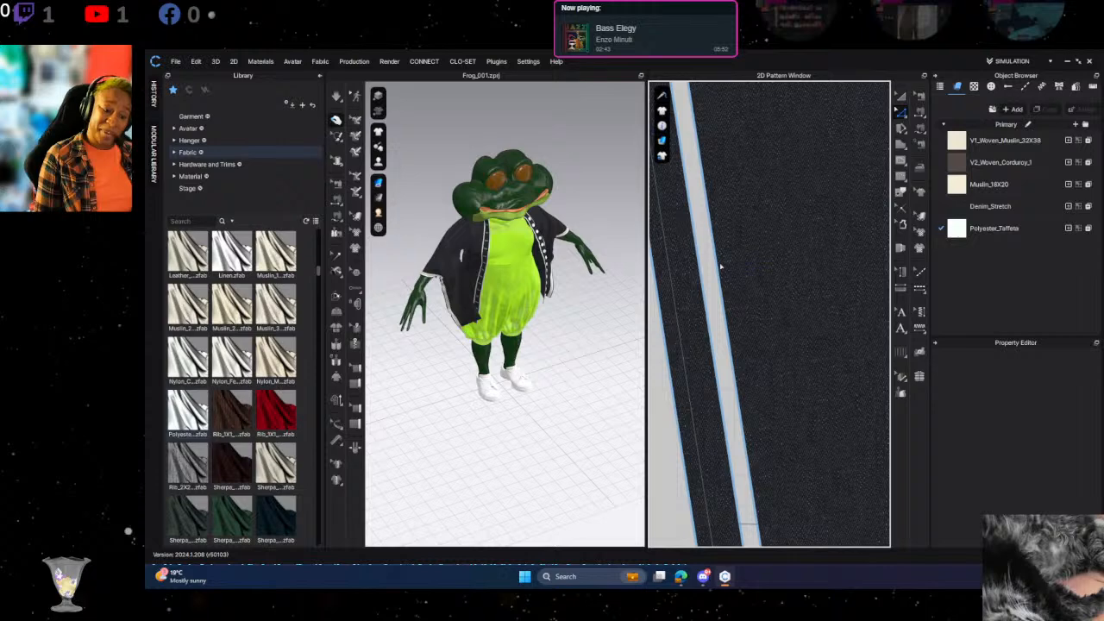
Offset the remaining jacket panel's newly cut slanted edge inward by 10 mm as an extended internal line, then cut and sew along it
{"action": "left_click", "coordinate": [723, 265]}
{"action": "right_click", "coordinate": [723, 268]}
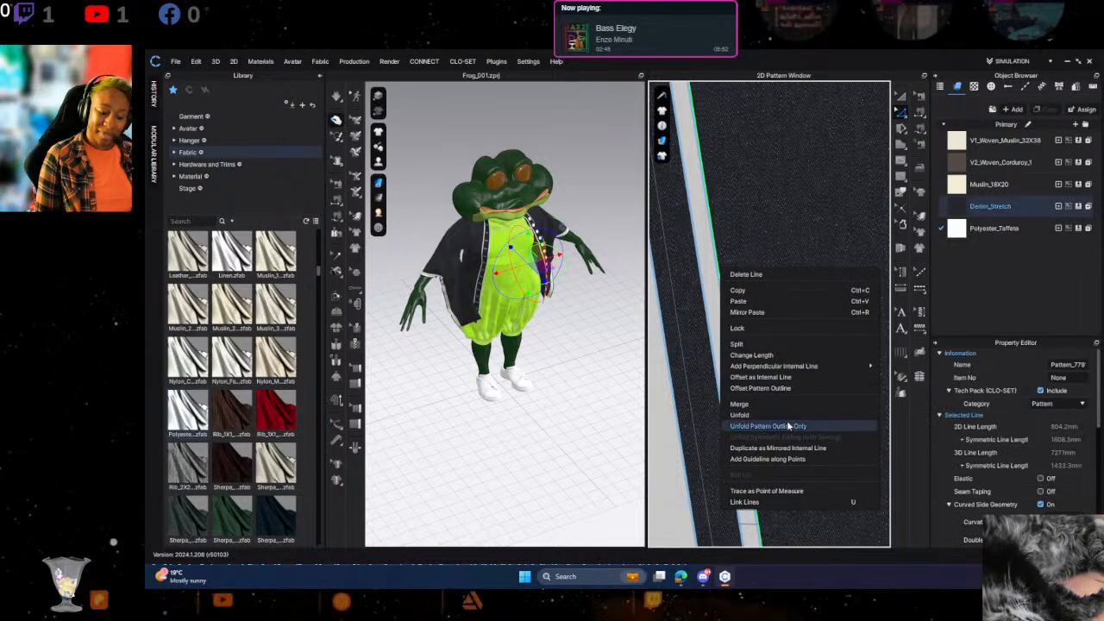
{"action": "left_click", "coordinate": [771, 378]}
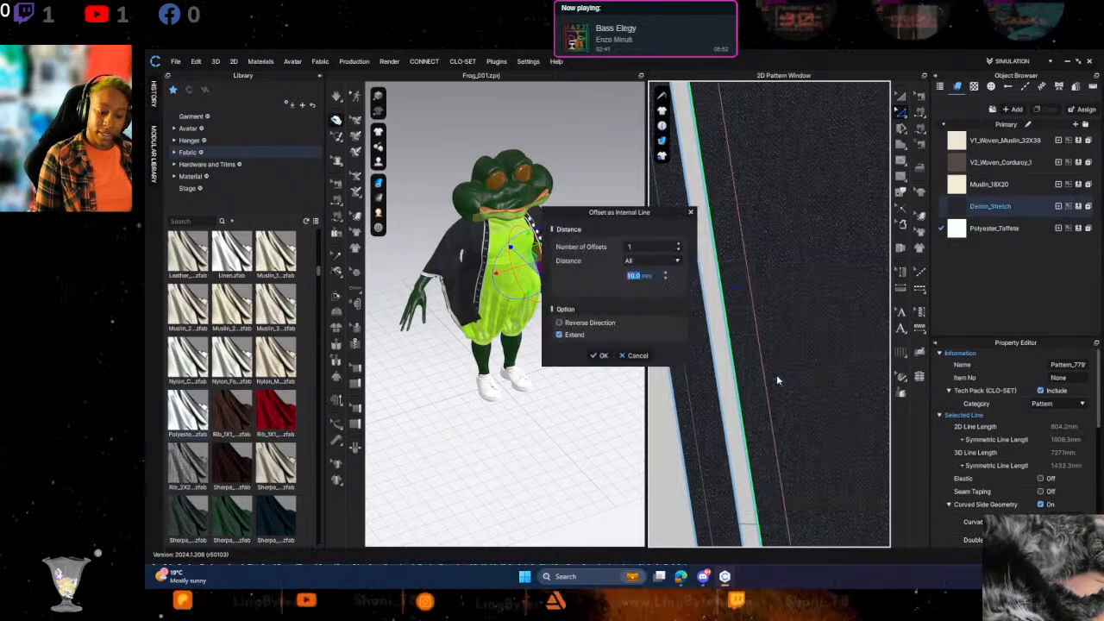
{"action": "left_click", "coordinate": [599, 355]}
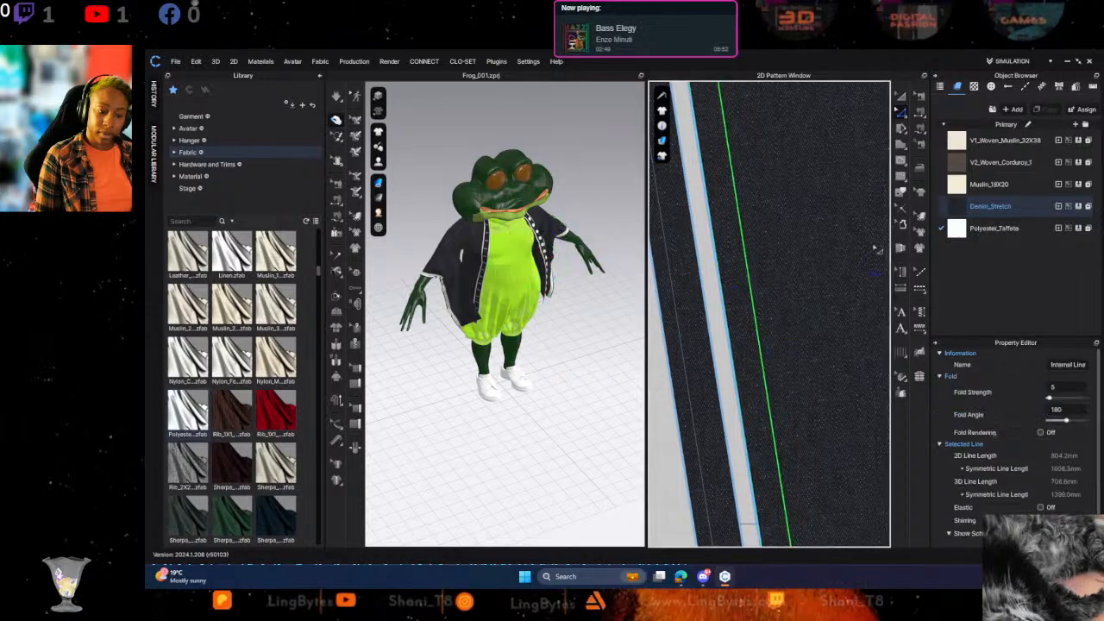
{"action": "right_click", "coordinate": [742, 237]}
{"action": "left_click", "coordinate": [770, 399]}
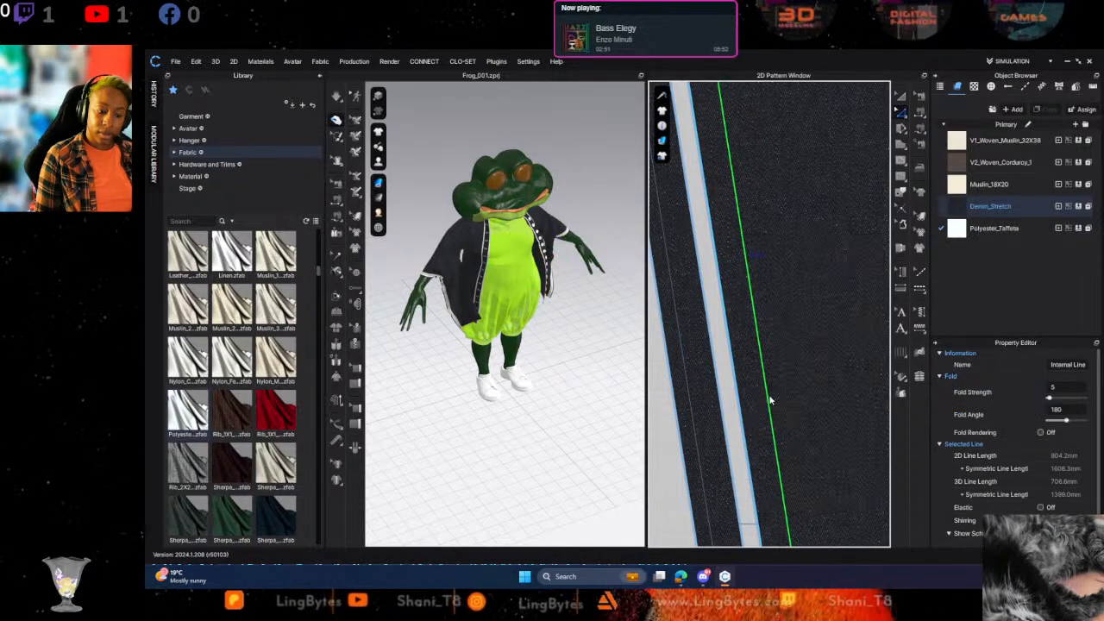
{"action": "left_click", "coordinate": [712, 311]}
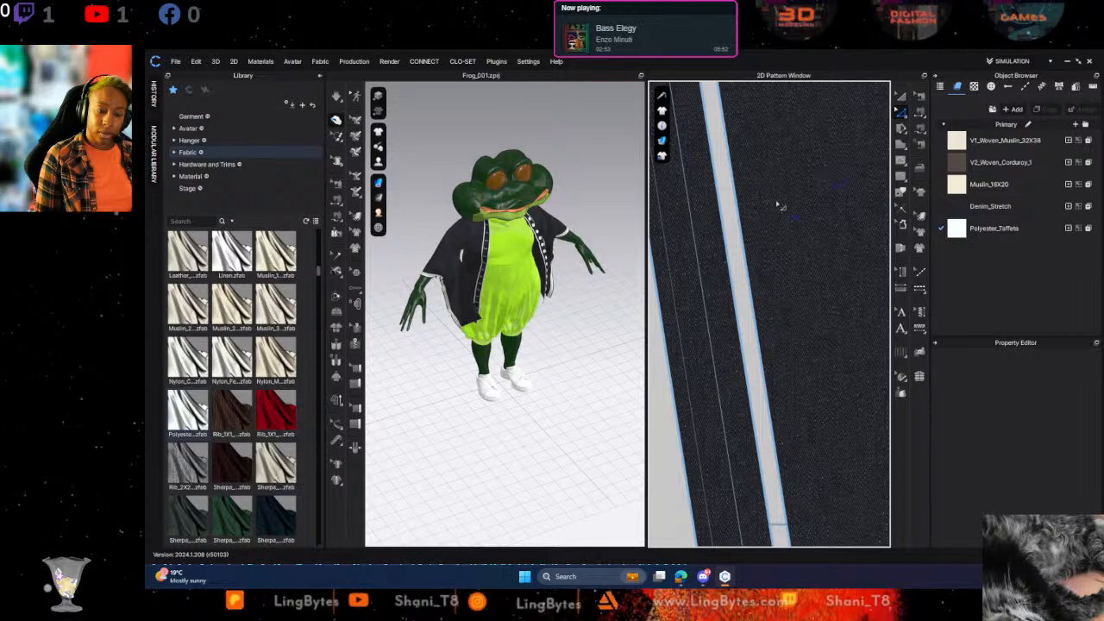
Apply Polyester_Taffeta to the narrow strip running alongside this jacket panel's slanted edge
{"action": "scroll", "coordinate": [752, 214], "scroll_direction": "down", "scroll_amount": 4}
{"action": "scroll", "coordinate": [759, 223], "scroll_direction": "up", "scroll_amount": 5}
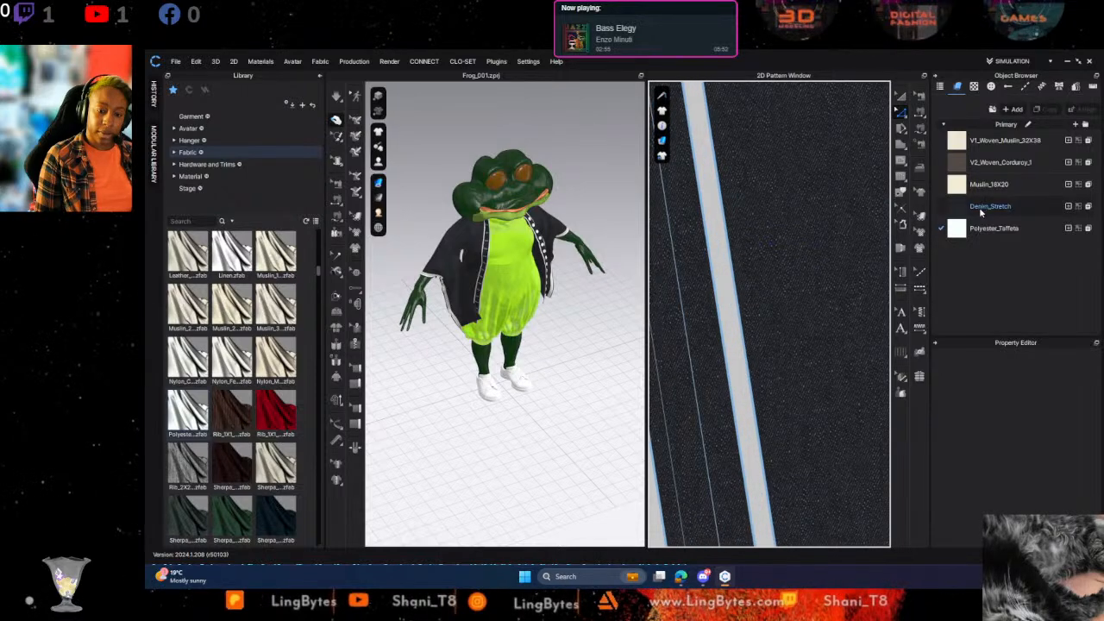
{"action": "left_click", "coordinate": [703, 326]}
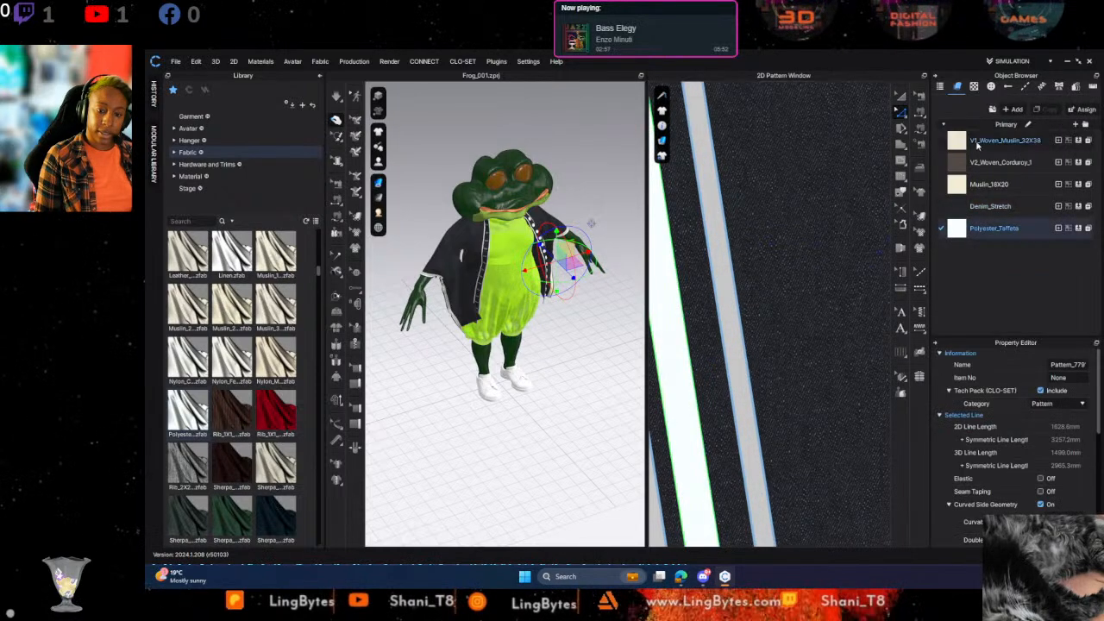
On the opposite jacket panel, apply V1_Woven_Muslin_32X38 to the innermost narrow strip and Polyester_Taffeta to the strip beside it
{"action": "scroll", "coordinate": [707, 328], "scroll_direction": "down", "scroll_amount": 5}
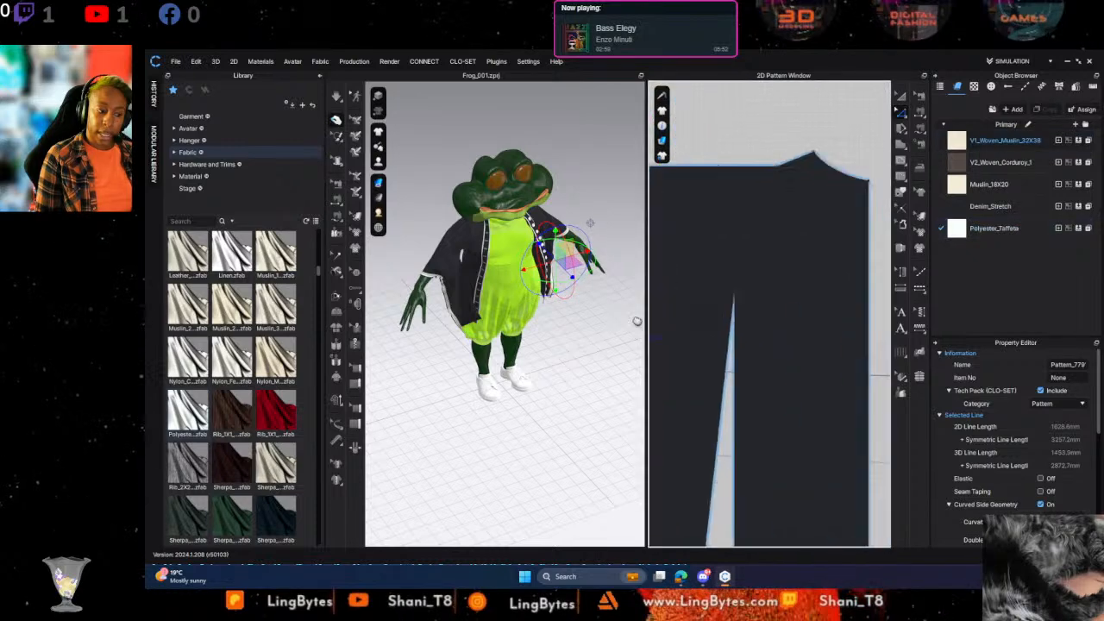
{"action": "middle_click_drag", "start_coordinate": [871, 271], "coordinate": [685, 268]}
{"action": "middle_click_drag", "start_coordinate": [819, 271], "coordinate": [502, 256]}
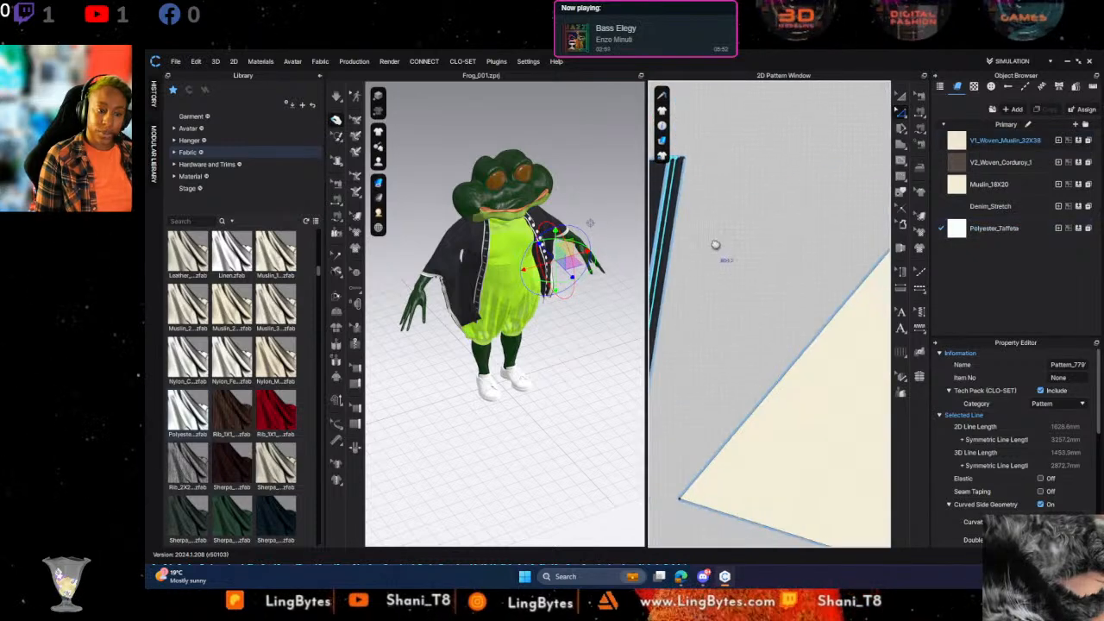
{"action": "middle_click_drag", "start_coordinate": [713, 246], "coordinate": [825, 255]}
{"action": "scroll", "coordinate": [779, 274], "scroll_direction": "up", "scroll_amount": 5}
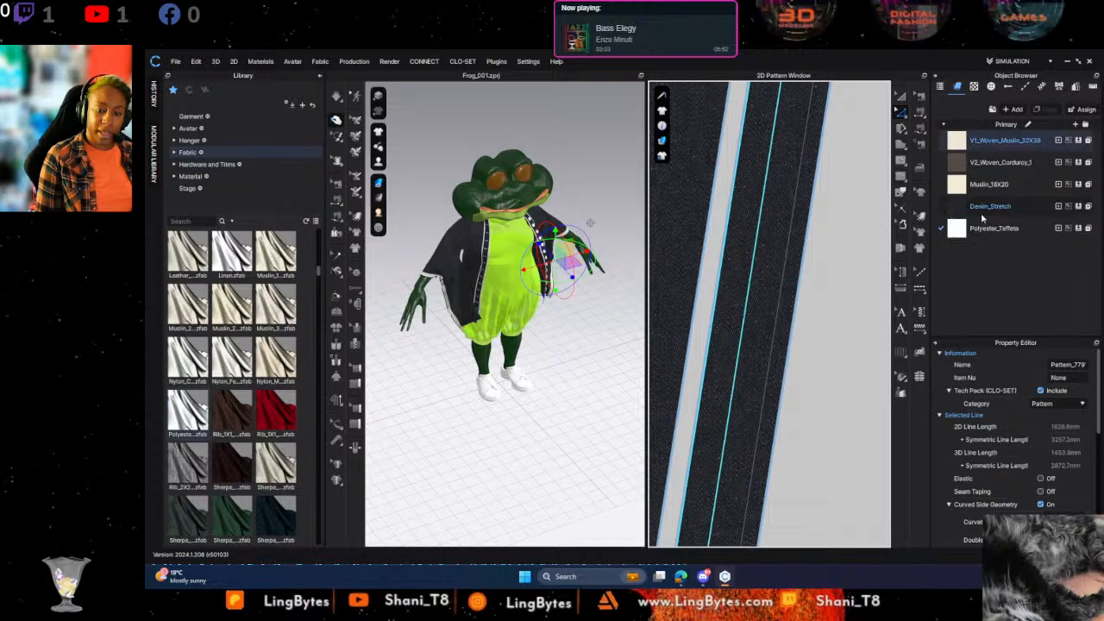
{"action": "left_click_drag", "start_coordinate": [998, 142], "coordinate": [739, 233]}
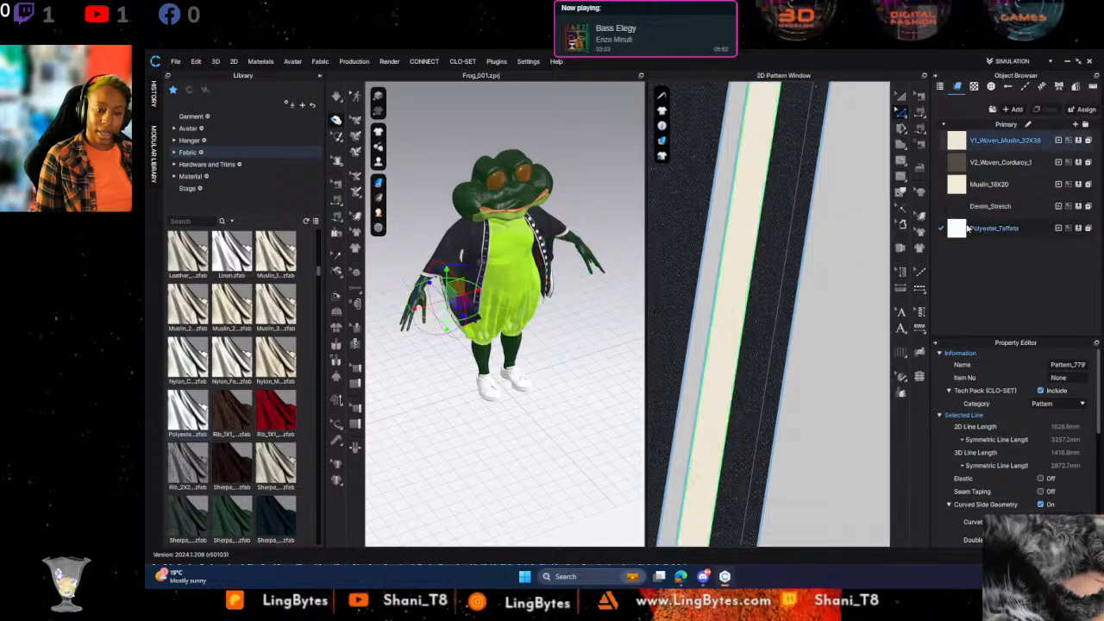
{"action": "scroll", "coordinate": [542, 377], "scroll_direction": "down", "scroll_amount": 2}
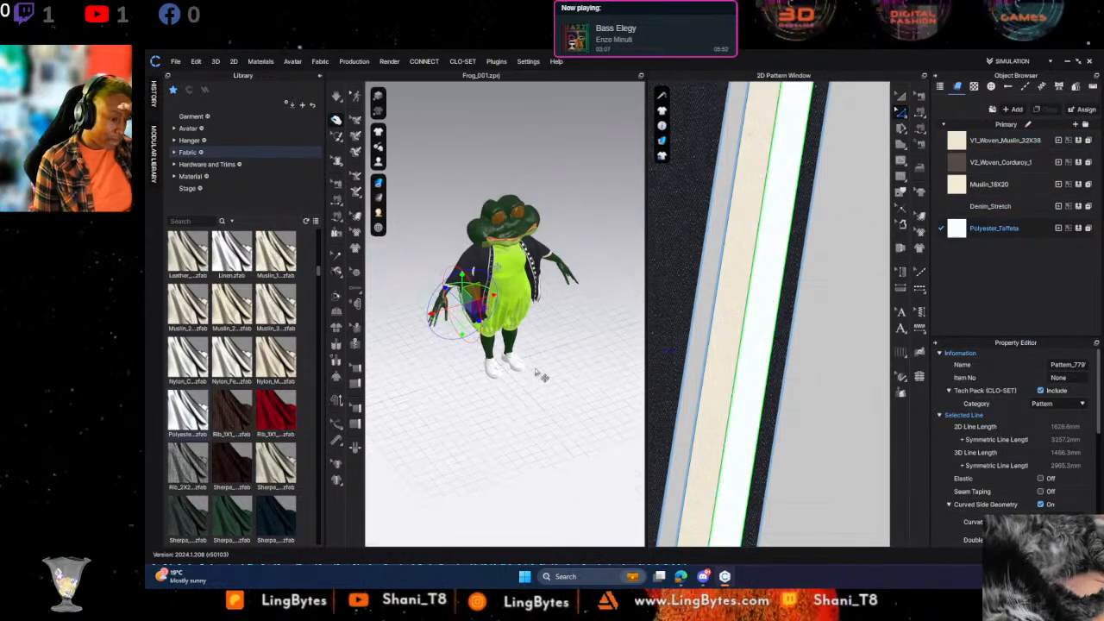
Run the simulation and pull the jacket's front panel and sleeve on the frog's right side outward, away from the body
{"action": "scroll", "coordinate": [552, 371], "scroll_direction": "down", "scroll_amount": 5}
{"action": "scroll", "coordinate": [552, 355], "scroll_direction": "up", "scroll_amount": 6}
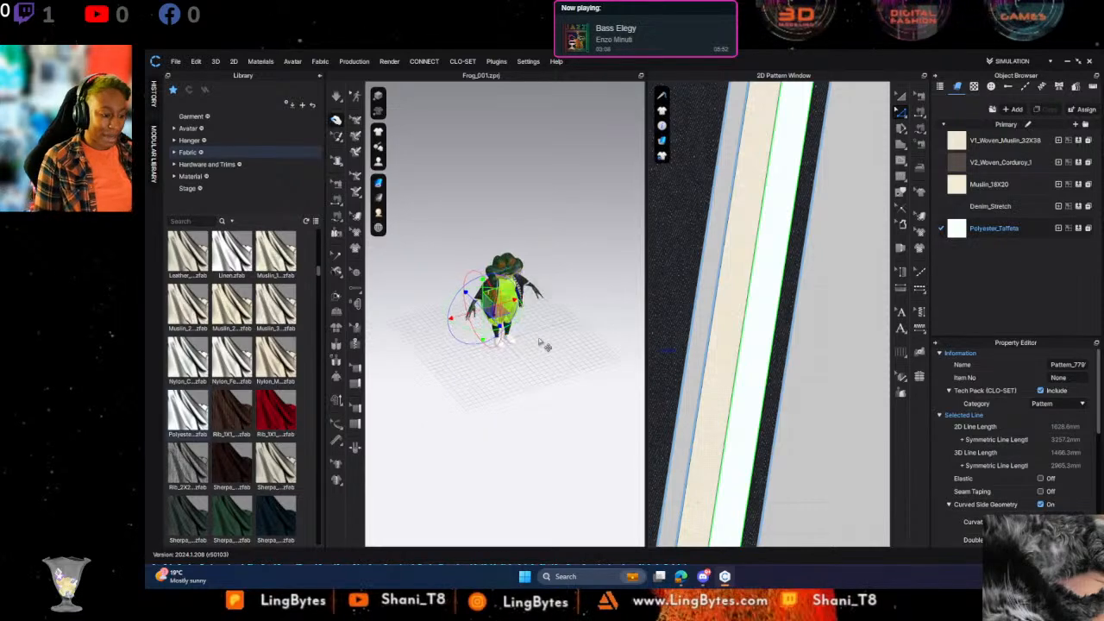
{"action": "scroll", "coordinate": [524, 326], "scroll_direction": "up", "scroll_amount": 6}
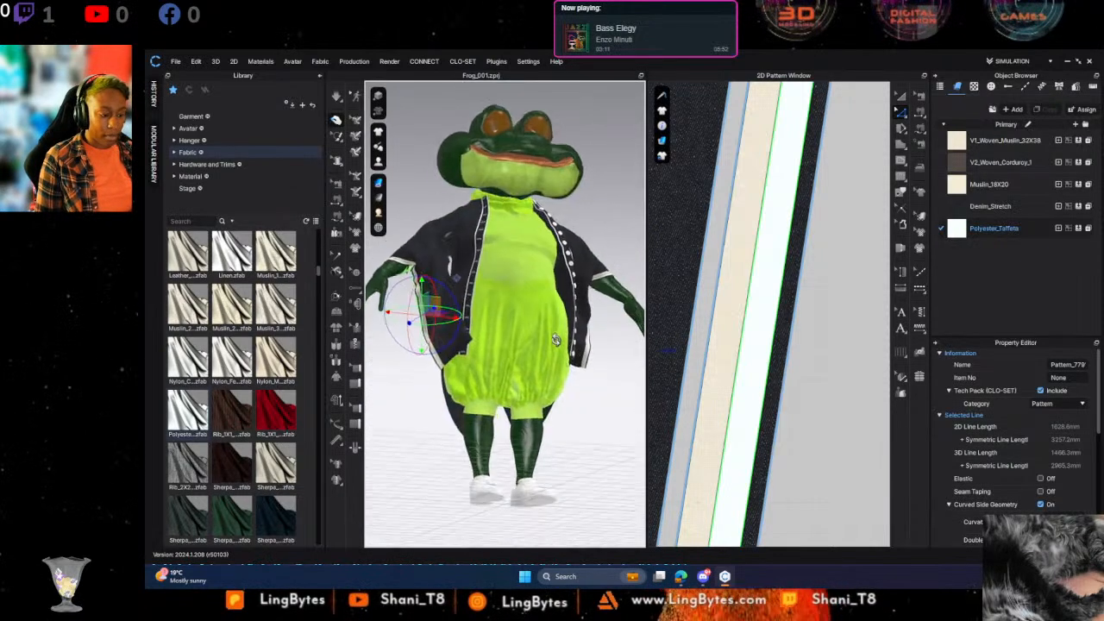
{"action": "right_click_drag", "start_coordinate": [497, 345], "coordinate": [392, 368]}
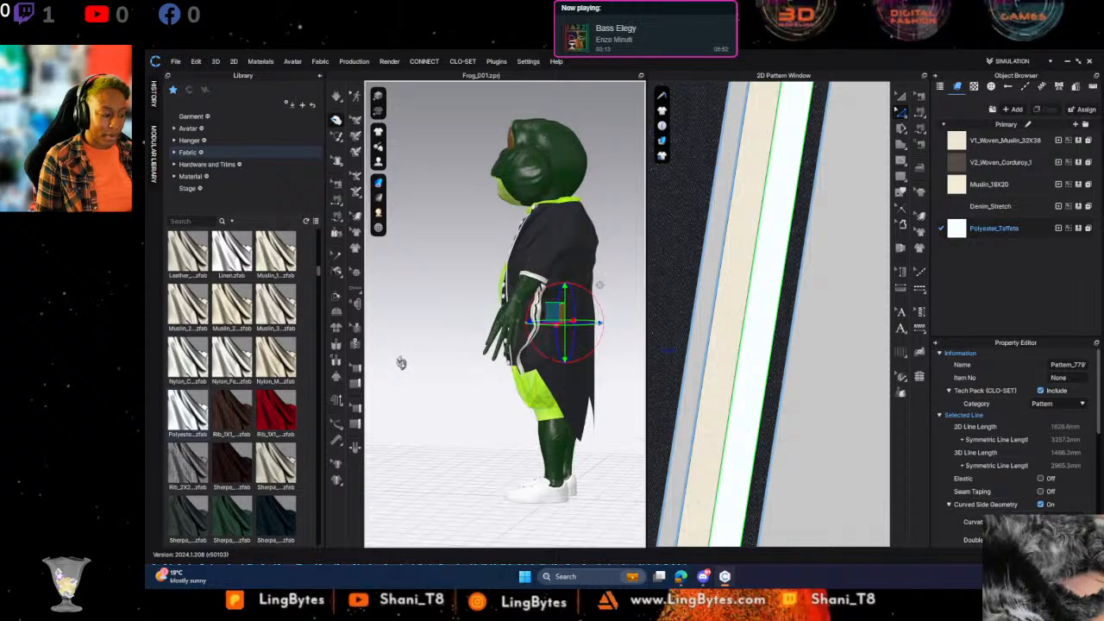
{"action": "right_click_drag", "start_coordinate": [598, 285], "coordinate": [581, 436]}
{"action": "right_click_drag", "start_coordinate": [485, 279], "coordinate": [593, 234]}
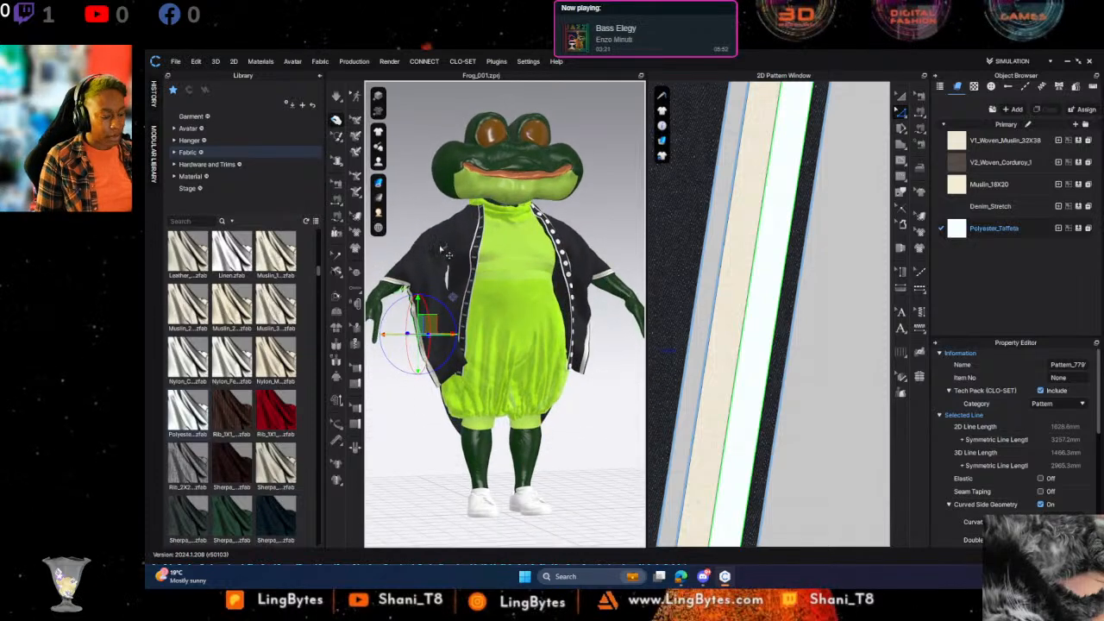
{"action": "key", "text": "space"}
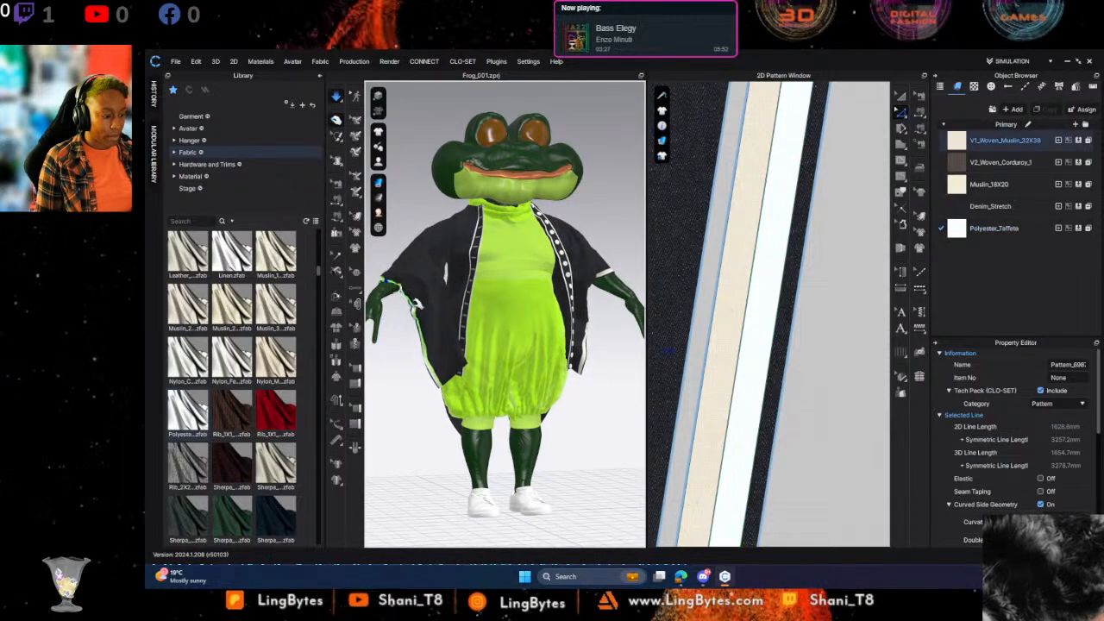
{"action": "left_click", "coordinate": [415, 300]}
{"action": "left_click_drag", "start_coordinate": [415, 300], "coordinate": [444, 385]}
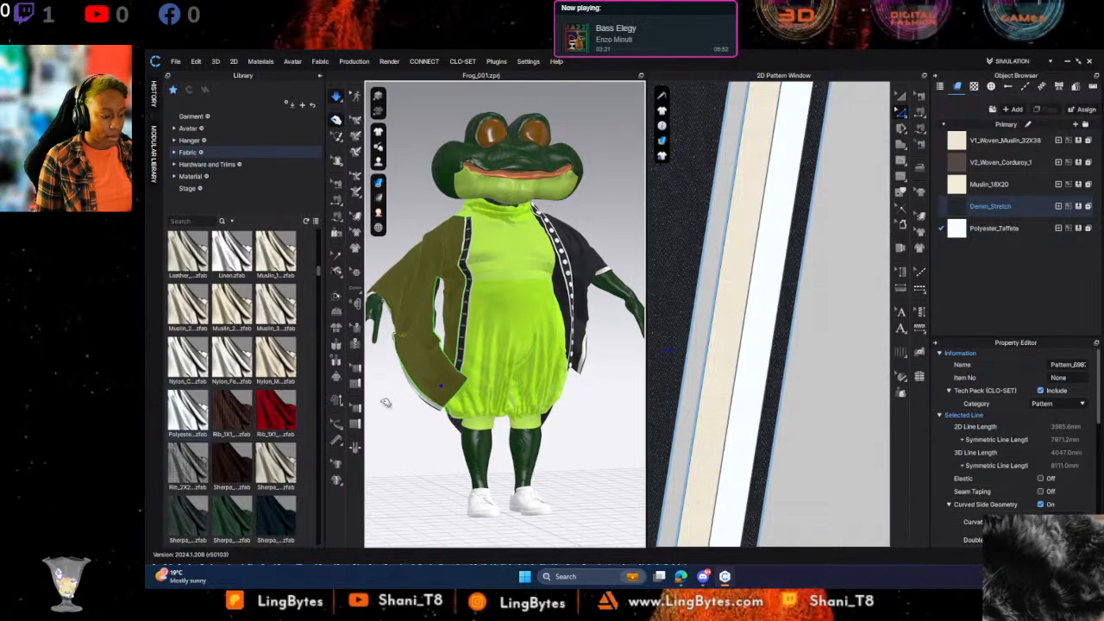
{"action": "left_click_drag", "start_coordinate": [398, 392], "coordinate": [372, 376]}
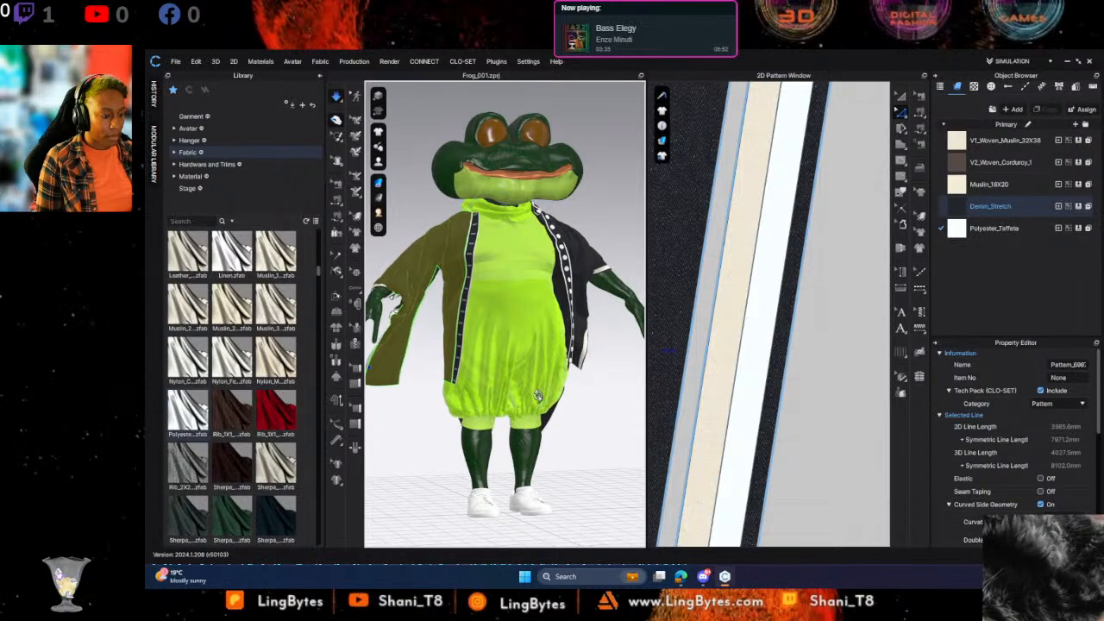
Pull the jacket's trimmed edges into place from the side and back while simulating, and return to the front view
{"action": "right_click_drag", "start_coordinate": [547, 395], "coordinate": [519, 389]}
{"action": "left_click_drag", "start_coordinate": [496, 385], "coordinate": [524, 428]}
{"action": "right_click_drag", "start_coordinate": [515, 308], "coordinate": [479, 315]}
{"action": "left_click_drag", "start_coordinate": [482, 386], "coordinate": [478, 395]}
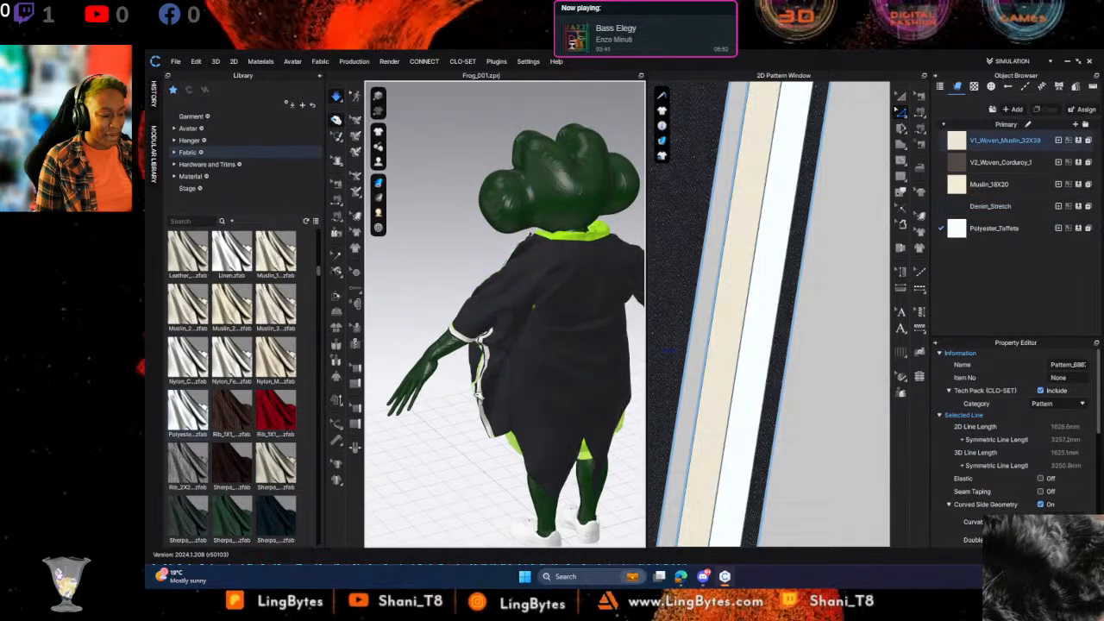
{"action": "right_click_drag", "start_coordinate": [532, 287], "coordinate": [722, 301]}
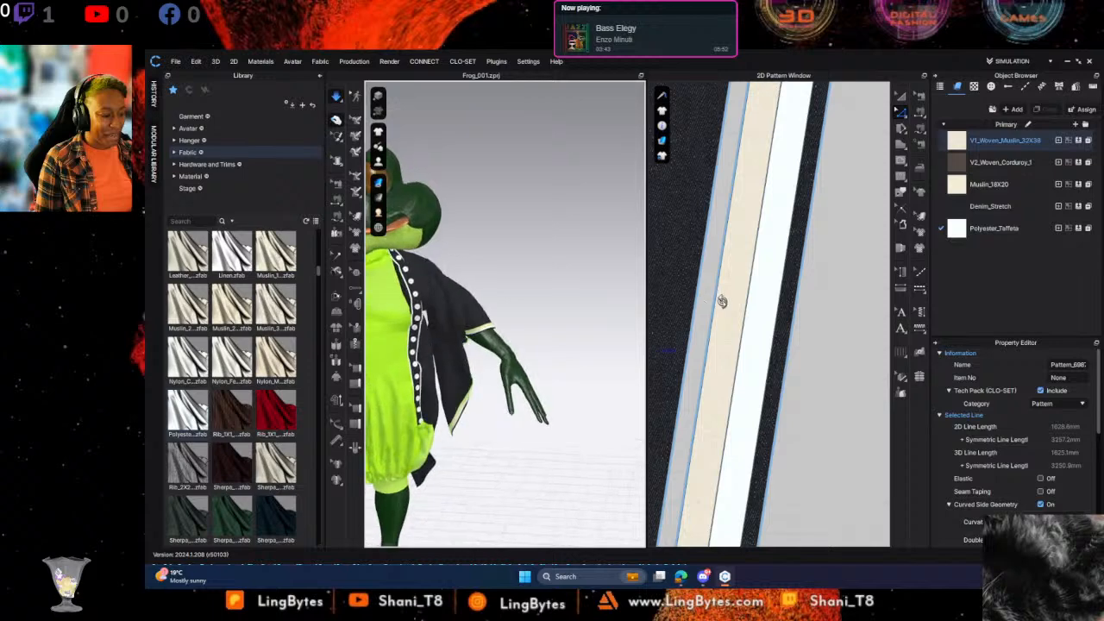
{"action": "key", "text": "2"}
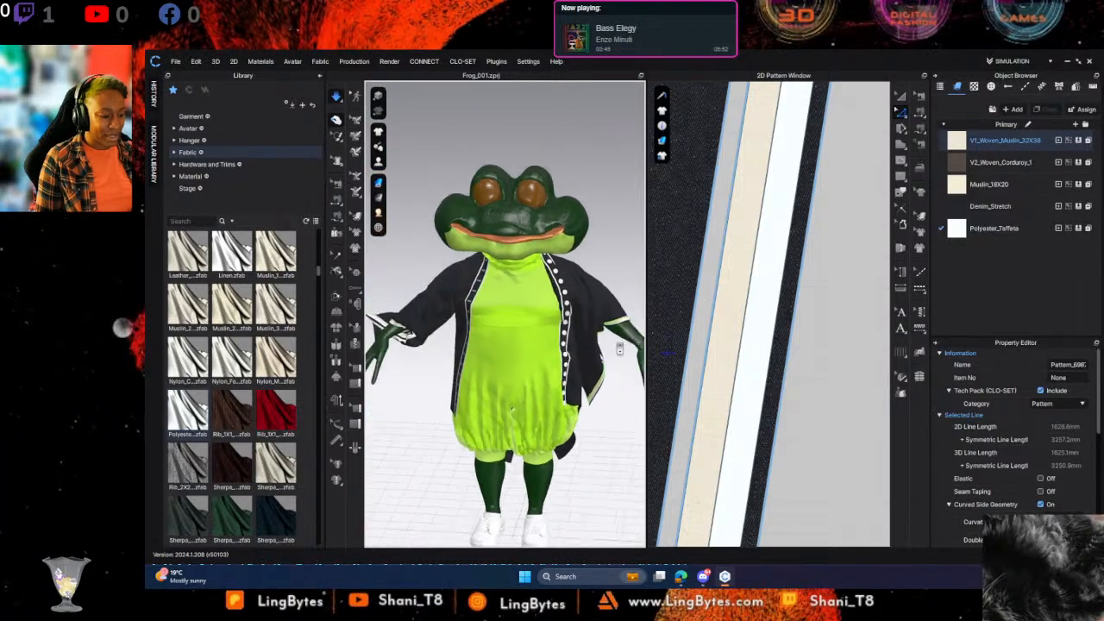
Examine the jacket pieces in the 2D pattern, including the striped edge strips and the front bands with buttons and buttonholes
{"action": "scroll", "coordinate": [792, 338], "scroll_direction": "down", "scroll_amount": 5}
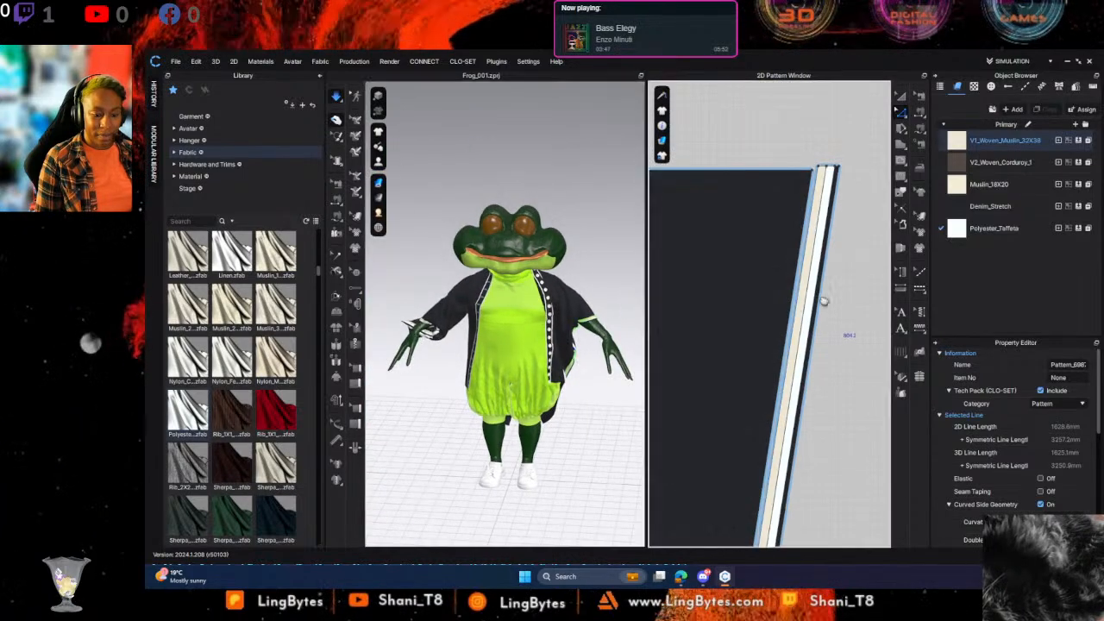
{"action": "scroll", "coordinate": [698, 301], "scroll_direction": "down", "scroll_amount": 3}
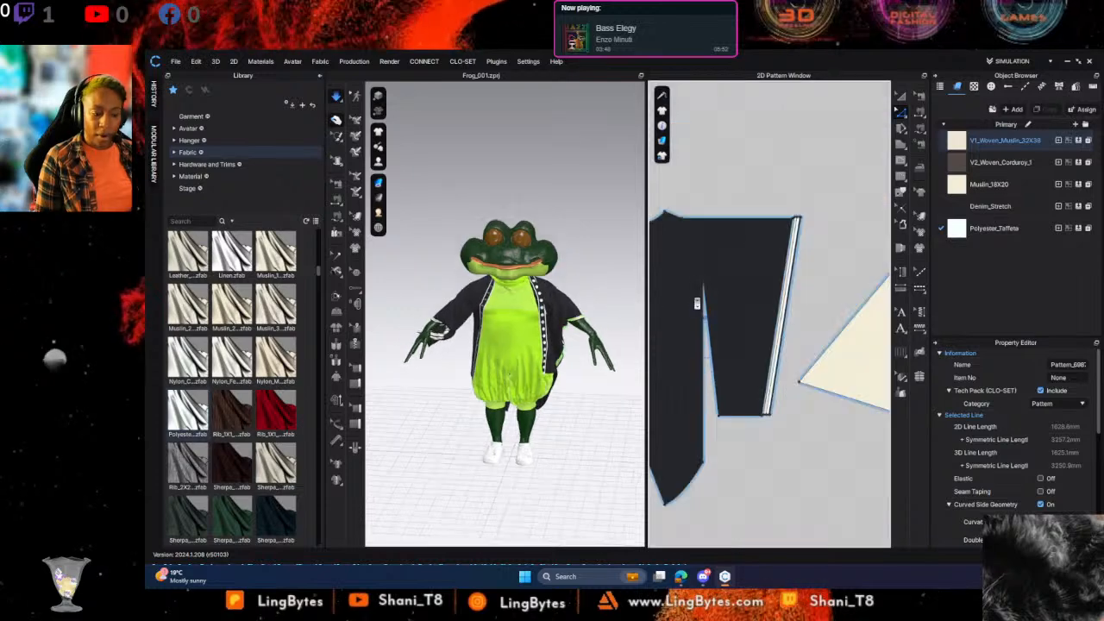
{"action": "scroll", "coordinate": [825, 288], "scroll_direction": "down", "scroll_amount": 1}
{"action": "scroll", "coordinate": [862, 297], "scroll_direction": "down", "scroll_amount": 3}
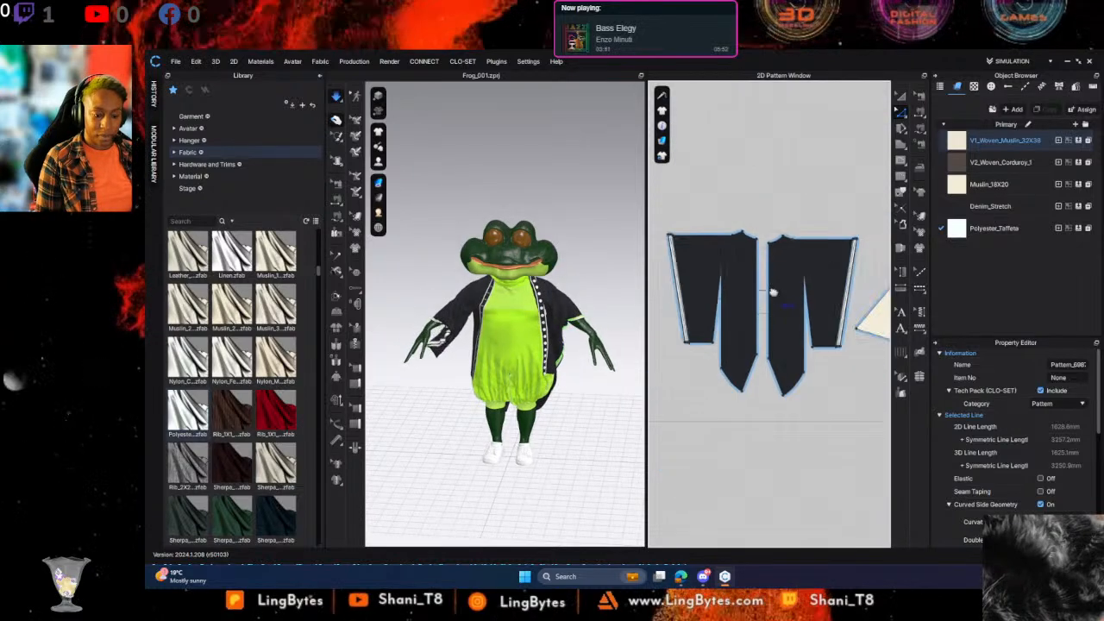
{"action": "middle_click_drag", "start_coordinate": [868, 303], "coordinate": [956, 298]}
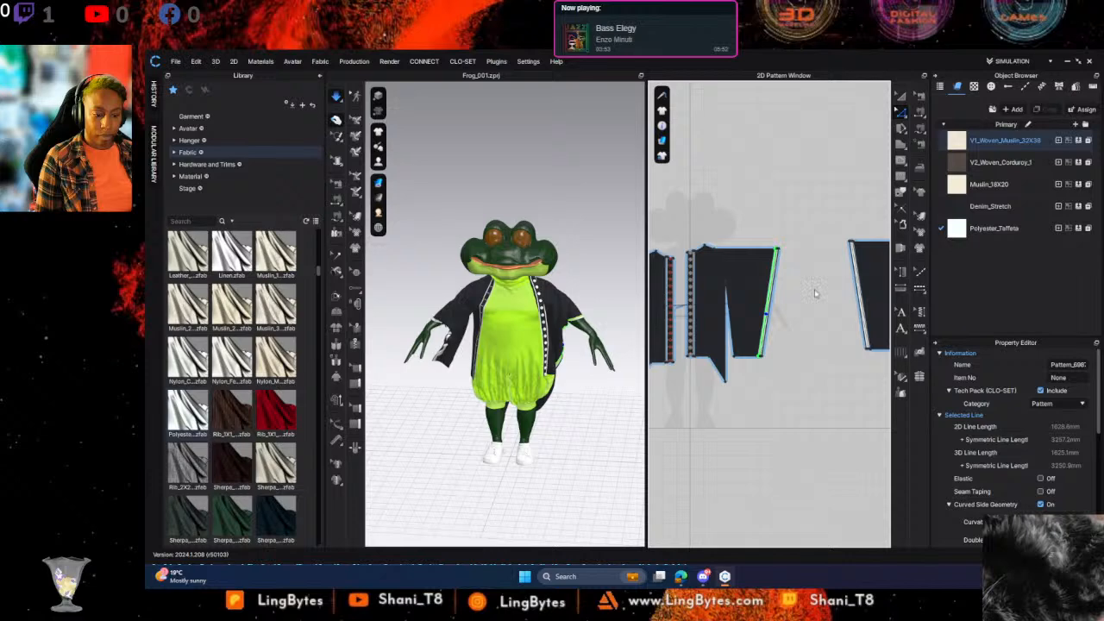
{"action": "scroll", "coordinate": [727, 298], "scroll_direction": "up", "scroll_amount": 5}
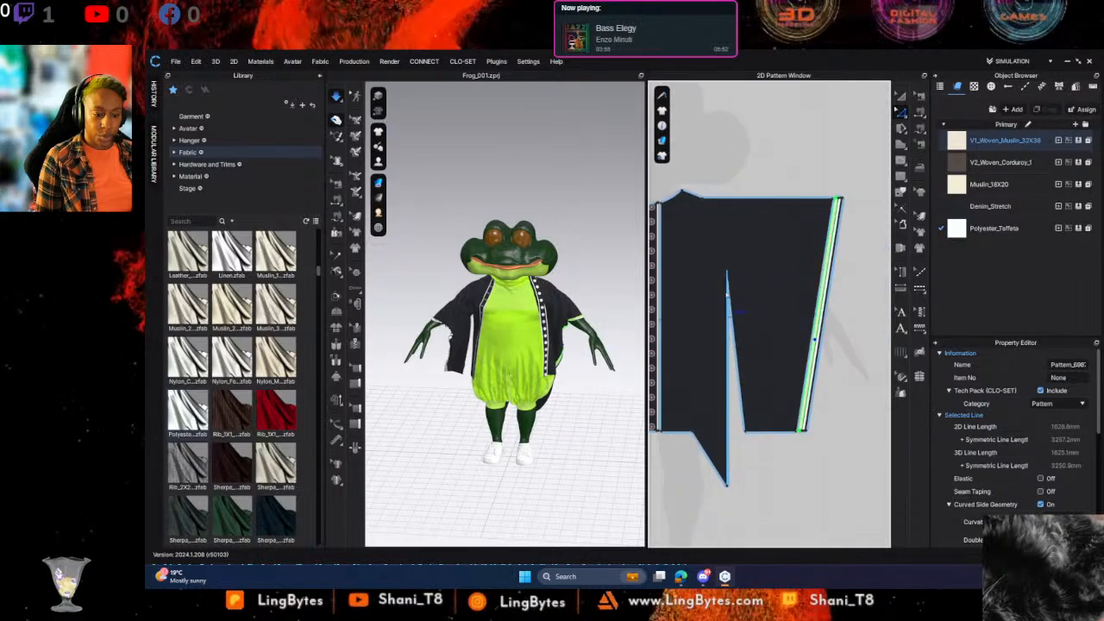
{"action": "scroll", "coordinate": [729, 298], "scroll_direction": "up", "scroll_amount": 4}
{"action": "middle_click_drag", "start_coordinate": [697, 297], "coordinate": [857, 292]}
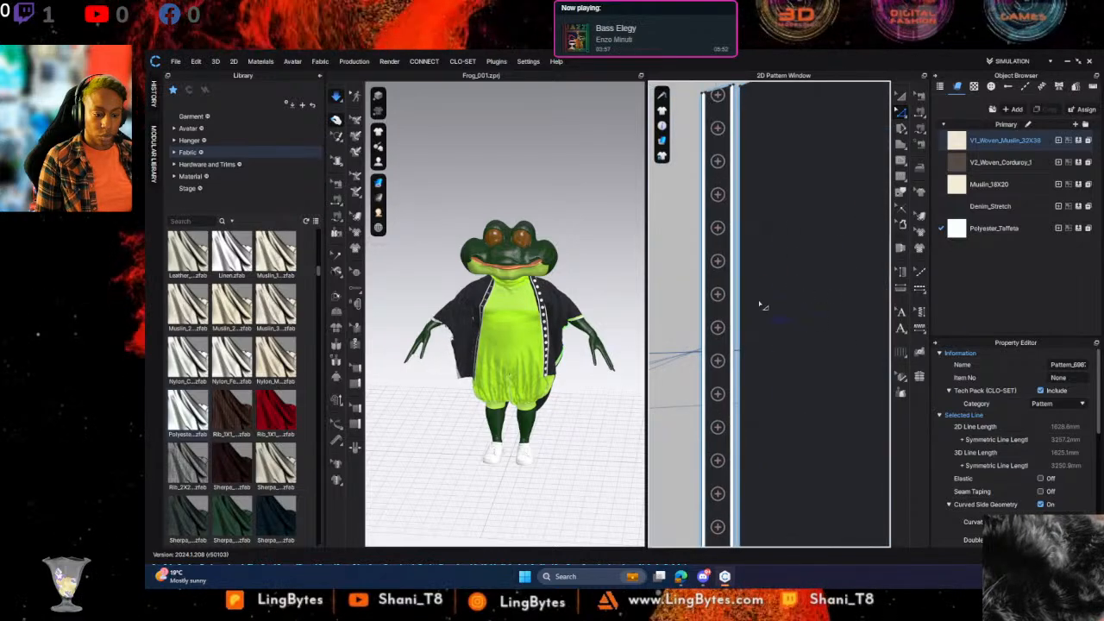
{"action": "scroll", "coordinate": [762, 306], "scroll_direction": "down", "scroll_amount": 3}
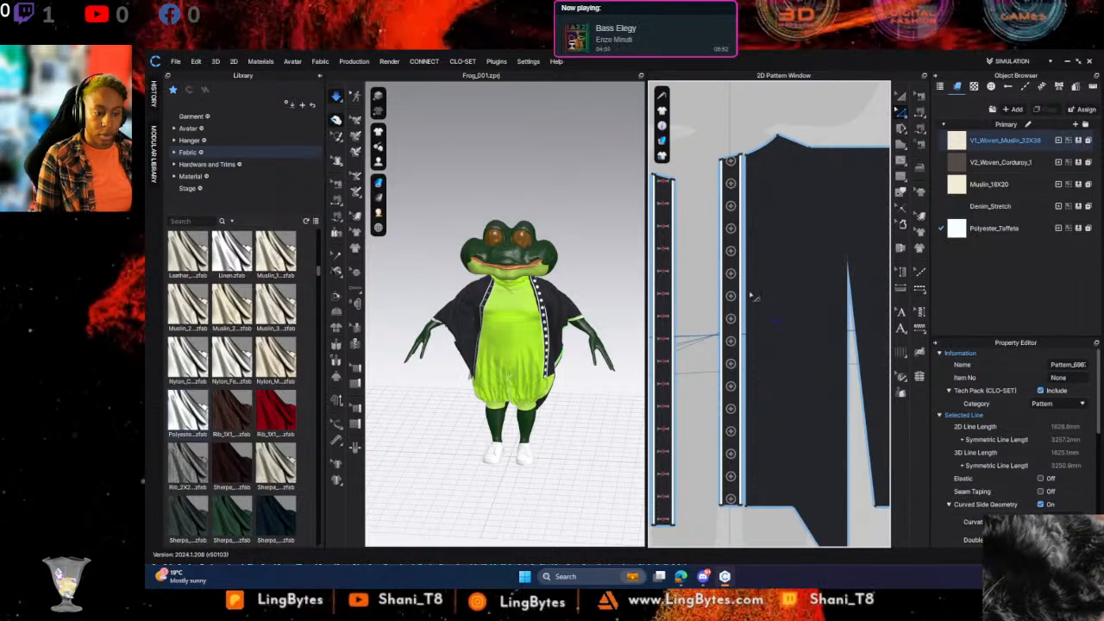
Change the Default Button's shape to the round design with two large holes for the buttons on the jacket's front band
{"action": "left_click", "coordinate": [991, 86]}
{"action": "scroll", "coordinate": [521, 343], "scroll_direction": "up", "scroll_amount": 8}
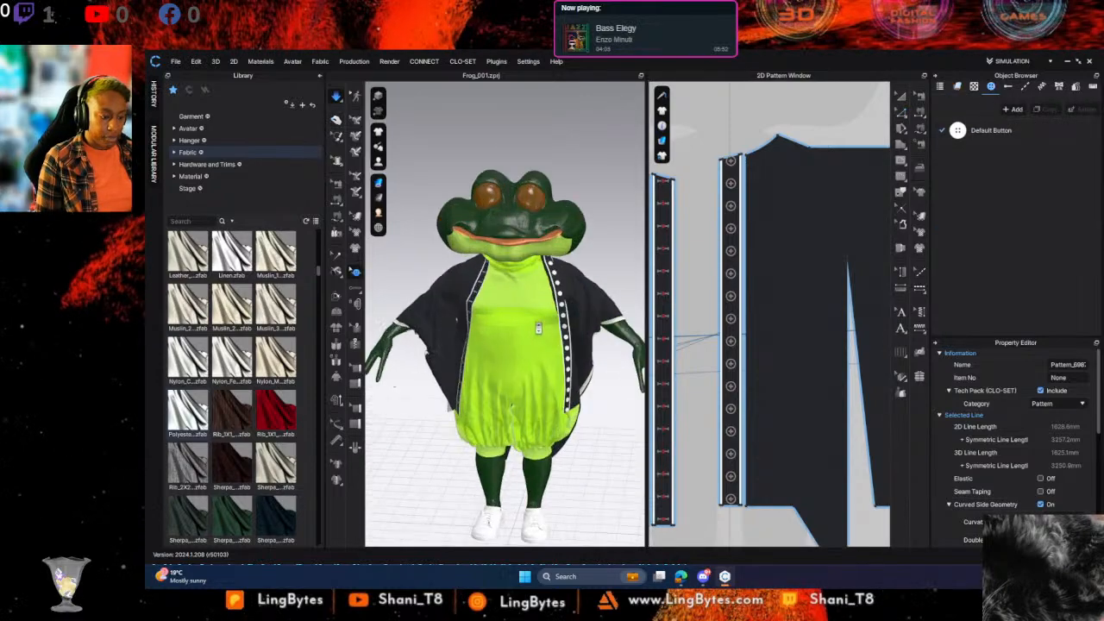
{"action": "scroll", "coordinate": [567, 322], "scroll_direction": "up", "scroll_amount": 8}
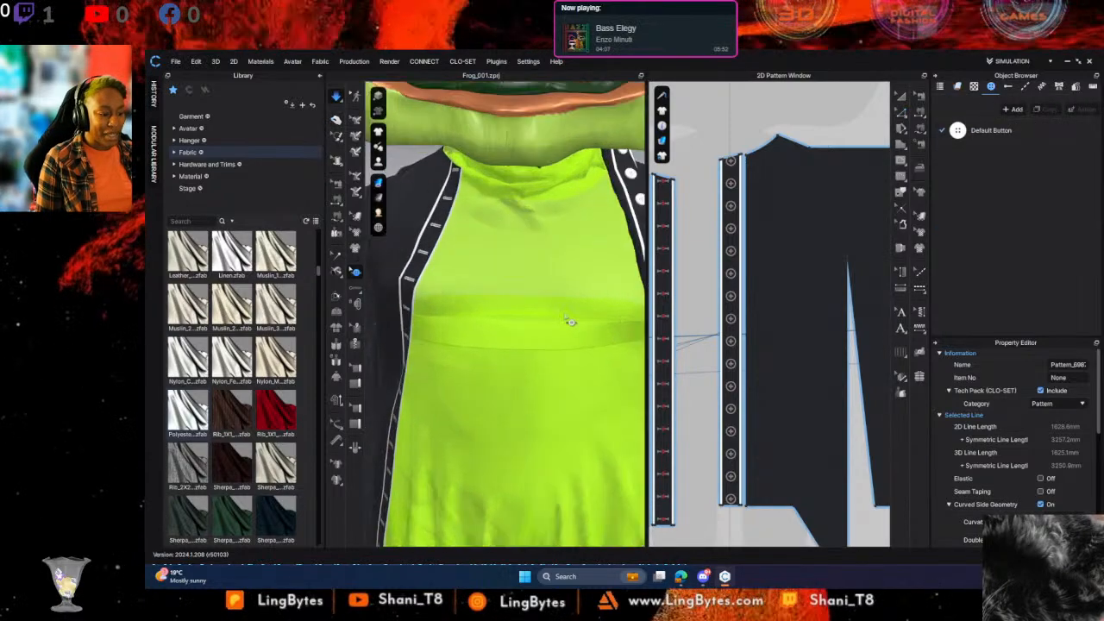
{"action": "right_click_drag", "start_coordinate": [486, 342], "coordinate": [618, 312]}
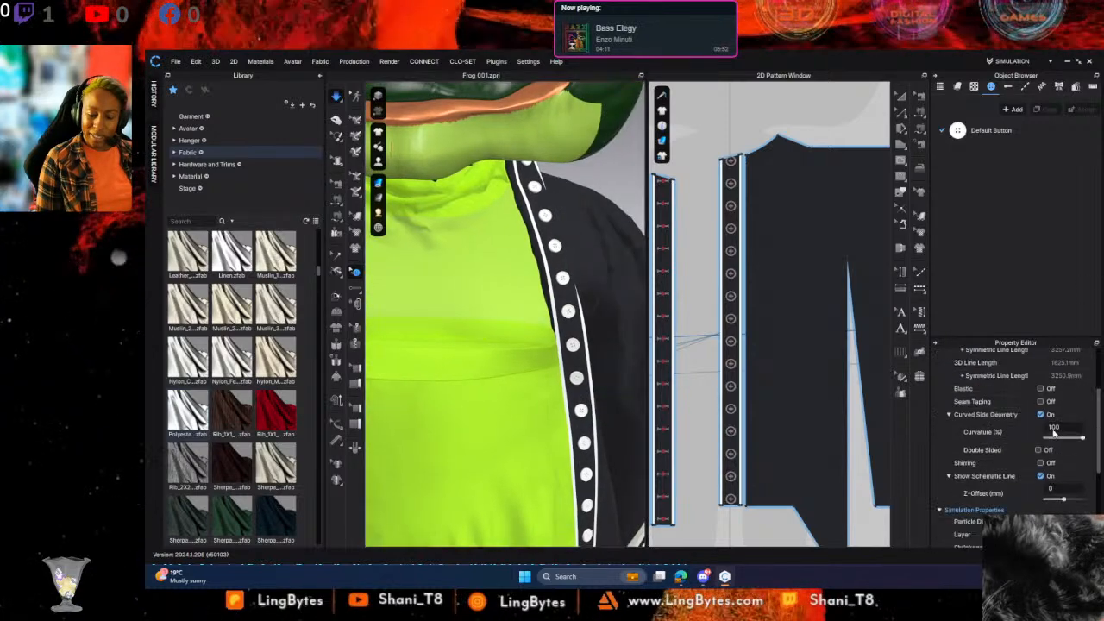
{"action": "left_click", "coordinate": [1015, 133]}
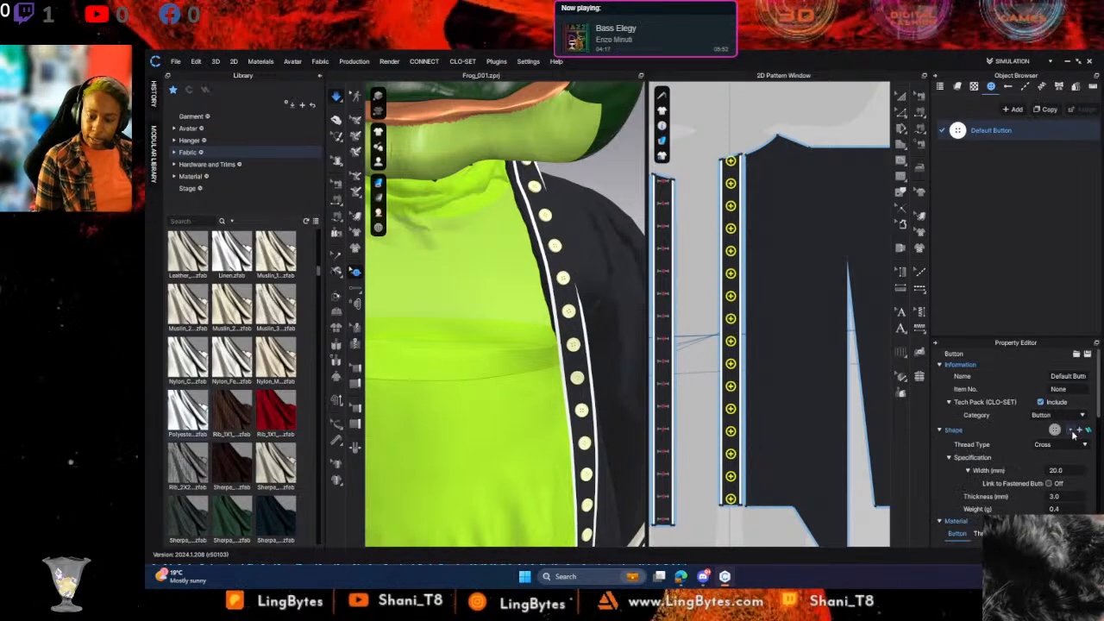
{"action": "left_click", "coordinate": [1072, 432]}
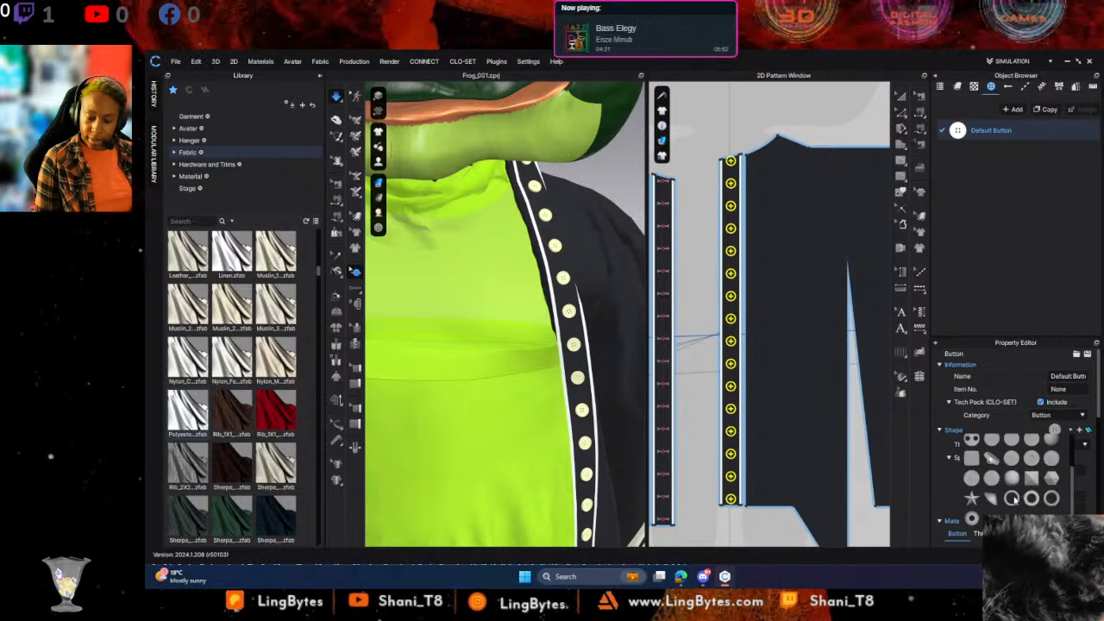
{"action": "scroll", "coordinate": [983, 507], "scroll_direction": "down", "scroll_amount": 2}
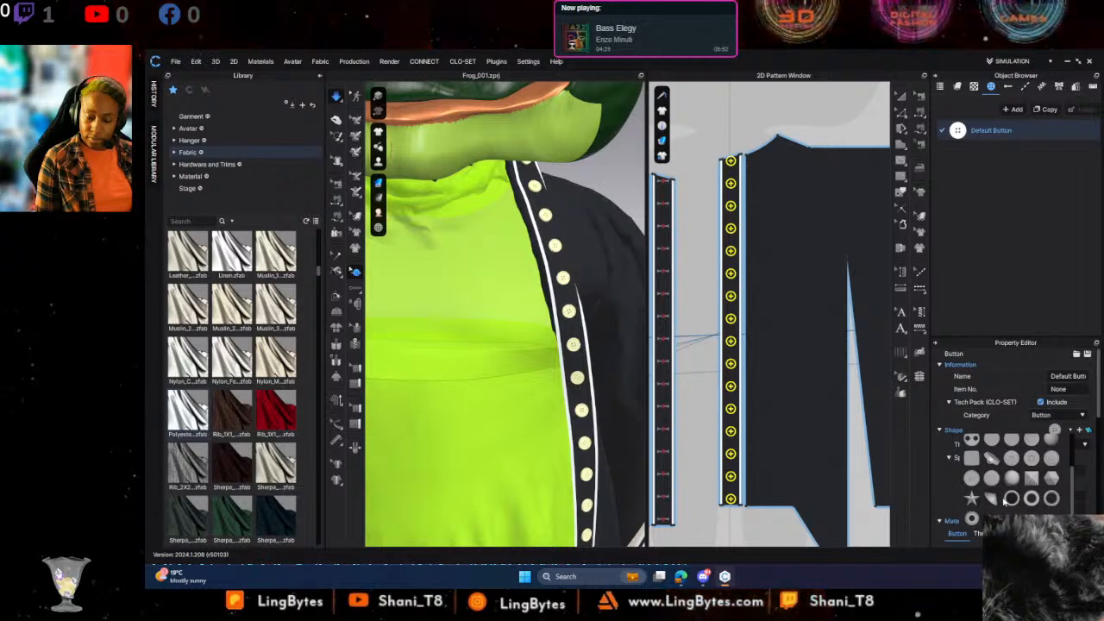
{"action": "scroll", "coordinate": [1004, 501], "scroll_direction": "up", "scroll_amount": 3}
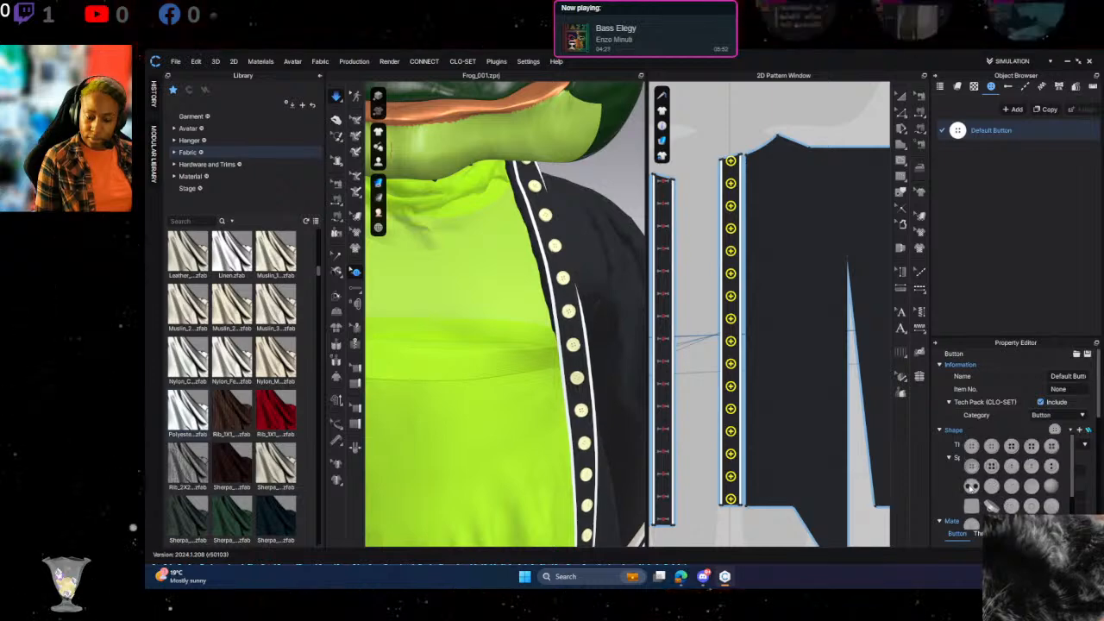
{"action": "left_click", "coordinate": [971, 486]}
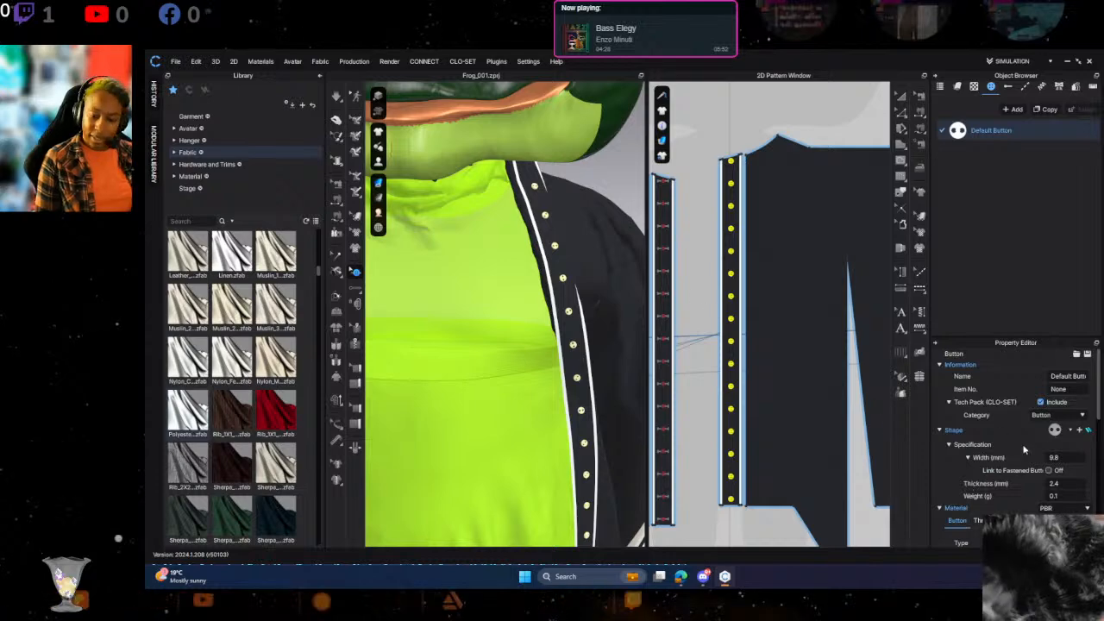
Try other small-holed button shapes, return to the design with two large holes, and set its width to 24 mm
{"action": "left_click", "coordinate": [1069, 430]}
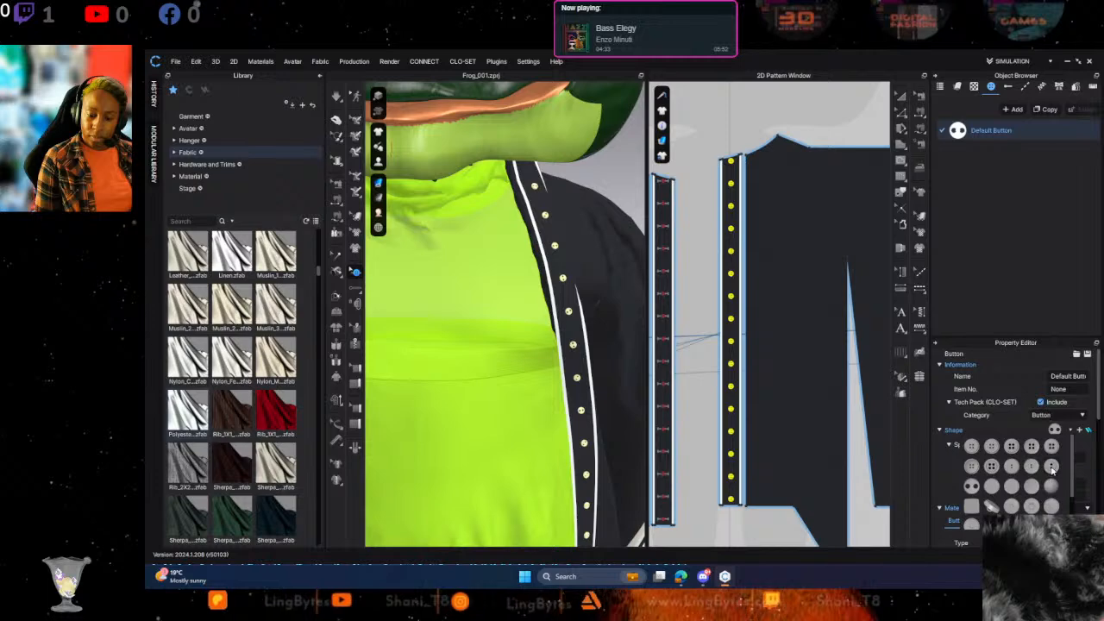
{"action": "left_click", "coordinate": [1052, 467]}
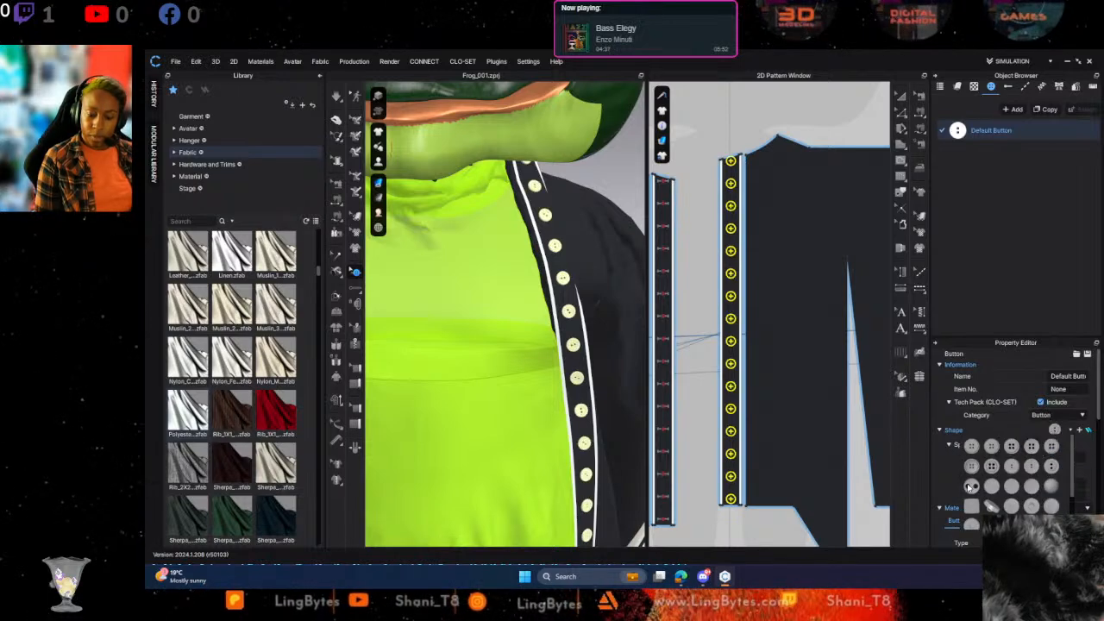
{"action": "left_click", "coordinate": [1031, 469]}
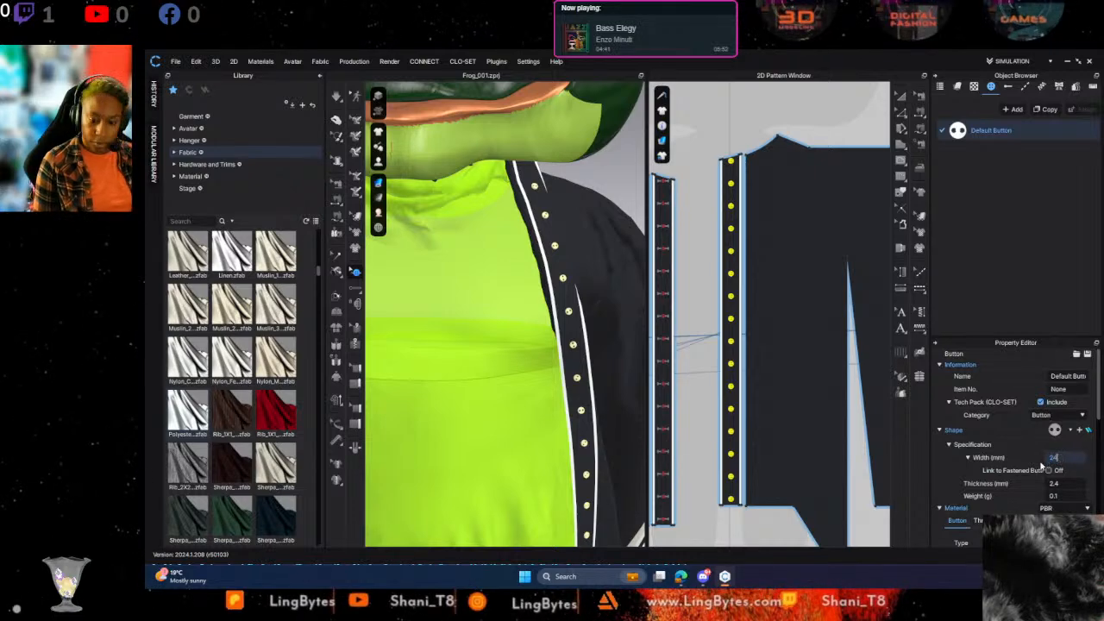
{"action": "key", "text": "Return"}
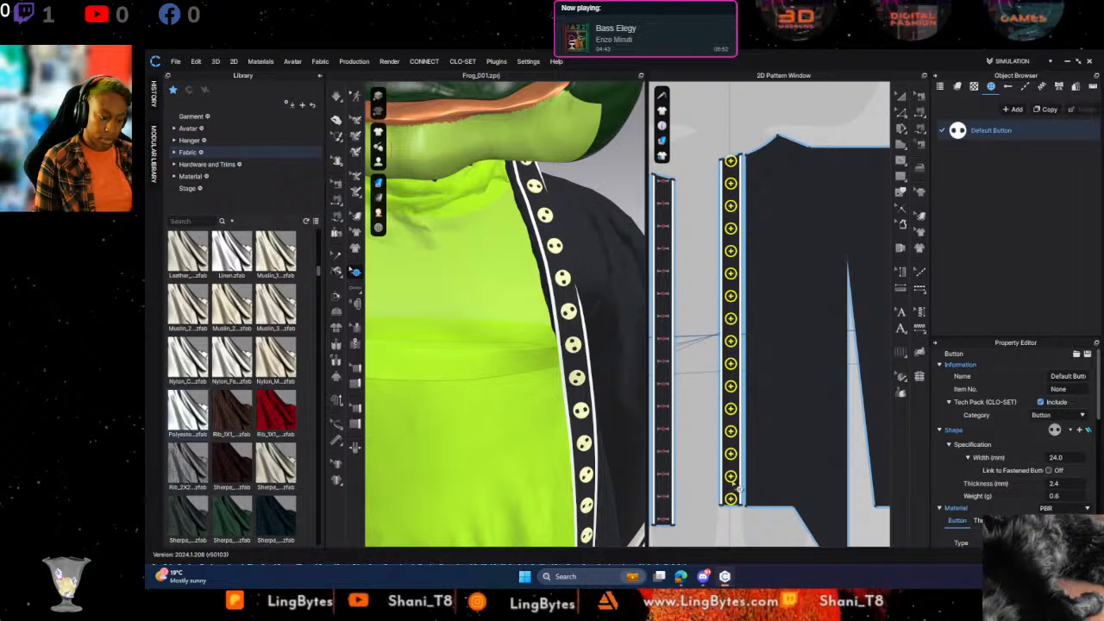
Set the Default Button's colour to F1F7F7, sampled from the white strip on the jacket's front edge
{"action": "scroll", "coordinate": [599, 429], "scroll_direction": "down", "scroll_amount": 3}
{"action": "scroll", "coordinate": [587, 418], "scroll_direction": "up", "scroll_amount": 6}
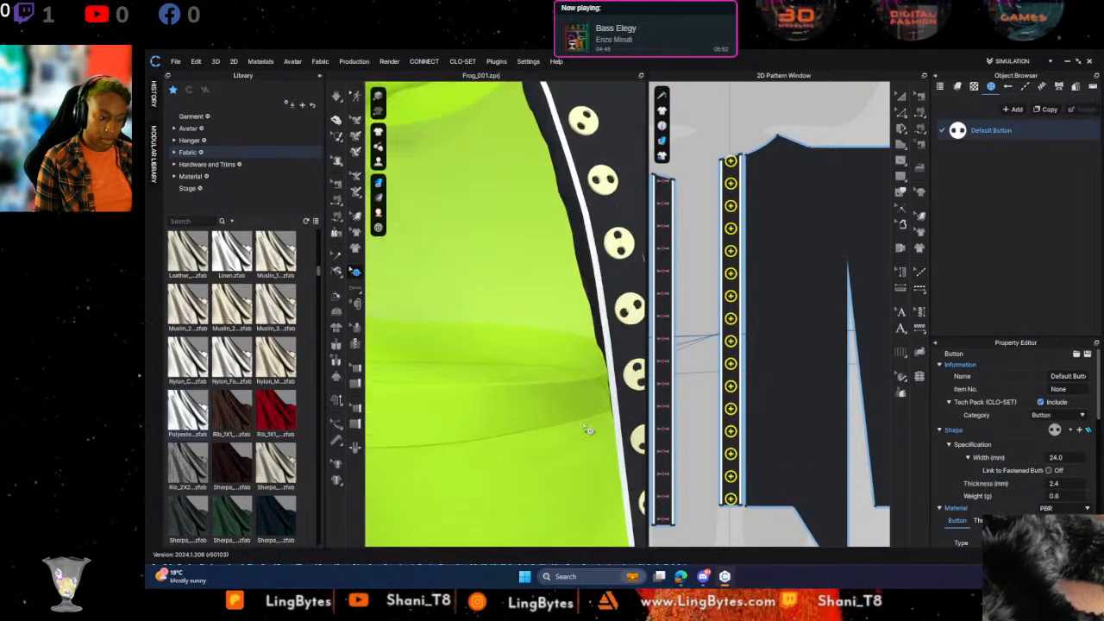
{"action": "middle_click_drag", "start_coordinate": [579, 376], "coordinate": [542, 376]}
{"action": "scroll", "coordinate": [414, 391], "scroll_direction": "up", "scroll_amount": 3}
{"action": "left_click", "coordinate": [548, 373]}
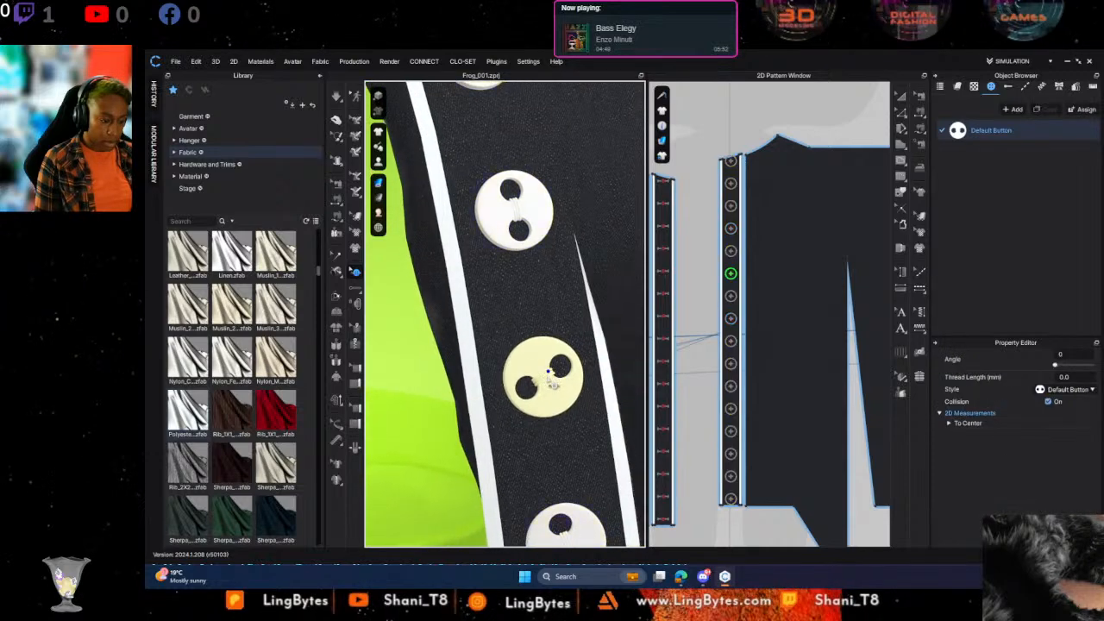
{"action": "left_click", "coordinate": [1027, 128]}
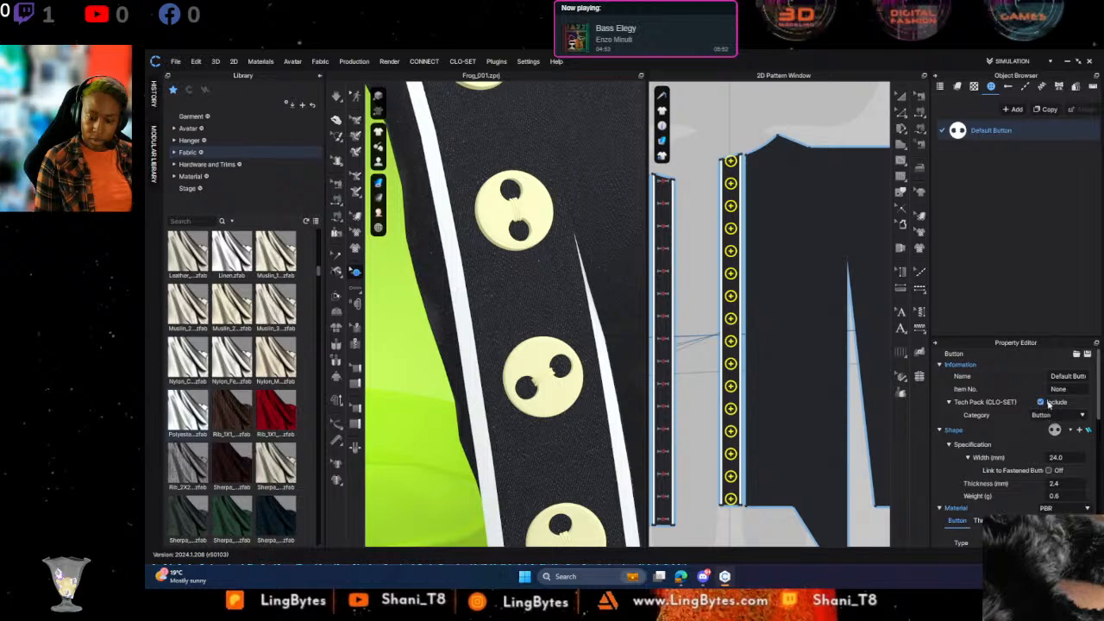
{"action": "scroll", "coordinate": [1048, 403], "scroll_direction": "down", "scroll_amount": 5}
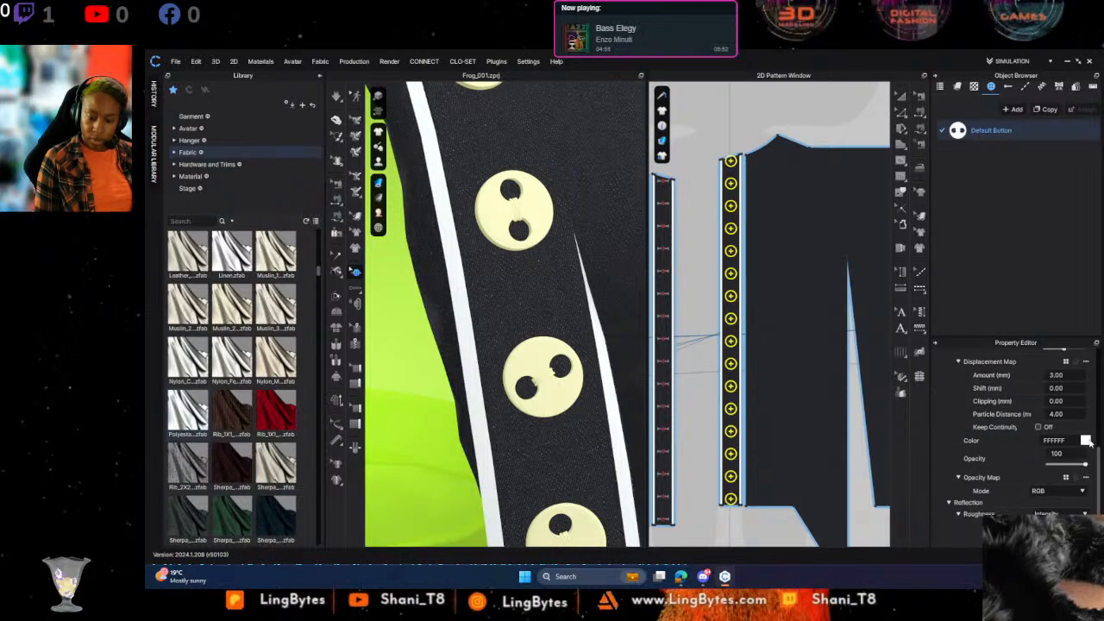
{"action": "left_click", "coordinate": [1085, 441]}
{"action": "left_click", "coordinate": [791, 308]}
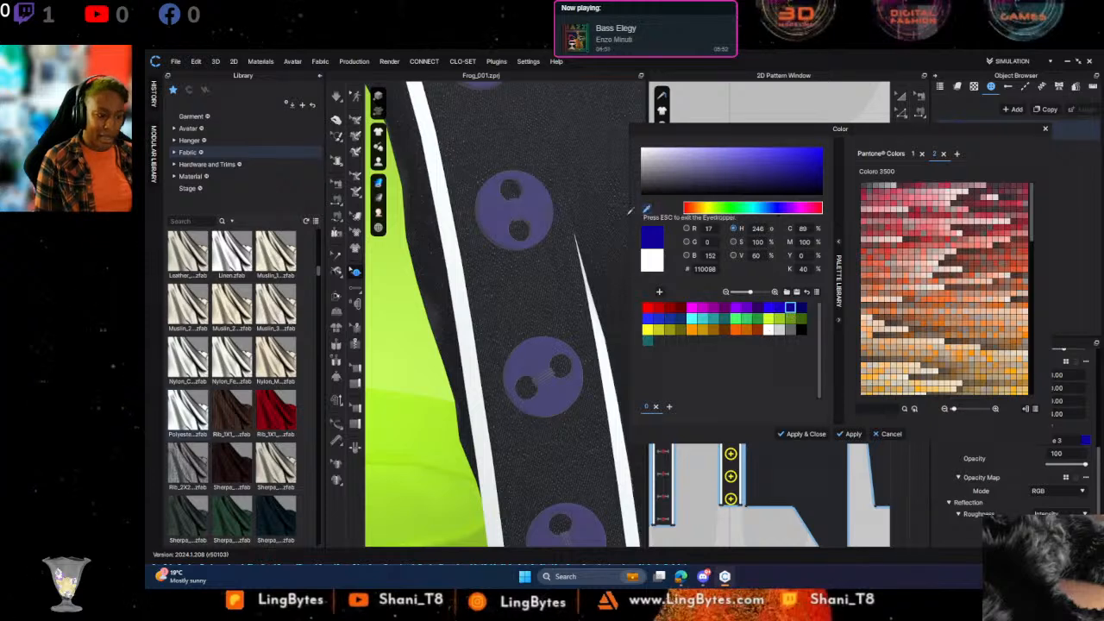
{"action": "left_click", "coordinate": [466, 291]}
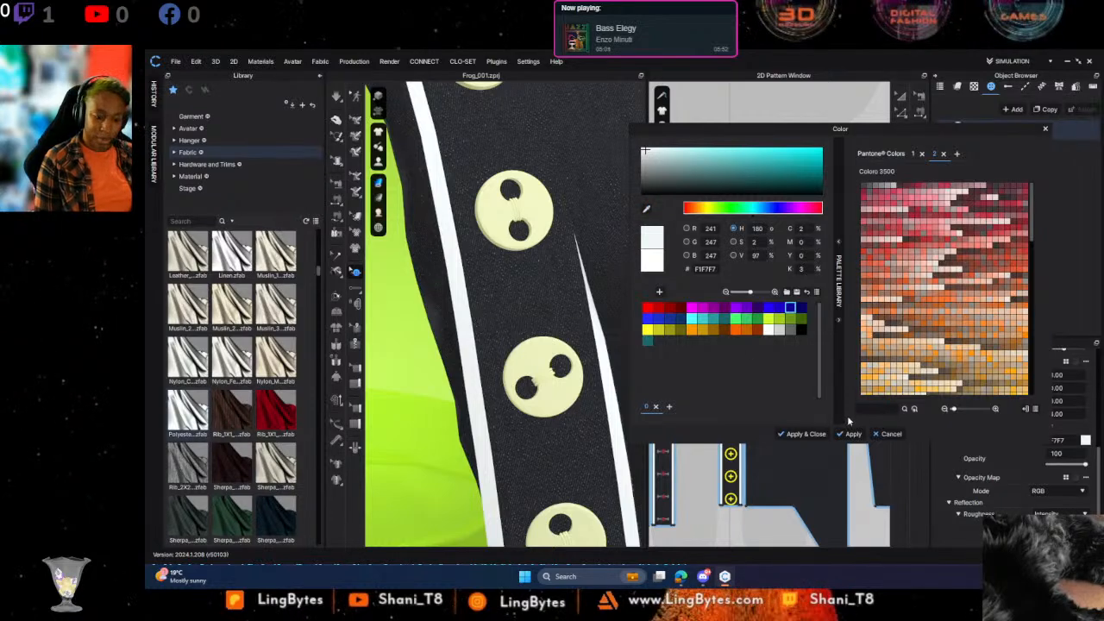
{"action": "left_click", "coordinate": [825, 434]}
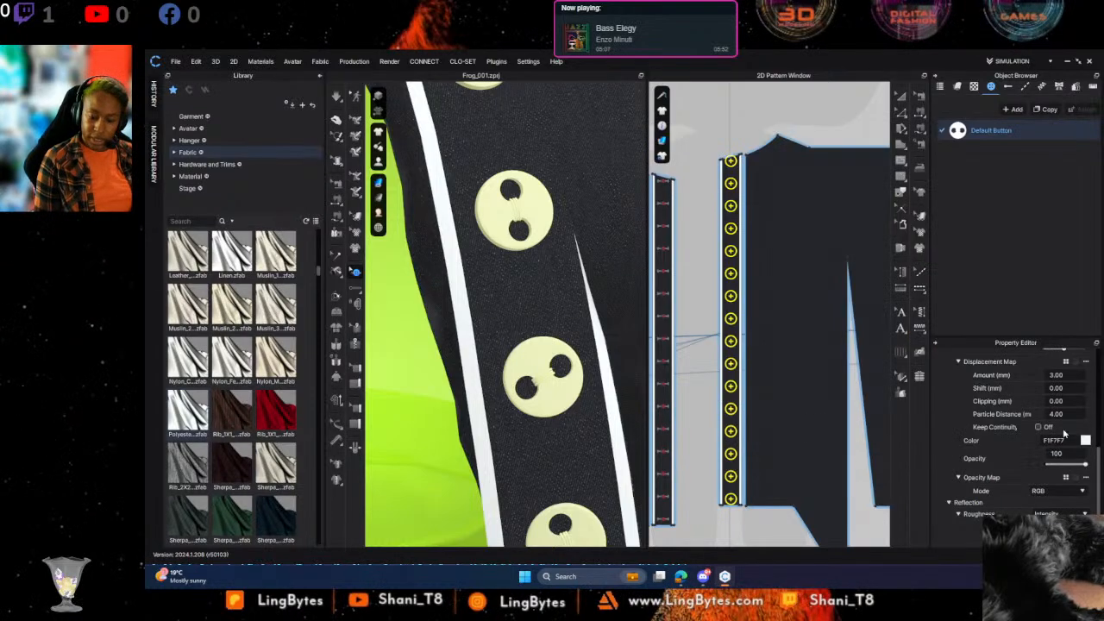
Try the Fabric_Silk/Satin material type on the buttons and restore Fabric_Matte
{"action": "scroll", "coordinate": [1064, 440], "scroll_direction": "up", "scroll_amount": 5}
{"action": "scroll", "coordinate": [1061, 431], "scroll_direction": "up", "scroll_amount": 1}
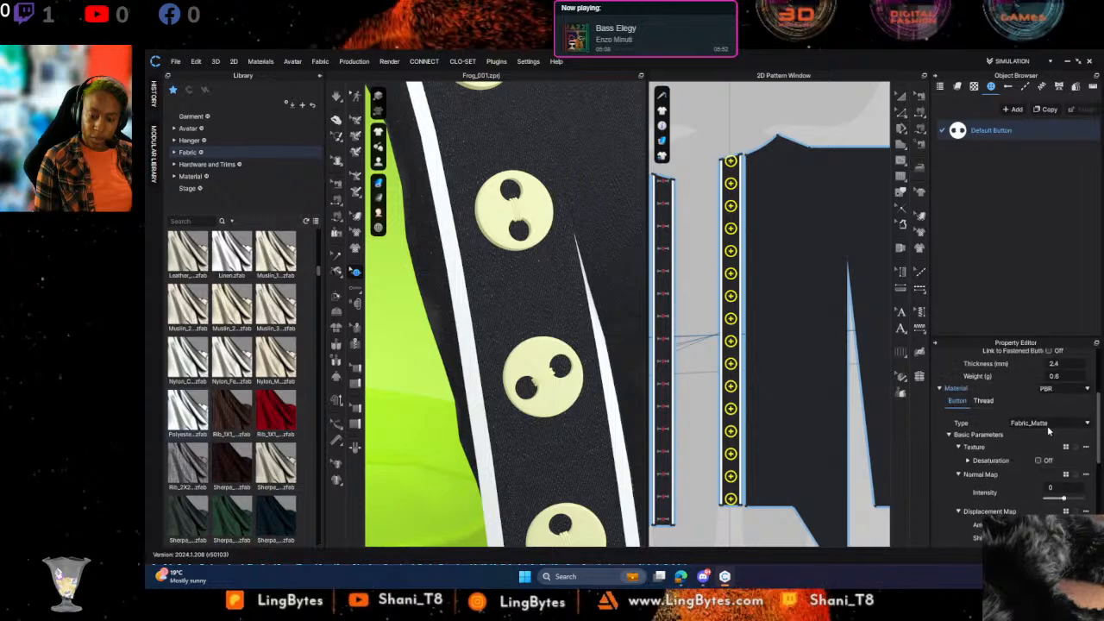
{"action": "left_click", "coordinate": [1047, 423]}
{"action": "left_click", "coordinate": [1040, 447]}
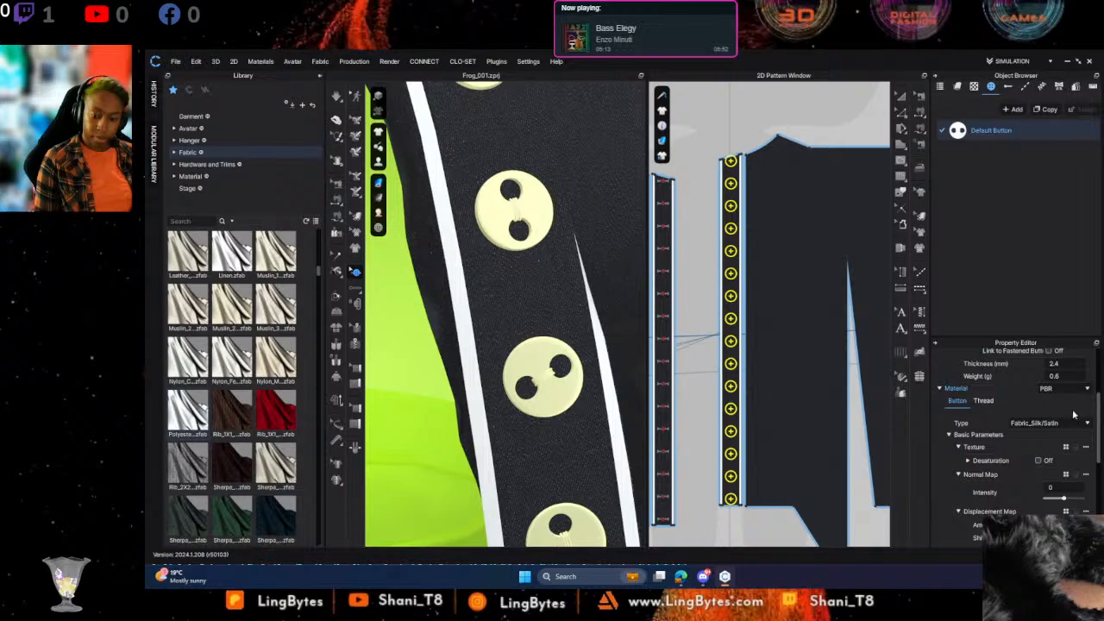
{"action": "left_click", "coordinate": [1048, 423]}
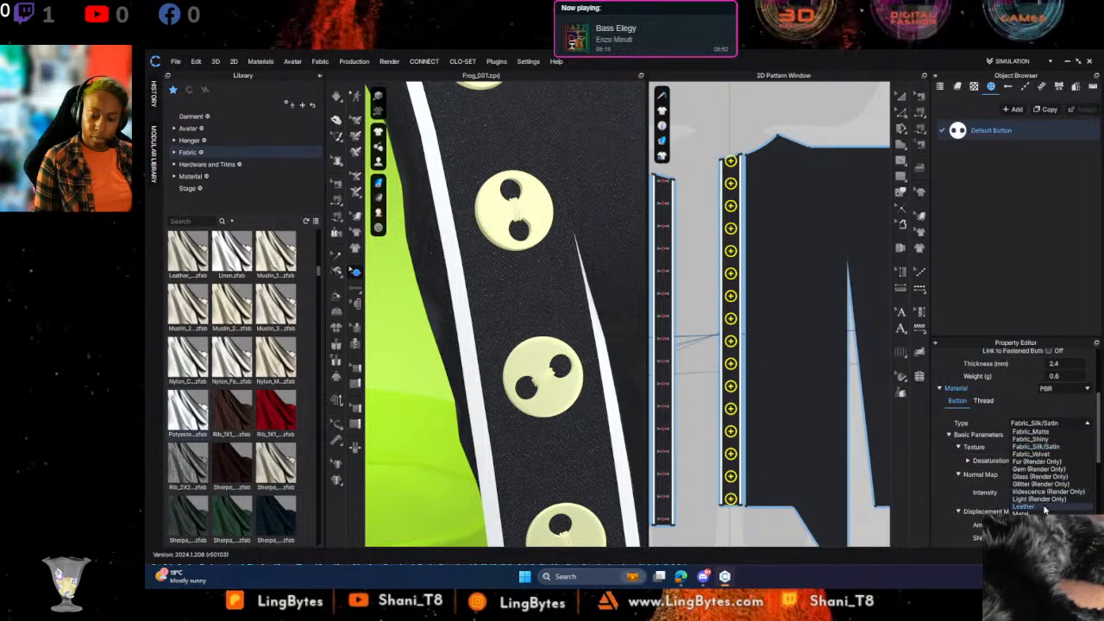
{"action": "left_click", "coordinate": [1065, 433]}
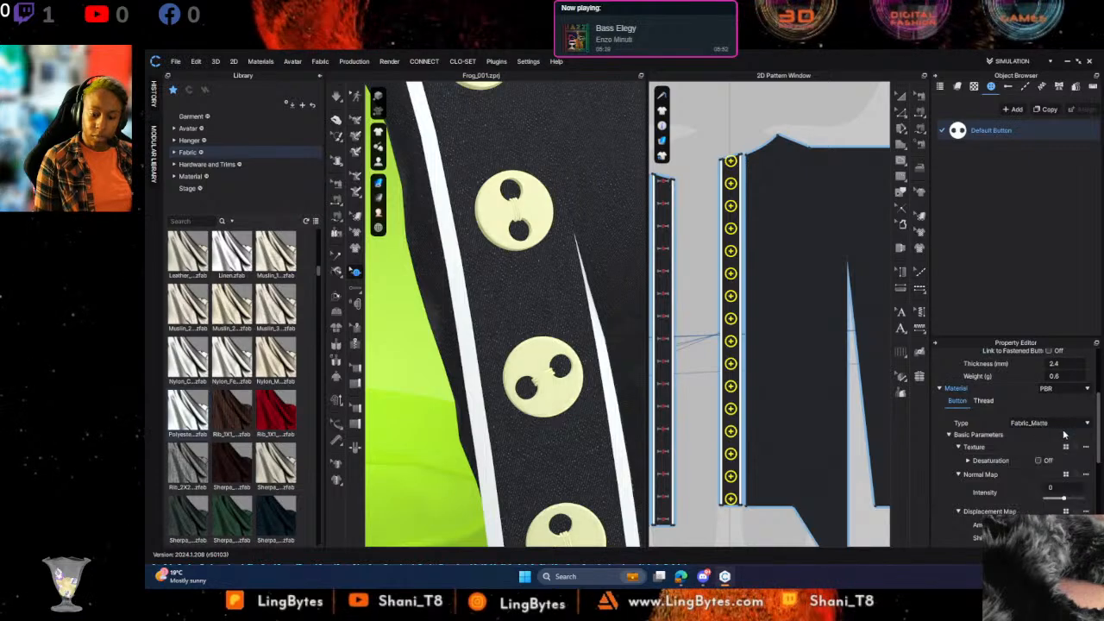
Examine the jacket with its restyled buttons on the whole frog from the front and from the side
{"action": "left_click", "coordinate": [719, 145]}
{"action": "scroll", "coordinate": [543, 415], "scroll_direction": "down", "scroll_amount": 5}
{"action": "scroll", "coordinate": [543, 415], "scroll_direction": "down", "scroll_amount": 6}
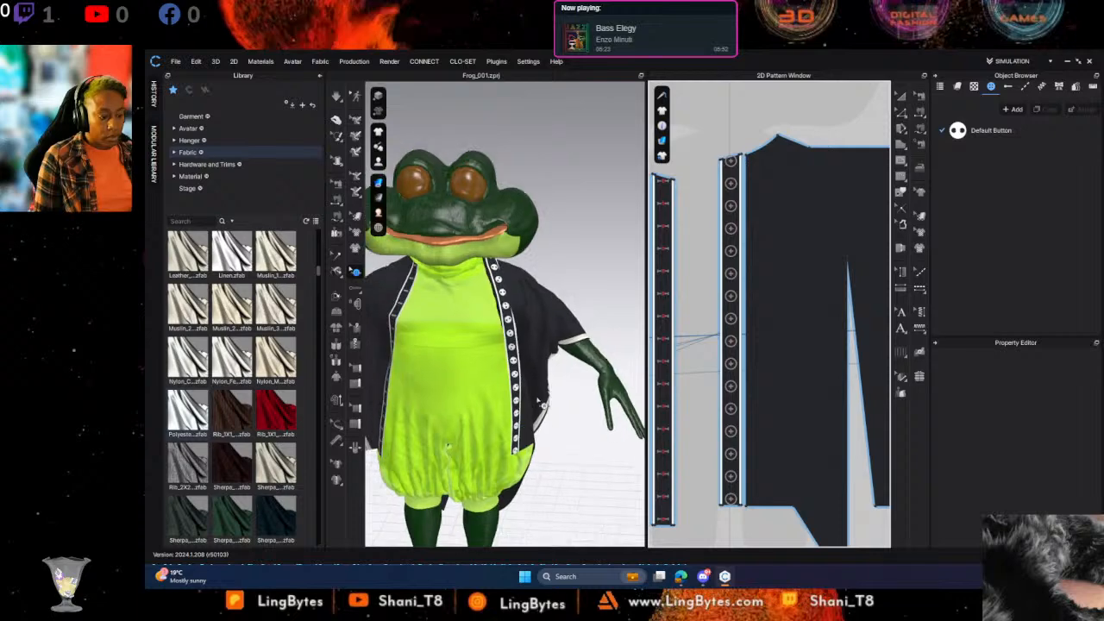
{"action": "middle_click_drag", "start_coordinate": [544, 404], "coordinate": [601, 423]}
{"action": "right_click_drag", "start_coordinate": [601, 424], "coordinate": [480, 448]}
{"action": "scroll", "coordinate": [728, 383], "scroll_direction": "down", "scroll_amount": 8}
{"action": "scroll", "coordinate": [836, 356], "scroll_direction": "up", "scroll_amount": 10}
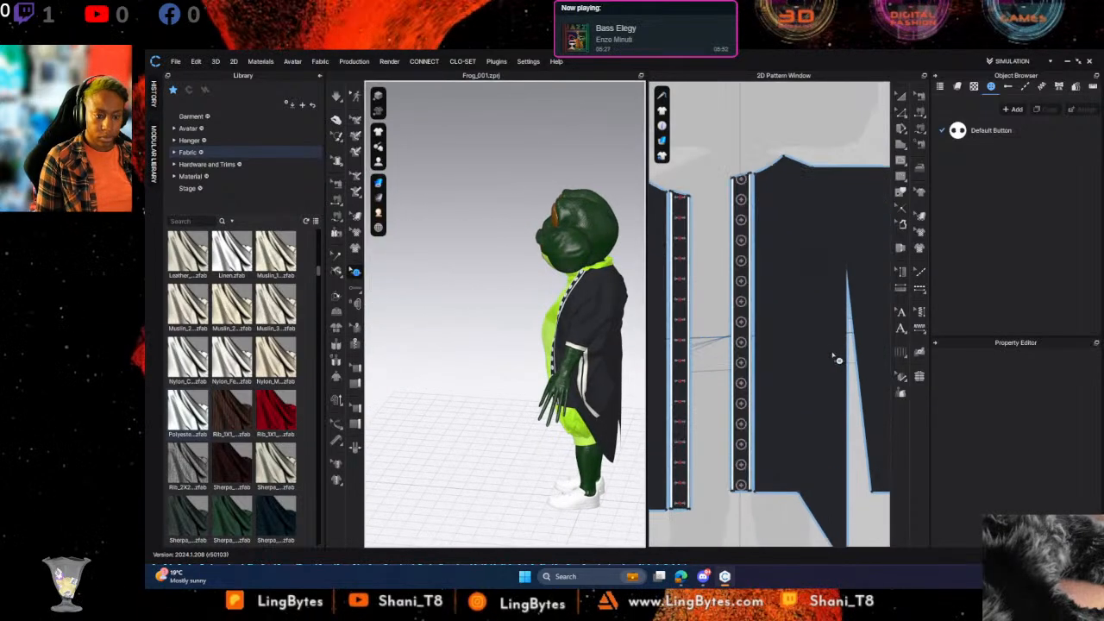
Duplicate one front and one back jacket panel and place the copies directly above the originals in the 2D pattern
{"action": "middle_click_drag", "start_coordinate": [815, 330], "coordinate": [759, 275]}
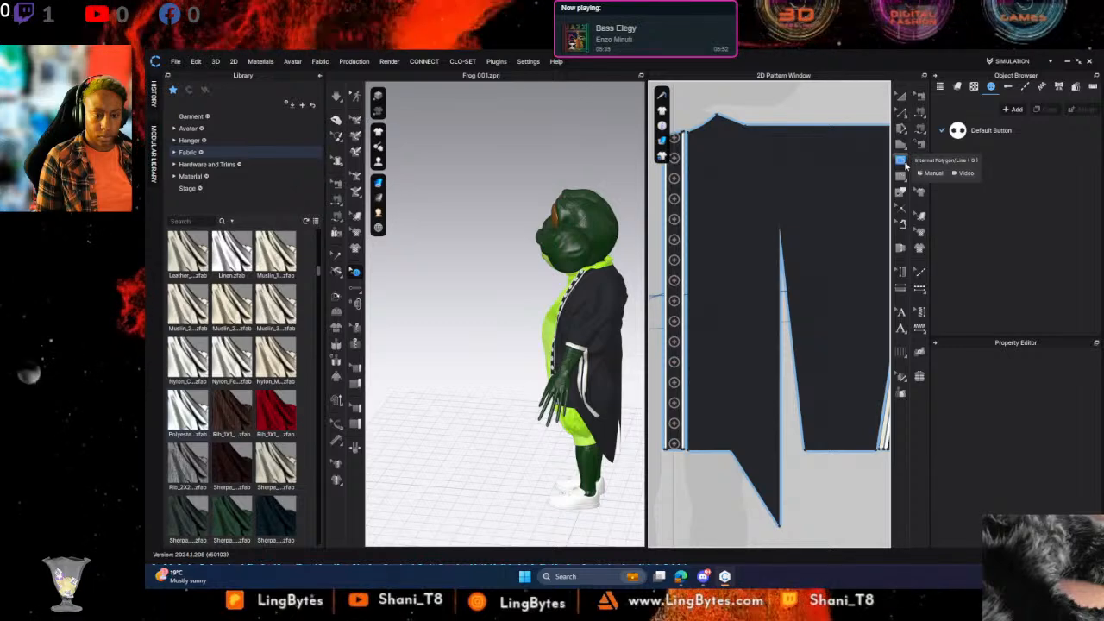
{"action": "left_click", "coordinate": [902, 96]}
{"action": "scroll", "coordinate": [739, 324], "scroll_direction": "down", "scroll_amount": 5}
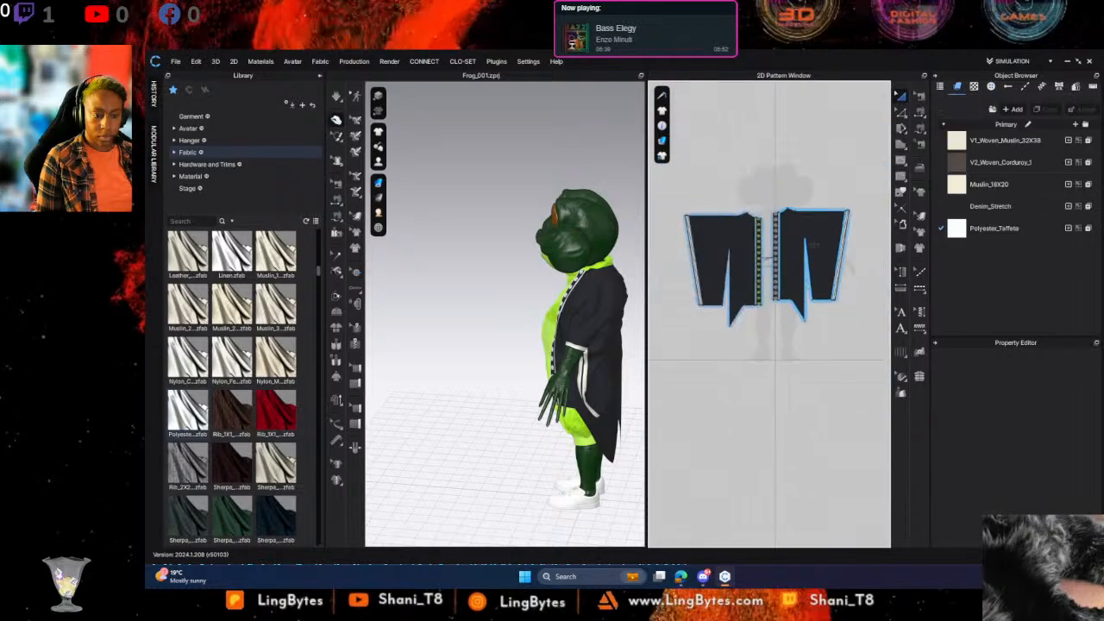
{"action": "key", "text": "ctrl+a"}
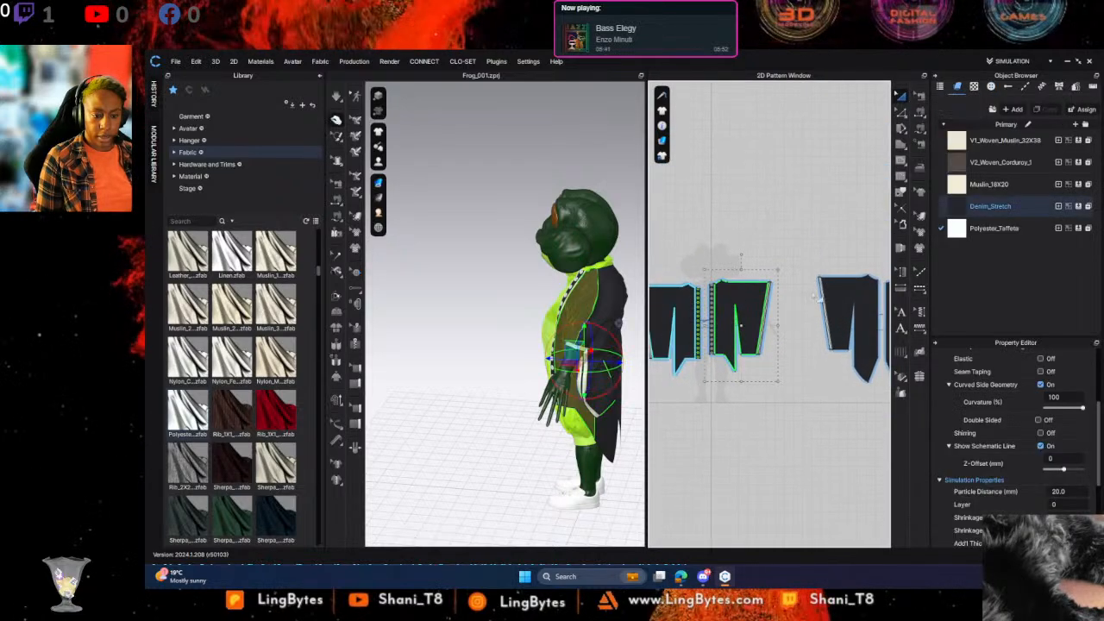
{"action": "key", "text": "ctrl+c"}
{"action": "key", "text": "ctrl+v"}
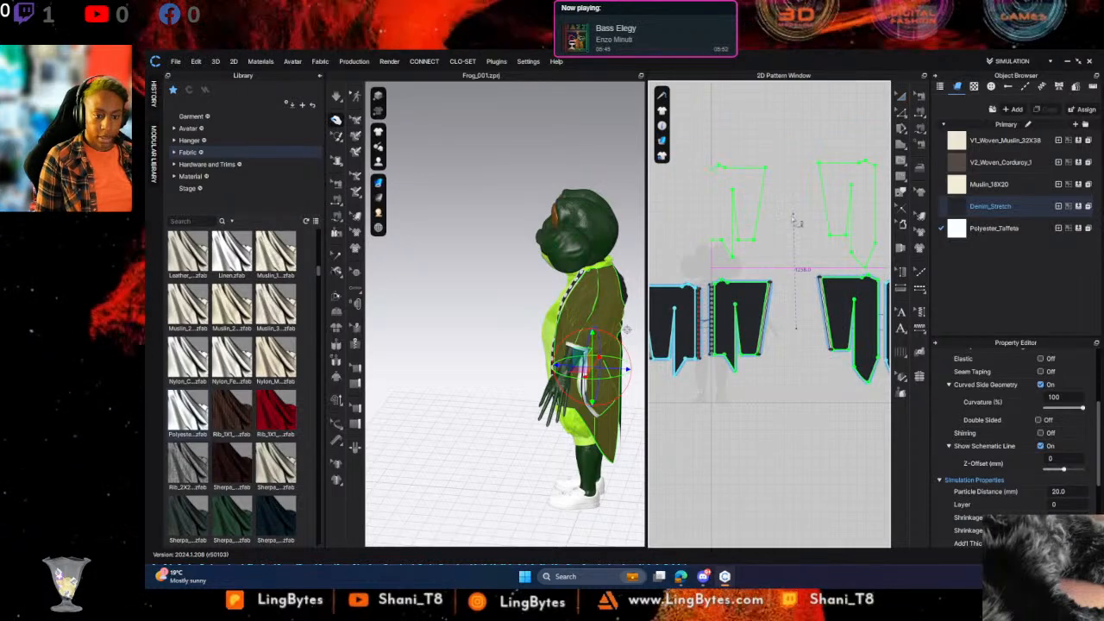
{"action": "left_click", "coordinate": [838, 235]}
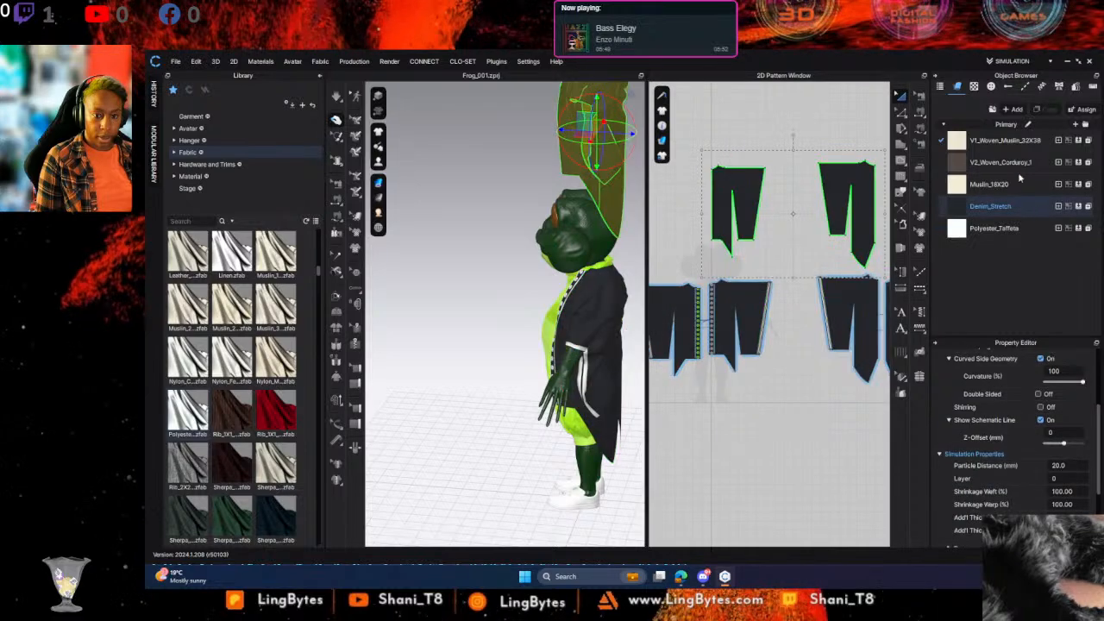
Try to lower the copied Denim_Stretch panels from above the frog's head towards its body
{"action": "left_click", "coordinate": [1030, 206]}
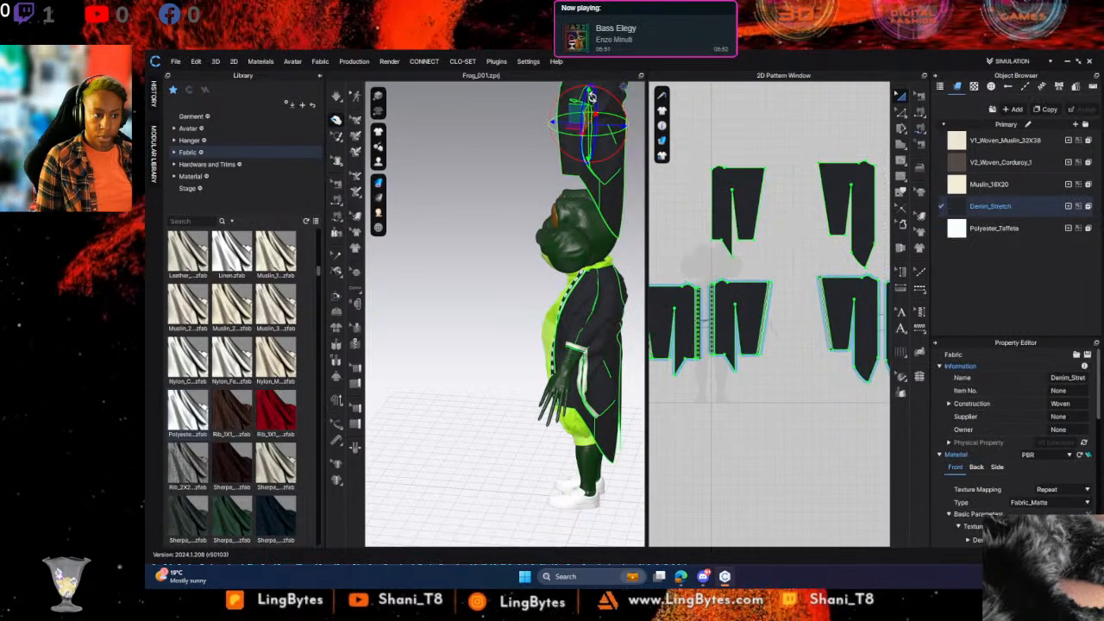
{"action": "left_click_drag", "start_coordinate": [590, 97], "coordinate": [583, 257]}
{"action": "right_click_drag", "start_coordinate": [588, 350], "coordinate": [638, 334]}
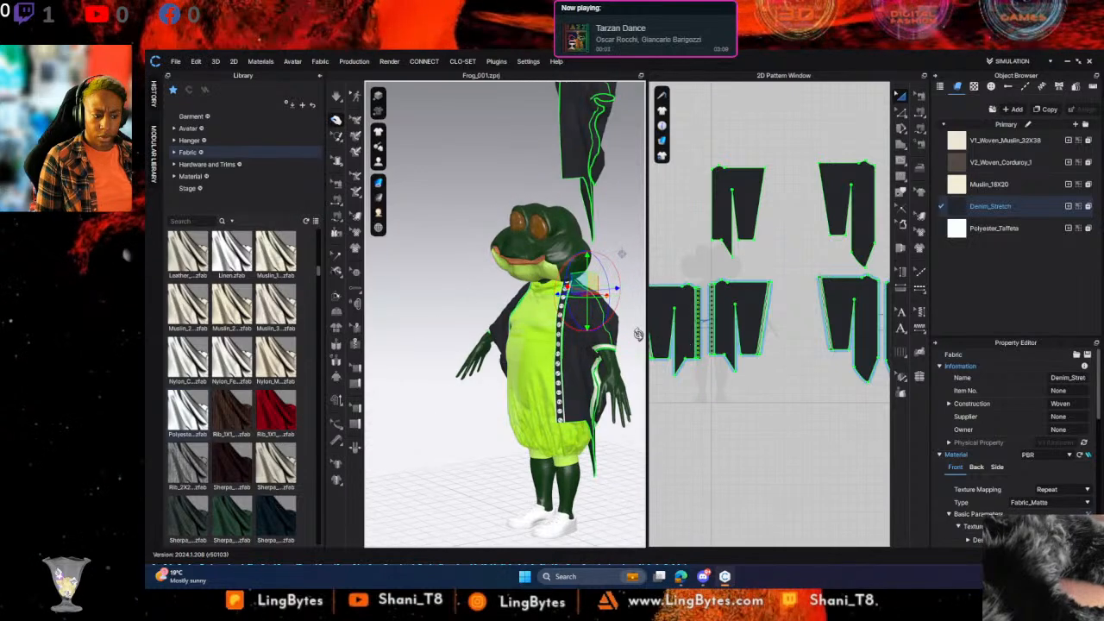
{"action": "left_click_drag", "start_coordinate": [586, 252], "coordinate": [588, 76]}
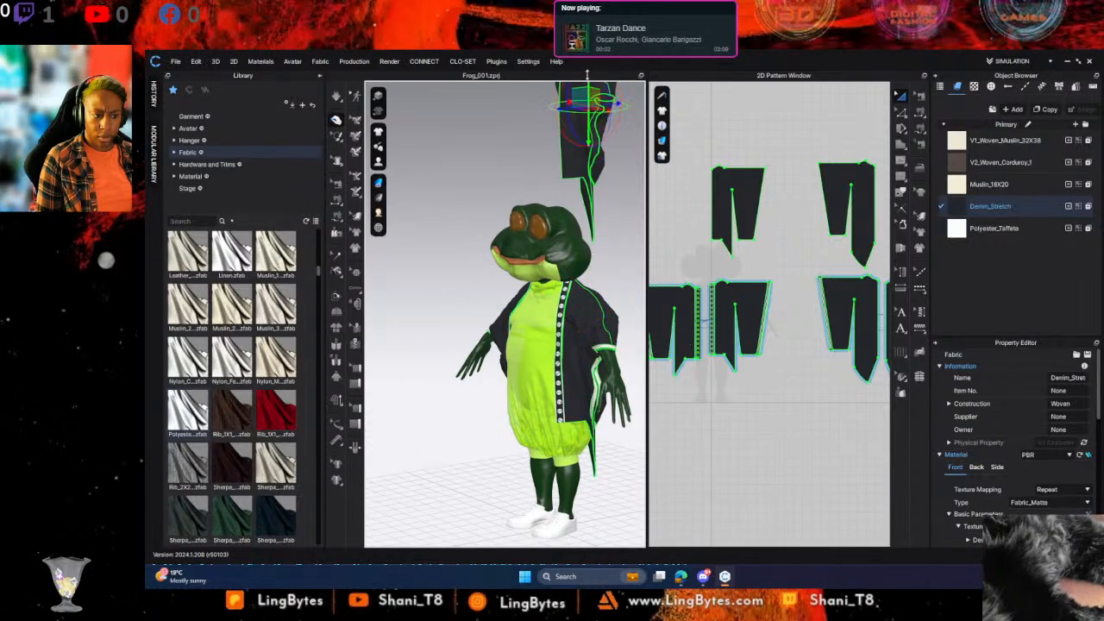
Select both copied Denim_Stretch panels above the frog's head and lower them together onto the jacket at body height
{"action": "left_click", "coordinate": [606, 171]}
{"action": "left_click", "coordinate": [576, 149], "text": "shift"}
{"action": "left_click", "coordinate": [580, 145], "text": "shift"}
{"action": "left_click", "coordinate": [581, 145], "text": "shift"}
{"action": "left_click", "coordinate": [577, 162], "text": "shift"}
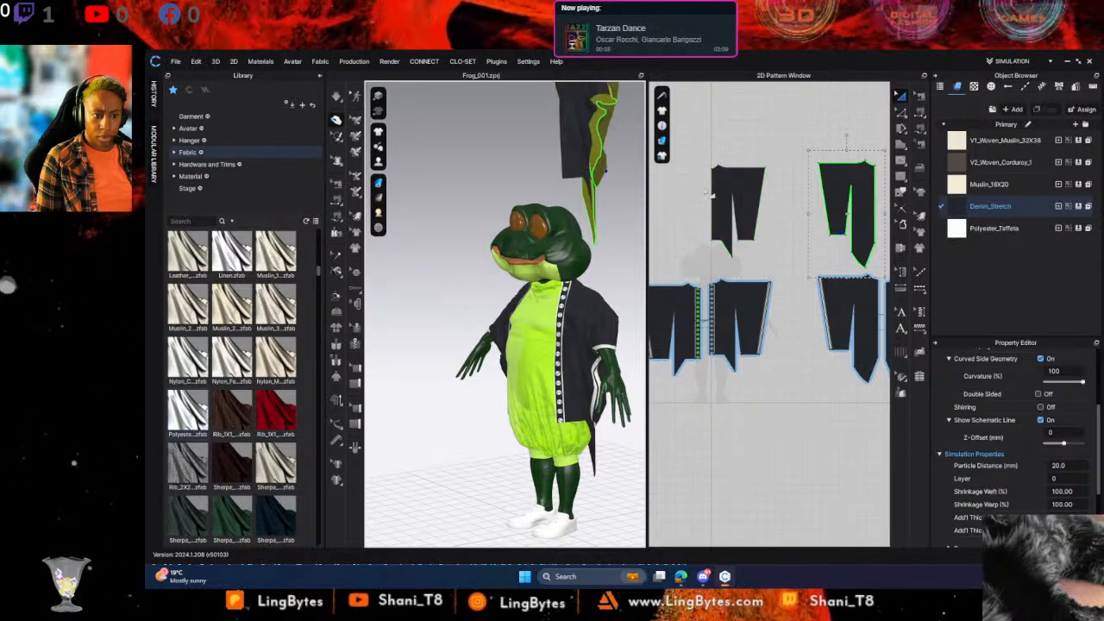
{"action": "left_click", "coordinate": [576, 160]}
{"action": "left_click", "coordinate": [608, 117], "text": "shift"}
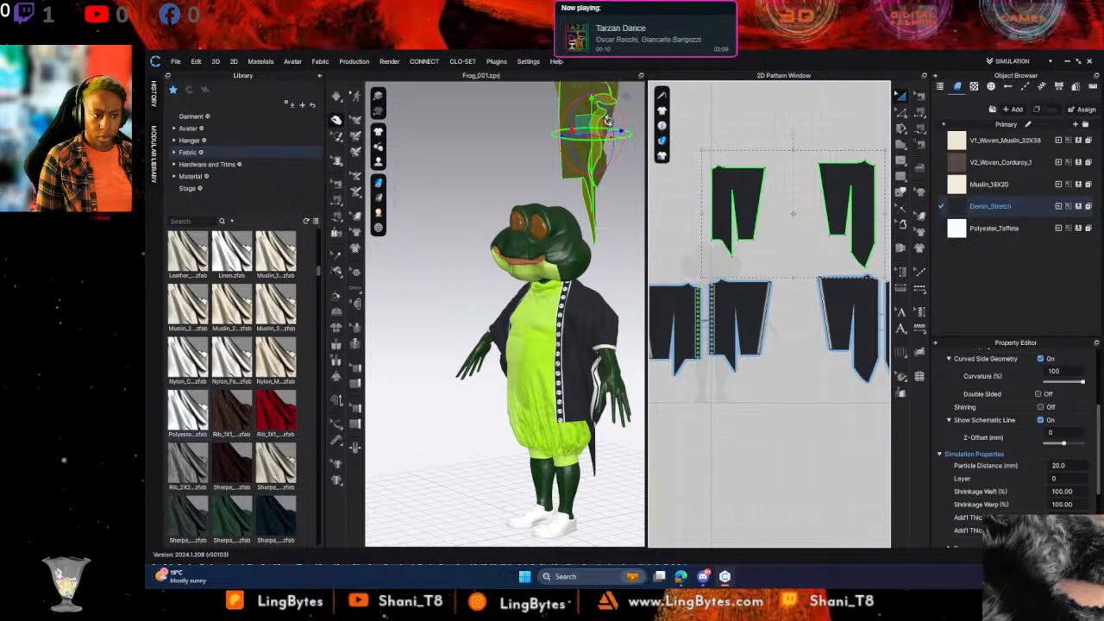
{"action": "left_click_drag", "start_coordinate": [580, 106], "coordinate": [579, 338]}
{"action": "left_click", "coordinate": [786, 405]}
{"action": "middle_click_drag", "start_coordinate": [769, 238], "coordinate": [755, 340]}
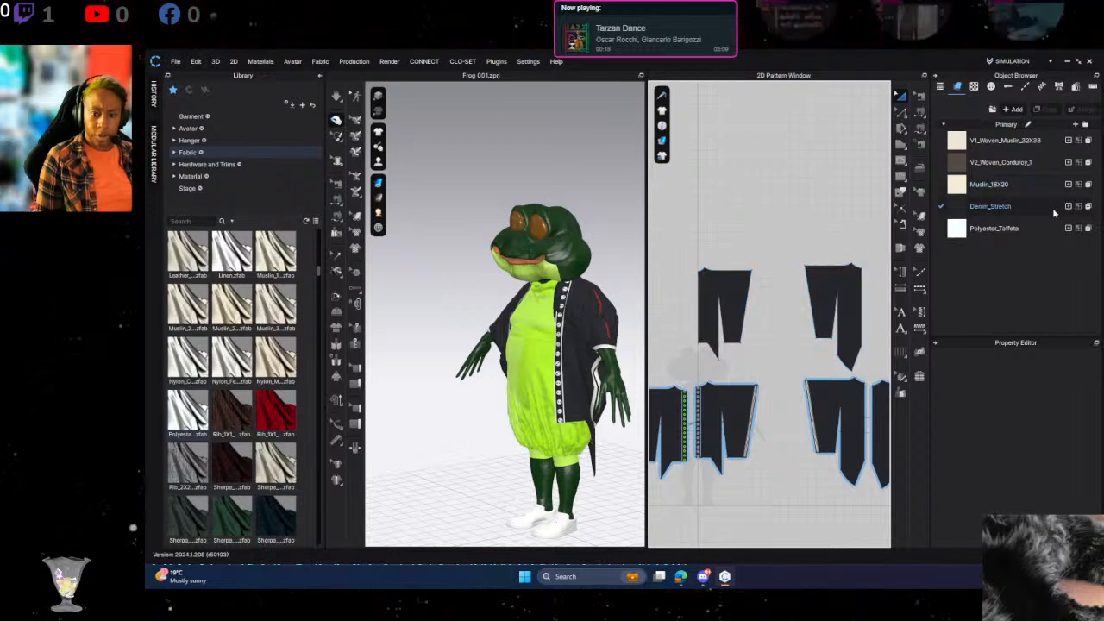
Copy the Denim_Stretch fabric and replace the copy with the light blue V2_Woven_Crepe_CDC_2 fabric from the library
{"action": "left_click", "coordinate": [990, 206]}
{"action": "left_click", "coordinate": [1048, 109]}
{"action": "scroll", "coordinate": [1078, 479], "scroll_direction": "down", "scroll_amount": 10}
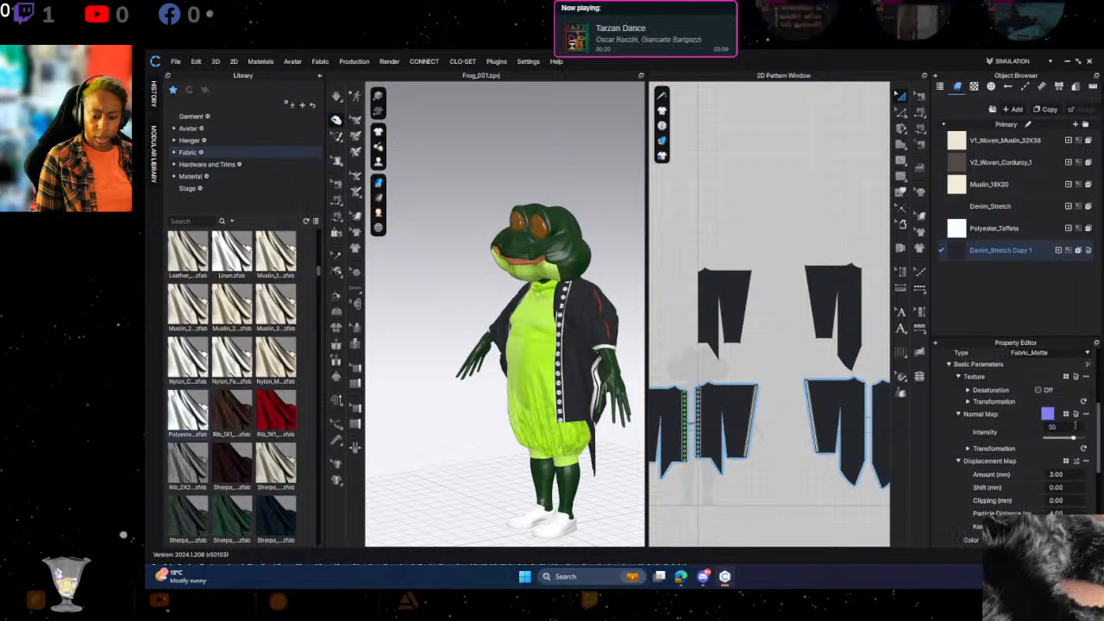
{"action": "scroll", "coordinate": [1085, 484], "scroll_direction": "up", "scroll_amount": 3}
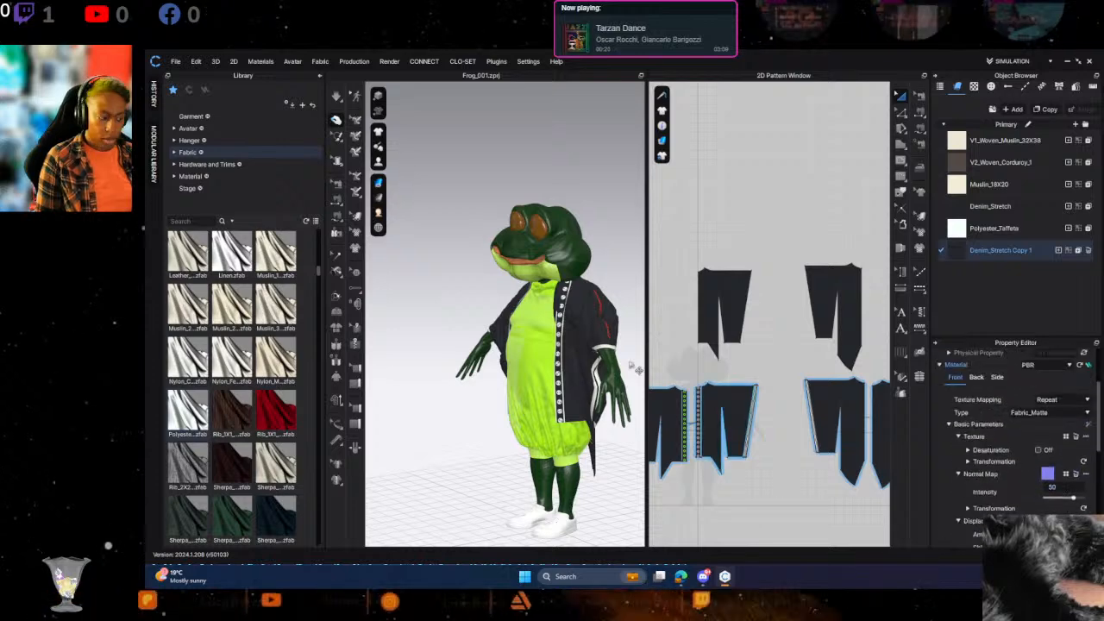
{"action": "scroll", "coordinate": [204, 451], "scroll_direction": "down", "scroll_amount": 5}
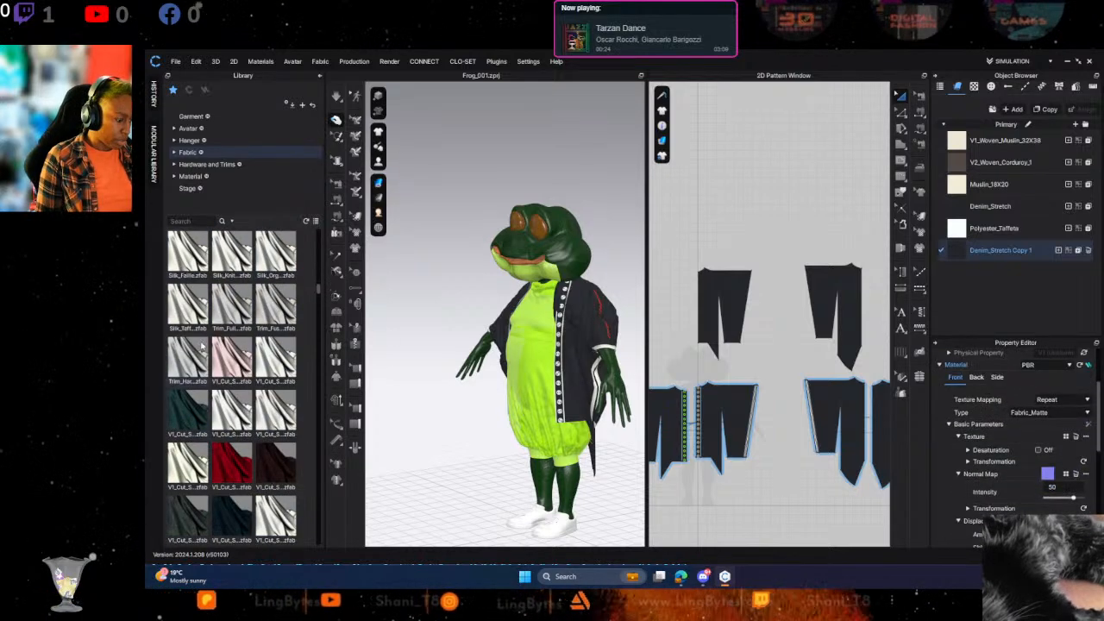
{"action": "scroll", "coordinate": [204, 442], "scroll_direction": "up", "scroll_amount": 4}
{"action": "scroll", "coordinate": [197, 431], "scroll_direction": "down", "scroll_amount": 5}
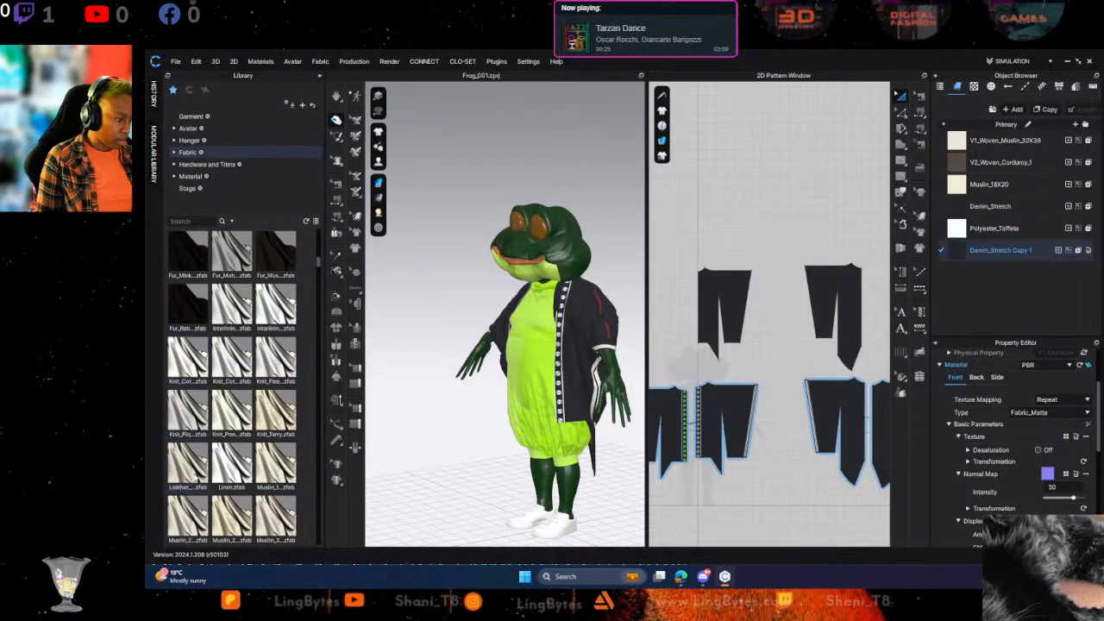
{"action": "scroll", "coordinate": [203, 444], "scroll_direction": "down", "scroll_amount": 3}
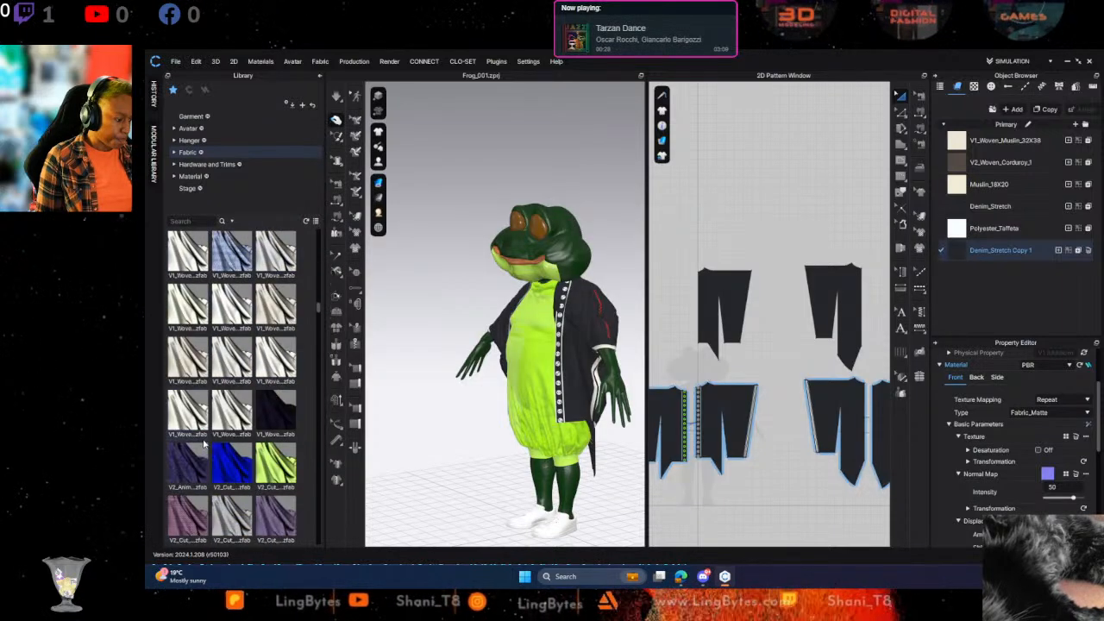
{"action": "scroll", "coordinate": [207, 440], "scroll_direction": "down", "scroll_amount": 5}
{"action": "scroll", "coordinate": [276, 347], "scroll_direction": "down", "scroll_amount": 5}
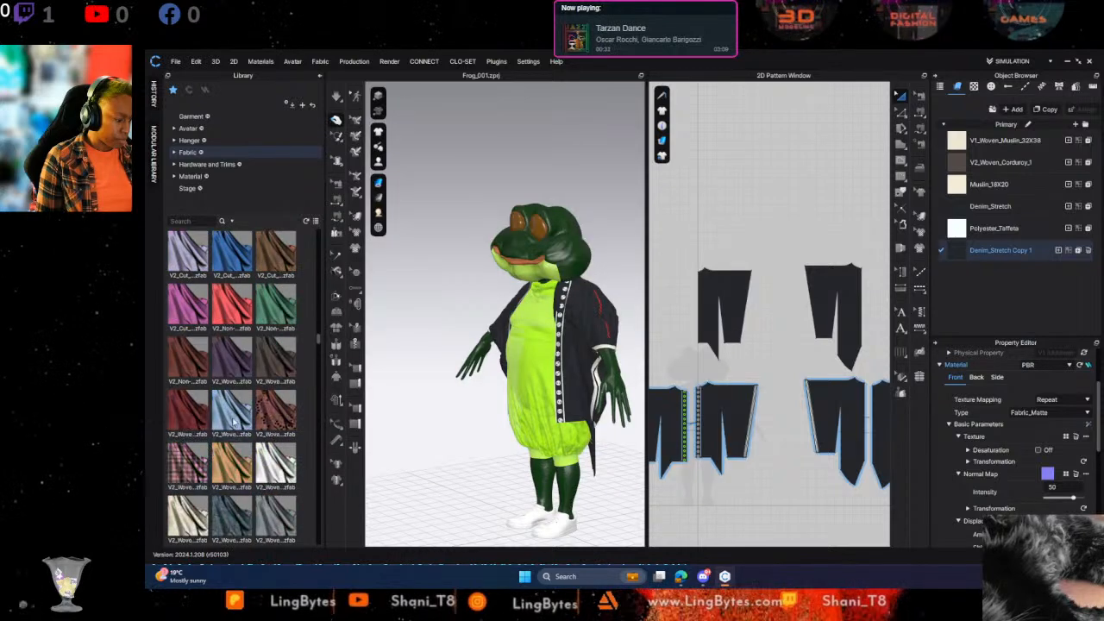
{"action": "left_click_drag", "start_coordinate": [239, 406], "coordinate": [970, 254]}
Recolour the V2_Woven_Crepe_CDC_2 fabric to a muted dark navy blue
{"action": "scroll", "coordinate": [1089, 499], "scroll_direction": "down", "scroll_amount": 3}
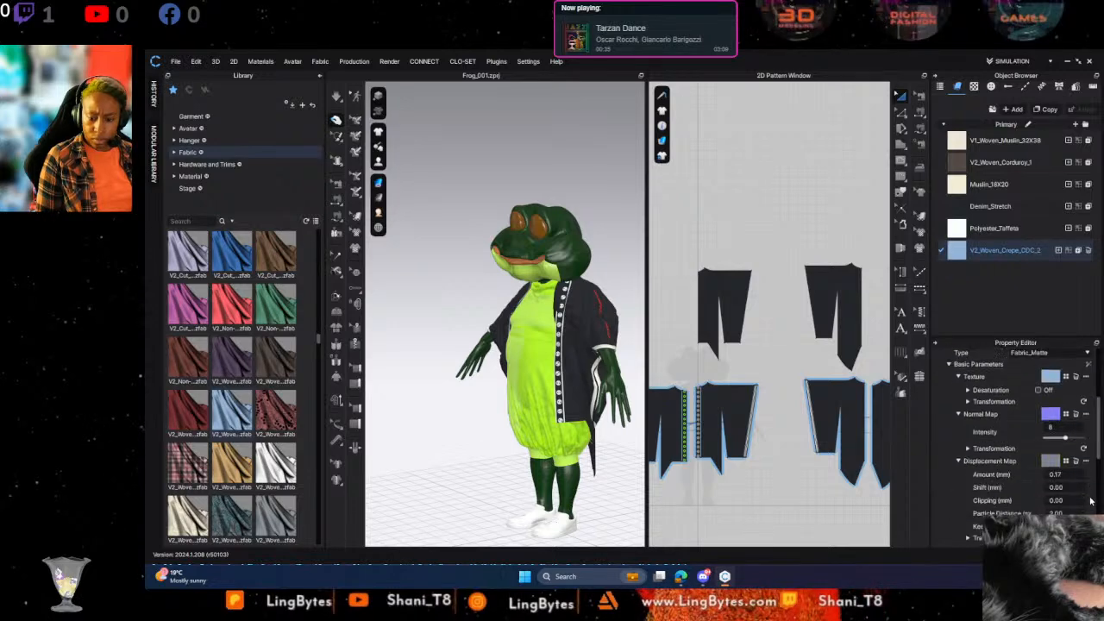
{"action": "left_click", "coordinate": [1050, 520]}
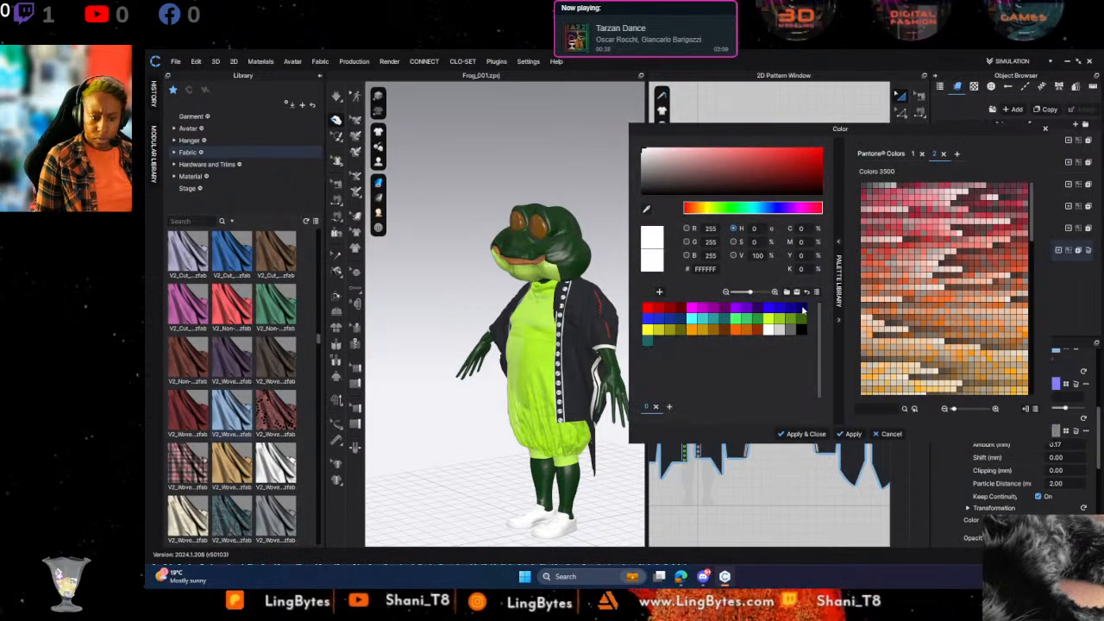
{"action": "left_click", "coordinate": [801, 308]}
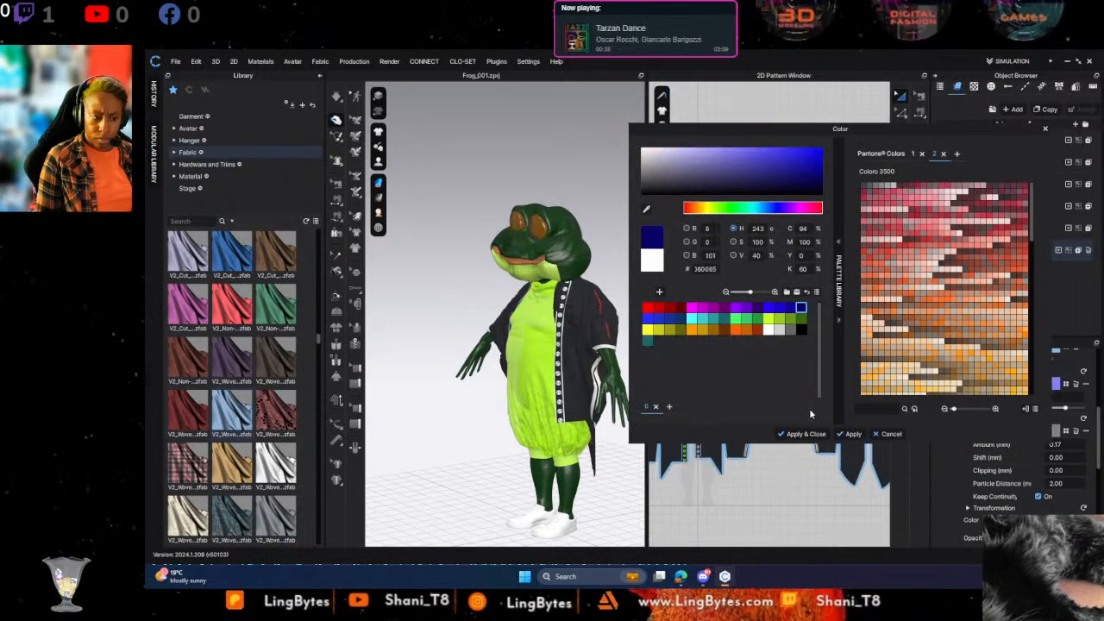
{"action": "left_click", "coordinate": [646, 209]}
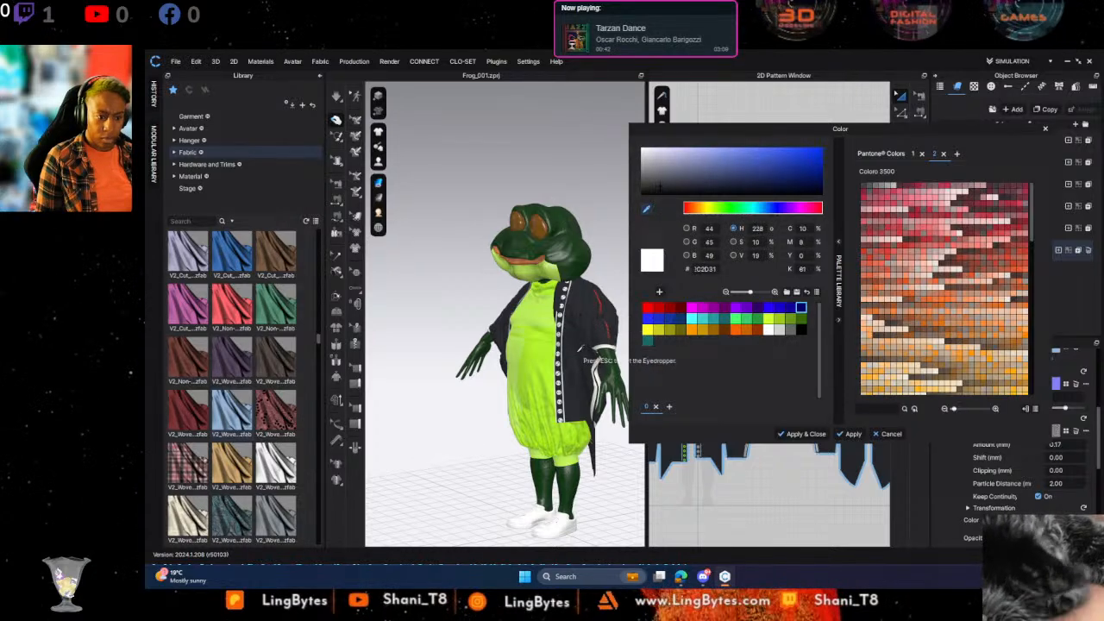
{"action": "key", "text": "Escape"}
{"action": "left_click", "coordinate": [684, 187]}
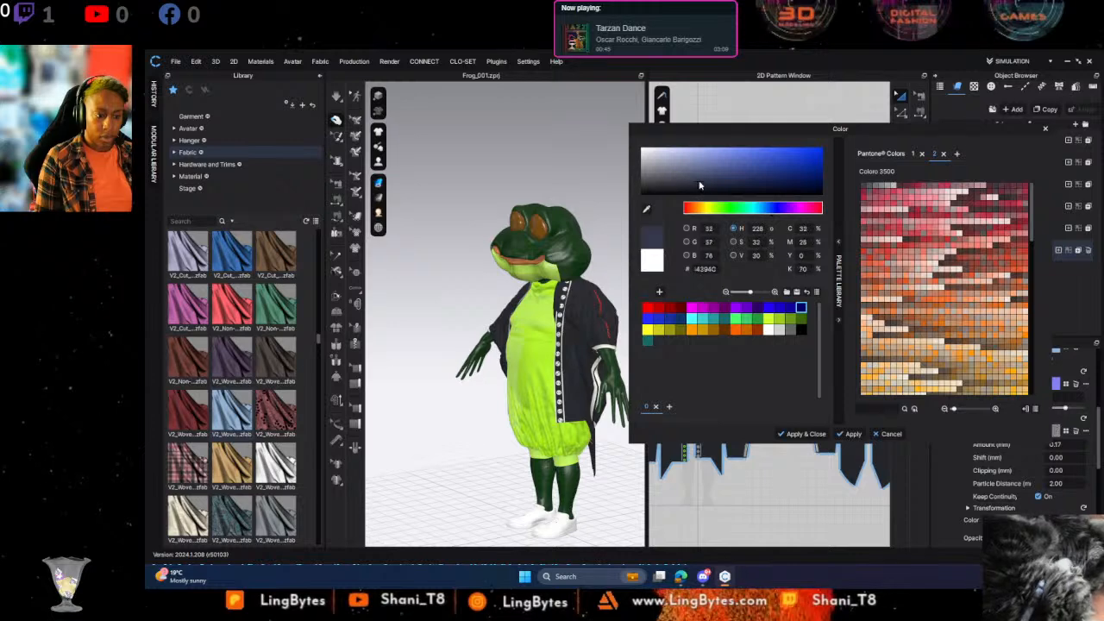
{"action": "left_click", "coordinate": [813, 437]}
Assign the navy V2_Woven_Crepe_CDC_2 fabric to both copied jacket panels in the 2D pattern
{"action": "scroll", "coordinate": [786, 365], "scroll_direction": "up", "scroll_amount": 5}
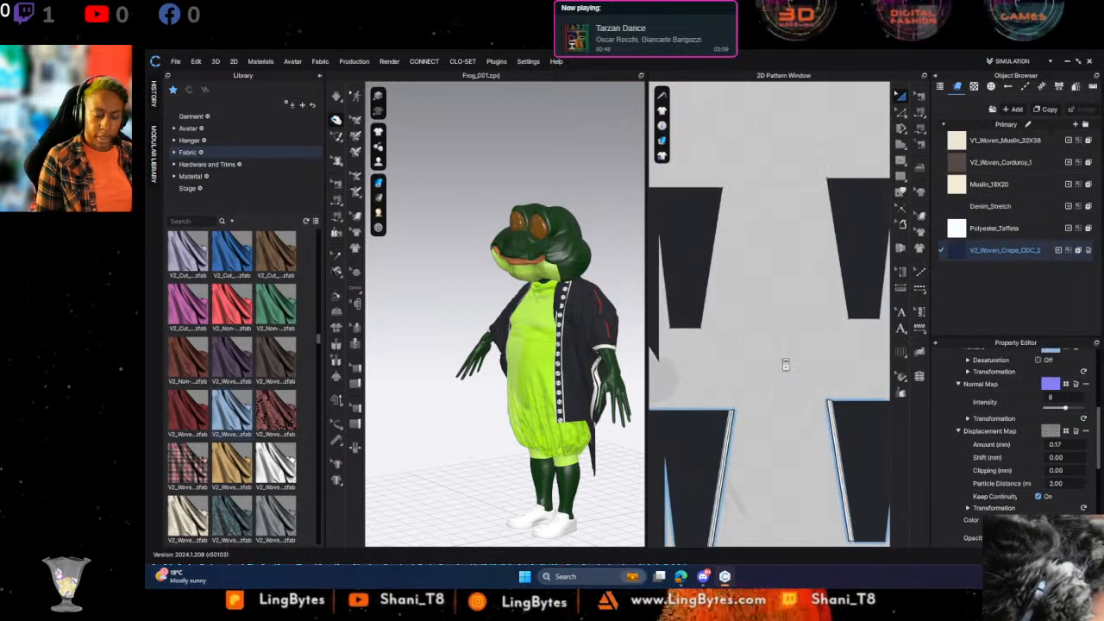
{"action": "left_click", "coordinate": [868, 229]}
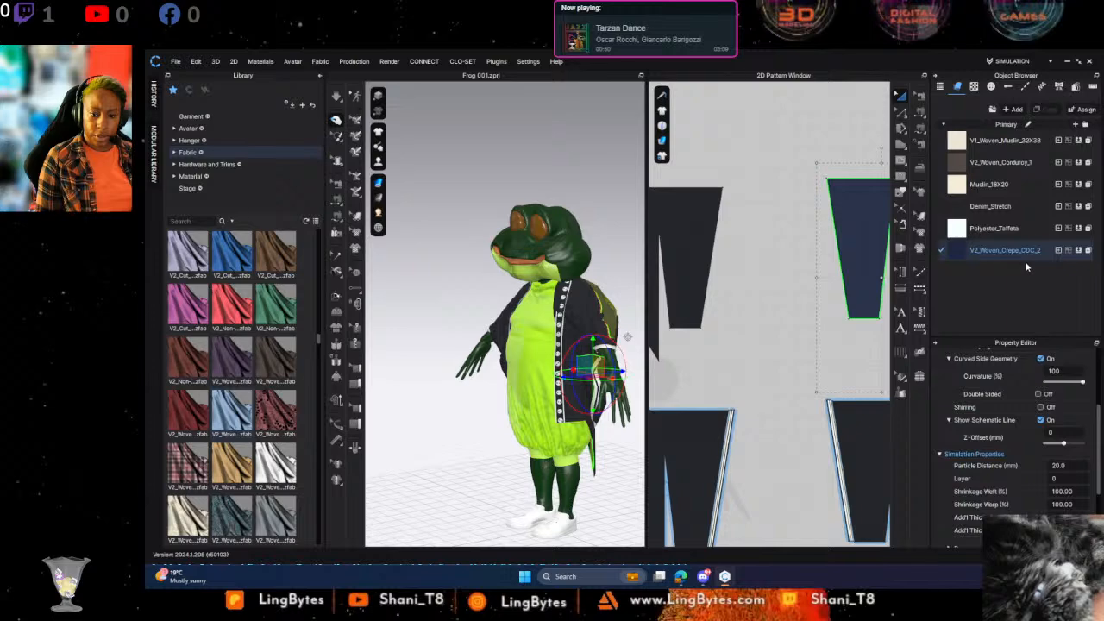
{"action": "left_click", "coordinate": [696, 242]}
{"action": "middle_click_drag", "start_coordinate": [786, 278], "coordinate": [727, 291]}
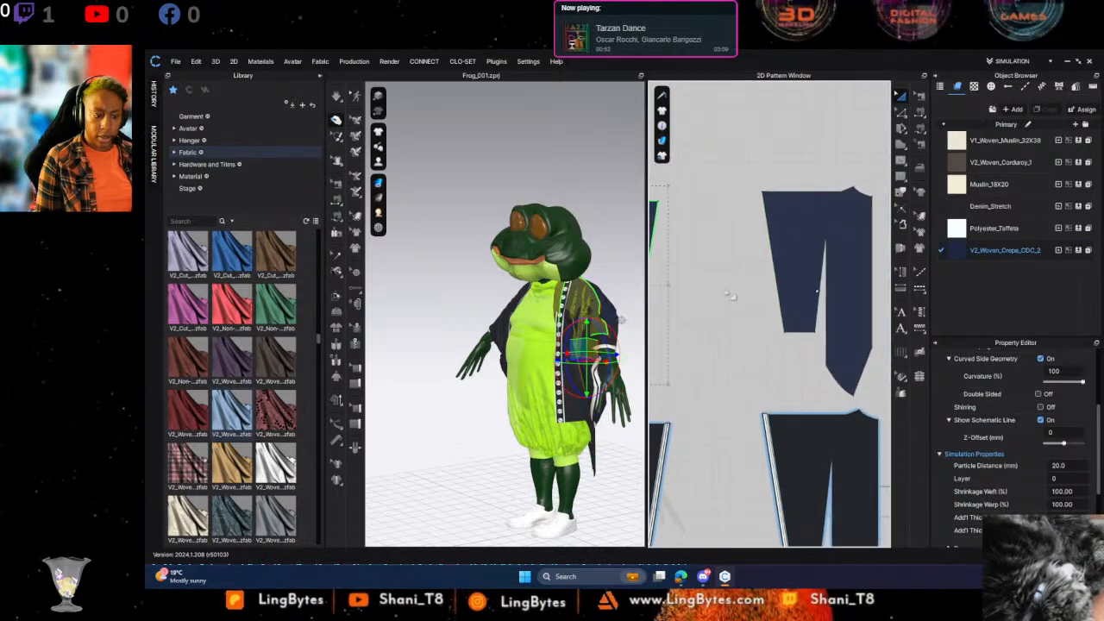
{"action": "left_click", "coordinate": [727, 290]}
Set the simulation layer of both navy panel copies to 2
{"action": "left_click", "coordinate": [795, 252]}
{"action": "middle_click_drag", "start_coordinate": [706, 238], "coordinate": [778, 234]}
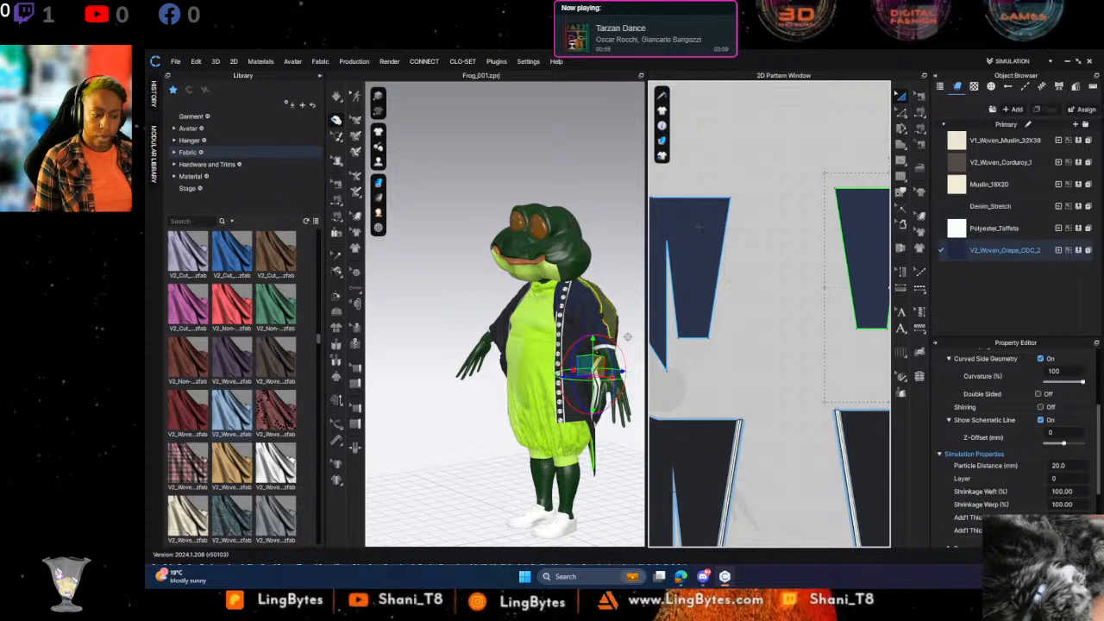
{"action": "left_click", "coordinate": [698, 227], "text": "shift"}
{"action": "left_click", "coordinate": [1057, 478]}
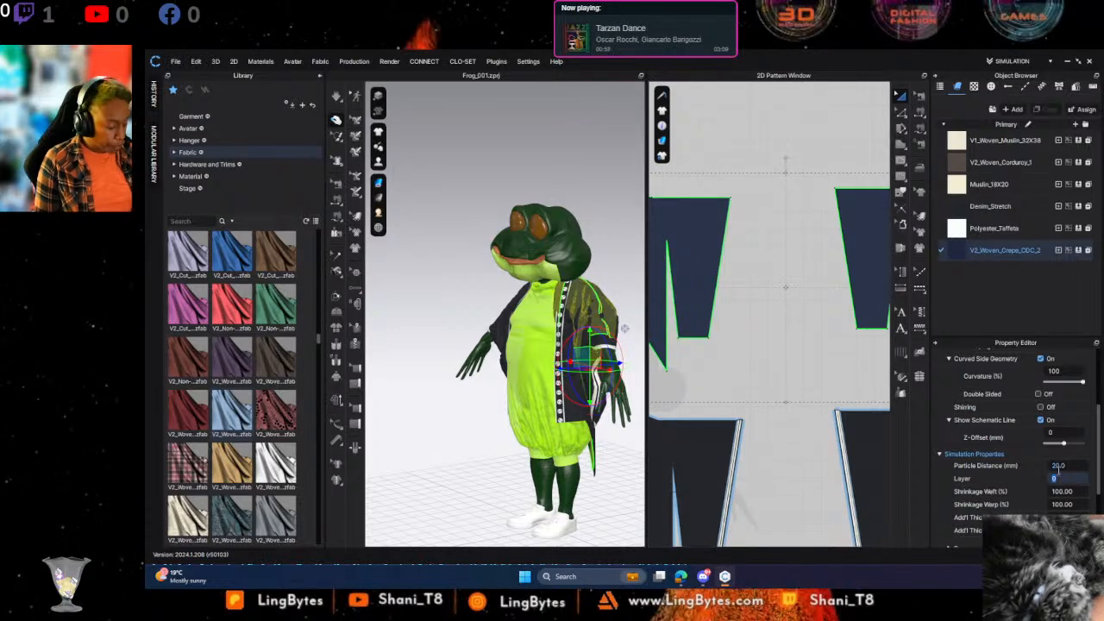
{"action": "type", "text": "22"}
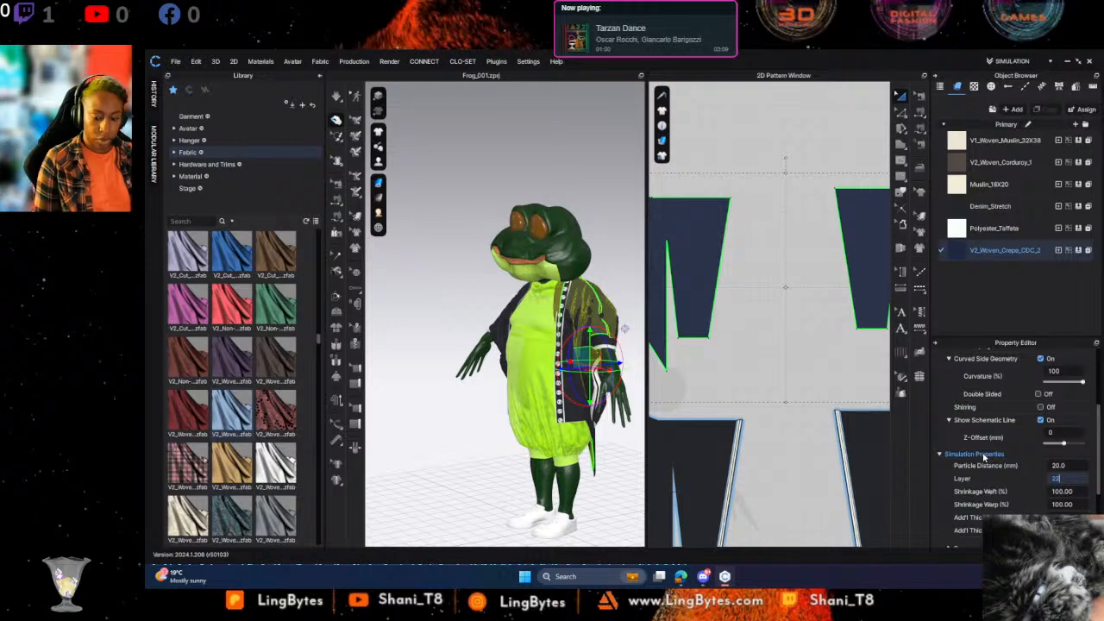
{"action": "key", "text": "BackSpace"}
{"action": "left_click", "coordinate": [818, 362]}
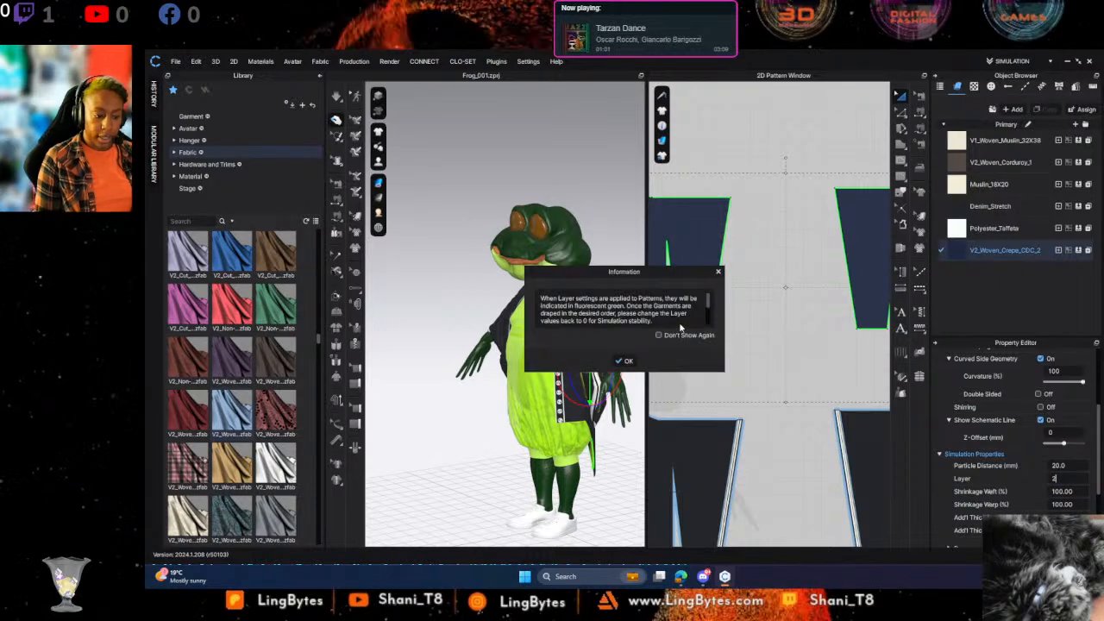
{"action": "left_click", "coordinate": [628, 363]}
{"action": "left_click", "coordinate": [864, 343]}
Draw a curved internal line about 274 mm long on the navy back panel from its top edge to the slit's upper end
{"action": "middle_click_drag", "start_coordinate": [863, 345], "coordinate": [785, 412]}
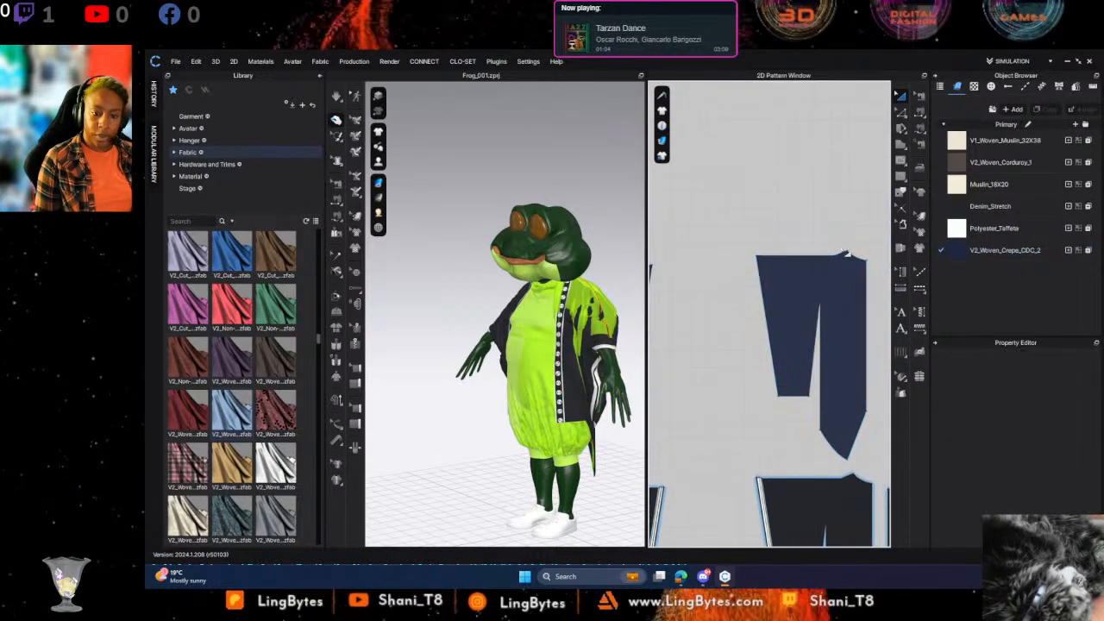
{"action": "scroll", "coordinate": [837, 257], "scroll_direction": "down", "scroll_amount": 1}
{"action": "left_click", "coordinate": [900, 160]}
{"action": "scroll", "coordinate": [849, 253], "scroll_direction": "down", "scroll_amount": 2}
{"action": "scroll", "coordinate": [850, 256], "scroll_direction": "up", "scroll_amount": 6}
{"action": "left_click", "coordinate": [841, 231]}
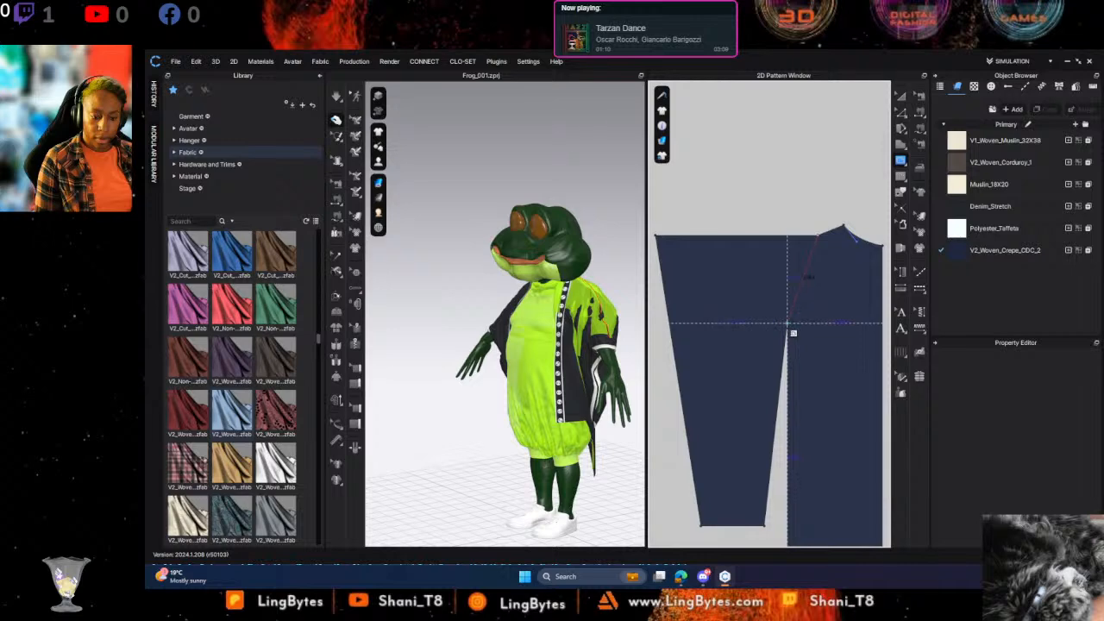
{"action": "left_click_drag", "start_coordinate": [786, 325], "coordinate": [733, 337]}
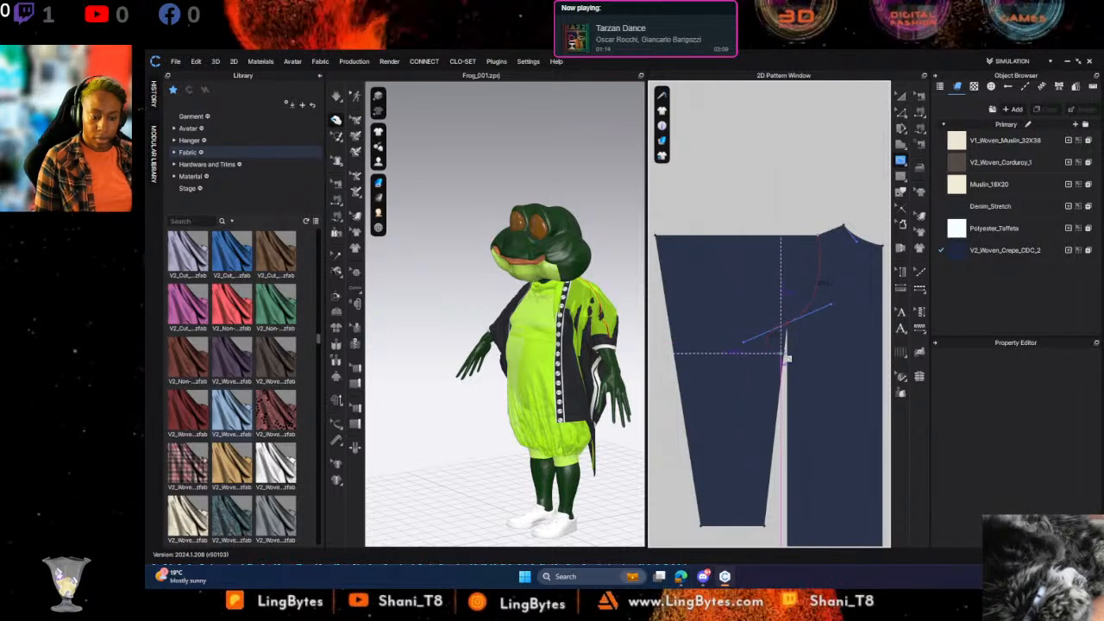
{"action": "scroll", "coordinate": [787, 345], "scroll_direction": "up", "scroll_amount": 3}
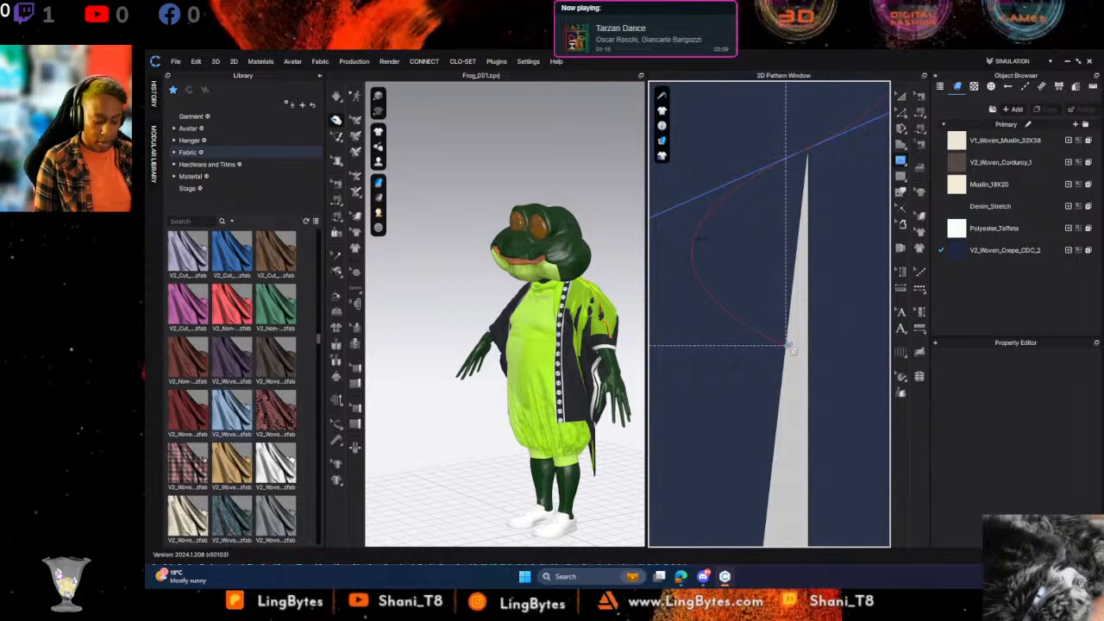
{"action": "double_click", "coordinate": [786, 345]}
Draw a curved internal line about 282 mm long on the navy front panel from the shoulder corner to the slit's tip
{"action": "scroll", "coordinate": [789, 341], "scroll_direction": "down", "scroll_amount": 6}
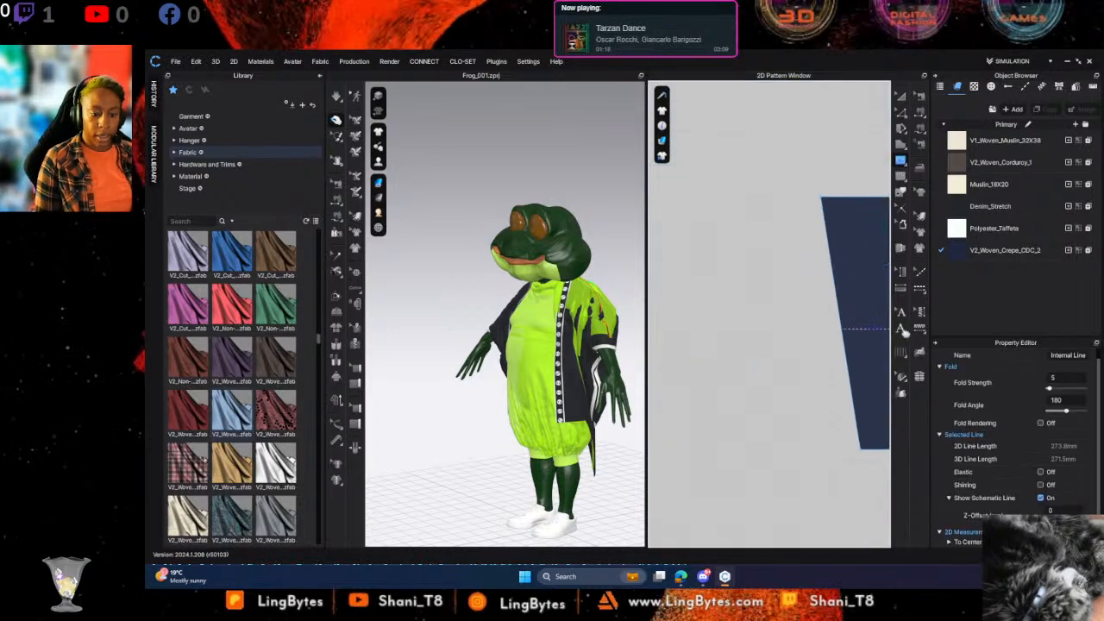
{"action": "scroll", "coordinate": [801, 325], "scroll_direction": "down", "scroll_amount": 4}
{"action": "scroll", "coordinate": [764, 313], "scroll_direction": "up", "scroll_amount": 6}
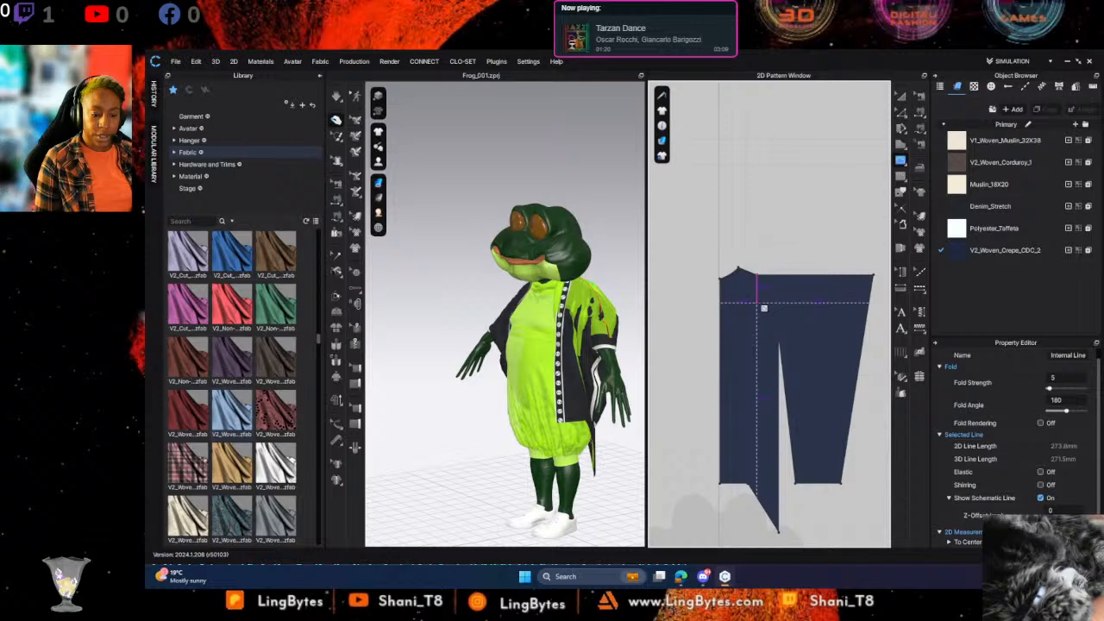
{"action": "scroll", "coordinate": [761, 295], "scroll_direction": "up", "scroll_amount": 2}
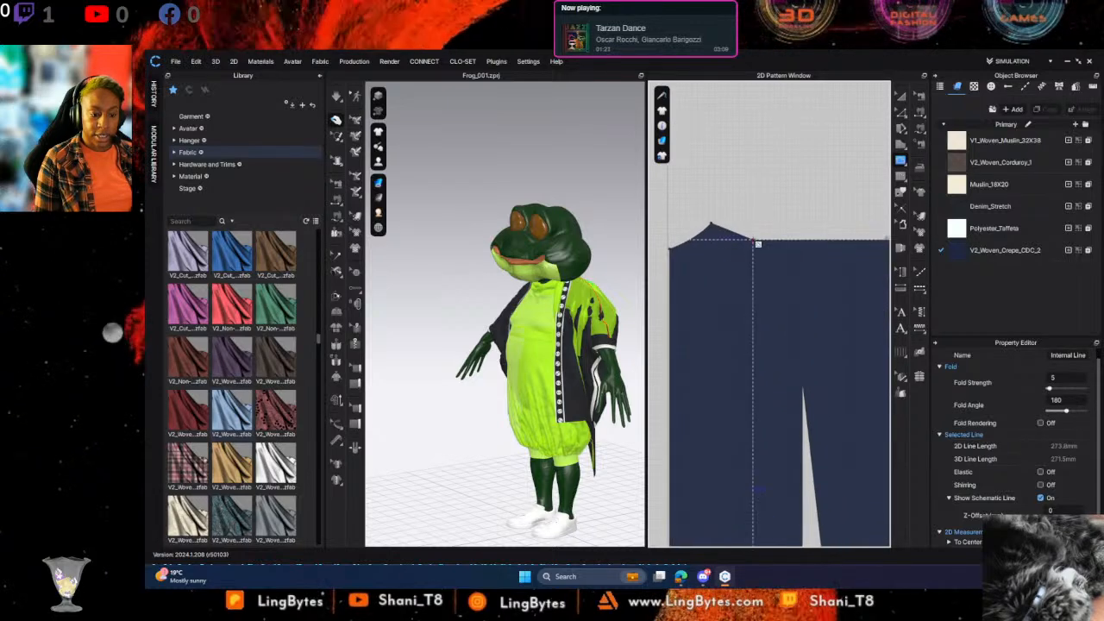
{"action": "left_click_drag", "start_coordinate": [803, 390], "coordinate": [840, 391]}
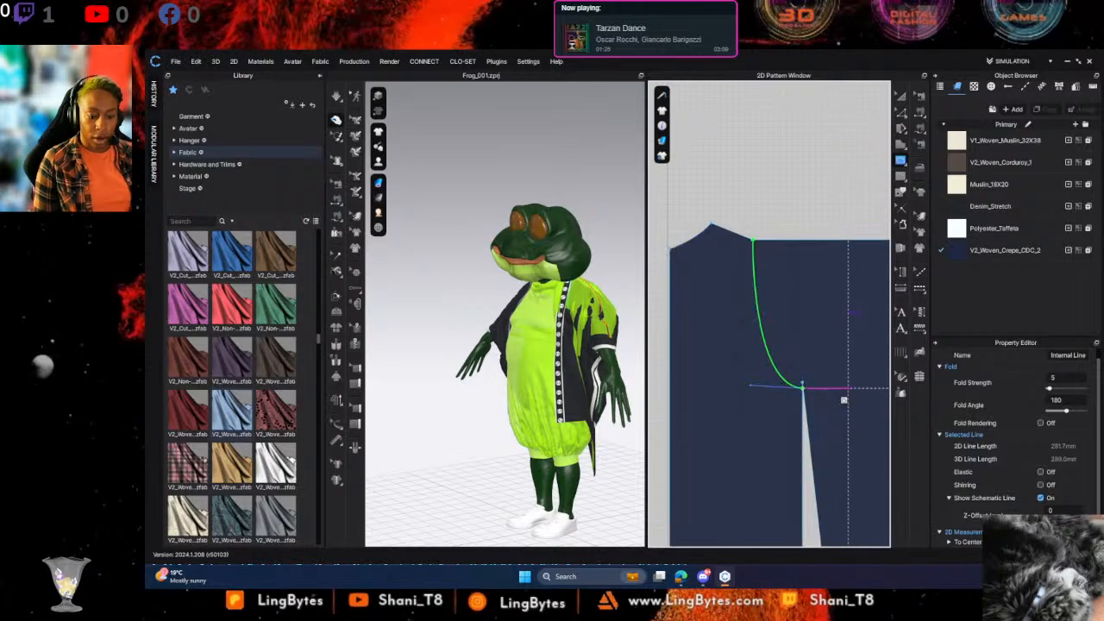
Draw a straight internal line about 823 mm long down the navy front panel from the neckline's peak to the hem corner
{"action": "scroll", "coordinate": [803, 395], "scroll_direction": "down", "scroll_amount": 6}
{"action": "scroll", "coordinate": [798, 380], "scroll_direction": "down", "scroll_amount": 2}
{"action": "scroll", "coordinate": [796, 381], "scroll_direction": "up", "scroll_amount": 6}
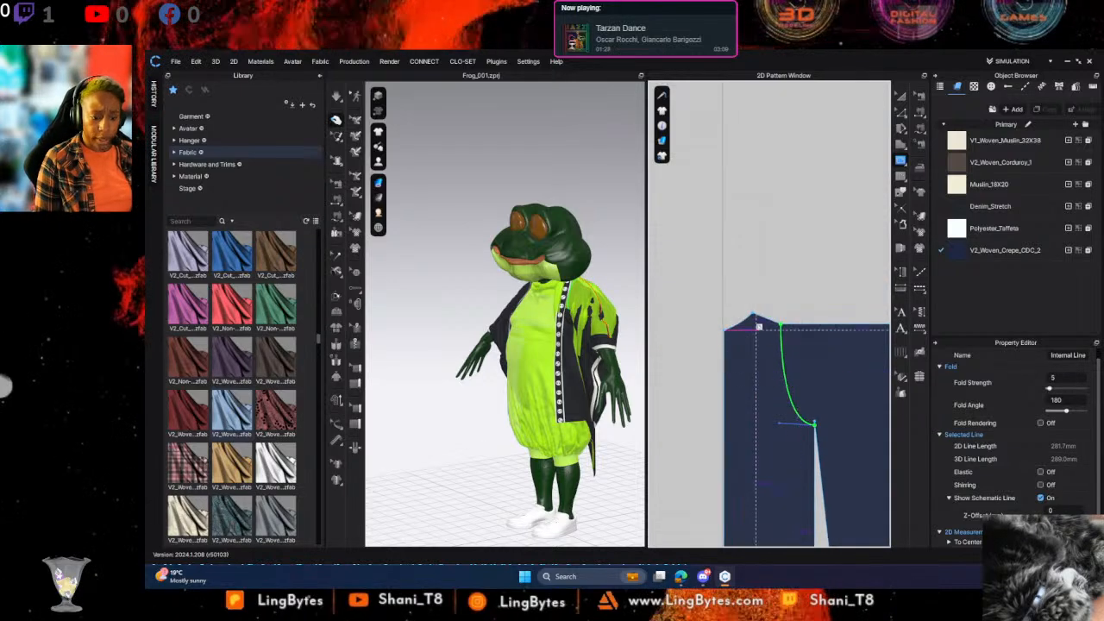
{"action": "left_click", "coordinate": [753, 313]}
{"action": "middle_click_drag", "start_coordinate": [752, 458], "coordinate": [800, 170]}
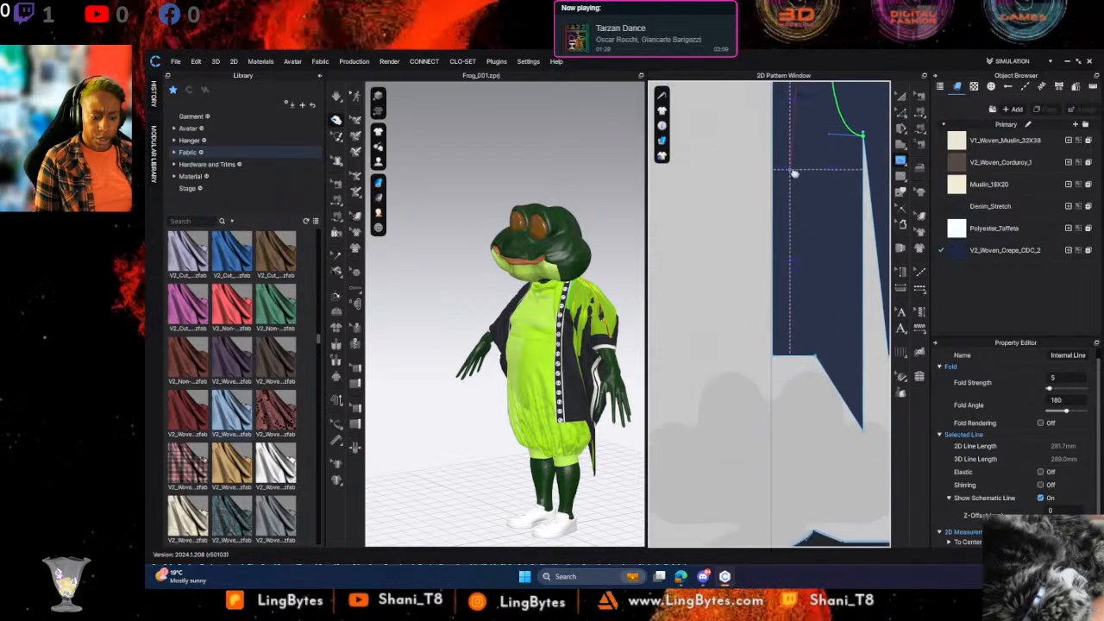
{"action": "left_click", "coordinate": [813, 357]}
Draw a diagonal internal line about 177 mm long across the pointed hem of the navy front panel
{"action": "scroll", "coordinate": [835, 362], "scroll_direction": "down", "scroll_amount": 2}
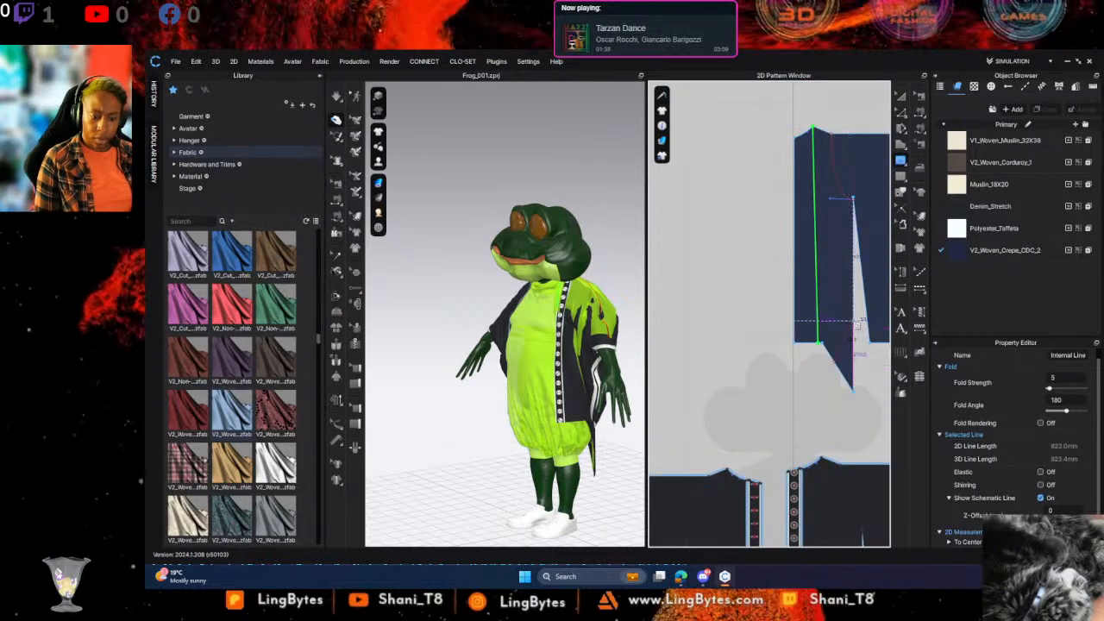
{"action": "left_click", "coordinate": [853, 320]}
{"action": "double_click", "coordinate": [834, 363]}
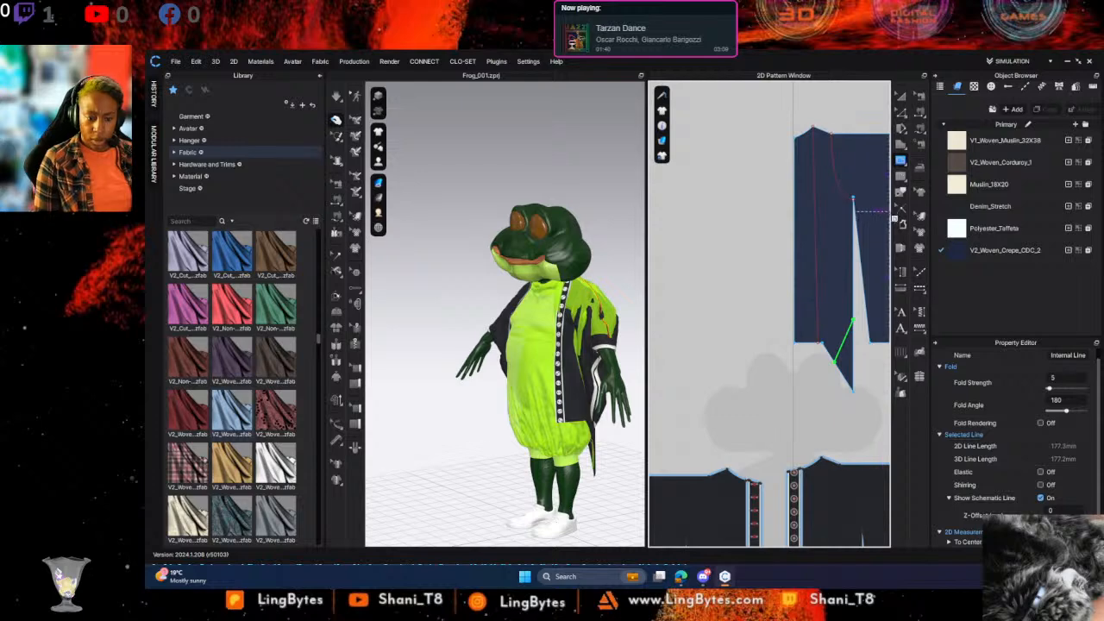
Draw an angled internal line about 1409 mm long on the navy back panel from the neckline down to the hem point and up to the slit edge
{"action": "scroll", "coordinate": [863, 259], "scroll_direction": "up", "scroll_amount": 2}
{"action": "scroll", "coordinate": [811, 316], "scroll_direction": "down", "scroll_amount": 3}
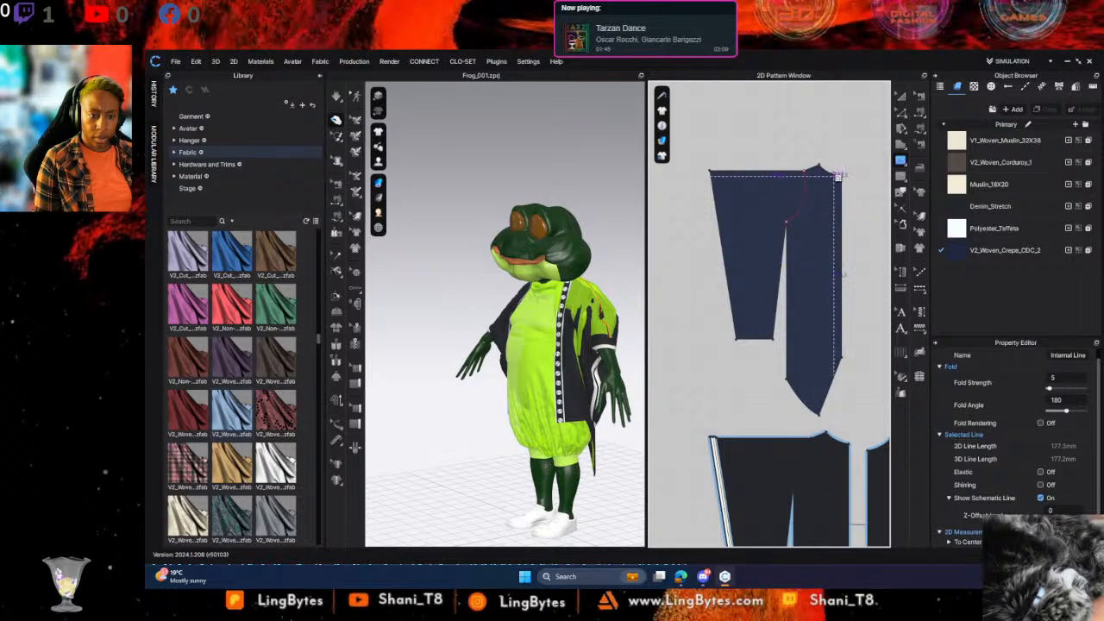
{"action": "left_click", "coordinate": [836, 178]}
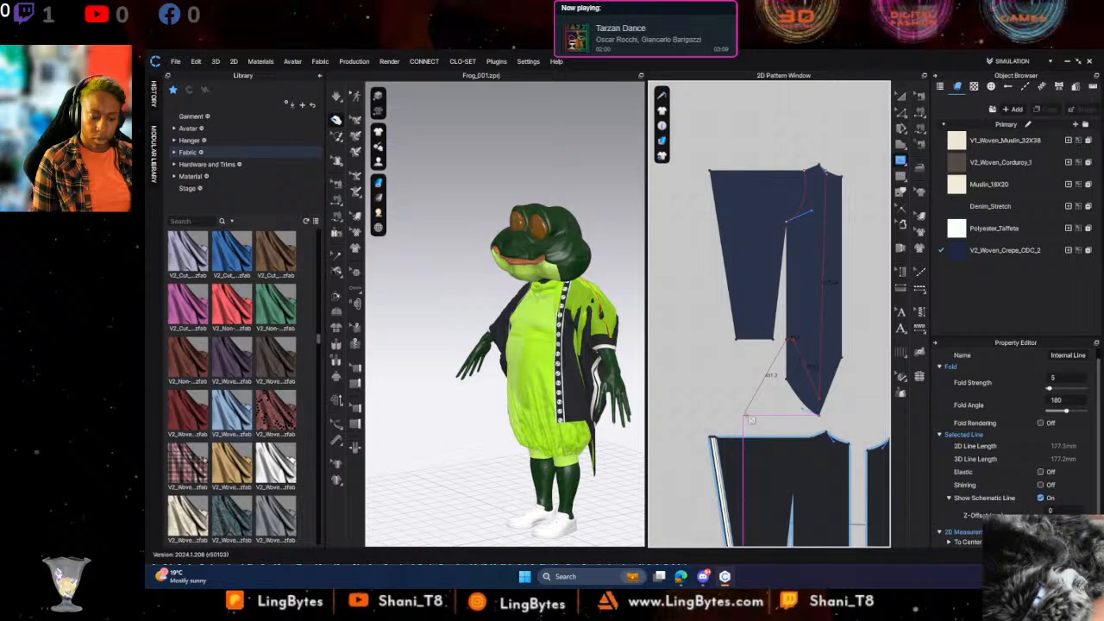
{"action": "key", "text": "Return"}
{"action": "scroll", "coordinate": [692, 382], "scroll_direction": "down", "scroll_amount": 5}
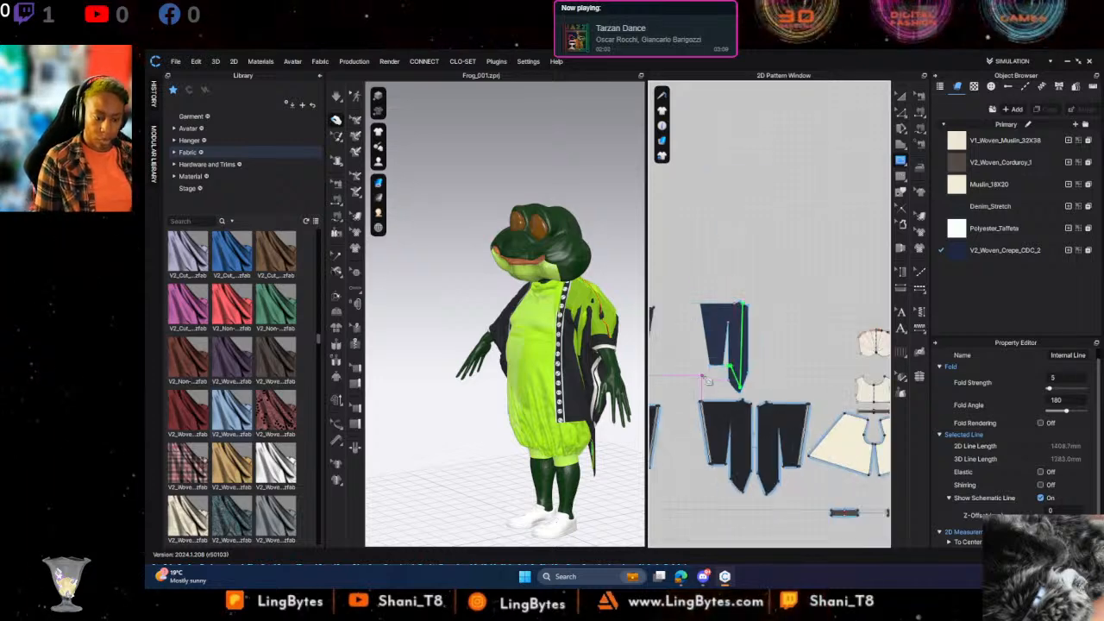
{"action": "middle_click_drag", "start_coordinate": [703, 374], "coordinate": [792, 372]}
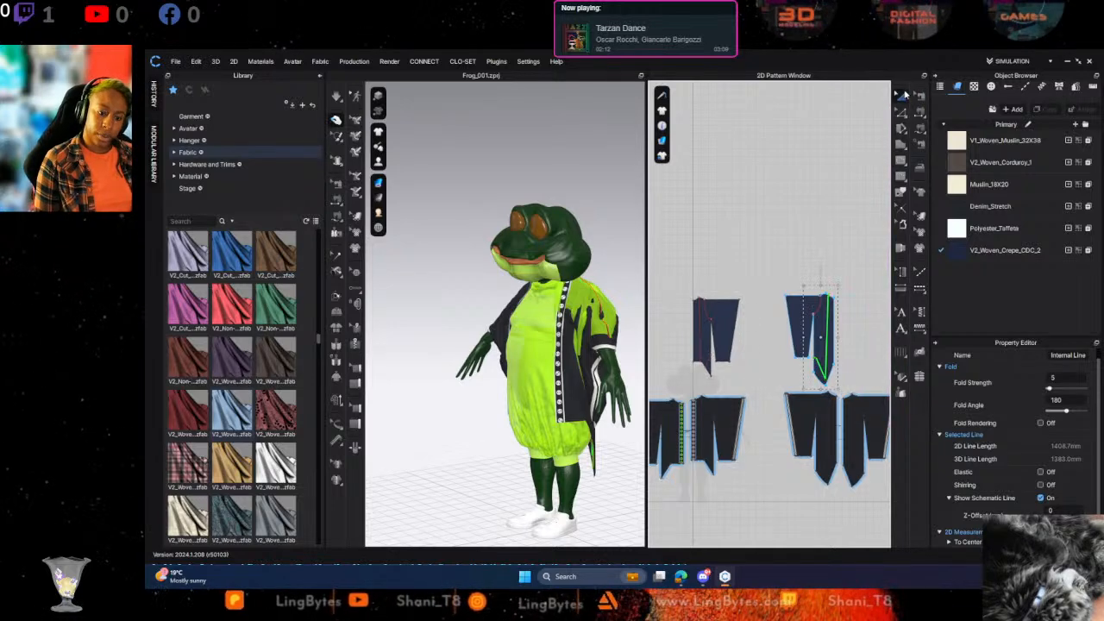
Run the simulation briefly to settle the garment on the frog, and stop it
{"action": "scroll", "coordinate": [755, 292], "scroll_direction": "down", "scroll_amount": 3}
{"action": "scroll", "coordinate": [747, 286], "scroll_direction": "up", "scroll_amount": 6}
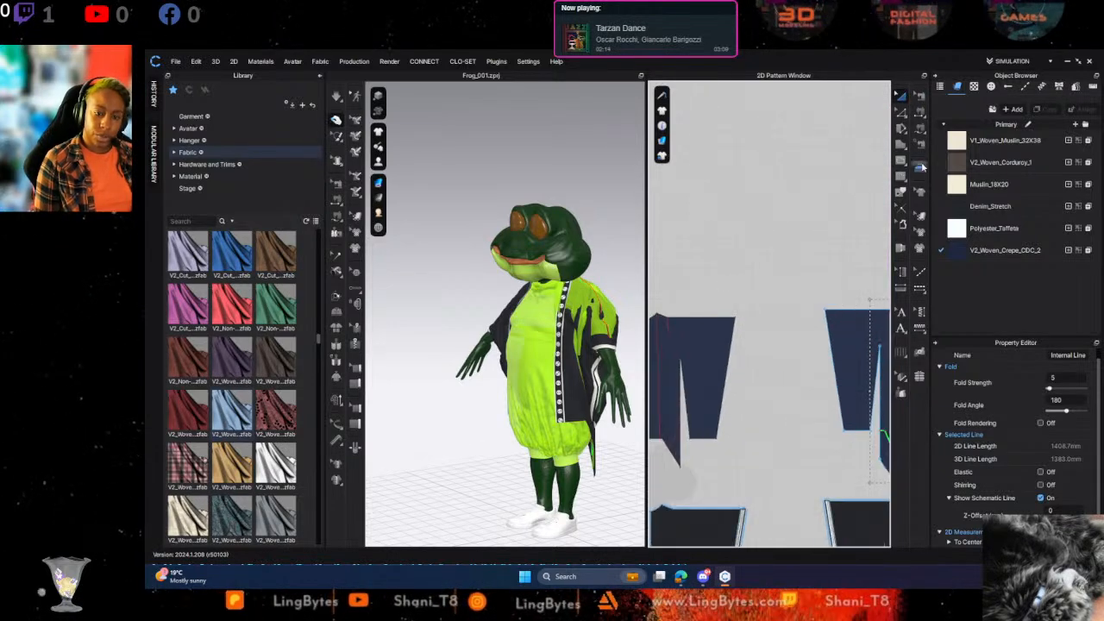
{"action": "left_click", "coordinate": [920, 115]}
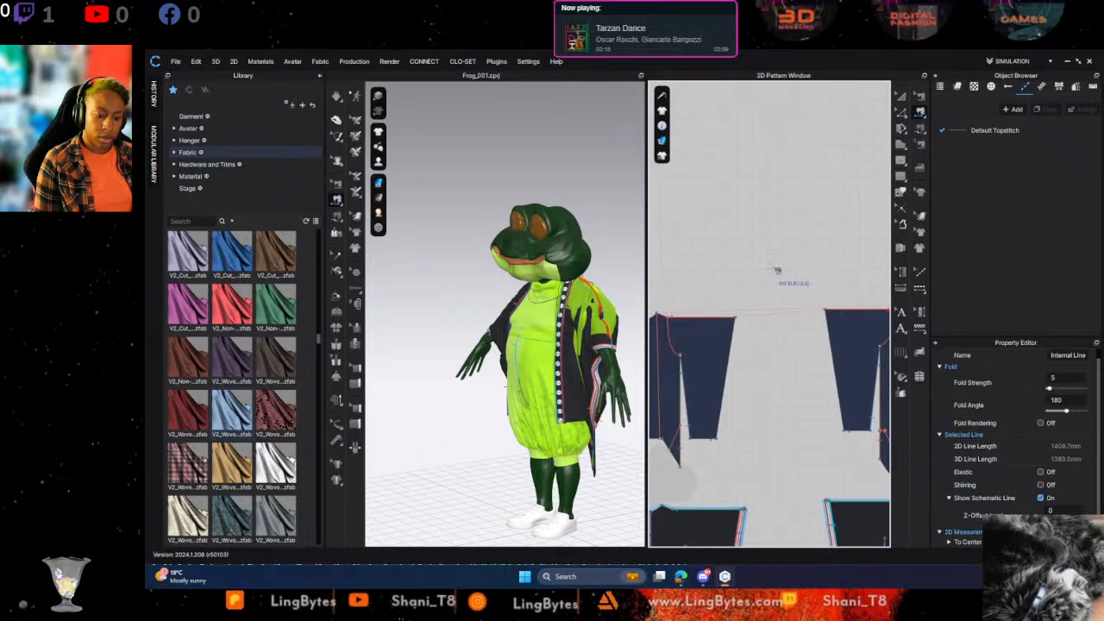
{"action": "middle_click_drag", "start_coordinate": [772, 265], "coordinate": [748, 251]}
{"action": "middle_click_drag", "start_coordinate": [675, 356], "coordinate": [730, 285]}
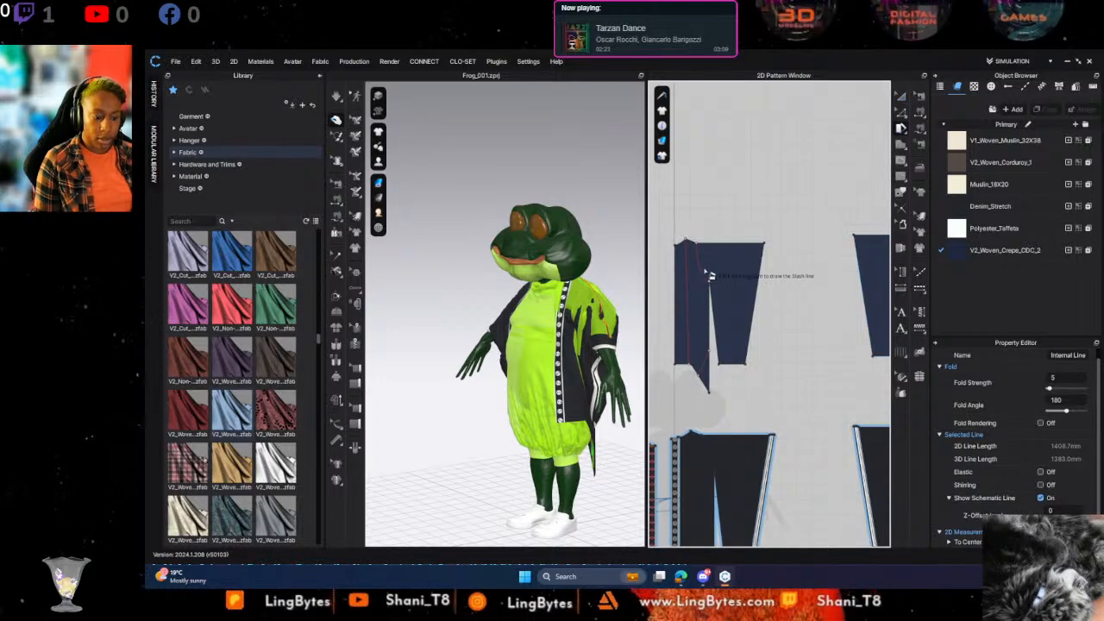
{"action": "key", "text": "space"}
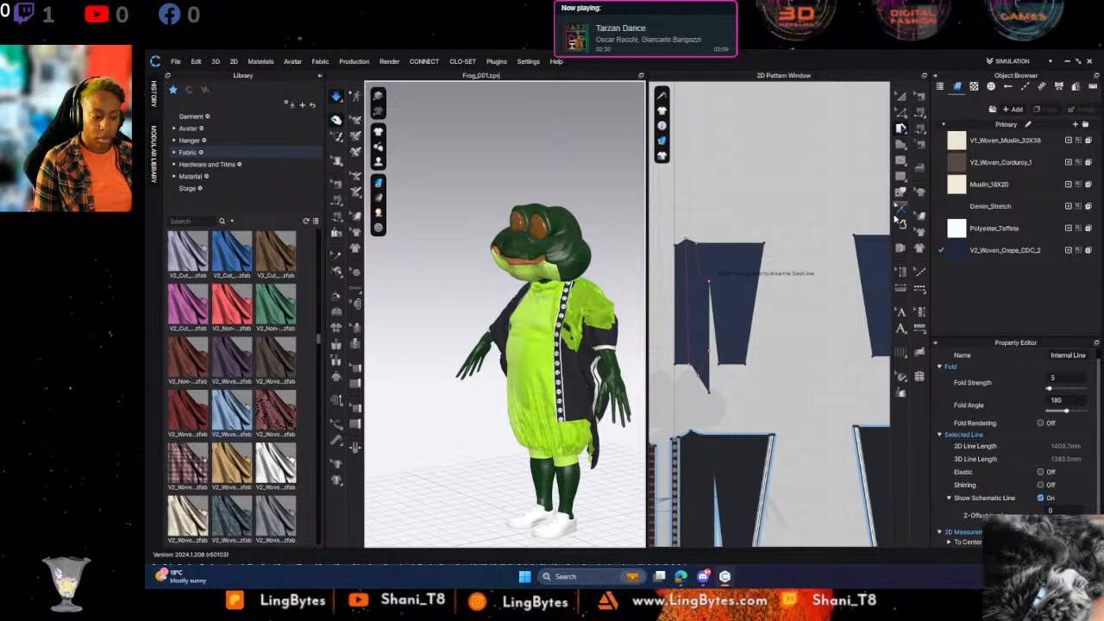
{"action": "key", "text": "space"}
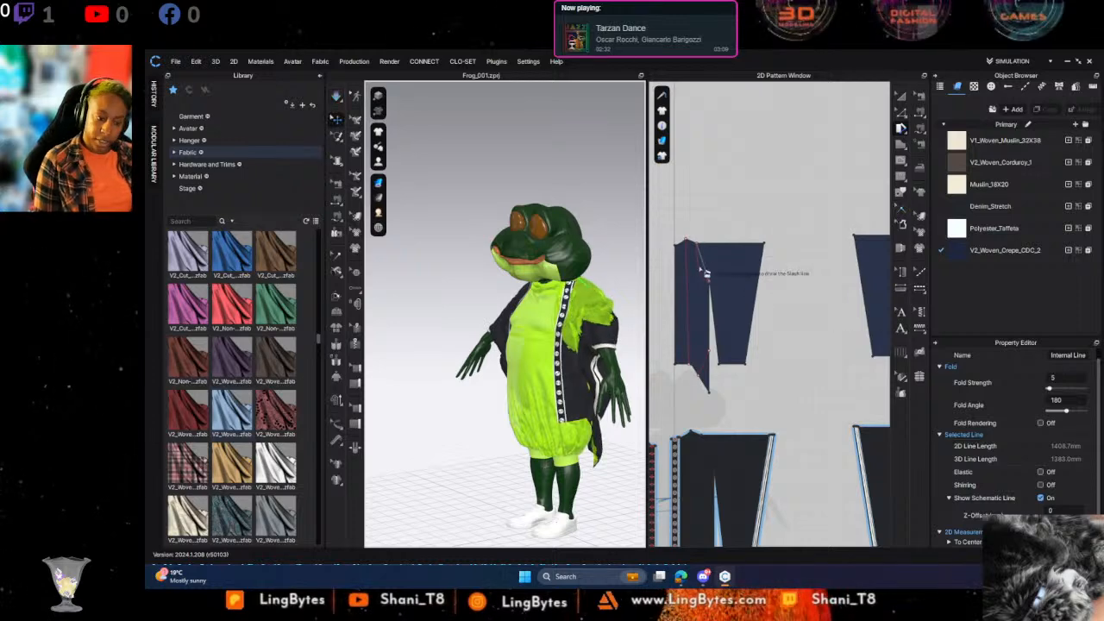
Cut the navy front panel along its armhole curve and diagonal hem line, and the navy back panel along its armhole curve
{"action": "key", "text": "z"}
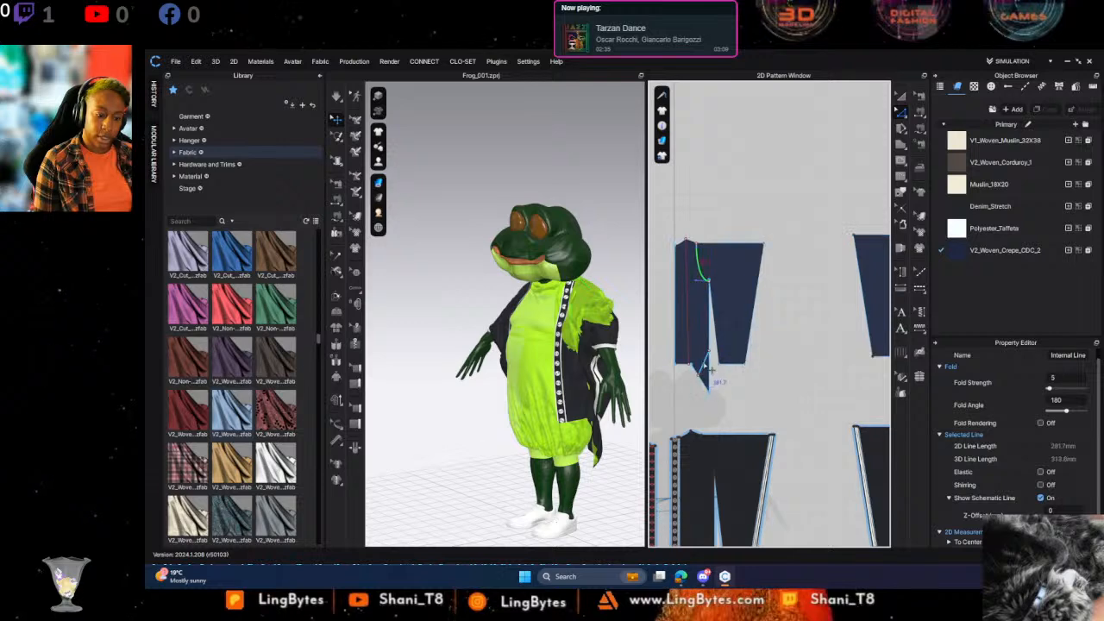
{"action": "scroll", "coordinate": [743, 342], "scroll_direction": "down", "scroll_amount": 3}
{"action": "scroll", "coordinate": [727, 299], "scroll_direction": "up", "scroll_amount": 3}
{"action": "left_click", "coordinate": [778, 359]}
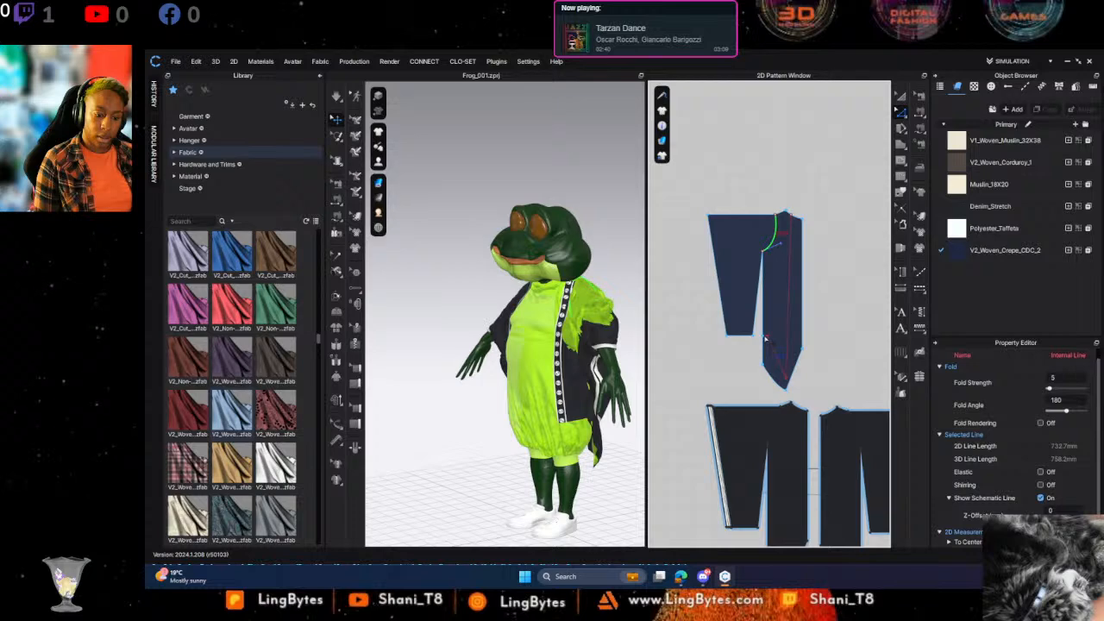
{"action": "scroll", "coordinate": [769, 343], "scroll_direction": "up", "scroll_amount": 5}
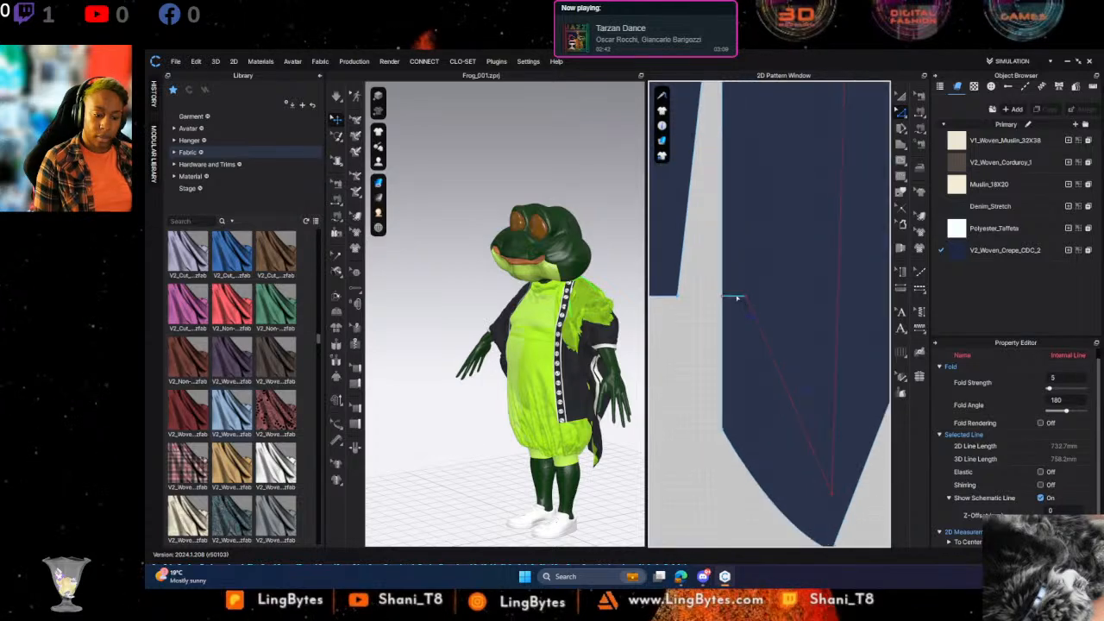
{"action": "left_click", "coordinate": [754, 320]}
{"action": "right_click", "coordinate": [755, 323]}
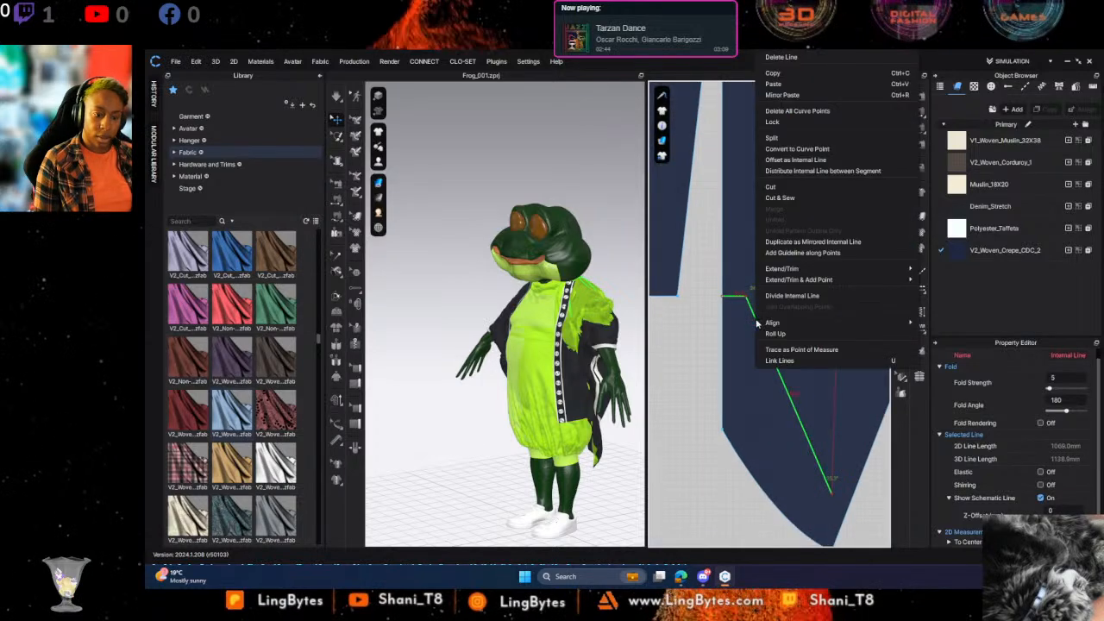
{"action": "left_click", "coordinate": [748, 306]}
{"action": "left_click", "coordinate": [741, 305]}
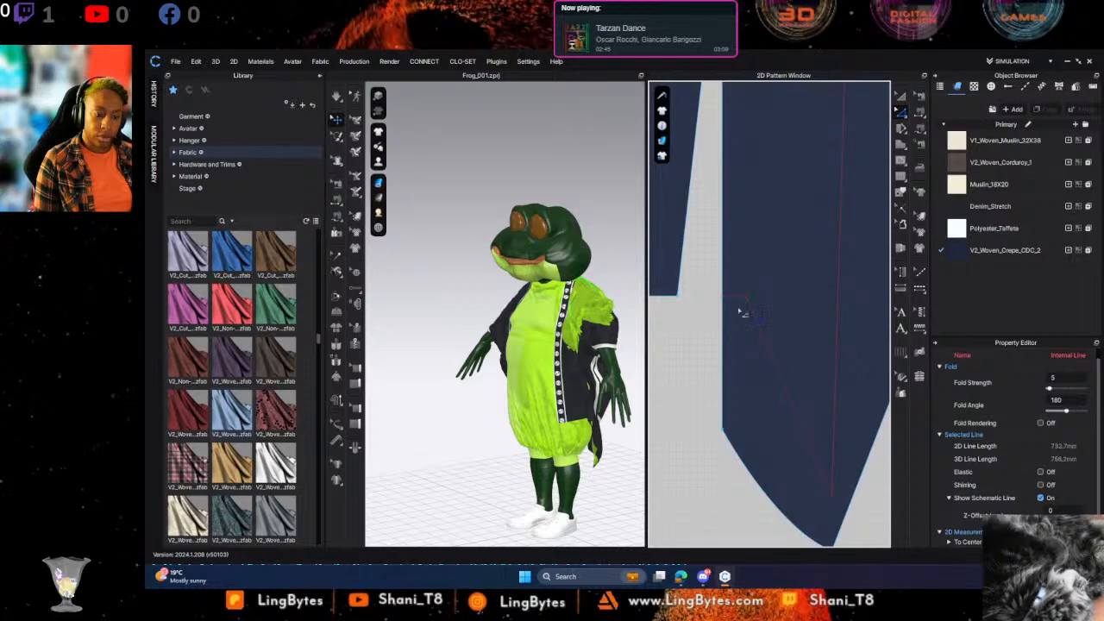
{"action": "scroll", "coordinate": [740, 305], "scroll_direction": "down", "scroll_amount": 5}
{"action": "scroll", "coordinate": [715, 328], "scroll_direction": "up", "scroll_amount": 2}
{"action": "middle_click_drag", "start_coordinate": [715, 328], "coordinate": [904, 336]}
{"action": "scroll", "coordinate": [775, 358], "scroll_direction": "down", "scroll_amount": 4}
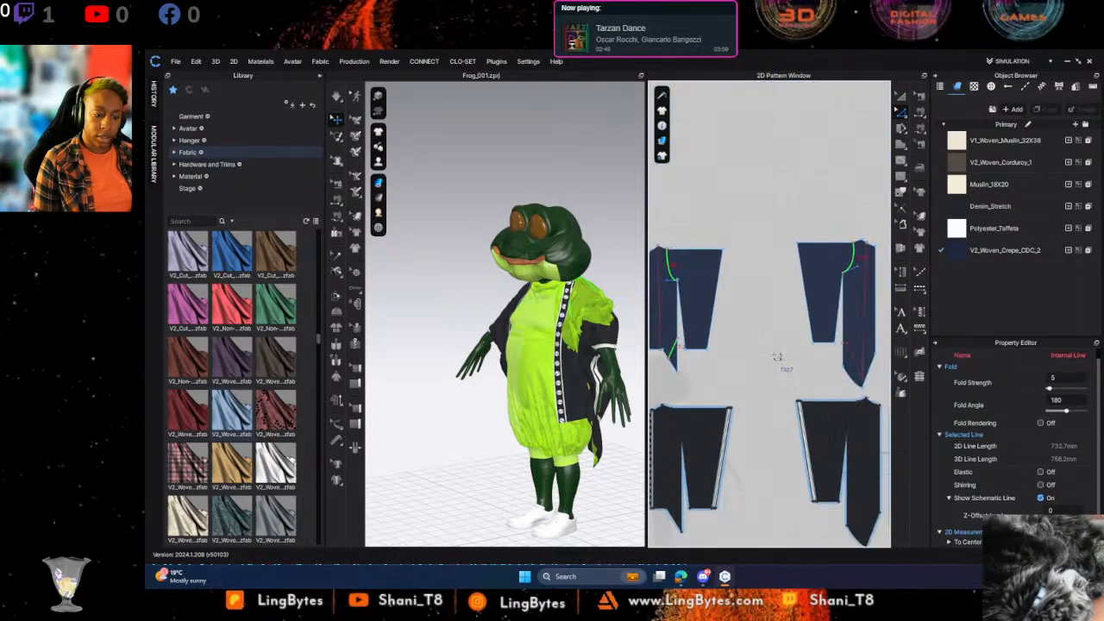
{"action": "scroll", "coordinate": [849, 271], "scroll_direction": "down", "scroll_amount": 1}
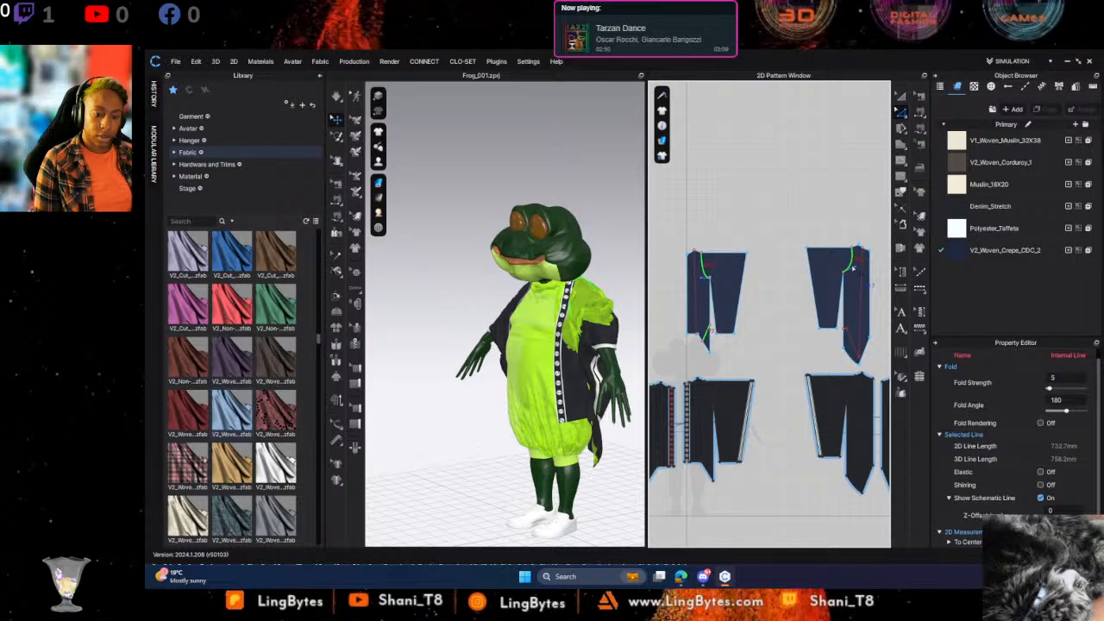
{"action": "right_click", "coordinate": [853, 269]}
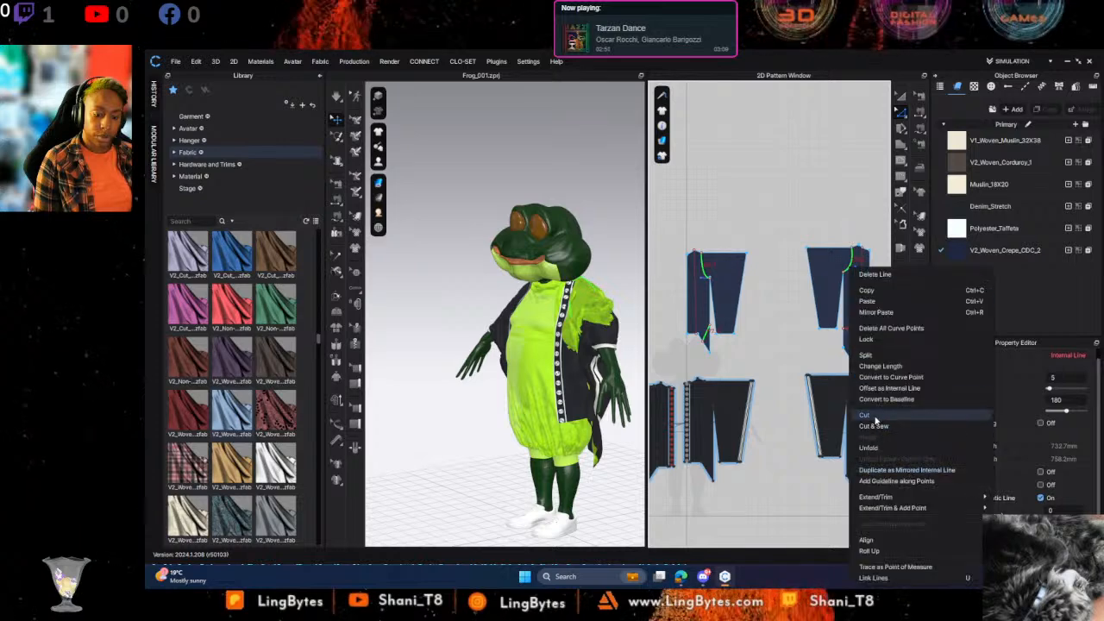
{"action": "left_click", "coordinate": [875, 416]}
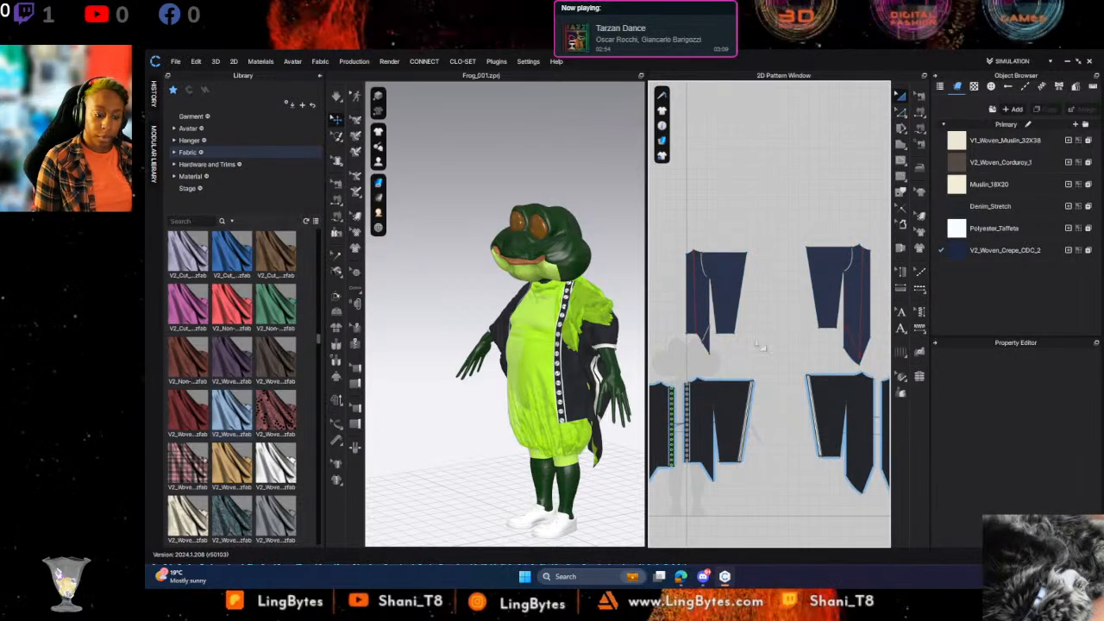
Delete the cut-off sleeve sections of both navy panels and the front panel's pointed hem tip
{"action": "left_click", "coordinate": [707, 341]}
{"action": "left_click", "coordinate": [726, 298], "text": "shift"}
{"action": "left_click", "coordinate": [824, 272], "text": "shift"}
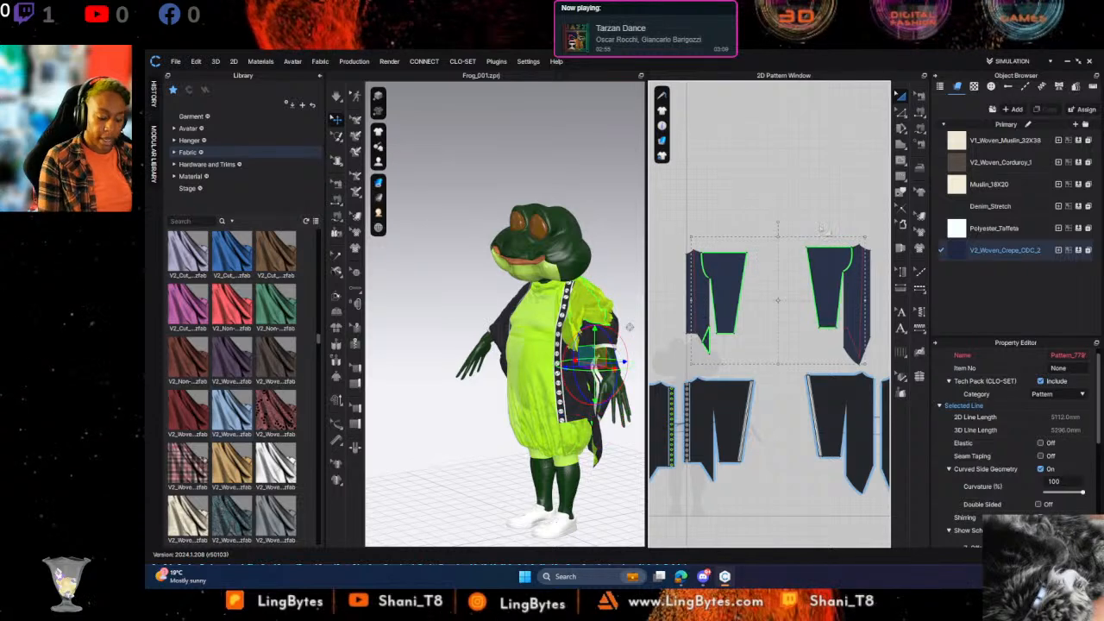
{"action": "key", "text": "Delete"}
{"action": "mouse_move", "coordinate": [826, 267]}
{"action": "middle_mouse_down"}
{"action": "mouse_move", "coordinate": [820, 277]}
{"action": "mouse_move", "coordinate": [834, 274]}
{"action": "middle_mouse_up"}
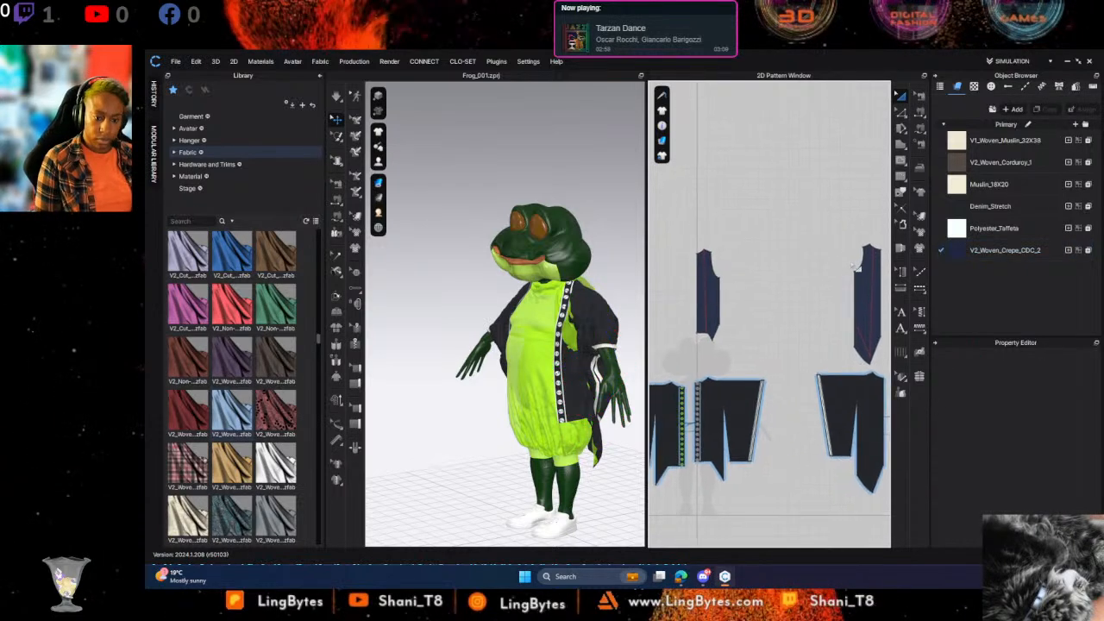
Adjust the side seam between the navy front and back panels along the front panel's side edge
{"action": "left_click", "coordinate": [919, 112]}
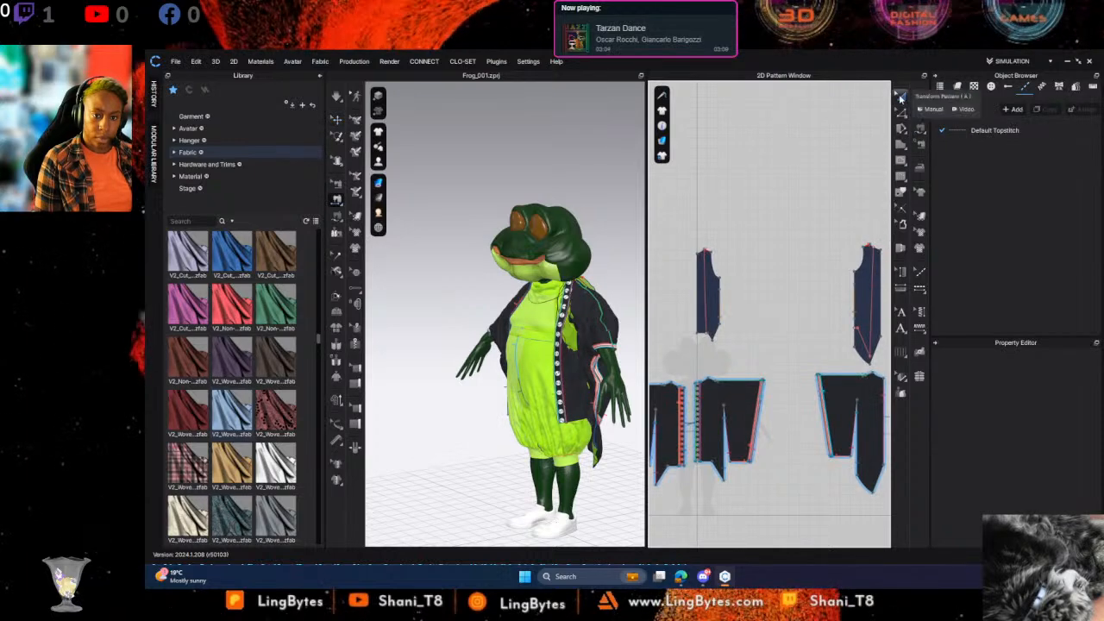
{"action": "left_click", "coordinate": [921, 96]}
{"action": "left_click", "coordinate": [856, 298]}
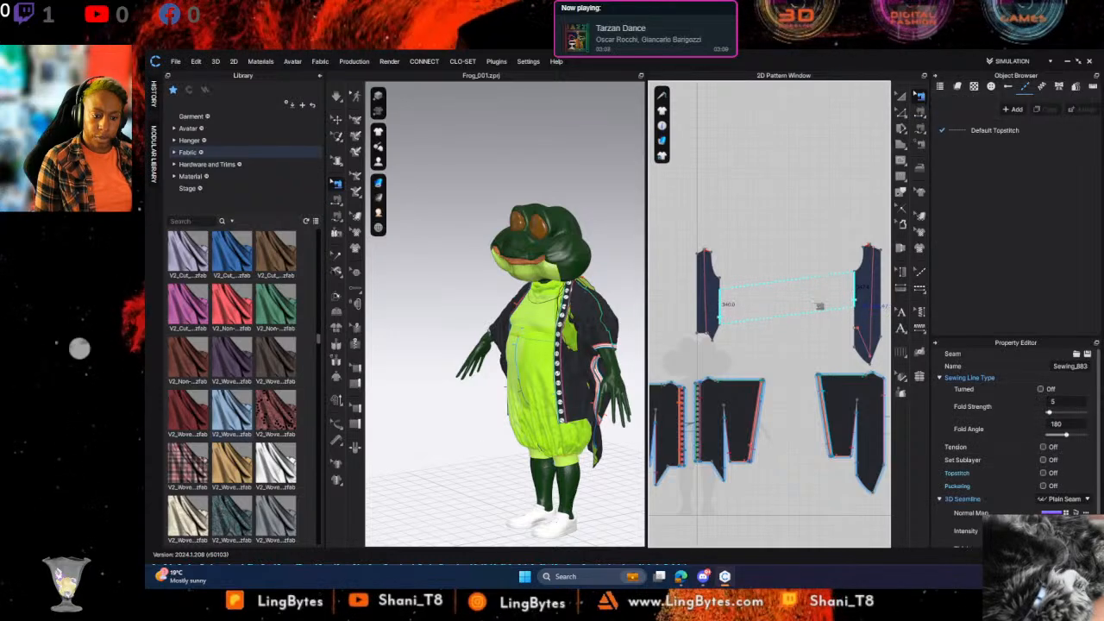
{"action": "left_click_drag", "start_coordinate": [719, 301], "coordinate": [735, 326]}
{"action": "scroll", "coordinate": [738, 328], "scroll_direction": "down", "scroll_amount": 2}
{"action": "scroll", "coordinate": [743, 330], "scroll_direction": "up", "scroll_amount": 4}
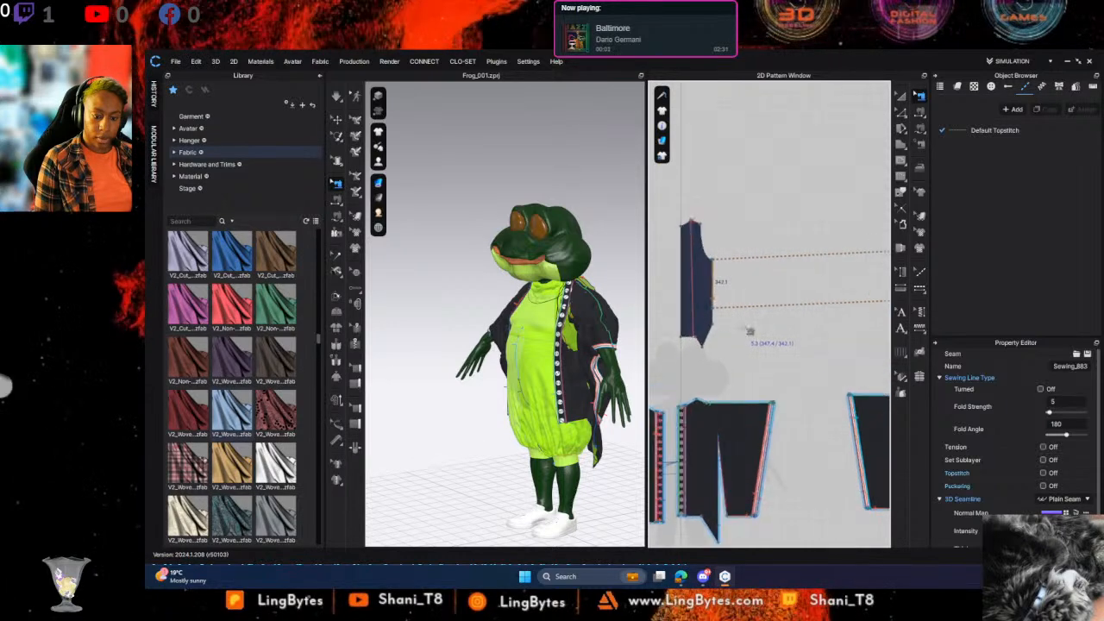
{"action": "middle_click_drag", "start_coordinate": [749, 333], "coordinate": [677, 323]}
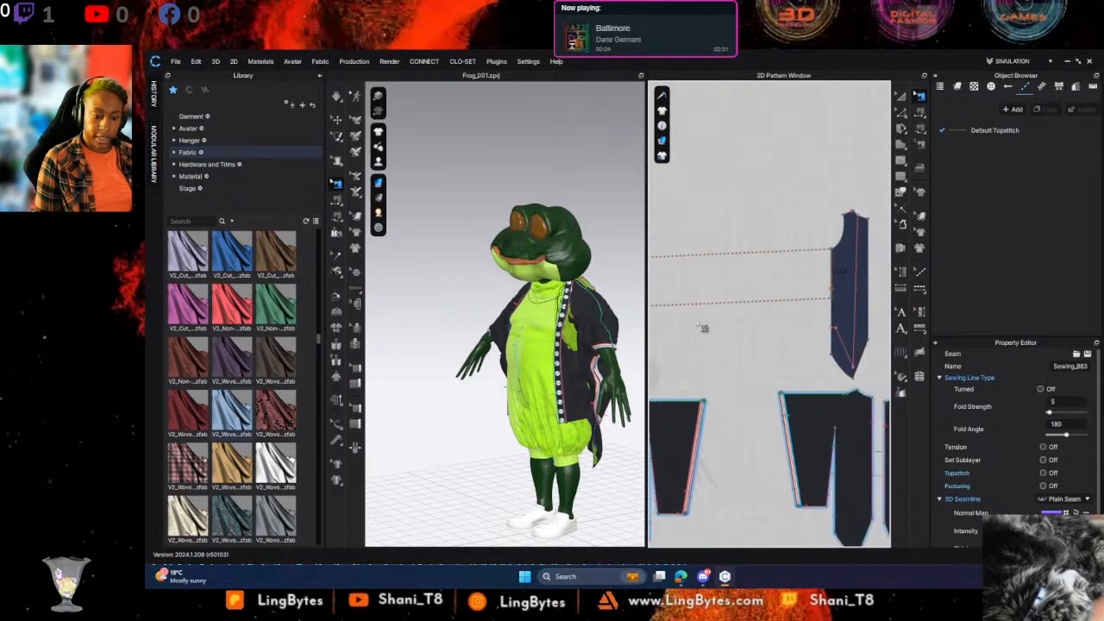
Cut the navy back panel along its angled internal line and delete the outer center-back and hem piece
{"action": "left_click", "coordinate": [905, 113]}
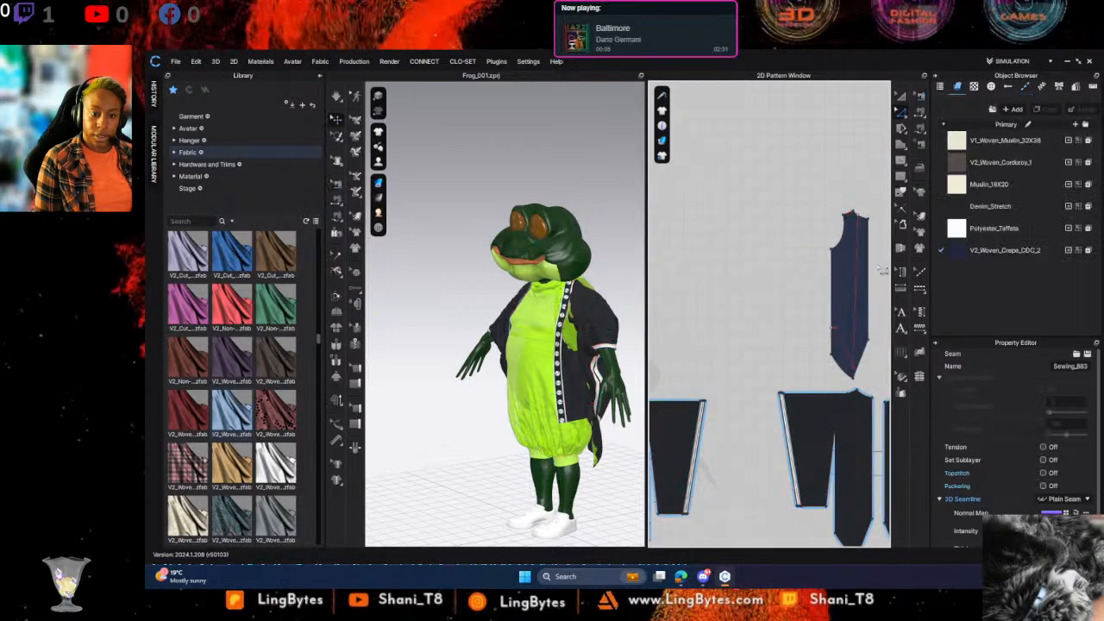
{"action": "double_click", "coordinate": [838, 336]}
{"action": "right_click", "coordinate": [838, 336]}
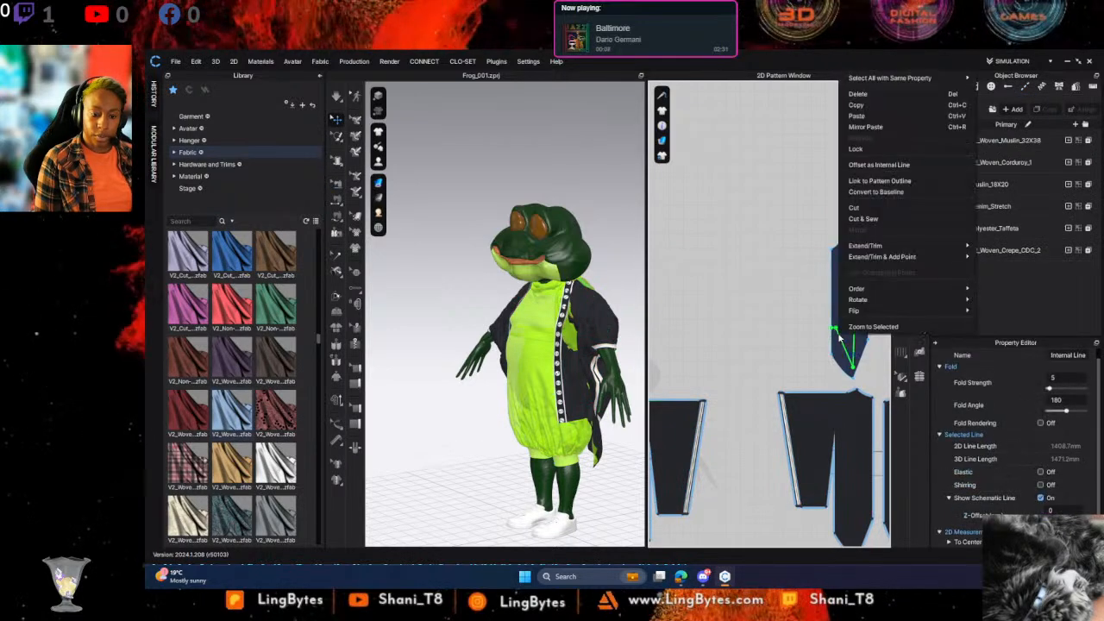
{"action": "left_click", "coordinate": [859, 218]}
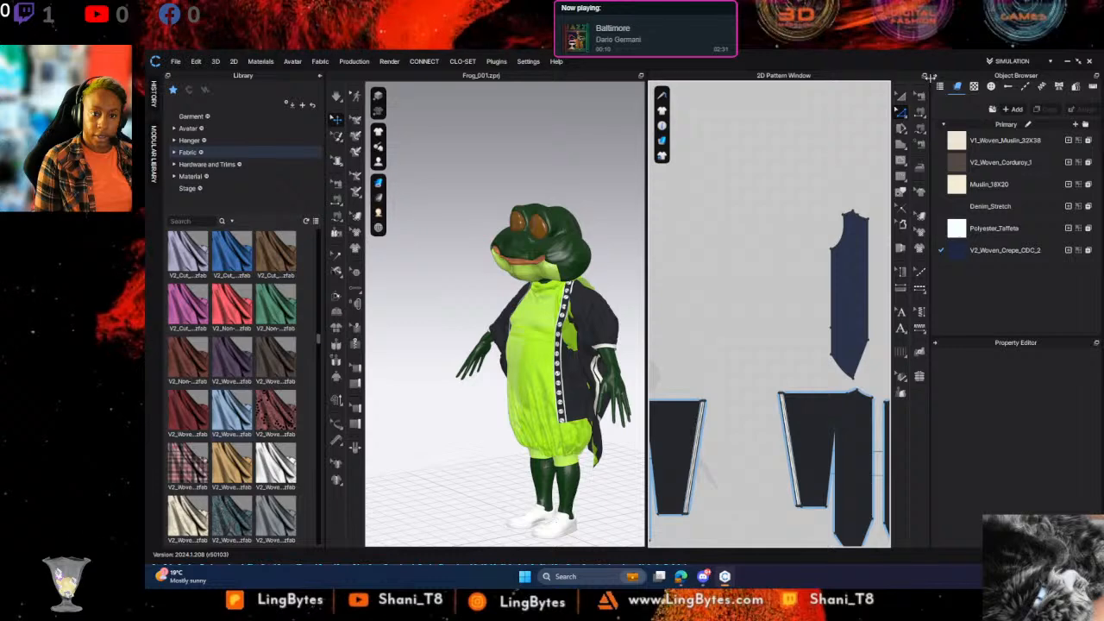
{"action": "left_click", "coordinate": [863, 291]}
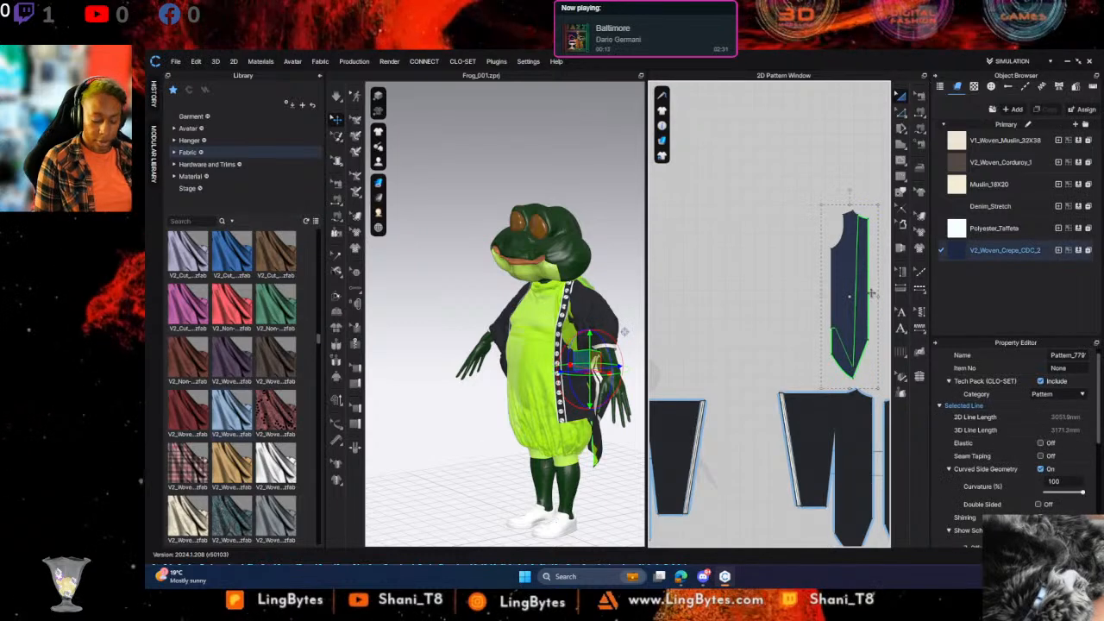
{"action": "key", "text": "Delete"}
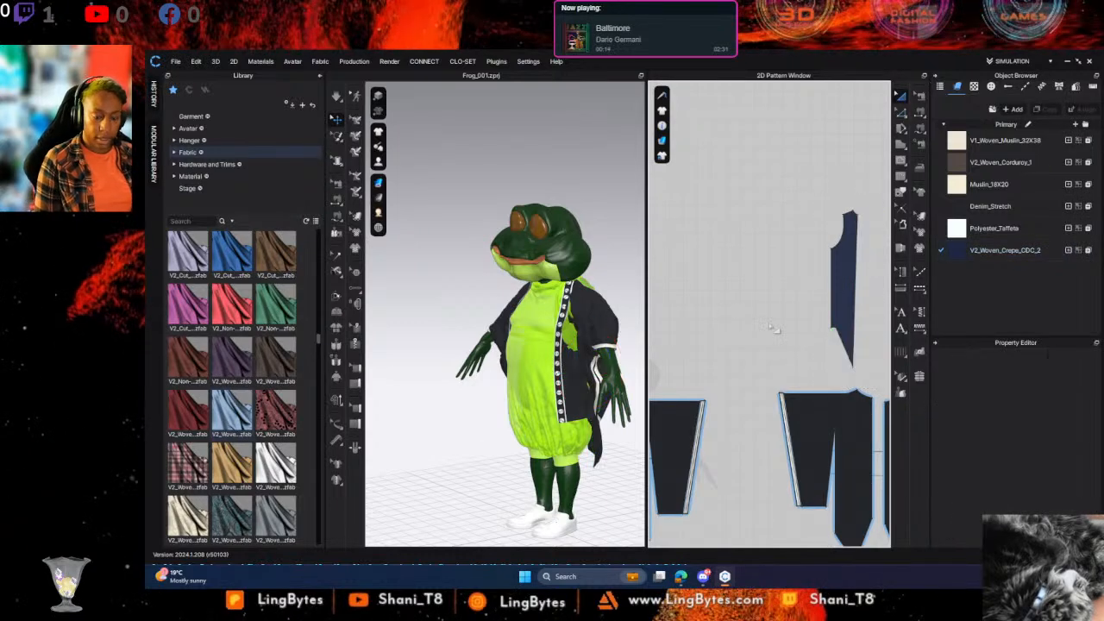
{"action": "right_click", "coordinate": [650, 315]}
{"action": "left_click", "coordinate": [786, 245]}
{"action": "right_click", "coordinate": [745, 274]}
{"action": "left_click", "coordinate": [766, 228]}
{"action": "middle_click_drag", "start_coordinate": [753, 249], "coordinate": [696, 225]}
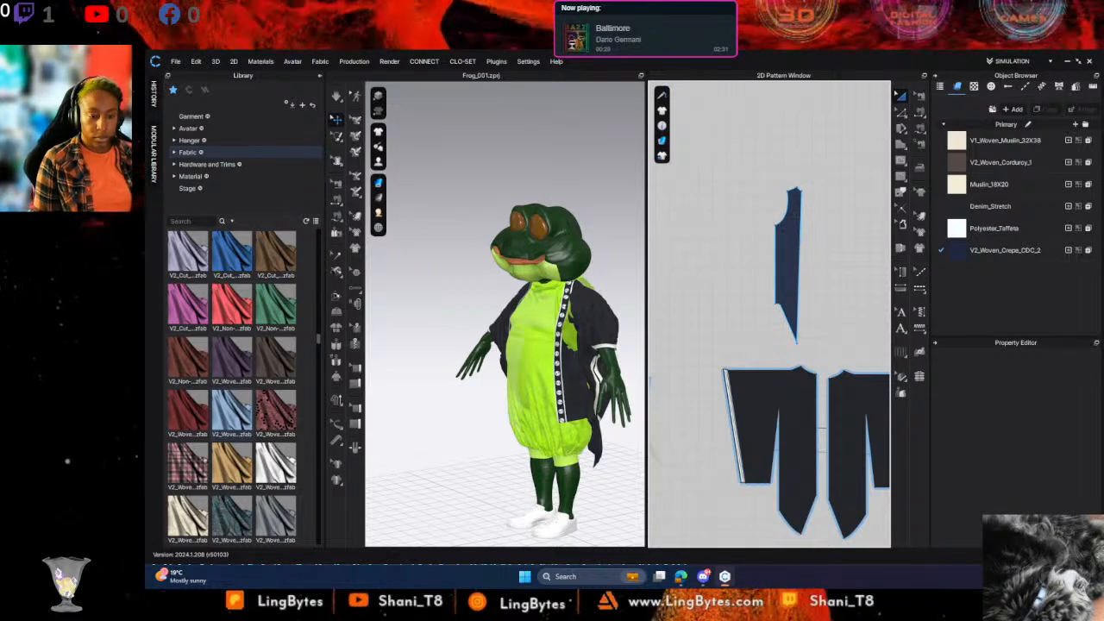
Lower the bottom armhole points of the navy front and back panels to deepen both armholes
{"action": "left_click", "coordinate": [901, 112]}
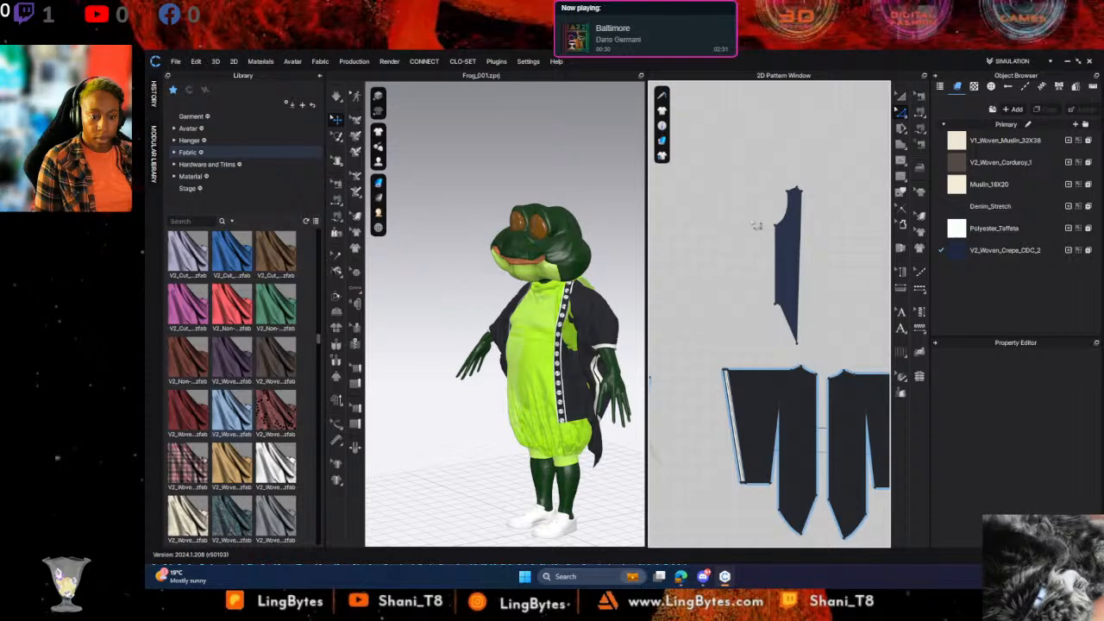
{"action": "left_click", "coordinate": [776, 226]}
{"action": "middle_click_drag", "start_coordinate": [709, 247], "coordinate": [894, 281]}
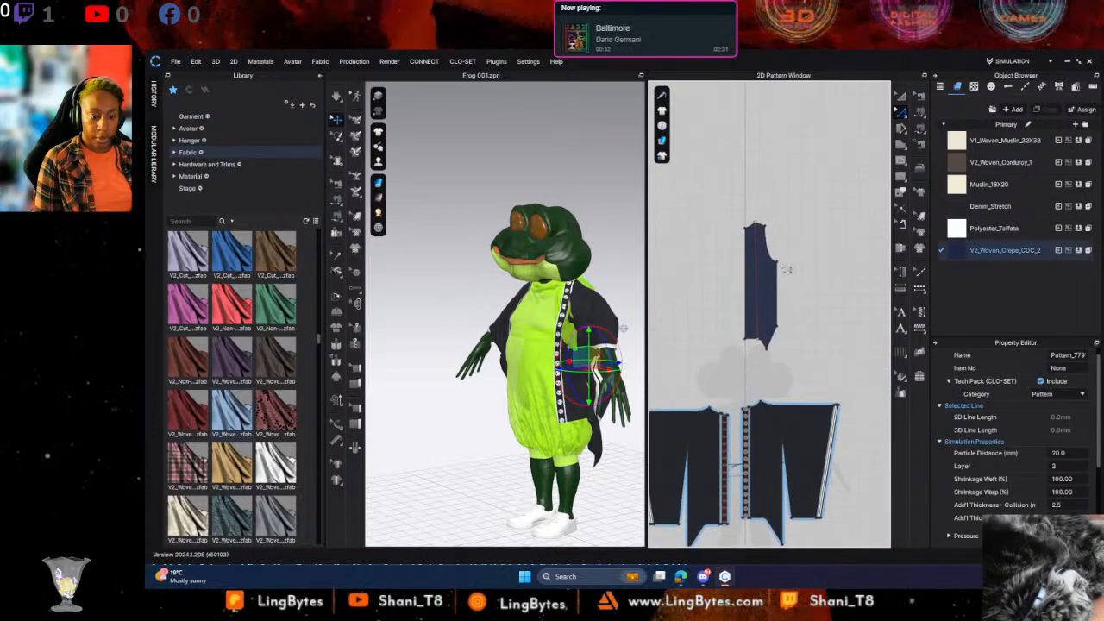
{"action": "left_click", "coordinate": [777, 261]}
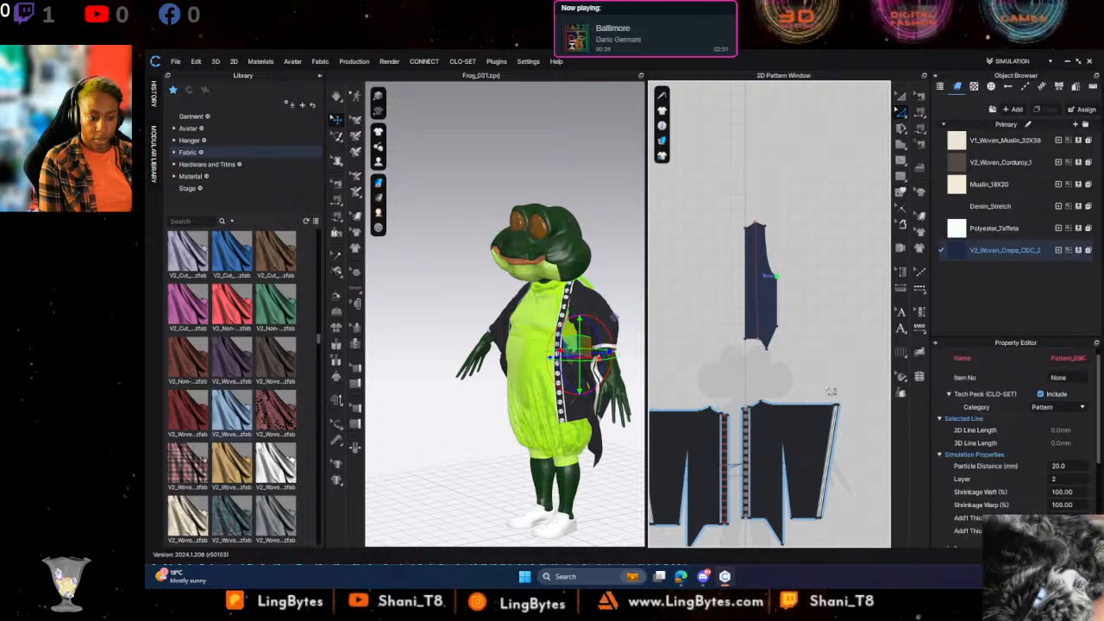
{"action": "left_click", "coordinate": [874, 350]}
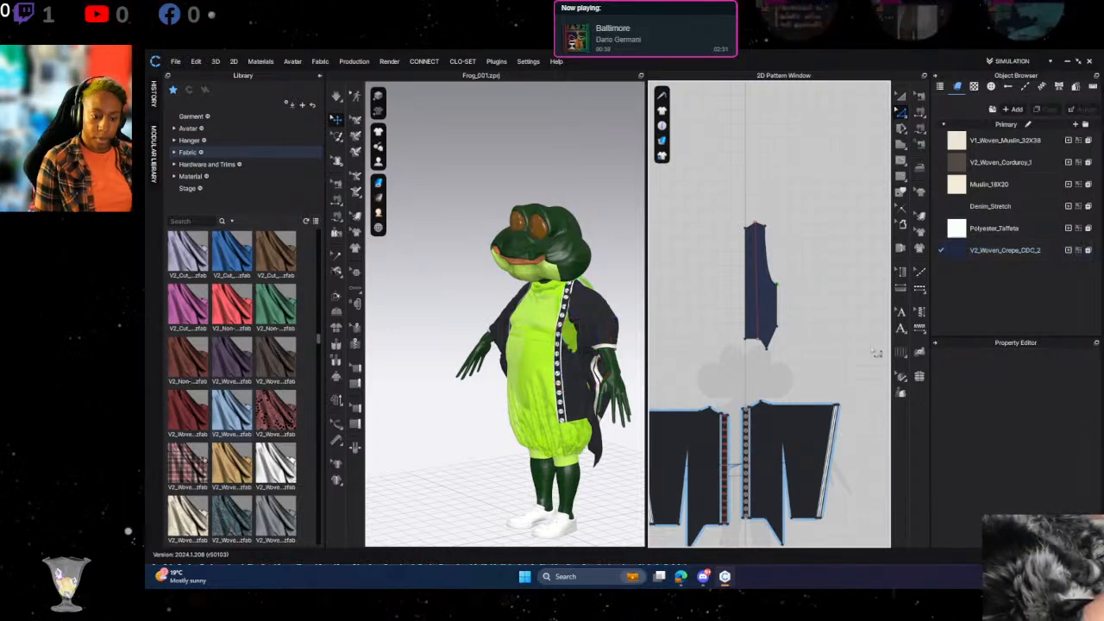
{"action": "middle_click_drag", "start_coordinate": [871, 353], "coordinate": [694, 367]}
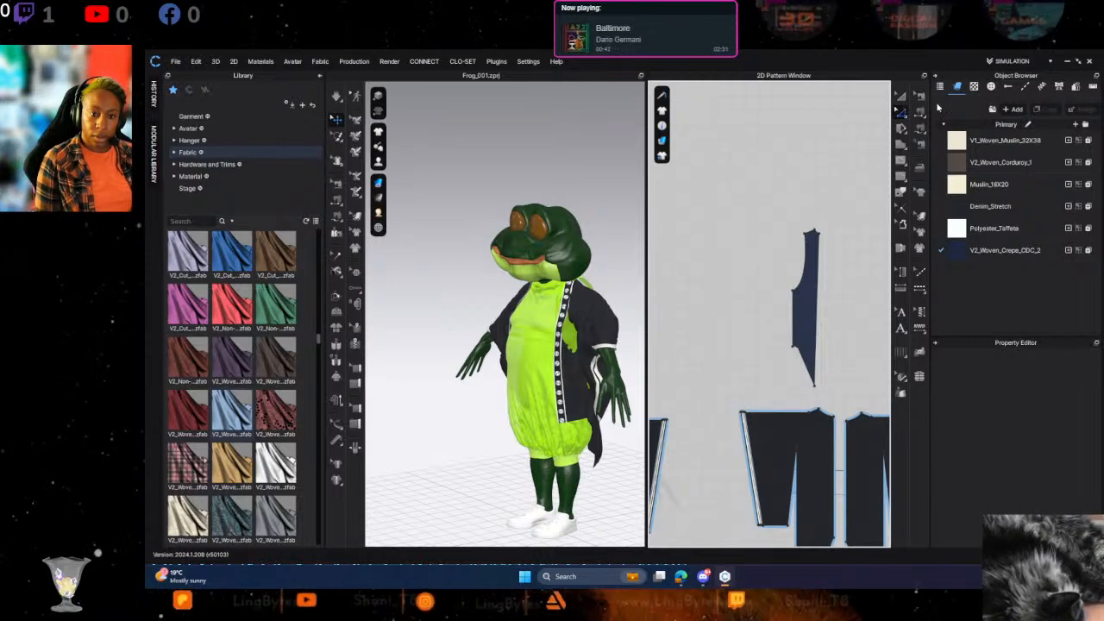
Sew the navy back panel's short neck edge to the matching section of the jacket back's neckline
{"action": "left_click", "coordinate": [902, 171]}
{"action": "left_click", "coordinate": [921, 130]}
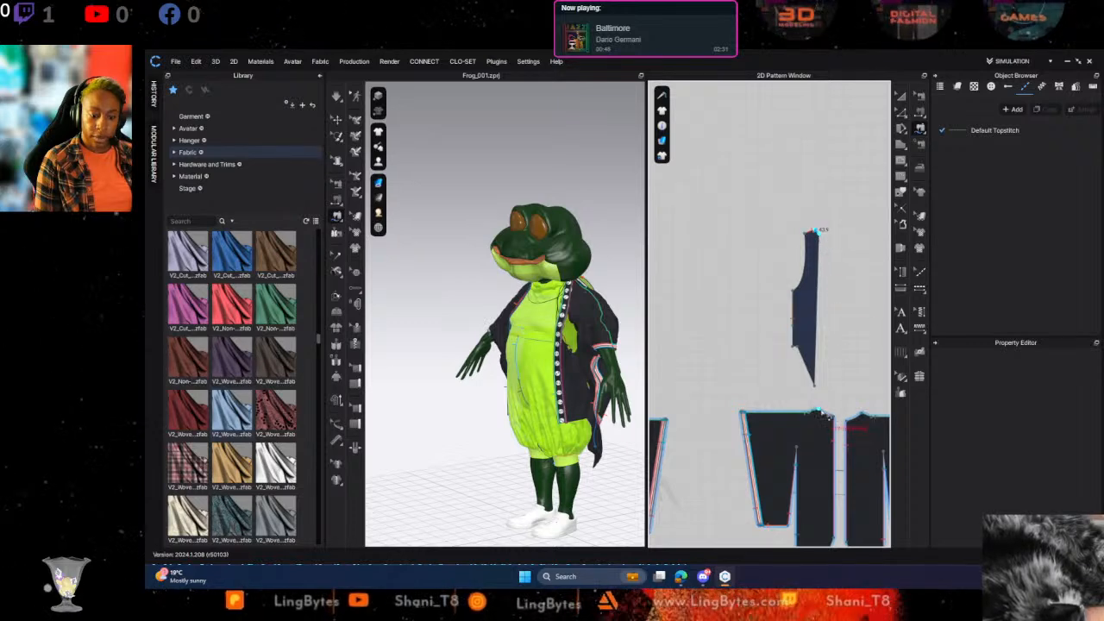
{"action": "scroll", "coordinate": [826, 415], "scroll_direction": "up", "scroll_amount": 5}
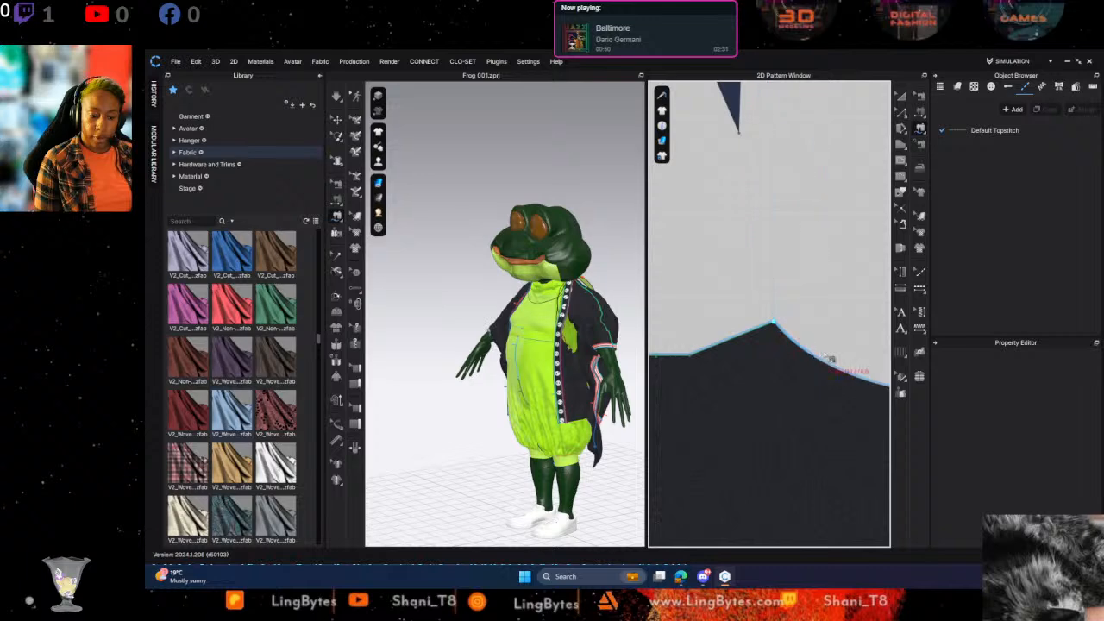
{"action": "left_click", "coordinate": [819, 363]}
{"action": "scroll", "coordinate": [759, 345], "scroll_direction": "down", "scroll_amount": 5}
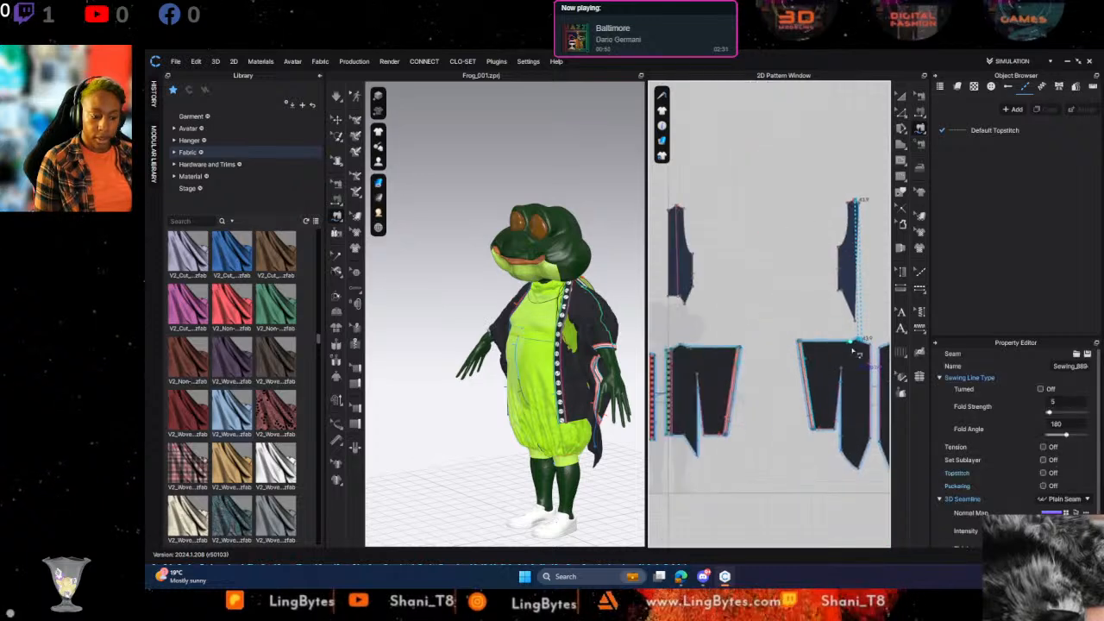
Sew the navy front panel's neckline edge to the corresponding neckline section of the jacket front panel
{"action": "scroll", "coordinate": [690, 330], "scroll_direction": "down", "scroll_amount": 2}
{"action": "scroll", "coordinate": [833, 245], "scroll_direction": "up", "scroll_amount": 8}
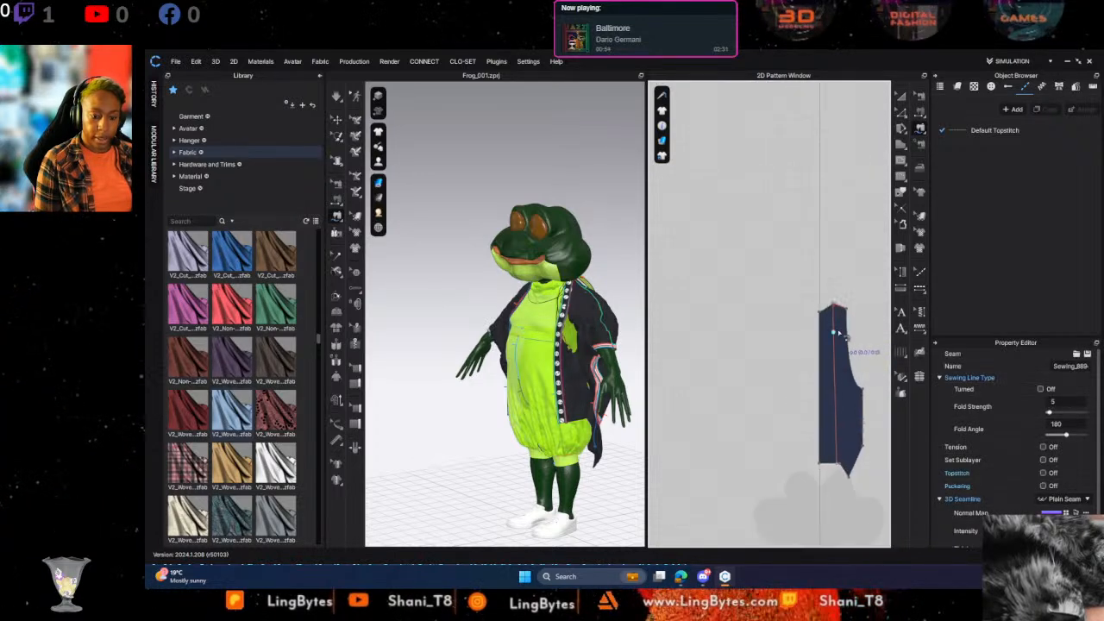
{"action": "left_click", "coordinate": [817, 229]}
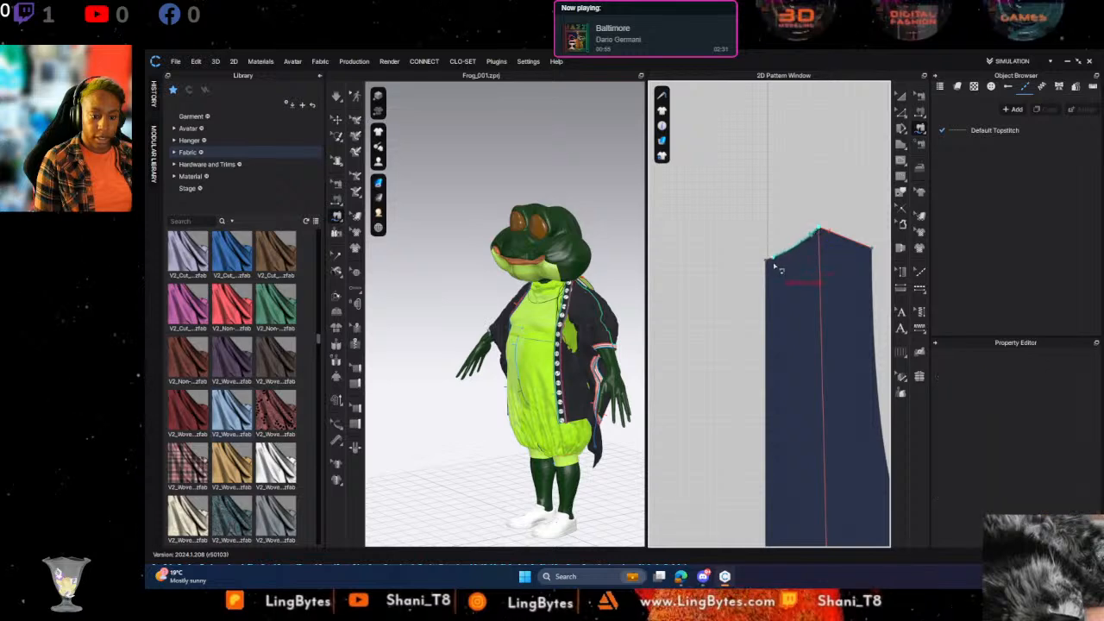
{"action": "scroll", "coordinate": [779, 320], "scroll_direction": "down", "scroll_amount": 6}
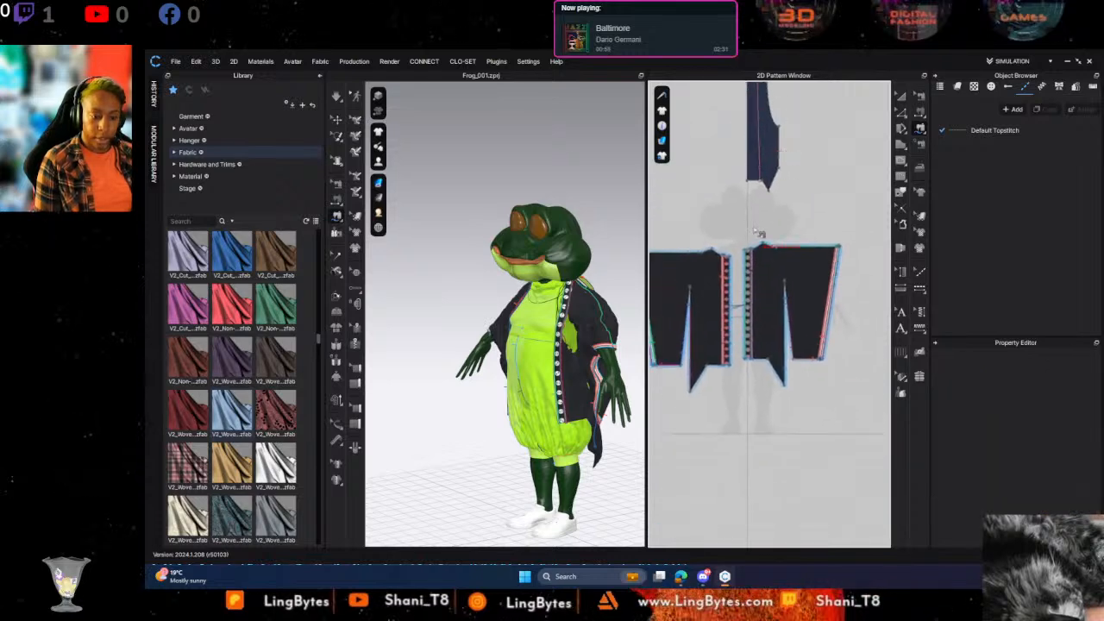
{"action": "scroll", "coordinate": [759, 239], "scroll_direction": "up", "scroll_amount": 5}
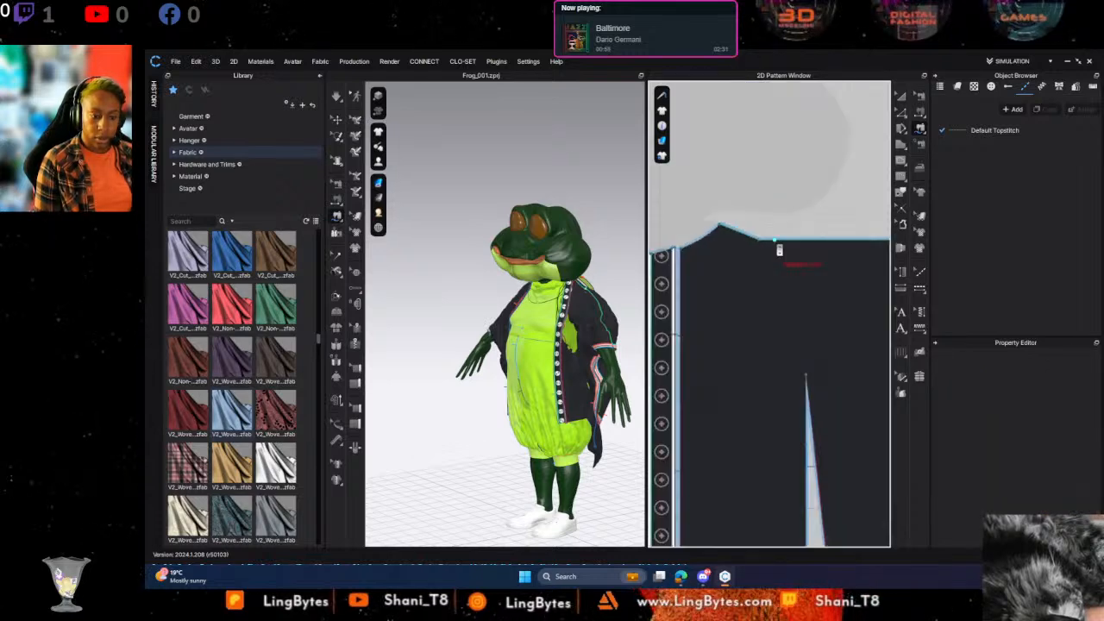
{"action": "left_click", "coordinate": [688, 254]}
{"action": "scroll", "coordinate": [715, 224], "scroll_direction": "down", "scroll_amount": 5}
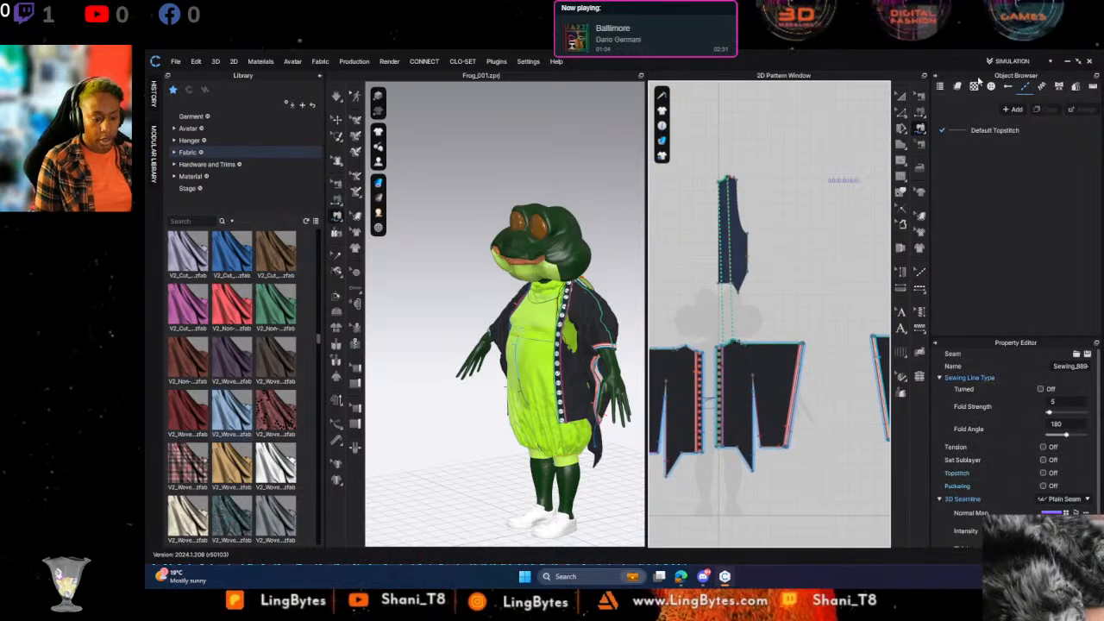
Move the upper end of the navy front panel's internal line down along the neckline toward center front
{"action": "left_click", "coordinate": [902, 98]}
{"action": "scroll", "coordinate": [753, 190], "scroll_direction": "up", "scroll_amount": 3}
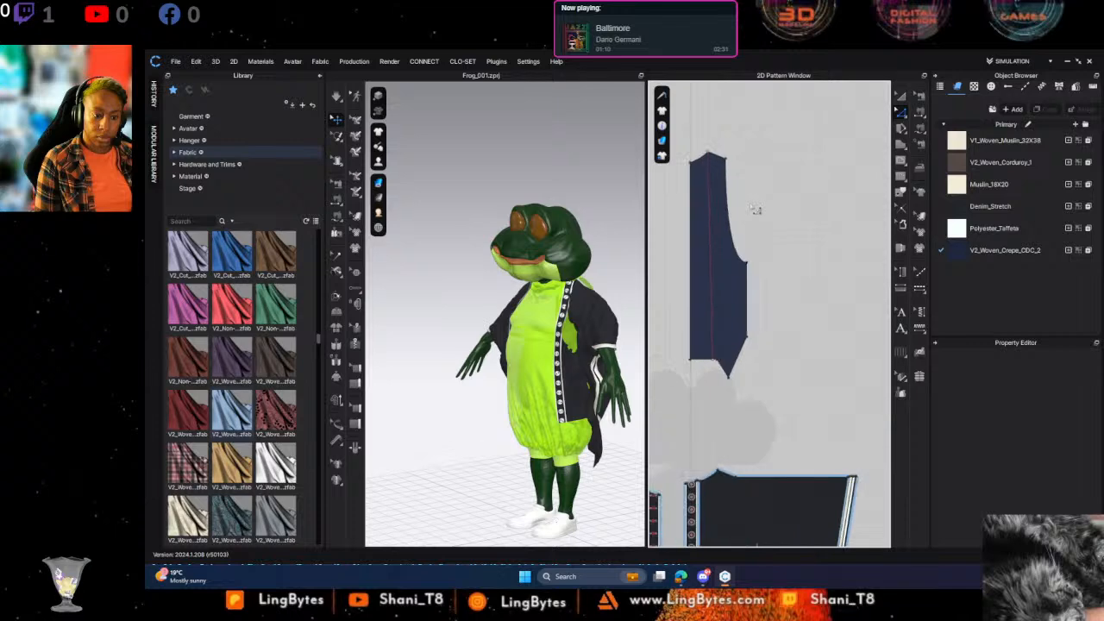
{"action": "left_click", "coordinate": [709, 226]}
{"action": "right_click", "coordinate": [711, 222]}
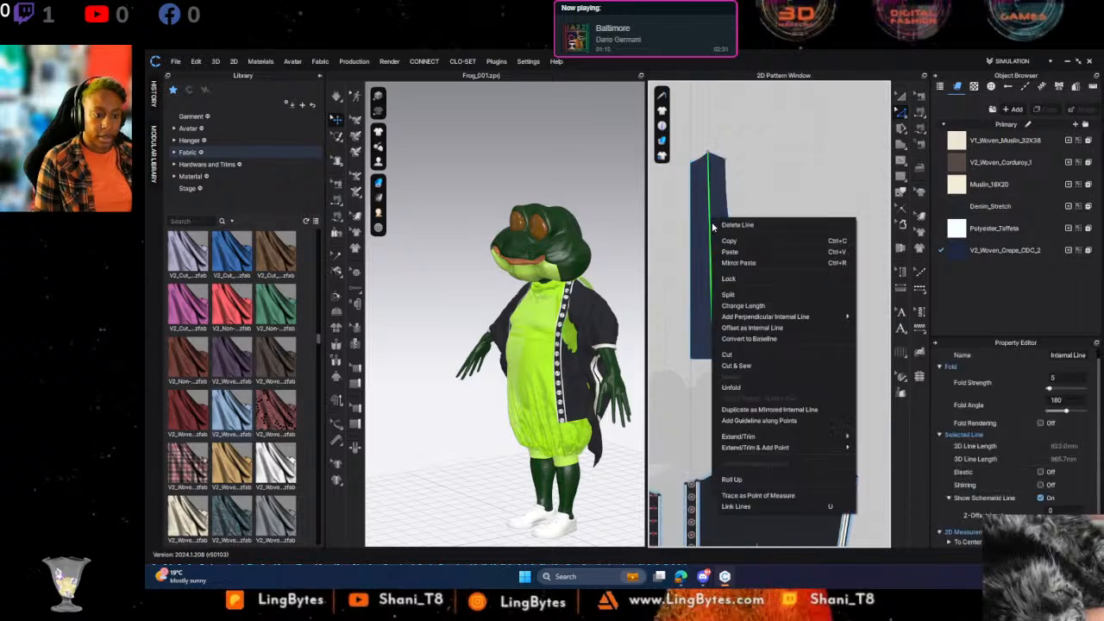
{"action": "left_click", "coordinate": [769, 148]}
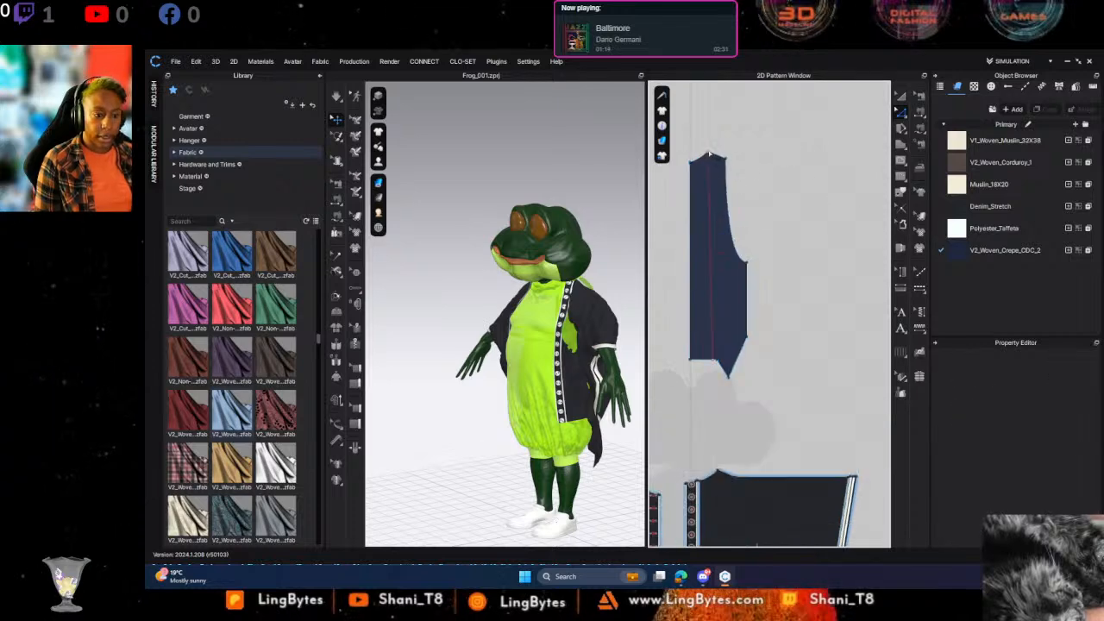
{"action": "scroll", "coordinate": [732, 162], "scroll_direction": "up", "scroll_amount": 8}
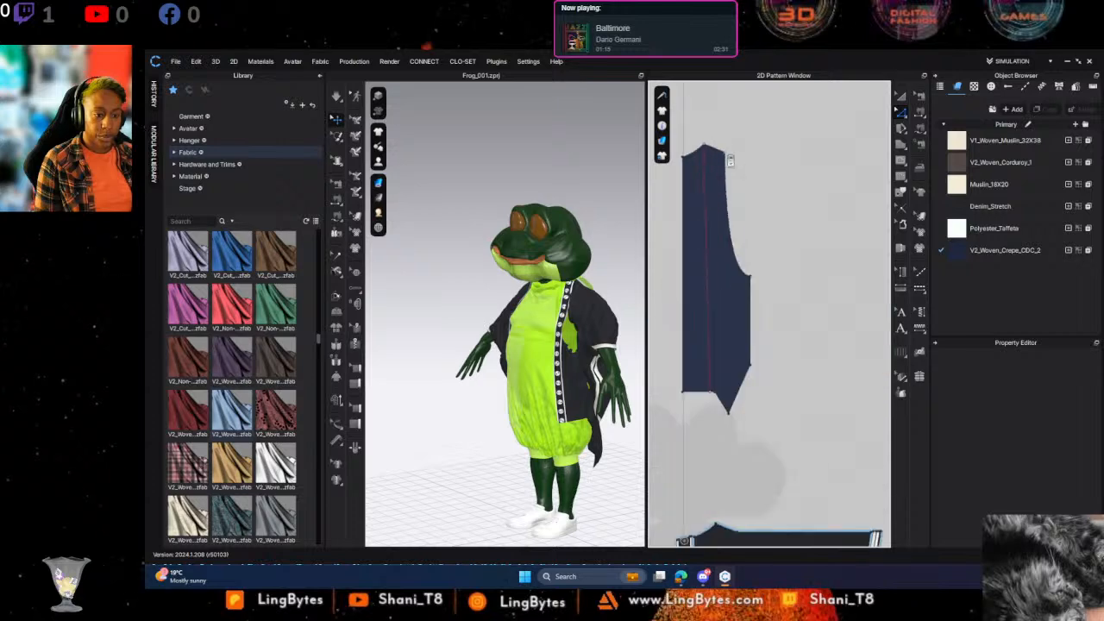
{"action": "middle_click_drag", "start_coordinate": [781, 163], "coordinate": [810, 313]}
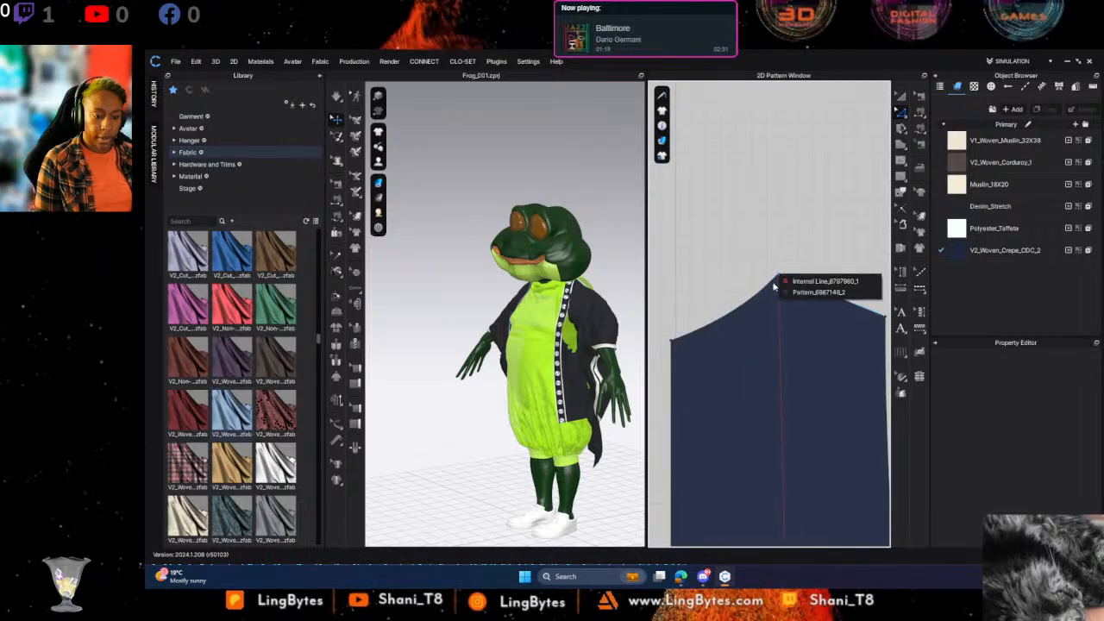
{"action": "left_click", "coordinate": [781, 293]}
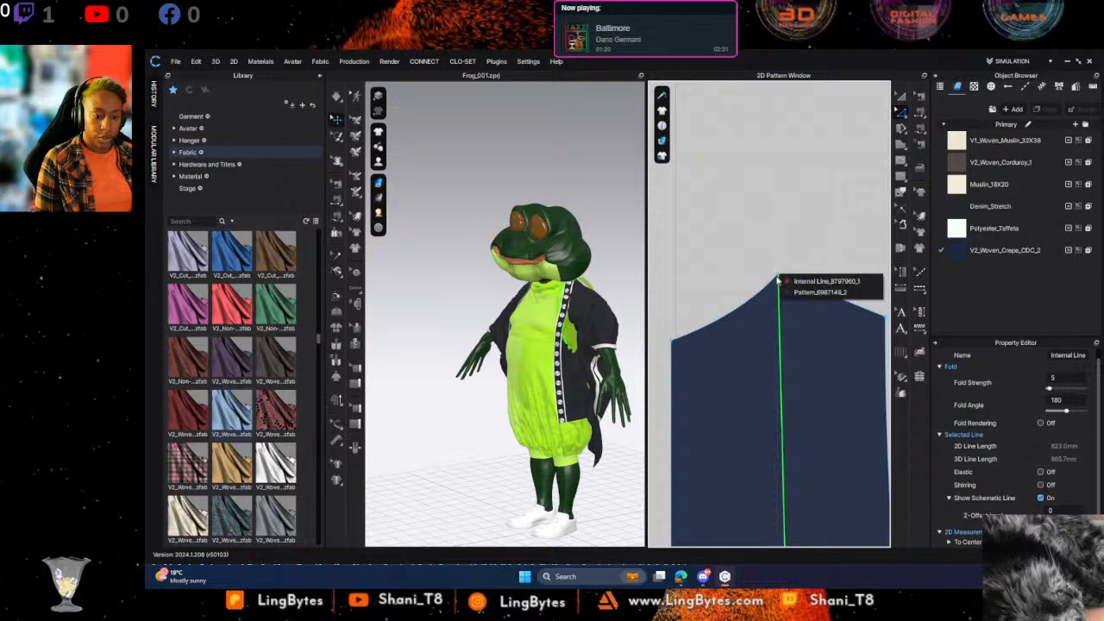
{"action": "left_click", "coordinate": [799, 280]}
{"action": "left_click_drag", "start_coordinate": [779, 275], "coordinate": [739, 307]}
{"action": "left_click", "coordinate": [778, 260]}
{"action": "scroll", "coordinate": [745, 431], "scroll_direction": "down", "scroll_amount": 6}
{"action": "middle_click_drag", "start_coordinate": [748, 371], "coordinate": [727, 187]}
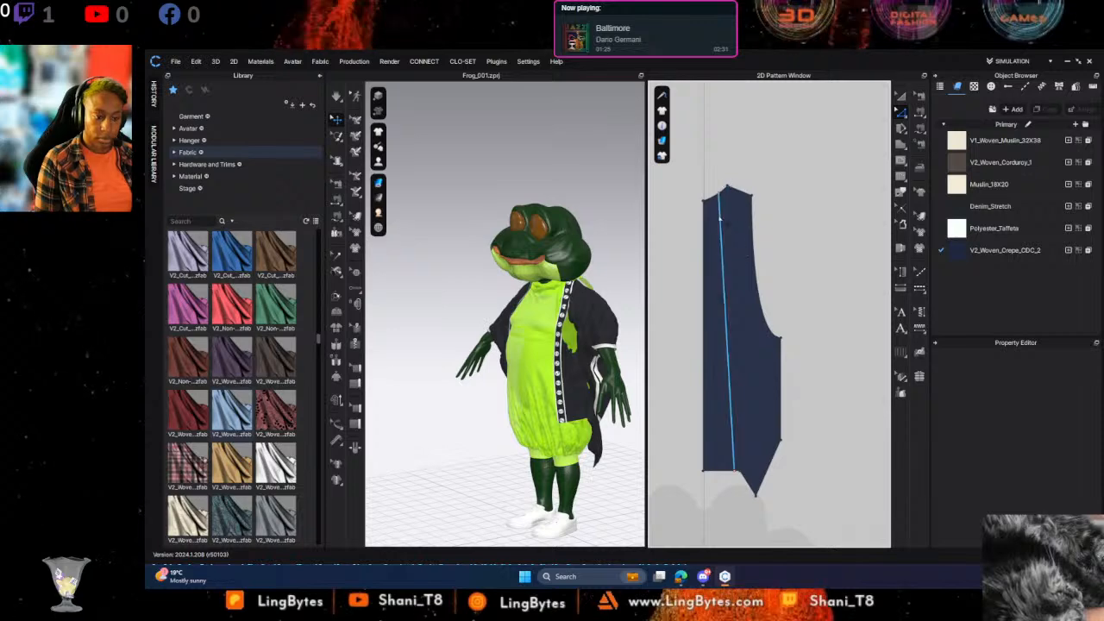
Cut the navy front panel along its lengthwise internal line and delete the center-front strip
{"action": "right_click", "coordinate": [720, 218]}
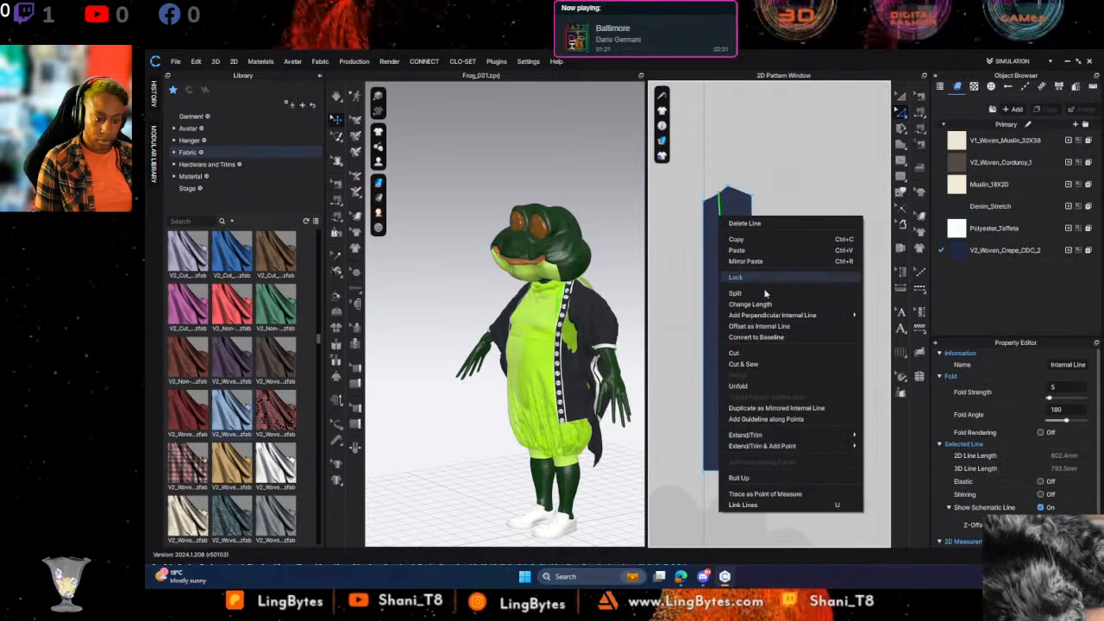
{"action": "left_click", "coordinate": [734, 353]}
{"action": "left_click", "coordinate": [716, 328]}
{"action": "key", "text": "Delete"}
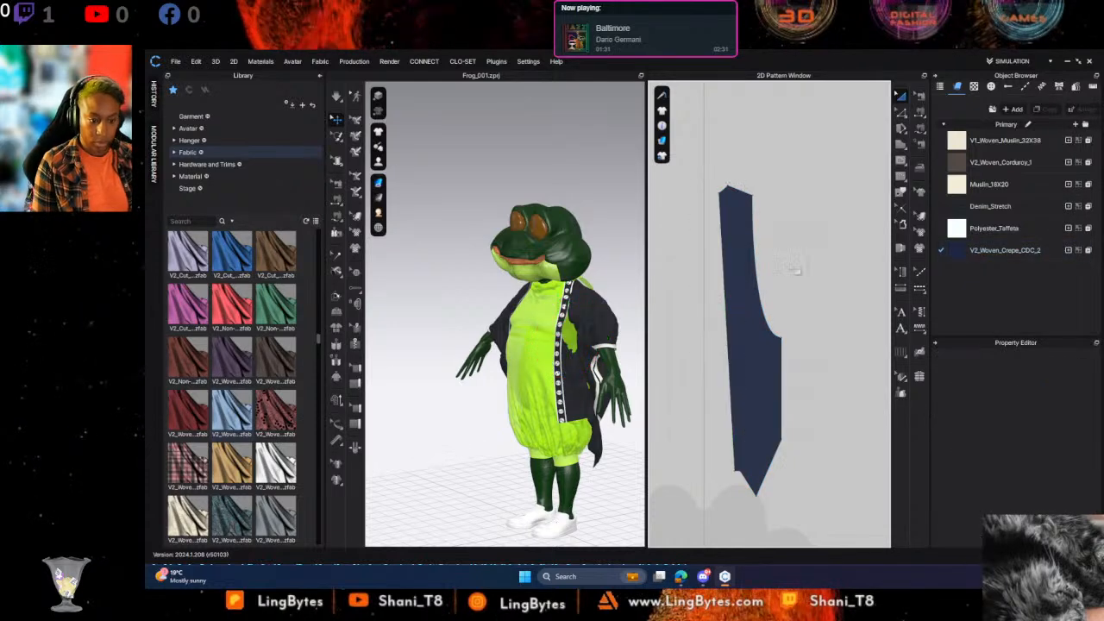
Sew the trimmed navy front panel's short remaining neckline edge to the matching part of the jacket front's neckline
{"action": "left_click", "coordinate": [919, 113]}
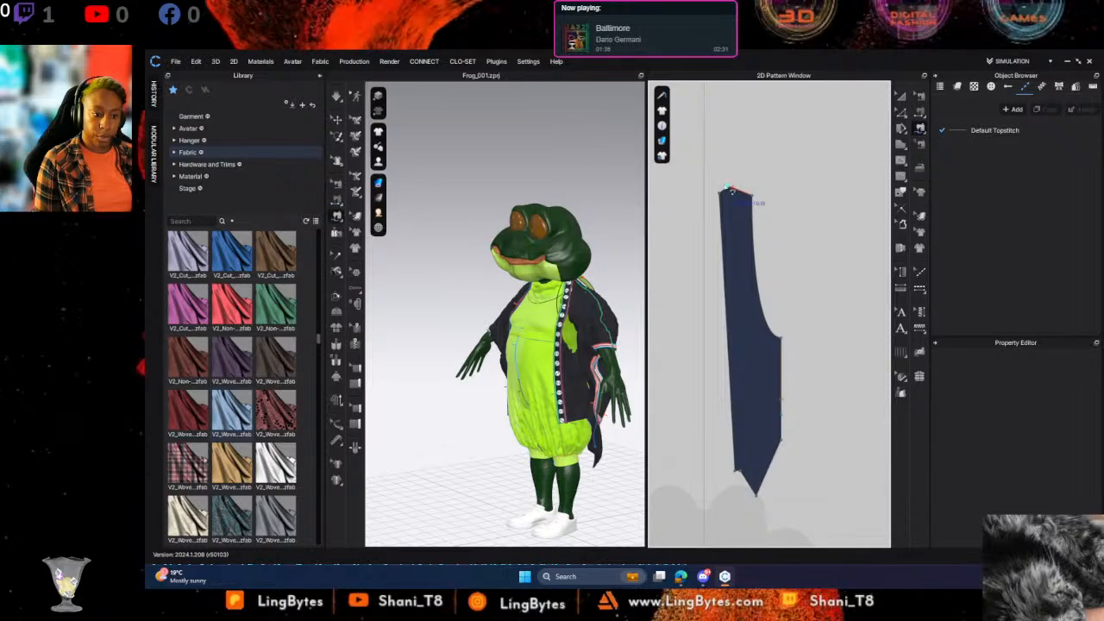
{"action": "scroll", "coordinate": [751, 243], "scroll_direction": "up", "scroll_amount": 5}
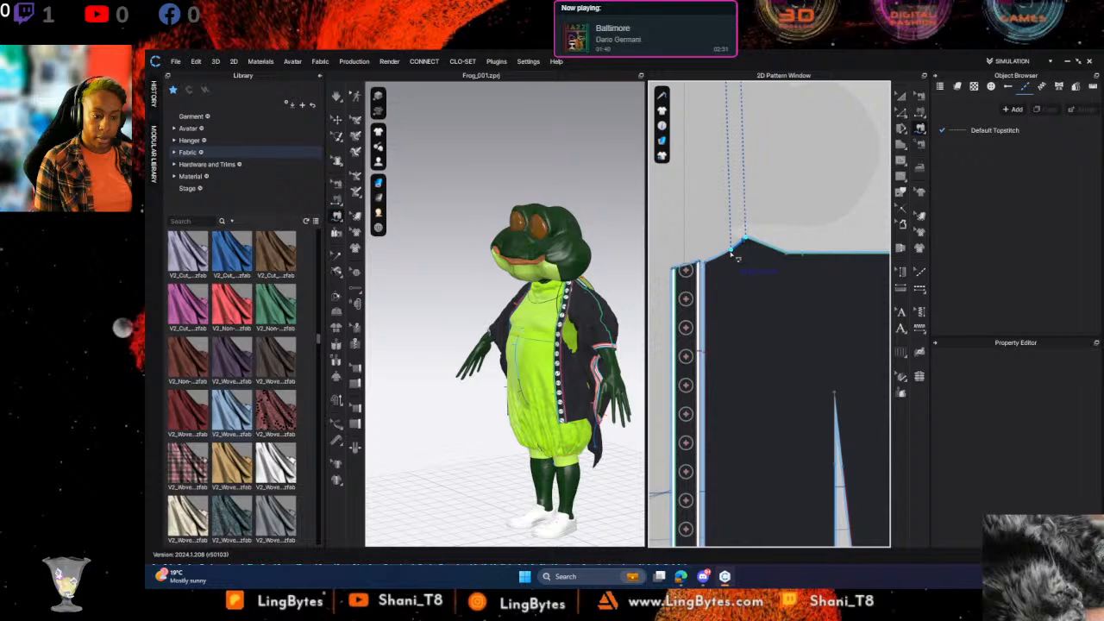
{"action": "left_click", "coordinate": [734, 255]}
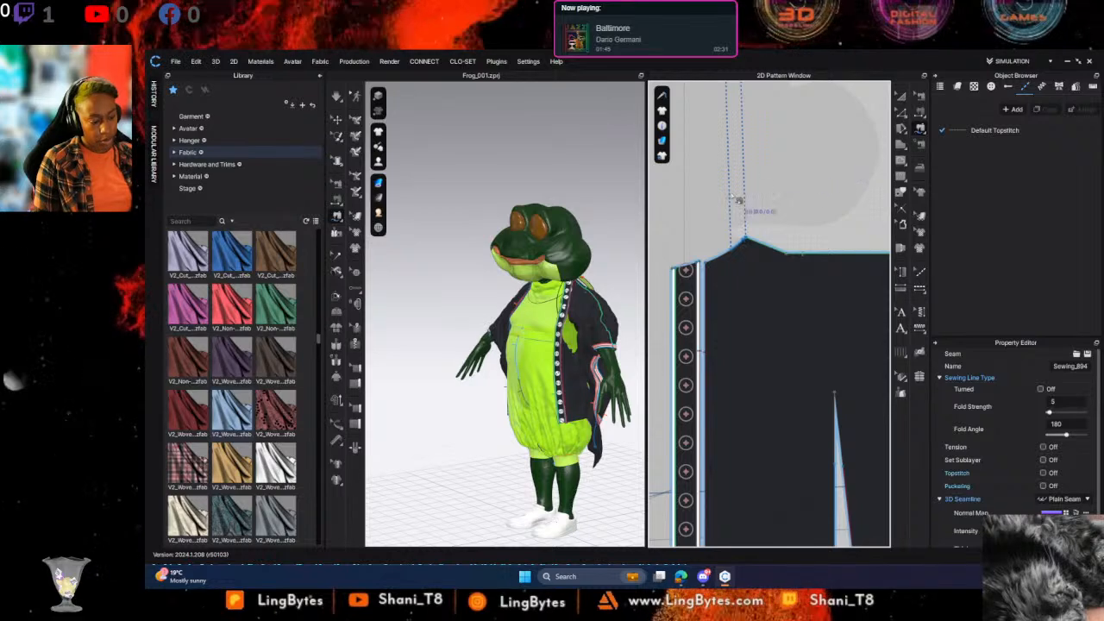
Simulate the garment and pull the navy back panel and the jacket front to settle the layers on the frog
{"action": "left_click", "coordinate": [898, 96]}
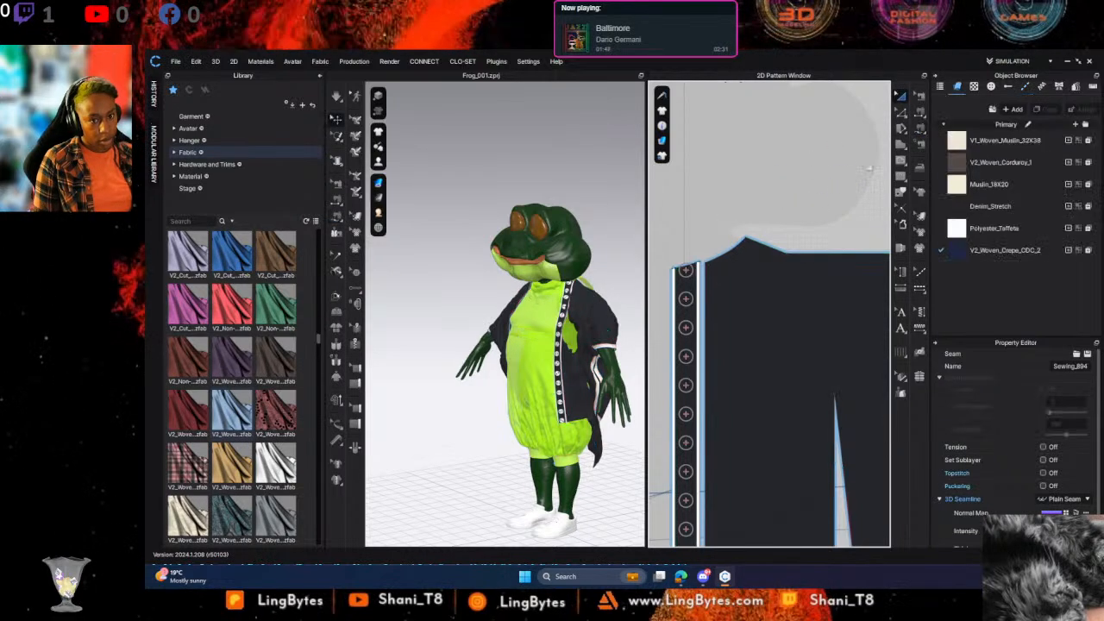
{"action": "key", "text": "space"}
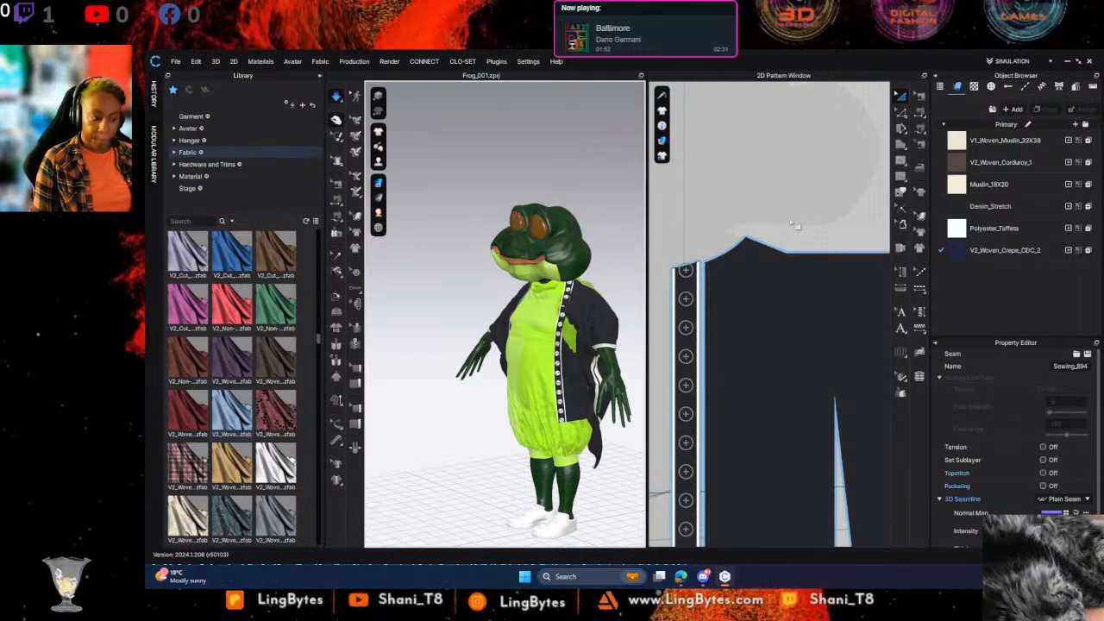
{"action": "right_click_drag", "start_coordinate": [483, 353], "coordinate": [608, 354]}
{"action": "left_click", "coordinate": [572, 403]}
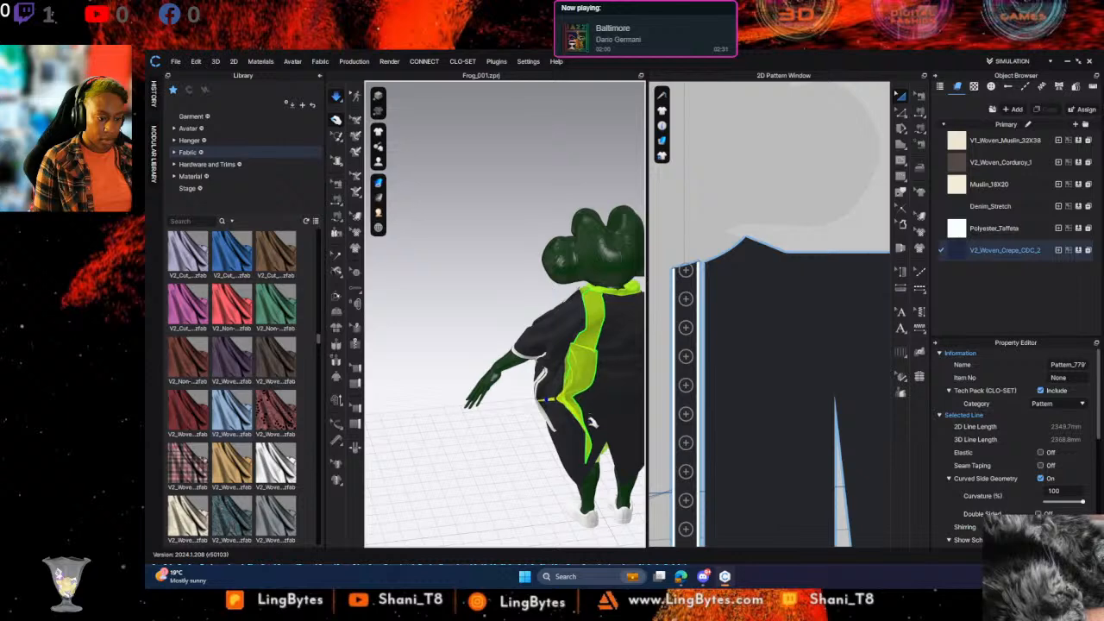
{"action": "right_click_drag", "start_coordinate": [573, 448], "coordinate": [746, 432]}
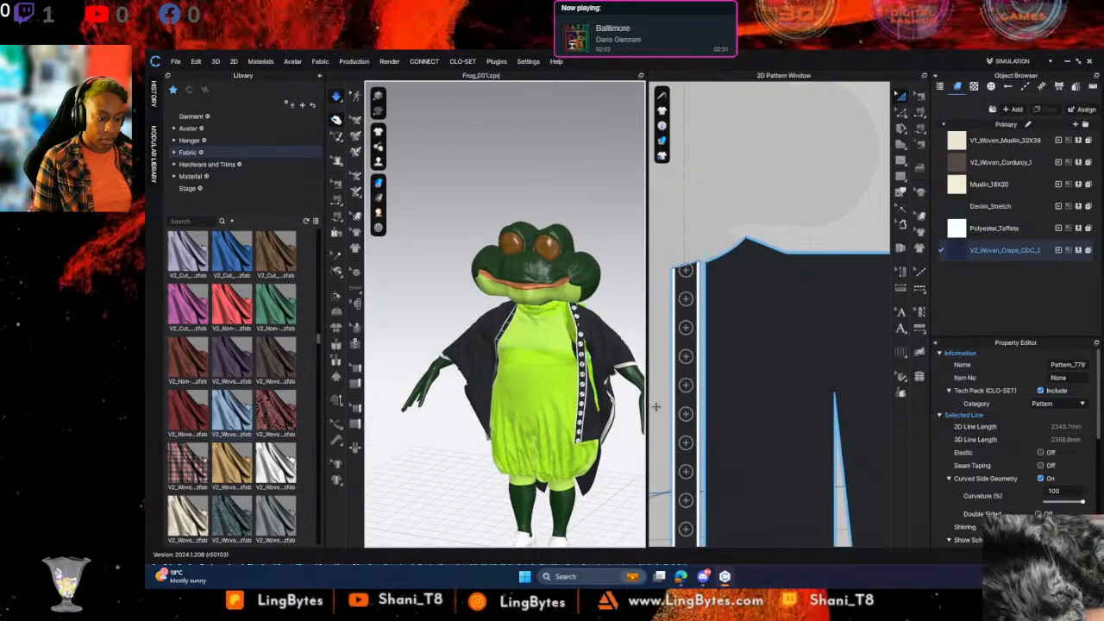
{"action": "left_click_drag", "start_coordinate": [588, 394], "coordinate": [542, 409]}
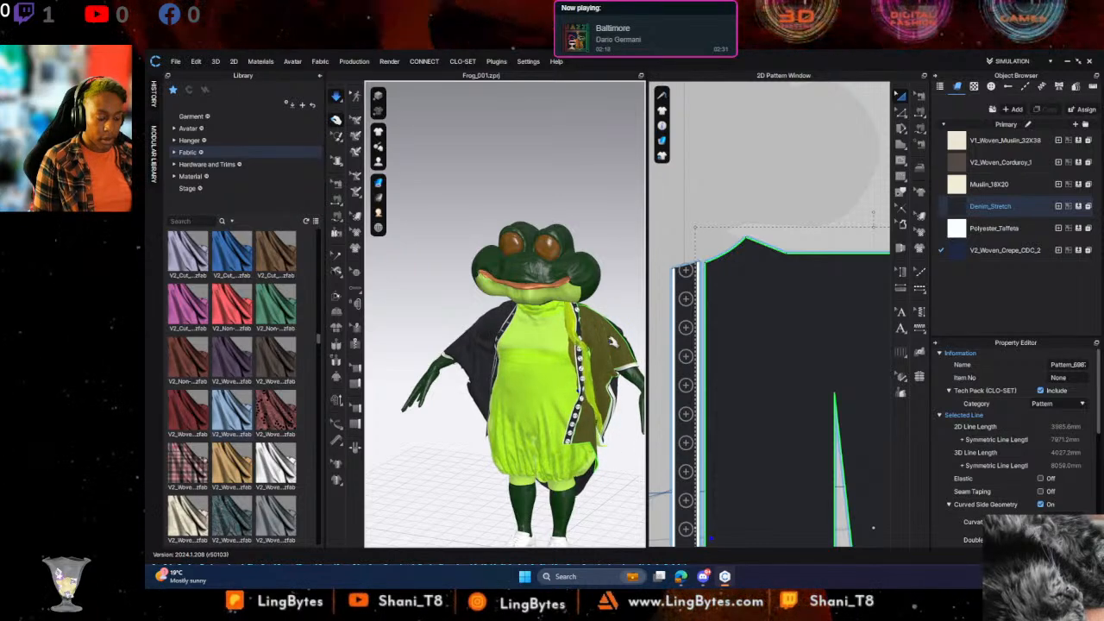
Move the navy front panel sideways in 3D, away from the body and over the jacket front
{"action": "scroll", "coordinate": [821, 198], "scroll_direction": "down", "scroll_amount": 5}
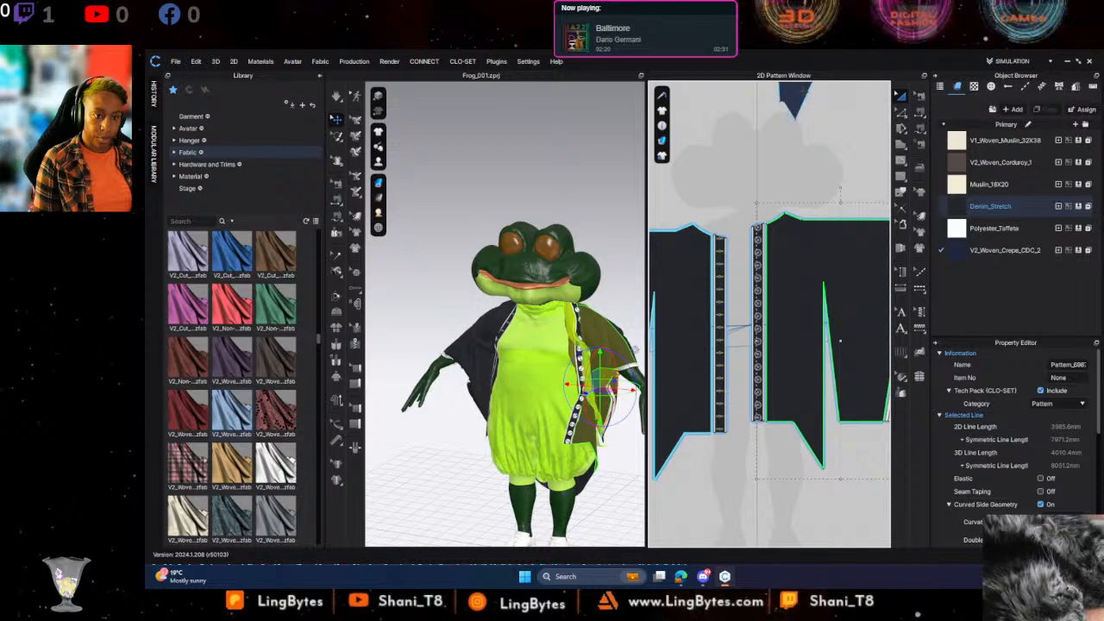
{"action": "left_click", "coordinate": [803, 91]}
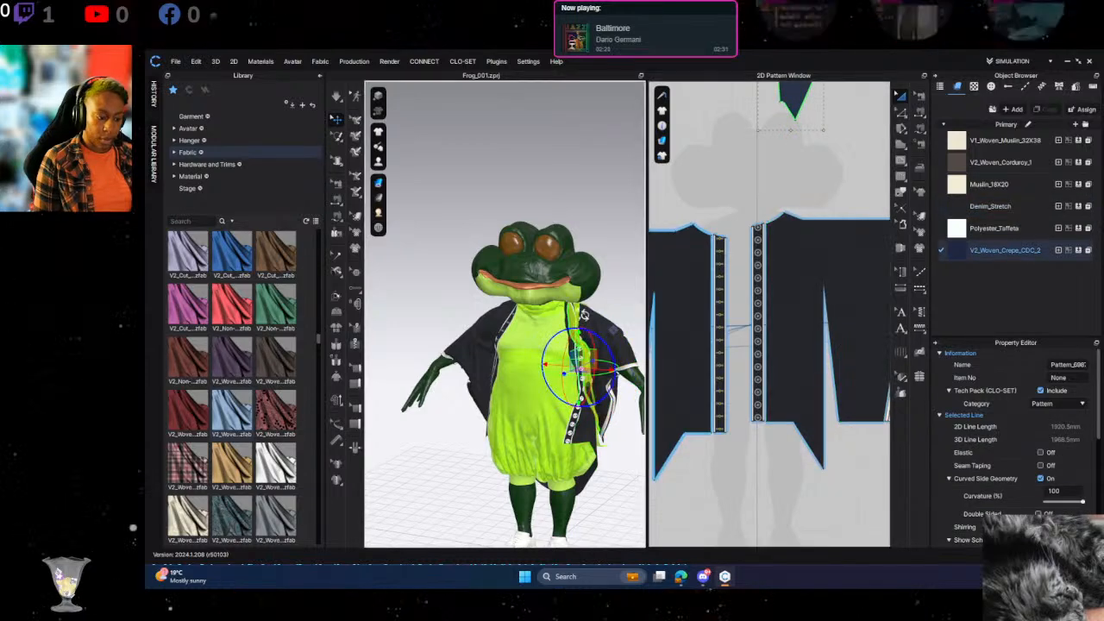
{"action": "left_click_drag", "start_coordinate": [604, 367], "coordinate": [626, 369]}
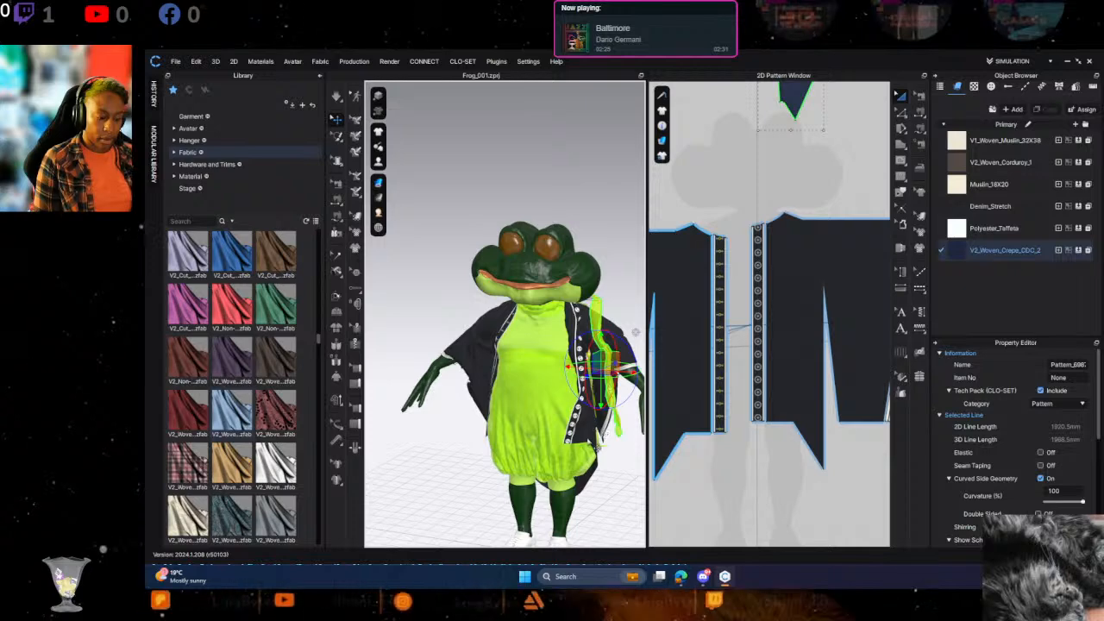
Simulate again and pull the navy front panel and button placket until the navy layer lies over the jacket front
{"action": "key", "text": "space"}
{"action": "right_click_drag", "start_coordinate": [552, 327], "coordinate": [652, 339]}
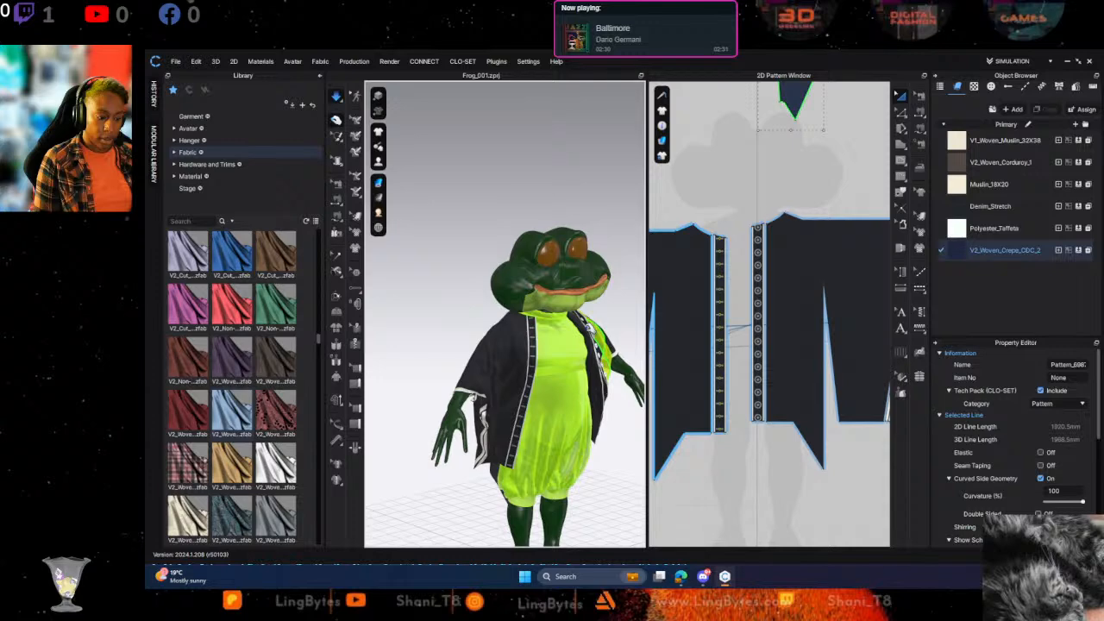
{"action": "left_click", "coordinate": [607, 328]}
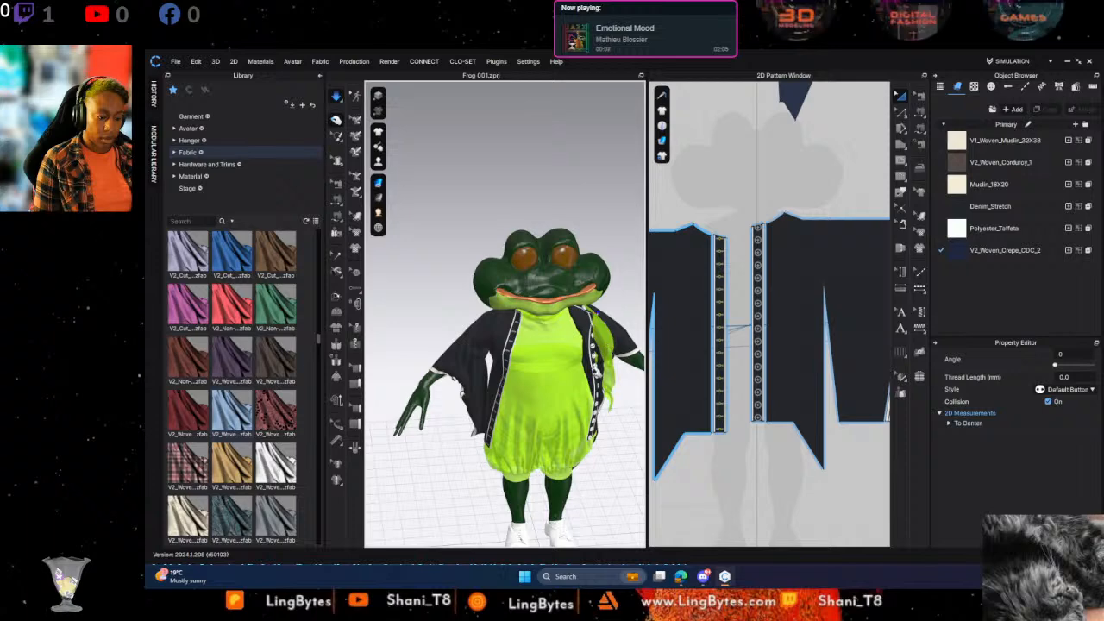
{"action": "right_click_drag", "start_coordinate": [631, 407], "coordinate": [555, 395]}
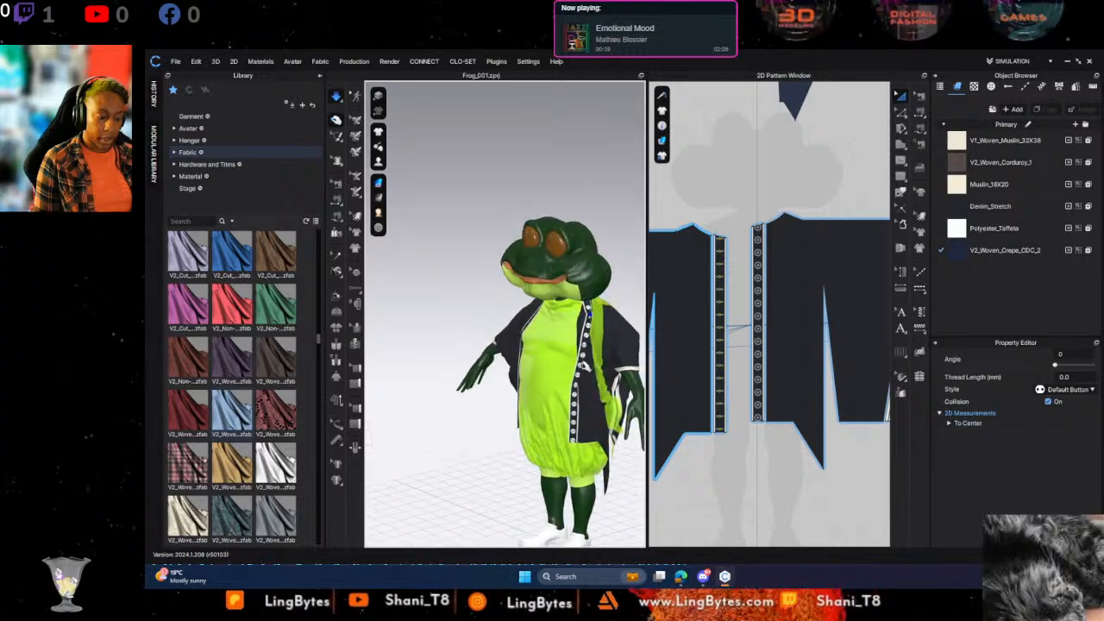
{"action": "left_click", "coordinate": [576, 339]}
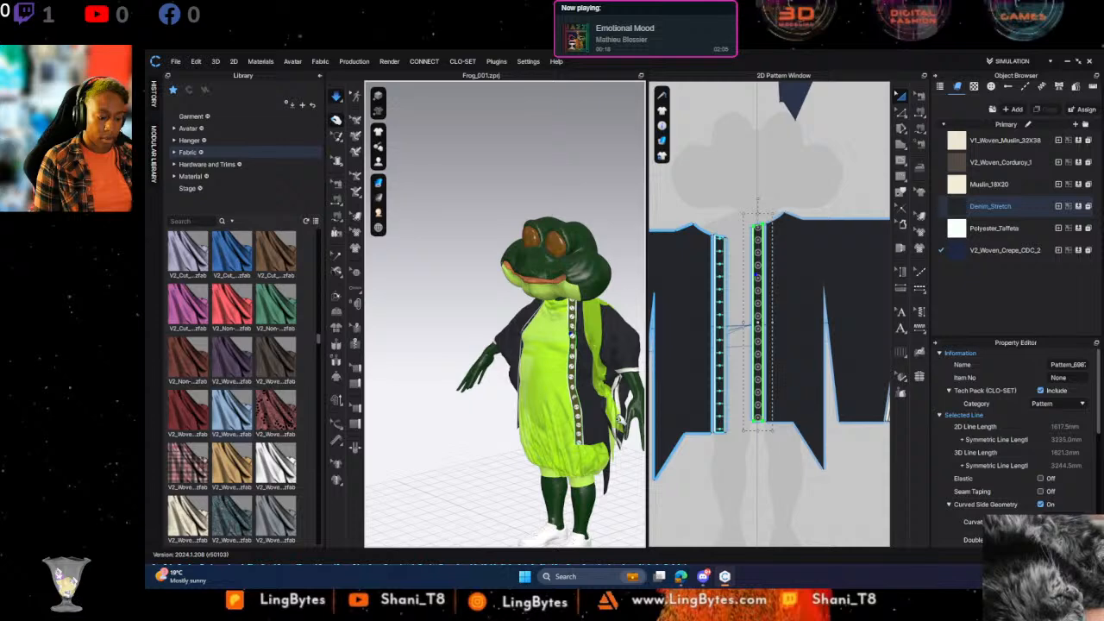
{"action": "left_click", "coordinate": [619, 438]}
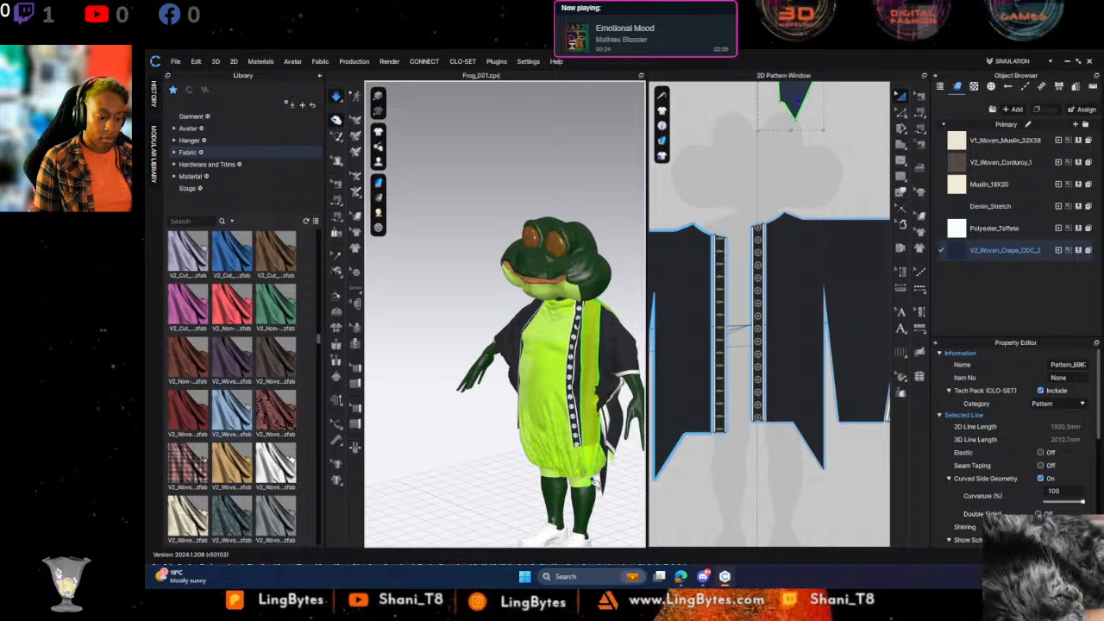
Pull the navy back panel outward beside the sleeve from behind while the simulation runs
{"action": "right_click_drag", "start_coordinate": [602, 442], "coordinate": [458, 434]}
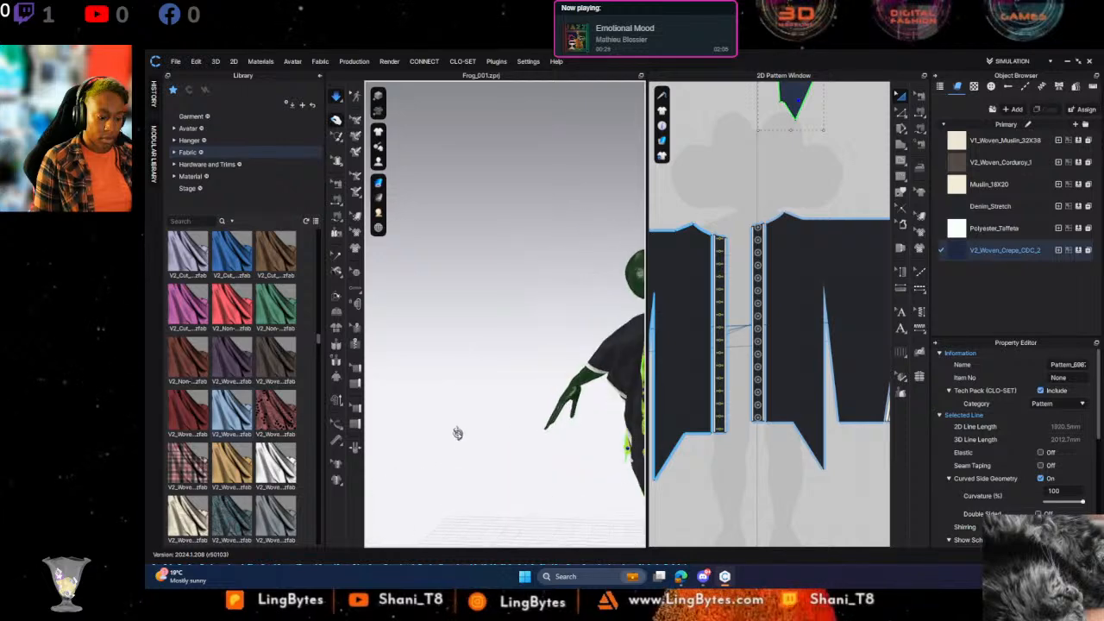
{"action": "right_click_drag", "start_coordinate": [603, 403], "coordinate": [587, 400]}
{"action": "left_click_drag", "start_coordinate": [587, 404], "coordinate": [567, 446]}
{"action": "scroll", "coordinate": [836, 356], "scroll_direction": "down", "scroll_amount": 4}
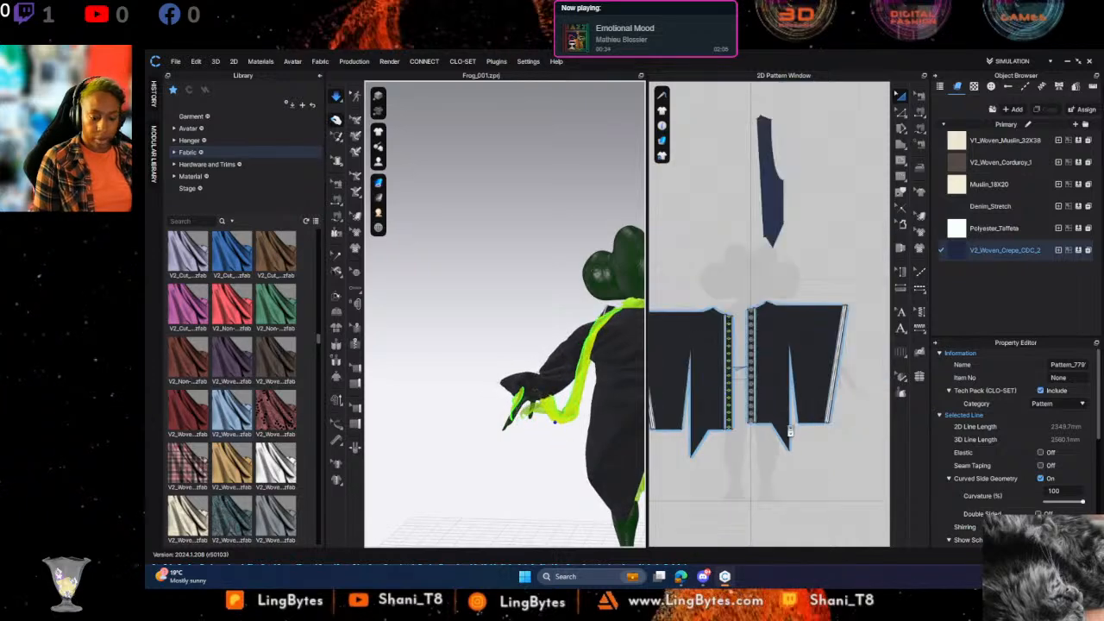
Pause the simulation and move the navy back panel backward in 3D, clear of the sleeve and jacket back
{"action": "scroll", "coordinate": [836, 357], "scroll_direction": "up", "scroll_amount": 3}
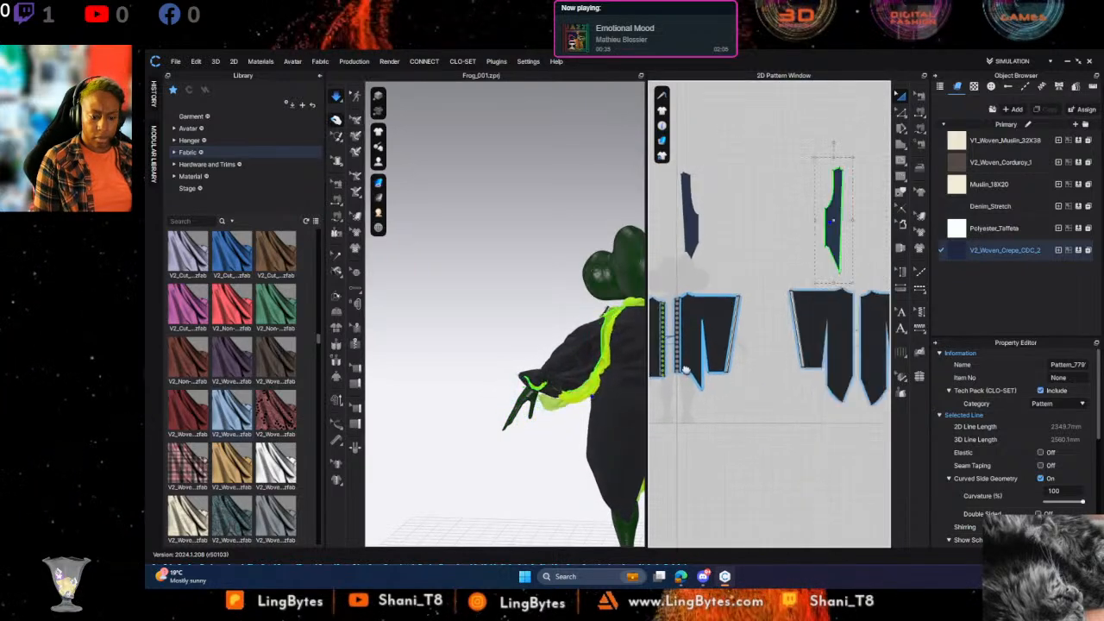
{"action": "middle_click_drag", "start_coordinate": [648, 376], "coordinate": [622, 379]}
{"action": "key", "text": "space"}
{"action": "left_click", "coordinate": [556, 390]}
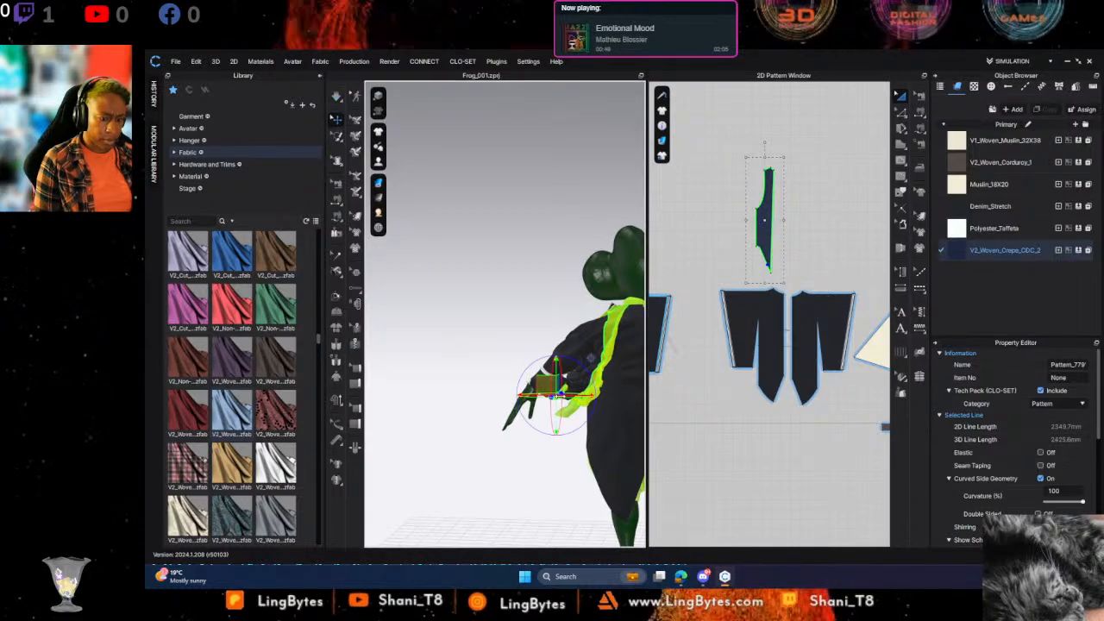
{"action": "left_click", "coordinate": [566, 418]}
{"action": "left_click", "coordinate": [561, 395]}
{"action": "right_click_drag", "start_coordinate": [568, 403], "coordinate": [589, 464]}
{"action": "left_click", "coordinate": [715, 422]}
{"action": "left_click", "coordinate": [617, 332]}
{"action": "right_click_drag", "start_coordinate": [638, 388], "coordinate": [647, 336]}
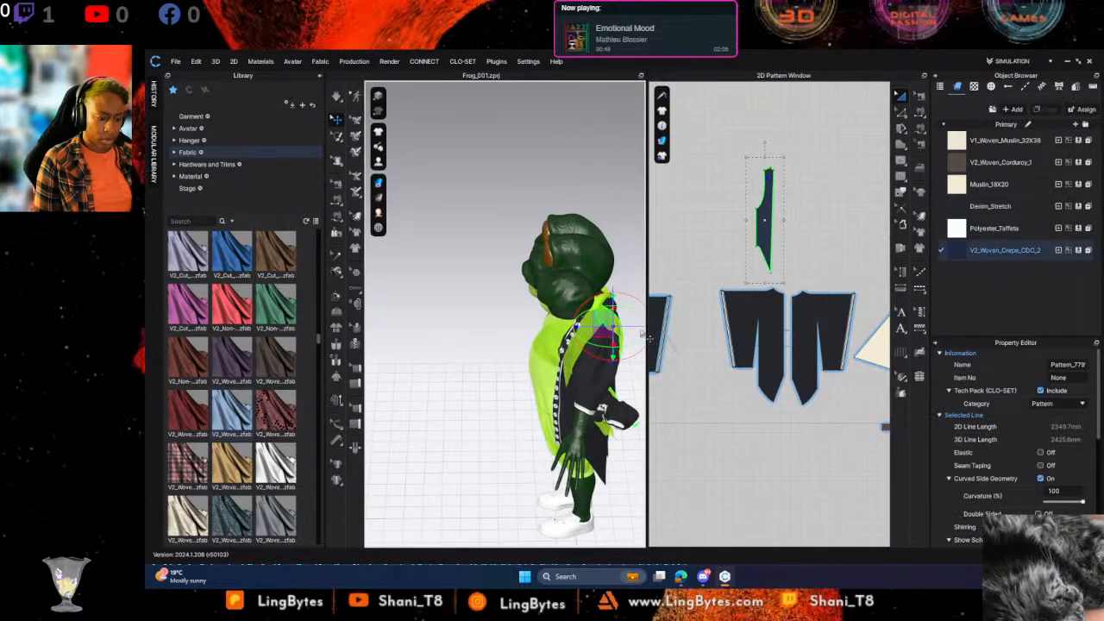
Move the navy front panel forward in 3D, away from the body, and simulate to pull it back onto the garment
{"action": "left_click", "coordinate": [601, 351]}
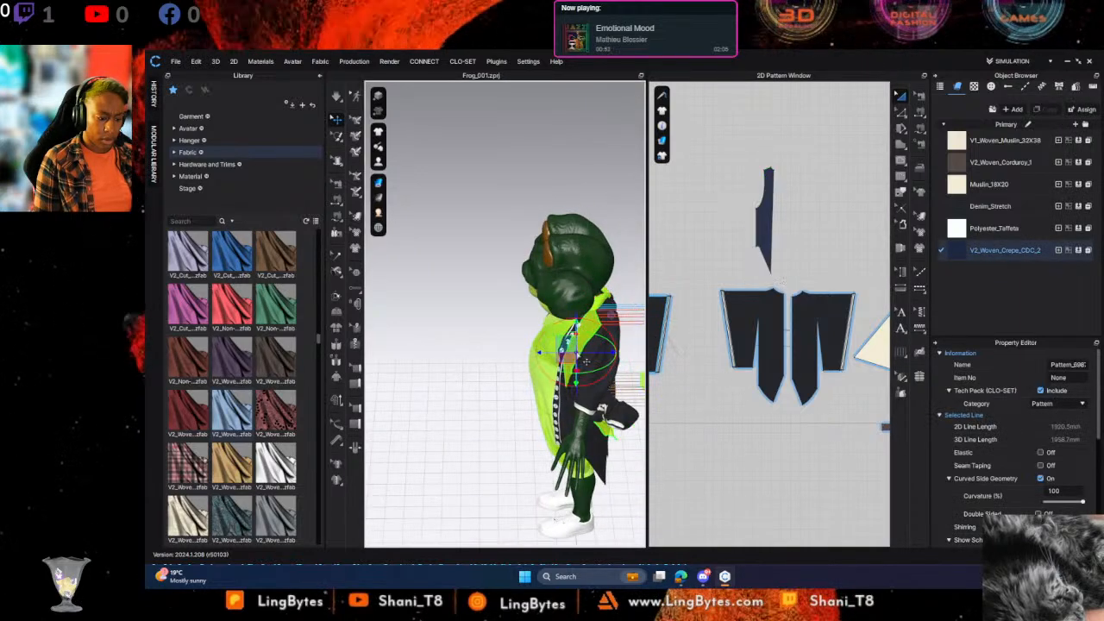
{"action": "left_click_drag", "start_coordinate": [615, 352], "coordinate": [635, 356]}
{"action": "left_click", "coordinate": [589, 351]}
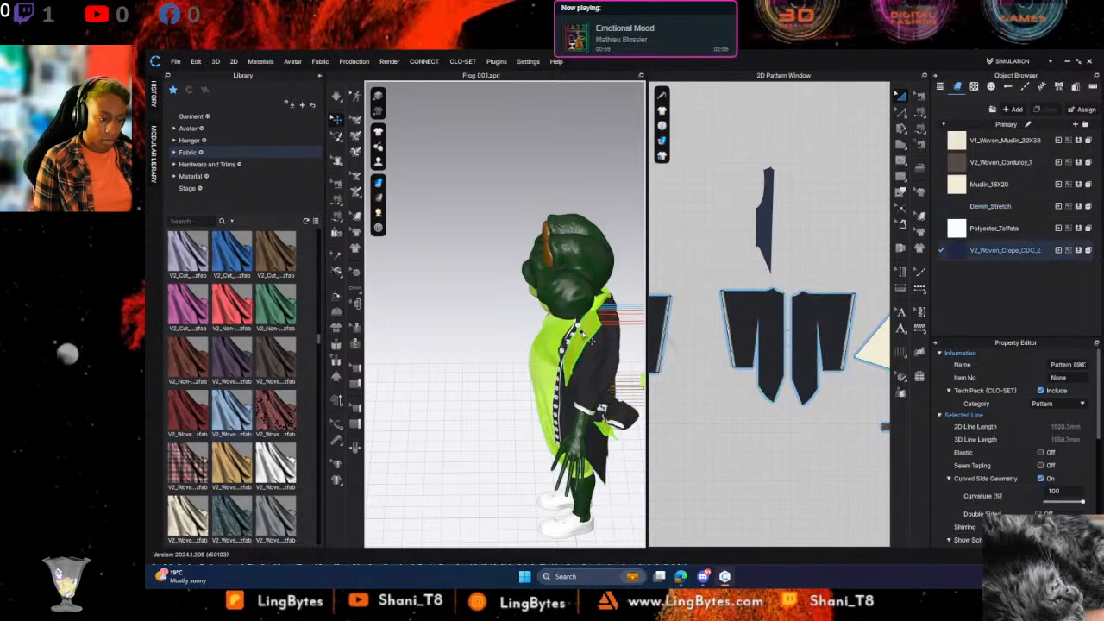
{"action": "left_click_drag", "start_coordinate": [589, 351], "coordinate": [472, 339]}
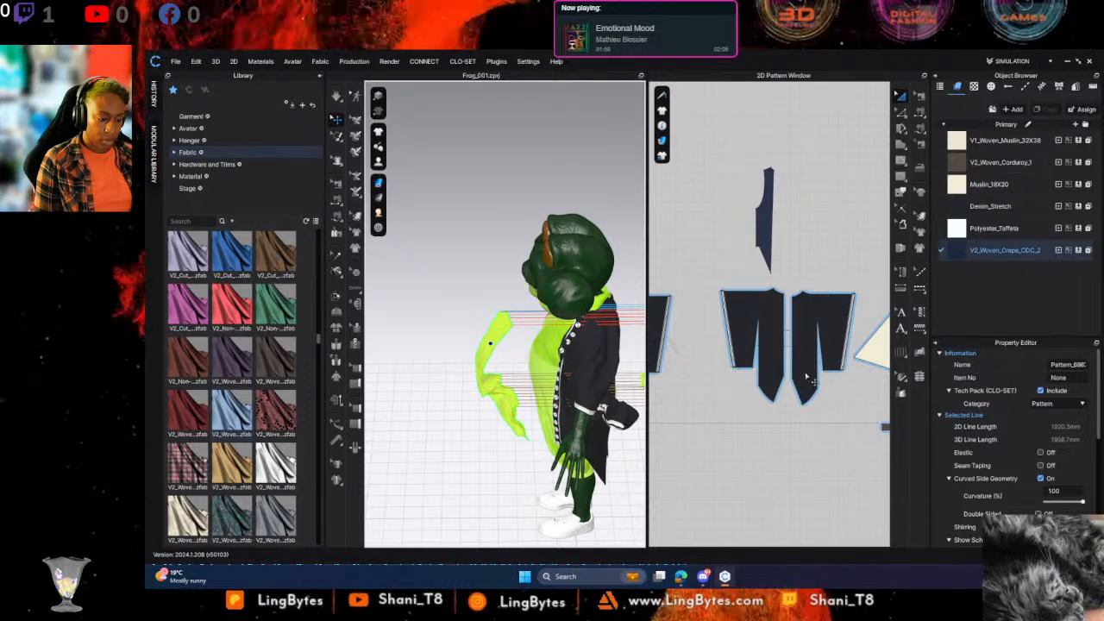
{"action": "key", "text": "space"}
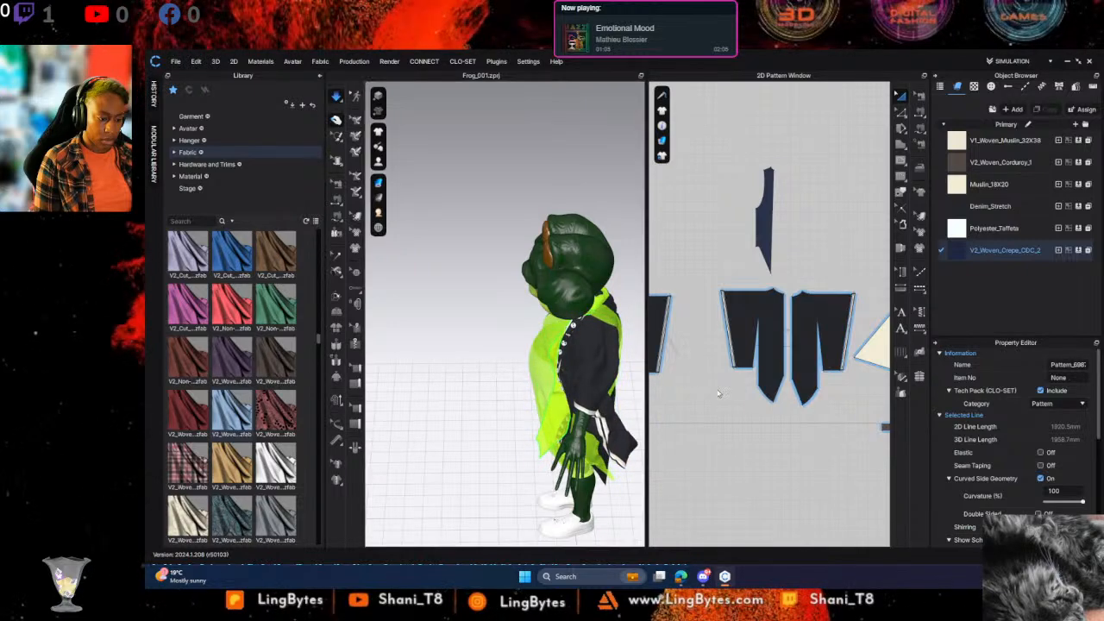
Move the navy front panel sideways in 3D, outside the button placket, and simulate until it lies over the jacket front
{"action": "right_click_drag", "start_coordinate": [507, 416], "coordinate": [619, 414]}
{"action": "key", "text": "space"}
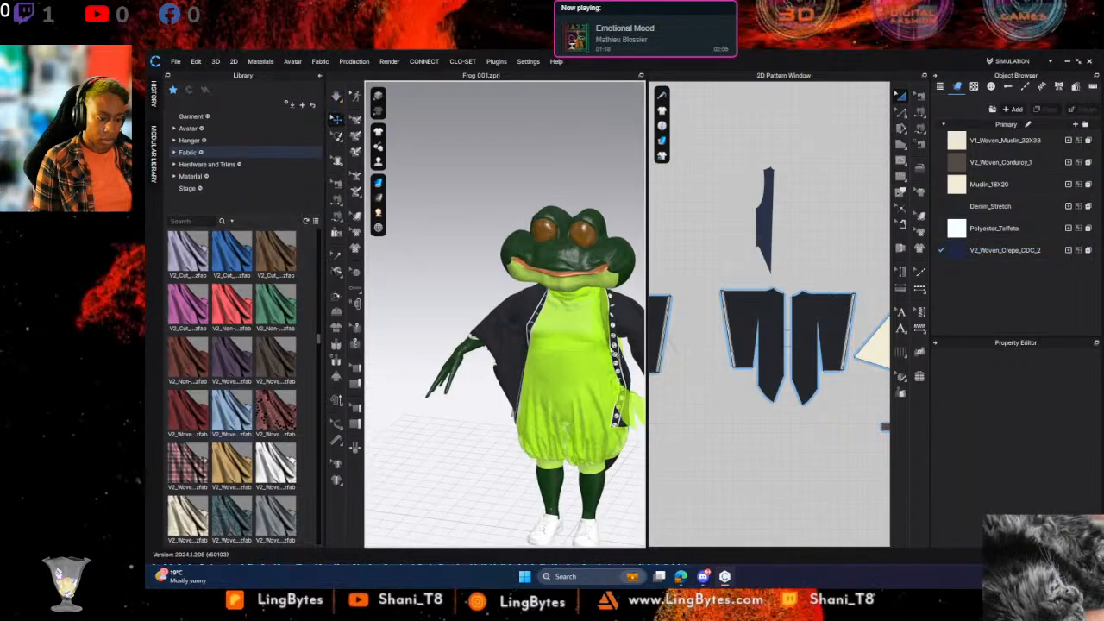
{"action": "left_click", "coordinate": [602, 329]}
{"action": "left_click_drag", "start_coordinate": [640, 330], "coordinate": [693, 336]}
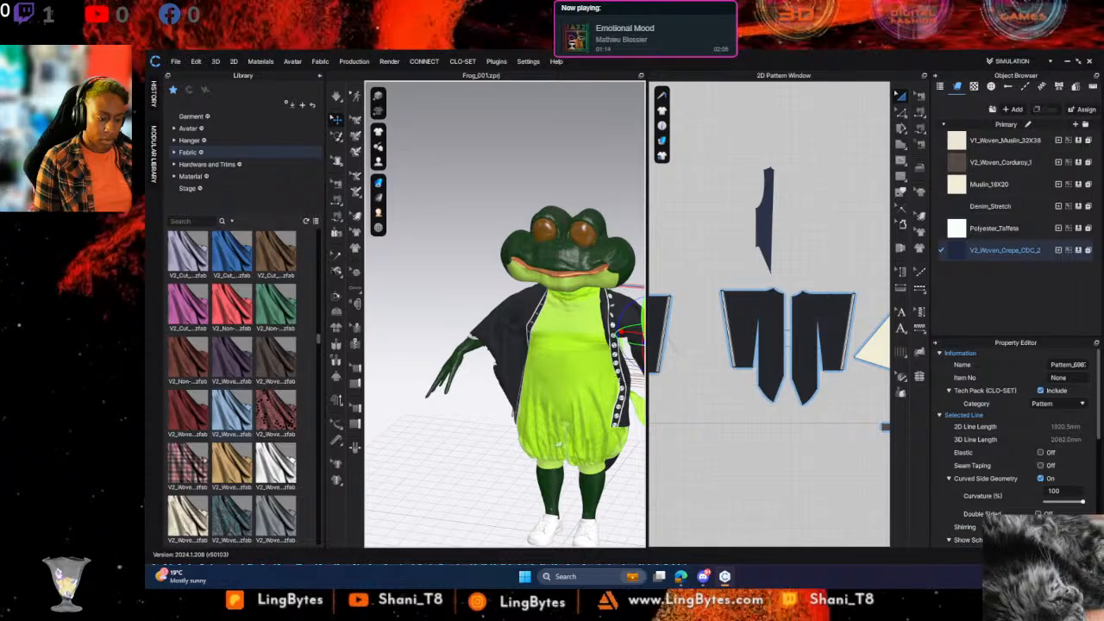
{"action": "key", "text": "space"}
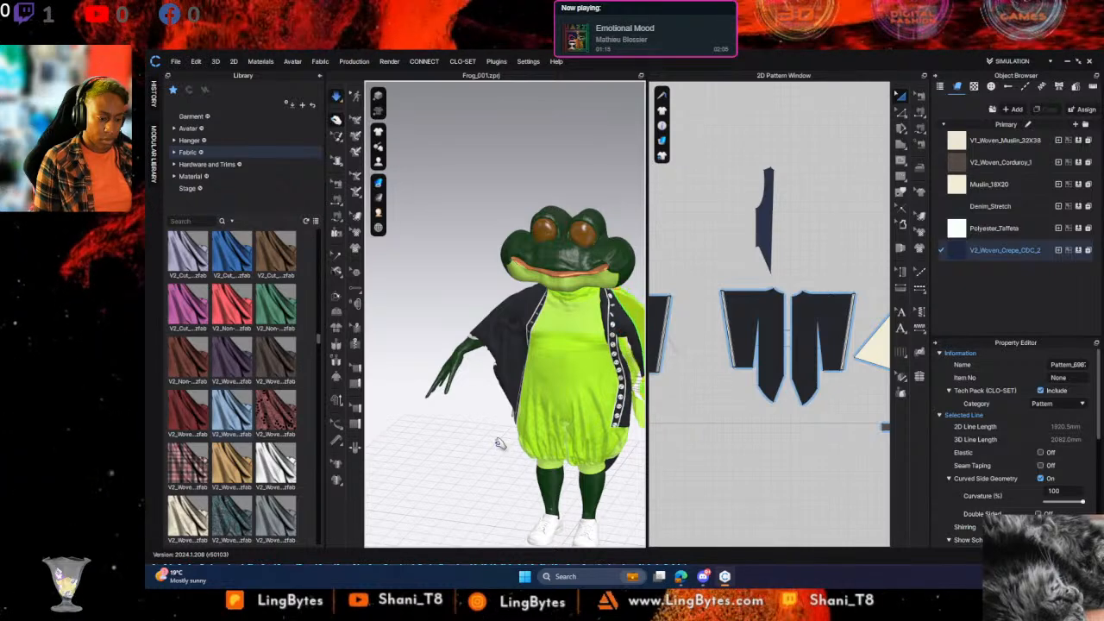
{"action": "middle_click_drag", "start_coordinate": [628, 379], "coordinate": [510, 347]}
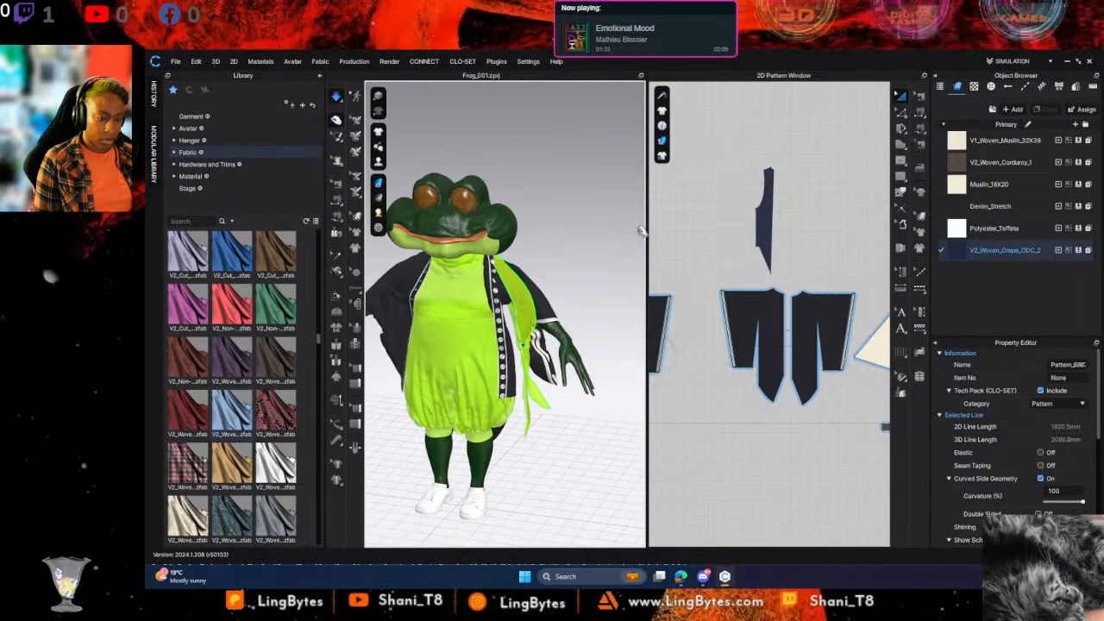
Check the existing seam between the white-trimmed outer edges of the jacket front and back, and save the project
{"action": "scroll", "coordinate": [850, 183], "scroll_direction": "down", "scroll_amount": 3}
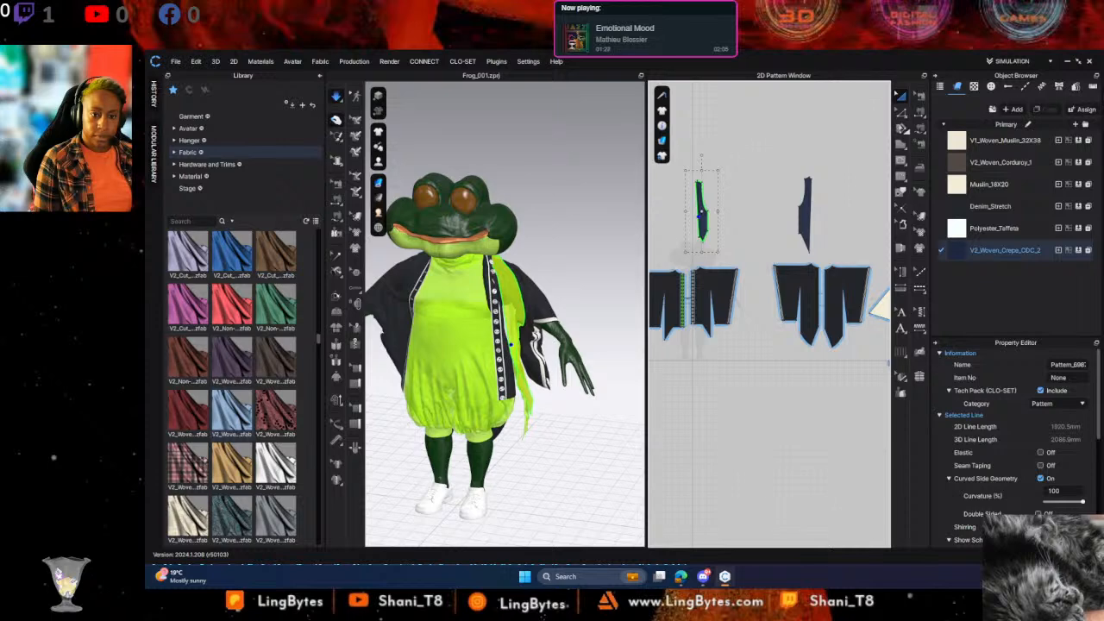
{"action": "left_click", "coordinate": [921, 98]}
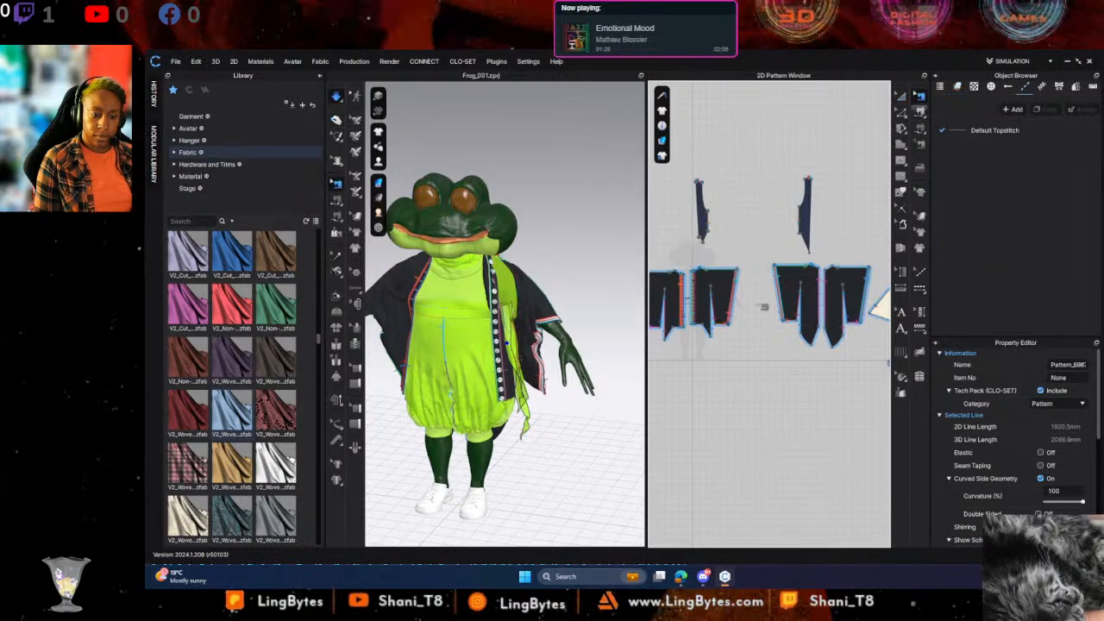
{"action": "scroll", "coordinate": [766, 303], "scroll_direction": "up", "scroll_amount": 6}
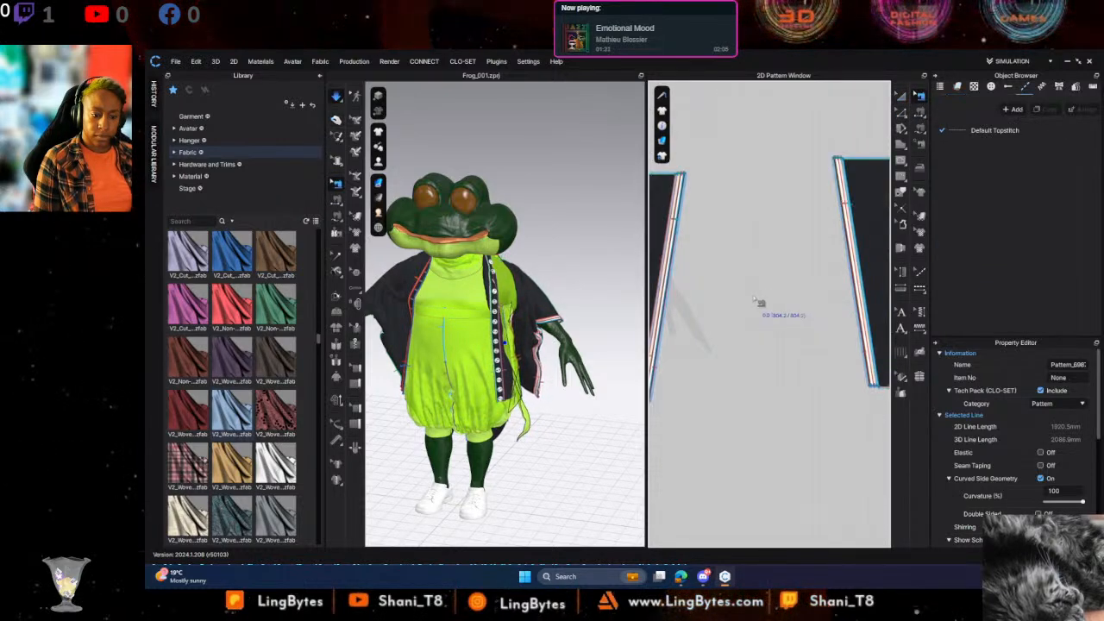
{"action": "left_click", "coordinate": [852, 248]}
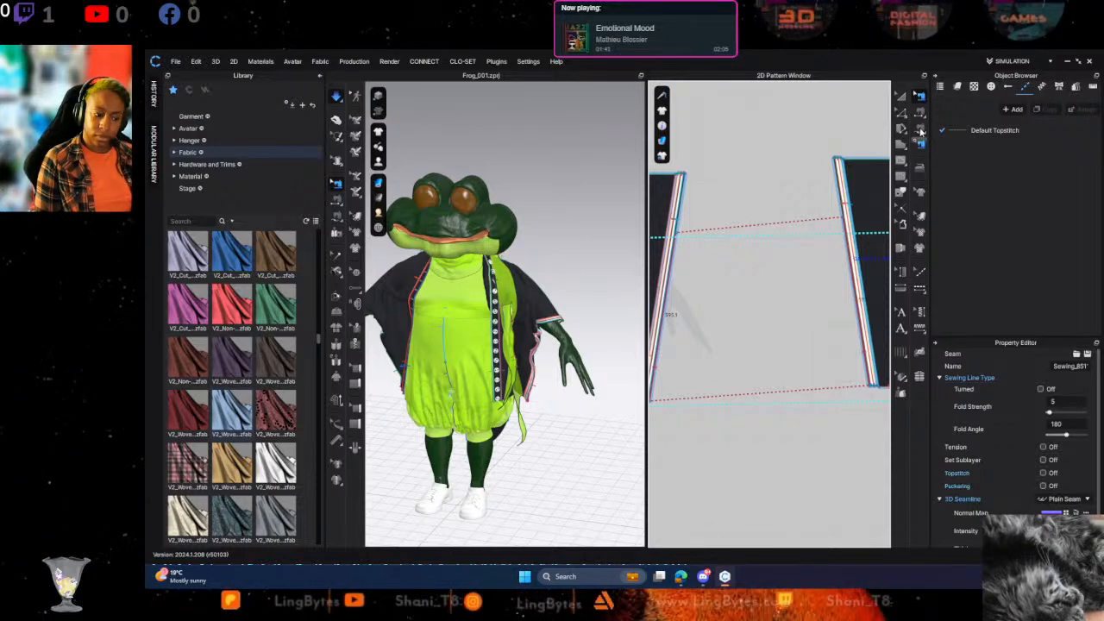
{"action": "key", "text": "ctrl+s"}
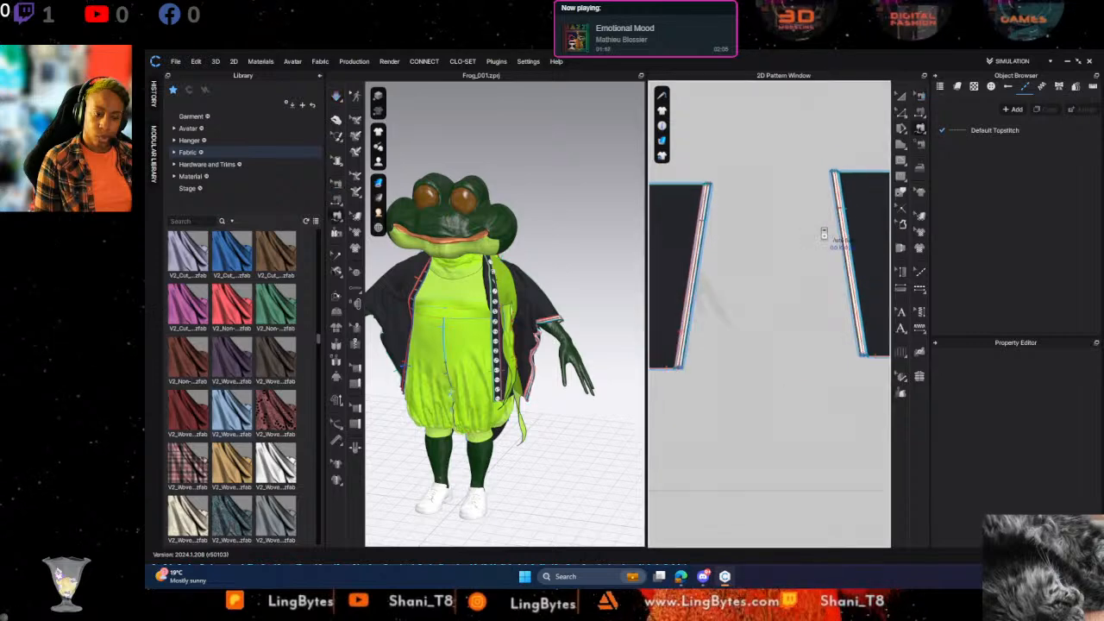
Sew the white-trimmed outer edge of the jacket back to the matching outer edge of the jacket front
{"action": "scroll", "coordinate": [833, 248], "scroll_direction": "up", "scroll_amount": 3}
{"action": "right_click_drag", "start_coordinate": [834, 247], "coordinate": [718, 113]}
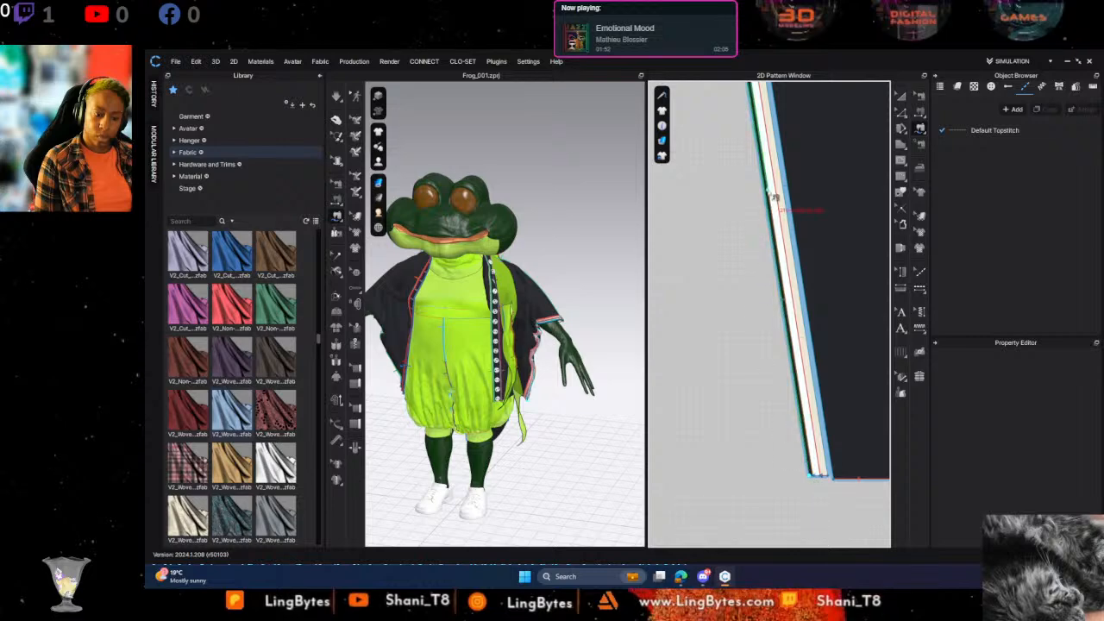
{"action": "middle_click_drag", "start_coordinate": [701, 258], "coordinate": [938, 332]}
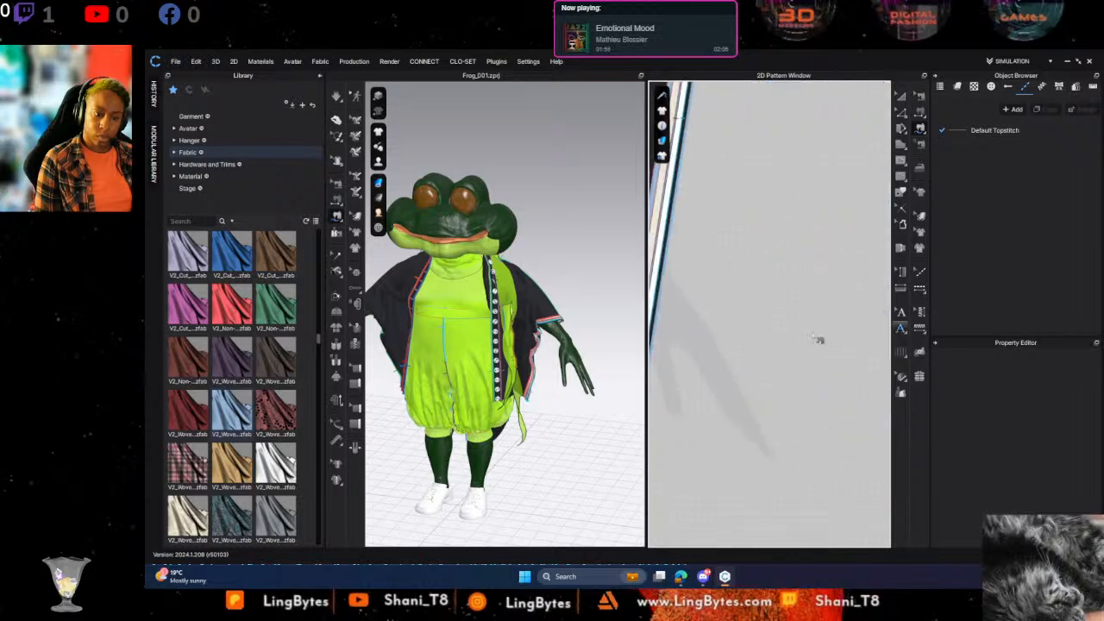
{"action": "middle_click_drag", "start_coordinate": [705, 342], "coordinate": [806, 340]}
{"action": "middle_click_drag", "start_coordinate": [752, 425], "coordinate": [697, 366]}
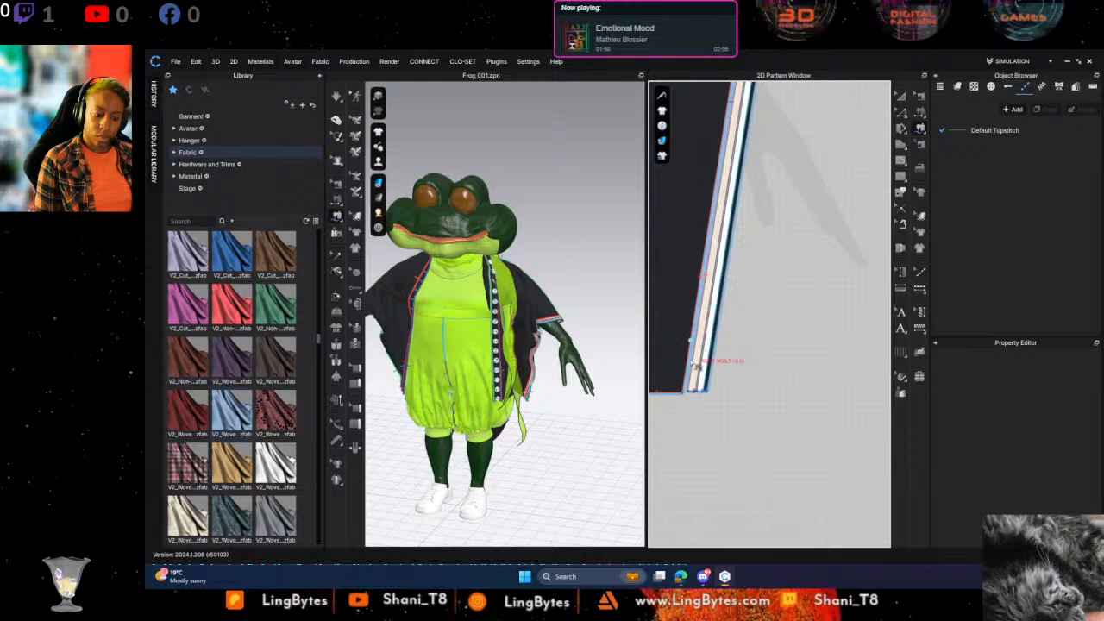
{"action": "left_click", "coordinate": [754, 99]}
{"action": "middle_click_drag", "start_coordinate": [811, 320], "coordinate": [811, 386]}
{"action": "right_click_drag", "start_coordinate": [611, 396], "coordinate": [392, 369]}
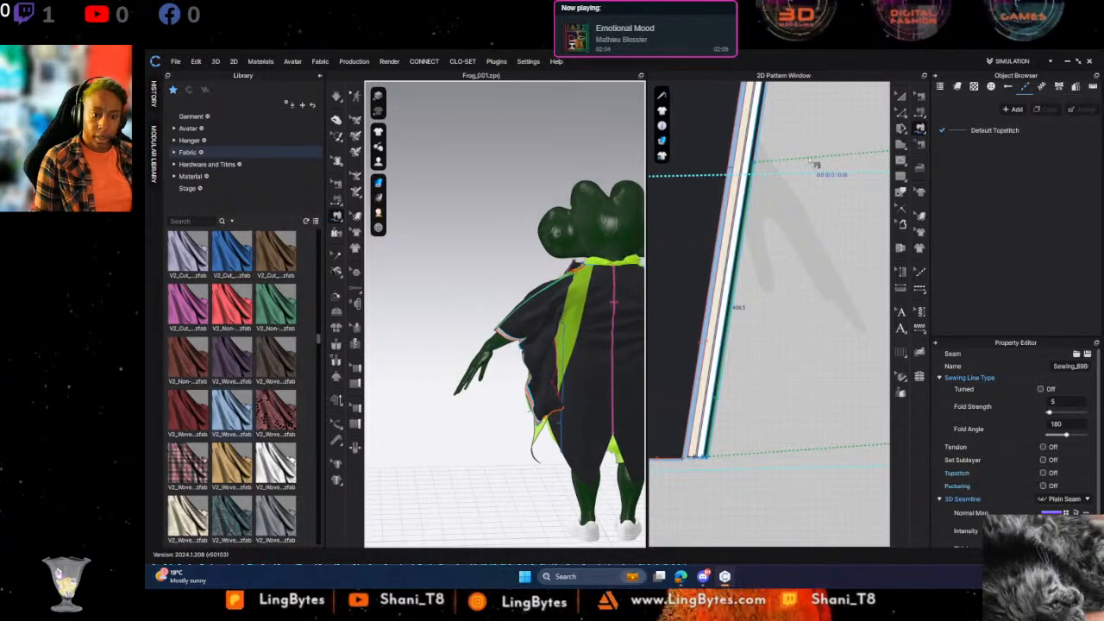
Create a symmetric copy of the navy front panel and place it beside the original in the 2D pattern
{"action": "scroll", "coordinate": [811, 161], "scroll_direction": "down", "scroll_amount": 8}
{"action": "middle_click_drag", "start_coordinate": [792, 183], "coordinate": [831, 369]}
{"action": "middle_click_drag", "start_coordinate": [809, 272], "coordinate": [770, 292]}
{"action": "left_click", "coordinate": [901, 97]}
{"action": "scroll", "coordinate": [833, 199], "scroll_direction": "down", "scroll_amount": 2}
{"action": "middle_click_drag", "start_coordinate": [831, 199], "coordinate": [780, 177]}
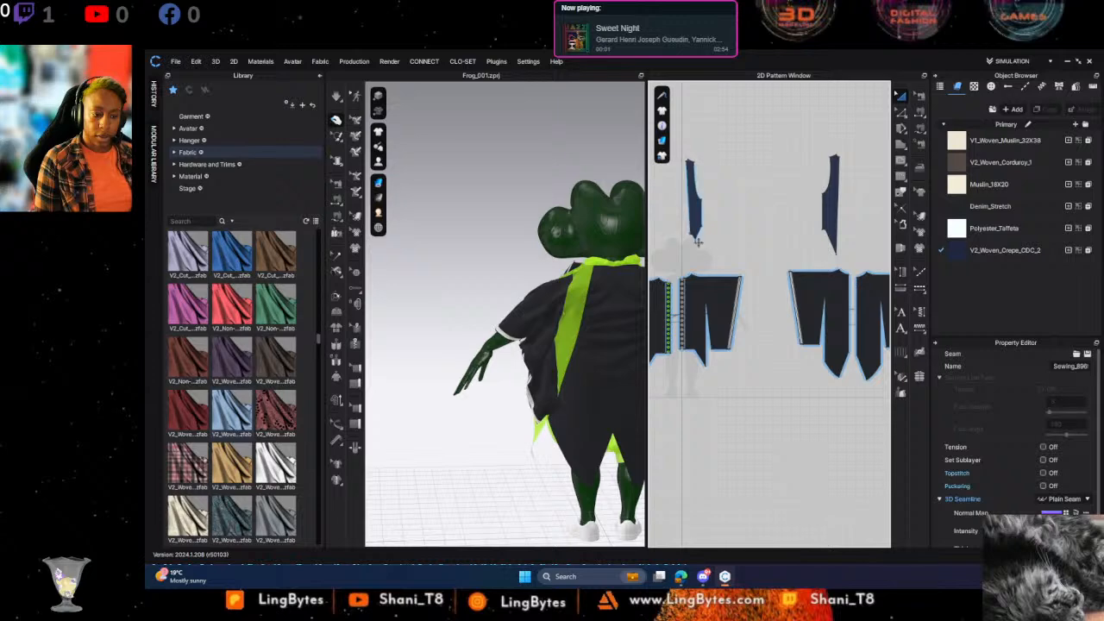
{"action": "left_click", "coordinate": [827, 222]}
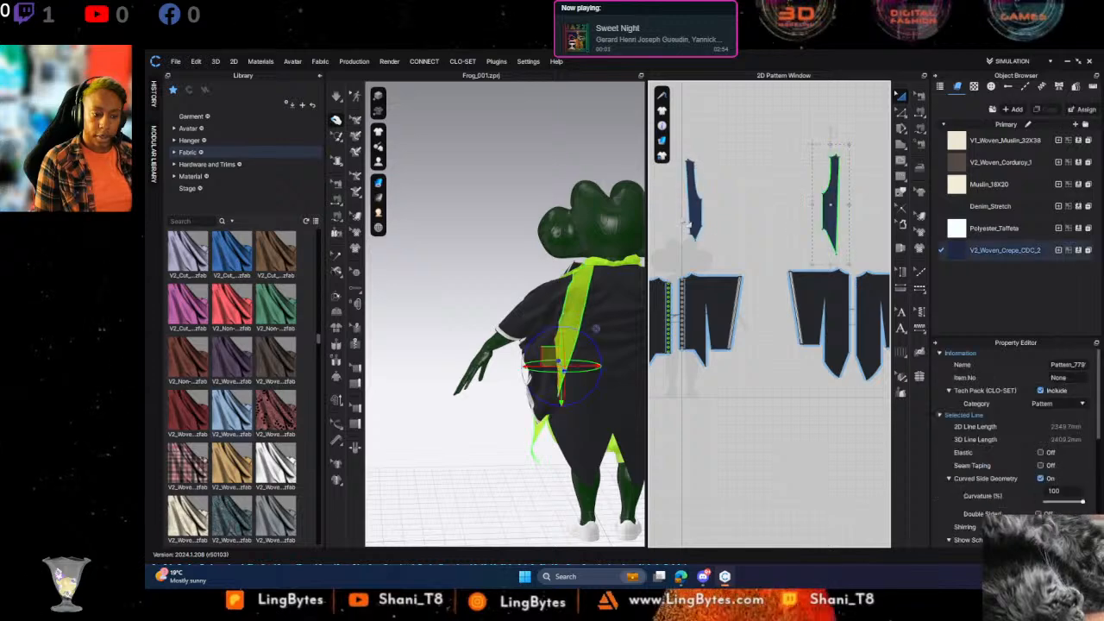
{"action": "left_click", "coordinate": [693, 197]}
{"action": "right_click", "coordinate": [693, 197]}
{"action": "left_click", "coordinate": [756, 191]}
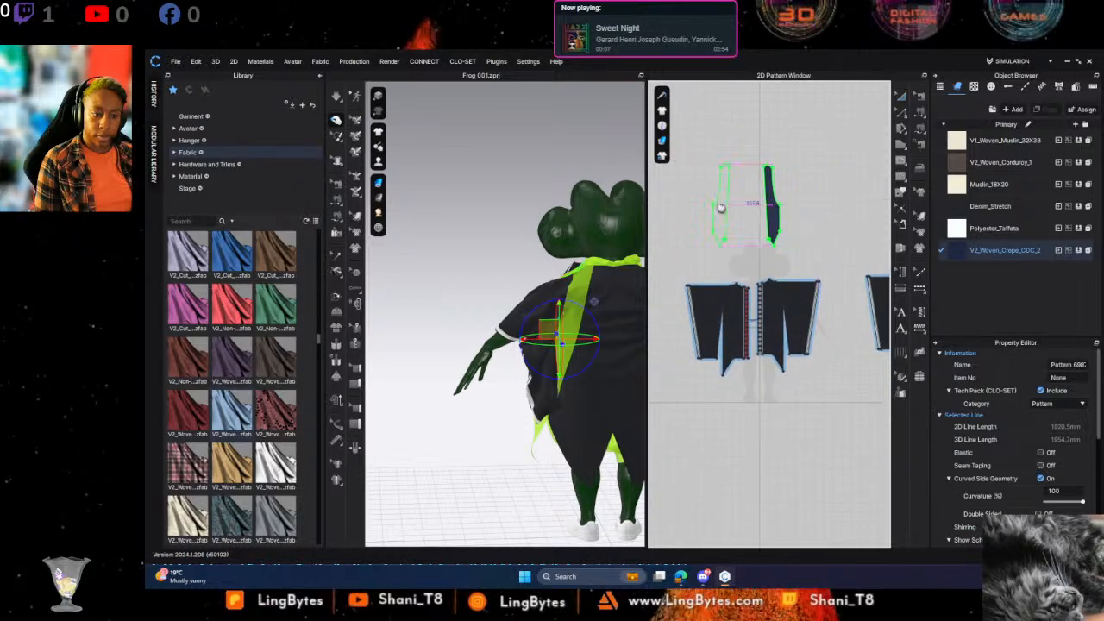
{"action": "left_click", "coordinate": [768, 203]}
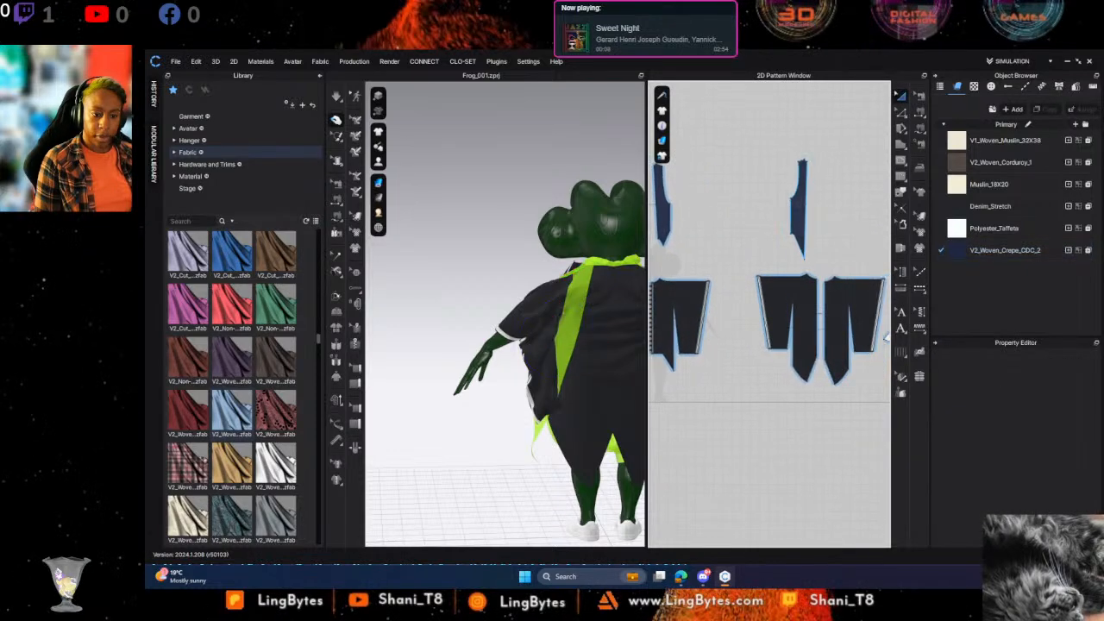
Create a symmetric copy of the navy back panel and place it next to the original in the 2D pattern
{"action": "right_click", "coordinate": [801, 207]}
{"action": "left_click", "coordinate": [862, 203]}
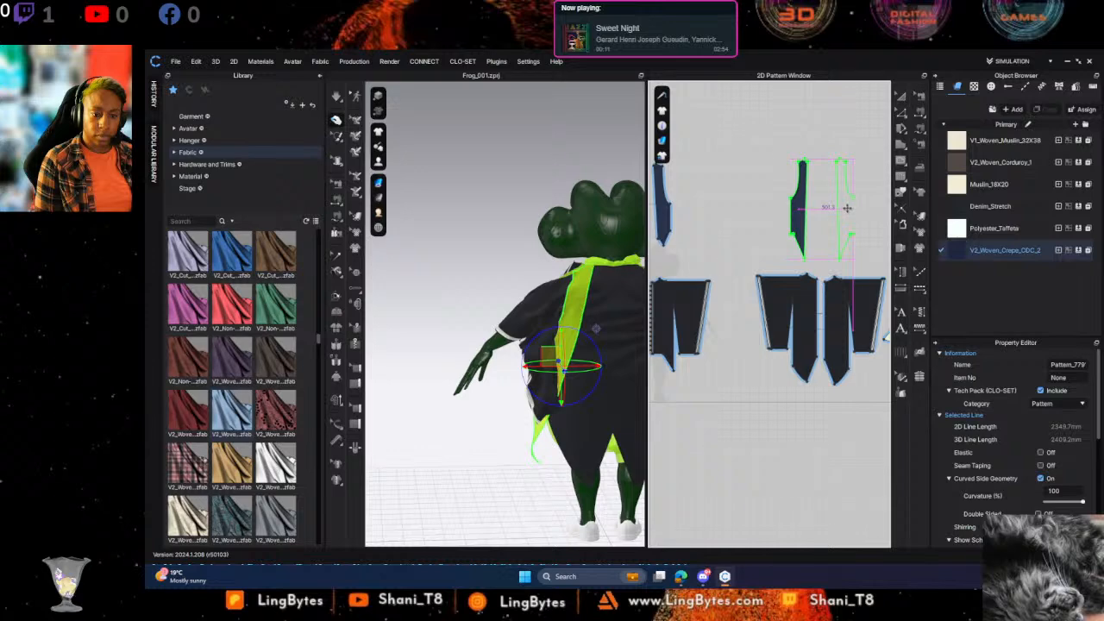
{"action": "left_click", "coordinate": [845, 216]}
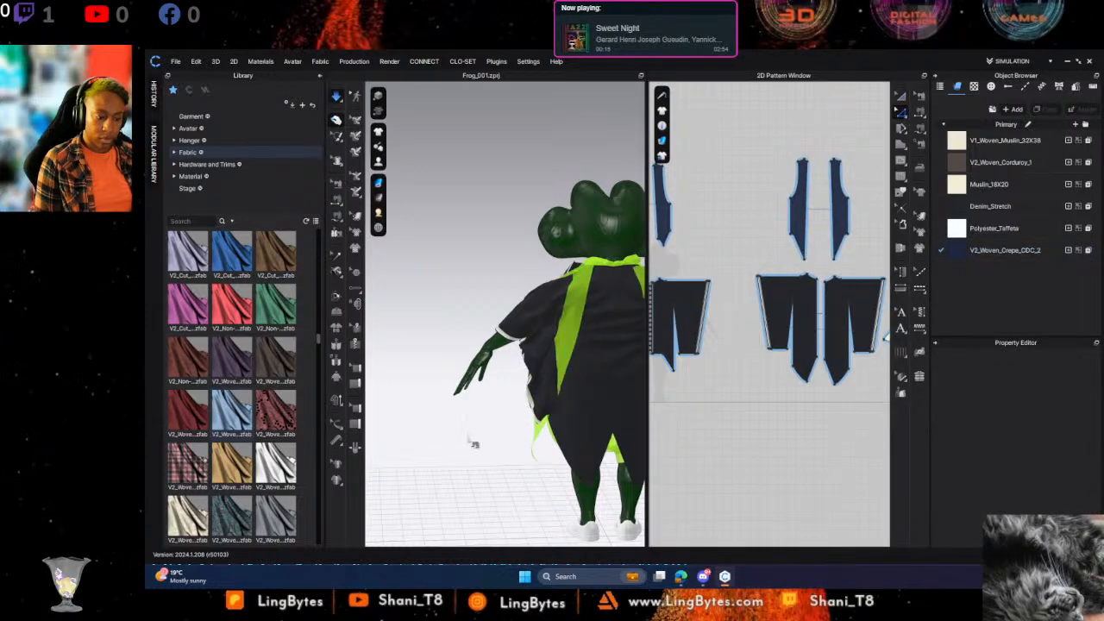
Widen the hem of the navy back panels by moving the lower corner outward and the pointed tip toward the centre back
{"action": "right_click_drag", "start_coordinate": [461, 449], "coordinate": [358, 448]}
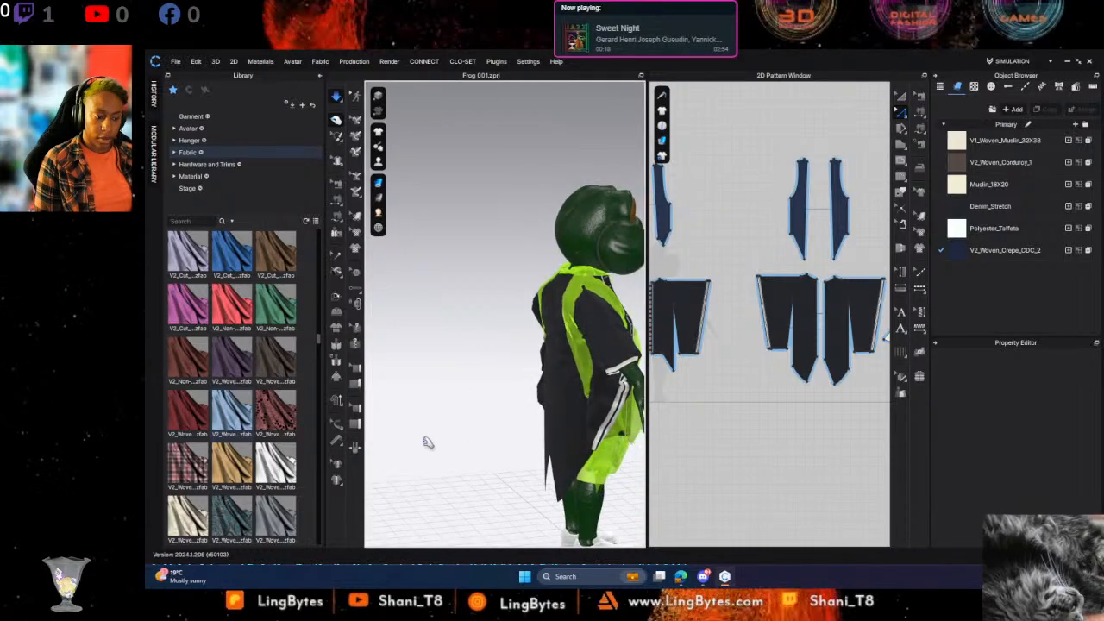
{"action": "right_click_drag", "start_coordinate": [431, 443], "coordinate": [389, 444]}
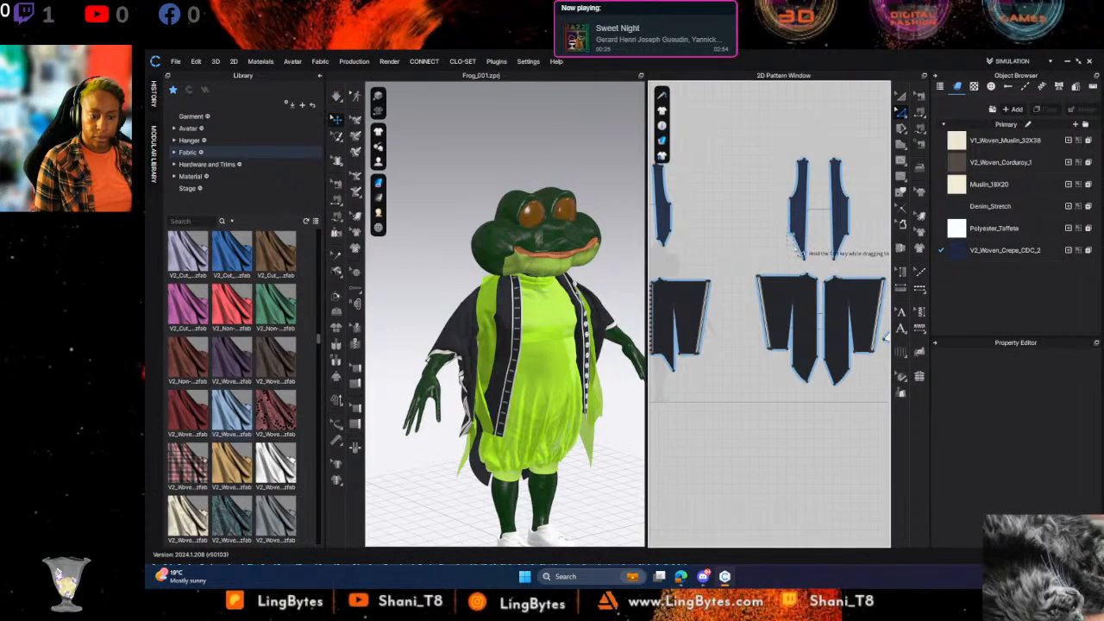
{"action": "left_click", "coordinate": [796, 249]}
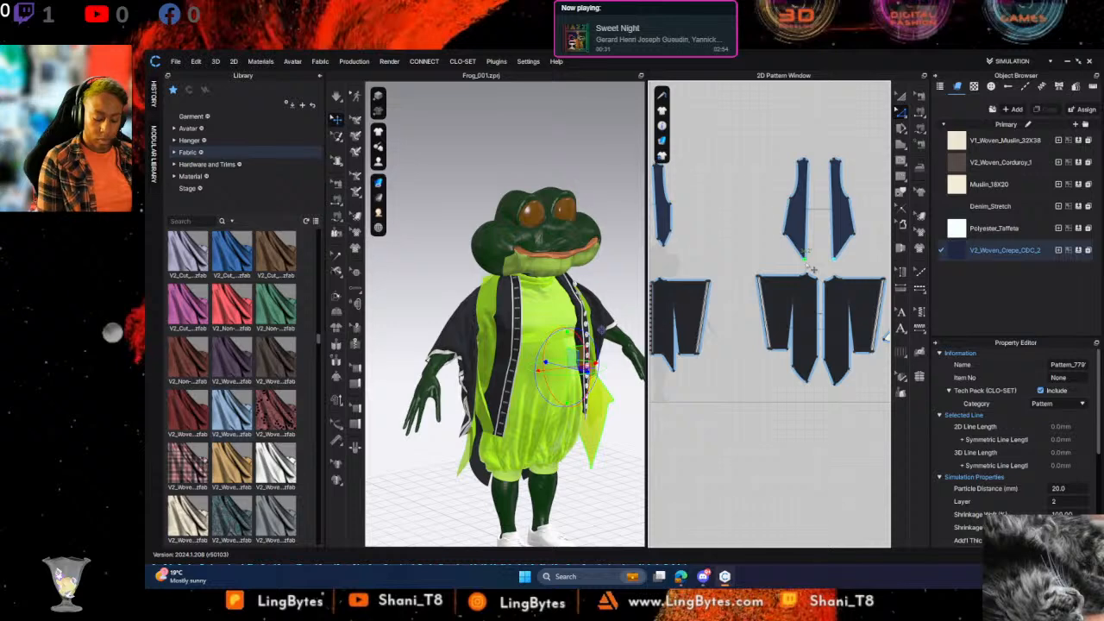
{"action": "left_click", "coordinate": [812, 268]}
{"action": "left_click_drag", "start_coordinate": [807, 263], "coordinate": [813, 263]}
{"action": "left_click", "coordinate": [861, 267]}
Widen the hem of the navy front panels toward the centre front and save the project
{"action": "middle_click_drag", "start_coordinate": [670, 257], "coordinate": [743, 256]}
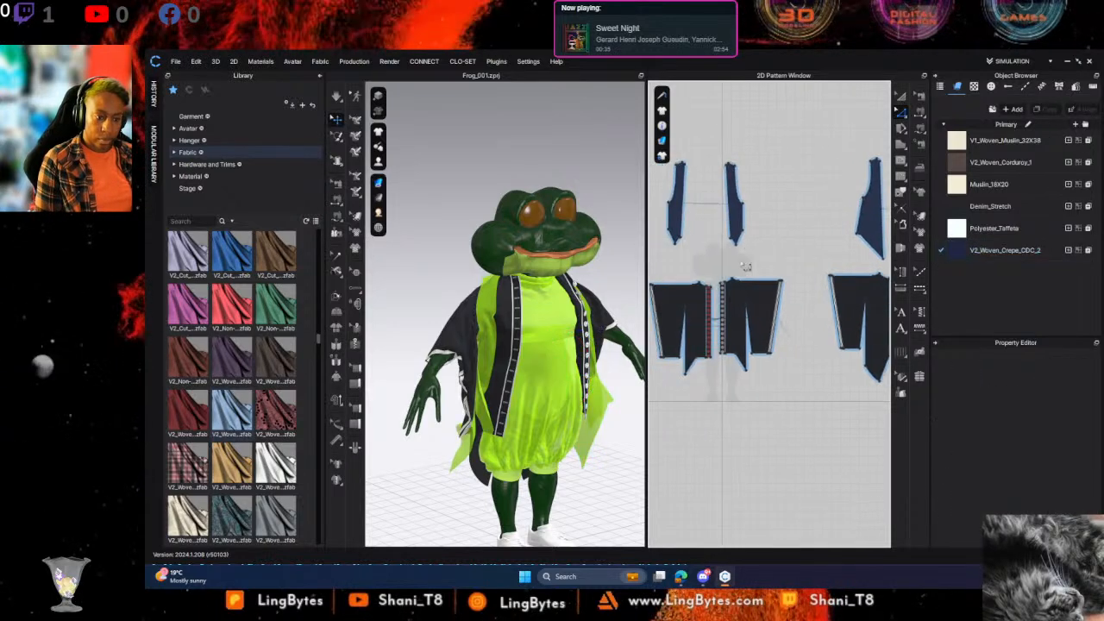
{"action": "left_click_drag", "start_coordinate": [712, 195], "coordinate": [743, 280]}
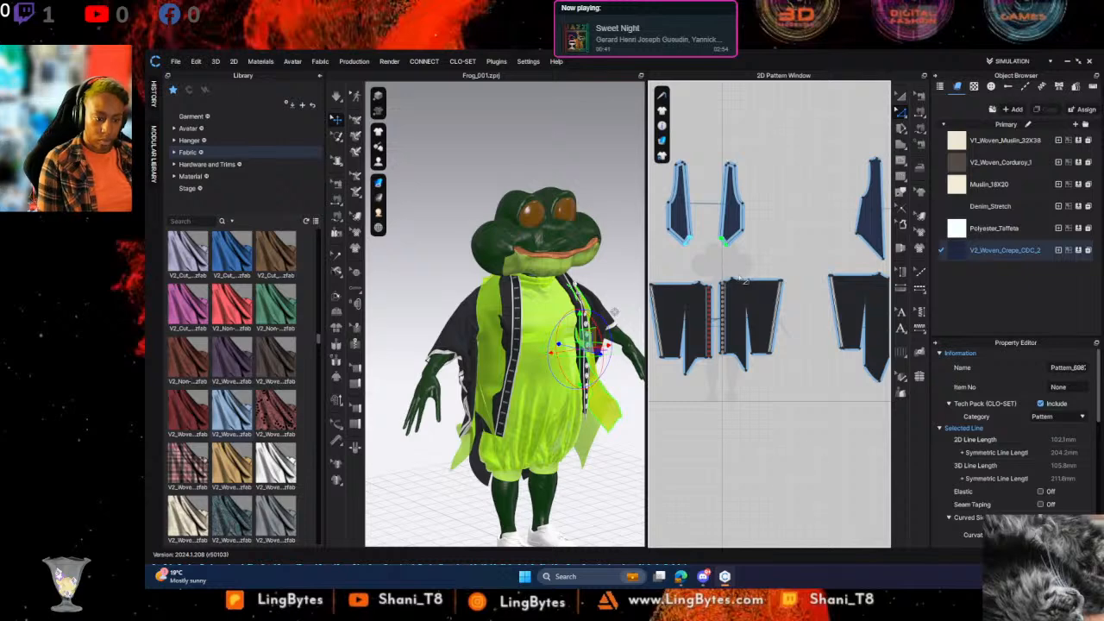
{"action": "left_click", "coordinate": [733, 474]}
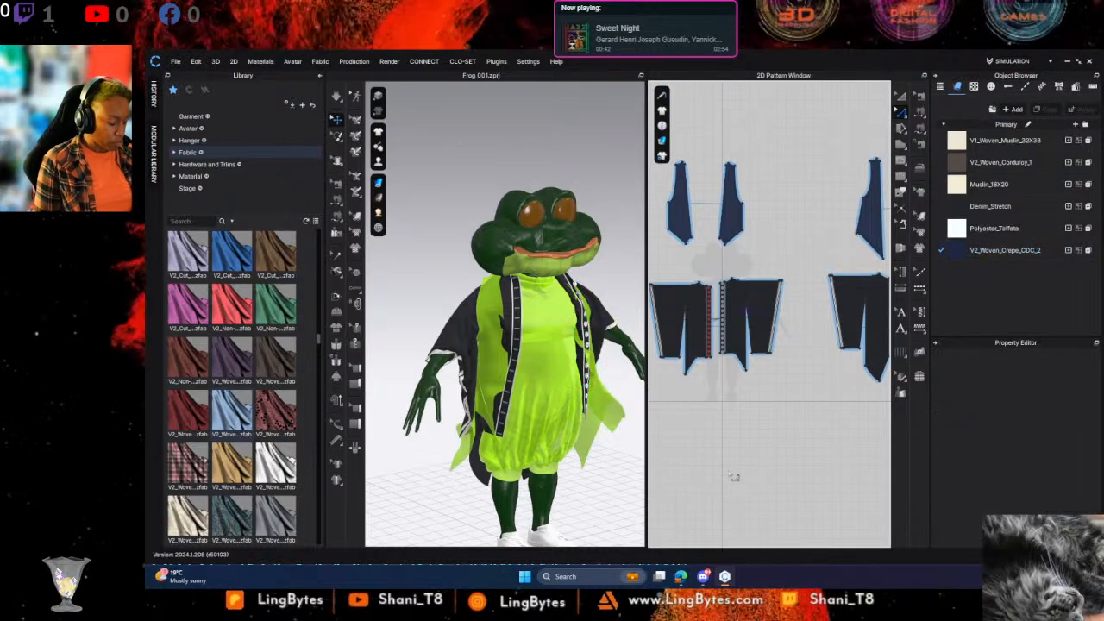
{"action": "key", "text": "ctrl+s"}
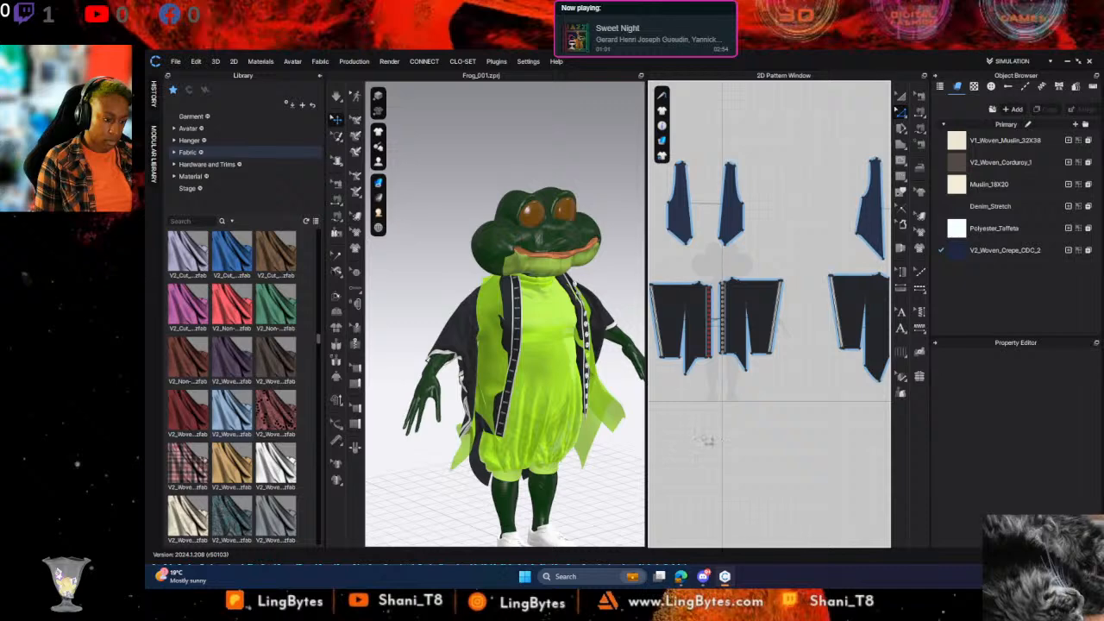
Simulate the garment with the widened navy panels and view it from the front
{"action": "key", "text": "space"}
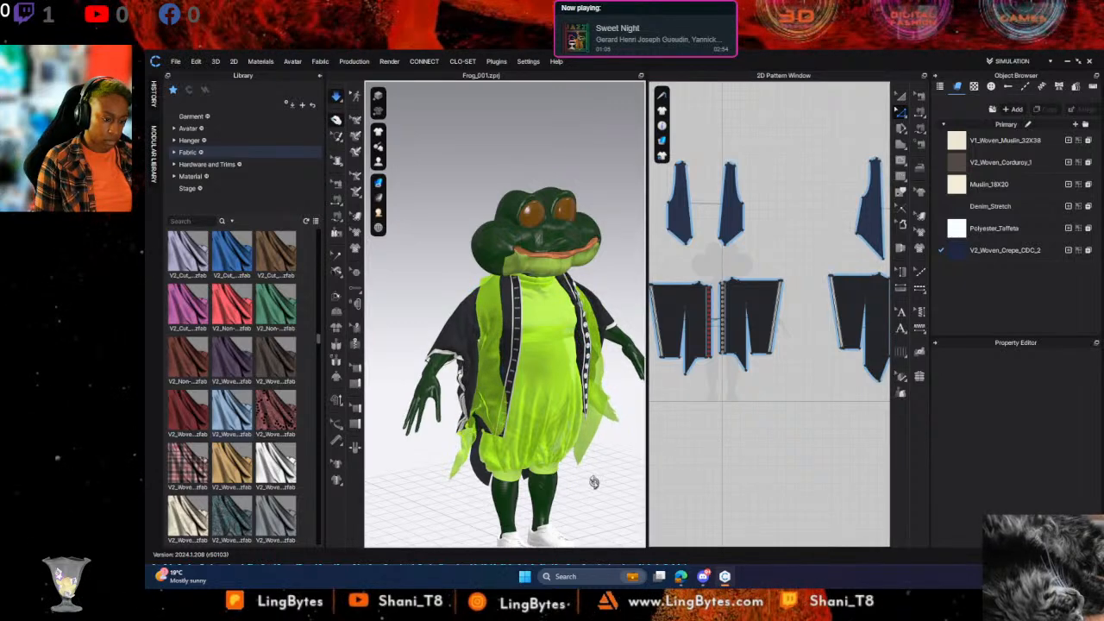
{"action": "key", "text": "2"}
{"action": "right_click_drag", "start_coordinate": [560, 480], "coordinate": [543, 491]}
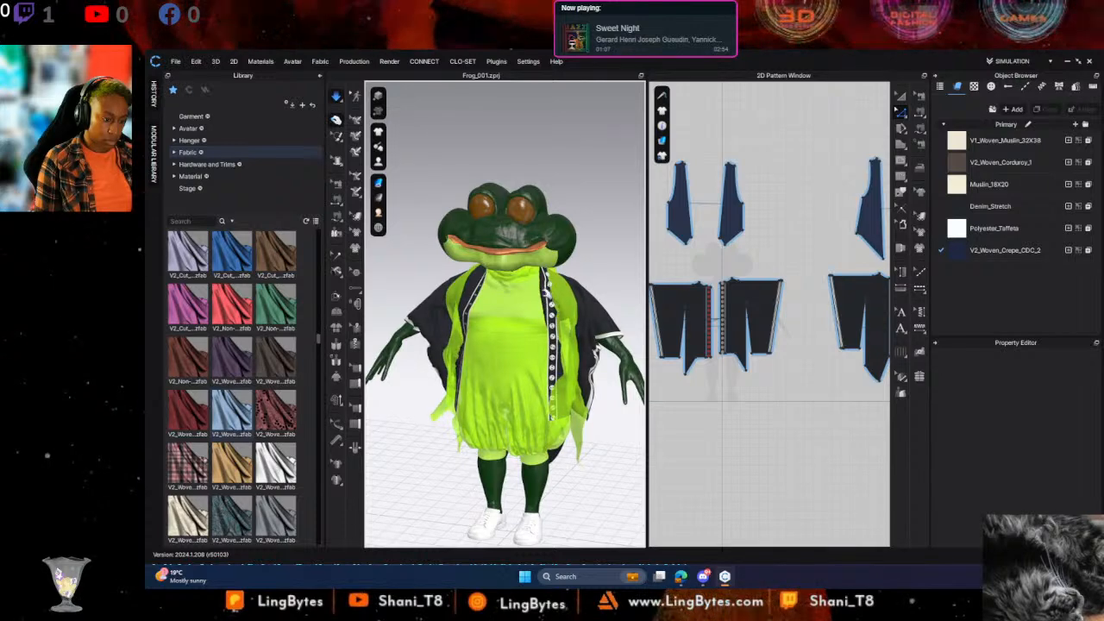
Save the project and open the Render window beside the 3D view
{"action": "right_click_drag", "start_coordinate": [494, 436], "coordinate": [440, 424]}
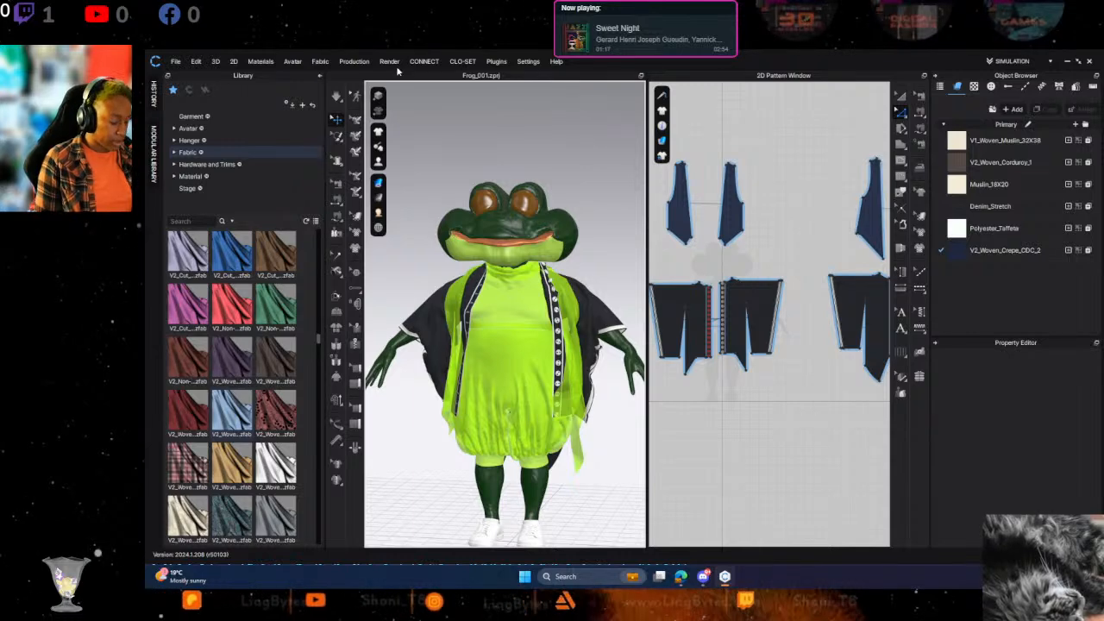
{"action": "key", "text": "ctrl+s"}
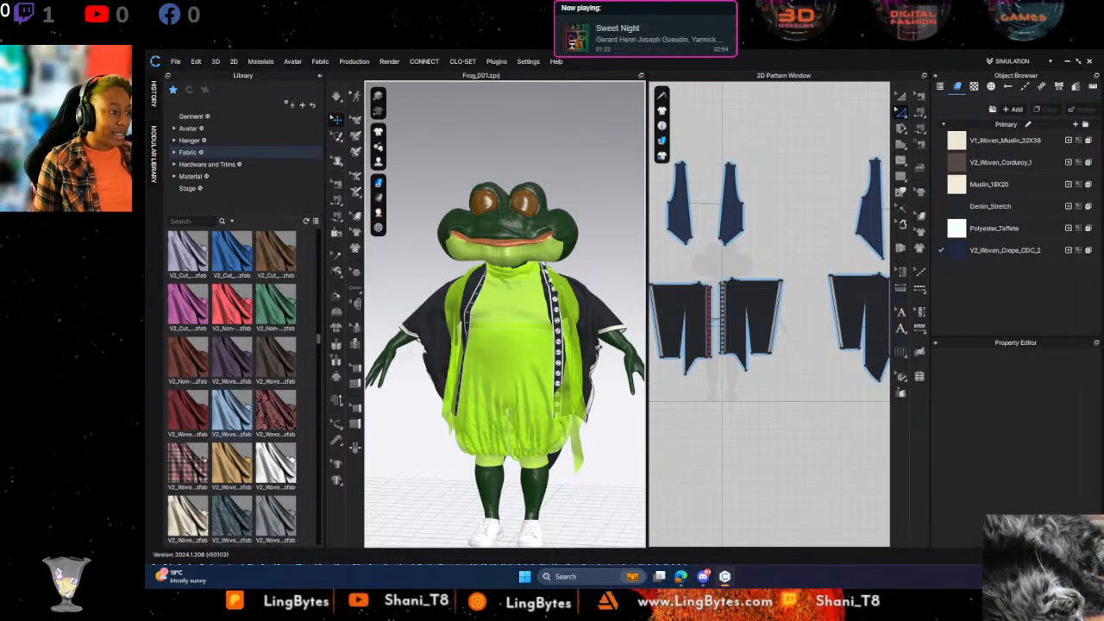
{"action": "left_click", "coordinate": [389, 62]}
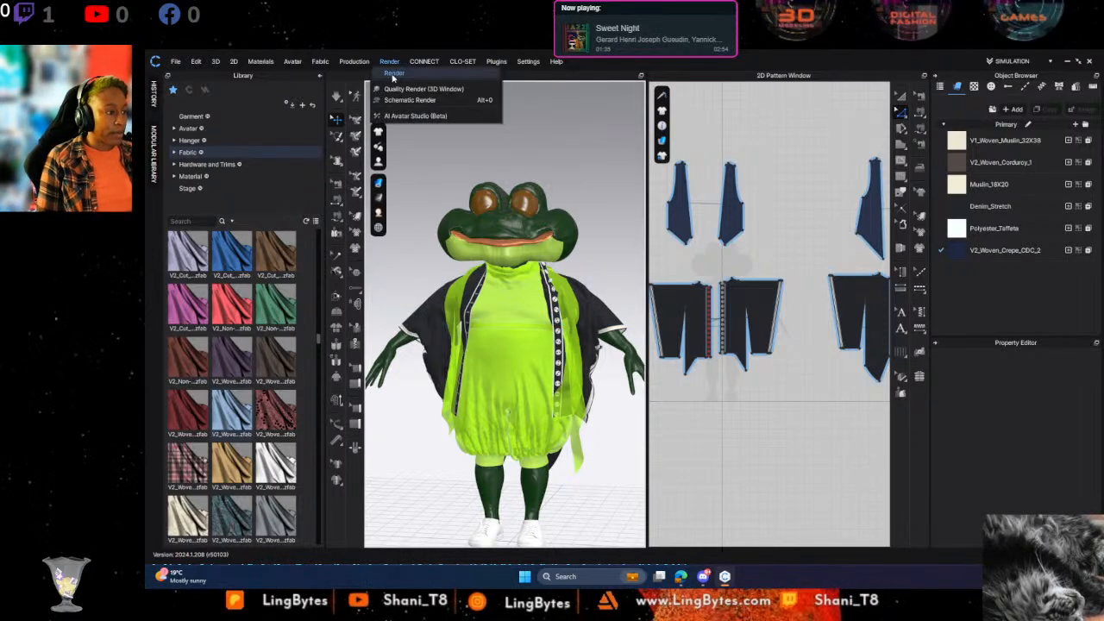
{"action": "left_click", "coordinate": [395, 84]}
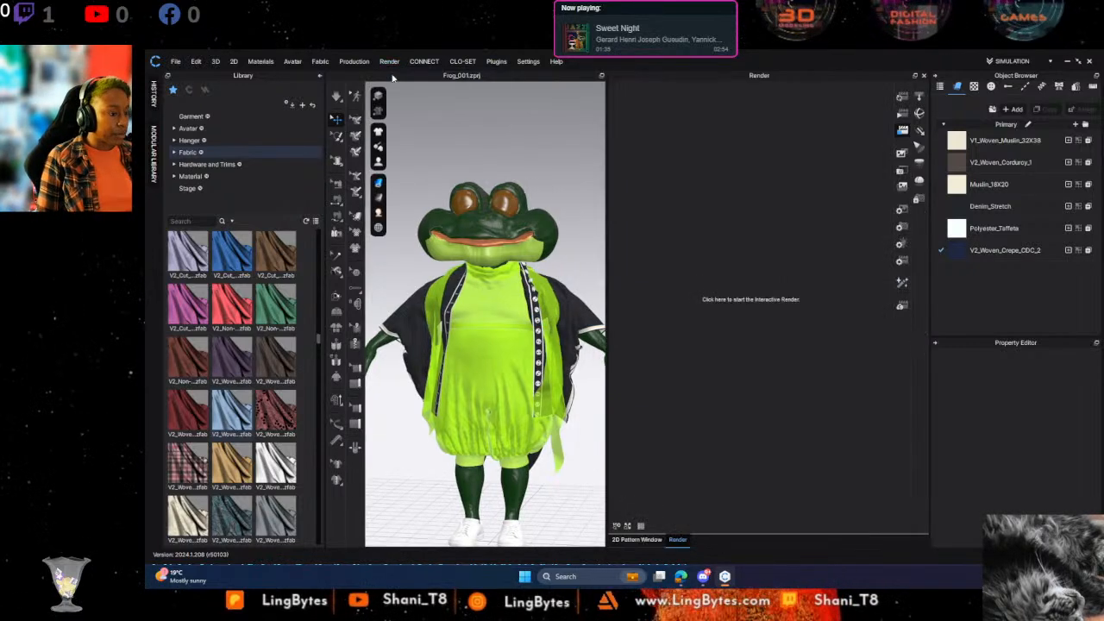
Apply the Male_V2 pose MV2_Standing_14.pos to the frog as a full-body, pose-only change that maintains the avatar size
{"action": "left_click", "coordinate": [186, 128]}
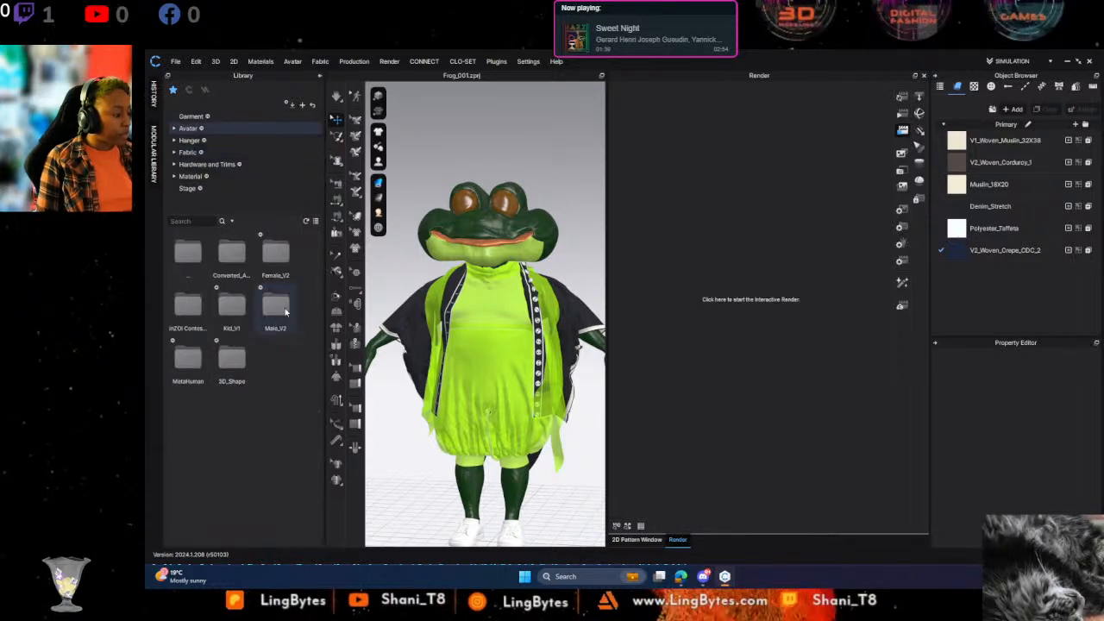
{"action": "double_click", "coordinate": [265, 303]}
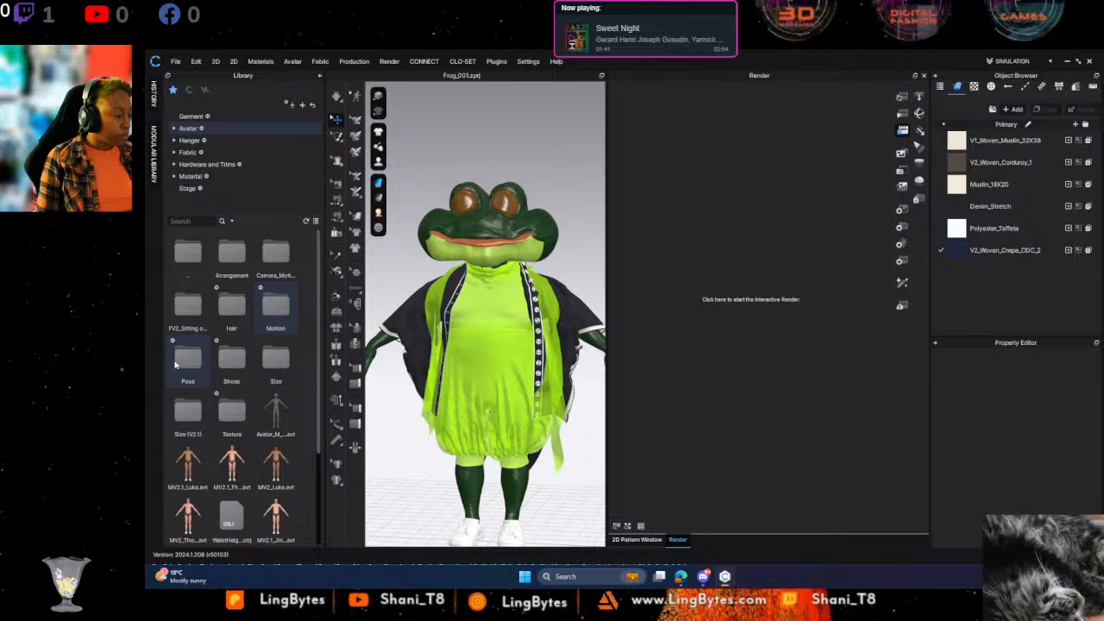
{"action": "double_click", "coordinate": [188, 360]}
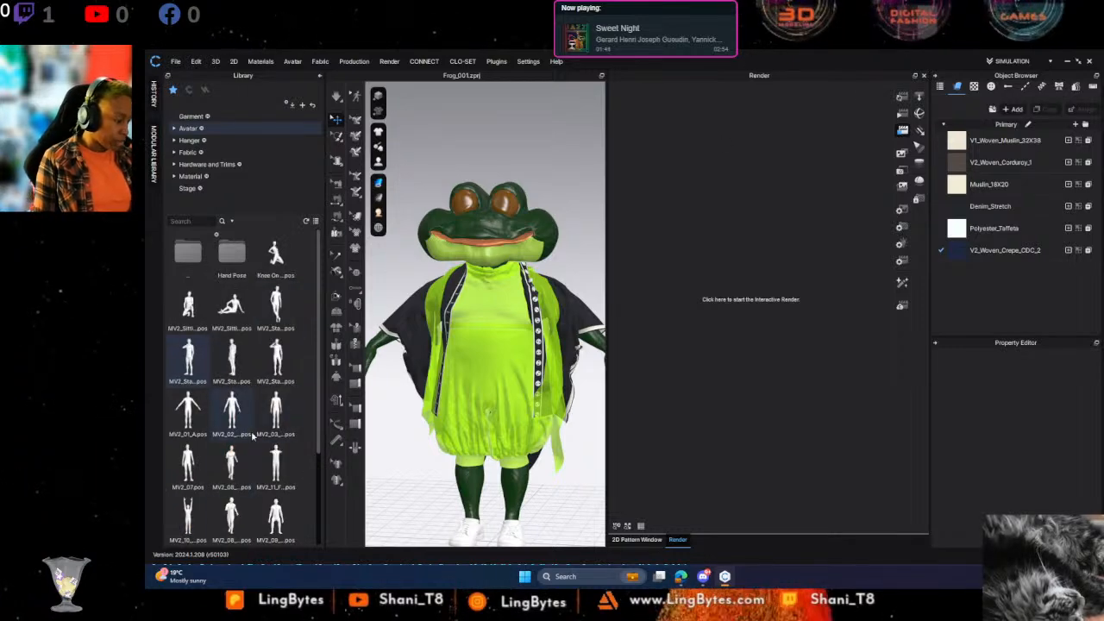
{"action": "scroll", "coordinate": [255, 436], "scroll_direction": "down", "scroll_amount": 1}
{"action": "mouse_move", "coordinate": [251, 447]}
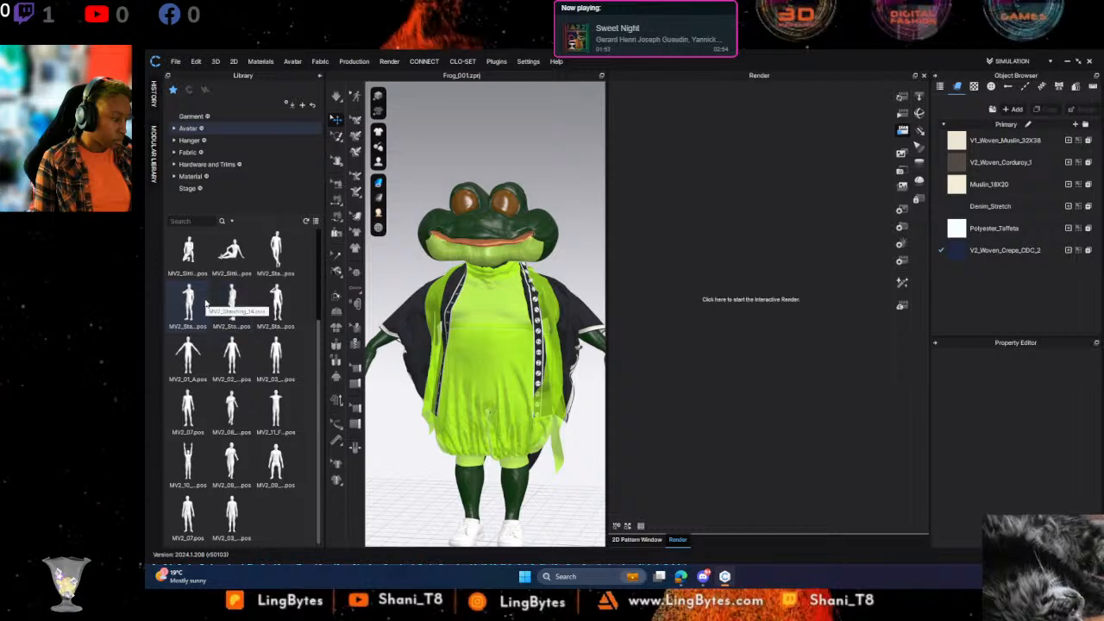
{"action": "scroll", "coordinate": [207, 306], "scroll_direction": "up", "scroll_amount": 1}
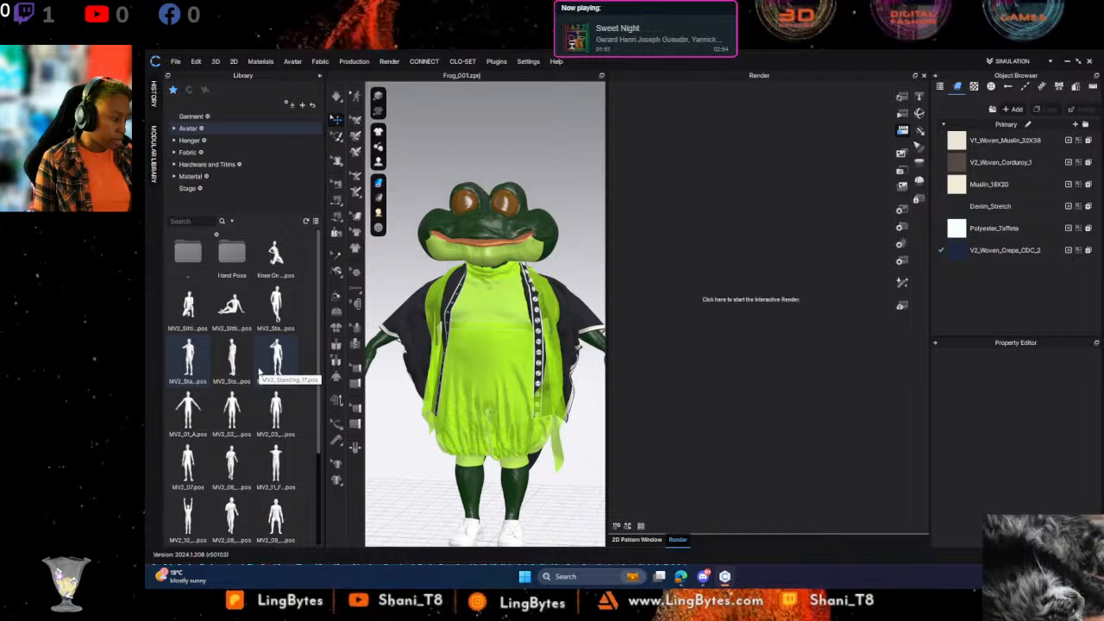
{"action": "double_click", "coordinate": [192, 355]}
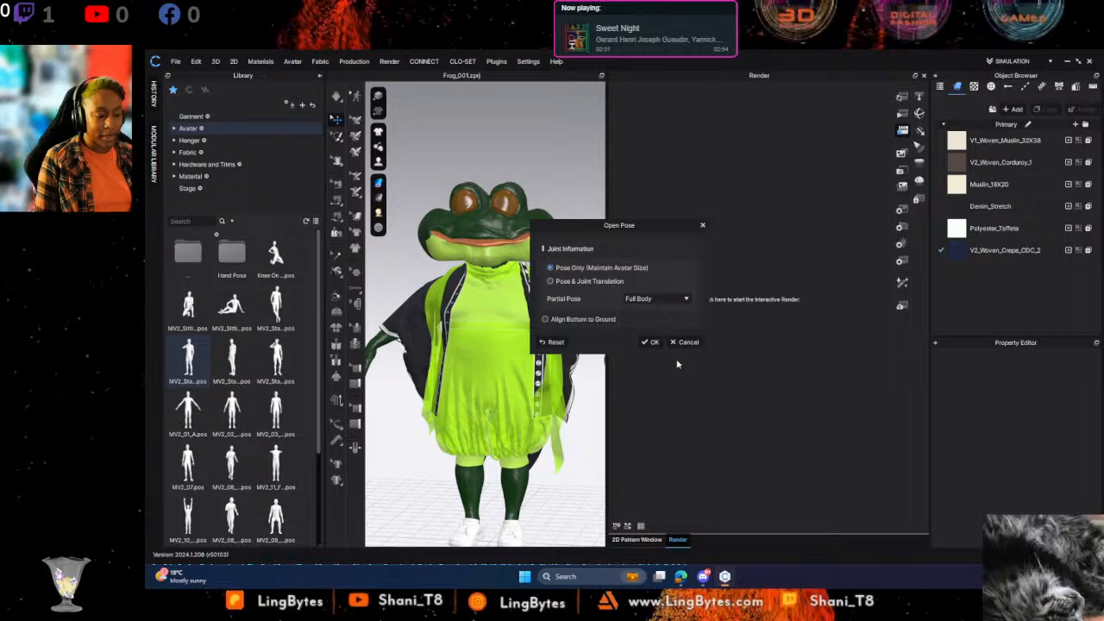
{"action": "left_click", "coordinate": [650, 341]}
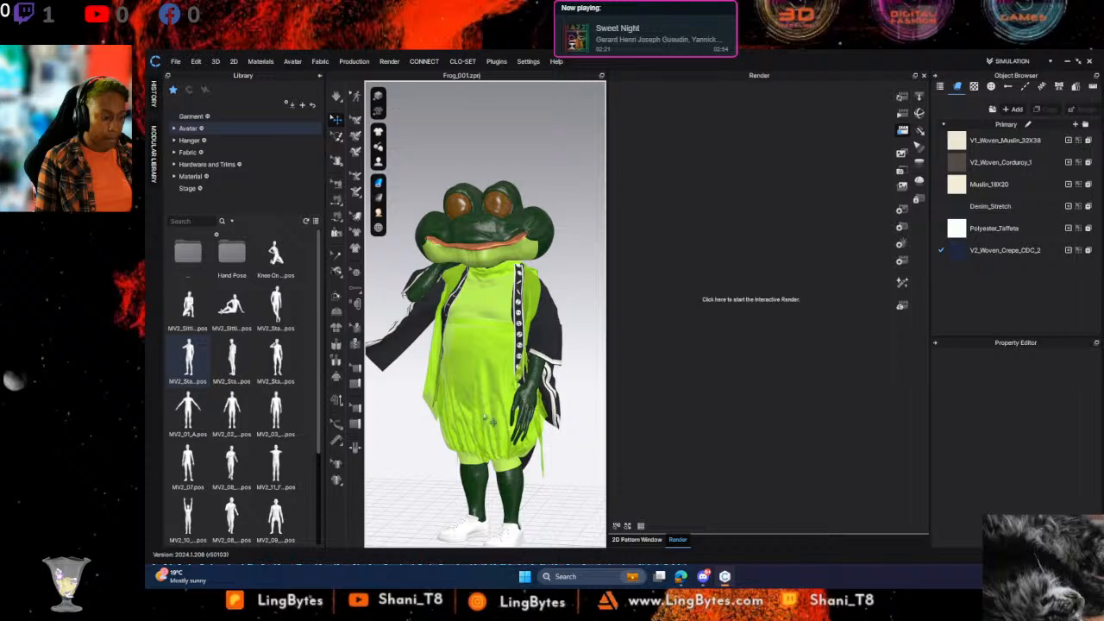
Start the interactive render of the posed frog and enable a transparent background for the image
{"action": "mouse_move", "coordinate": [447, 448]}
{"action": "right_mouse_down"}
{"action": "mouse_move", "coordinate": [682, 448]}
{"action": "mouse_move", "coordinate": [509, 430]}
{"action": "mouse_move", "coordinate": [432, 449]}
{"action": "right_mouse_up"}
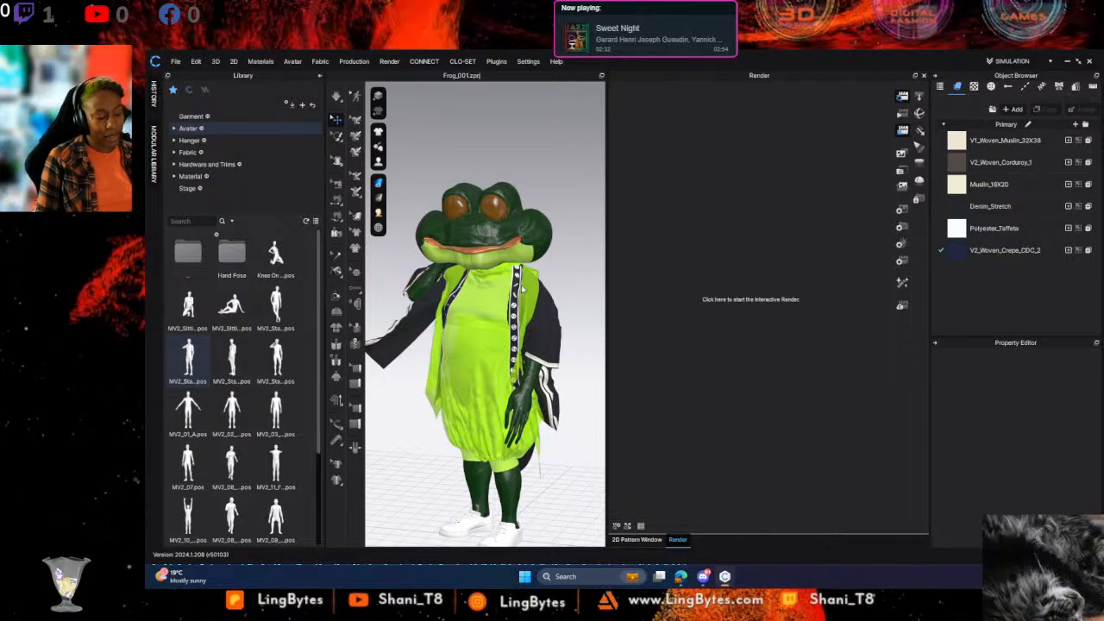
{"action": "left_click", "coordinate": [903, 223]}
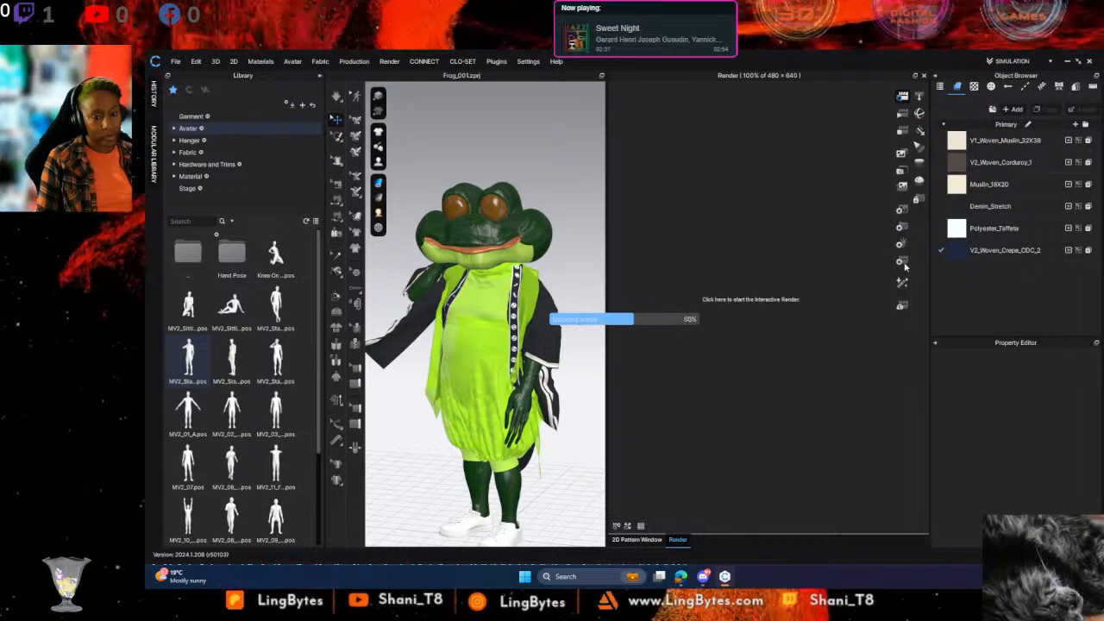
{"action": "left_click_drag", "start_coordinate": [1066, 402], "coordinate": [1047, 401]}
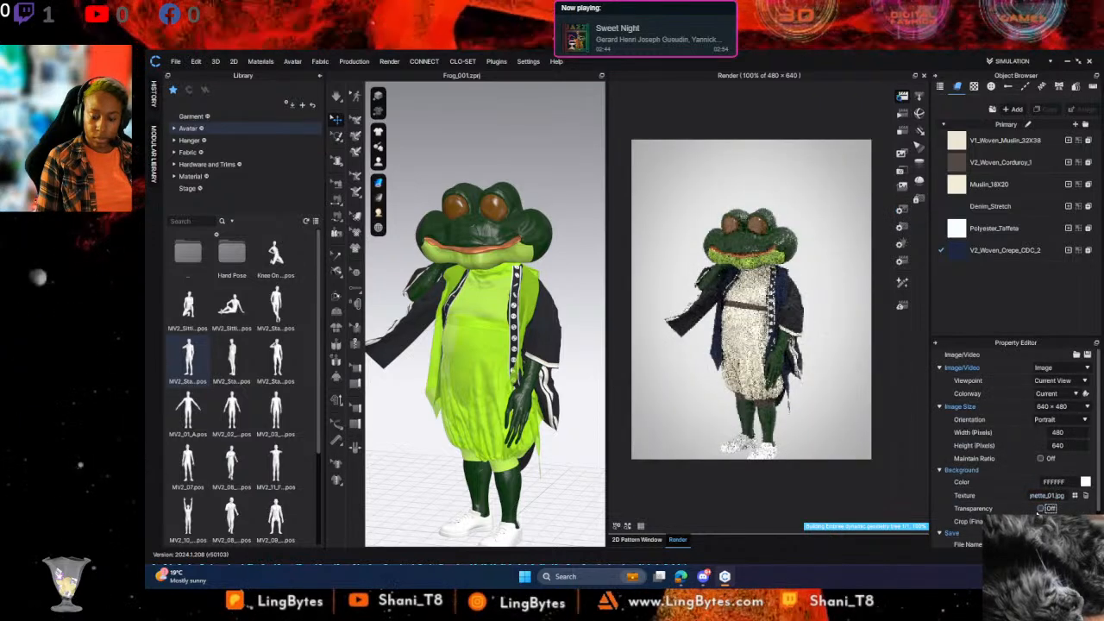
{"action": "left_click", "coordinate": [1046, 508]}
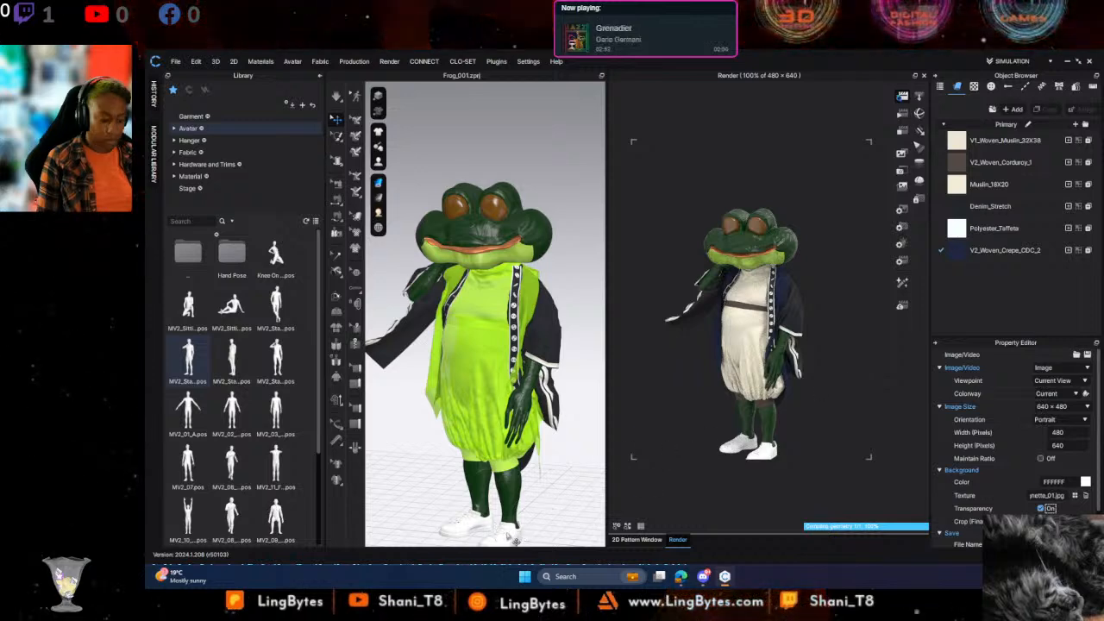
Change the colour of the V2_Woven_Crepe_CDC_2 fabric to a desaturated grey, 5B5D64
{"action": "left_click", "coordinate": [508, 537]}
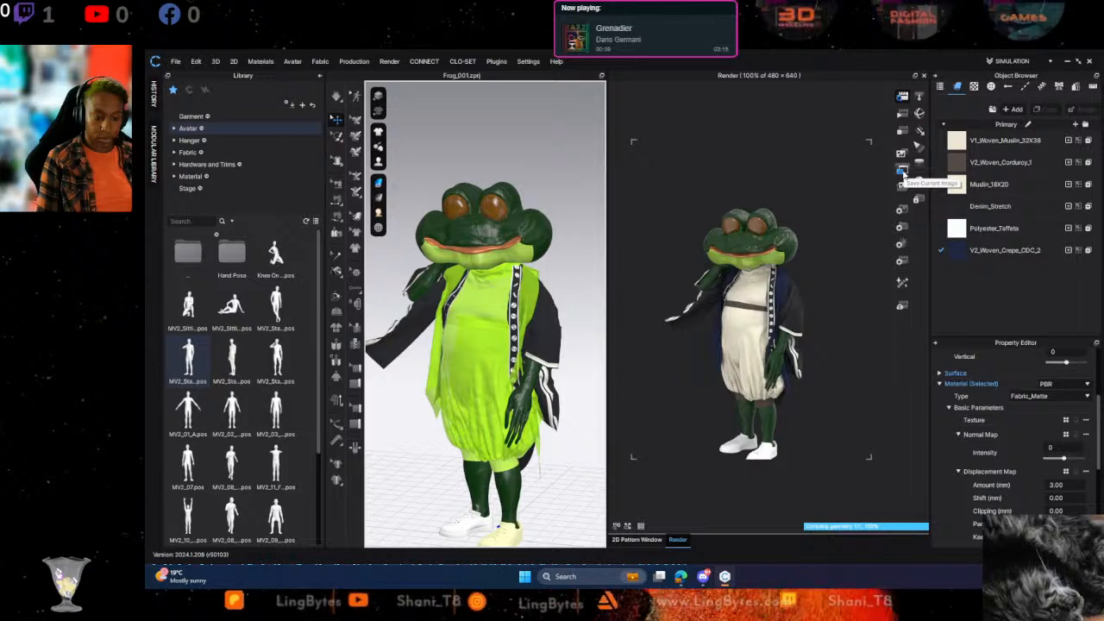
{"action": "left_click", "coordinate": [989, 249]}
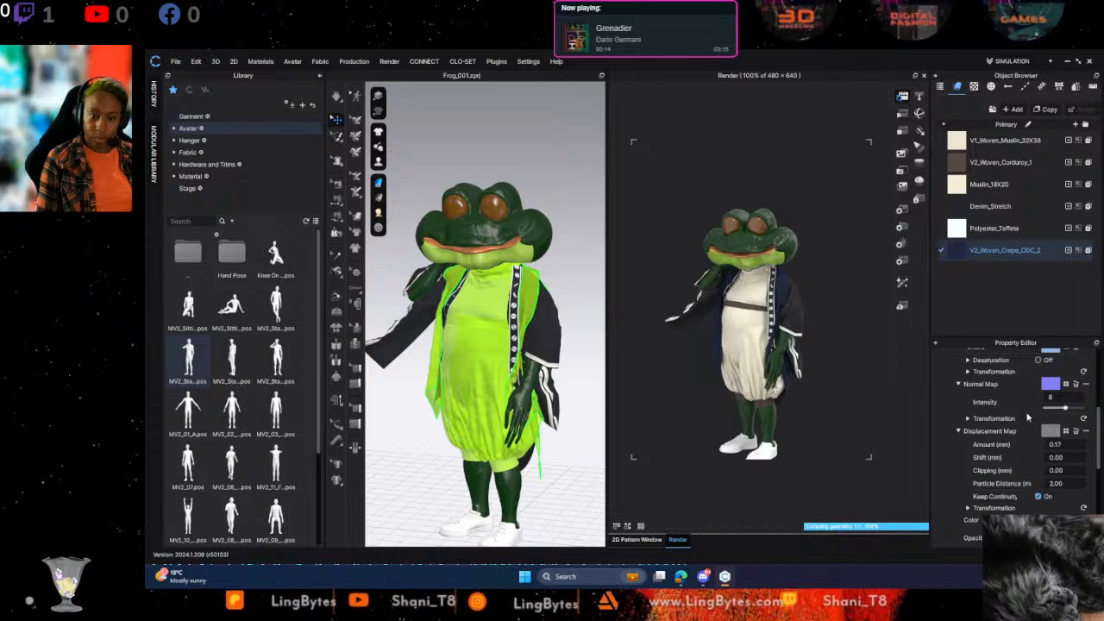
{"action": "left_click", "coordinate": [1051, 521]}
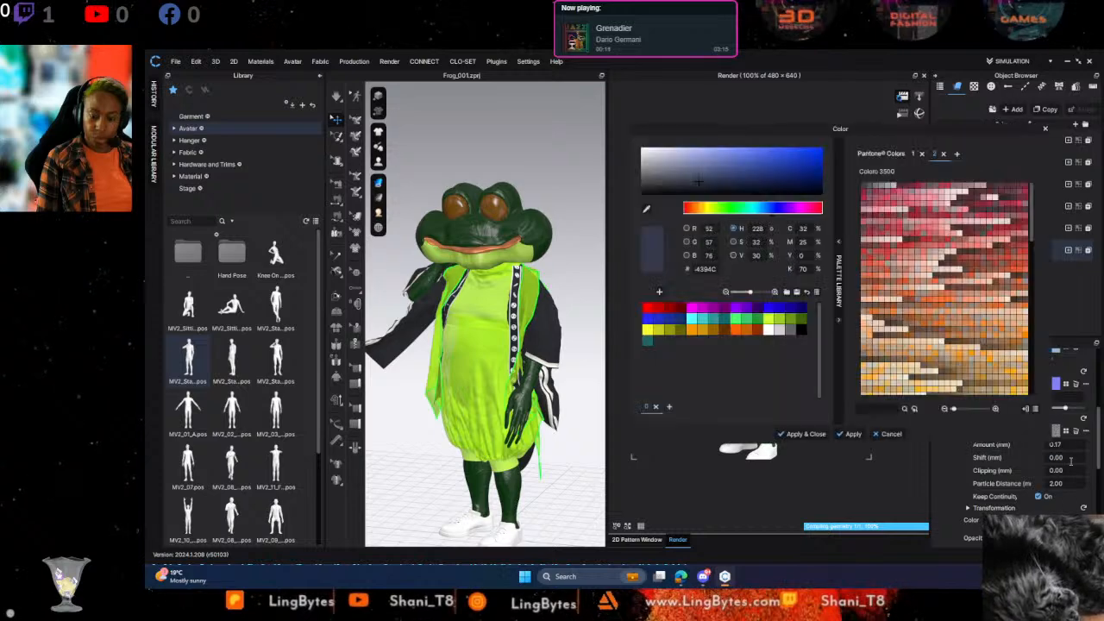
{"action": "left_click", "coordinate": [655, 176]}
{"action": "left_click", "coordinate": [816, 435]}
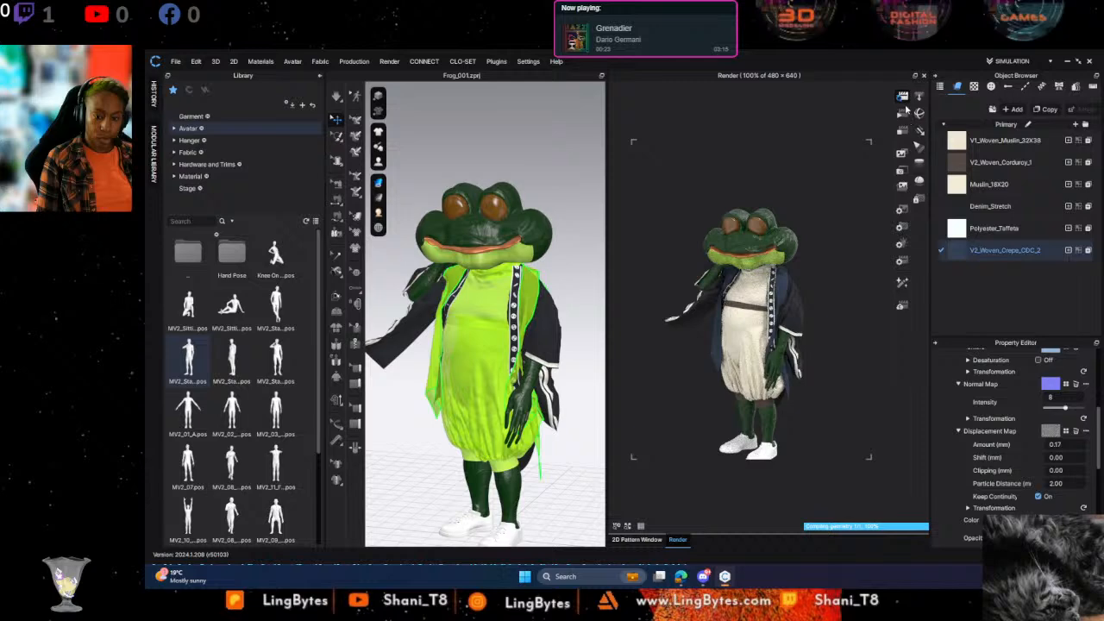
Remove the texture map from the V2_Woven_Crepe_CDC_2 fabric and reduce its opacity to 71
{"action": "scroll", "coordinate": [1070, 474], "scroll_direction": "up", "scroll_amount": 10}
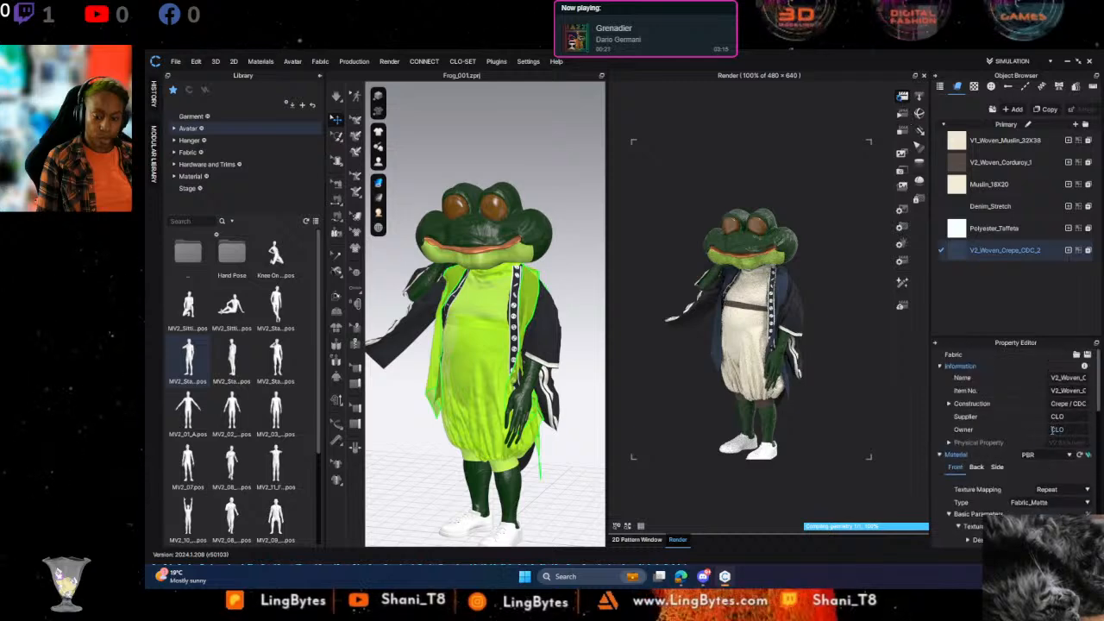
{"action": "scroll", "coordinate": [1052, 431], "scroll_direction": "down", "scroll_amount": 5}
{"action": "left_click", "coordinate": [1075, 407]}
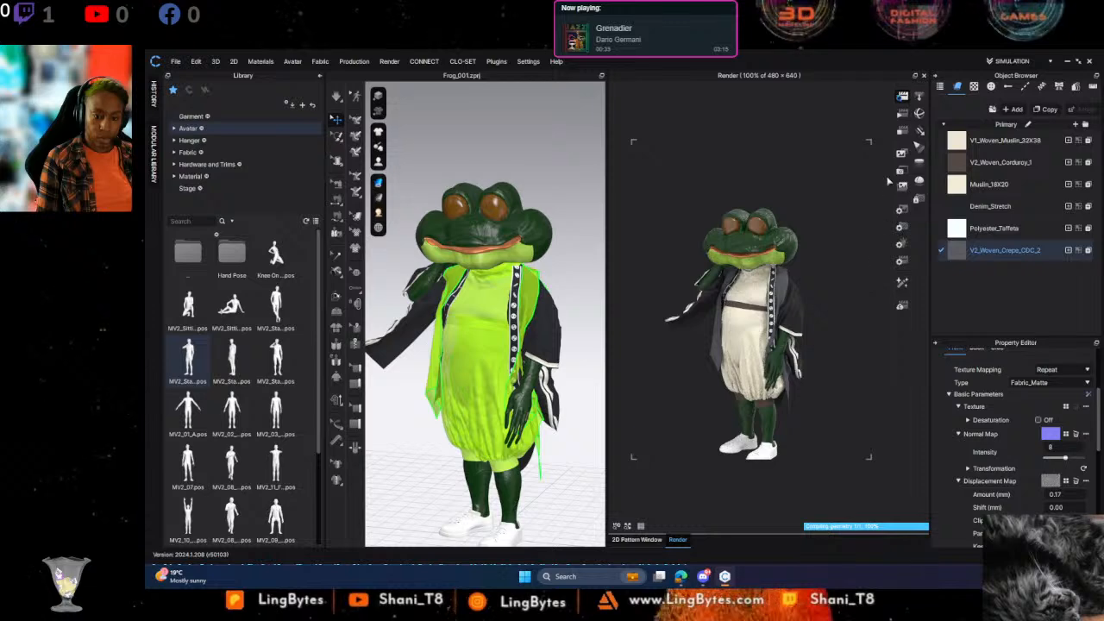
{"action": "scroll", "coordinate": [1042, 486], "scroll_direction": "down", "scroll_amount": 5}
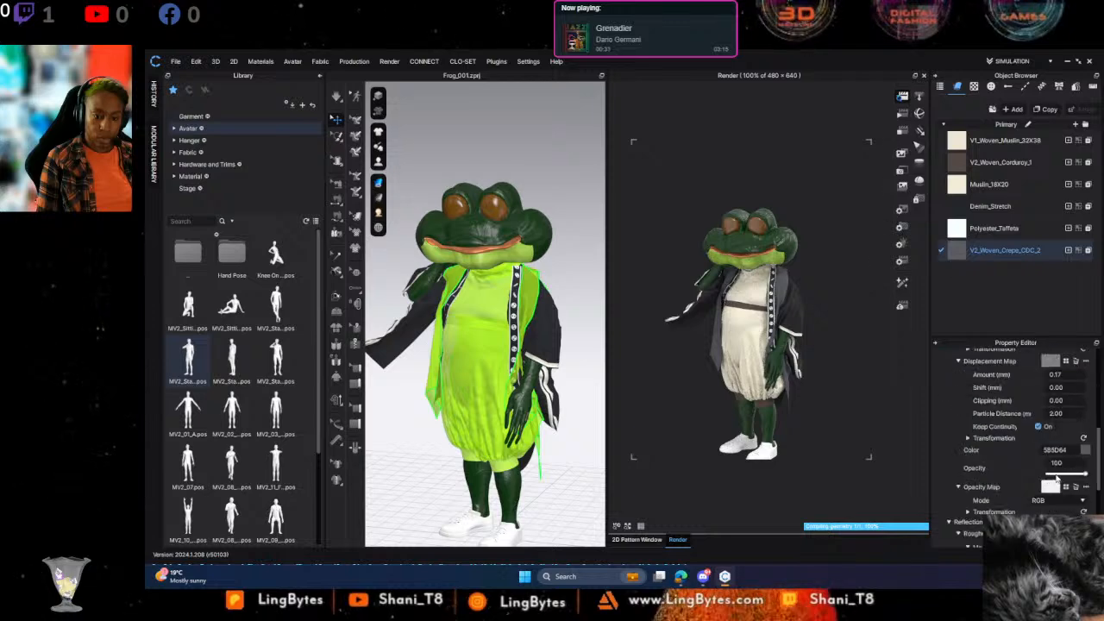
{"action": "left_click_drag", "start_coordinate": [1085, 416], "coordinate": [1063, 415]}
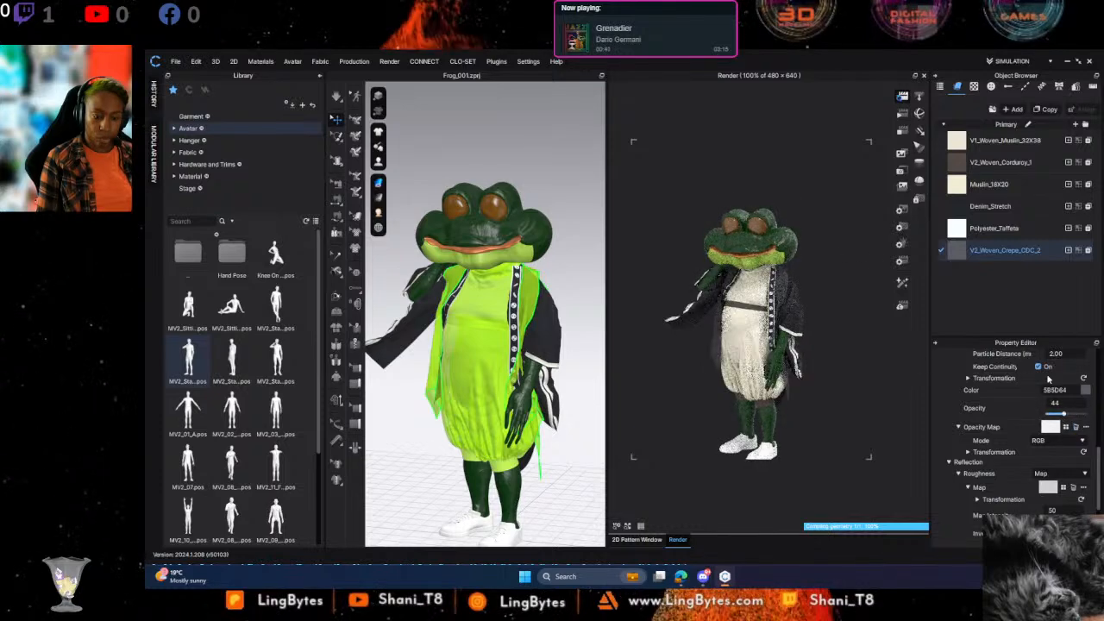
{"action": "left_click_drag", "start_coordinate": [1064, 415], "coordinate": [1074, 416]}
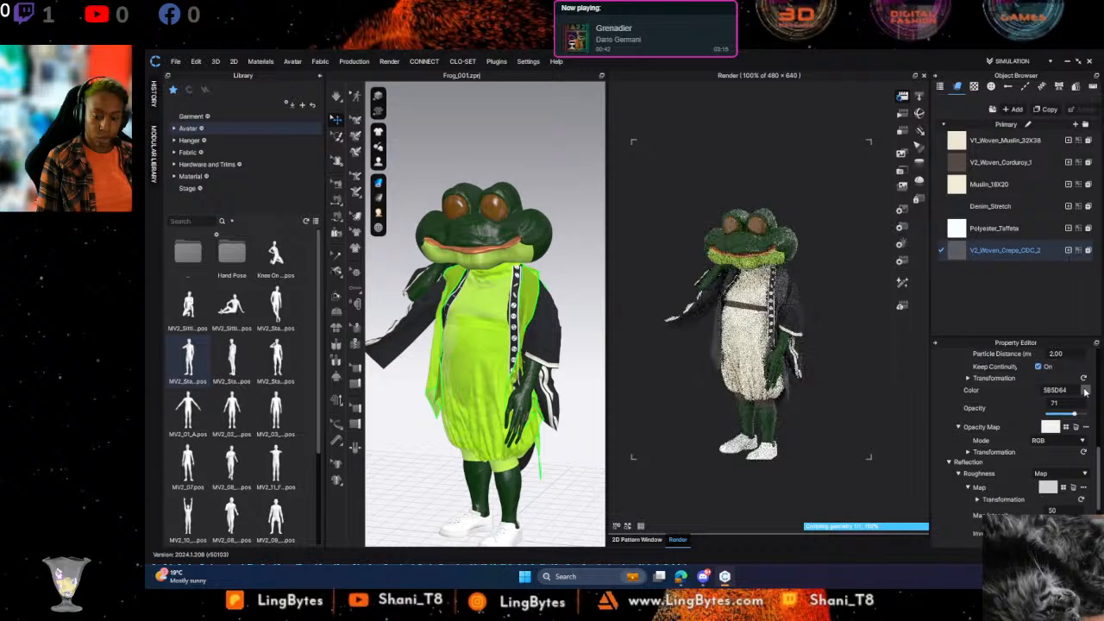
Set the V2_Woven_Crepe_CDC_2 fabric's colour to a dark grey-teal, 414E4E
{"action": "left_click", "coordinate": [1085, 390]}
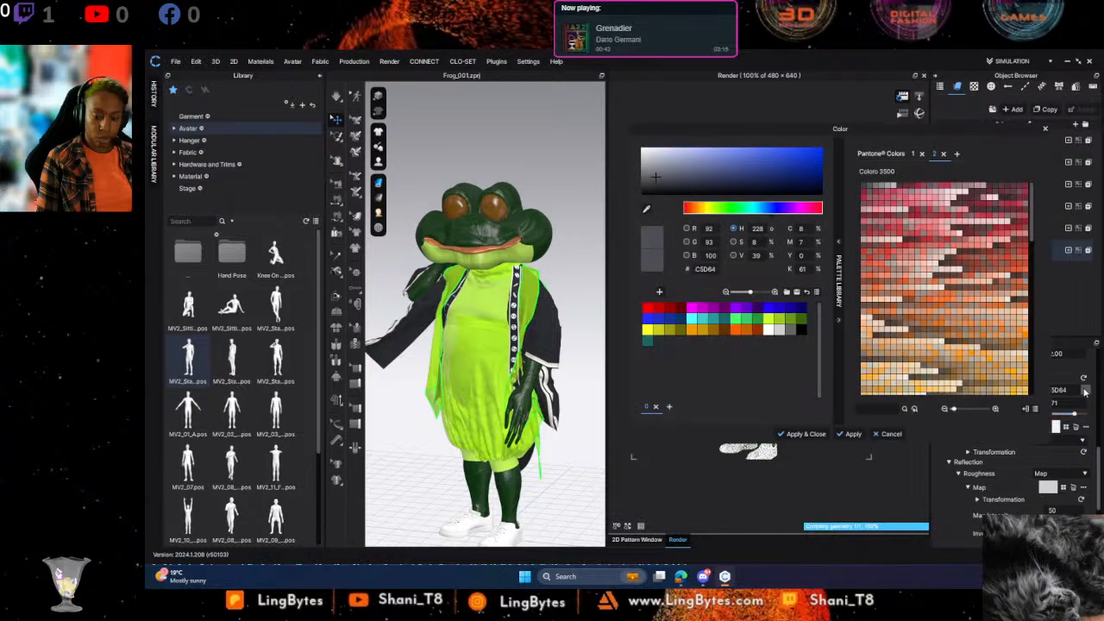
{"action": "left_click", "coordinate": [724, 320]}
{"action": "left_click_drag", "start_coordinate": [818, 141], "coordinate": [971, 155]}
{"action": "left_click_drag", "start_coordinate": [885, 207], "coordinate": [852, 204]}
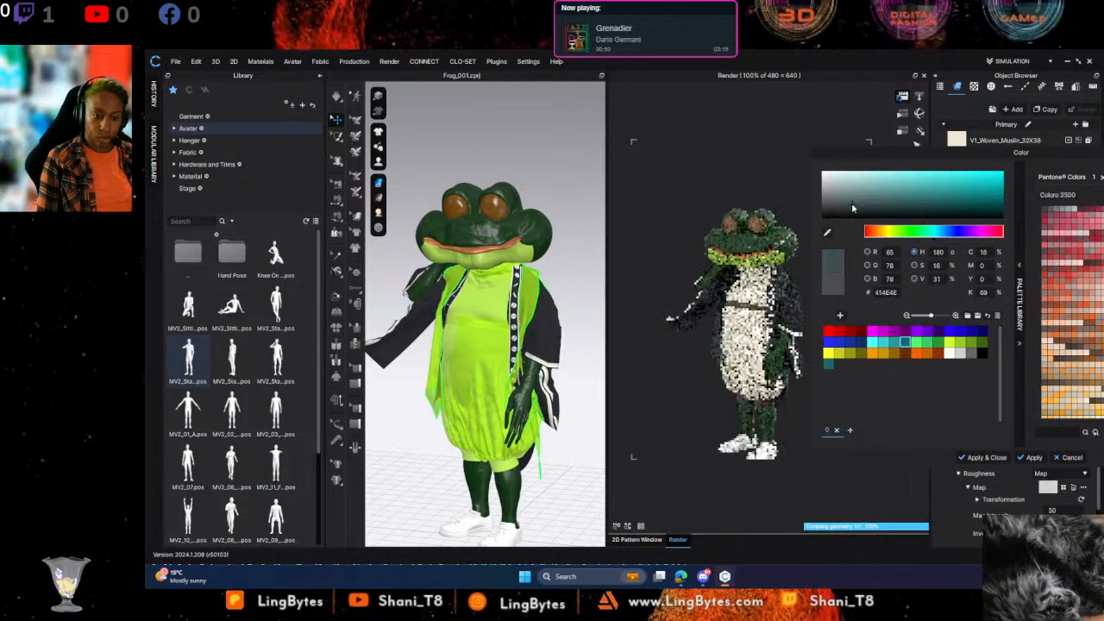
{"action": "left_click", "coordinate": [991, 458]}
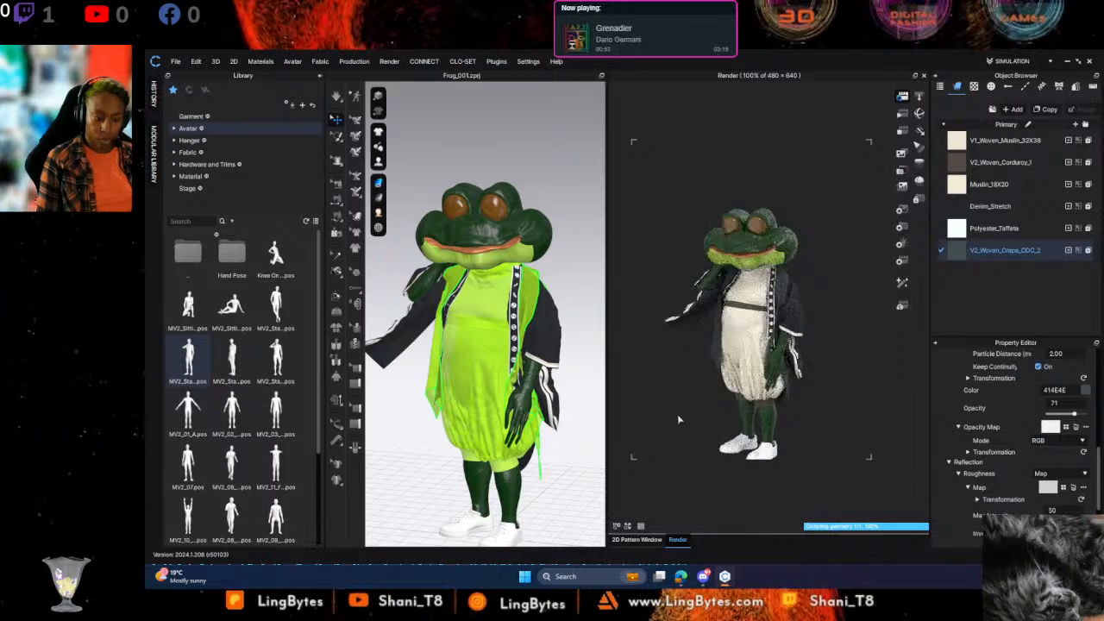
Recolour the Muslin_18X20 fabric of the trousers to a light tan, D5B99E, from the colour palette library
{"action": "key", "text": "space"}
{"action": "right_click", "coordinate": [767, 412]}
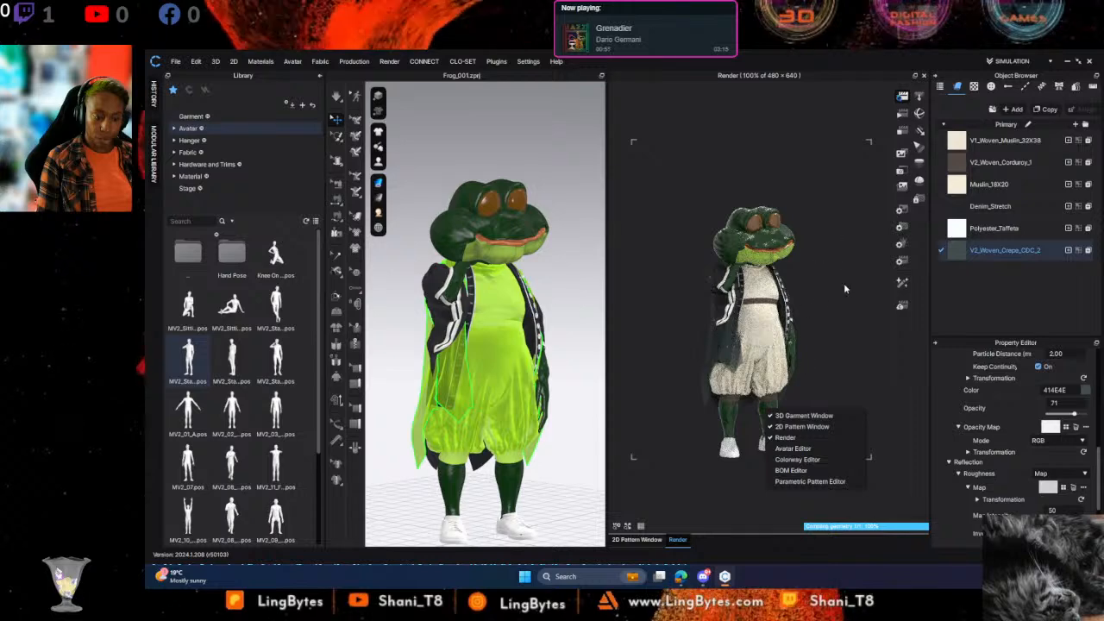
{"action": "right_click_drag", "start_coordinate": [815, 310], "coordinate": [743, 315]}
{"action": "right_click", "coordinate": [744, 316]}
{"action": "left_click", "coordinate": [959, 287]}
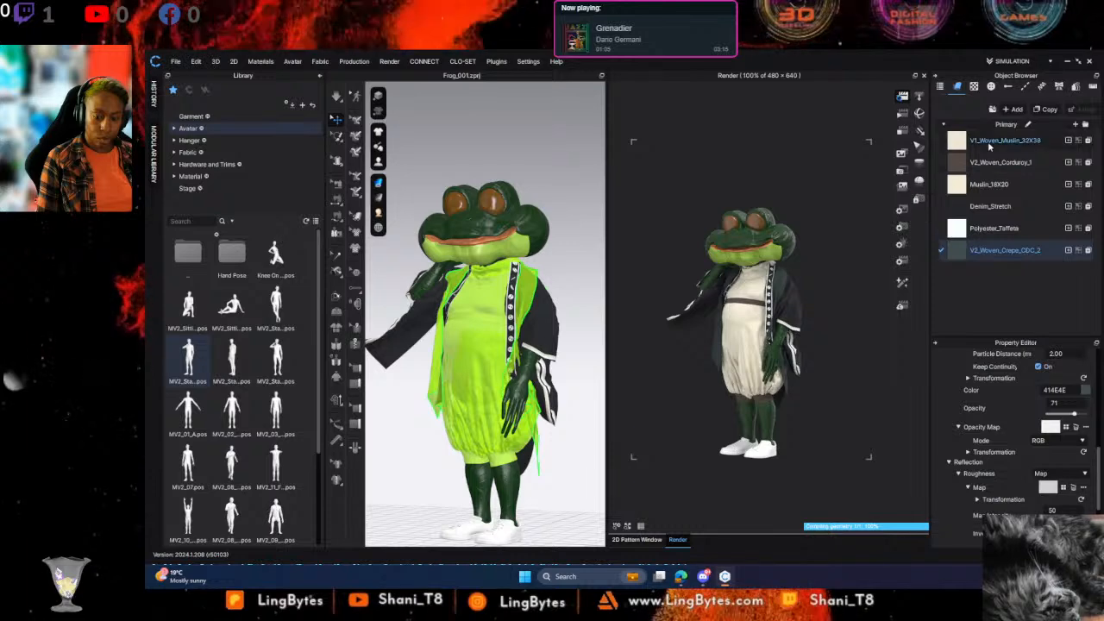
{"action": "left_click", "coordinate": [986, 189]}
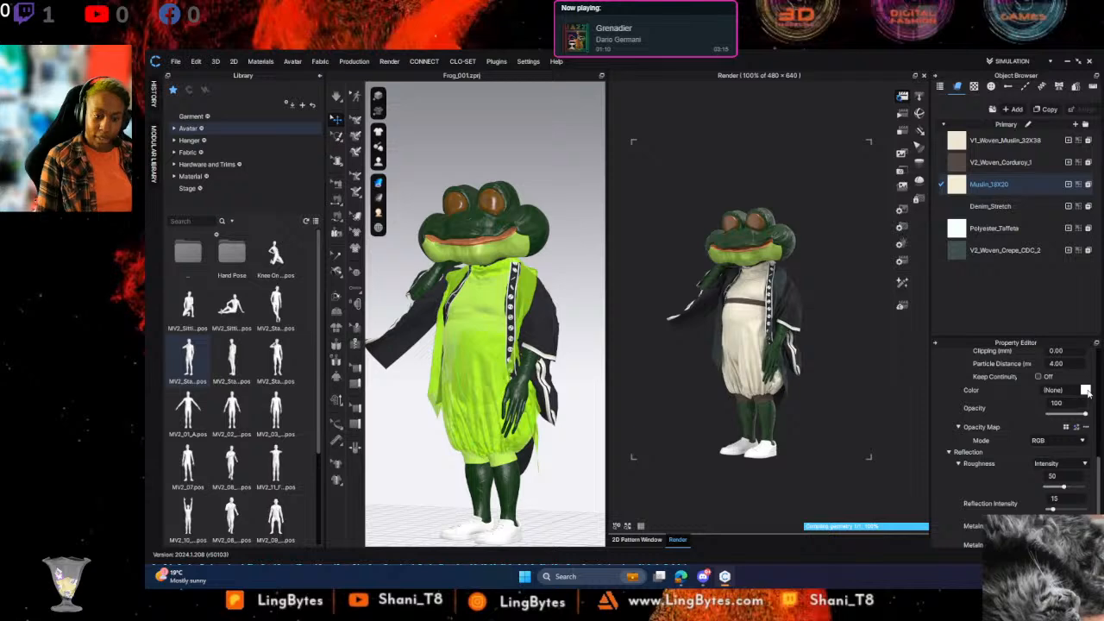
{"action": "left_click", "coordinate": [1087, 391]}
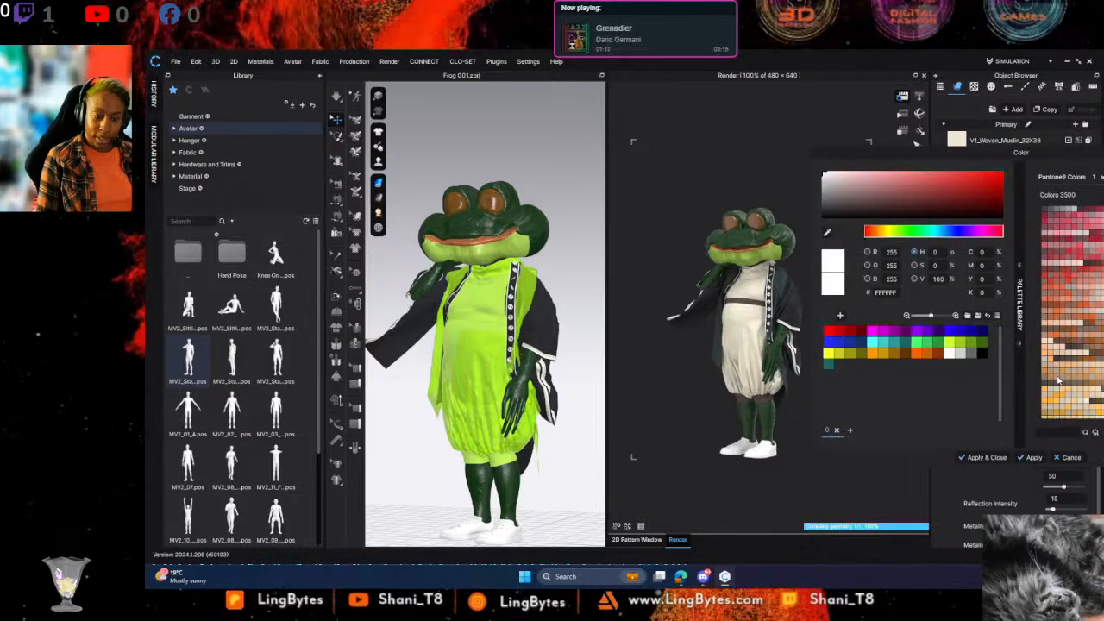
{"action": "left_click", "coordinate": [1057, 374]}
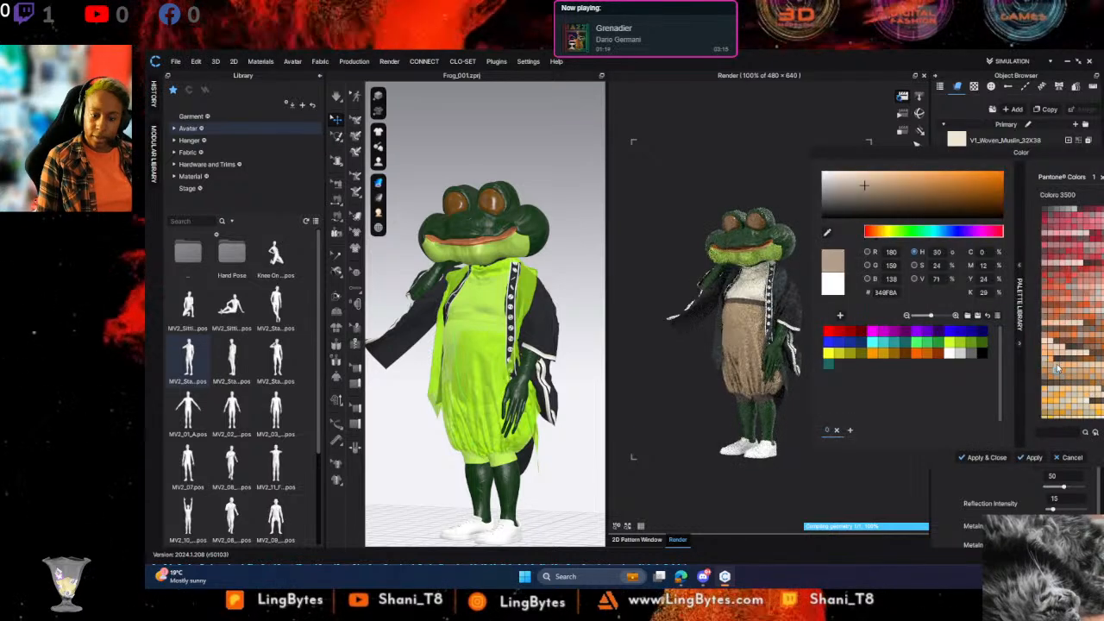
{"action": "left_click", "coordinate": [1057, 366]}
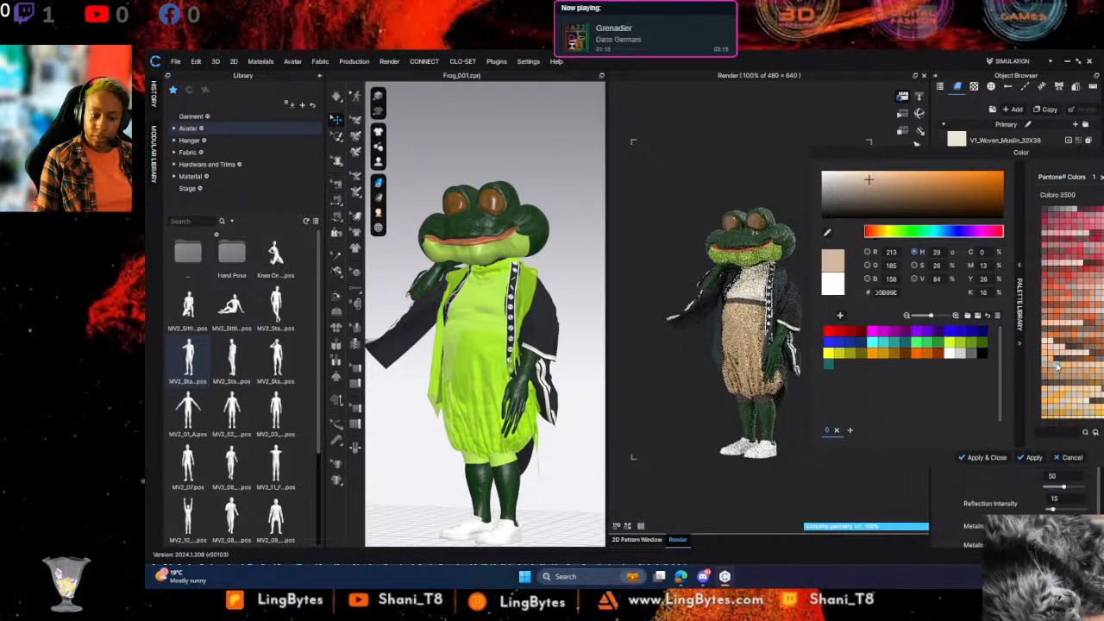
{"action": "left_click", "coordinate": [991, 458]}
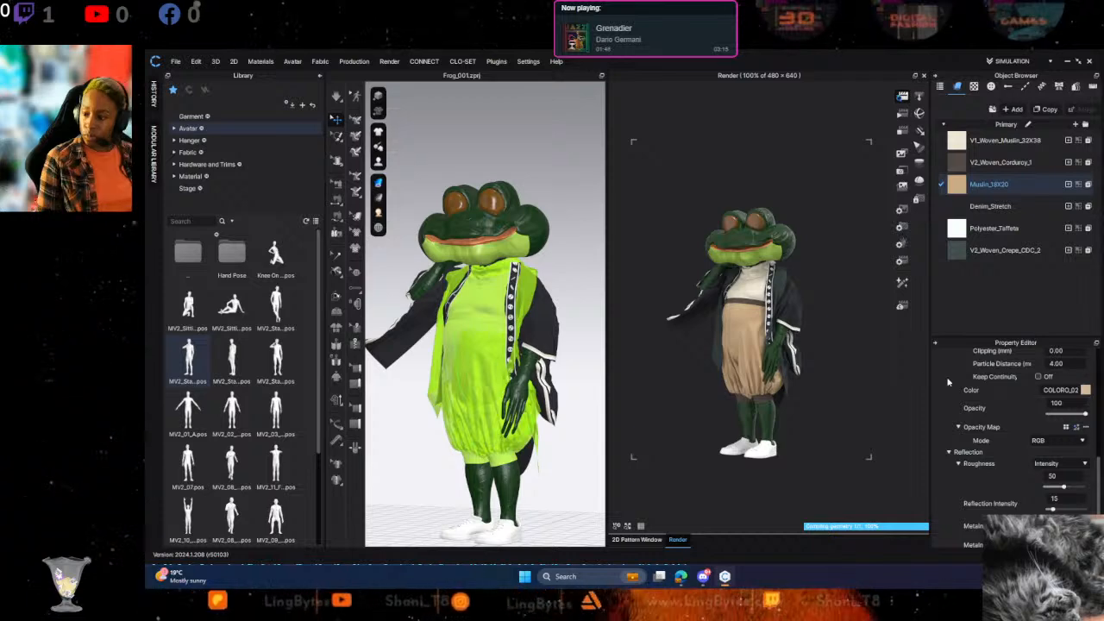
Stop the render, simulate the garment so the open robe settles on the posed frog, and view the result from the front
{"action": "key", "text": "space"}
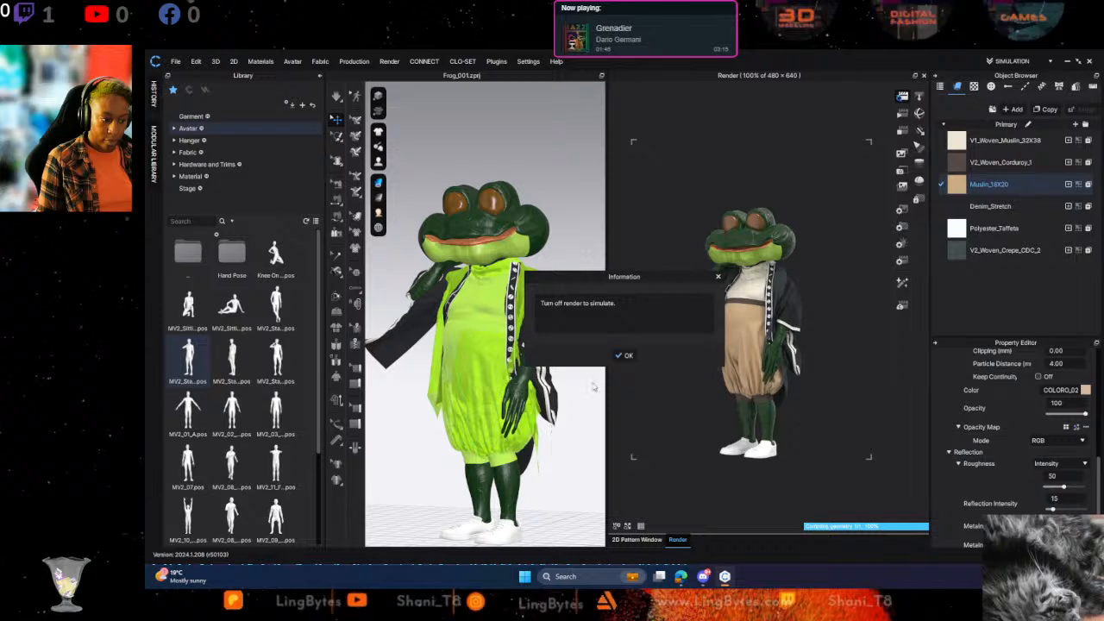
{"action": "left_click", "coordinate": [622, 354]}
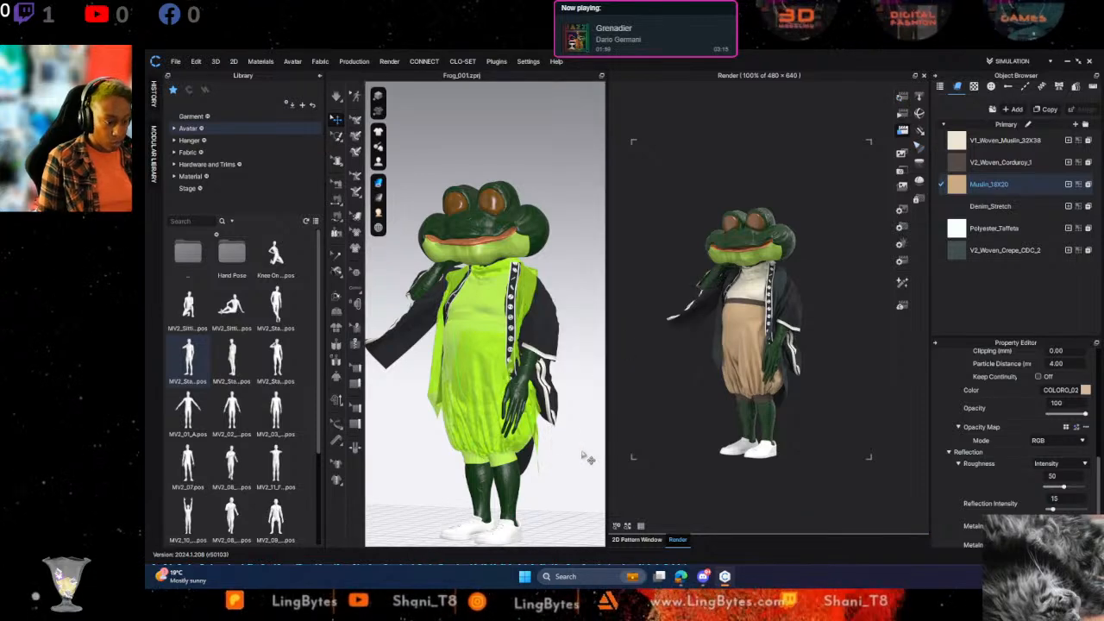
{"action": "key", "text": "space"}
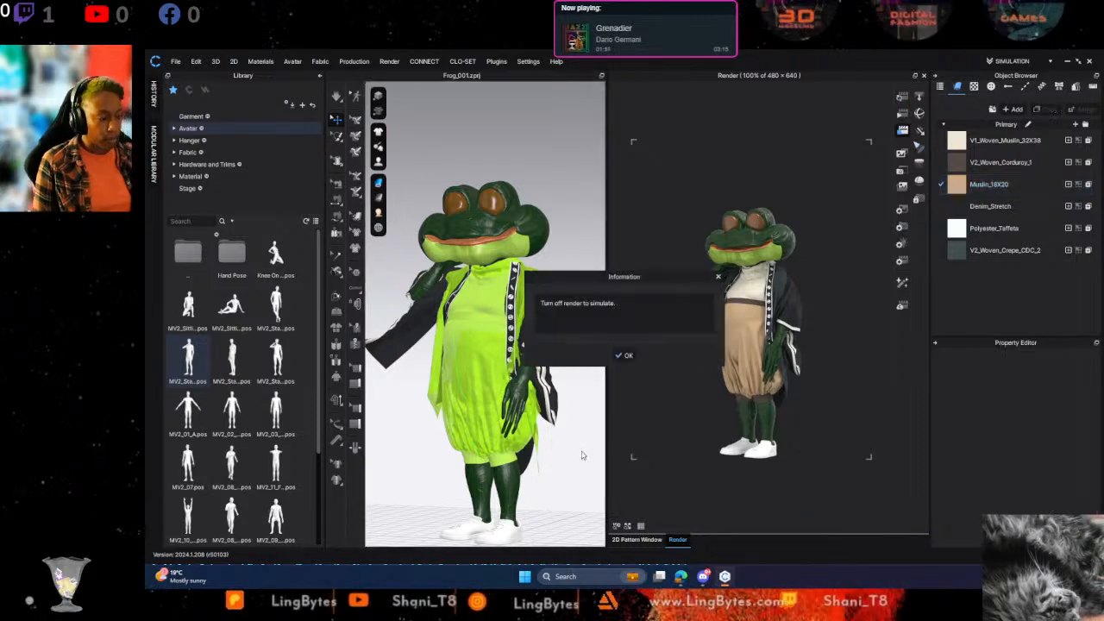
{"action": "left_click", "coordinate": [623, 355]}
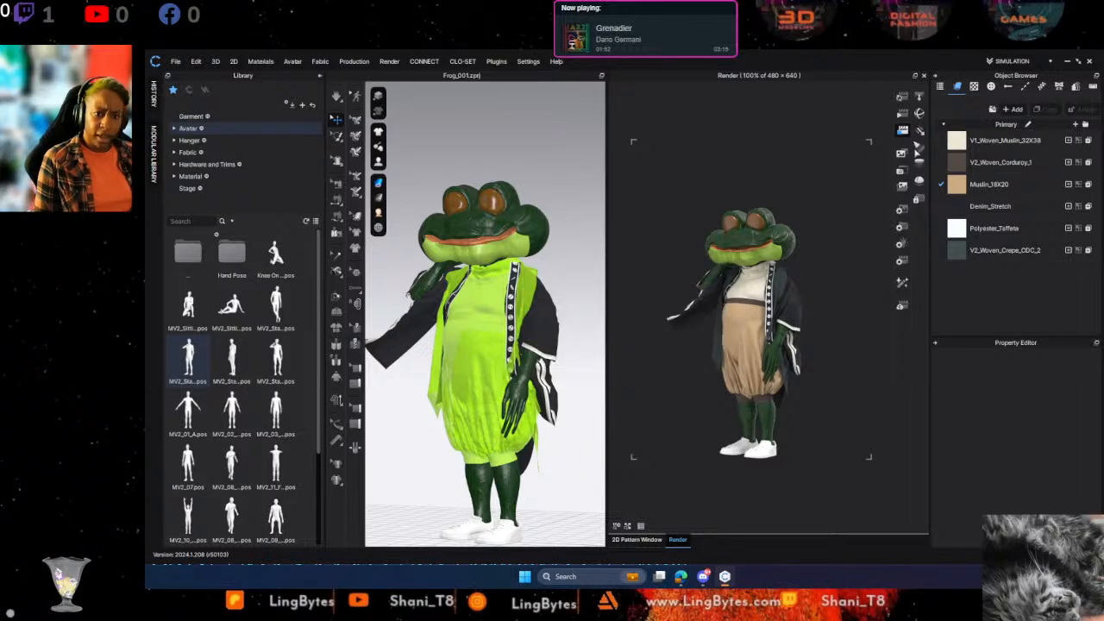
{"action": "left_click", "coordinate": [336, 97]}
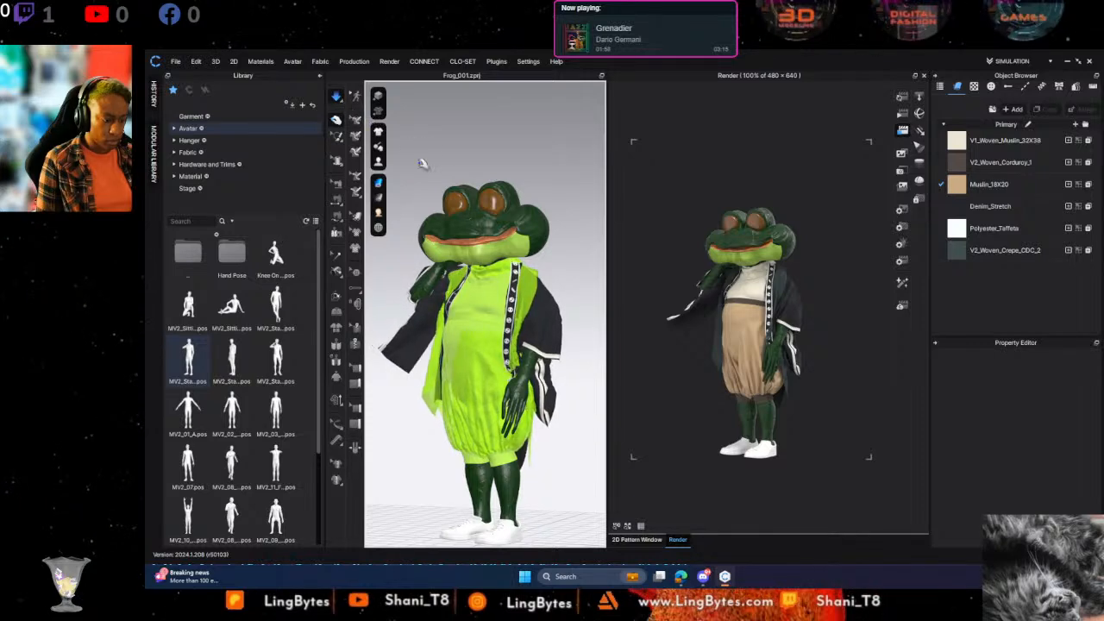
{"action": "left_click", "coordinate": [519, 280]}
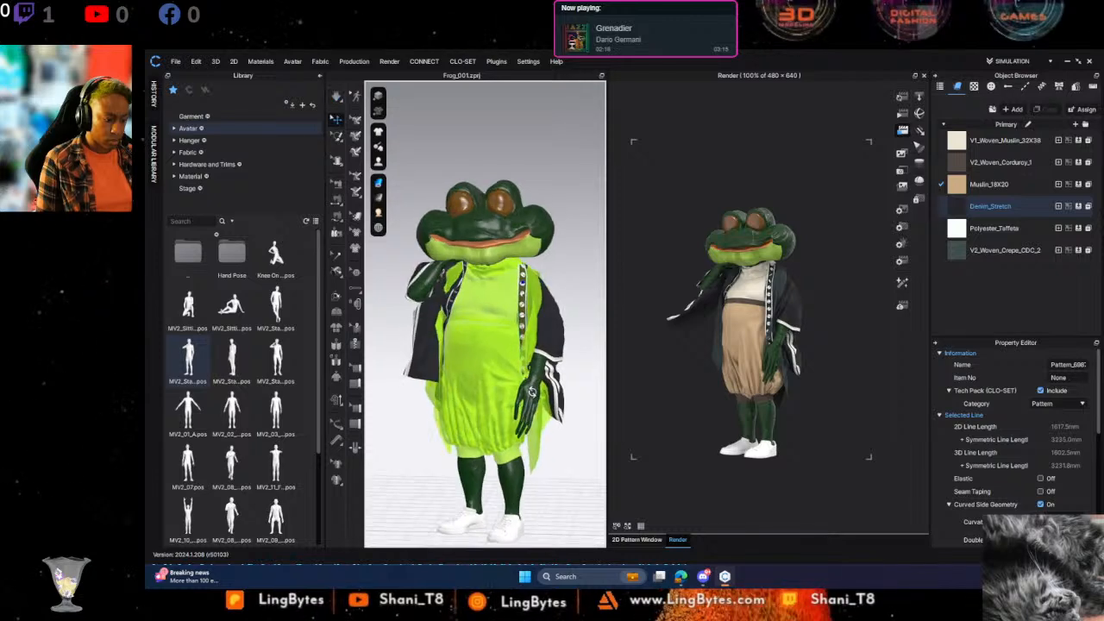
{"action": "right_click_drag", "start_coordinate": [487, 391], "coordinate": [572, 402]}
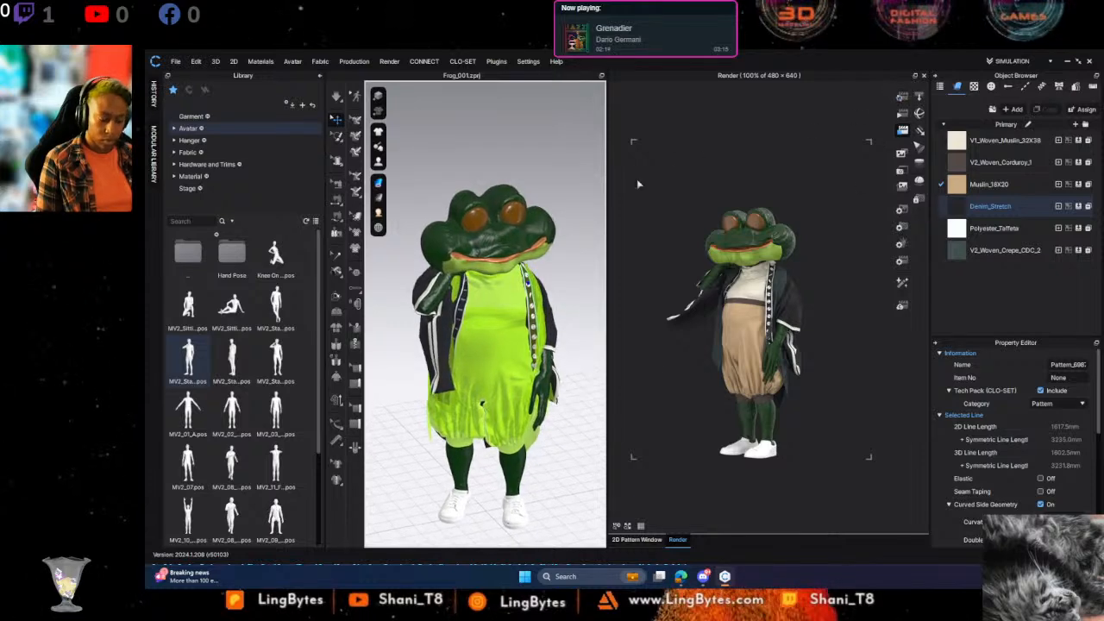
Export the frog and its outfit as FBX with avatars, as a single thick object with unified UV coordinates at 2048 pixels
{"action": "left_click", "coordinate": [176, 61]}
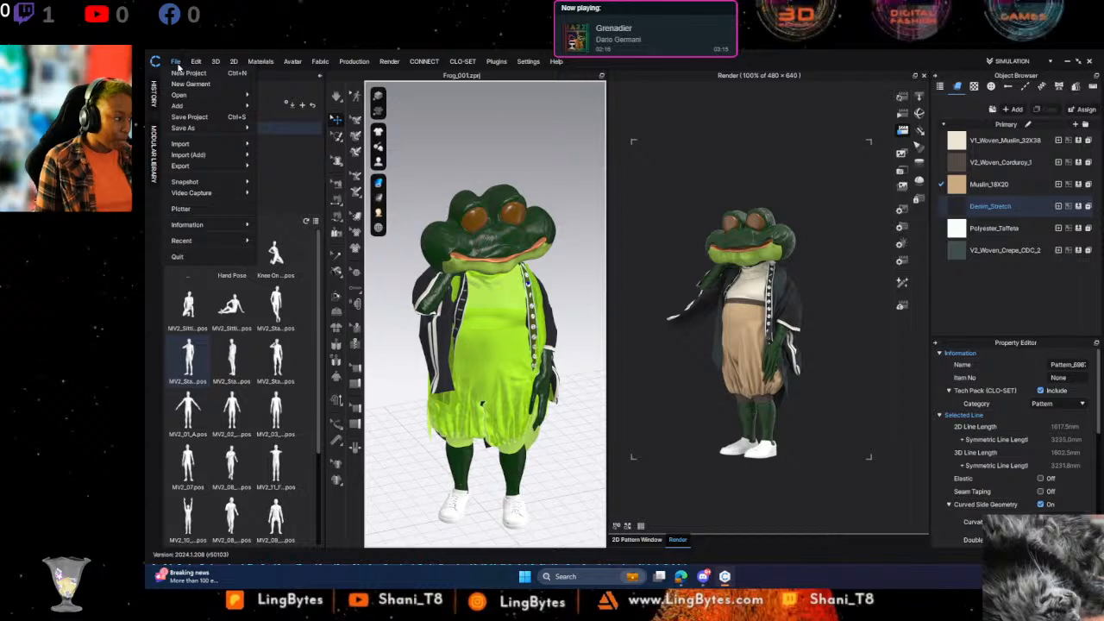
{"action": "mouse_move", "coordinate": [216, 164]}
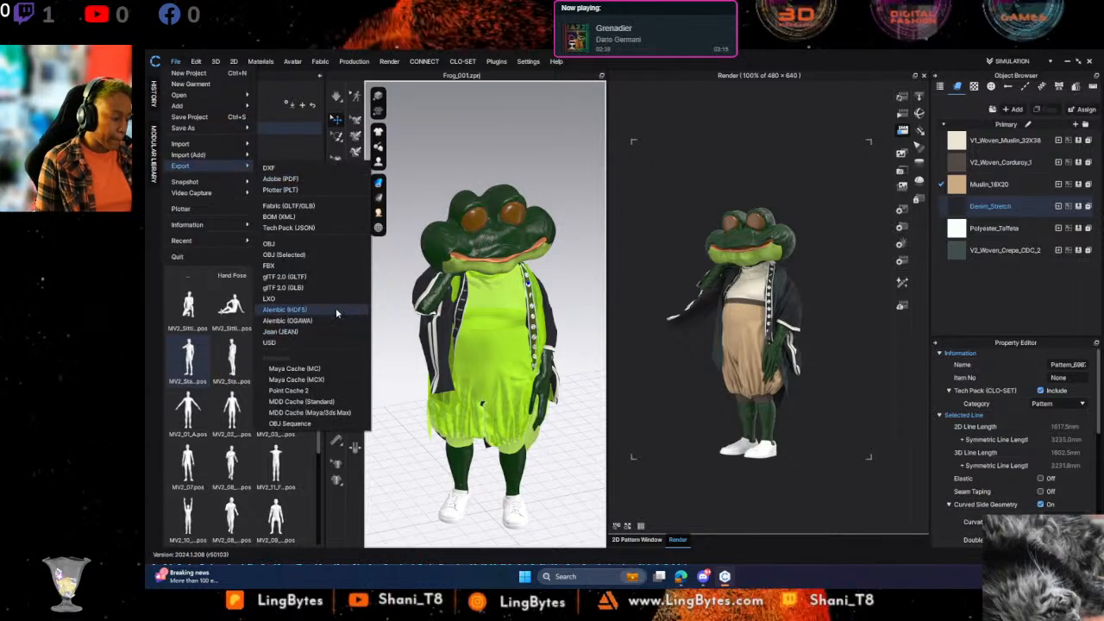
{"action": "left_click", "coordinate": [291, 268]}
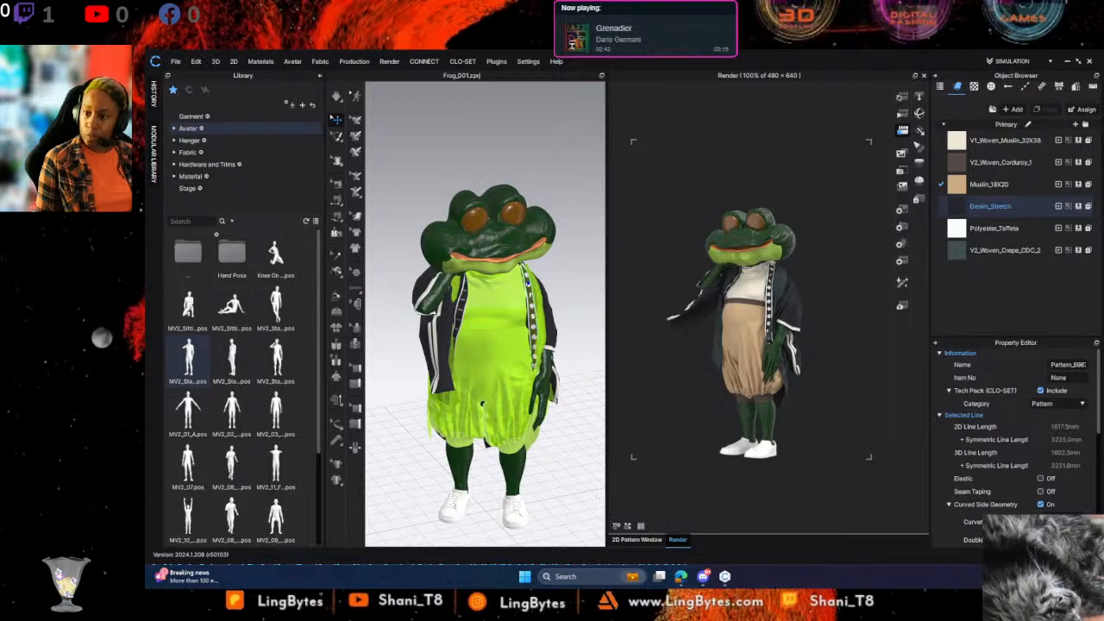
{"action": "key", "text": "super+e"}
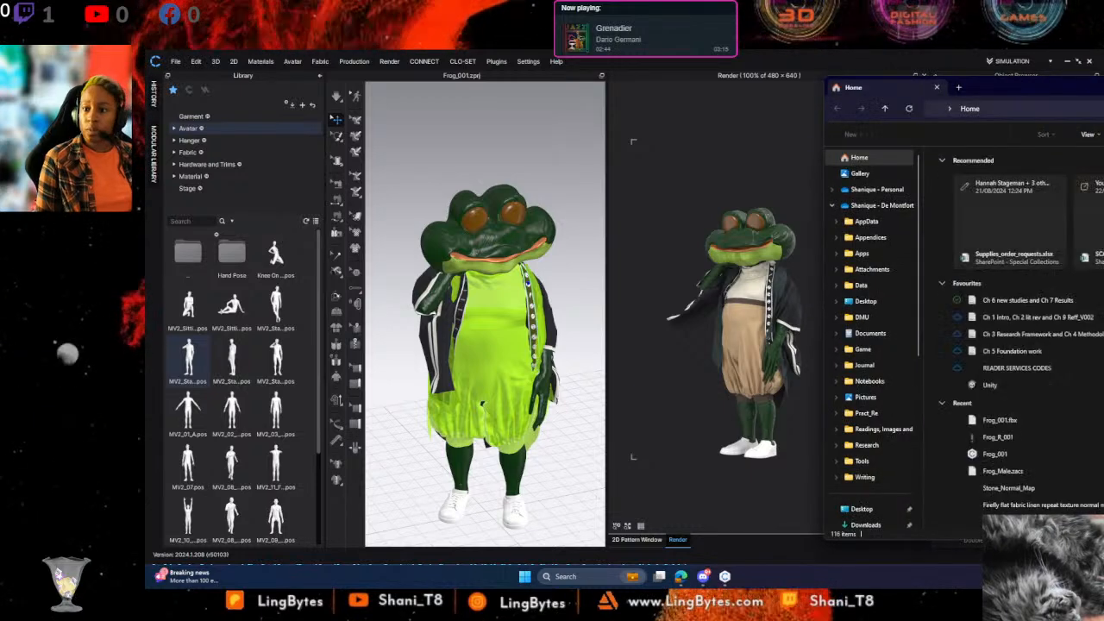
{"action": "key", "text": "alt+F4"}
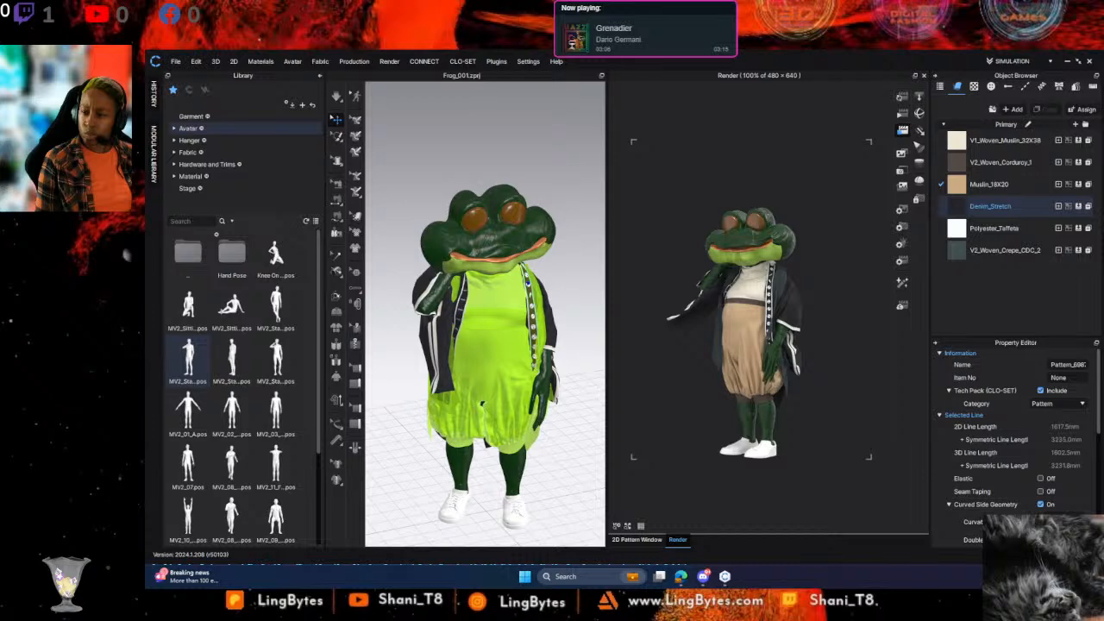
{"action": "left_click", "coordinate": [176, 62]}
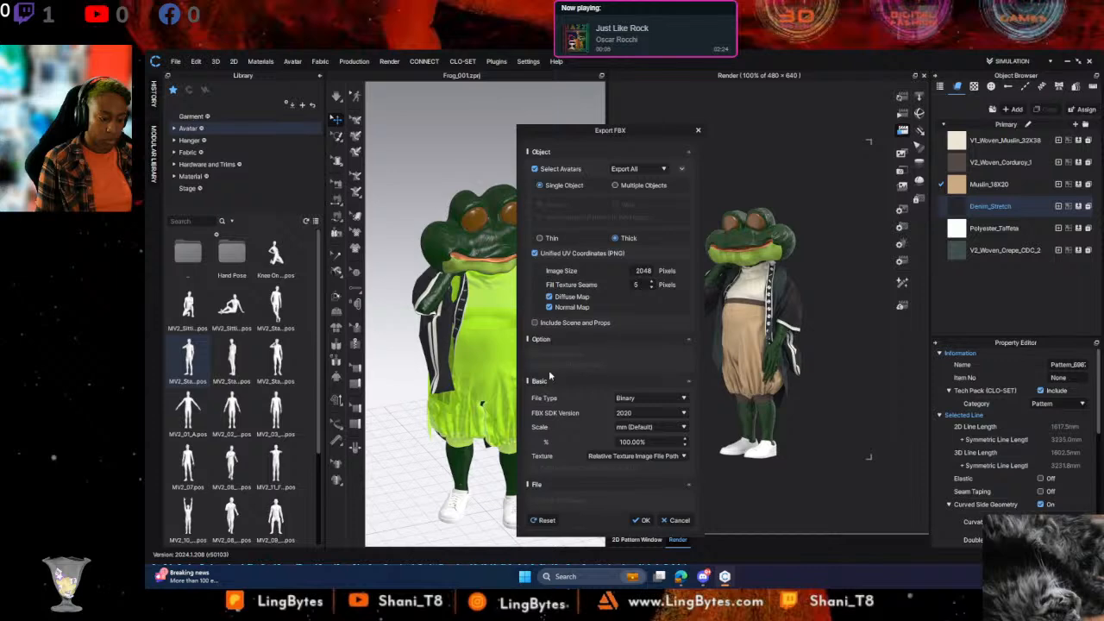
{"action": "left_click", "coordinate": [642, 521]}
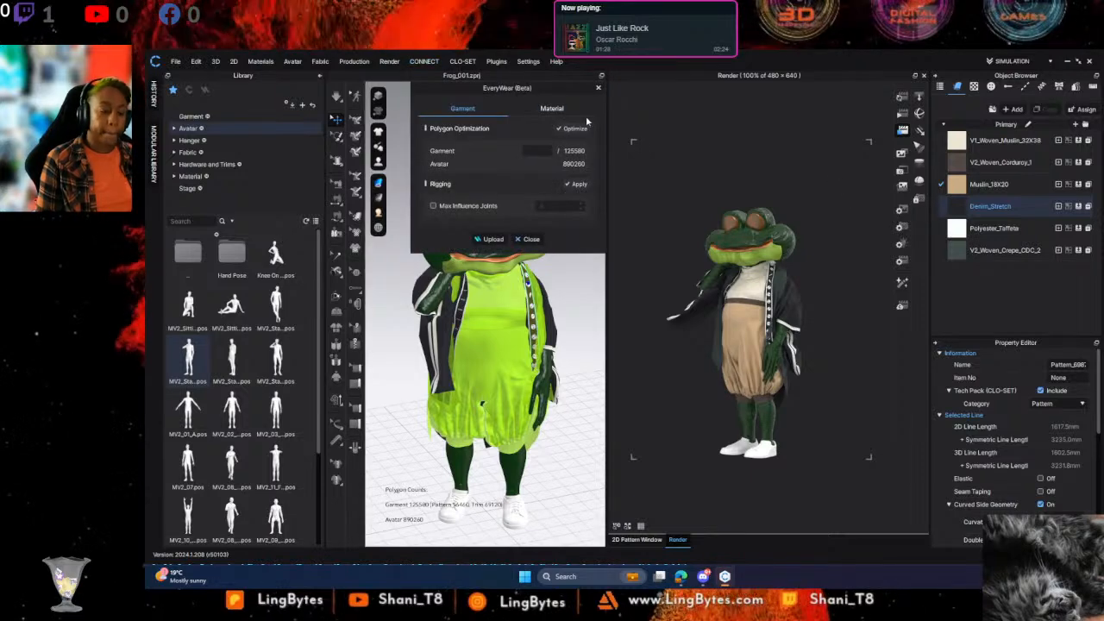
Open the 2D patterns and the EveryWear material settings, and set the seam size to 8 pixels
{"action": "left_click", "coordinate": [636, 539]}
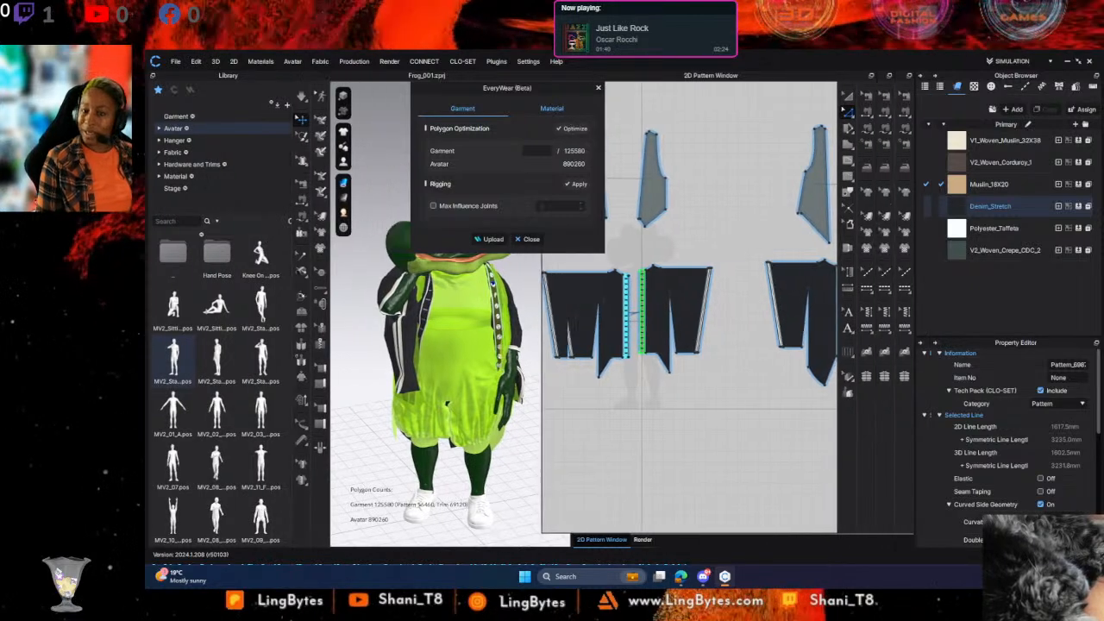
{"action": "left_click", "coordinate": [552, 108]}
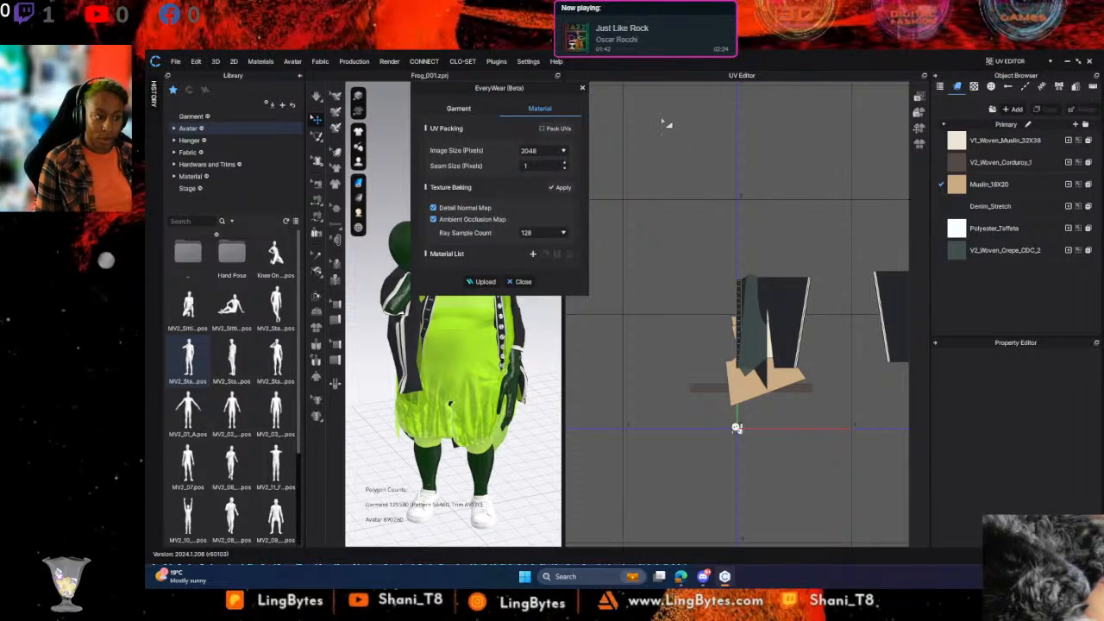
{"action": "double_click", "coordinate": [565, 166]}
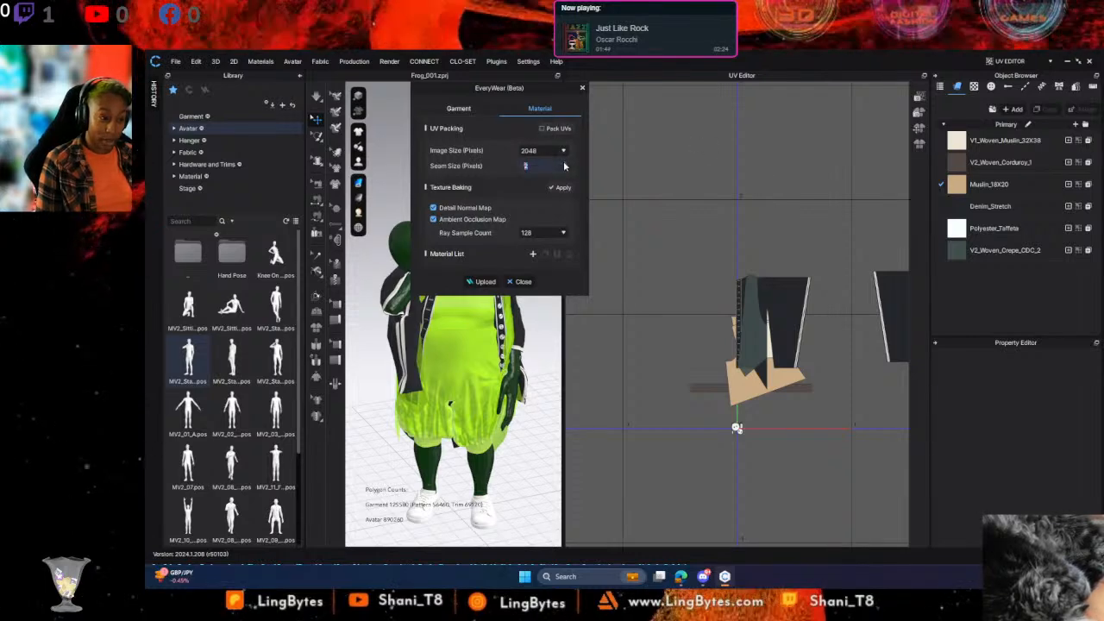
{"action": "type", "text": "8"}
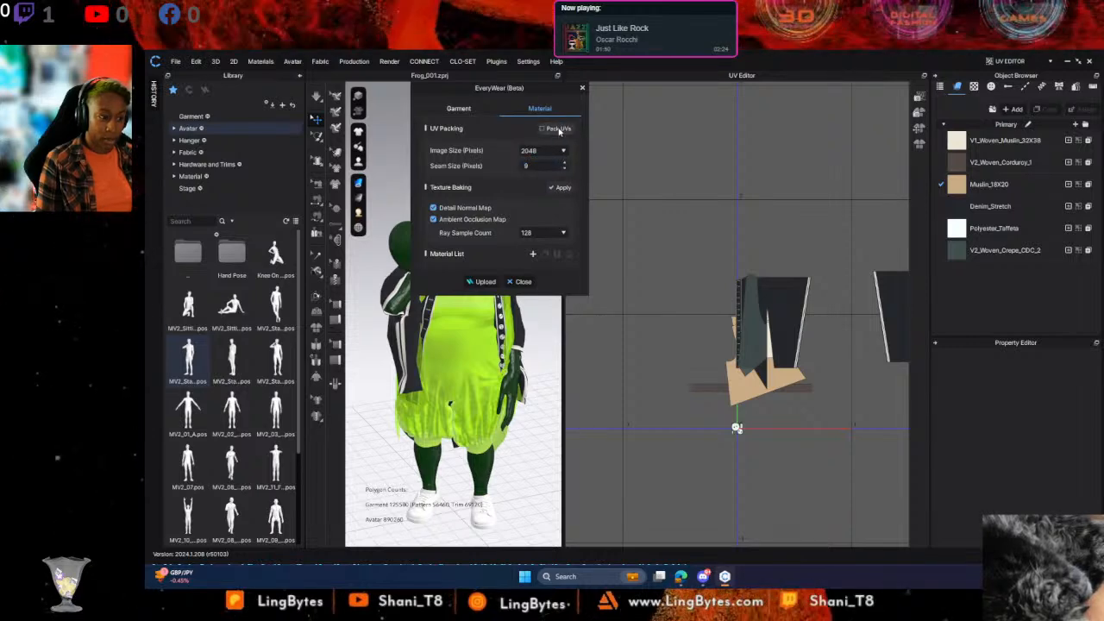
Pack the garment's UVs into the 0 to 1 area with fidelity 4 and a fixed scale ratio
{"action": "left_click", "coordinate": [556, 128]}
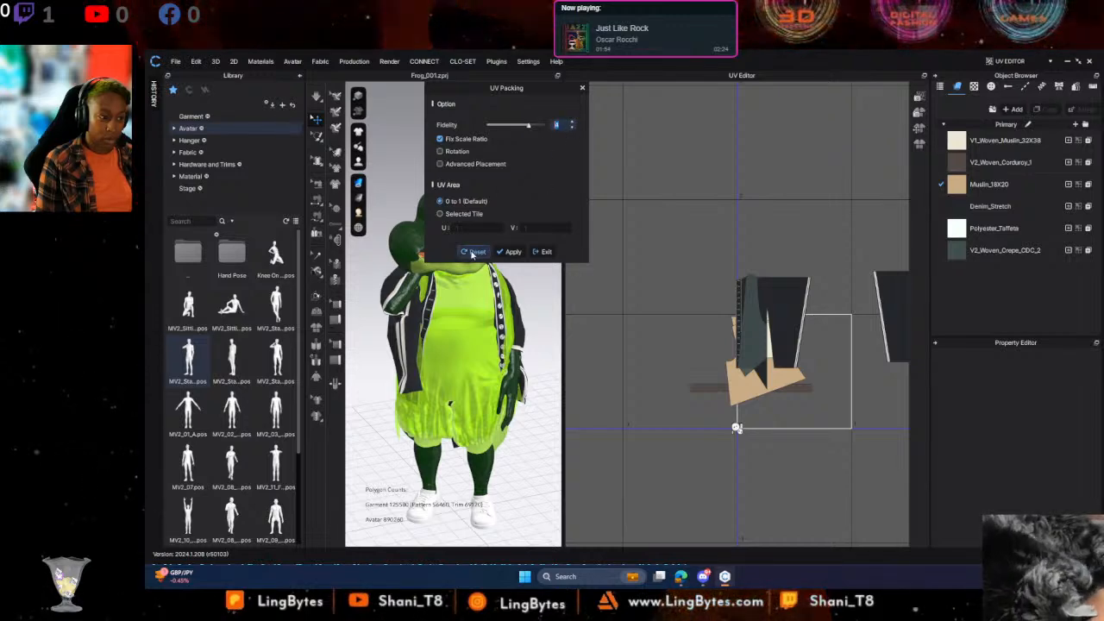
{"action": "left_click", "coordinate": [511, 253]}
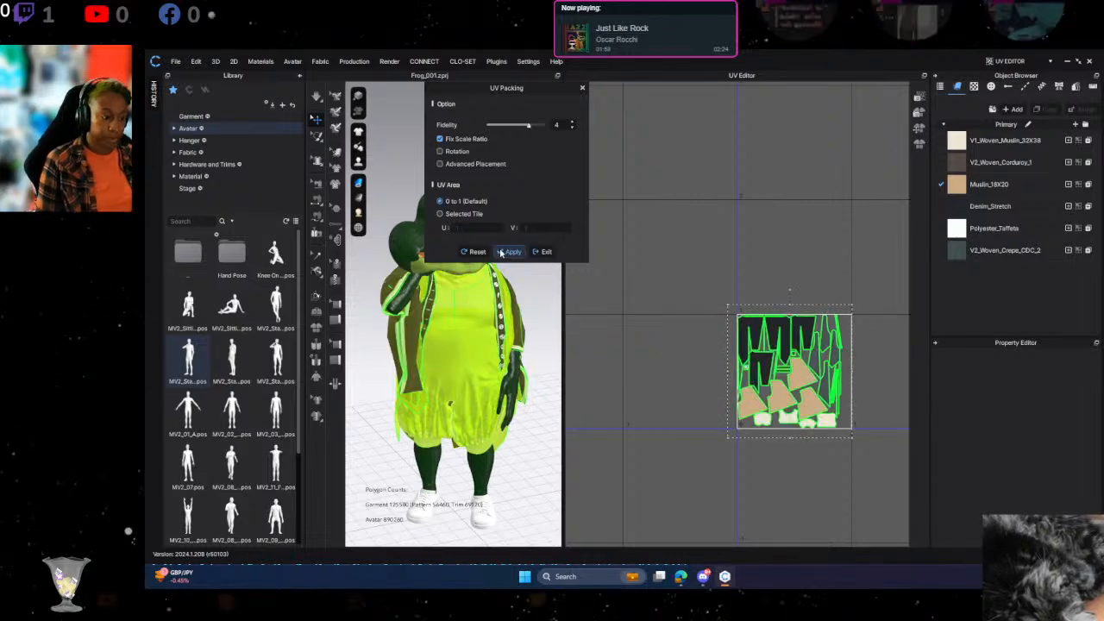
{"action": "left_click", "coordinate": [543, 251]}
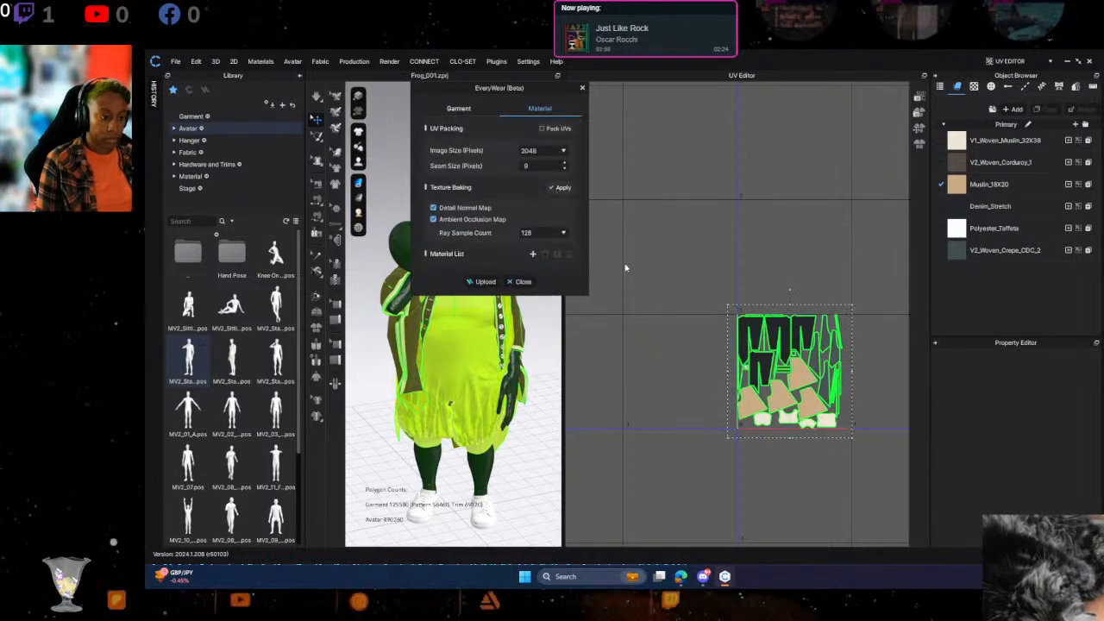
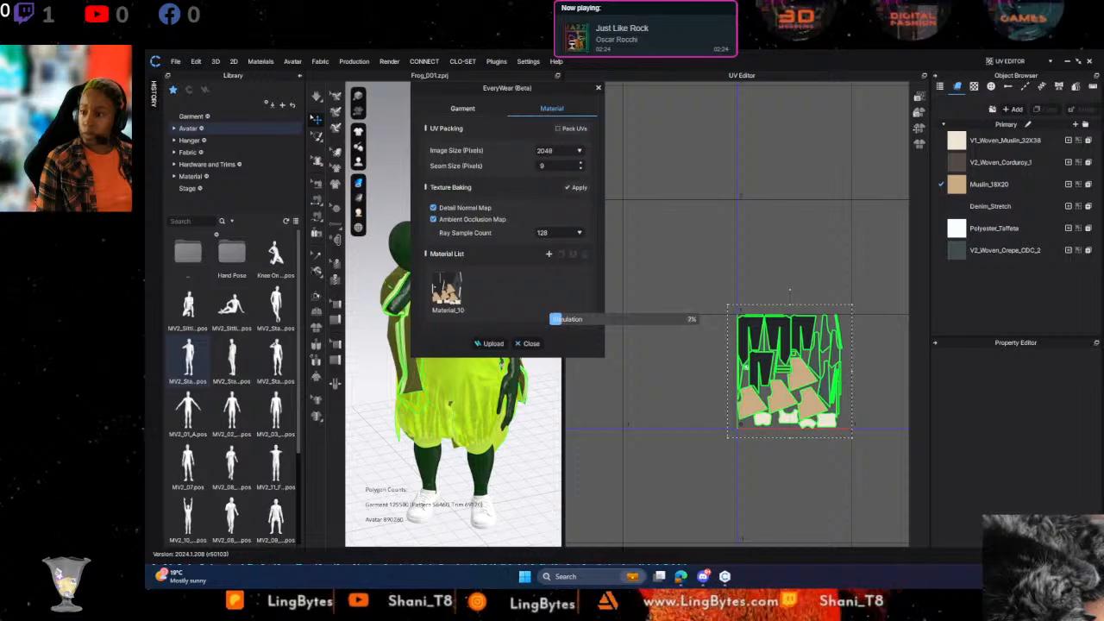
Switch to Blender and look over the whole raft scene with its rooms
{"action": "key", "text": "alt+Tab"}
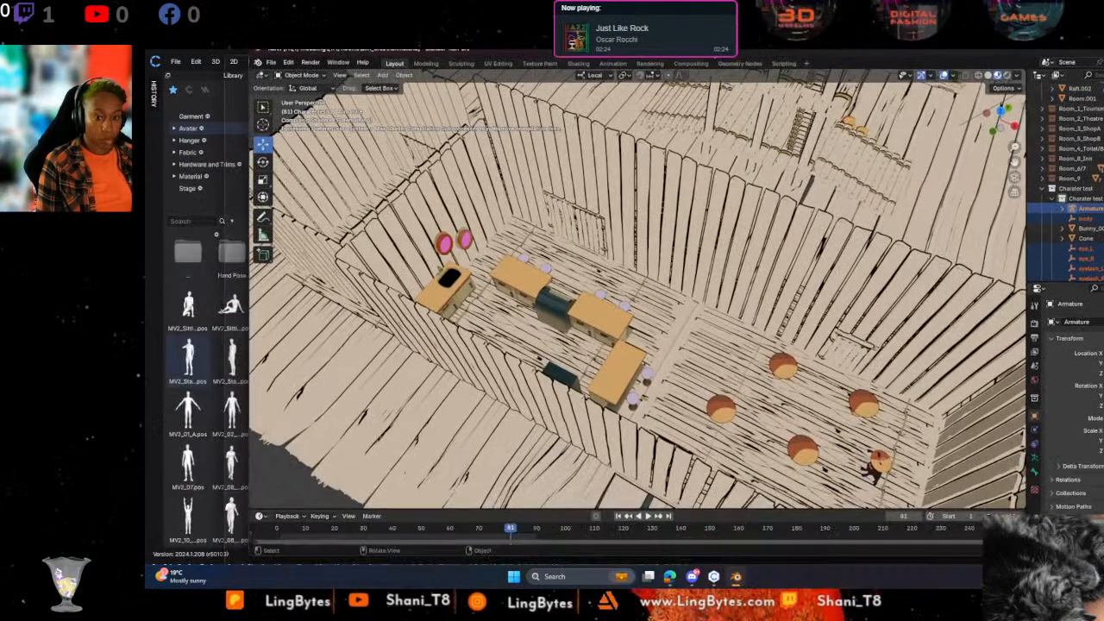
{"action": "left_click_drag", "start_coordinate": [656, 51], "coordinate": [604, 50]}
{"action": "scroll", "coordinate": [603, 403], "scroll_direction": "up", "scroll_amount": 8}
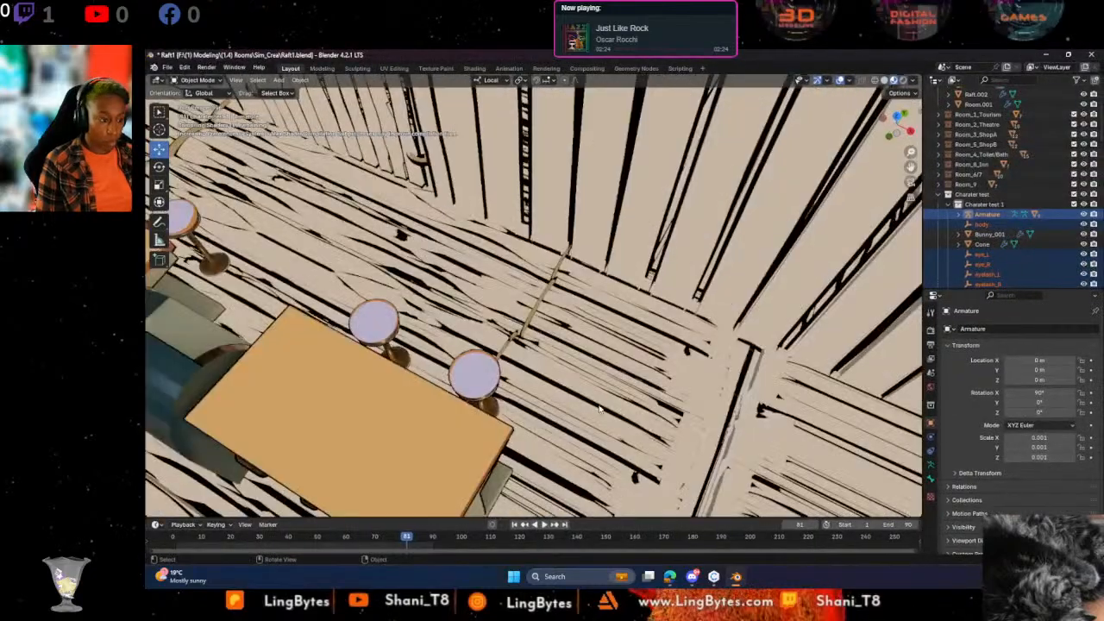
{"action": "scroll", "coordinate": [603, 402], "scroll_direction": "down", "scroll_amount": 11}
{"action": "scroll", "coordinate": [603, 403], "scroll_direction": "down", "scroll_amount": 3}
{"action": "scroll", "coordinate": [579, 279], "scroll_direction": "up", "scroll_amount": 2}
{"action": "middle_click_drag", "start_coordinate": [540, 185], "coordinate": [472, 337], "text": "shift"}
{"action": "scroll", "coordinate": [496, 313], "scroll_direction": "down", "scroll_amount": 2}
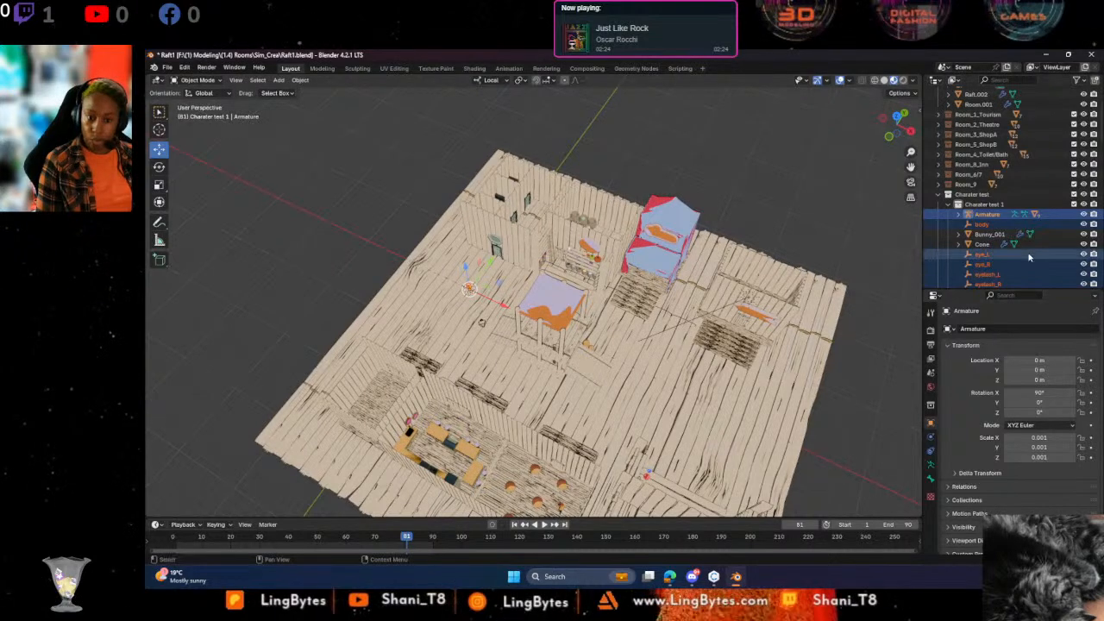
Expand the Armature in the Charater test 1 collection and look through its meshes and the neighbouring Bunny_001 object
{"action": "left_click", "coordinate": [959, 215]}
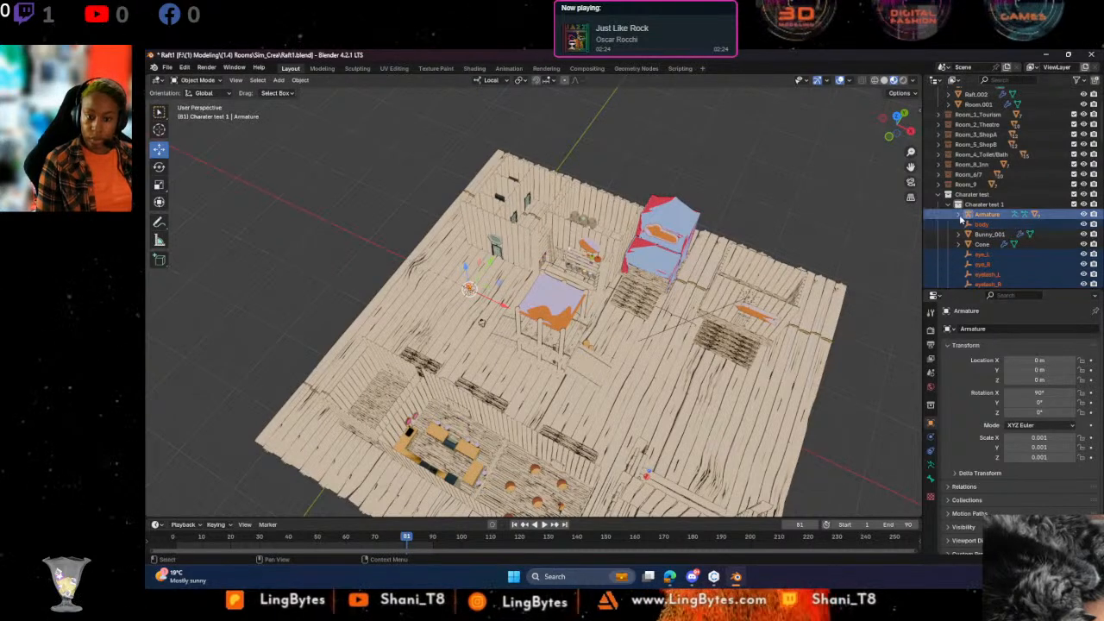
{"action": "scroll", "coordinate": [966, 225], "scroll_direction": "down", "scroll_amount": 3}
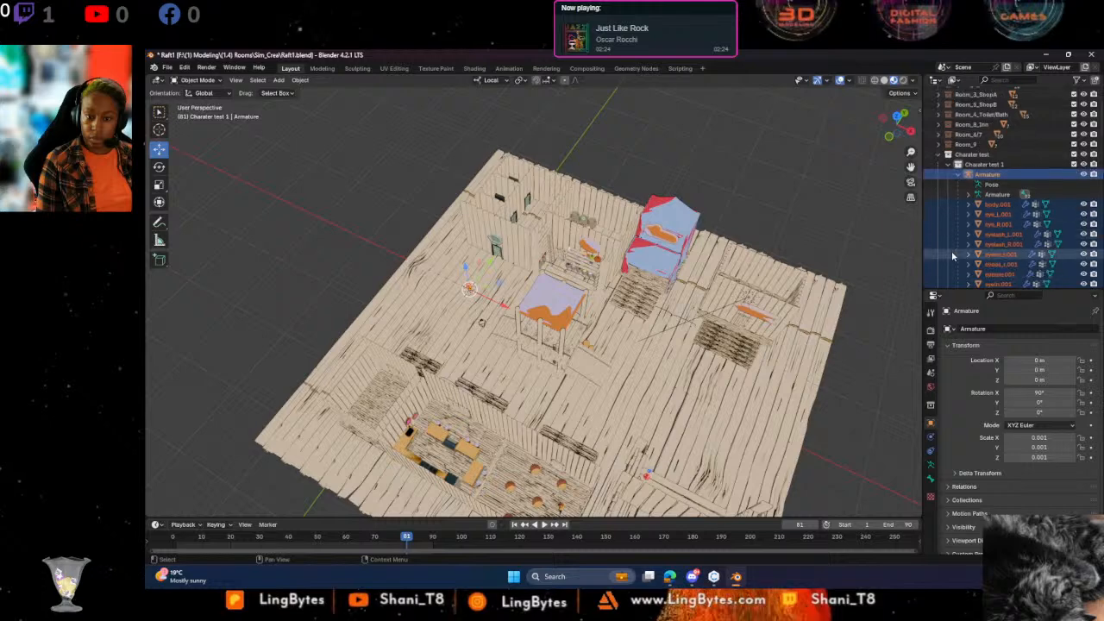
{"action": "scroll", "coordinate": [973, 229], "scroll_direction": "down", "scroll_amount": 3}
{"action": "scroll", "coordinate": [1013, 226], "scroll_direction": "down", "scroll_amount": 4}
{"action": "scroll", "coordinate": [1016, 180], "scroll_direction": "up", "scroll_amount": 1}
{"action": "left_click", "coordinate": [959, 165]}
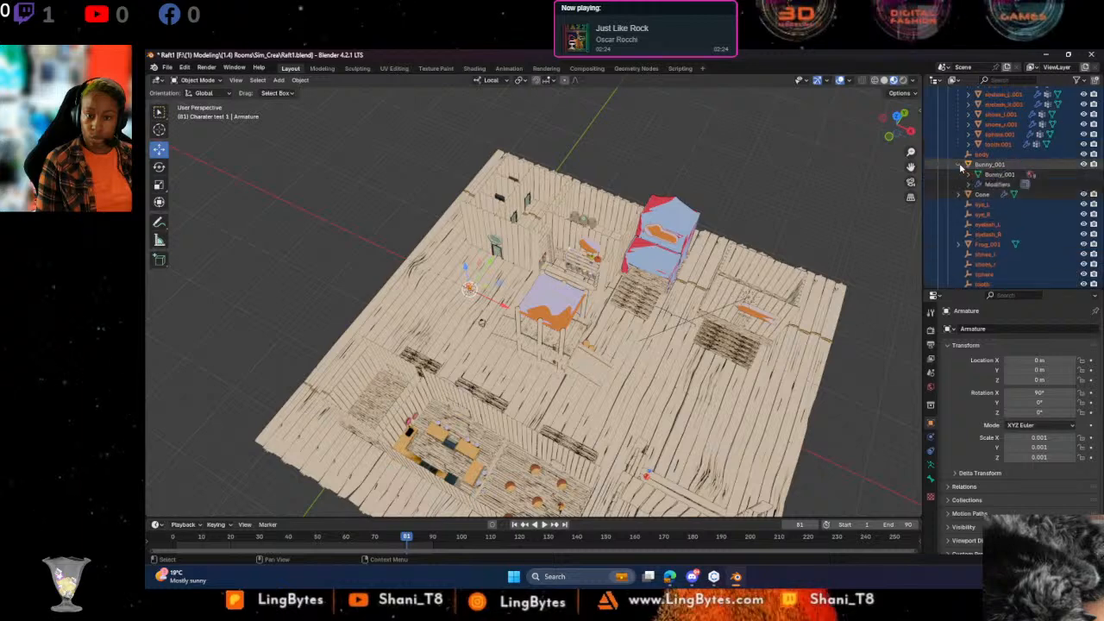
{"action": "left_click", "coordinate": [960, 165]}
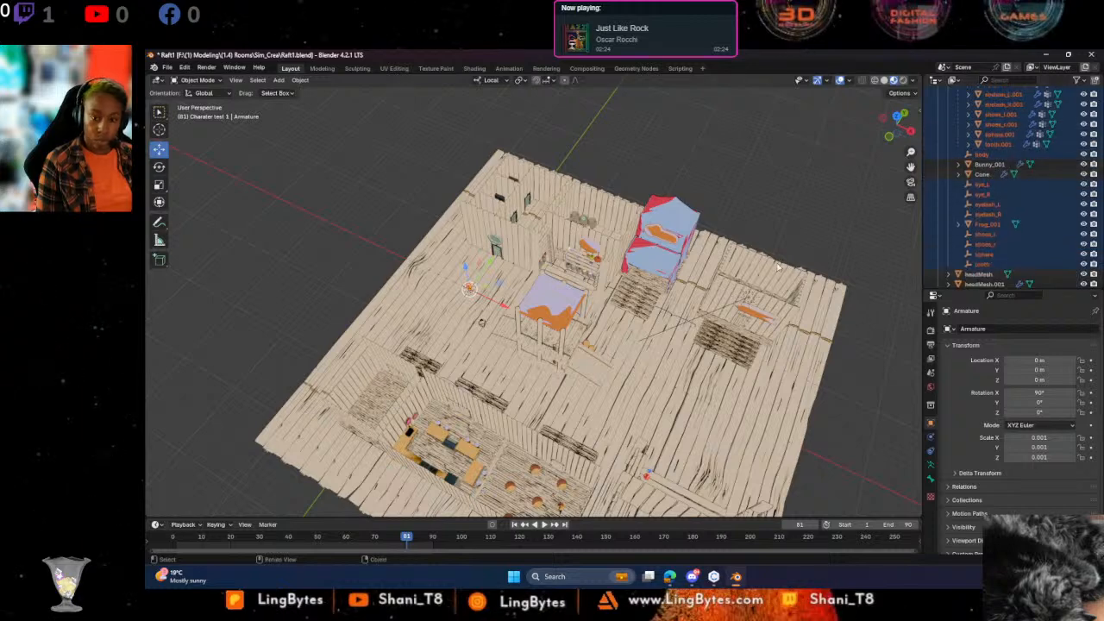
{"action": "scroll", "coordinate": [981, 214], "scroll_direction": "up", "scroll_amount": 4}
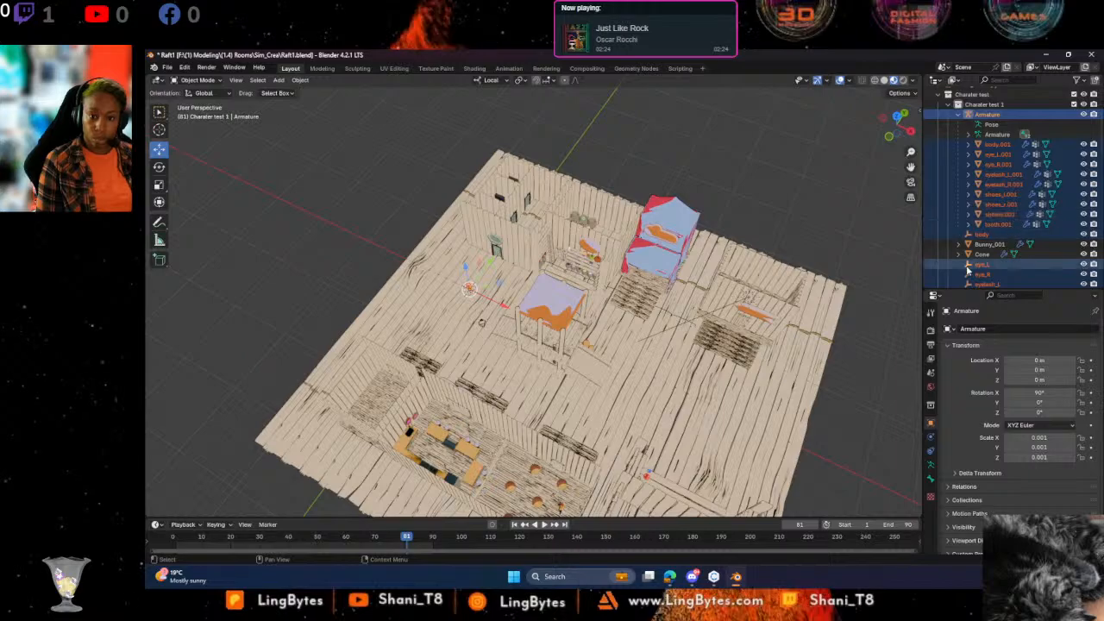
Frame the selected frog character near the wooden gate and inspect its body and clothing up close
{"action": "scroll", "coordinate": [466, 334], "scroll_direction": "up", "scroll_amount": 6}
{"action": "scroll", "coordinate": [467, 335], "scroll_direction": "up", "scroll_amount": 4}
{"action": "middle_click_drag", "start_coordinate": [432, 380], "coordinate": [383, 325]}
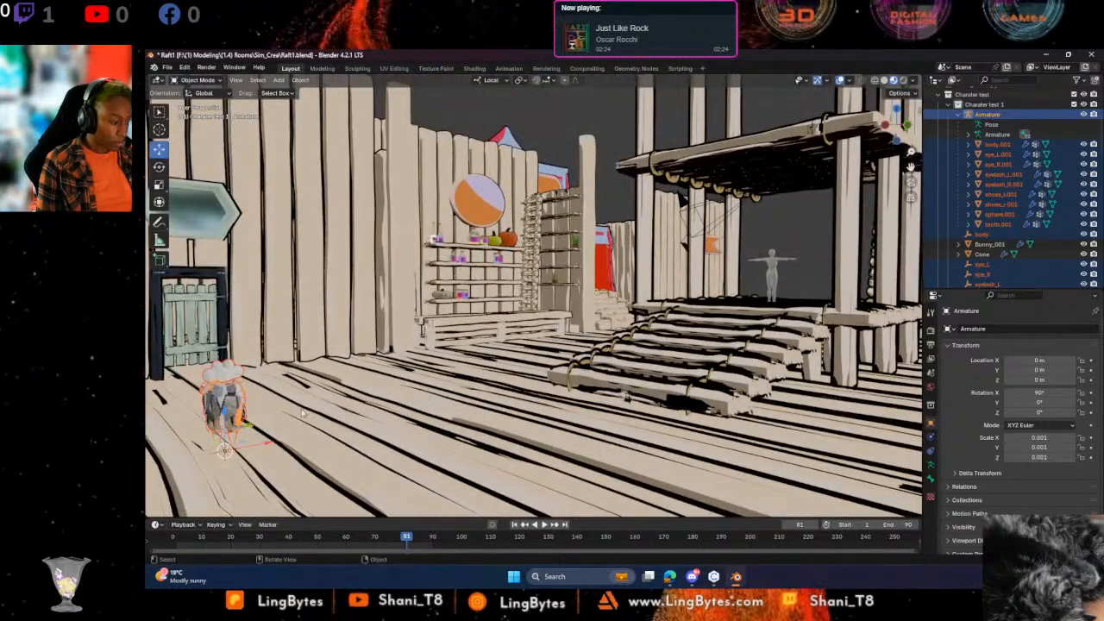
{"action": "key", "text": "KP_Decimal"}
{"action": "middle_click_drag", "start_coordinate": [306, 400], "coordinate": [293, 416]}
{"action": "scroll", "coordinate": [297, 416], "scroll_direction": "up", "scroll_amount": 5}
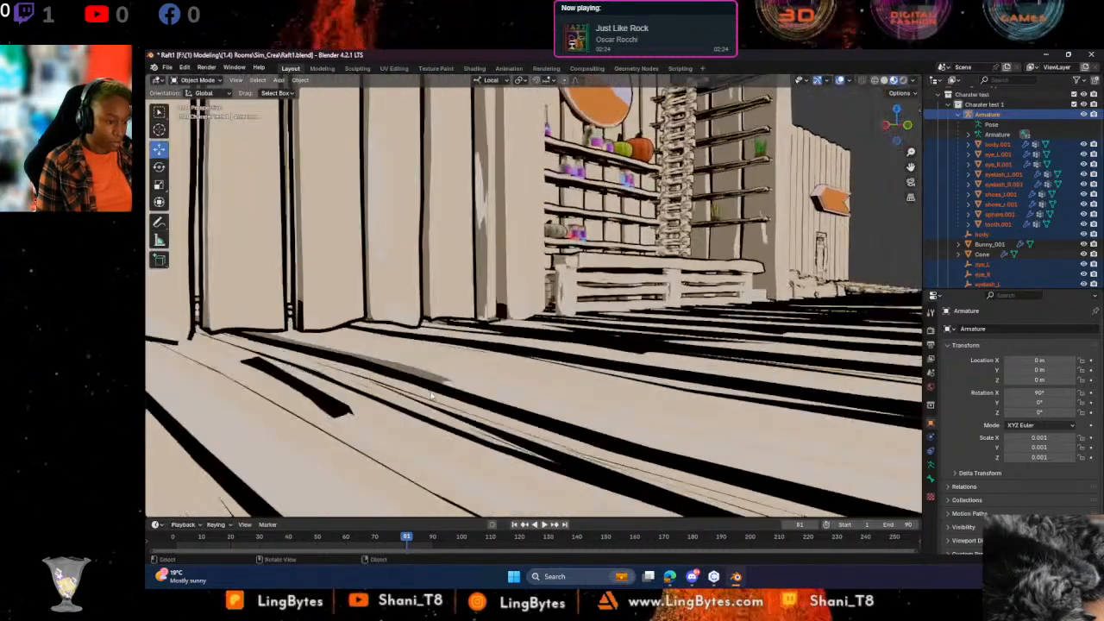
{"action": "scroll", "coordinate": [399, 416], "scroll_direction": "down", "scroll_amount": 2}
{"action": "middle_click_drag", "start_coordinate": [400, 416], "coordinate": [436, 405], "text": "shift"}
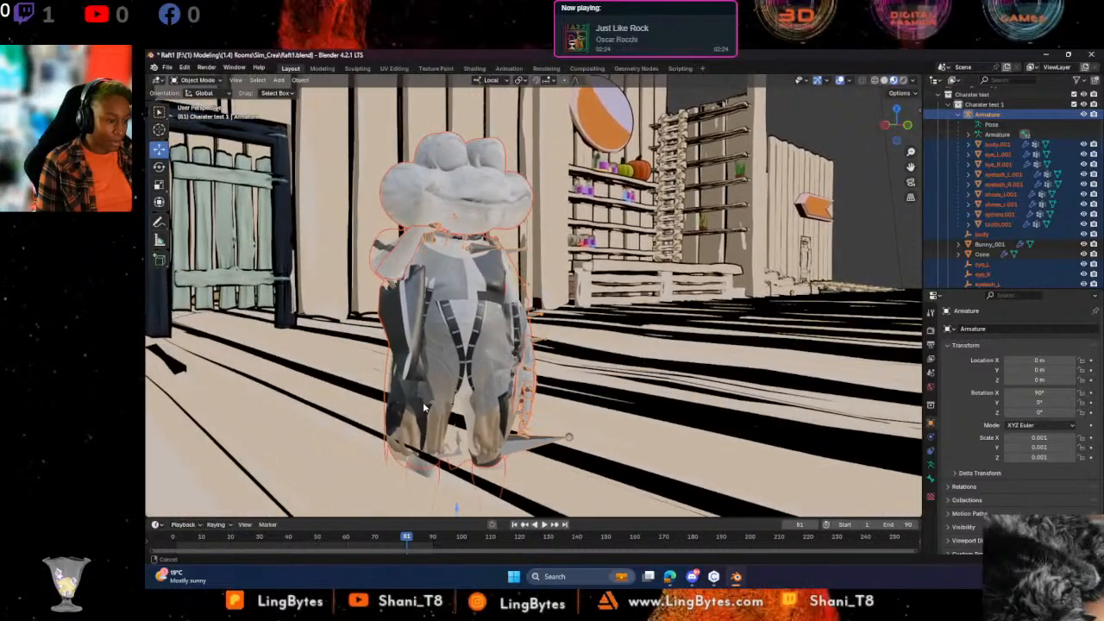
{"action": "scroll", "coordinate": [516, 408], "scroll_direction": "up", "scroll_amount": 1}
{"action": "scroll", "coordinate": [515, 409], "scroll_direction": "down", "scroll_amount": 1}
{"action": "scroll", "coordinate": [515, 408], "scroll_direction": "down", "scroll_amount": 3}
{"action": "scroll", "coordinate": [515, 408], "scroll_direction": "up", "scroll_amount": 3}
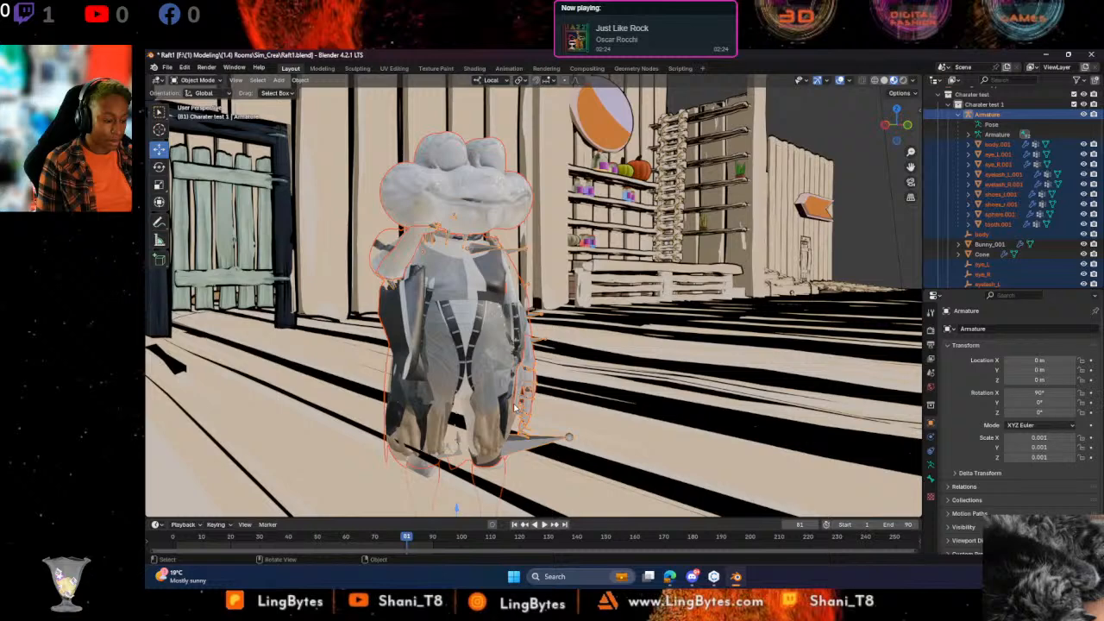
{"action": "key", "text": "ctrl+s"}
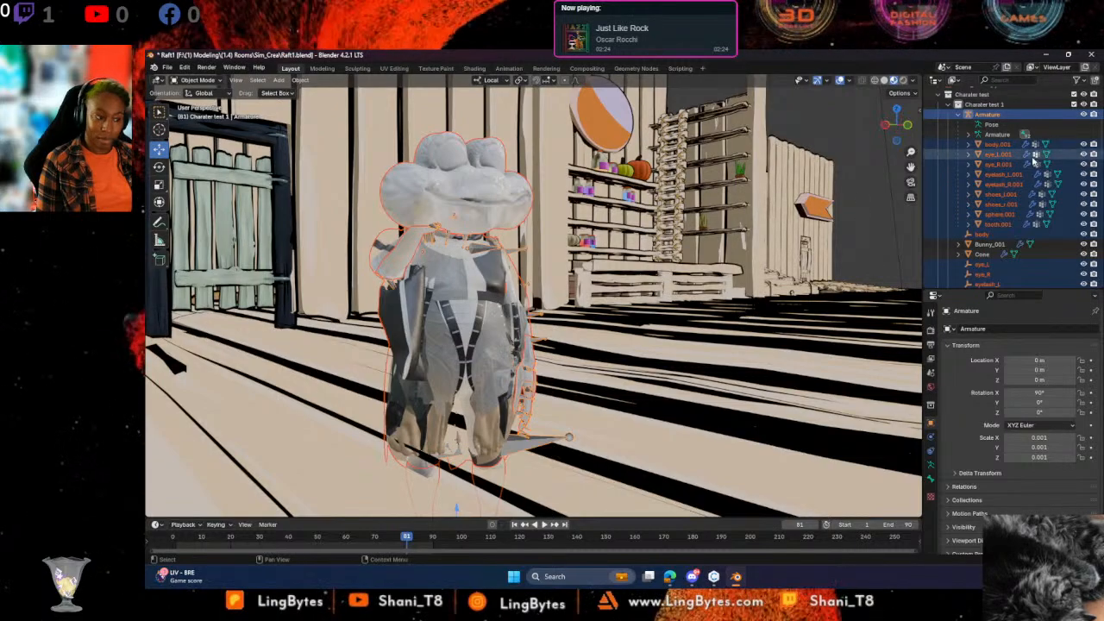
Move the frog character about 9.63 m along X and 10.47 m along Y to the shelved shop room
{"action": "middle_click_drag", "start_coordinate": [664, 283], "coordinate": [608, 320]}
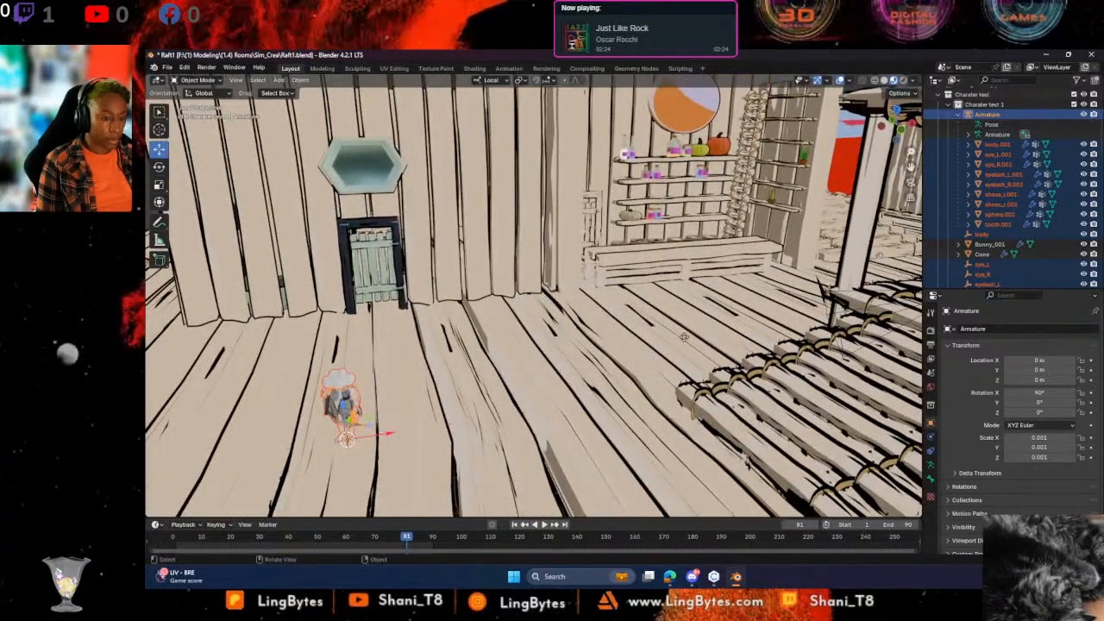
{"action": "key", "text": "g"}
{"action": "key", "text": "x"}
{"action": "left_click", "coordinate": [705, 373]}
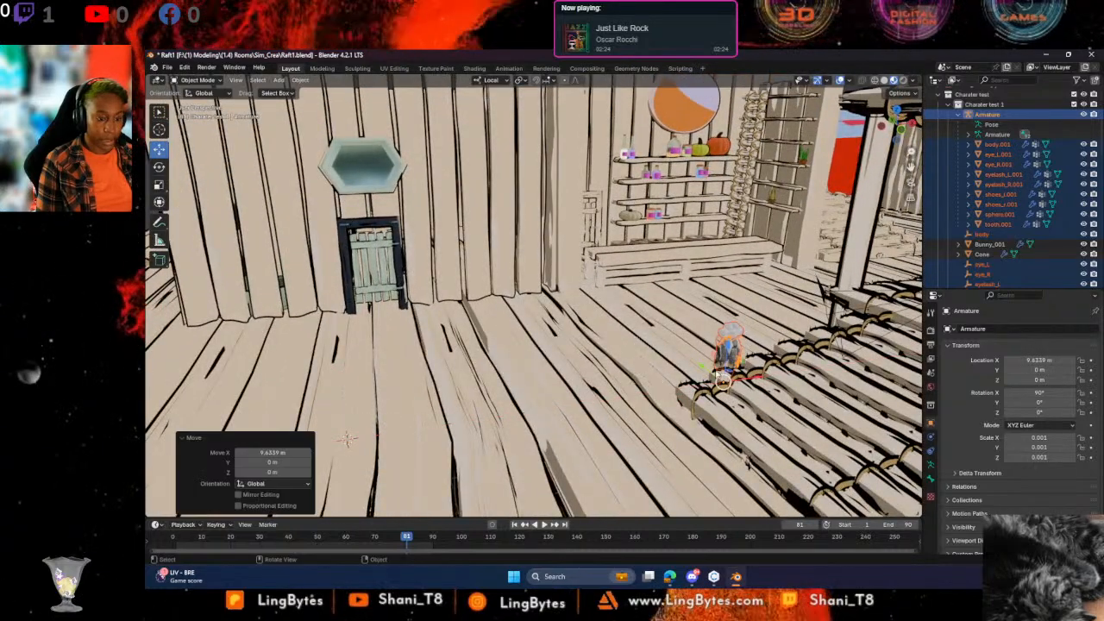
{"action": "key", "text": "g"}
{"action": "key", "text": "y"}
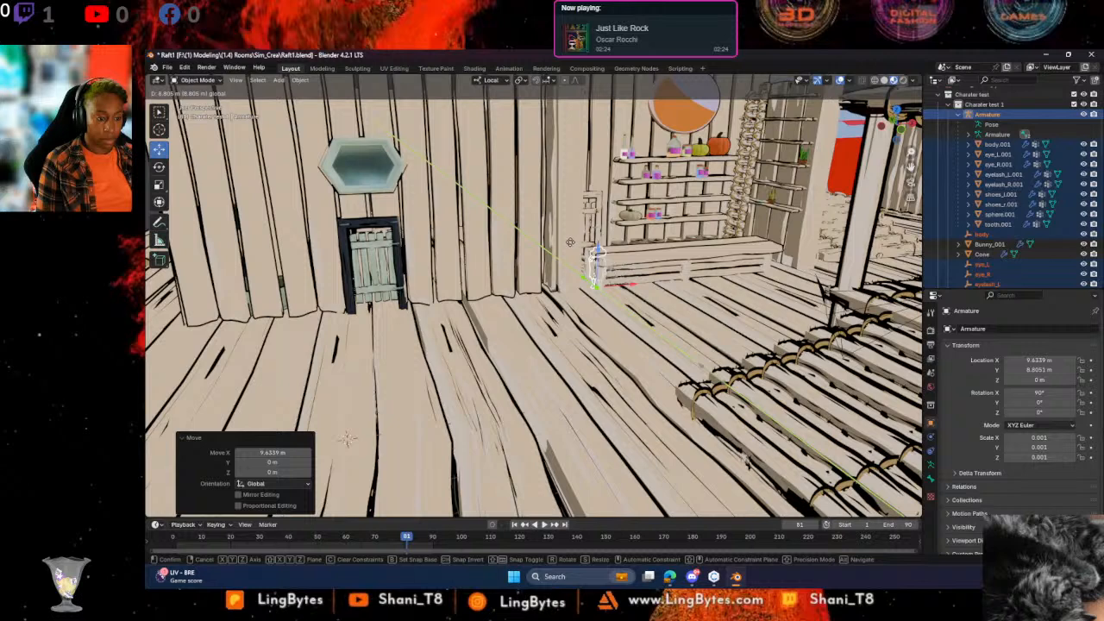
{"action": "left_click", "coordinate": [603, 273]}
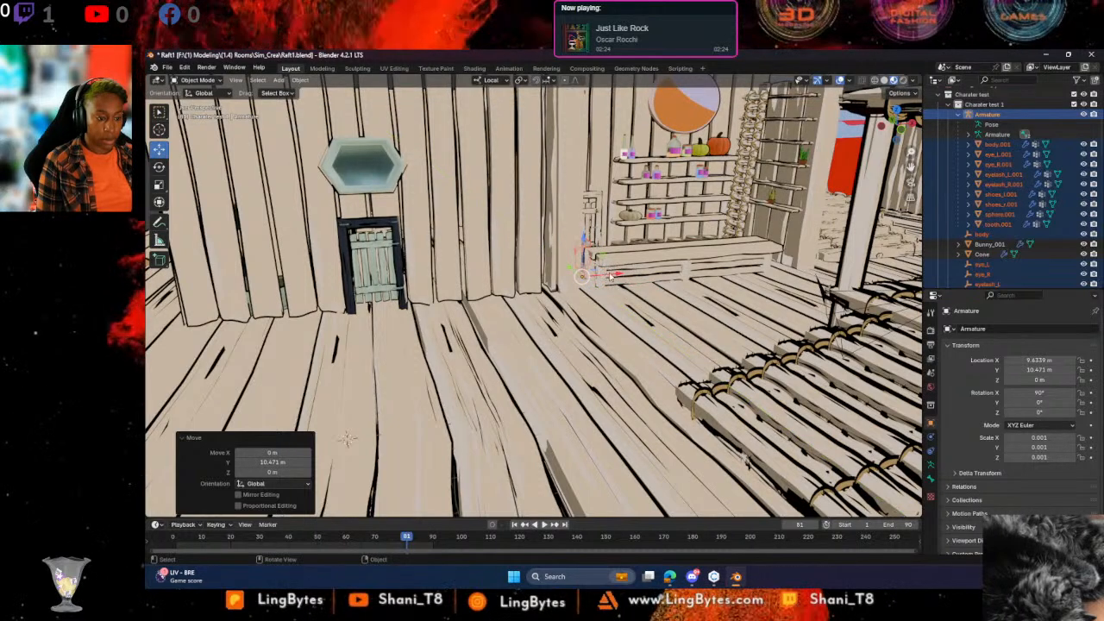
Shift the frog about 2.85 m further along X behind the shop counter and scale it up uniformly
{"action": "key", "text": "g"}
{"action": "key", "text": "x"}
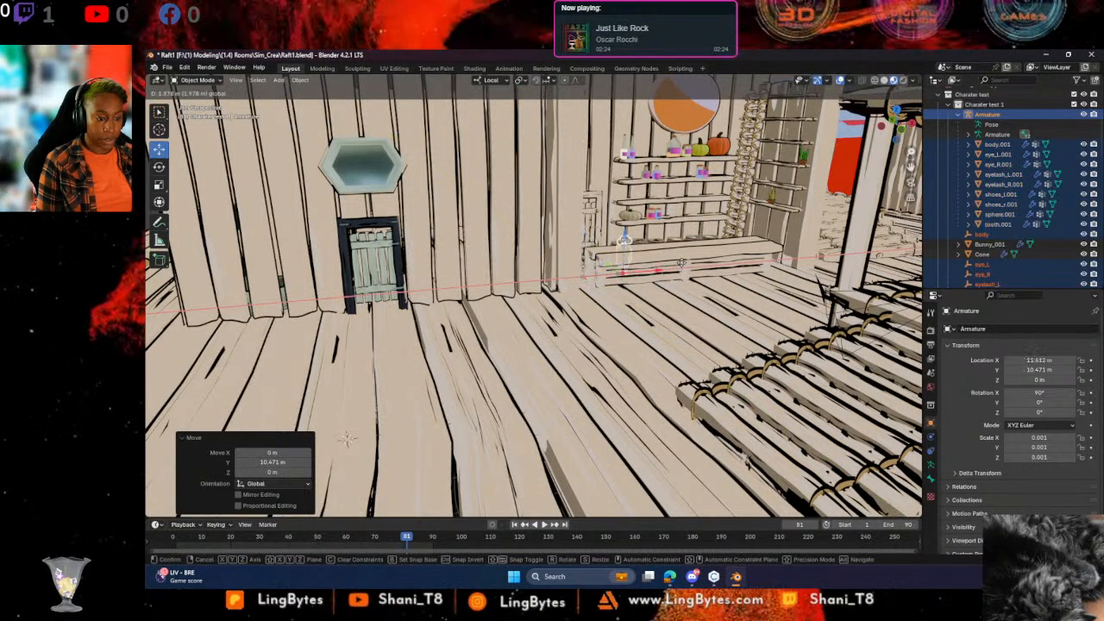
{"action": "left_click", "coordinate": [681, 268]}
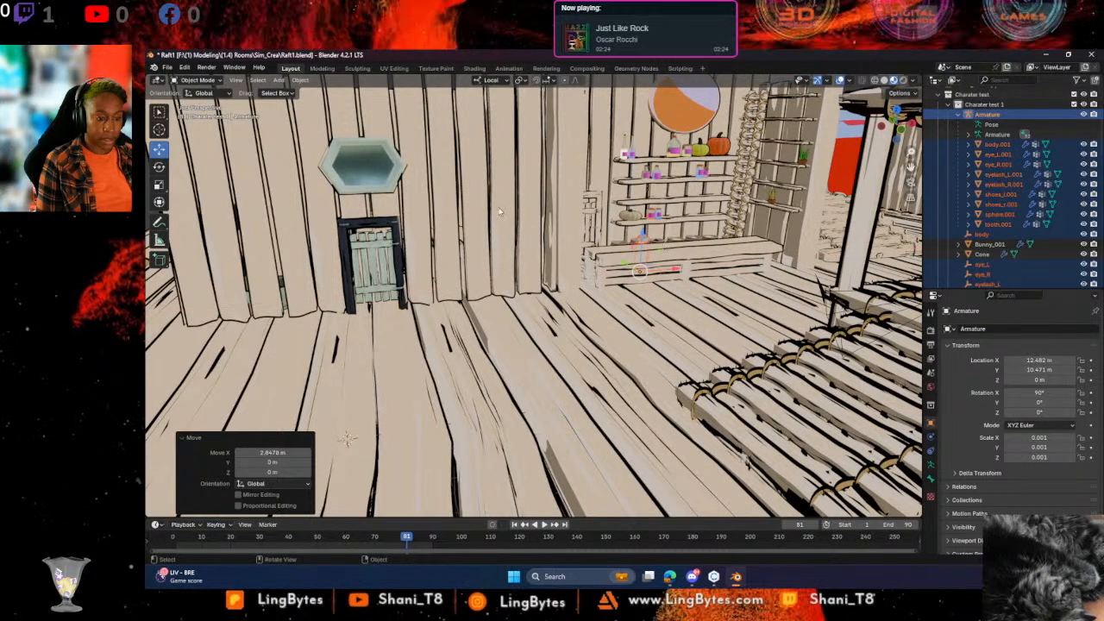
{"action": "left_click", "coordinate": [159, 184]}
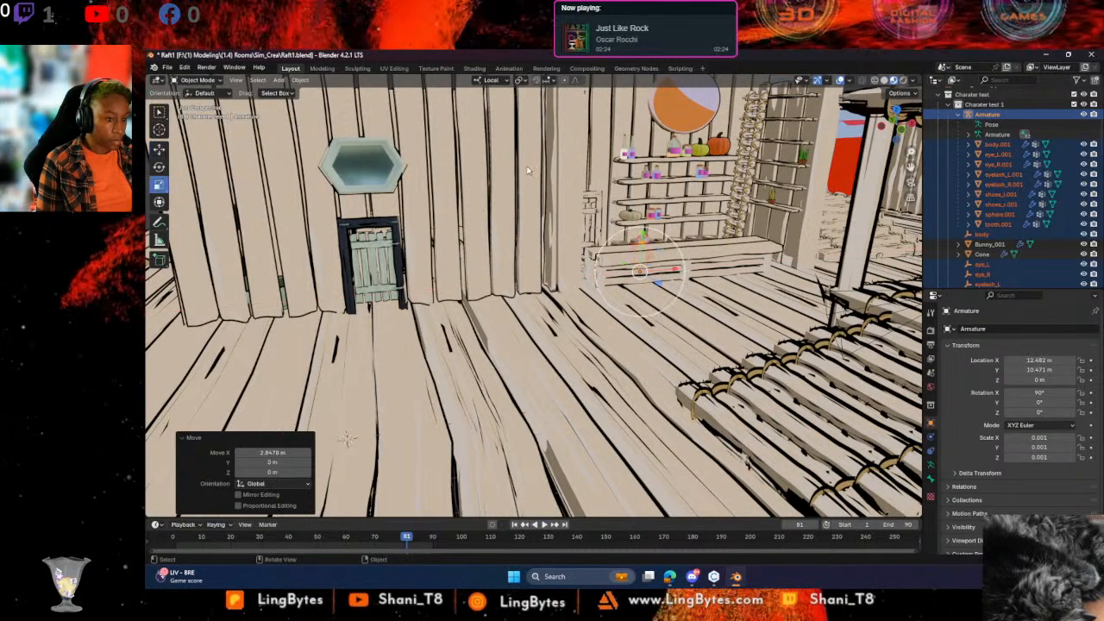
{"action": "mouse_move", "coordinate": [677, 257]}
{"action": "left_mouse_down"}
{"action": "mouse_move", "coordinate": [691, 249]}
{"action": "mouse_move", "coordinate": [687, 265]}
{"action": "left_mouse_up"}
Raise the frog beside the shop's barrels along Z to a location of about 0.616 m
{"action": "middle_click_drag", "start_coordinate": [345, 438], "coordinate": [609, 336]}
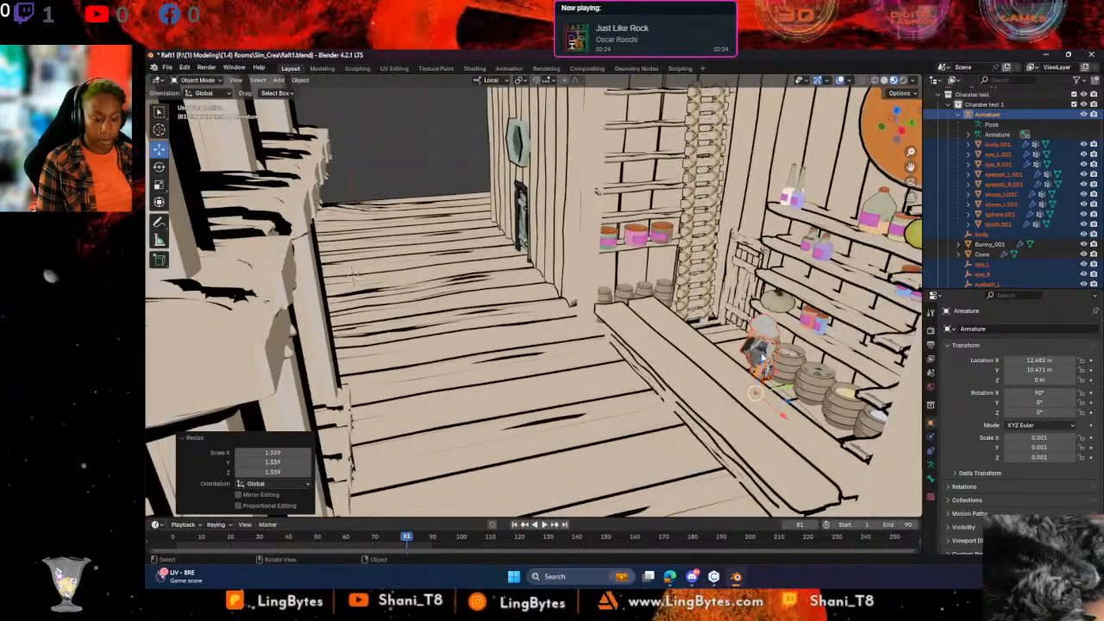
{"action": "left_click_drag", "start_coordinate": [760, 350], "coordinate": [762, 343]}
{"action": "middle_click_drag", "start_coordinate": [761, 343], "coordinate": [740, 420]}
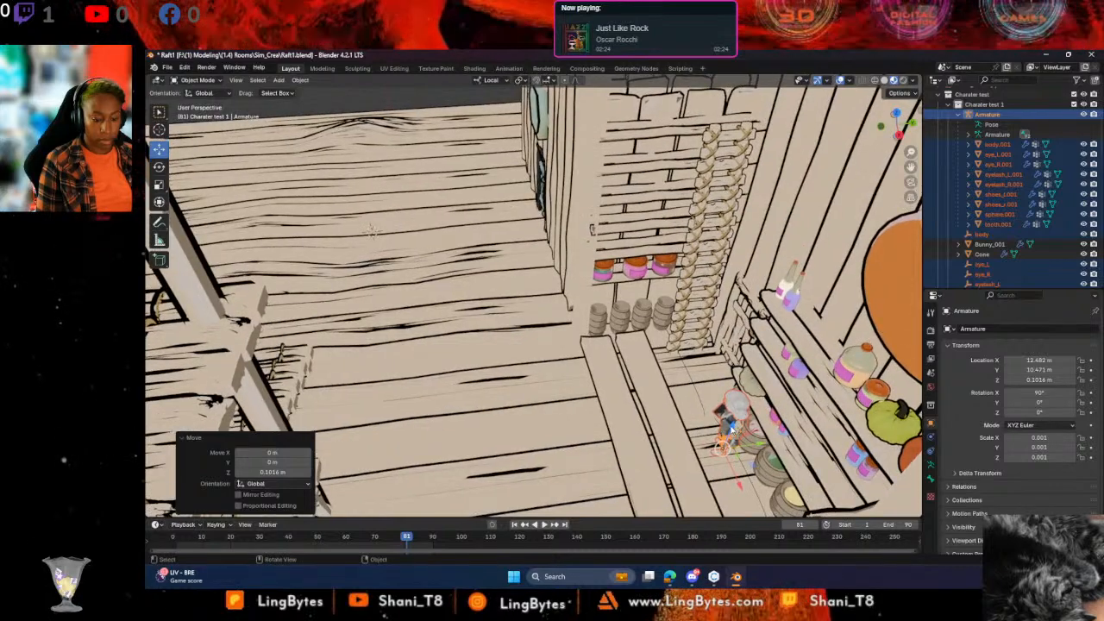
{"action": "key", "text": "g"}
{"action": "key", "text": "z"}
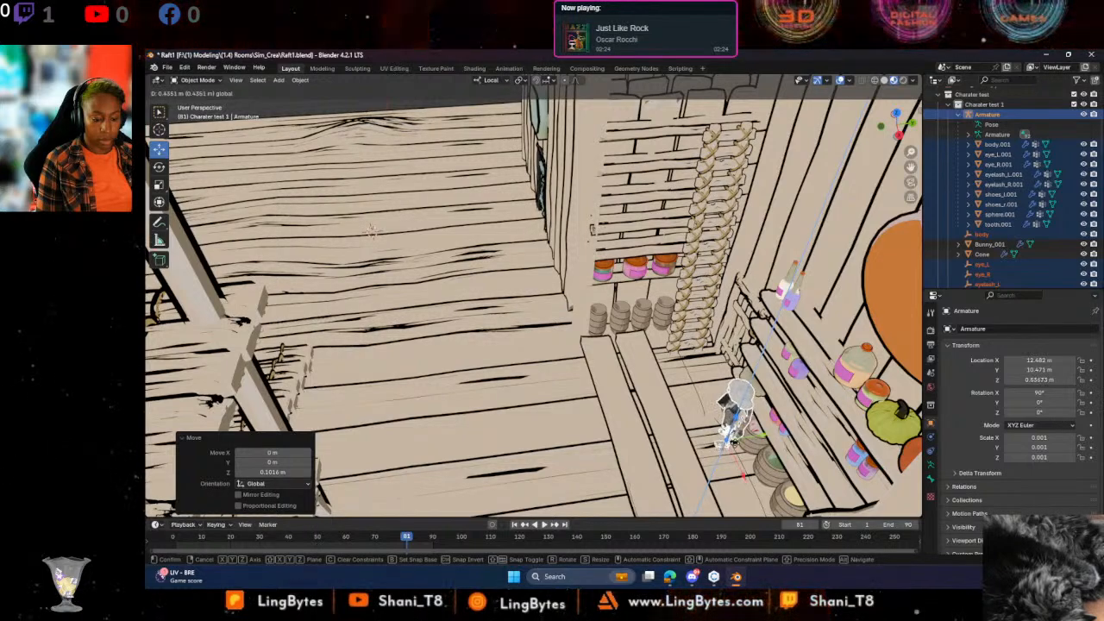
{"action": "left_click", "coordinate": [737, 447]}
Move the frog along Y to about 9.685 m, away from the shelves, and deselect it
{"action": "middle_click_drag", "start_coordinate": [737, 447], "coordinate": [735, 417]}
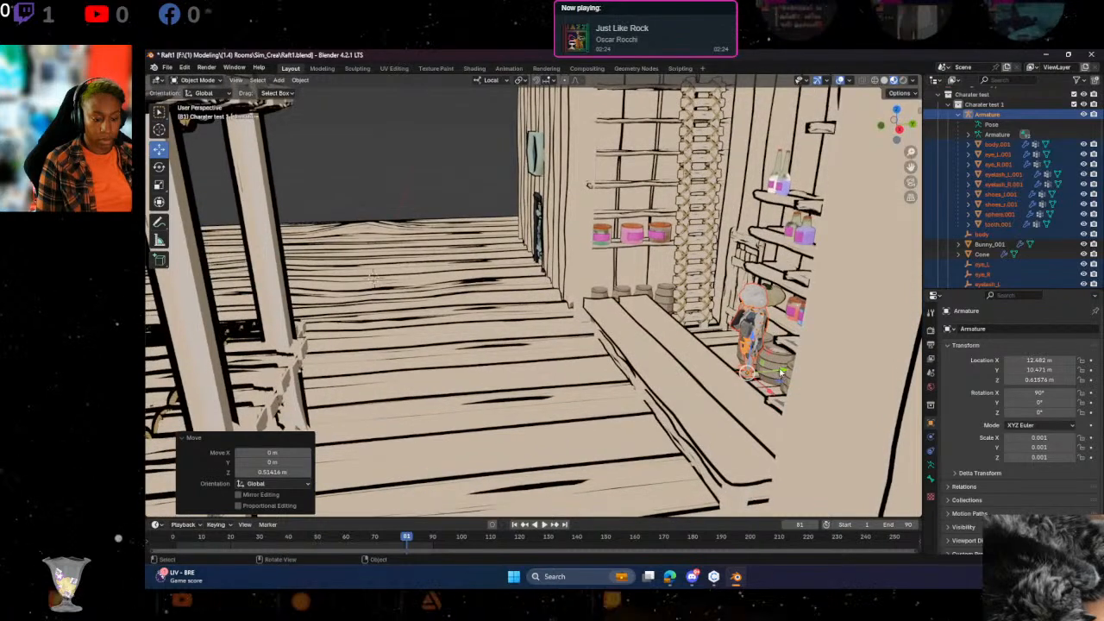
{"action": "key", "text": "g"}
{"action": "key", "text": "y"}
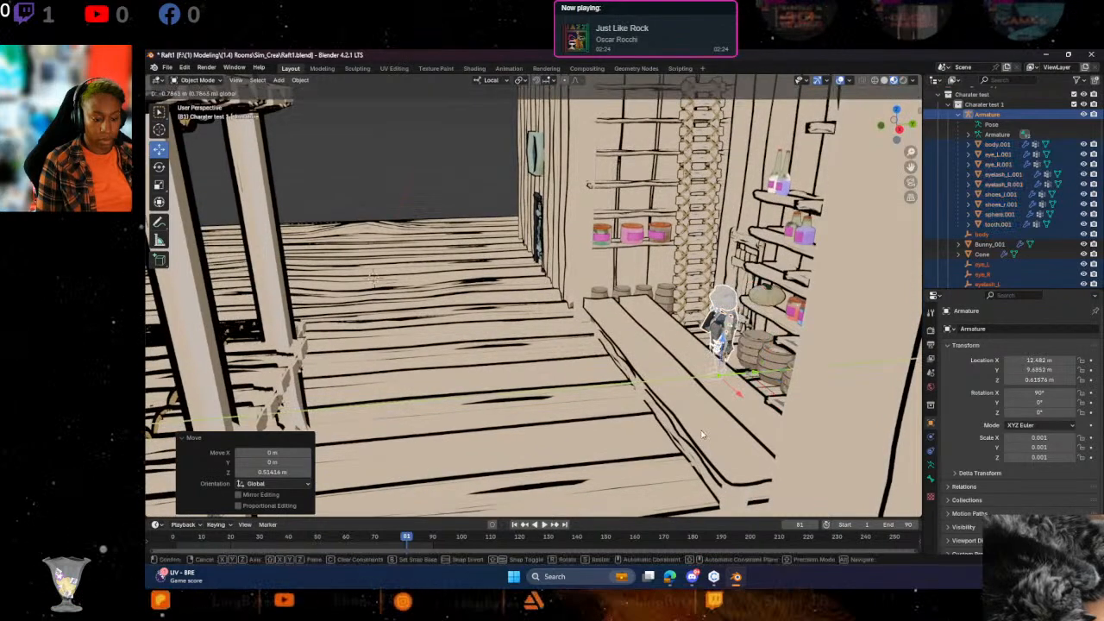
{"action": "left_click", "coordinate": [611, 434]}
{"action": "left_click", "coordinate": [617, 433]}
Examine the raft's buildings, the room with the round tables and the overall layout from several angles
{"action": "middle_click_drag", "start_coordinate": [725, 444], "coordinate": [583, 439]}
{"action": "scroll", "coordinate": [586, 364], "scroll_direction": "up", "scroll_amount": 5}
{"action": "scroll", "coordinate": [757, 393], "scroll_direction": "up", "scroll_amount": 3}
{"action": "middle_click_drag", "start_coordinate": [758, 393], "coordinate": [686, 310]}
{"action": "scroll", "coordinate": [595, 291], "scroll_direction": "up", "scroll_amount": 4}
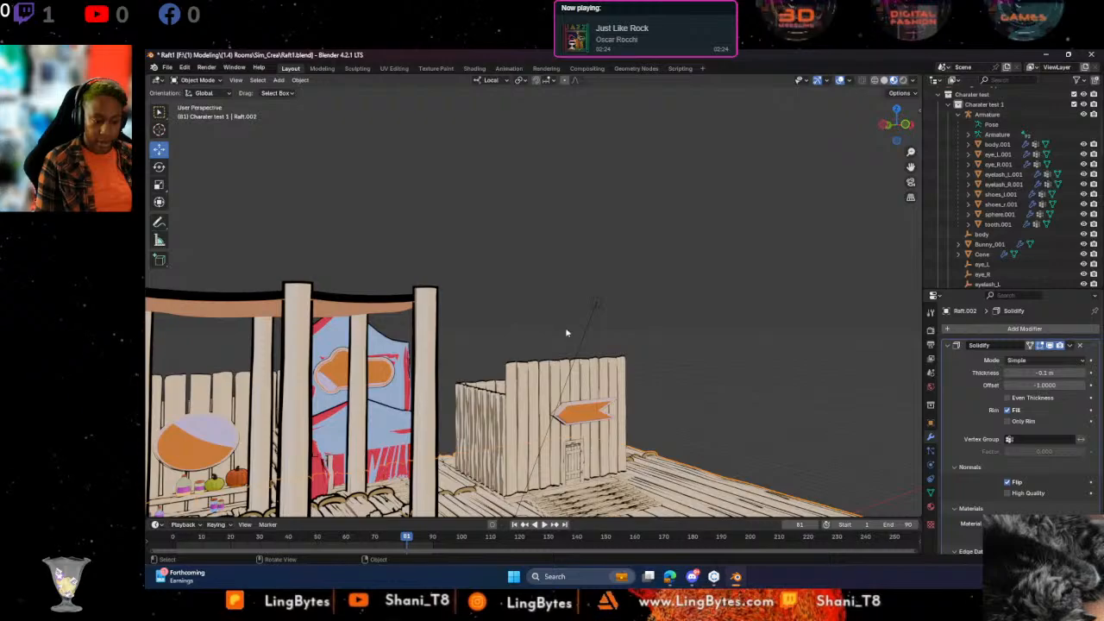
{"action": "scroll", "coordinate": [595, 341], "scroll_direction": "down", "scroll_amount": 5}
{"action": "middle_click_drag", "start_coordinate": [707, 370], "coordinate": [334, 507], "text": "shift"}
{"action": "middle_click_drag", "start_coordinate": [595, 492], "coordinate": [785, 354]}
{"action": "middle_click_drag", "start_coordinate": [747, 392], "coordinate": [756, 414]}
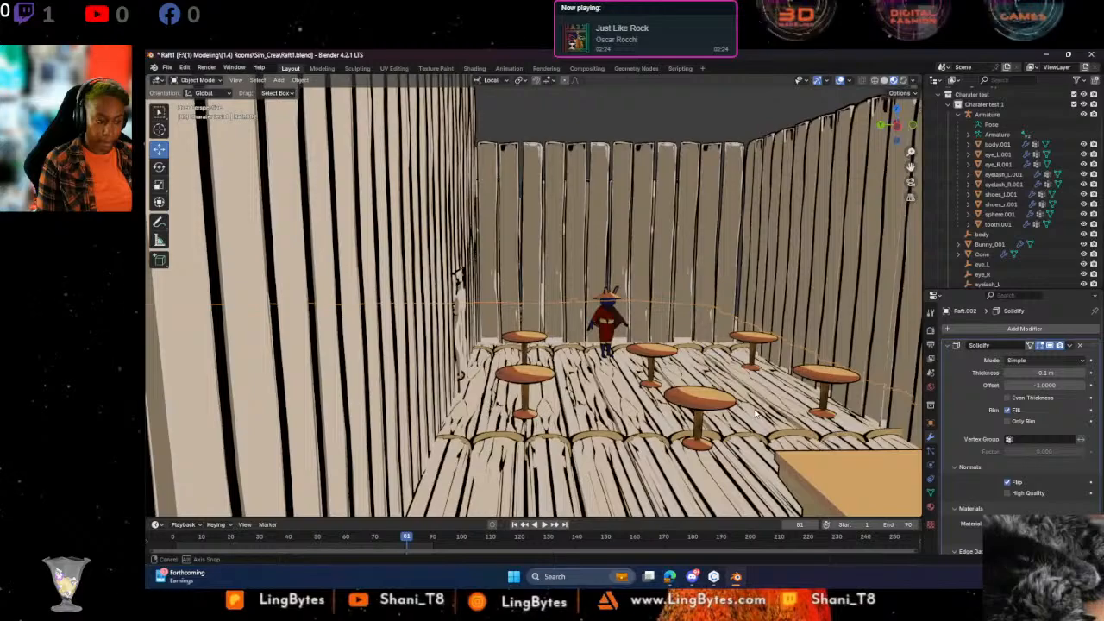
{"action": "scroll", "coordinate": [742, 419], "scroll_direction": "down", "scroll_amount": 12}
{"action": "middle_click_drag", "start_coordinate": [606, 416], "coordinate": [592, 489]}
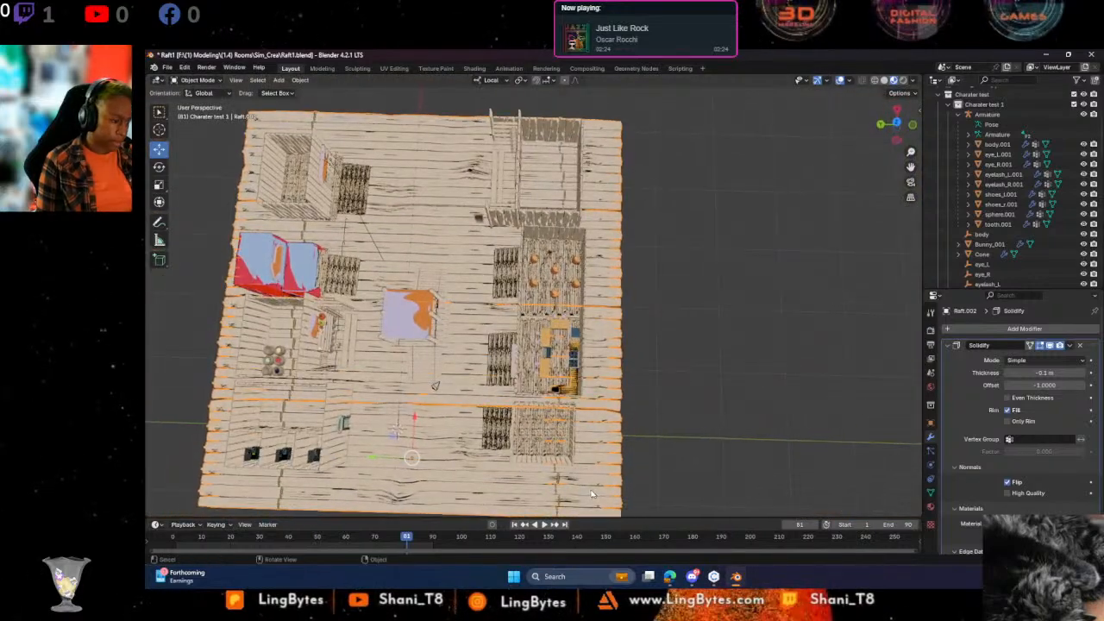
{"action": "middle_click_drag", "start_coordinate": [299, 420], "coordinate": [570, 343]}
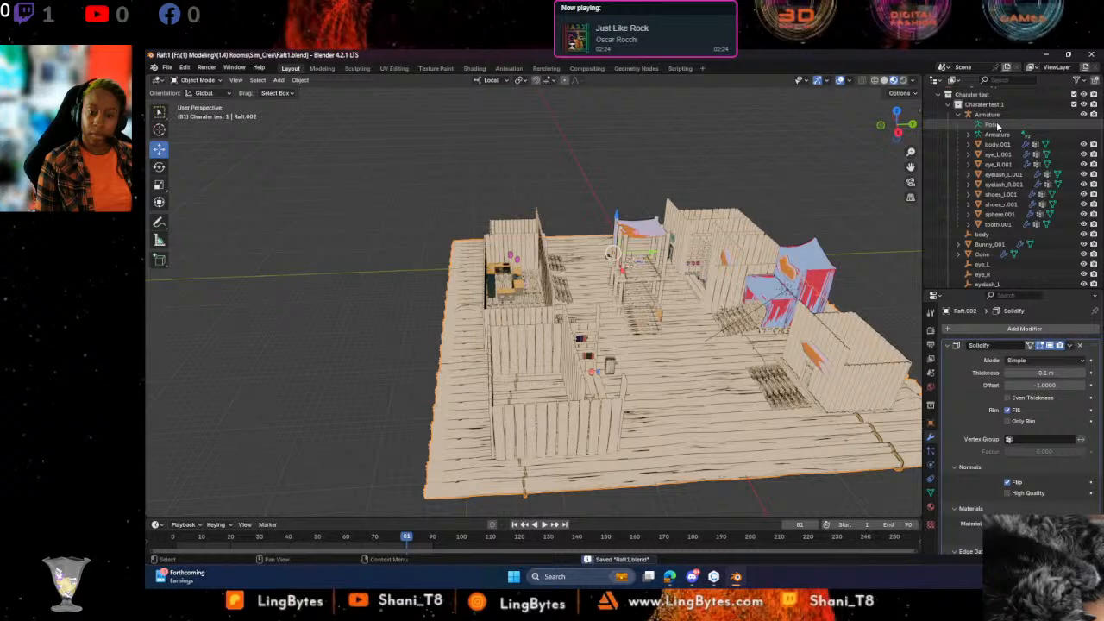
Collapse the Armature and select every object from Armature to headMesh.001 in the Charater test collection
{"action": "left_click", "coordinate": [958, 115]}
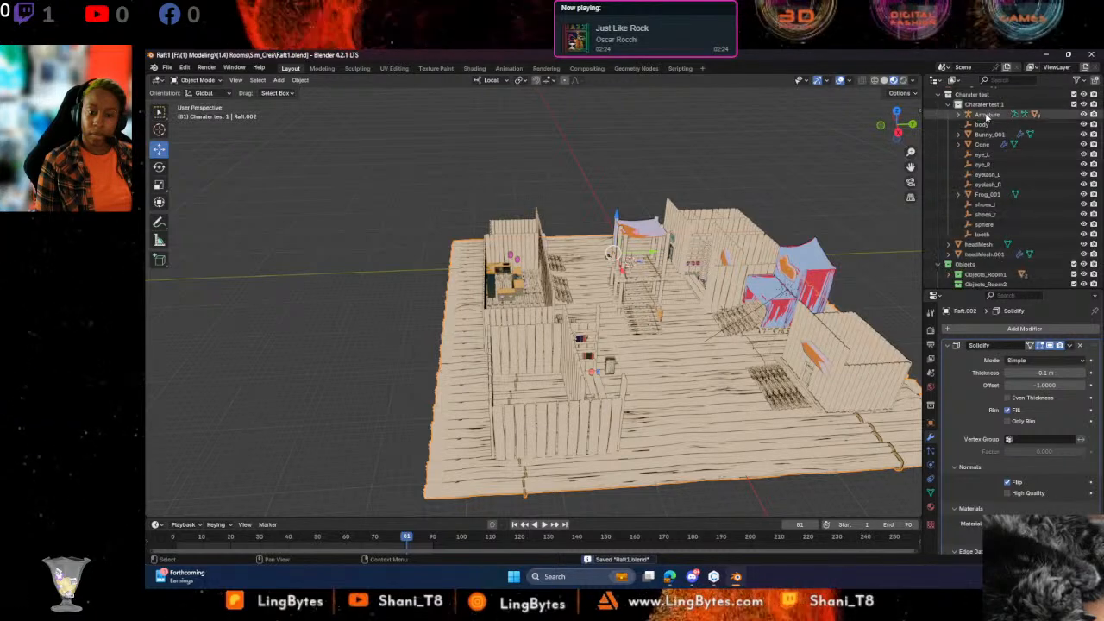
{"action": "left_click", "coordinate": [987, 115]}
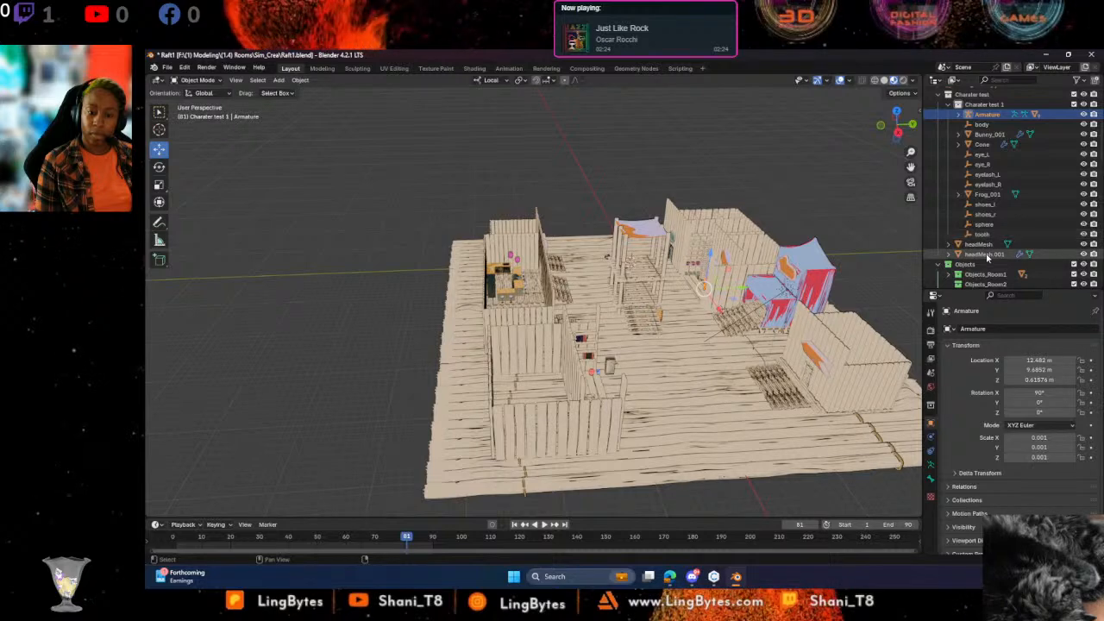
{"action": "left_click_drag", "start_coordinate": [987, 256], "coordinate": [1009, 167]}
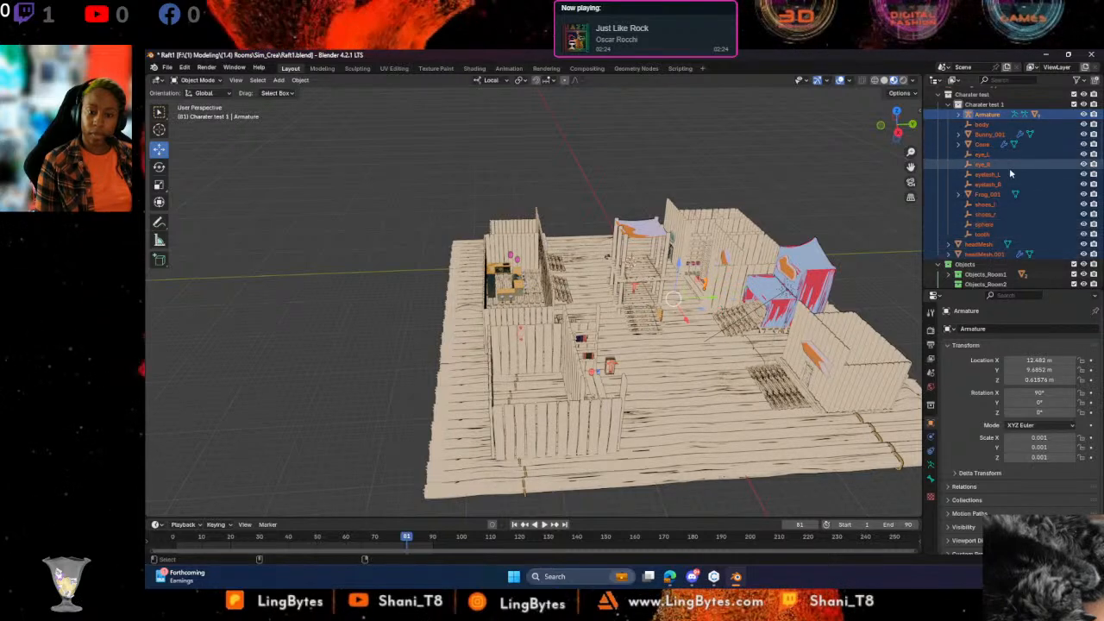
{"action": "left_click", "coordinate": [958, 195]}
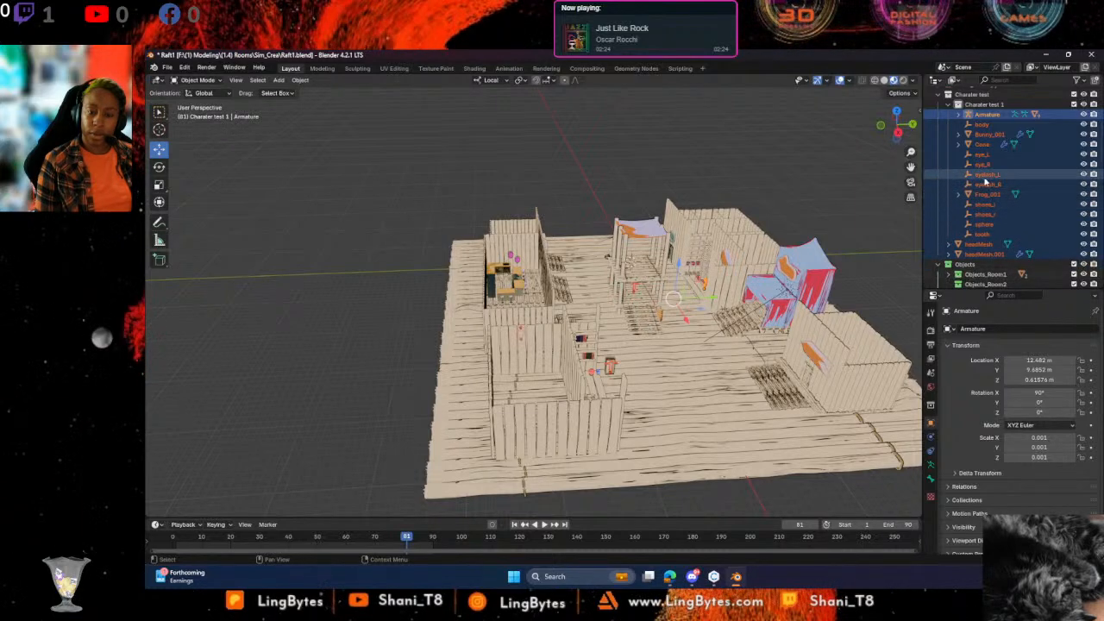
Exclude Bunny_001 and Cone from the selection and make Frog_001 the active object
{"action": "left_click", "coordinate": [990, 136], "text": "ctrl"}
{"action": "left_click", "coordinate": [990, 138], "text": "ctrl"}
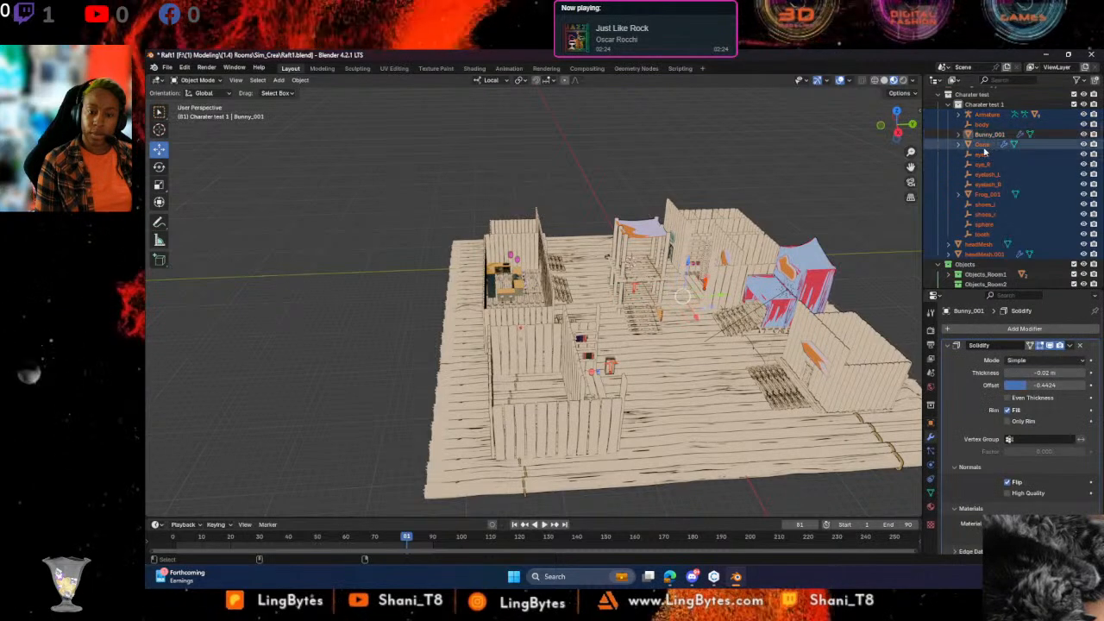
{"action": "left_click", "coordinate": [984, 146], "text": "ctrl"}
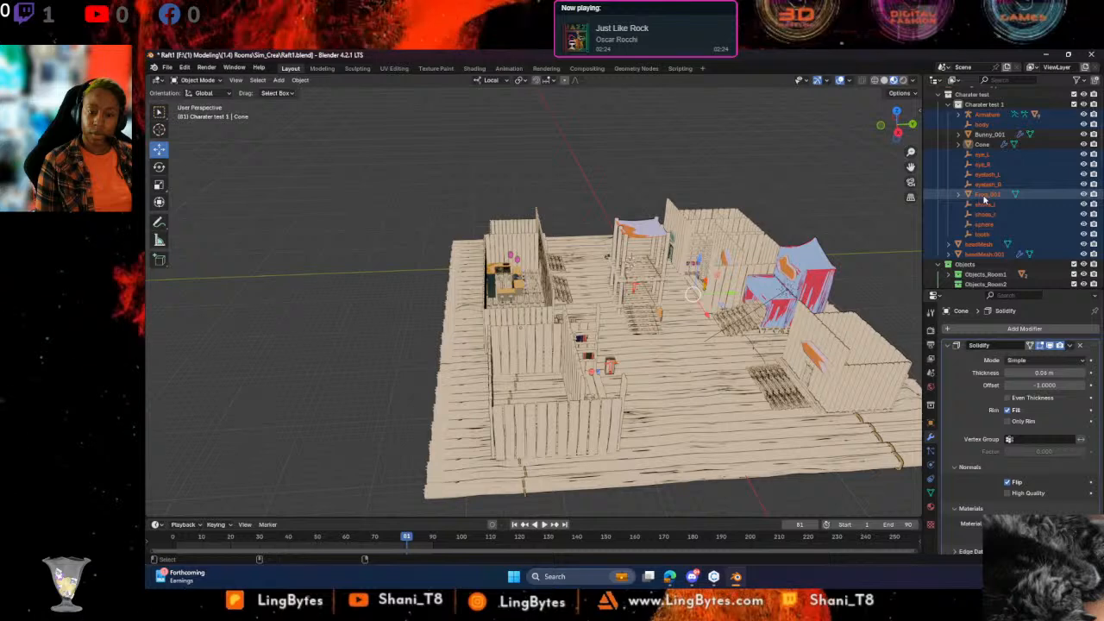
{"action": "left_click", "coordinate": [986, 197], "text": "ctrl"}
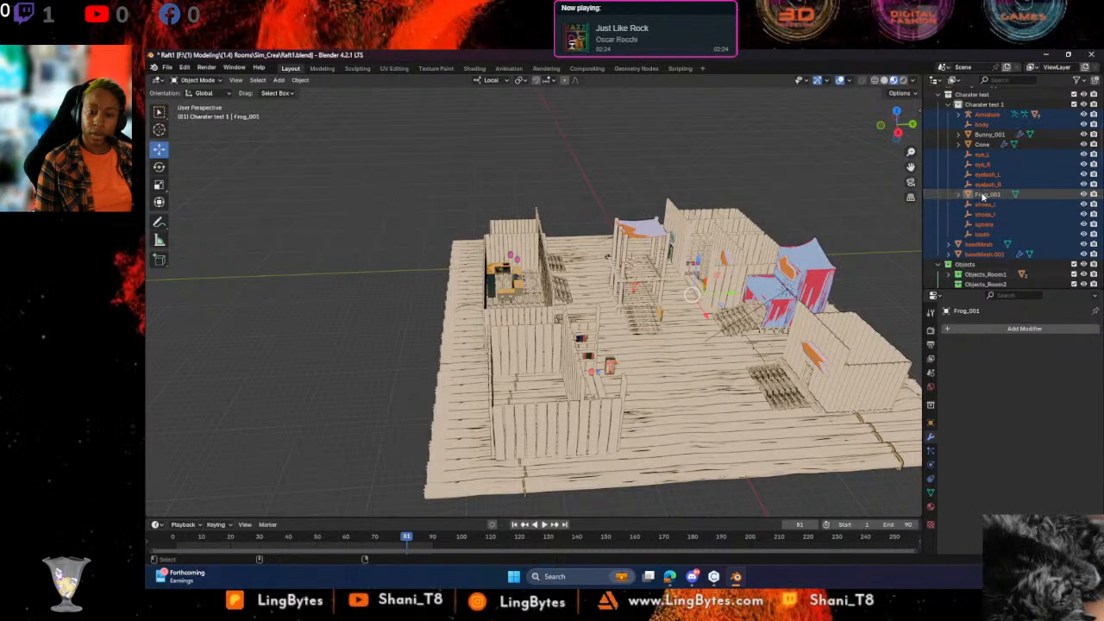
{"action": "left_click", "coordinate": [983, 197], "text": "ctrl"}
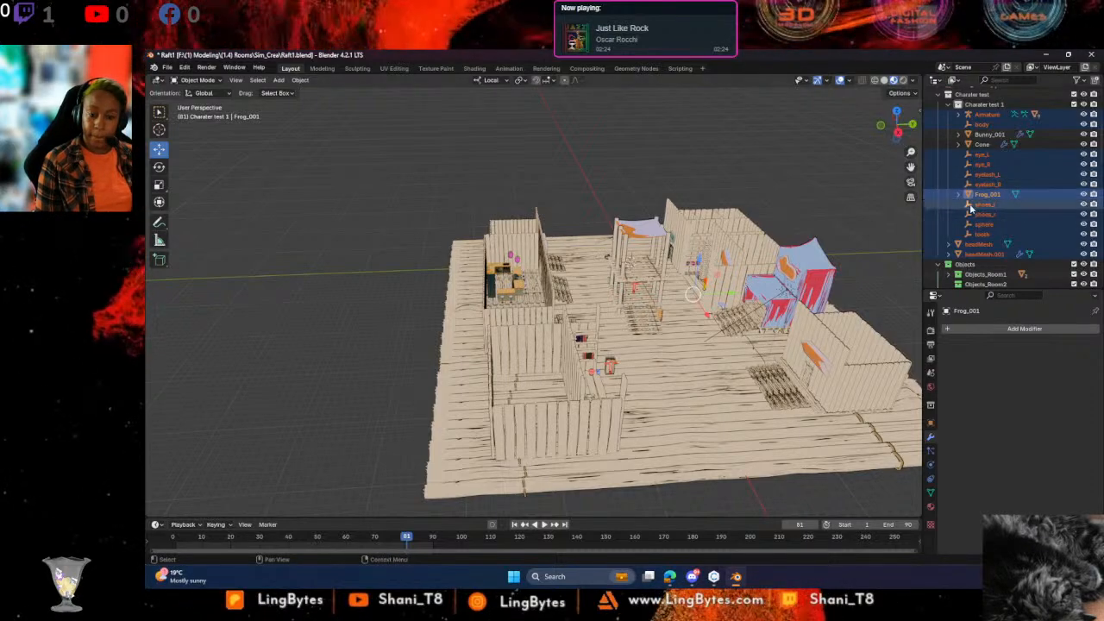
Make the frog's sphere.001 mesh by the shop counter active and join the selected meshes into it
{"action": "scroll", "coordinate": [741, 285], "scroll_direction": "up", "scroll_amount": 10}
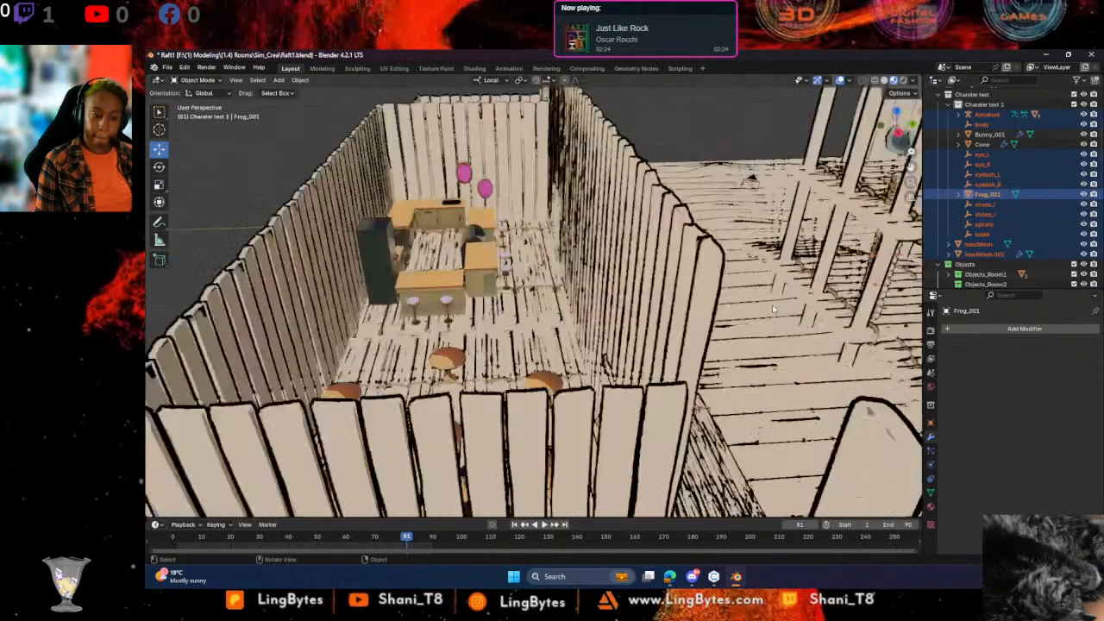
{"action": "middle_click_drag", "start_coordinate": [774, 309], "coordinate": [794, 320], "text": "shift"}
{"action": "scroll", "coordinate": [793, 321], "scroll_direction": "up", "scroll_amount": 6}
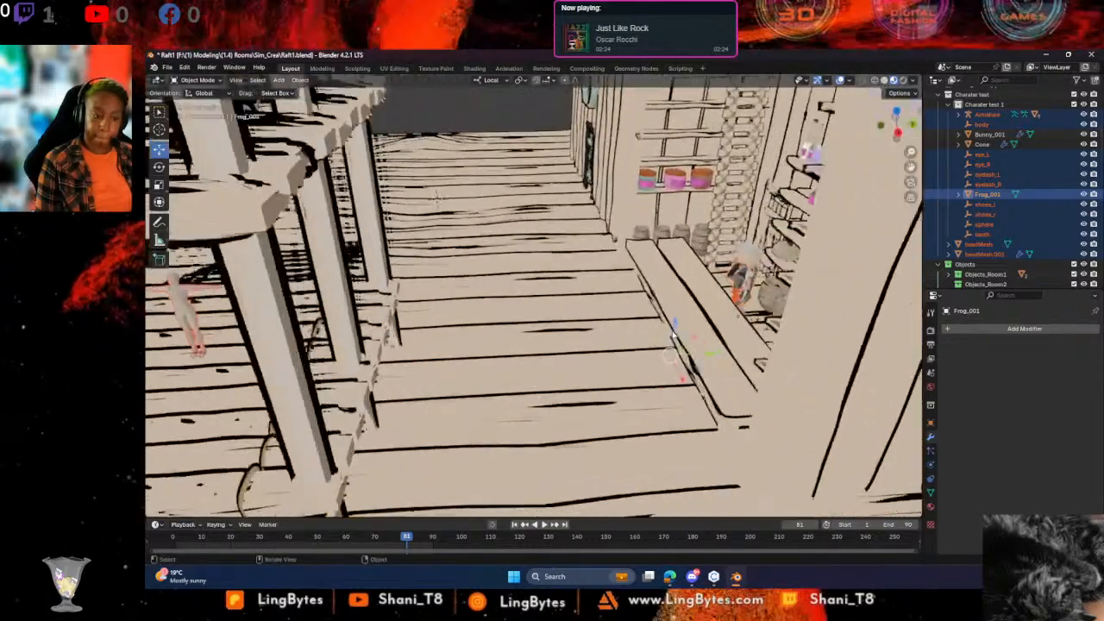
{"action": "left_click", "coordinate": [807, 244], "text": "shift"}
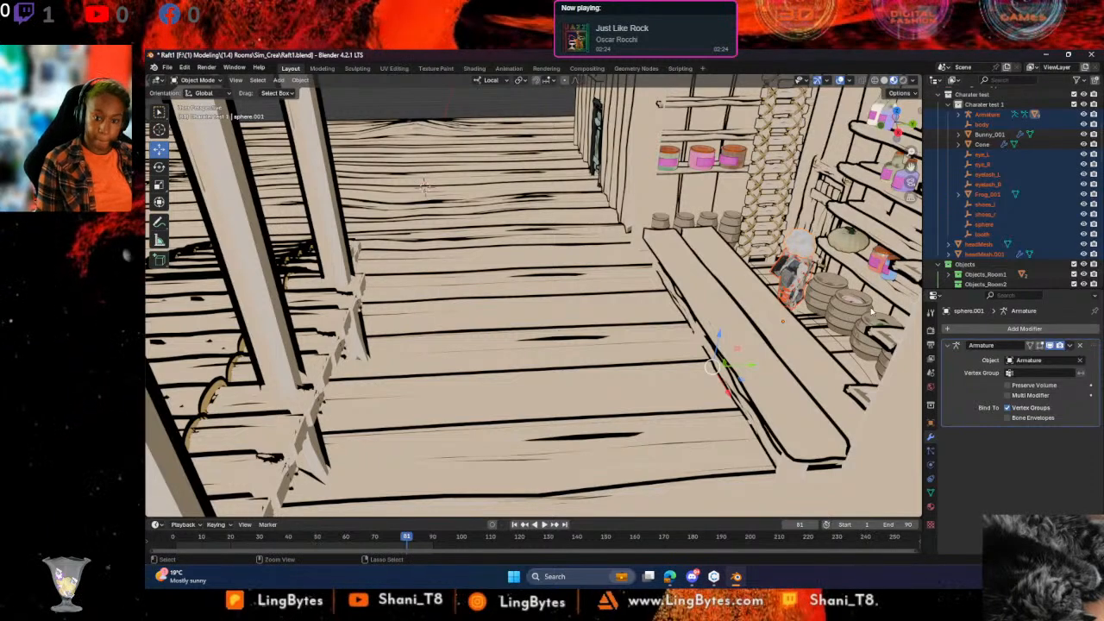
{"action": "key", "text": "ctrl+j"}
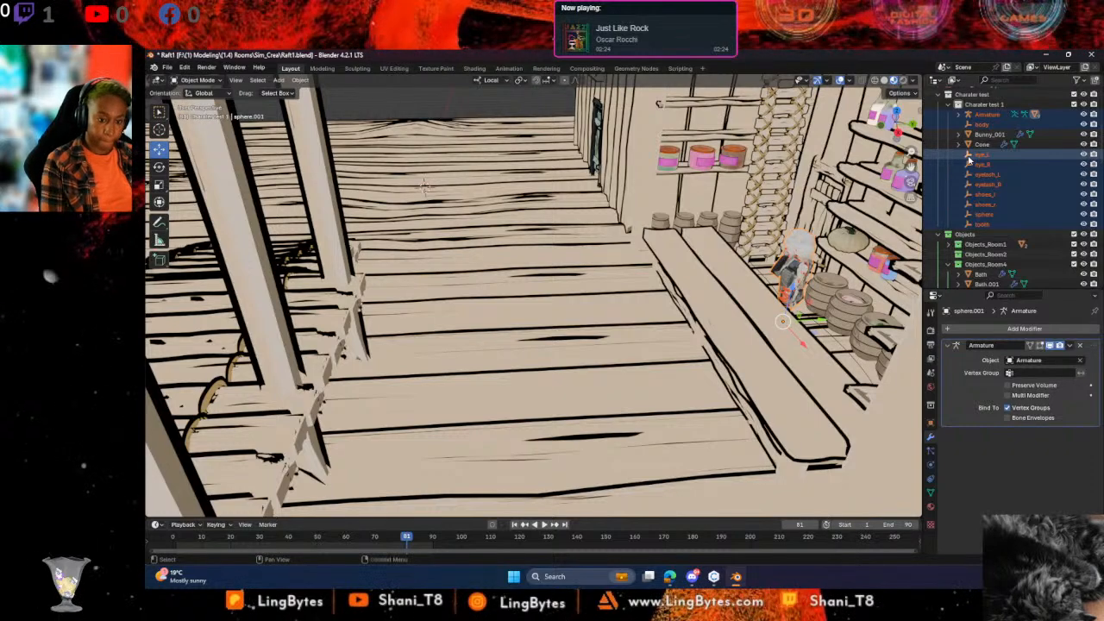
Check the joined character's selection and select the empties from eye_L to tooth in the outliner
{"action": "left_click", "coordinate": [793, 270]}
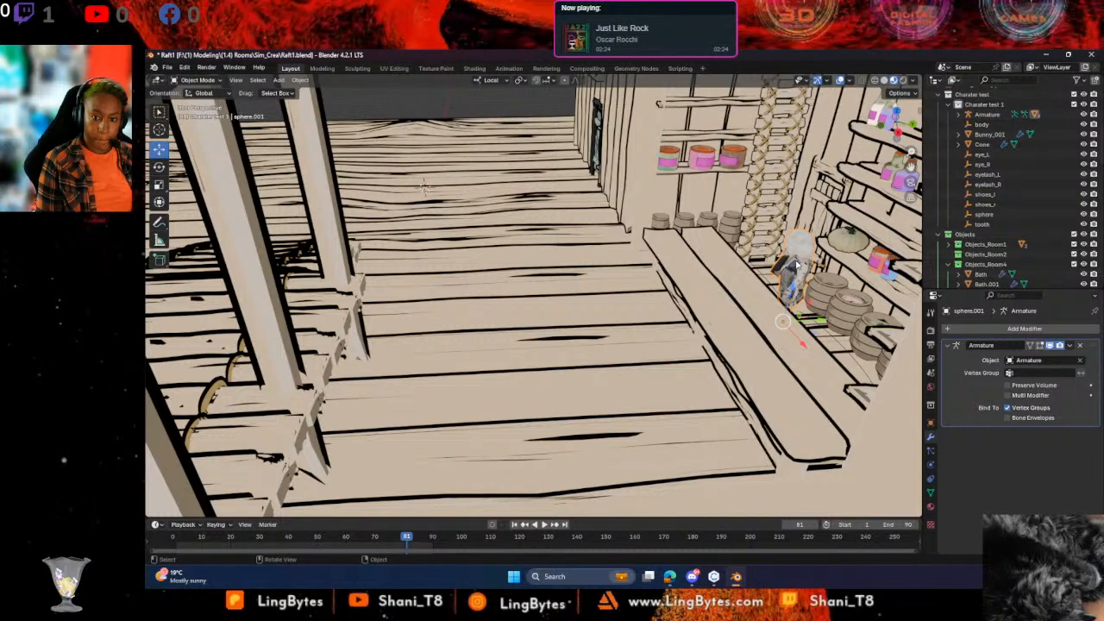
{"action": "left_click", "coordinate": [798, 276], "text": "shift"}
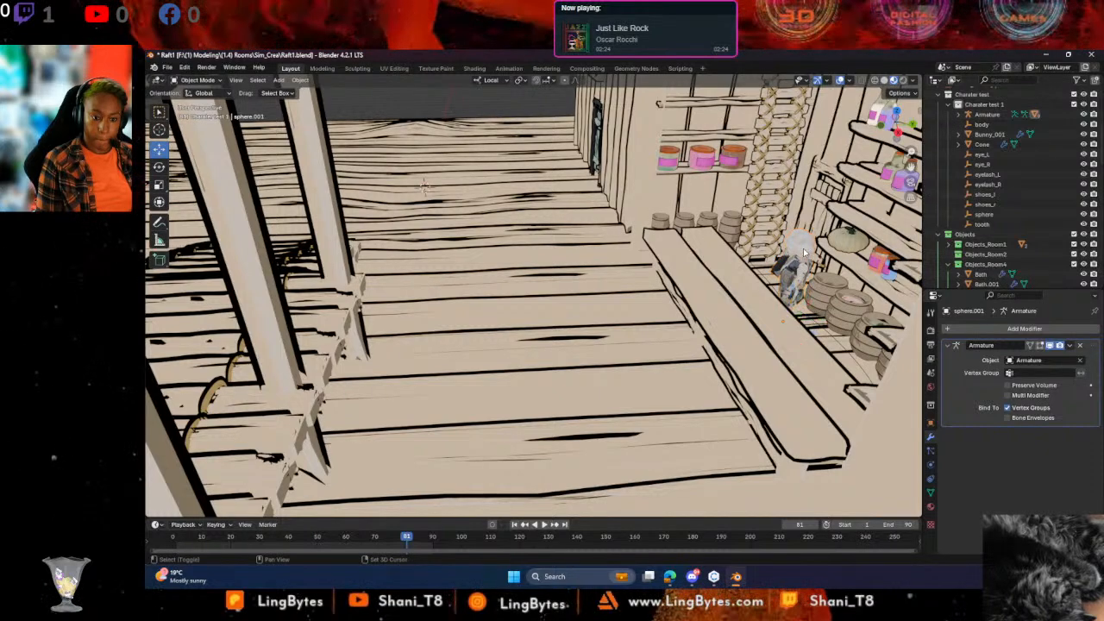
{"action": "left_click", "coordinate": [983, 225]}
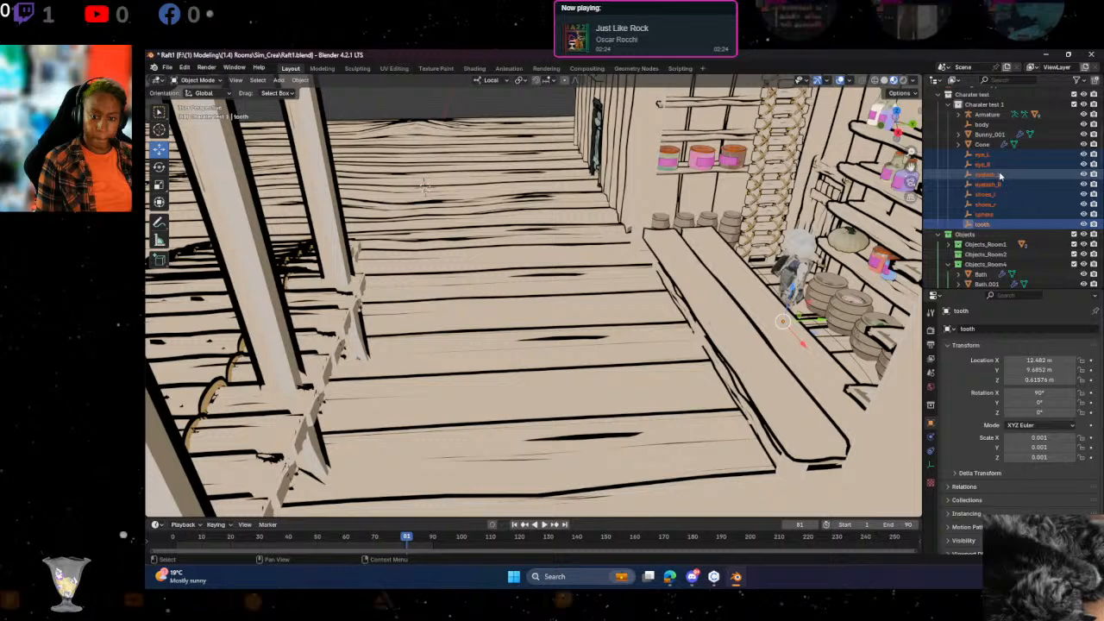
{"action": "scroll", "coordinate": [996, 194], "scroll_direction": "up", "scroll_amount": 3}
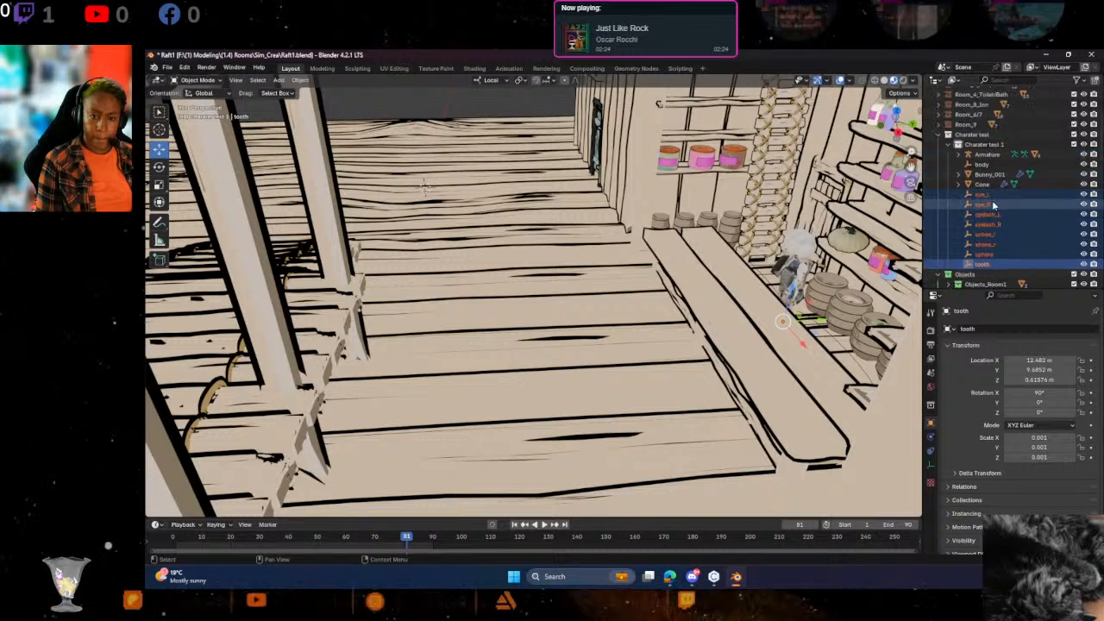
{"action": "scroll", "coordinate": [992, 203], "scroll_direction": "up", "scroll_amount": 6}
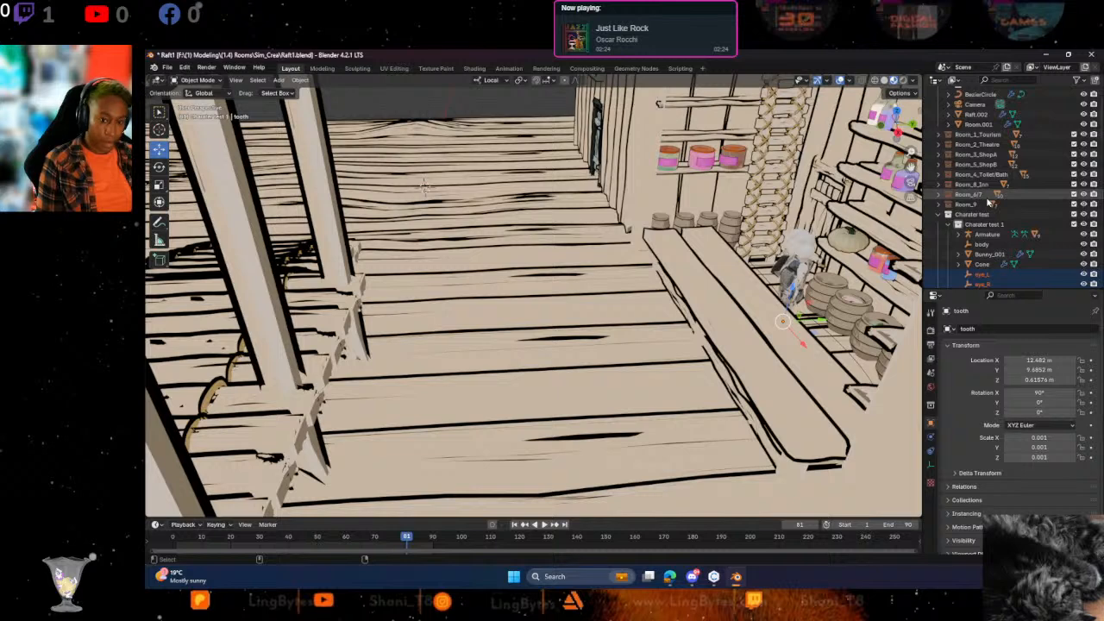
{"action": "left_click", "coordinate": [973, 203]}
Undo the mesh join and the selection changes around it, back to the selection with Frog_001 active
{"action": "key", "text": "ctrl+z"}
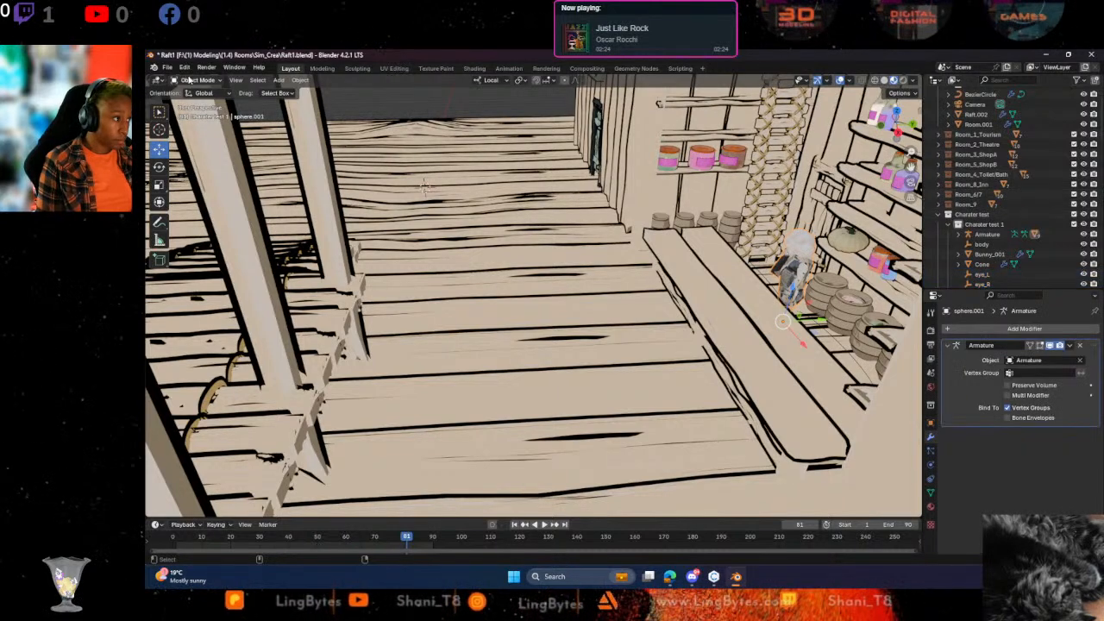
{"action": "left_click", "coordinate": [186, 69]}
{"action": "left_click", "coordinate": [183, 69]}
{"action": "left_click", "coordinate": [199, 78]}
{"action": "left_click", "coordinate": [182, 70]}
{"action": "left_click", "coordinate": [195, 78]}
{"action": "left_click", "coordinate": [182, 68]}
{"action": "left_click", "coordinate": [196, 78]}
{"action": "left_click", "coordinate": [184, 69]}
{"action": "left_click", "coordinate": [201, 78]}
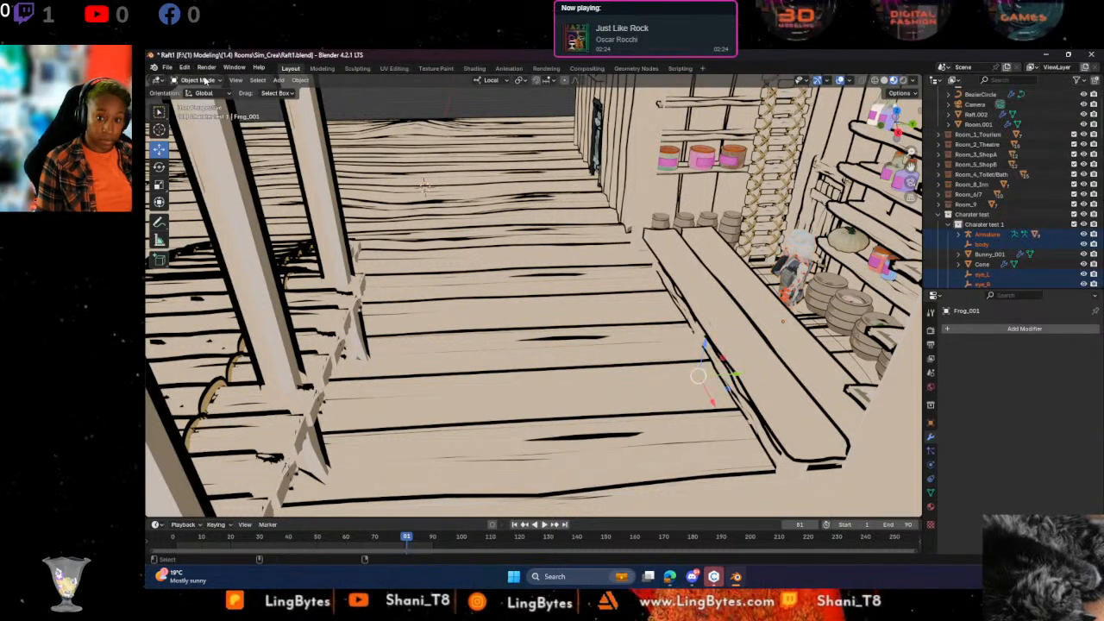
Undo the recent selection changes one by one, back to the selection with Bunny_001 active
{"action": "left_click", "coordinate": [185, 68]}
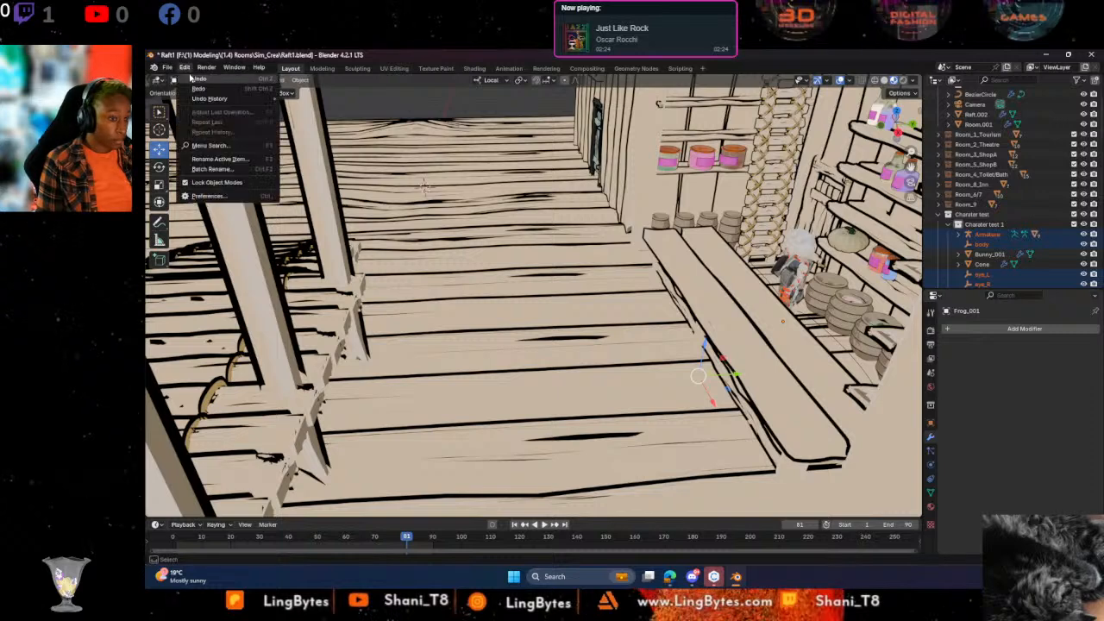
{"action": "left_click", "coordinate": [195, 78]}
{"action": "left_click", "coordinate": [184, 68]}
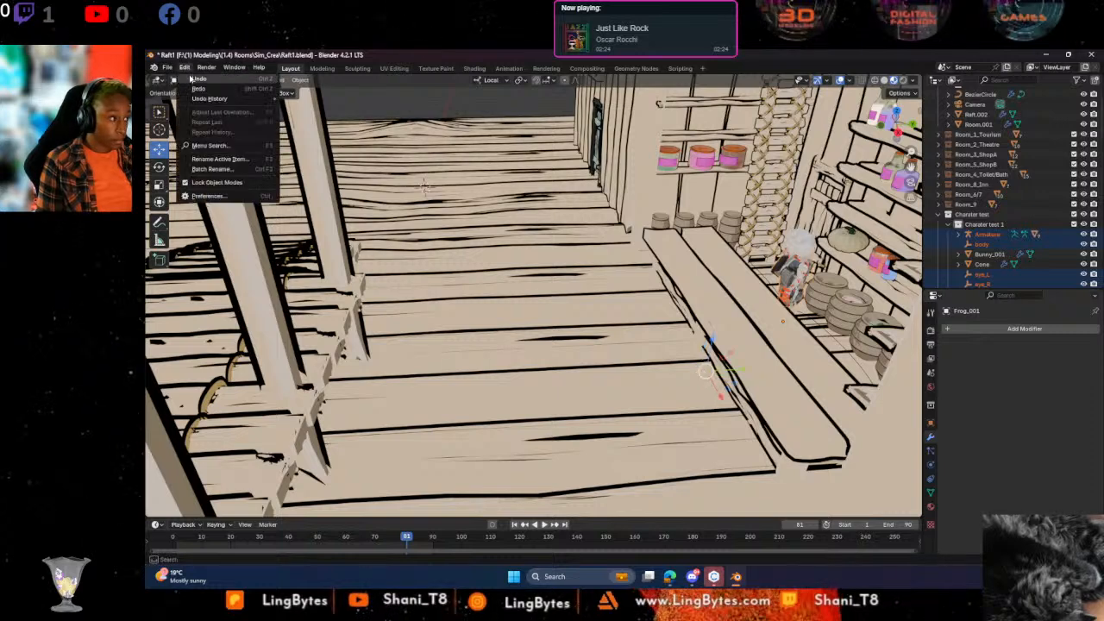
{"action": "left_click", "coordinate": [197, 79]}
{"action": "left_click", "coordinate": [184, 69]}
{"action": "left_click", "coordinate": [195, 79]}
{"action": "left_click", "coordinate": [185, 68]}
{"action": "mouse_move", "coordinate": [208, 100]}
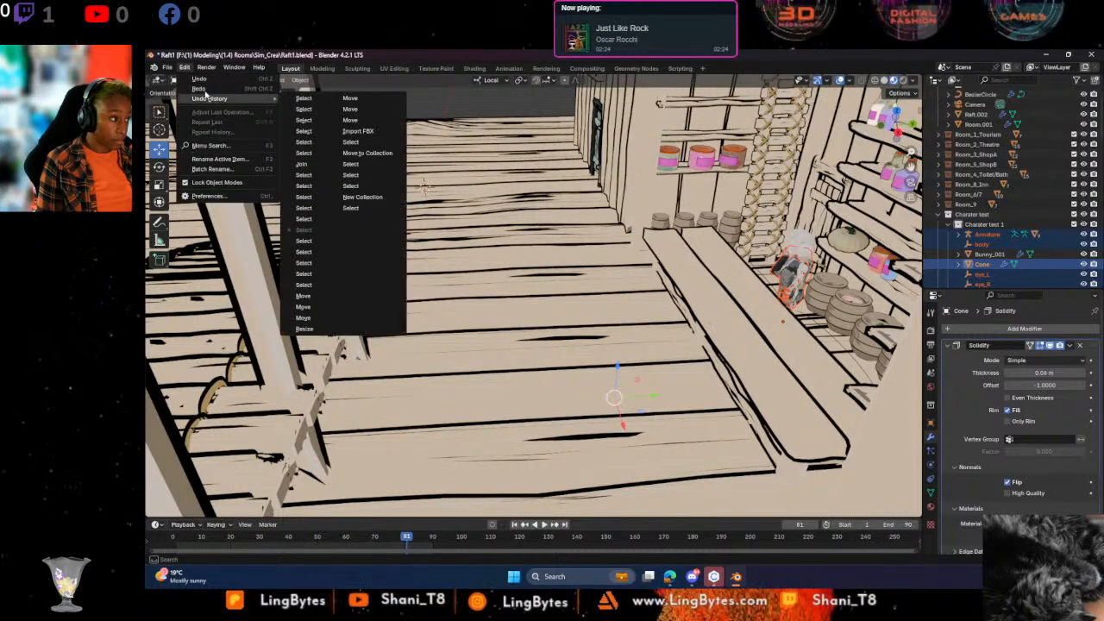
{"action": "left_click", "coordinate": [204, 80]}
{"action": "left_click", "coordinate": [186, 69]}
{"action": "left_click", "coordinate": [207, 81]}
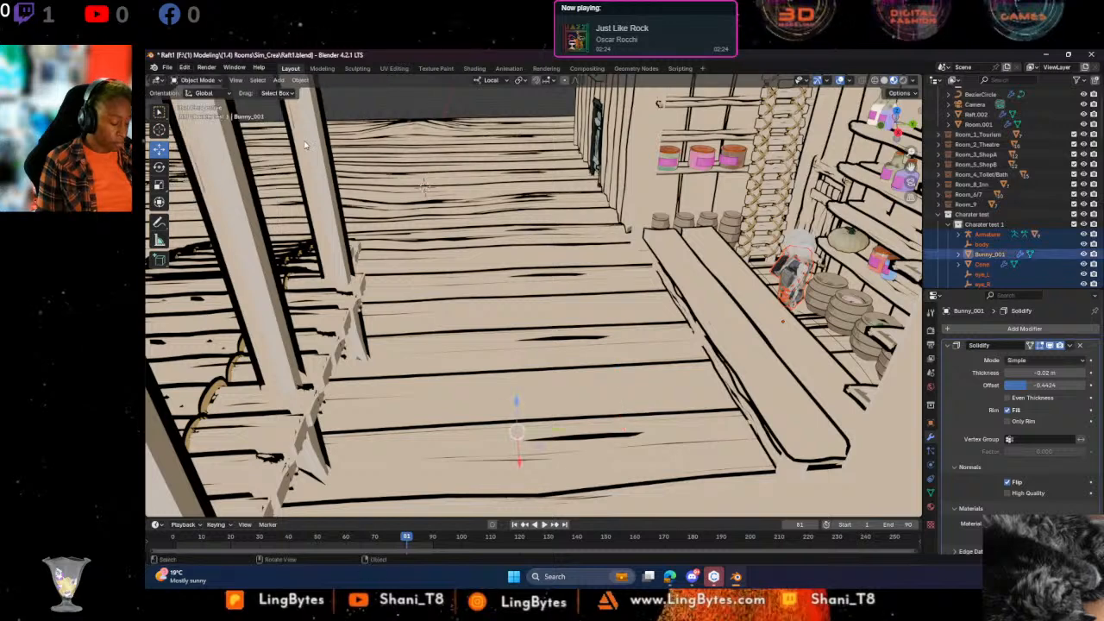
Undo the imported character's moves and resize and its FBX import, so its armature and empties are out of the scene
{"action": "key", "text": "ctrl+z"}
{"action": "key", "text": "ctrl+z"}
{"action": "key", "text": "ctrl+z"}
{"action": "key", "text": "ctrl+z"}
{"action": "key", "text": "ctrl+z"}
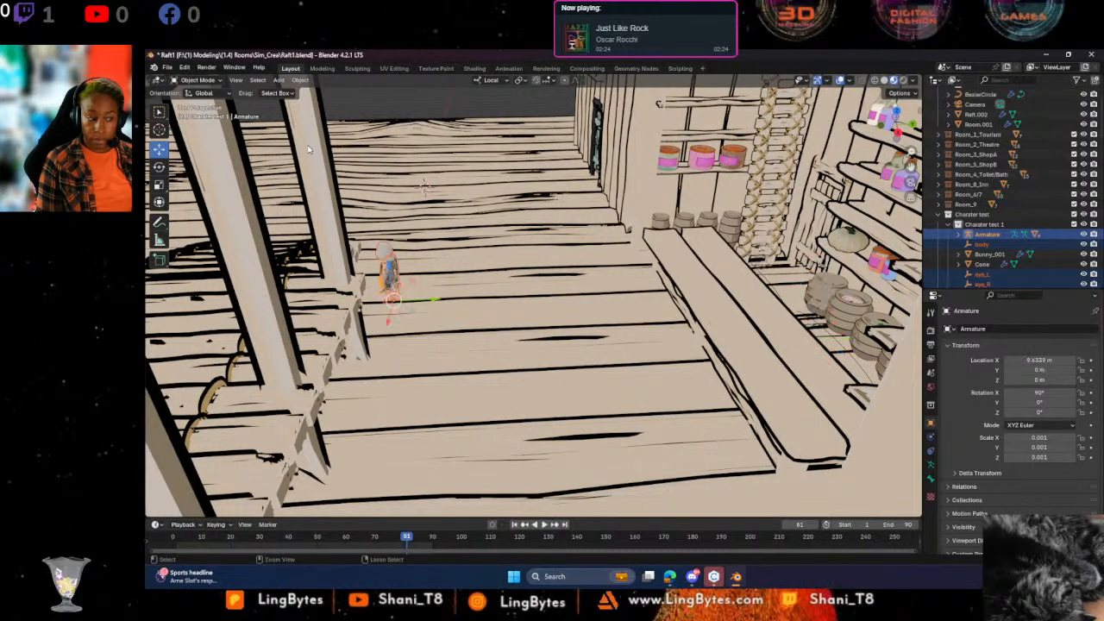
{"action": "key", "text": "ctrl+z"}
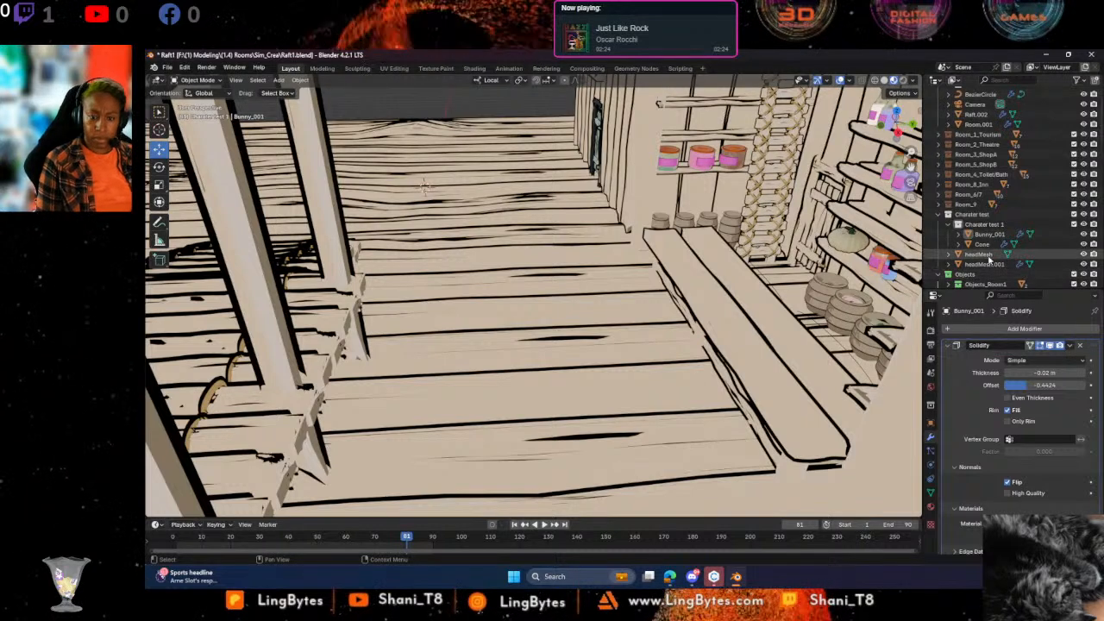
Collapse the Charater test 1 collection in the outliner and make headMesh.001 the active object
{"action": "left_click", "coordinate": [979, 254]}
{"action": "left_click", "coordinate": [983, 264]}
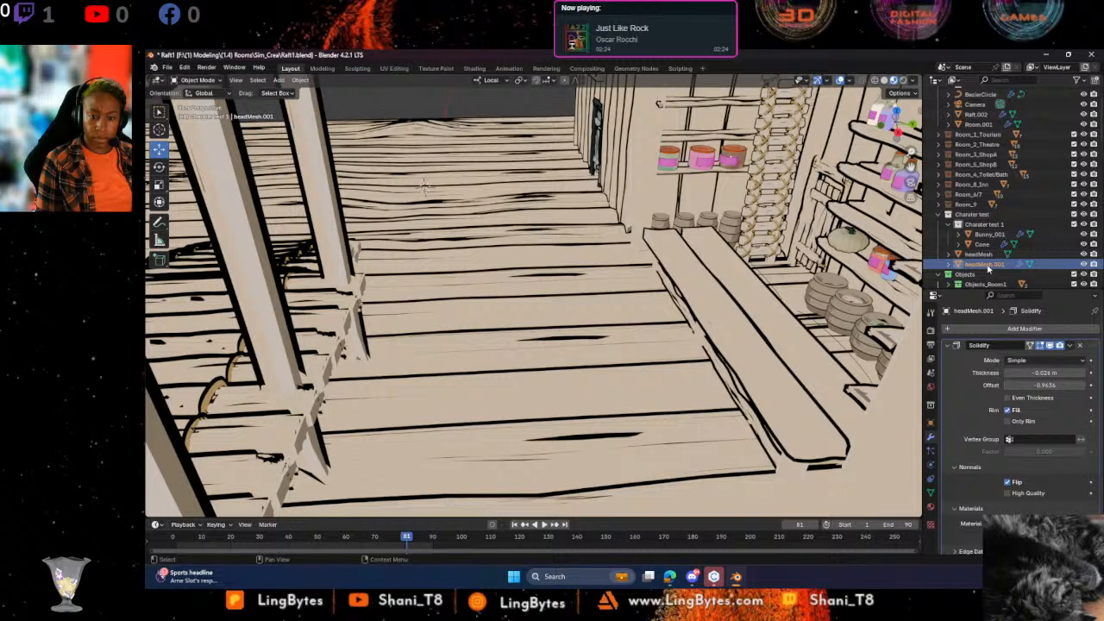
{"action": "left_click", "coordinate": [948, 225]}
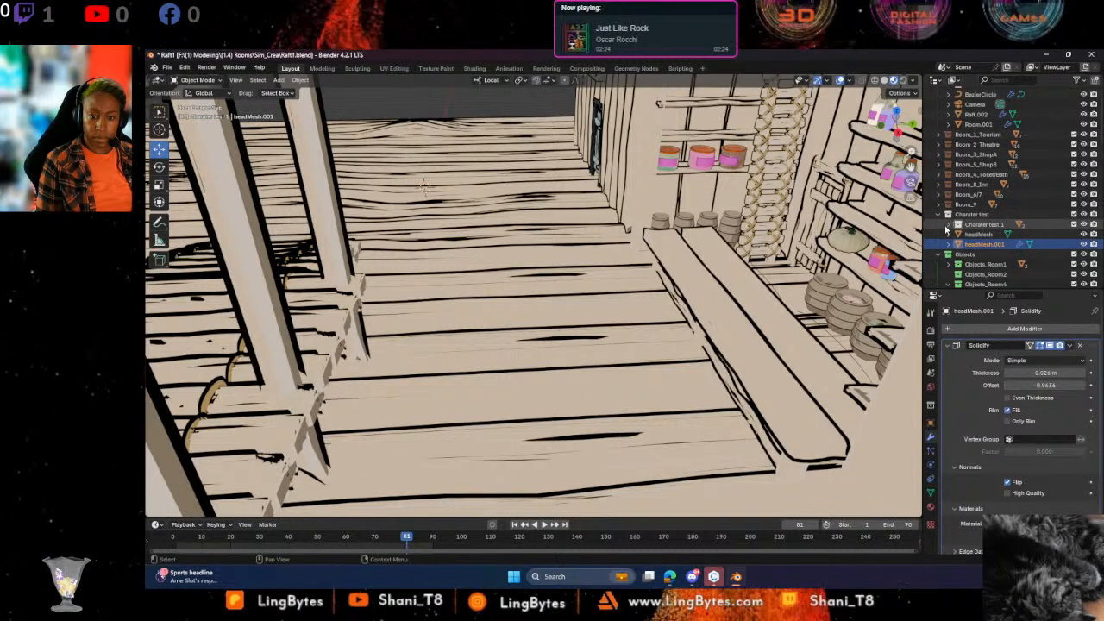
{"action": "left_click", "coordinate": [948, 225]}
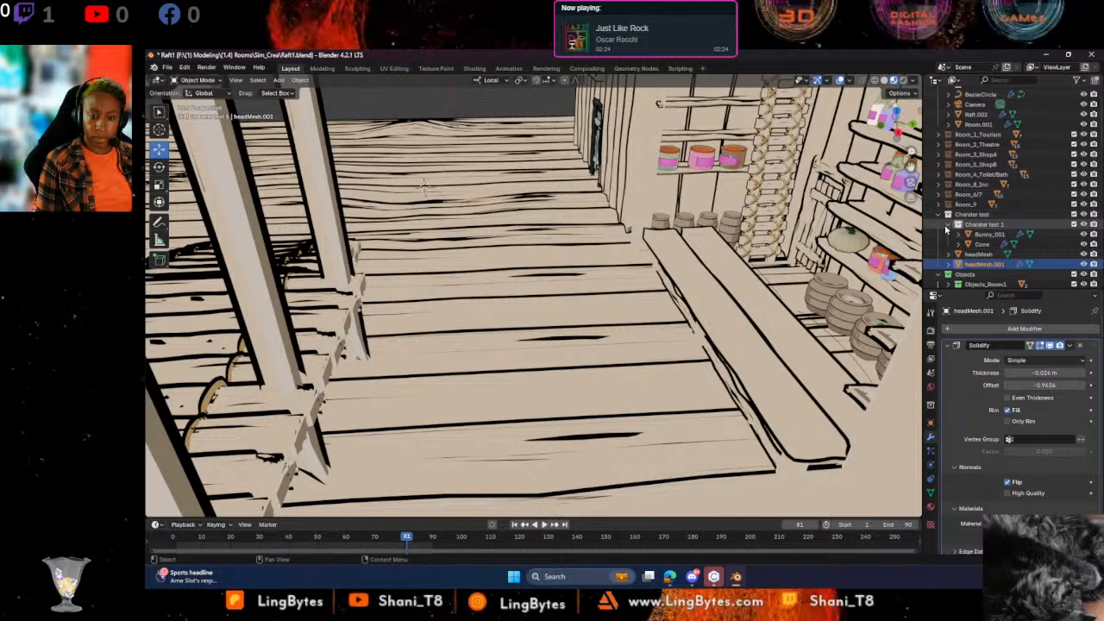
{"action": "left_click", "coordinate": [948, 225]}
{"action": "double_click", "coordinate": [981, 236]}
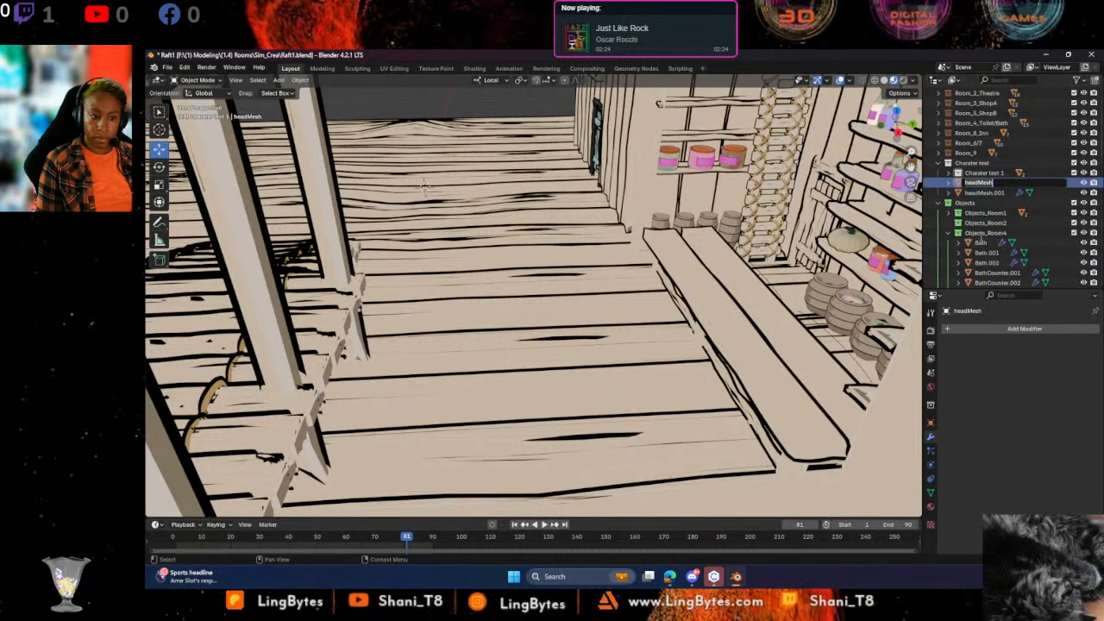
{"action": "left_click", "coordinate": [983, 192]}
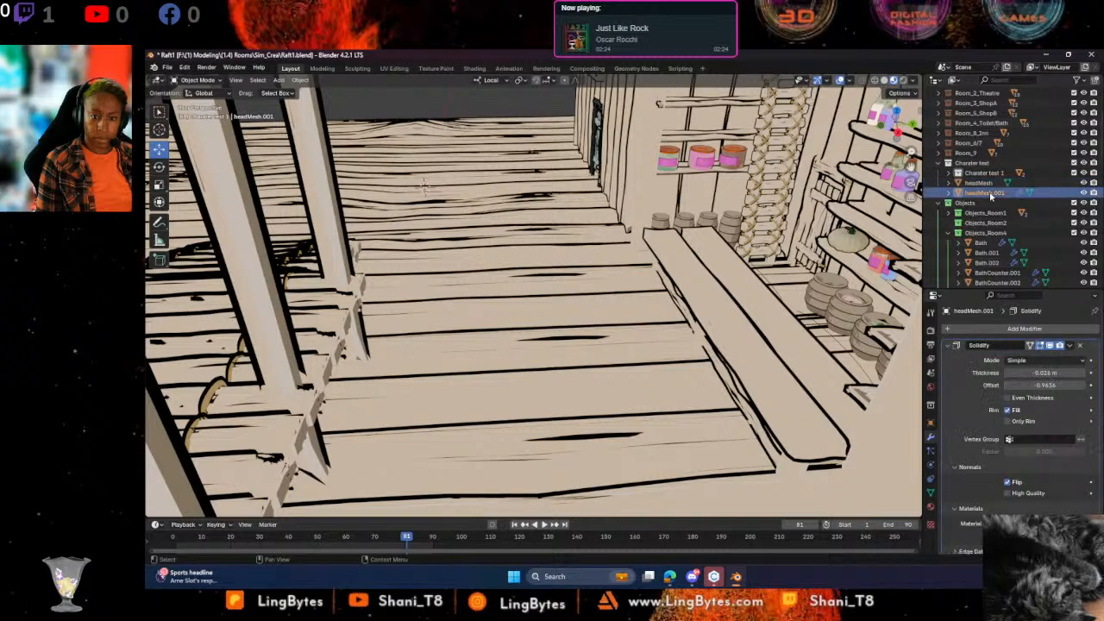
Locate and examine the selected headMesh.001 character on the raft deck, and save Raft1.blend
{"action": "middle_click_drag", "start_coordinate": [371, 285], "coordinate": [315, 300]}
{"action": "scroll", "coordinate": [315, 300], "scroll_direction": "down", "scroll_amount": 10}
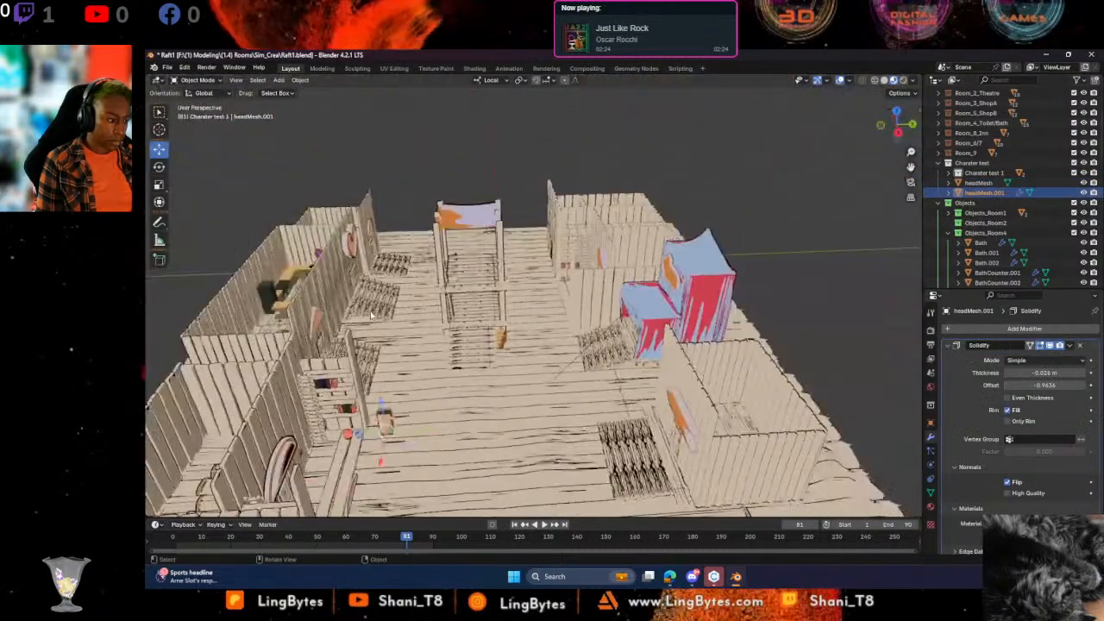
{"action": "scroll", "coordinate": [367, 352], "scroll_direction": "up", "scroll_amount": 4}
{"action": "middle_click_drag", "start_coordinate": [374, 349], "coordinate": [557, 175], "text": "shift"}
{"action": "scroll", "coordinate": [500, 277], "scroll_direction": "up", "scroll_amount": 8}
{"action": "middle_click_drag", "start_coordinate": [423, 278], "coordinate": [539, 339], "text": "shift"}
{"action": "scroll", "coordinate": [532, 375], "scroll_direction": "up", "scroll_amount": 1}
{"action": "scroll", "coordinate": [535, 376], "scroll_direction": "down", "scroll_amount": 3}
{"action": "middle_click_drag", "start_coordinate": [537, 376], "coordinate": [465, 359]}
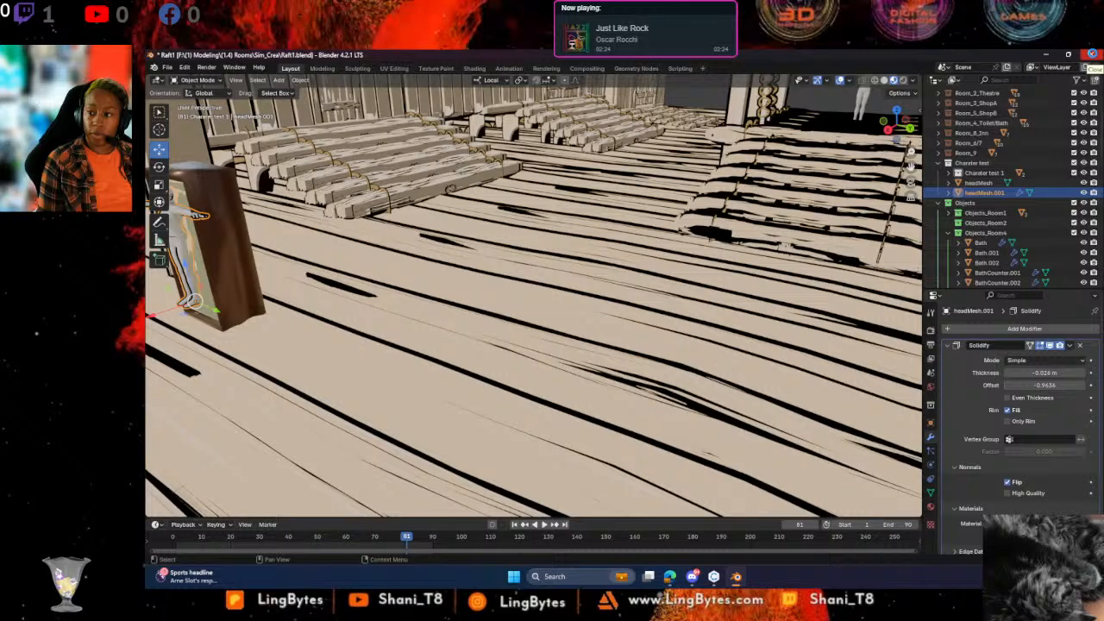
{"action": "key", "text": "ctrl+s"}
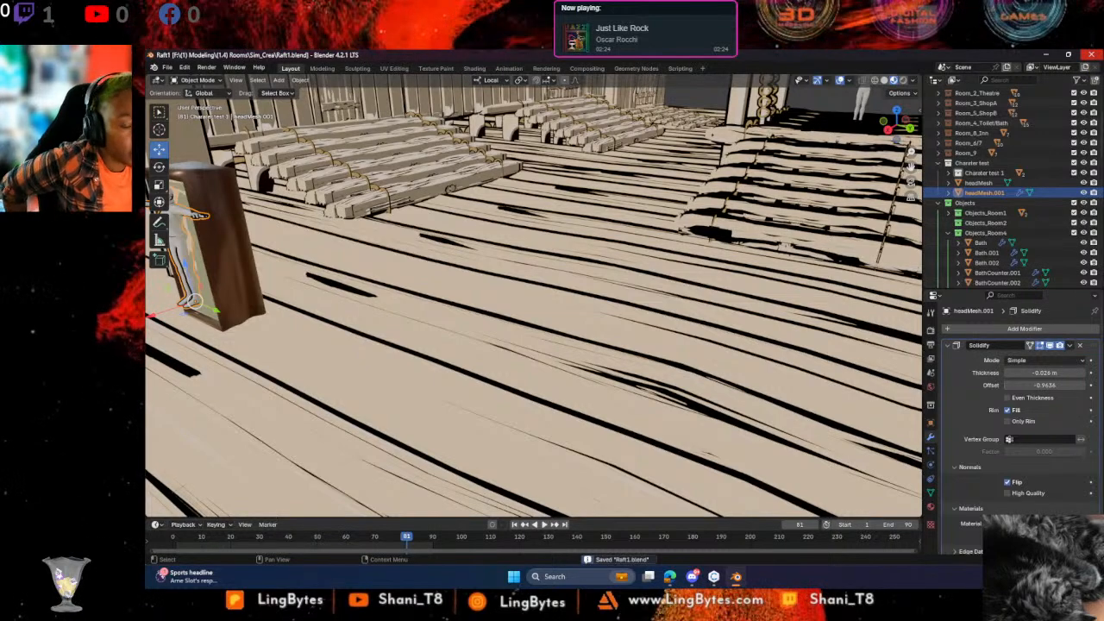